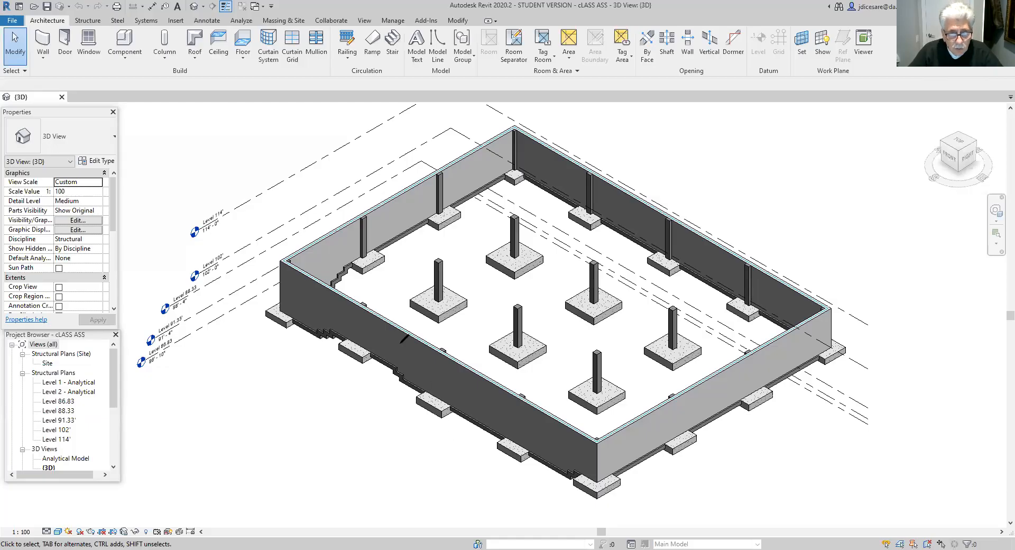
pyautogui.moveTo(404, 356)
pyautogui.mouseDown()
pyautogui.moveTo(385, 369)
pyautogui.moveTo(400, 392)
pyautogui.moveTo(427, 399)
pyautogui.moveTo(412, 356)
pyautogui.mouseUp()
pyautogui.moveTo(583, 460)
pyautogui.mouseDown()
pyautogui.moveTo(547, 465)
pyautogui.moveTo(554, 481)
pyautogui.moveTo(590, 474)
pyautogui.moveTo(583, 451)
pyautogui.mouseUp()
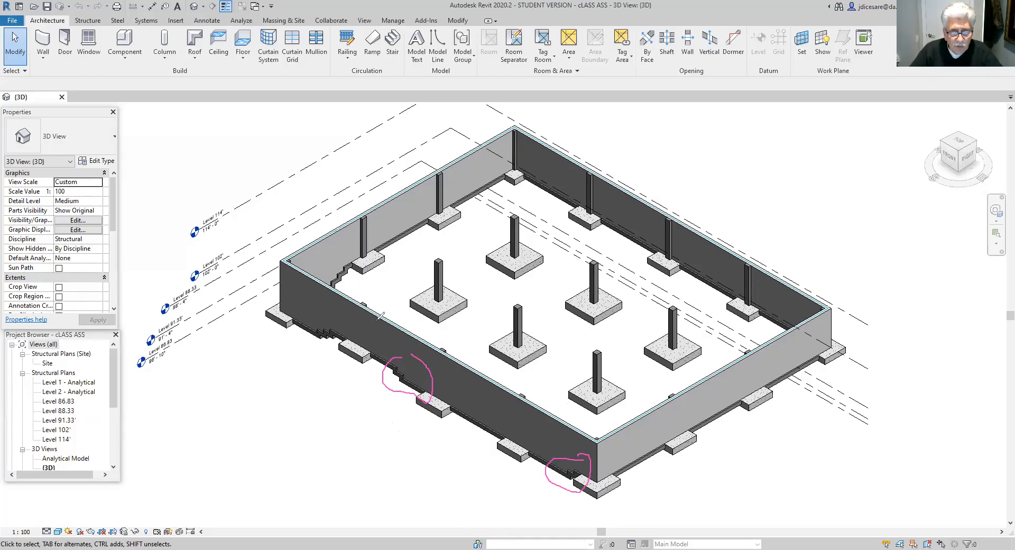
pyautogui.moveTo(375, 292); pyautogui.dragTo(362, 387)
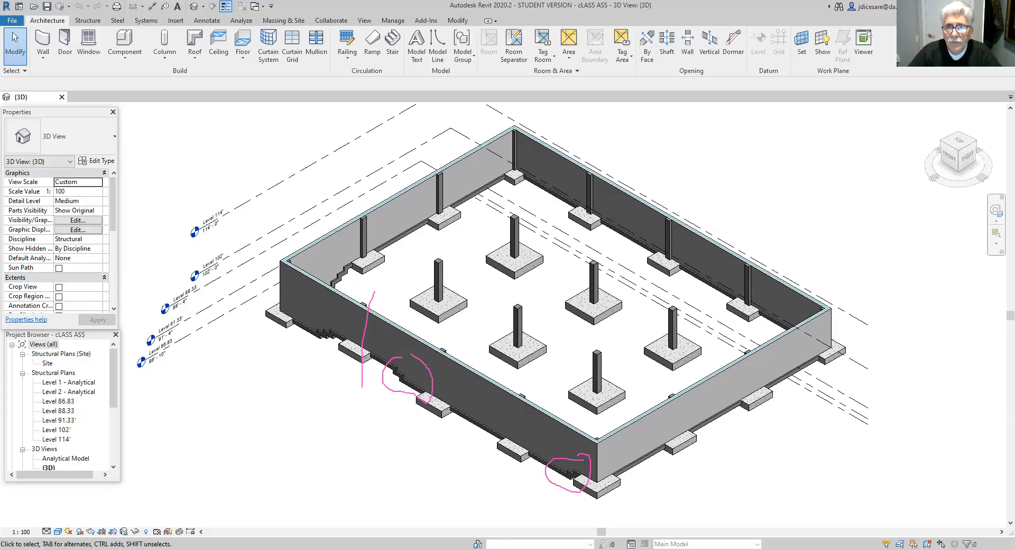
pyautogui.click(661, 91)
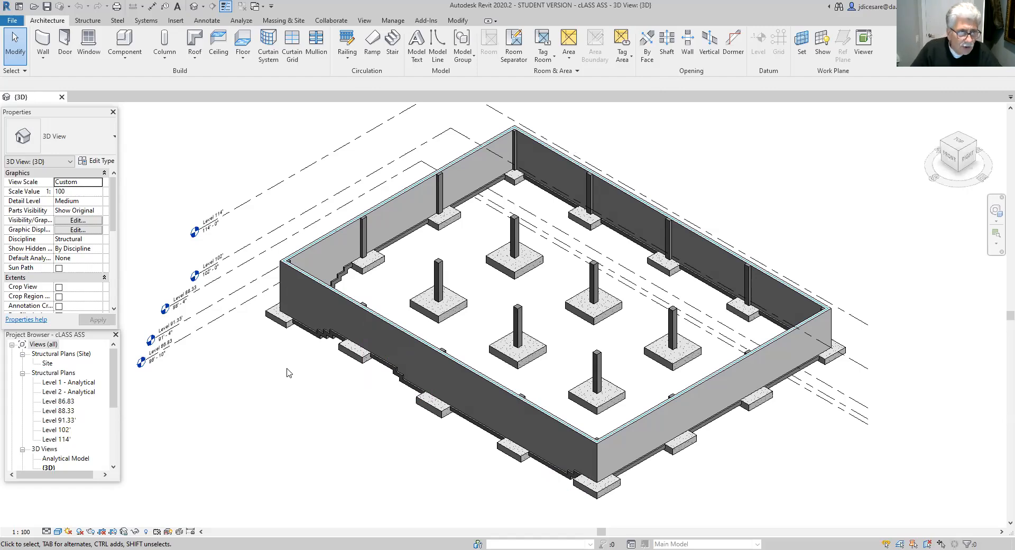
# - Open the South building elevation view of the foundation
pyautogui.moveTo(115, 379); pyautogui.dragTo(117, 421)
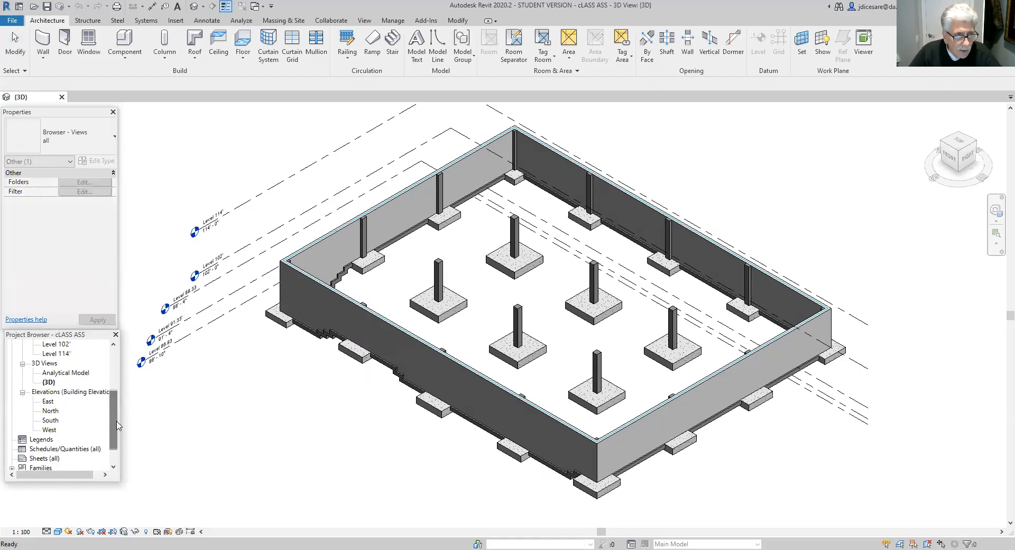
pyautogui.doubleClick(50, 421)
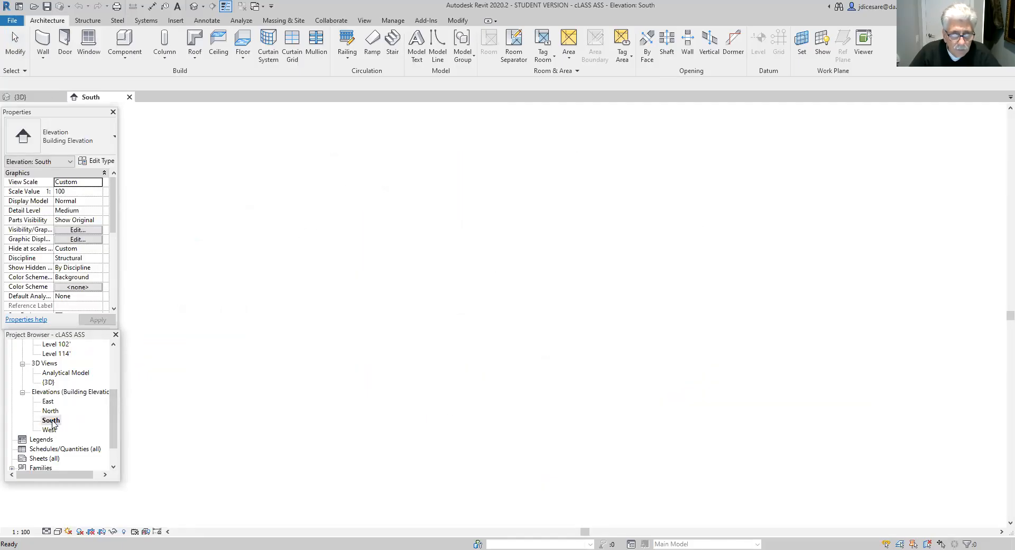
pyautogui.scroll(-2, 425, 484)
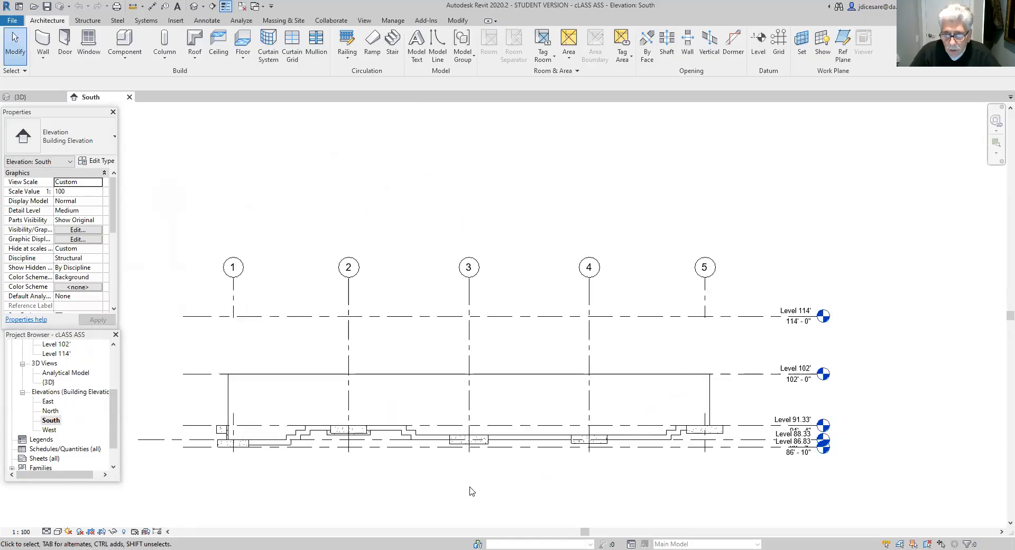
pyautogui.moveTo(598, 479); pyautogui.dragTo(460, 471, button='middle')
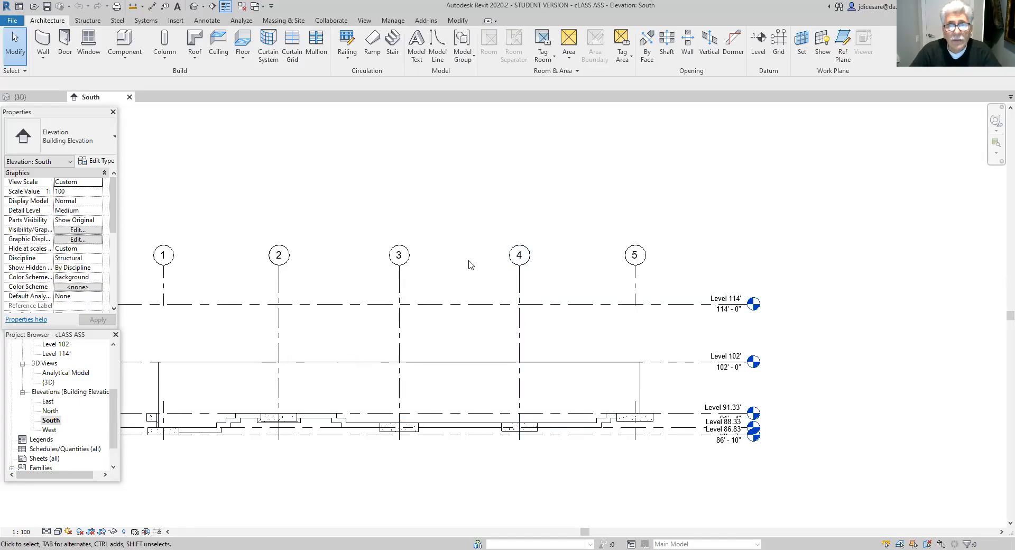
pyautogui.click(90, 21)
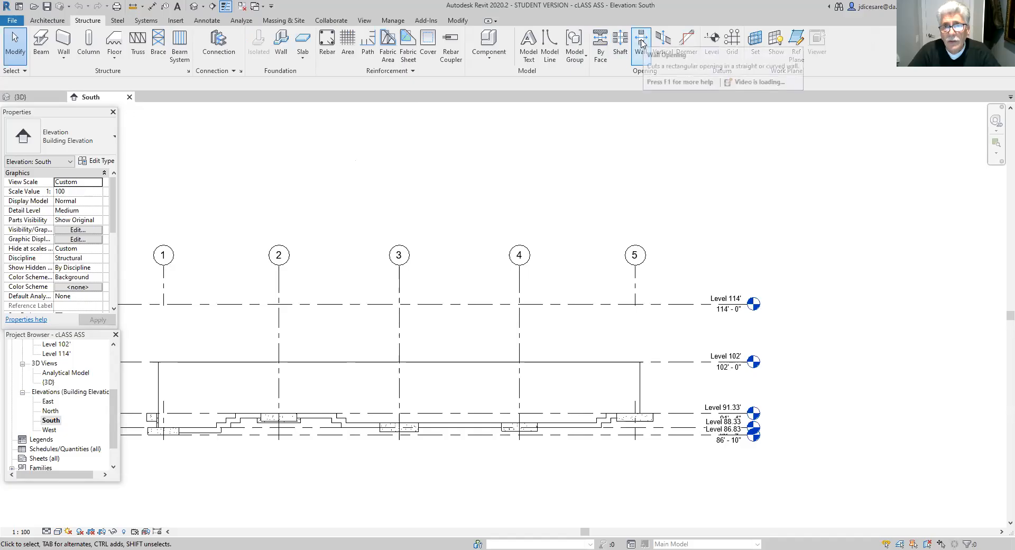
pyautogui.click(641, 44)
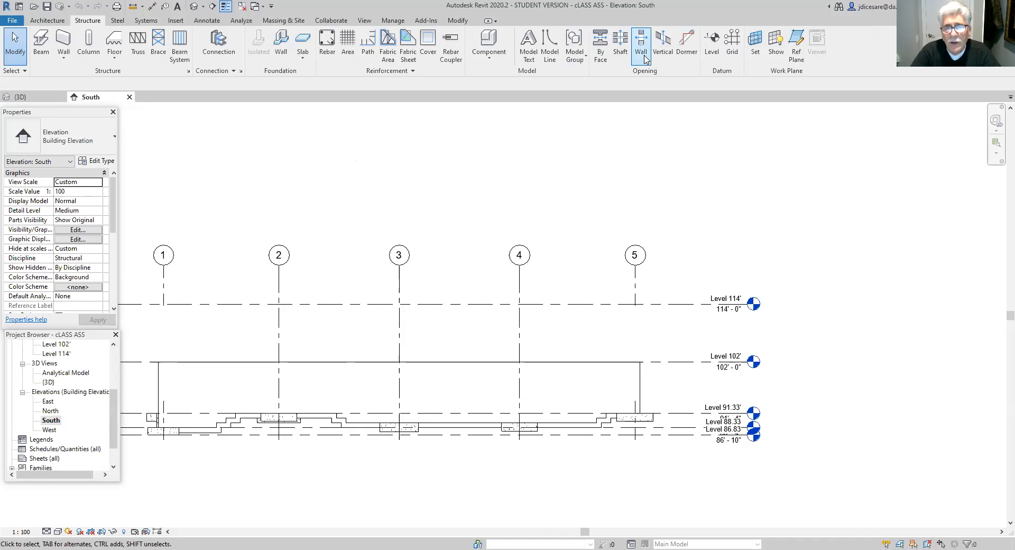
pyautogui.click(643, 57)
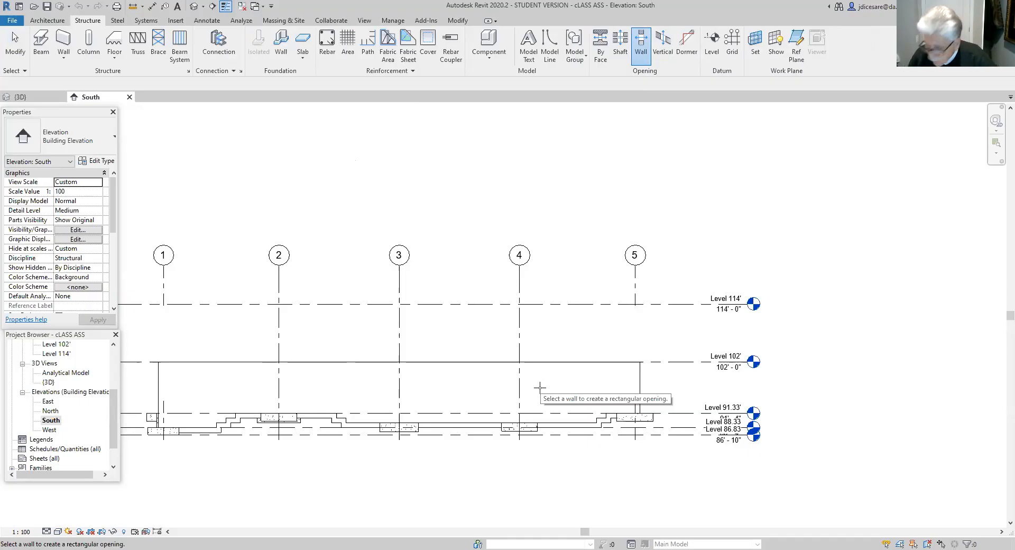
pyautogui.scroll(2, 467, 416)
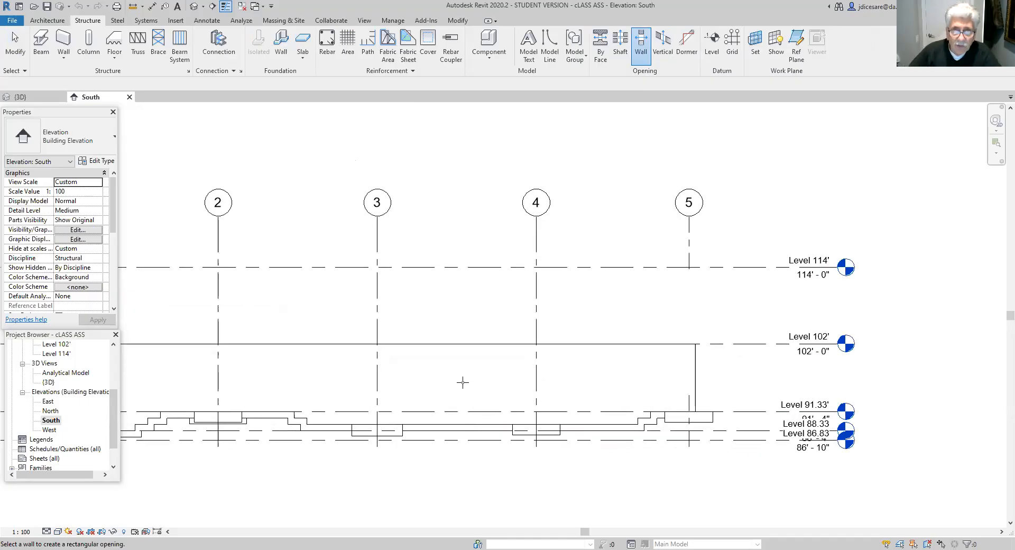
pyautogui.press('Escape')
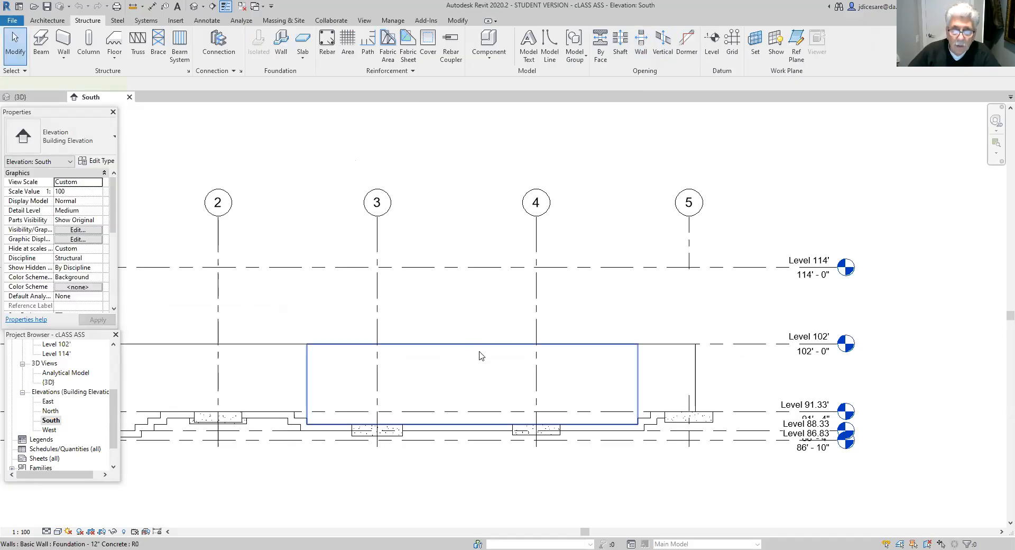
# - Cut a rectangular wall opening about 6'-10" wide and 4'-8" high in the foundation wall, just before grid 4
pyautogui.click(481, 356)
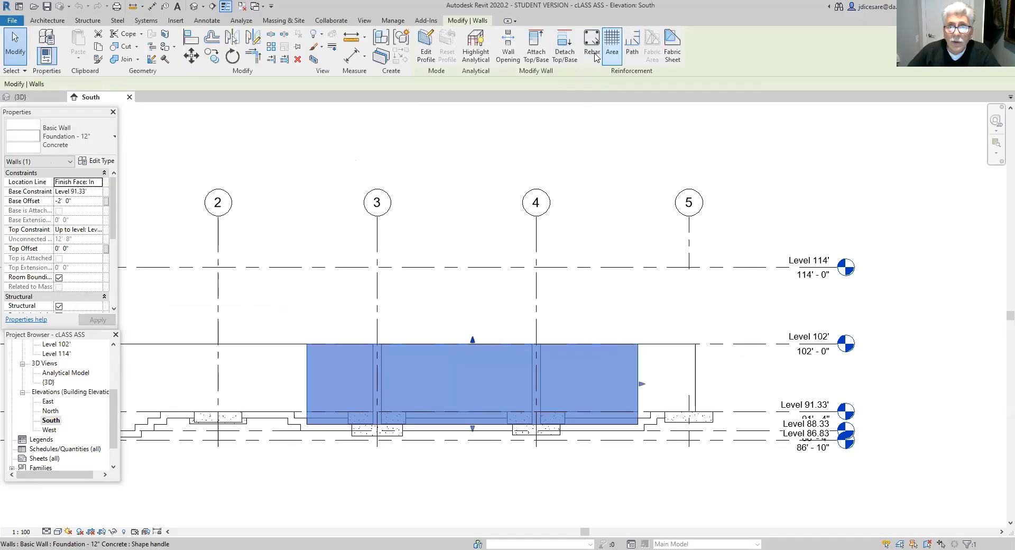
pyautogui.click(506, 51)
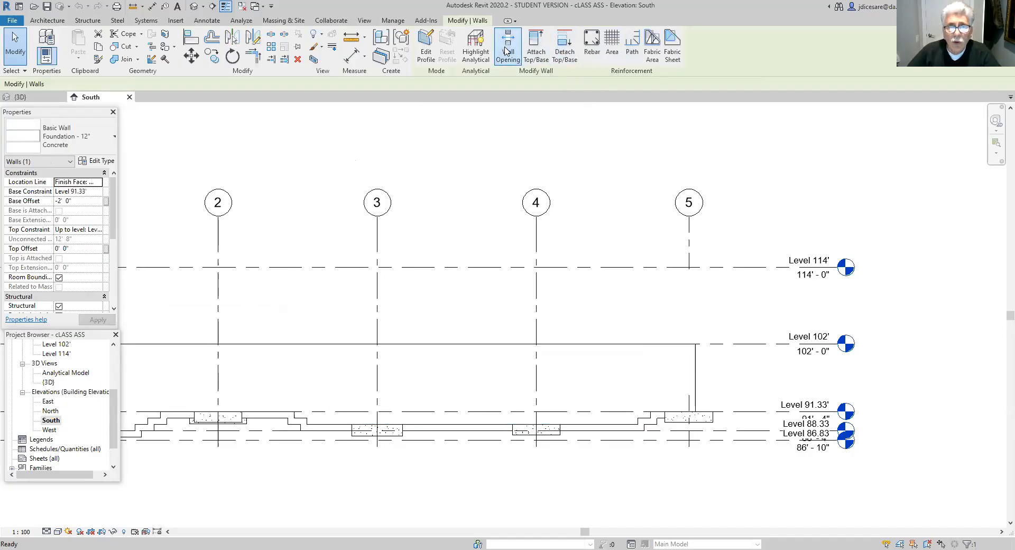
pyautogui.click(480, 358)
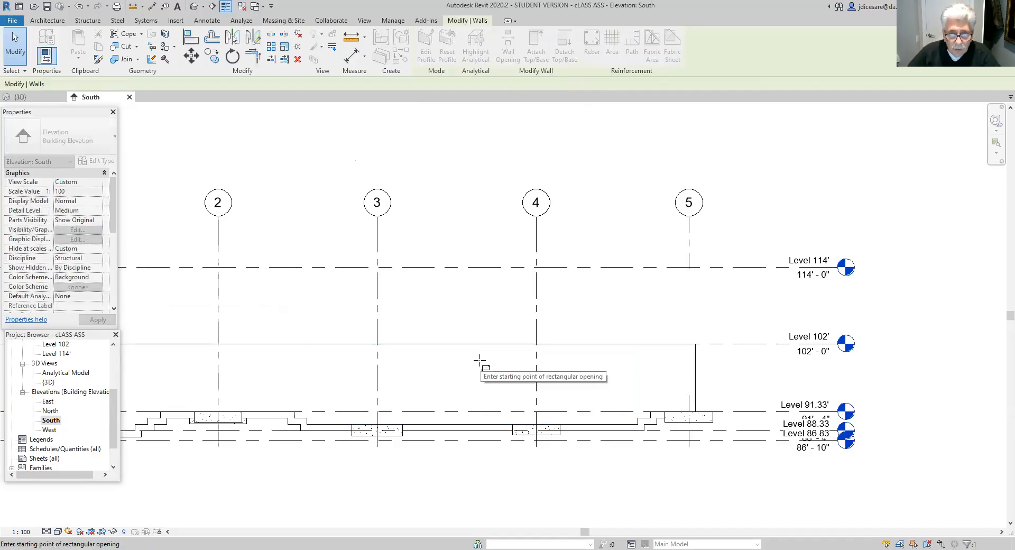
pyautogui.click(478, 358)
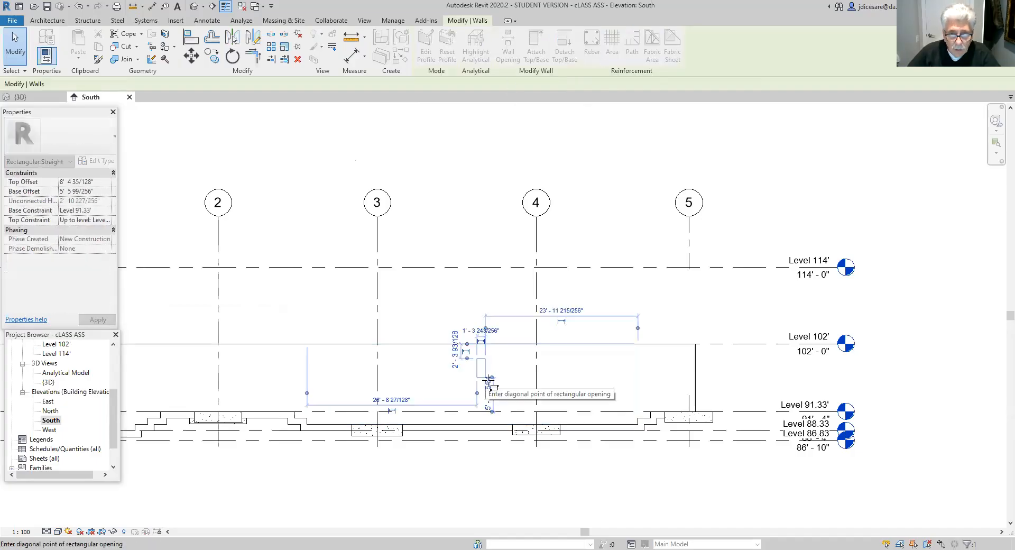
pyautogui.click(520, 388)
pyautogui.click(476, 358)
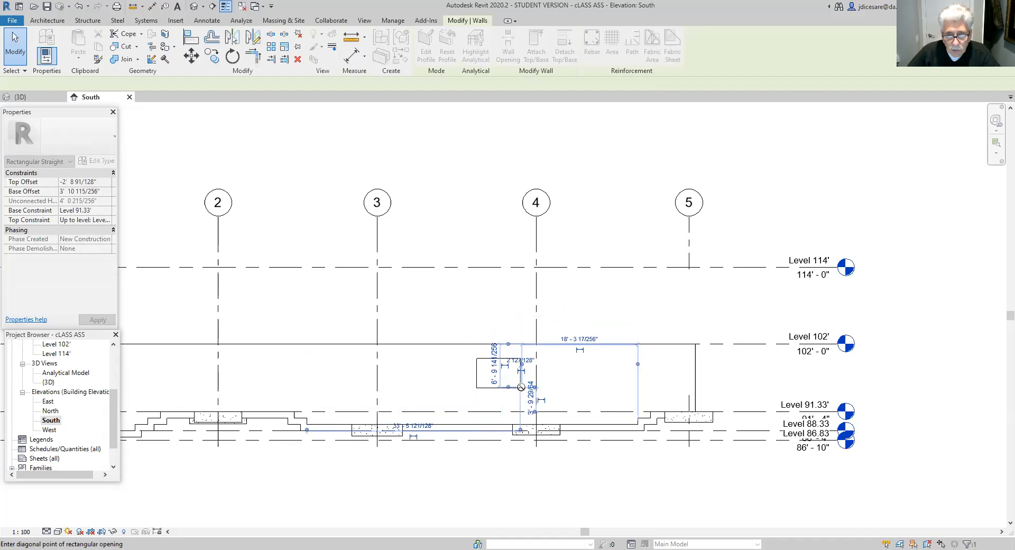
pyautogui.press('Escape')
pyautogui.press('Escape')
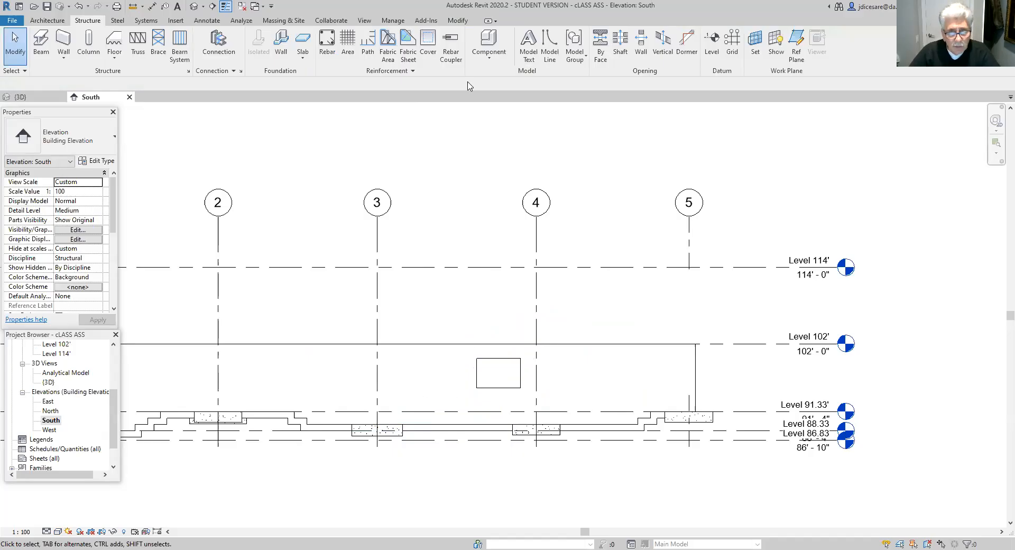
# - Cut a rectangular wall opening about 9'-3" wide and 5'-2" high in the foundation wall between grids 3 and 4
pyautogui.click(510, 348)
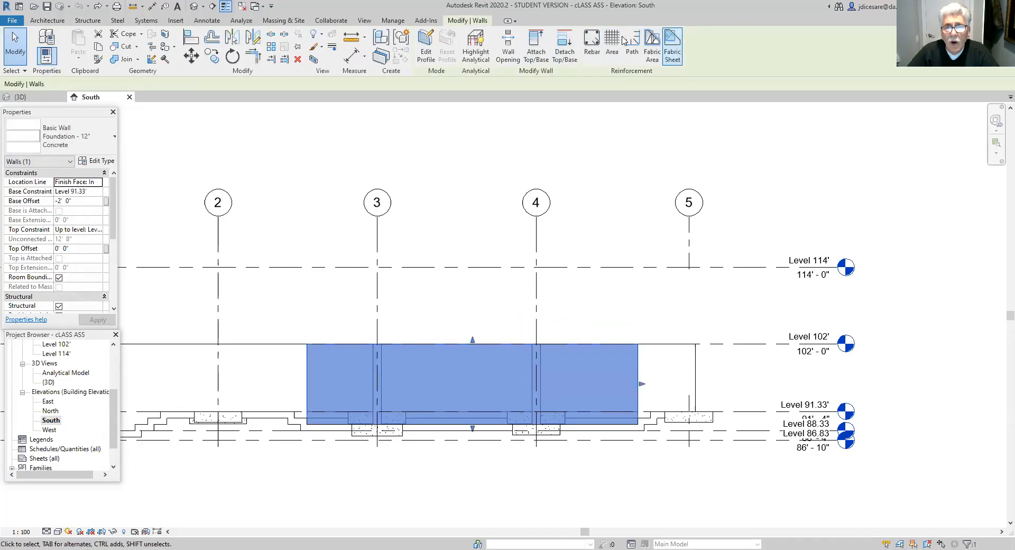
pyautogui.press('Delete')
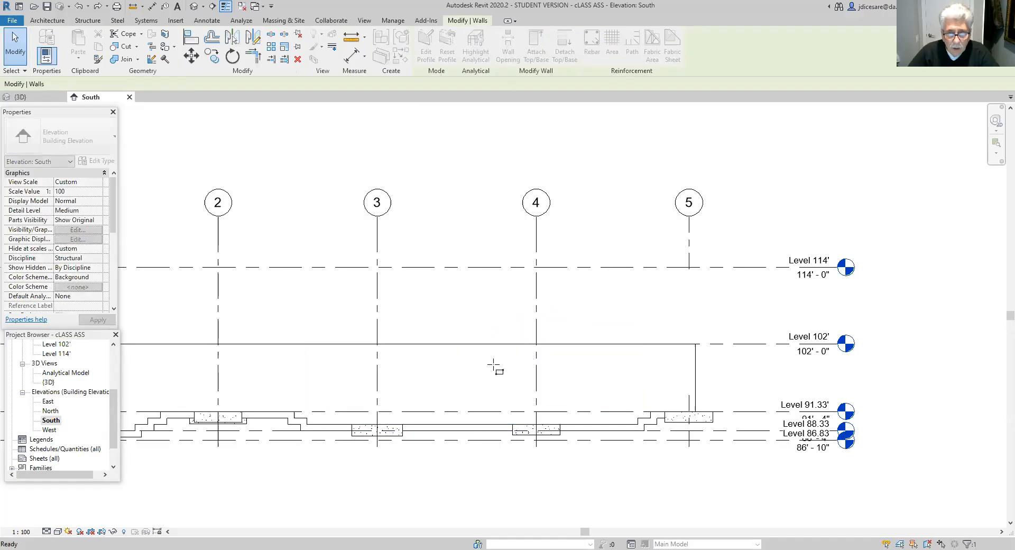
pyautogui.click(459, 361)
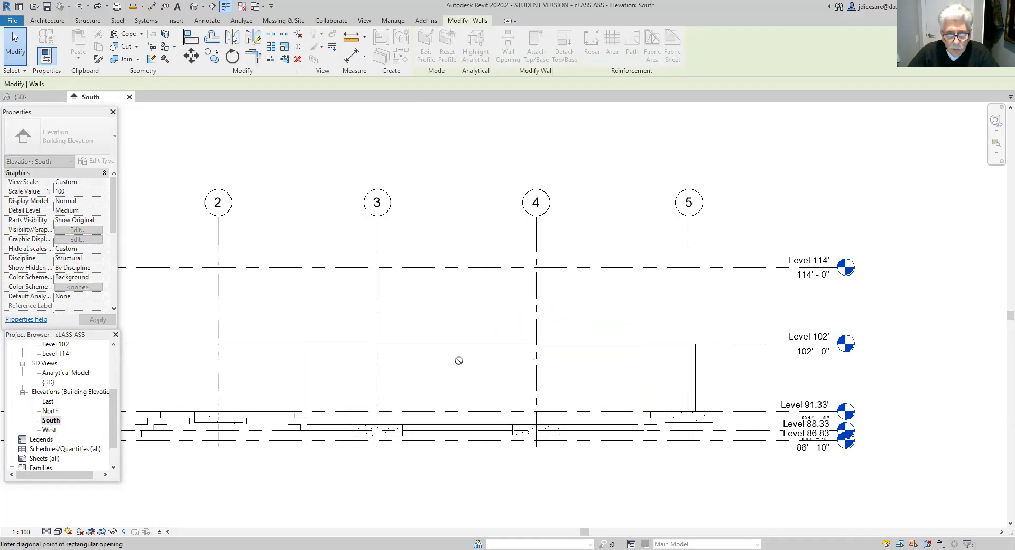
pyautogui.click(519, 394)
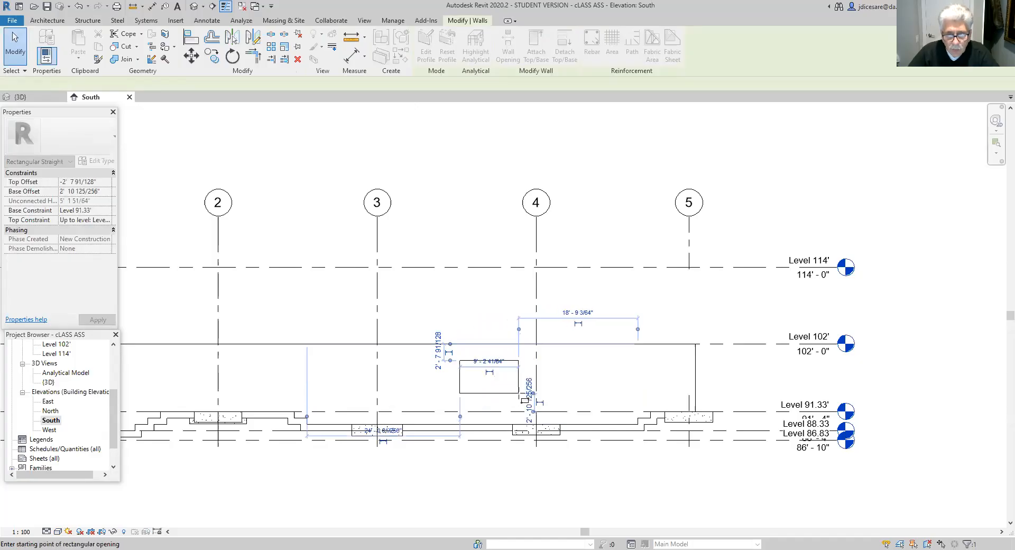
pyautogui.click(519, 393)
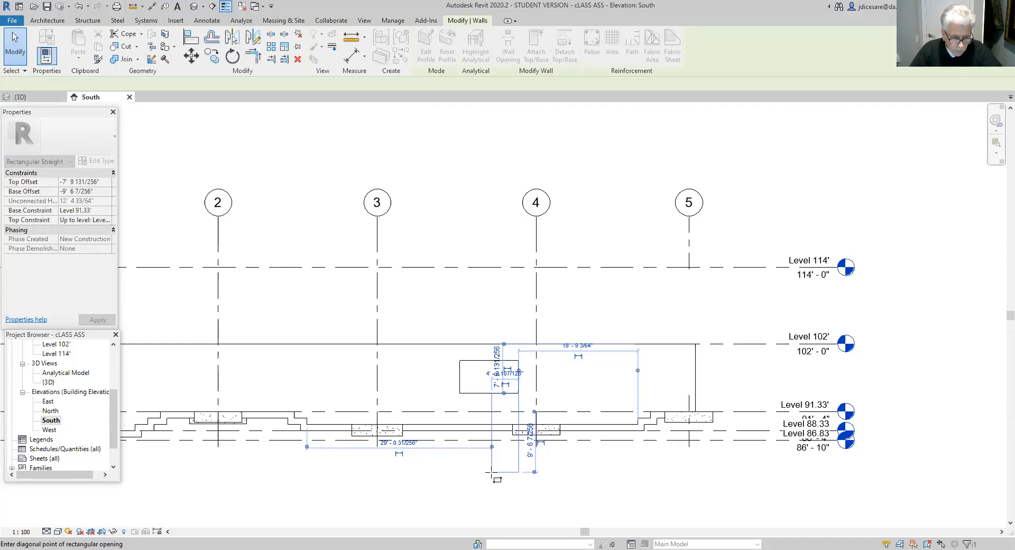
pyautogui.press('Escape')
pyautogui.press('Escape')
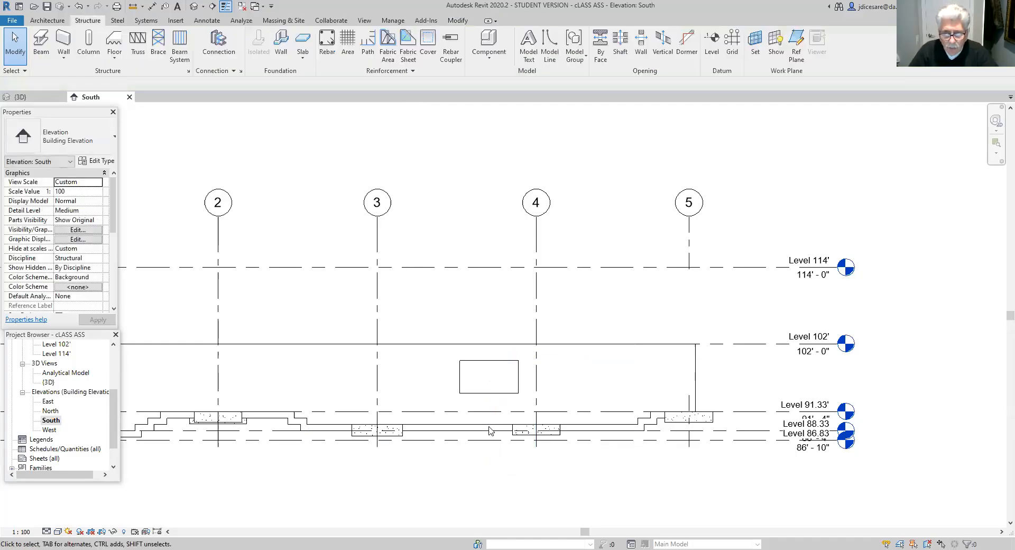
# - Check the wall opening in the 3D view, and delete it in the South elevation
pyautogui.click(194, 6)
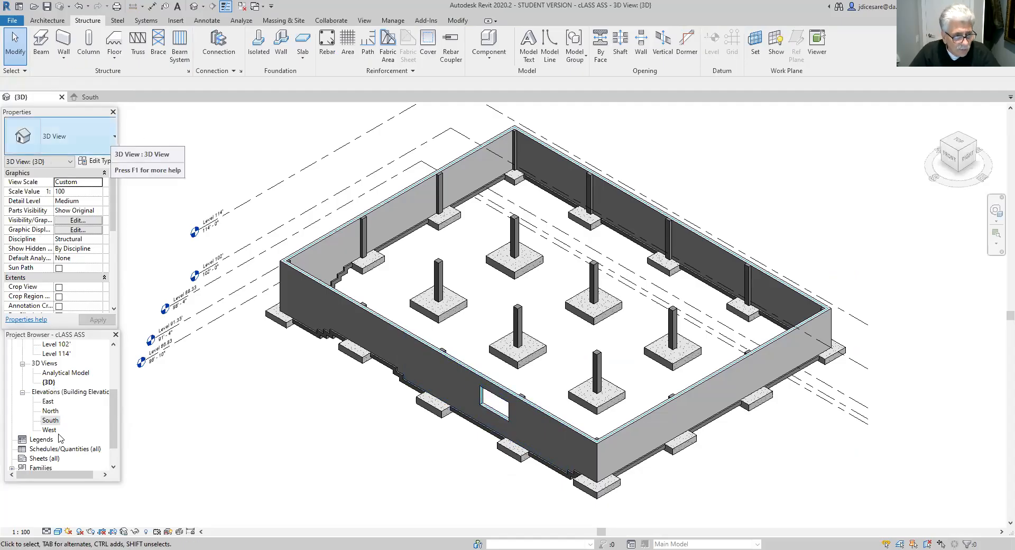
pyautogui.doubleClick(52, 420)
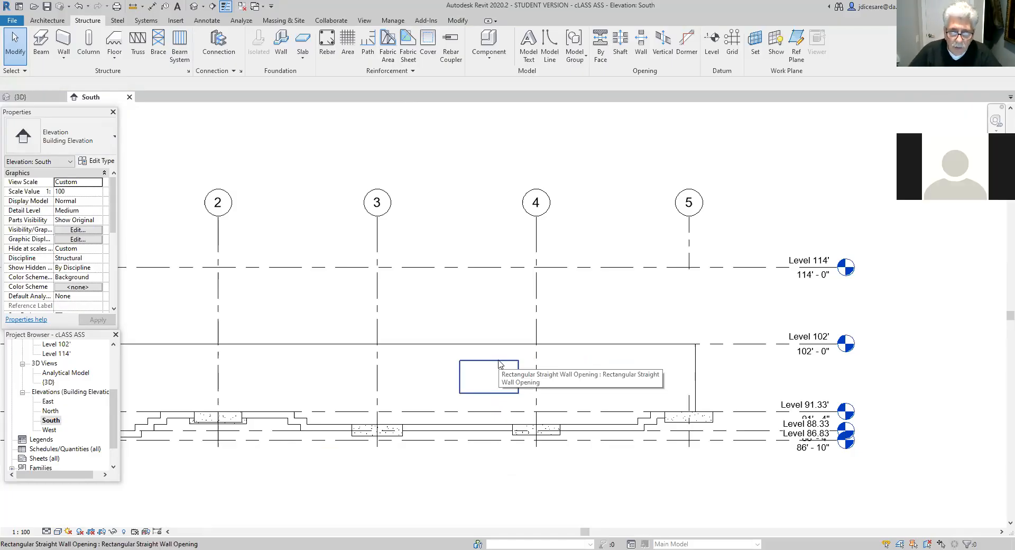
pyautogui.click(498, 364)
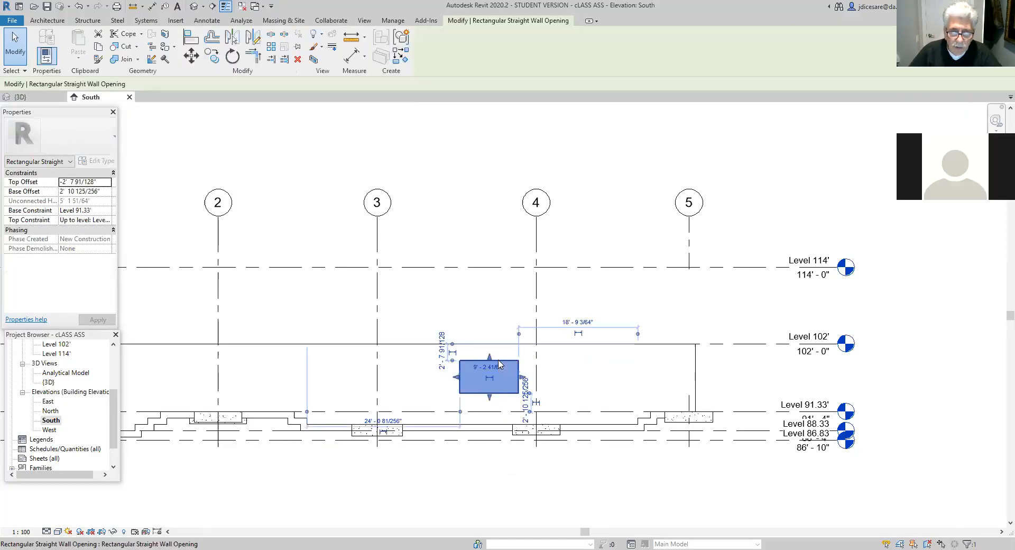
pyautogui.click(299, 60)
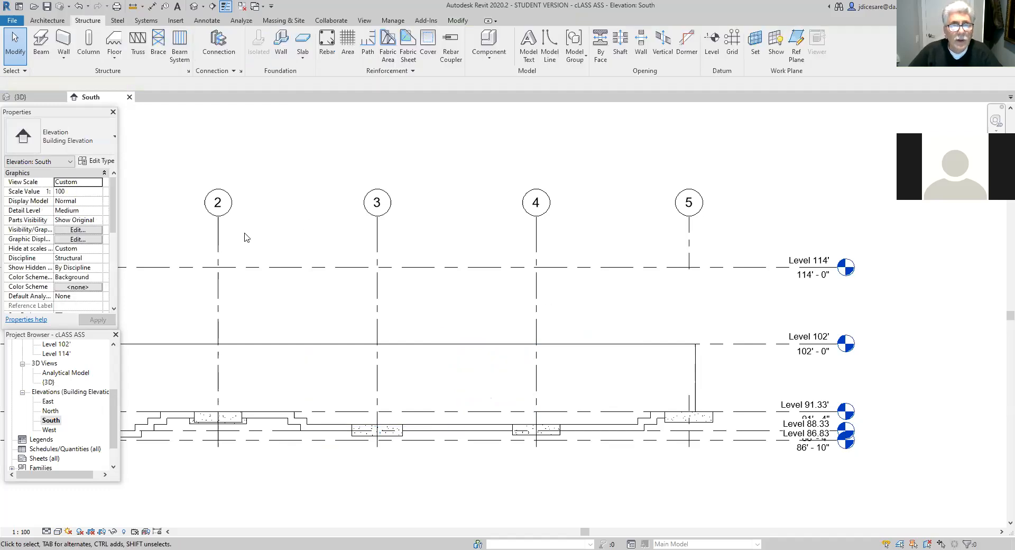
# - Cut a rectangular opening about 8'-8" wide and 5'-3" high in the 12" concrete foundation wall between grids 3 and 4
pyautogui.click(468, 346)
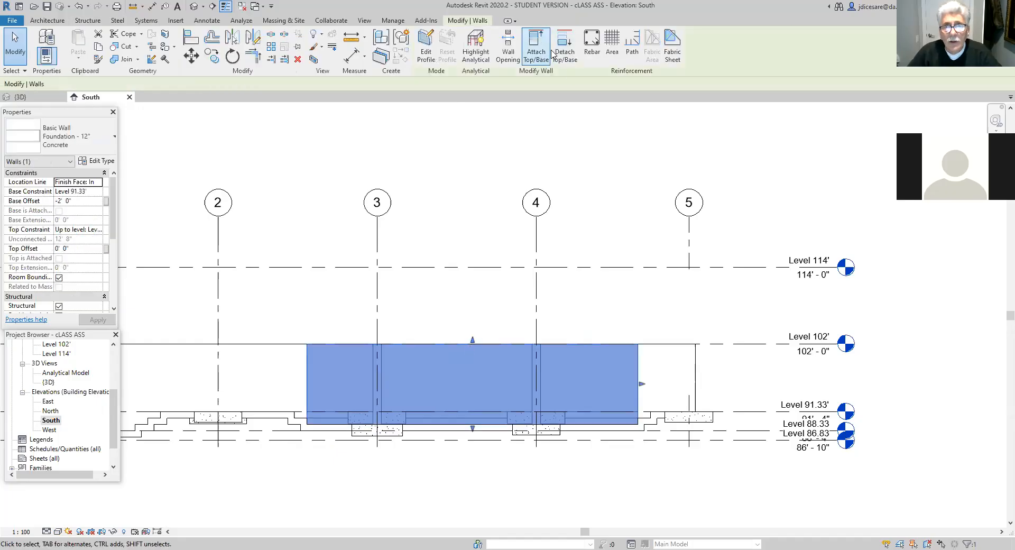
pyautogui.click(506, 55)
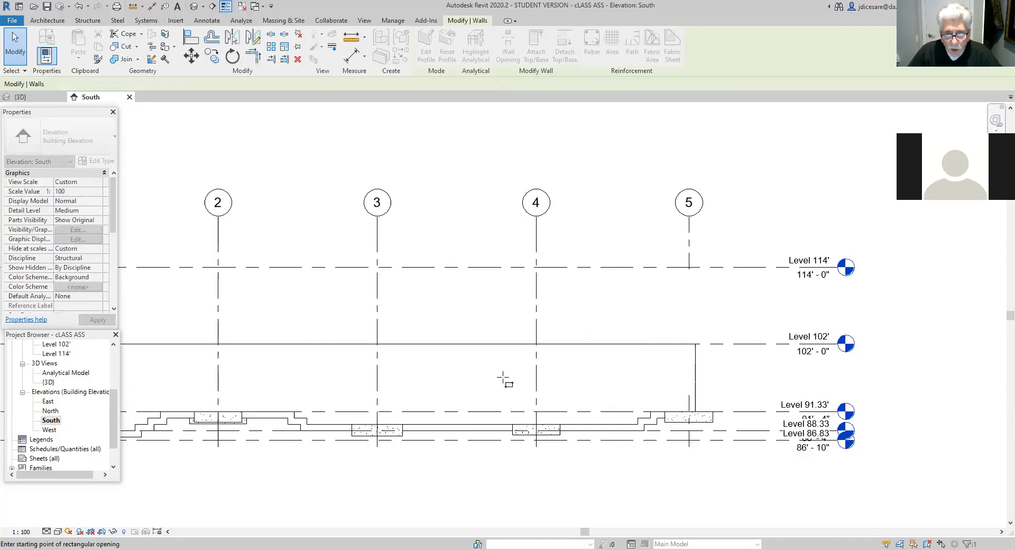
pyautogui.click(461, 363)
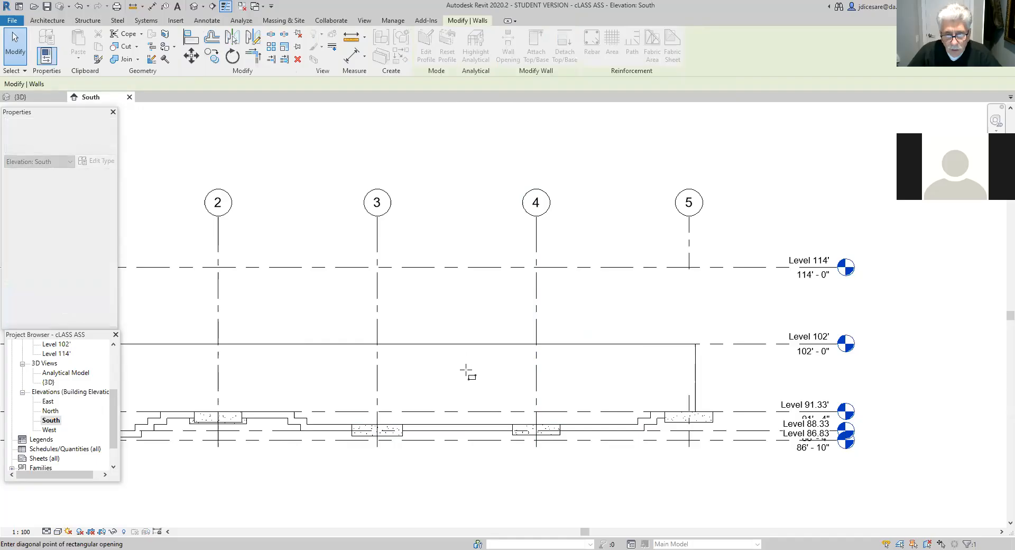
pyautogui.click(516, 395)
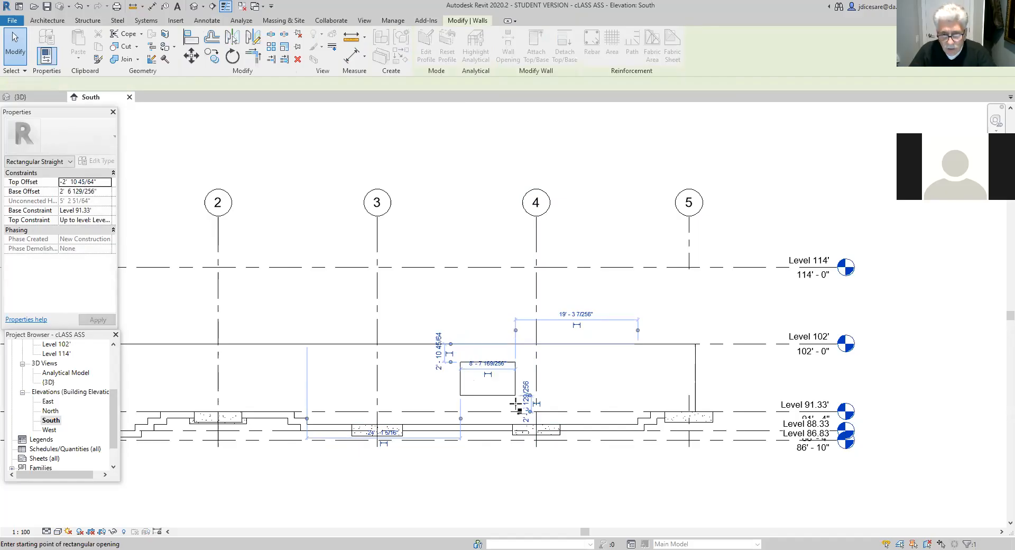
pyautogui.press('Escape')
pyautogui.press('Escape')
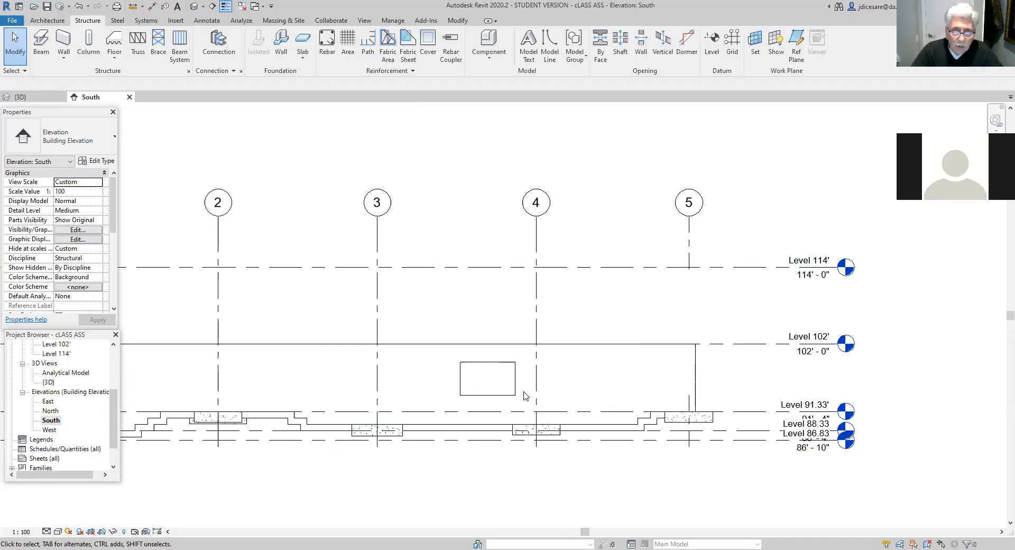
# - Reference the wall opening's horizontal position dimensions to grid 4 on one side and grid 3 on the other
pyautogui.click(499, 364)
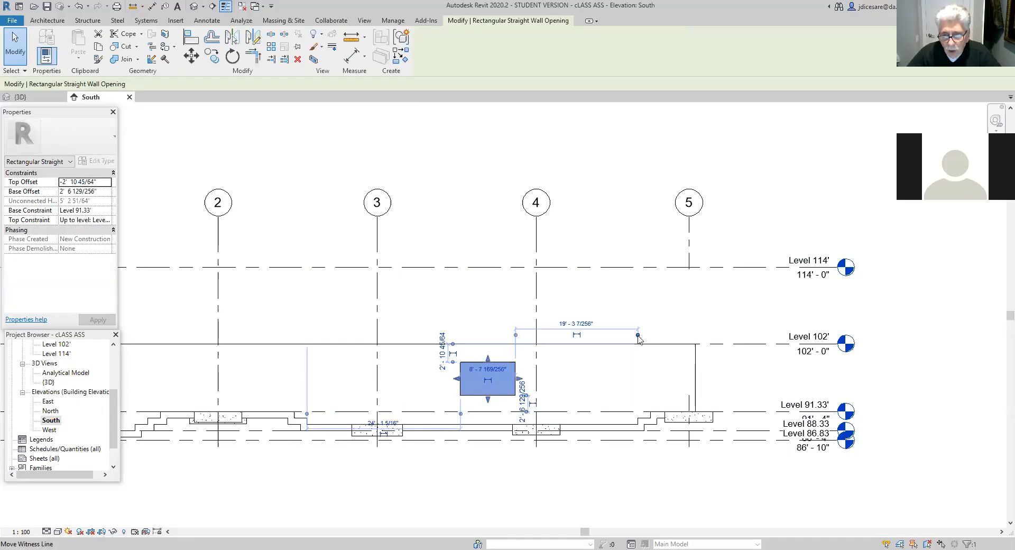
pyautogui.moveTo(638, 336); pyautogui.dragTo(537, 342)
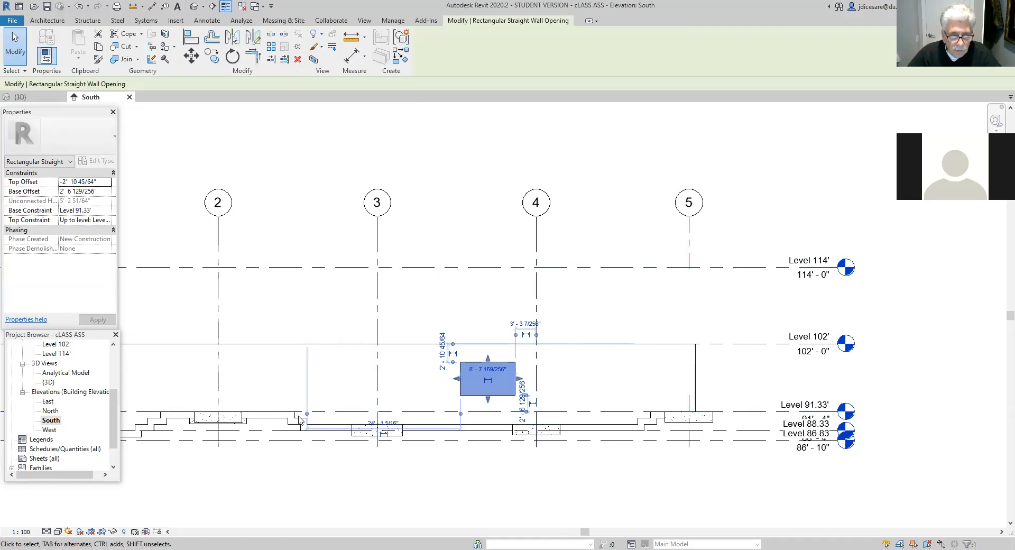
pyautogui.moveTo(308, 414); pyautogui.dragTo(376, 416)
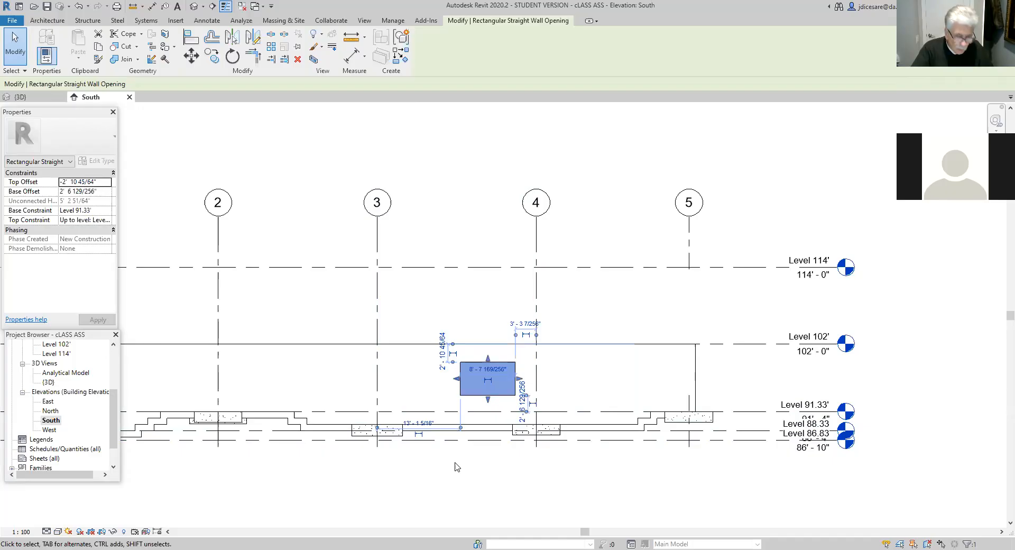
# - Set the distance between the wall opening and grid 4 to 1'
pyautogui.click(528, 325)
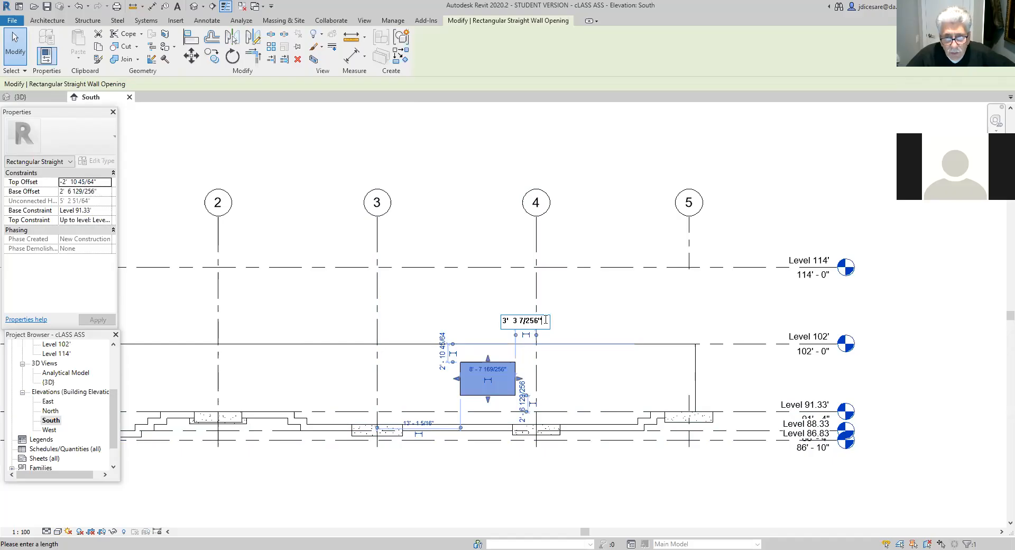
pyautogui.press('BackSpace')
pyautogui.press('BackSpace')
pyautogui.press('BackSpace')
pyautogui.press('BackSpace')
pyautogui.press('BackSpace')
pyautogui.press('BackSpace')
pyautogui.press('BackSpace')
pyautogui.press('BackSpace')
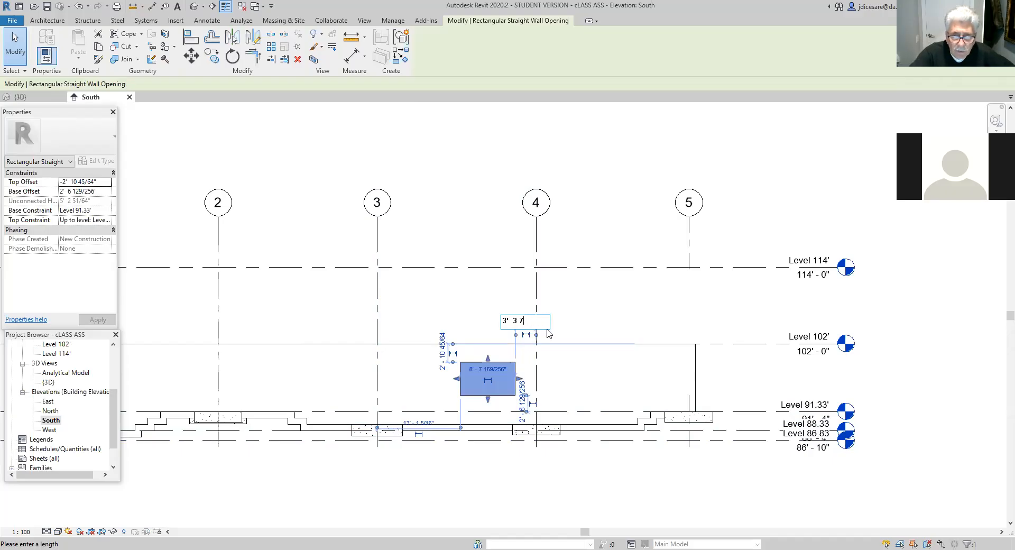
pyautogui.press('BackSpace')
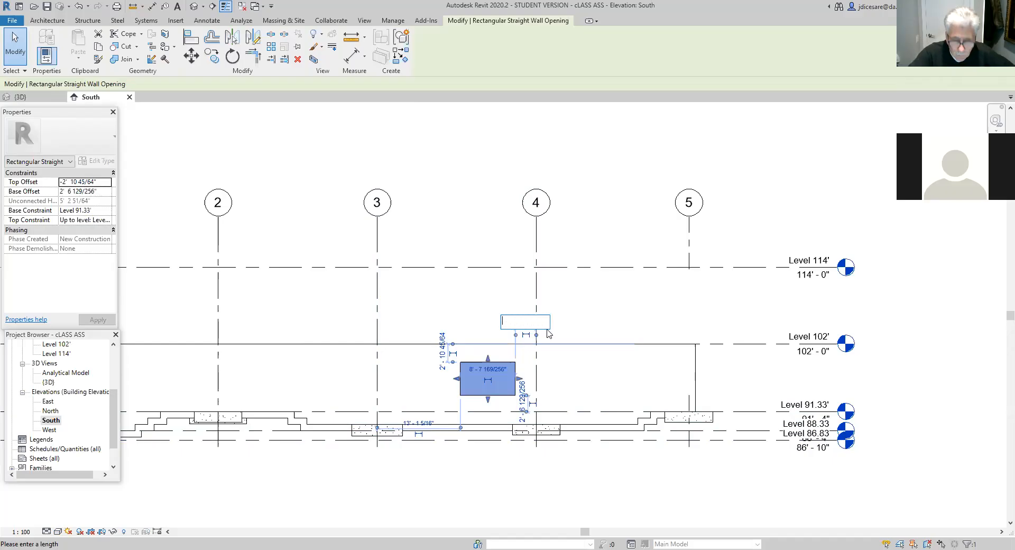
pyautogui.write('1')
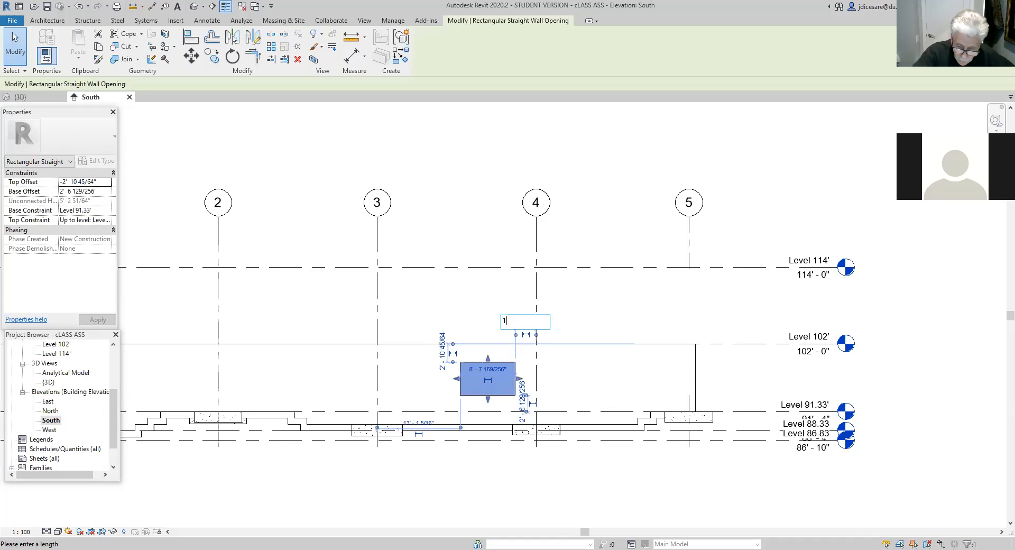
pyautogui.press('Return')
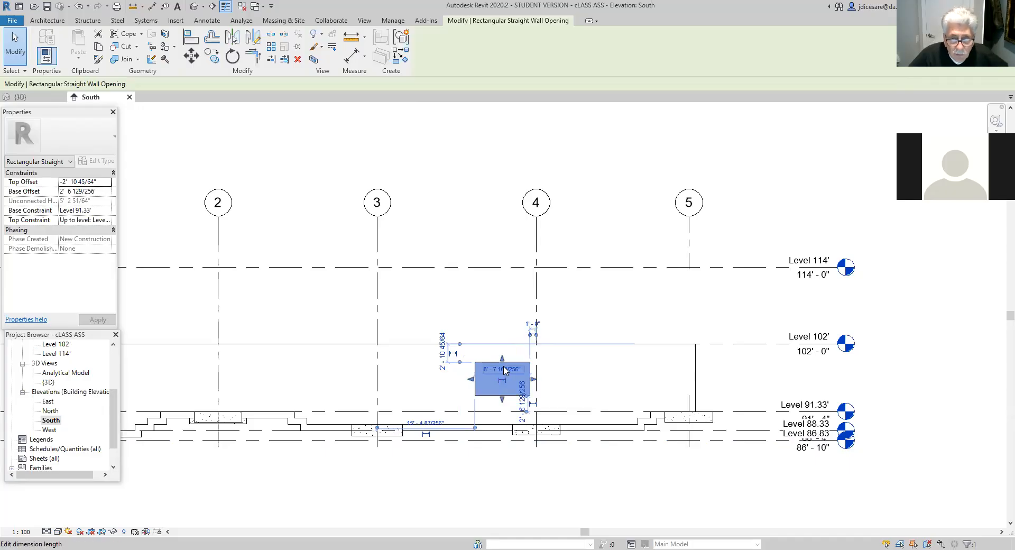
# - Set the width of the wall opening to 4'
pyautogui.click(507, 370)
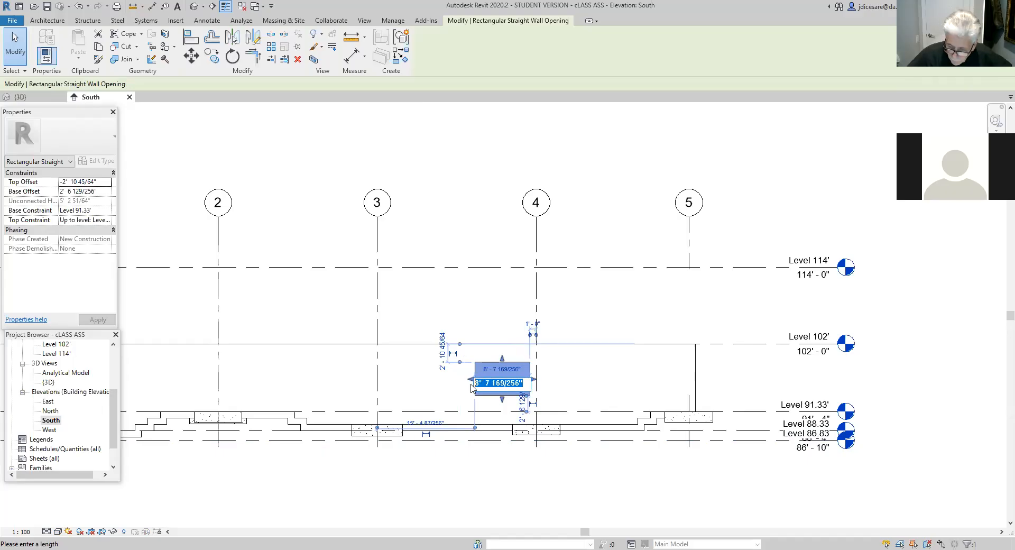
pyautogui.write("4'")
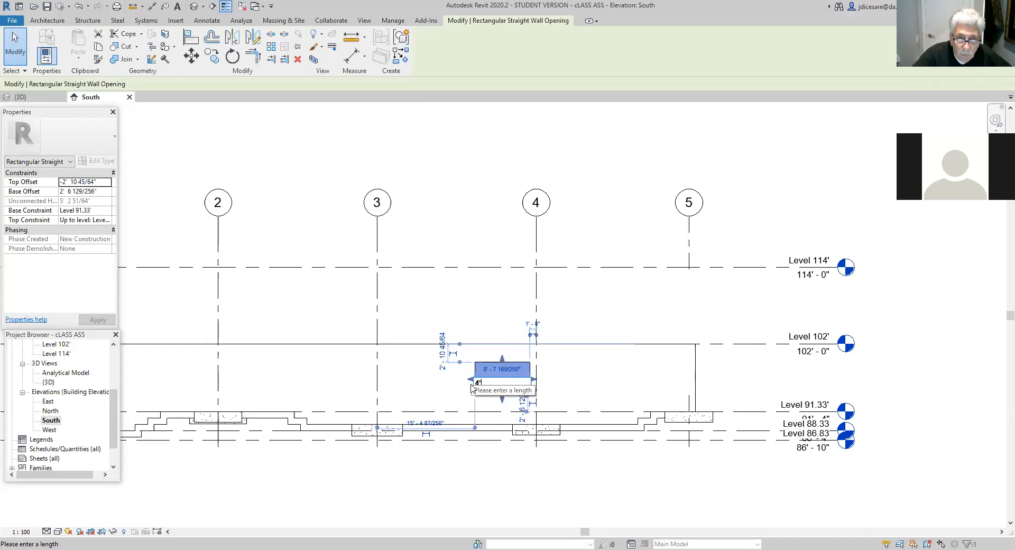
pyautogui.press('Return')
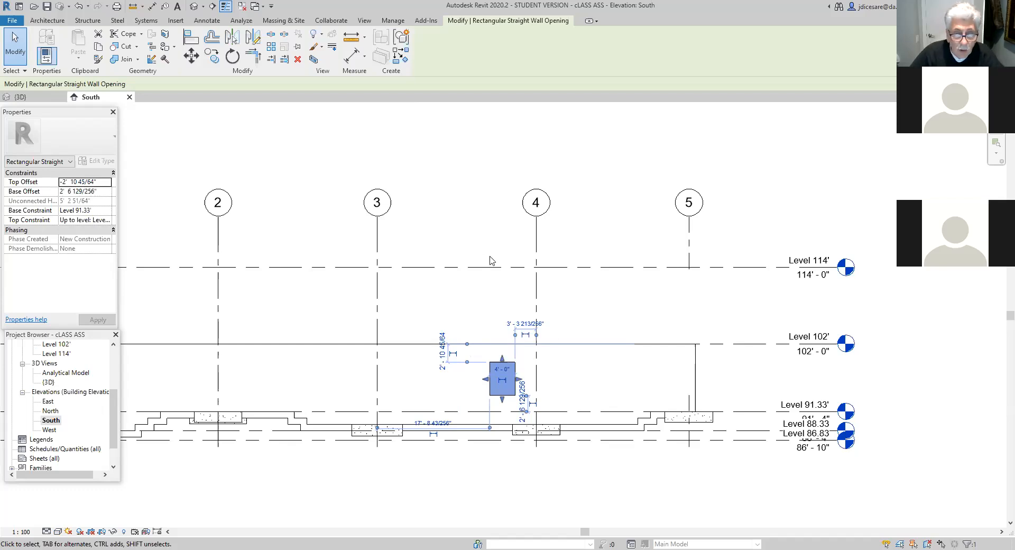
# - Cut a second rectangular opening about 6'-7" wide and 4'-1" high in the 12" foundation wall, just past grid 3
pyautogui.click(401, 347)
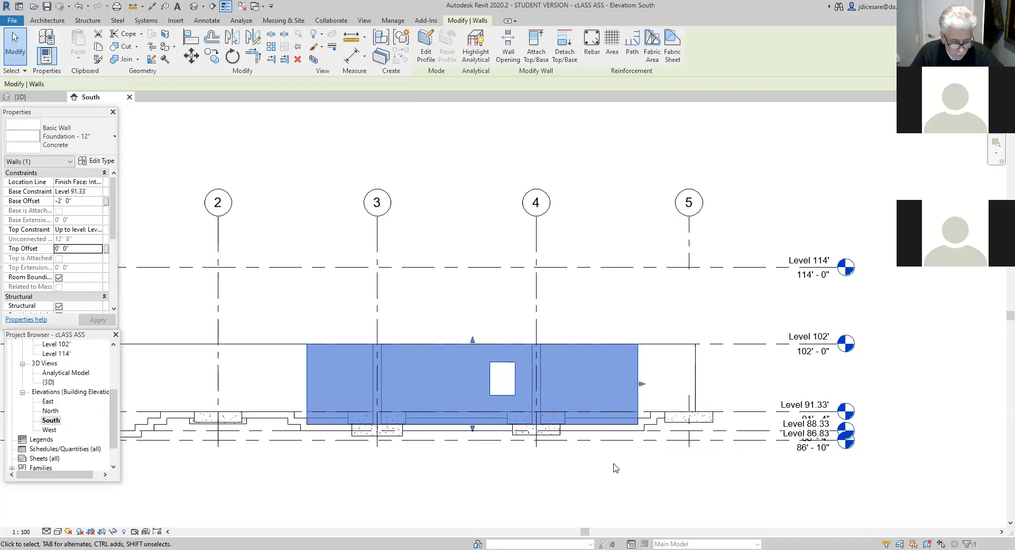
pyautogui.press('Delete')
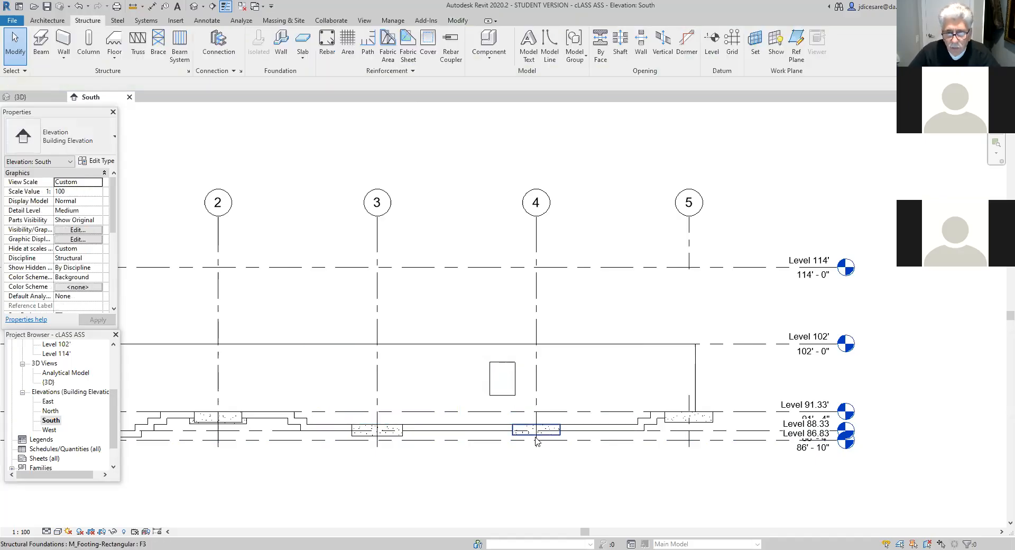
pyautogui.click(441, 347)
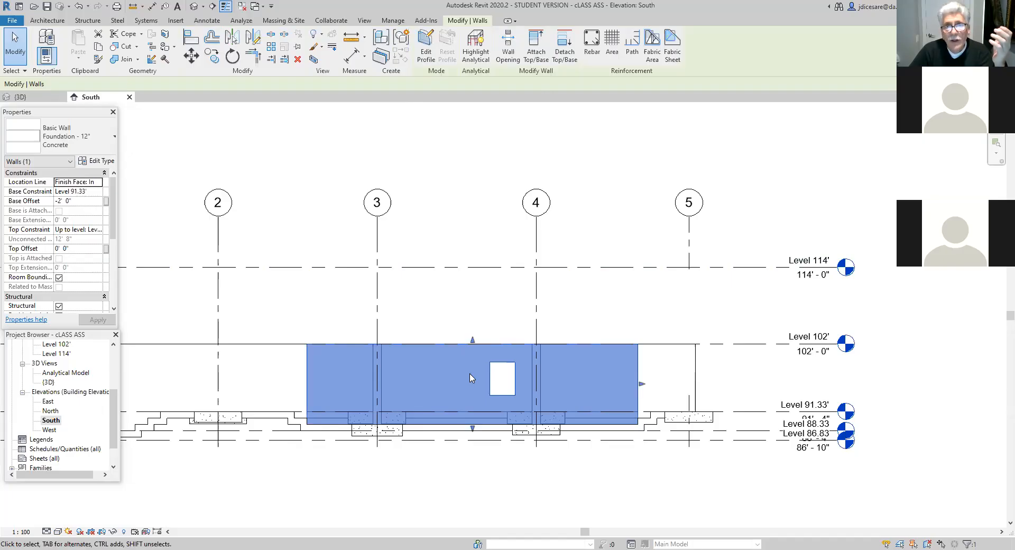
pyautogui.click(507, 47)
pyautogui.click(408, 366)
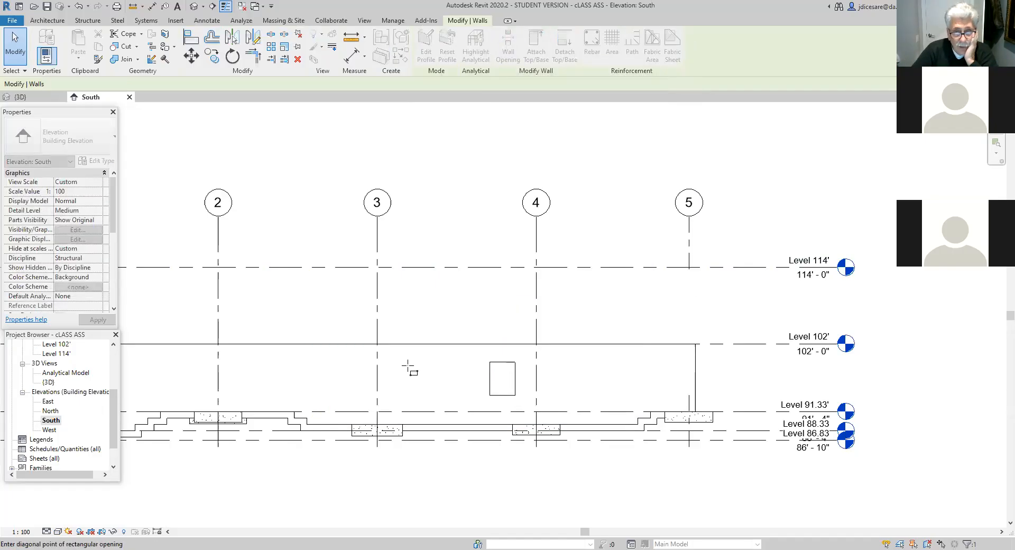
pyautogui.click(450, 391)
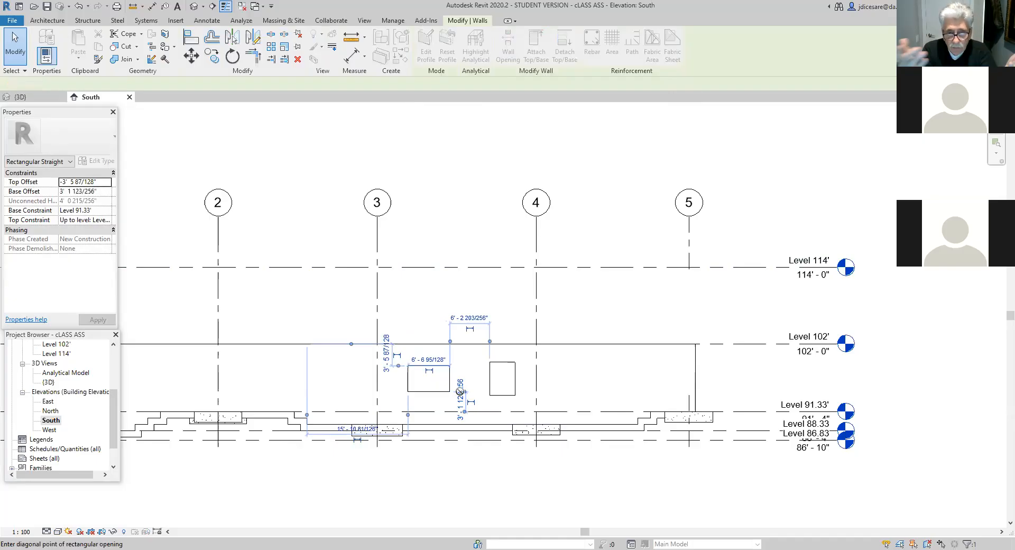
pyautogui.press('Escape')
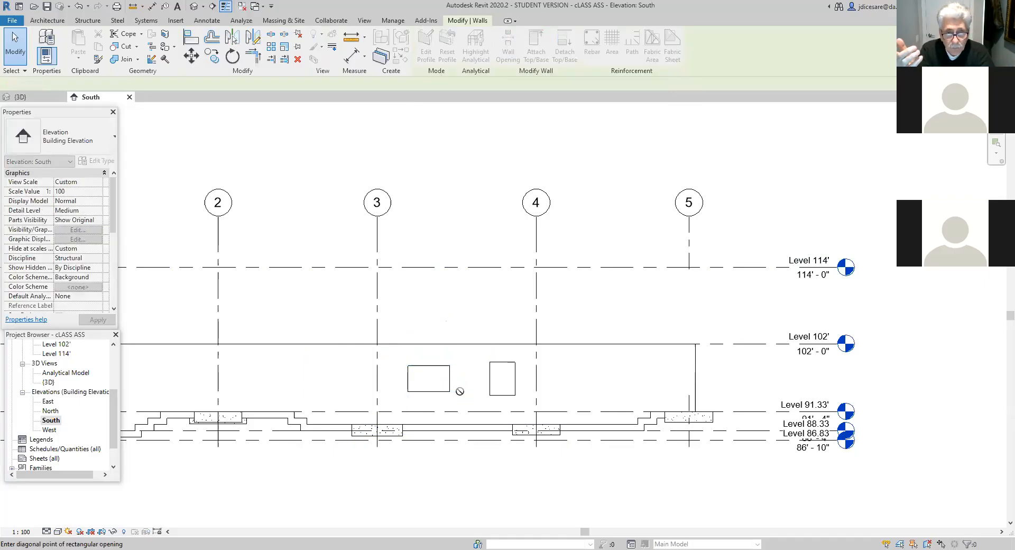
pyautogui.click(455, 391)
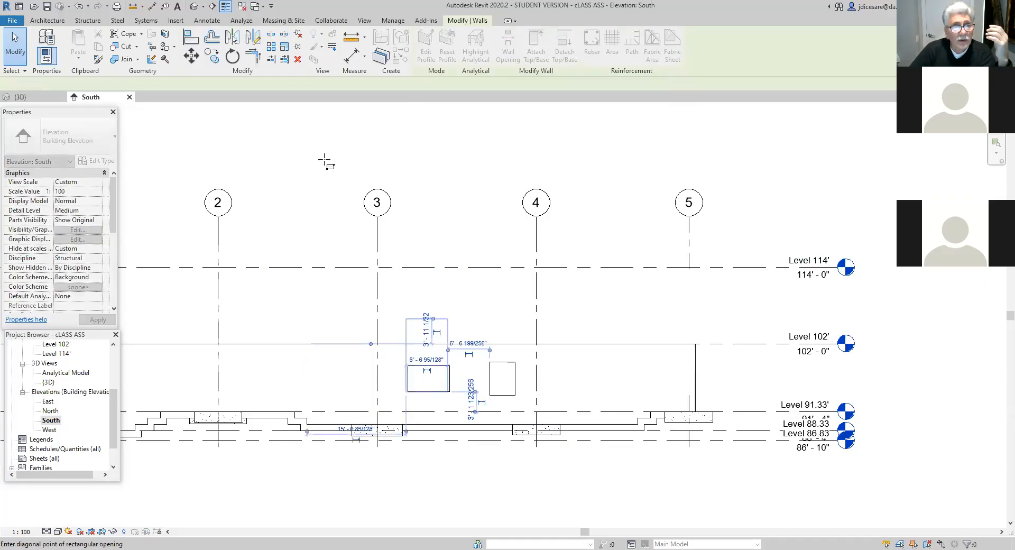
pyautogui.press('Escape')
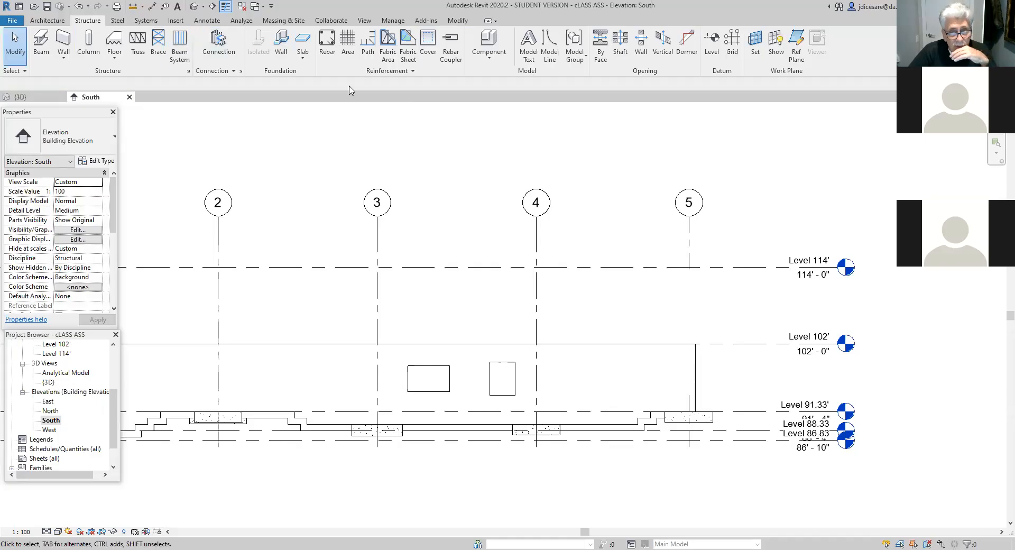
# - Delete the second wall opening nearer grid 3
pyautogui.click(429, 366)
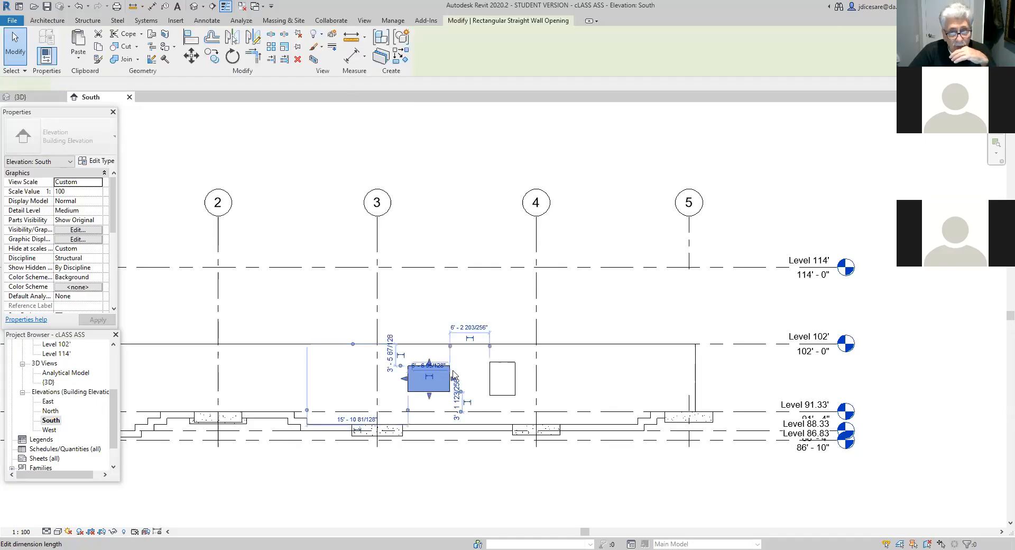
pyautogui.click(298, 62)
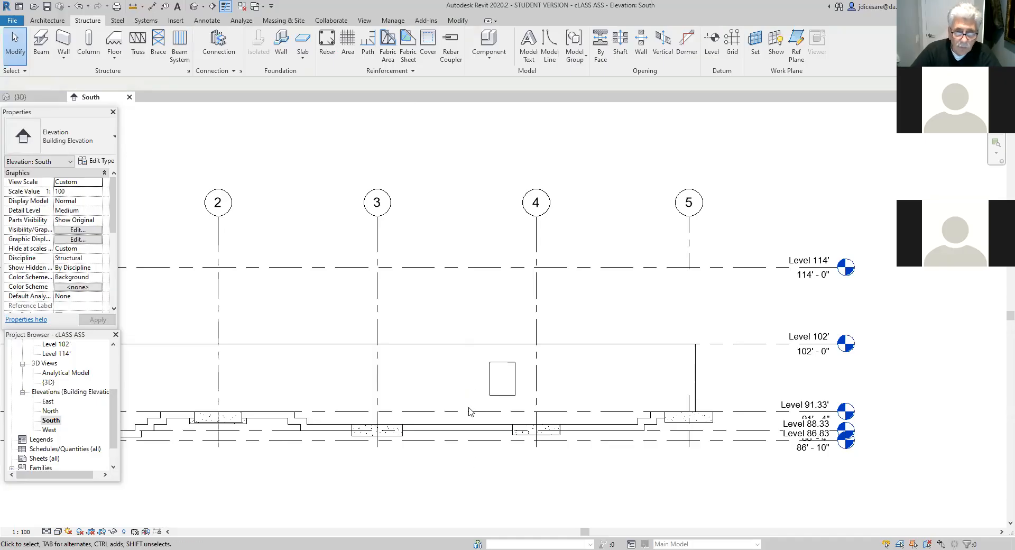
pyautogui.click(464, 347)
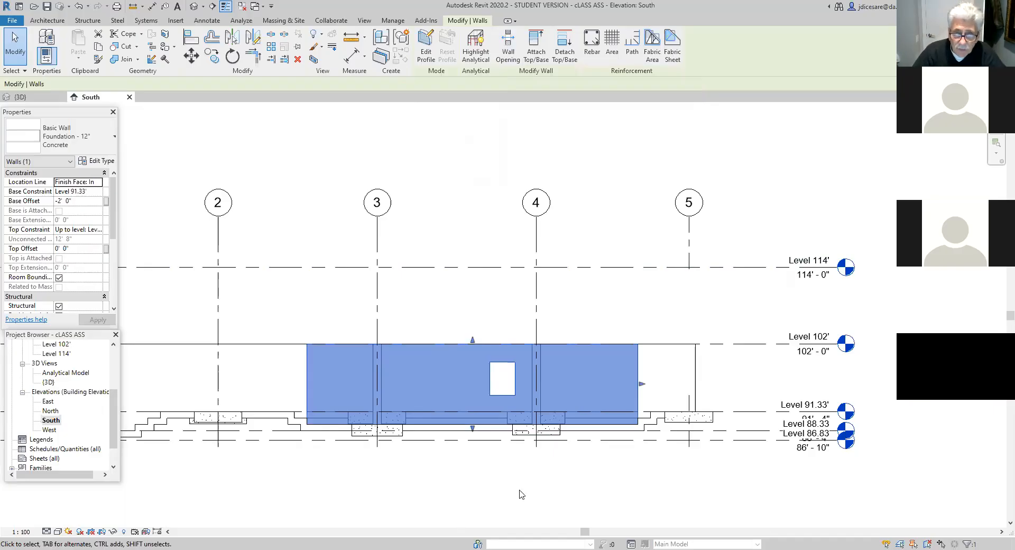
pyautogui.click(603, 472)
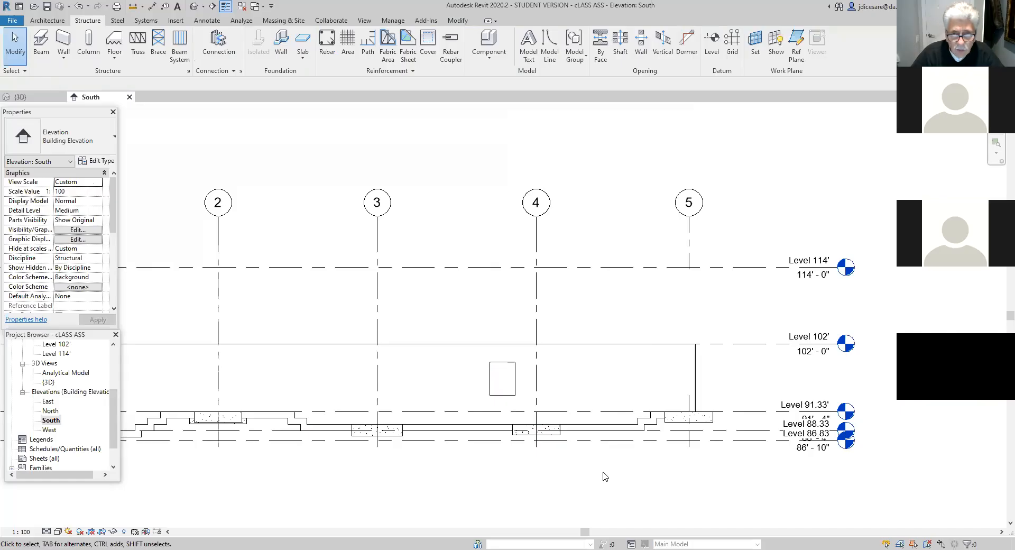
# - Position the 4' wide wall opening 1' away from grid 4
pyautogui.click(506, 365)
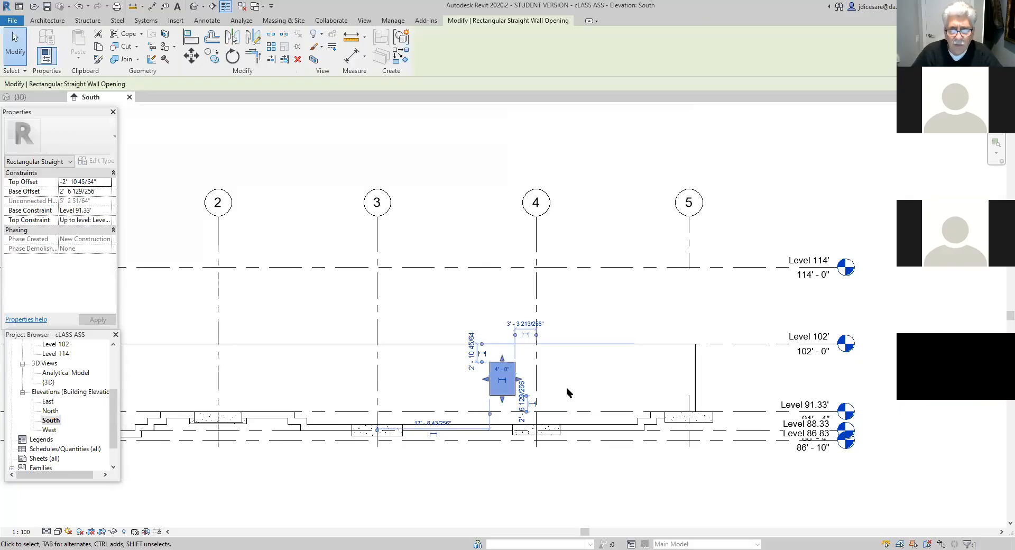
pyautogui.click(526, 324)
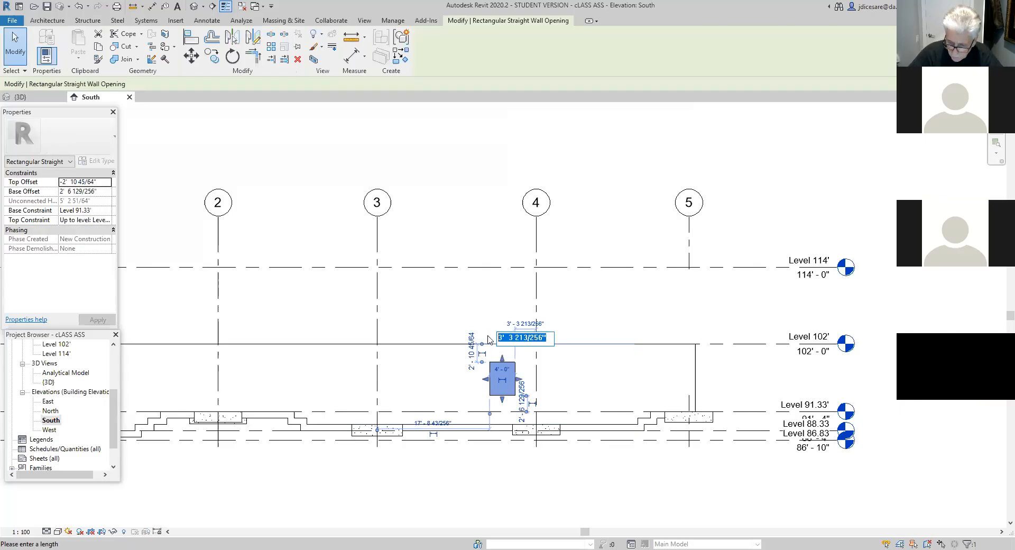
pyautogui.write('1')
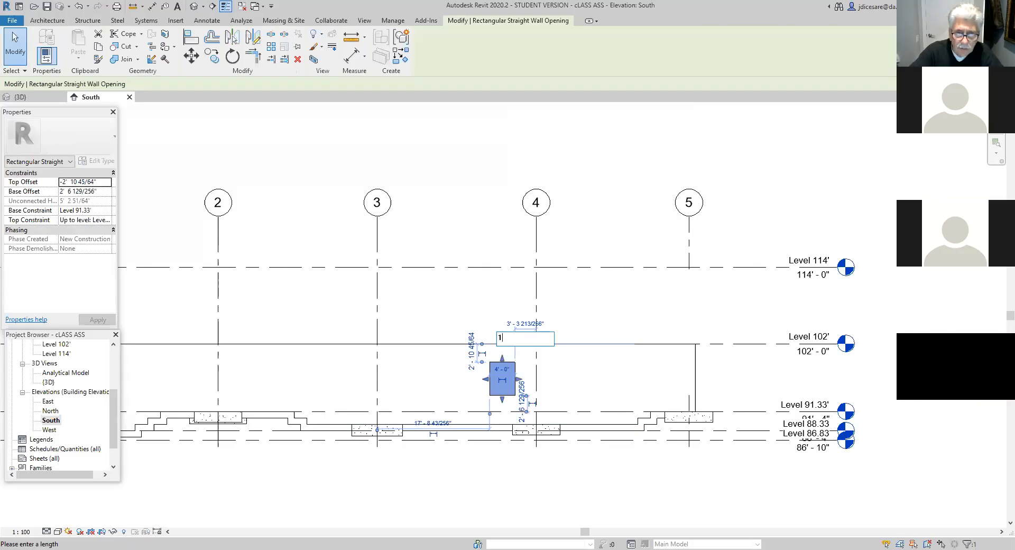
pyautogui.press('Return')
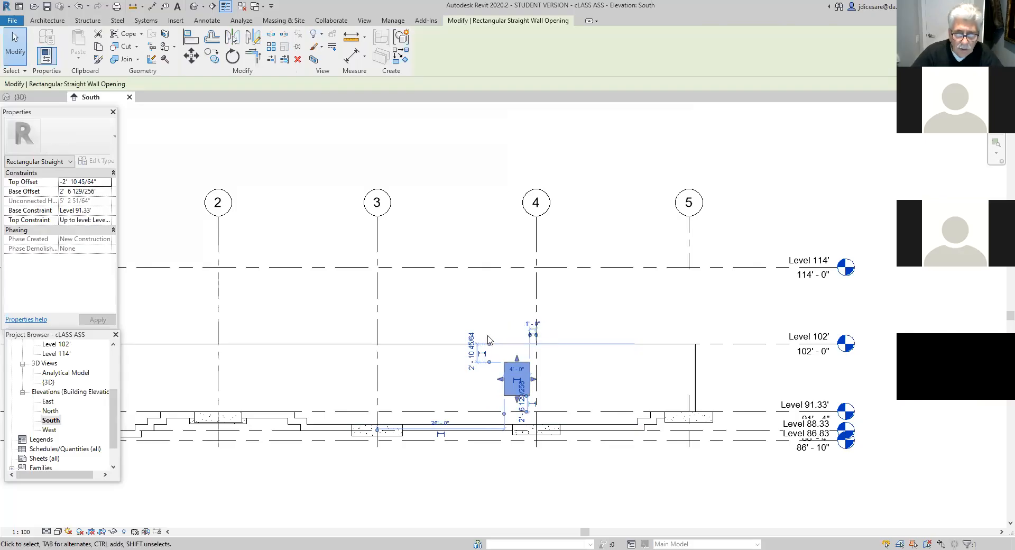
pyautogui.click(482, 386)
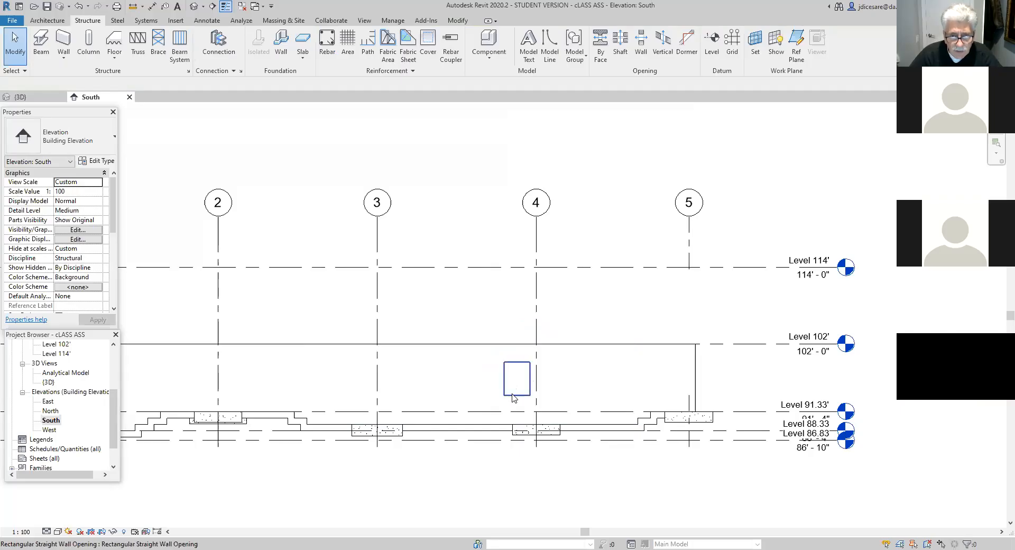
# - Set the distance from the top of the wall at Level 102' to the top of the opening to 2'
pyautogui.click(516, 381)
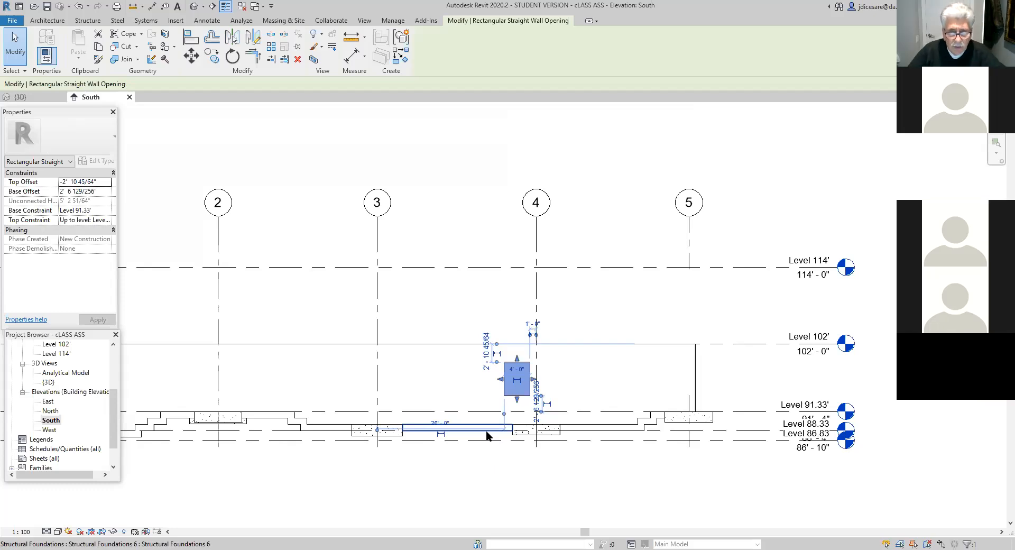
pyautogui.click(487, 357)
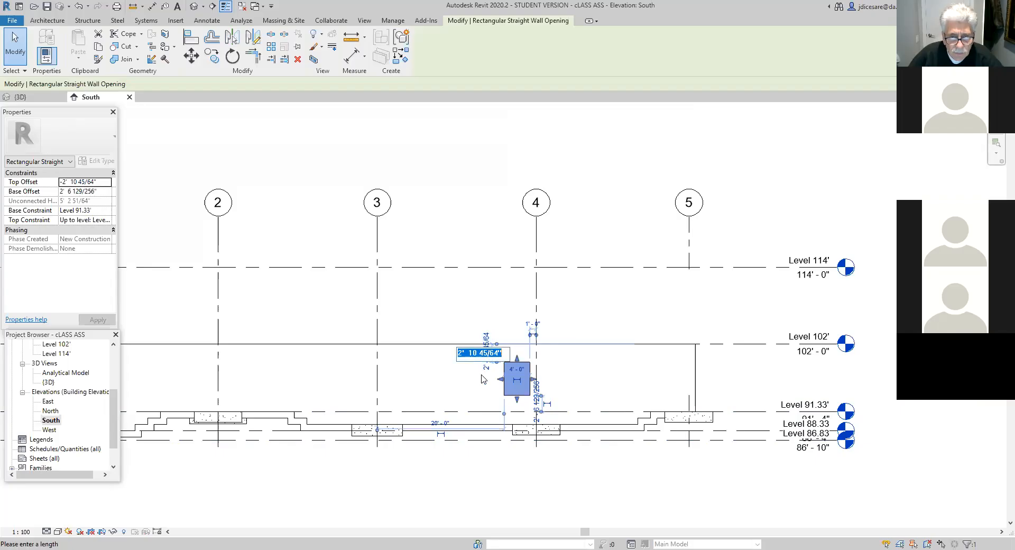
pyautogui.click(502, 352)
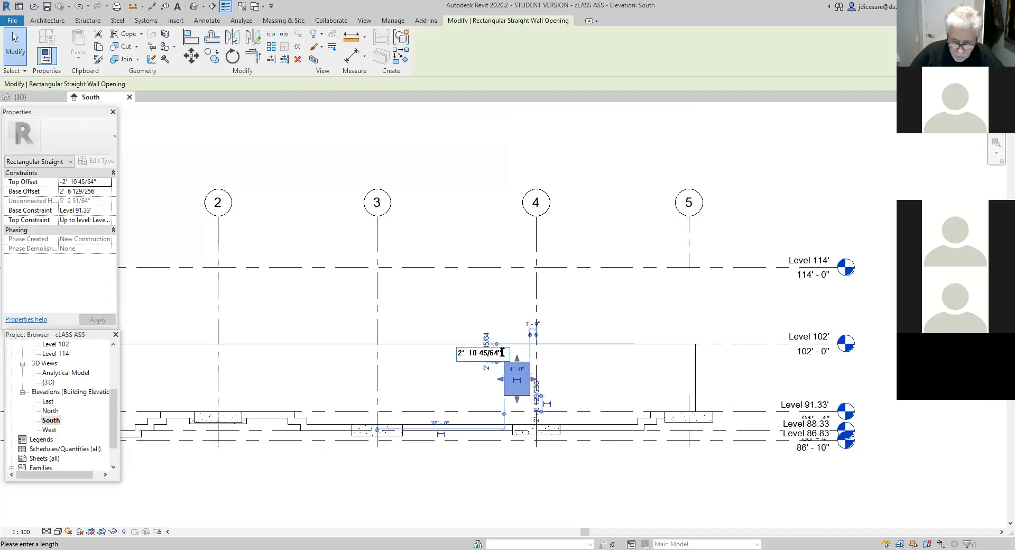
pyautogui.press('BackSpace')
pyautogui.press('BackSpace')
pyautogui.press('BackSpace')
pyautogui.press('BackSpace')
pyautogui.press('BackSpace')
pyautogui.press('BackSpace')
pyautogui.press('BackSpace')
pyautogui.press('BackSpace')
pyautogui.press('BackSpace')
pyautogui.press('BackSpace')
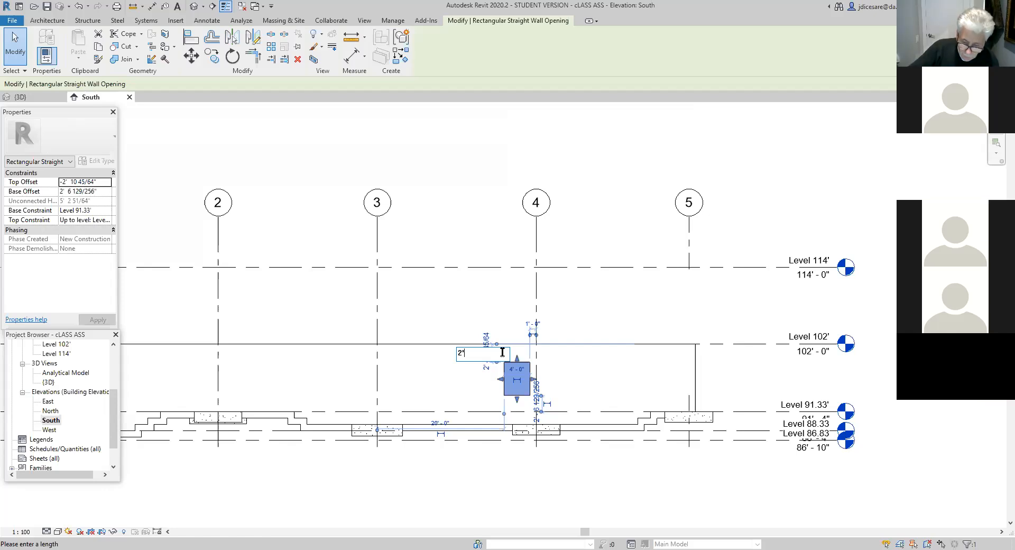
pyautogui.press('Return')
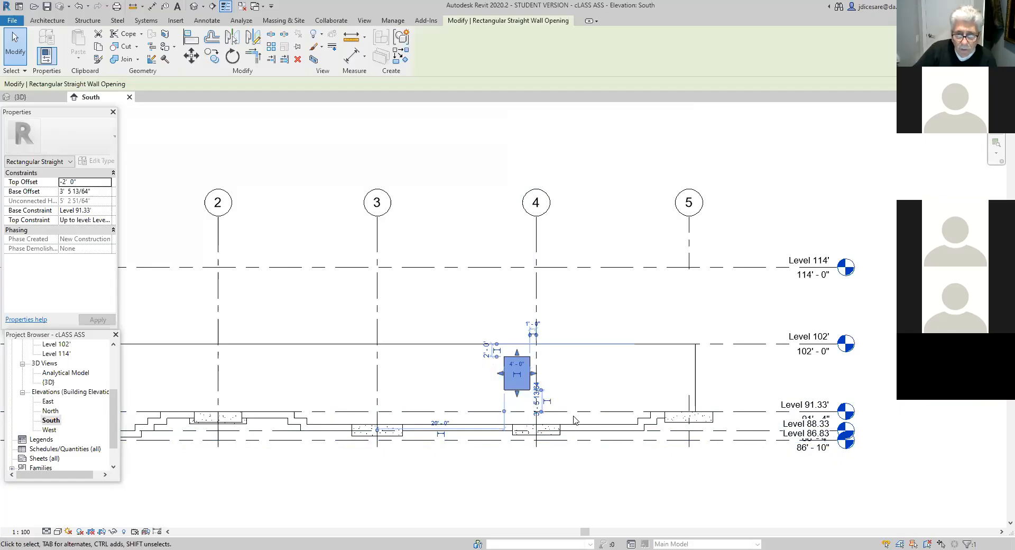
# - Measure the height of the wall opening along its vertical edge
pyautogui.click(349, 55)
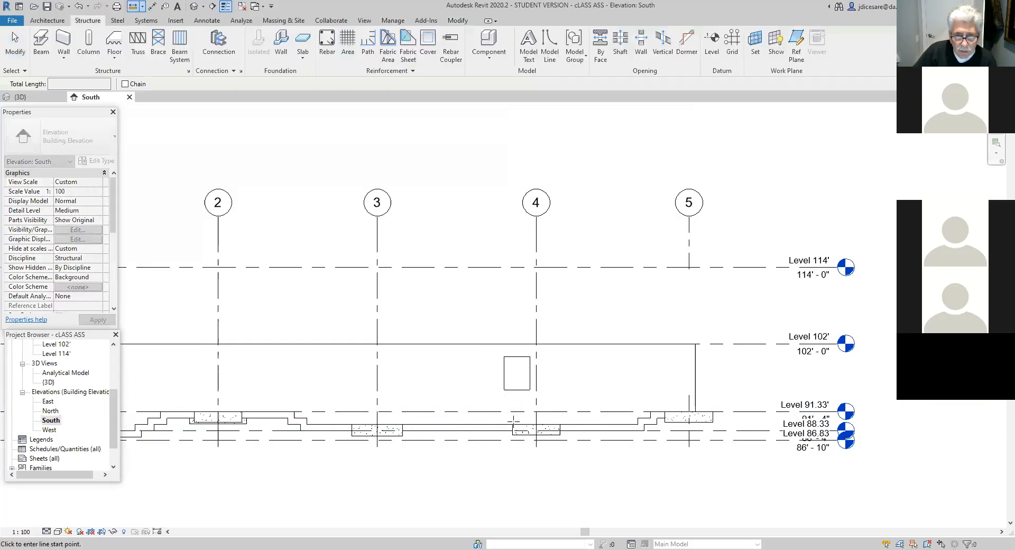
pyautogui.click(504, 390)
pyautogui.click(504, 357)
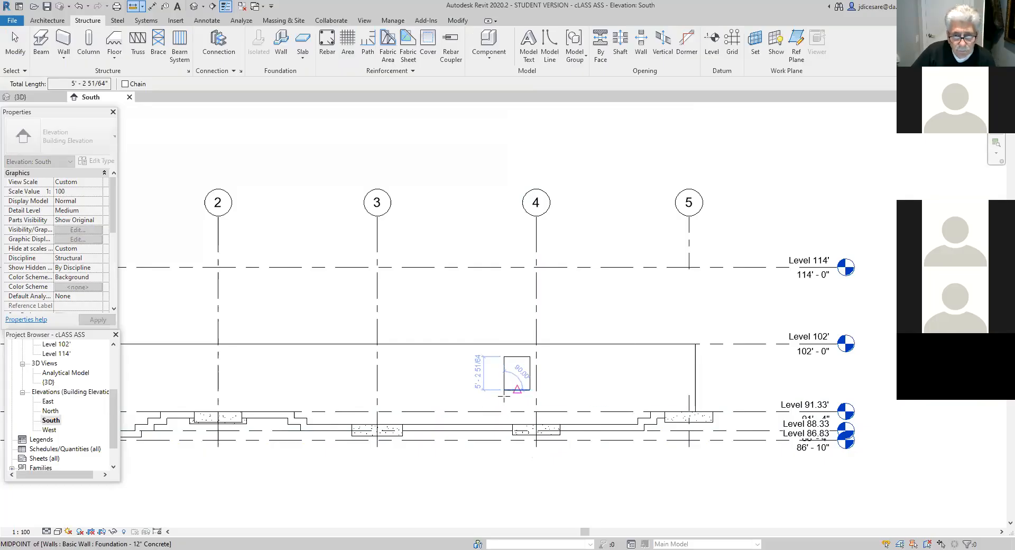
# - Stretch the wall opening's bottom edge until its base offset from Level 91.33' is 4' 4"
pyautogui.press('Escape')
pyautogui.press('Escape')
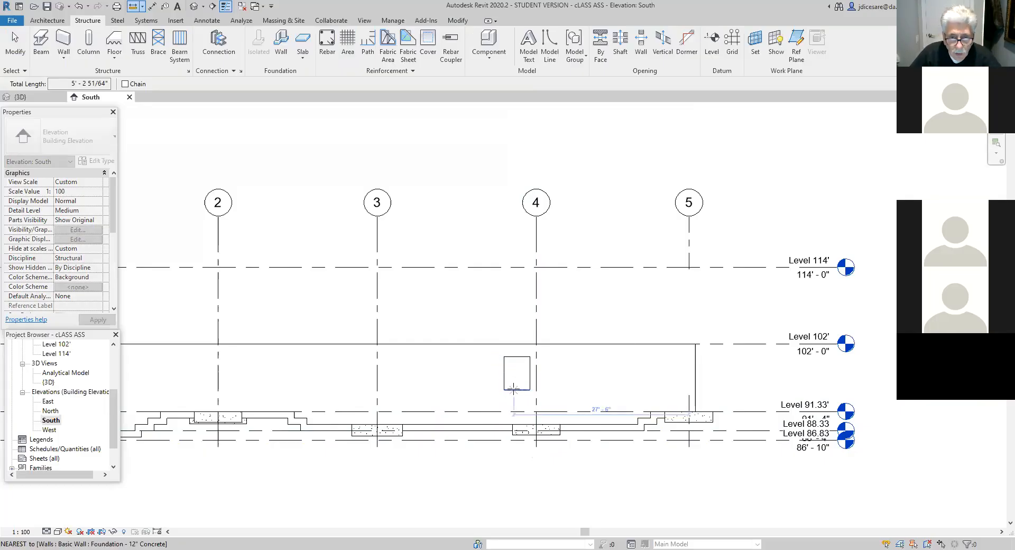
pyautogui.click(507, 393)
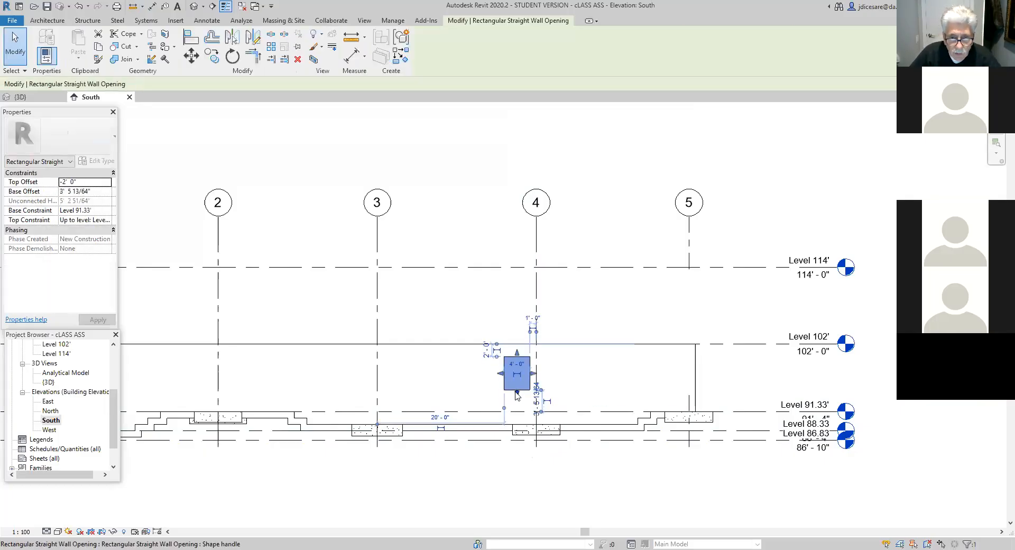
pyautogui.moveTo(516, 394); pyautogui.dragTo(517, 388)
pyautogui.click(518, 403)
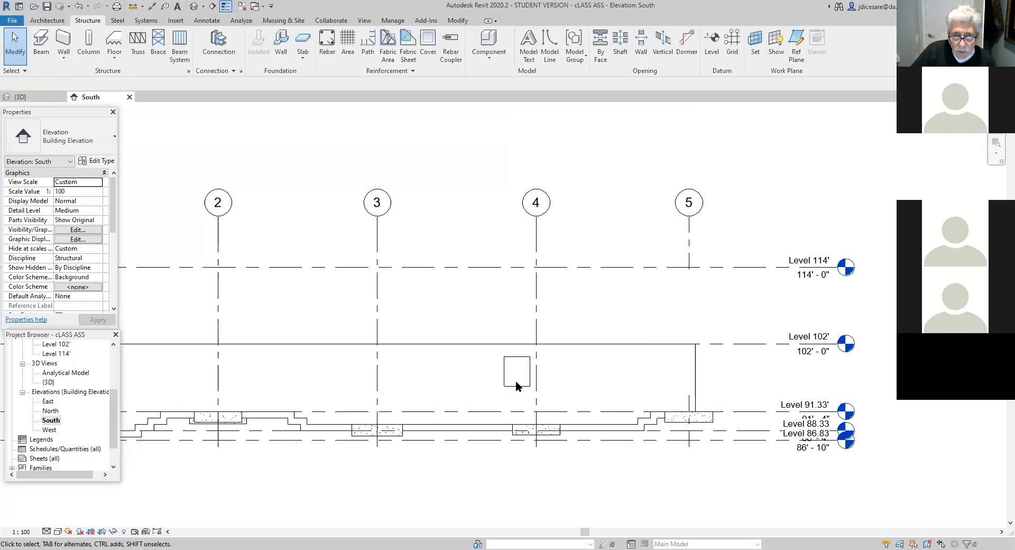
pyautogui.click(515, 385)
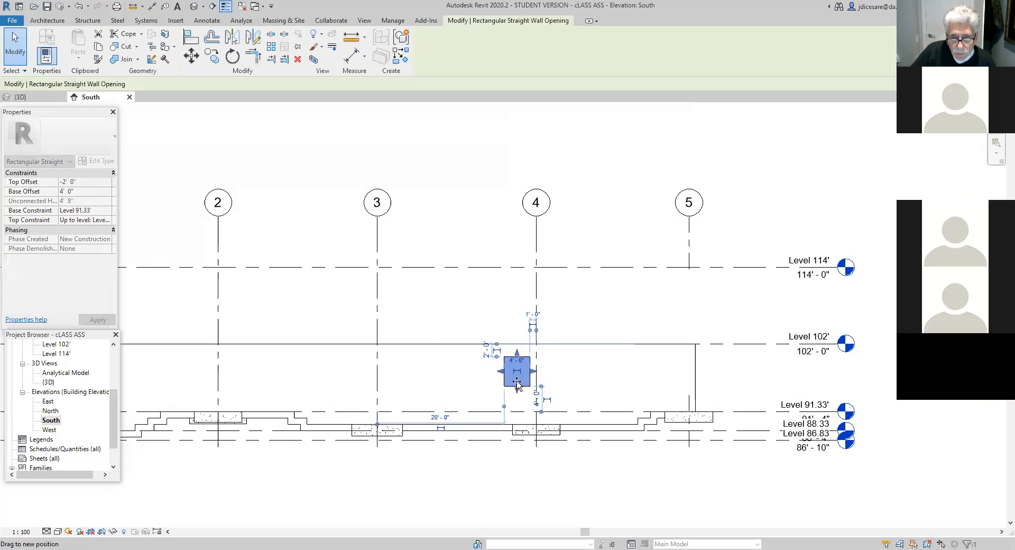
pyautogui.moveTo(517, 382); pyautogui.dragTo(517, 382)
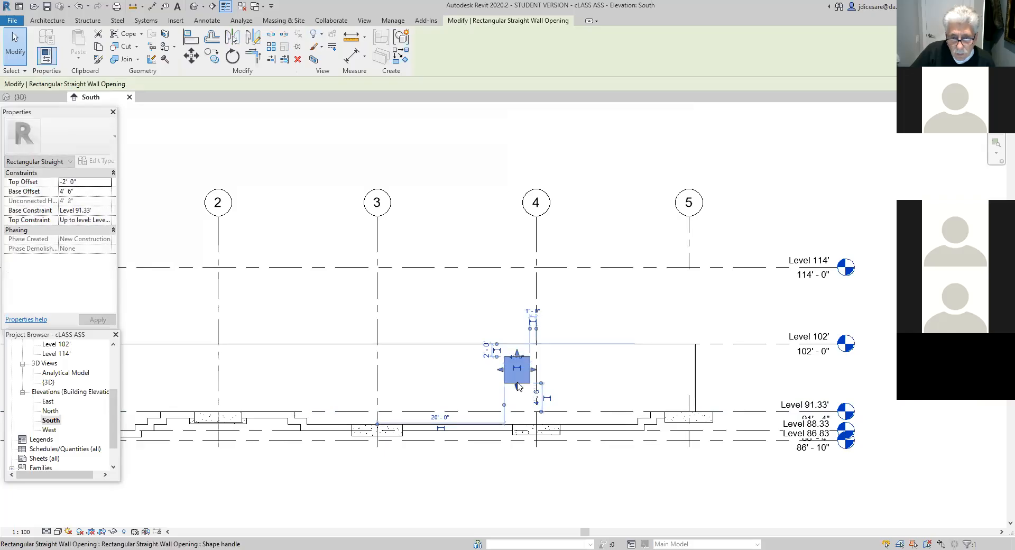
pyautogui.scroll(4, 518, 383)
pyautogui.scroll(1, 518, 384)
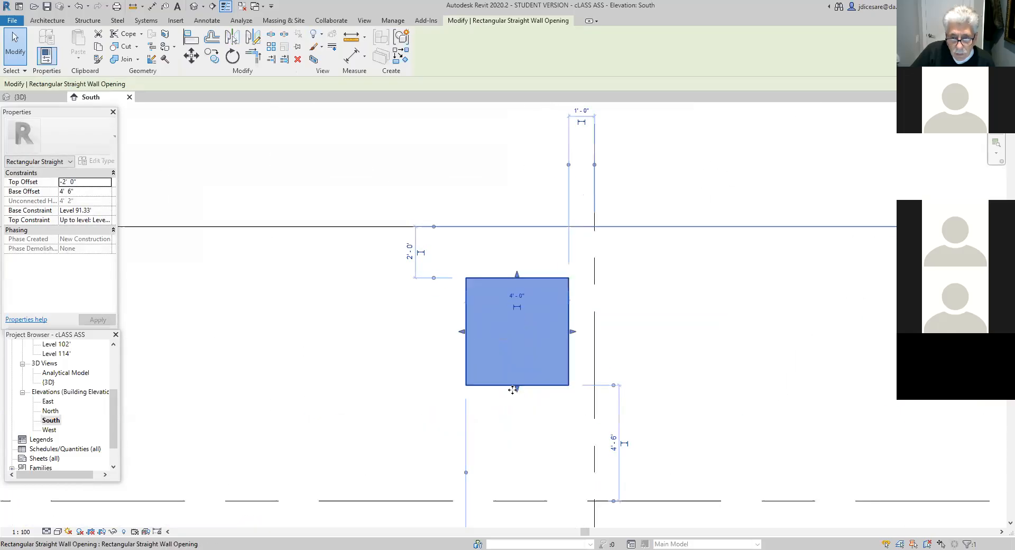
pyautogui.moveTo(517, 389); pyautogui.dragTo(518, 404)
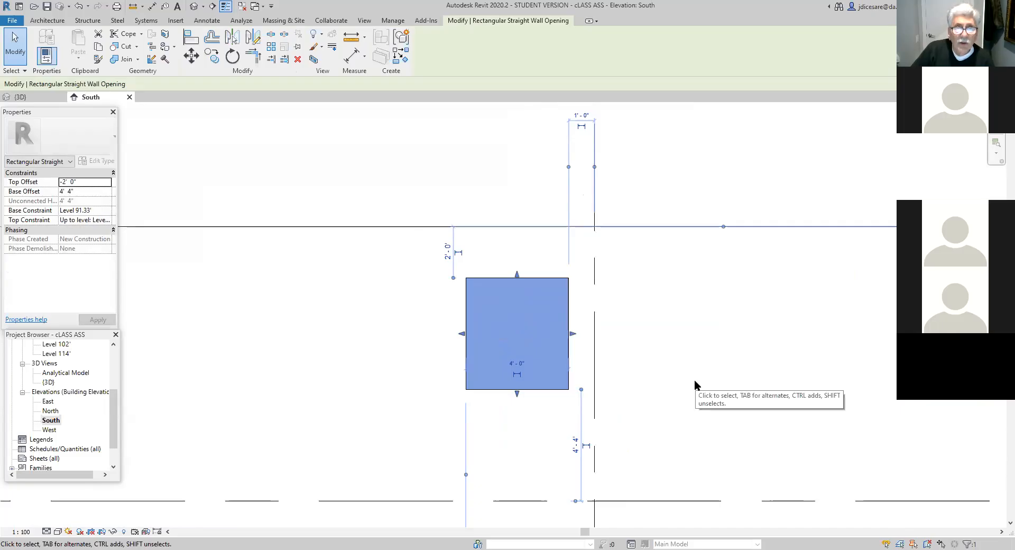
# - Measure the height of the stretched wall opening between its two corners on the grid 3 side
pyautogui.click(467, 278)
pyautogui.click(465, 390)
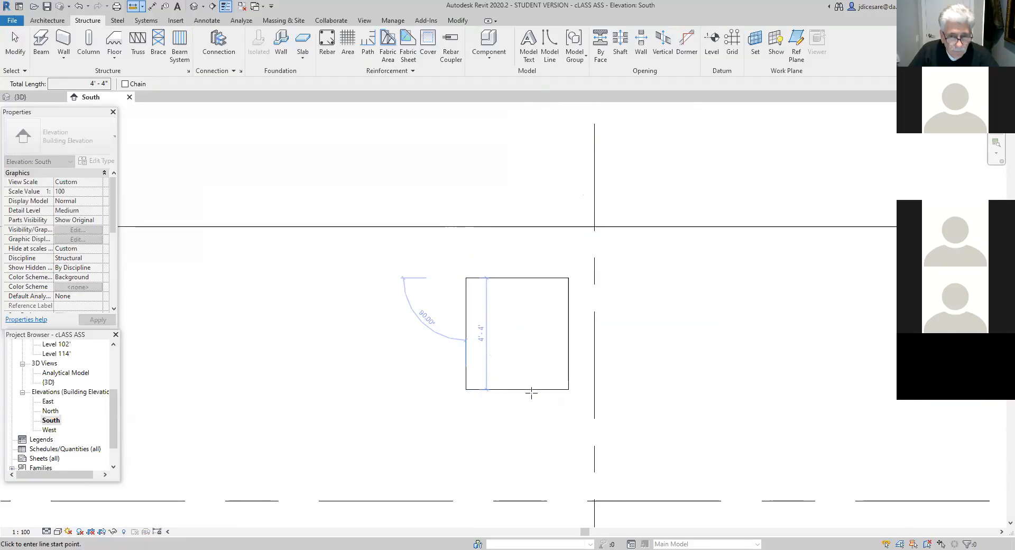
pyautogui.press('Escape')
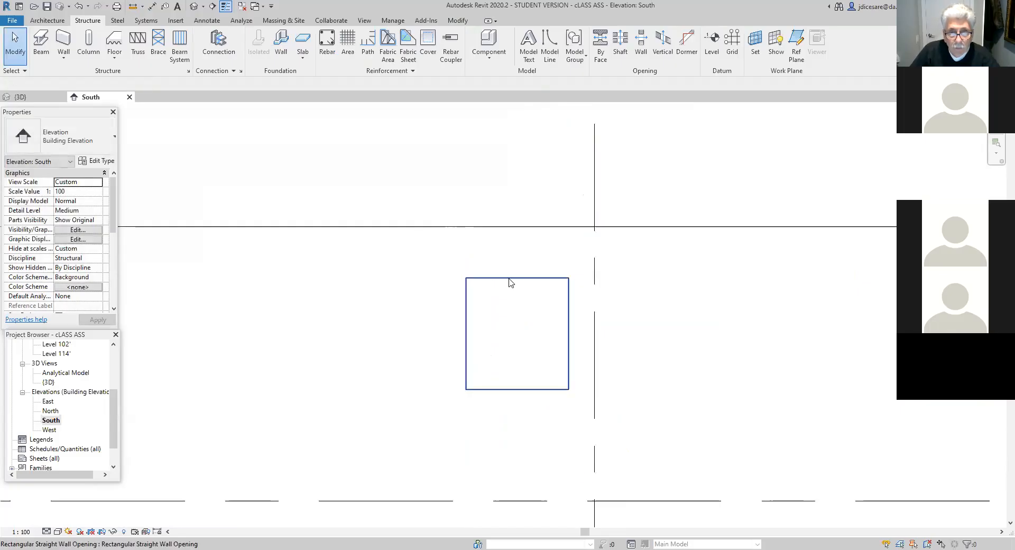
# - Stretch the bottom edge of the wall opening down to a base offset of 4' 2", making the opening 4' 6" high
pyautogui.click(508, 279)
pyautogui.moveTo(518, 391); pyautogui.dragTo(518, 394)
pyautogui.click(508, 415)
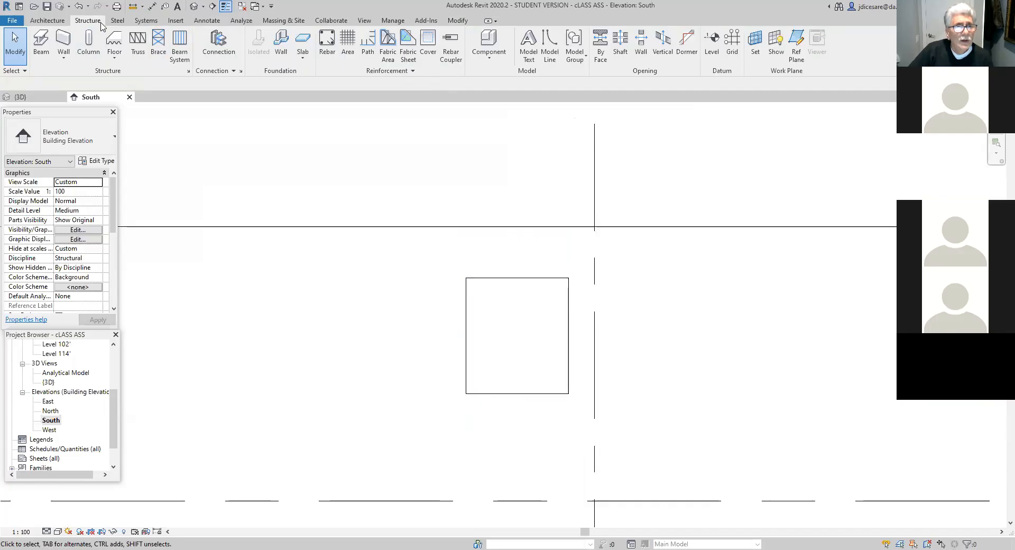
# - Measure the adjusted opening's height along its vertical edge and its width along its top edge
pyautogui.click(133, 6)
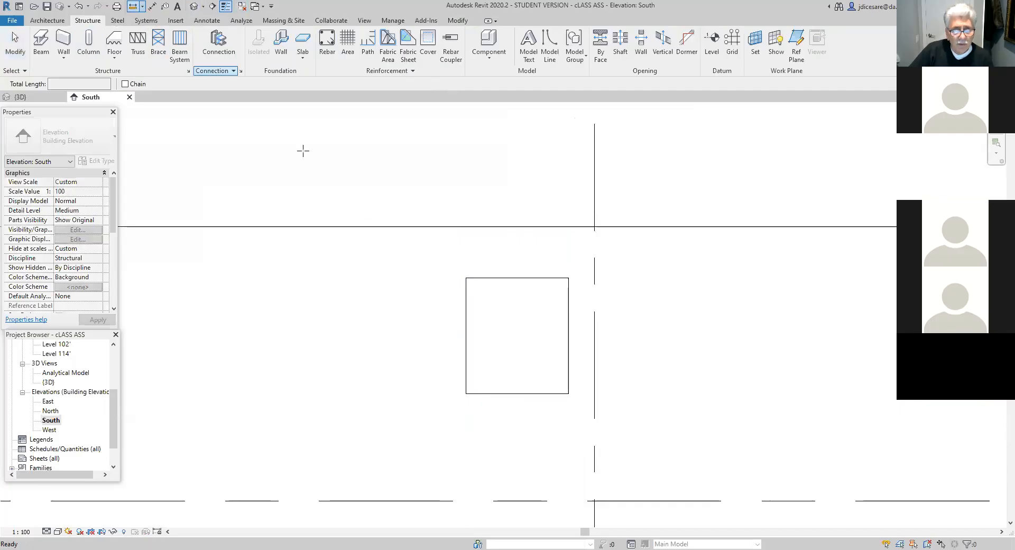
pyautogui.click(466, 278)
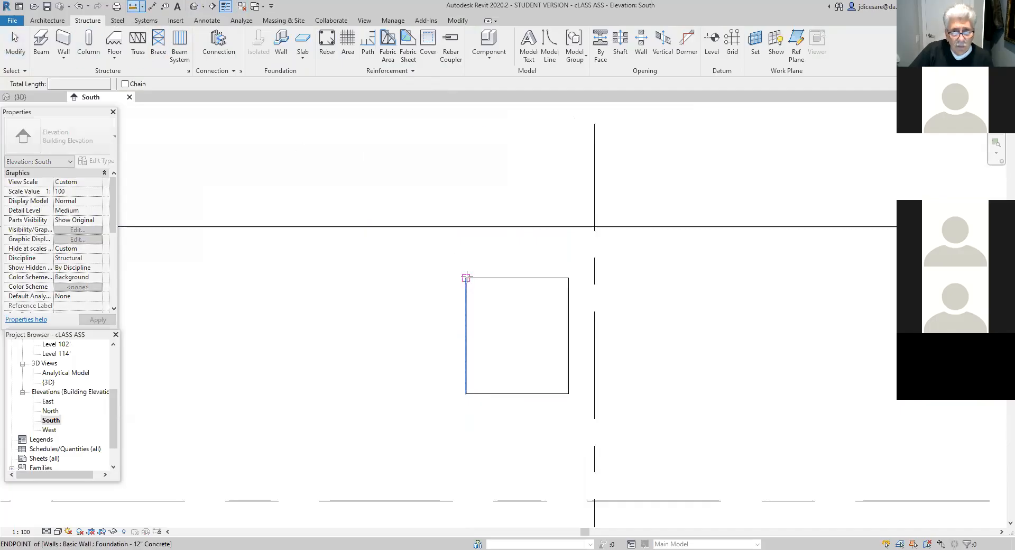
pyautogui.click(465, 394)
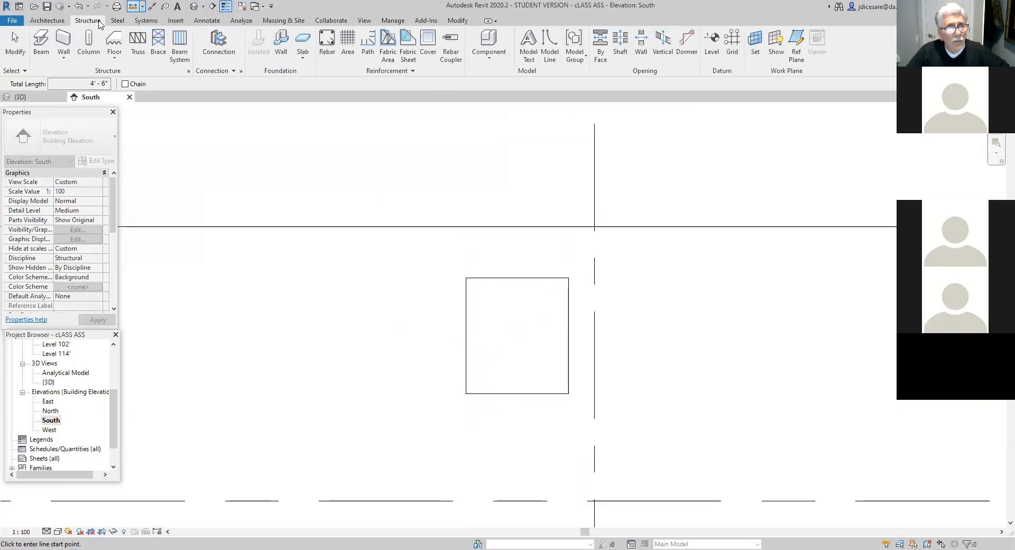
pyautogui.click(466, 277)
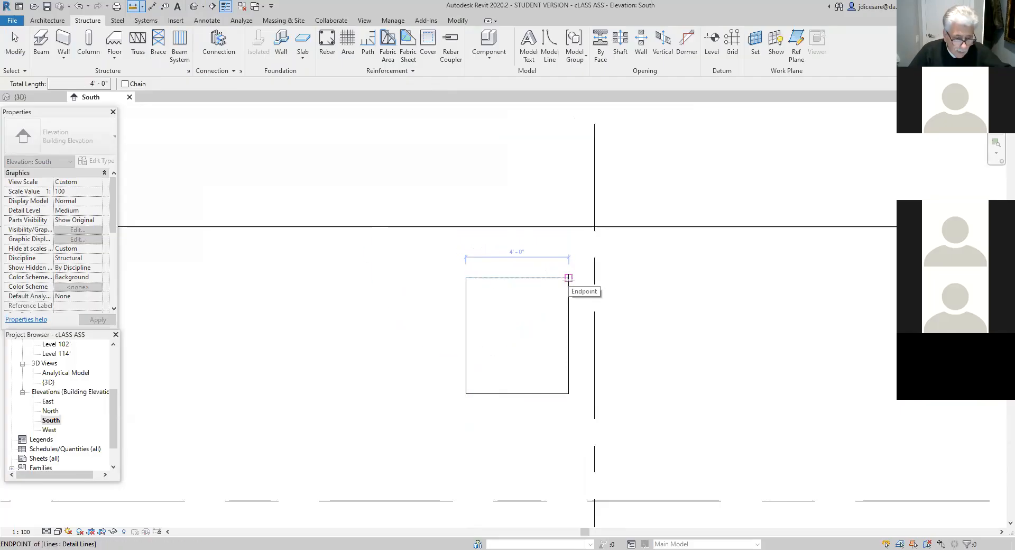
pyautogui.click(568, 278)
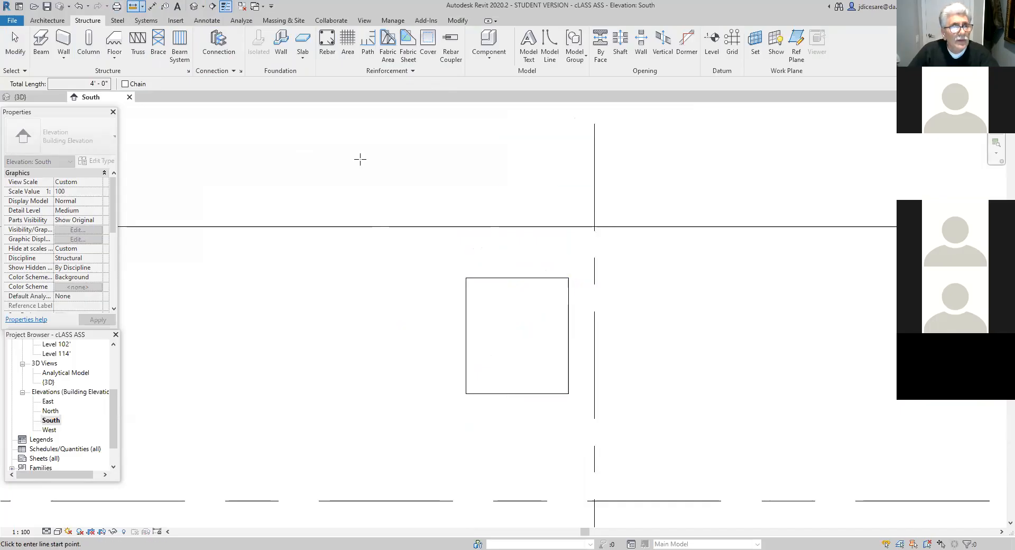
# - Measure the vertical distance from the opening's top corner up to the top of the wall at Level 102'
pyautogui.click(465, 277)
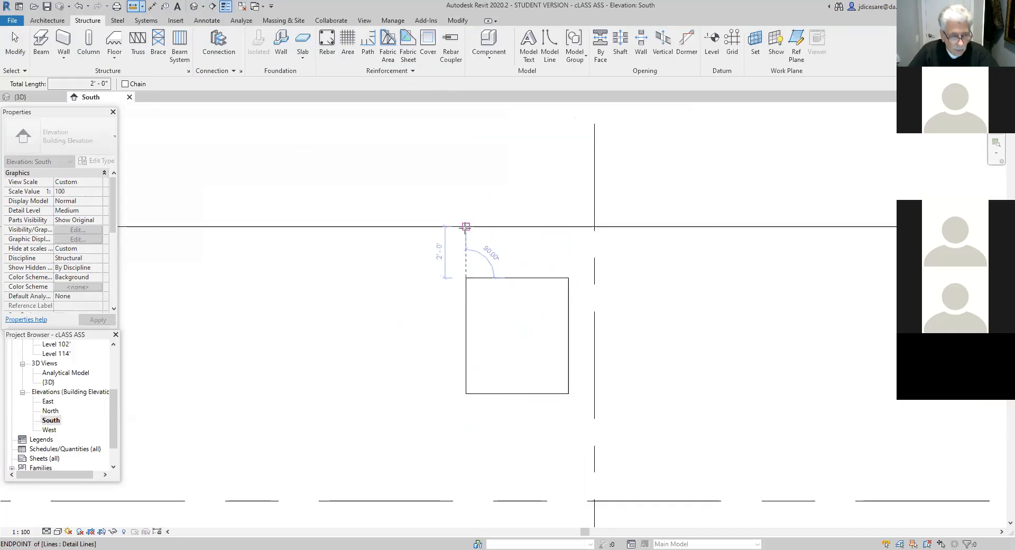
pyautogui.click(466, 227)
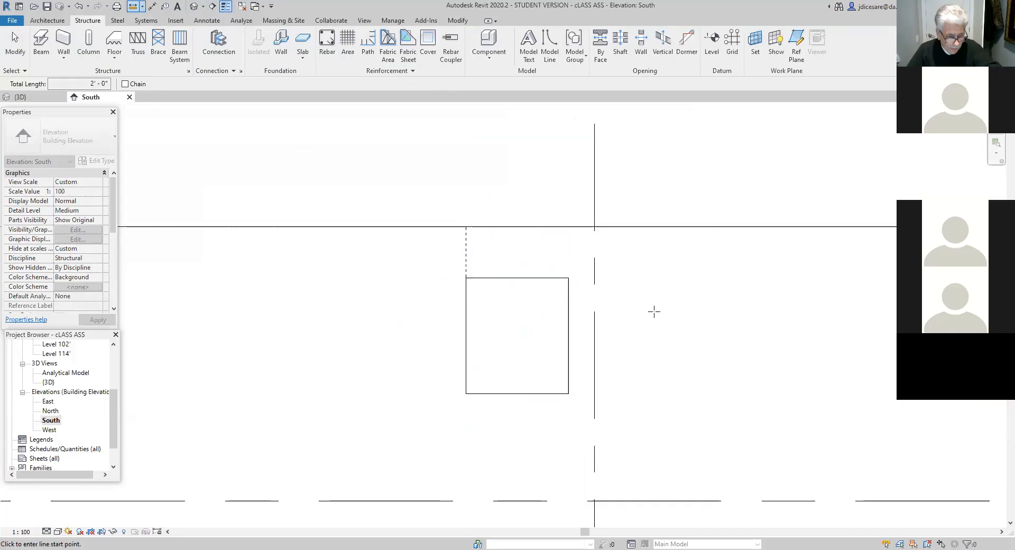
pyautogui.press('Escape')
# - Inspect the wall opening in the default 3D view and return to the South elevation
pyautogui.scroll(-1, 535, 404)
pyautogui.scroll(-3, 535, 406)
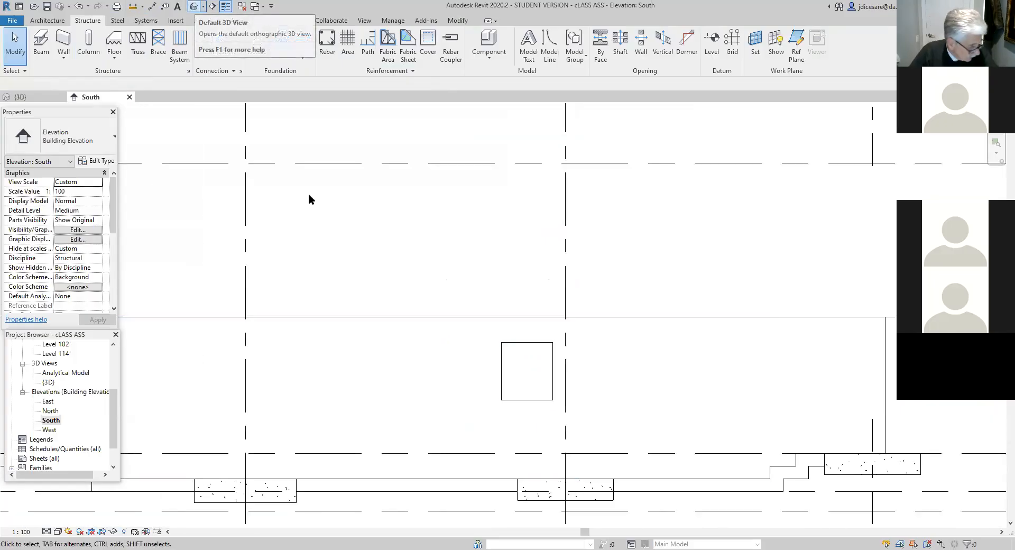
pyautogui.click(194, 6)
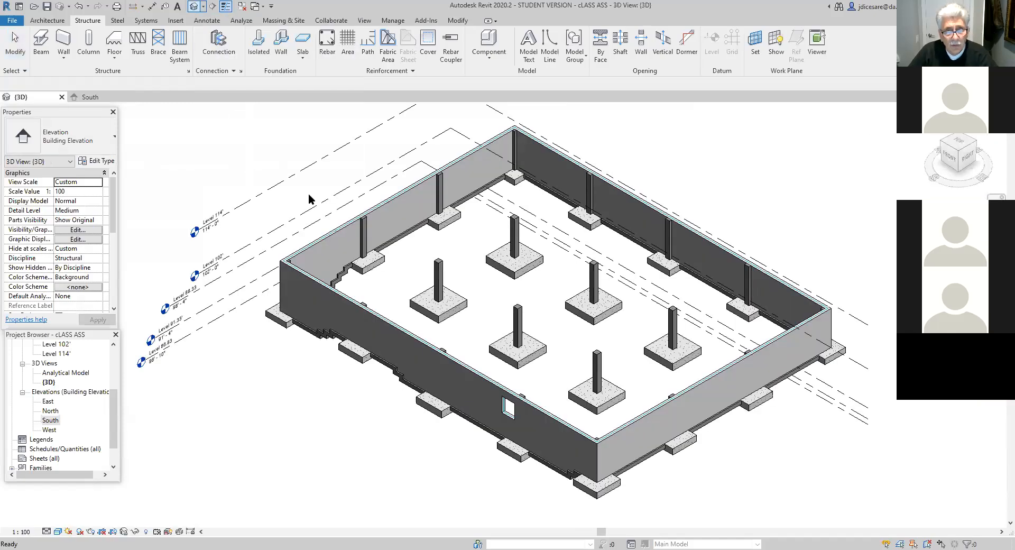
pyautogui.scroll(6, 504, 423)
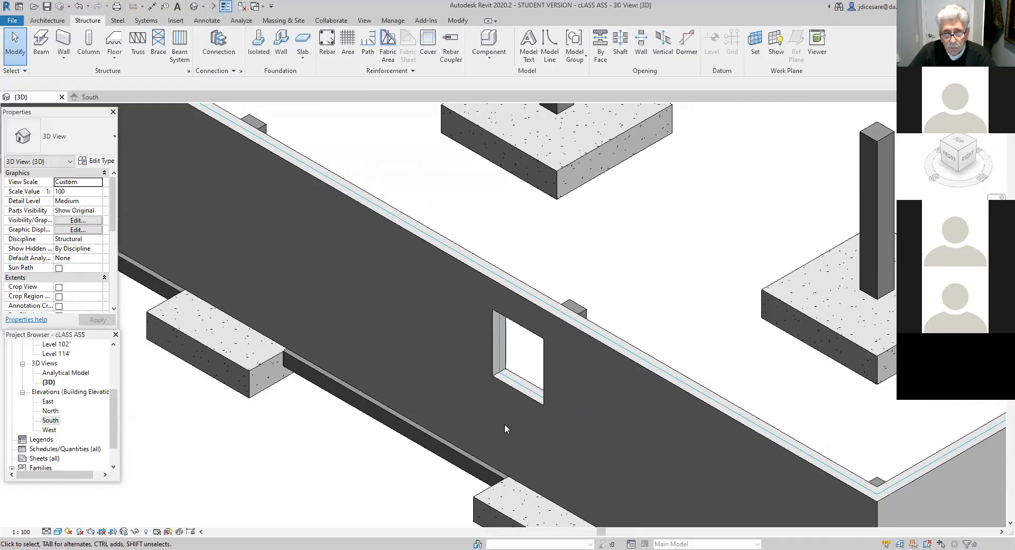
pyautogui.scroll(-5, 504, 423)
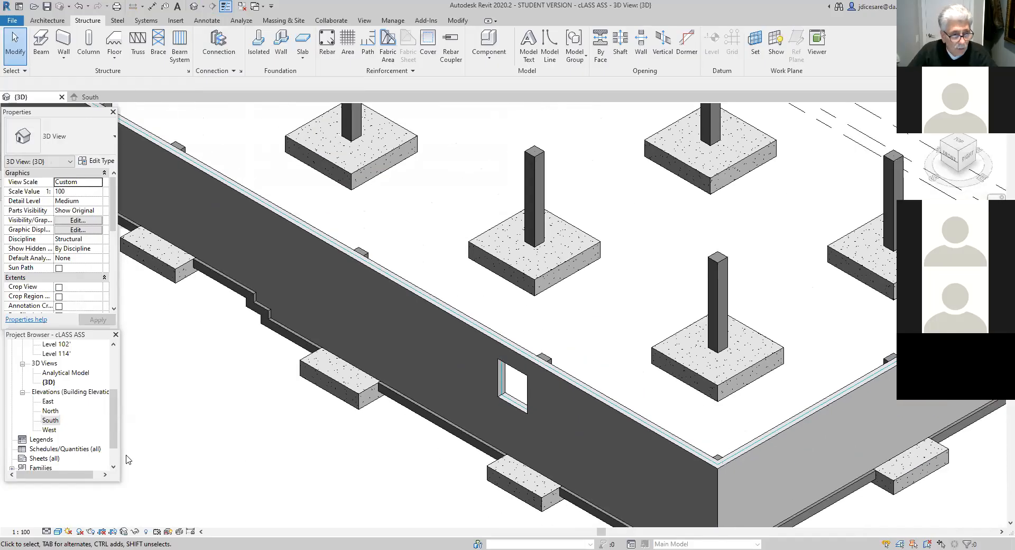
pyautogui.doubleClick(51, 420)
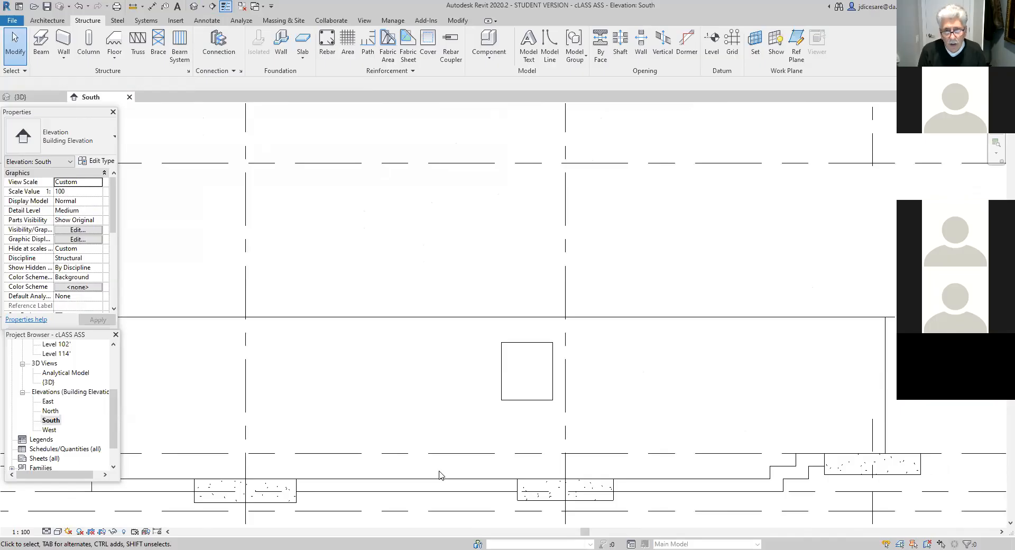
# - Select the wall opening and review its temporary dimensions to grids 3 and 4 and to the adjacent levels
pyautogui.click(526, 347)
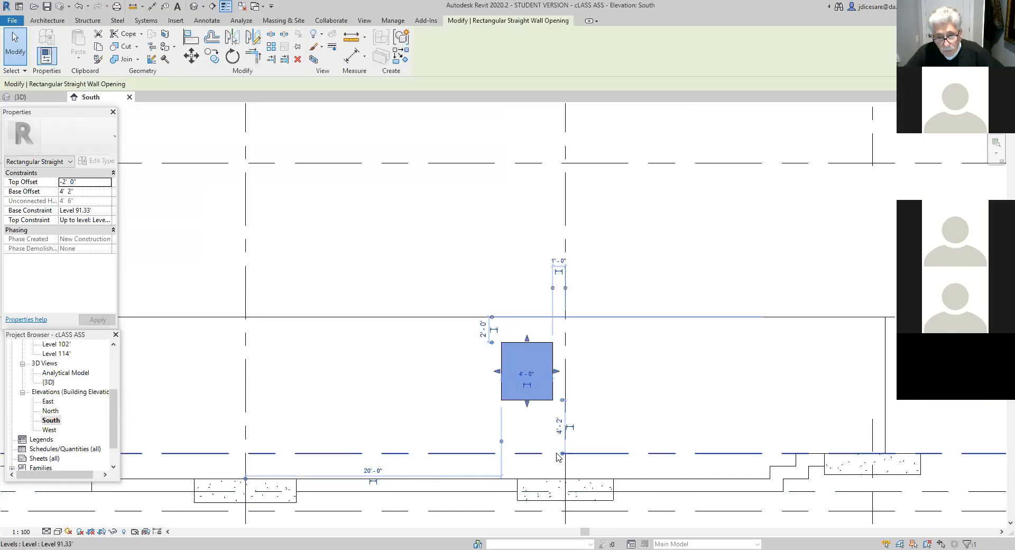
pyautogui.scroll(-1, 804, 451)
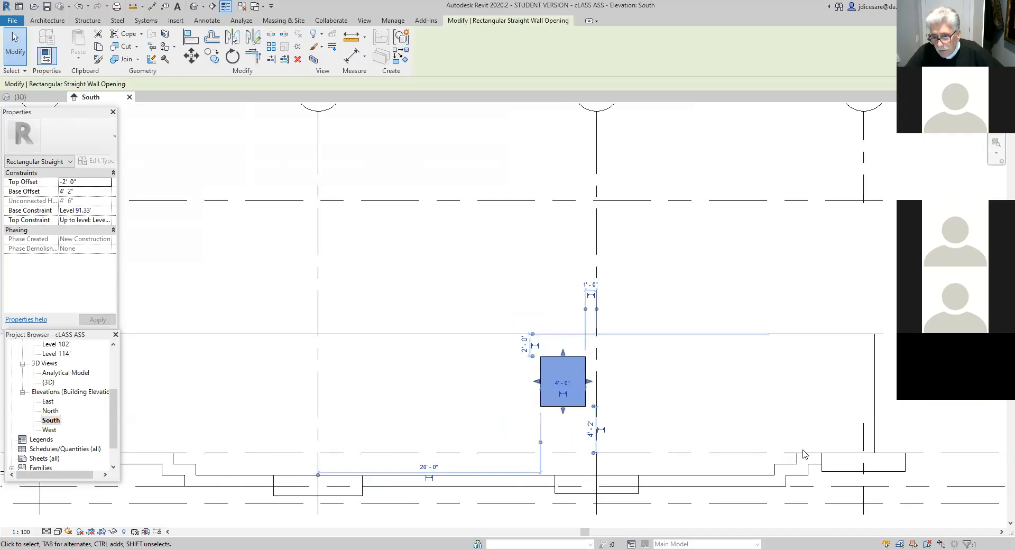
pyautogui.moveTo(733, 431); pyautogui.dragTo(656, 456, button='middle')
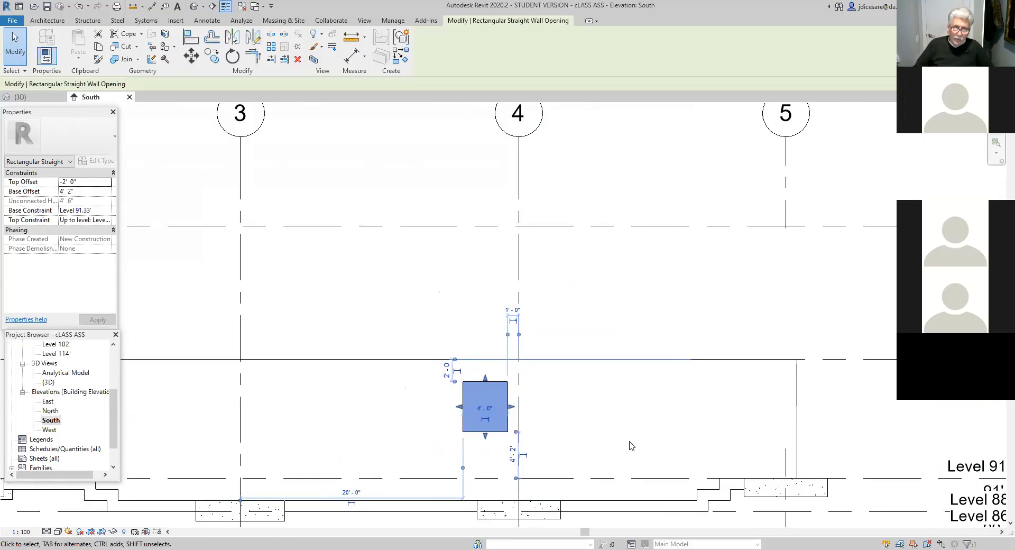
pyautogui.scroll(3, 581, 446)
pyautogui.moveTo(630, 364); pyautogui.dragTo(594, 402, button='middle')
pyautogui.scroll(2, 580, 395)
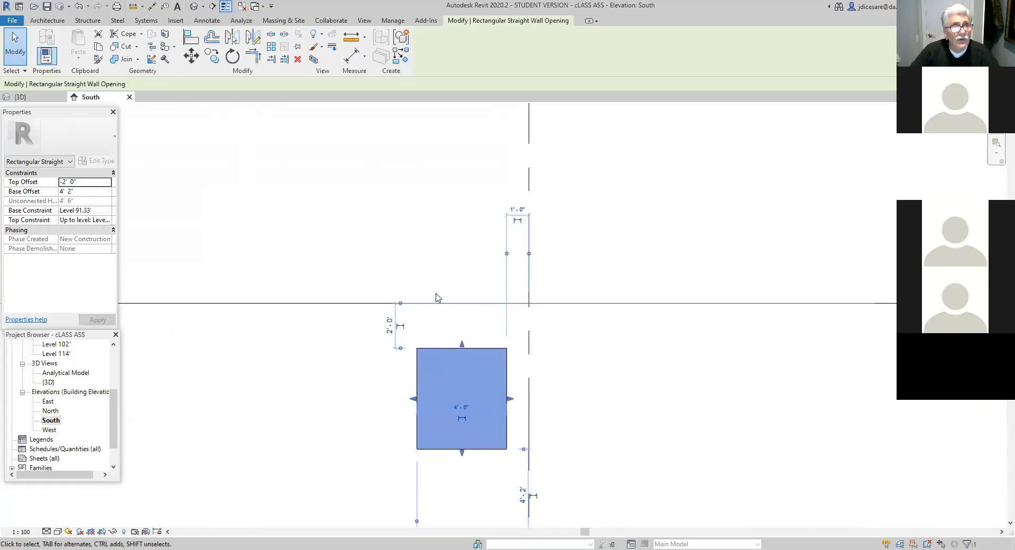
# - Show the work plane in the South elevation, setting it by picking the face of the foundation wall
pyautogui.click(85, 21)
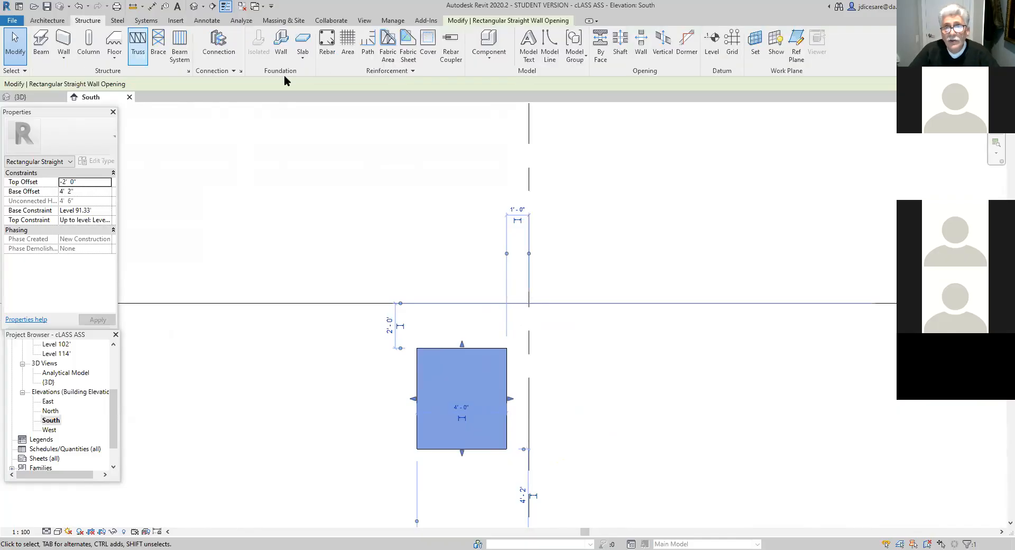
pyautogui.click(775, 51)
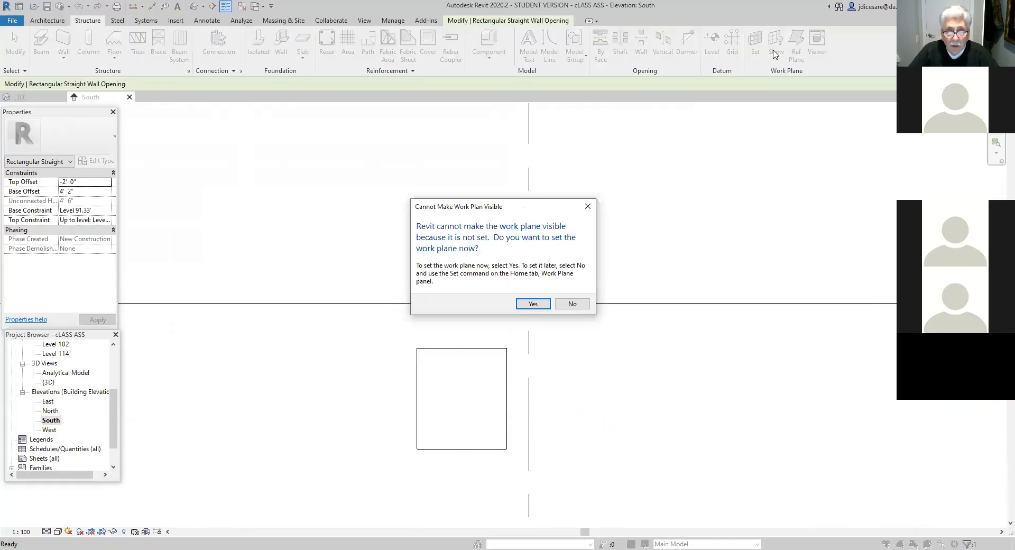
pyautogui.click(533, 304)
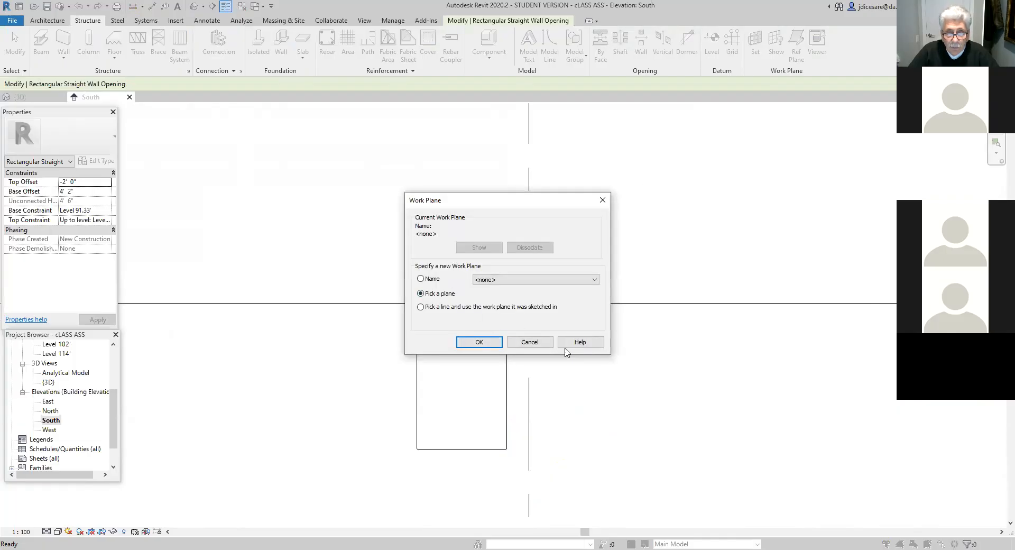
pyautogui.click(480, 343)
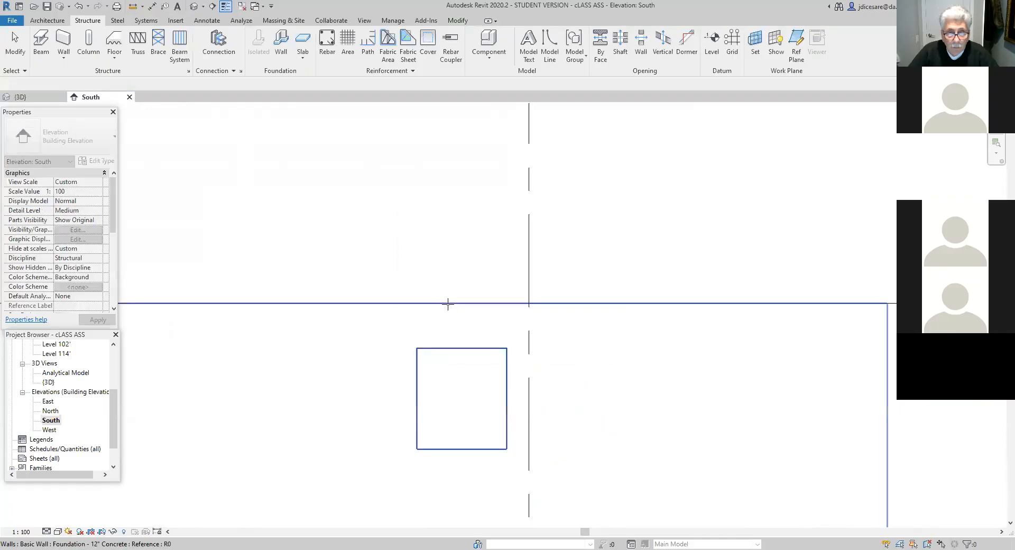
pyautogui.click(448, 305)
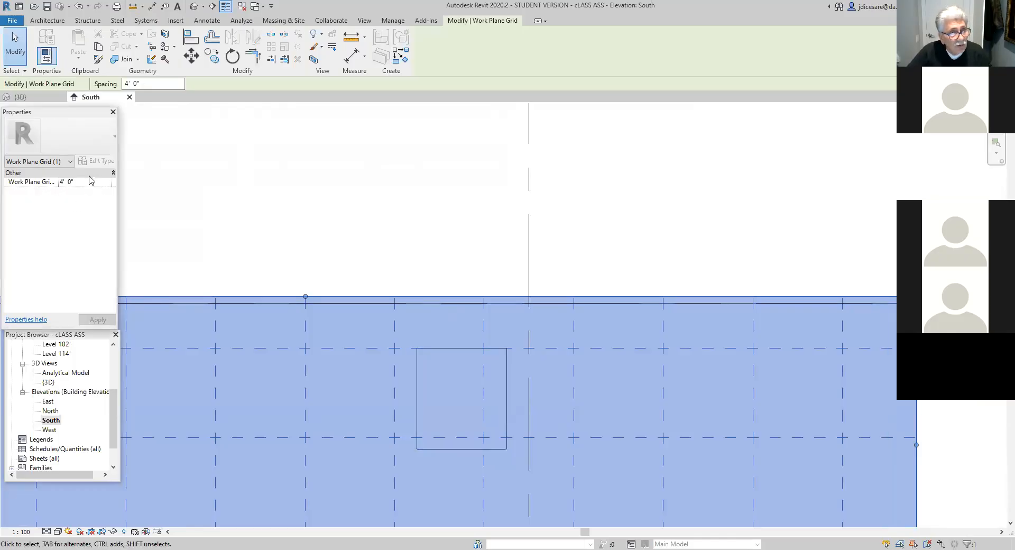
# - Set the work plane grid spacing to 6"
pyautogui.click(47, 183)
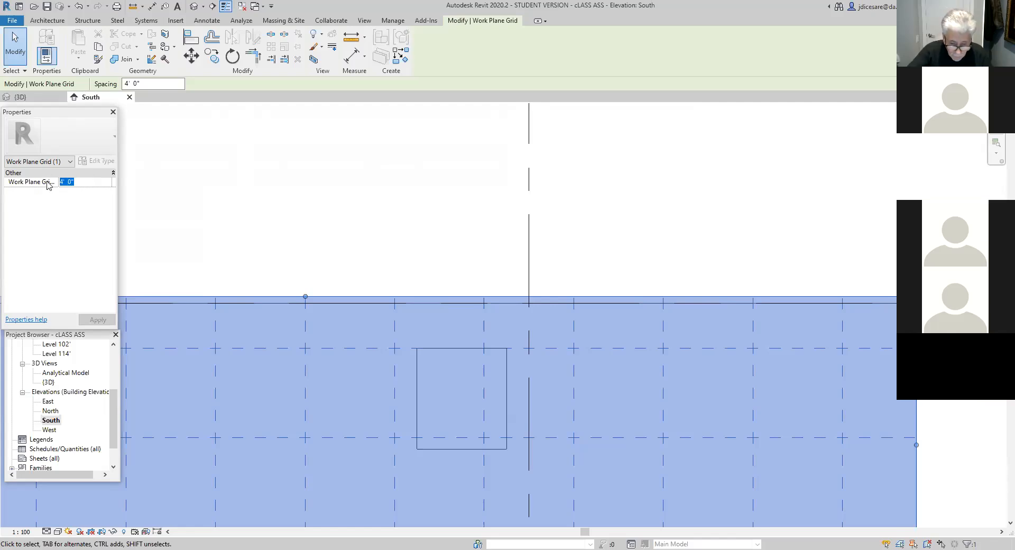
pyautogui.write('.')
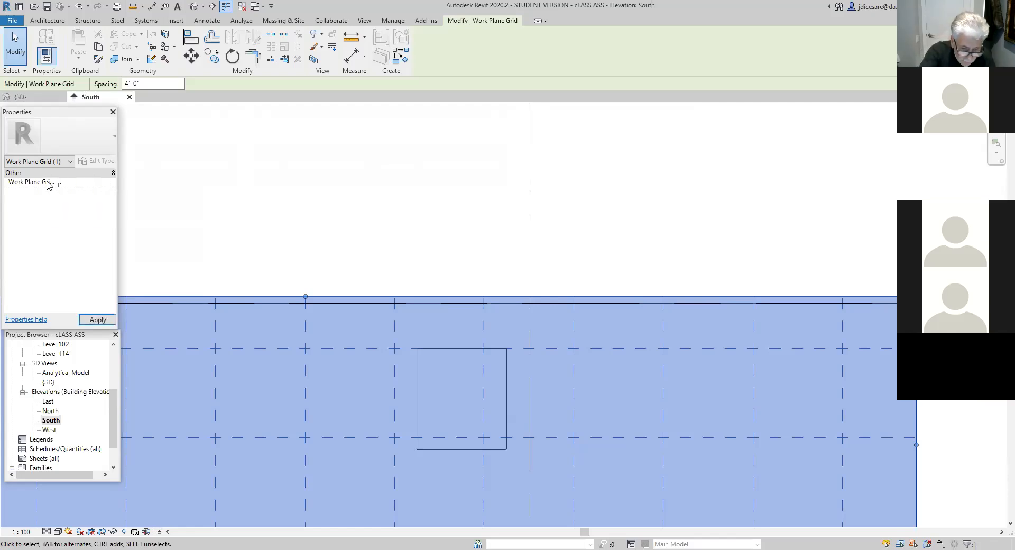
pyautogui.write('5')
pyautogui.press('Return')
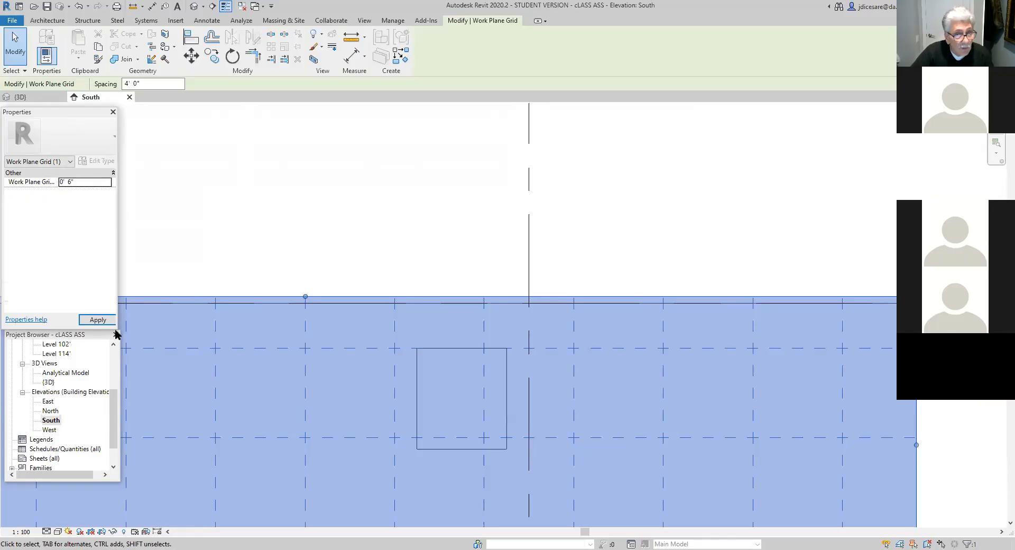
pyautogui.click(97, 319)
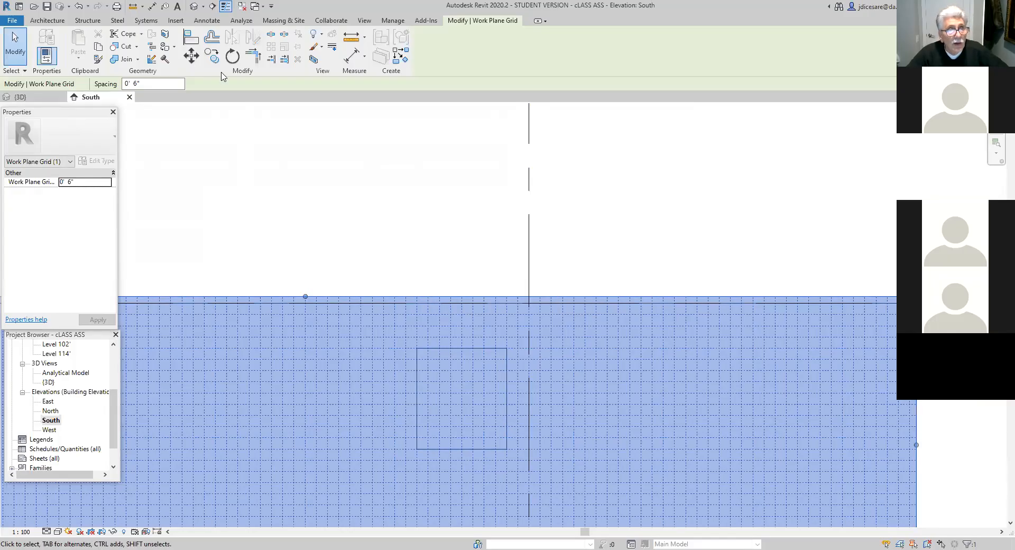
# - Move the work plane grid vertically by 6" so its grid line aligns with Level 102'
pyautogui.click(191, 55)
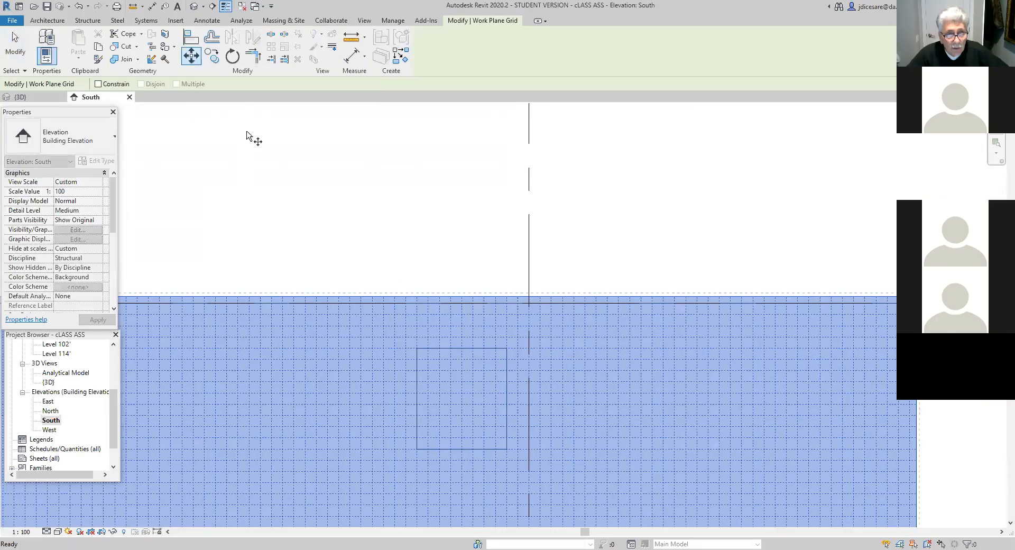
pyautogui.click(395, 314)
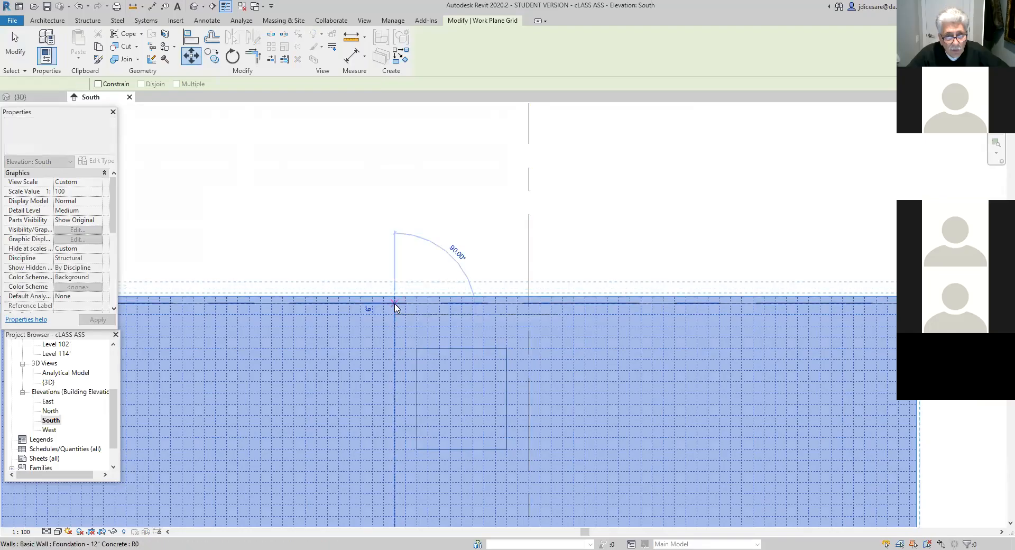
pyautogui.click(396, 305)
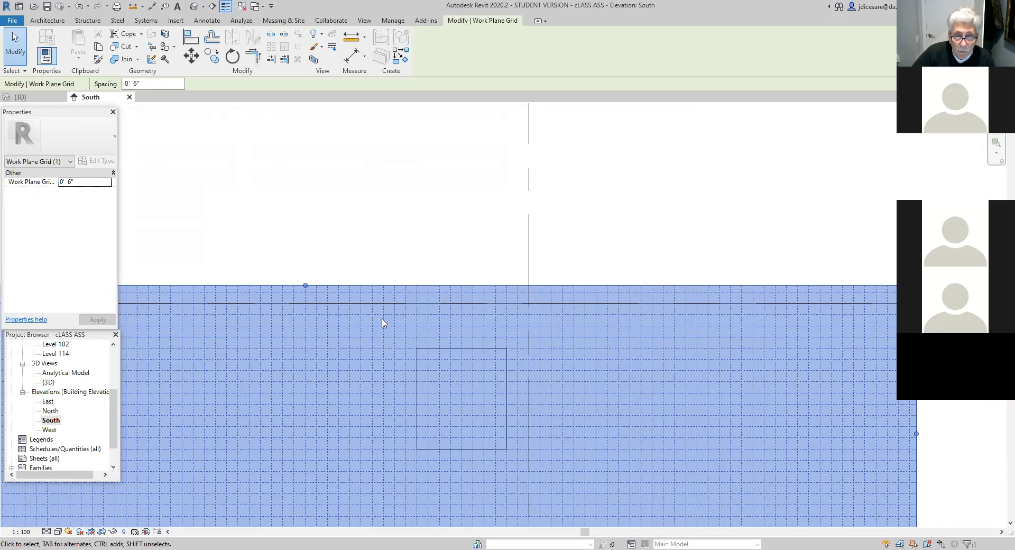
# - Deselect the work plane grid and hide the work plane in the South elevation
pyautogui.scroll(-3, 386, 412)
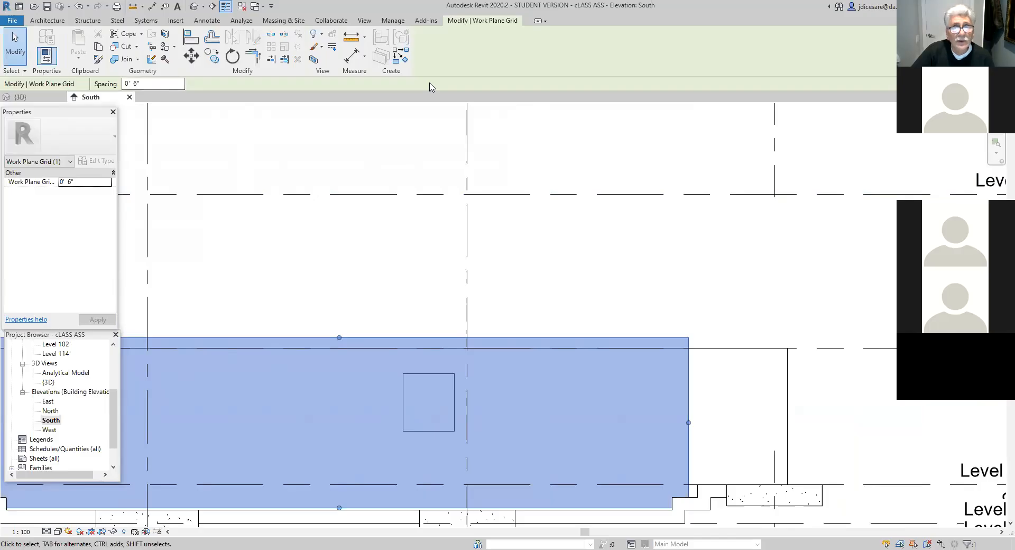
pyautogui.press('Escape')
pyautogui.click(778, 58)
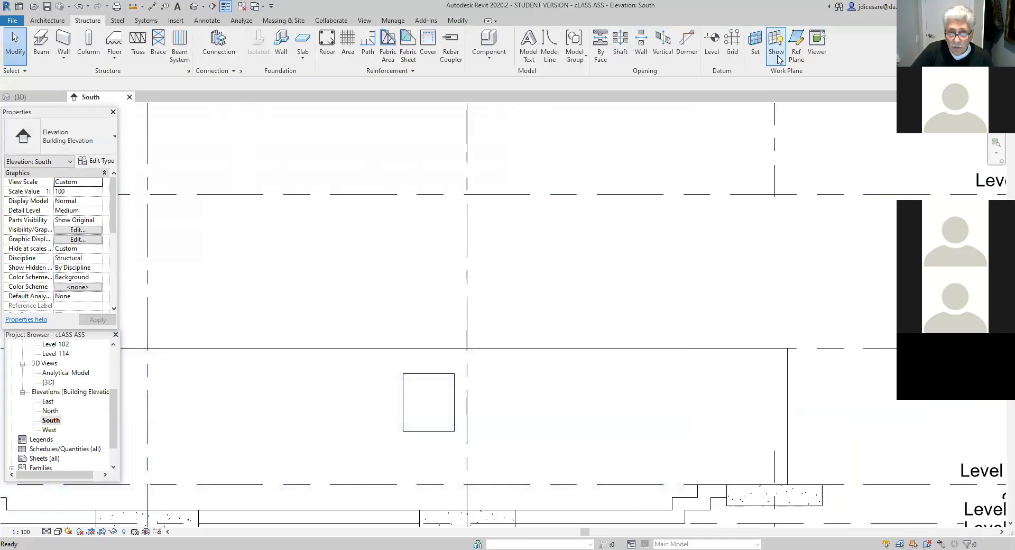
# - Review the temporary dimensions and properties of the wall opening and the foundation wall
pyautogui.click(428, 374)
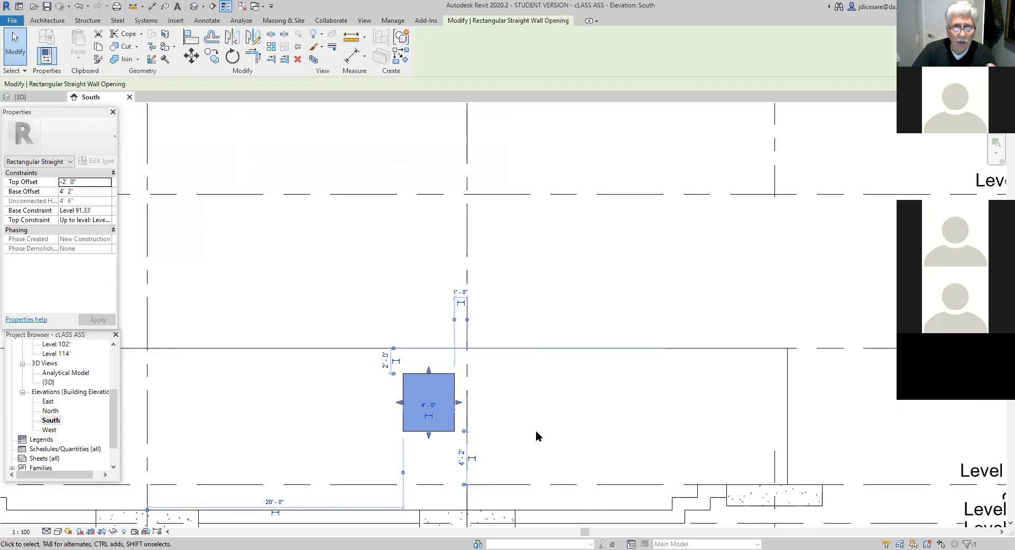
pyautogui.click(536, 431)
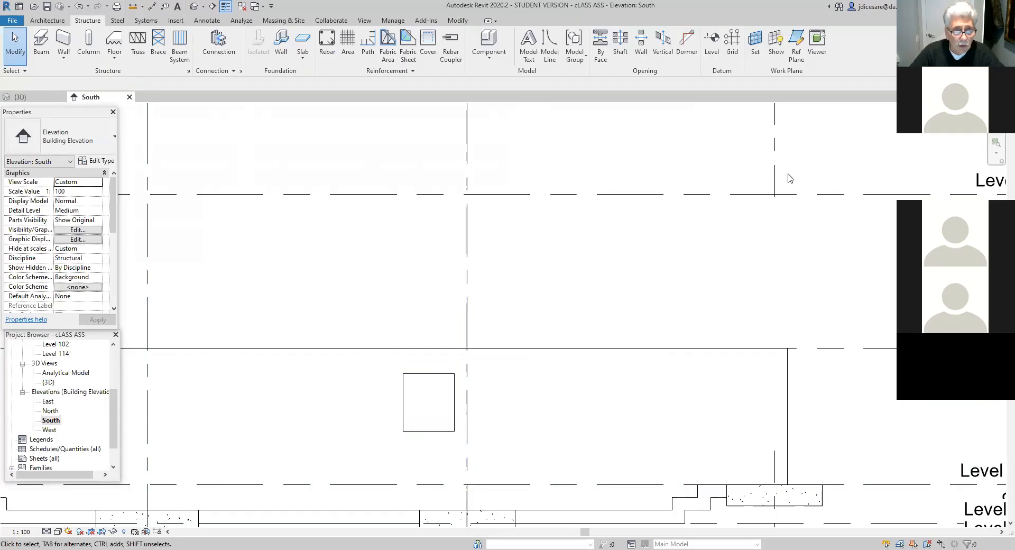
pyautogui.click(347, 349)
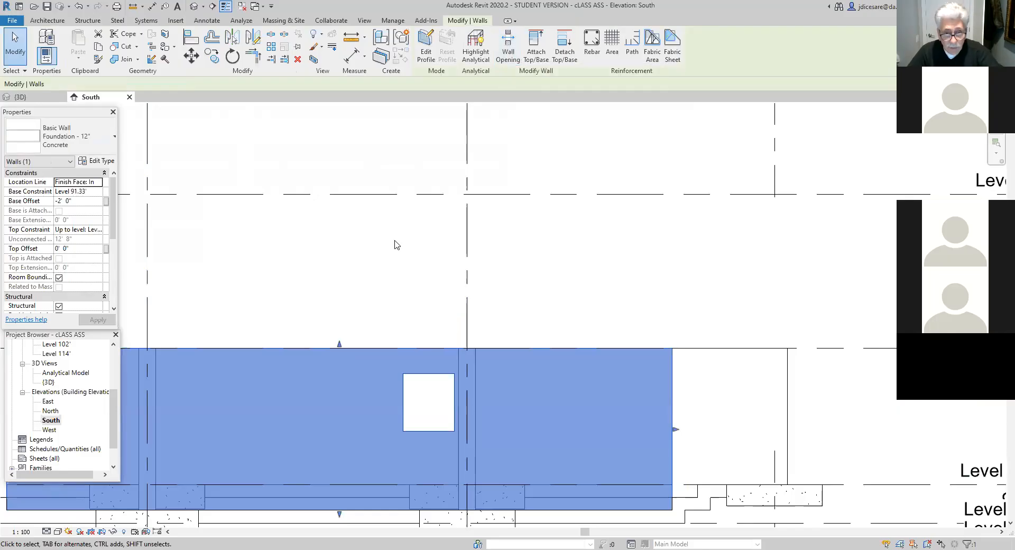
pyautogui.click(423, 215)
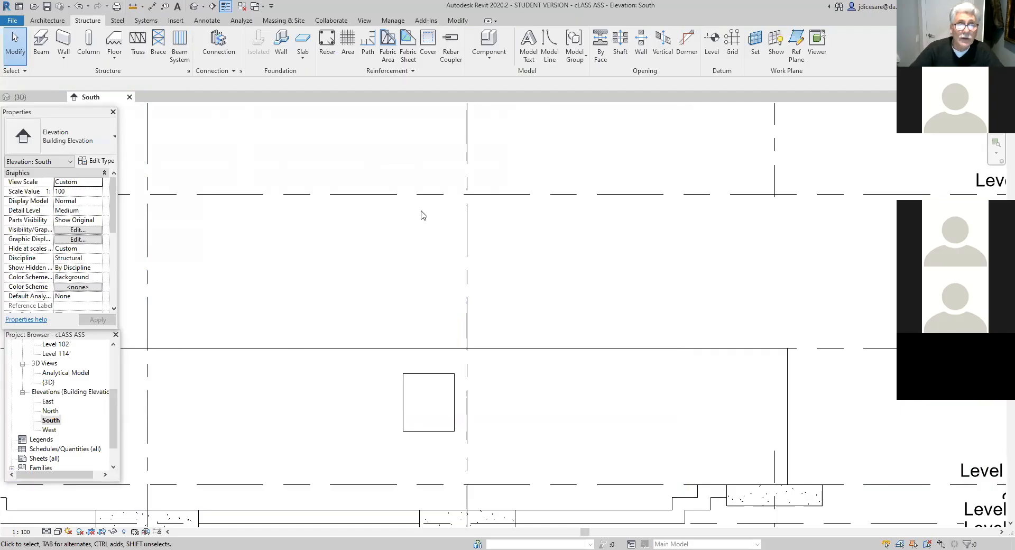
pyautogui.click(421, 406)
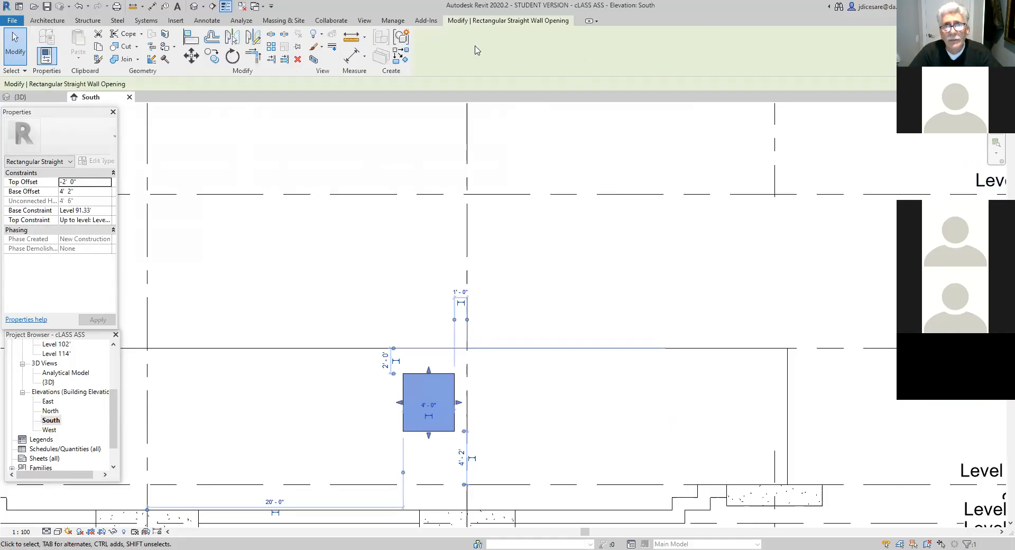
pyautogui.click(193, 59)
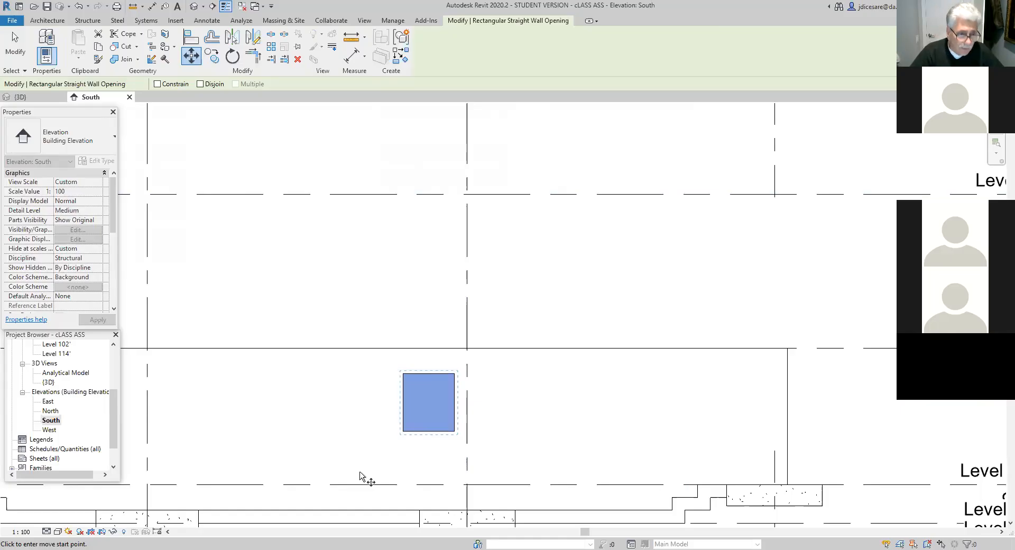
pyautogui.click(454, 432)
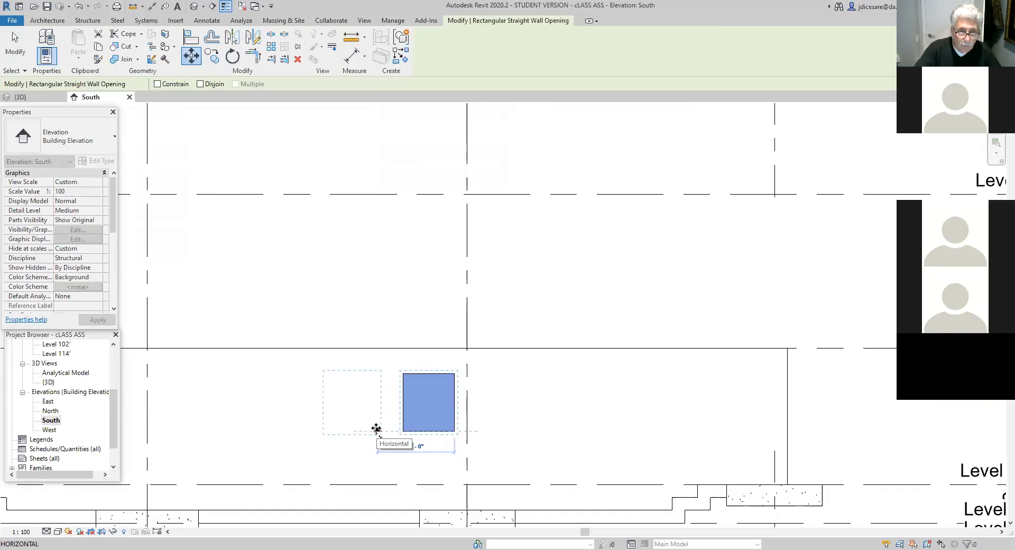
pyautogui.press('Escape')
pyautogui.press('Escape')
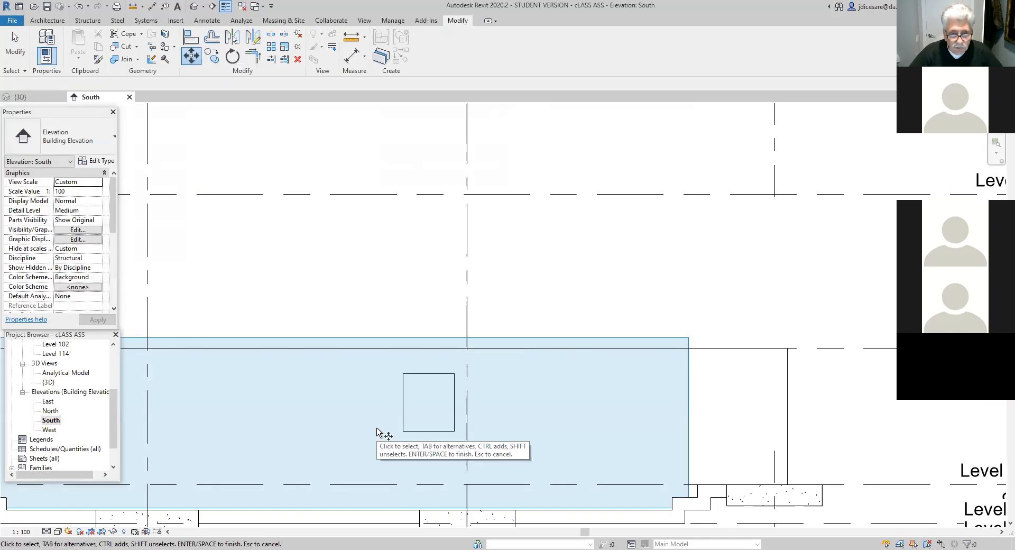
pyautogui.press('Escape')
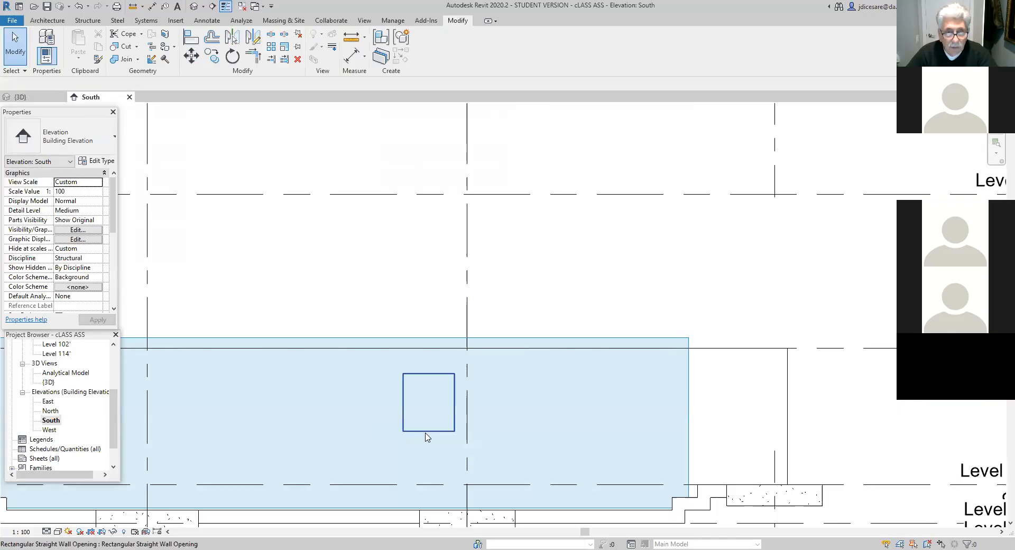
pyautogui.click(78, 8)
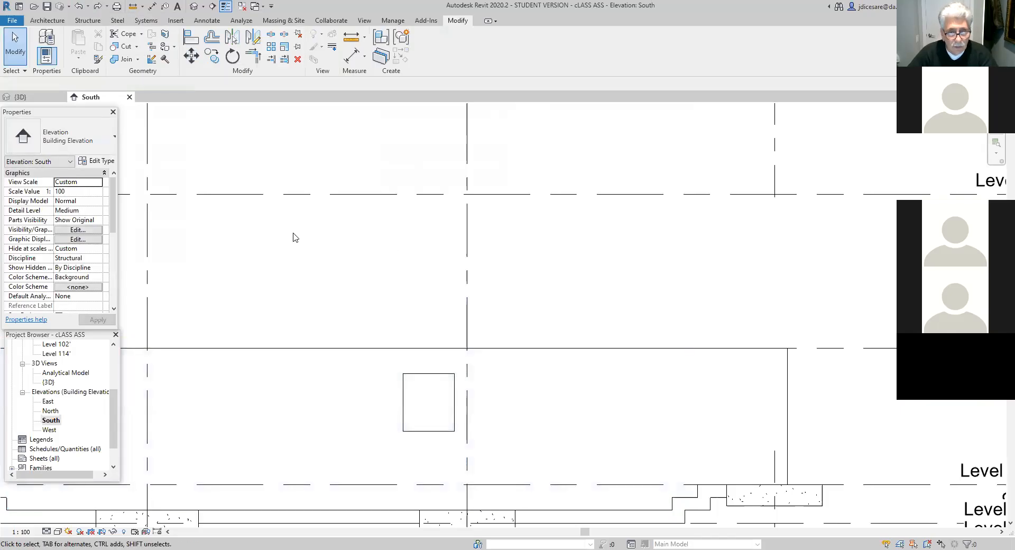
# - Move the wall opening 6' horizontally toward grid 3 and undo the move
pyautogui.click(446, 430)
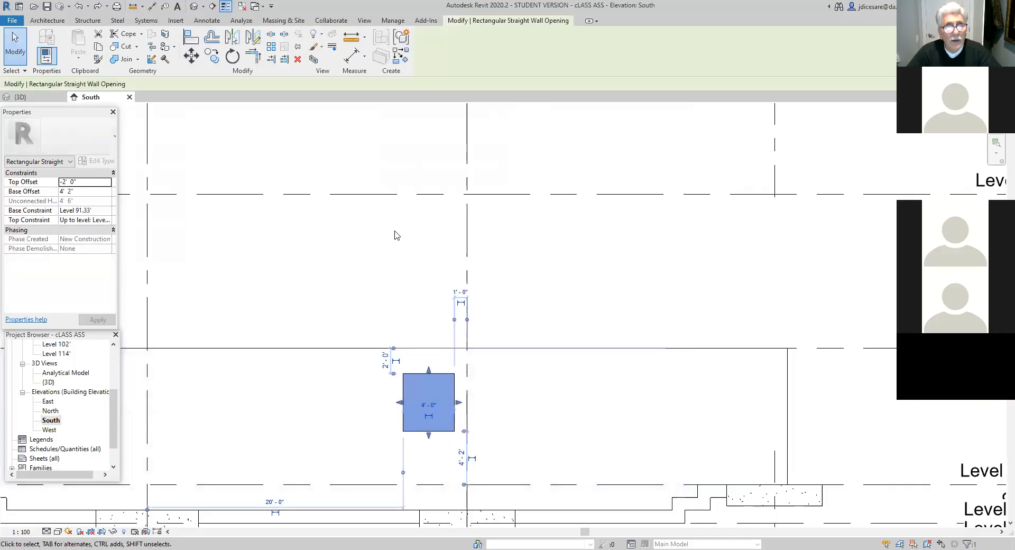
pyautogui.click(192, 55)
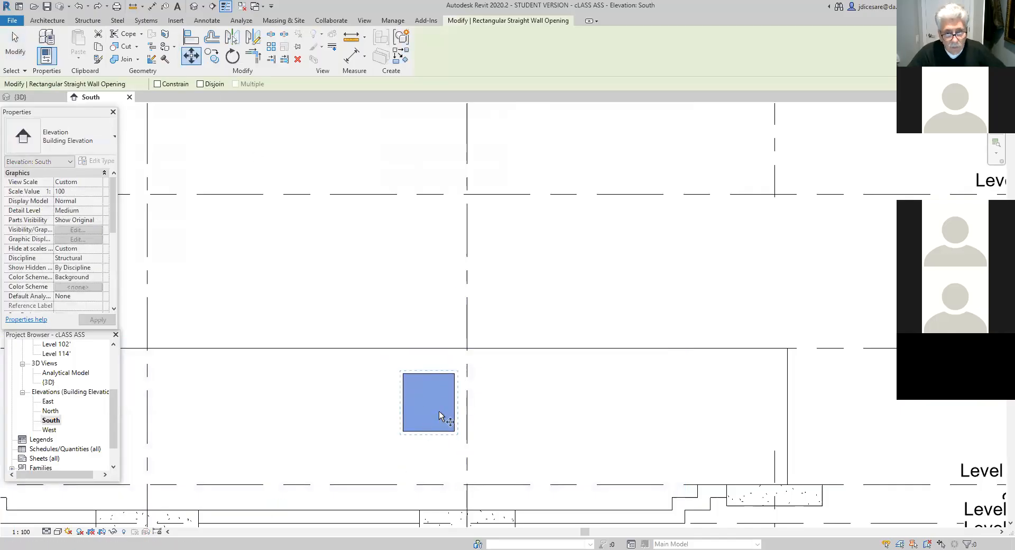
pyautogui.click(455, 431)
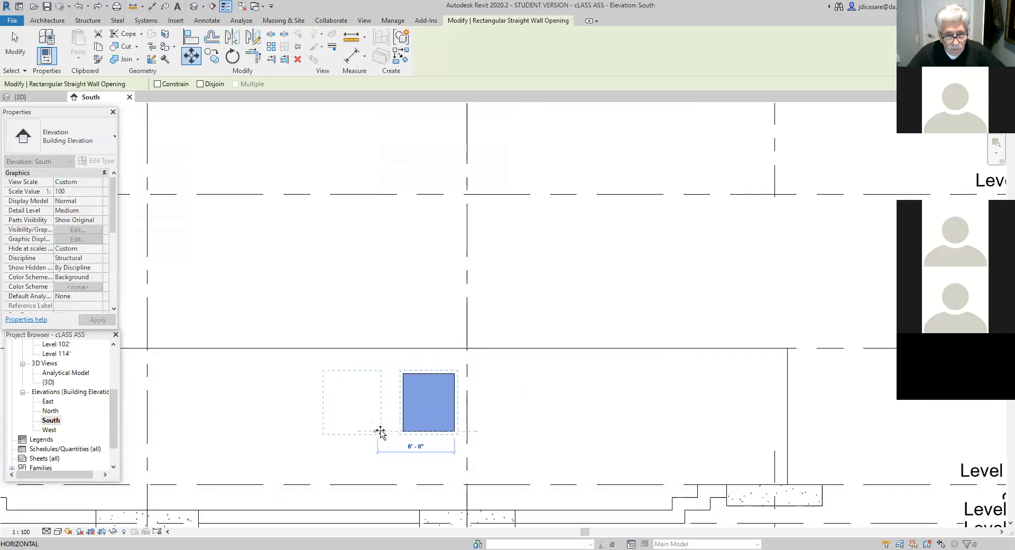
pyautogui.click(380, 430)
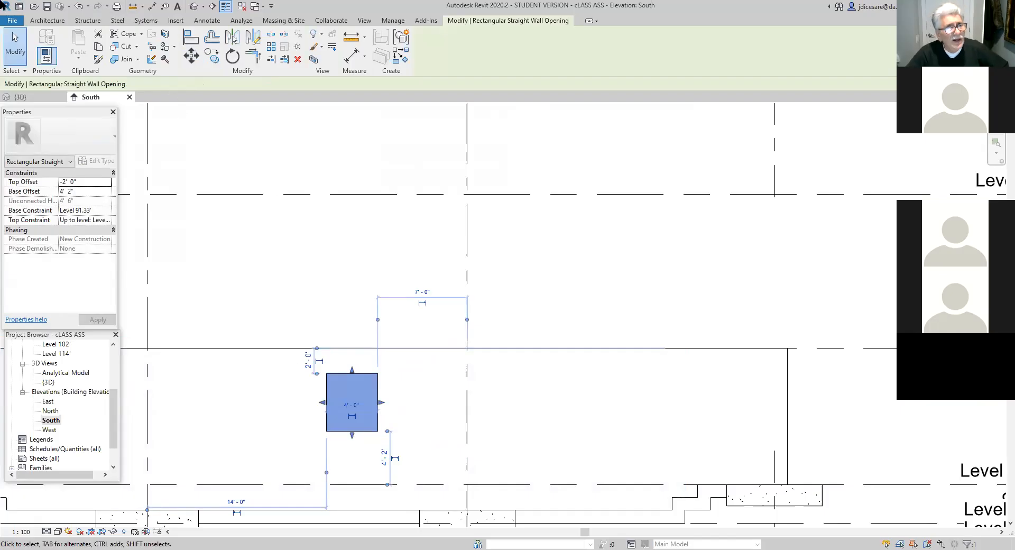
pyautogui.click(79, 6)
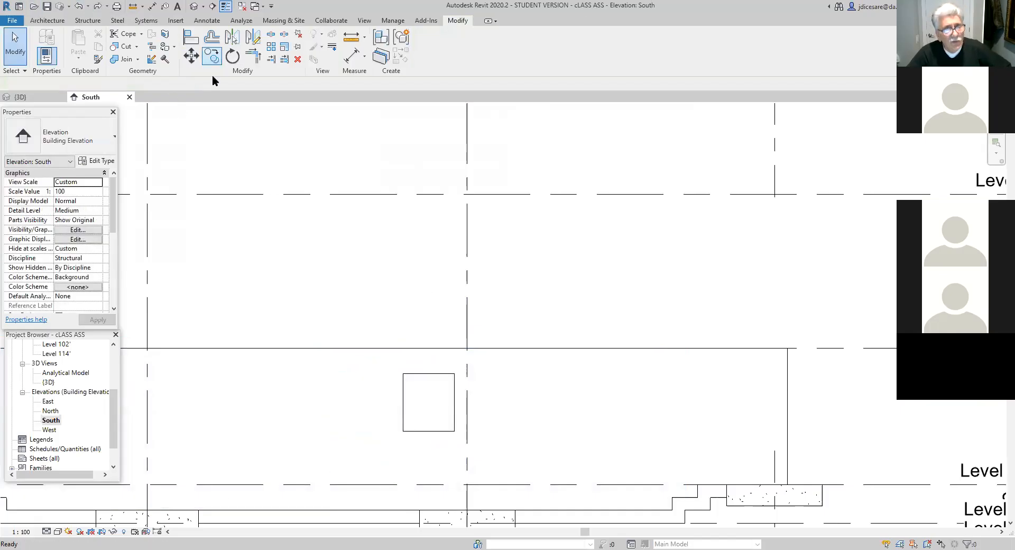
# - Copy the wall opening toward grid 3 with Multiple enabled, placing three copies at successive offsets of 6', 6' and 5' 6"
pyautogui.click(423, 372)
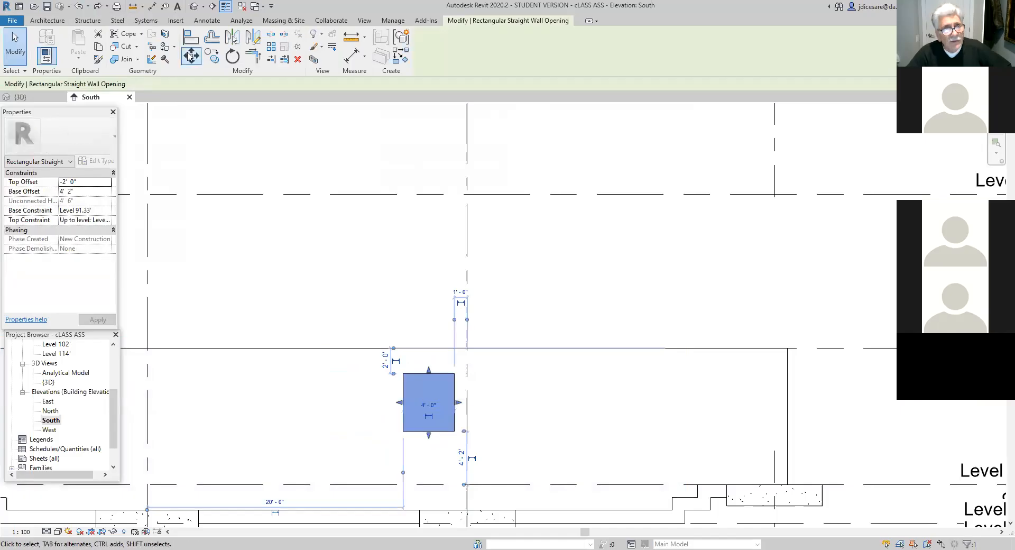
pyautogui.click(211, 56)
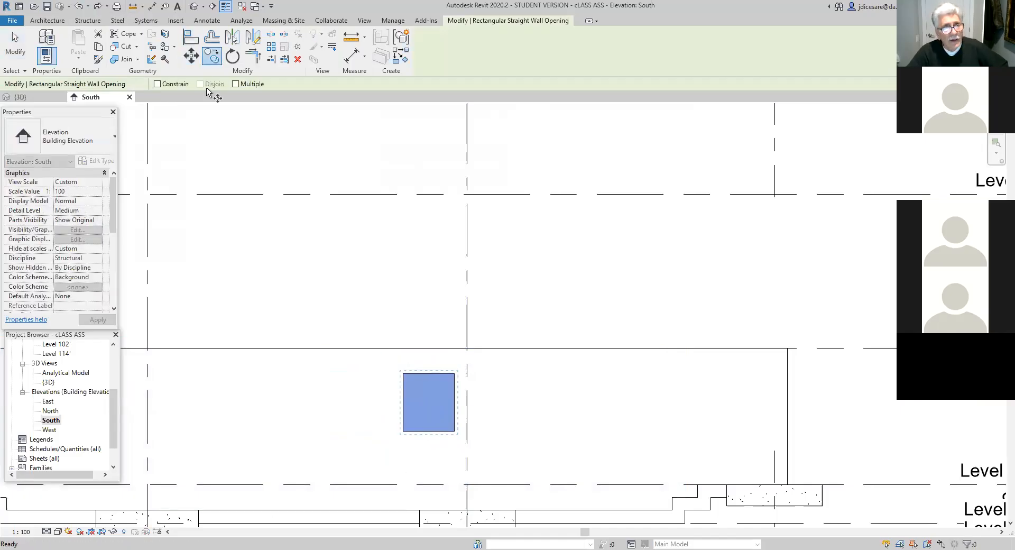
pyautogui.click(235, 84)
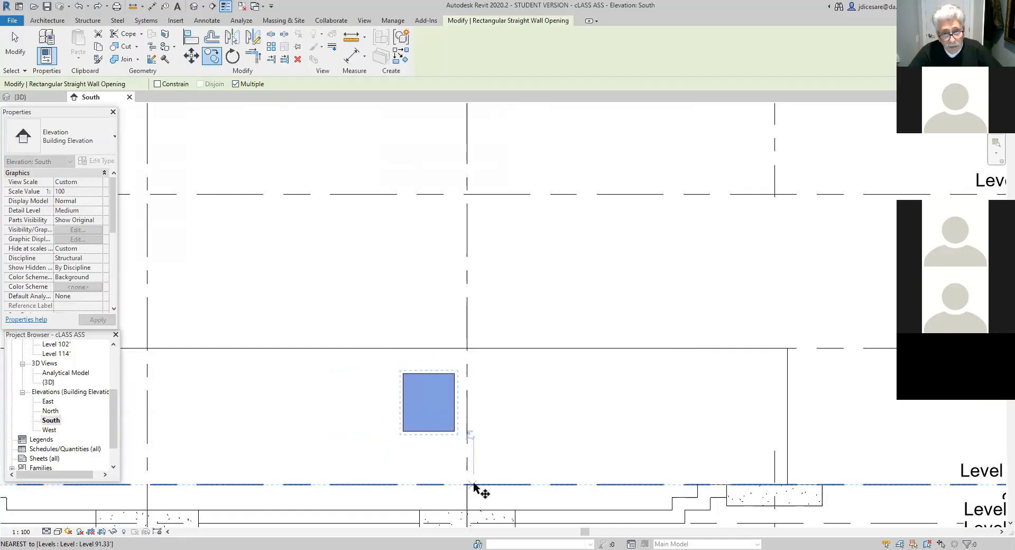
pyautogui.click(455, 432)
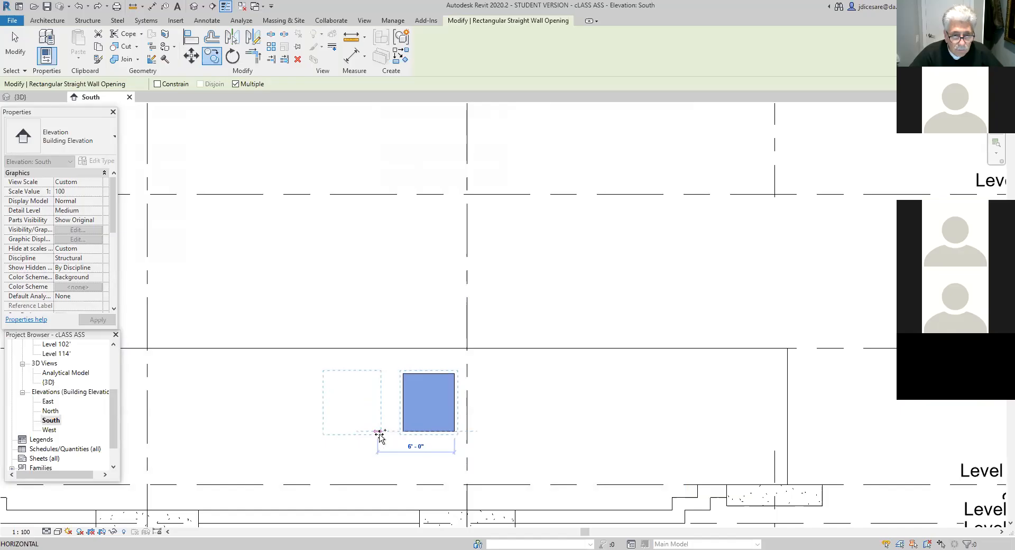
pyautogui.click(379, 434)
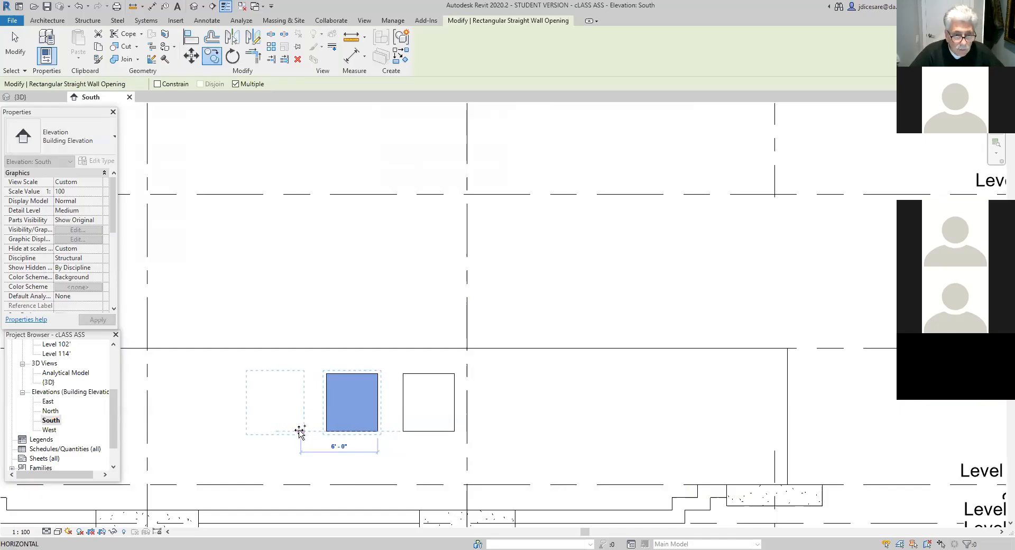
pyautogui.click(298, 431)
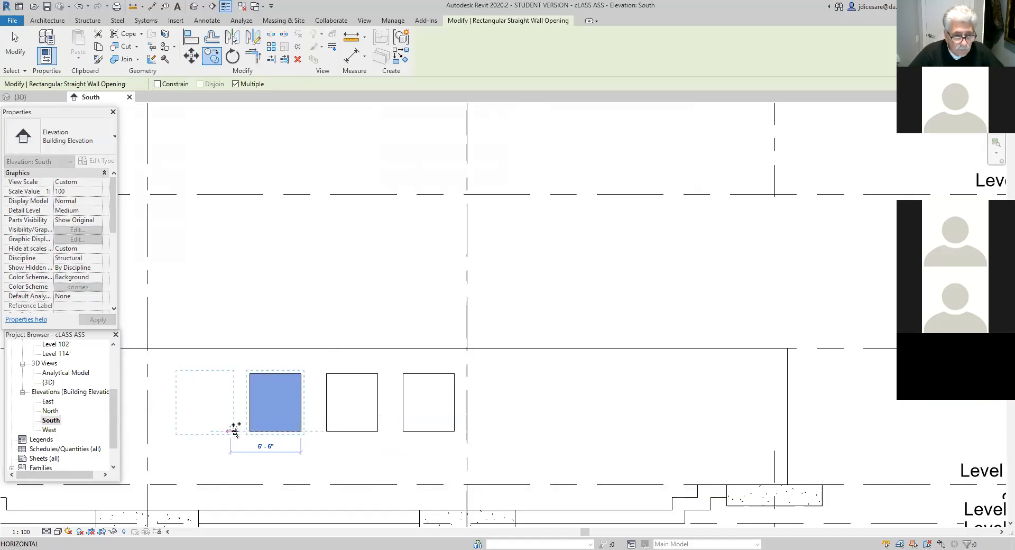
pyautogui.click(234, 430)
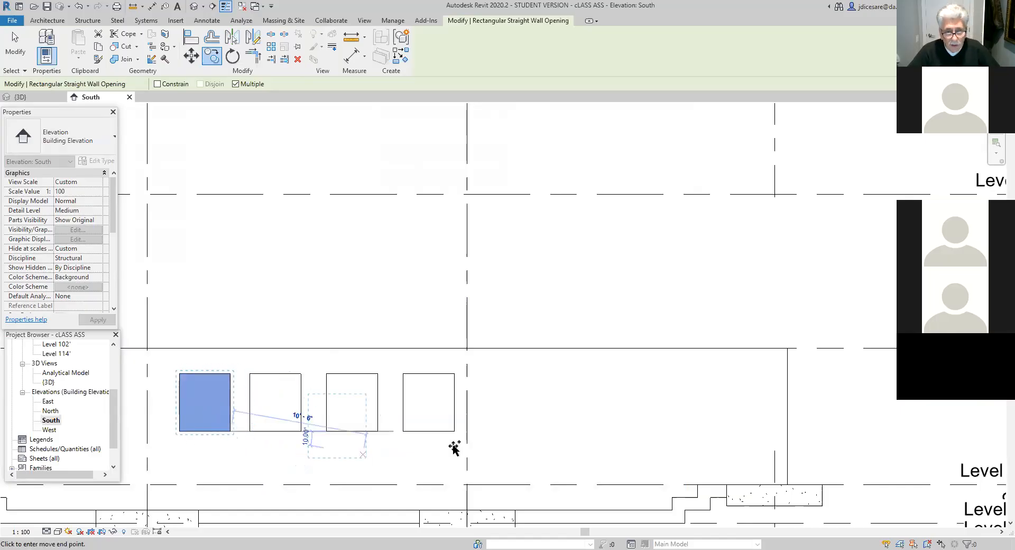
pyautogui.press('Escape')
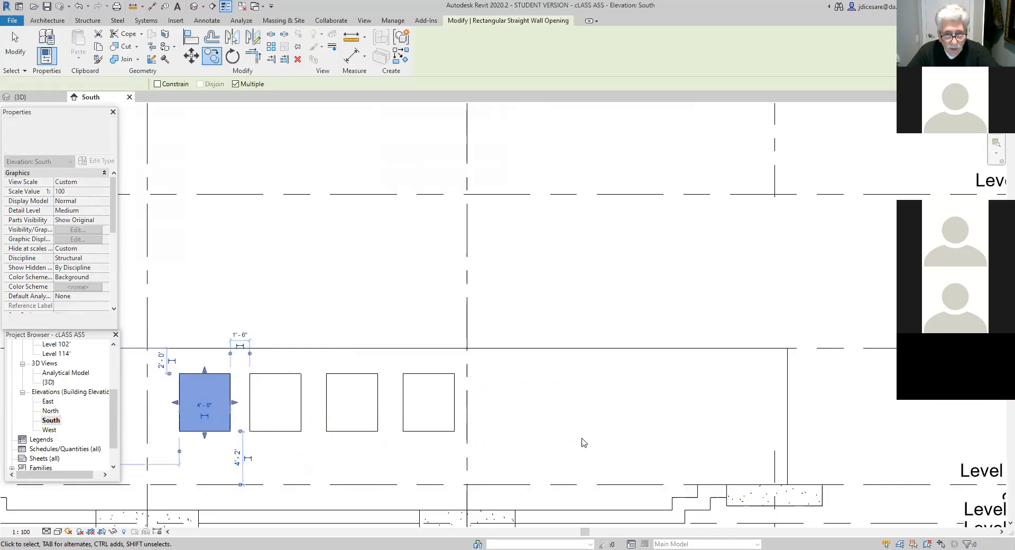
pyautogui.press('Escape')
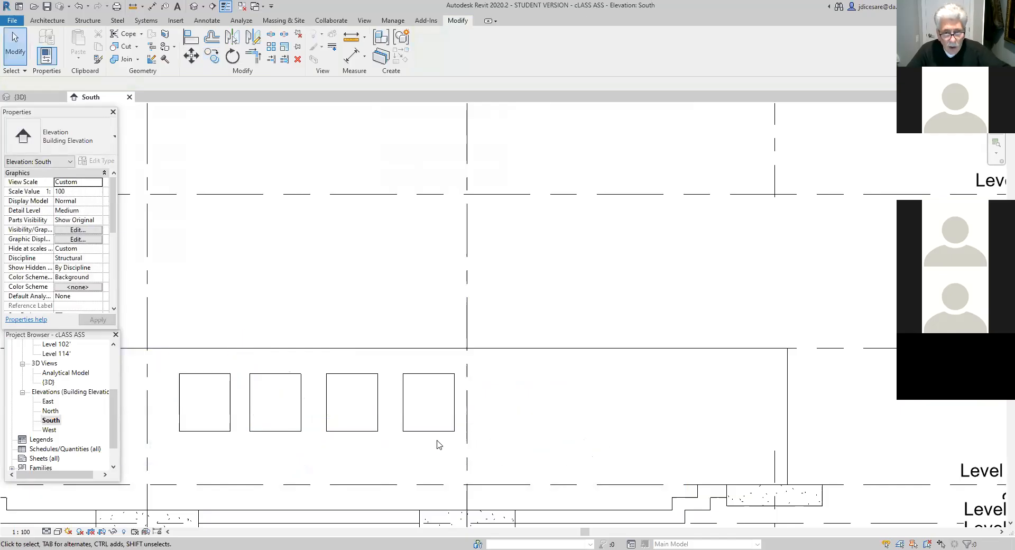
# - Copy the original opening beside grid 4 horizontally by 7' to the other side of the grid, with Multiple enabled
pyautogui.click(438, 431)
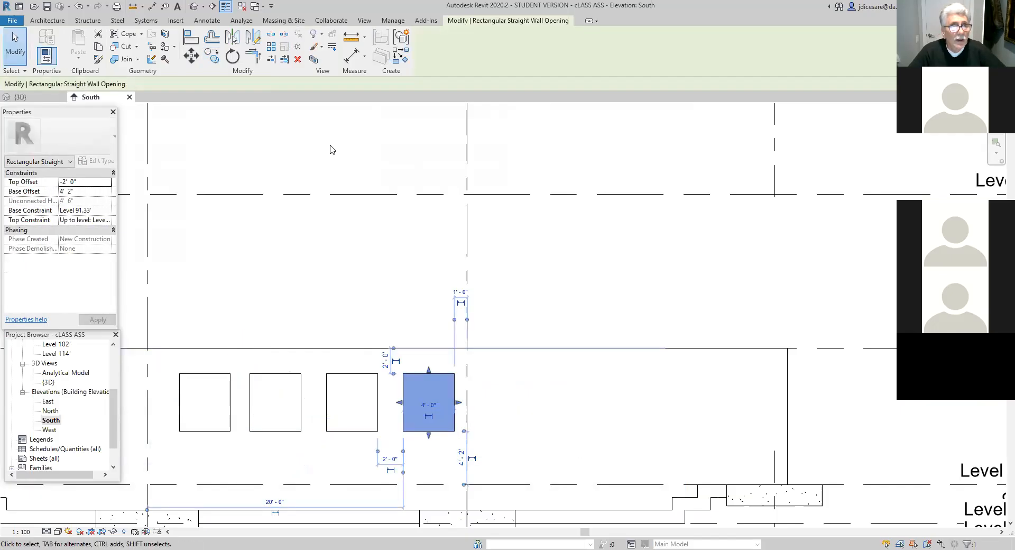
pyautogui.click(212, 55)
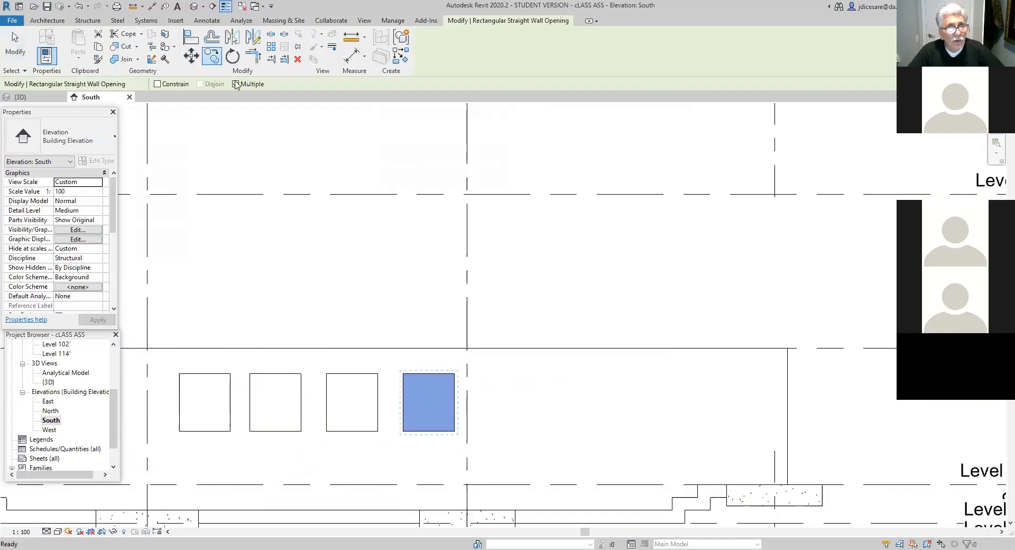
pyautogui.click(235, 84)
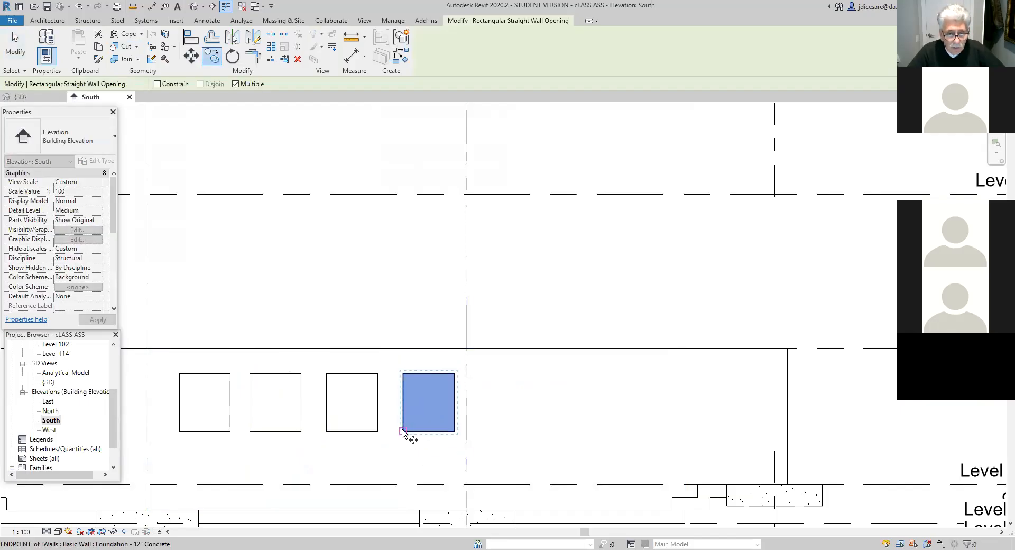
pyautogui.click(403, 431)
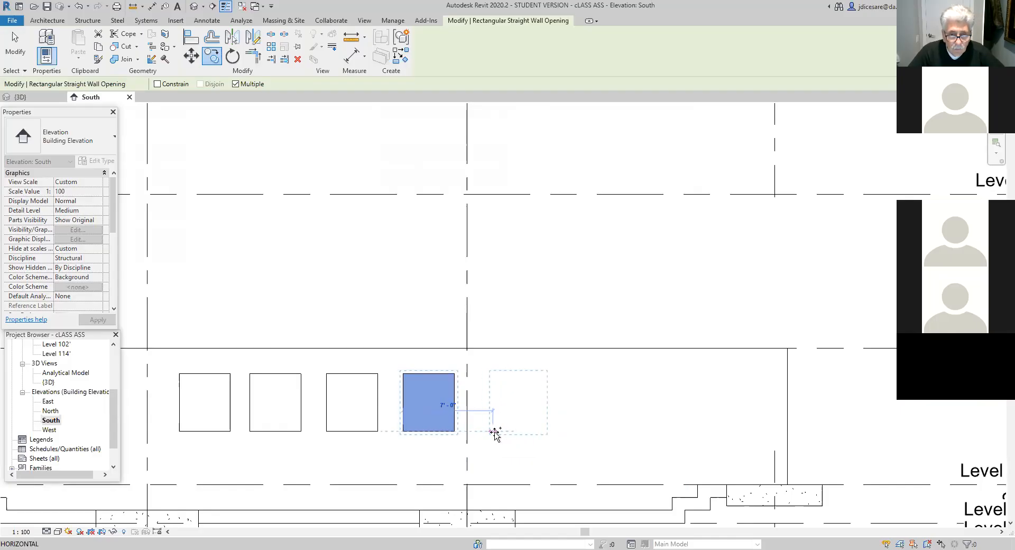
pyautogui.click(495, 432)
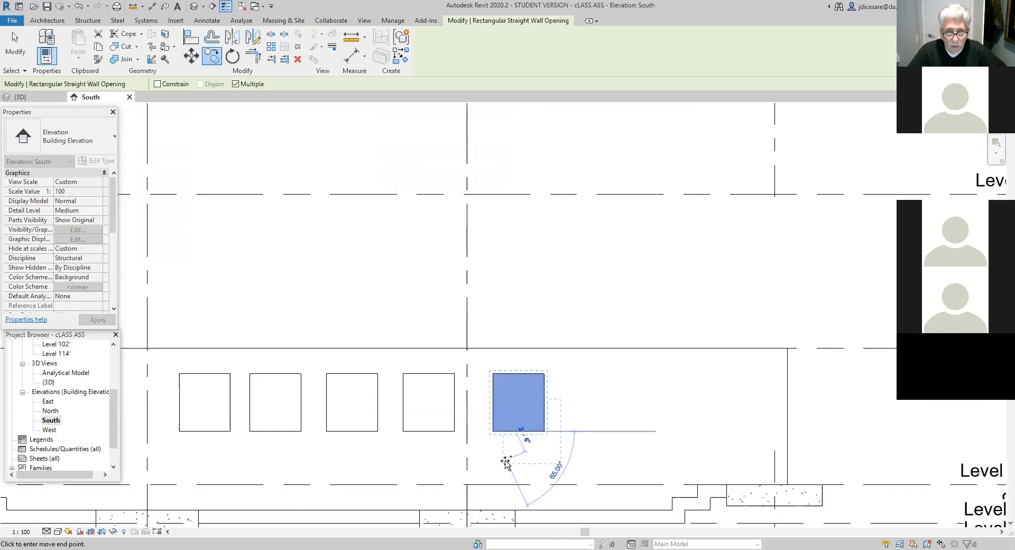
pyautogui.press('Escape')
pyautogui.press('Escape')
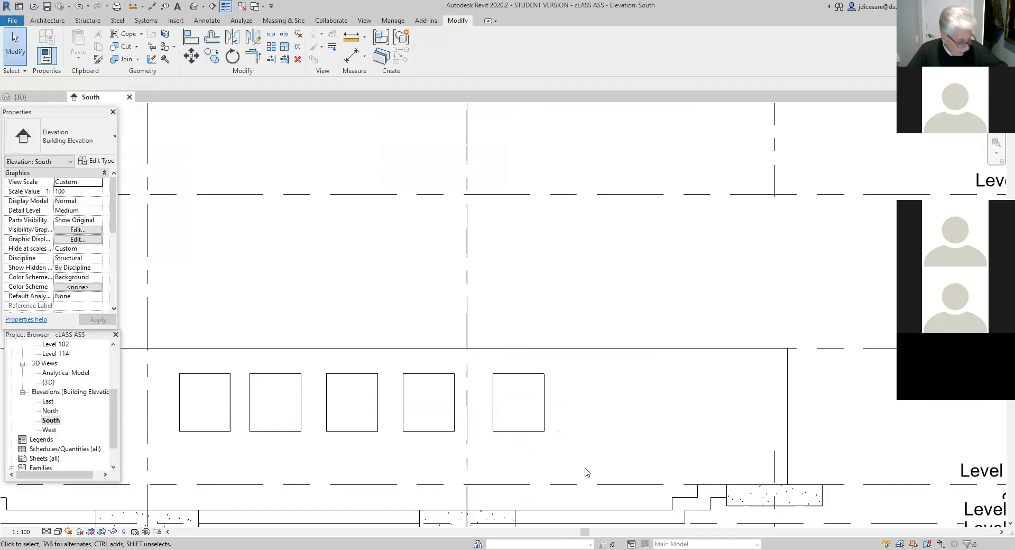
# - Widen the wall opening between grids 4 and 5 to 6' by stretching its edge toward grid 5, and check it in 3D
pyautogui.click(546, 416)
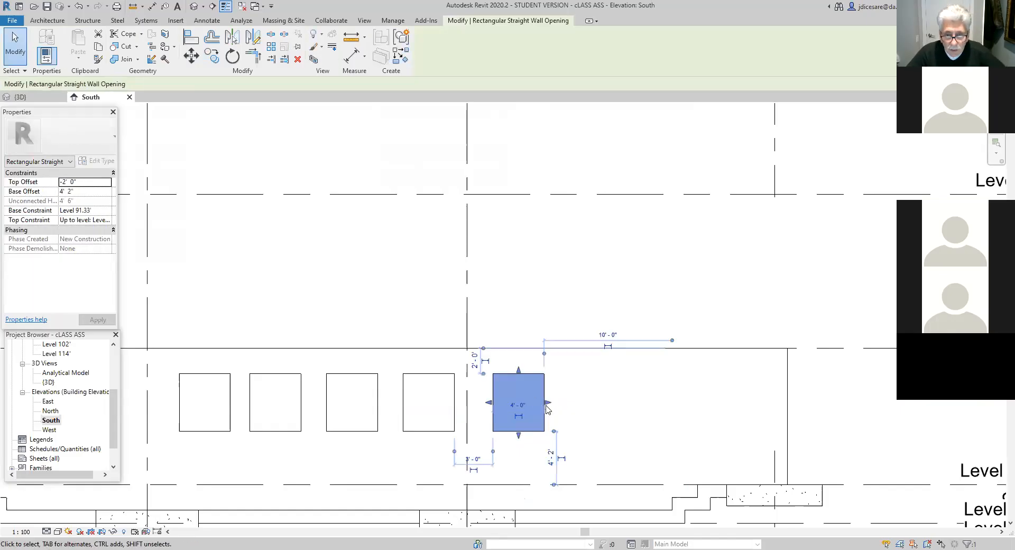
pyautogui.moveTo(549, 402); pyautogui.dragTo(571, 403)
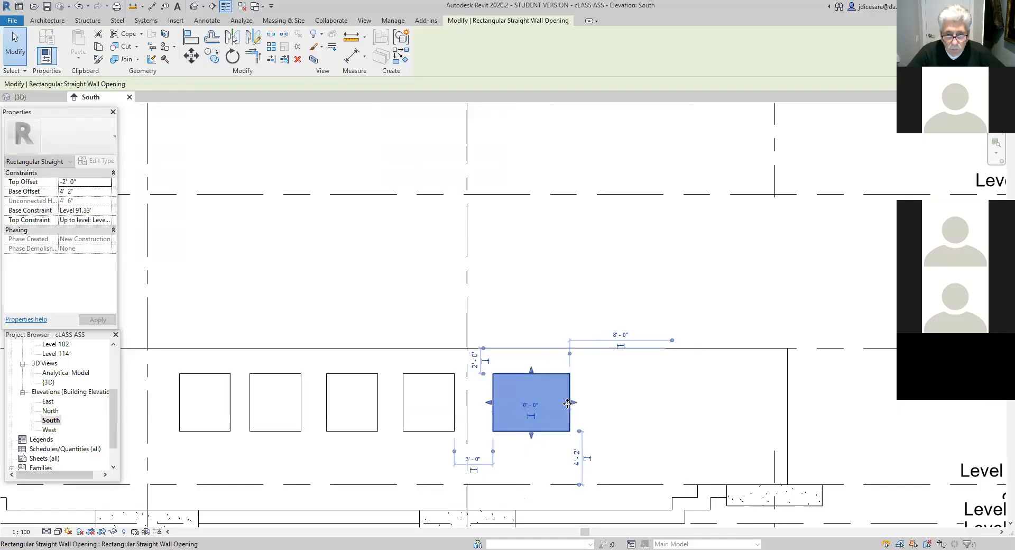
pyautogui.click(604, 424)
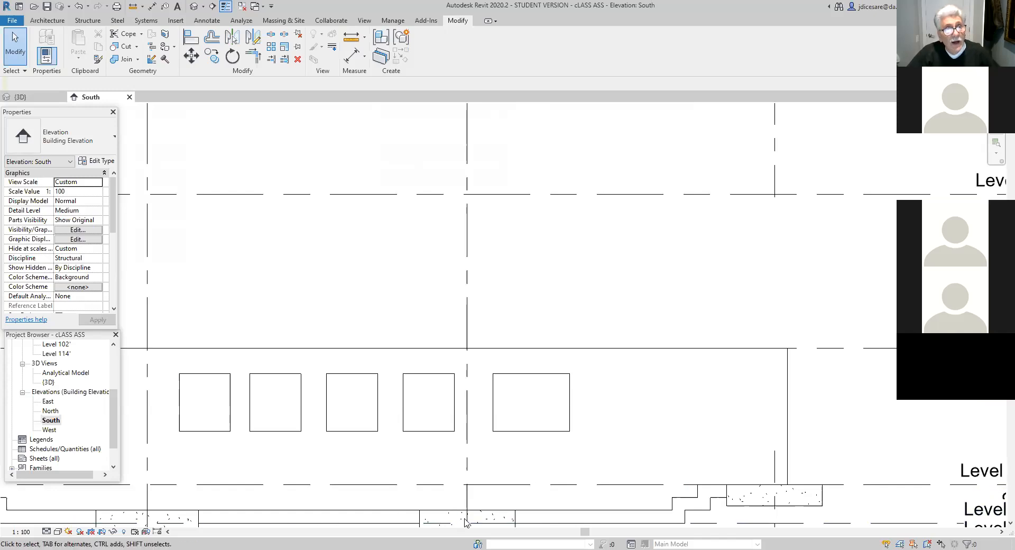
pyautogui.click(194, 7)
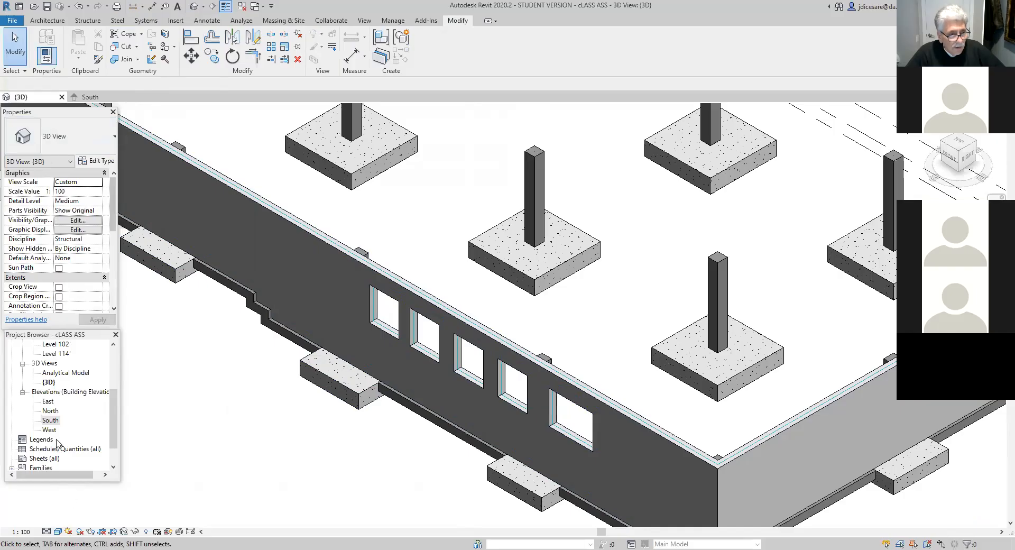
# - In the South elevation, widen the opening nearest grid 3 to 5' toward the grid and lower its sill to a 1' 0" base offset
pyautogui.doubleClick(51, 420)
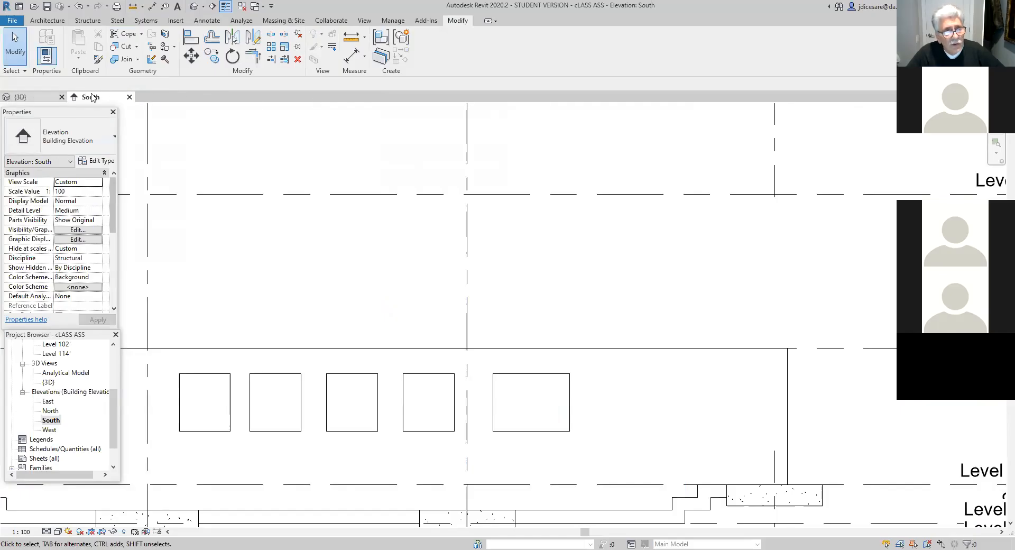
pyautogui.click(222, 430)
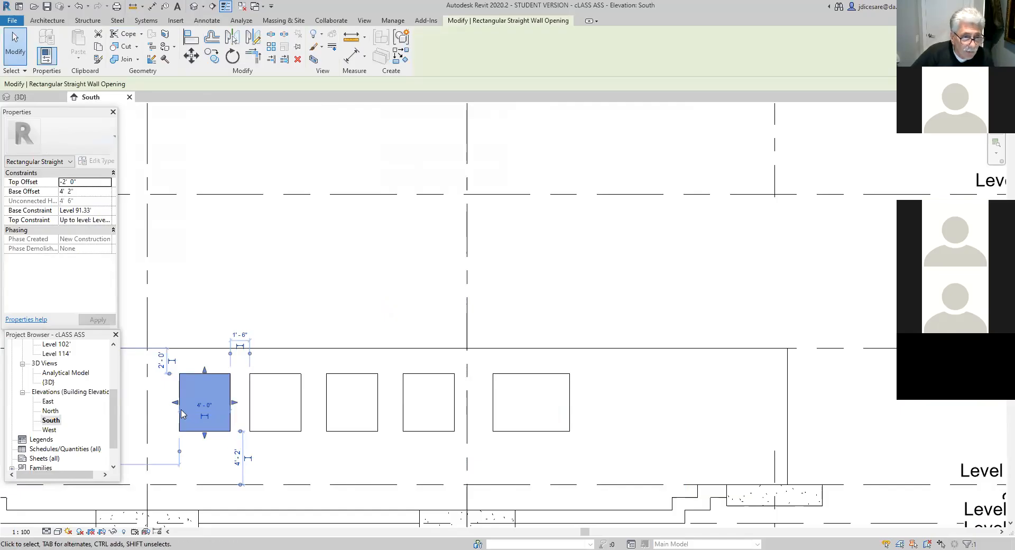
pyautogui.moveTo(177, 405); pyautogui.dragTo(162, 402)
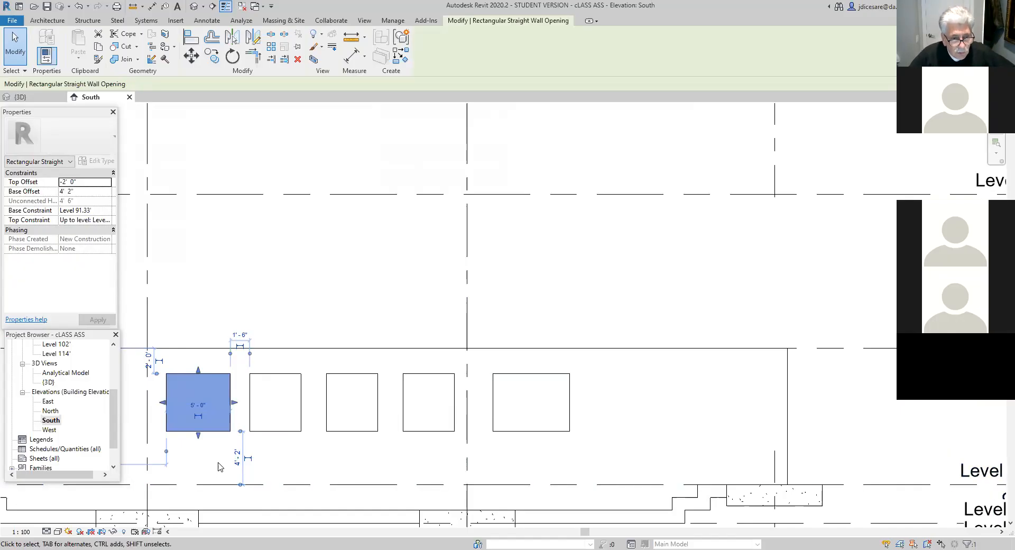
pyautogui.scroll(-2, 668, 464)
pyautogui.moveTo(616, 451); pyautogui.dragTo(510, 455, button='middle')
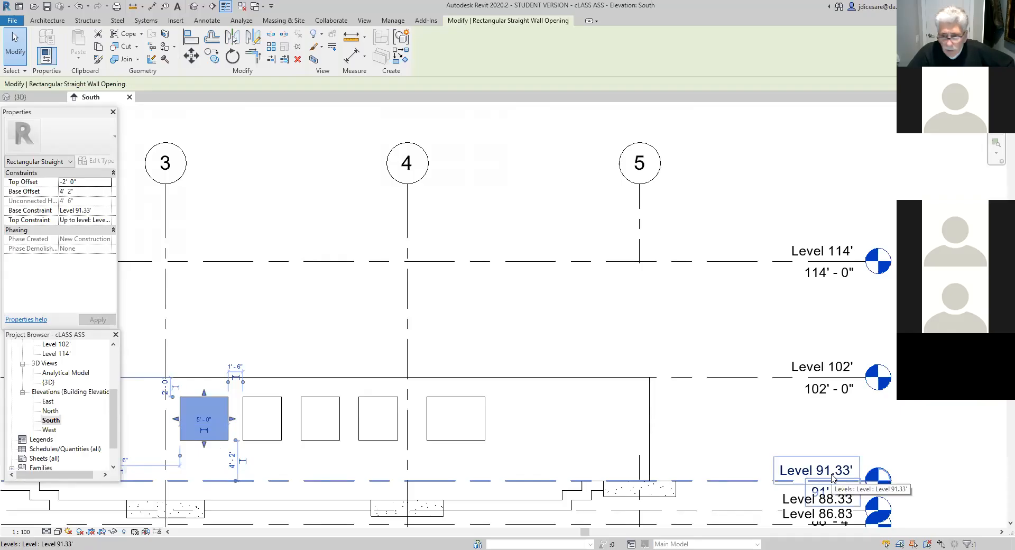
pyautogui.moveTo(204, 444); pyautogui.dragTo(205, 472)
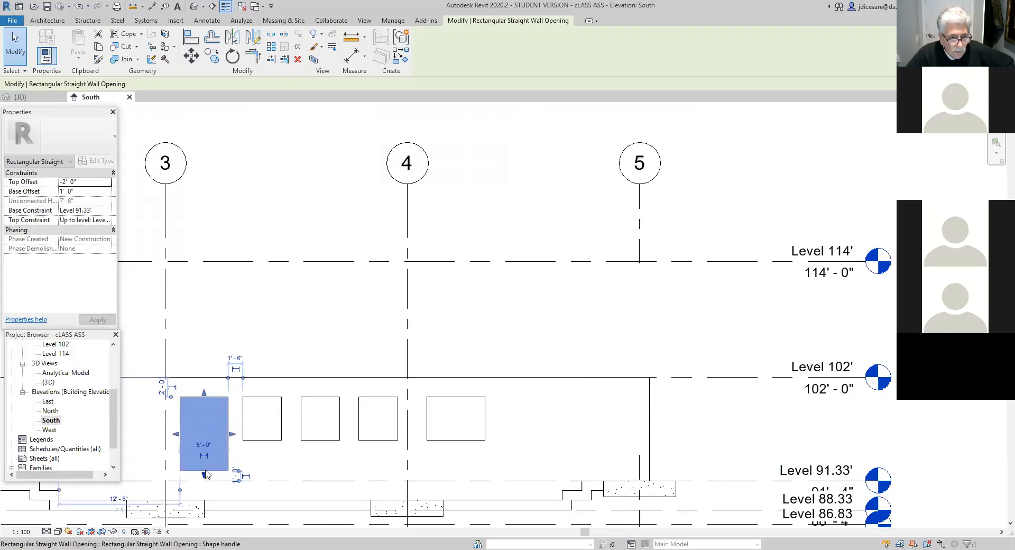
pyautogui.click(294, 465)
# - Lower the head of the tall opening beside grid 3 to a top offset of -2' 2"
pyautogui.scroll(3, 340, 465)
pyautogui.scroll(-1, 339, 459)
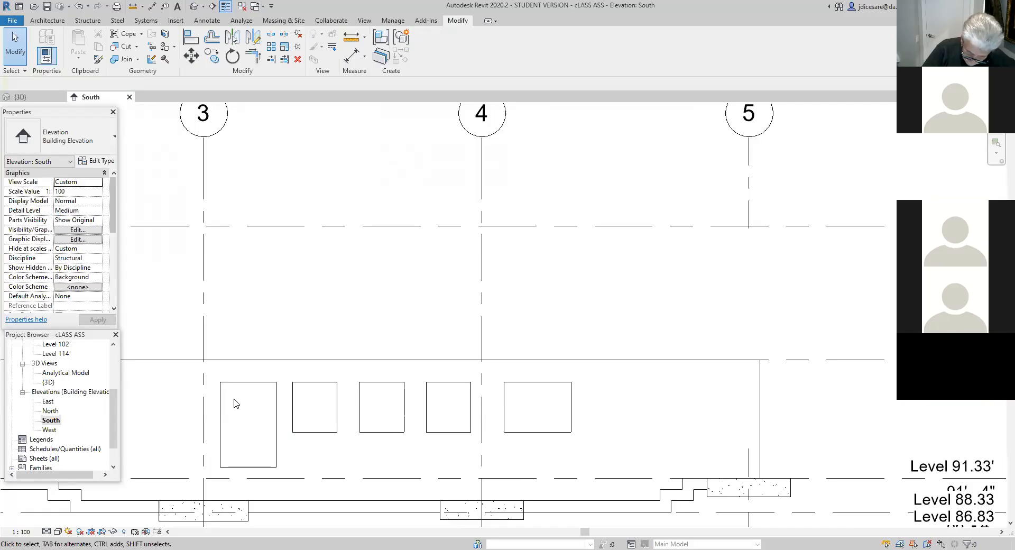
pyautogui.click(254, 467)
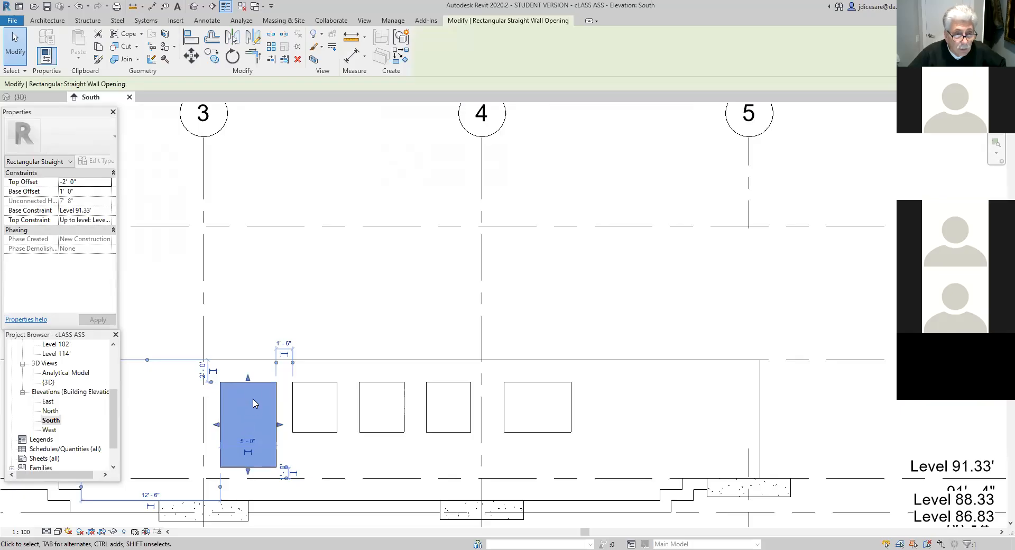
pyautogui.moveTo(250, 384); pyautogui.dragTo(249, 384)
pyautogui.scroll(3, 249, 384)
pyautogui.press('Escape')
# - Measure the height and width of the tall opening and its horizontal distance from grid 3
pyautogui.scroll(-2, 341, 455)
pyautogui.moveTo(354, 482); pyautogui.dragTo(439, 390, button='middle')
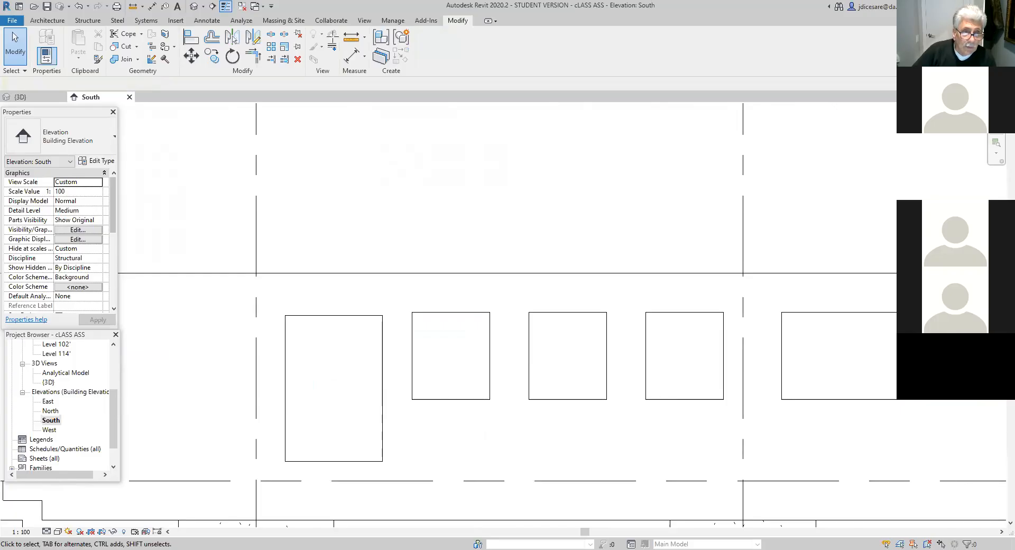
pyautogui.click(351, 37)
pyautogui.click(286, 315)
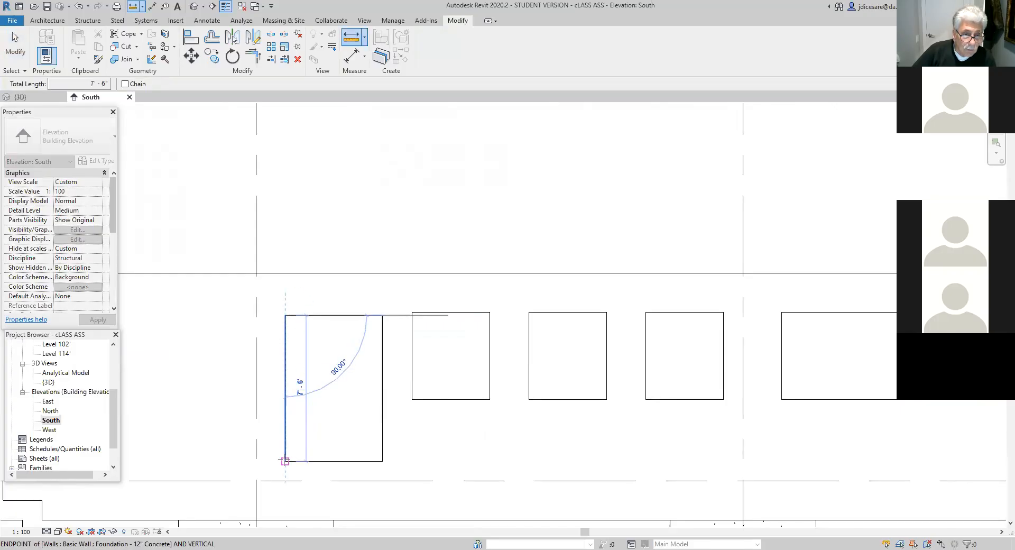
pyautogui.click(285, 460)
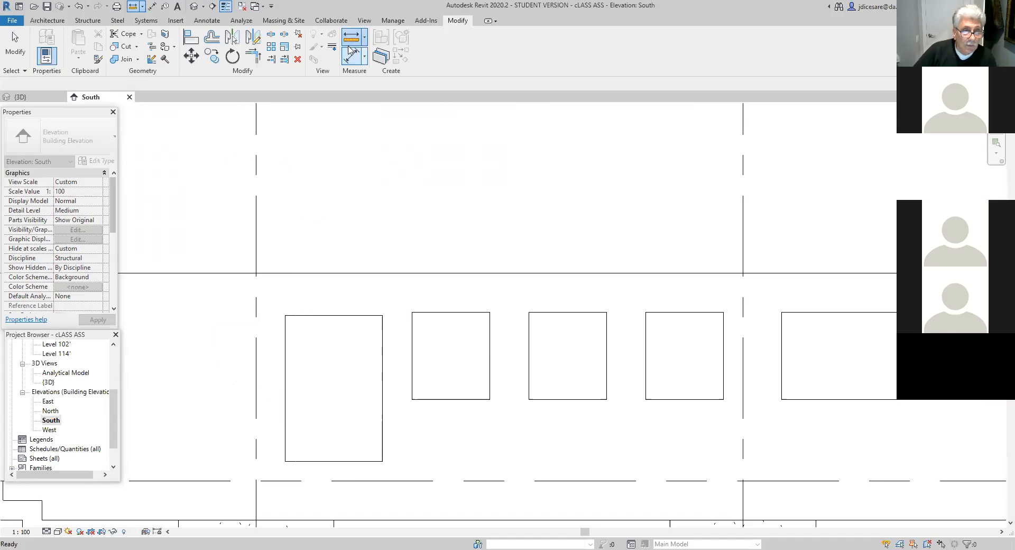
pyautogui.click(285, 316)
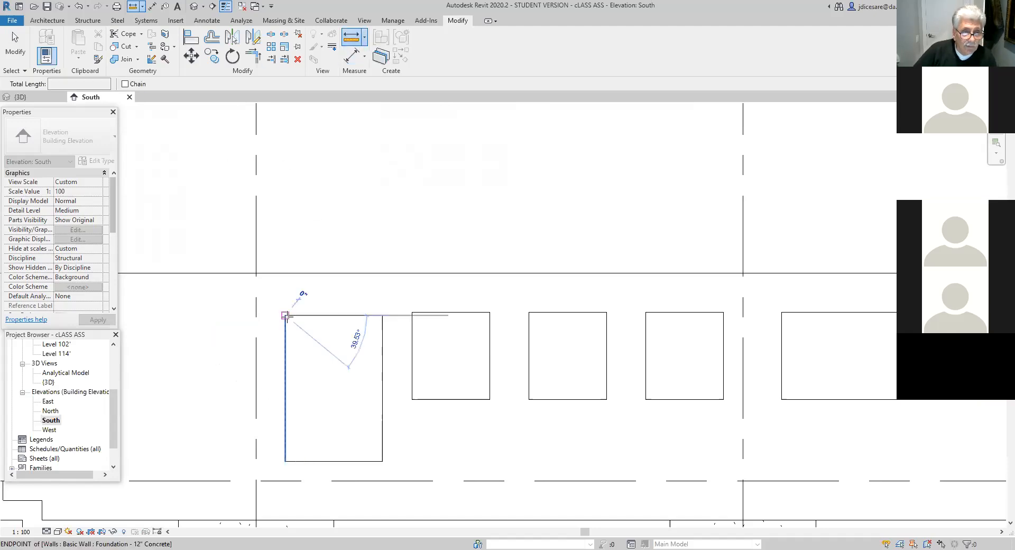
pyautogui.click(383, 316)
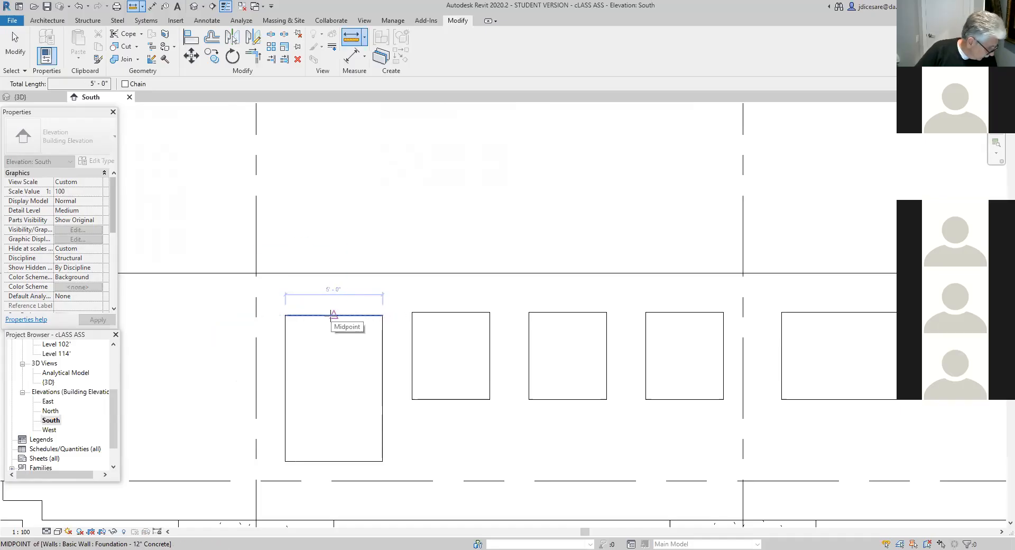
pyautogui.click(350, 37)
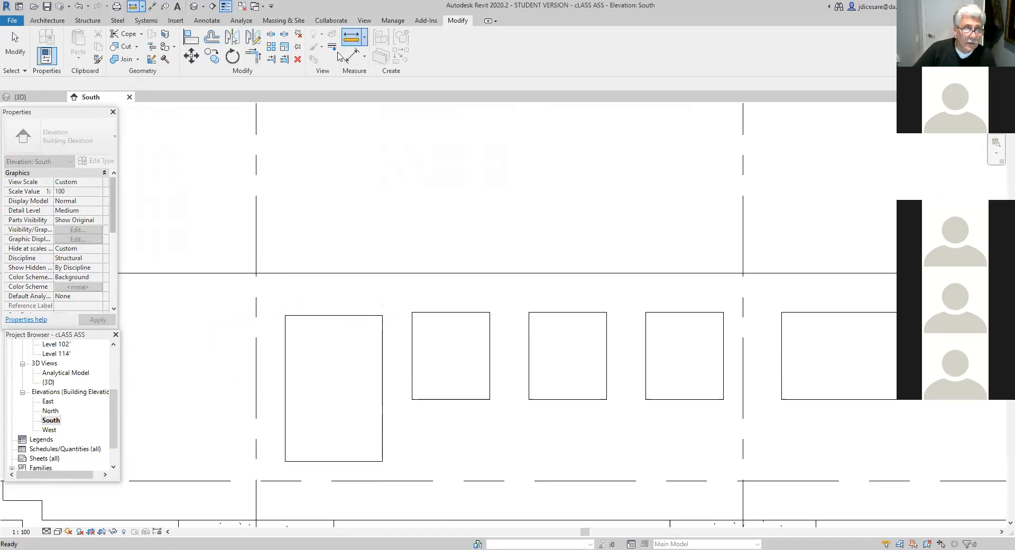
pyautogui.click(286, 316)
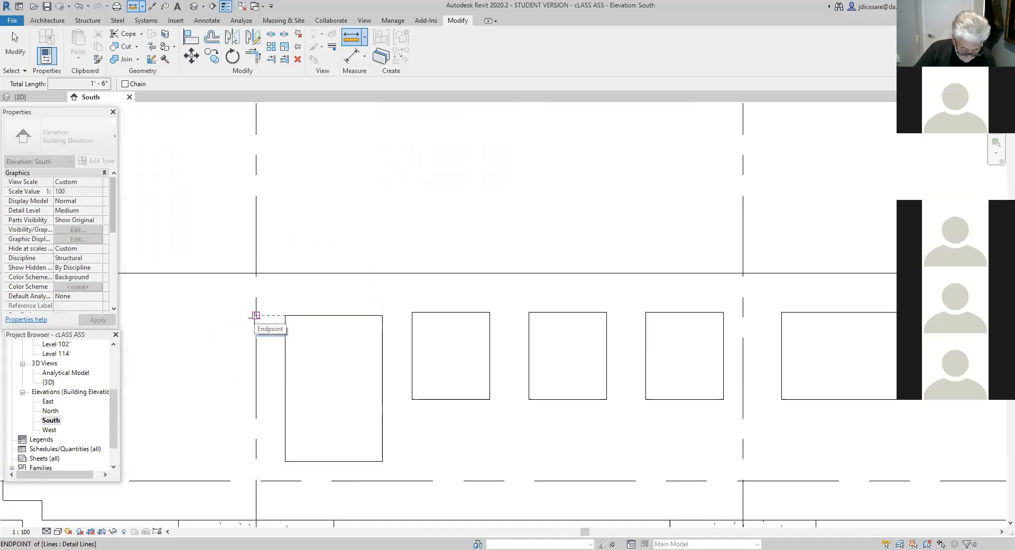
pyautogui.click(256, 316)
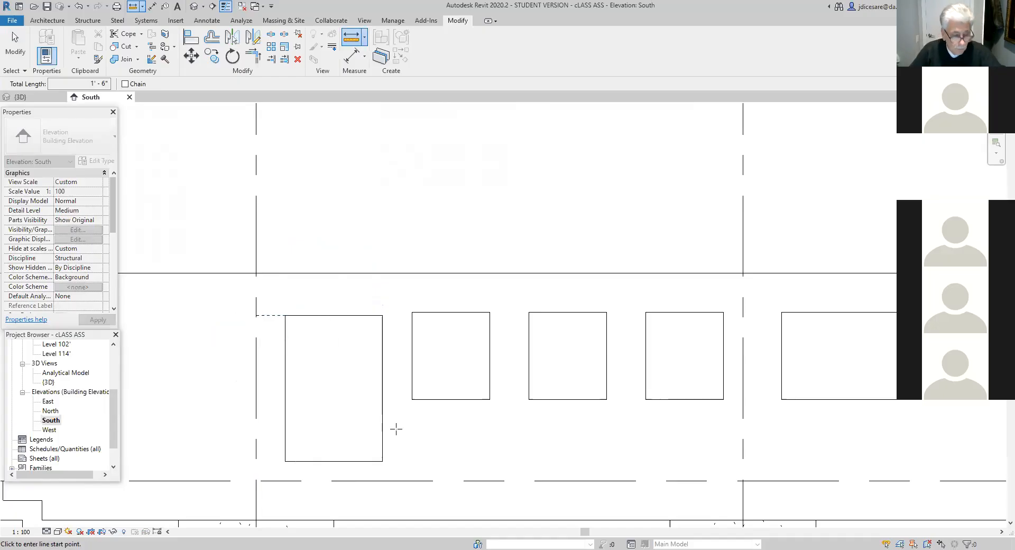
pyautogui.press('Escape')
# - Lower the head of the tall opening beside grid 3 to a top offset of -2' 8"
pyautogui.click(380, 386)
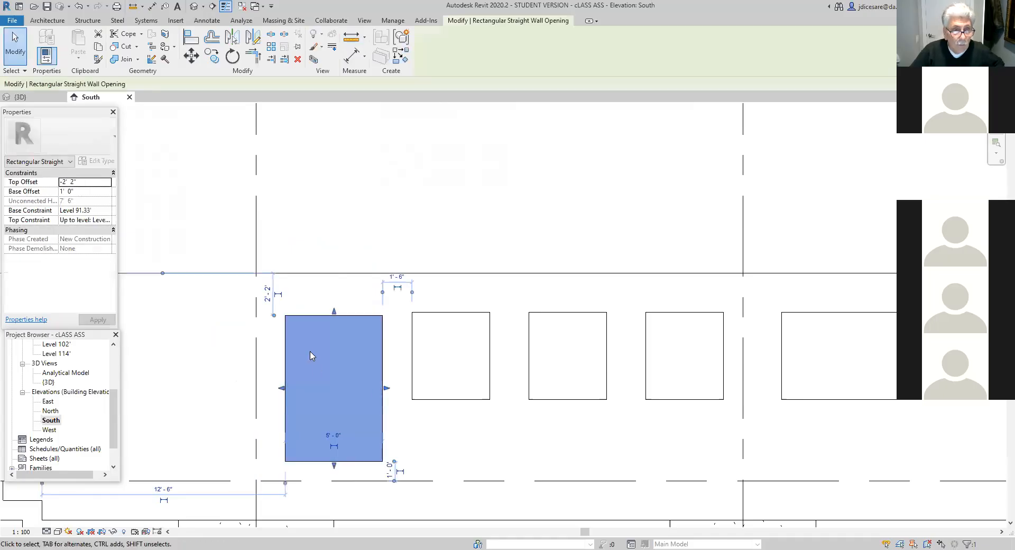
pyautogui.moveTo(334, 317); pyautogui.dragTo(338, 344)
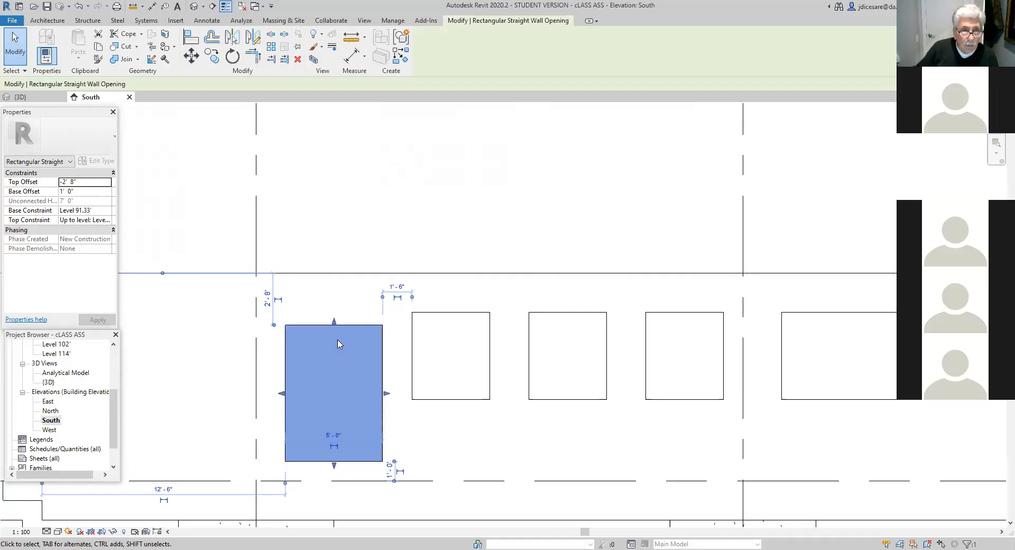
pyautogui.click(475, 444)
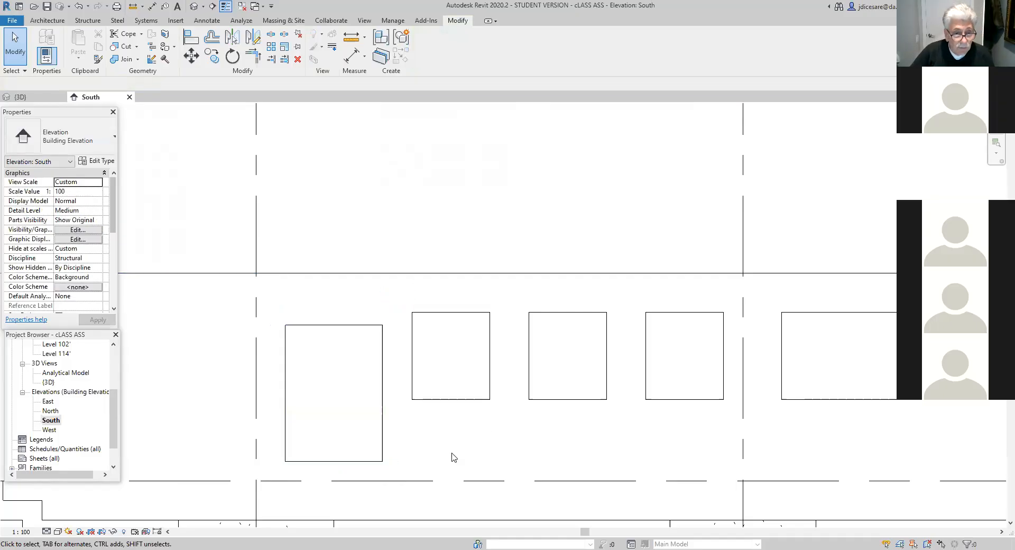
# - Measure the height of the shortened tall opening along its side nearest grid 3
pyautogui.click(351, 35)
pyautogui.click(284, 325)
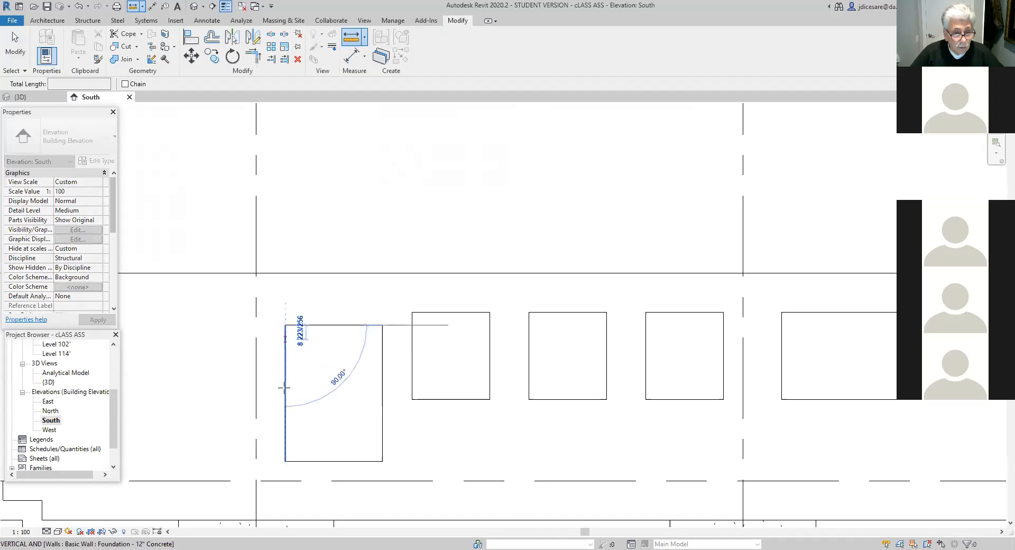
pyautogui.click(284, 460)
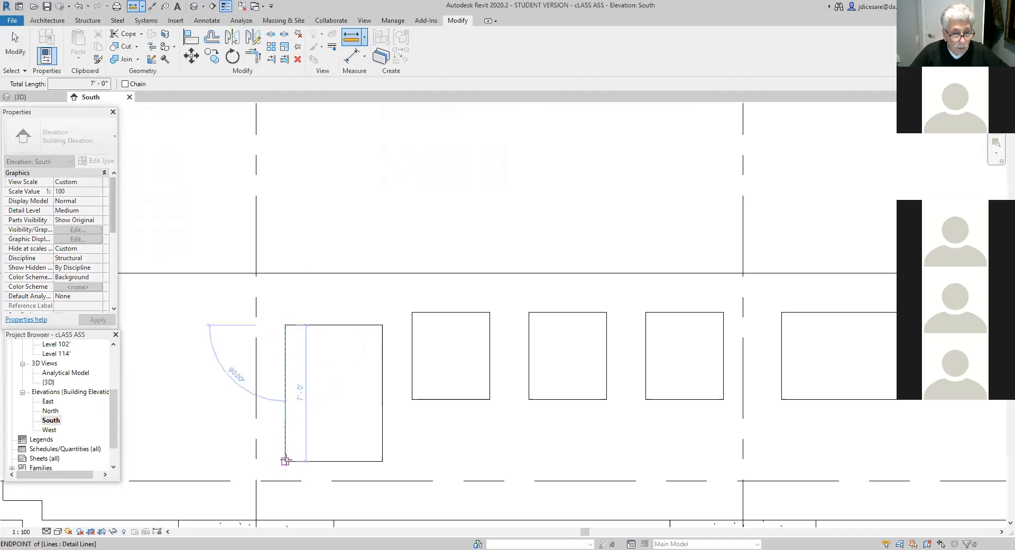
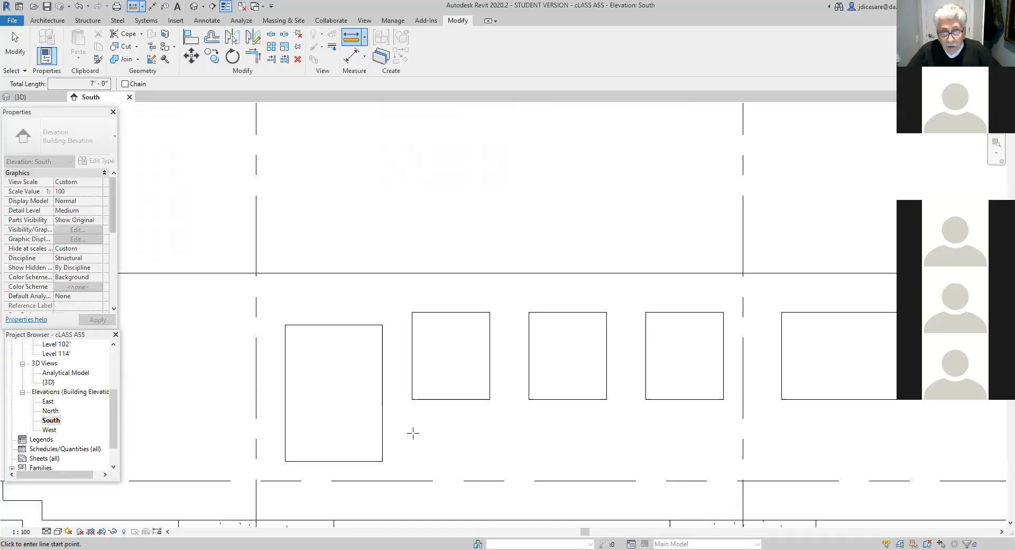
# - Open the Level 102' structural plan
pyautogui.scroll(-2, 470, 241)
pyautogui.scroll(-5, 487, 331)
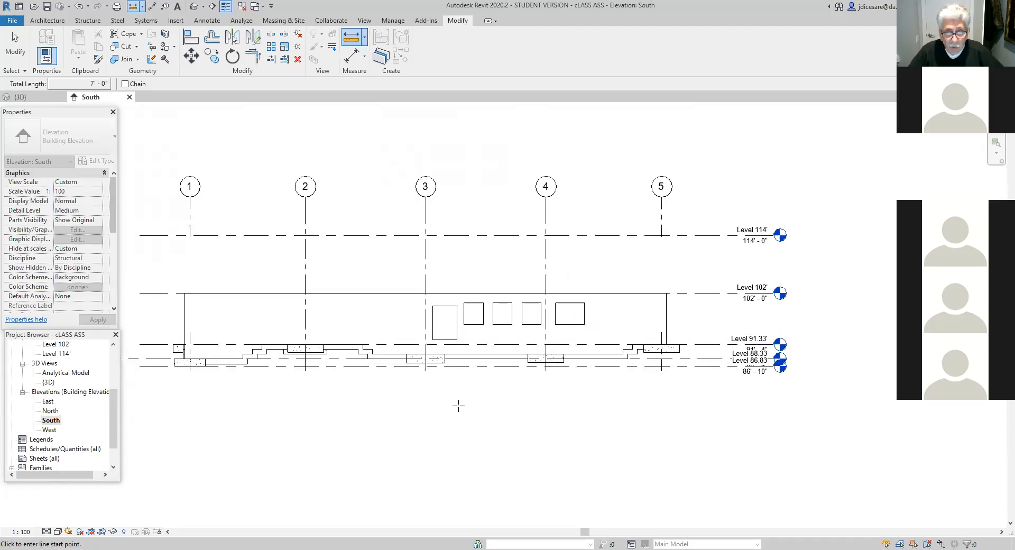
pyautogui.scroll(-2, 470, 423)
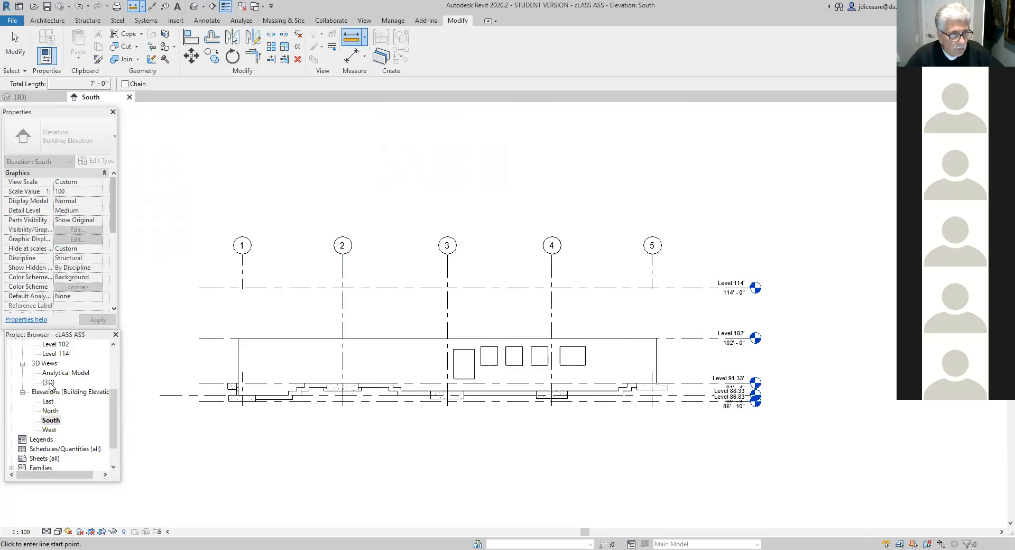
pyautogui.doubleClick(61, 345)
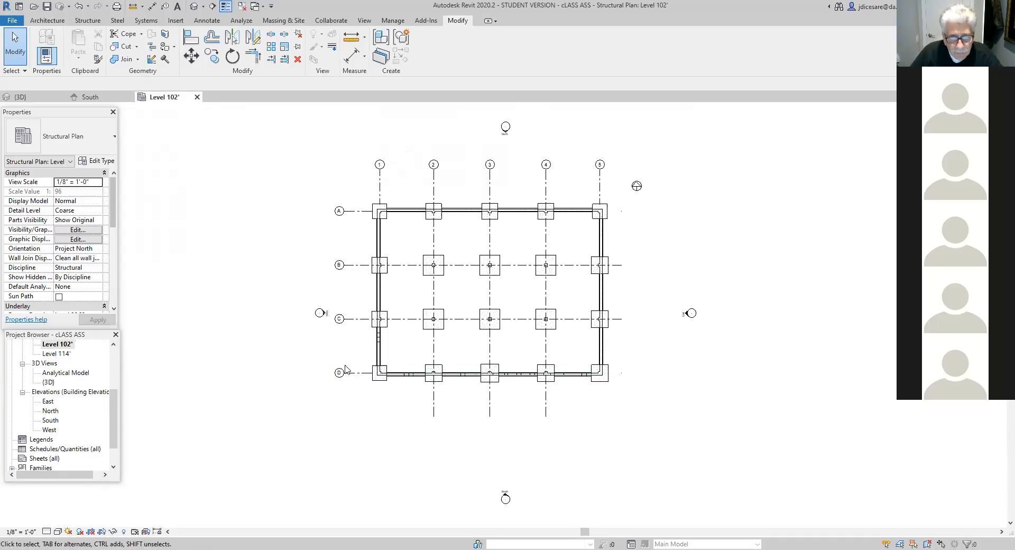
# - Turn off the foreground and background surface and cut patterns for the structural foundations category in the Level 102' plan
pyautogui.scroll(3, 387, 420)
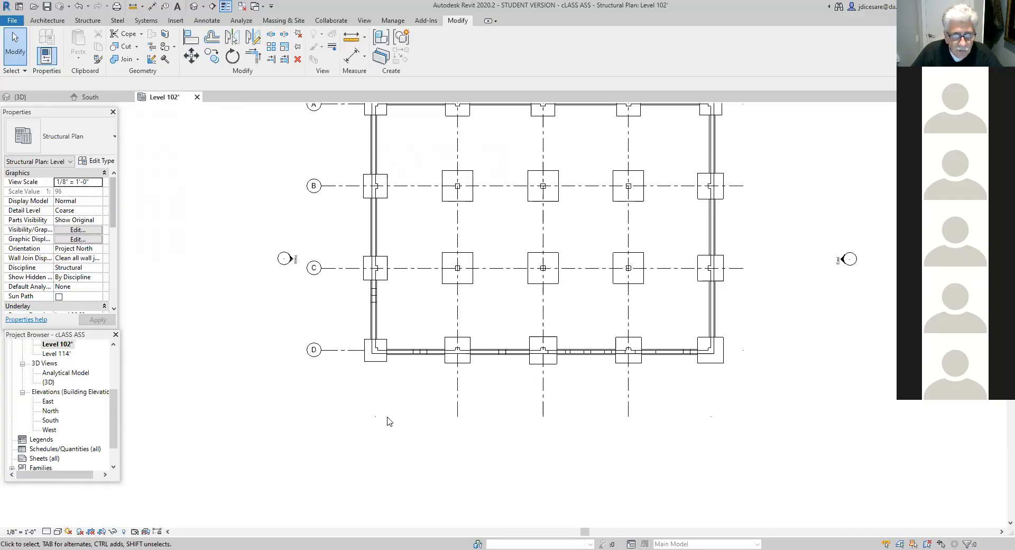
pyautogui.scroll(3, 390, 421)
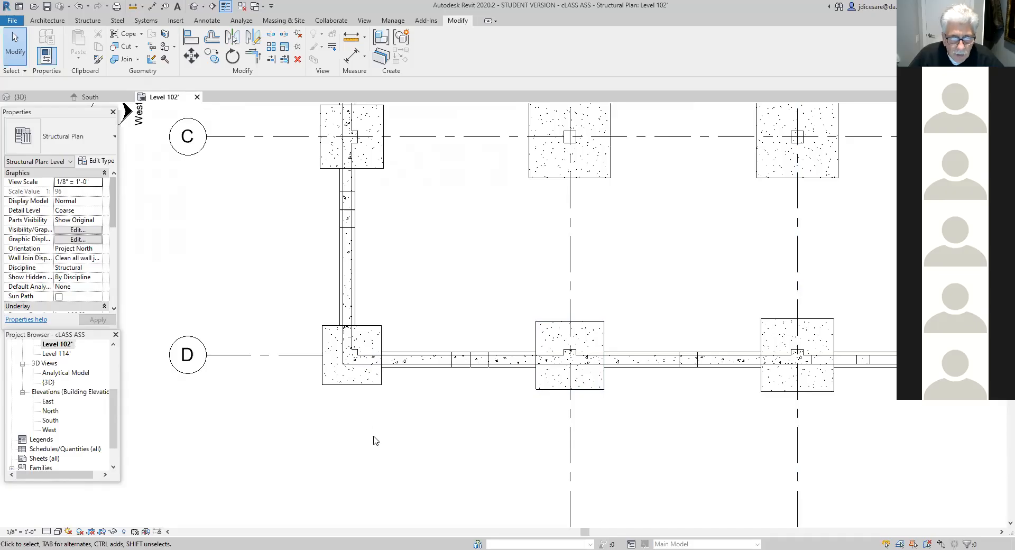
pyautogui.click(372, 389)
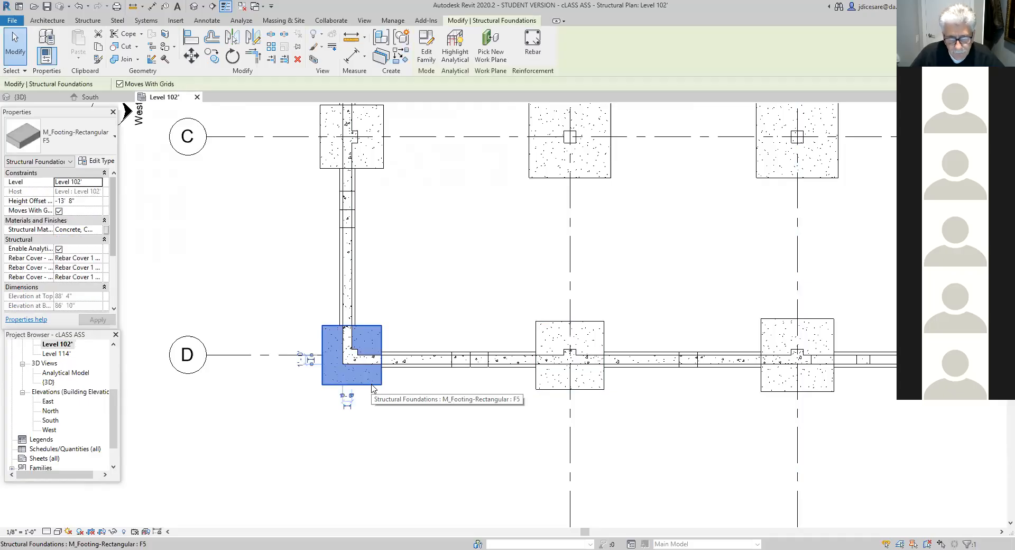
pyautogui.rightClick(372, 388)
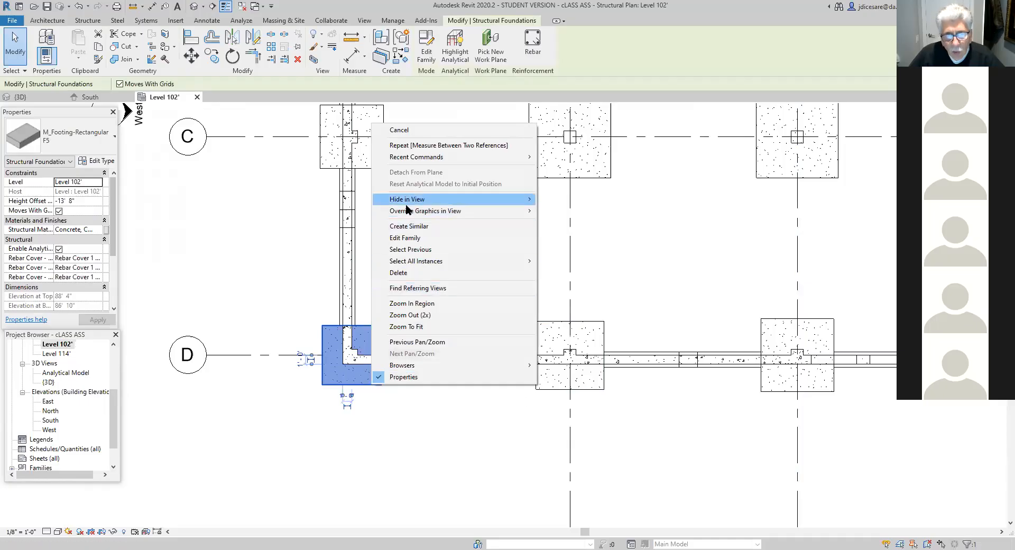
pyautogui.moveTo(431, 211)
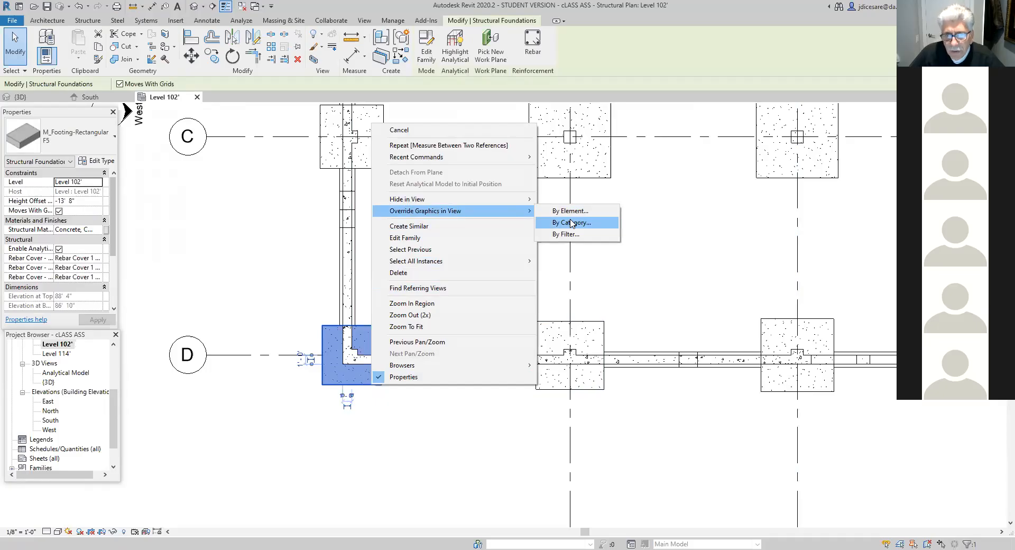
pyautogui.click(573, 223)
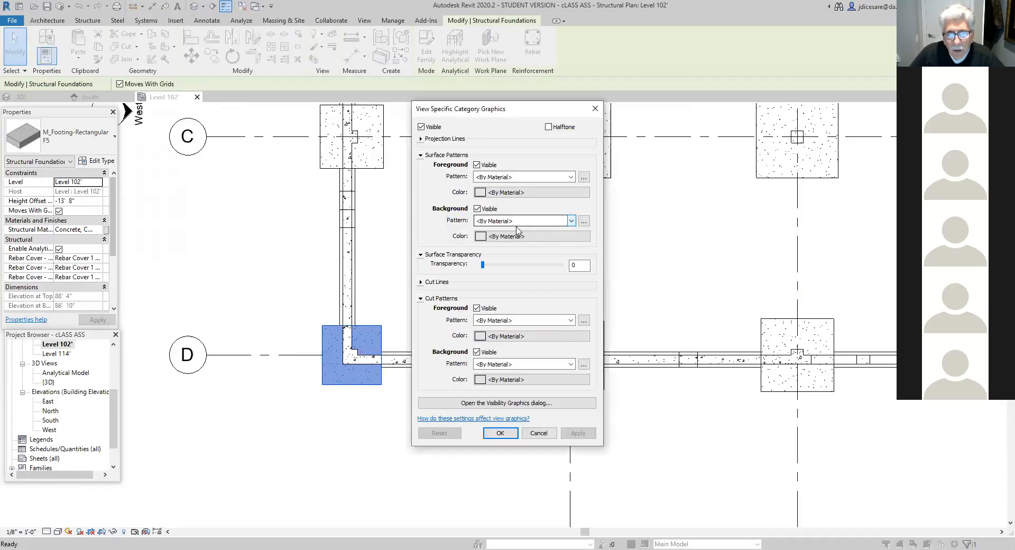
pyautogui.click(477, 165)
pyautogui.click(478, 209)
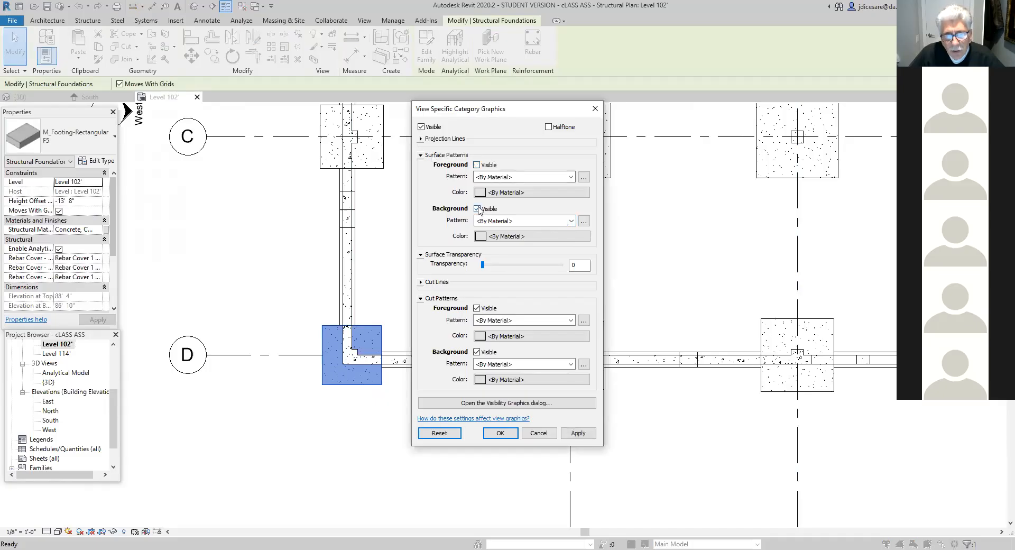
pyautogui.click(477, 309)
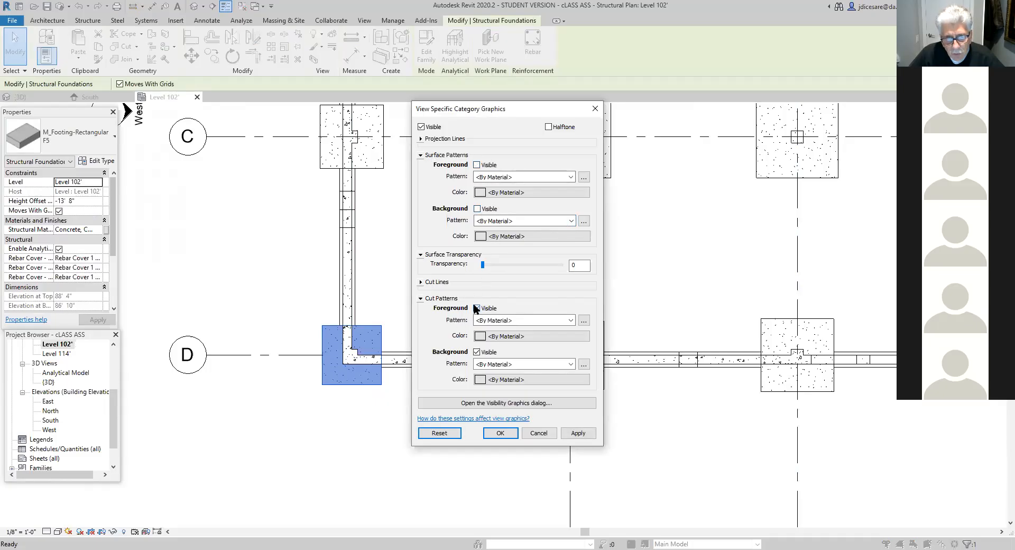
pyautogui.click(477, 352)
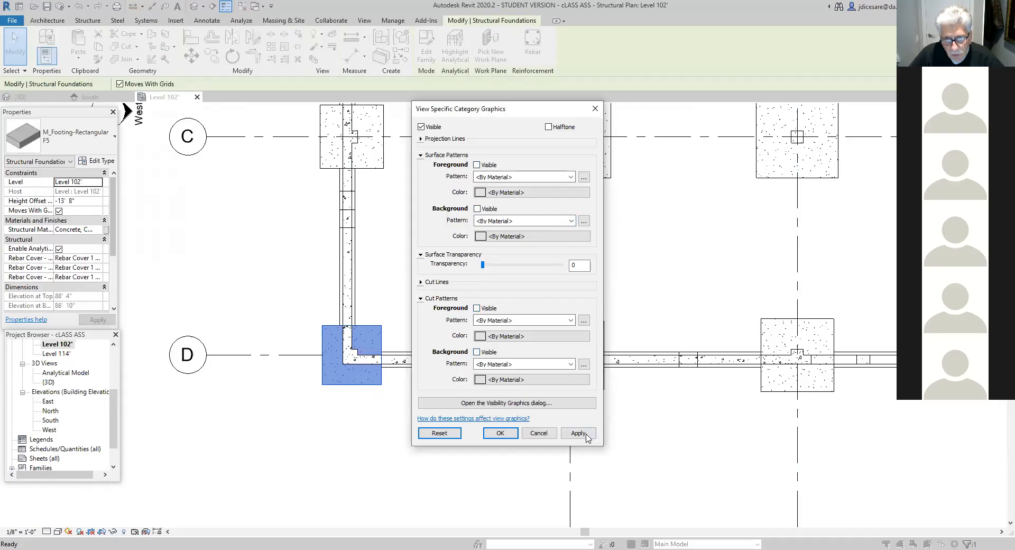
pyautogui.click(582, 433)
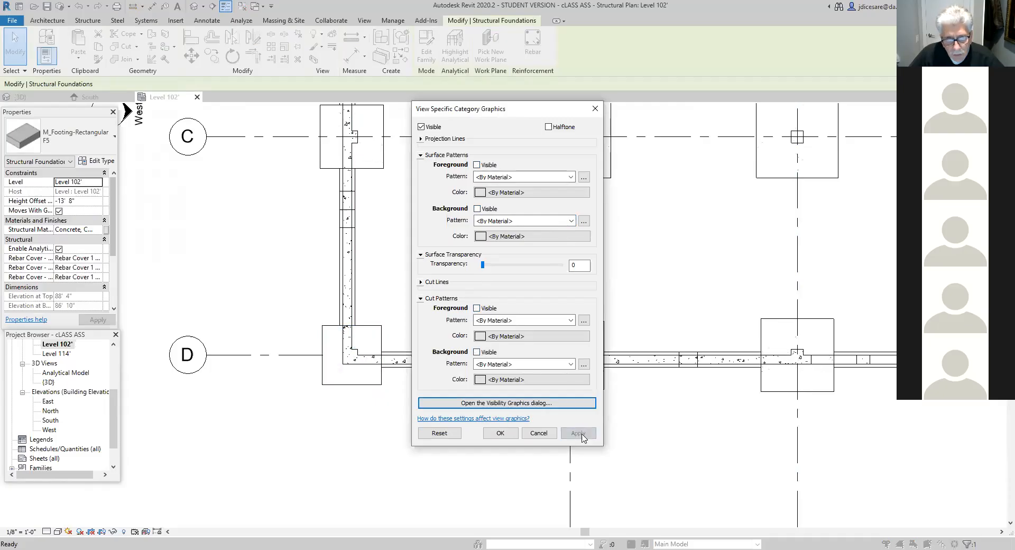
pyautogui.click(501, 433)
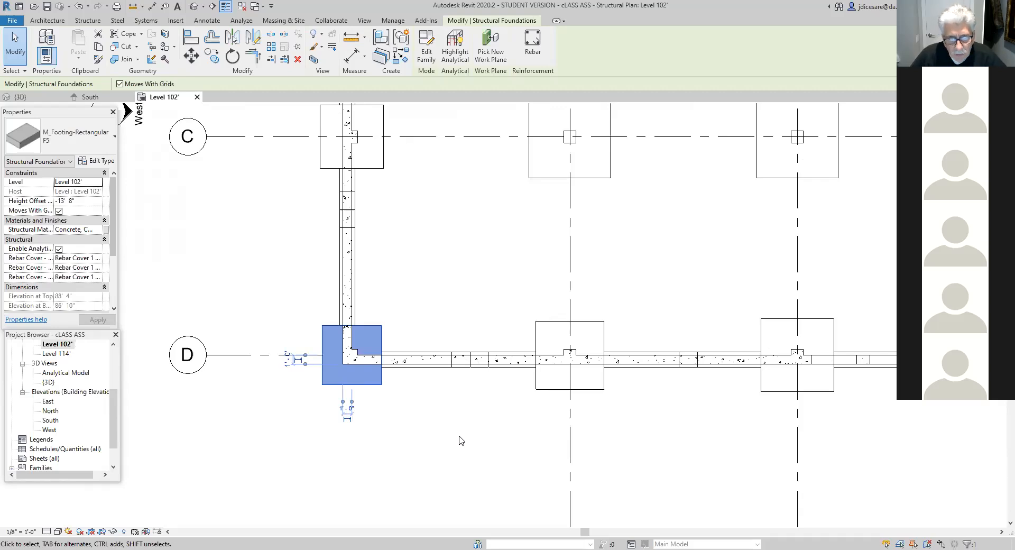
# - Turn off the foreground and background surface and cut patterns for the walls category in this plan view
pyautogui.click(398, 365)
pyautogui.rightClick(398, 364)
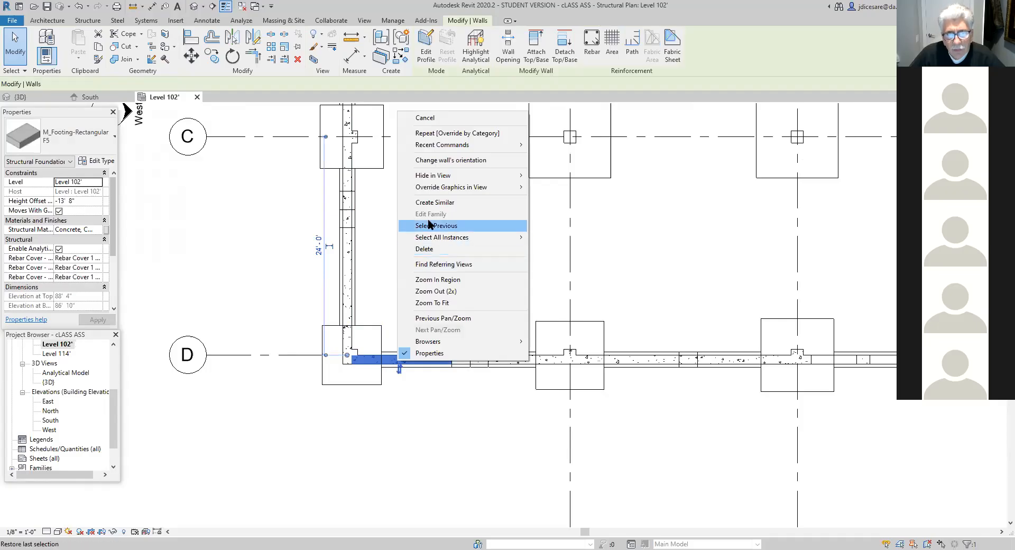
pyautogui.moveTo(448, 188)
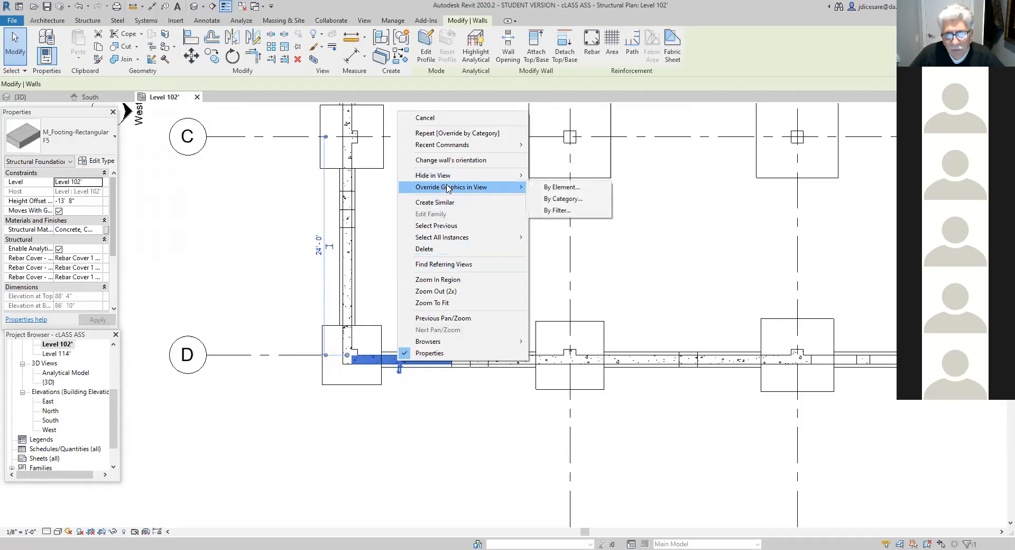
pyautogui.click(568, 199)
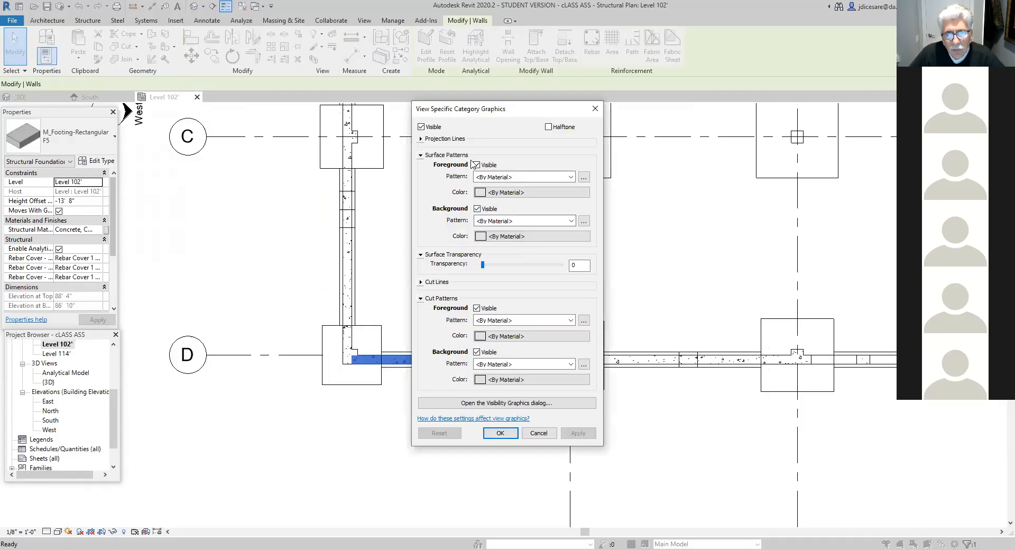
pyautogui.click(476, 164)
pyautogui.click(477, 209)
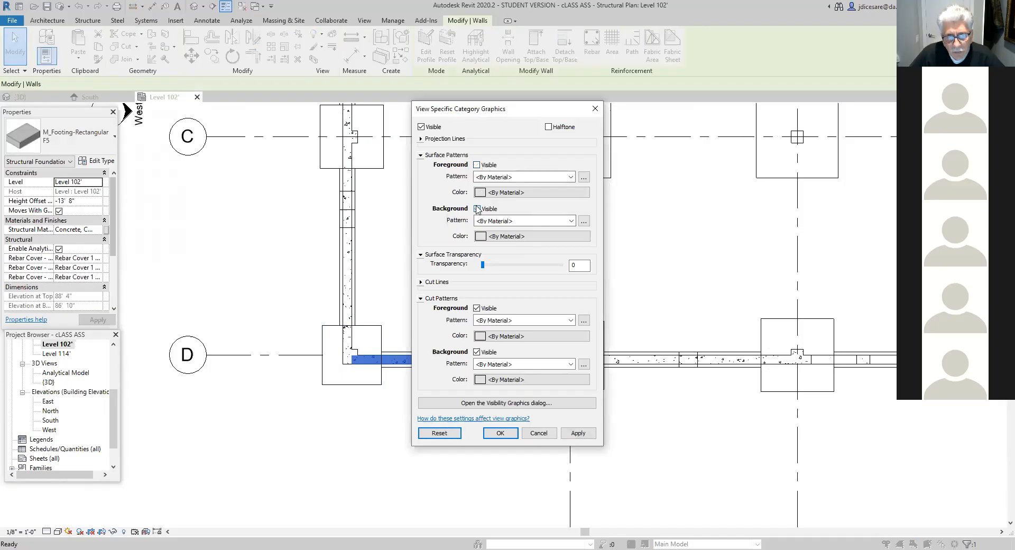
pyautogui.click(476, 308)
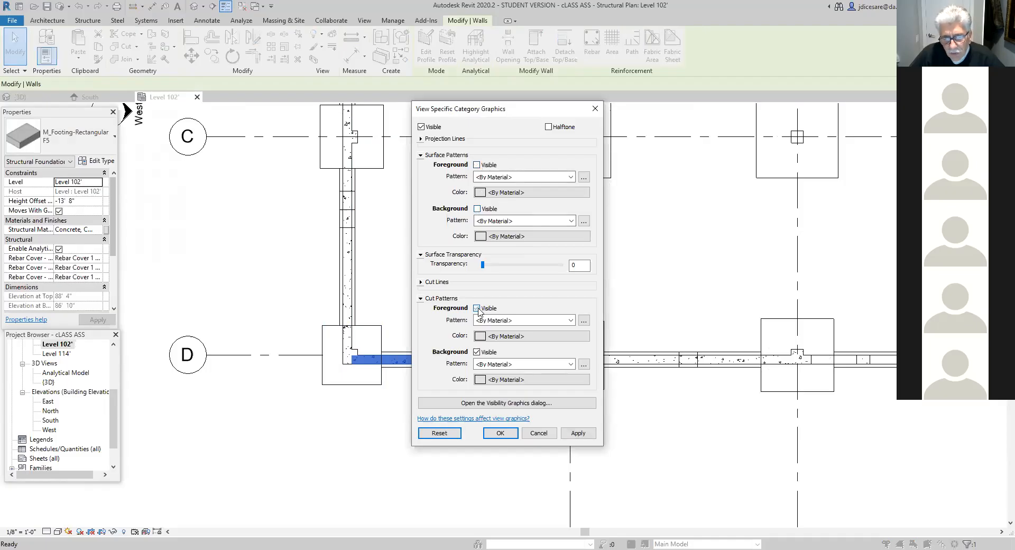
pyautogui.click(477, 352)
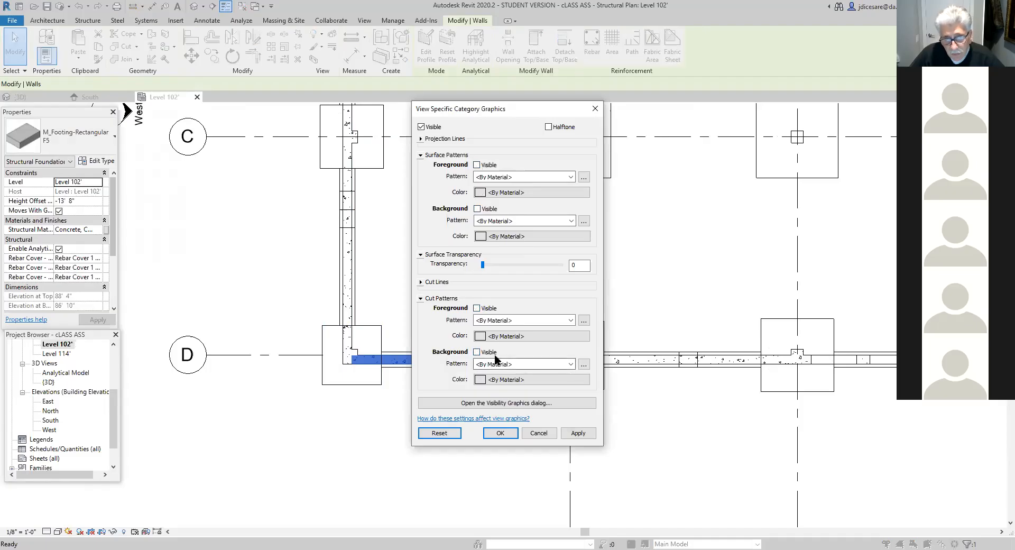
pyautogui.click(579, 433)
pyautogui.click(505, 437)
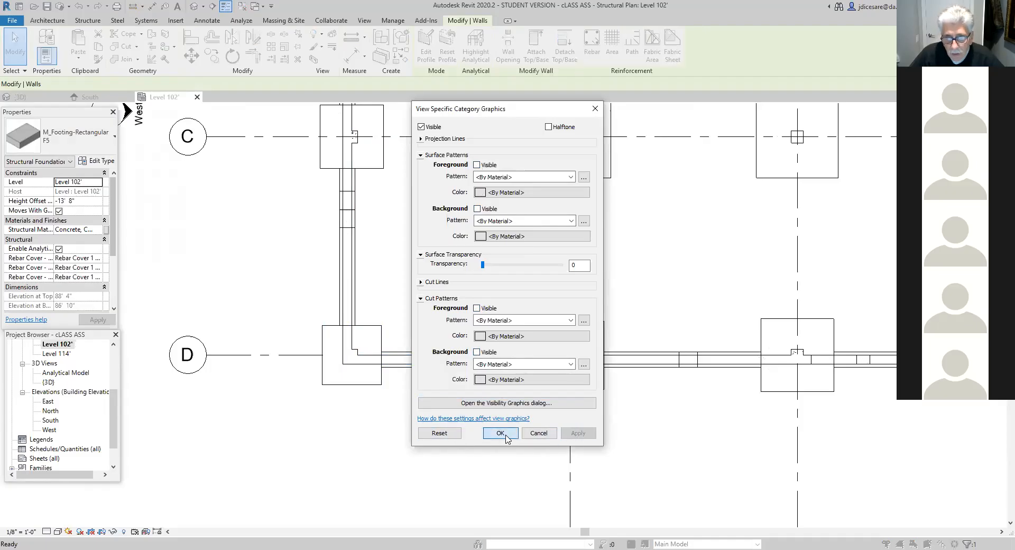
pyautogui.scroll(-5, 465, 439)
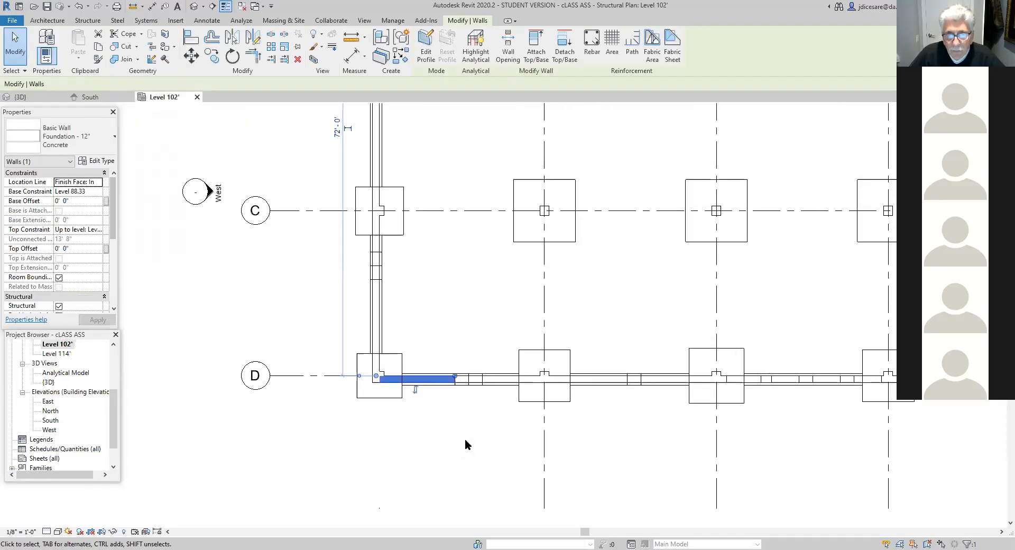
pyautogui.moveTo(553, 438); pyautogui.dragTo(510, 452, button='middle')
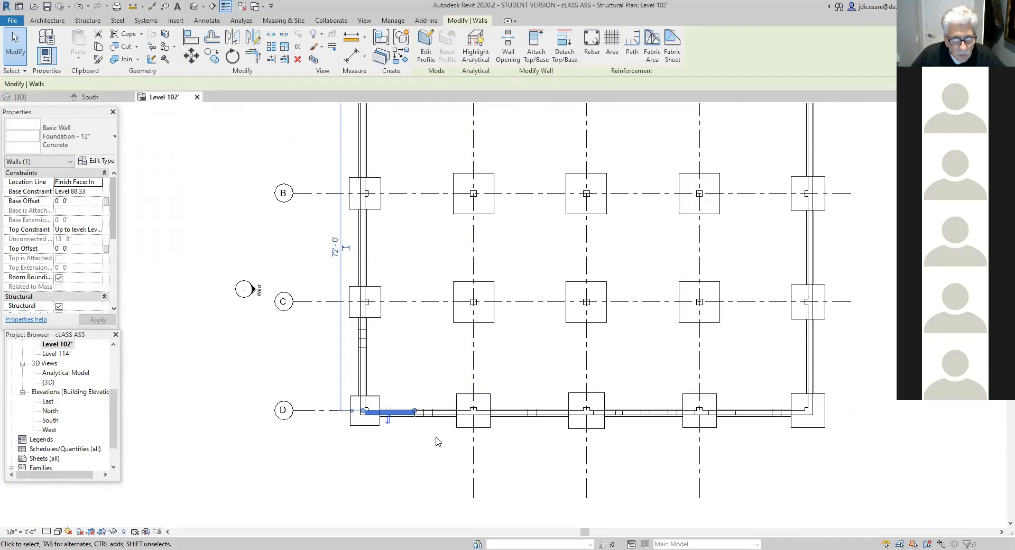
pyautogui.click(374, 424)
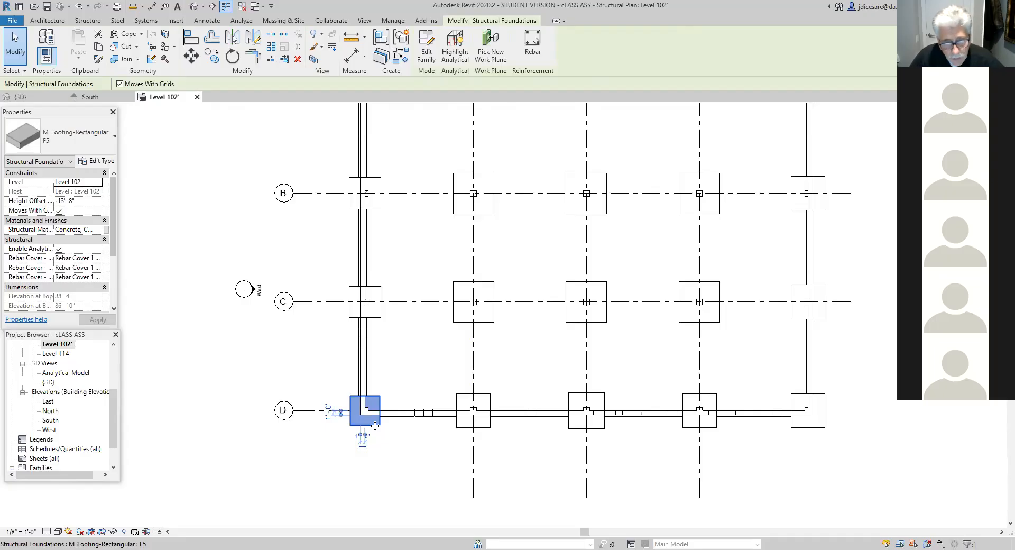
pyautogui.scroll(-1, 384, 362)
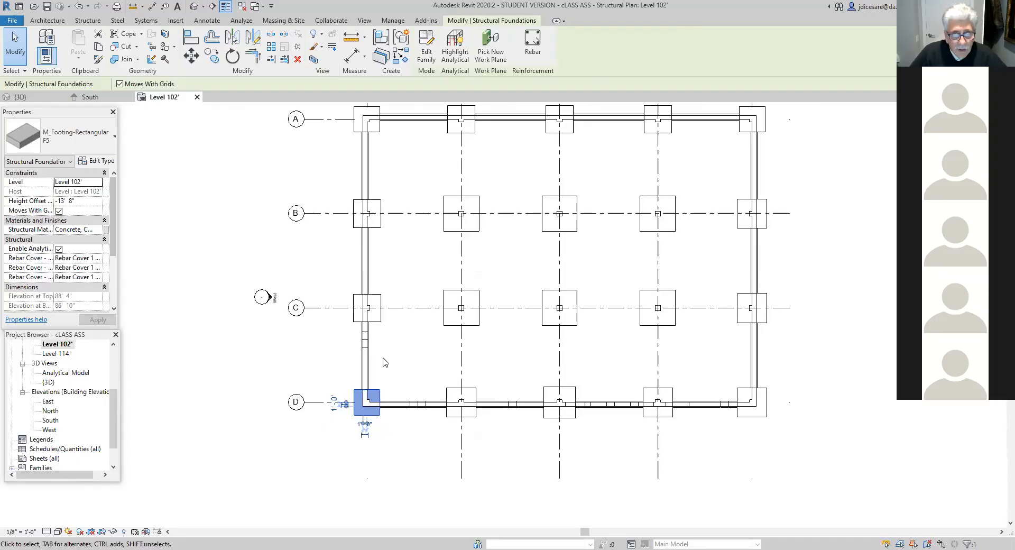
# - Override the structural columns category in this view, turning off its foreground and background surface and cut patterns
pyautogui.scroll(2, 399, 369)
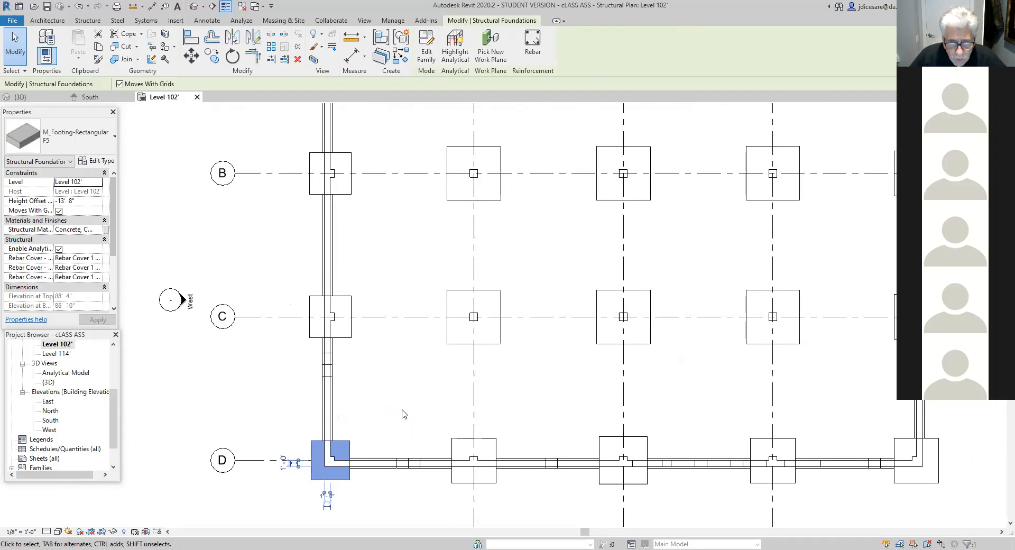
pyautogui.scroll(1, 401, 413)
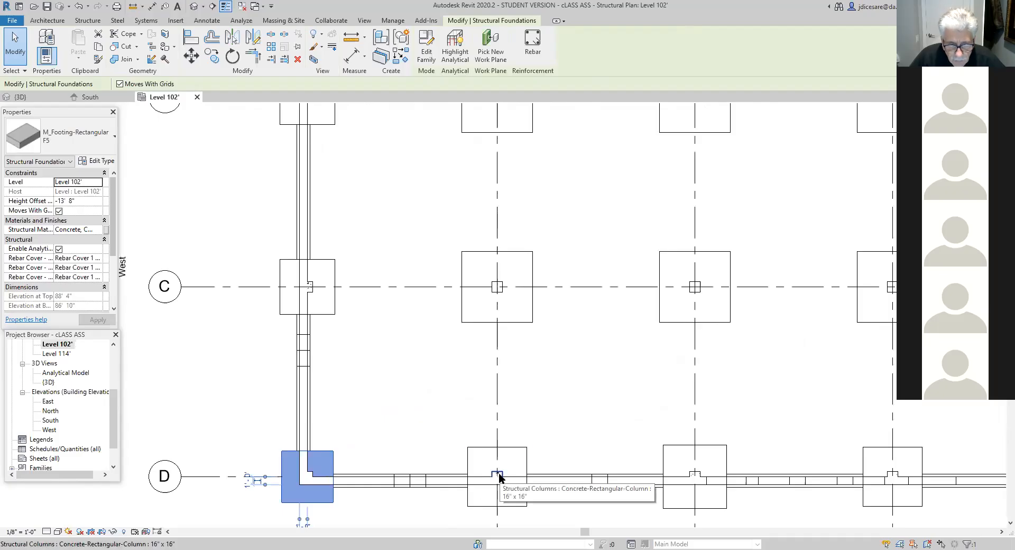
pyautogui.scroll(2, 499, 476)
pyautogui.press('Escape')
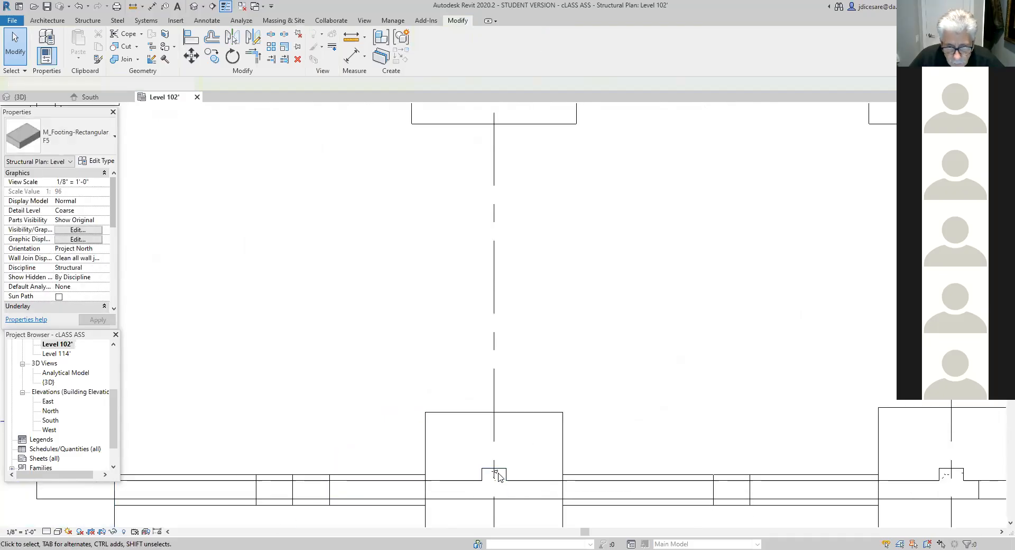
pyautogui.click(499, 474)
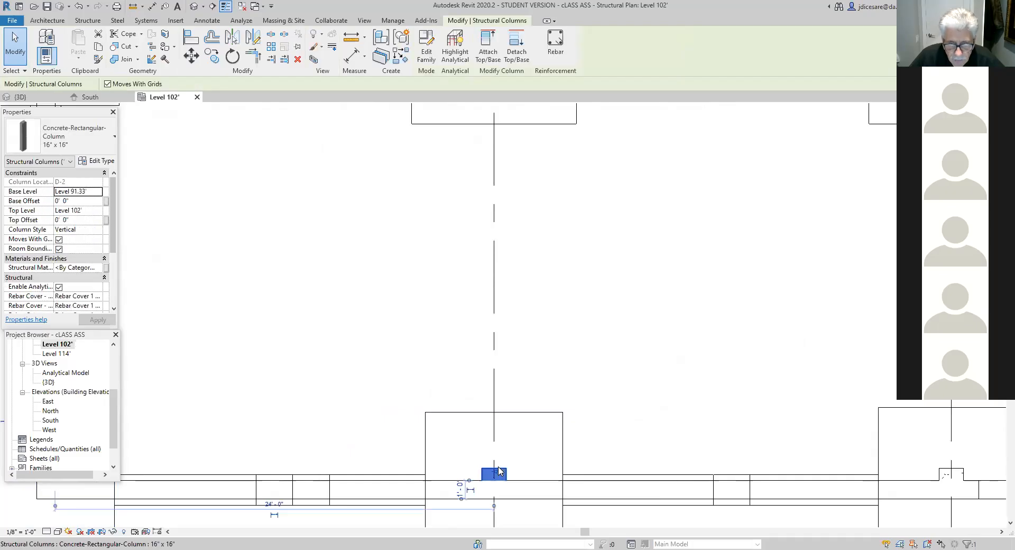
pyautogui.rightClick(499, 471)
pyautogui.moveTo(550, 298)
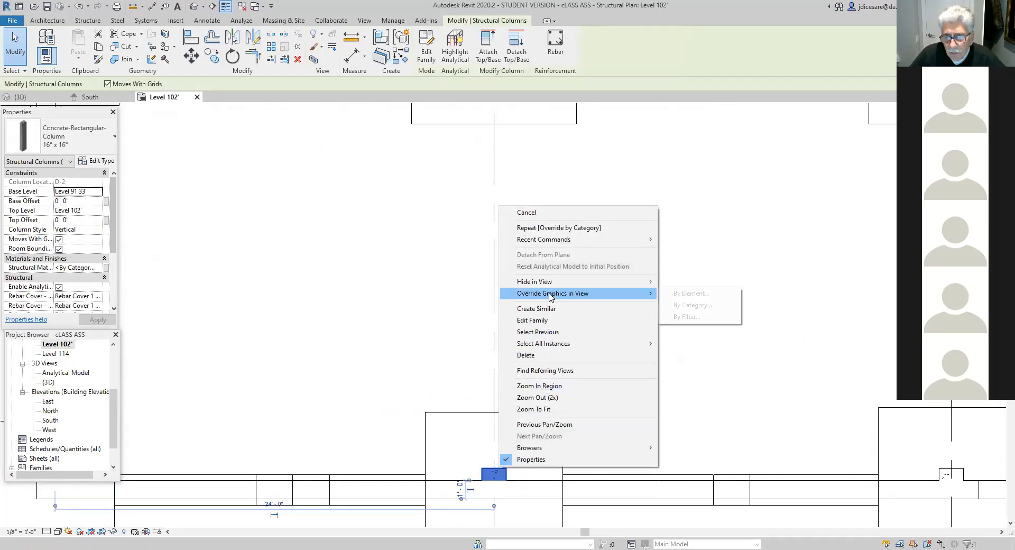
pyautogui.click(696, 306)
pyautogui.click(476, 165)
pyautogui.click(477, 208)
pyautogui.click(477, 307)
pyautogui.click(476, 351)
pyautogui.click(576, 433)
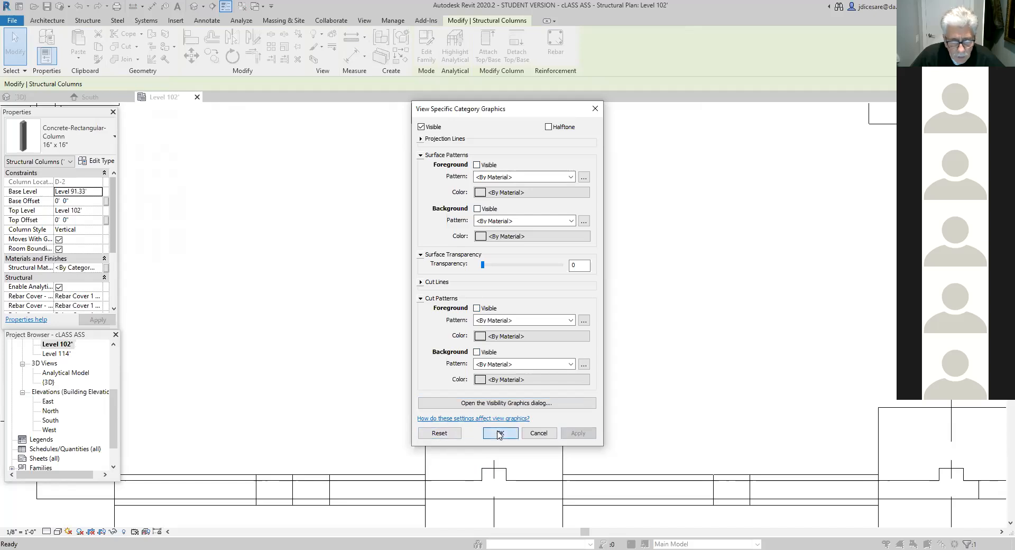
pyautogui.click(499, 435)
# - Open the Level 91.33' structural plan
pyautogui.scroll(-5, 362, 395)
pyautogui.moveTo(342, 343); pyautogui.dragTo(342, 343, button='middle')
pyautogui.scroll(-6, 349, 360)
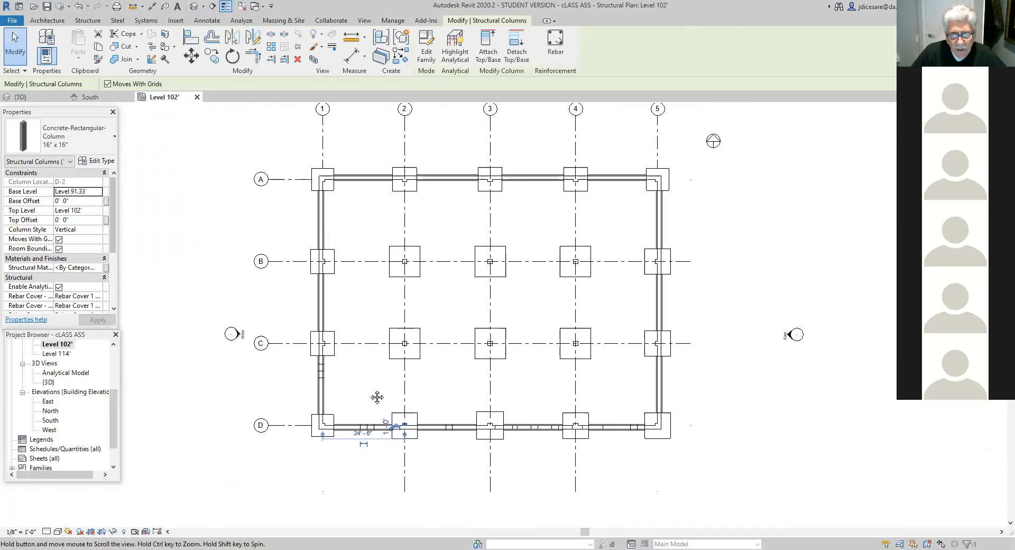
pyautogui.moveTo(377, 397); pyautogui.dragTo(363, 409, button='middle')
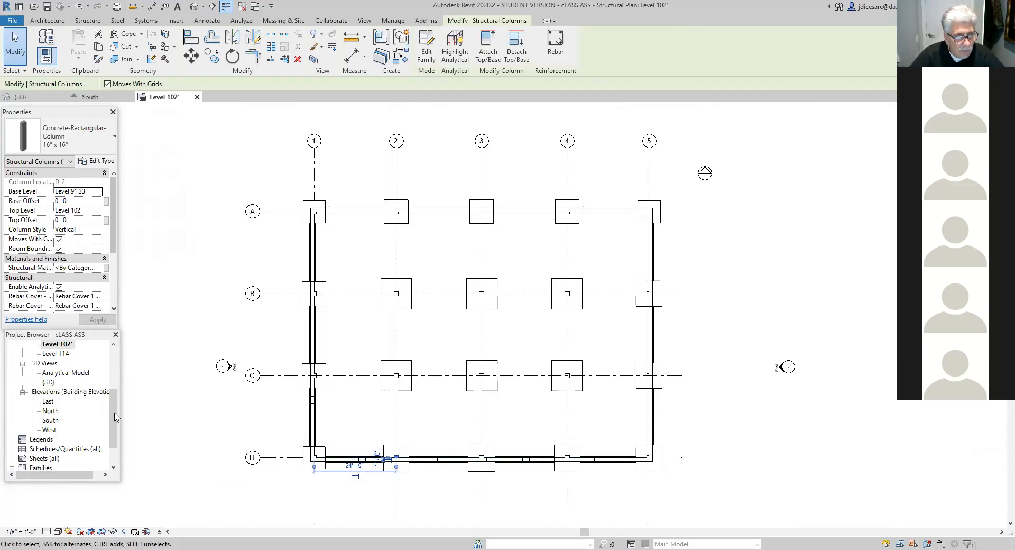
pyautogui.scroll(1, 116, 419)
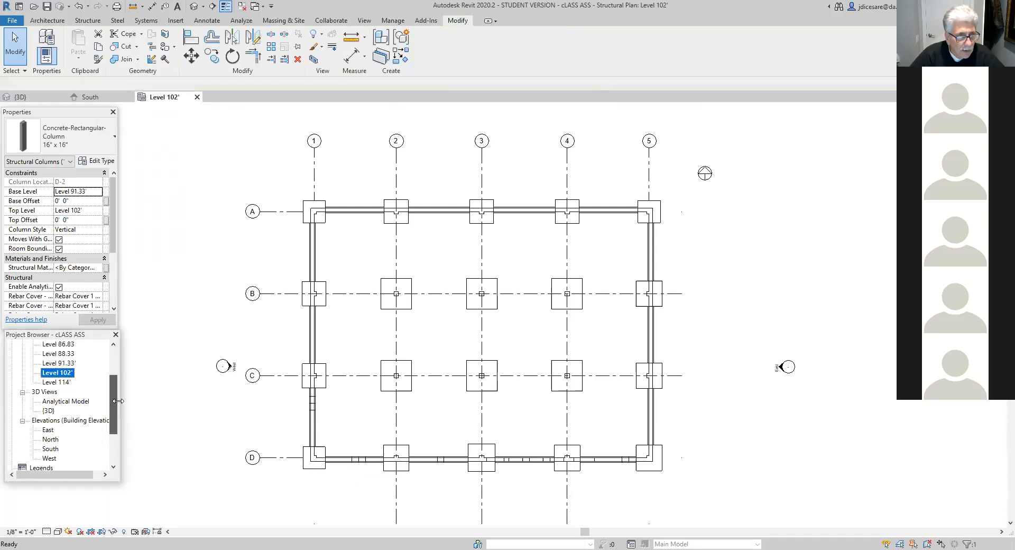
pyautogui.click(67, 364)
pyautogui.click(67, 364)
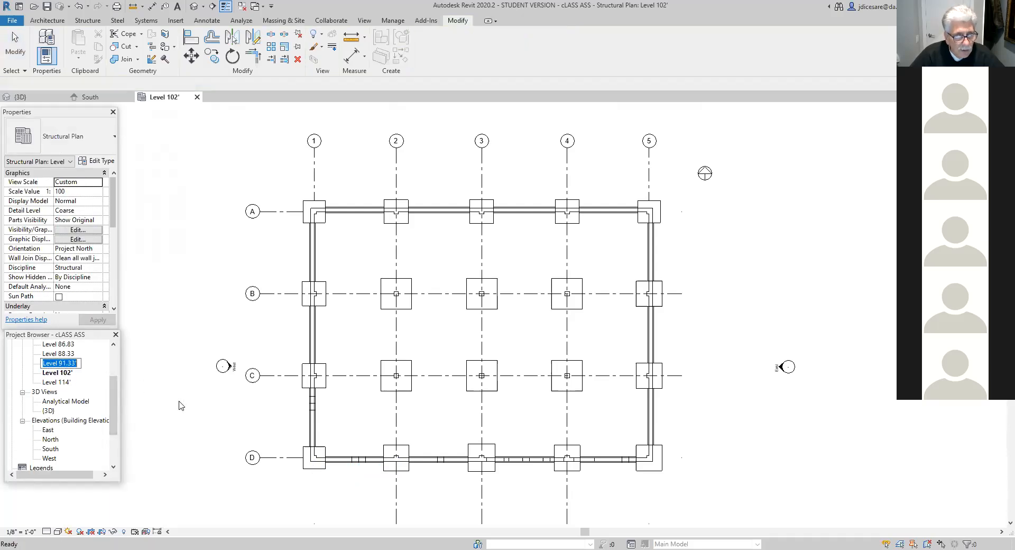
pyautogui.click(162, 381)
pyautogui.doubleClick(67, 363)
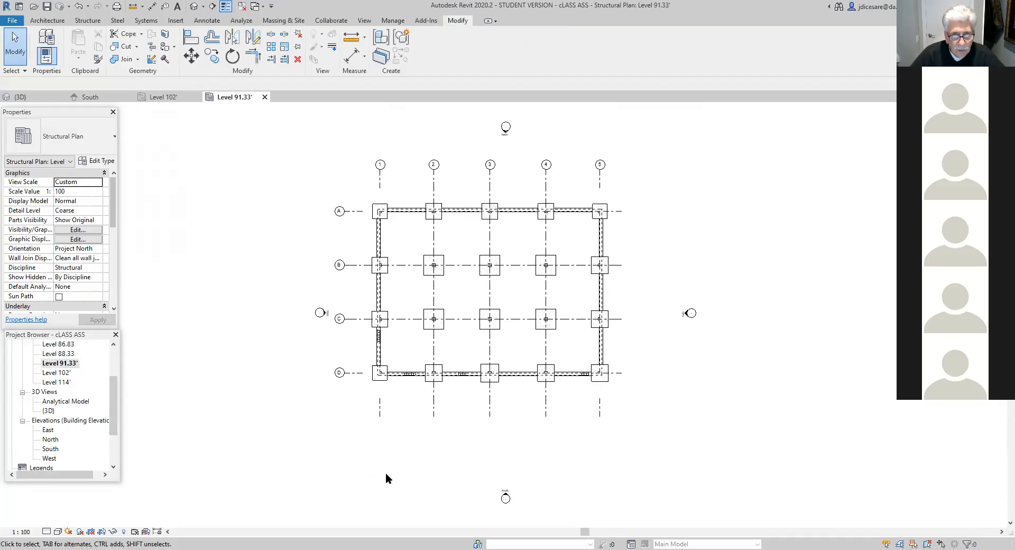
# - Examine the footings and foundation walls around the grid D-1 corner in the Level 91.33' plan
pyautogui.scroll(6, 406, 464)
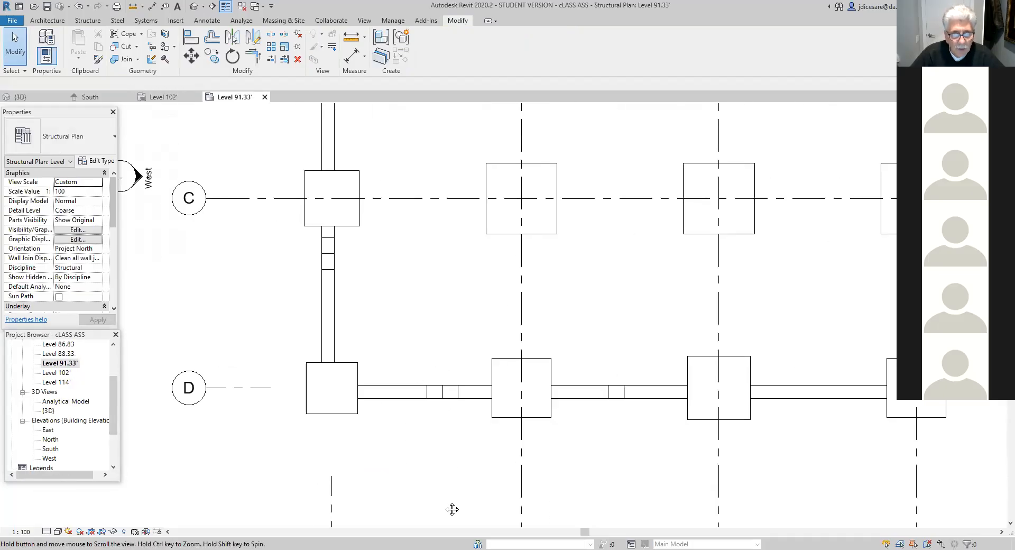
pyautogui.scroll(1, 426, 487)
pyautogui.scroll(1, 393, 419)
pyautogui.moveTo(392, 419); pyautogui.dragTo(441, 496, button='middle')
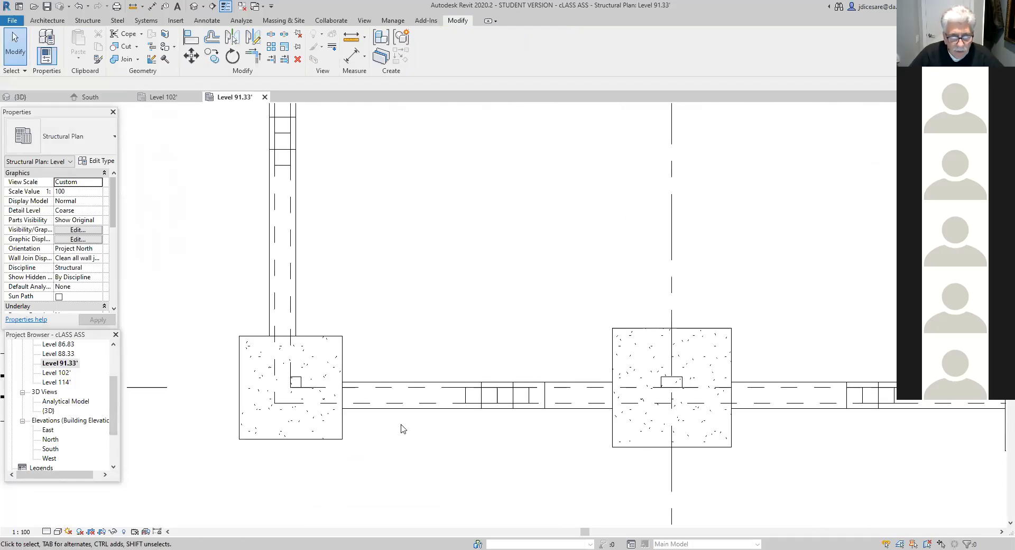
pyautogui.scroll(1, 400, 428)
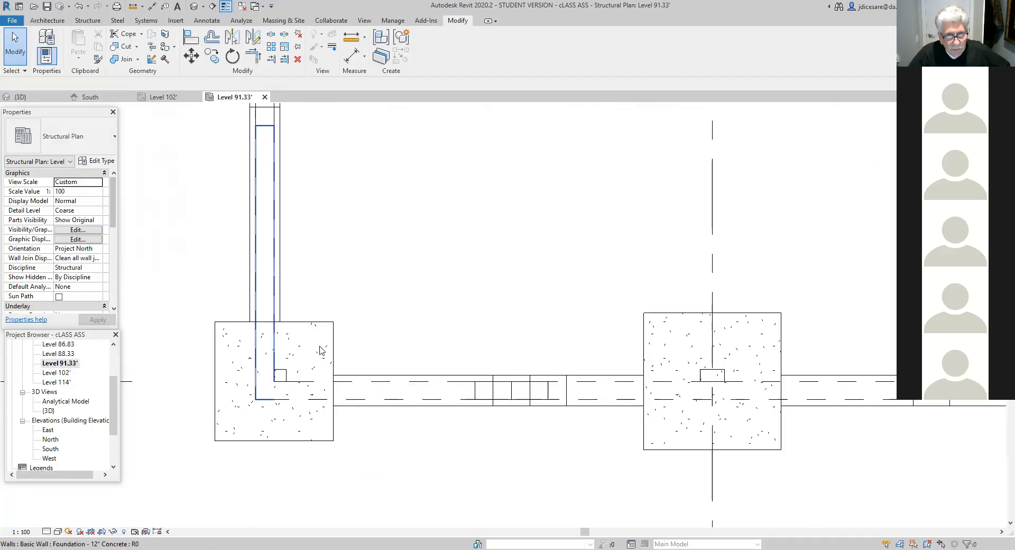
pyautogui.scroll(-3, 371, 309)
pyautogui.moveTo(396, 304); pyautogui.dragTo(394, 340, button='middle')
pyautogui.scroll(2, 347, 345)
pyautogui.scroll(-1, 350, 349)
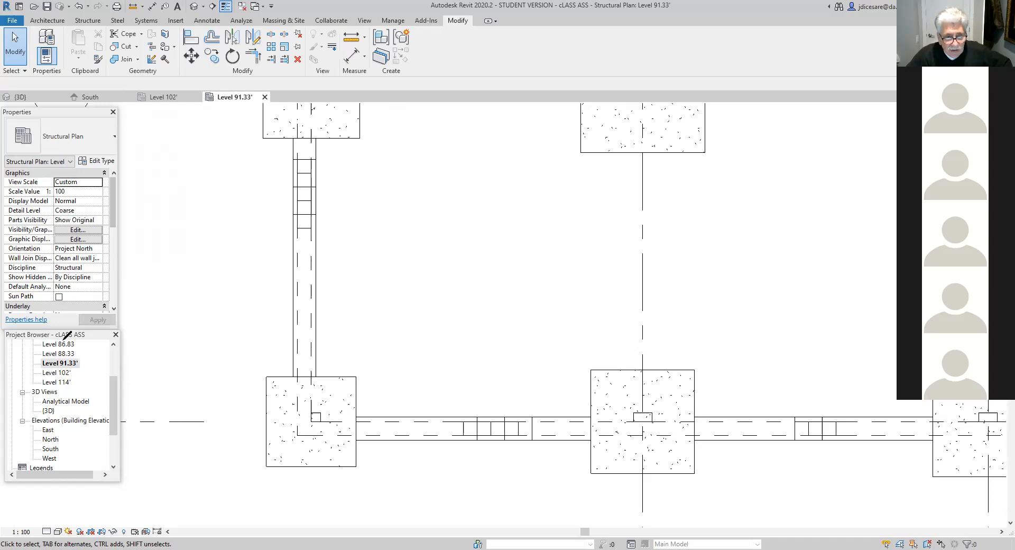
pyautogui.moveTo(361, 243); pyautogui.dragTo(606, 246)
pyautogui.moveTo(714, 244); pyautogui.dragTo(778, 193)
pyautogui.moveTo(820, 222); pyautogui.dragTo(831, 254)
pyautogui.moveTo(759, 215)
pyautogui.mouseDown()
pyautogui.moveTo(745, 224)
pyautogui.moveTo(760, 244)
pyautogui.moveTo(791, 214)
pyautogui.moveTo(788, 239)
pyautogui.moveTo(804, 239)
pyautogui.mouseUp()
pyautogui.click(774, 228)
pyautogui.moveTo(801, 223); pyautogui.dragTo(820, 240)
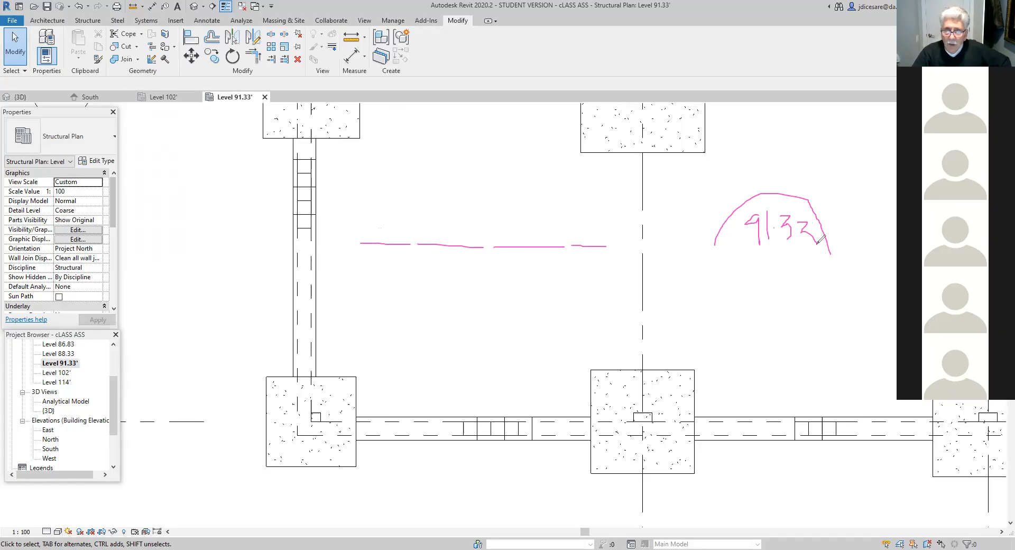
pyautogui.moveTo(463, 244)
pyautogui.mouseDown()
pyautogui.moveTo(466, 230)
pyautogui.moveTo(490, 228)
pyautogui.moveTo(489, 253)
pyautogui.moveTo(534, 229)
pyautogui.moveTo(522, 246)
pyautogui.moveTo(465, 256)
pyautogui.moveTo(471, 318)
pyautogui.mouseUp()
pyautogui.moveTo(488, 246); pyautogui.dragTo(488, 324)
pyautogui.moveTo(417, 224)
pyautogui.mouseDown()
pyautogui.moveTo(458, 225)
pyautogui.moveTo(433, 337)
pyautogui.moveTo(455, 328)
pyautogui.mouseUp()
pyautogui.moveTo(395, 288); pyautogui.dragTo(407, 306)
pyautogui.moveTo(410, 294); pyautogui.dragTo(410, 317)
pyautogui.moveTo(411, 267); pyautogui.dragTo(433, 304)
pyautogui.moveTo(445, 270); pyautogui.dragTo(445, 278)
pyautogui.moveTo(498, 329); pyautogui.dragTo(554, 326)
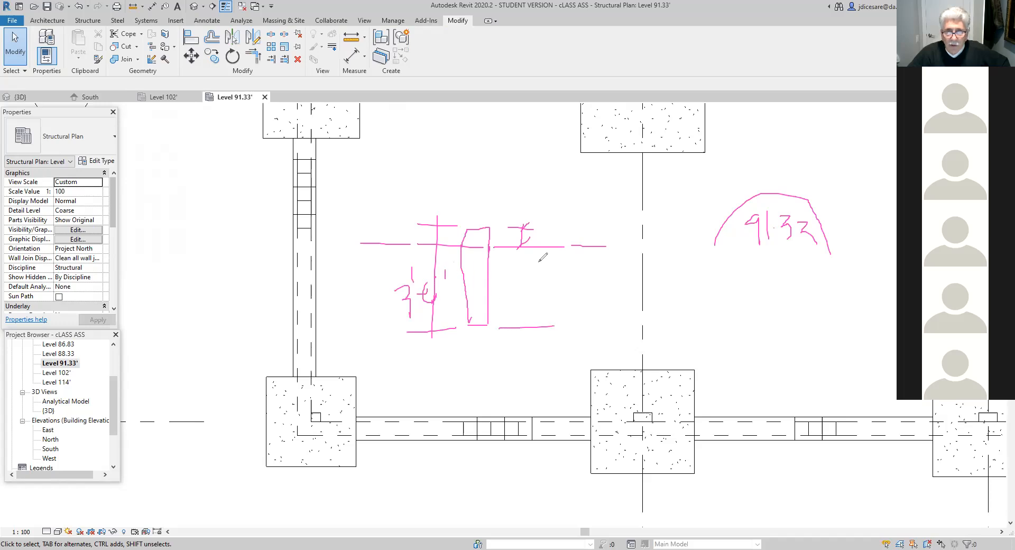
pyautogui.moveTo(540, 248)
pyautogui.mouseDown()
pyautogui.moveTo(541, 324)
pyautogui.moveTo(549, 317)
pyautogui.moveTo(533, 261)
pyautogui.moveTo(529, 268)
pyautogui.moveTo(570, 277)
pyautogui.moveTo(575, 296)
pyautogui.moveTo(582, 273)
pyautogui.moveTo(619, 272)
pyautogui.mouseUp()
pyautogui.moveTo(623, 266); pyautogui.dragTo(623, 271)
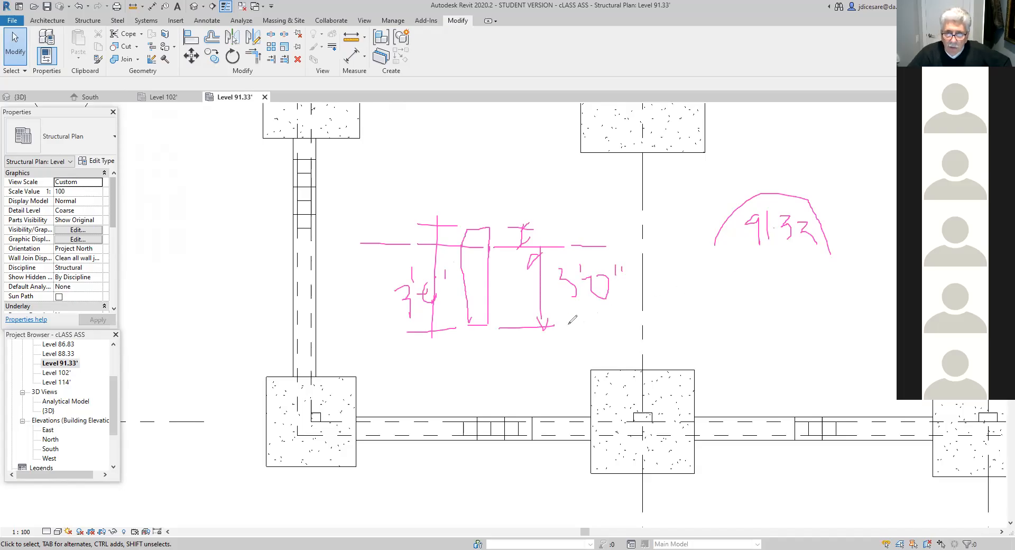
pyautogui.moveTo(559, 327); pyautogui.dragTo(828, 326)
pyautogui.moveTo(708, 327)
pyautogui.mouseDown()
pyautogui.moveTo(713, 285)
pyautogui.moveTo(813, 298)
pyautogui.moveTo(820, 323)
pyautogui.mouseUp()
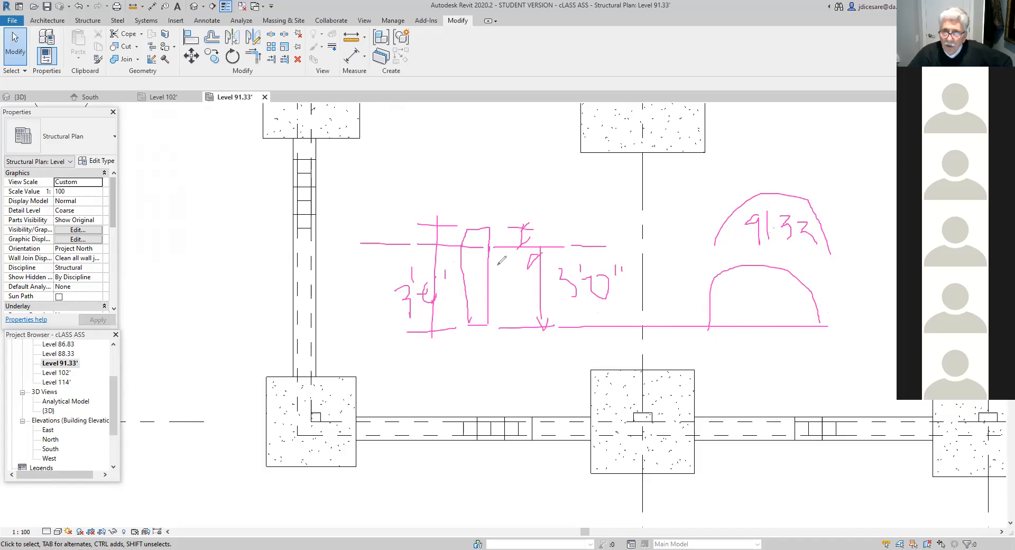
pyautogui.moveTo(559, 305); pyautogui.dragTo(574, 302)
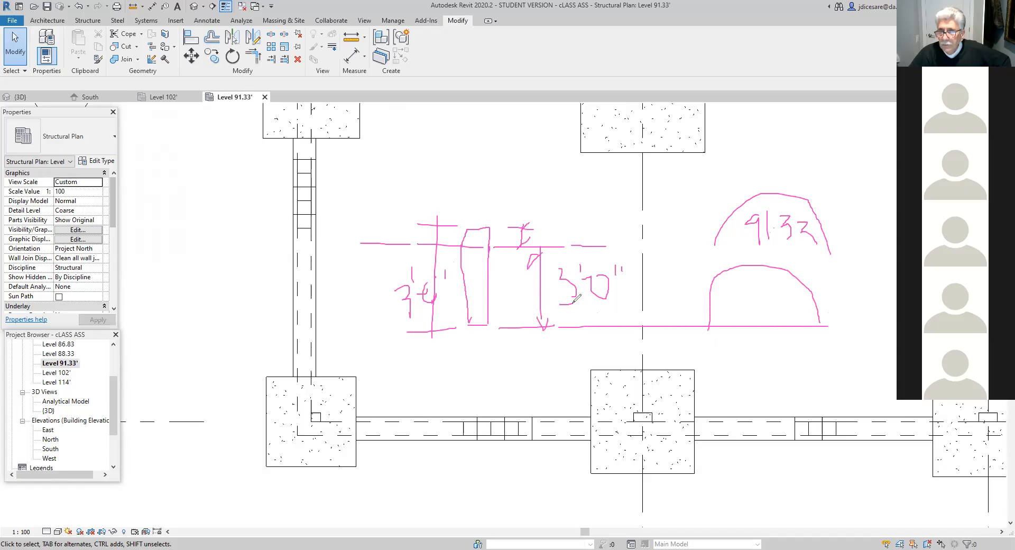
pyautogui.moveTo(750, 280)
pyautogui.mouseDown()
pyautogui.moveTo(762, 314)
pyautogui.moveTo(754, 287)
pyautogui.moveTo(797, 304)
pyautogui.moveTo(793, 316)
pyautogui.moveTo(812, 303)
pyautogui.moveTo(810, 315)
pyautogui.mouseUp()
pyautogui.click(783, 315)
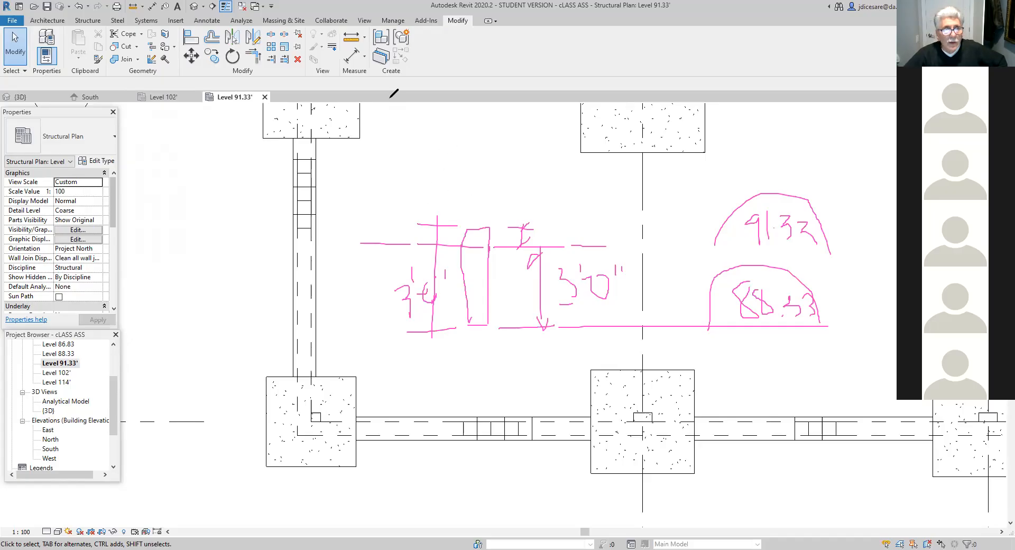
# - Start placing a structural wall in the Level 91.33' plan and save the project
pyautogui.click(86, 21)
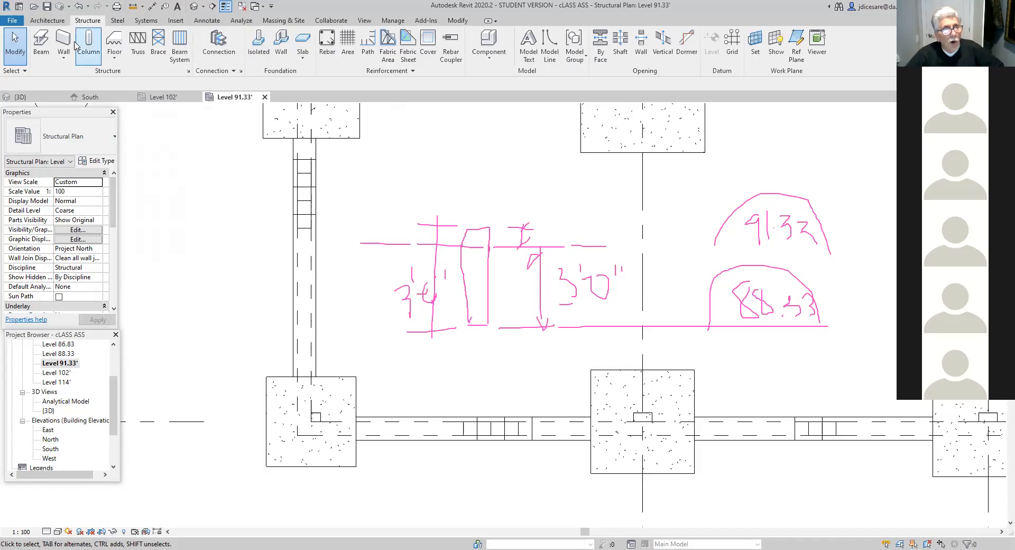
pyautogui.click(64, 57)
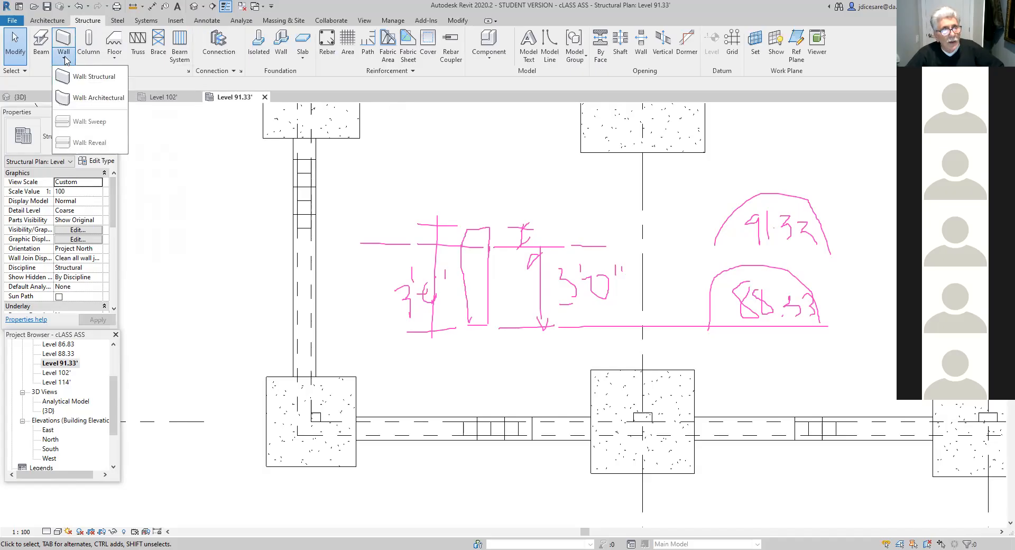
pyautogui.click(95, 78)
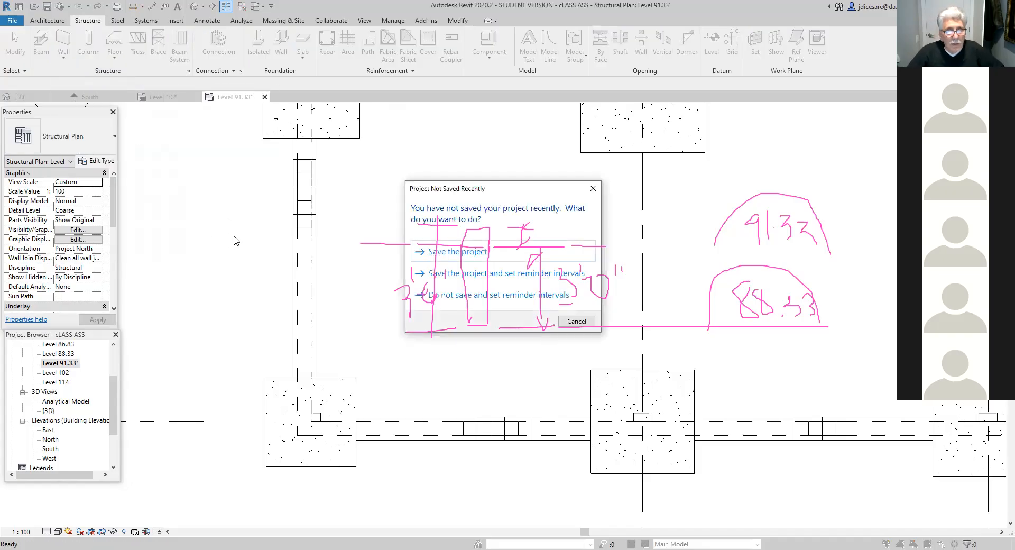
pyautogui.click(448, 251)
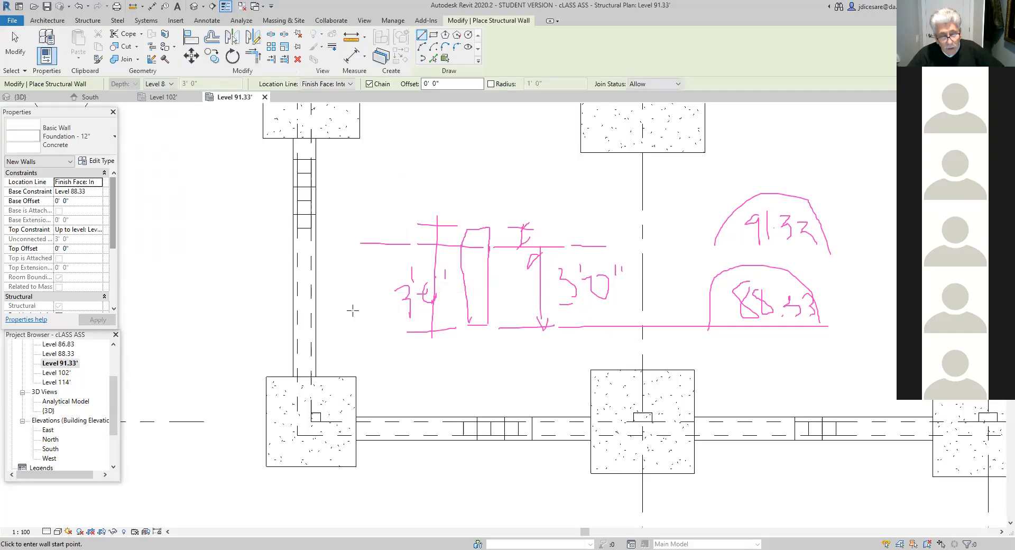
# - Duplicate the Foundation - 12" Concrete wall type under the name Foundation - 8" Concrete
pyautogui.click(115, 140)
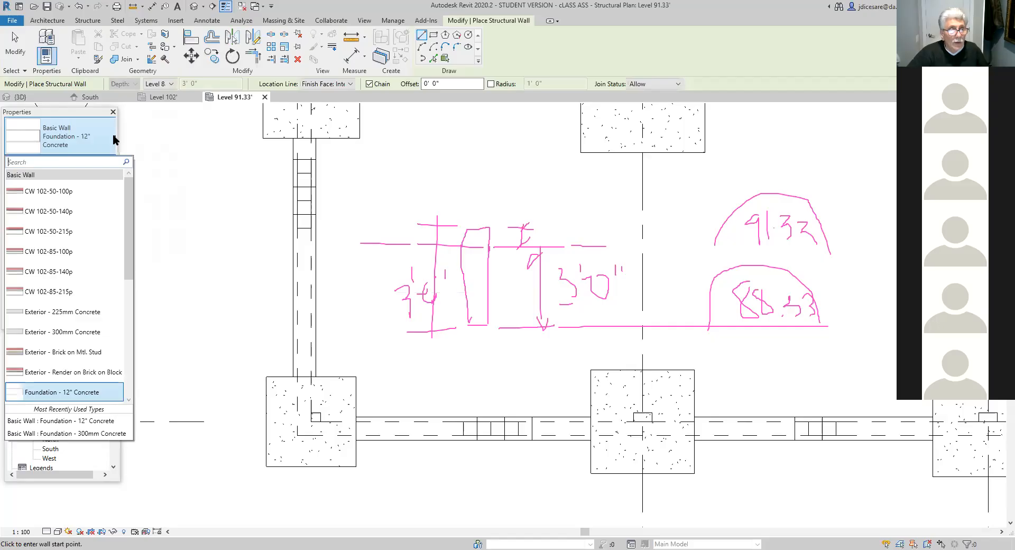
pyautogui.click(114, 139)
pyautogui.click(83, 143)
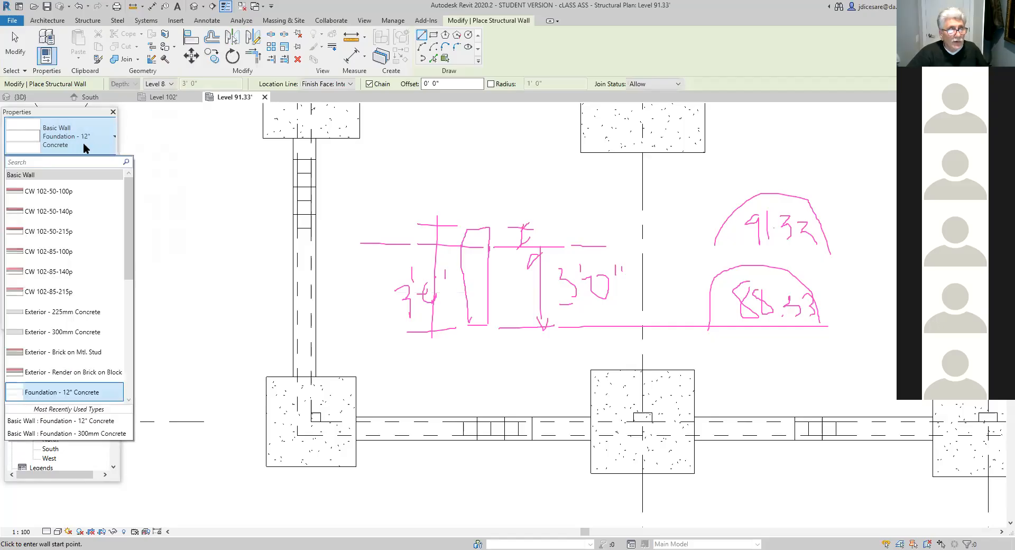
pyautogui.click(84, 142)
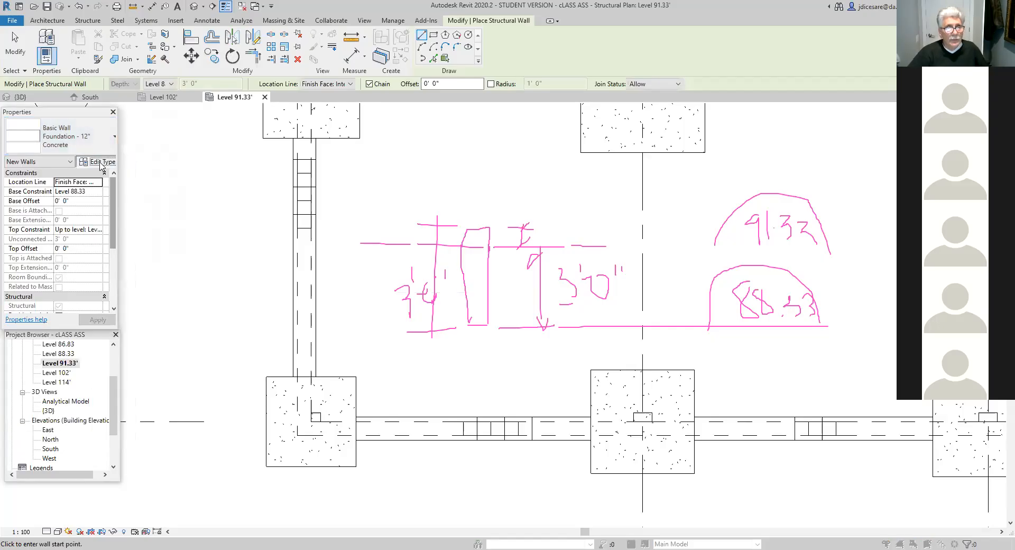
pyautogui.click(101, 161)
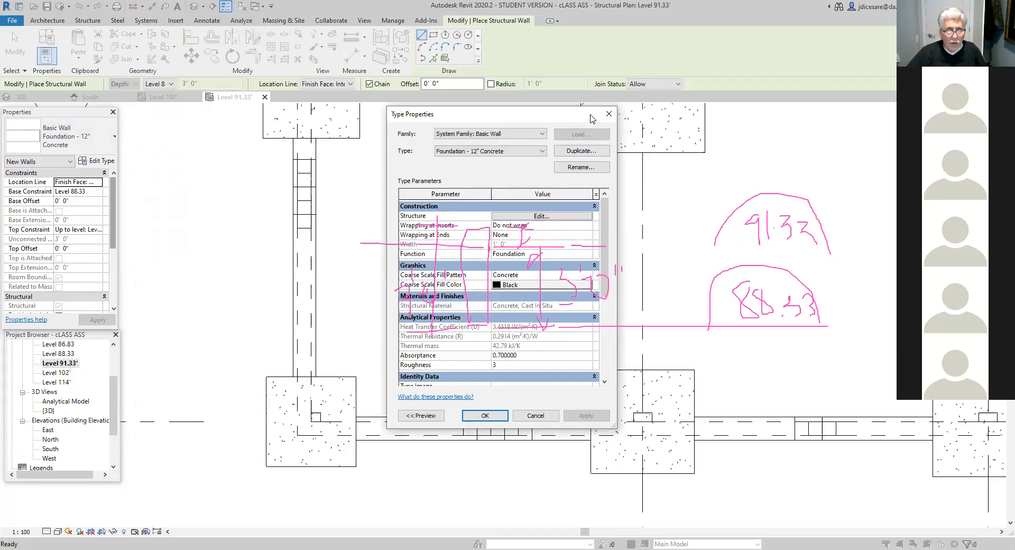
pyautogui.moveTo(592, 118); pyautogui.dragTo(345, 161)
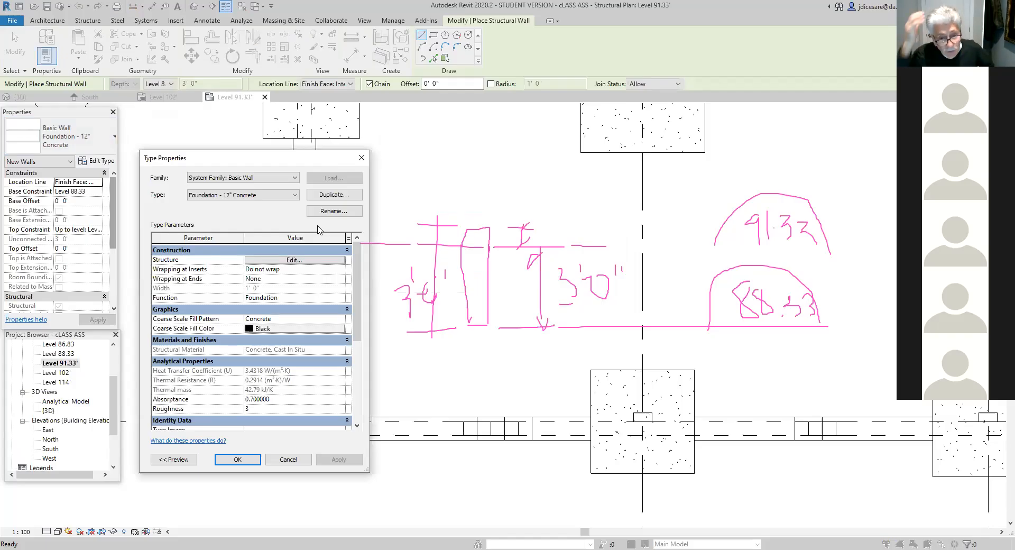
pyautogui.click(330, 196)
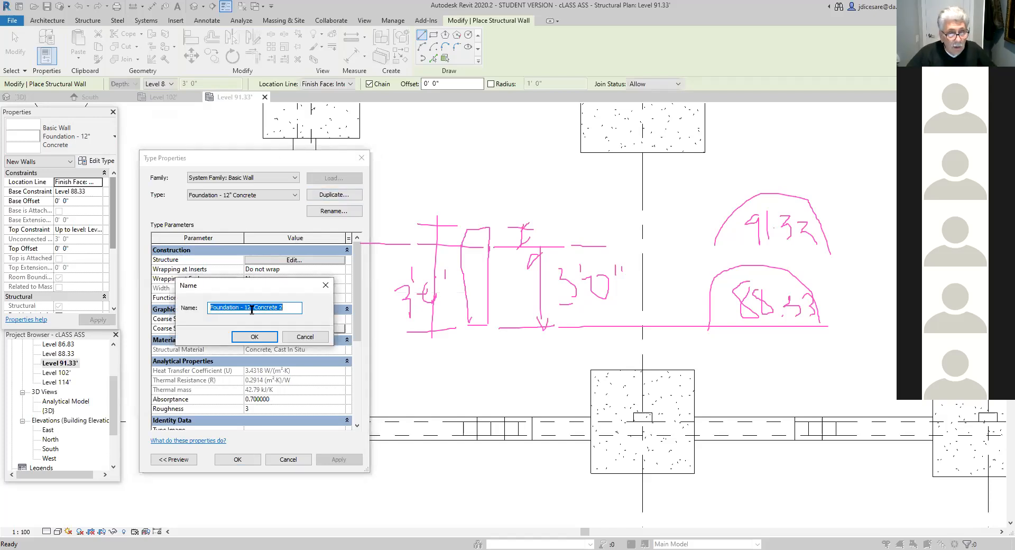
pyautogui.click(289, 308)
pyautogui.press('BackSpace')
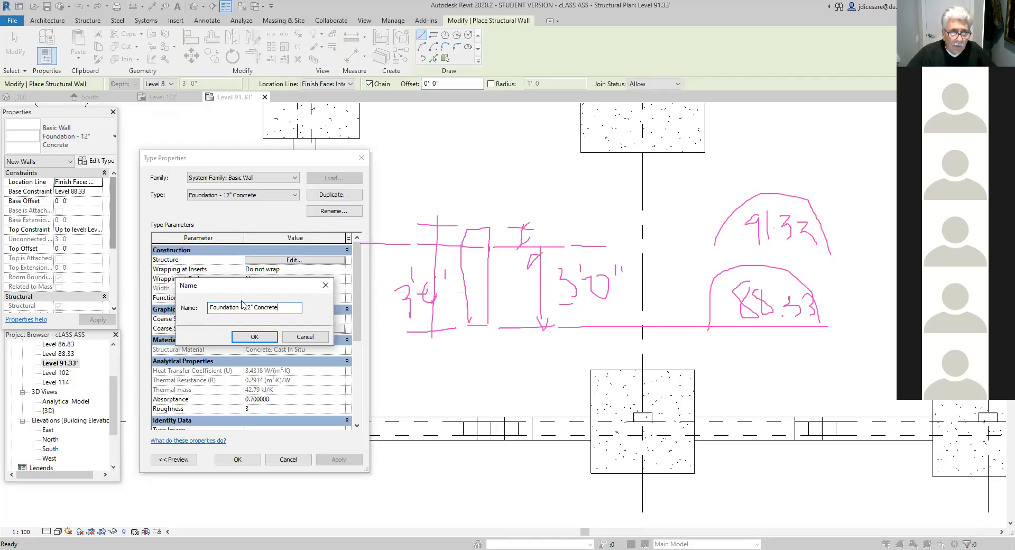
pyautogui.click(251, 307)
pyautogui.press('BackSpace')
pyautogui.press('BackSpace')
pyautogui.press('BackSpace')
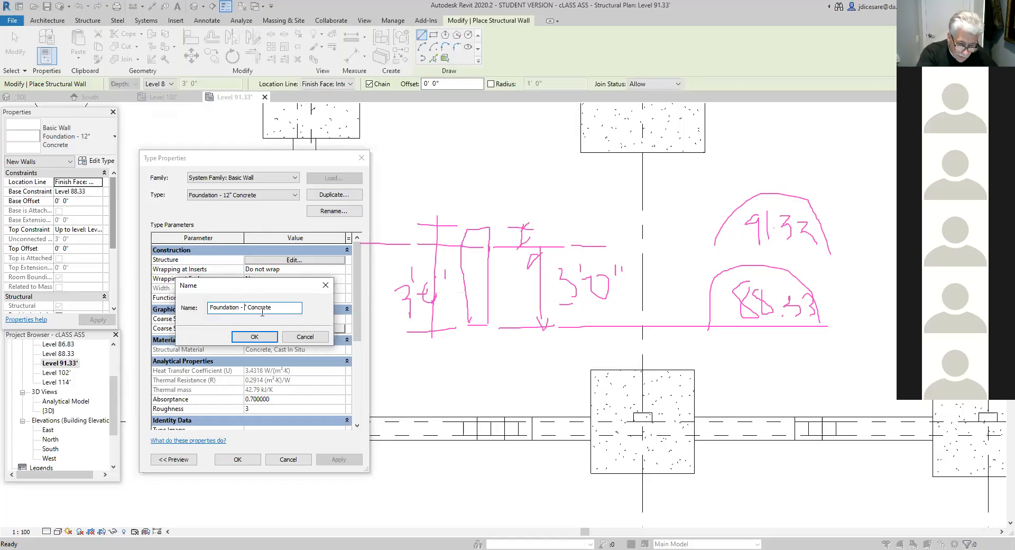
pyautogui.write('8')
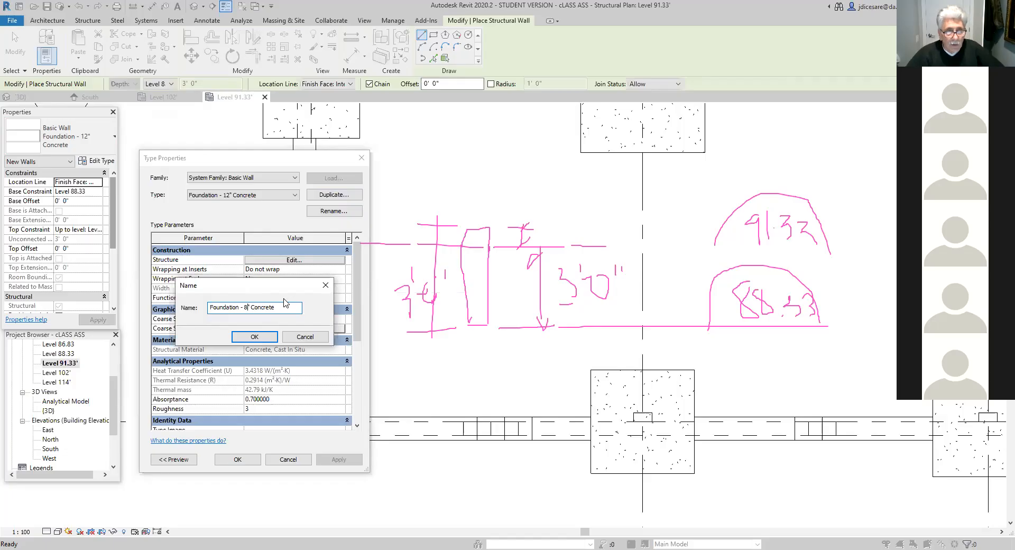
pyautogui.click(255, 337)
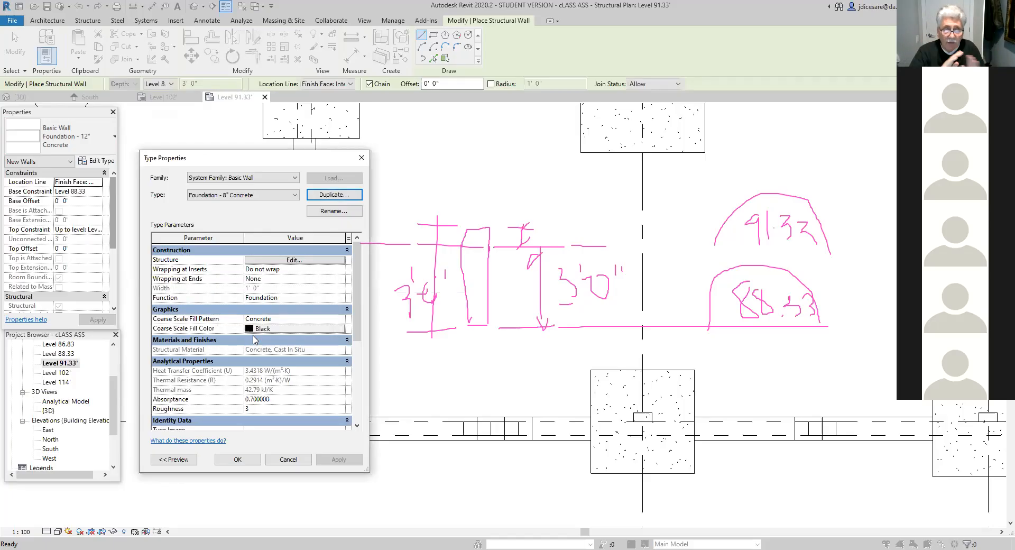
# - Set the concrete structure layer's thickness to 8" in the Foundation - 8" Concrete wall type's assembly
pyautogui.click(292, 260)
pyautogui.click(265, 283)
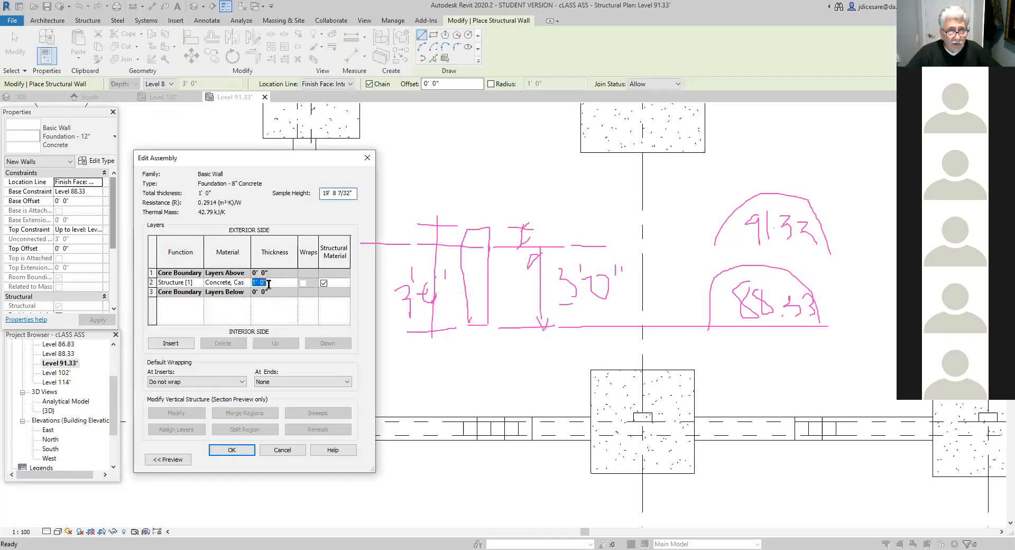
pyautogui.write('1')
pyautogui.click(319, 306)
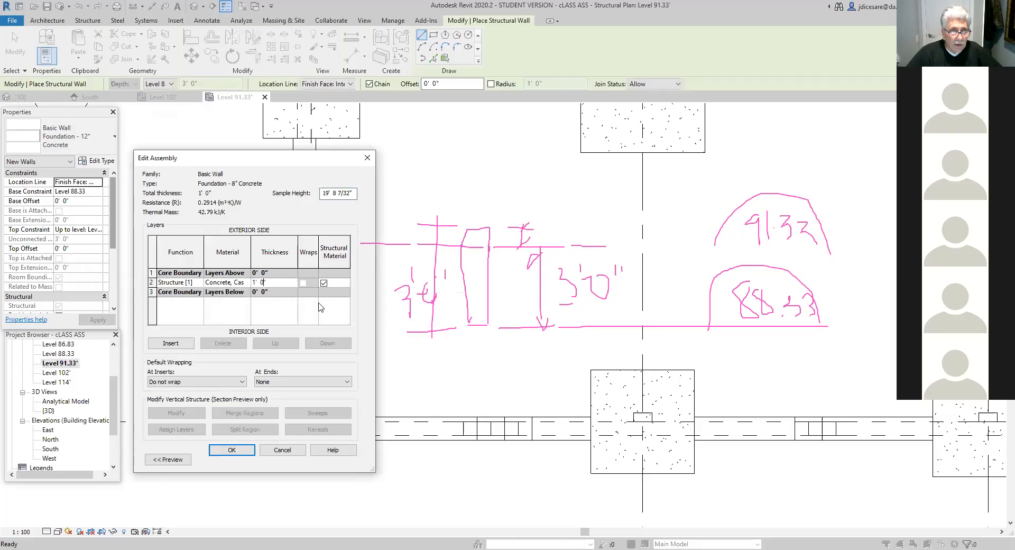
pyautogui.press('BackSpace')
pyautogui.press('BackSpace')
pyautogui.press('BackSpace')
pyautogui.press('BackSpace')
pyautogui.press('BackSpace')
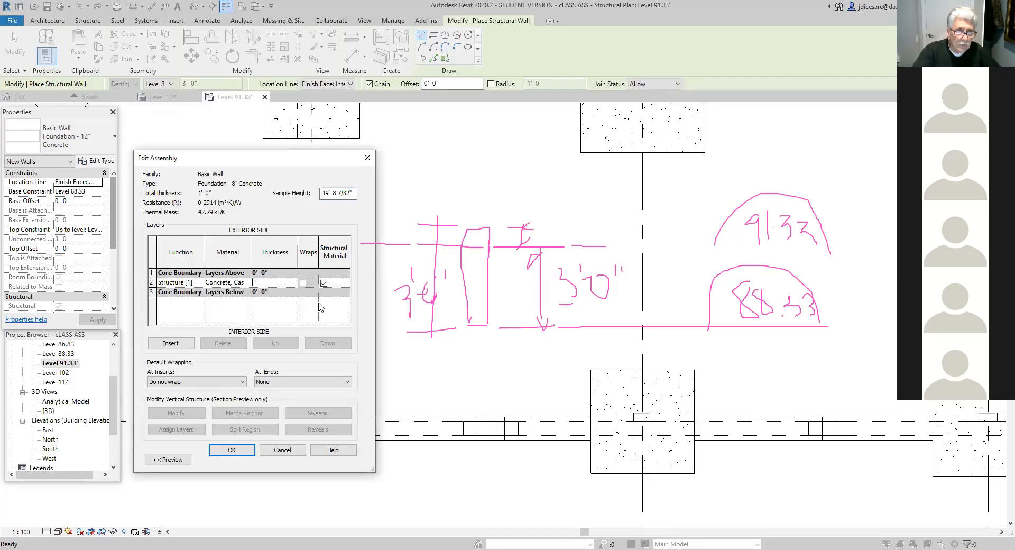
pyautogui.write('8')
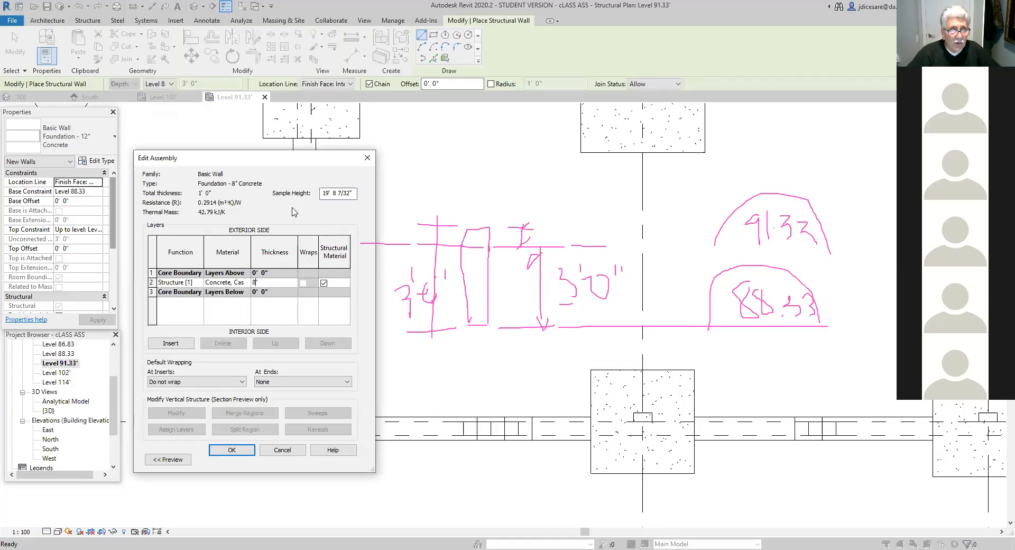
pyautogui.click(276, 316)
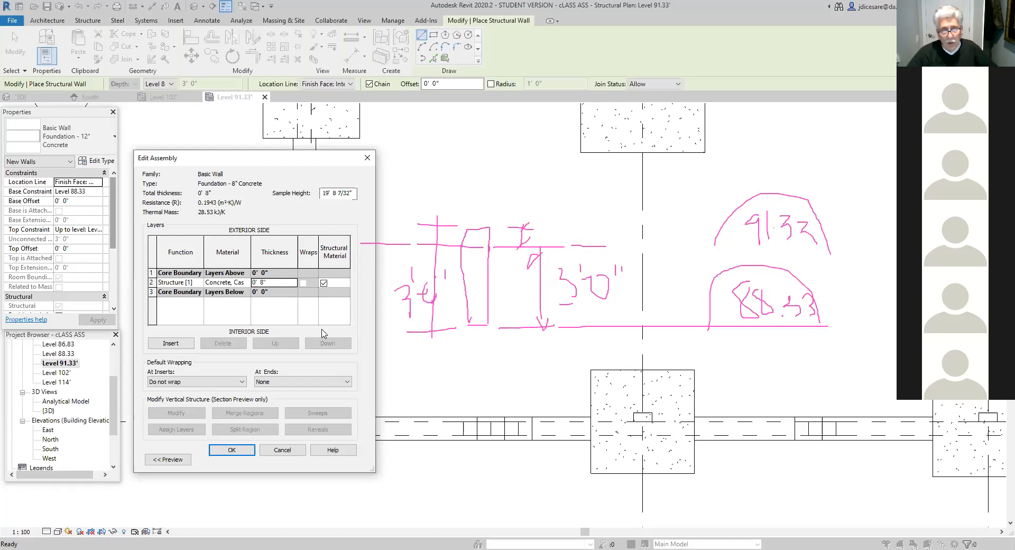
pyautogui.click(238, 450)
pyautogui.click(283, 460)
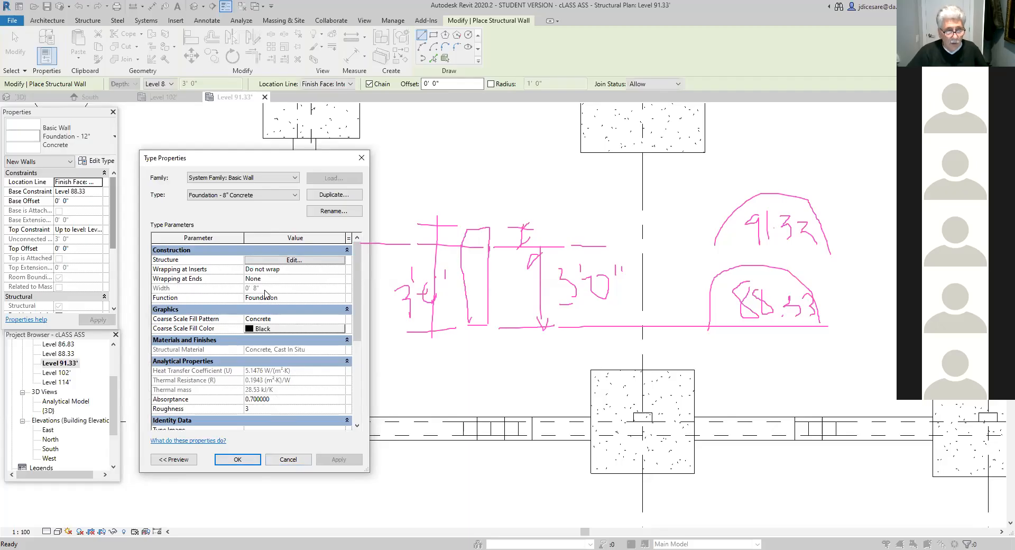
# - Accept the Foundation - 8" Concrete type for the new wall, keeping its base at Level 88.33 and its top up to Level 91.33'
pyautogui.click(237, 460)
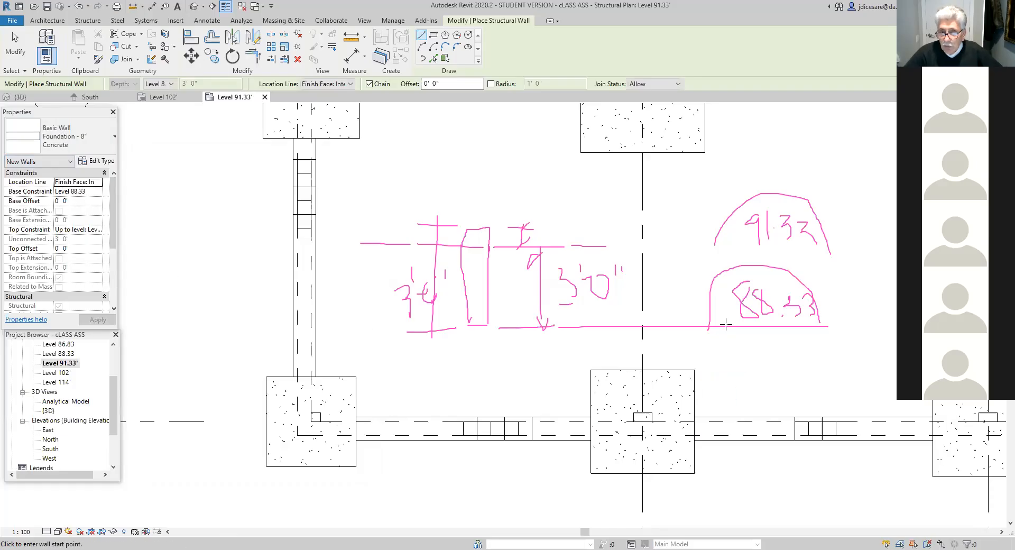
pyautogui.click(100, 193)
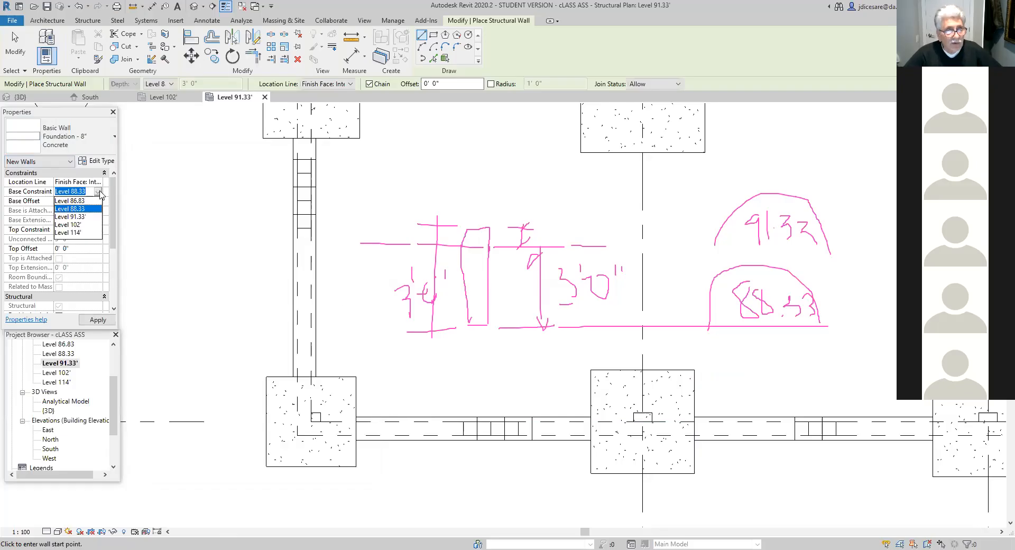
pyautogui.click(100, 191)
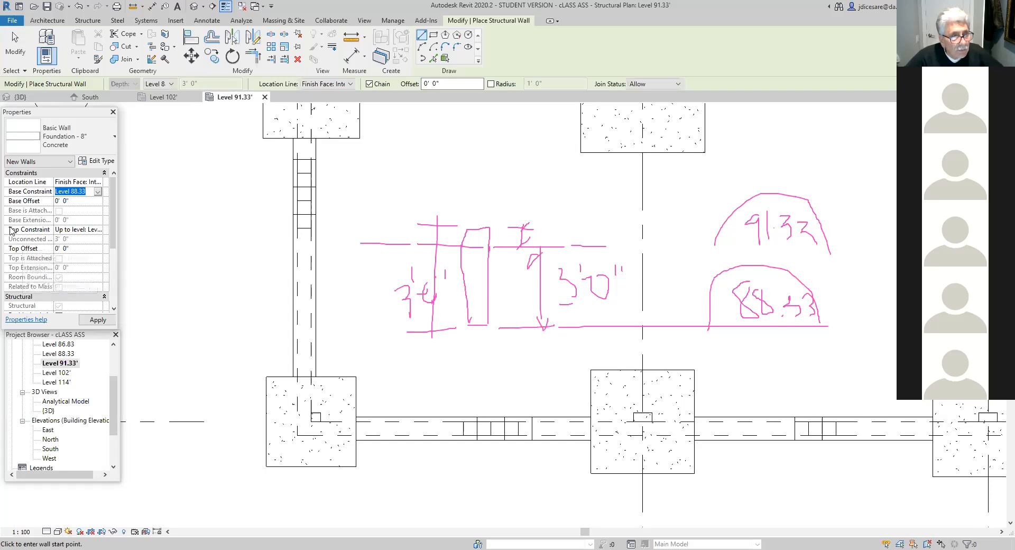
pyautogui.click(88, 229)
pyautogui.click(98, 229)
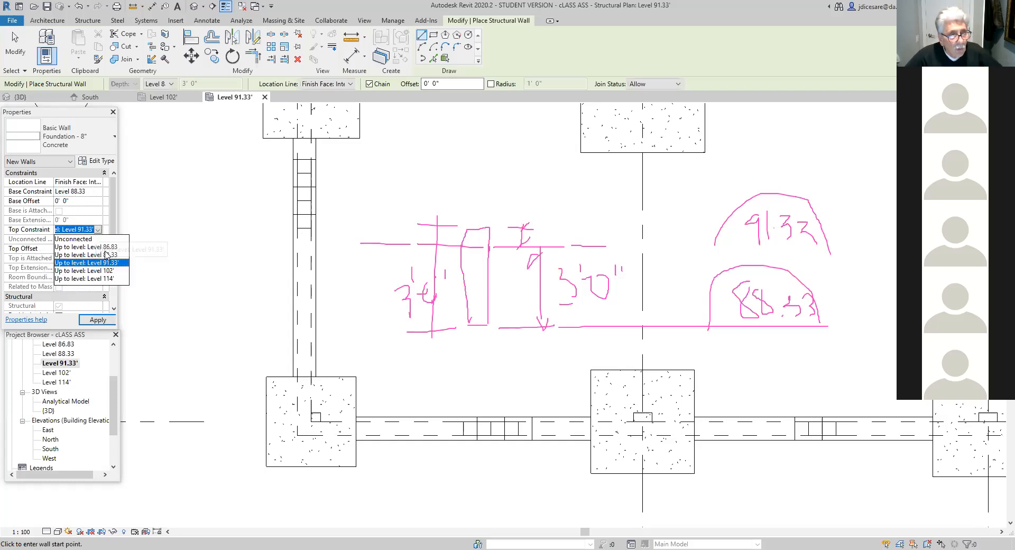
pyautogui.click(109, 263)
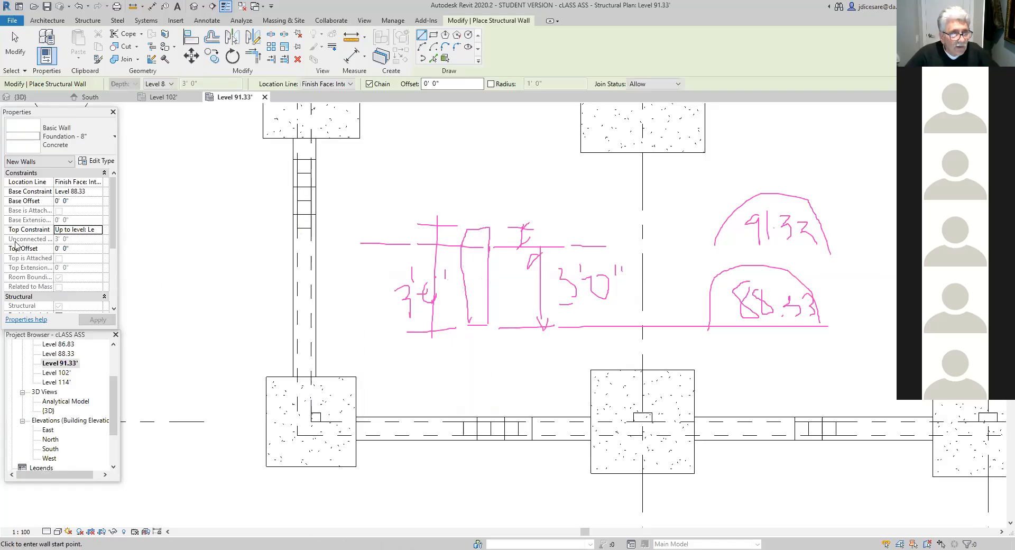
# - Set the new wall's top offset to 6" above Level 91.33' and apply it
pyautogui.click(73, 248)
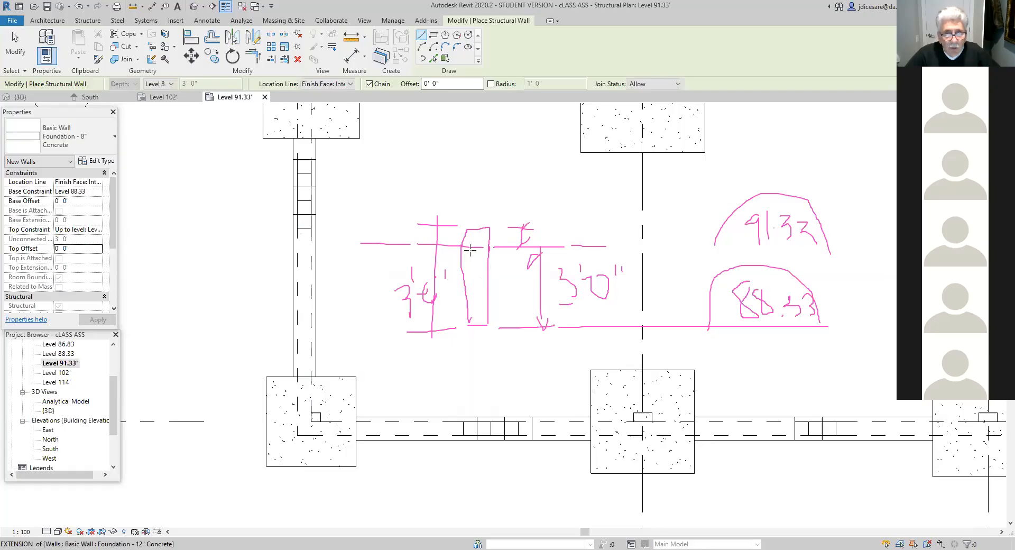
pyautogui.click(37, 250)
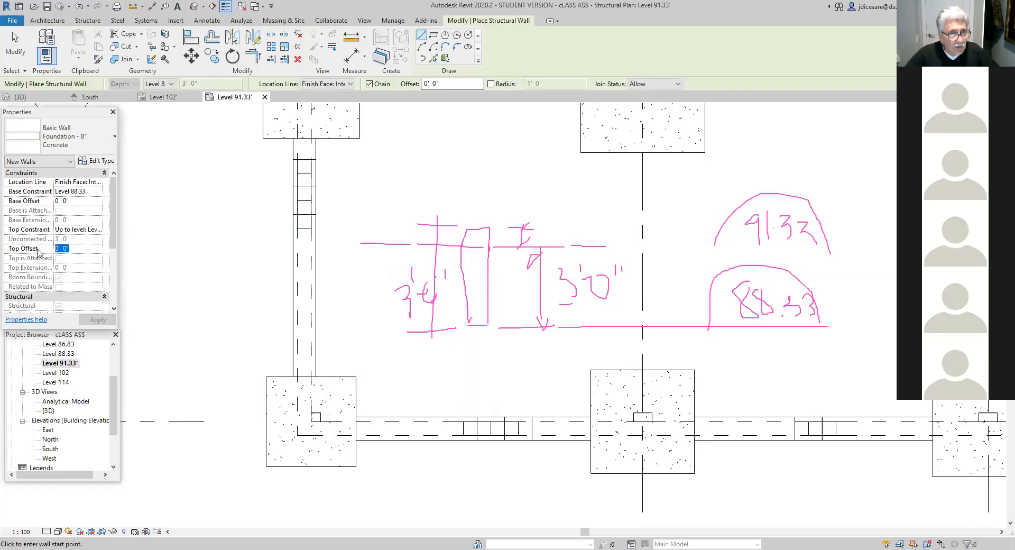
pyautogui.write('6')
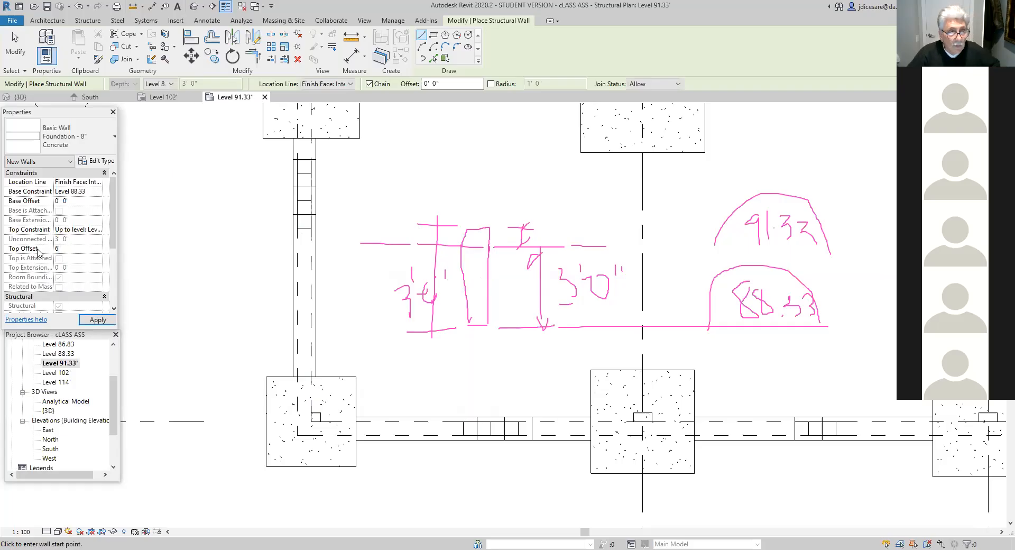
pyautogui.click(97, 321)
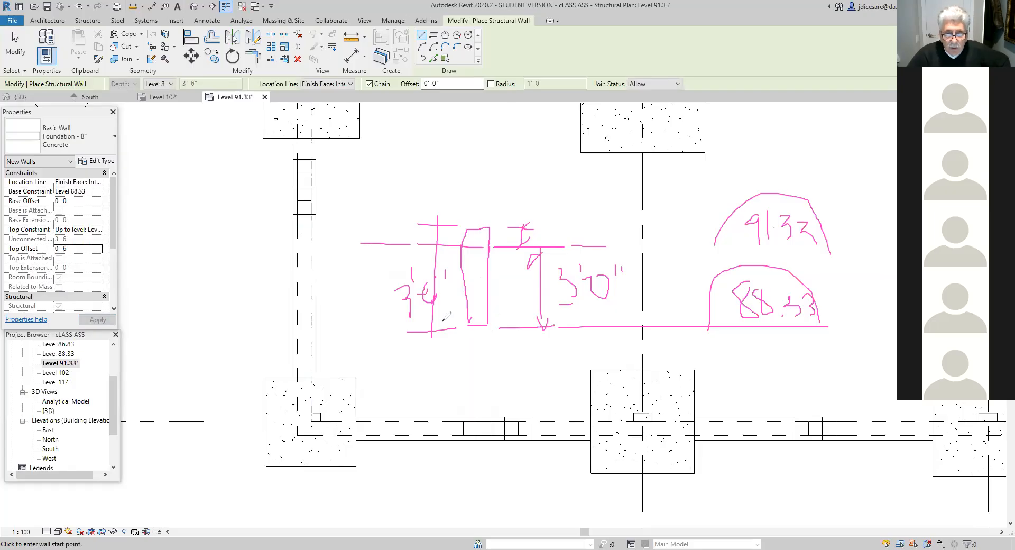
pyautogui.moveTo(358, 327); pyautogui.dragTo(524, 325)
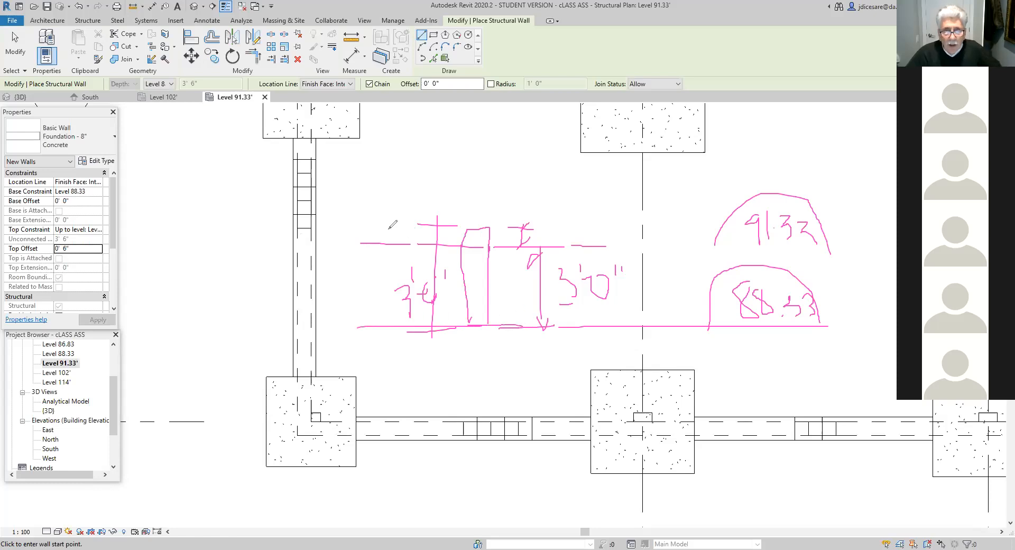
pyautogui.moveTo(361, 244); pyautogui.dragTo(536, 245)
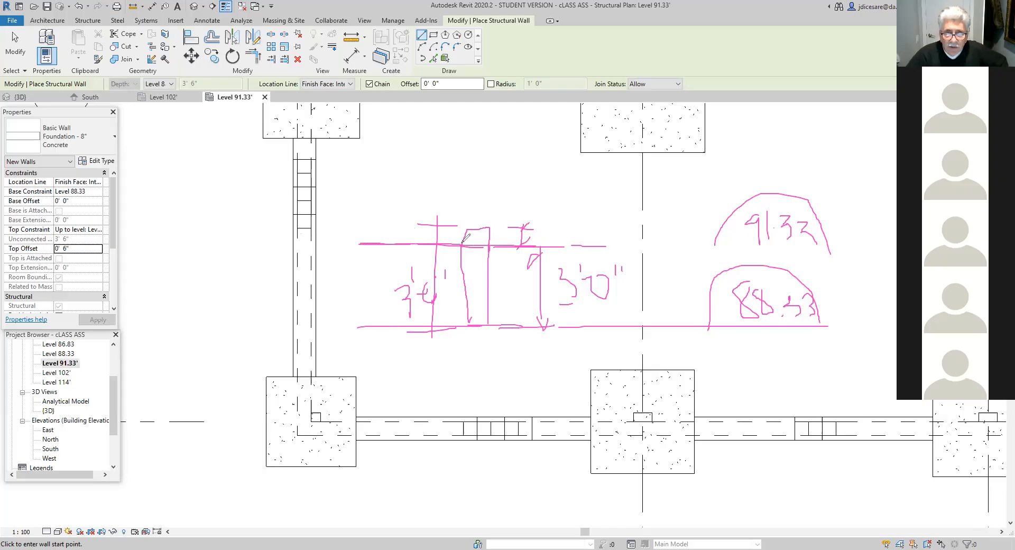
pyautogui.moveTo(466, 229)
pyautogui.mouseDown()
pyautogui.moveTo(487, 228)
pyautogui.moveTo(488, 244)
pyautogui.mouseUp()
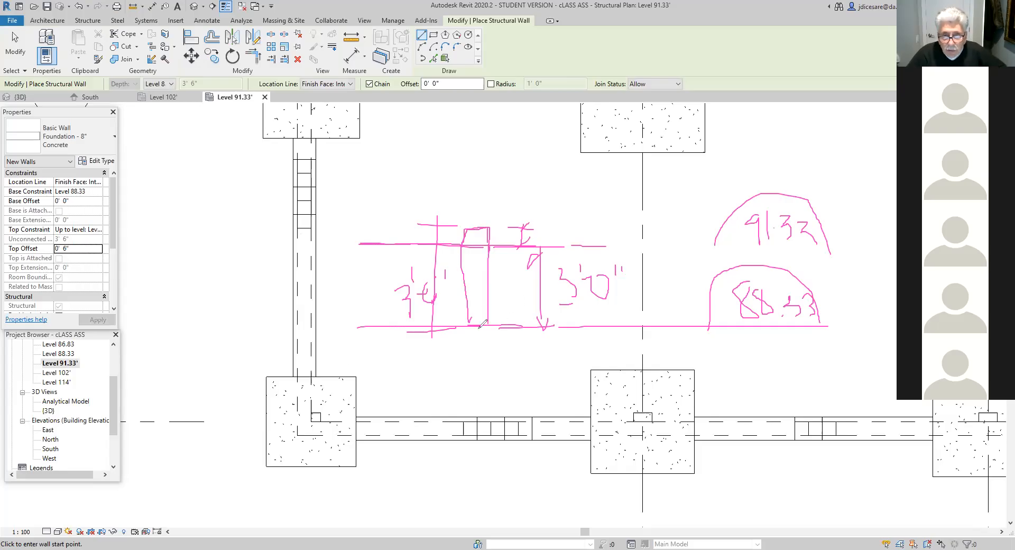
pyautogui.moveTo(466, 328)
pyautogui.mouseDown()
pyautogui.moveTo(465, 345)
pyautogui.moveTo(490, 345)
pyautogui.mouseUp()
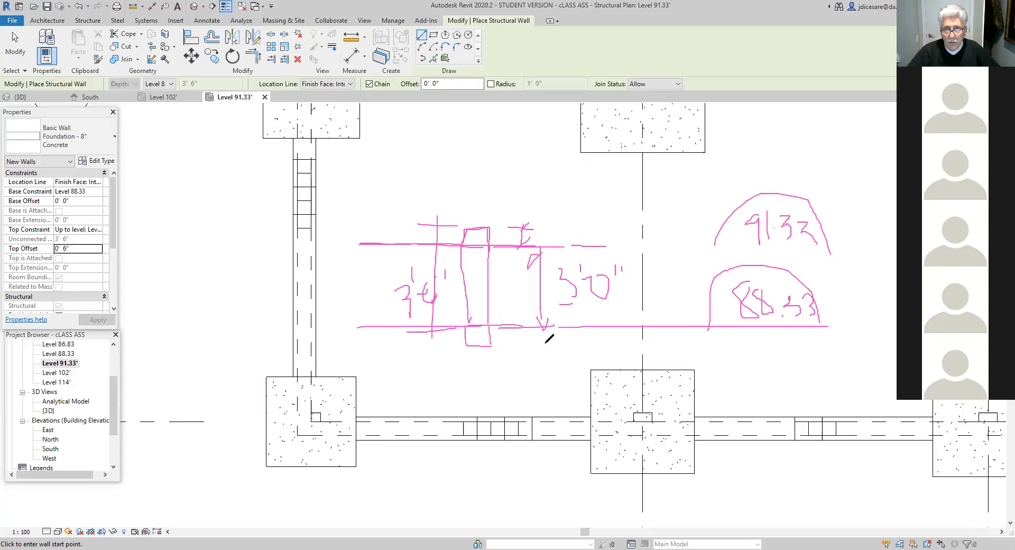
pyautogui.moveTo(496, 326)
pyautogui.mouseDown()
pyautogui.moveTo(450, 345)
pyautogui.moveTo(516, 340)
pyautogui.mouseUp()
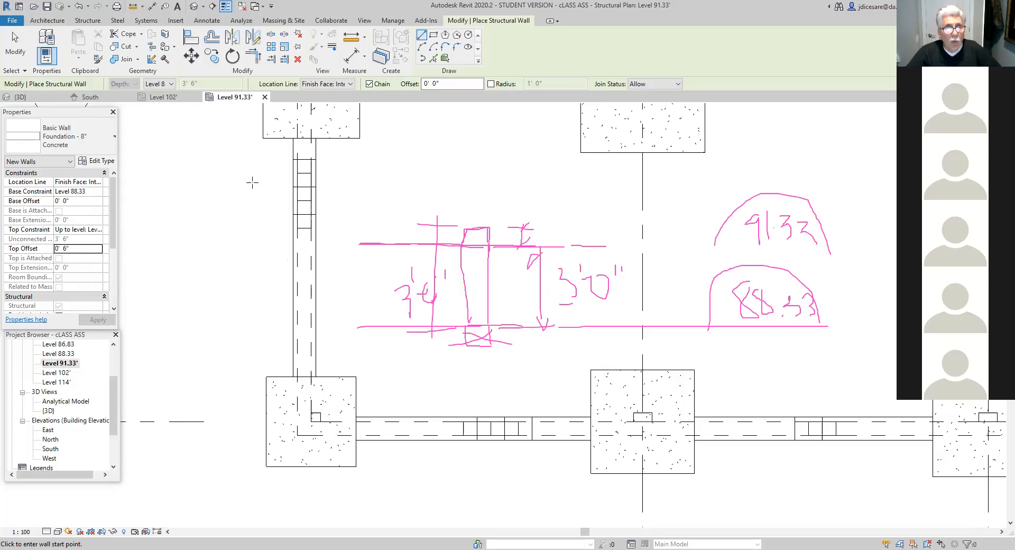
# - Set the location line of the new structural wall to Finish Face: Exterior
pyautogui.click(351, 85)
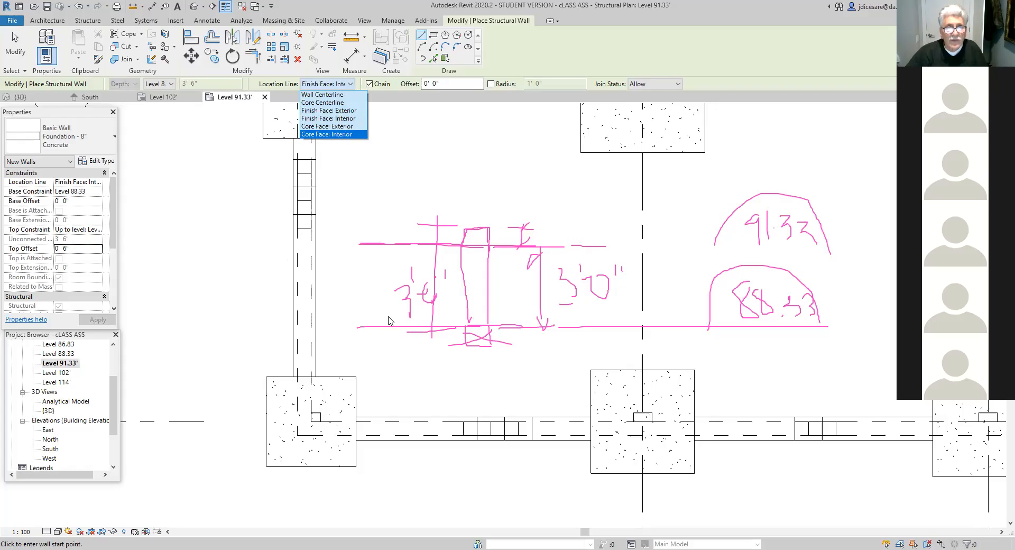
pyautogui.click(336, 111)
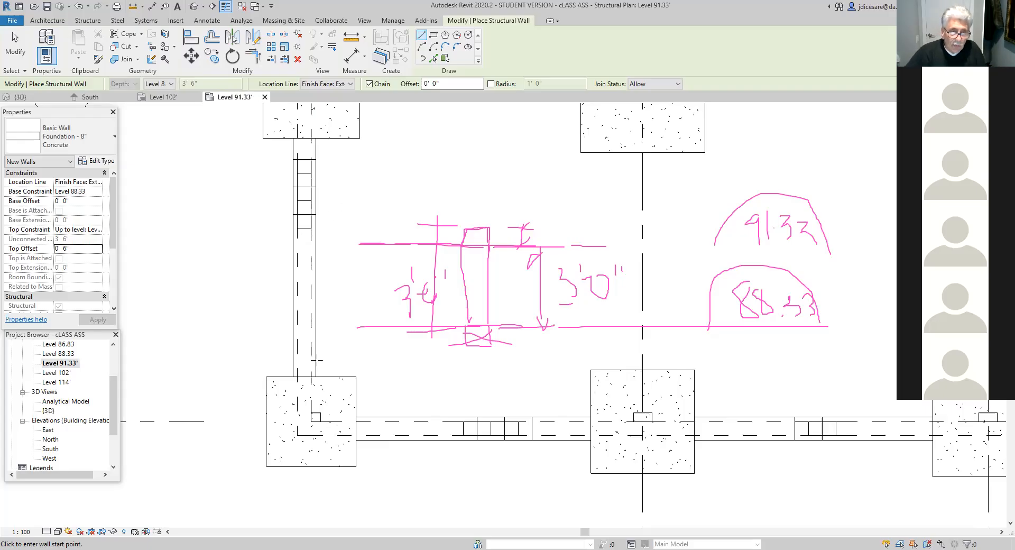
# - Draw a trial 10' wall horizontally from grid 1 above the D-1 footing, and delete it
pyautogui.click(311, 421)
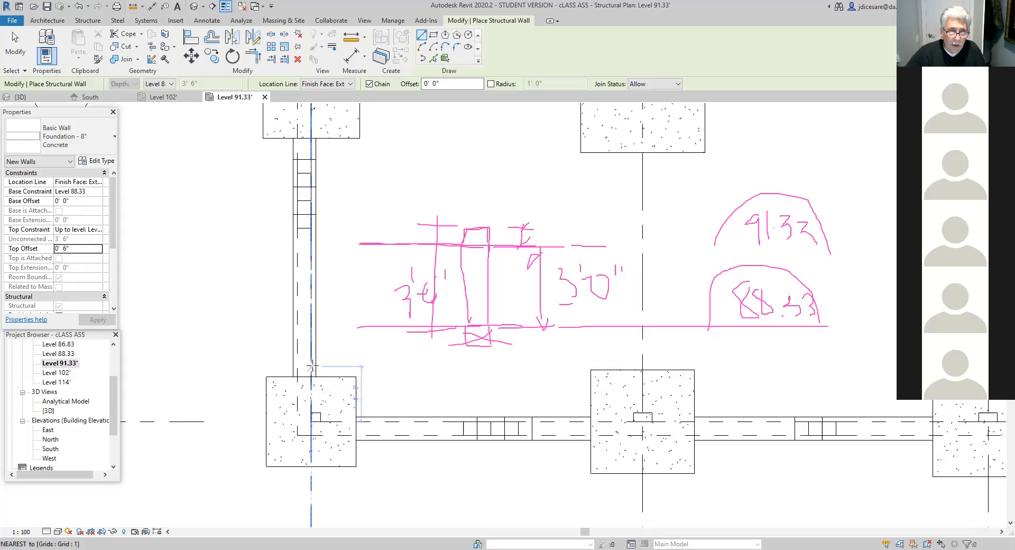
pyautogui.press('Escape')
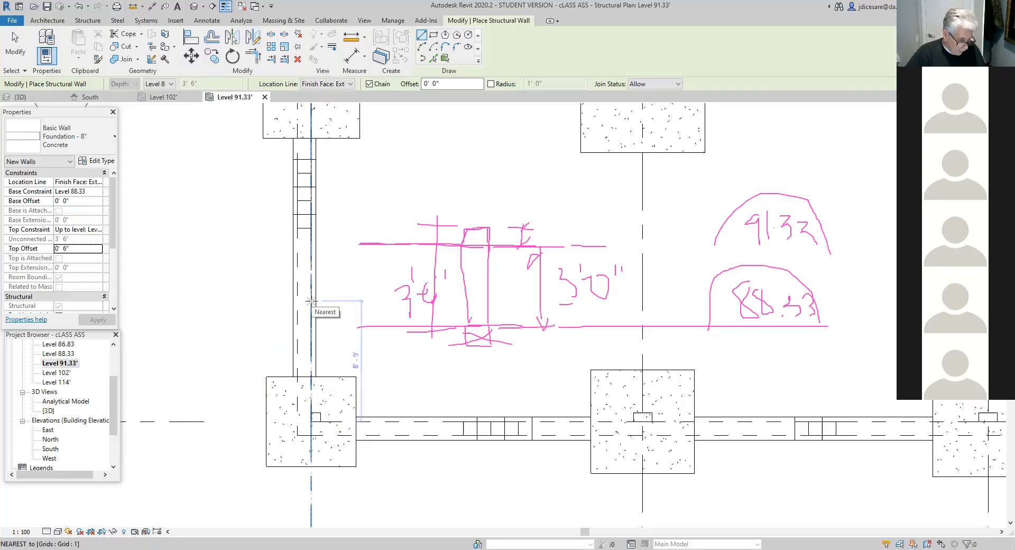
pyautogui.write('12')
pyautogui.press('Return')
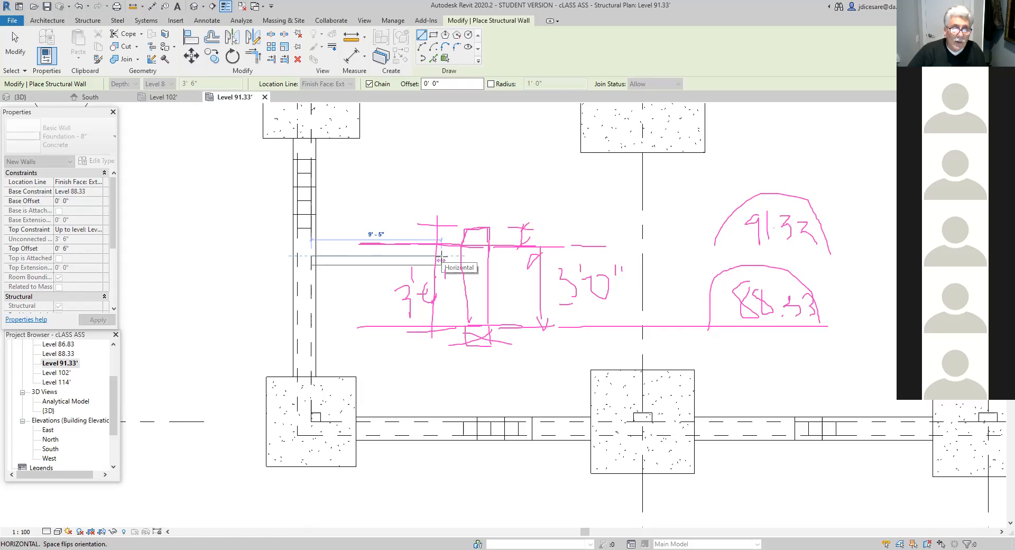
pyautogui.write('10')
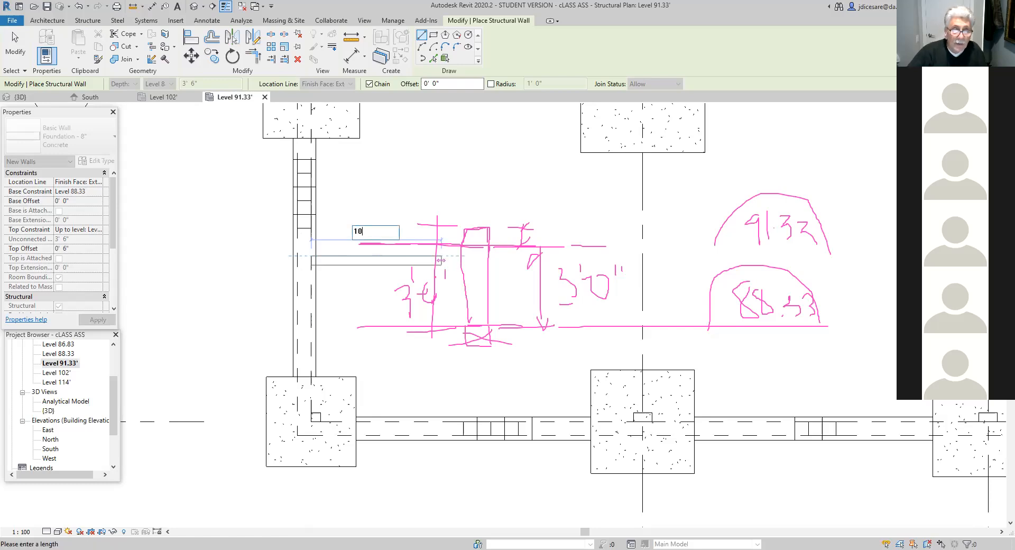
pyautogui.press('Return')
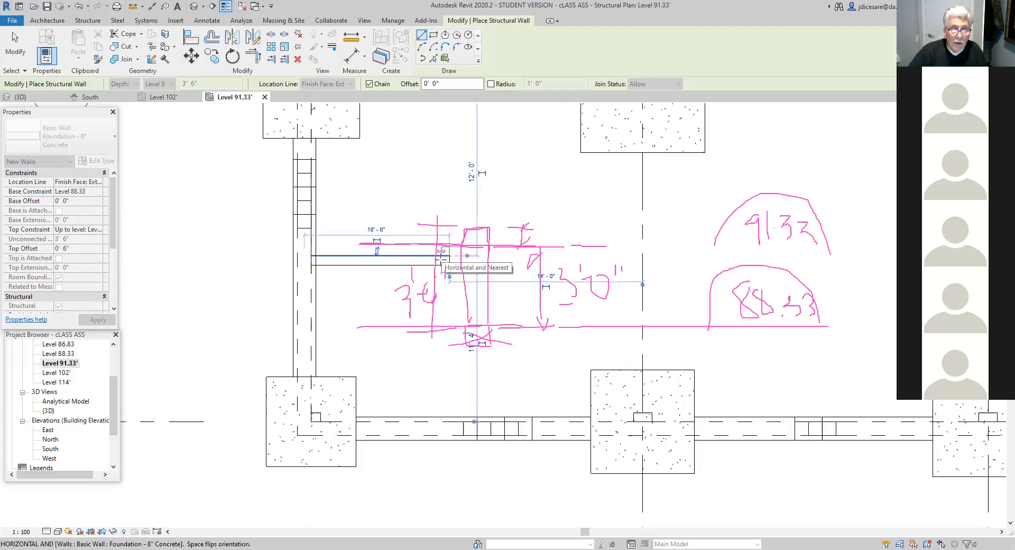
pyautogui.press('Escape')
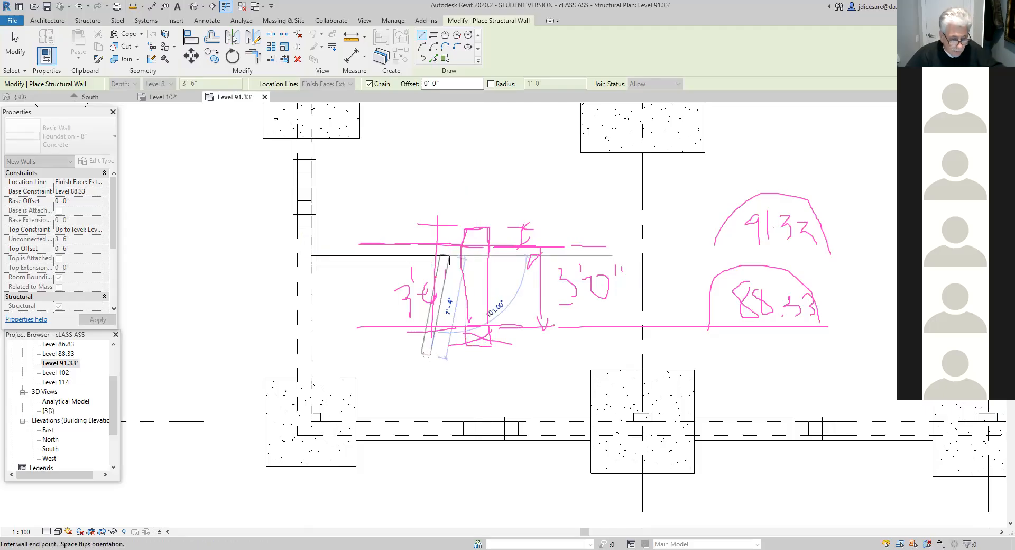
pyautogui.press('Escape')
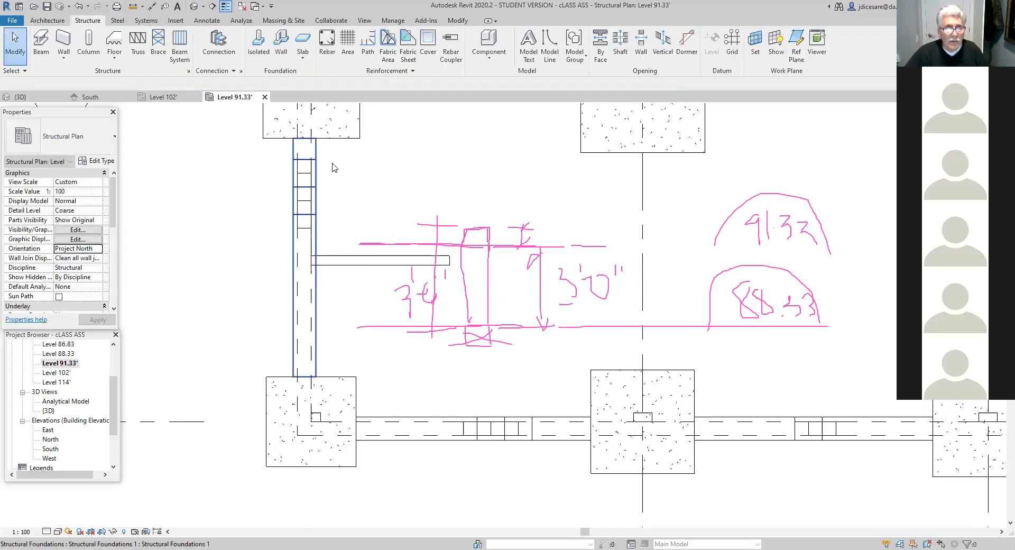
pyautogui.click(373, 265)
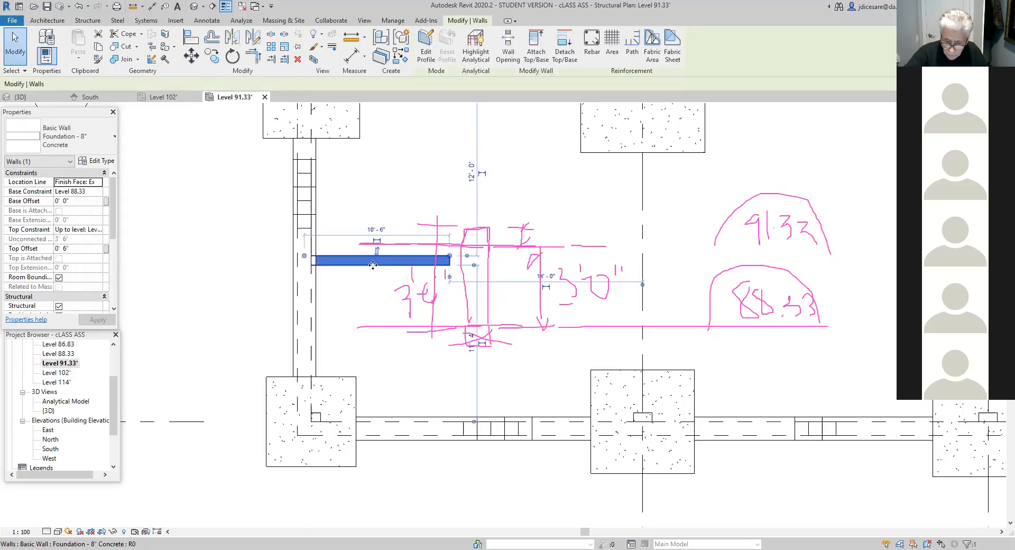
pyautogui.press('Delete')
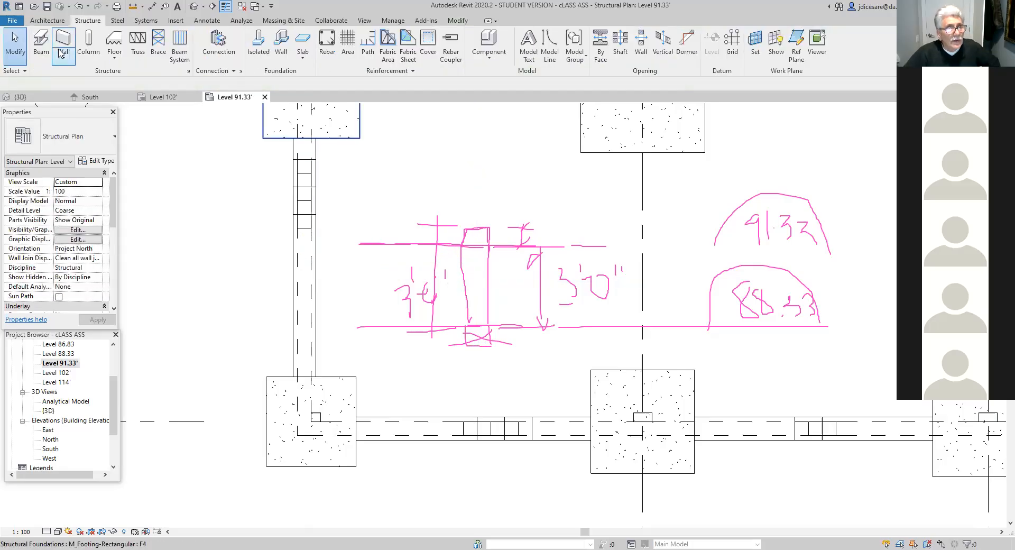
# - Draw an L-shaped structural wall starting on grid 1, 12' above the D-1 corner, running 10' horizontally and straight down to grid D
pyautogui.click(64, 58)
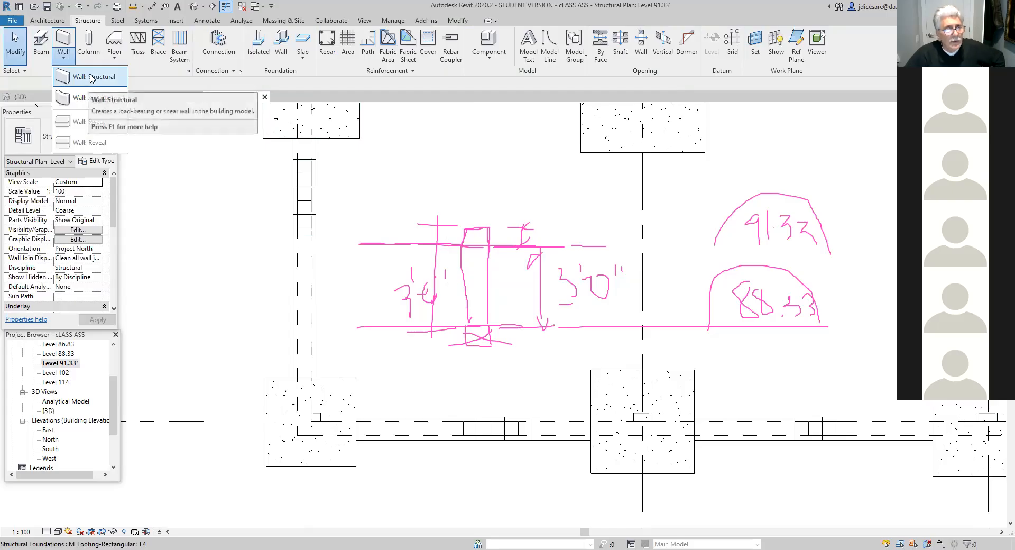
pyautogui.click(92, 77)
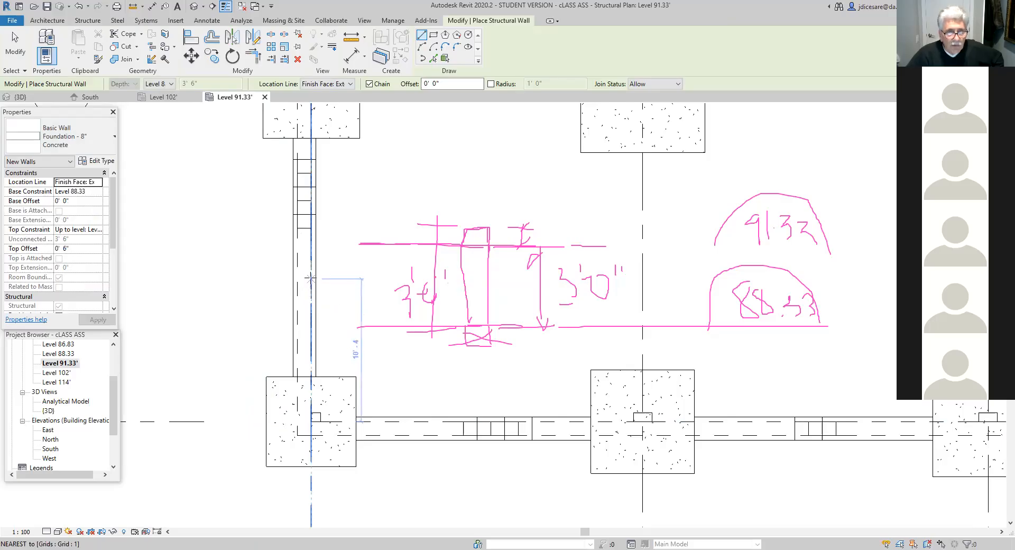
pyautogui.write('12')
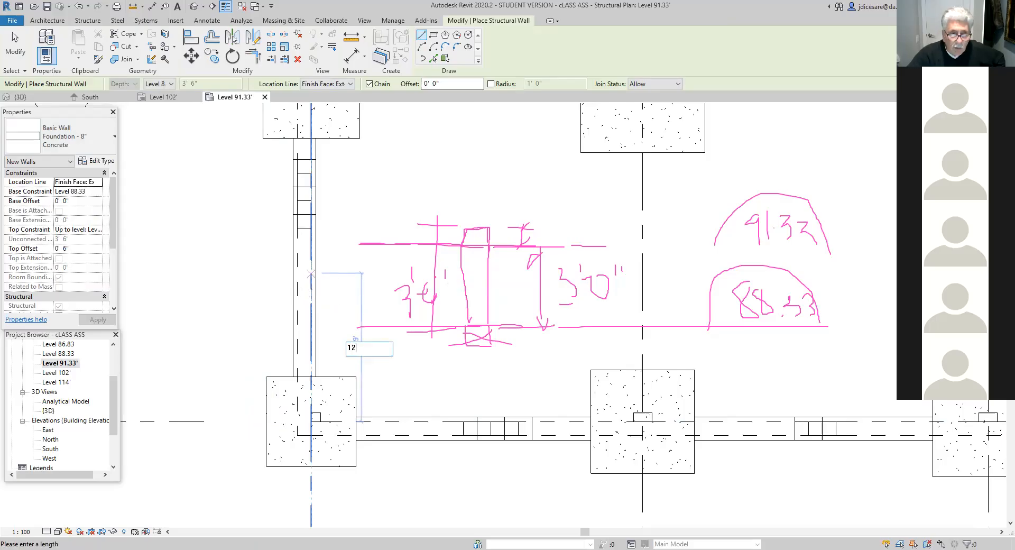
pyautogui.press('Return')
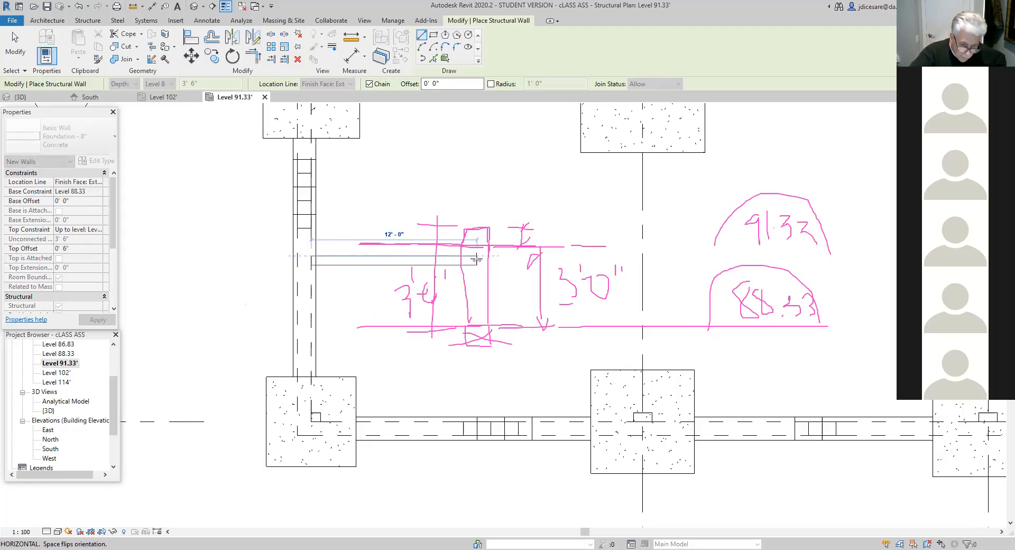
pyautogui.write('10')
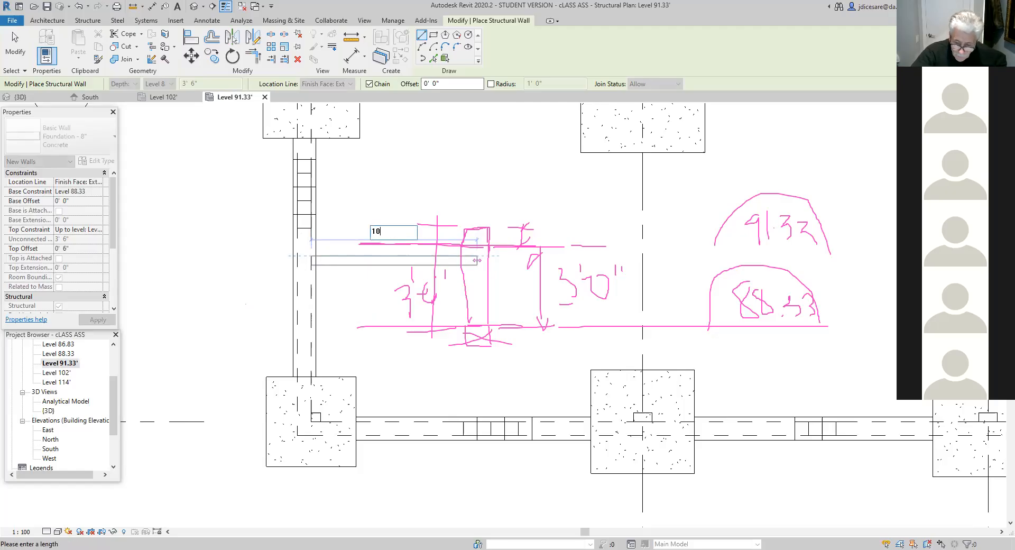
pyautogui.press('Return')
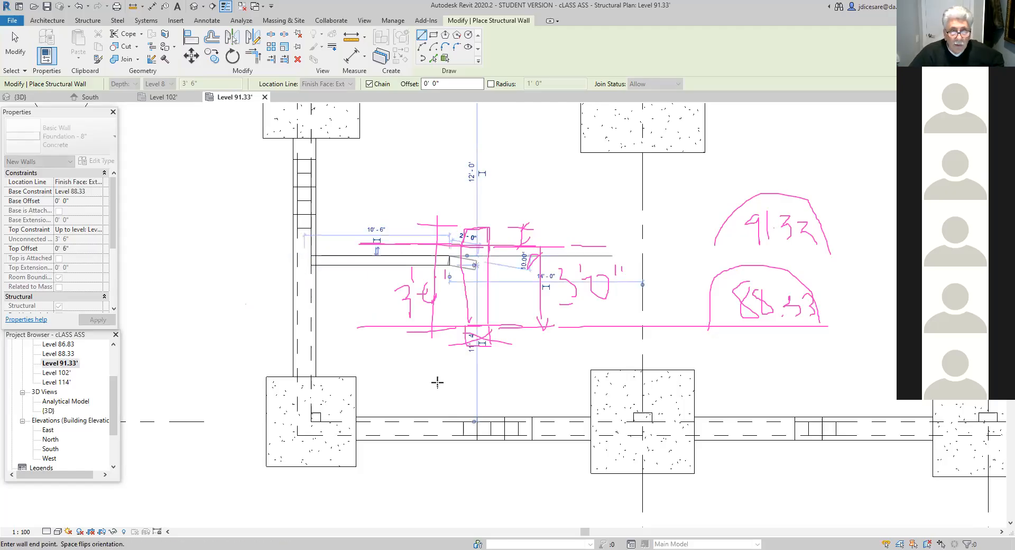
pyautogui.click(449, 421)
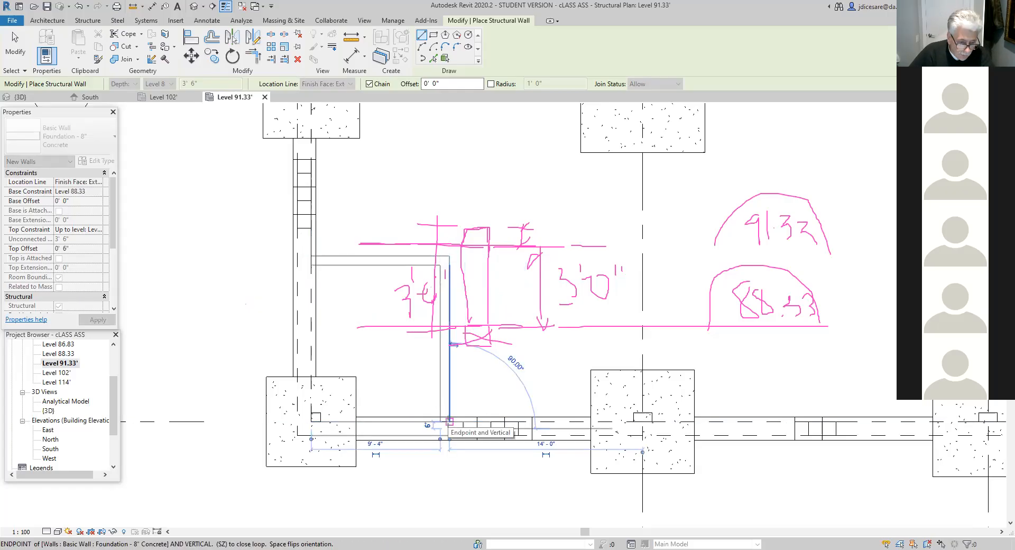
pyautogui.press('Escape')
pyautogui.press('Escape')
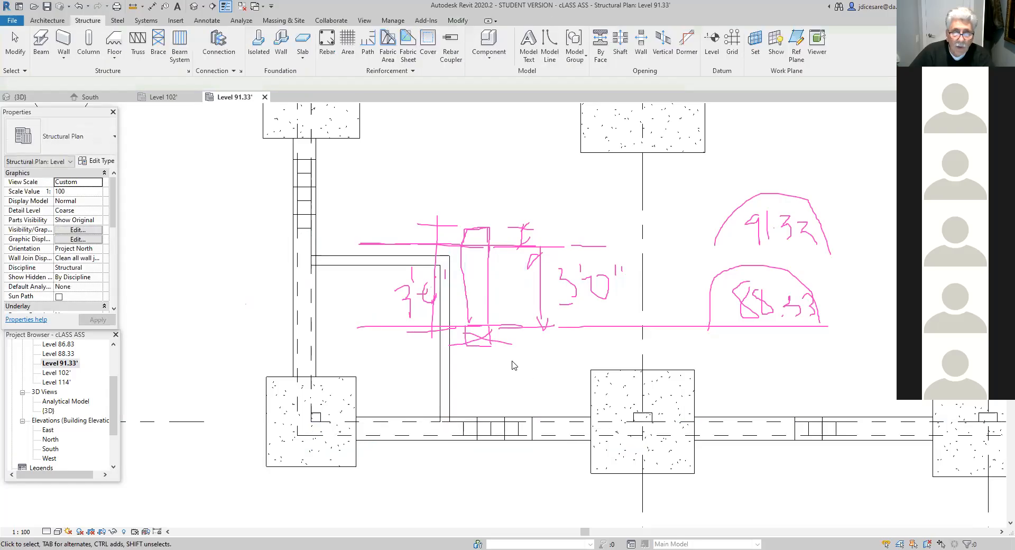
# - Measure the L-shaped wall's distance from the D-1 corner along grid 1 and the length of its horizontal leg
pyautogui.click(563, 159)
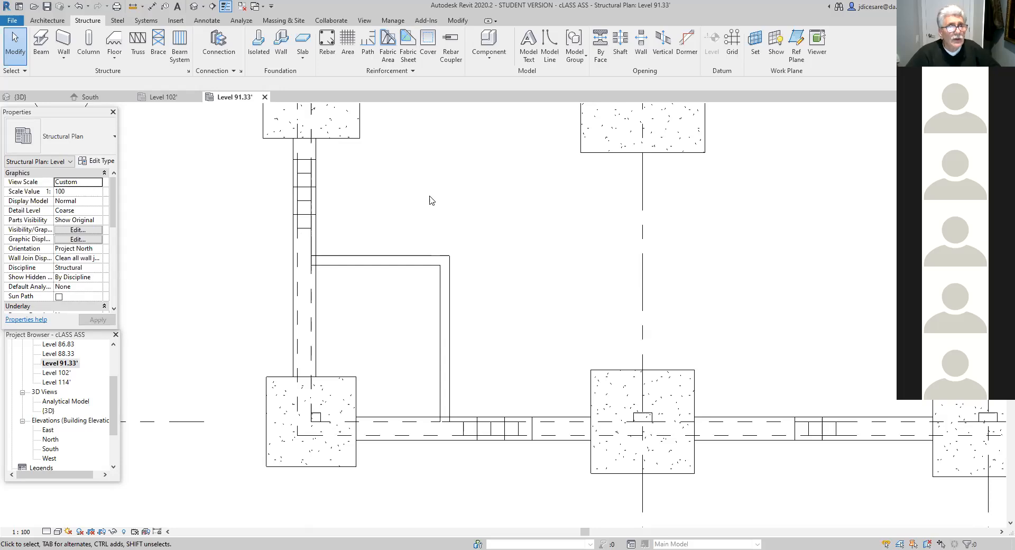
pyautogui.click(133, 6)
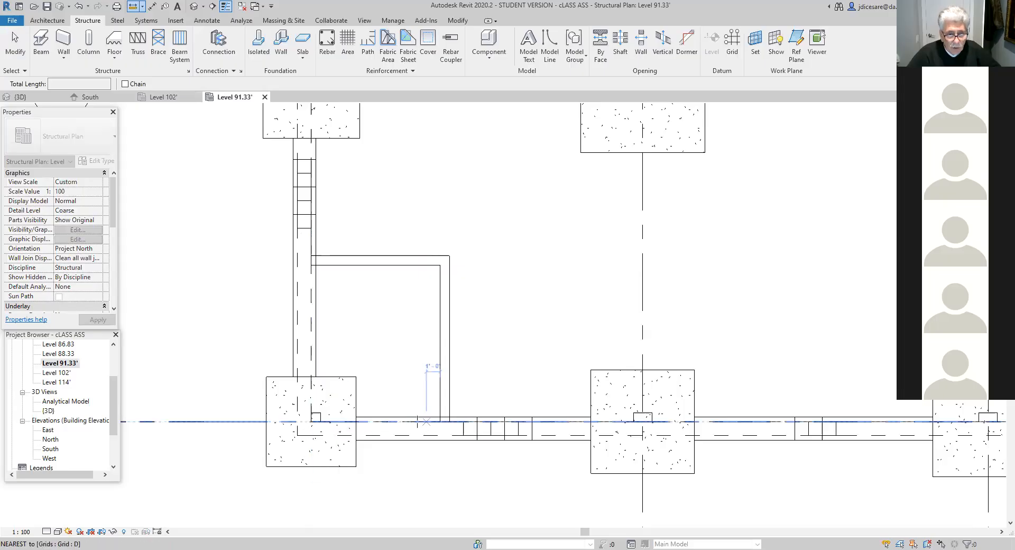
pyautogui.click(310, 421)
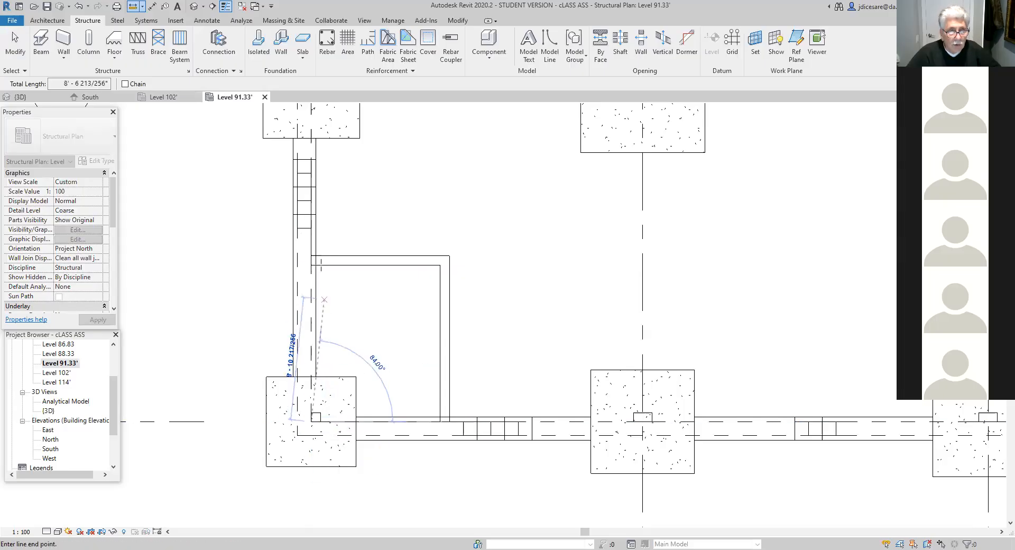
pyautogui.click(311, 255)
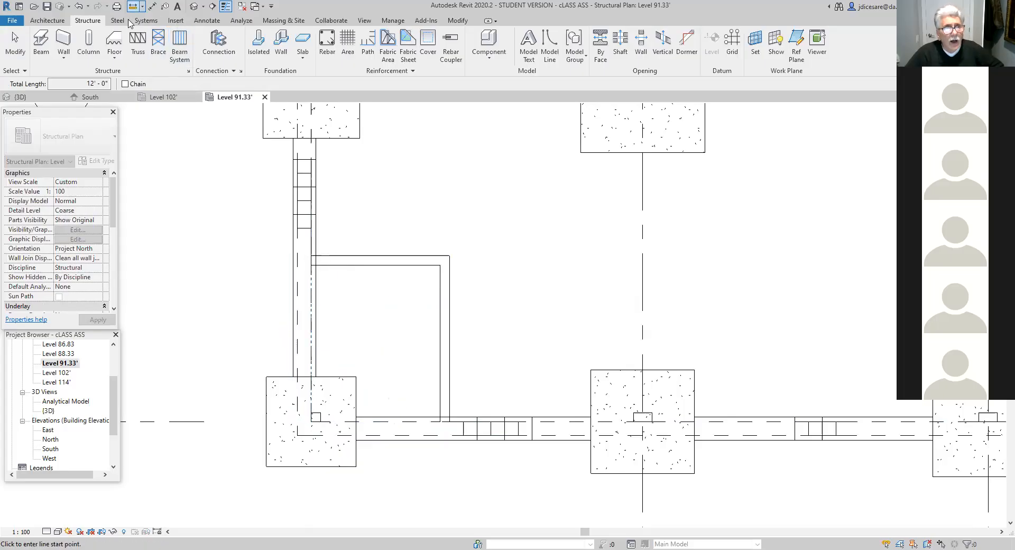
pyautogui.click(311, 256)
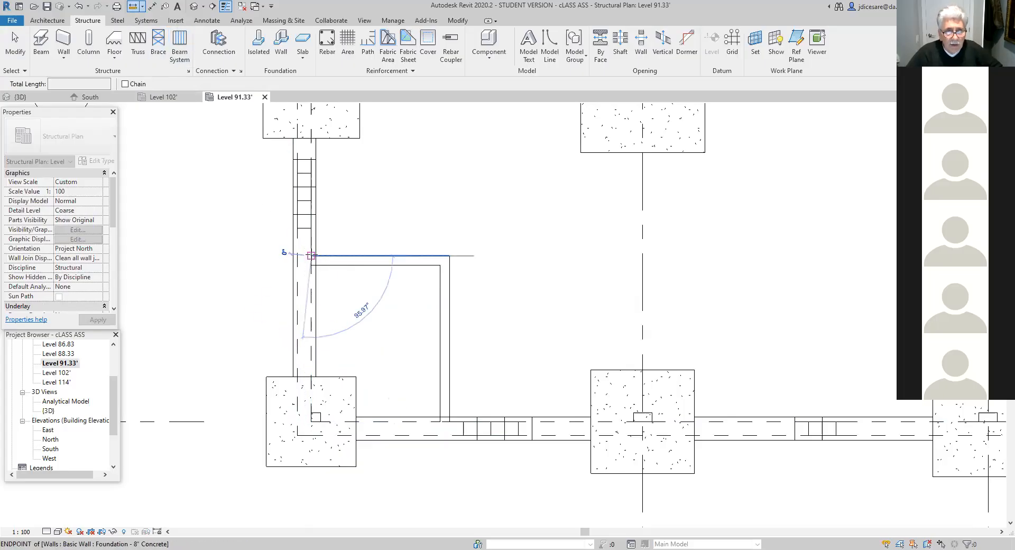
pyautogui.click(449, 255)
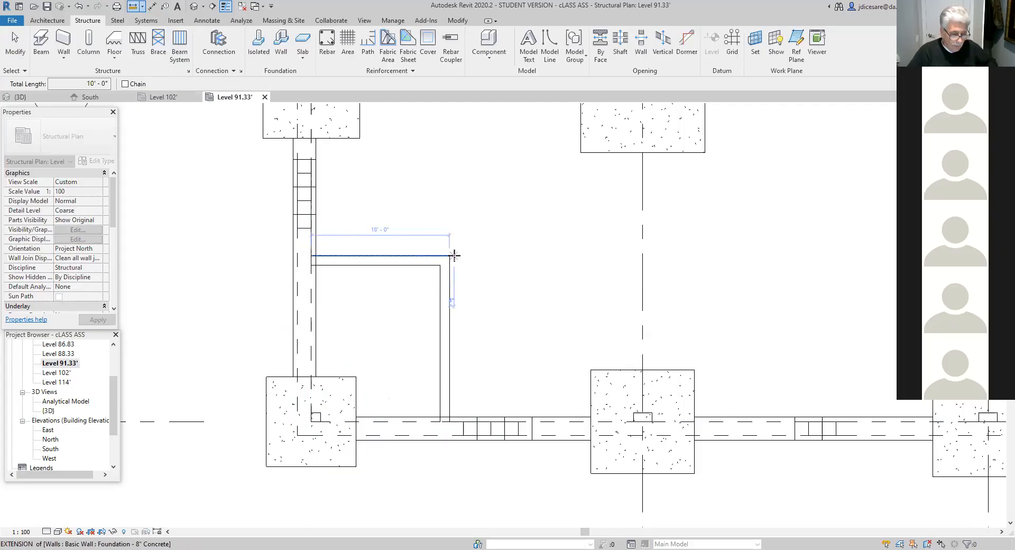
pyautogui.press('Escape')
pyautogui.press('Escape')
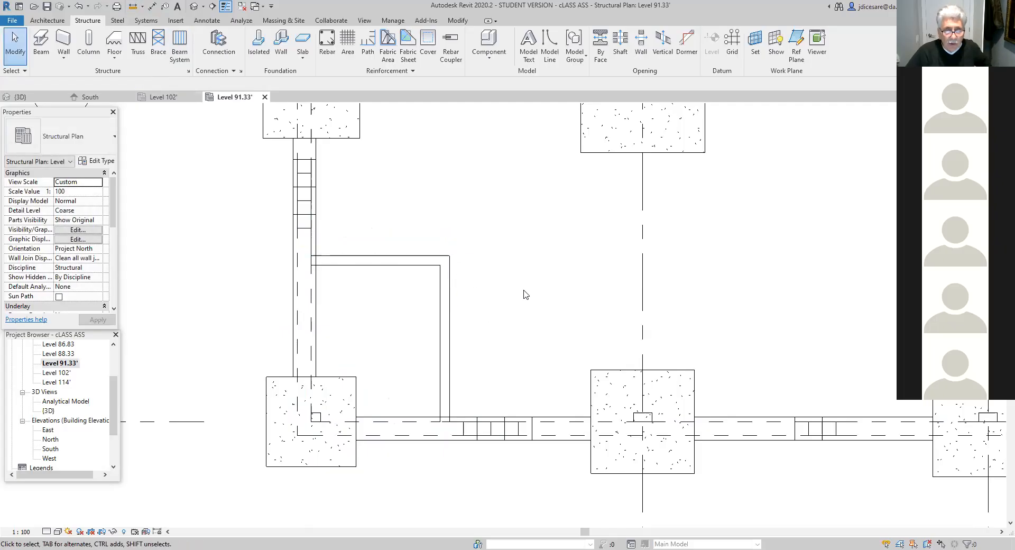
# - Open the default 3D view and examine the foundation from different corner viewpoints to locate the new L-shaped wall
pyautogui.scroll(-1, 504, 293)
pyautogui.moveTo(505, 303); pyautogui.dragTo(476, 334, button='middle')
pyautogui.click(194, 6)
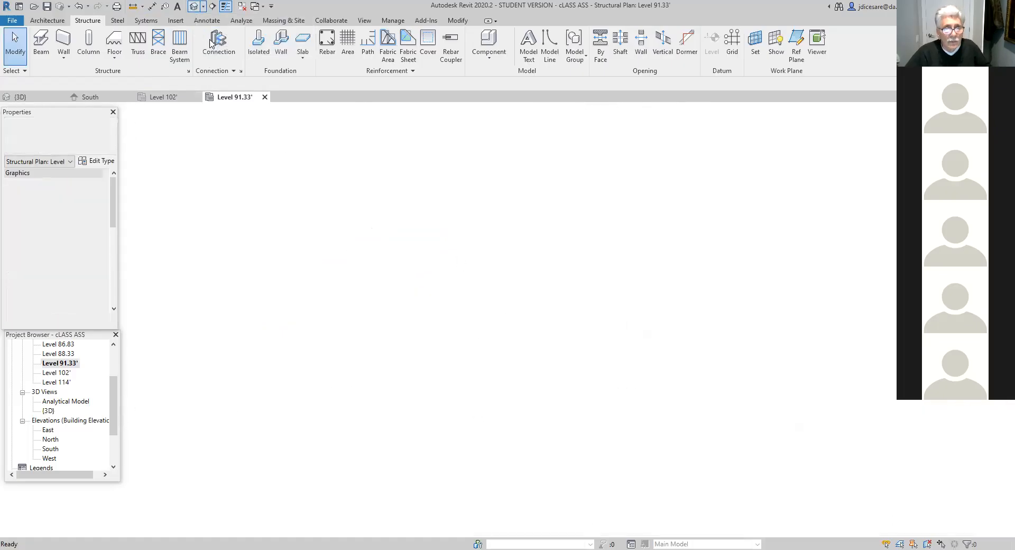
pyautogui.scroll(-4, 485, 288)
pyautogui.scroll(3, 480, 360)
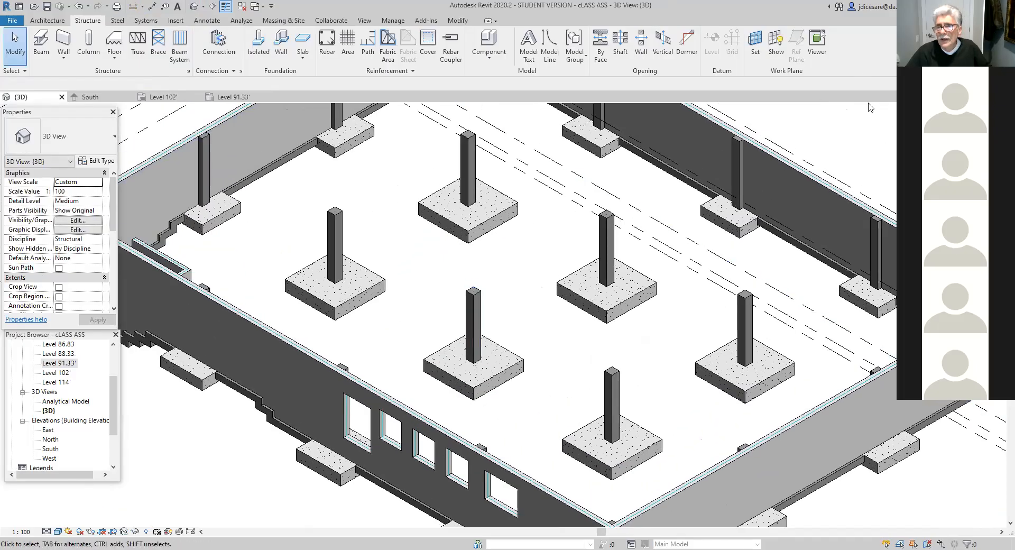
pyautogui.click(970, 122)
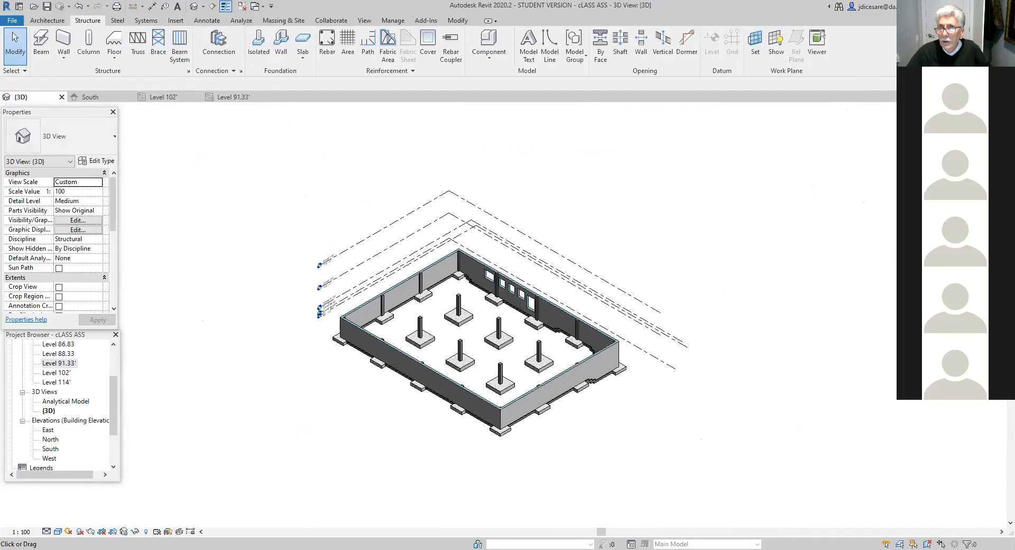
pyautogui.click(986, 127)
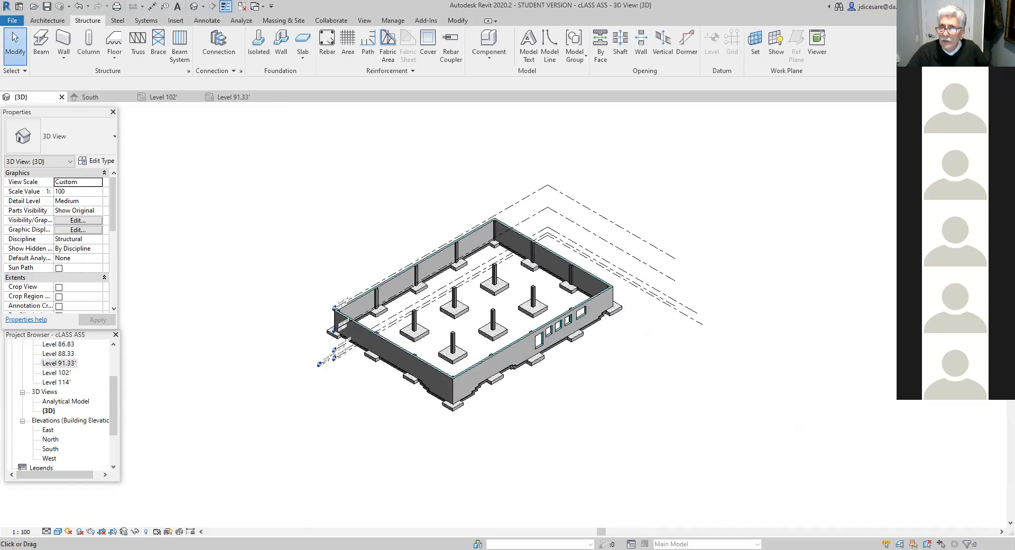
pyautogui.click(960, 127)
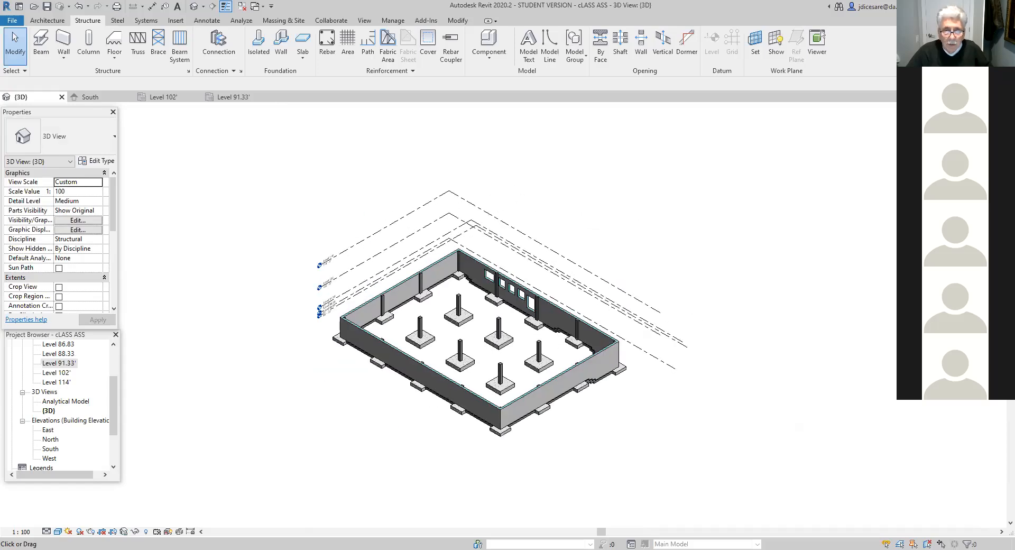
pyautogui.click(973, 120)
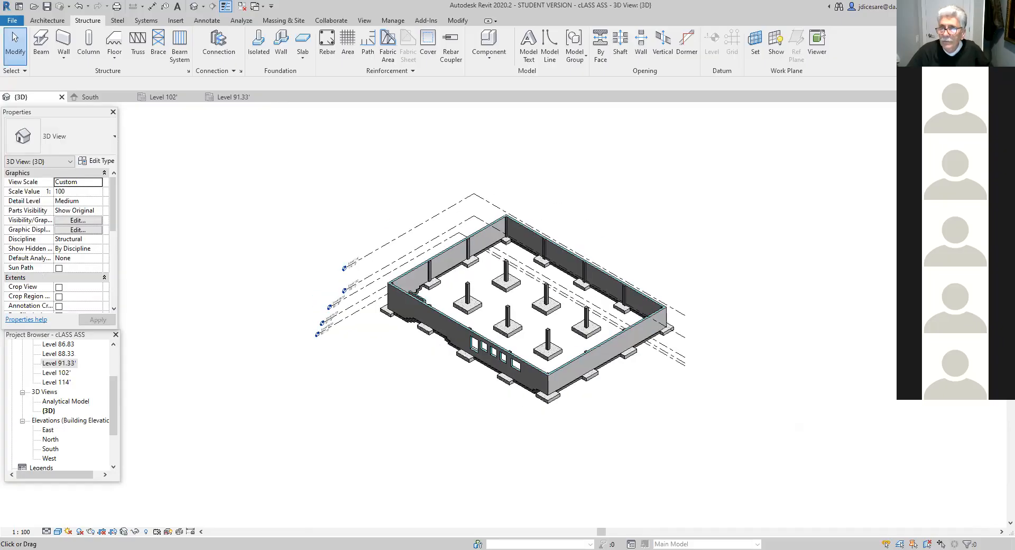
pyautogui.click(960, 127)
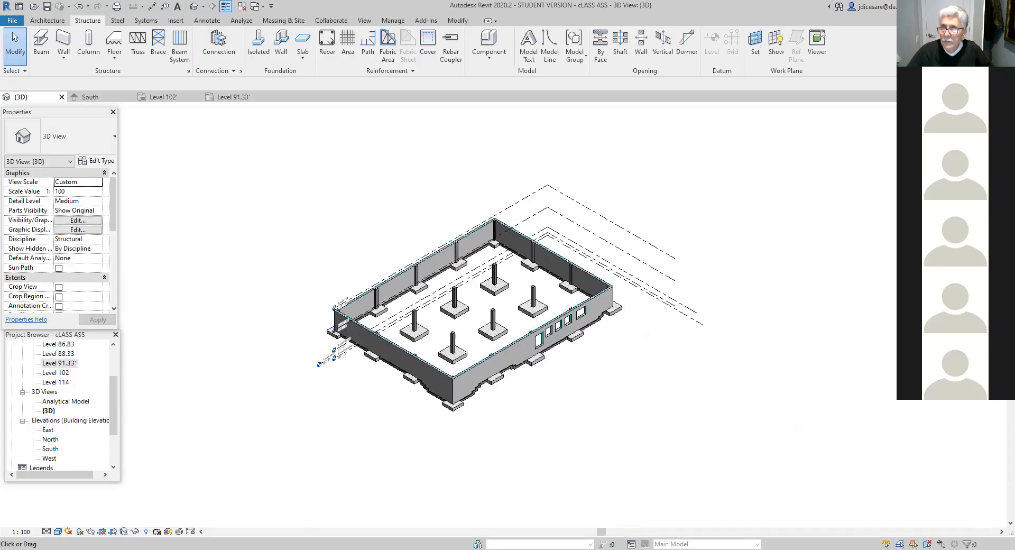
pyautogui.click(988, 127)
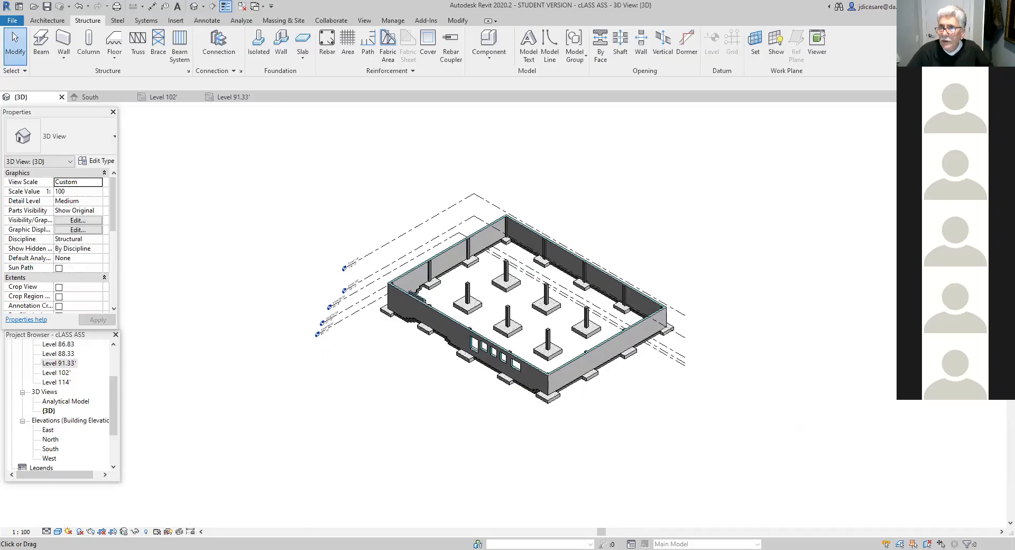
# - Select the L-shaped wall's leg that runs to grid D in the 3D view and check its level constraints and offsets
pyautogui.moveTo(588, 329)
pyautogui.keyDown('shift'); pyautogui.mouseDown(button='middle')
pyautogui.moveTo(487, 329)
pyautogui.moveTo(518, 393)
pyautogui.moveTo(512, 471)
pyautogui.mouseUp(button='middle'); pyautogui.keyUp('shift')
pyautogui.scroll(8, 500, 314)
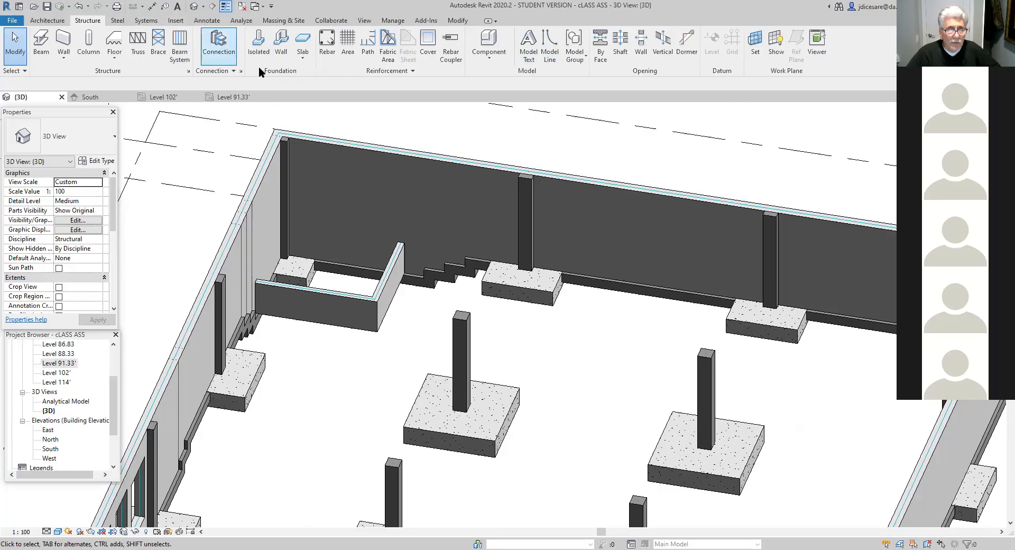
pyautogui.scroll(5, 379, 328)
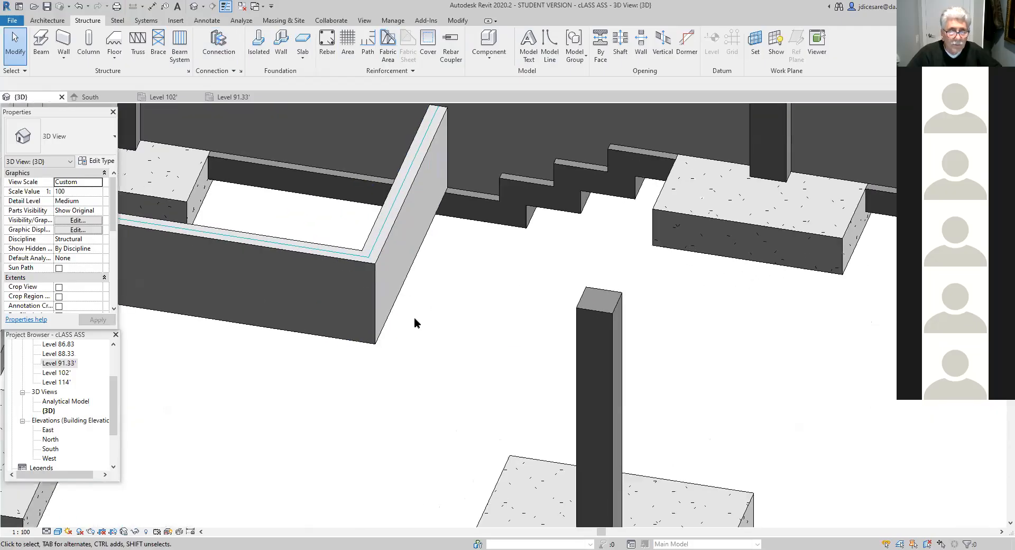
pyautogui.click(377, 308)
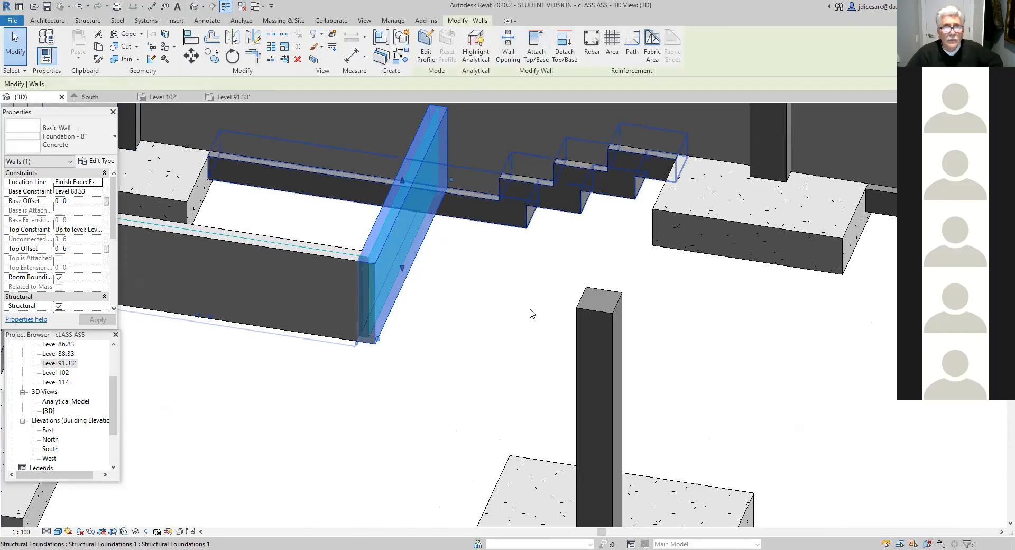
pyautogui.press('Escape')
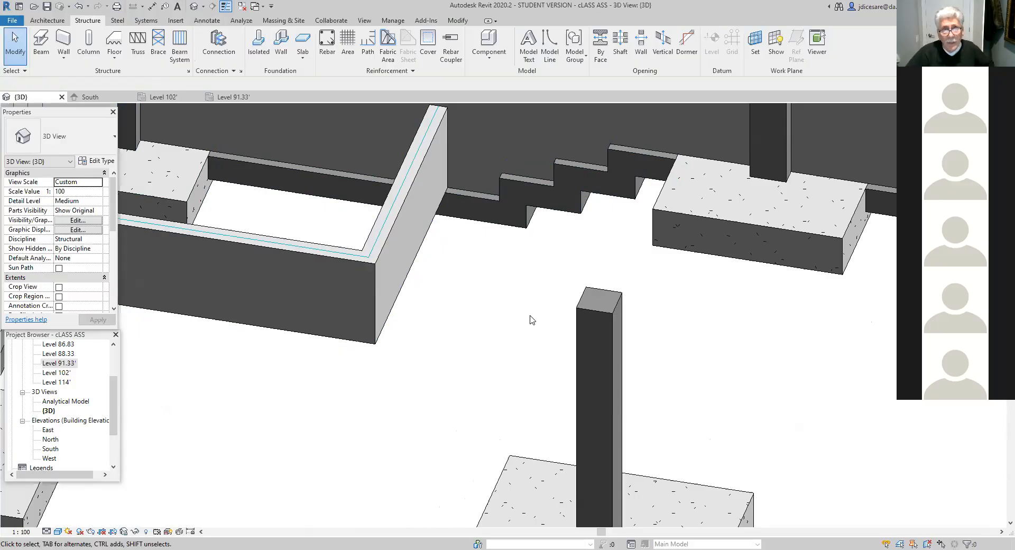
# - Examine the L-shaped wall against the surrounding foundation in 3D and in the Level 102' structural plan
pyautogui.scroll(-5, 430, 366)
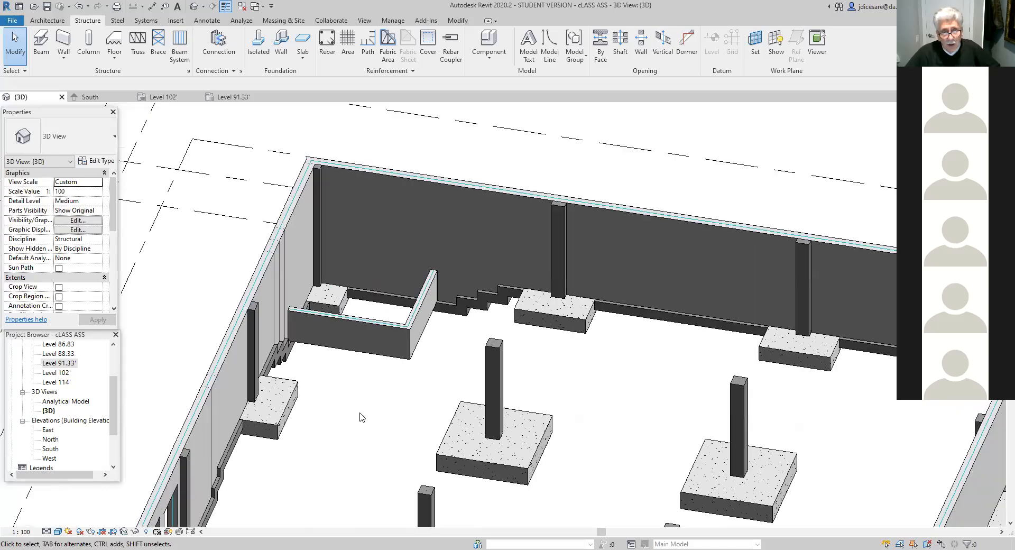
pyautogui.moveTo(361, 418); pyautogui.dragTo(370, 438, button='middle')
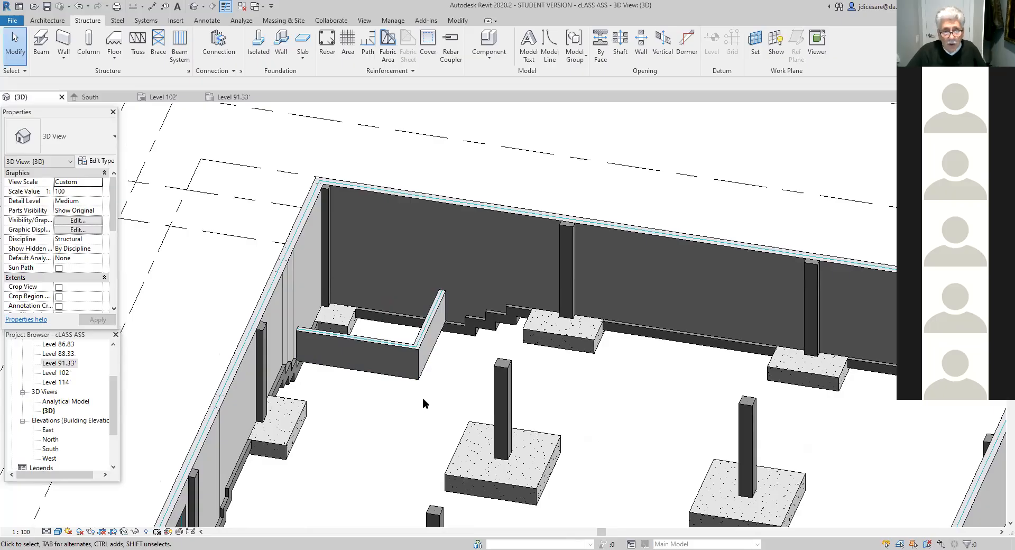
pyautogui.scroll(-5, 423, 403)
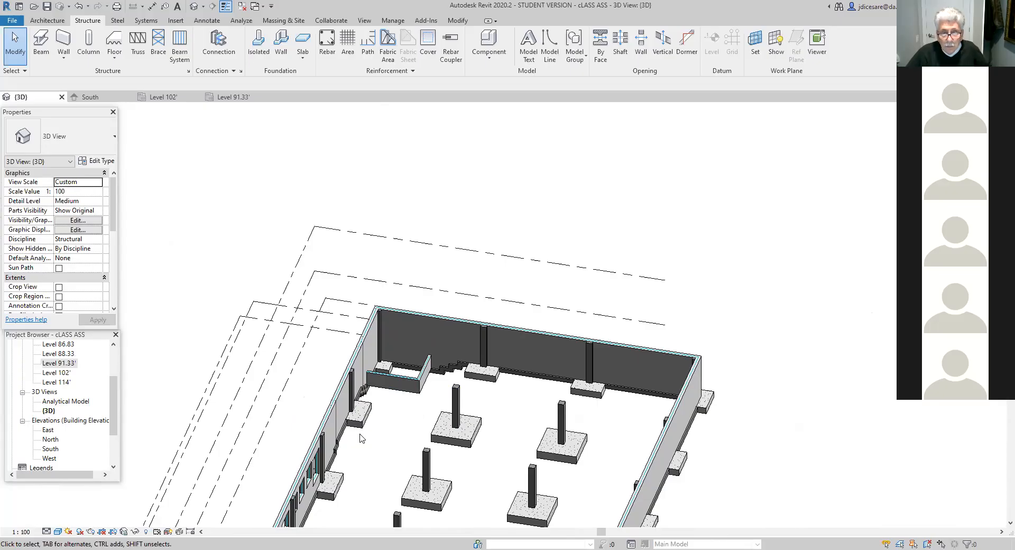
pyautogui.scroll(5, 385, 414)
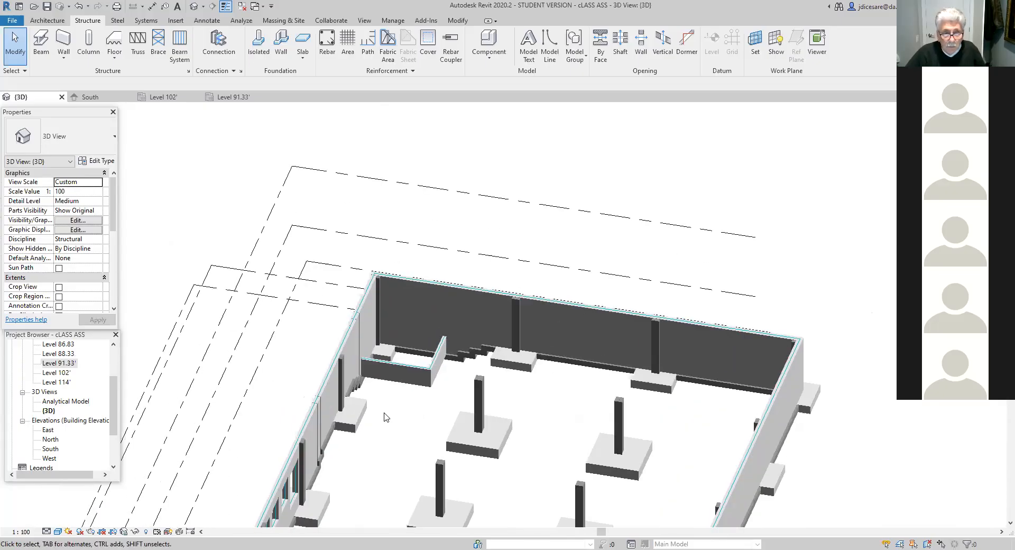
pyautogui.scroll(2, 401, 414)
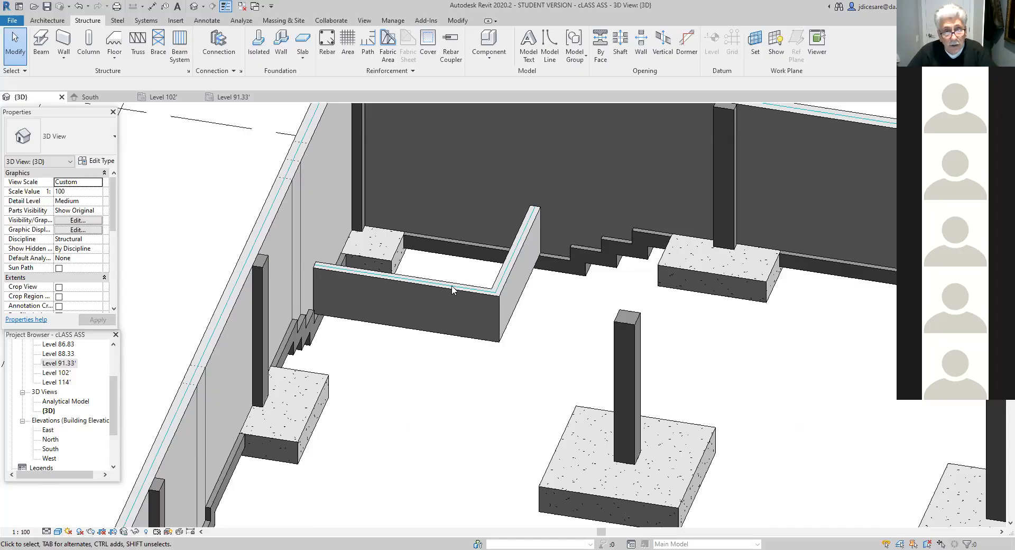
pyautogui.scroll(-5, 448, 370)
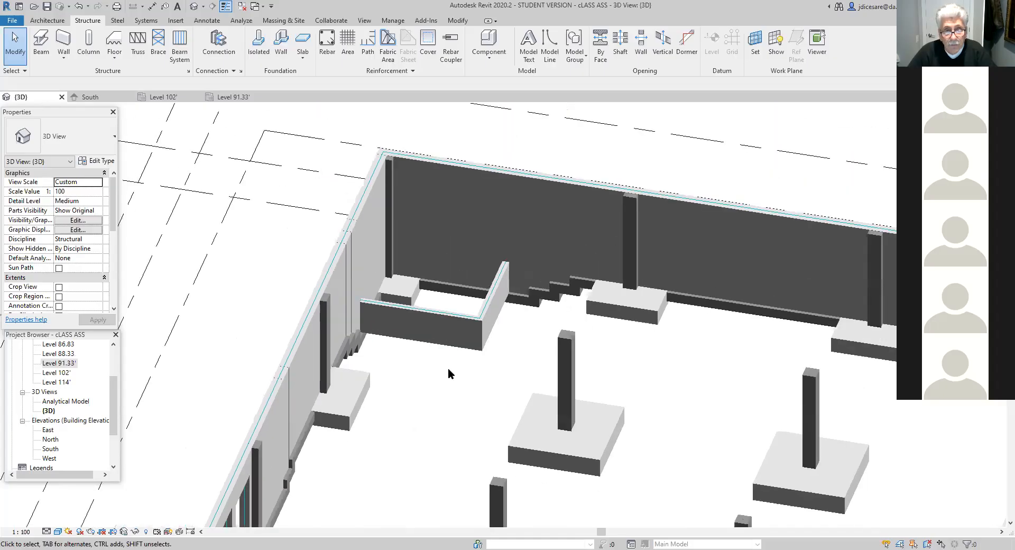
pyautogui.doubleClick(62, 374)
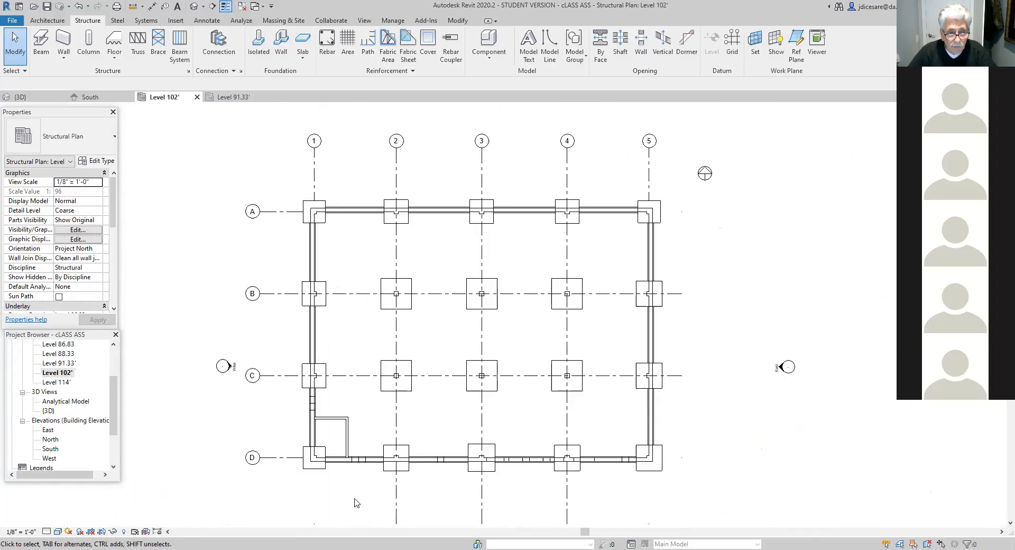
pyautogui.scroll(2, 280, 375)
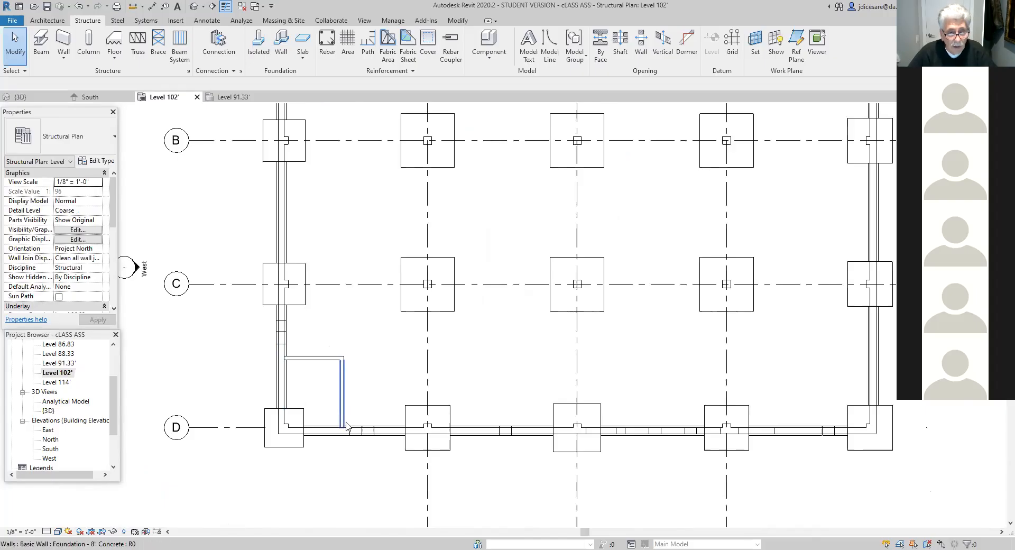
# - Return to the Level 91.33' structural plan and set its underlay range base level to Level 86.83
pyautogui.doubleClick(58, 363)
pyautogui.scroll(-4, 334, 375)
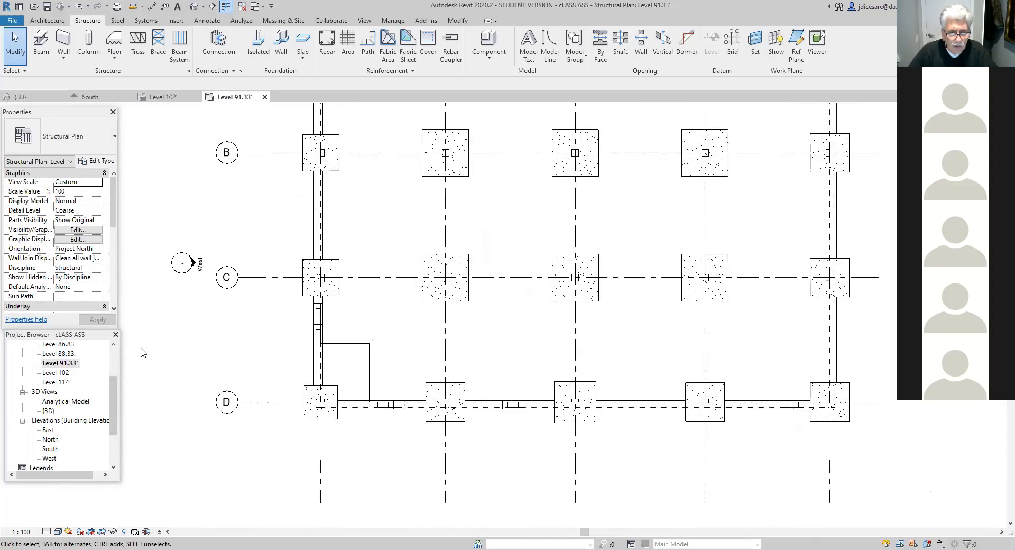
pyautogui.click(60, 364)
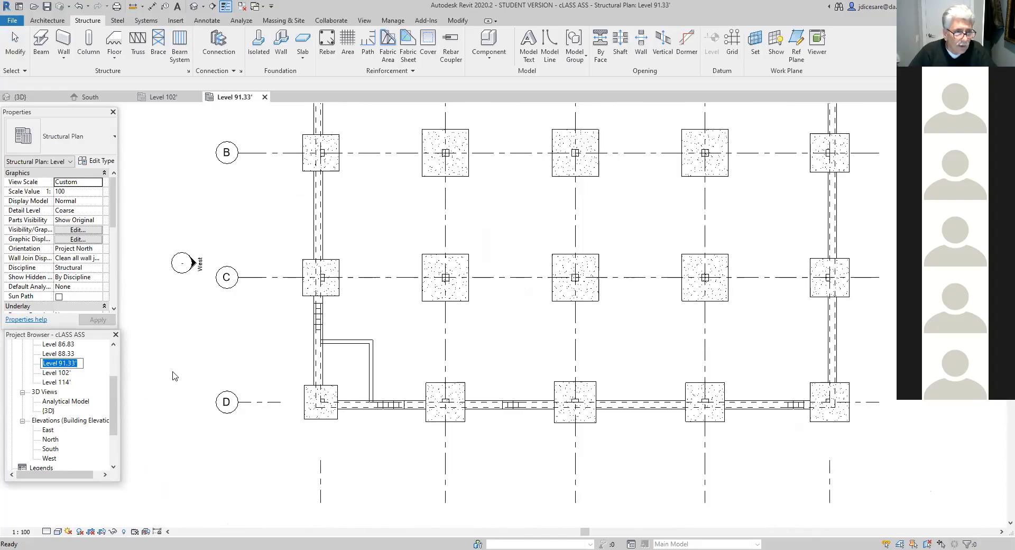
pyautogui.doubleClick(67, 363)
pyautogui.click(67, 363)
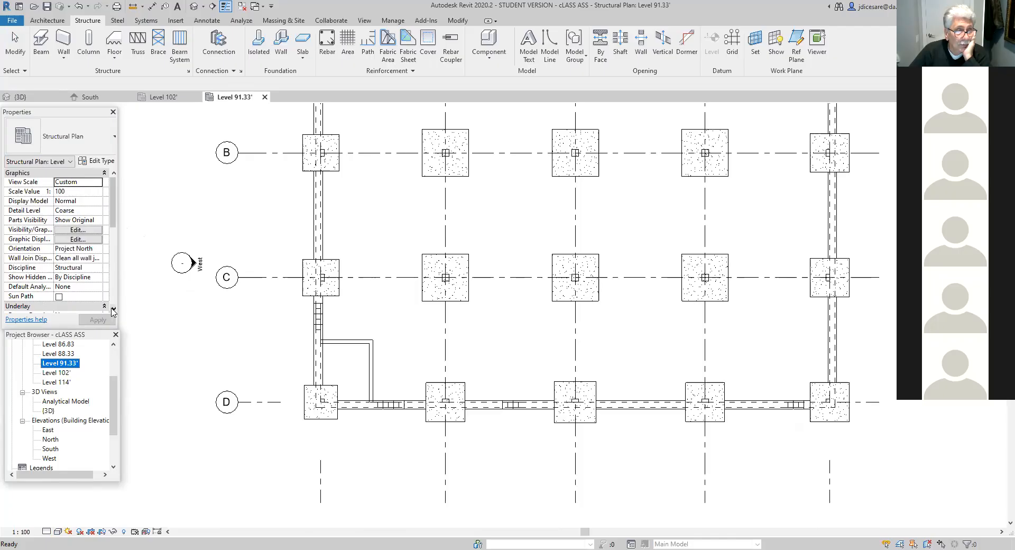
pyautogui.moveTo(112, 312); pyautogui.dragTo(113, 312)
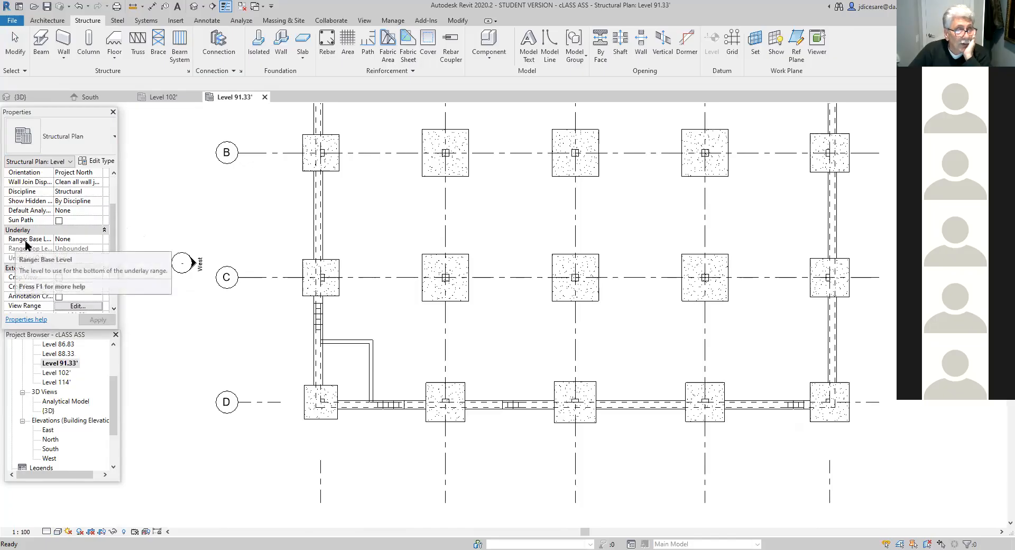
pyautogui.click(80, 239)
pyautogui.click(99, 240)
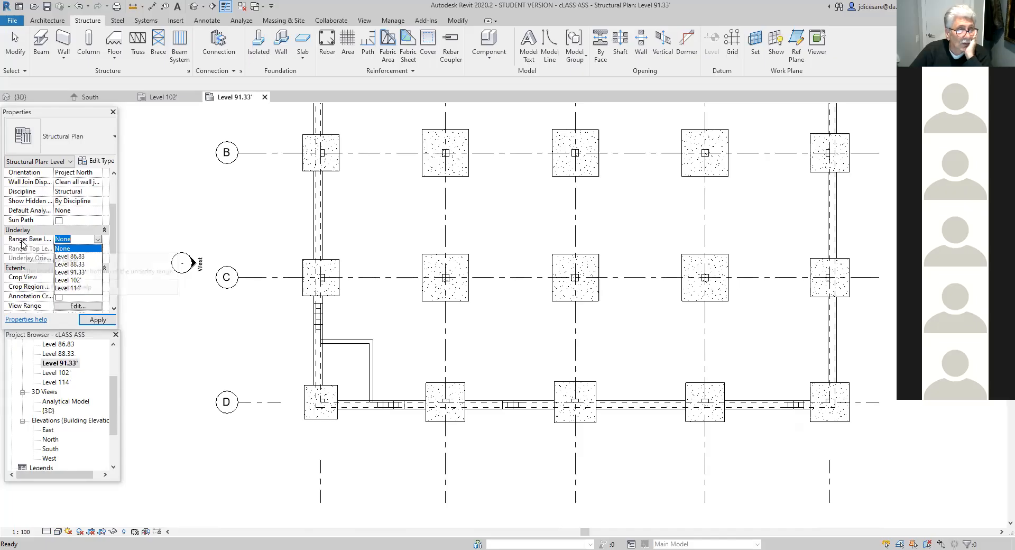
pyautogui.click(4, 227)
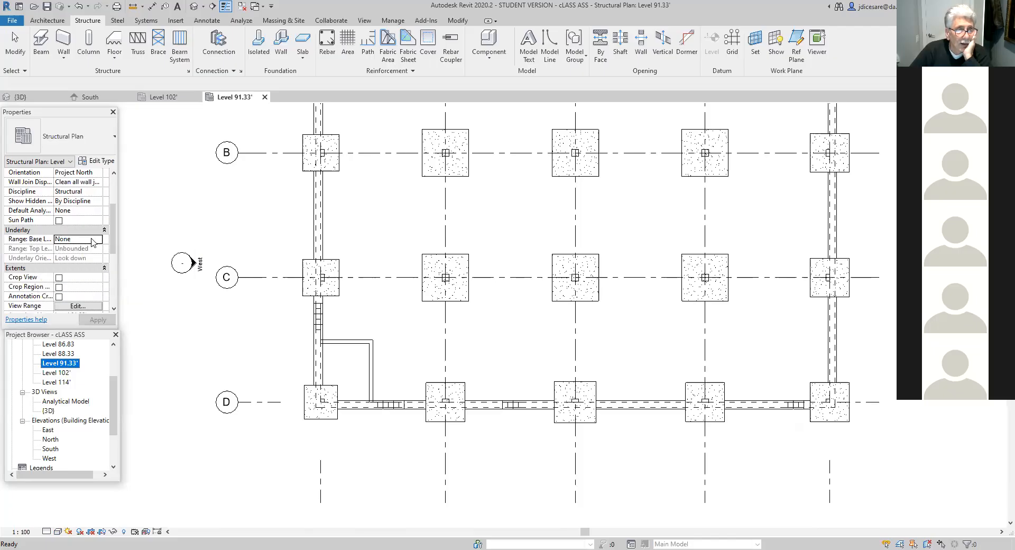
pyautogui.click(96, 244)
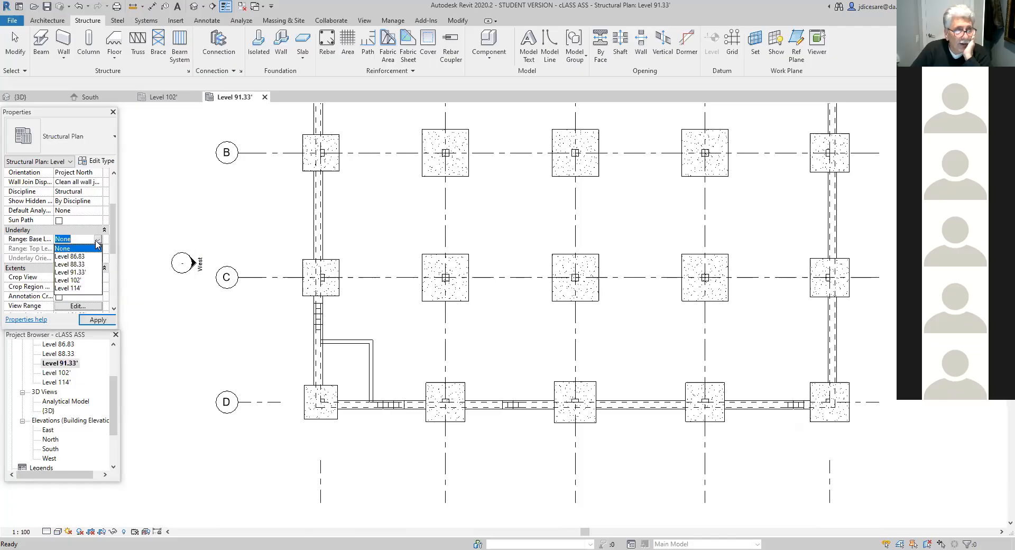
pyautogui.click(75, 257)
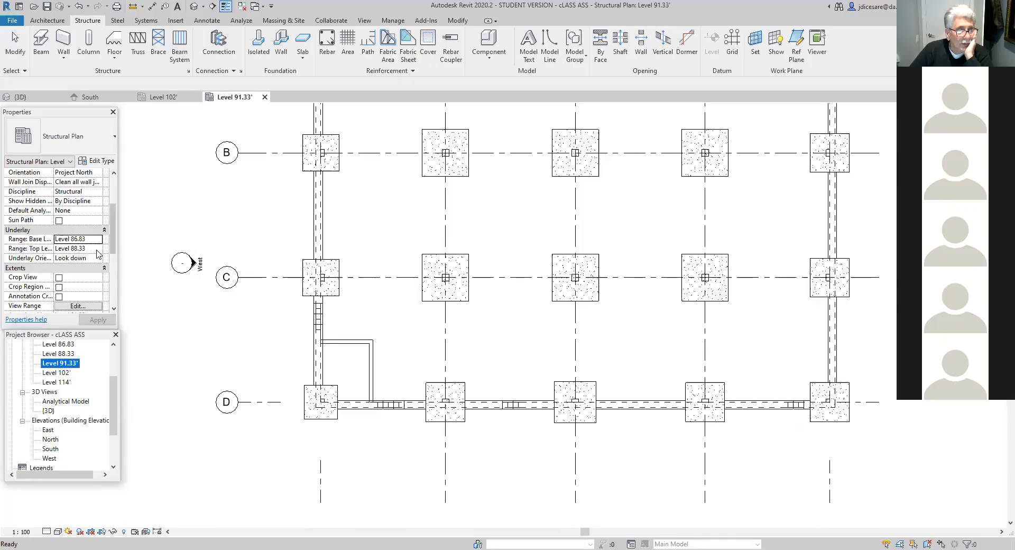
# - Set the Level 91.33' plan's underlay range top level to Level 102' and examine the foundation layout across the grids
pyautogui.click(98, 249)
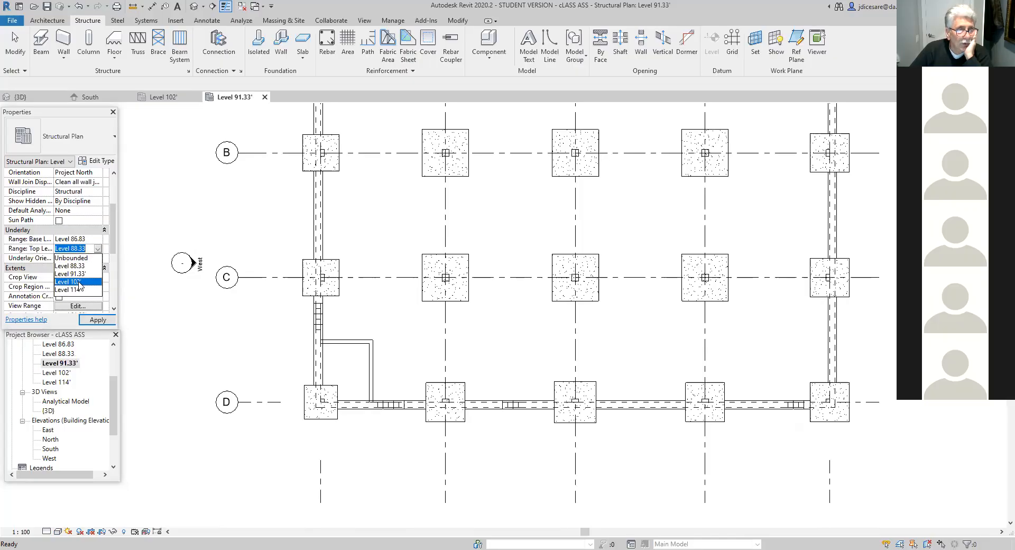
pyautogui.click(79, 282)
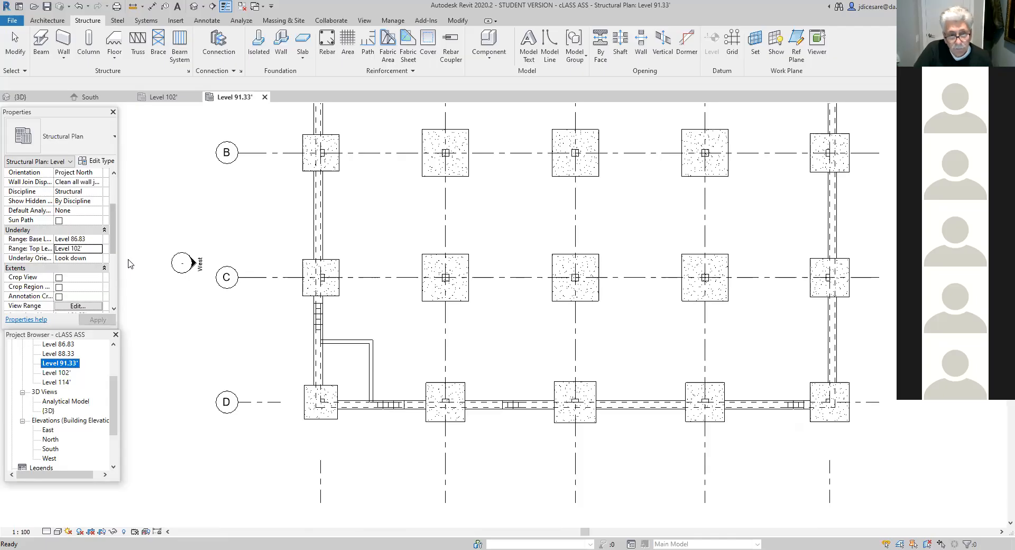
pyautogui.scroll(-3, 214, 333)
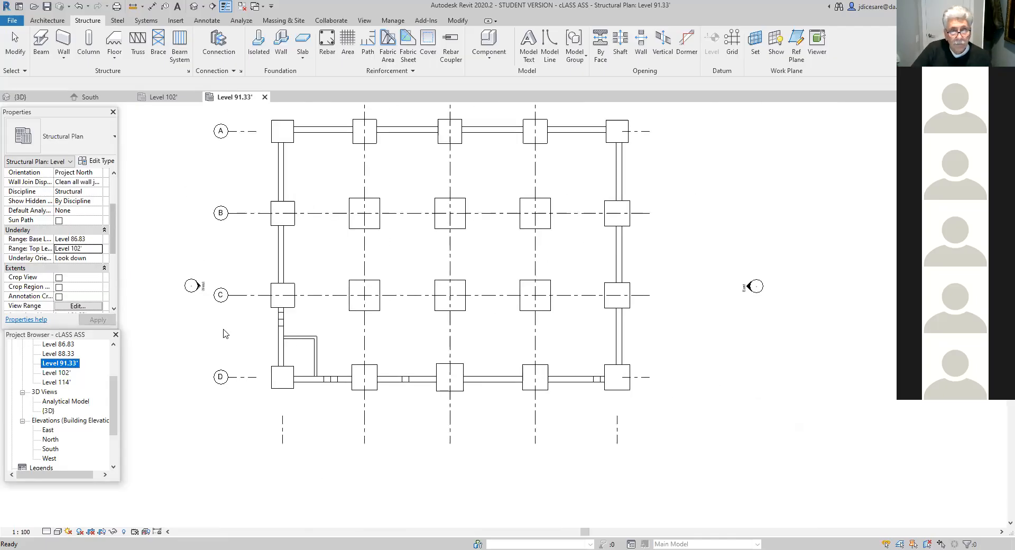
pyautogui.scroll(1, 353, 437)
pyautogui.moveTo(354, 432); pyautogui.dragTo(393, 533, button='middle')
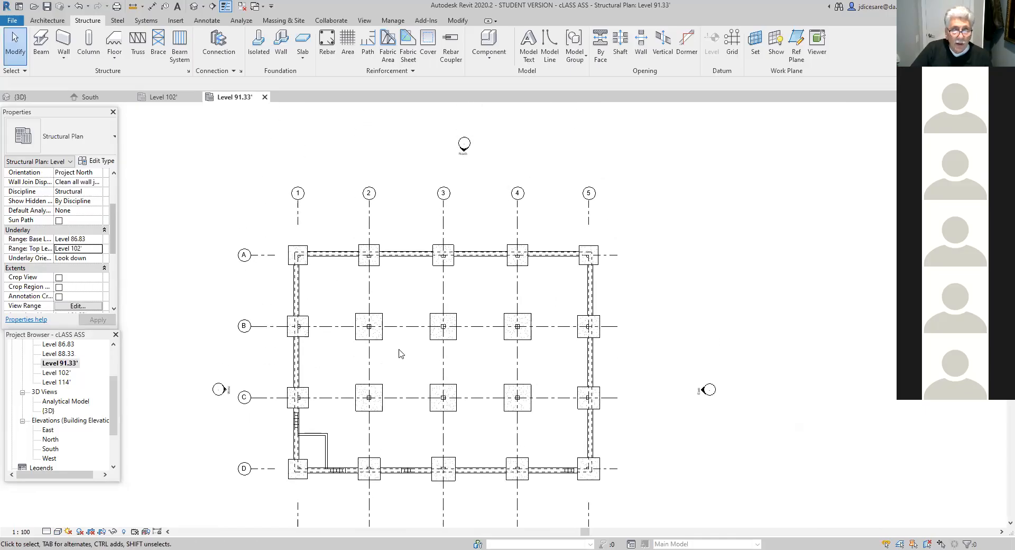
pyautogui.scroll(5, 398, 302)
pyautogui.moveTo(397, 283); pyautogui.dragTo(436, 467, button='middle')
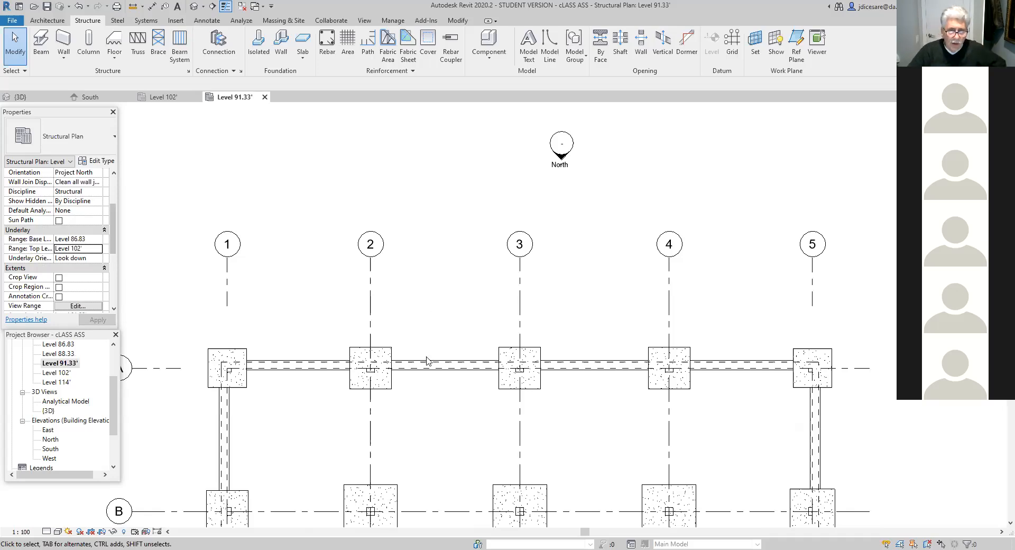
pyautogui.scroll(-4, 438, 462)
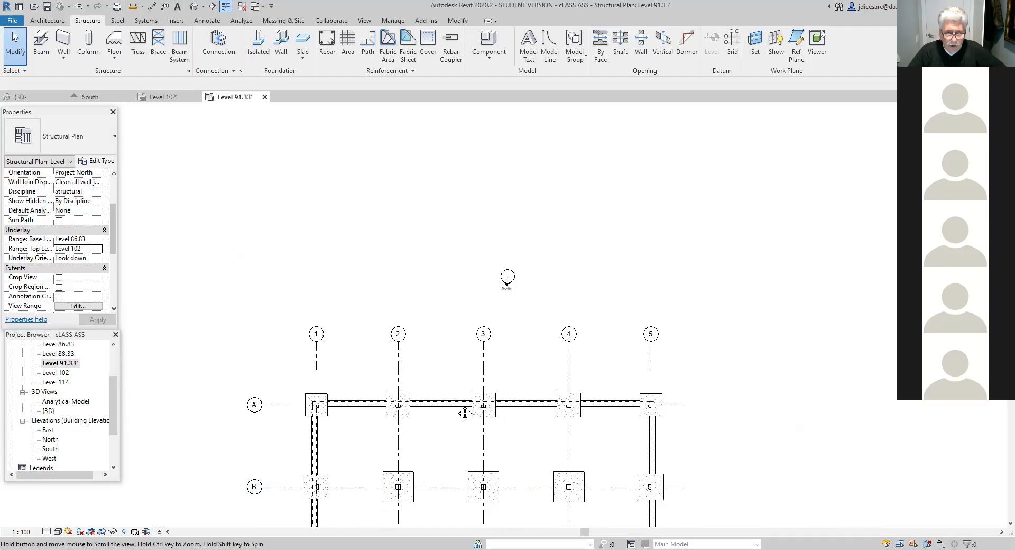
pyautogui.moveTo(515, 479); pyautogui.dragTo(516, 387, button='middle')
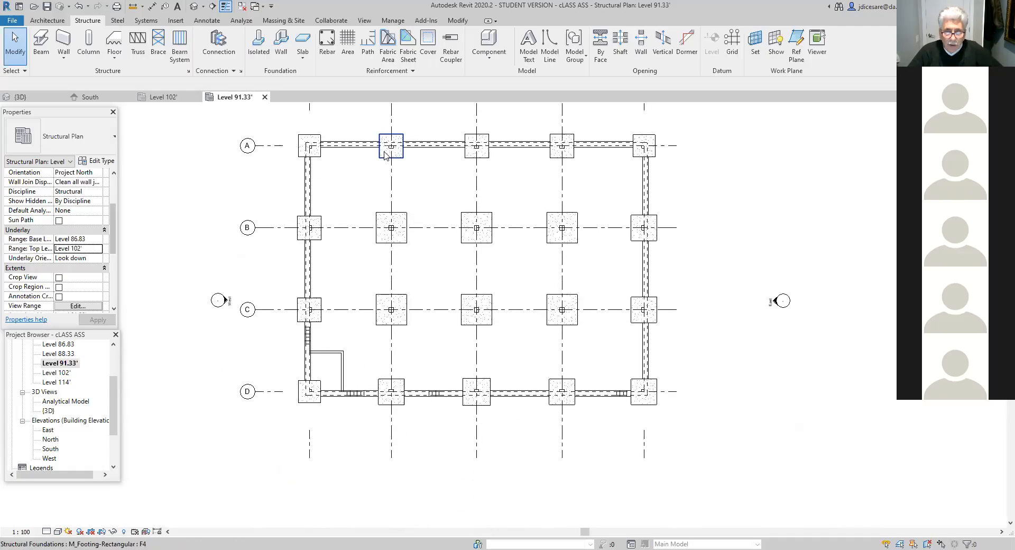
# - Open the Level 102' structural plan and mark up a freehand double-line U-shaped wall outside grid D, from between grids 2–3 to between 4–5
pyautogui.doubleClick(64, 374)
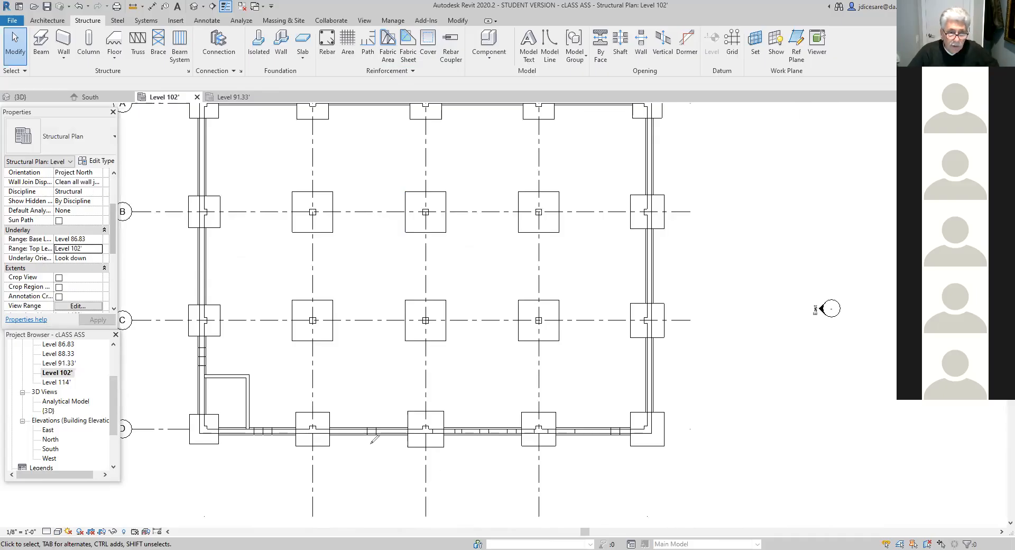
pyautogui.moveTo(352, 433)
pyautogui.mouseDown()
pyautogui.moveTo(355, 481)
pyautogui.moveTo(607, 485)
pyautogui.moveTo(597, 433)
pyautogui.mouseUp()
pyautogui.moveTo(357, 433)
pyautogui.mouseDown()
pyautogui.moveTo(359, 482)
pyautogui.moveTo(553, 482)
pyautogui.moveTo(587, 466)
pyautogui.moveTo(587, 435)
pyautogui.mouseUp()
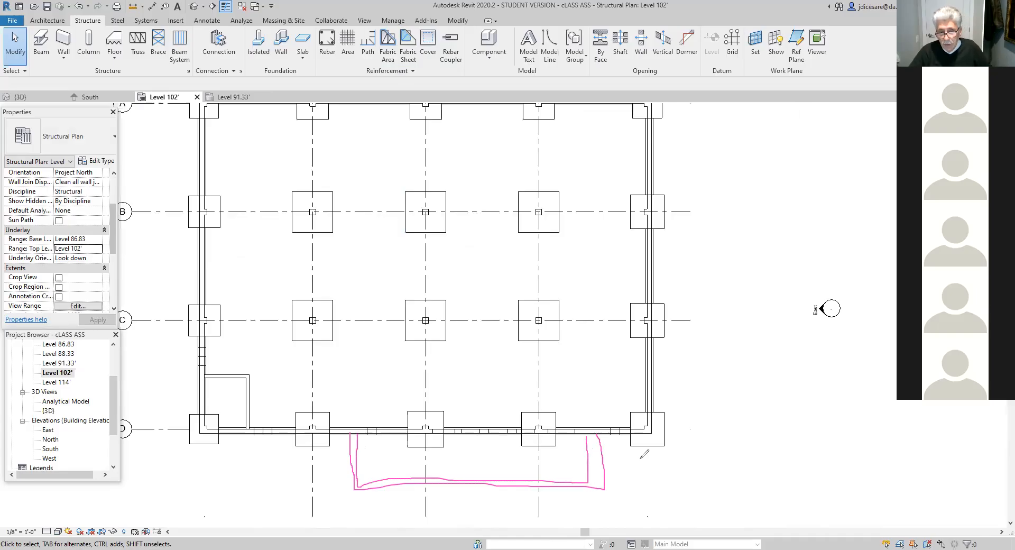
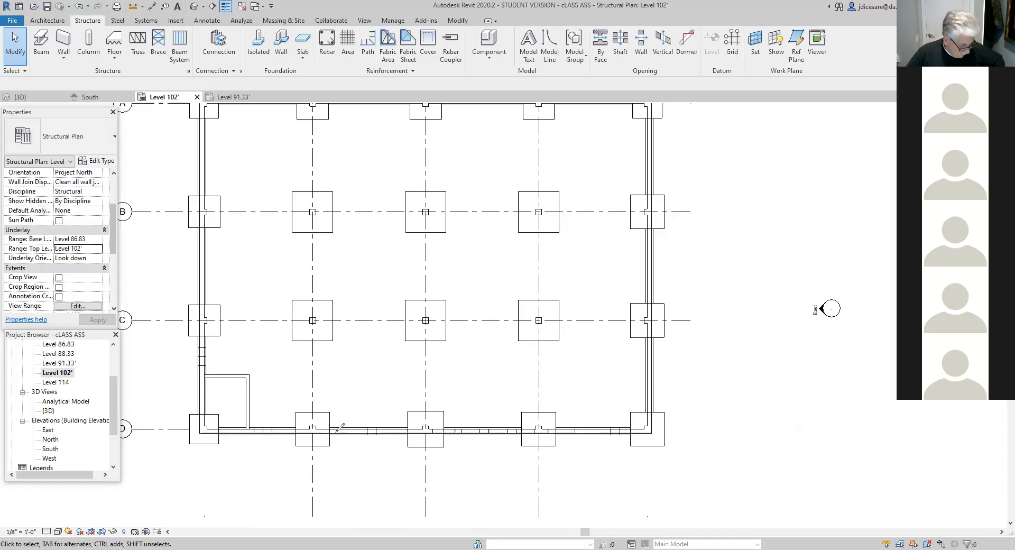
# - Mark up a freehand double-line U-shaped wall outside grid D, with arrows and the elevation note 91.33 beside its west leg
pyautogui.moveTo(335, 433)
pyautogui.mouseDown()
pyautogui.moveTo(330, 484)
pyautogui.moveTo(596, 484)
pyautogui.moveTo(593, 429)
pyautogui.mouseUp()
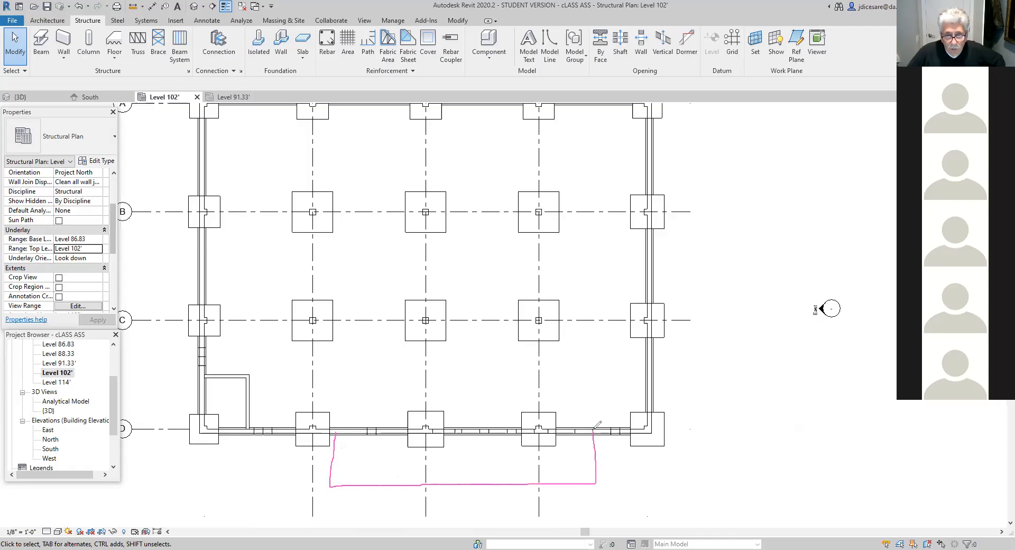
pyautogui.moveTo(338, 434)
pyautogui.mouseDown()
pyautogui.moveTo(339, 474)
pyautogui.moveTo(580, 473)
pyautogui.moveTo(595, 472)
pyautogui.moveTo(593, 430)
pyautogui.mouseUp()
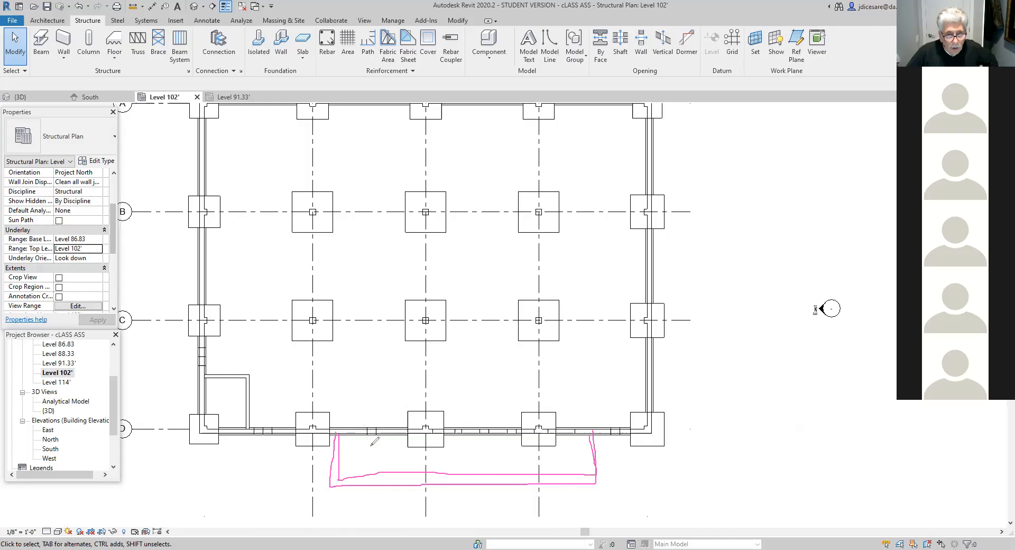
pyautogui.moveTo(372, 489)
pyautogui.mouseDown()
pyautogui.moveTo(373, 513)
pyautogui.moveTo(299, 476)
pyautogui.moveTo(291, 439)
pyautogui.moveTo(300, 445)
pyautogui.mouseUp()
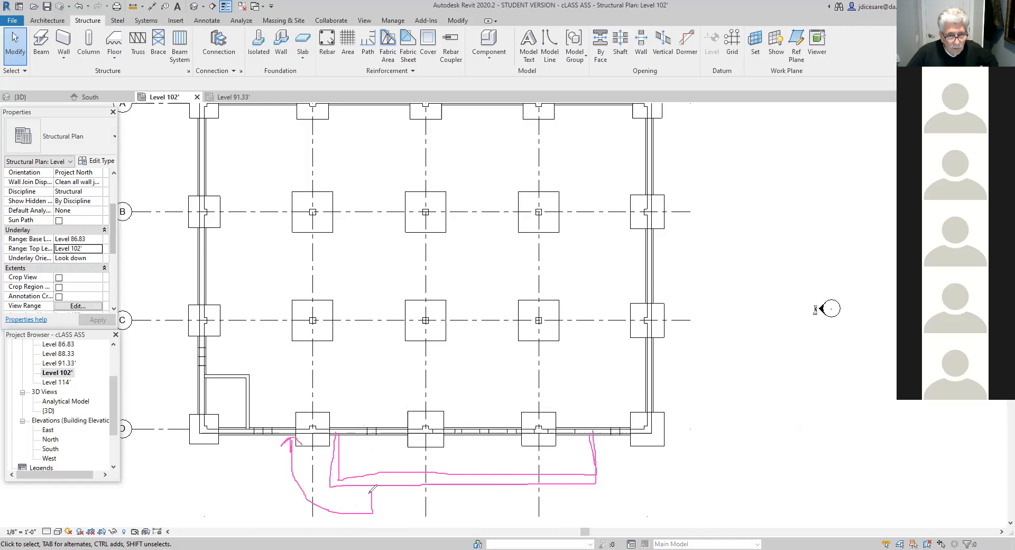
pyautogui.moveTo(372, 509); pyautogui.dragTo(376, 515)
pyautogui.moveTo(299, 470); pyautogui.dragTo(329, 472)
pyautogui.moveTo(257, 470)
pyautogui.mouseDown()
pyautogui.moveTo(252, 492)
pyautogui.moveTo(265, 473)
pyautogui.moveTo(278, 479)
pyautogui.mouseUp()
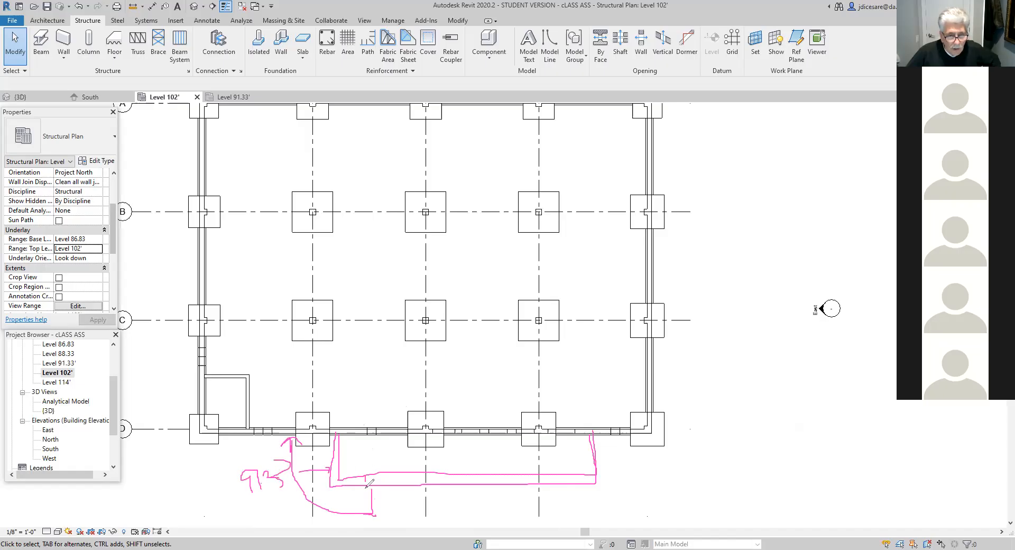
# - Add a freehand elevation note to the long side of the marked-up U-shaped wall, and clear all the markup
pyautogui.moveTo(456, 483)
pyautogui.mouseDown()
pyautogui.moveTo(479, 496)
pyautogui.moveTo(476, 521)
pyautogui.moveTo(486, 509)
pyautogui.moveTo(490, 524)
pyautogui.moveTo(513, 513)
pyautogui.moveTo(521, 524)
pyautogui.moveTo(527, 507)
pyautogui.moveTo(564, 517)
pyautogui.mouseUp()
pyautogui.click(494, 516)
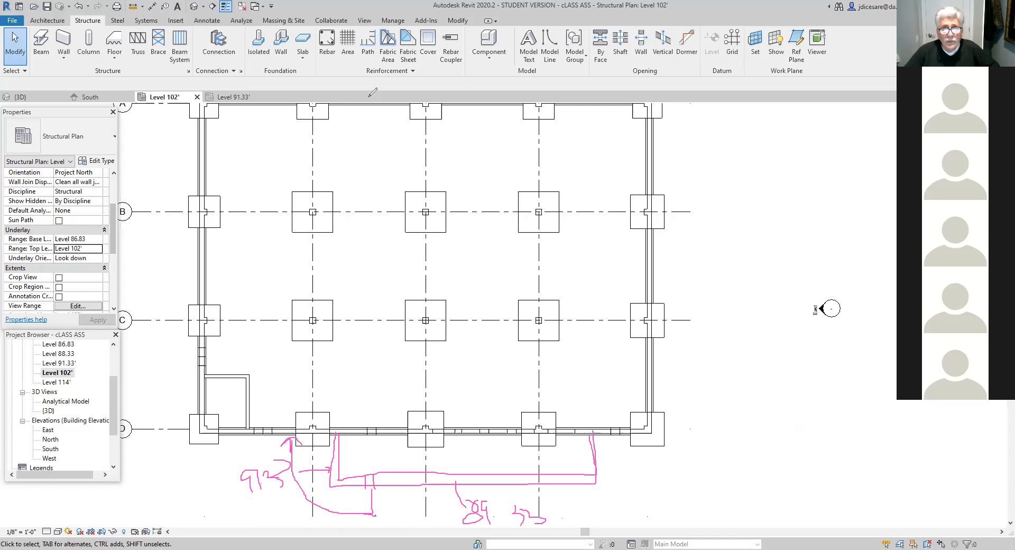
pyautogui.click(486, 178)
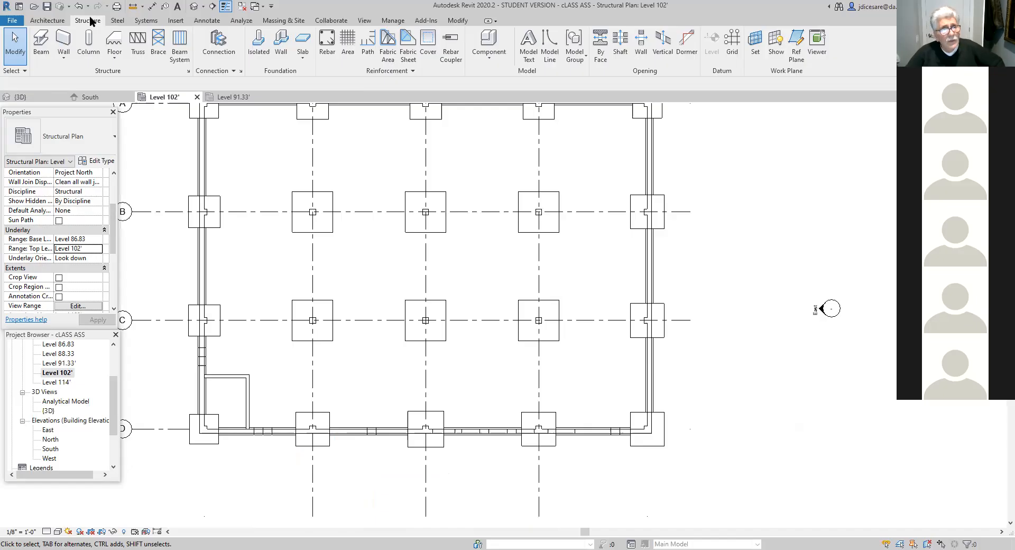
# - Start a new structural wall of type Foundation - 12" Concrete in the Level 102' plan
pyautogui.click(61, 57)
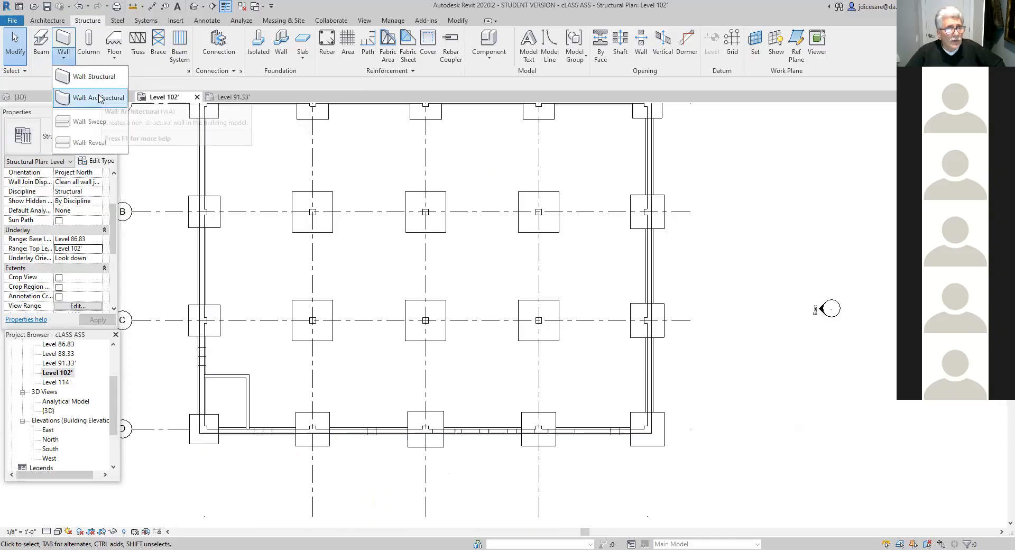
pyautogui.click(100, 76)
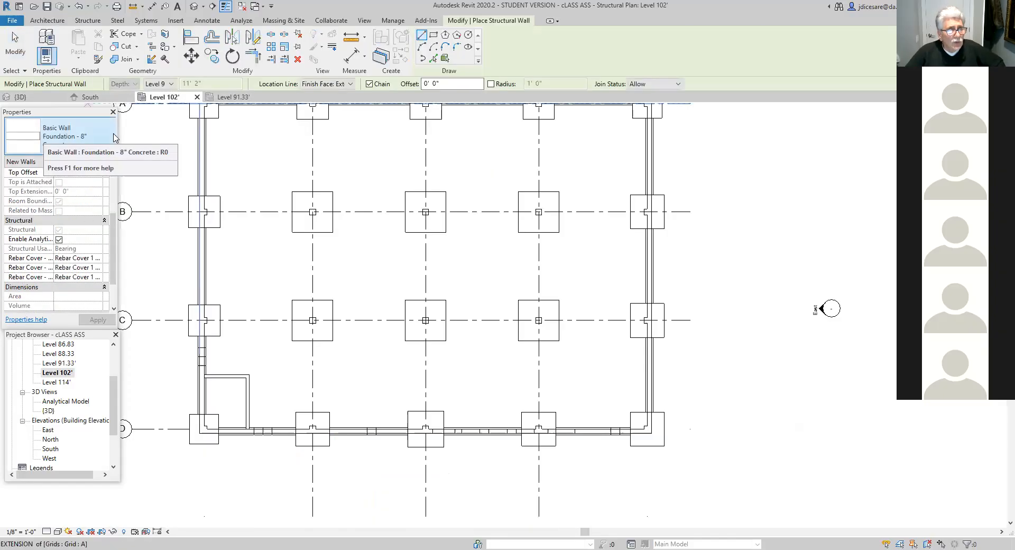
pyautogui.click(114, 137)
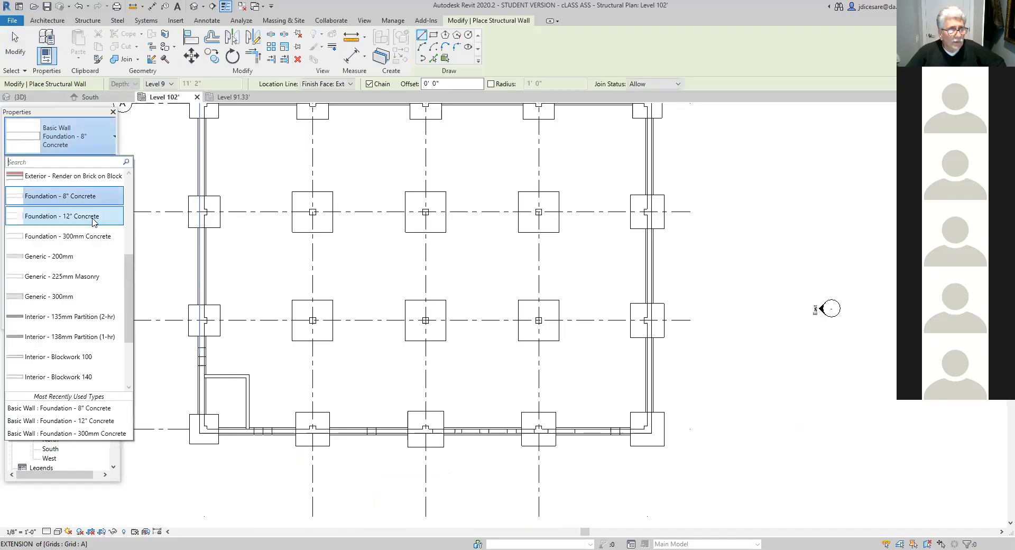
pyautogui.click(94, 217)
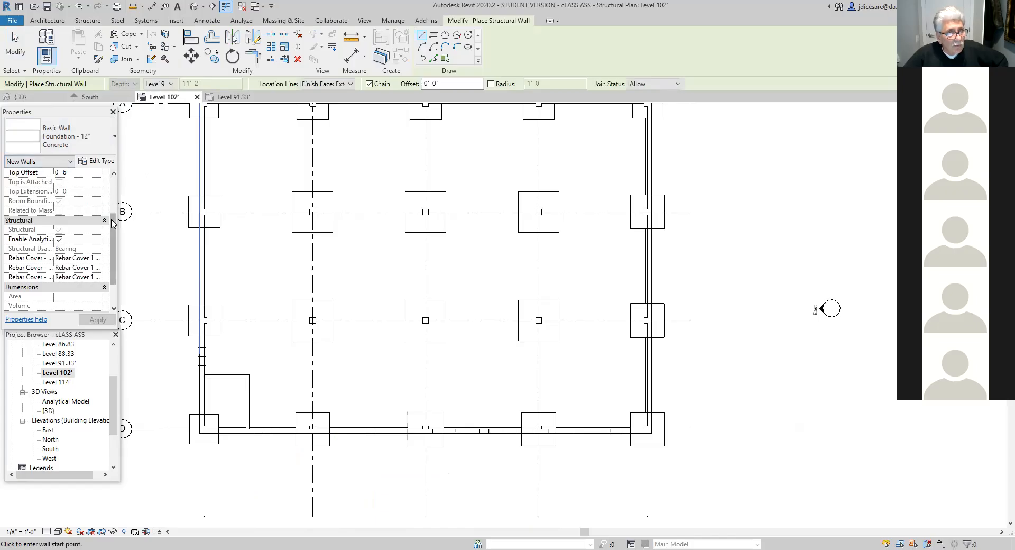
# - Choose Finish Face: Exterior as the location line for the new 12" foundation walls
pyautogui.moveTo(112, 223); pyautogui.dragTo(112, 182)
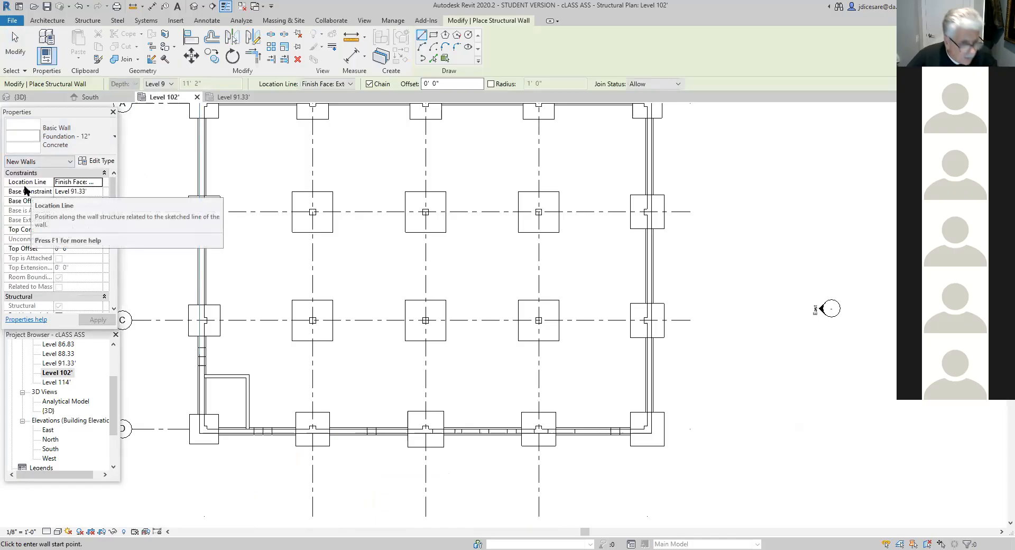
pyautogui.click(350, 83)
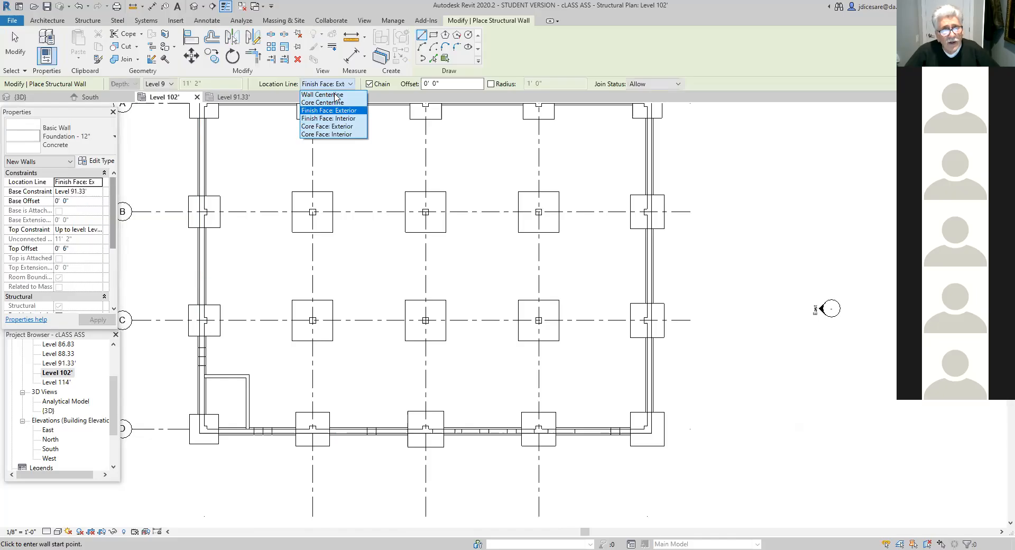
pyautogui.click(153, 186)
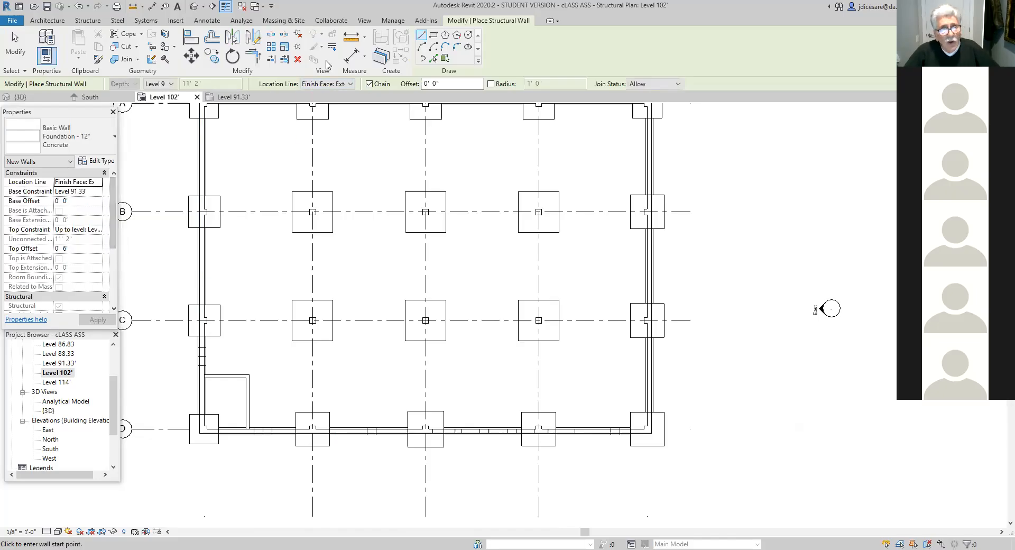
pyautogui.click(98, 182)
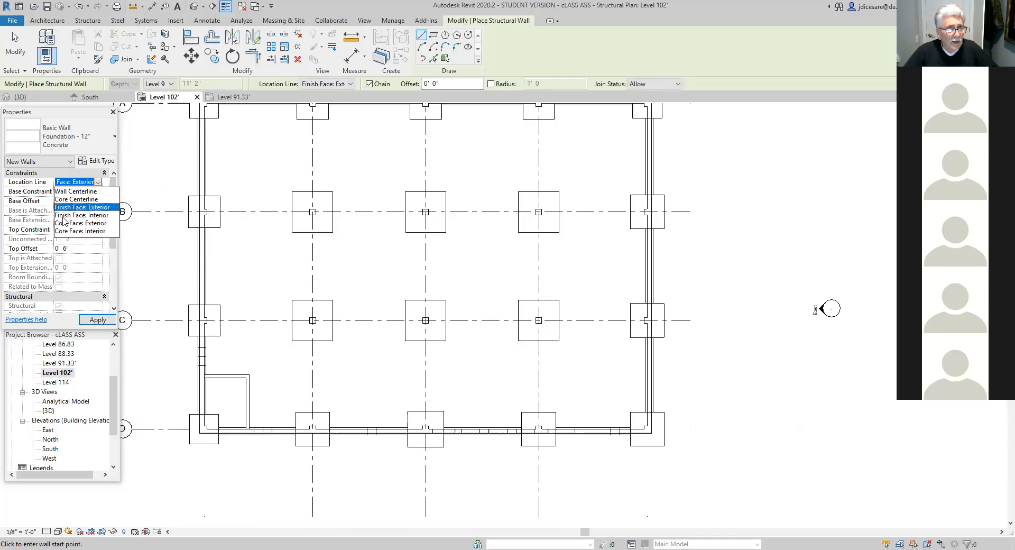
pyautogui.click(82, 210)
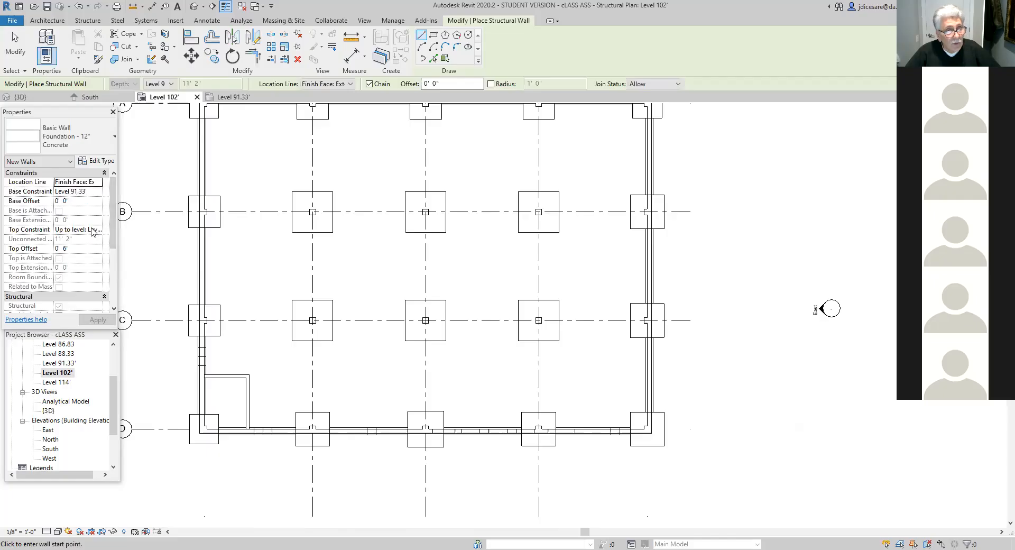
# - Set the new walls' top offset to -0' 6" relative to the Level 102' top constraint
pyautogui.click(98, 229)
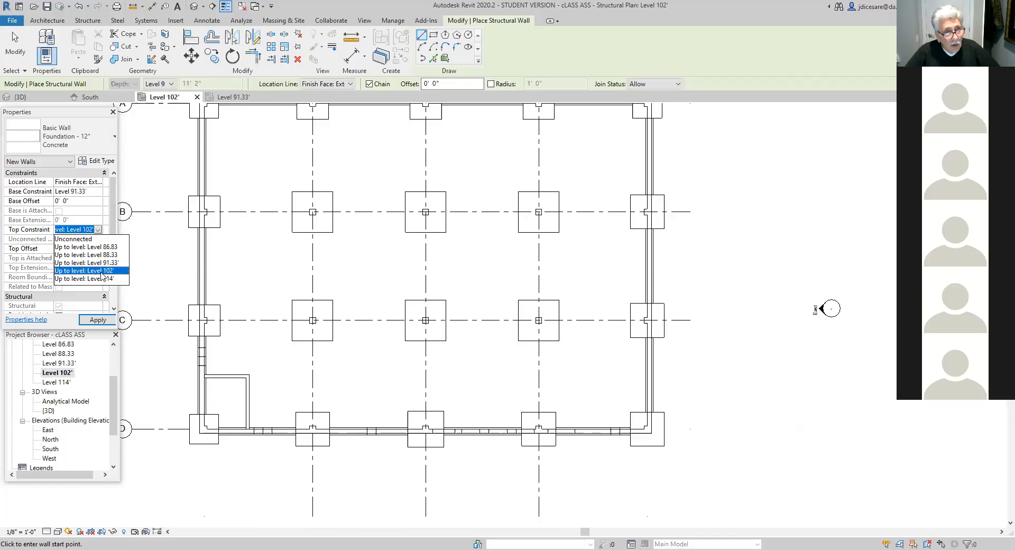
pyautogui.click(98, 231)
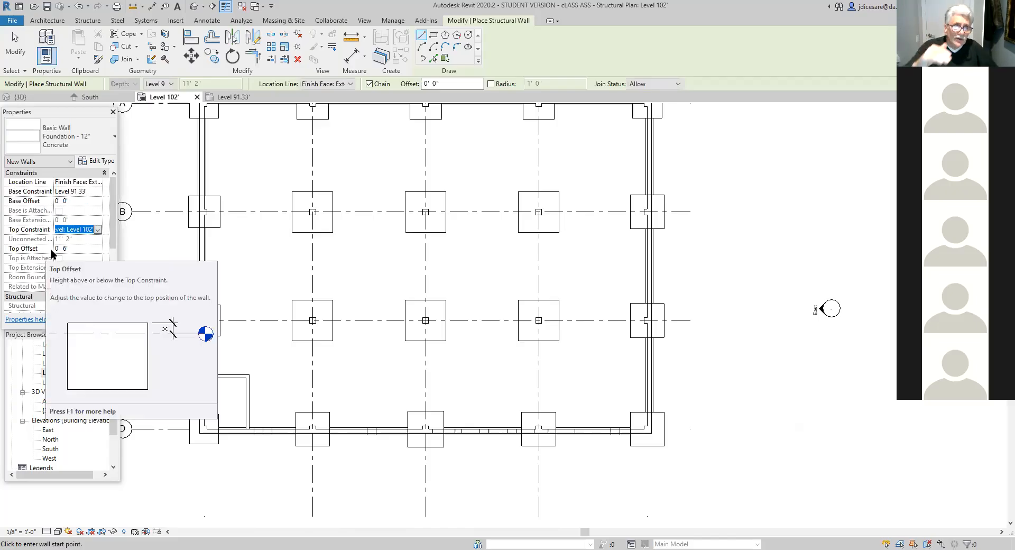
pyautogui.click(64, 248)
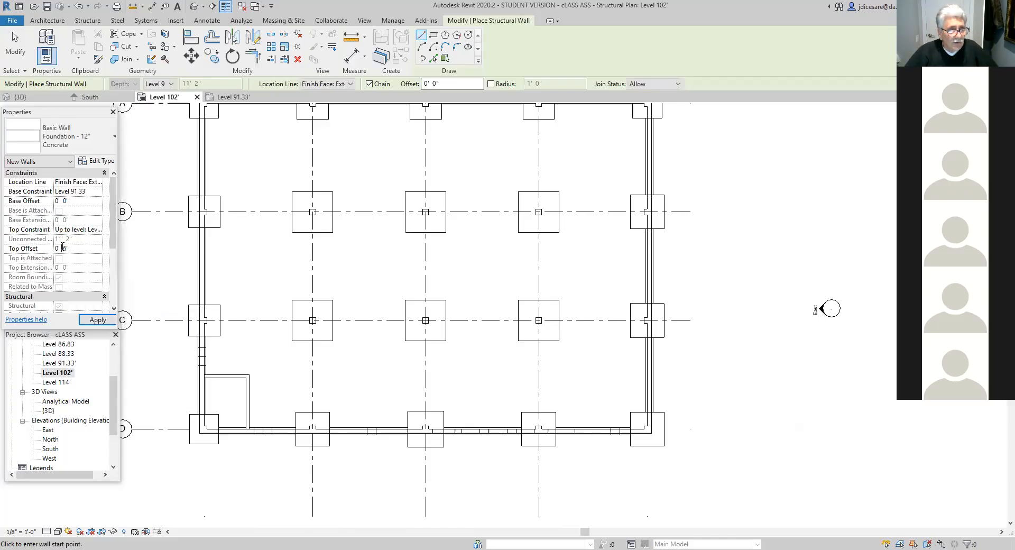
pyautogui.press('BackSpace')
pyautogui.press('BackSpace')
pyautogui.press('BackSpace')
pyautogui.write('-')
pyautogui.click(112, 319)
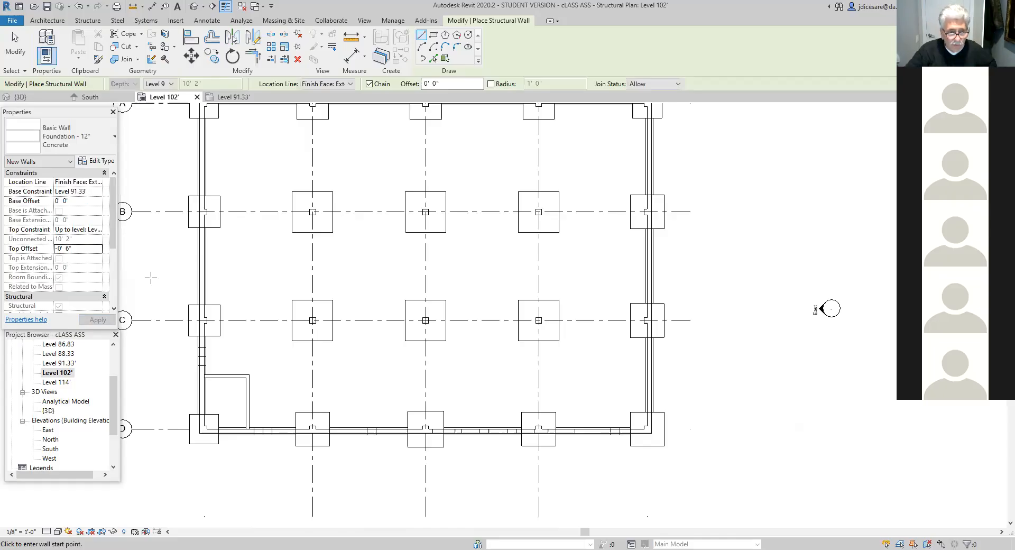
# - Draw the U-shaped wall's first leg 9' 0" perpendicular outward from the grid D wall, starting 11' 0" from the east foundation wall
pyautogui.scroll(2, 349, 450)
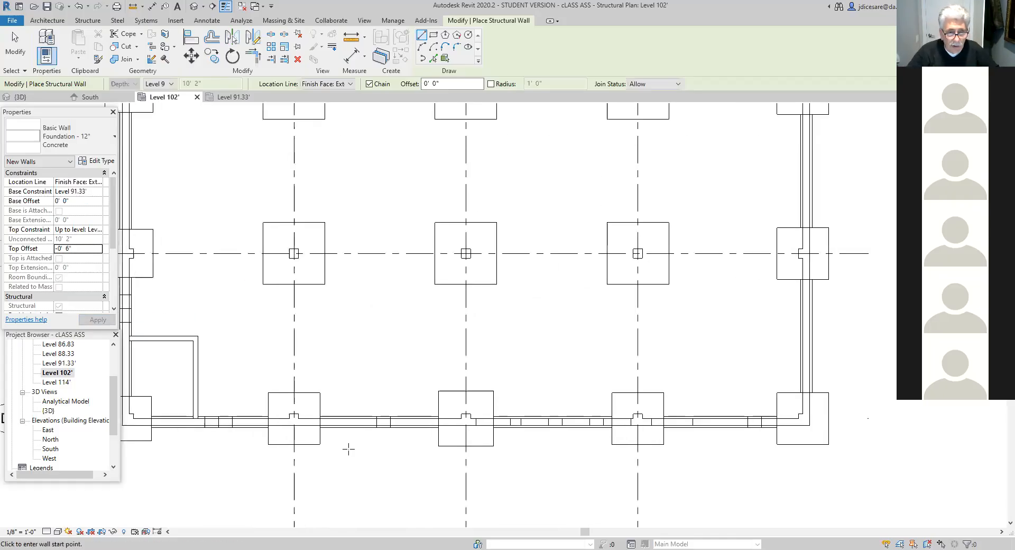
pyautogui.scroll(-2, 360, 462)
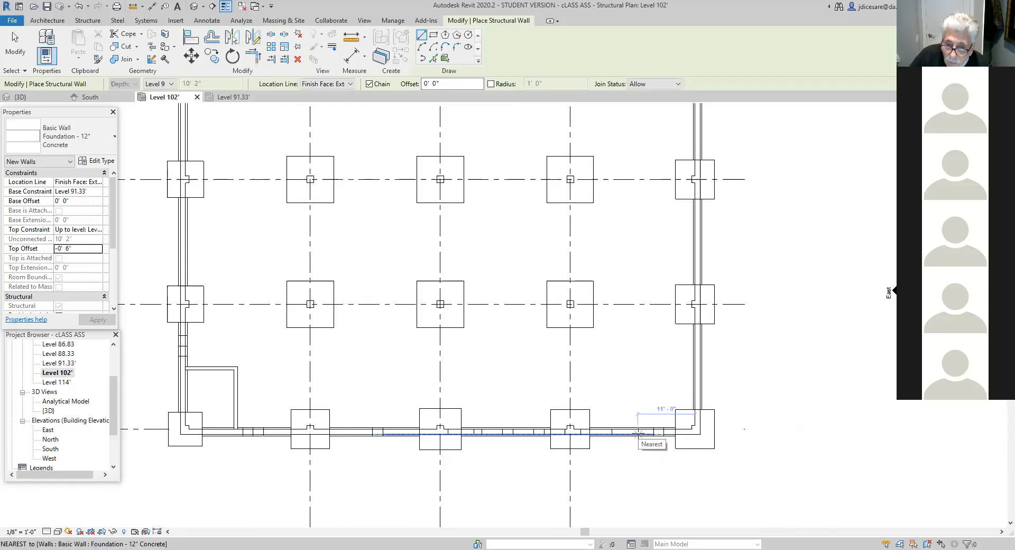
pyautogui.click(639, 433)
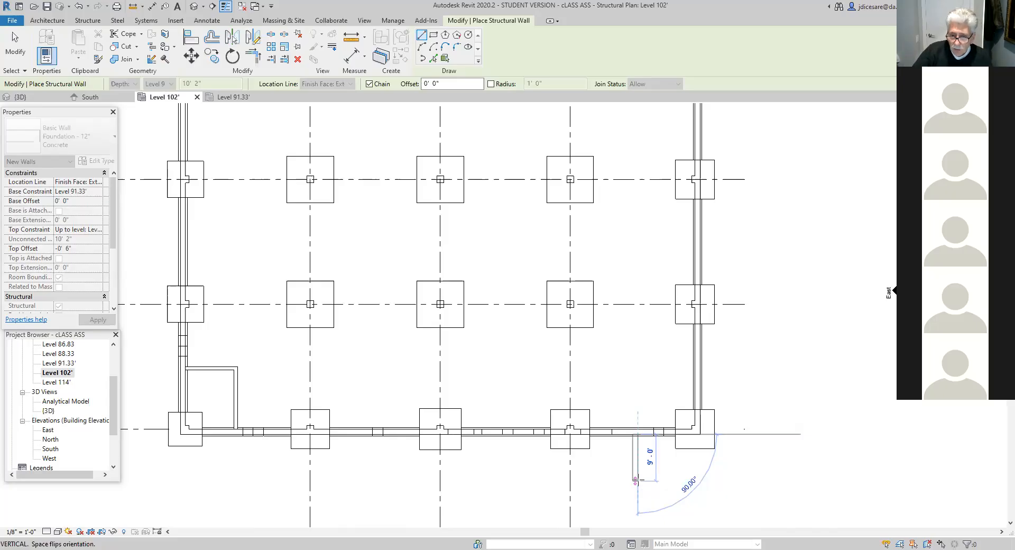
pyautogui.click(635, 480)
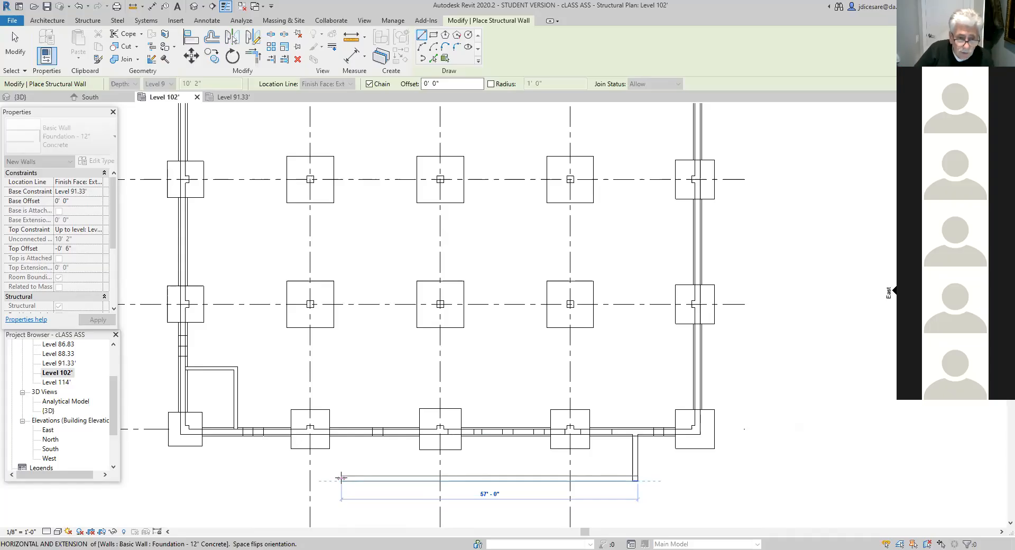
# - Continue the wall chain westward with a 58' 3" segment parallel to grid D
pyautogui.scroll(2, 341, 479)
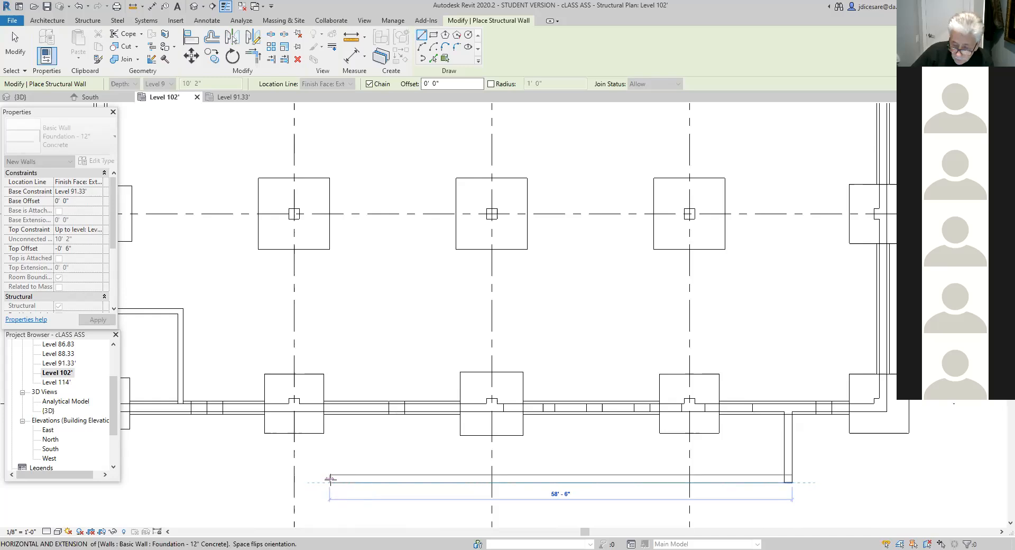
pyautogui.write('58')
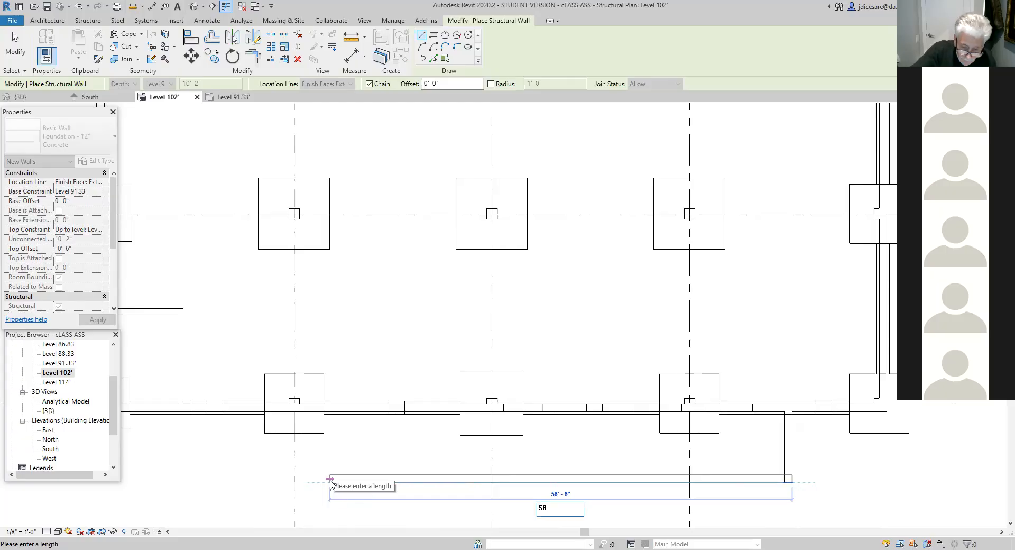
pyautogui.write("'3")
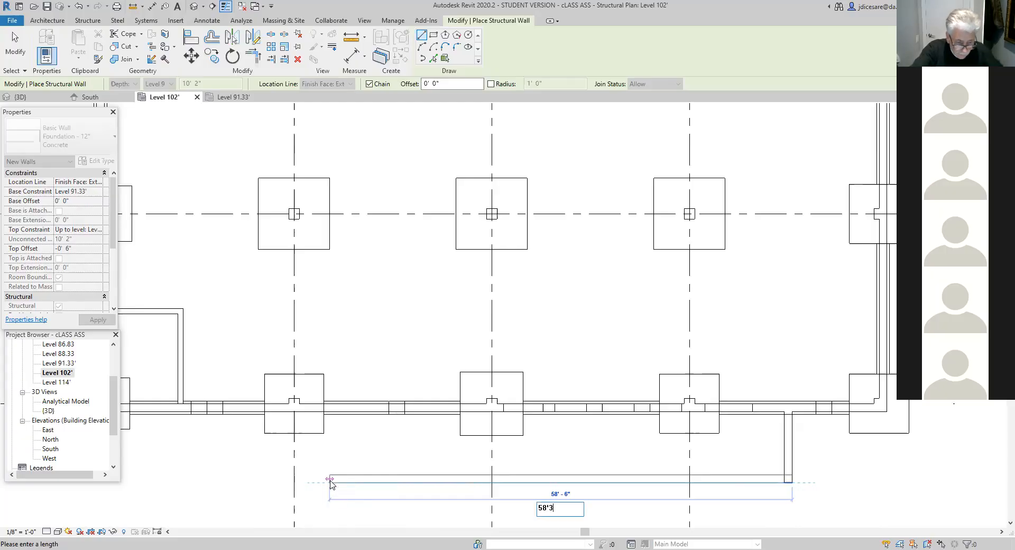
pyautogui.write('"')
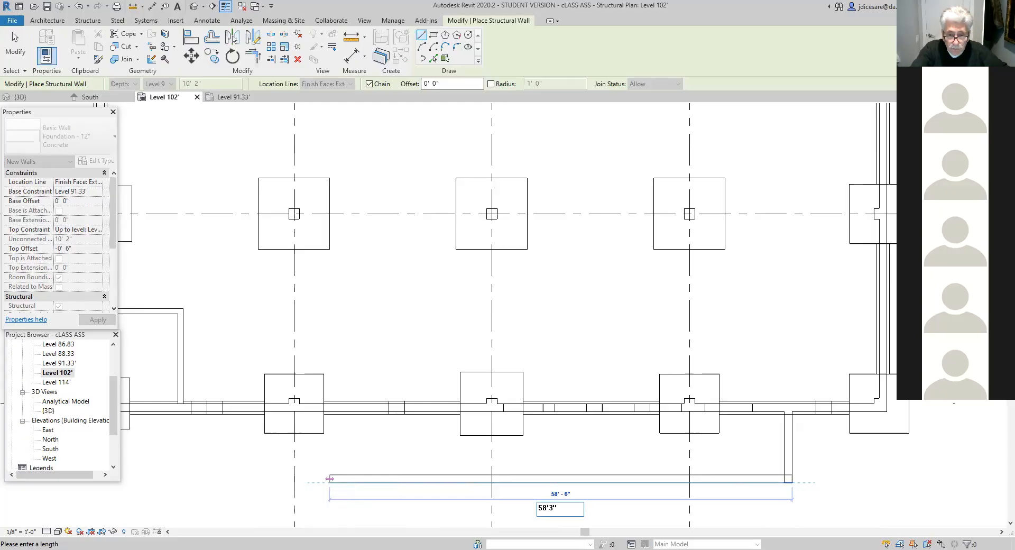
pyautogui.press('Return')
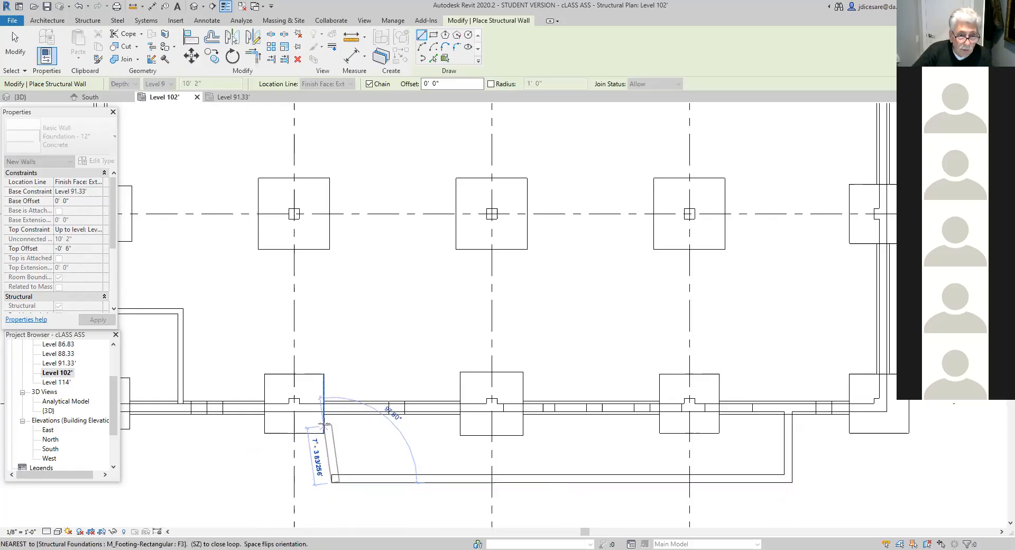
# - Close the U shape with a 9' 0" perpendicular leg back to the grid D wall, and finish placing walls
pyautogui.scroll(2, 338, 428)
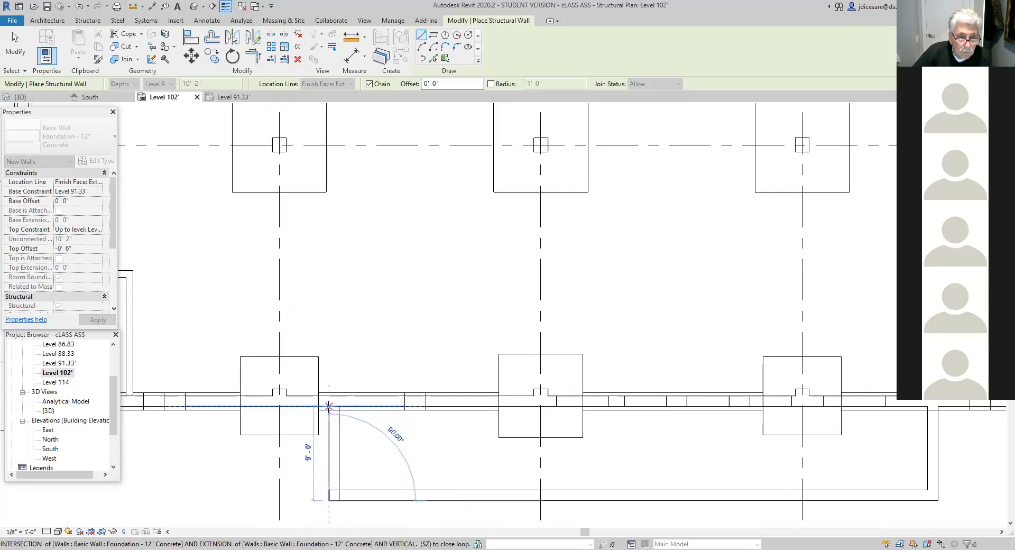
pyautogui.click(328, 406)
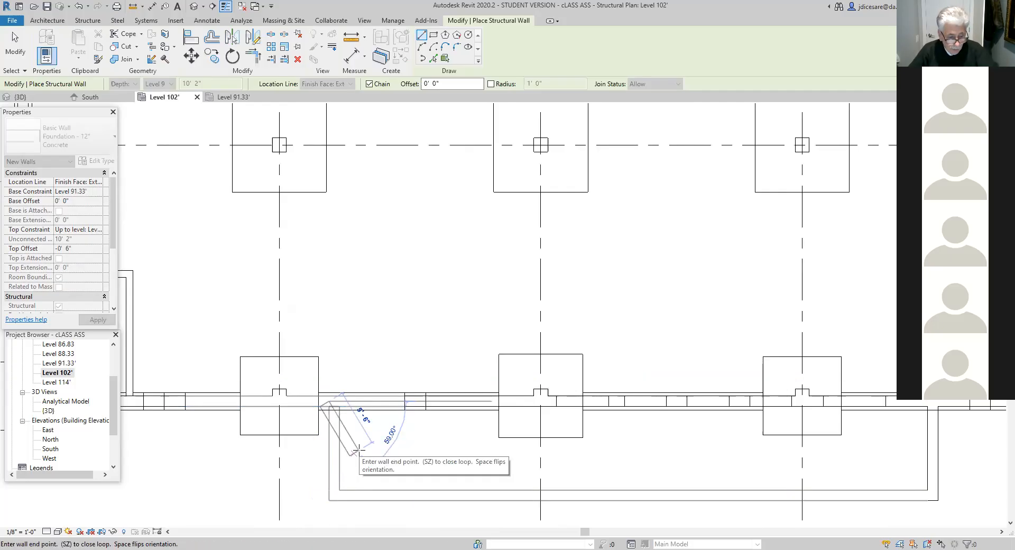
pyautogui.press('Escape')
pyautogui.press('Escape')
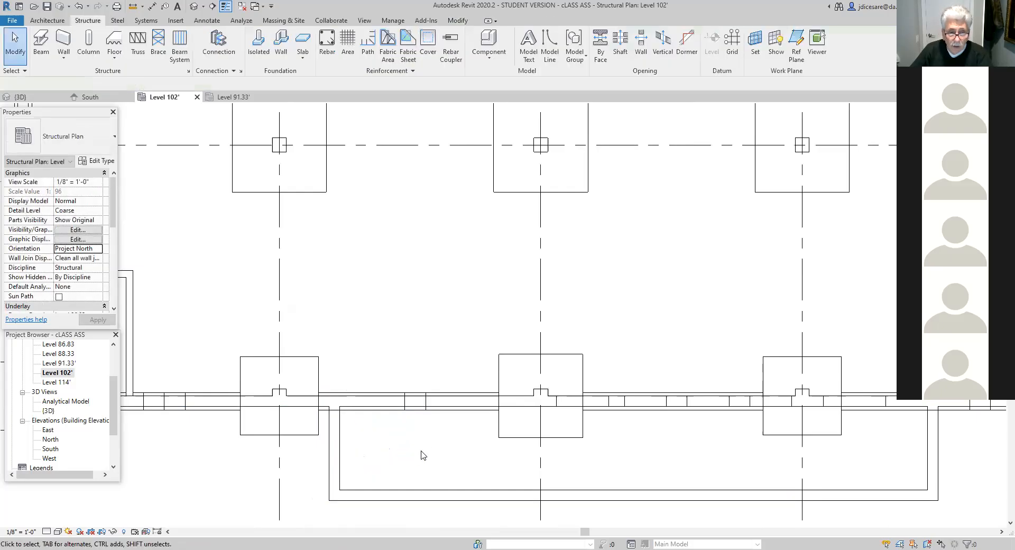
# - Examine the new U-shaped foundation wall and the window openings behind it in the 3D view
pyautogui.scroll(-5, 423, 454)
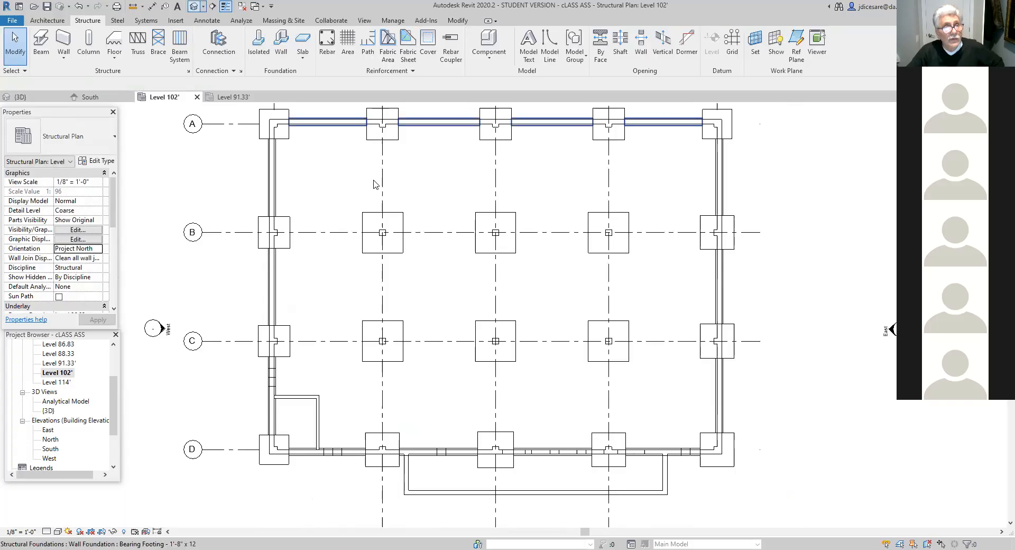
pyautogui.press('3')
pyautogui.press('d')
pyautogui.scroll(-1, 481, 349)
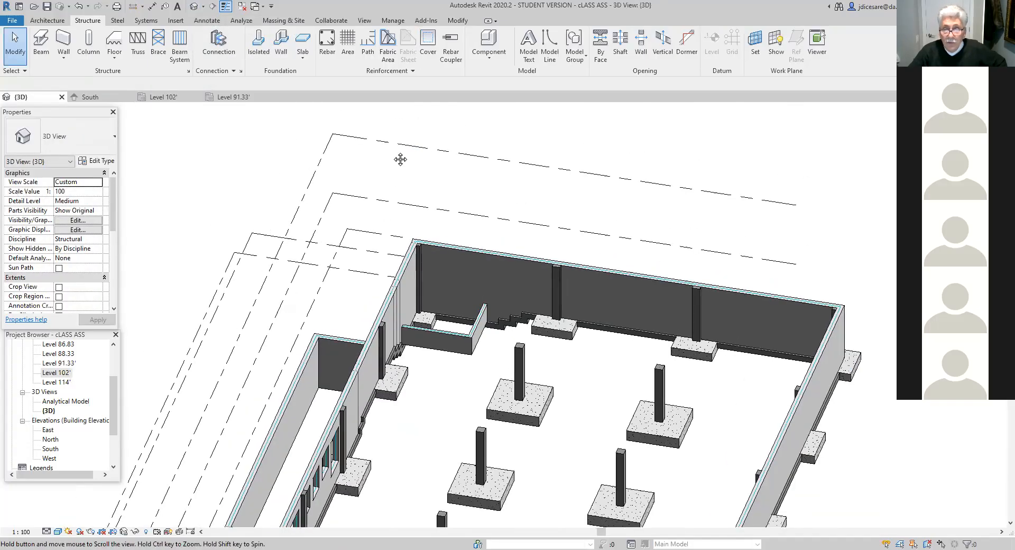
pyautogui.scroll(-6, 483, 305)
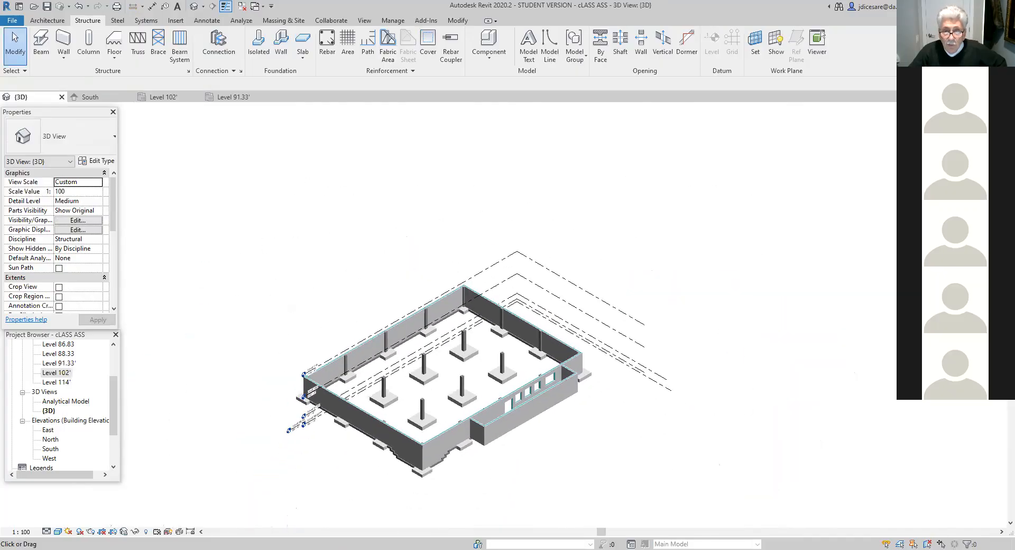
pyautogui.scroll(4, 601, 426)
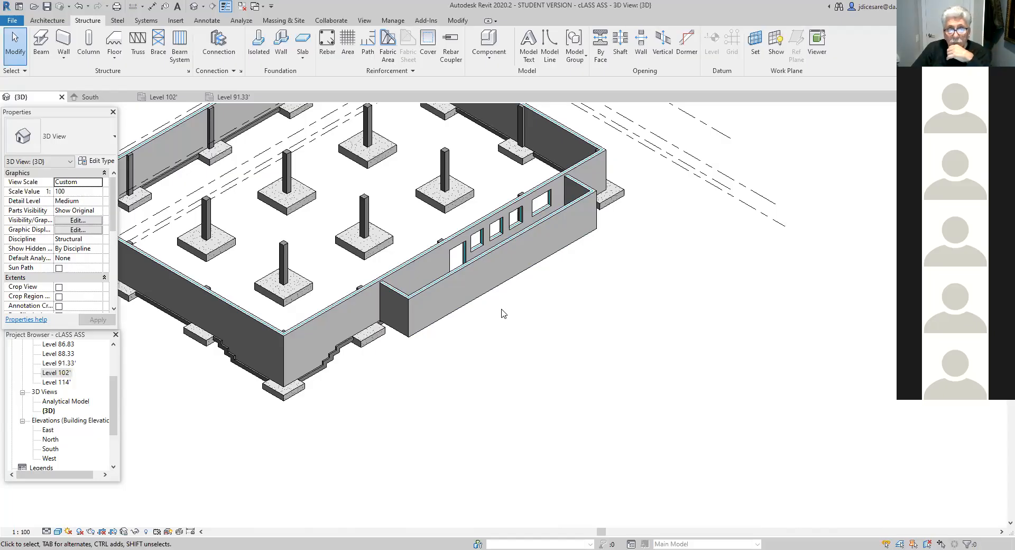
# - In the Level 102' plan, measure from the U-shaped wall's two outer corners to the nearest vertical grid lines
pyautogui.doubleClick(63, 373)
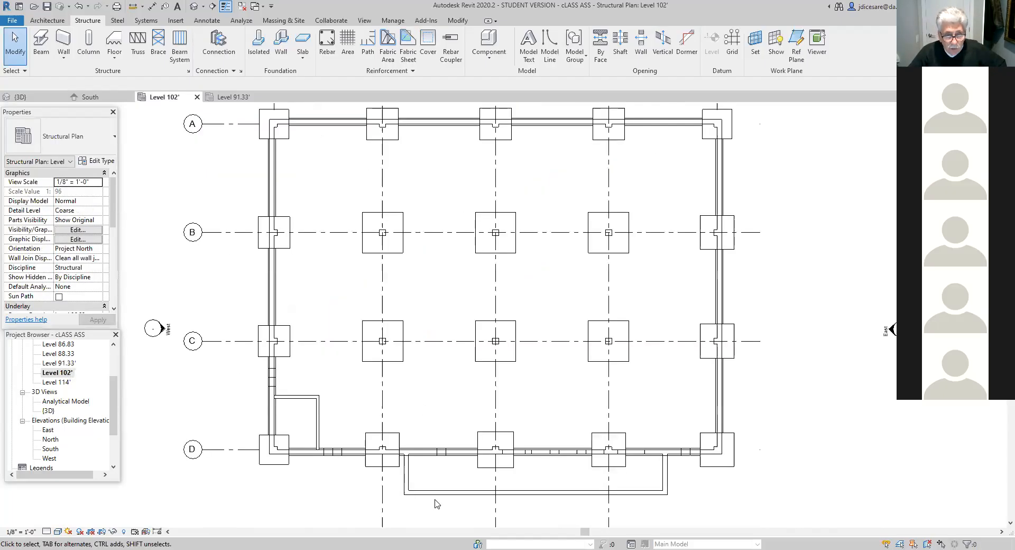
pyautogui.scroll(2, 430, 512)
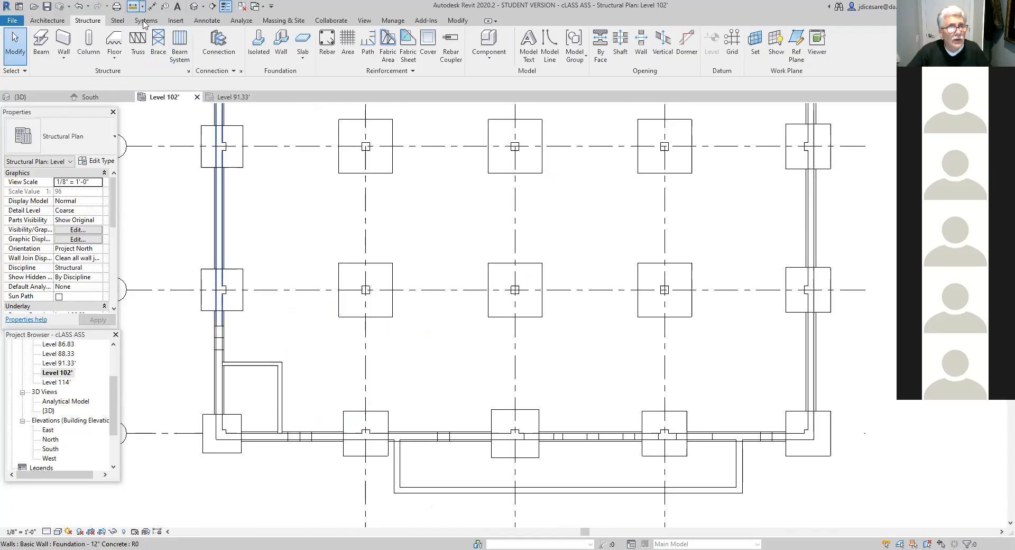
pyautogui.click(133, 6)
pyautogui.click(394, 493)
pyautogui.click(365, 493)
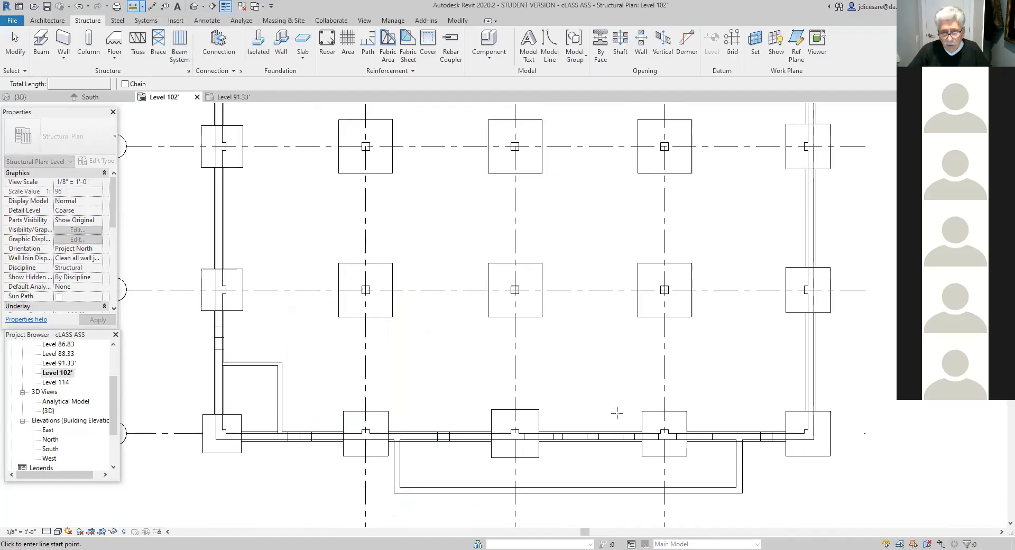
pyautogui.click(665, 493)
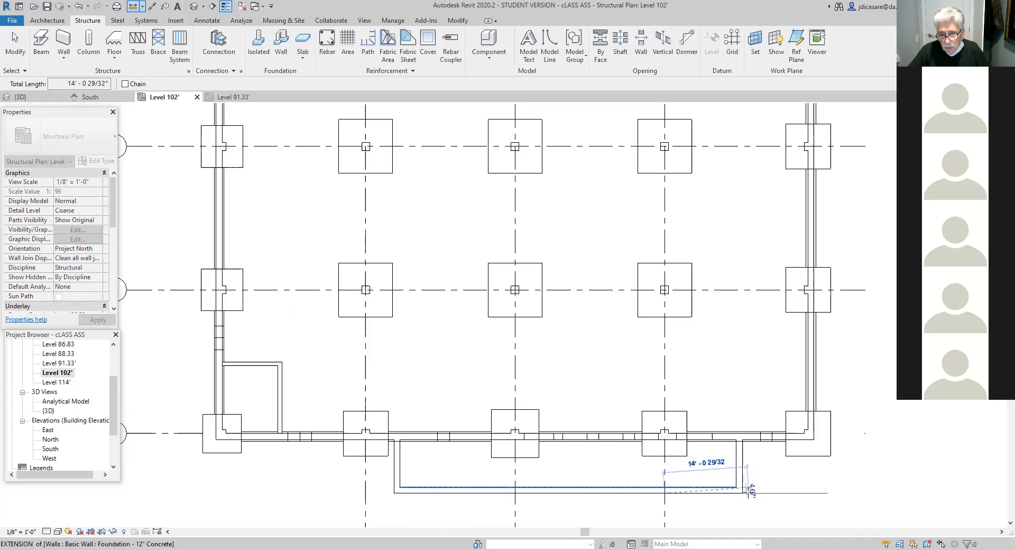
pyautogui.click(743, 493)
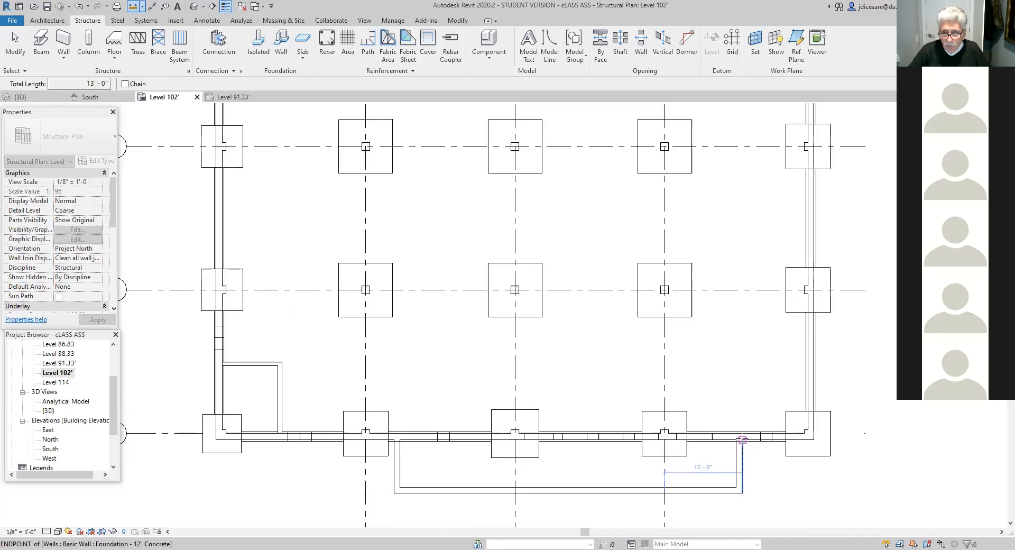
# - Measure the length of the U-shaped wall's east leg from its outer corner to the grid D wall
pyautogui.click(133, 7)
pyautogui.click(742, 493)
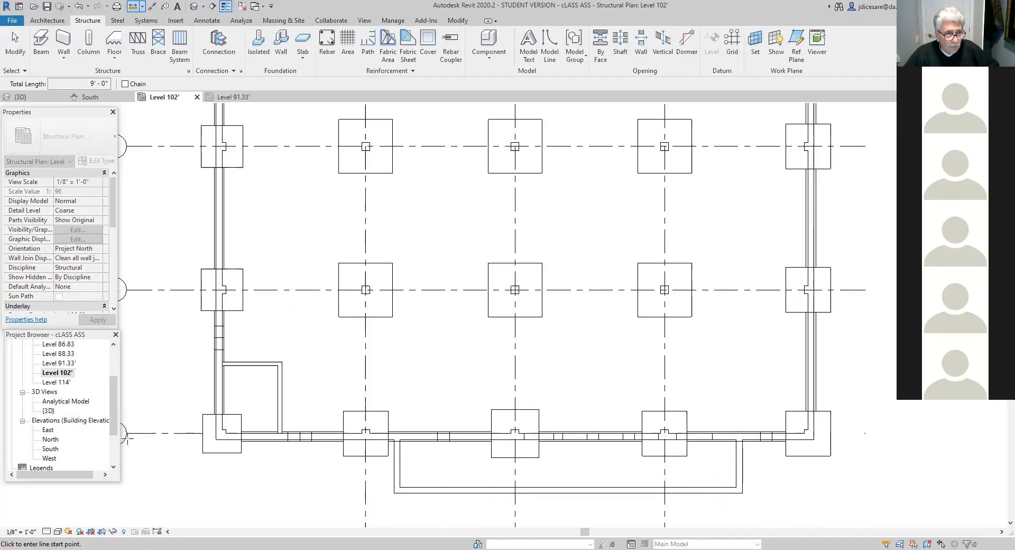
pyautogui.press('Escape')
pyautogui.press('Escape')
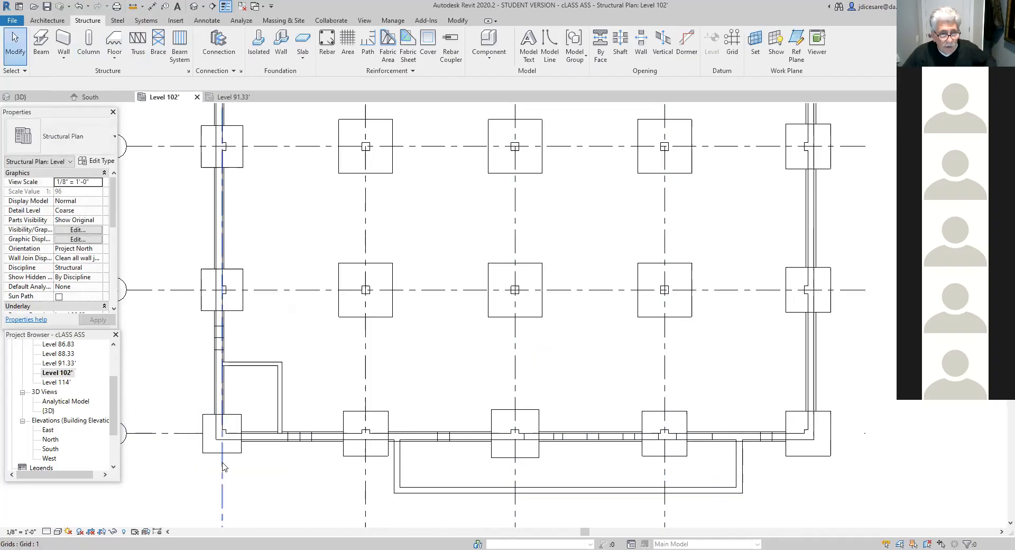
# - In the East elevation, measure the height difference between the tops of the U-shaped wall and the main foundation wall
pyautogui.scroll(-1, 224, 465)
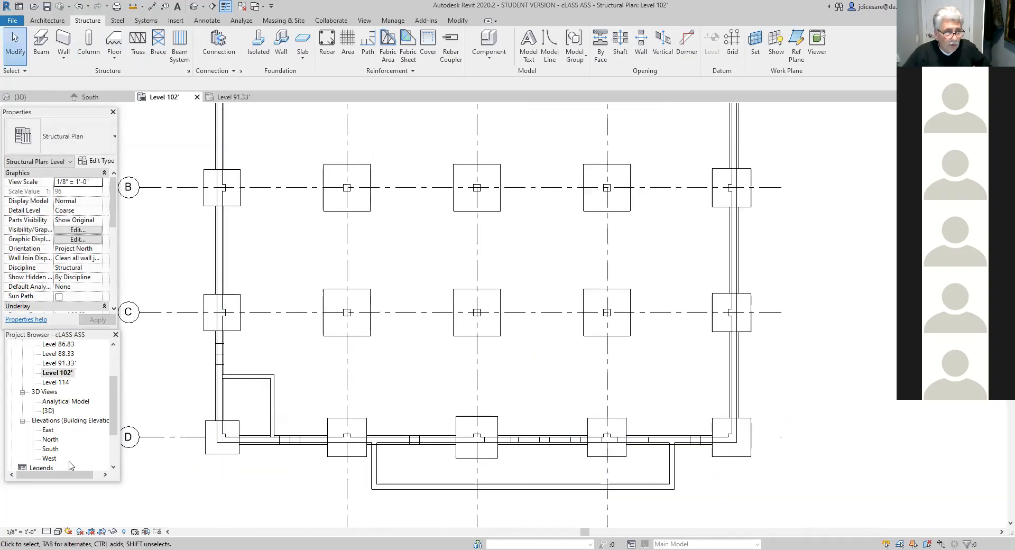
pyautogui.doubleClick(48, 429)
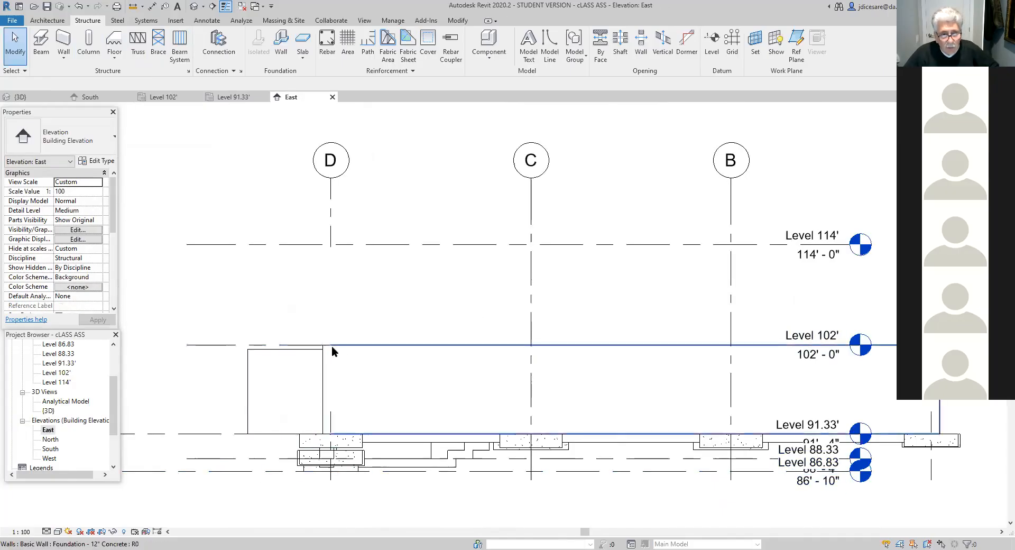
pyautogui.click(158, 38)
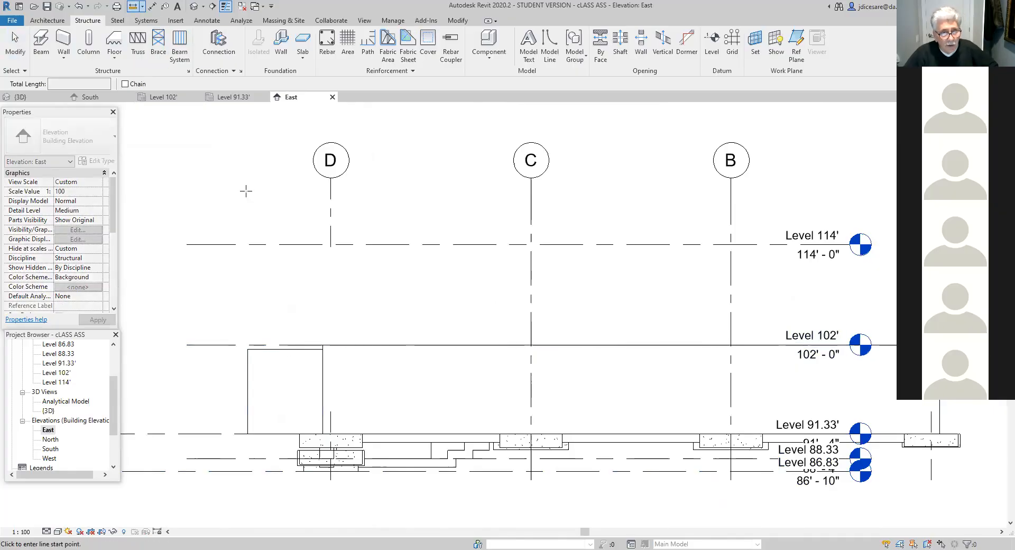
pyautogui.scroll(4, 345, 378)
pyautogui.click(292, 311)
pyautogui.scroll(-3, 339, 347)
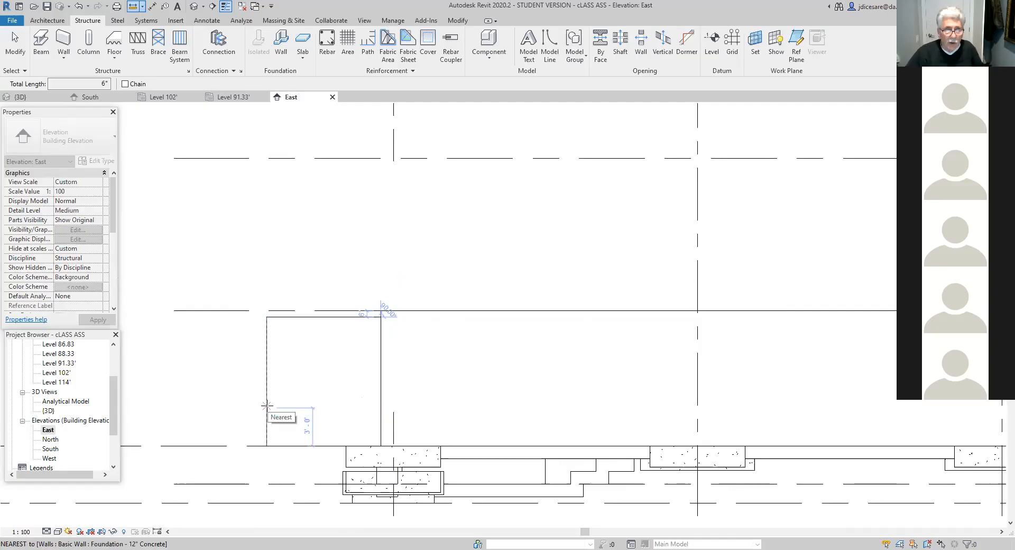
# - Return to the Level 102' plan and inspect the properties of the 8" walls enclosing the small corner area near grid D
pyautogui.doubleClick(55, 374)
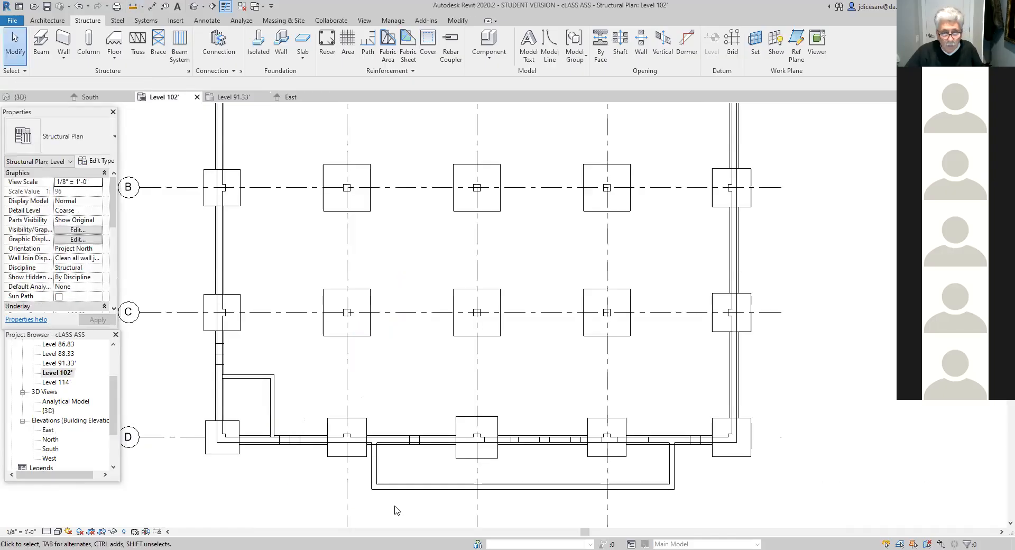
pyautogui.scroll(-1, 397, 510)
pyautogui.moveTo(408, 512); pyautogui.dragTo(406, 490, button='middle')
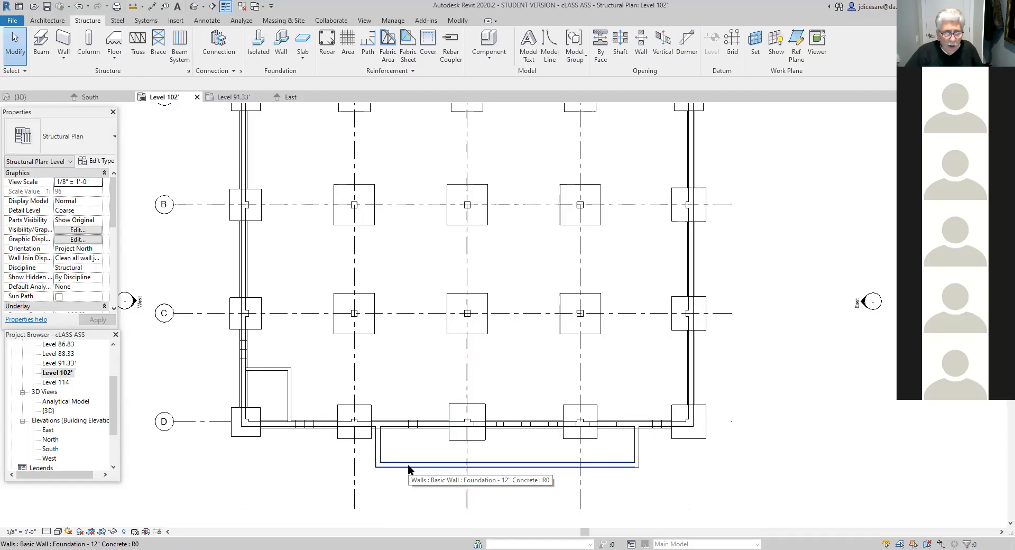
pyautogui.click(290, 403)
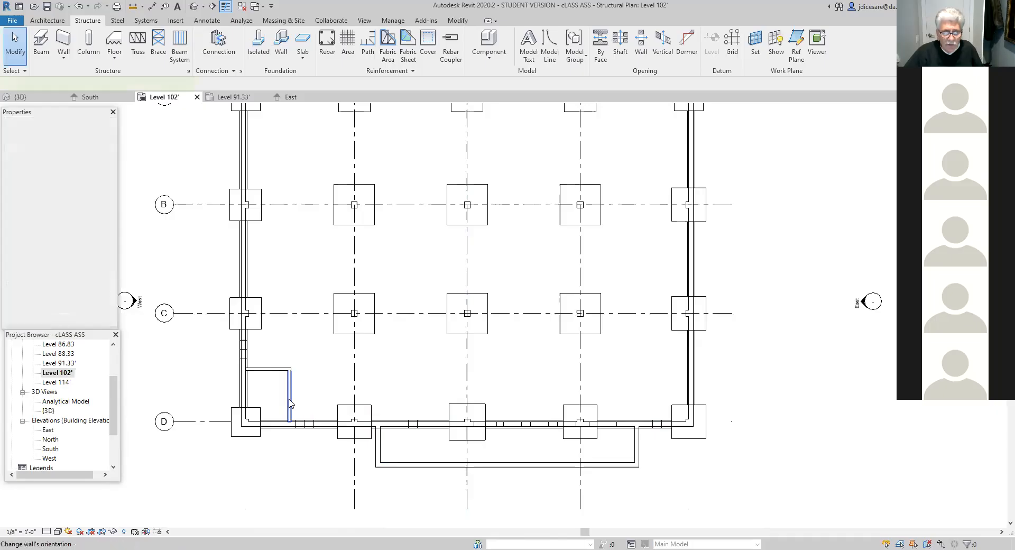
pyautogui.click(275, 369)
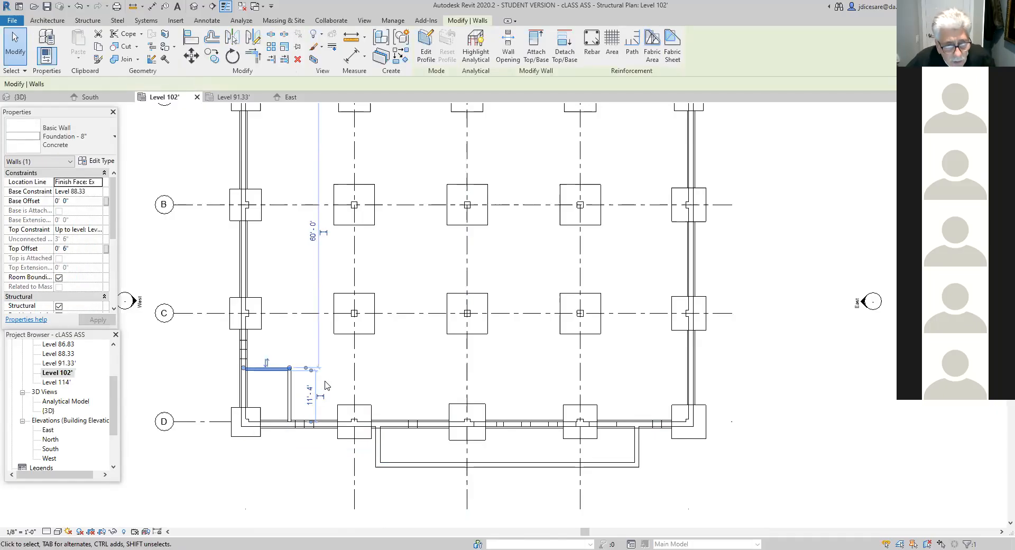
pyautogui.scroll(3, 270, 399)
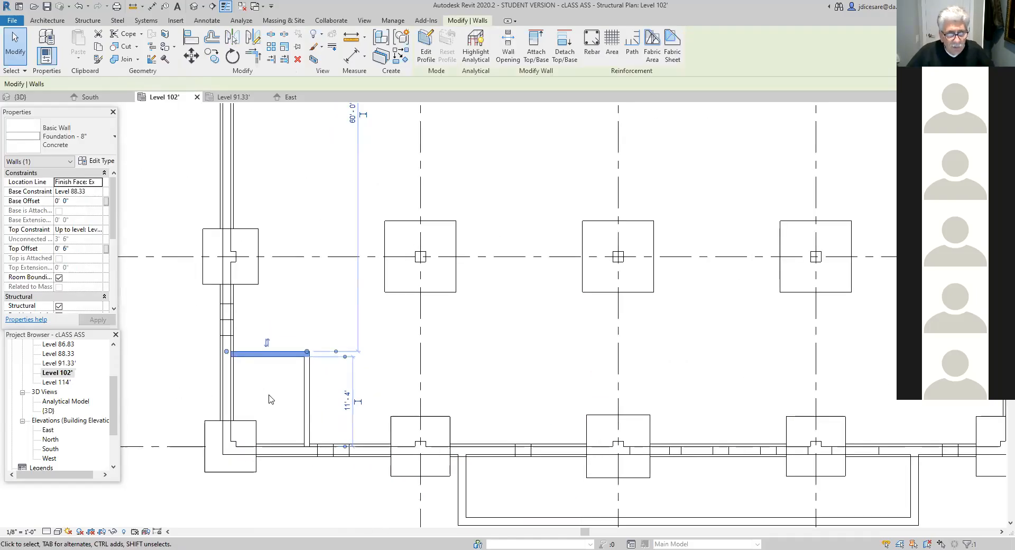
pyautogui.moveTo(272, 396); pyautogui.dragTo(336, 436, button='middle')
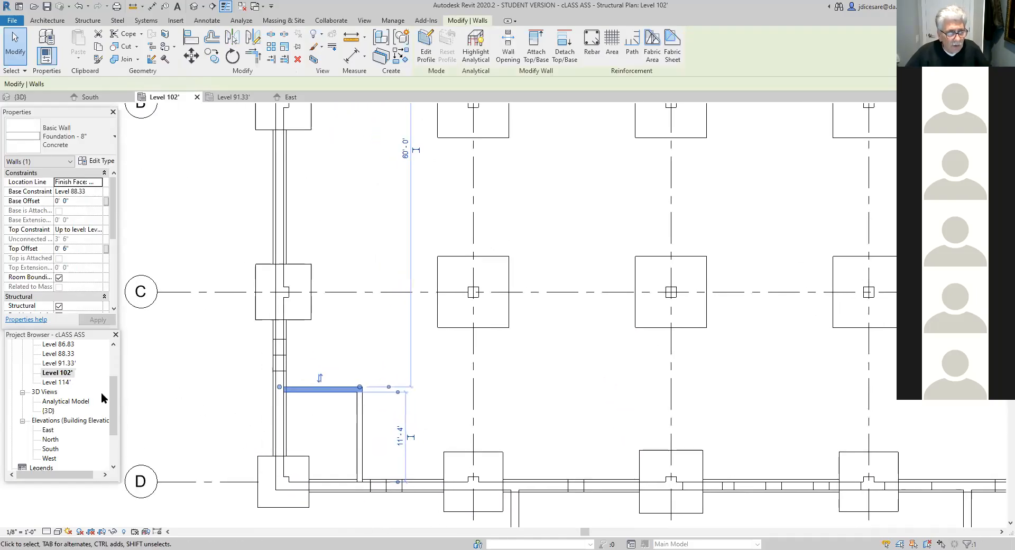
# - In the Level 91.33' plan, start a structural wall foundation with the Bearing Footing - 1'-8" x 12 type
pyautogui.doubleClick(67, 363)
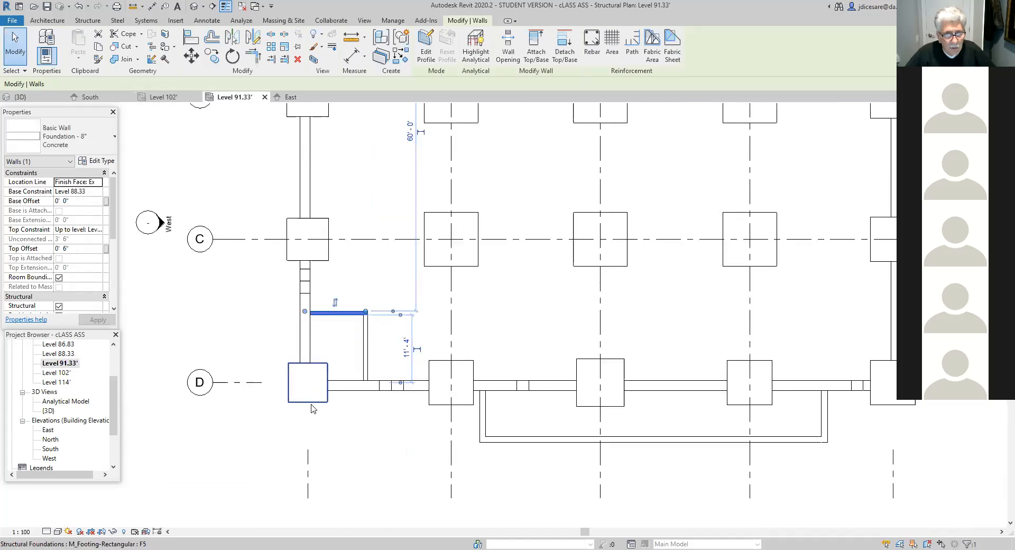
pyautogui.moveTo(329, 348); pyautogui.dragTo(306, 390, button='middle')
pyautogui.scroll(3, 305, 390)
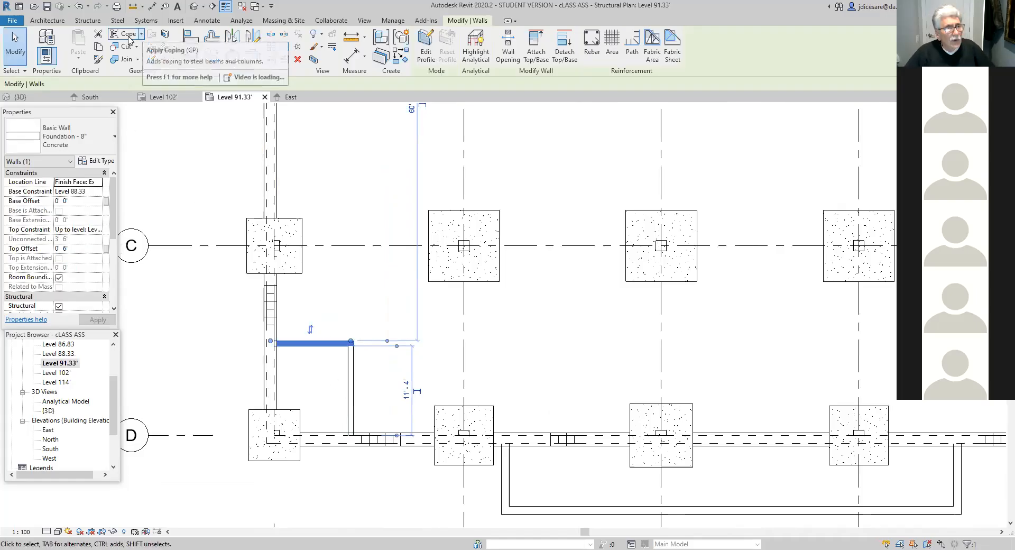
pyautogui.click(87, 20)
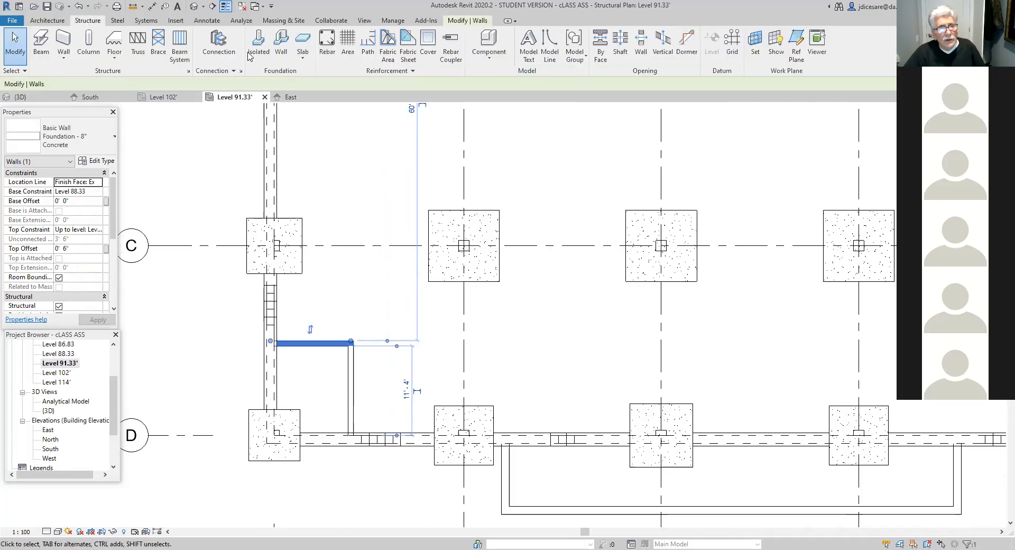
pyautogui.click(281, 53)
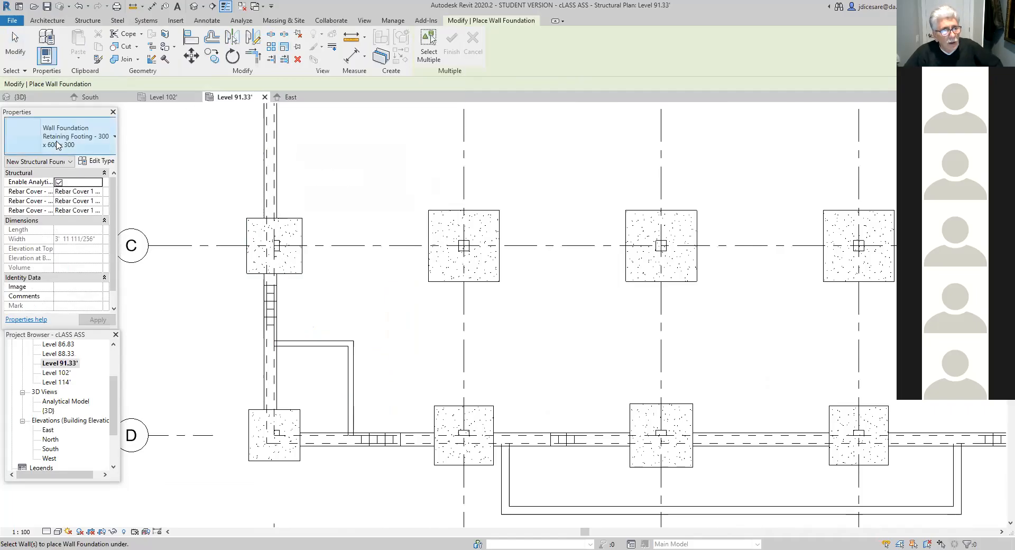
pyautogui.click(112, 136)
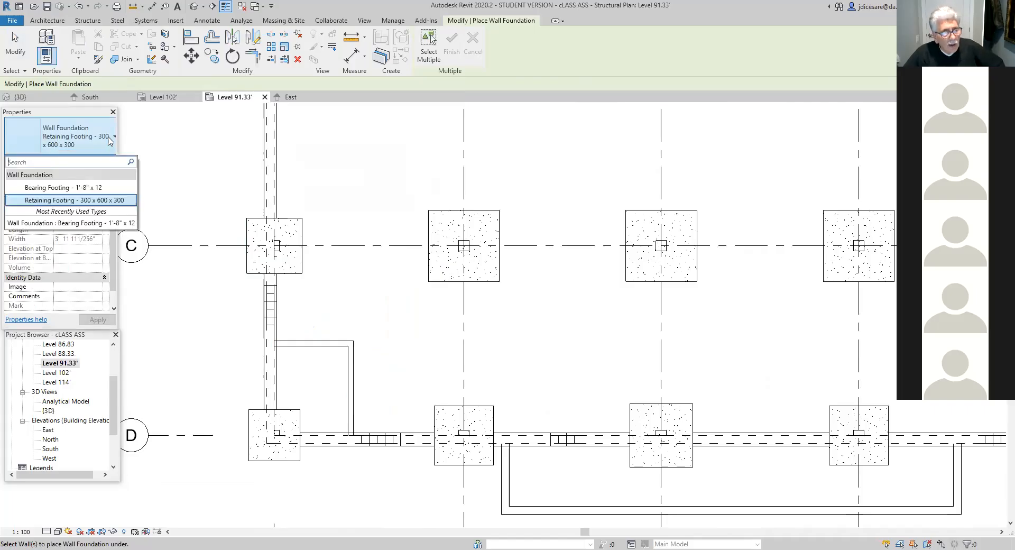
pyautogui.click(101, 188)
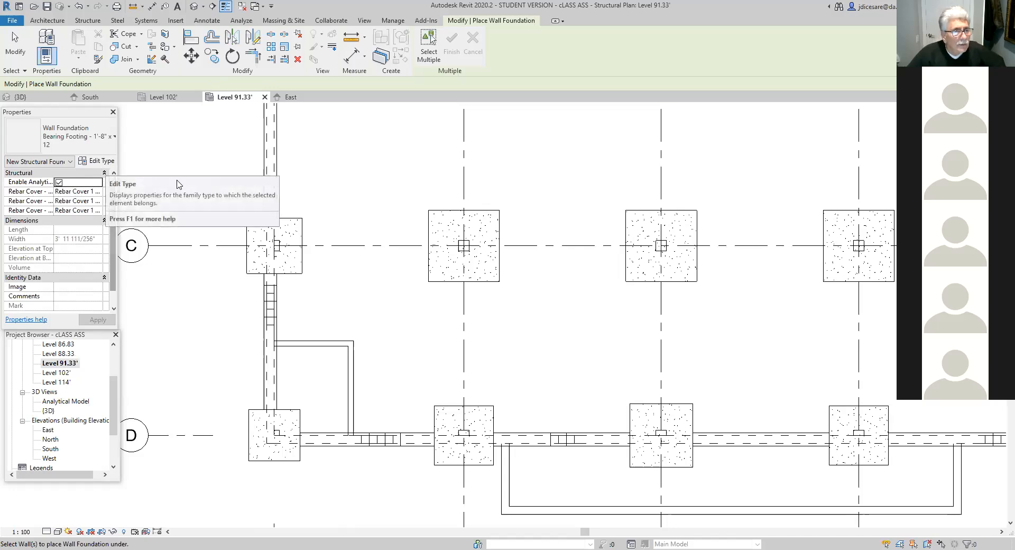
# - Duplicate the wall foundation type under the name Bearing Footing - 1'-4" x 12"
pyautogui.click(98, 162)
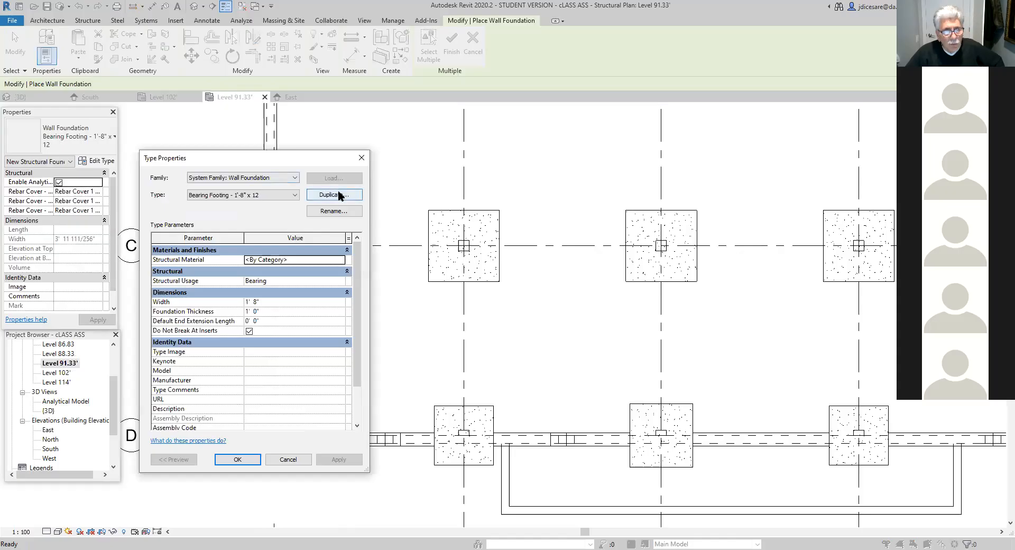
pyautogui.click(338, 194)
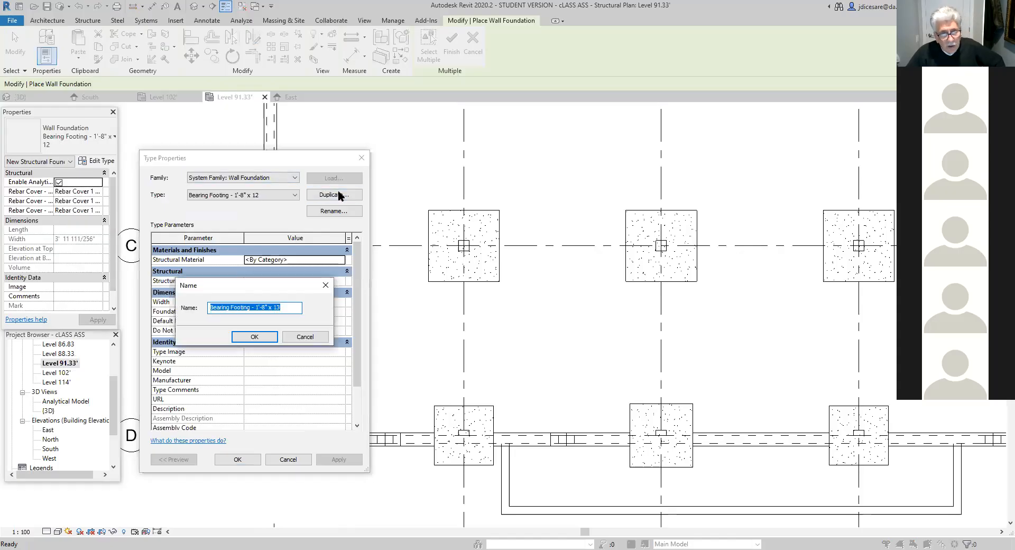
pyautogui.click(265, 306)
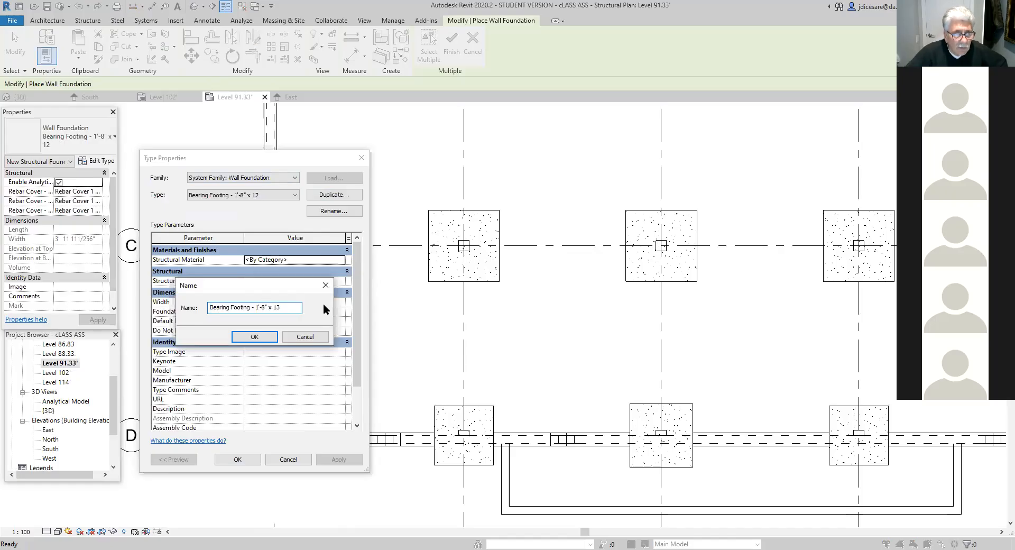
pyautogui.press('BackSpace')
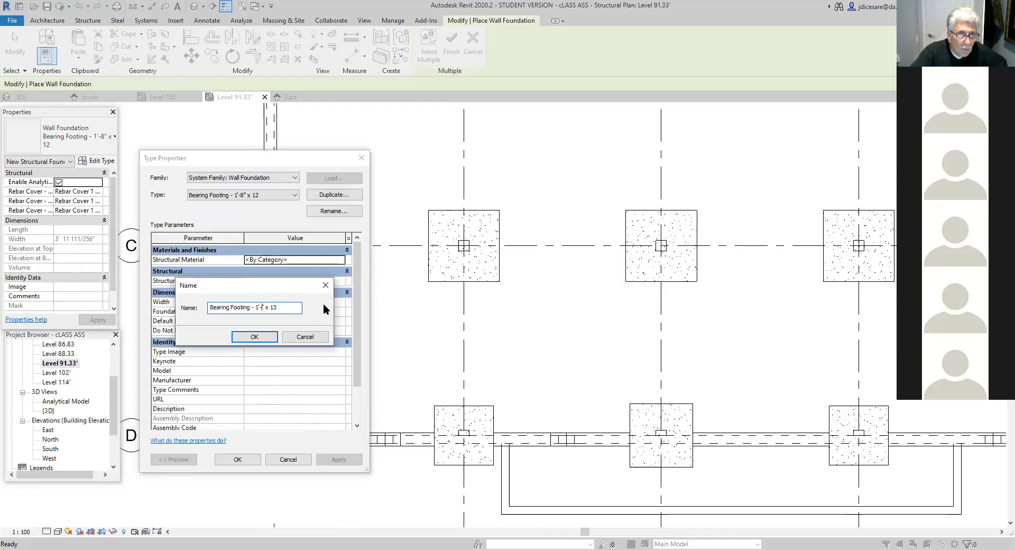
pyautogui.write('4')
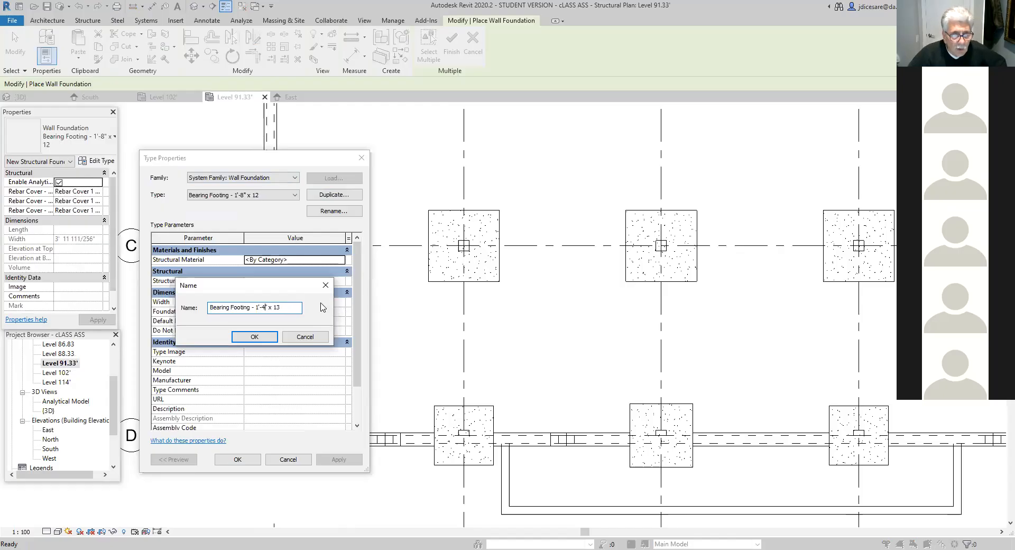
pyautogui.press('BackSpace')
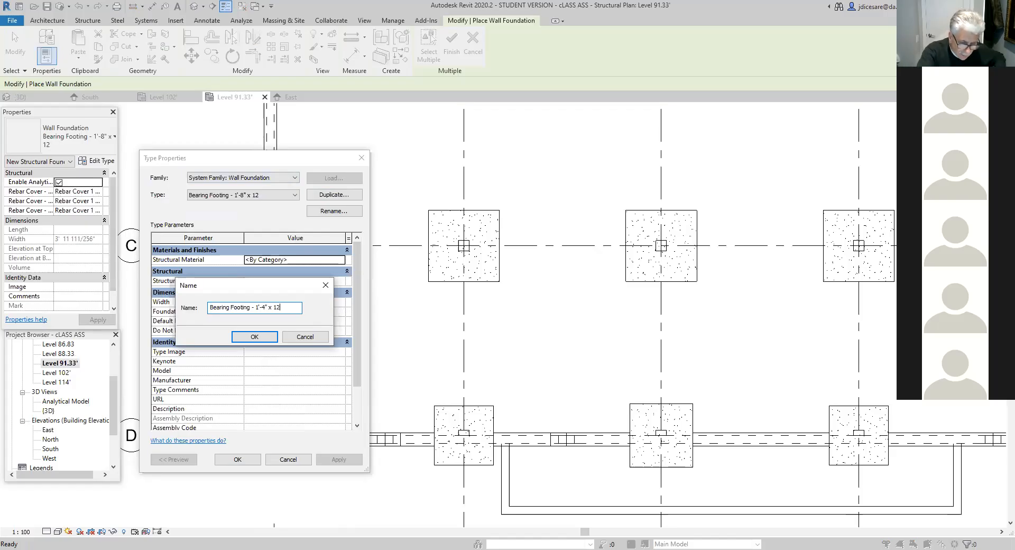
pyautogui.write('2')
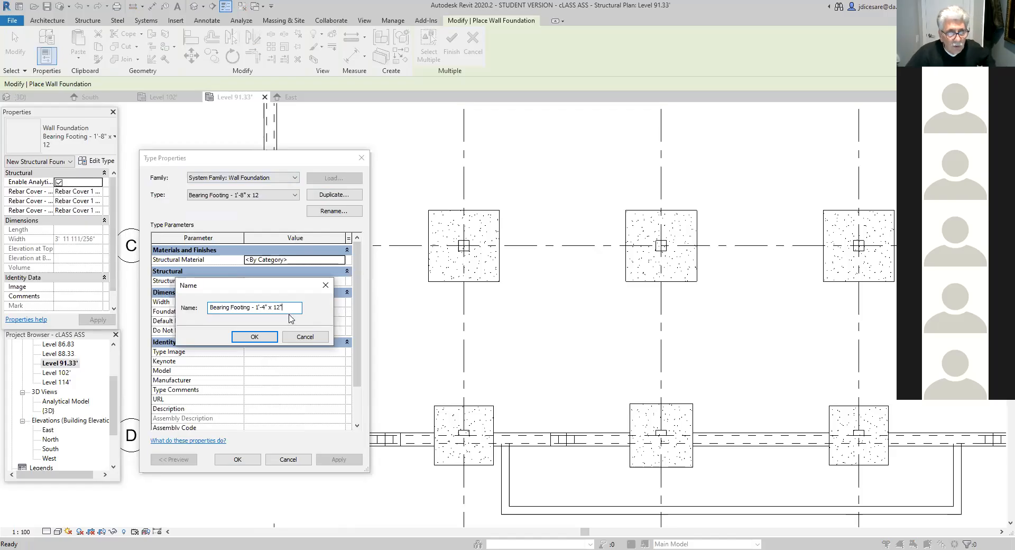
pyautogui.click(271, 342)
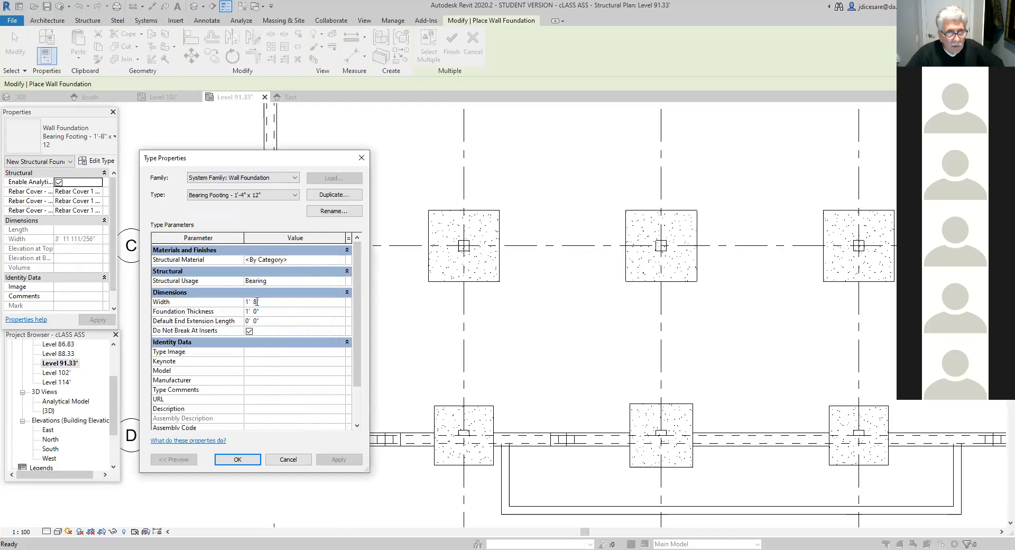
# - Set the new bearing footing type's width to 1' 4" and accept the type properties
pyautogui.press('BackSpace')
pyautogui.write('4')
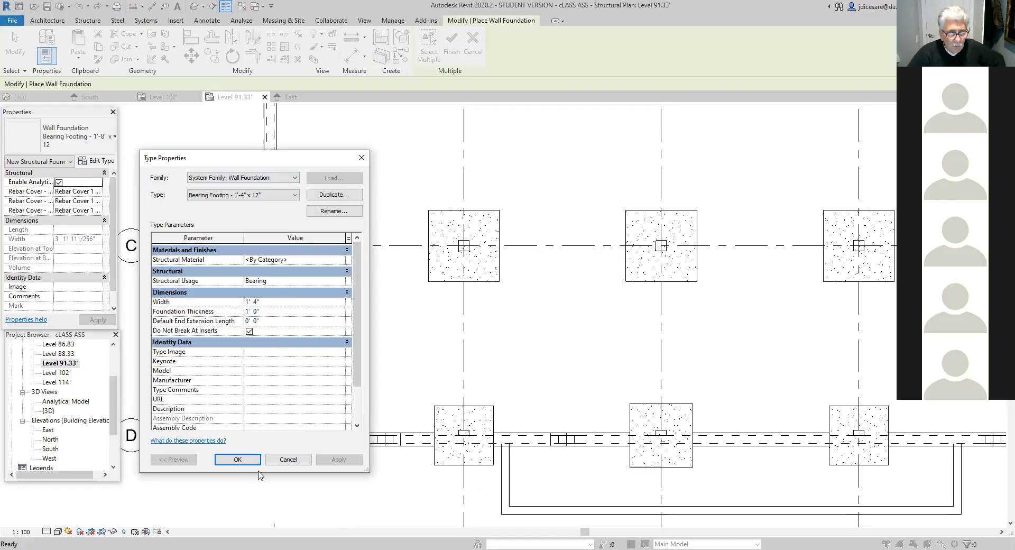
pyautogui.click(239, 460)
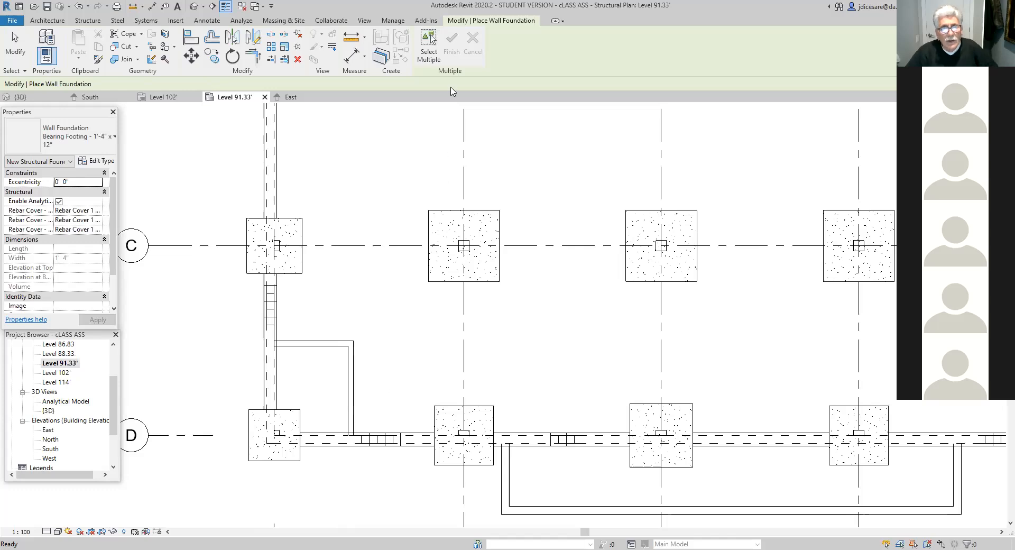
# - Place the Bearing Footing - 1'-4" x 12" under both 8" walls enclosing the small corner area near grid D, using multiple selection
pyautogui.click(433, 44)
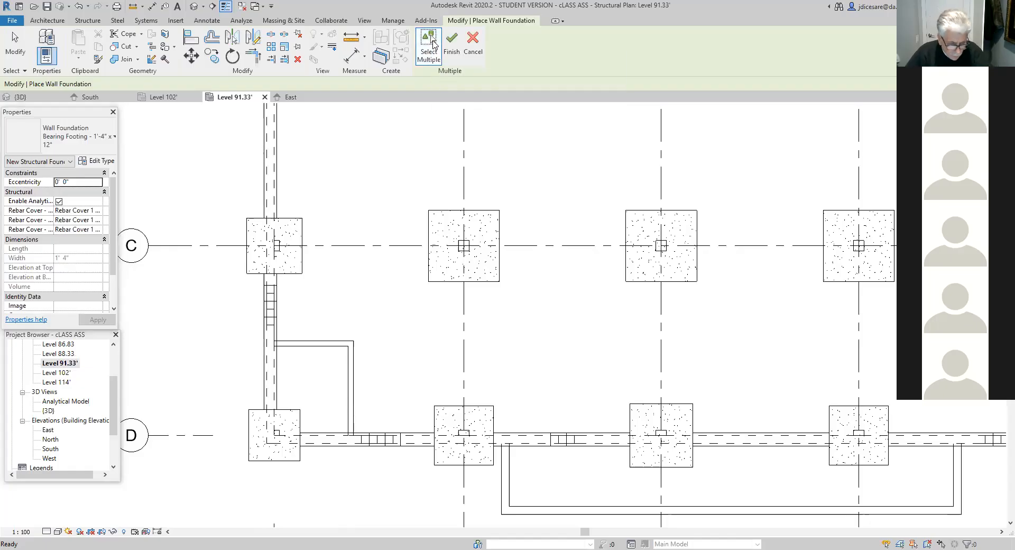
pyautogui.click(334, 344)
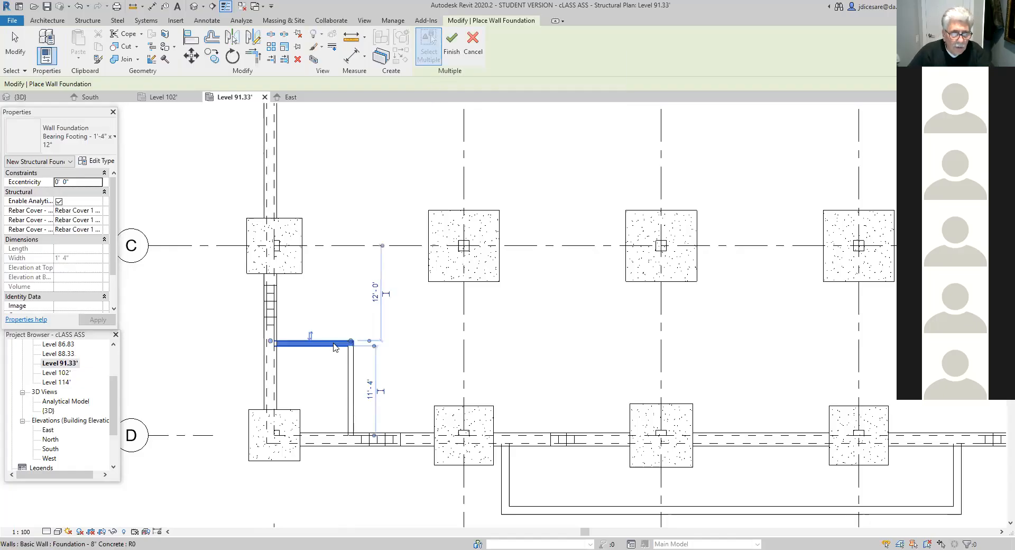
pyautogui.click(350, 372)
pyautogui.click(452, 44)
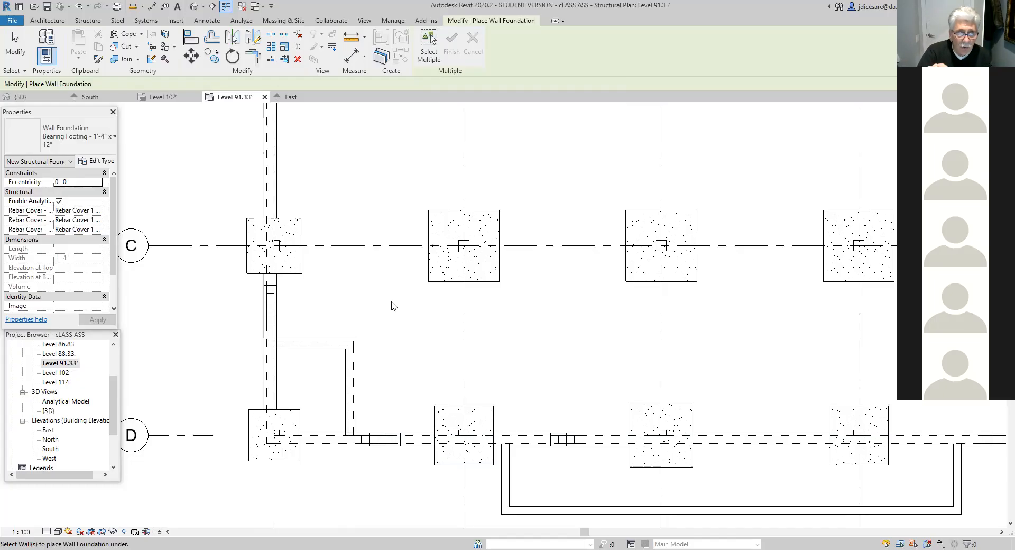
# - Open the Level 102' plan and examine the foundation layout from grid A down to the U-shaped wall outside grid D
pyautogui.doubleClick(58, 373)
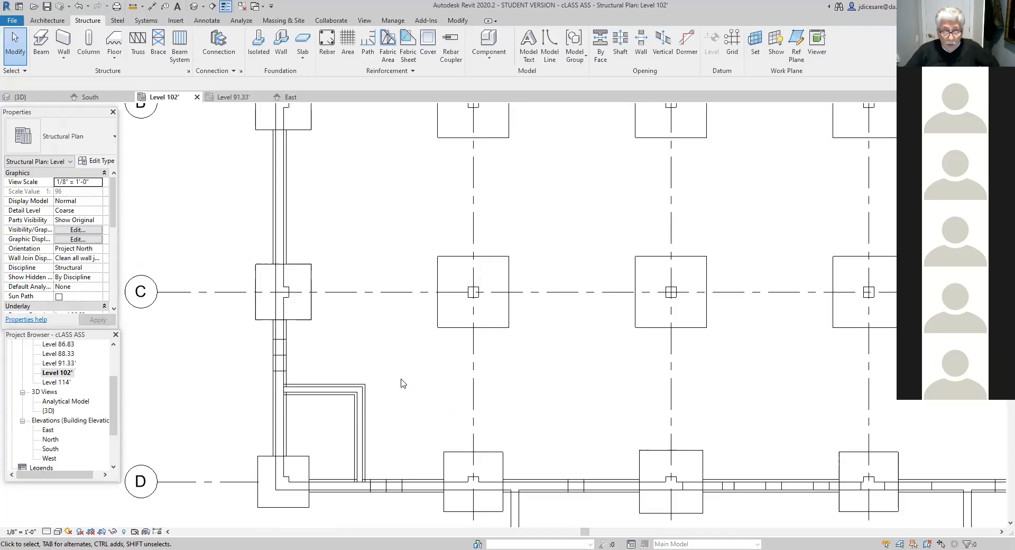
pyautogui.scroll(-2, 510, 410)
pyautogui.moveTo(530, 423); pyautogui.dragTo(414, 347, button='middle')
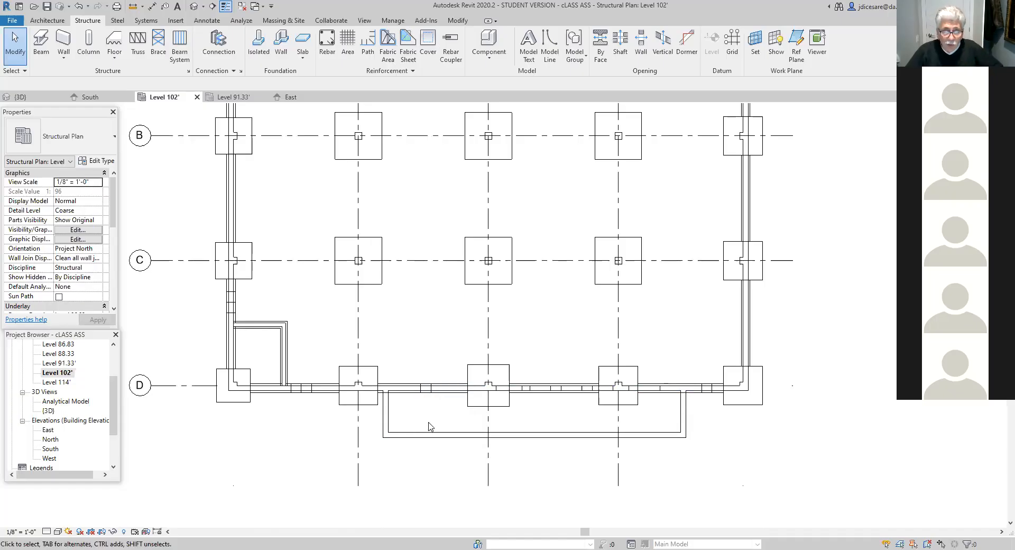
pyautogui.scroll(-1, 429, 426)
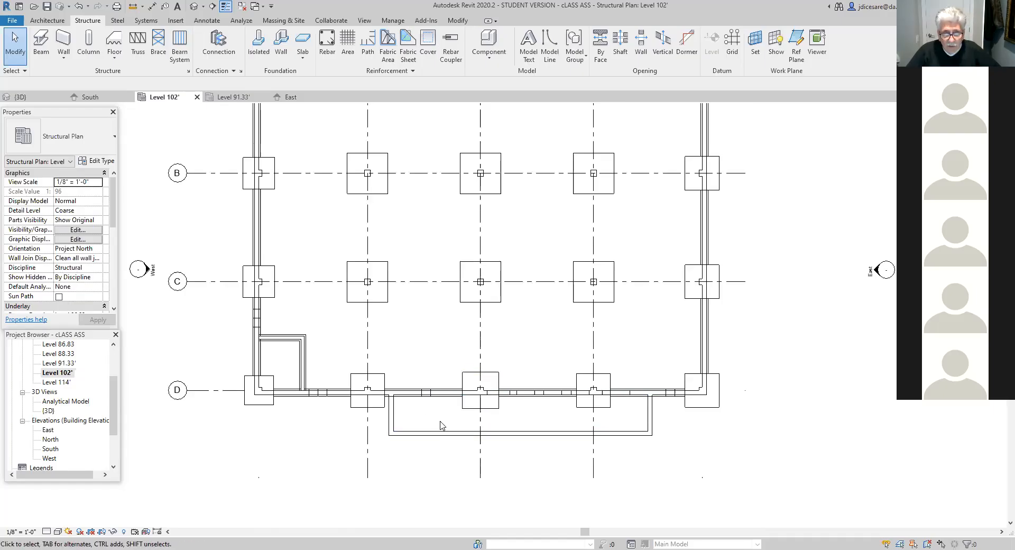
pyautogui.scroll(1, 442, 421)
pyautogui.moveTo(438, 356); pyautogui.dragTo(434, 549, button='middle')
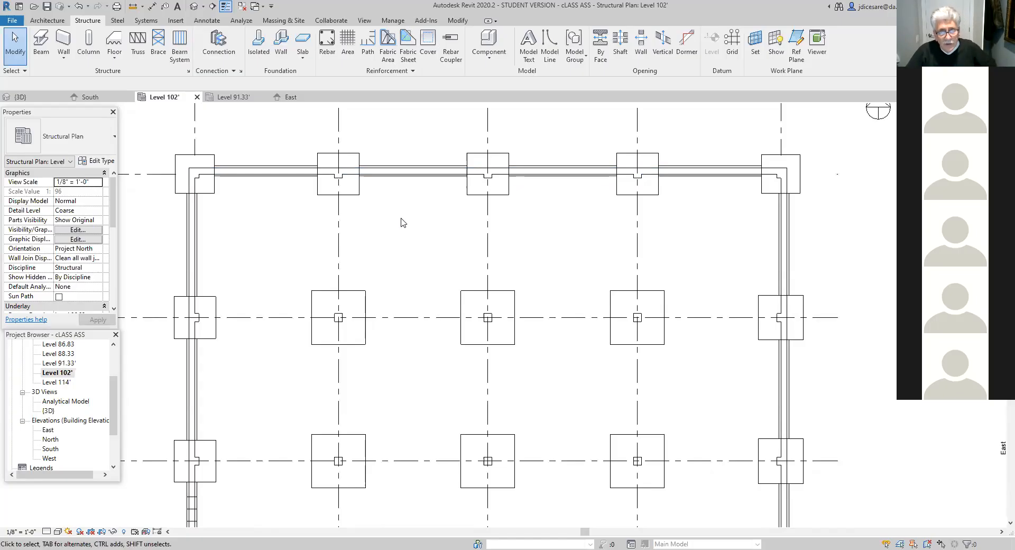
pyautogui.scroll(-3, 408, 327)
pyautogui.scroll(-3, 411, 362)
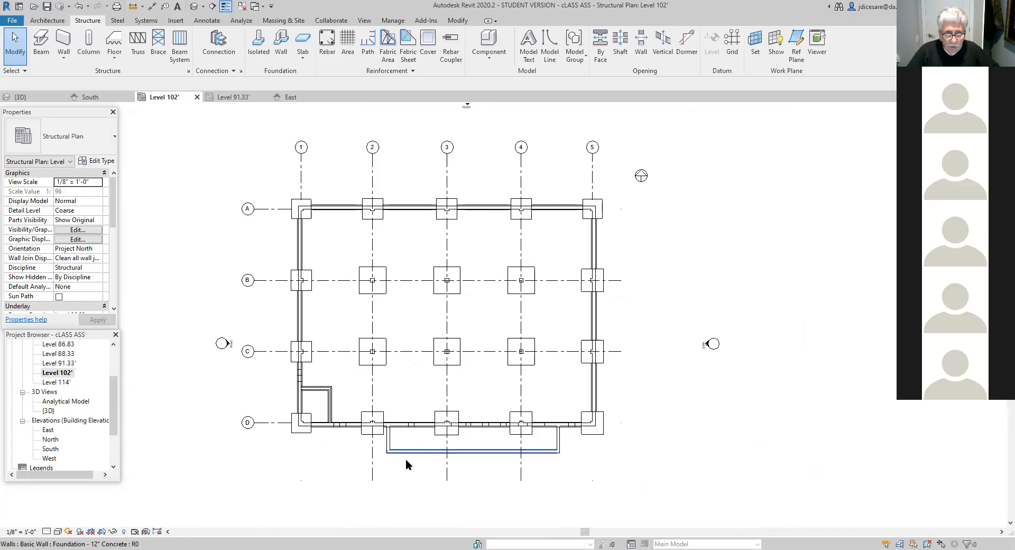
pyautogui.scroll(2, 405, 458)
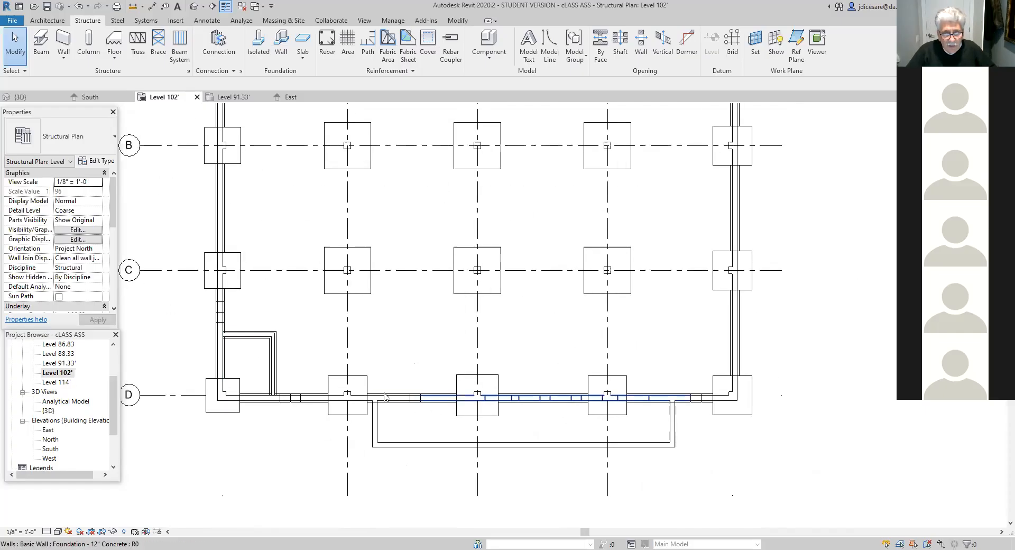
# - Return to the Level 91.33' plan and inspect the U-shaped wall outside grid D up close
pyautogui.doubleClick(63, 363)
pyautogui.scroll(-3, 543, 483)
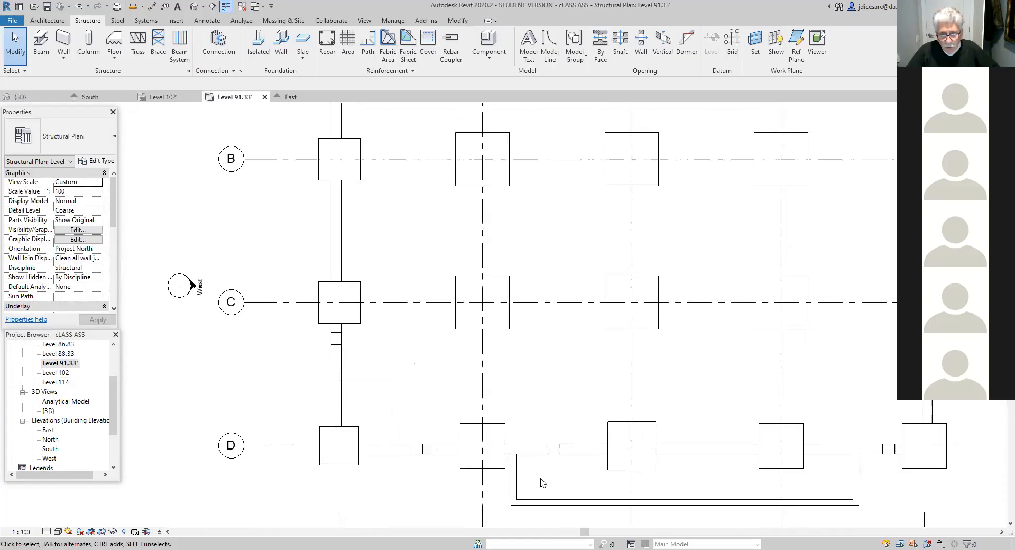
pyautogui.moveTo(550, 479)
pyautogui.mouseDown(button='middle')
pyautogui.moveTo(369, 452)
pyautogui.moveTo(392, 380)
pyautogui.mouseUp(button='middle')
pyautogui.scroll(3, 383, 448)
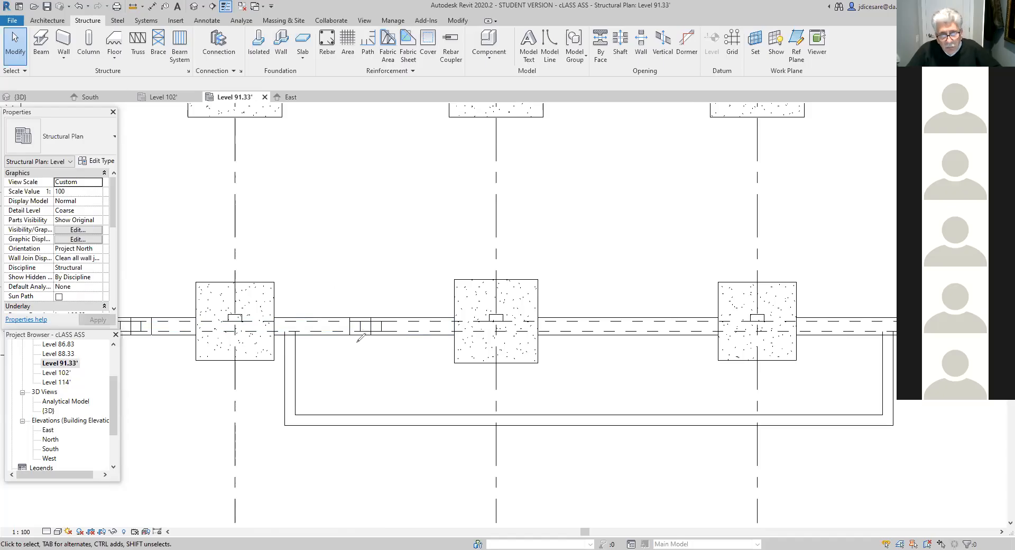
pyautogui.moveTo(349, 339); pyautogui.dragTo(344, 426)
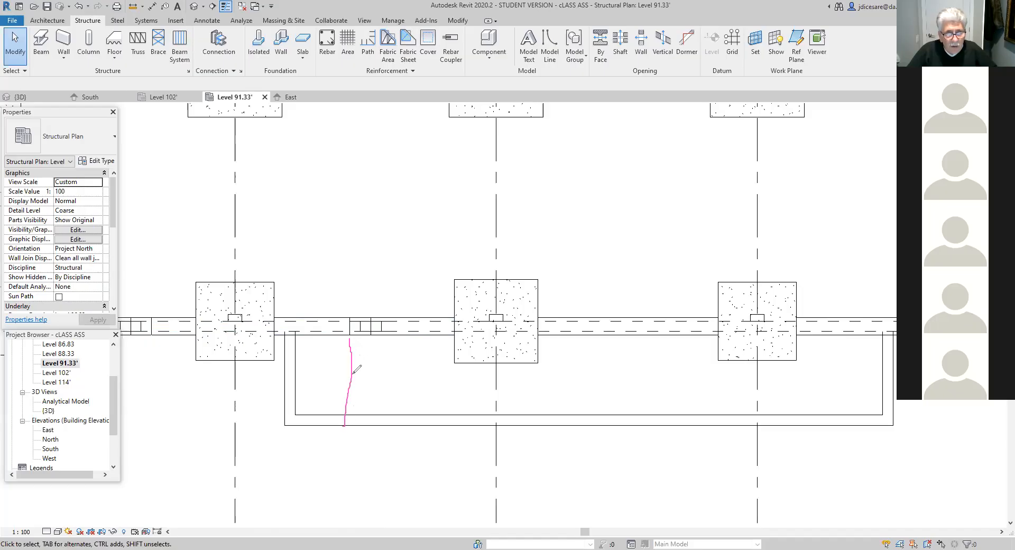
pyautogui.moveTo(370, 335); pyautogui.dragTo(370, 425)
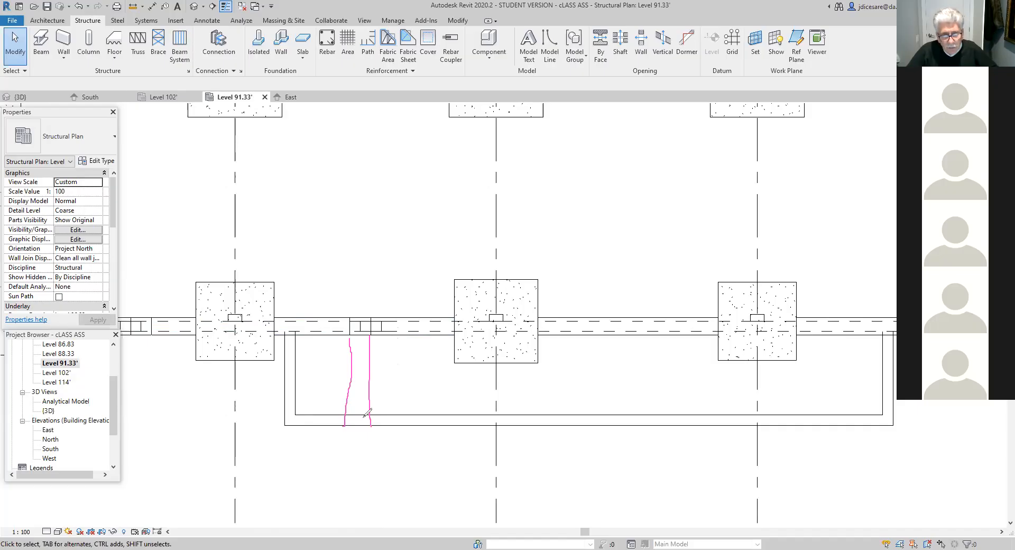
pyautogui.moveTo(384, 394)
pyautogui.mouseDown()
pyautogui.moveTo(336, 402)
pyautogui.moveTo(384, 432)
pyautogui.moveTo(354, 384)
pyautogui.mouseUp()
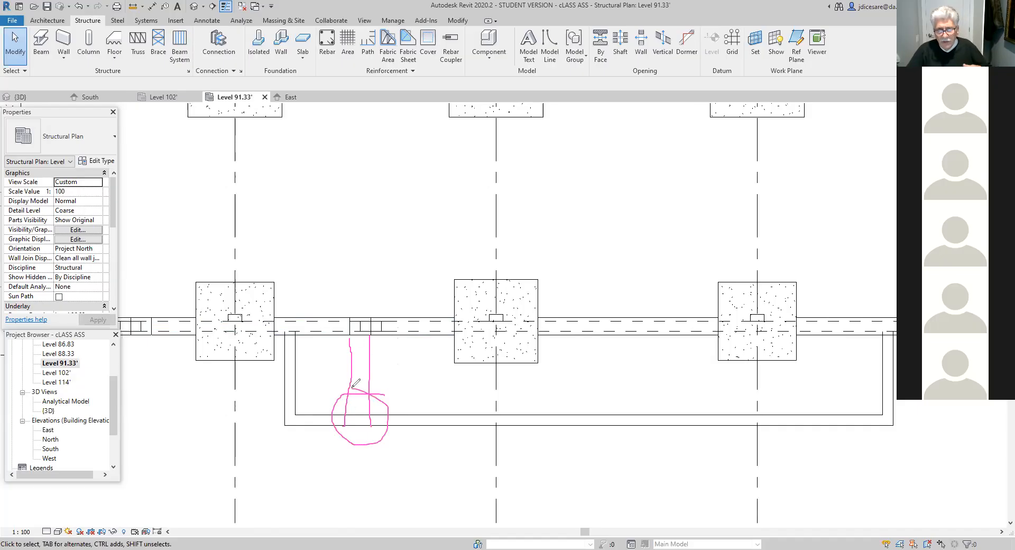
pyautogui.moveTo(380, 304)
pyautogui.mouseDown()
pyautogui.moveTo(343, 313)
pyautogui.moveTo(354, 341)
pyautogui.moveTo(396, 319)
pyautogui.moveTo(363, 303)
pyautogui.mouseUp()
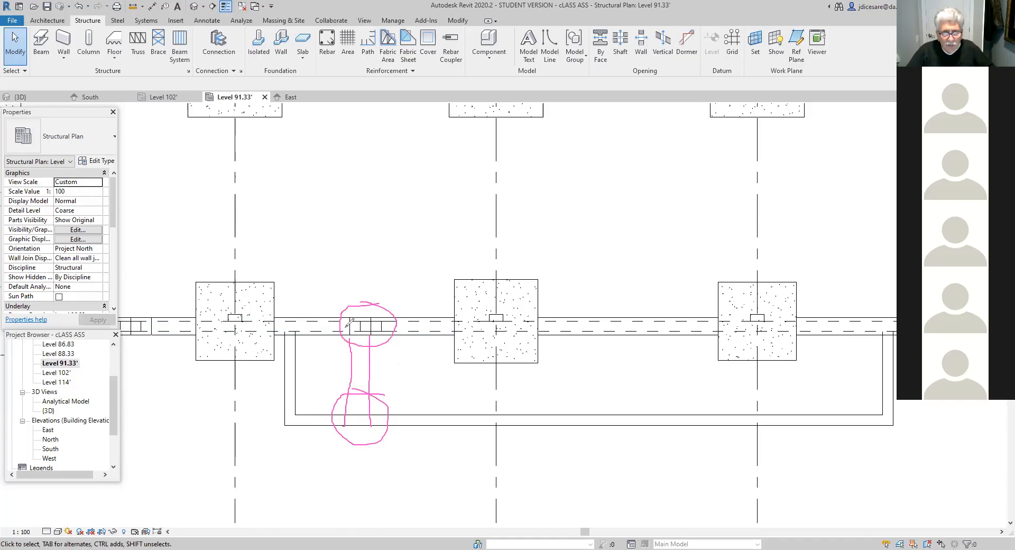
pyautogui.moveTo(386, 403)
pyautogui.mouseDown()
pyautogui.moveTo(335, 418)
pyautogui.moveTo(393, 403)
pyautogui.moveTo(366, 391)
pyautogui.mouseUp()
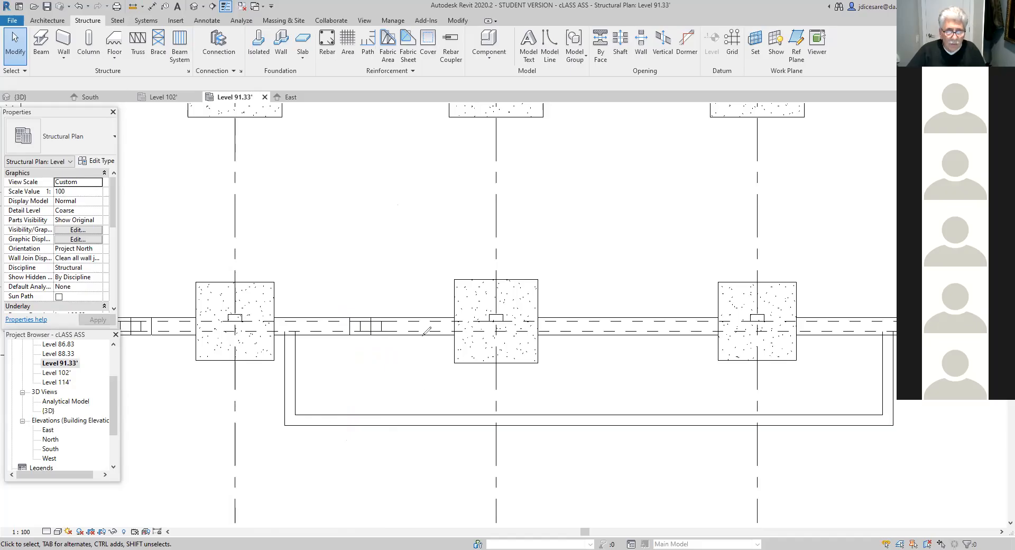
pyautogui.moveTo(416, 336); pyautogui.dragTo(415, 411)
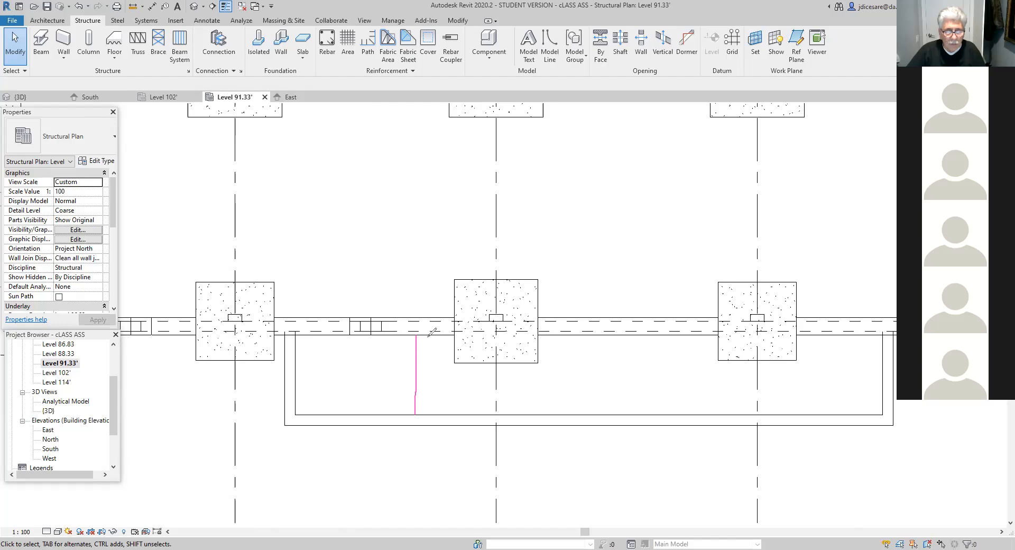
pyautogui.moveTo(428, 335); pyautogui.dragTo(431, 418)
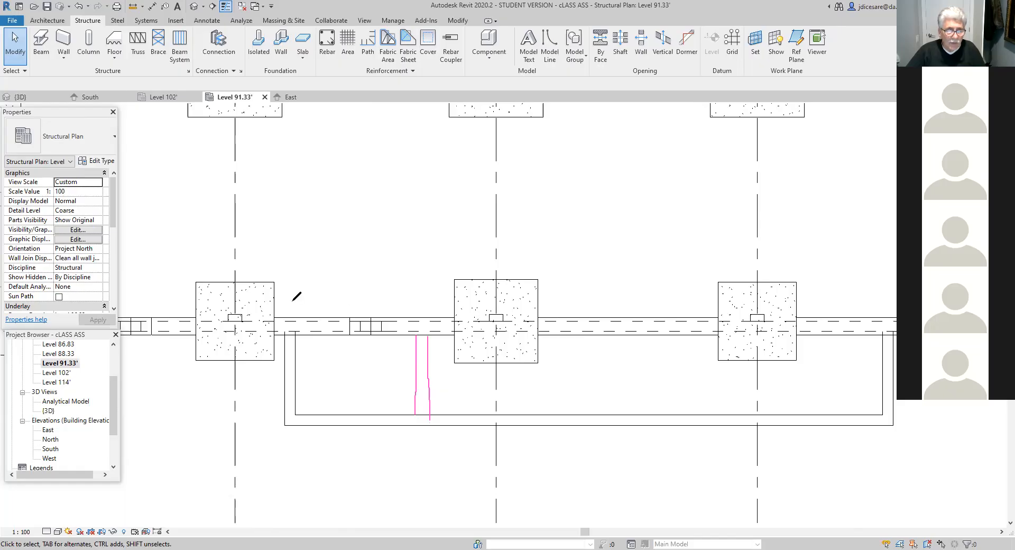
pyautogui.moveTo(285, 297); pyautogui.dragTo(287, 311)
pyautogui.moveTo(430, 295); pyautogui.dragTo(432, 313)
pyautogui.moveTo(286, 302); pyautogui.dragTo(432, 301)
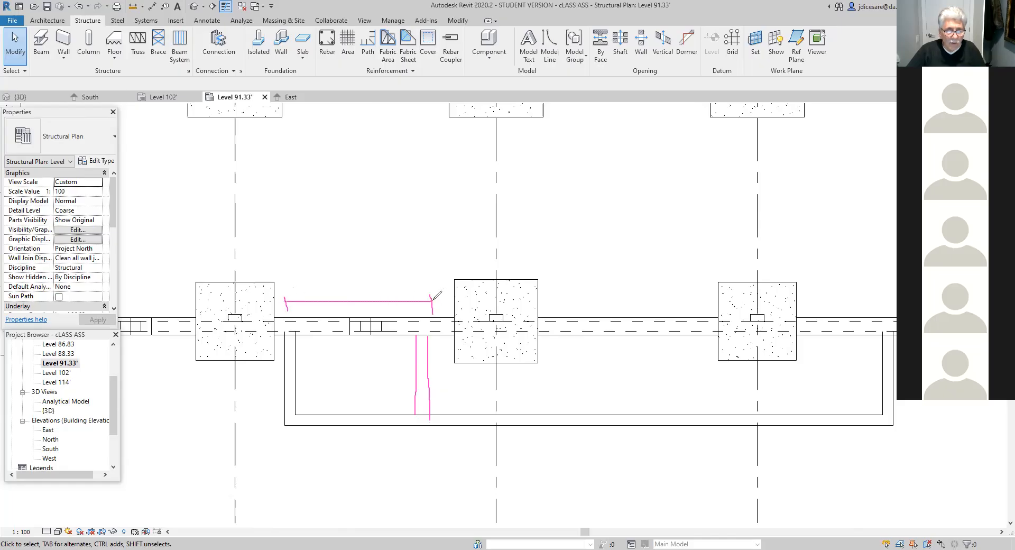
pyautogui.moveTo(341, 282)
pyautogui.mouseDown()
pyautogui.moveTo(361, 289)
pyautogui.moveTo(347, 298)
pyautogui.moveTo(364, 279)
pyautogui.moveTo(384, 293)
pyautogui.mouseUp()
pyautogui.moveTo(391, 285); pyautogui.dragTo(388, 304)
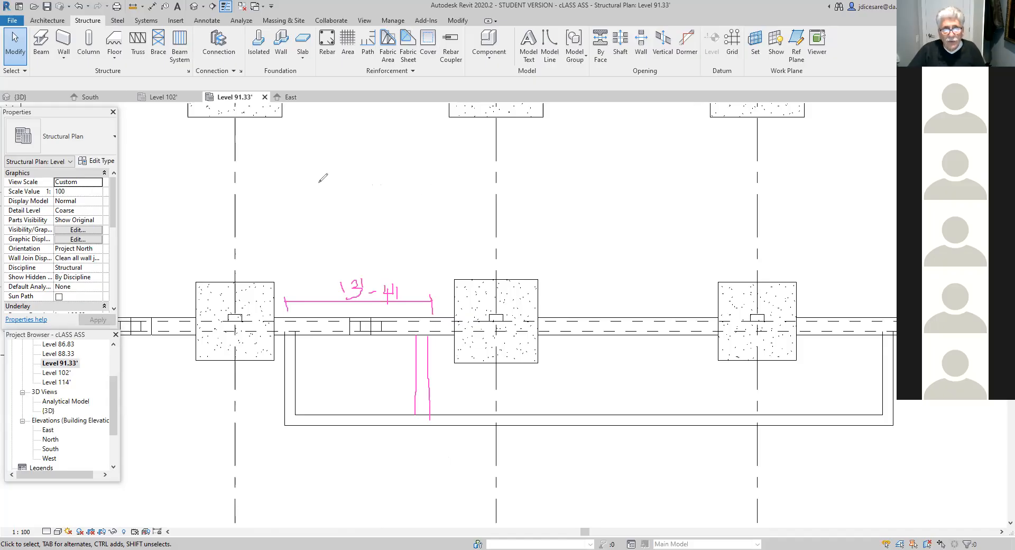
pyautogui.moveTo(269, 183)
pyautogui.mouseDown()
pyautogui.moveTo(614, 178)
pyautogui.moveTo(641, 148)
pyautogui.moveTo(694, 180)
pyautogui.mouseUp()
pyautogui.moveTo(613, 184)
pyautogui.mouseDown()
pyautogui.moveTo(680, 183)
pyautogui.moveTo(638, 165)
pyautogui.moveTo(646, 184)
pyautogui.moveTo(679, 167)
pyautogui.moveTo(672, 182)
pyautogui.mouseUp()
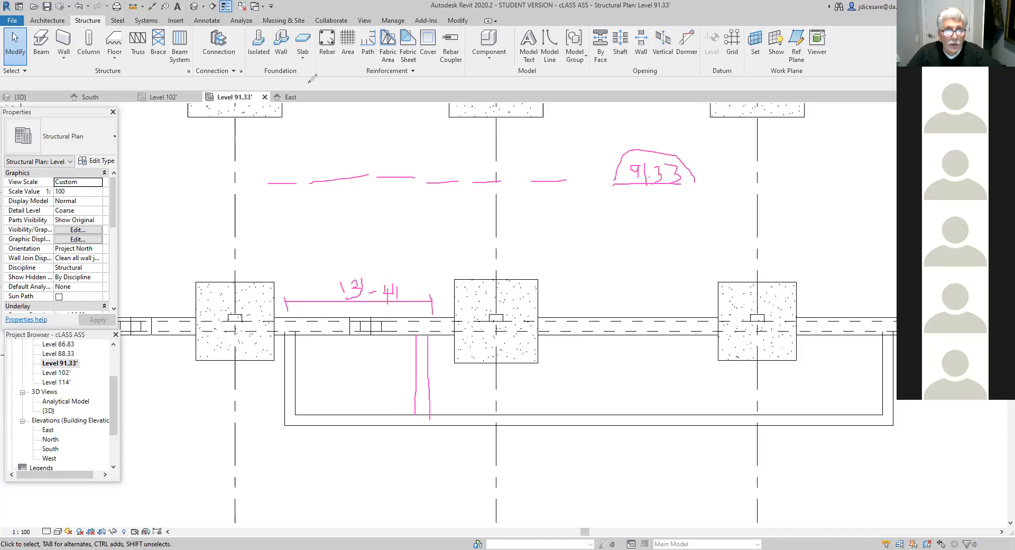
pyautogui.scroll(-3, 582, 253)
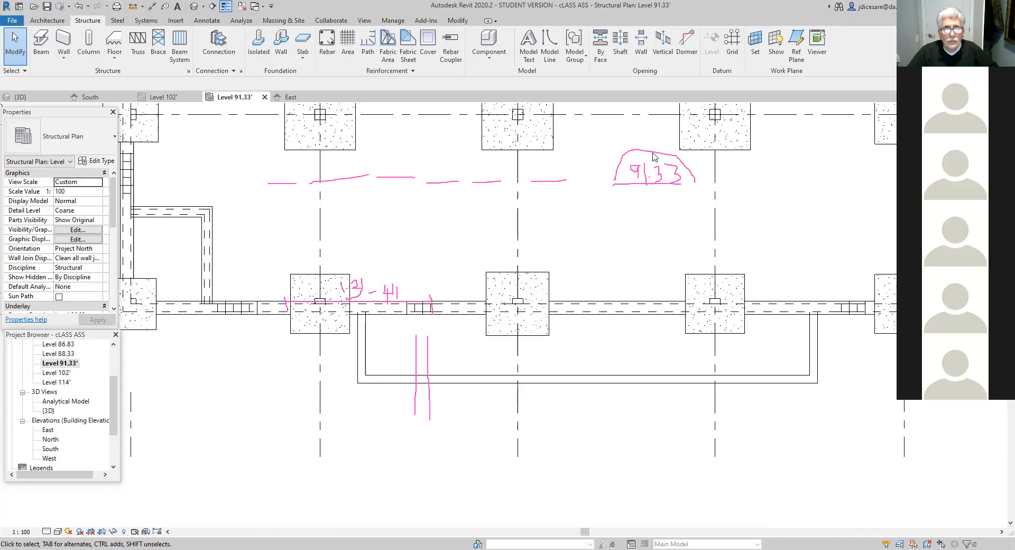
pyautogui.moveTo(267, 180); pyautogui.dragTo(680, 163)
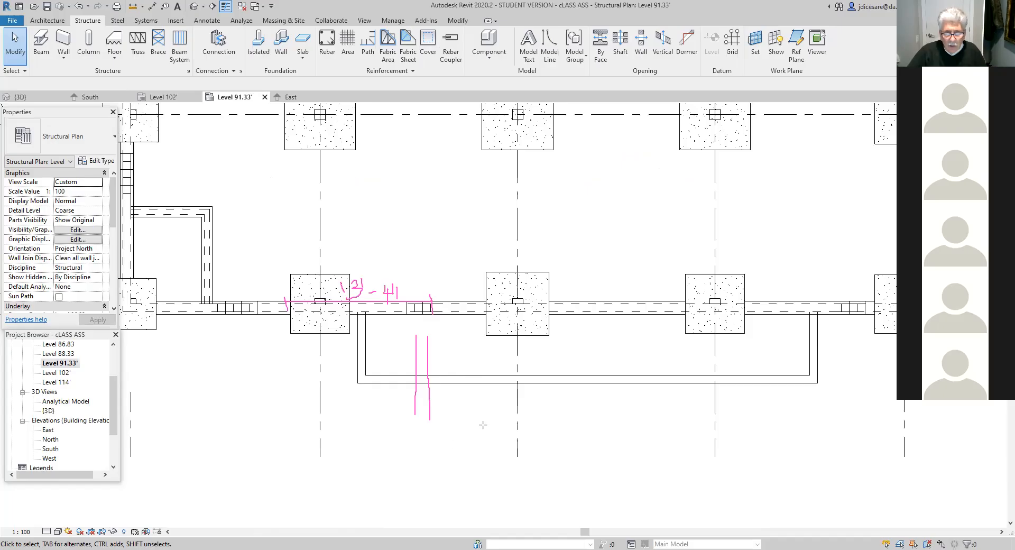
pyautogui.moveTo(483, 416); pyautogui.dragTo(698, 419)
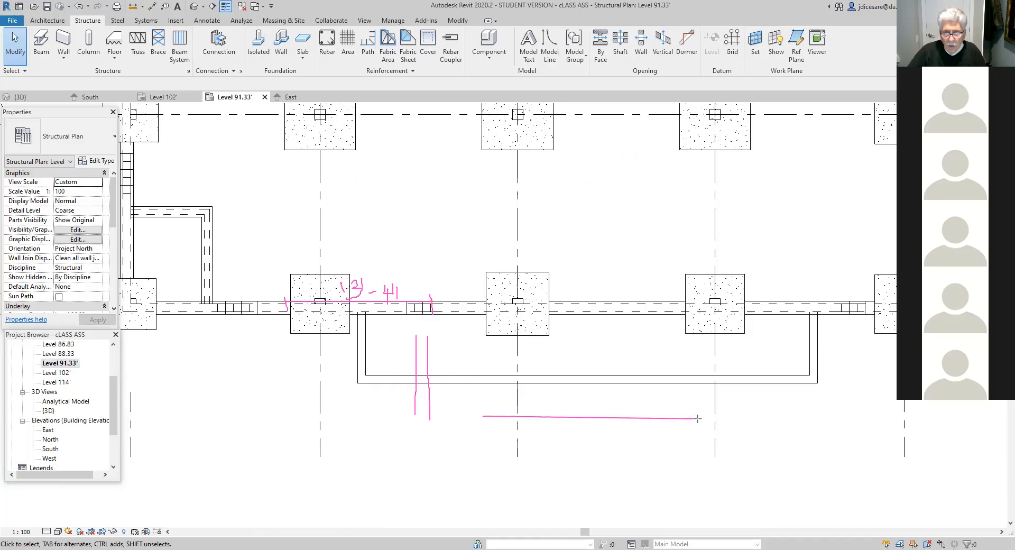
pyautogui.moveTo(488, 510); pyautogui.dragTo(672, 512)
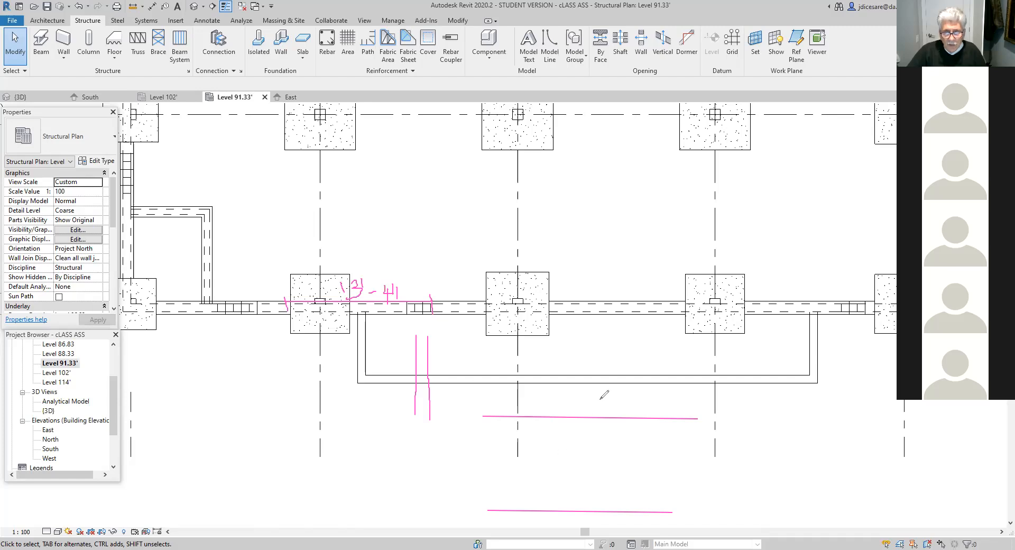
pyautogui.moveTo(600, 398)
pyautogui.mouseDown()
pyautogui.moveTo(598, 414)
pyautogui.moveTo(564, 415)
pyautogui.moveTo(584, 394)
pyautogui.moveTo(599, 412)
pyautogui.mouseUp()
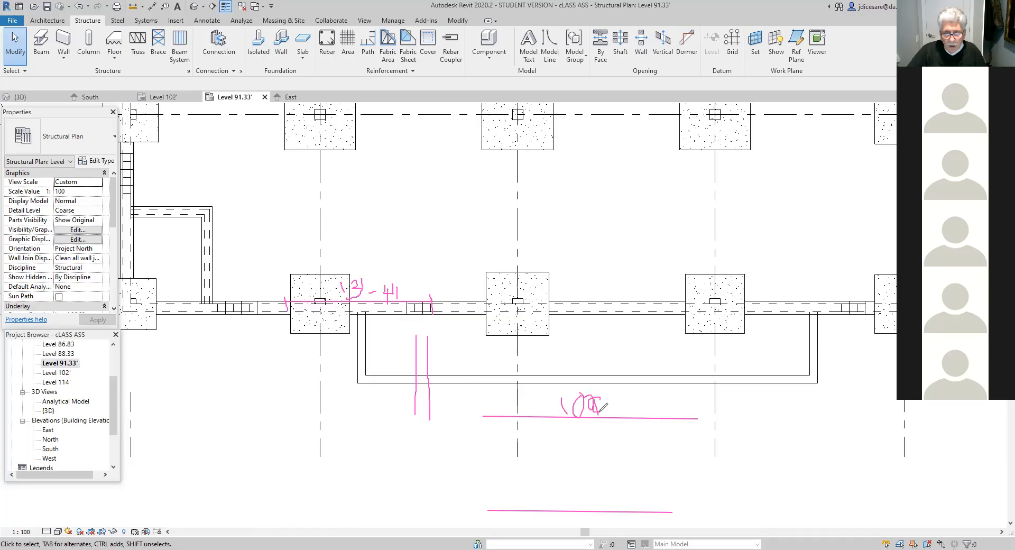
pyautogui.moveTo(592, 480)
pyautogui.mouseDown()
pyautogui.moveTo(571, 488)
pyautogui.moveTo(587, 483)
pyautogui.moveTo(584, 508)
pyautogui.mouseUp()
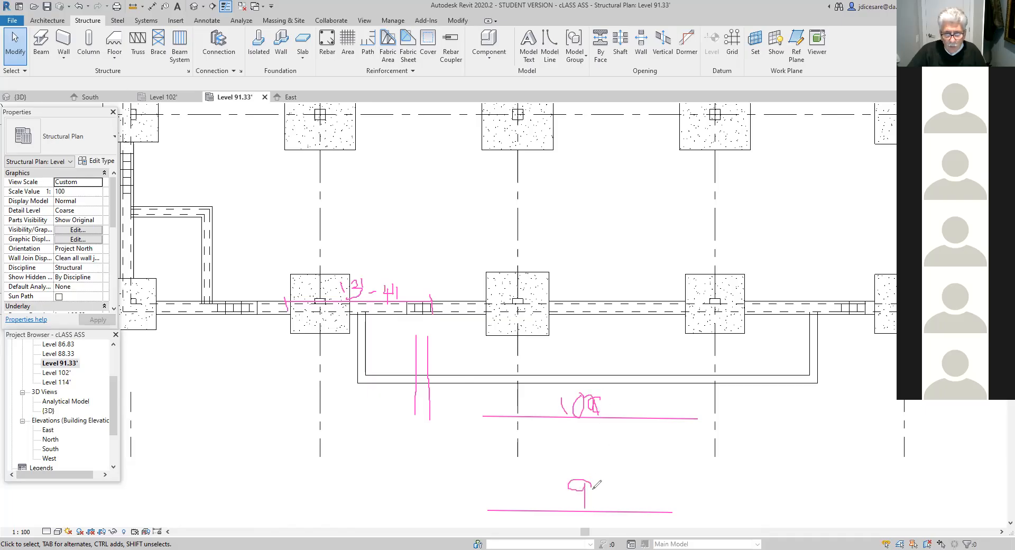
pyautogui.moveTo(603, 474)
pyautogui.mouseDown()
pyautogui.moveTo(603, 483)
pyautogui.moveTo(649, 496)
pyautogui.moveTo(646, 509)
pyautogui.moveTo(649, 485)
pyautogui.mouseUp()
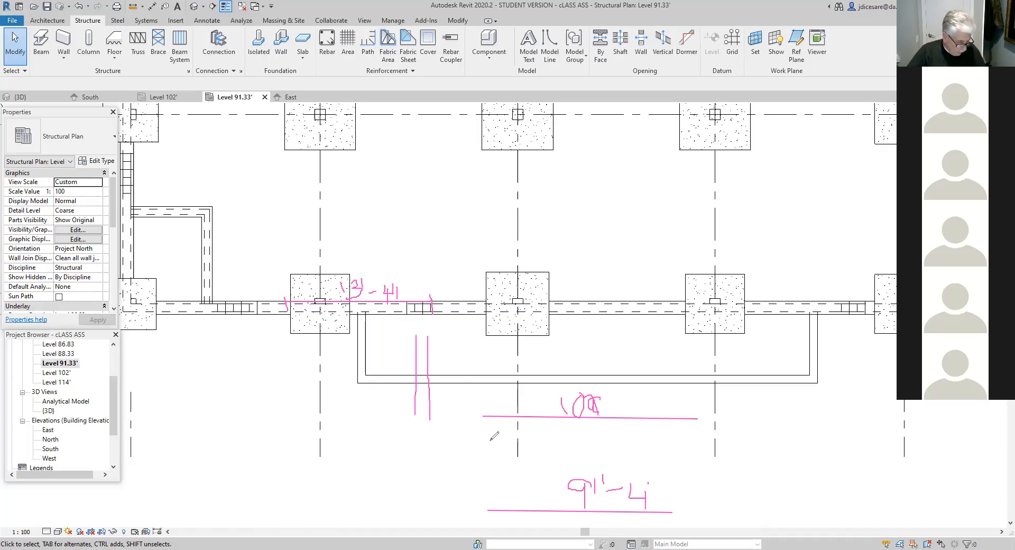
pyautogui.moveTo(525, 419)
pyautogui.mouseDown()
pyautogui.moveTo(525, 503)
pyautogui.moveTo(530, 490)
pyautogui.mouseUp()
pyautogui.moveTo(517, 432)
pyautogui.mouseDown()
pyautogui.moveTo(528, 422)
pyautogui.moveTo(550, 454)
pyautogui.moveTo(553, 442)
pyautogui.moveTo(558, 452)
pyautogui.moveTo(566, 446)
pyautogui.moveTo(571, 464)
pyautogui.moveTo(592, 447)
pyautogui.mouseUp()
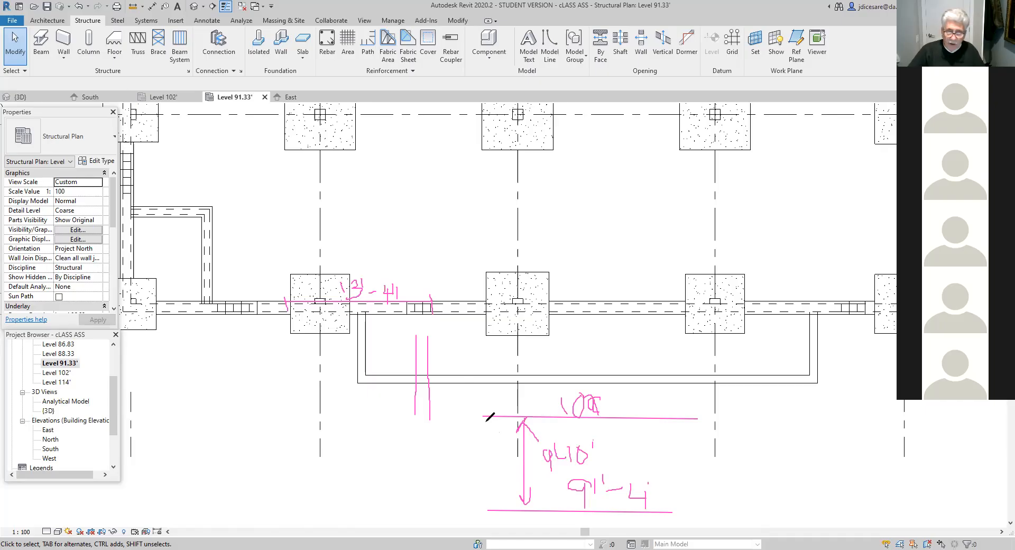
pyautogui.moveTo(165, 386)
pyautogui.mouseDown()
pyautogui.moveTo(166, 416)
pyautogui.moveTo(238, 417)
pyautogui.mouseUp()
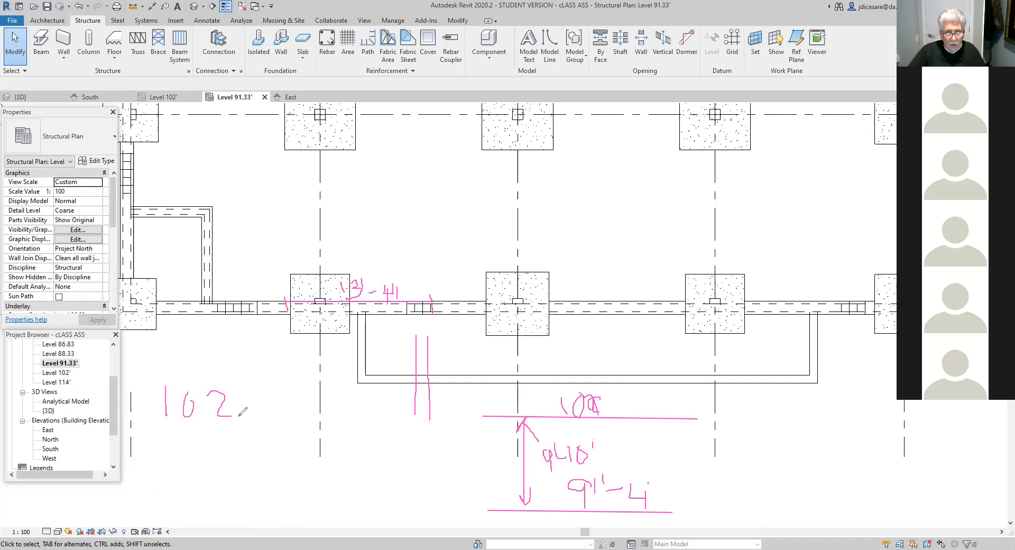
pyautogui.moveTo(164, 453)
pyautogui.mouseDown()
pyautogui.moveTo(210, 444)
pyautogui.moveTo(227, 425)
pyautogui.moveTo(229, 463)
pyautogui.mouseUp()
pyautogui.moveTo(238, 424); pyautogui.dragTo(238, 430)
pyautogui.moveTo(240, 440)
pyautogui.mouseDown()
pyautogui.moveTo(259, 451)
pyautogui.moveTo(278, 444)
pyautogui.moveTo(272, 461)
pyautogui.mouseUp()
pyautogui.moveTo(301, 408); pyautogui.dragTo(307, 432)
pyautogui.moveTo(153, 475)
pyautogui.mouseDown()
pyautogui.moveTo(311, 480)
pyautogui.moveTo(286, 503)
pyautogui.moveTo(291, 513)
pyautogui.moveTo(312, 513)
pyautogui.moveTo(298, 499)
pyautogui.moveTo(307, 496)
pyautogui.mouseUp()
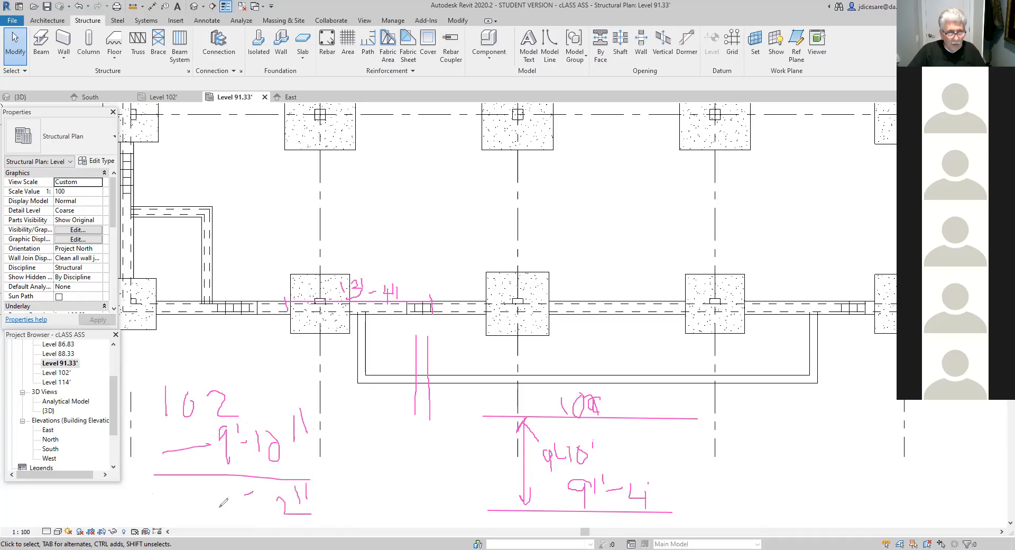
pyautogui.moveTo(210, 491); pyautogui.dragTo(211, 528)
pyautogui.moveTo(227, 491); pyautogui.dragTo(239, 517)
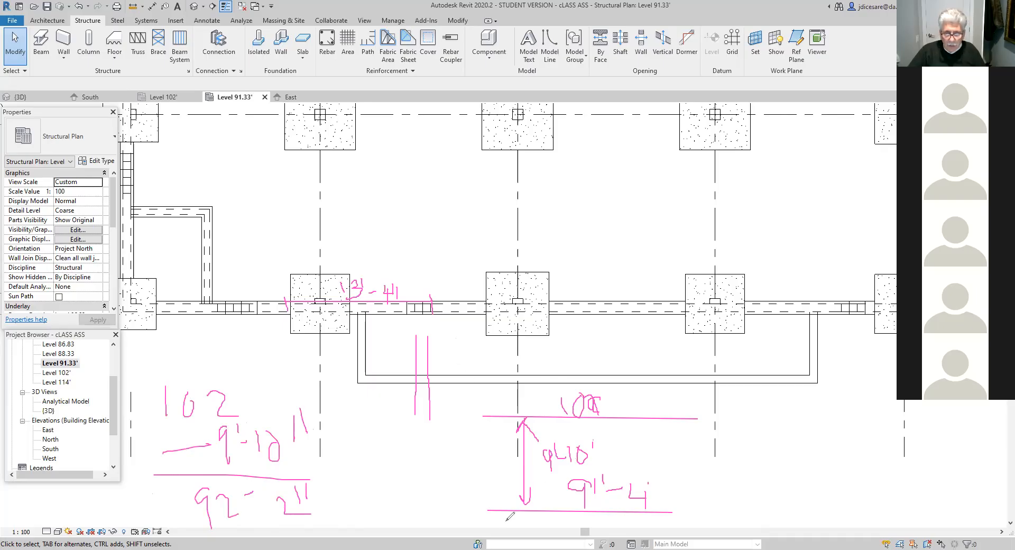
pyautogui.moveTo(487, 510)
pyautogui.mouseDown()
pyautogui.moveTo(487, 487)
pyautogui.moveTo(499, 486)
pyautogui.moveTo(500, 508)
pyautogui.moveTo(476, 483)
pyautogui.moveTo(473, 509)
pyautogui.moveTo(482, 504)
pyautogui.moveTo(478, 478)
pyautogui.moveTo(442, 508)
pyautogui.moveTo(461, 495)
pyautogui.mouseUp()
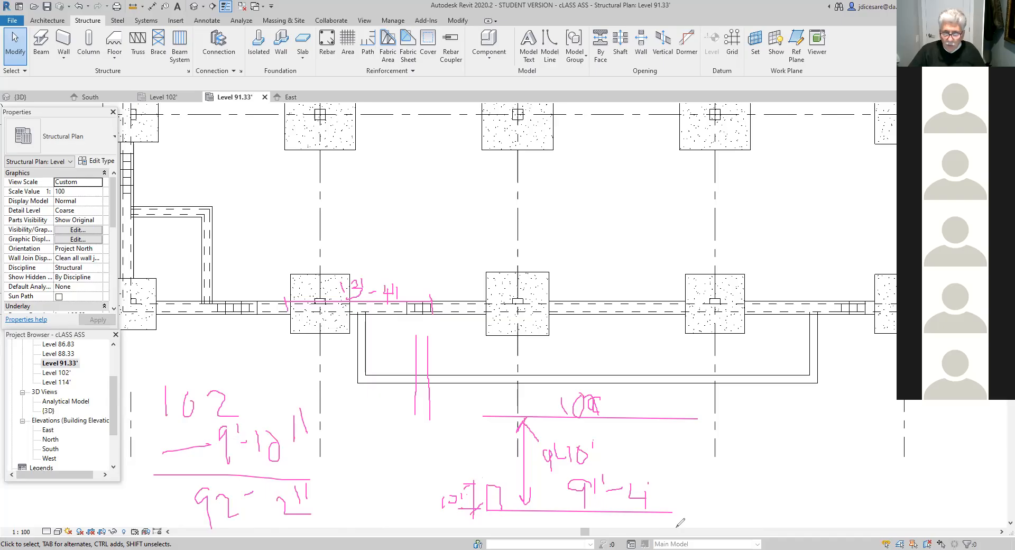
pyautogui.moveTo(530, 519); pyautogui.dragTo(606, 516)
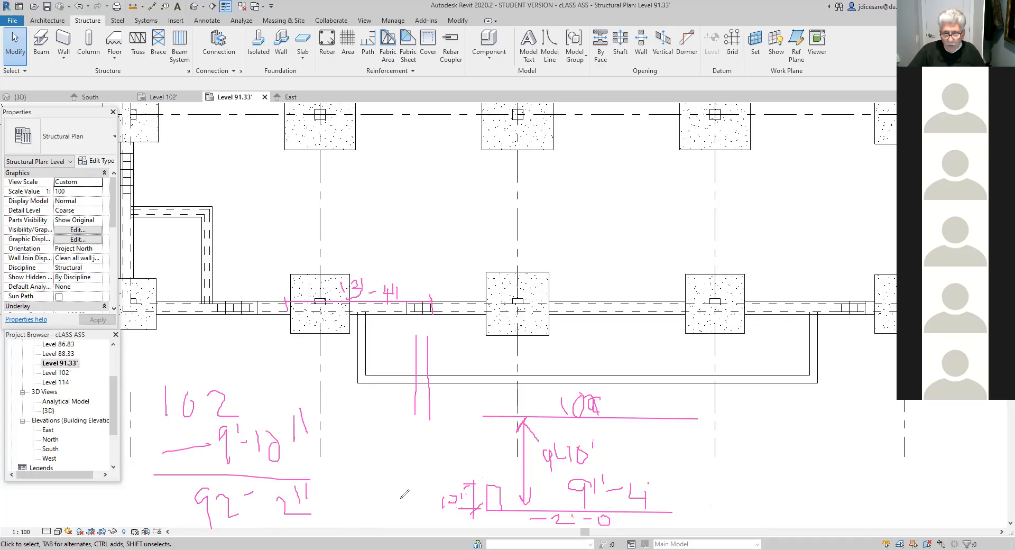
pyautogui.moveTo(445, 455)
pyautogui.mouseDown()
pyautogui.moveTo(426, 466)
pyautogui.moveTo(451, 519)
pyautogui.moveTo(464, 456)
pyautogui.mouseUp()
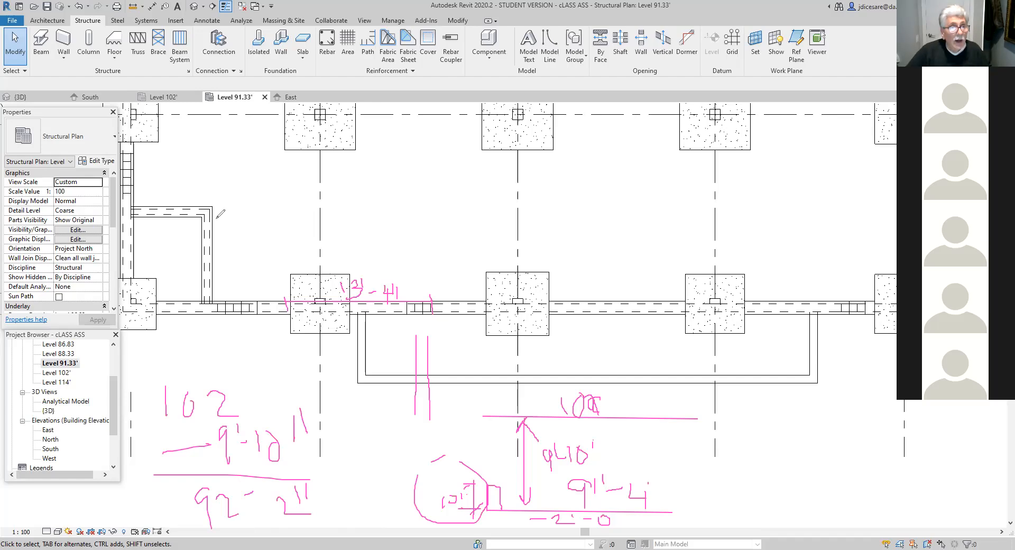
# - Start a structural wall and duplicate the Foundation - 8" Concrete type as Foundation - 10" Concrete
pyautogui.click(66, 58)
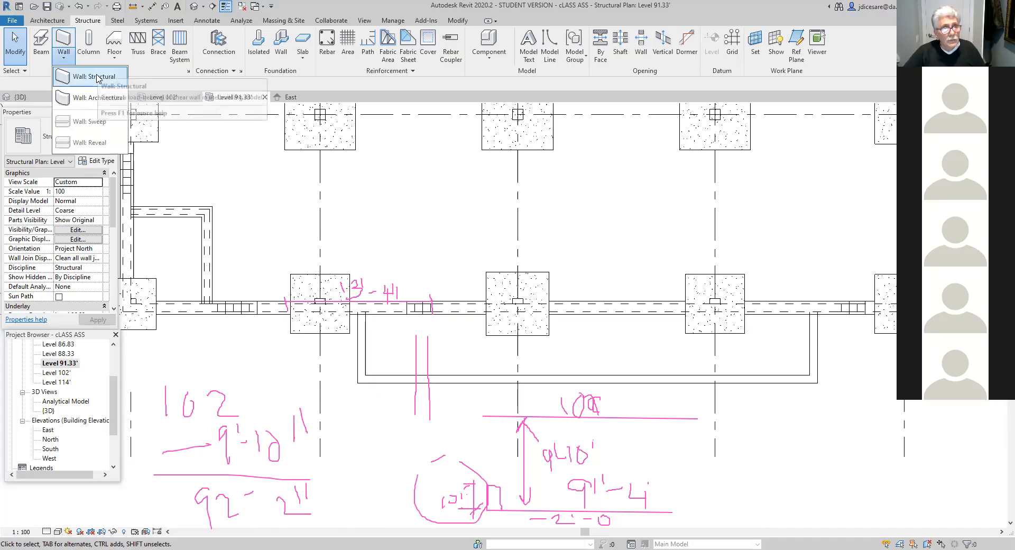
pyautogui.click(98, 76)
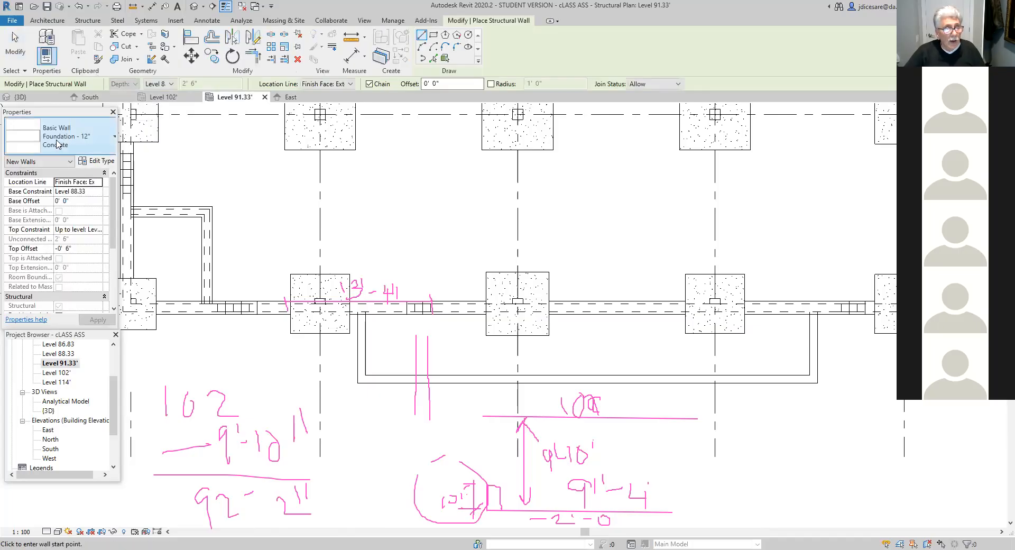
pyautogui.click(115, 140)
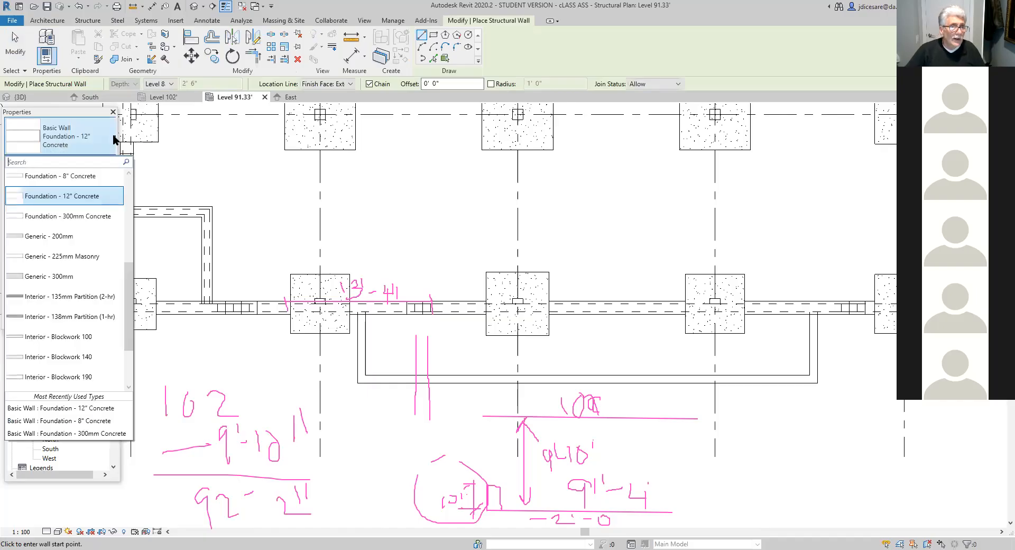
pyautogui.click(89, 179)
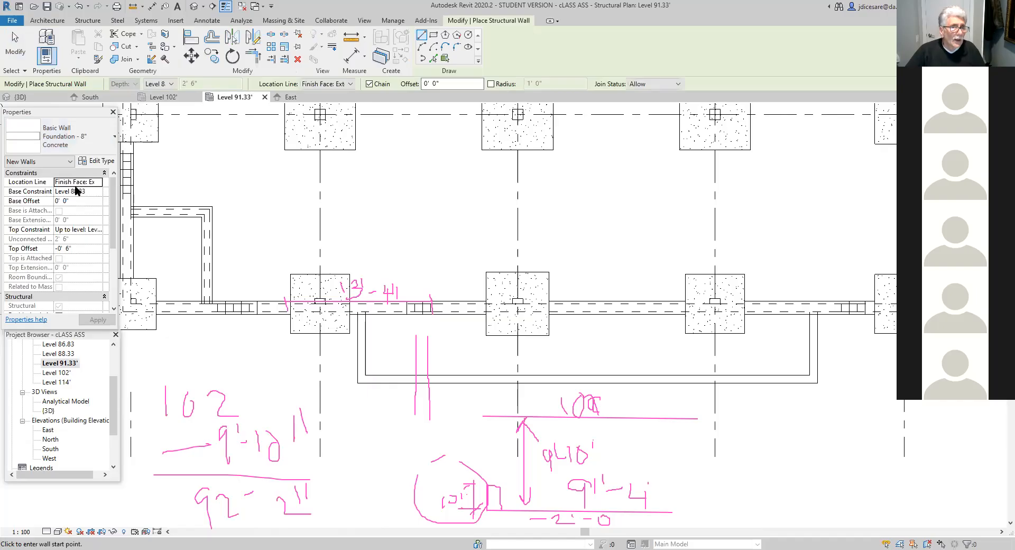
pyautogui.click(104, 162)
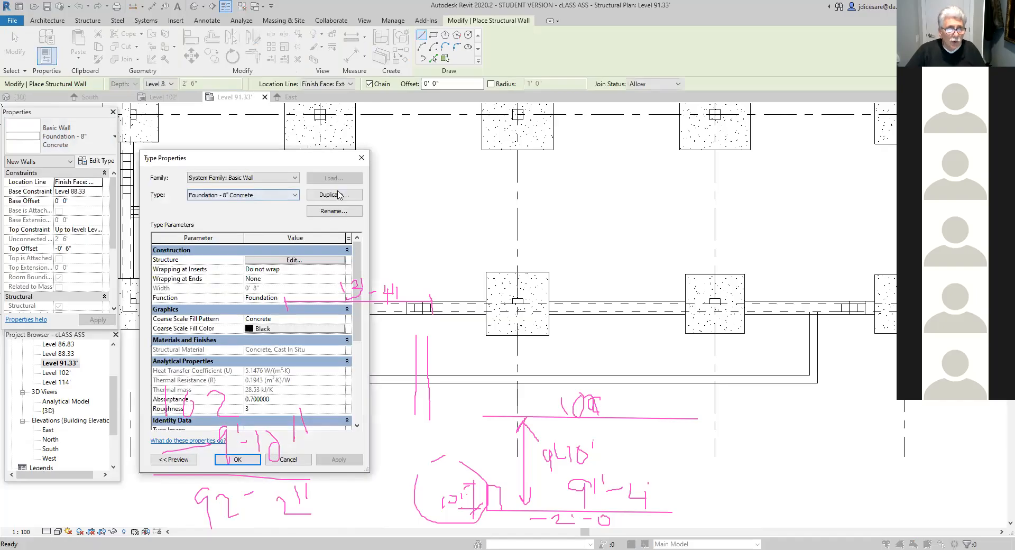
pyautogui.click(334, 196)
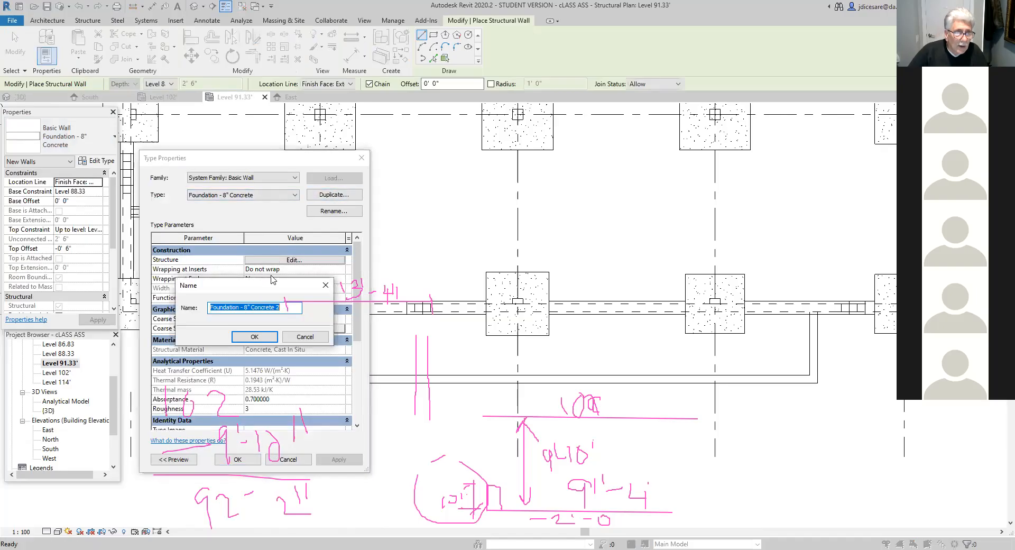
pyautogui.click(252, 307)
pyautogui.press('BackSpace')
pyautogui.write('1')
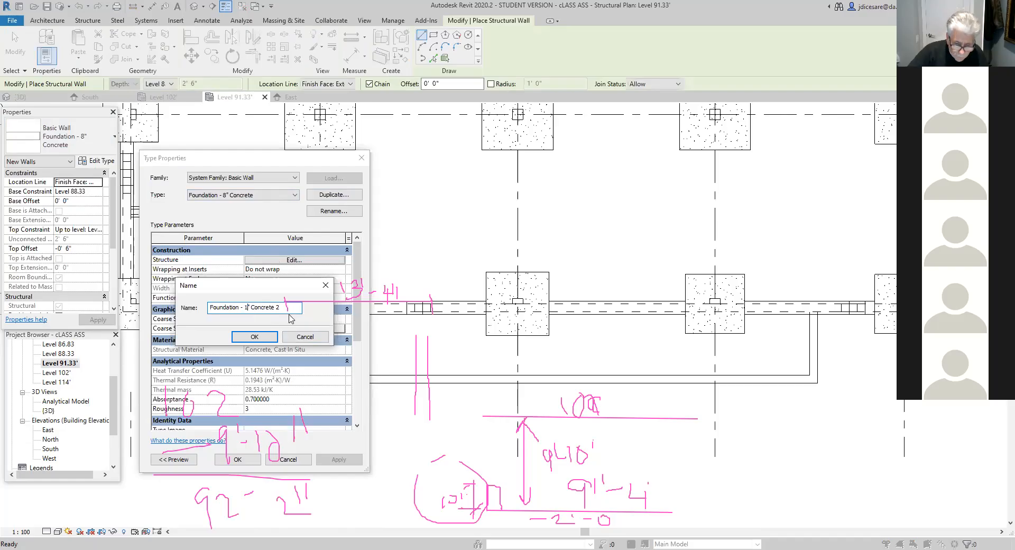
pyautogui.write('0')
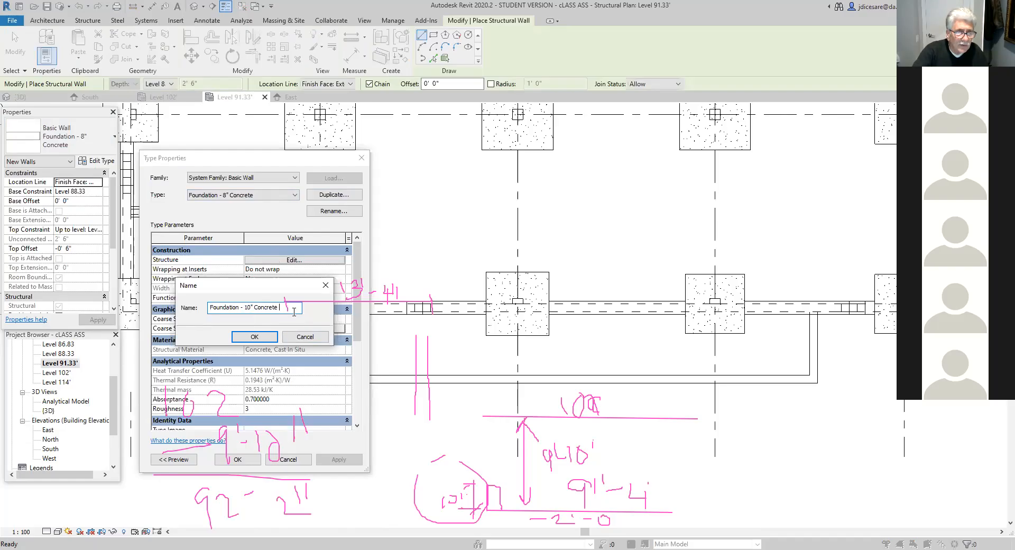
pyautogui.click(255, 337)
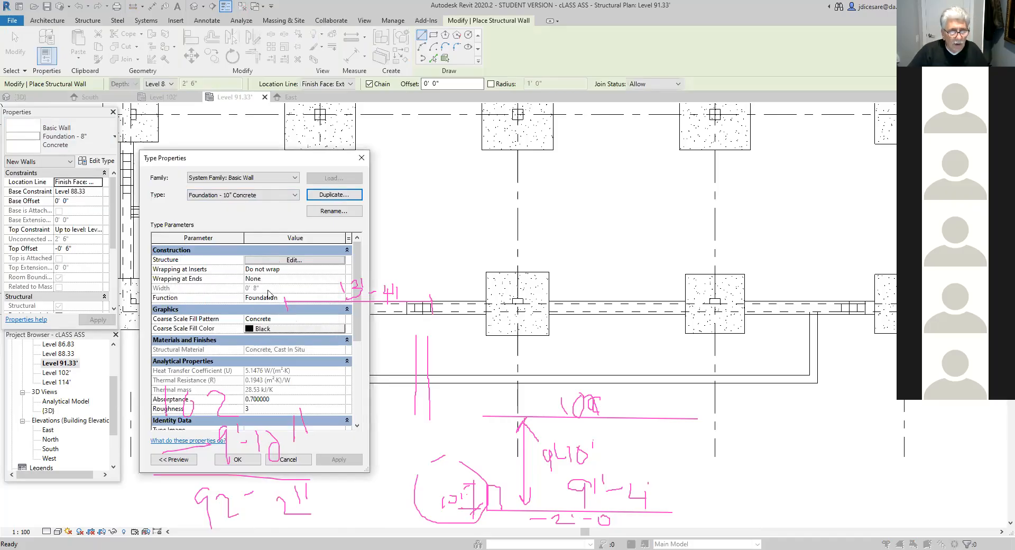
# - Set the new wall type's concrete structure layer to 10" thick and accept the type properties
pyautogui.click(292, 259)
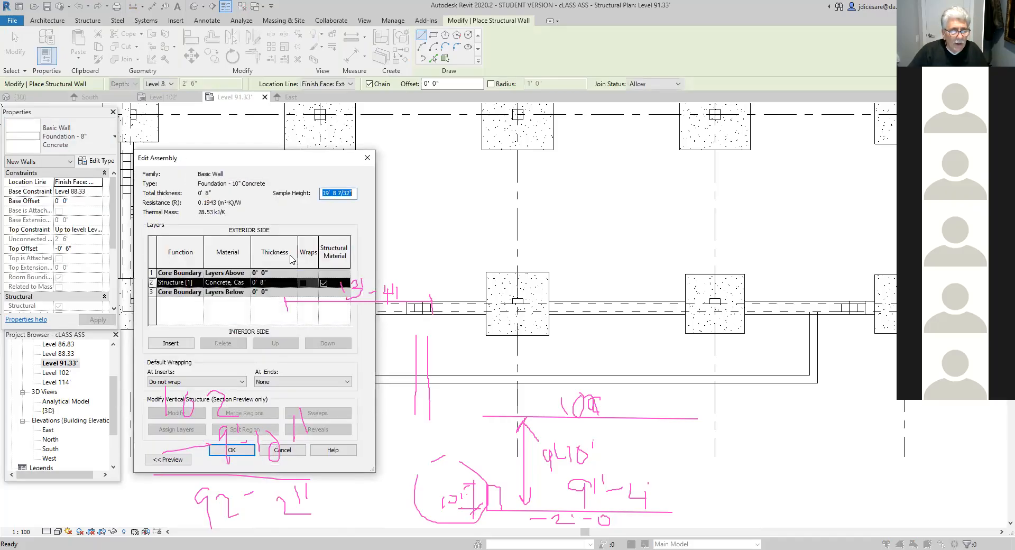
pyautogui.click(267, 283)
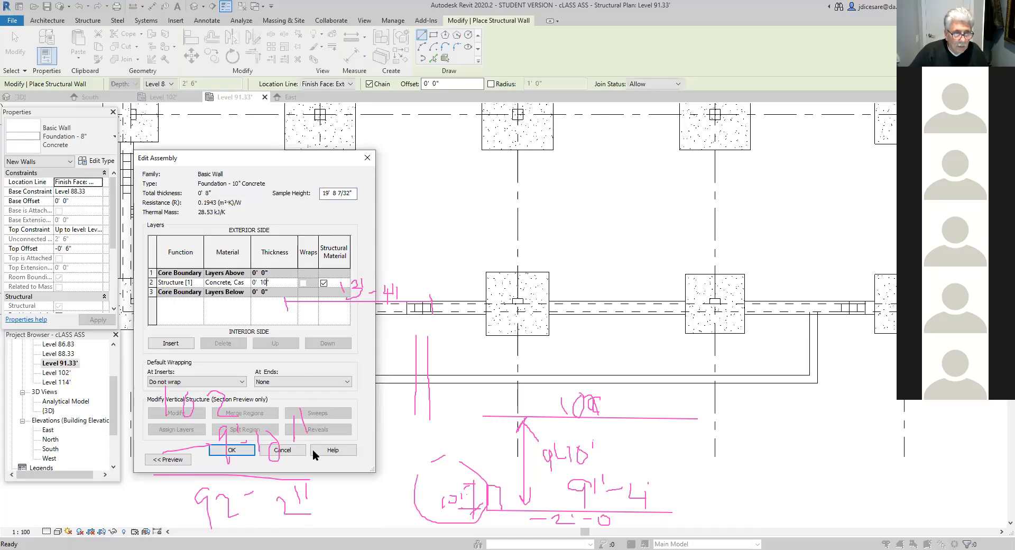
pyautogui.click(234, 450)
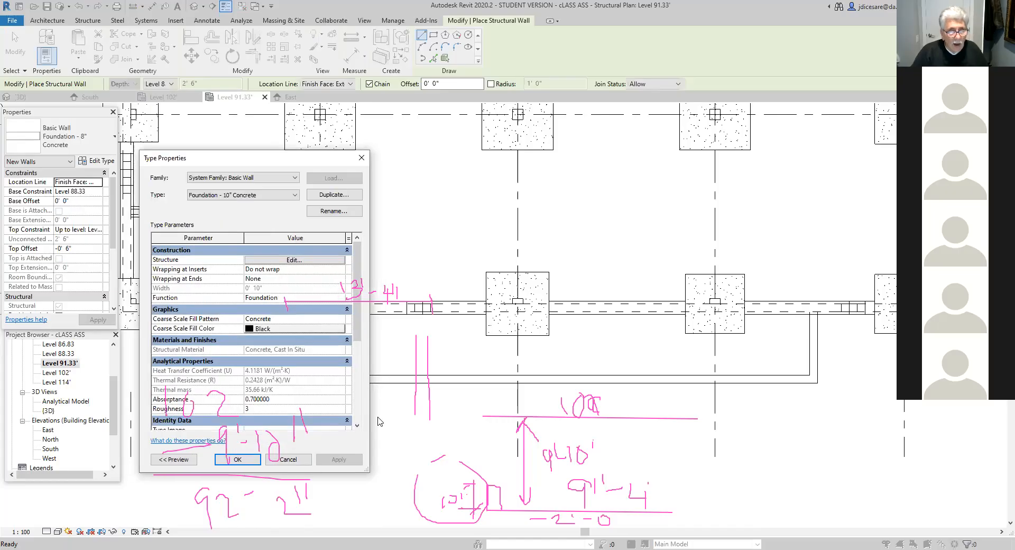
pyautogui.click(237, 458)
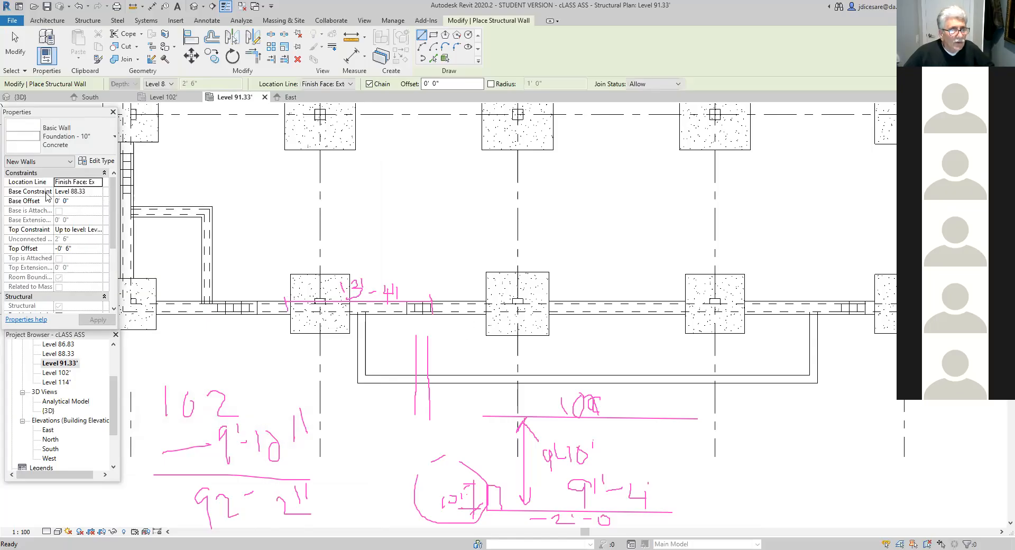
# - Try basing the new wall on Level 91.33' with its top constraint at that same level, then unconnected
pyautogui.click(97, 192)
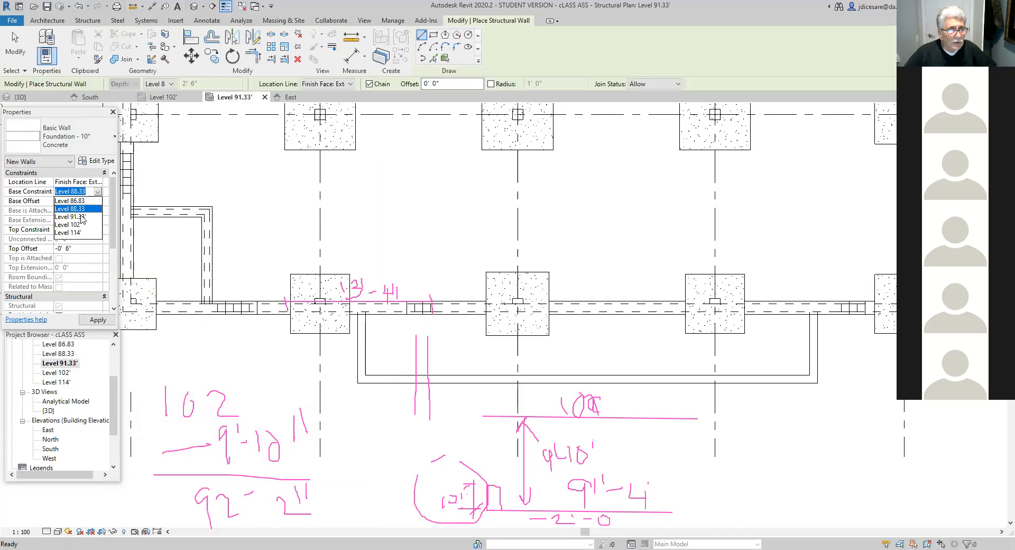
pyautogui.click(81, 218)
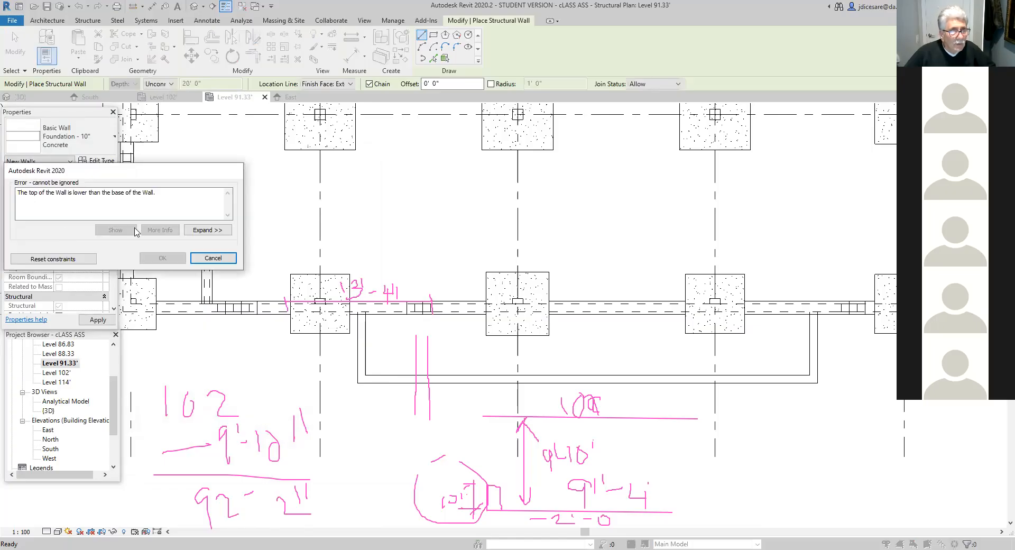
pyautogui.click(212, 258)
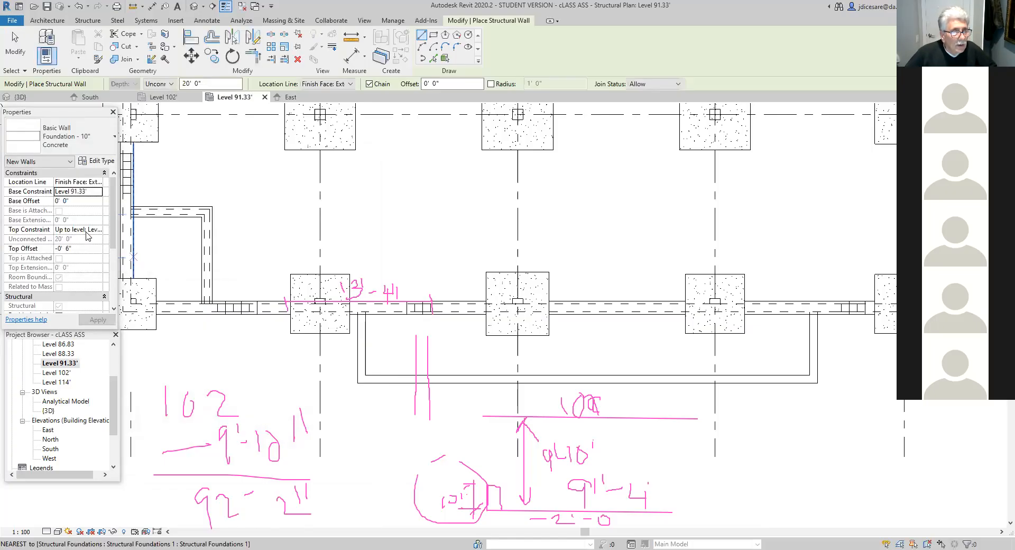
pyautogui.click(98, 230)
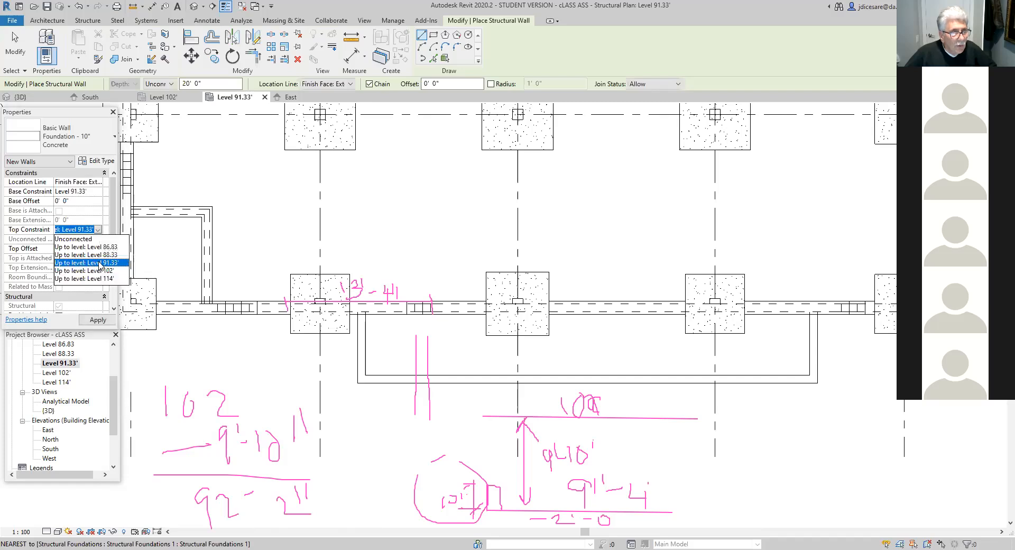
pyautogui.click(99, 263)
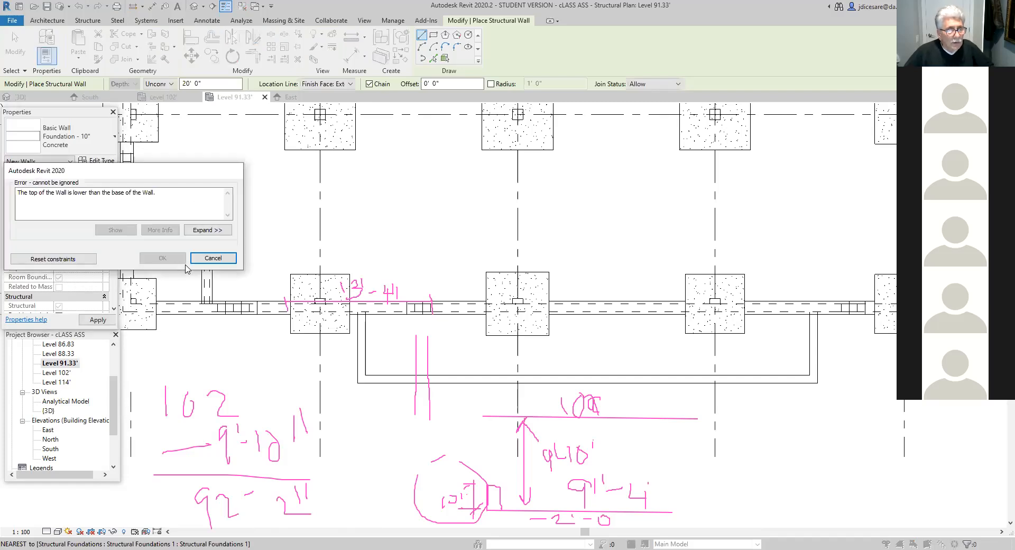
pyautogui.click(215, 258)
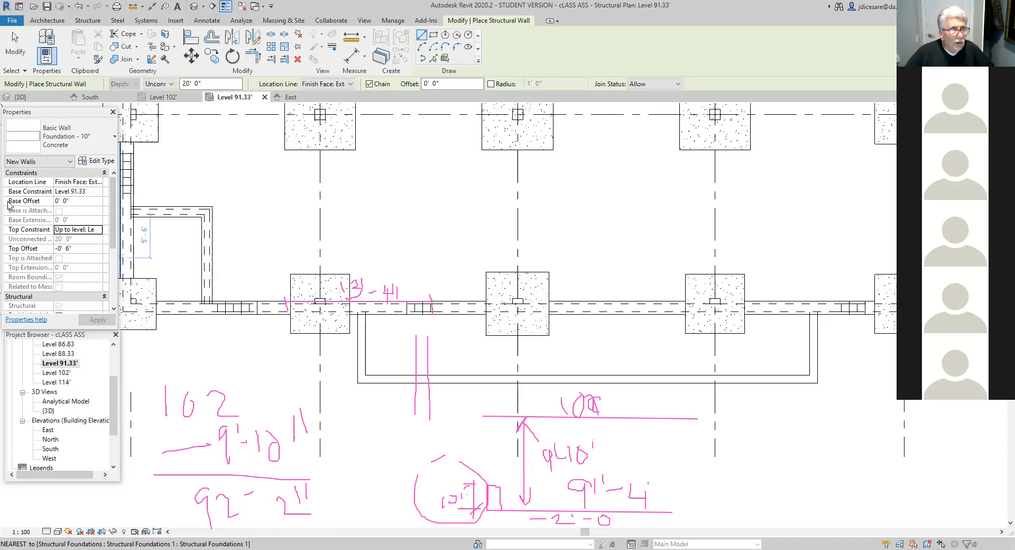
pyautogui.click(100, 229)
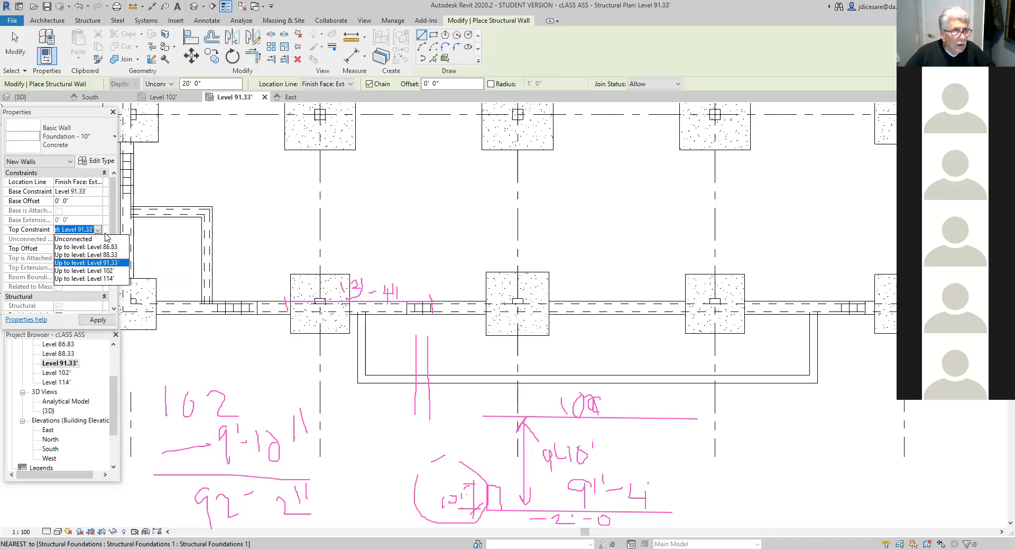
pyautogui.click(87, 239)
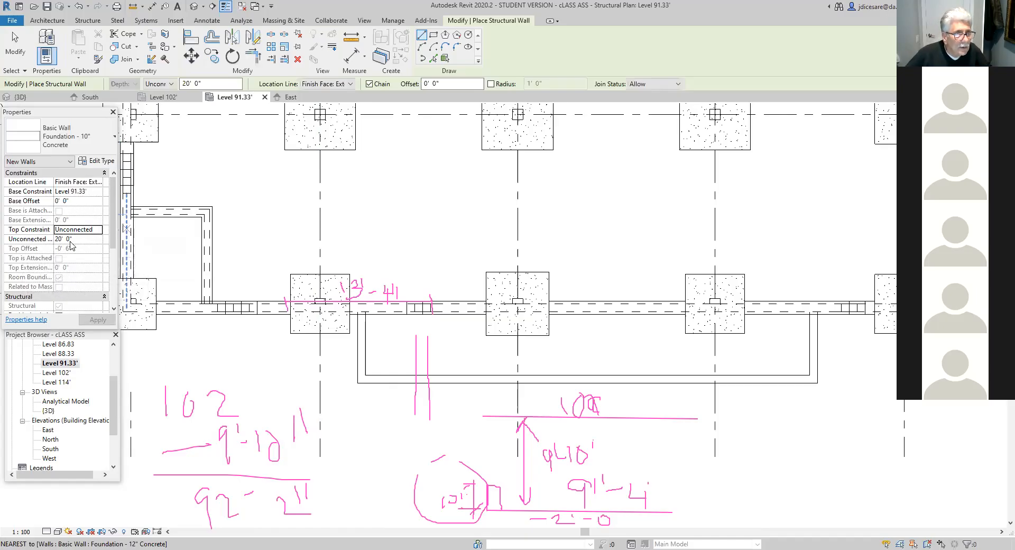
pyautogui.click(98, 231)
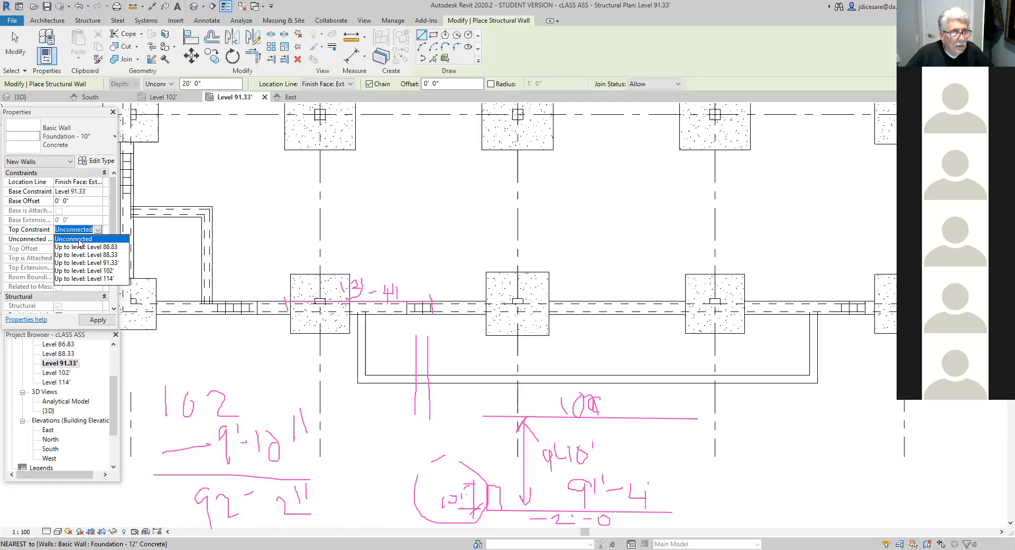
pyautogui.click(99, 229)
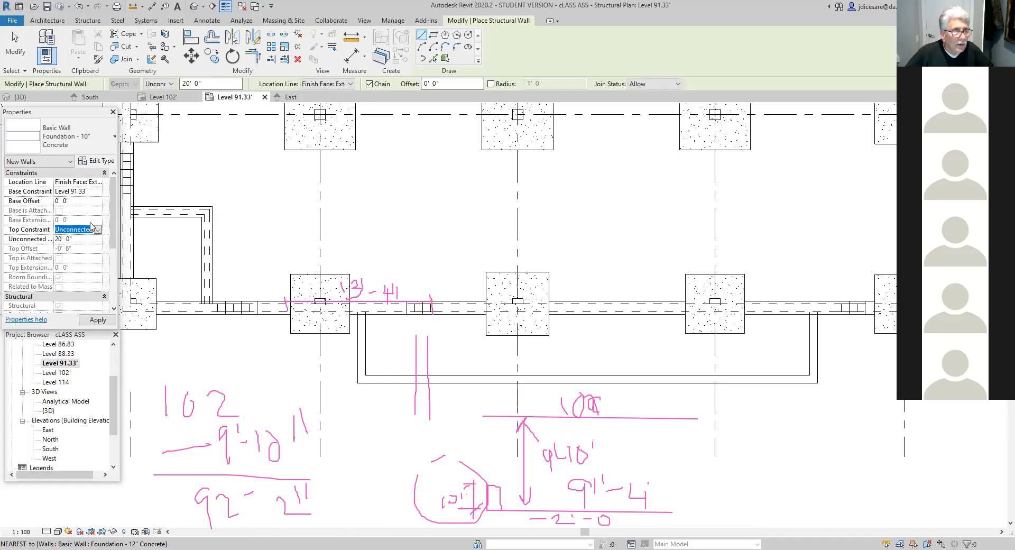
# - Set the new wall's base constraint to Level 88.33 and its top constraint up to Level 91.33'
pyautogui.click(99, 192)
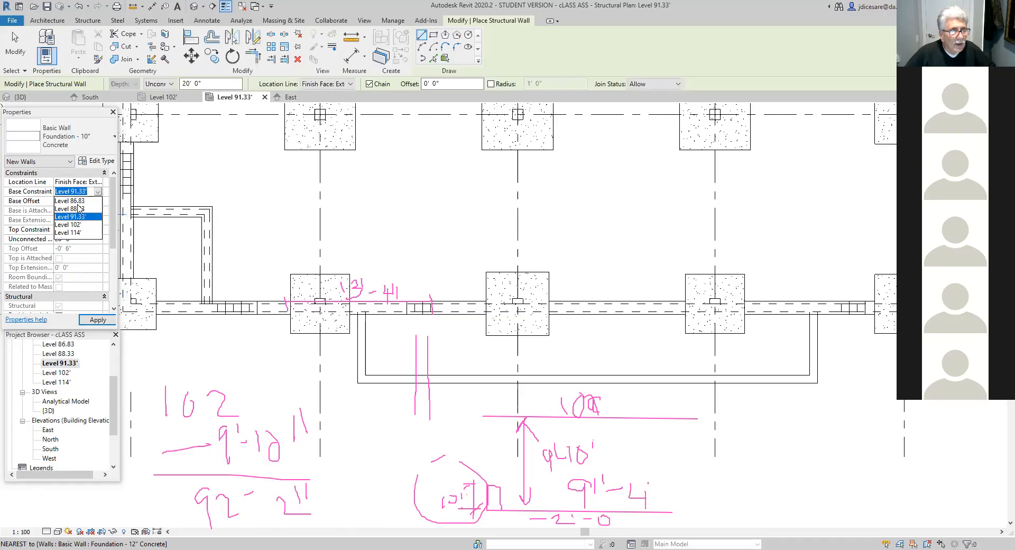
pyautogui.click(76, 208)
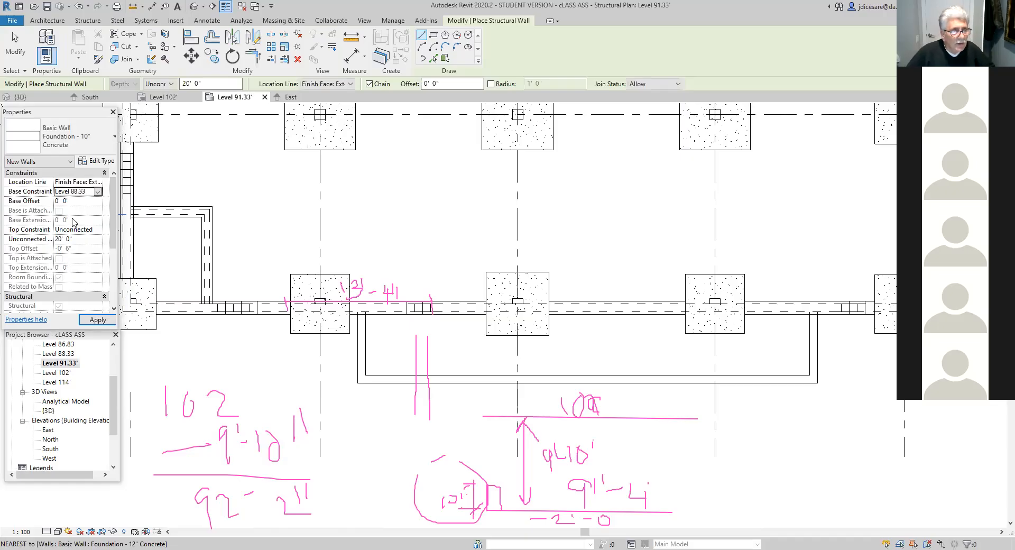
pyautogui.click(90, 228)
pyautogui.click(98, 231)
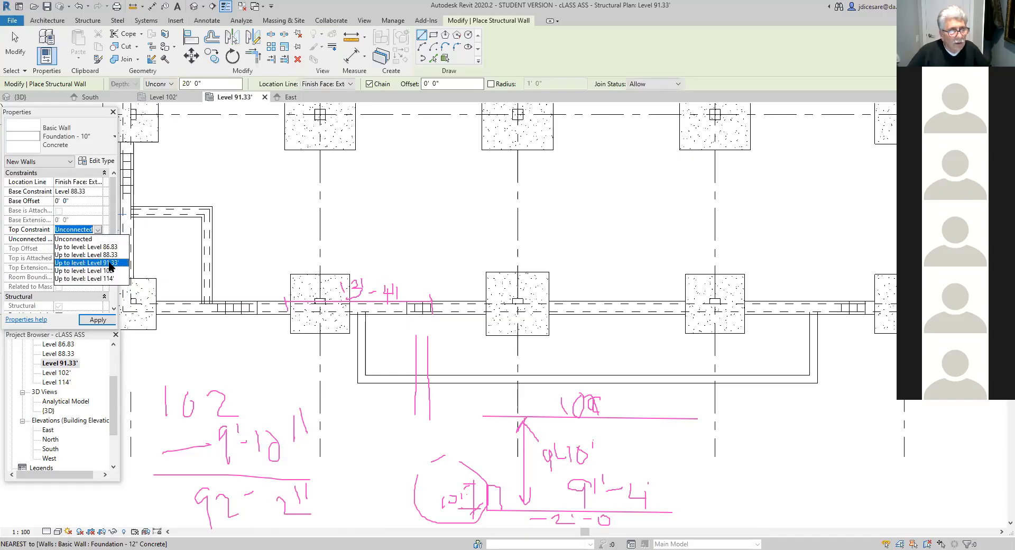
pyautogui.click(111, 263)
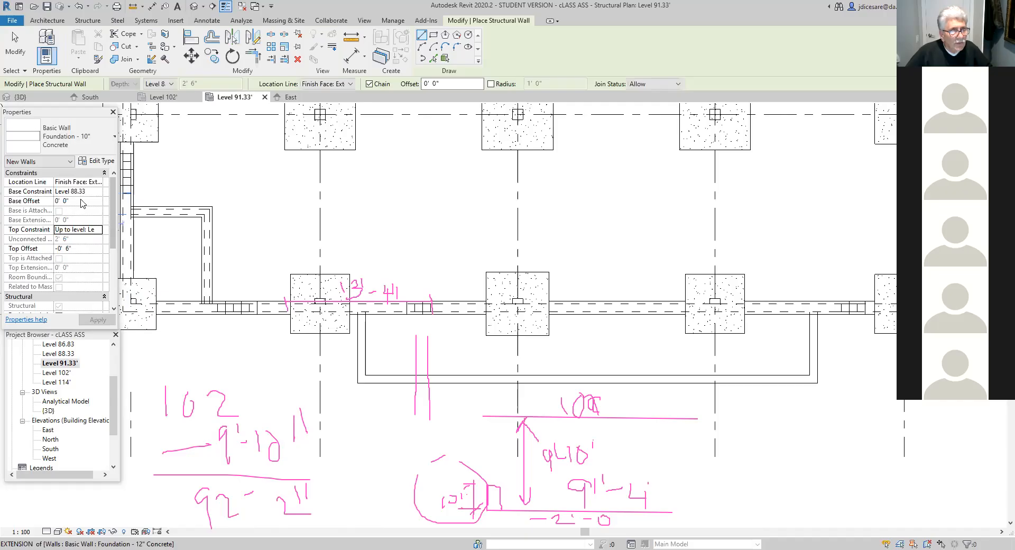
# - Give the new wall a base offset of 1' 0" and a top offset of 10", and apply them
pyautogui.click(32, 201)
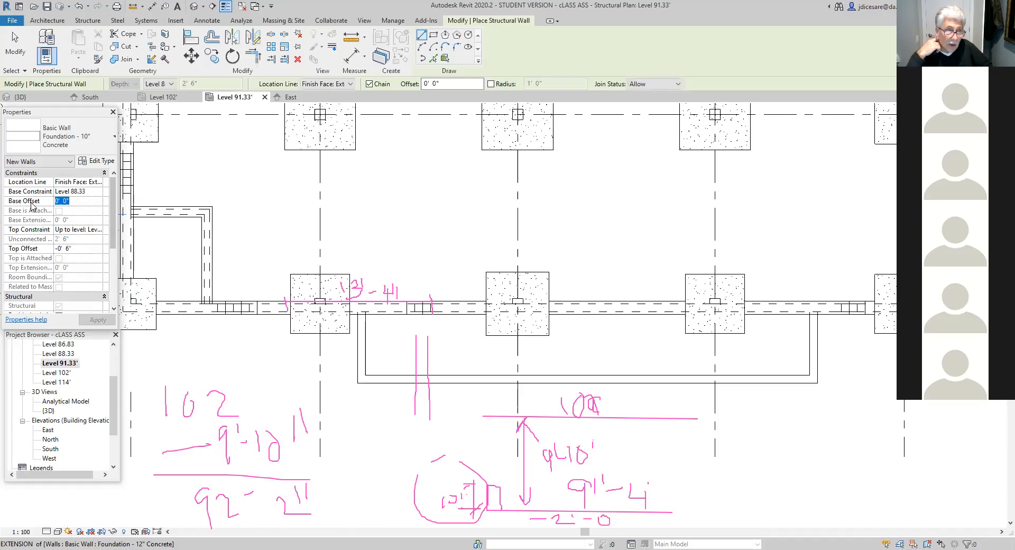
pyautogui.write('1')
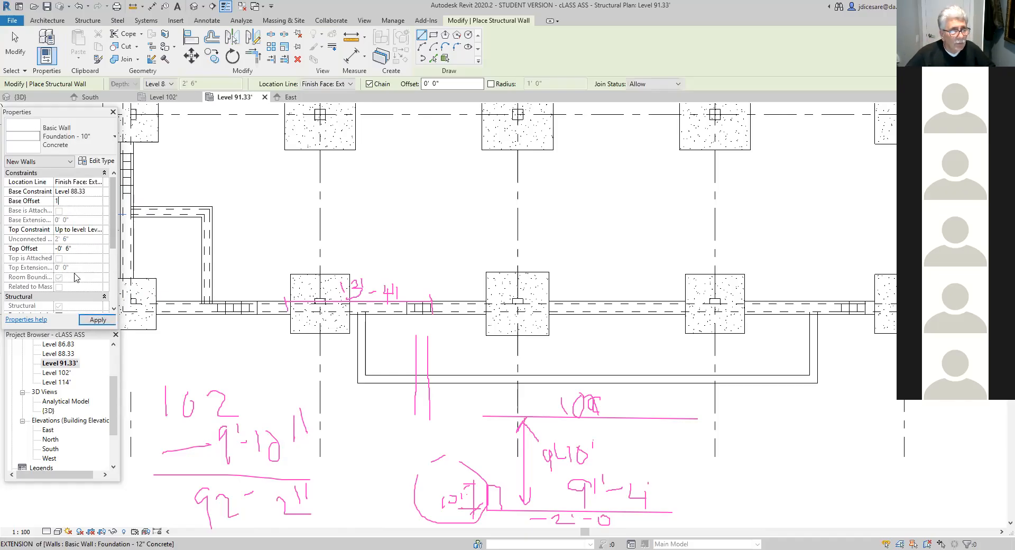
pyautogui.click(80, 249)
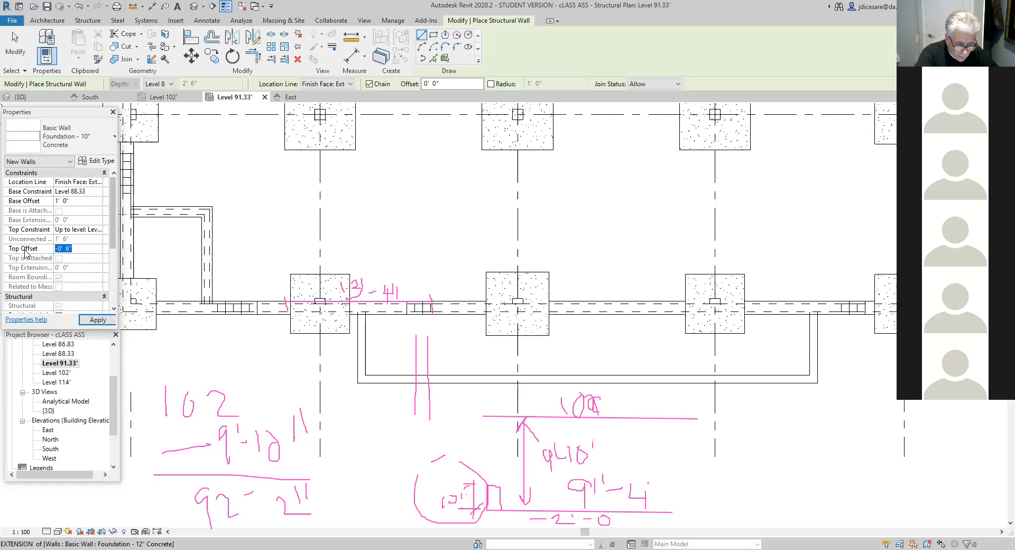
pyautogui.write('10')
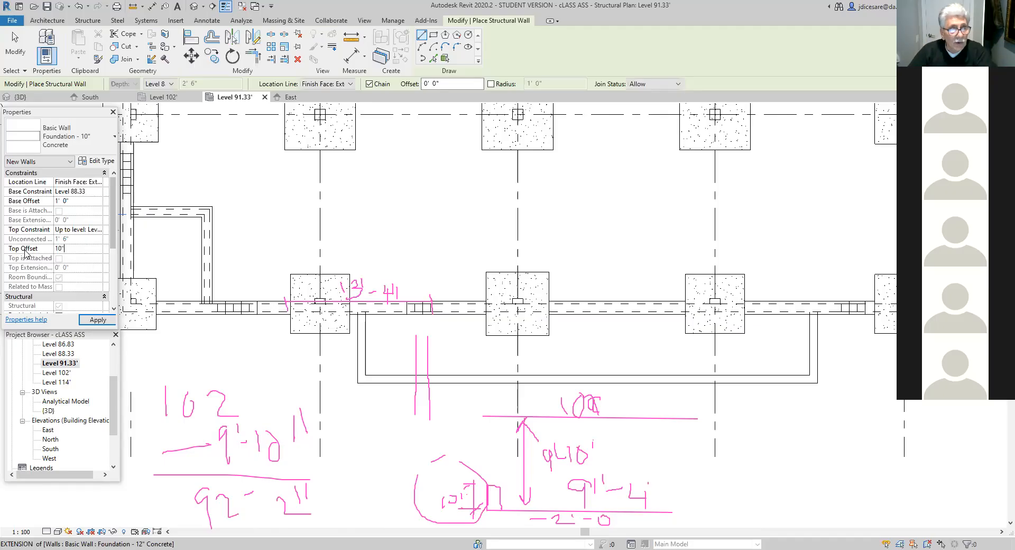
pyautogui.click(98, 320)
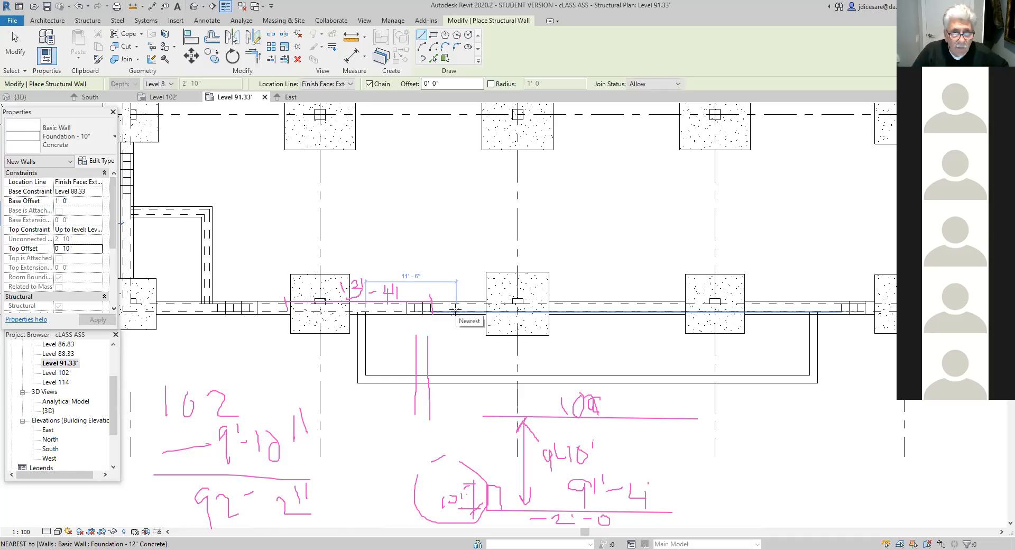
# - Draw the 10" concrete wall across the U-shaped area, its location line 12' 4" from the inside face of the short wall nearest grid 2
pyautogui.write('12')
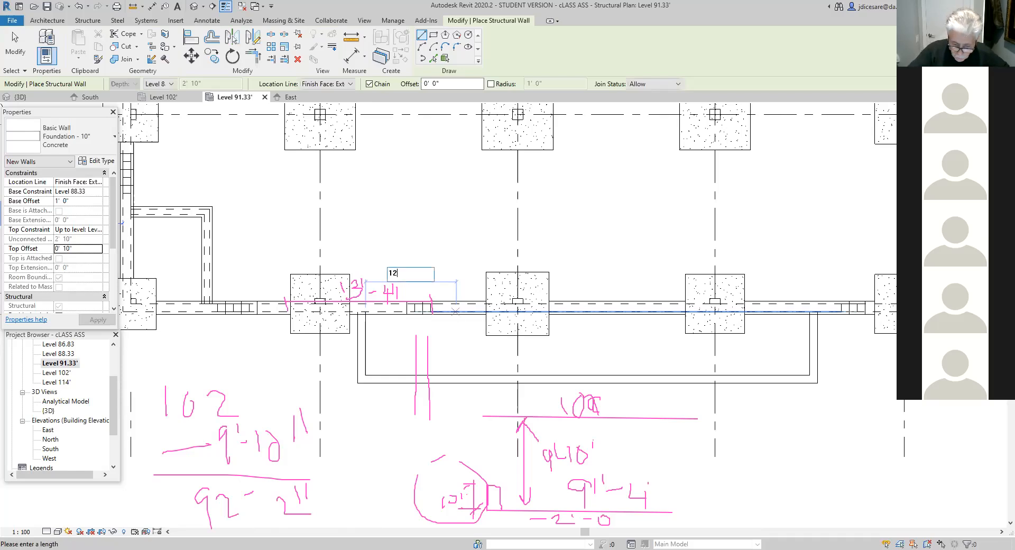
pyautogui.write("'4")
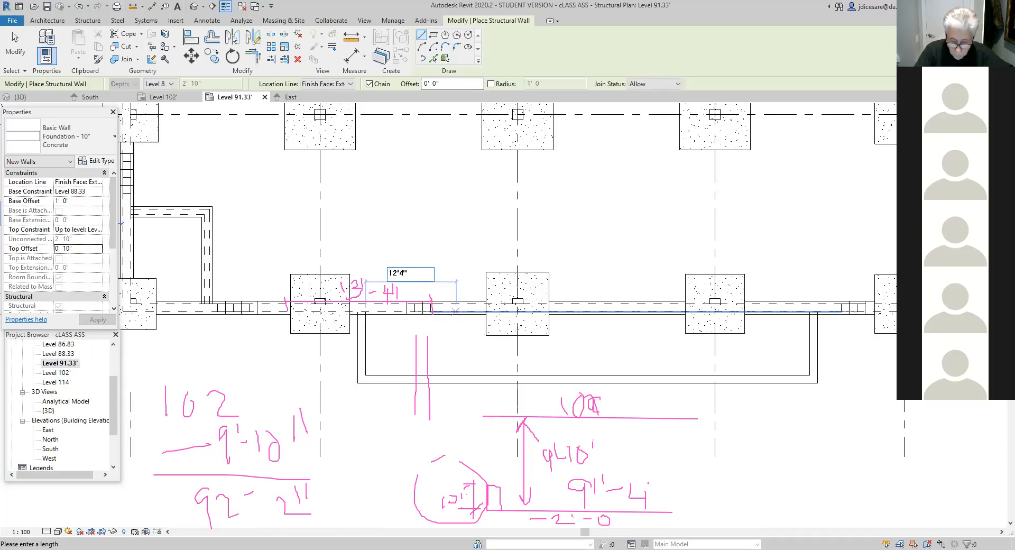
pyautogui.press('Return')
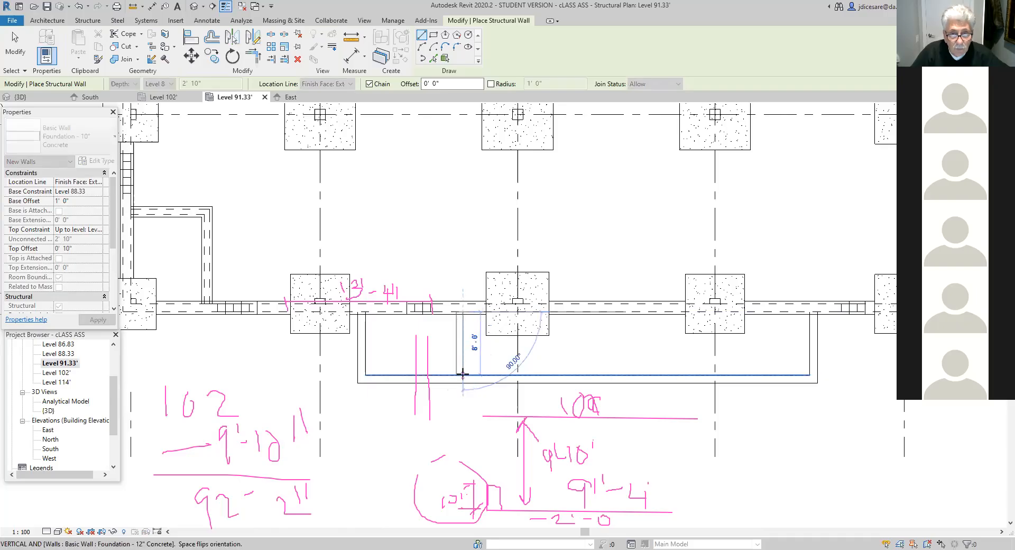
pyautogui.click(463, 374)
pyautogui.press('Escape')
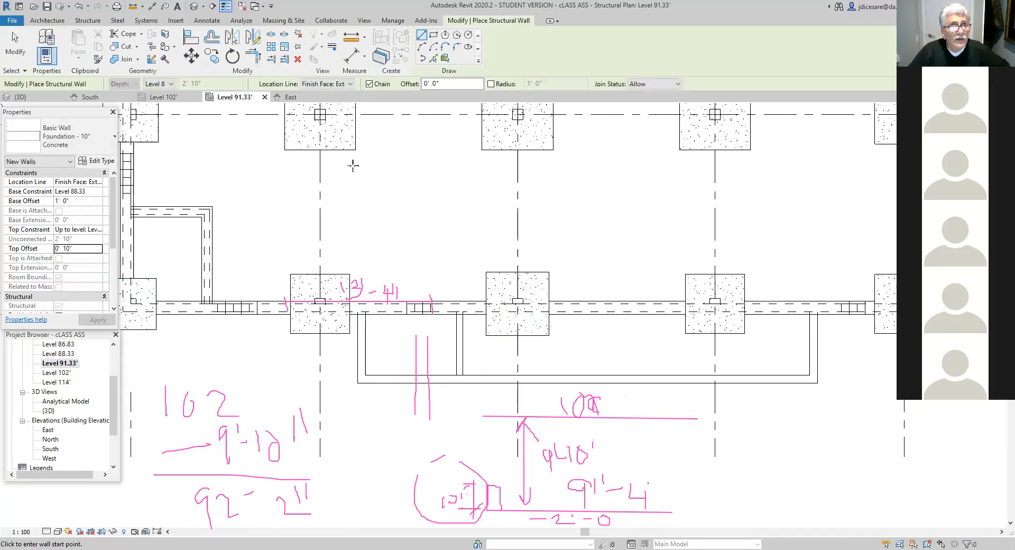
pyautogui.press('Escape')
# - Measure the distance along grid D from the U-shaped area's outer wall face to the far face of the new cross wall
pyautogui.click(149, 33)
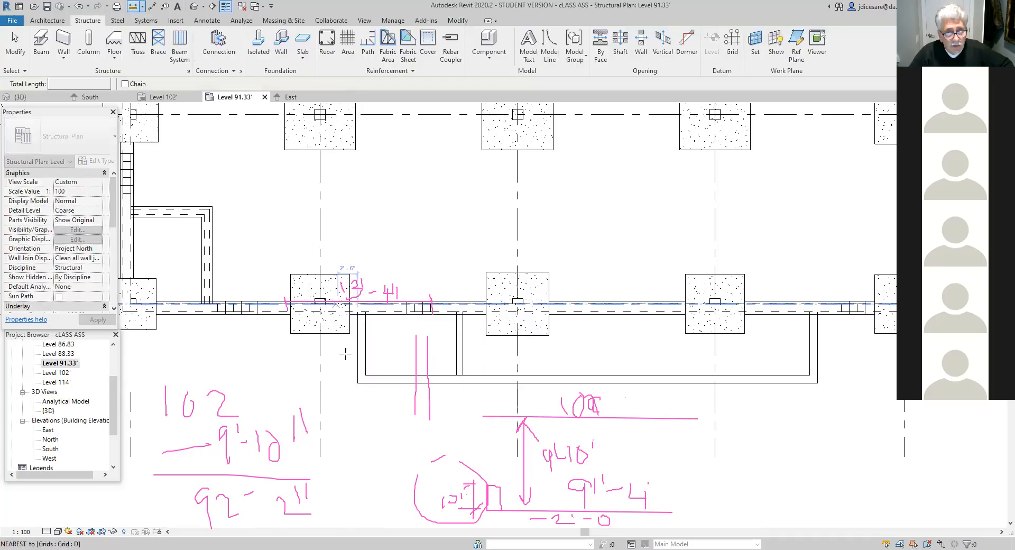
pyautogui.click(358, 313)
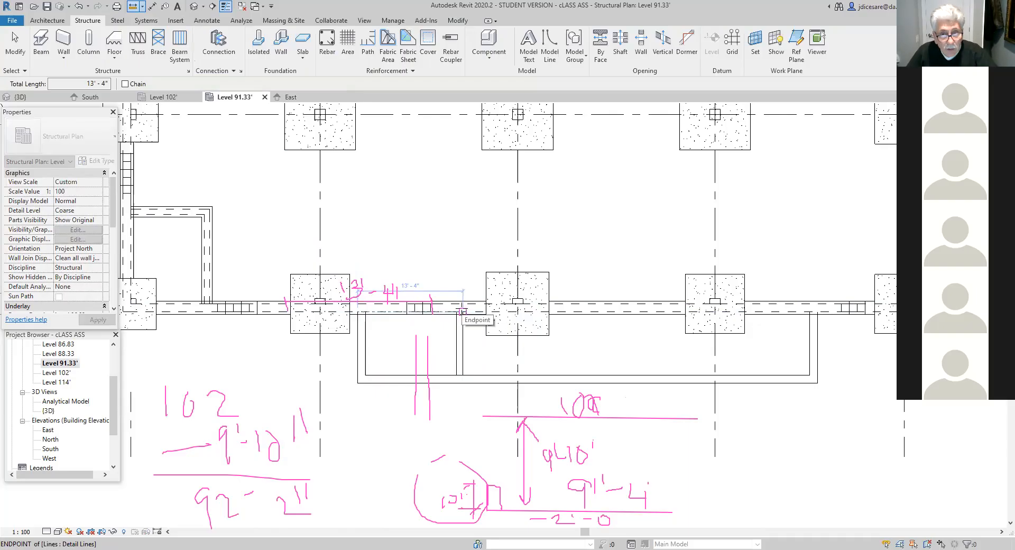
pyautogui.press('Escape')
pyautogui.press('Escape')
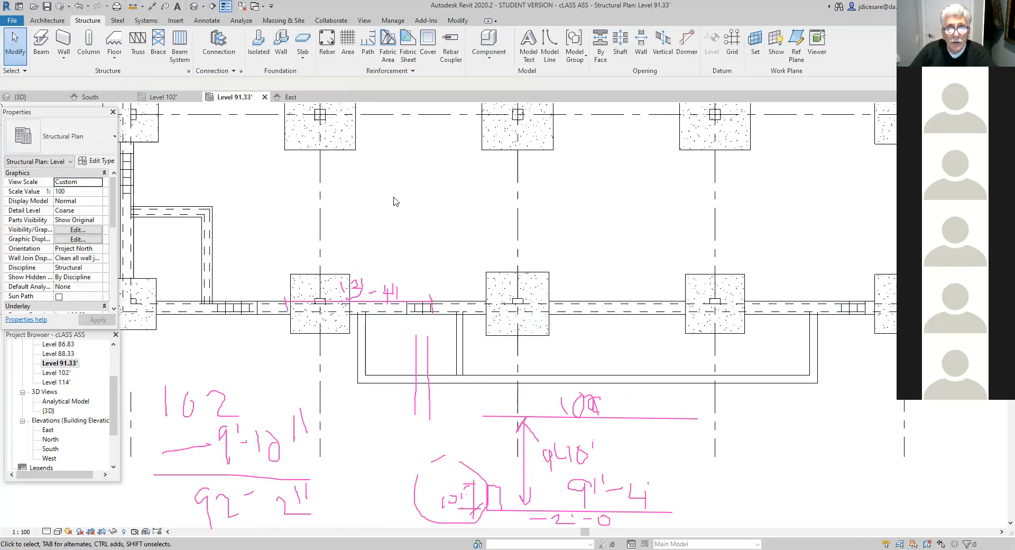
pyautogui.click(523, 132)
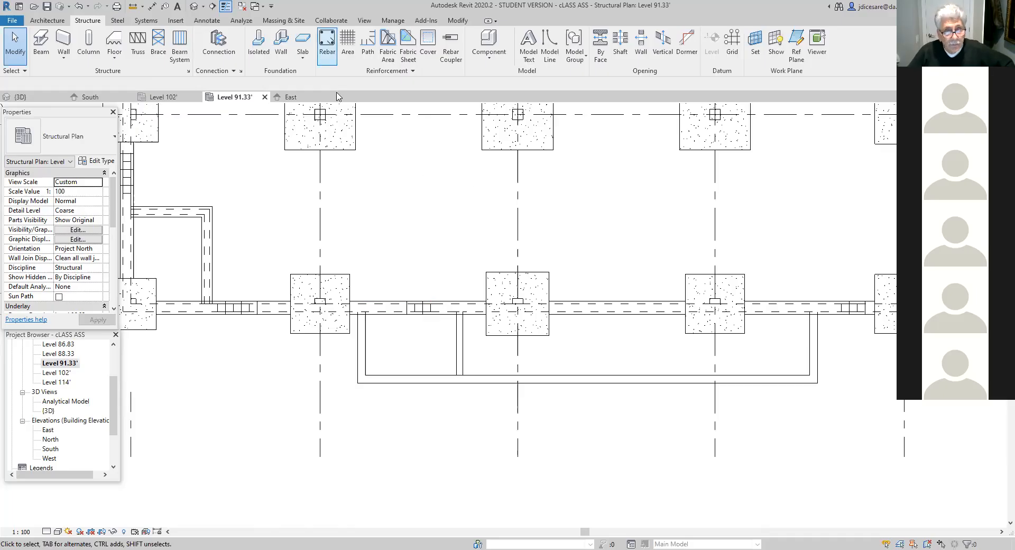
# - Duplicate the Bearing Footing - 1'-4" x 12" wall foundation type as Bearing Footing - 1'-6" x 12"
pyautogui.click(284, 52)
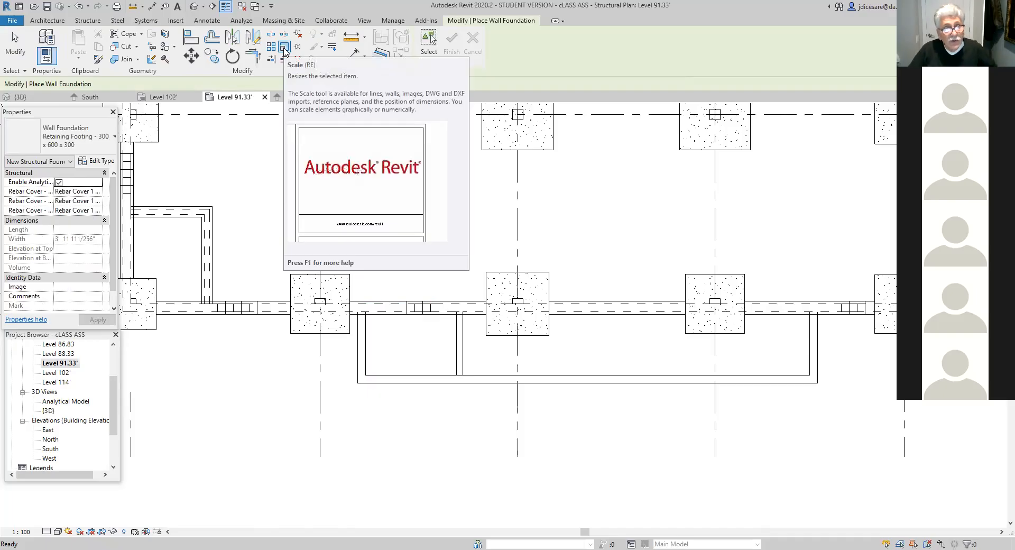
pyautogui.click(115, 139)
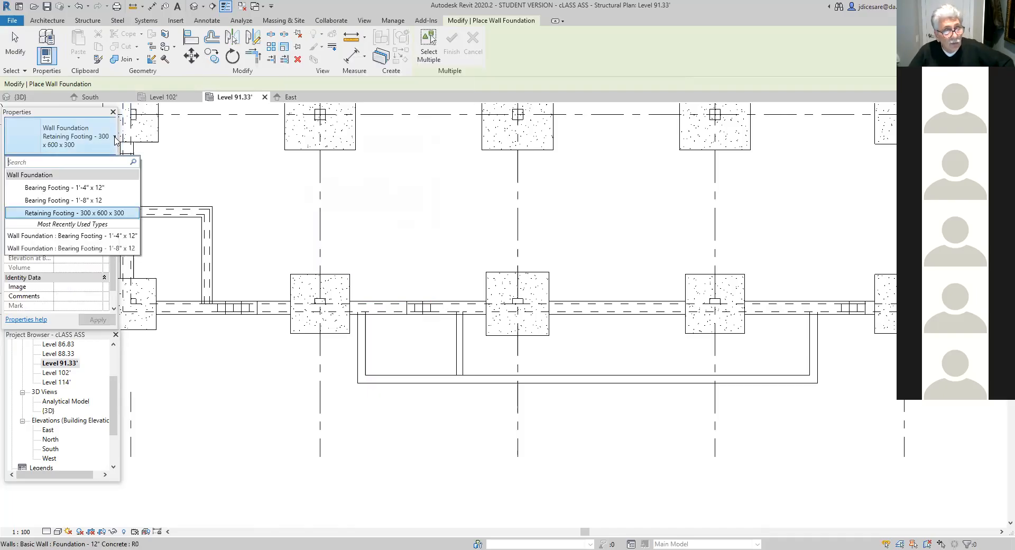
pyautogui.click(85, 189)
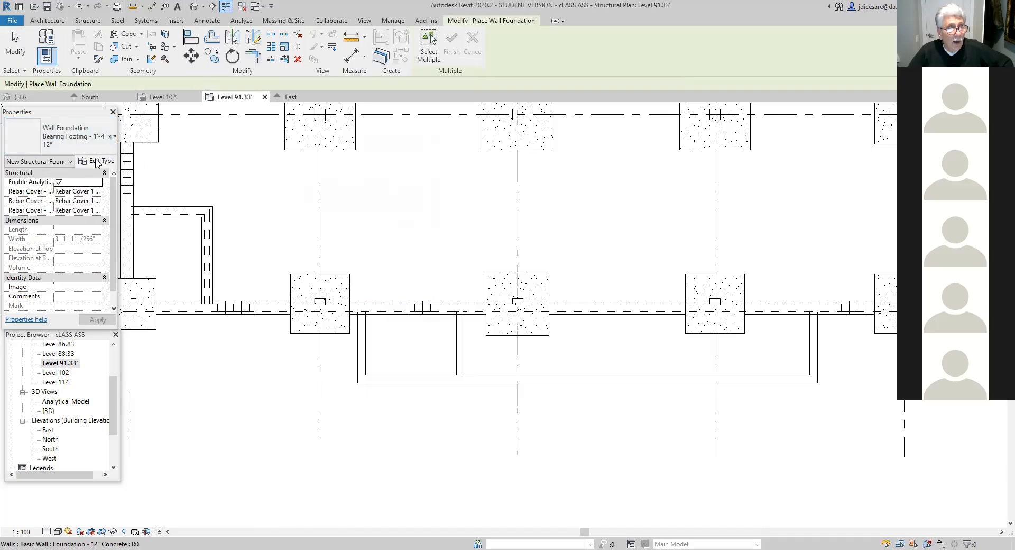
pyautogui.click(98, 162)
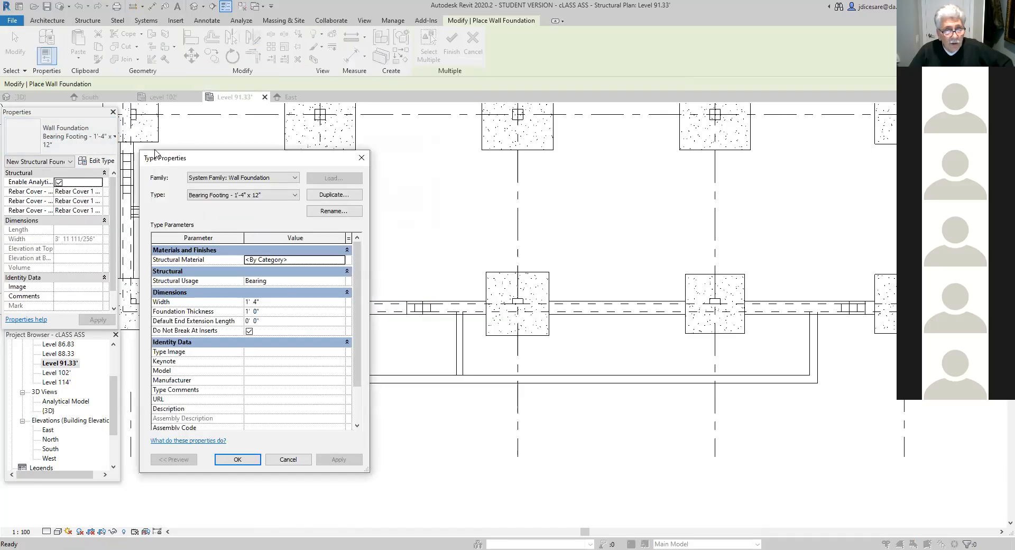
pyautogui.click(331, 195)
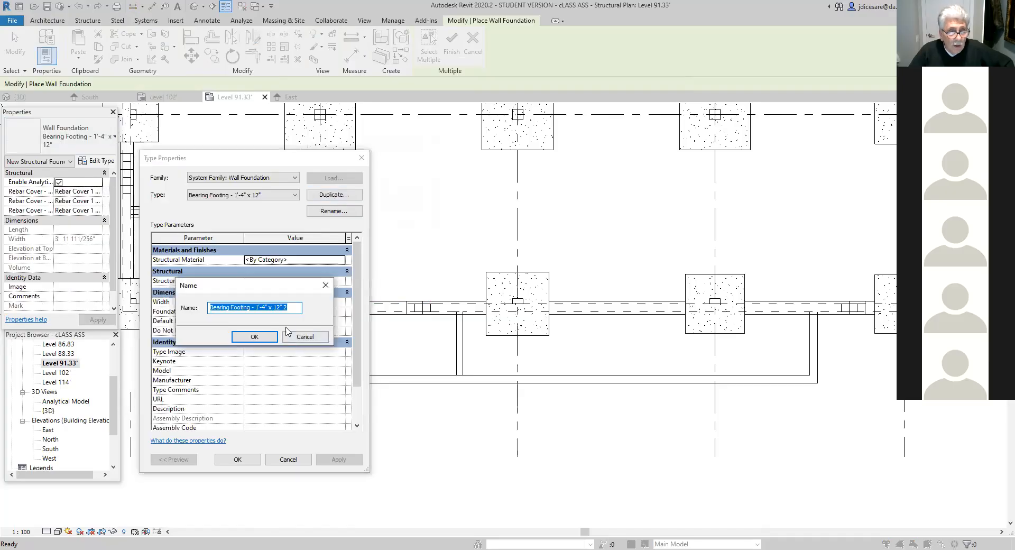
pyautogui.click(265, 307)
pyautogui.press('BackSpace')
pyautogui.write('6')
pyautogui.click(290, 306)
pyautogui.press('BackSpace')
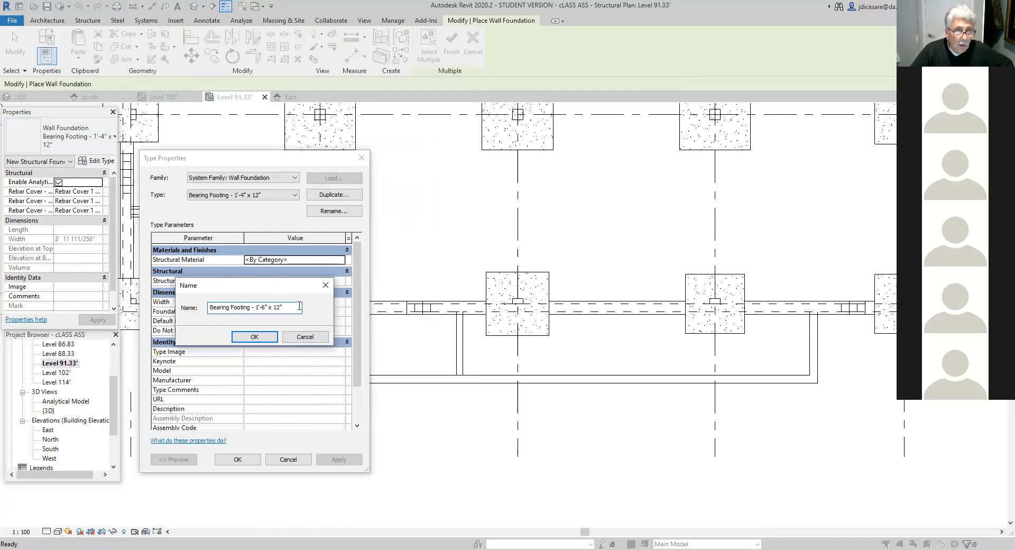
pyautogui.click(265, 339)
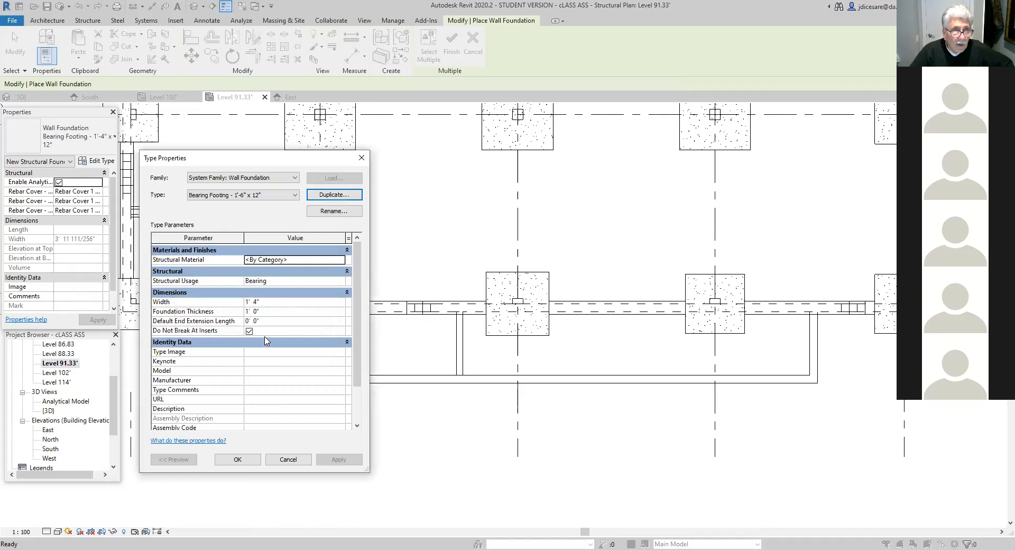
# - Set the new footing type's width to 1' 6" and accept the type properties
pyautogui.click(256, 302)
pyautogui.write('4')
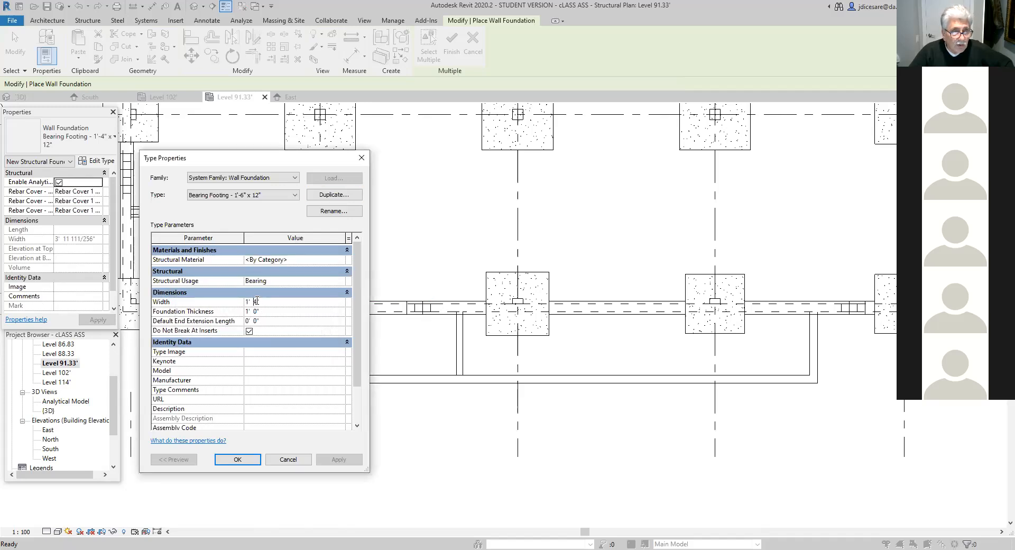
pyautogui.press('BackSpace')
pyautogui.write('6')
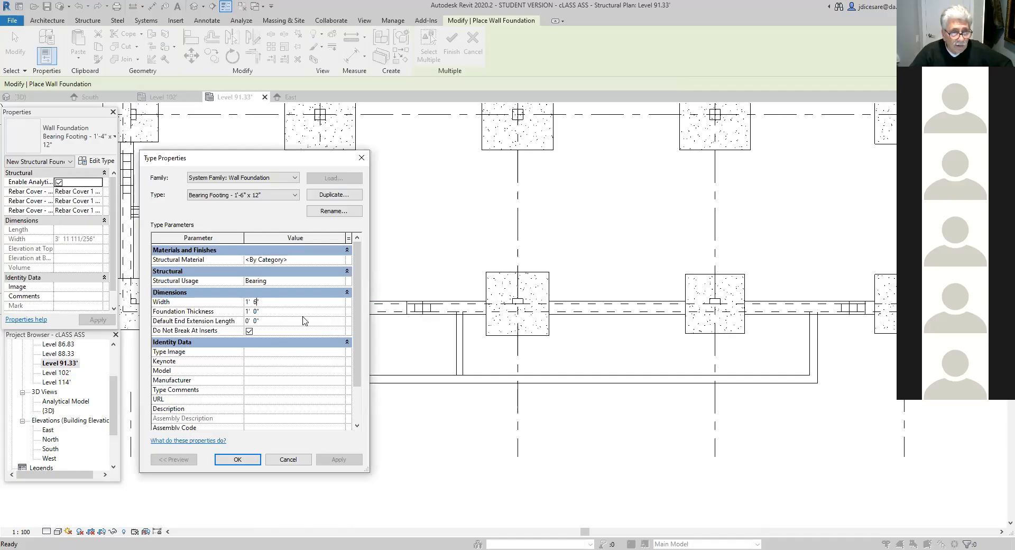
pyautogui.click(238, 460)
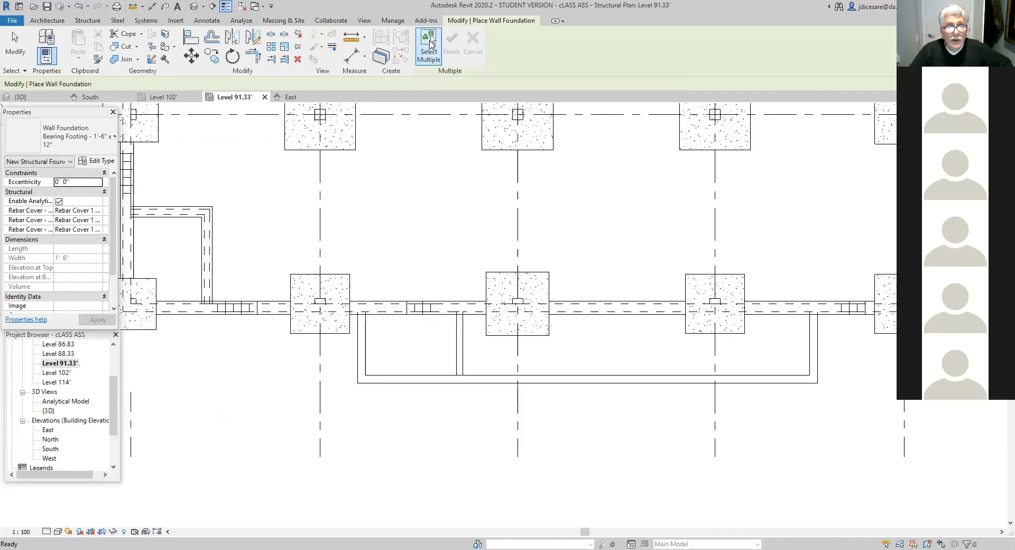
# - Place the 1'-6" x 12" bearing footing under the new cross wall in the U-shaped area
pyautogui.click(431, 45)
pyautogui.click(460, 354)
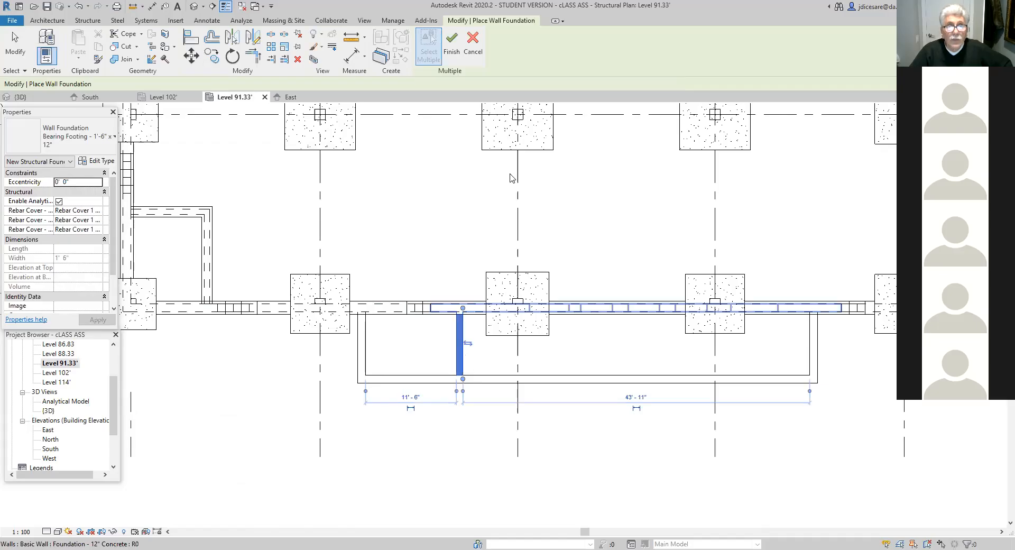
pyautogui.click(452, 42)
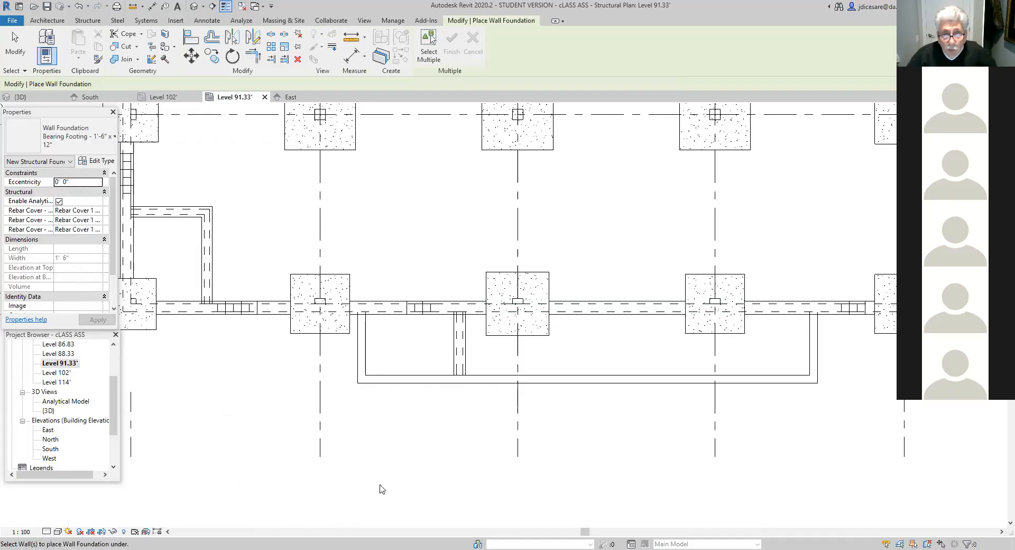
pyautogui.press('Escape')
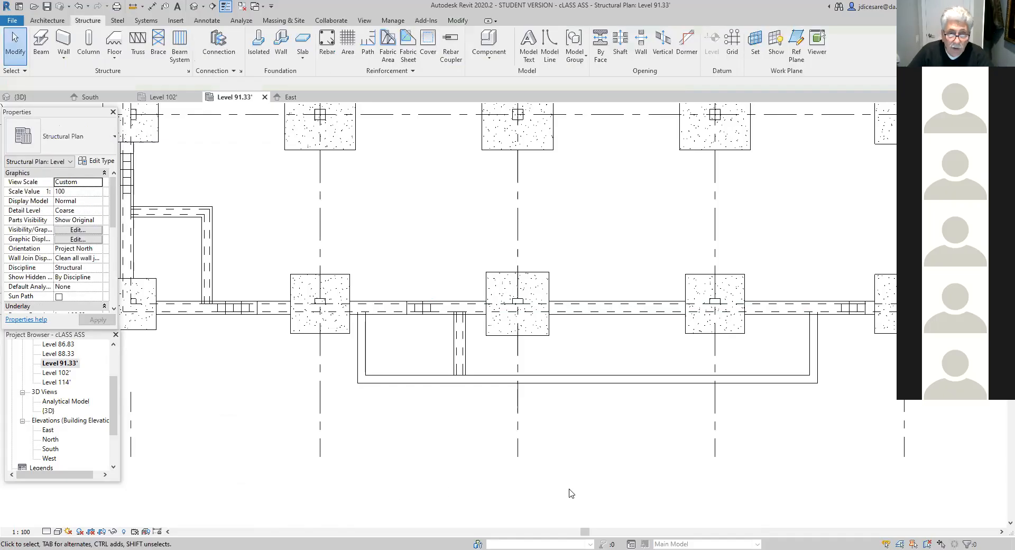
# - Open the South elevation and examine the new wall and footing relative to the stepped foundation and levels
pyautogui.scroll(-2, 566, 465)
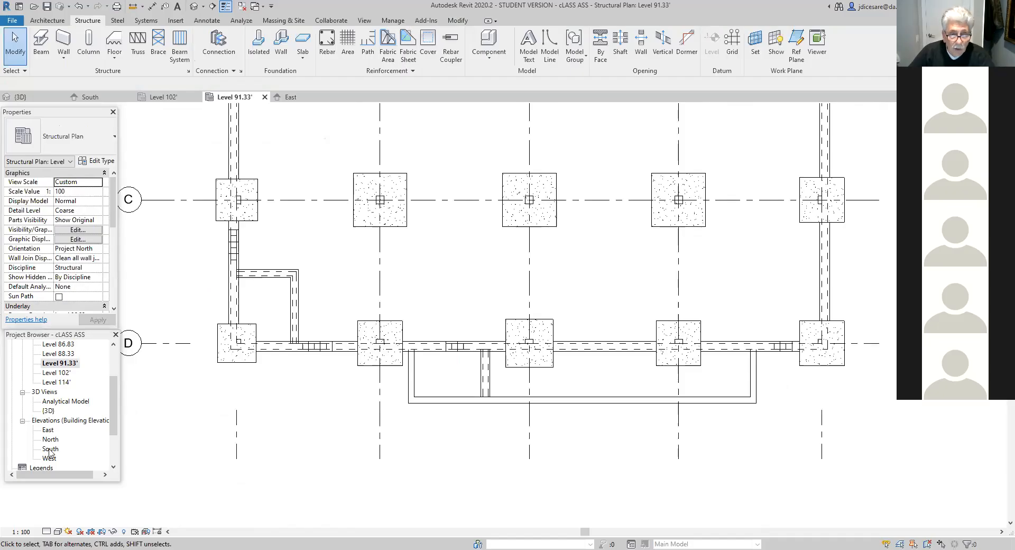
pyautogui.doubleClick(50, 449)
pyautogui.scroll(1, 358, 449)
pyautogui.scroll(1, 369, 444)
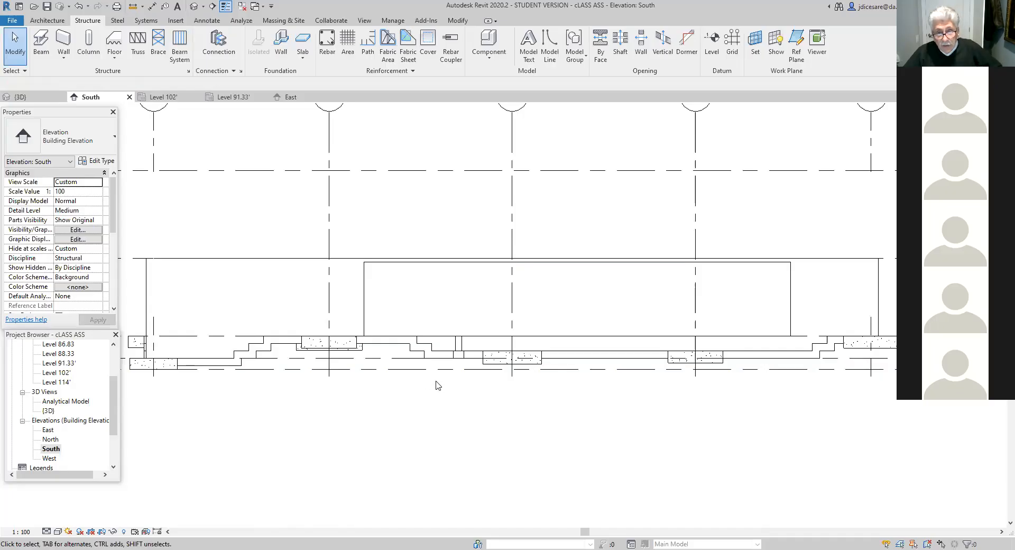
pyautogui.scroll(-4, 437, 394)
pyautogui.scroll(-1, 437, 398)
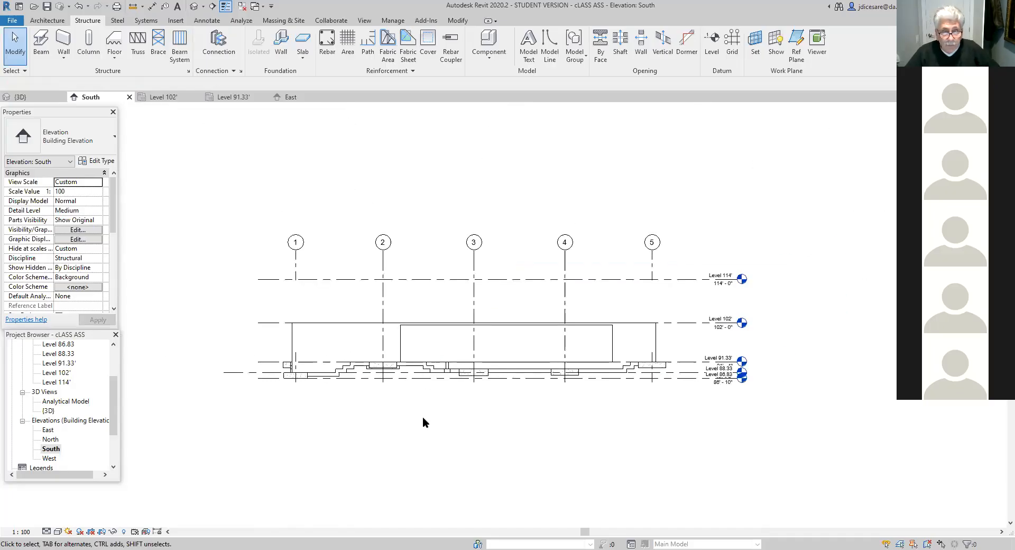
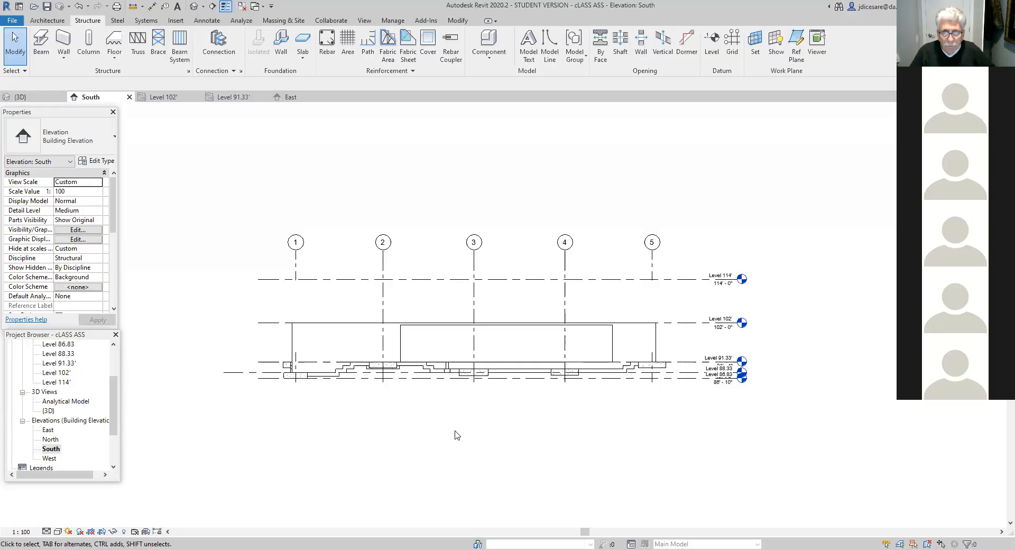
# - In the Level 102' plan, set the base offset of the U-shaped area's short 12" wall between grids 4 and 5 to -2' 0"
pyautogui.scroll(2, 457, 435)
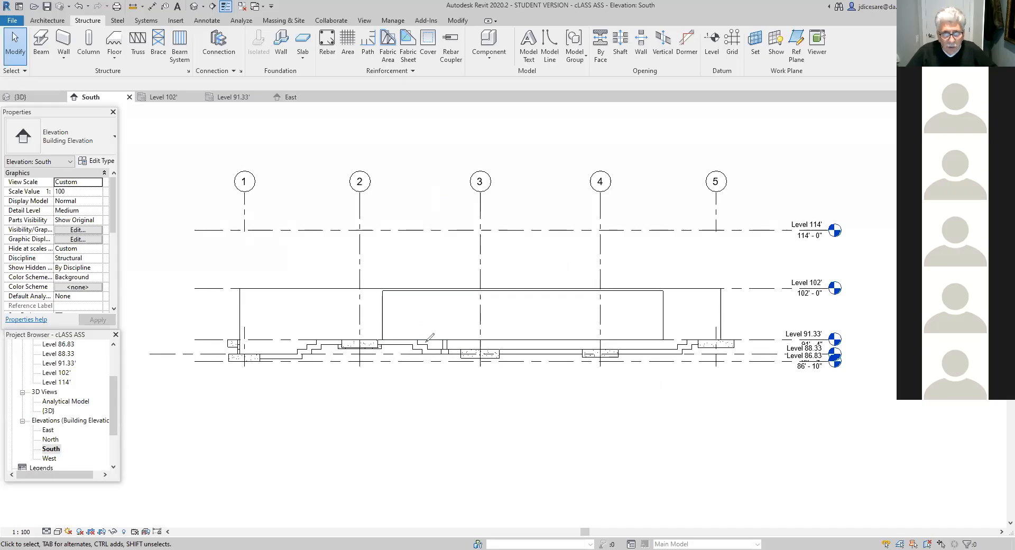
pyautogui.moveTo(417, 340)
pyautogui.mouseDown()
pyautogui.moveTo(463, 349)
pyautogui.moveTo(666, 347)
pyautogui.mouseUp()
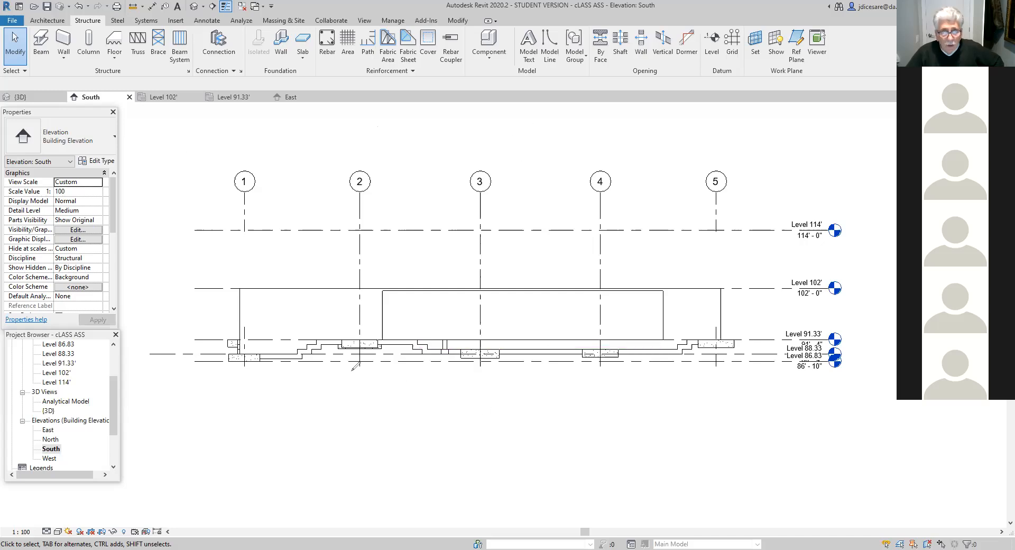
pyautogui.doubleClick(66, 373)
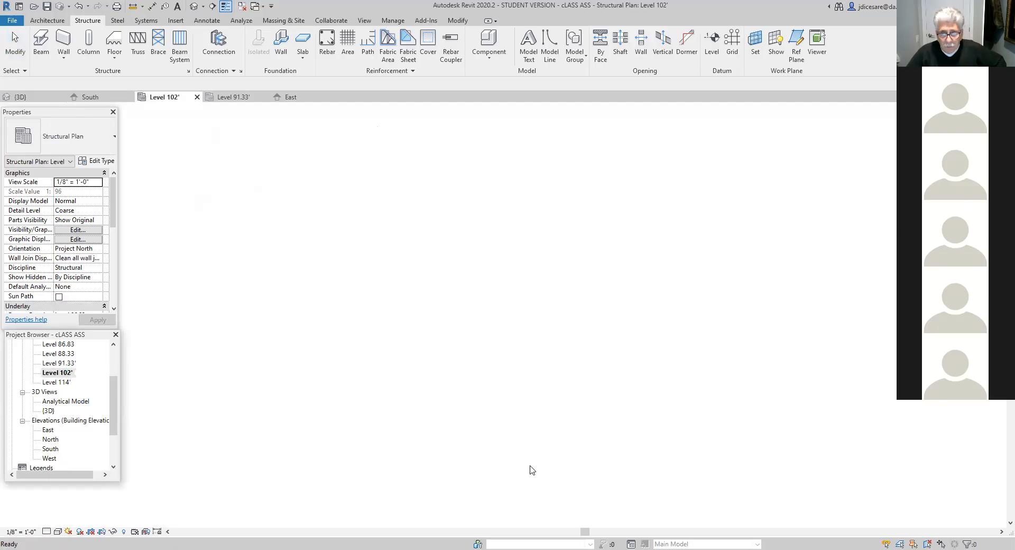
pyautogui.scroll(2, 531, 468)
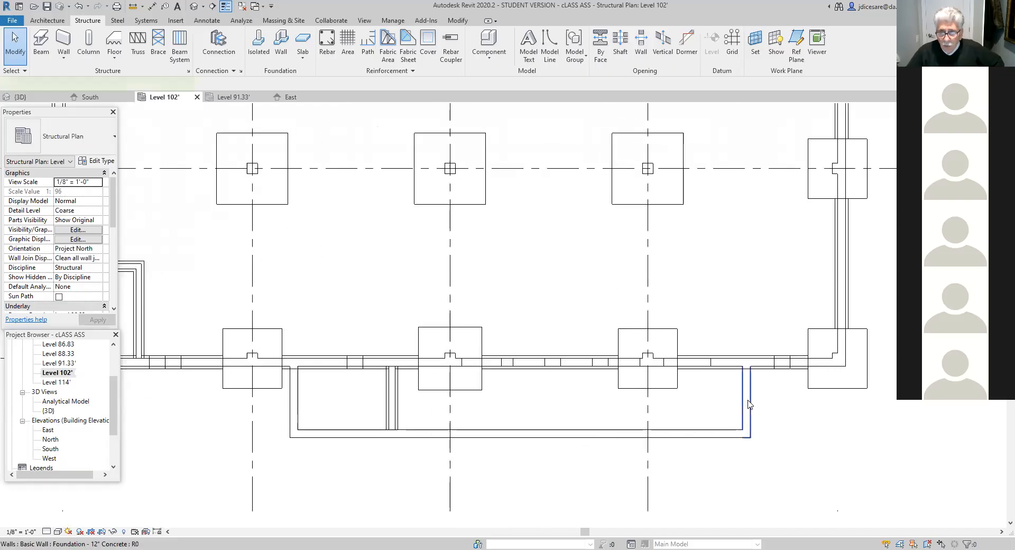
pyautogui.click(748, 405)
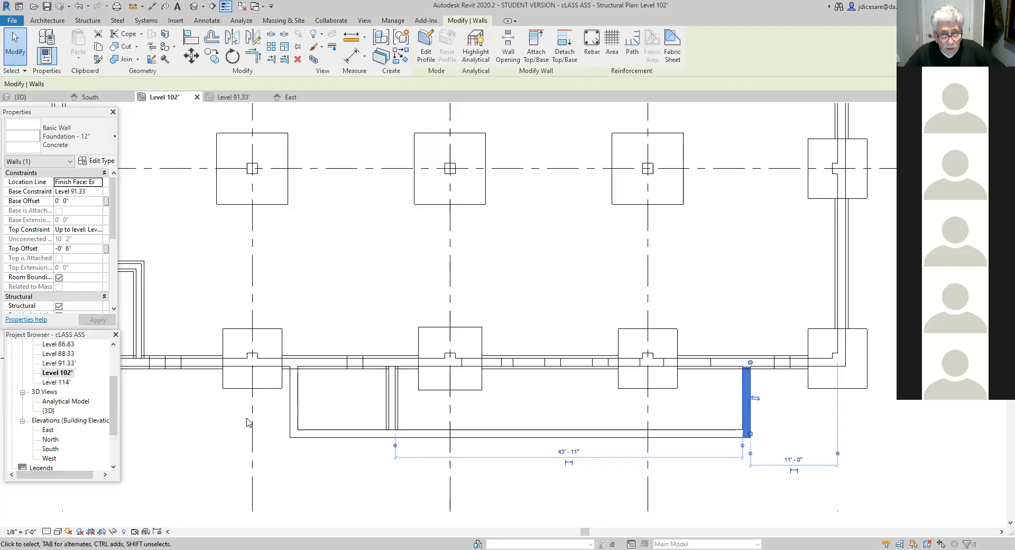
pyautogui.click(294, 410)
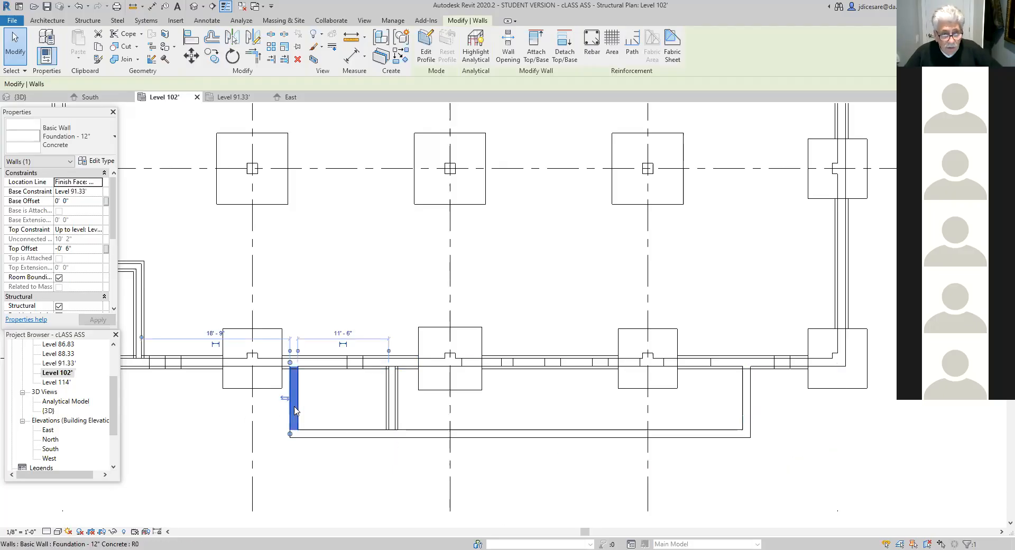
pyautogui.click(746, 404)
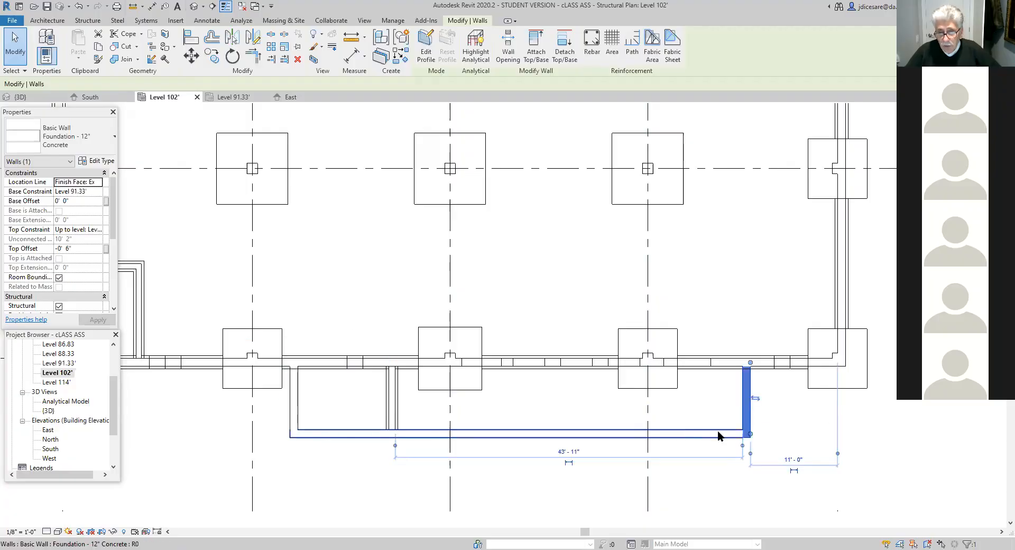
pyautogui.click(642, 412)
pyautogui.click(747, 412)
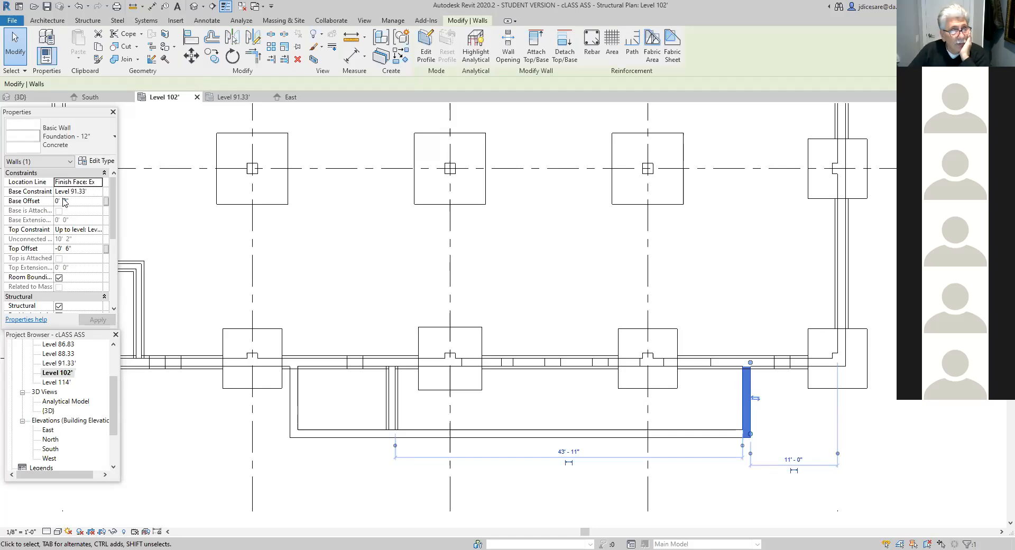
pyautogui.click(33, 201)
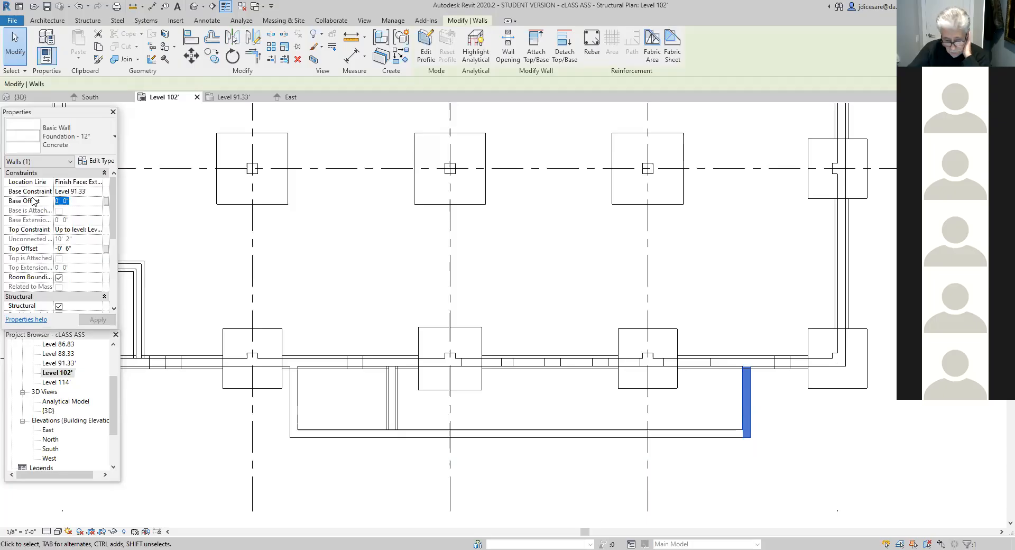
pyautogui.write('-2')
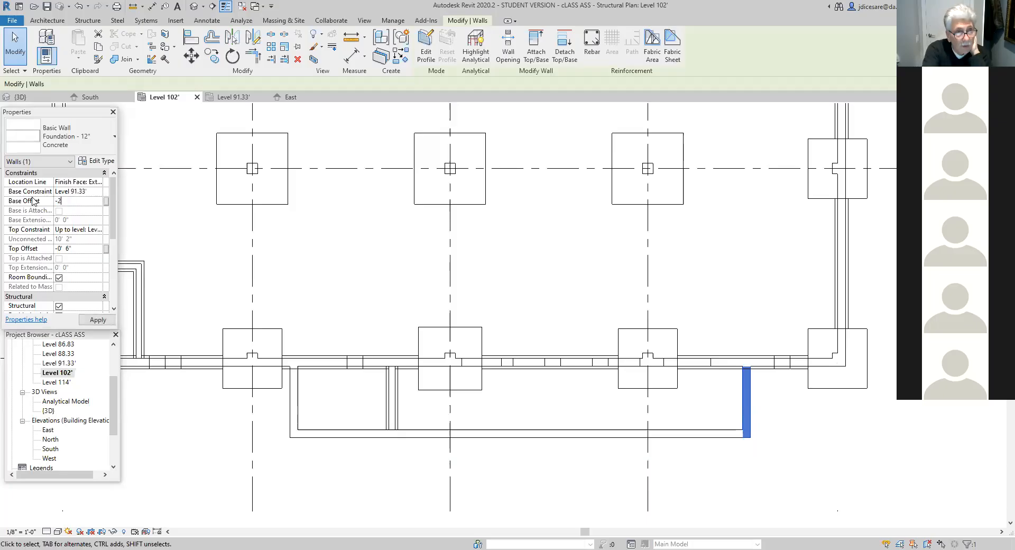
pyautogui.click(97, 320)
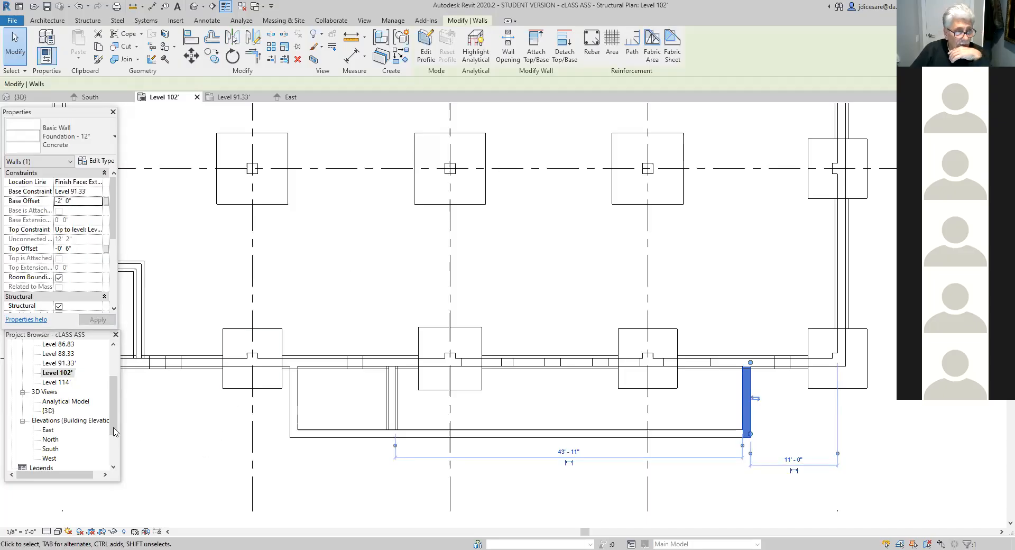
# - Open the South elevation and check the lowered end wall's base against the stepped foundation and levels
pyautogui.doubleClick(53, 449)
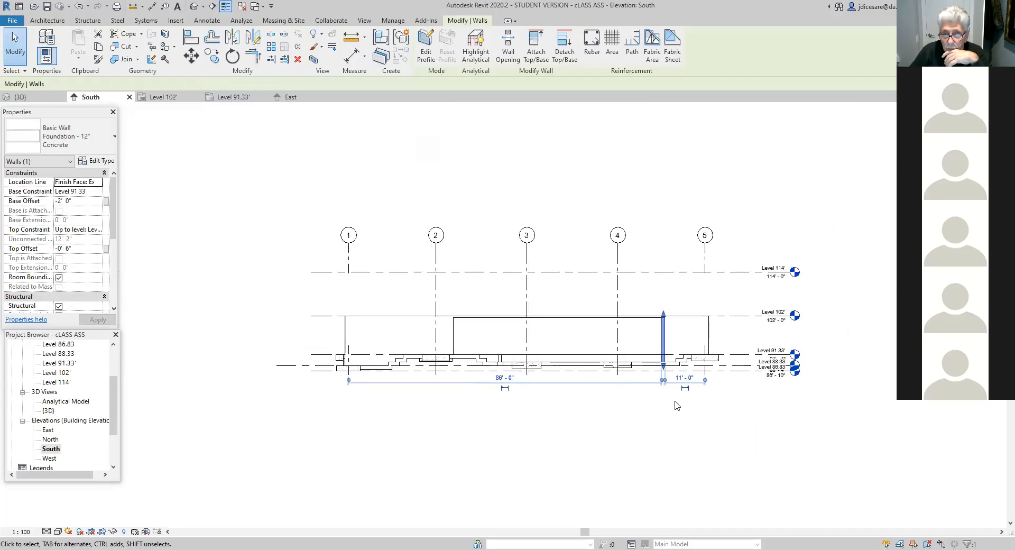
pyautogui.scroll(1, 673, 406)
pyautogui.scroll(2, 653, 402)
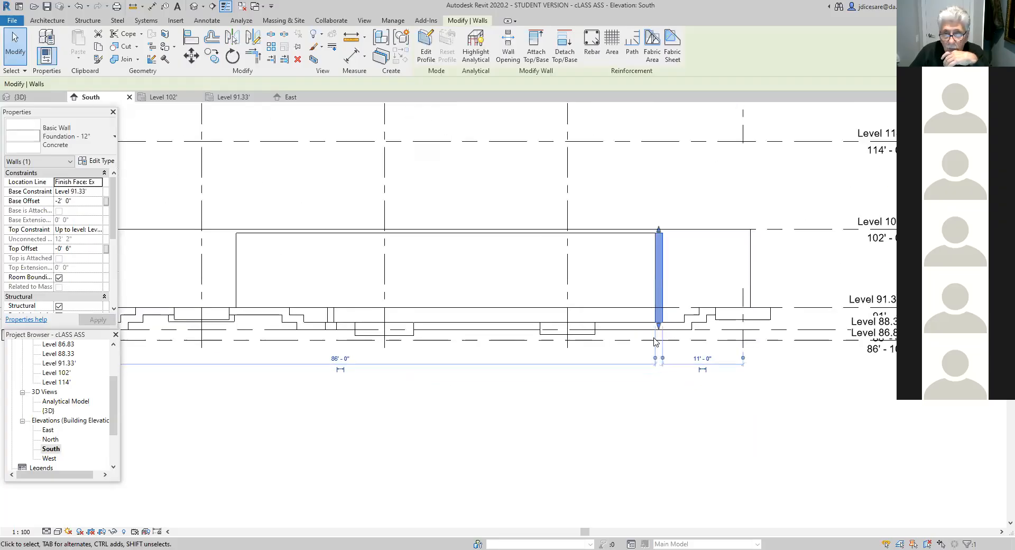
pyautogui.click(685, 274)
pyautogui.click(622, 283)
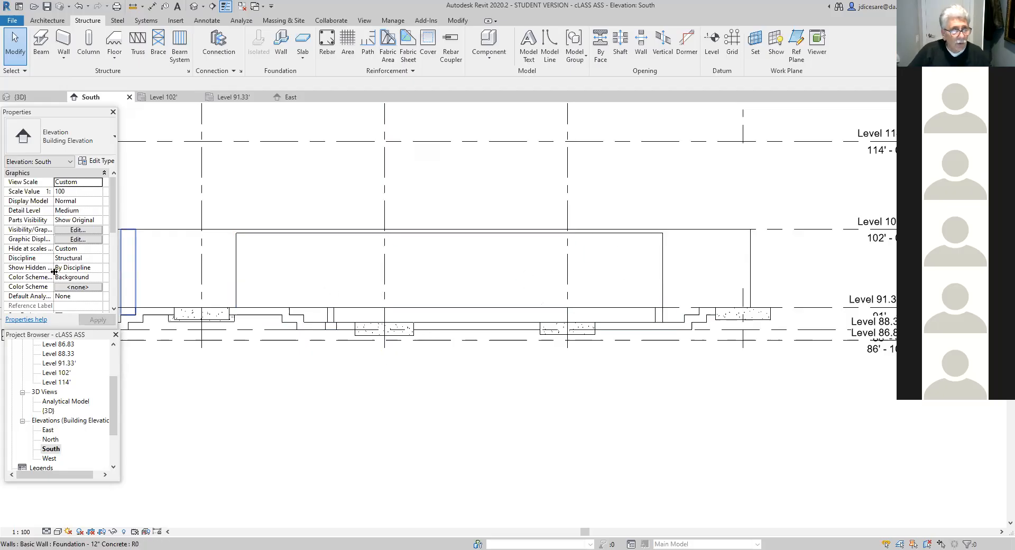
pyautogui.click(63, 374)
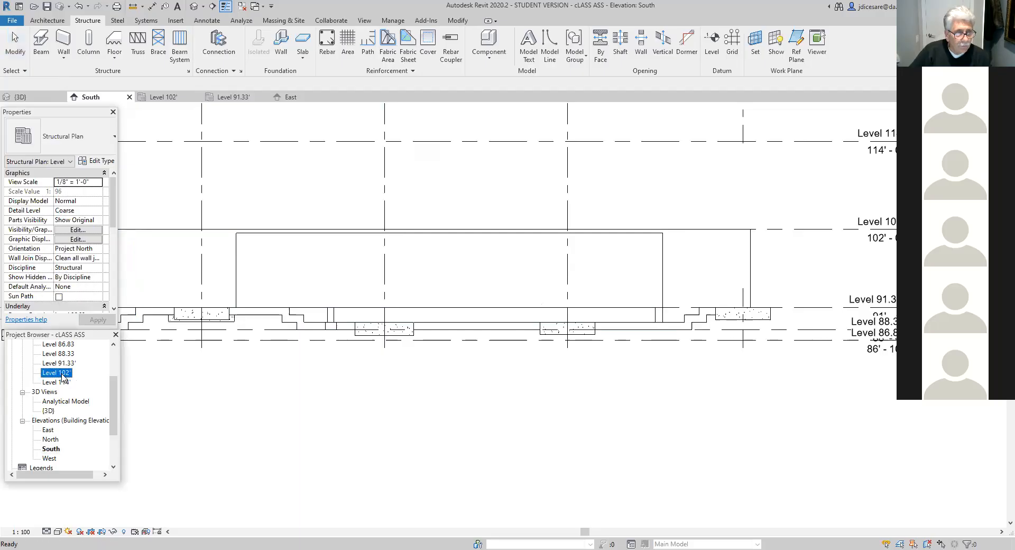
pyautogui.click(62, 374)
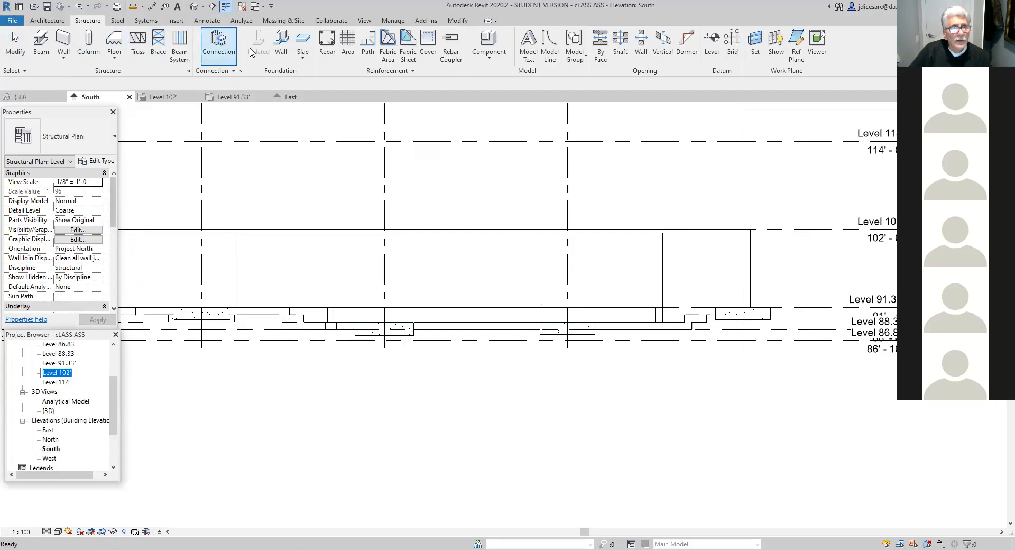
pyautogui.click(279, 45)
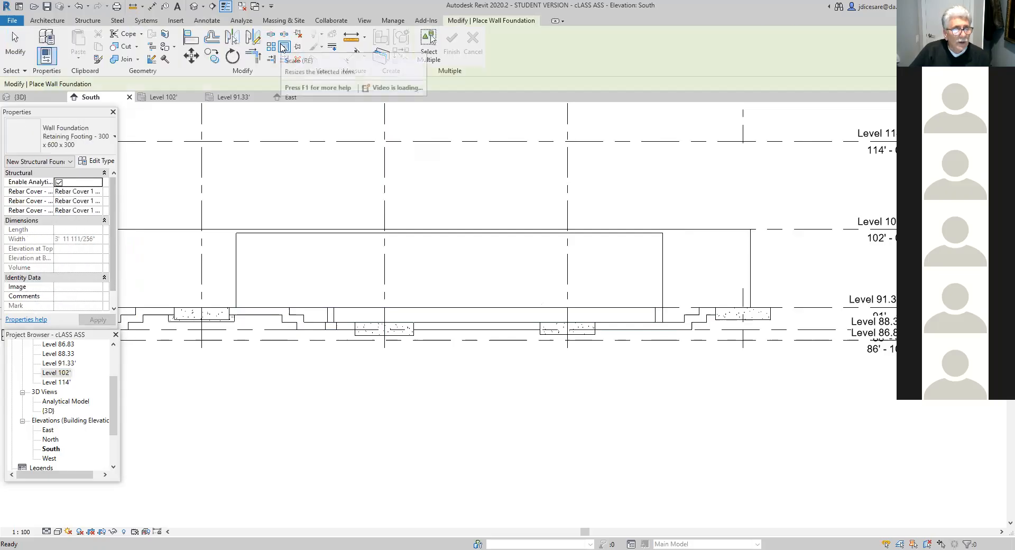
pyautogui.click(112, 136)
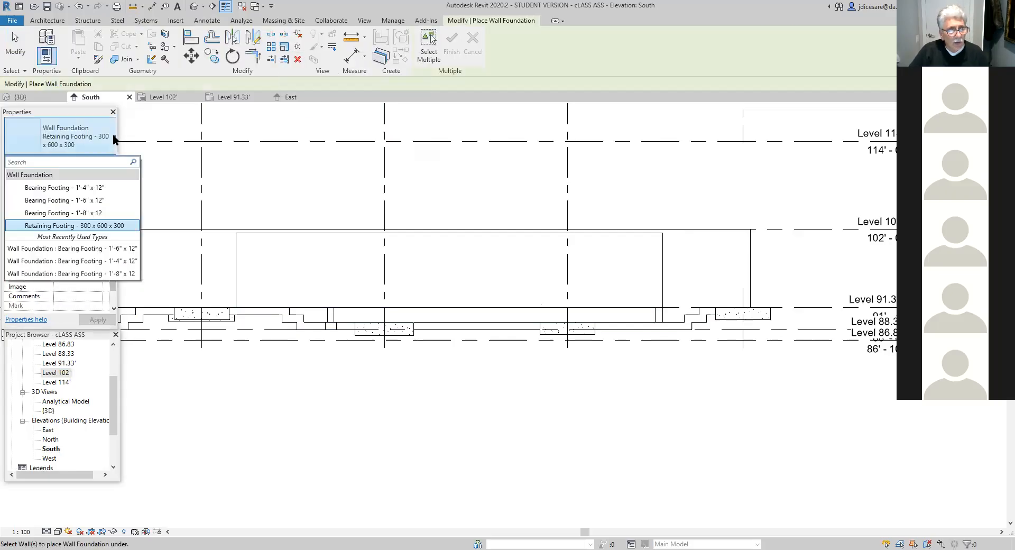
pyautogui.click(82, 213)
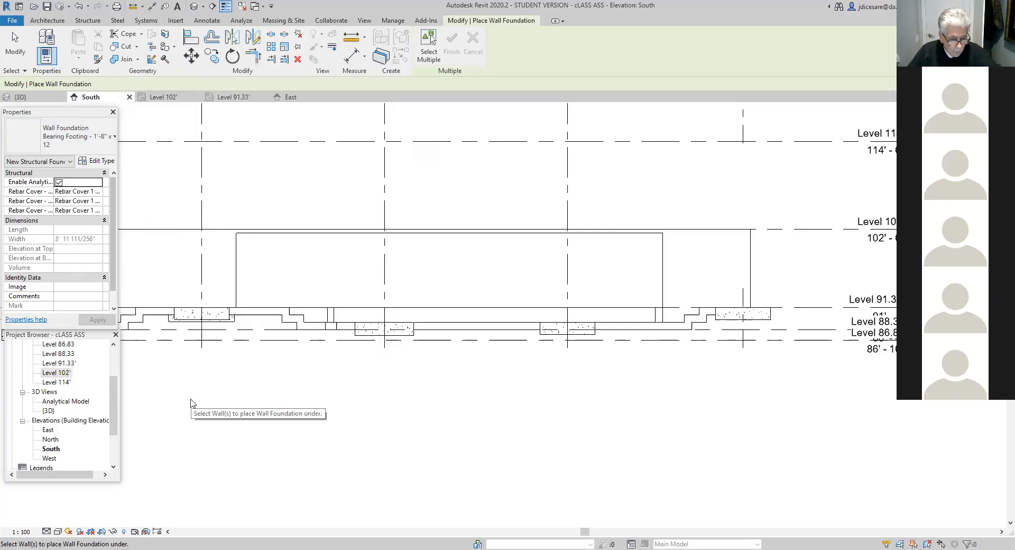
pyautogui.press('Escape')
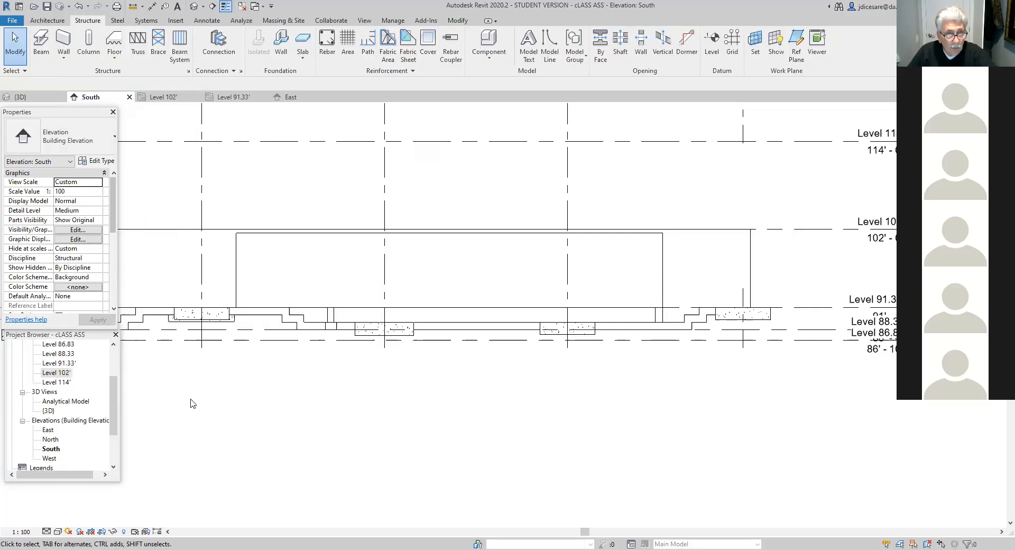
# - In the Level 102' plan, place a Bearing Footing - 1'-8" x 12 under the U-shaped area's short wall between grids 4 and 5
pyautogui.doubleClick(58, 373)
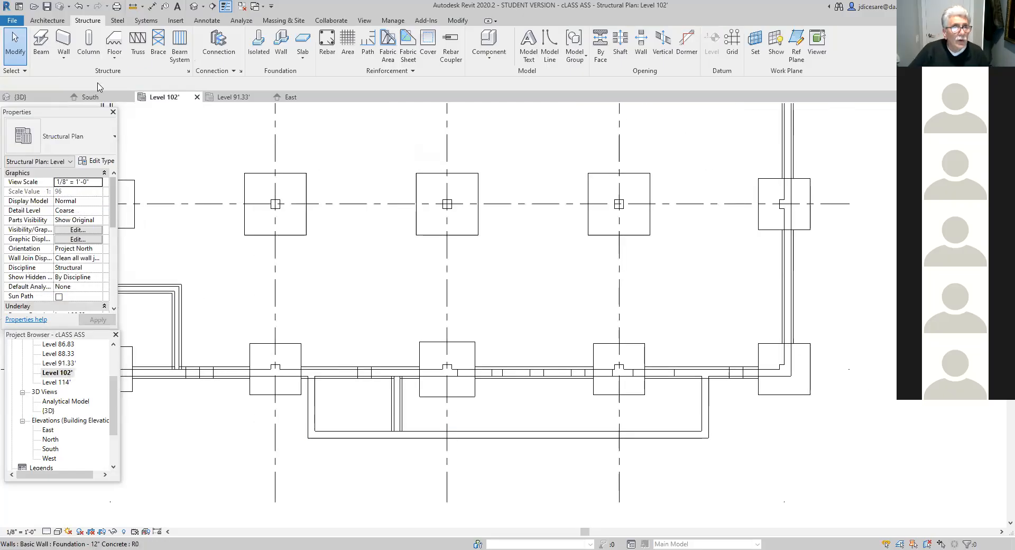
pyautogui.click(281, 51)
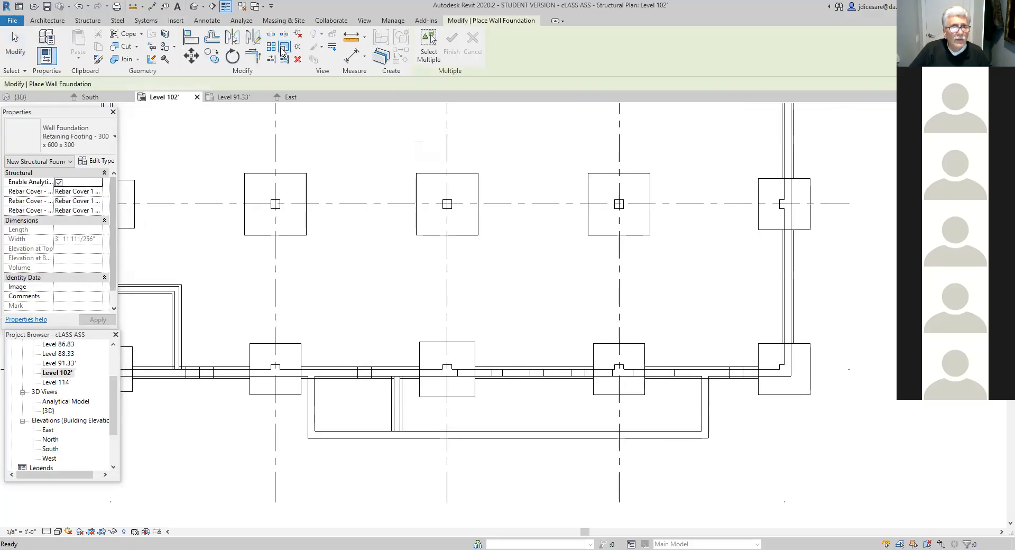
pyautogui.click(115, 138)
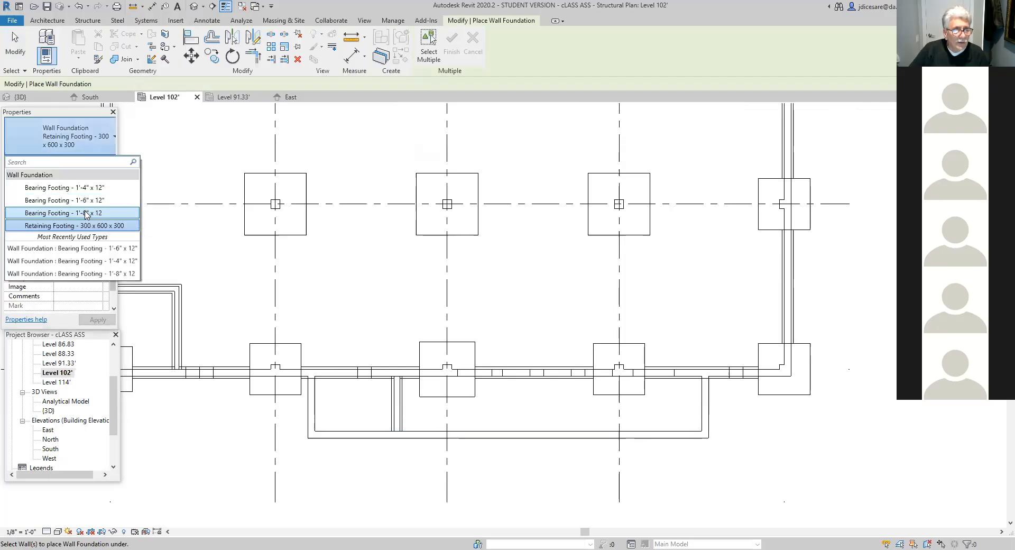
pyautogui.click(86, 214)
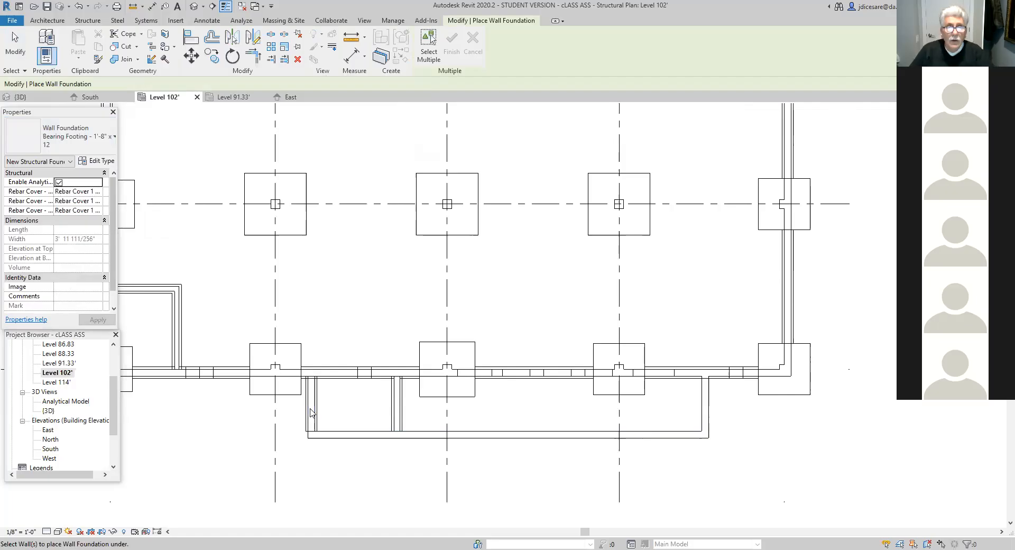
pyautogui.click(430, 45)
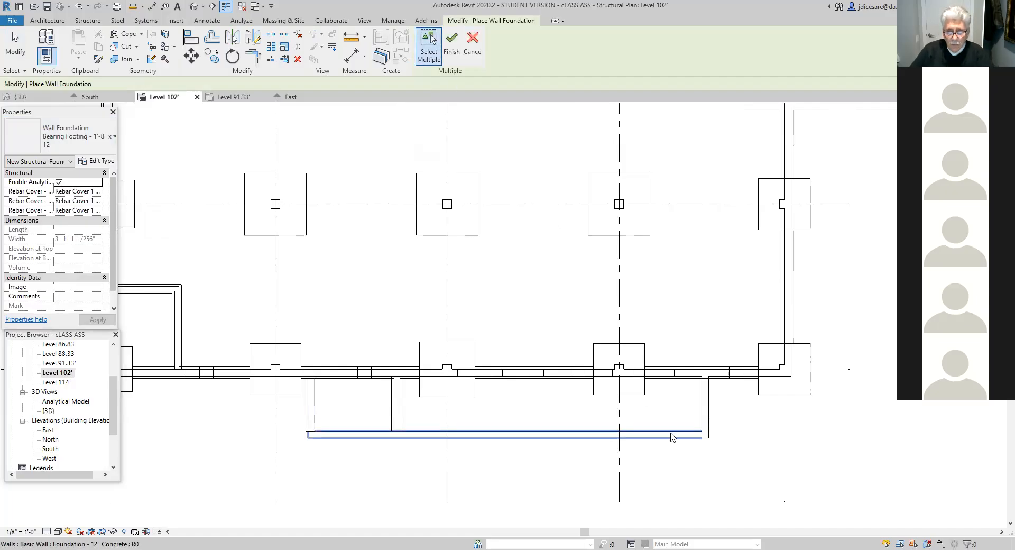
pyautogui.click(705, 408)
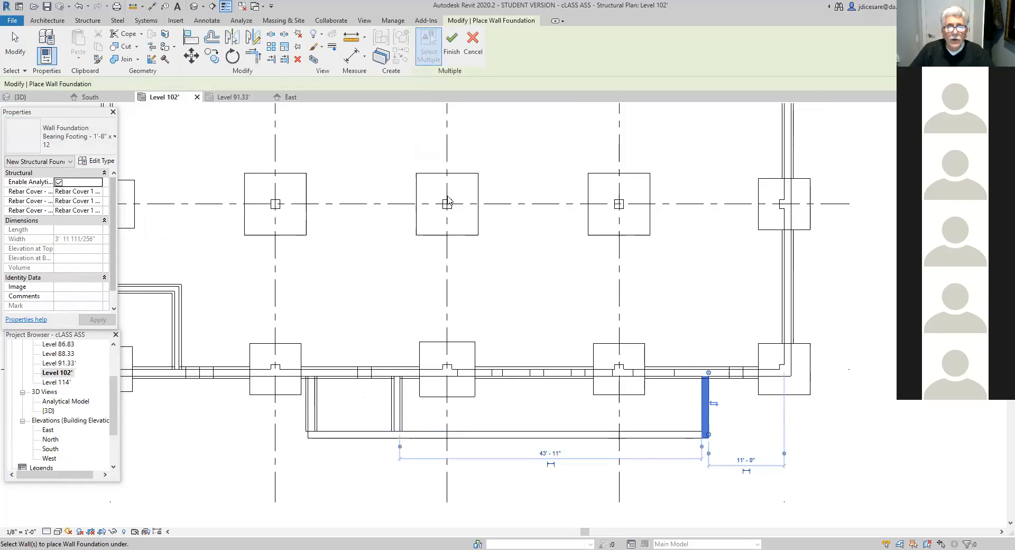
pyautogui.click(452, 45)
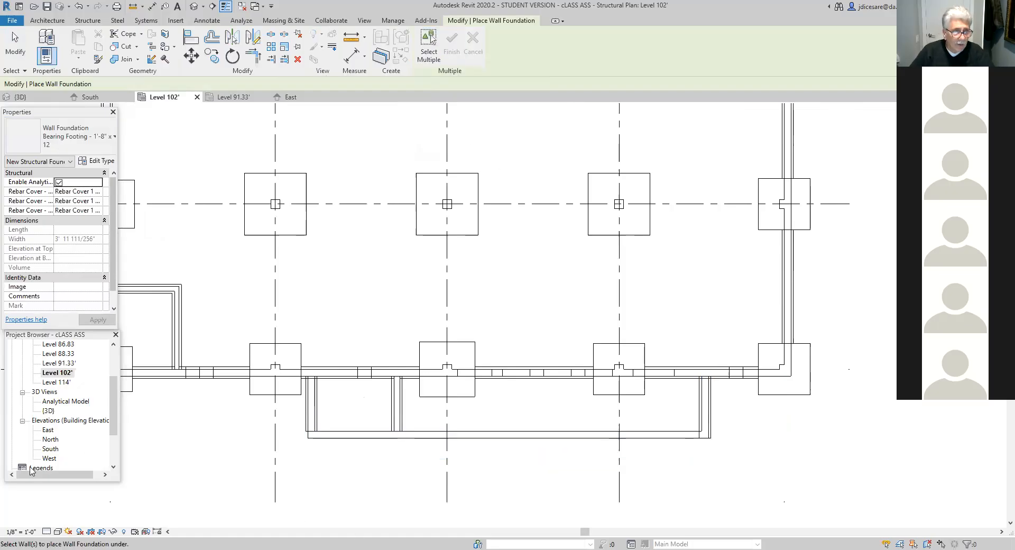
# - Examine the U-shaped area's end-wall footings in the South elevation and the 3D view
pyautogui.doubleClick(50, 448)
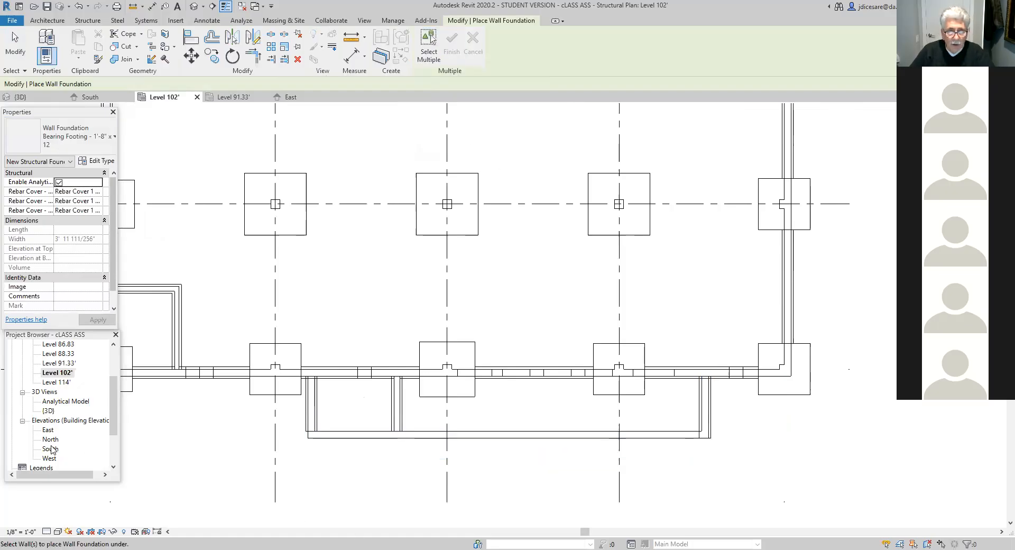
pyautogui.moveTo(513, 418); pyautogui.dragTo(480, 440, button='middle')
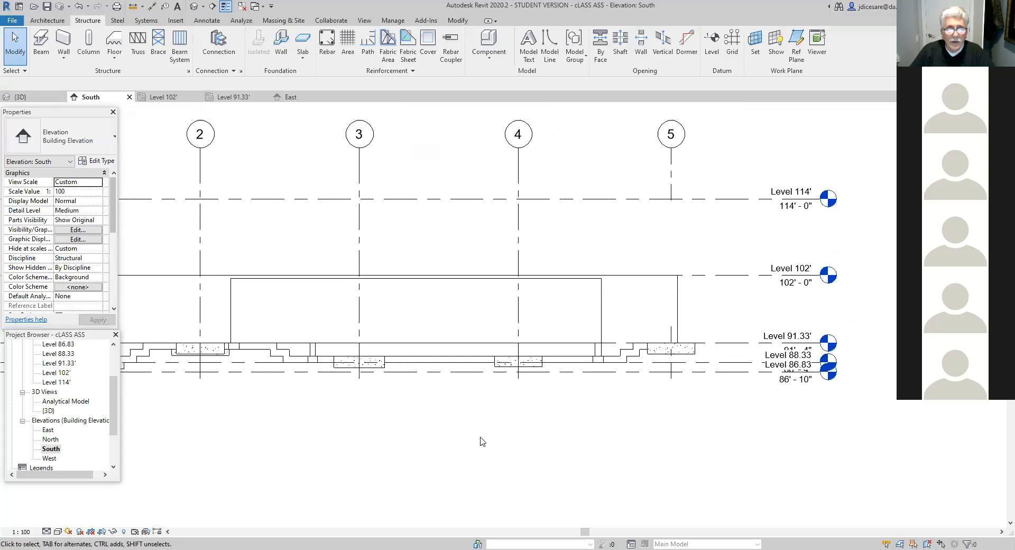
pyautogui.click(194, 7)
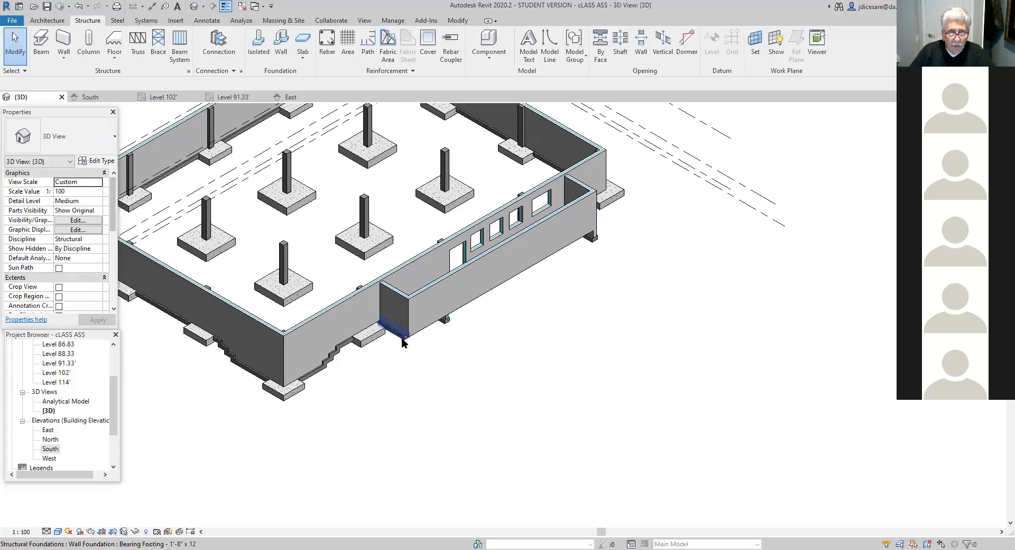
pyautogui.scroll(1, 415, 340)
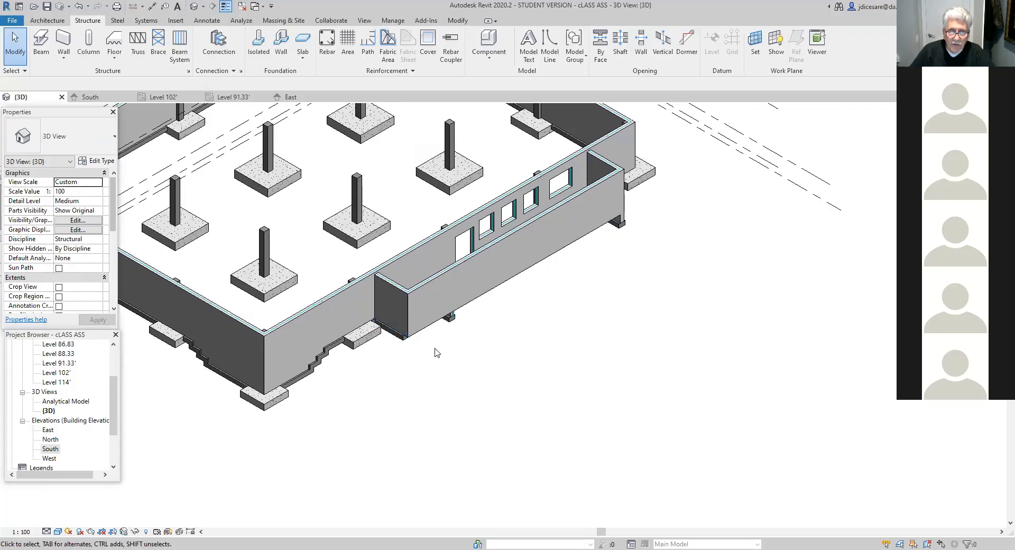
pyautogui.scroll(2, 438, 352)
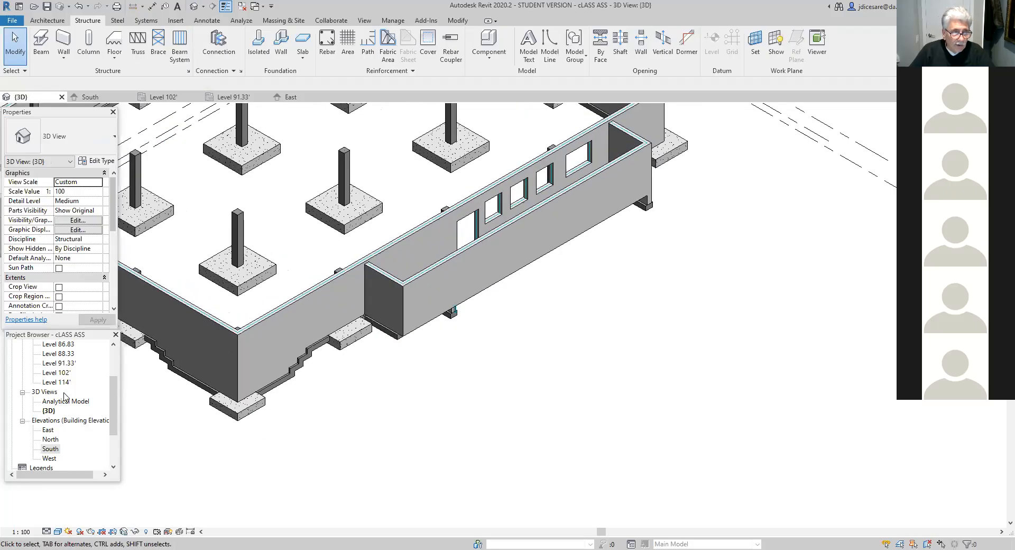
pyautogui.doubleClick(50, 449)
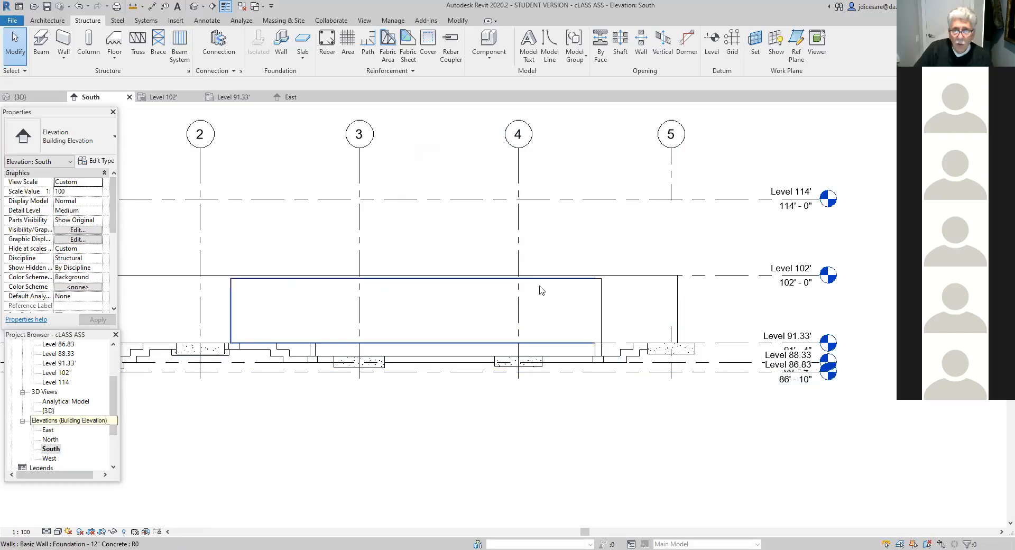
# - In the Level 102' plan, compare the base constraints and offsets of the U-shaped area's long wall and end walls
pyautogui.doubleClick(58, 373)
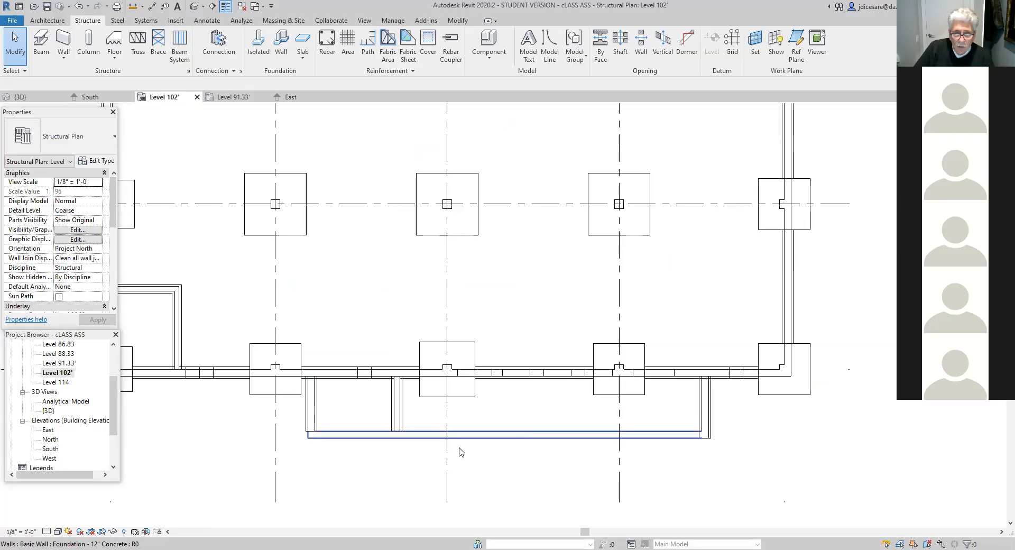
pyautogui.click(482, 436)
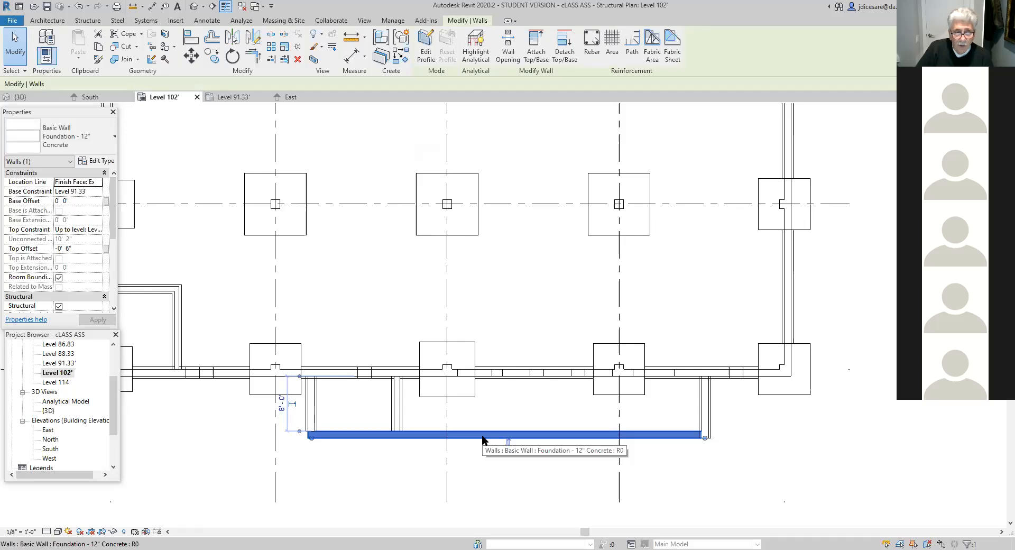
pyautogui.click(241, 376)
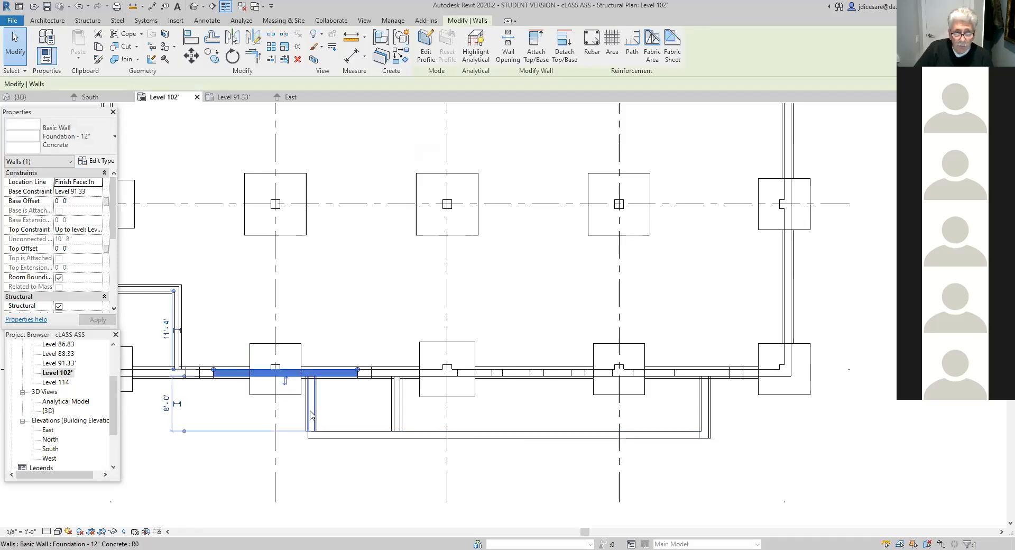
pyautogui.click(312, 410)
pyautogui.click(707, 415)
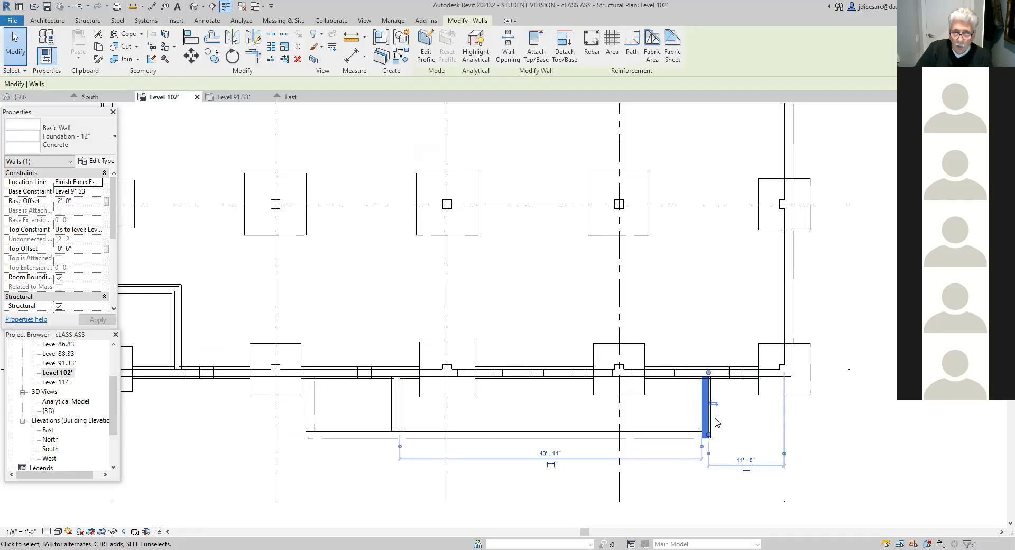
pyautogui.click(575, 509)
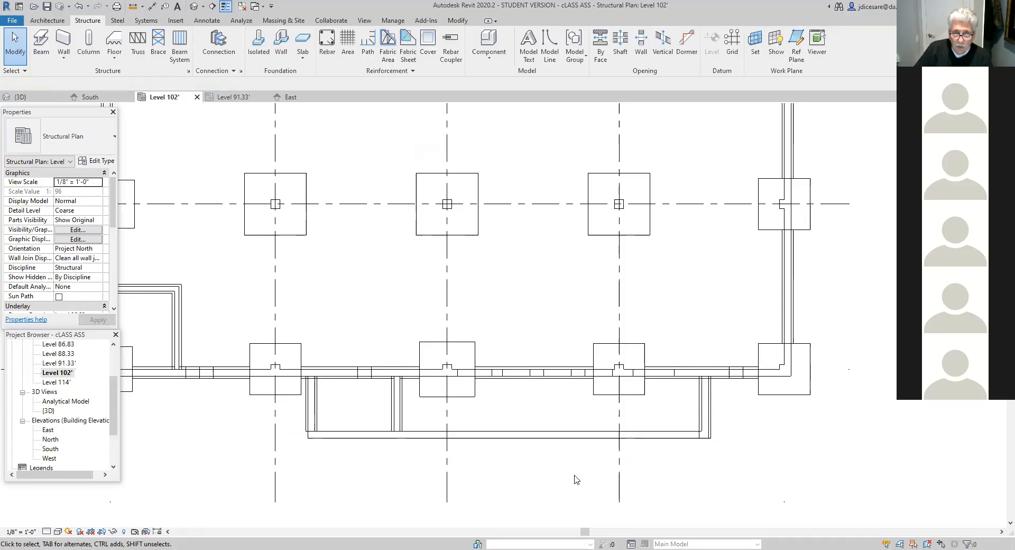
pyautogui.click(578, 437)
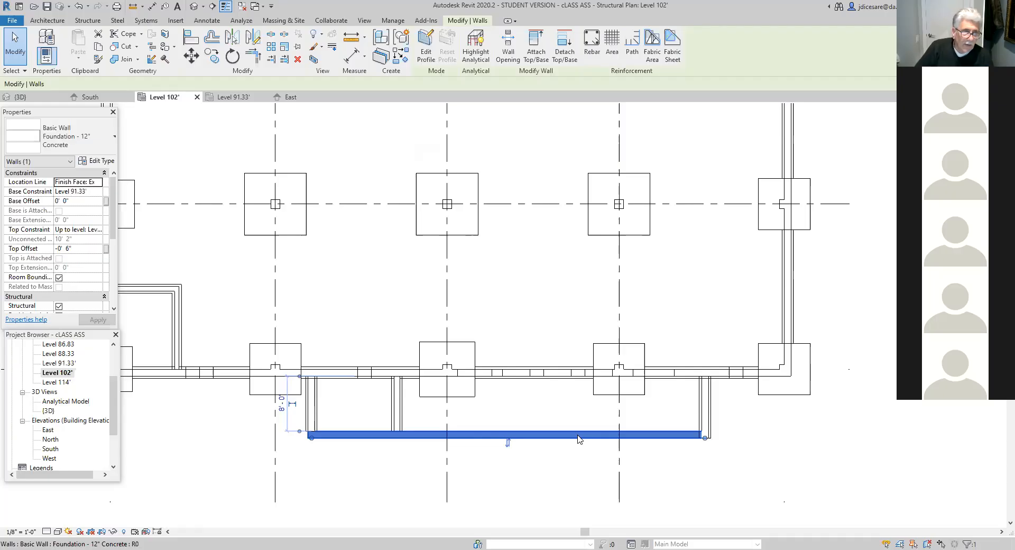
# - Inspect the U-shaped area's long wall and its base level in the South elevation
pyautogui.doubleClick(48, 449)
pyautogui.click(493, 457)
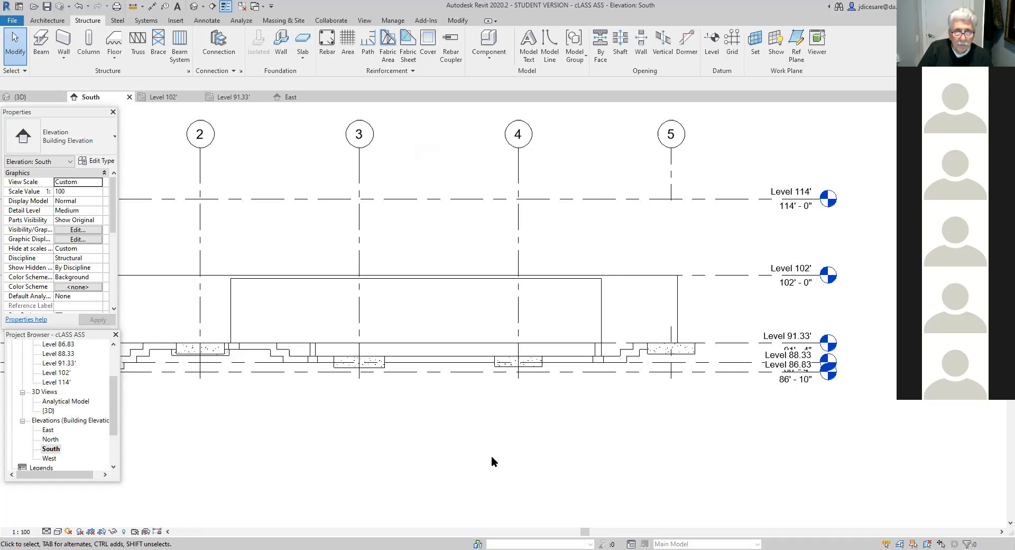
pyautogui.click(430, 341)
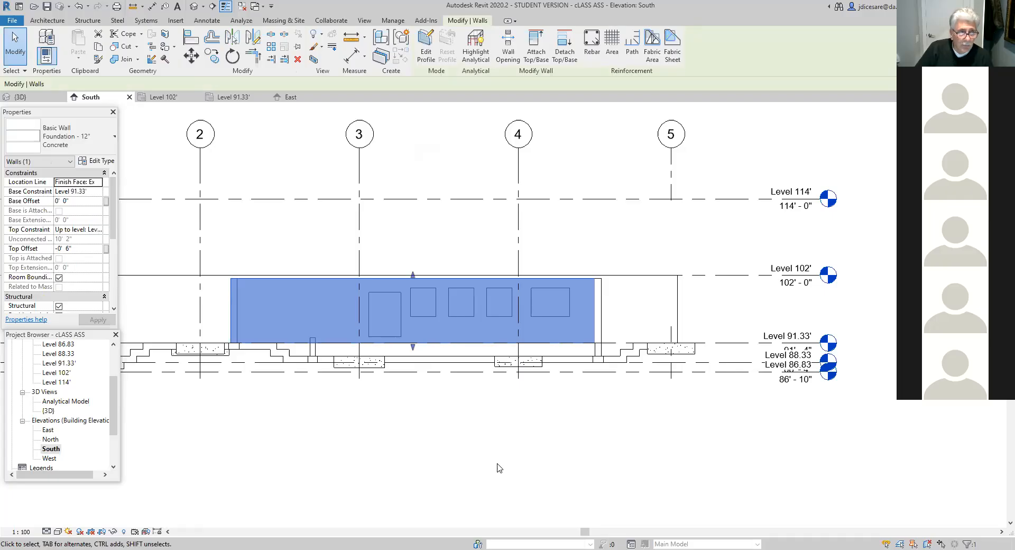
# - In the Level 102' plan, draw a building section lengthwise through the U-shaped area from near grid 2 past the far end wall, facing grid D
pyautogui.doubleClick(52, 373)
pyautogui.click(706, 407)
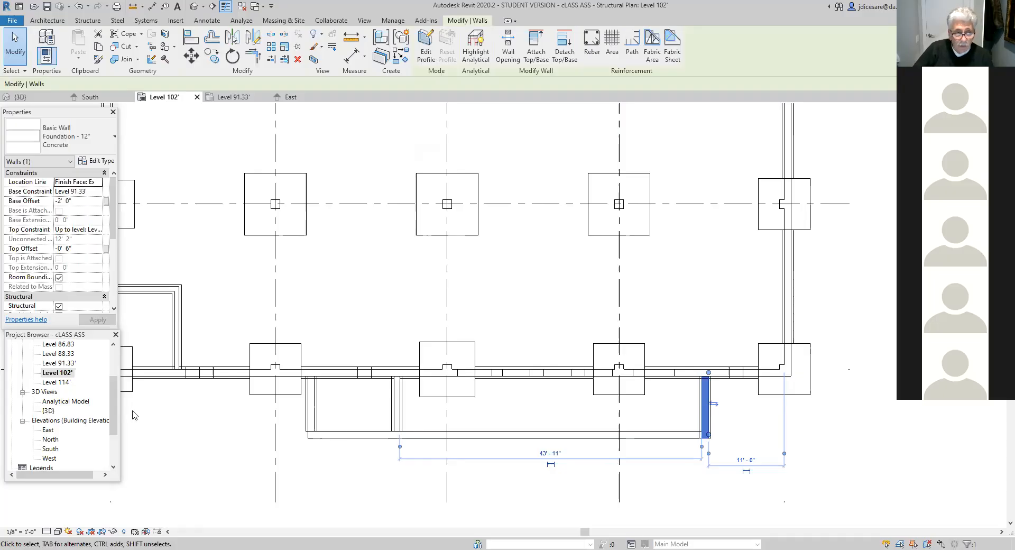
pyautogui.click(62, 373)
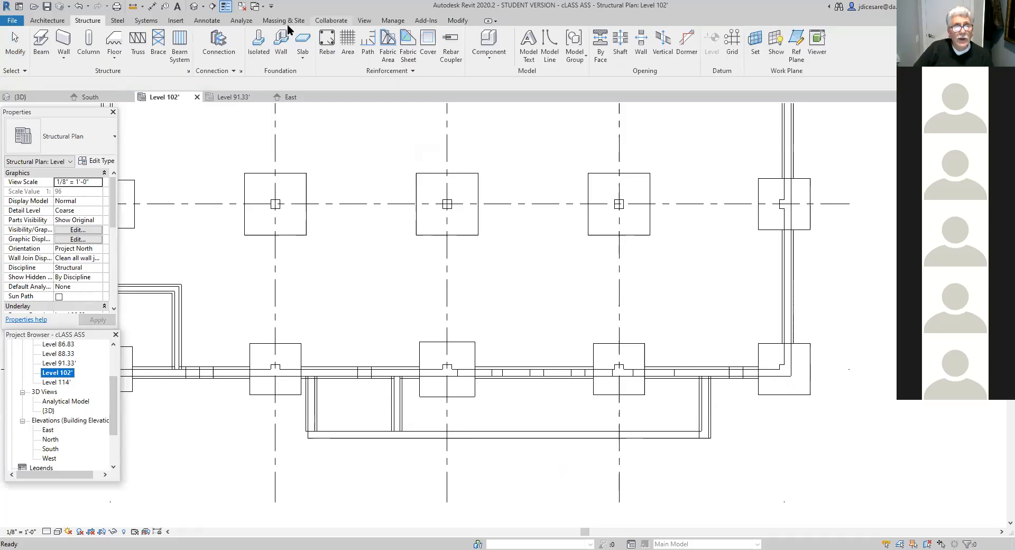
pyautogui.click(365, 20)
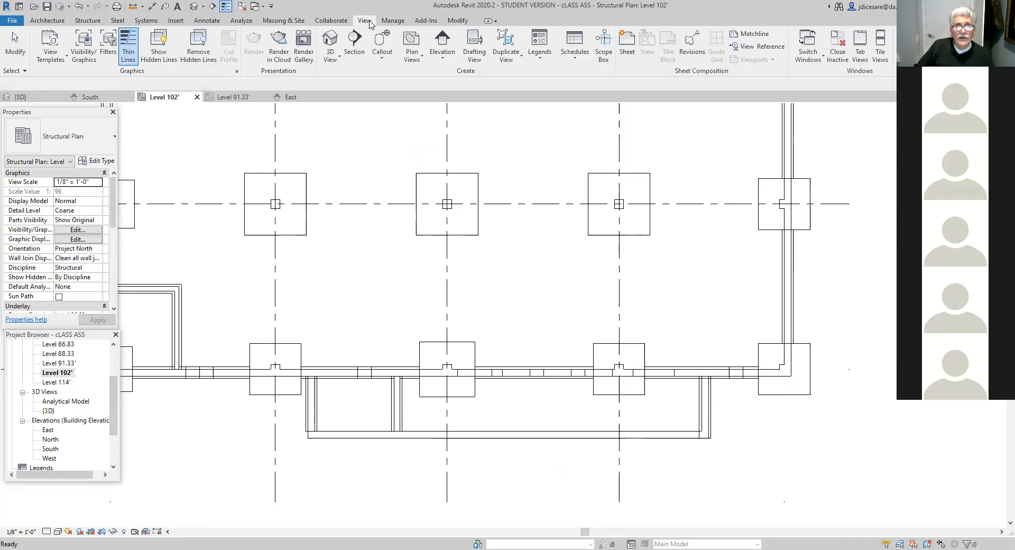
pyautogui.click(349, 54)
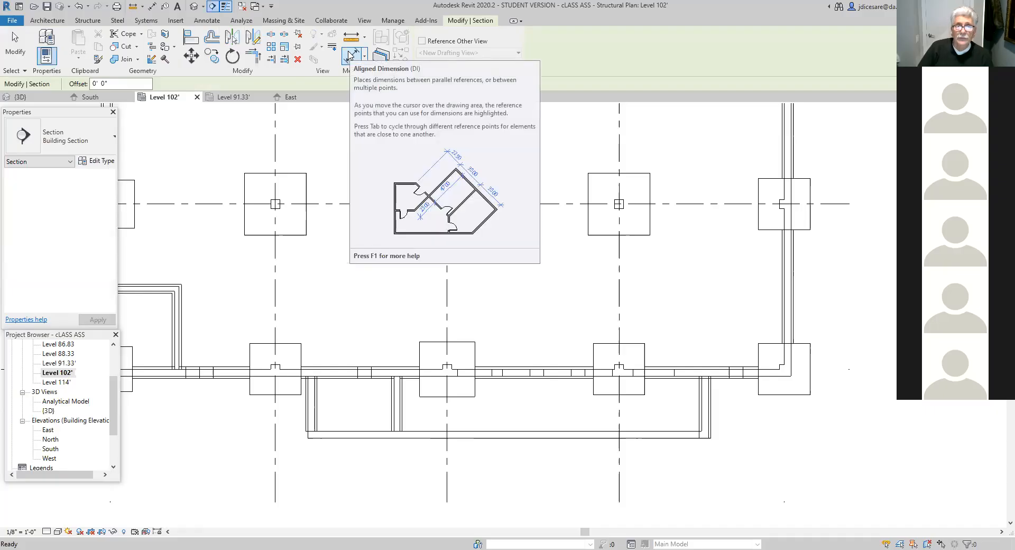
pyautogui.click(290, 415)
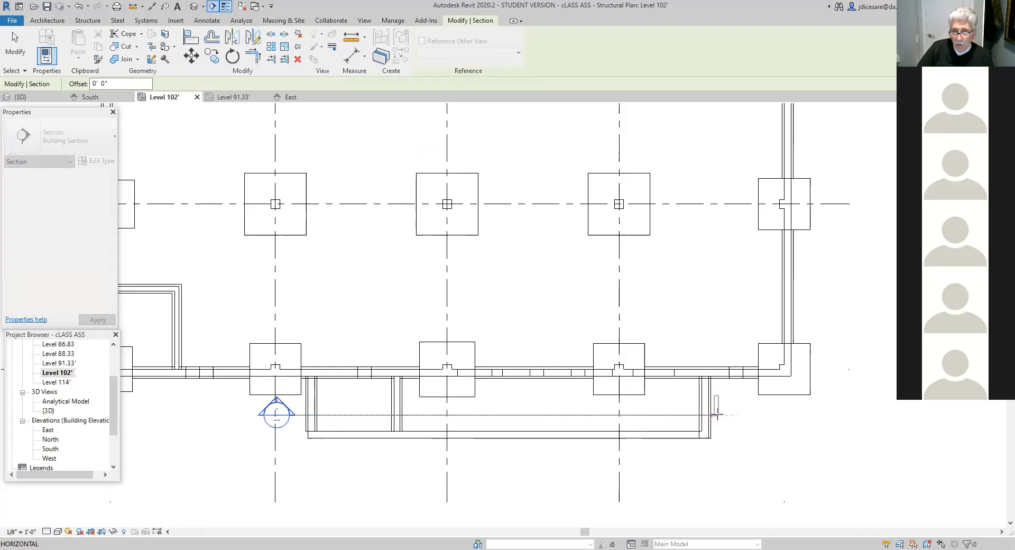
pyautogui.click(734, 414)
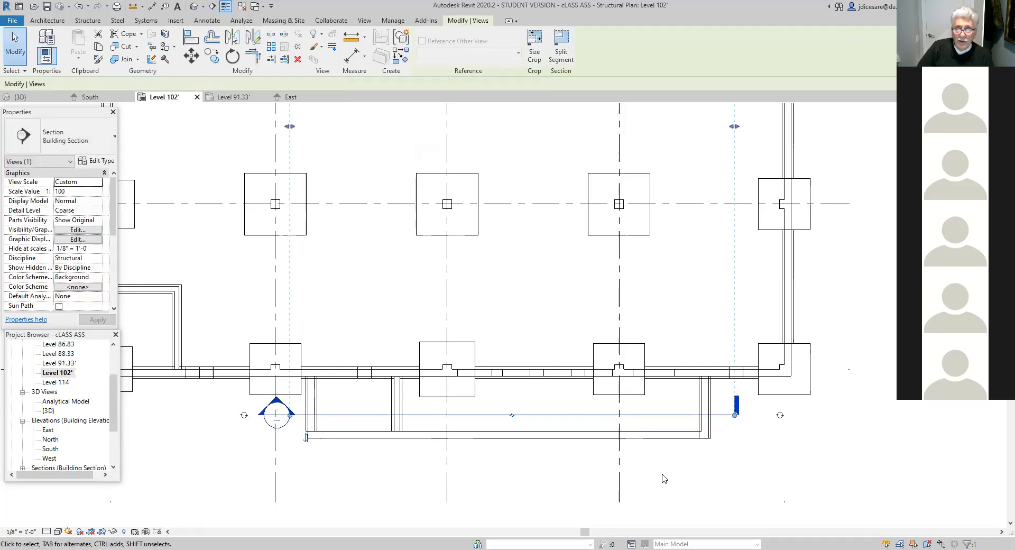
# - Shorten the new section's view depth so it ends just beyond the grid D wall
pyautogui.scroll(-2, 661, 476)
pyautogui.scroll(-3, 555, 410)
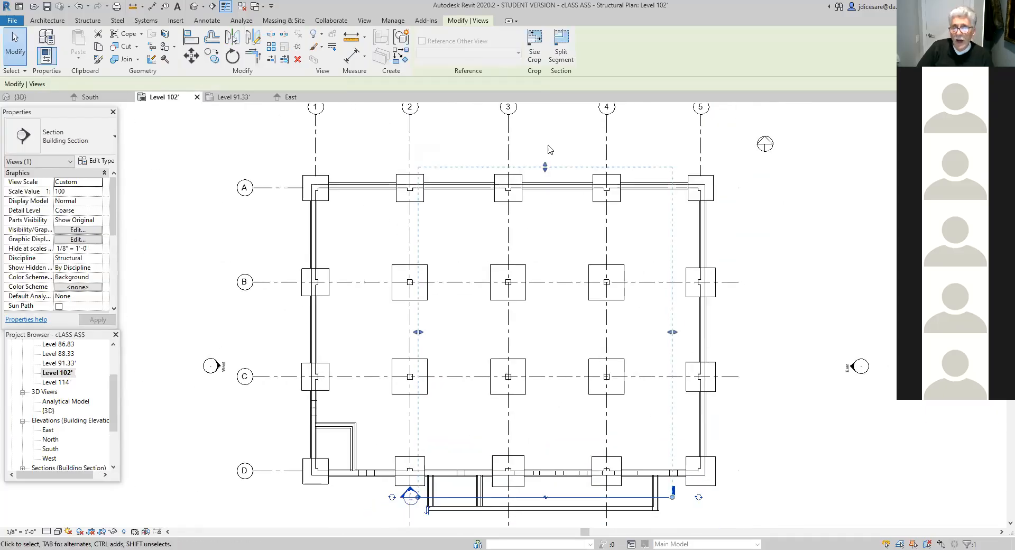
pyautogui.moveTo(545, 168); pyautogui.dragTo(564, 455)
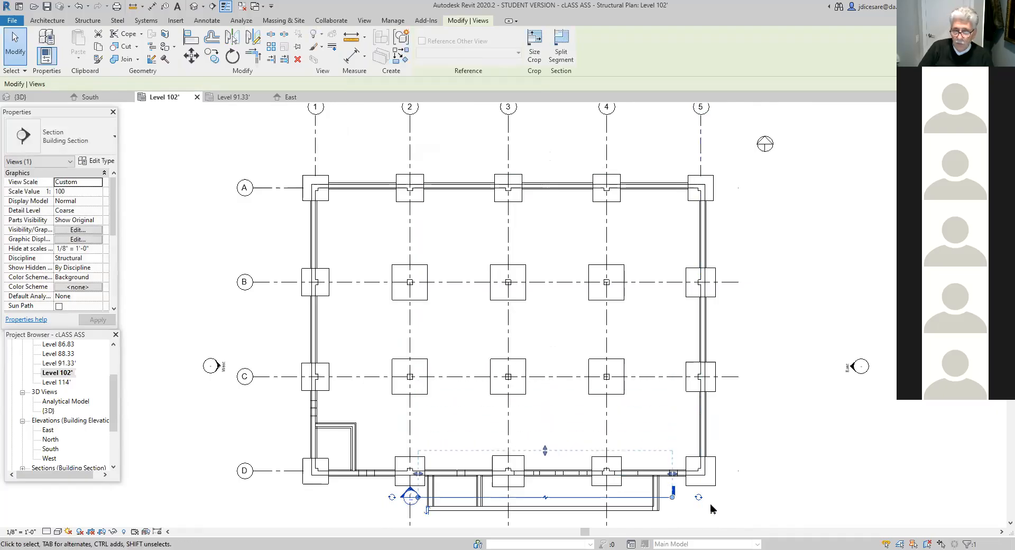
pyautogui.click(755, 522)
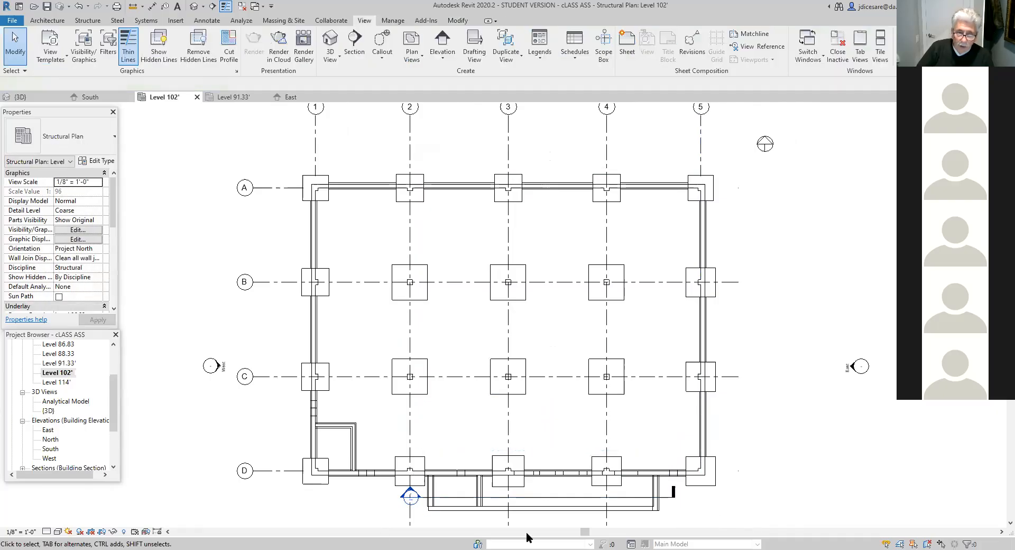
# - Open Section 1 and compare the bases of the two cut end walls with the levels and stepped footings
pyautogui.doubleClick(412, 497)
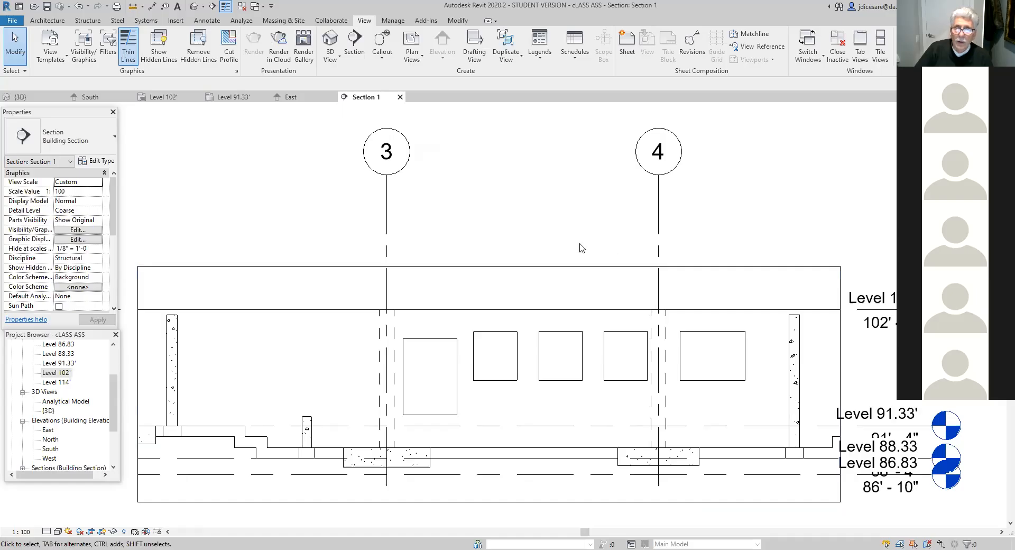
pyautogui.scroll(-2, 570, 248)
pyautogui.scroll(-1, 570, 248)
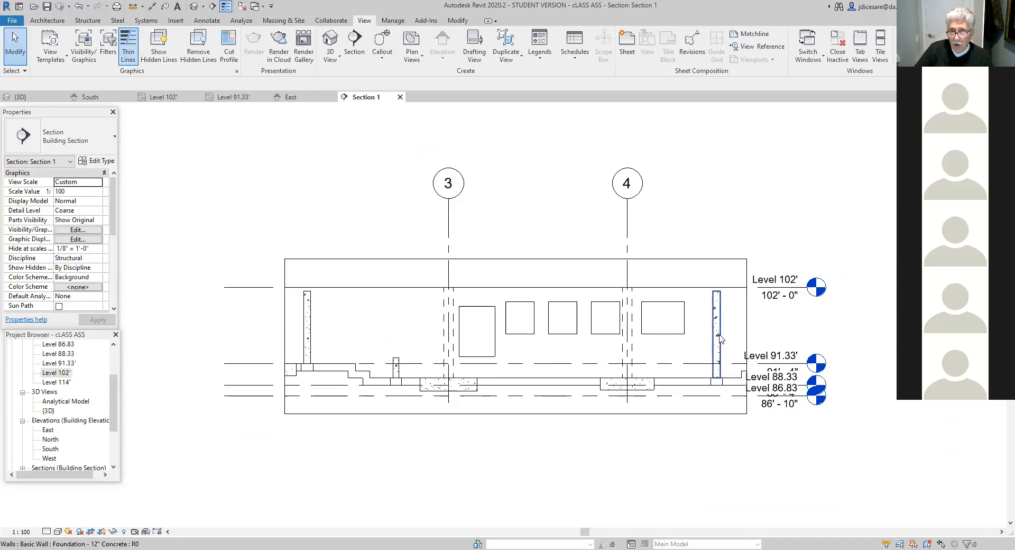
pyautogui.click(708, 365)
pyautogui.click(307, 346)
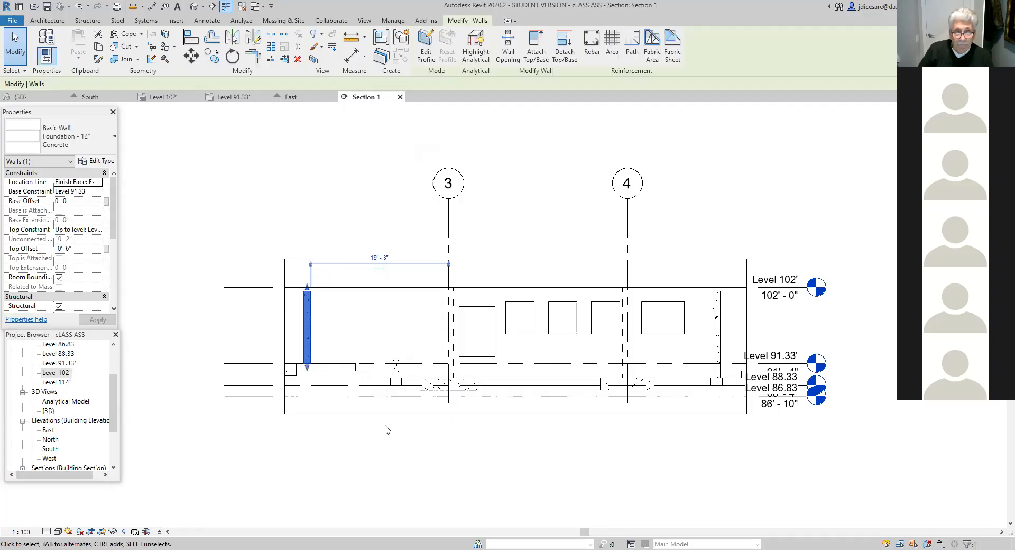
pyautogui.scroll(2, 386, 427)
pyautogui.scroll(-3, 391, 426)
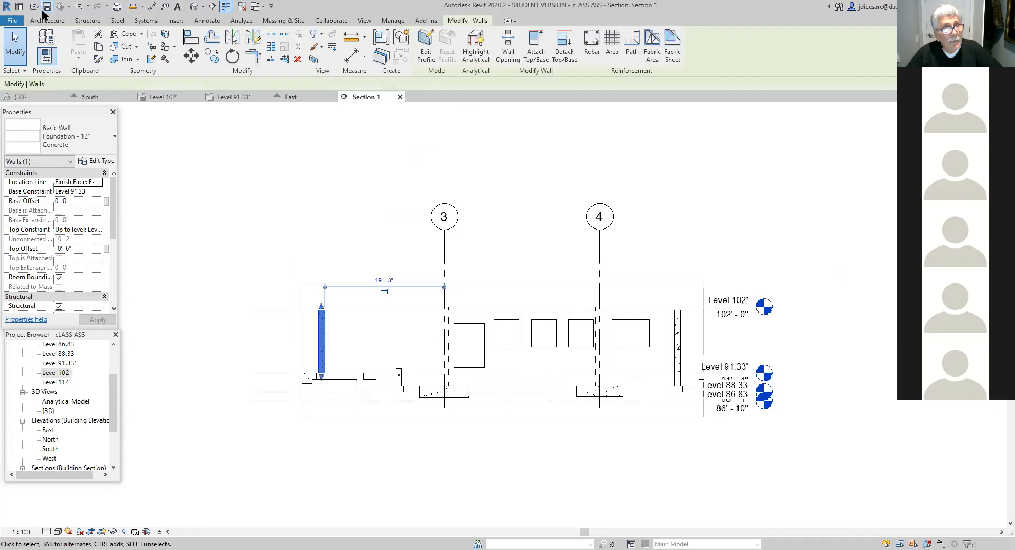
# - Return to the Level 102' plan and delete the Section 1 view from the project
pyautogui.doubleClick(58, 373)
pyautogui.scroll(-3, 469, 421)
pyautogui.scroll(3, 458, 447)
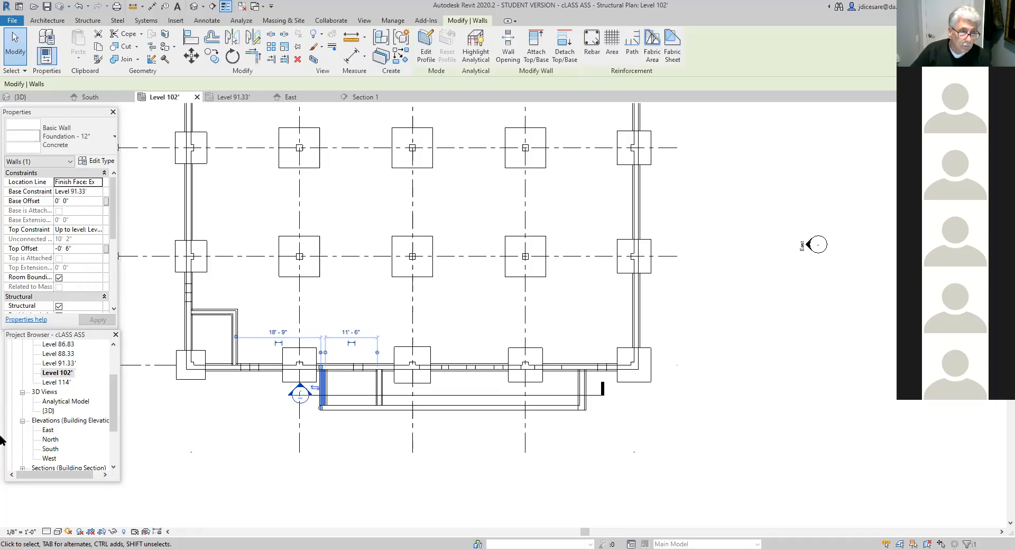
pyautogui.moveTo(111, 416); pyautogui.dragTo(110, 456)
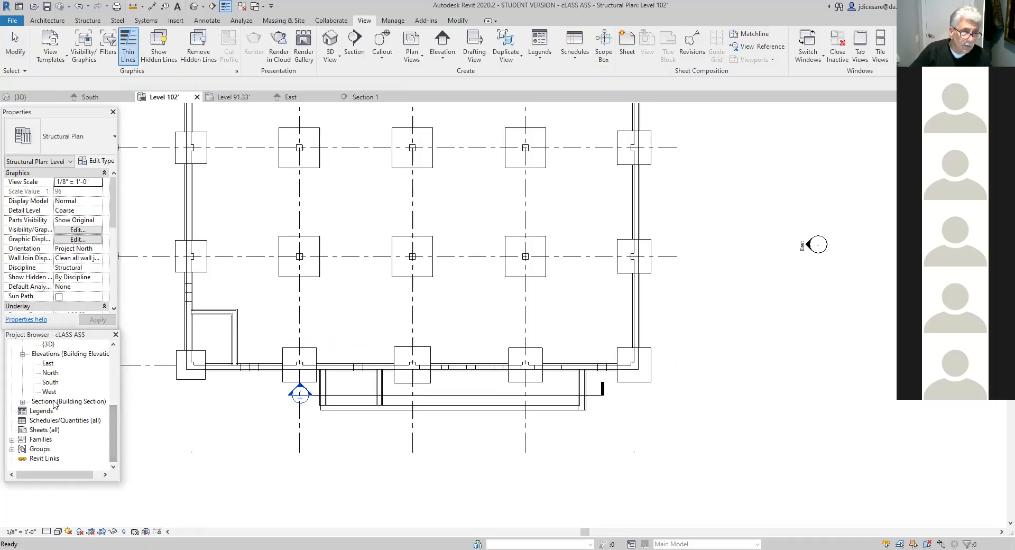
pyautogui.click(23, 402)
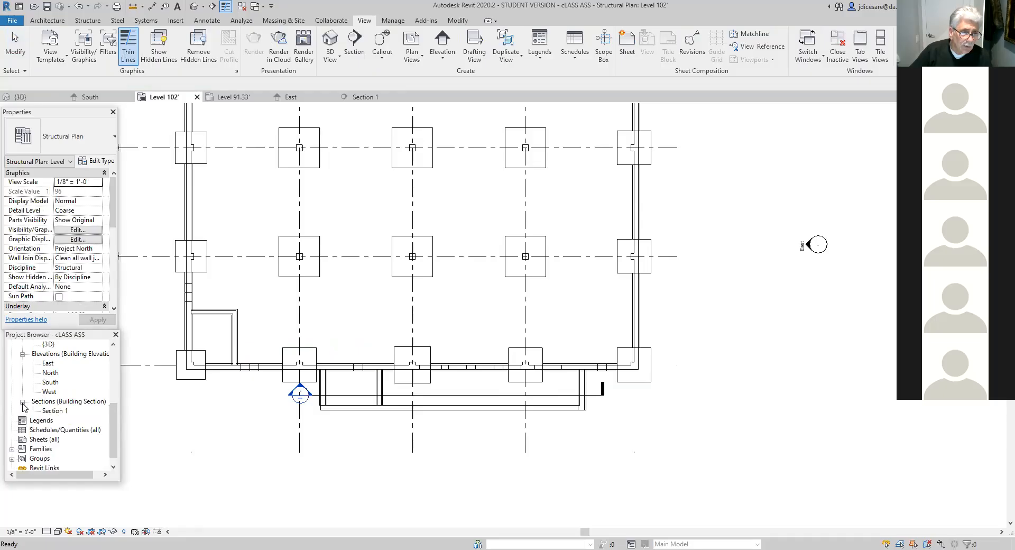
pyautogui.rightClick(55, 412)
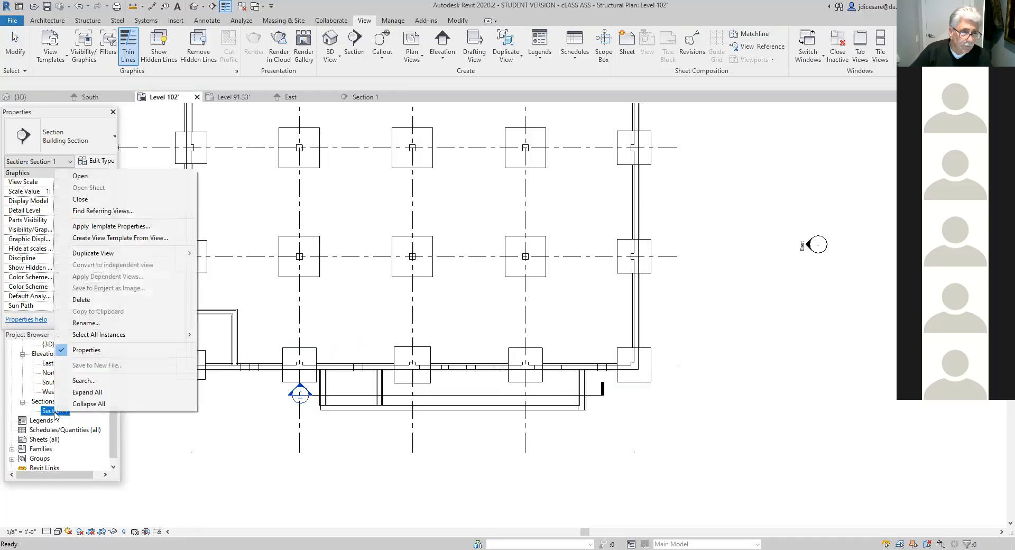
pyautogui.click(81, 300)
# - Move the South elevation marker closer to the building, just outside the U-shaped area's long wall
pyautogui.scroll(2, 381, 468)
pyautogui.scroll(-3, 381, 468)
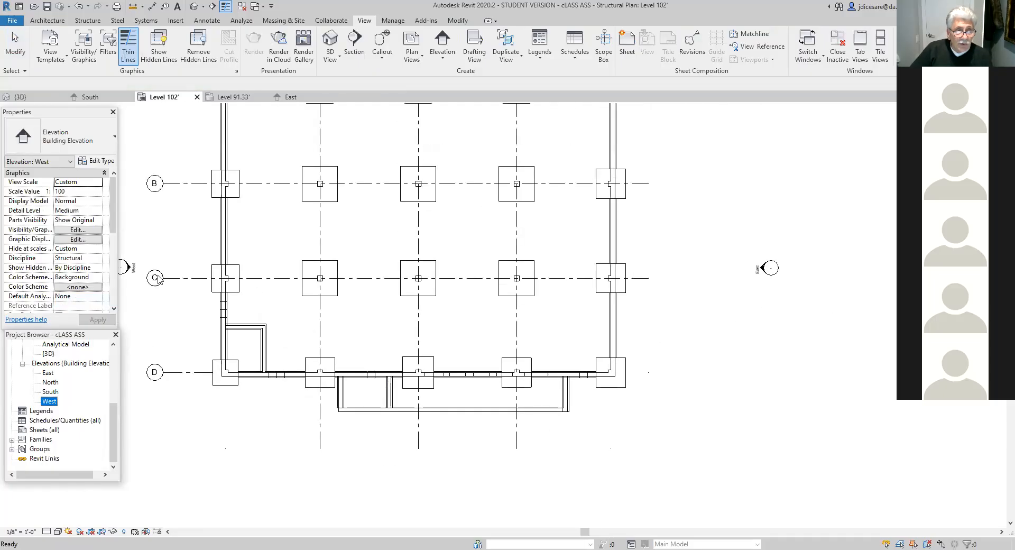
pyautogui.scroll(-2, 403, 480)
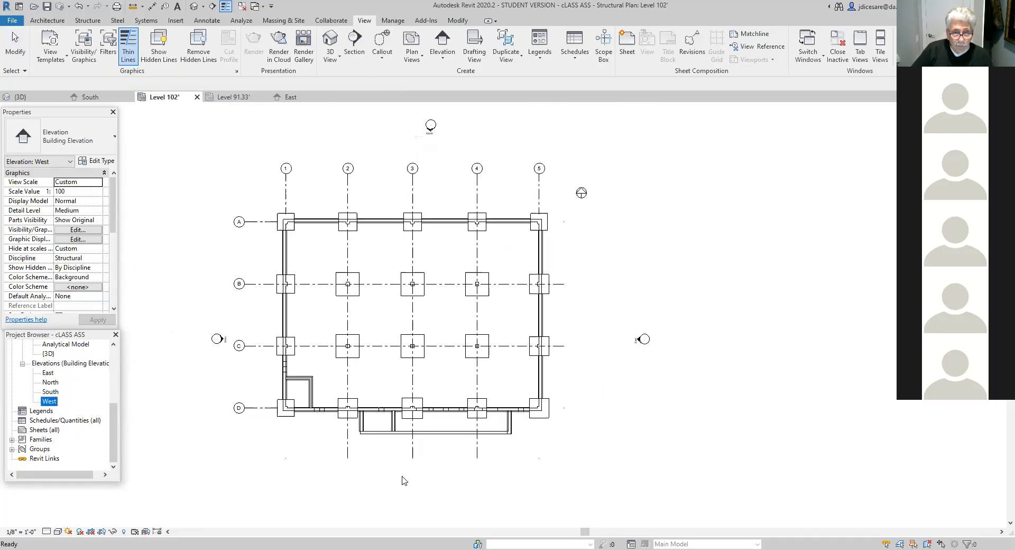
pyautogui.click(404, 479)
pyautogui.scroll(-2, 460, 503)
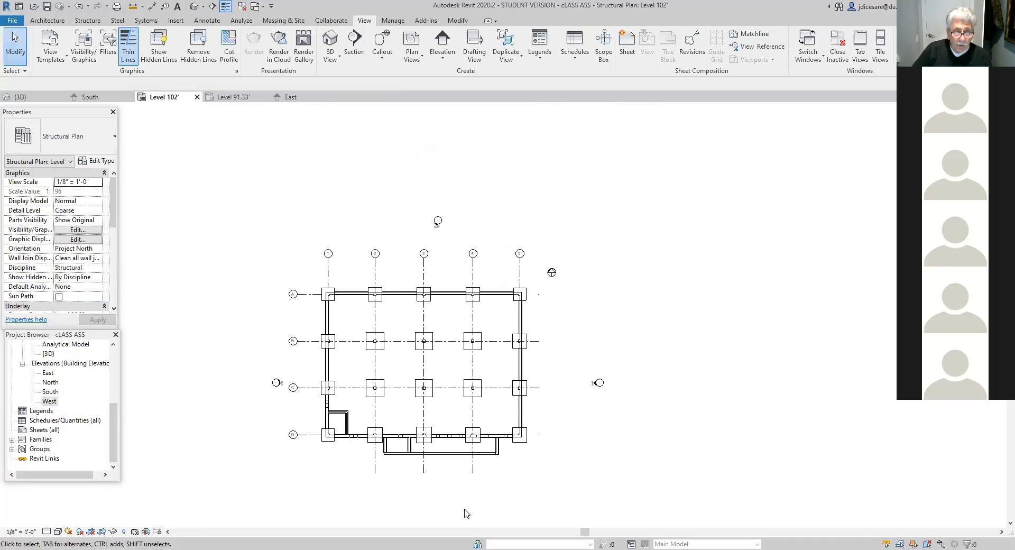
pyautogui.click(442, 465)
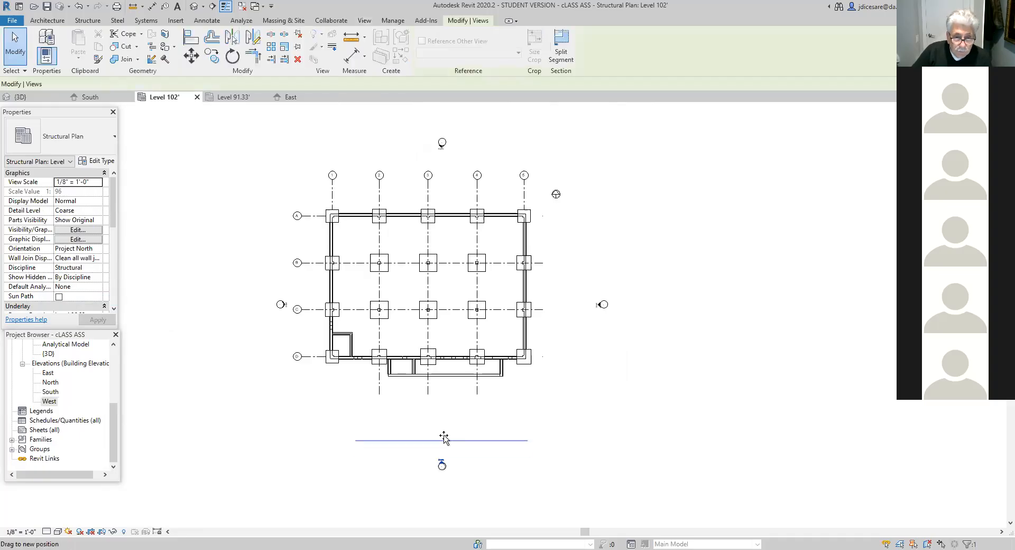
pyautogui.scroll(2, 444, 473)
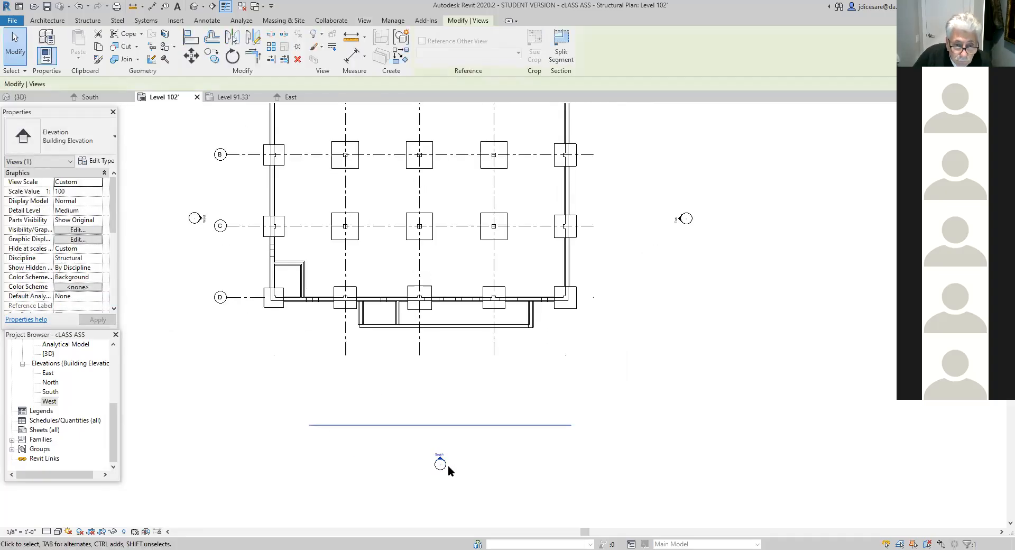
pyautogui.click(442, 468)
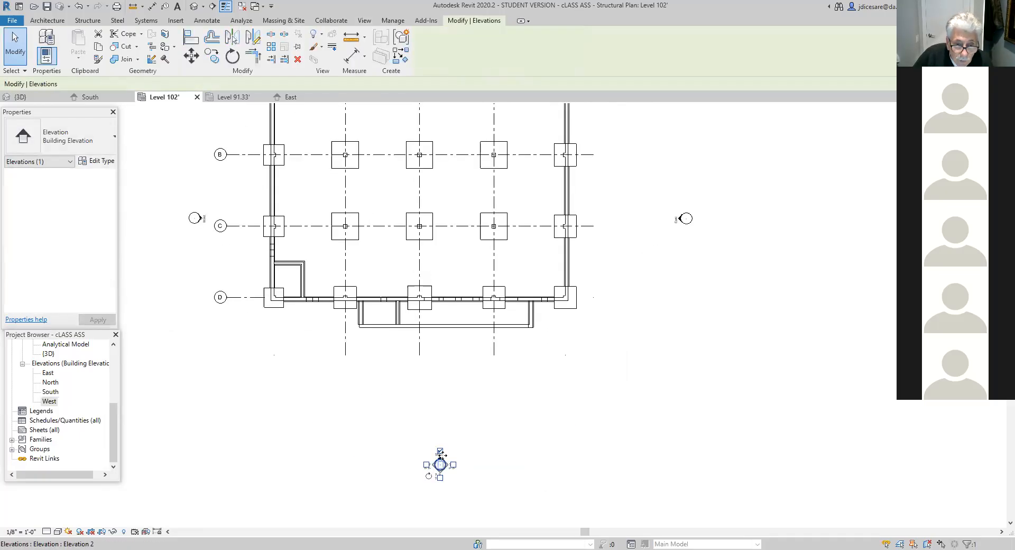
pyautogui.moveTo(441, 427); pyautogui.dragTo(445, 379)
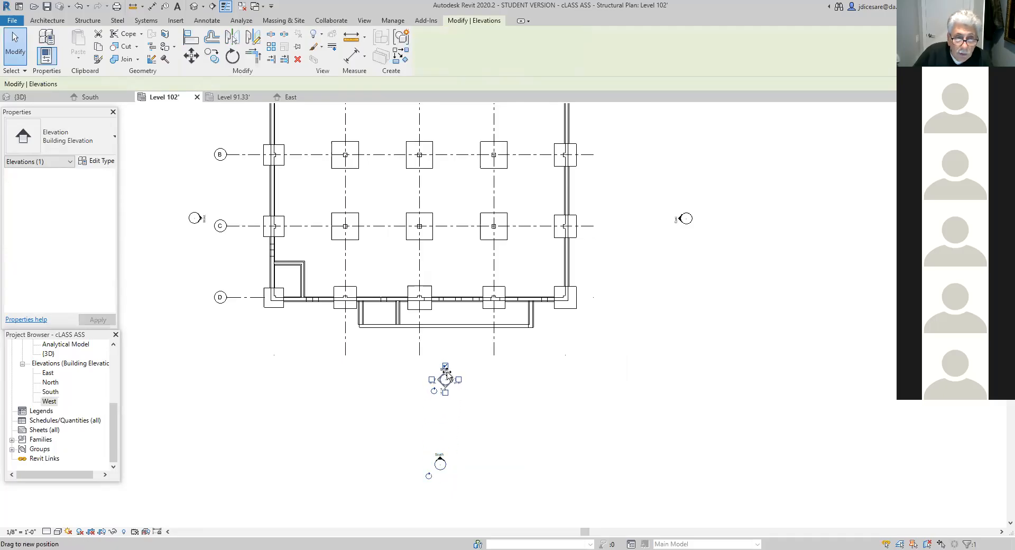
pyautogui.click(482, 437)
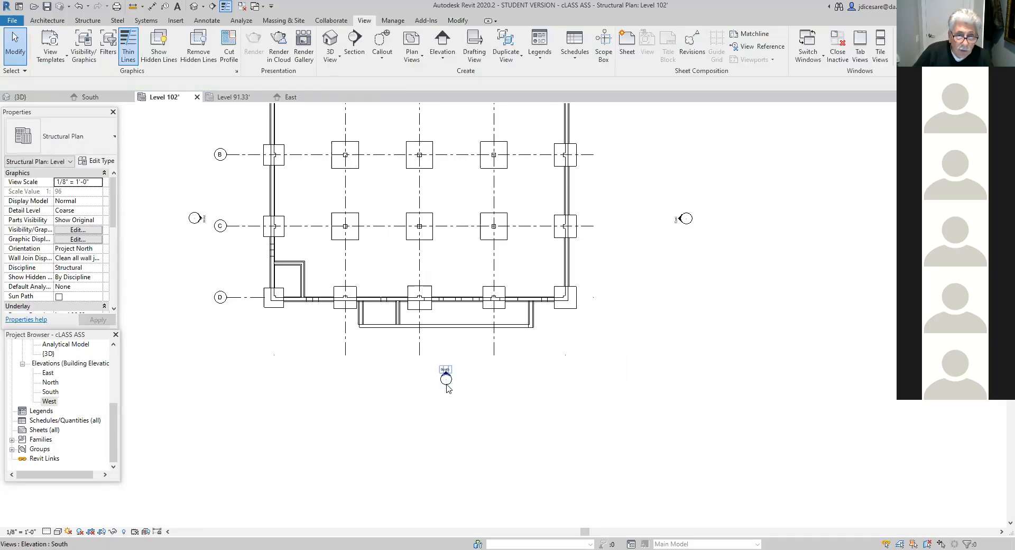
# - Open the South elevation and split the U-shaped area's long wall at the stepped footing's two vertical faces between grids 2 and 3
pyautogui.doubleClick(448, 375)
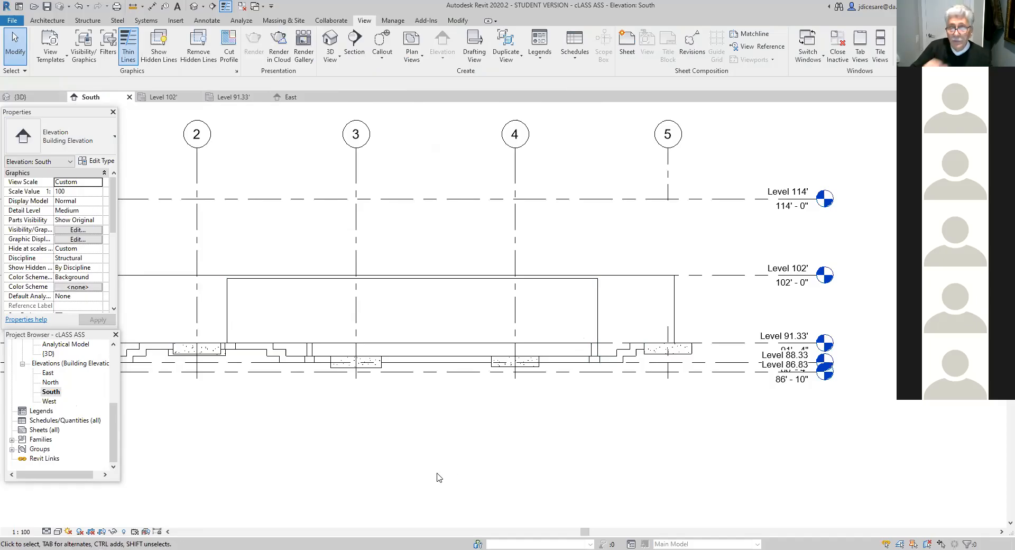
pyautogui.click(436, 283)
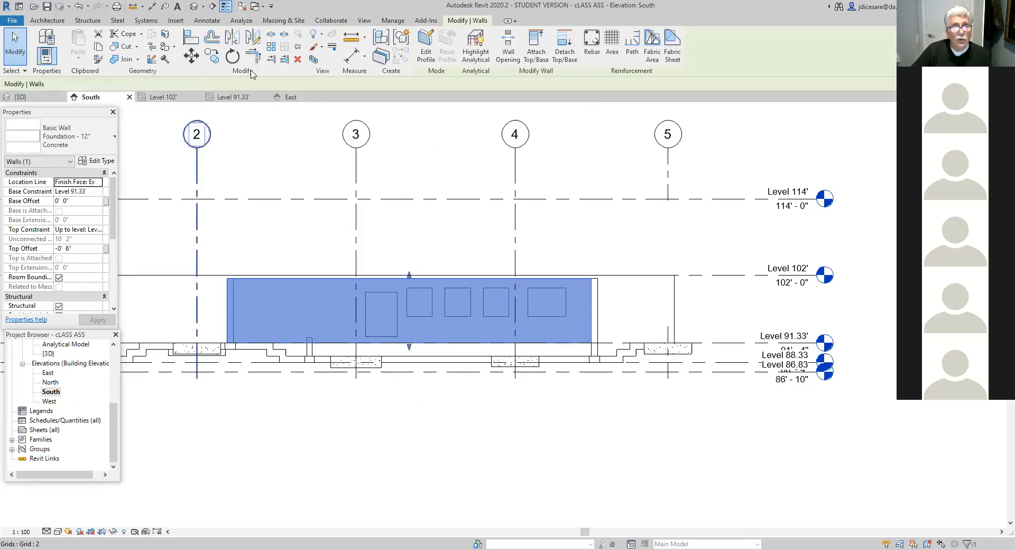
pyautogui.click(270, 36)
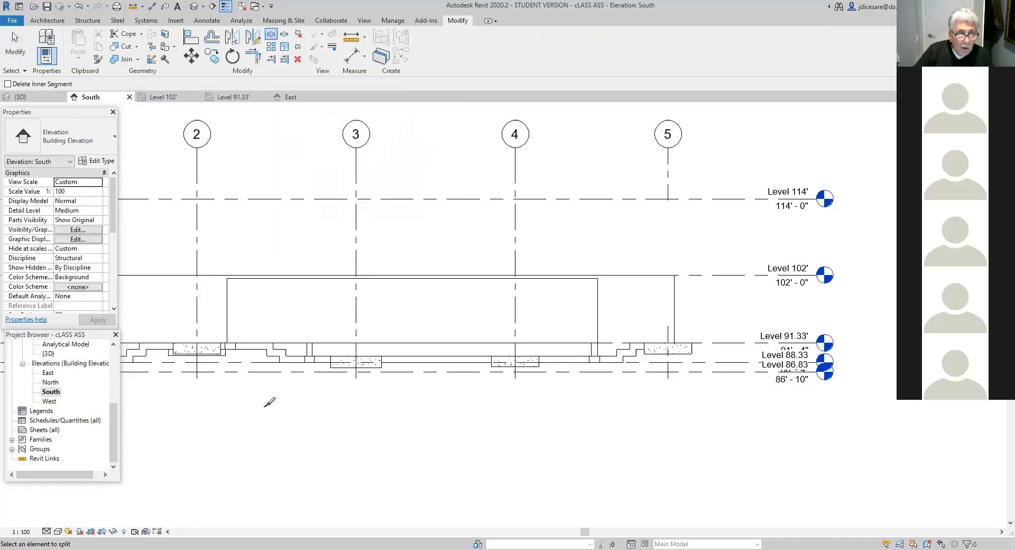
pyautogui.scroll(3, 268, 403)
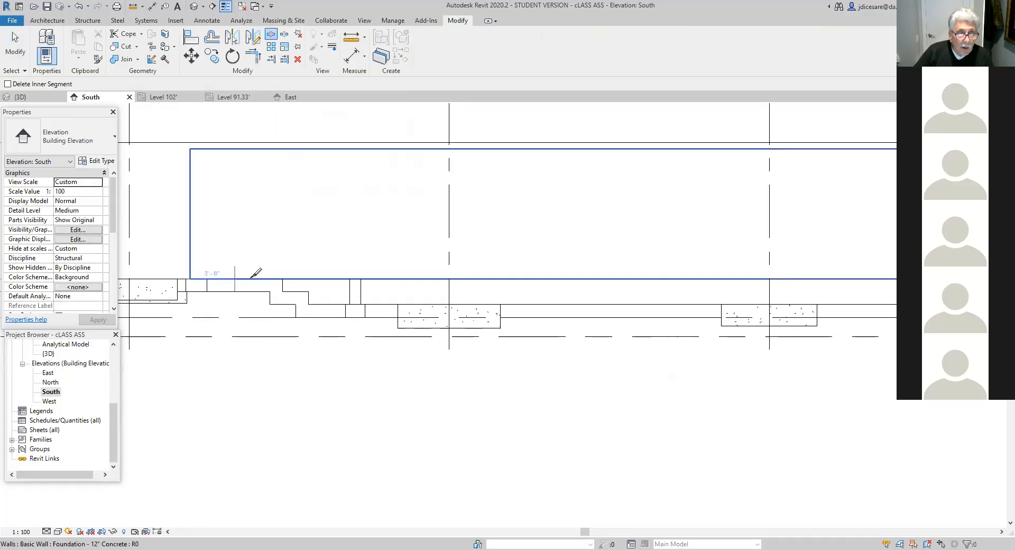
pyautogui.scroll(3, 287, 274)
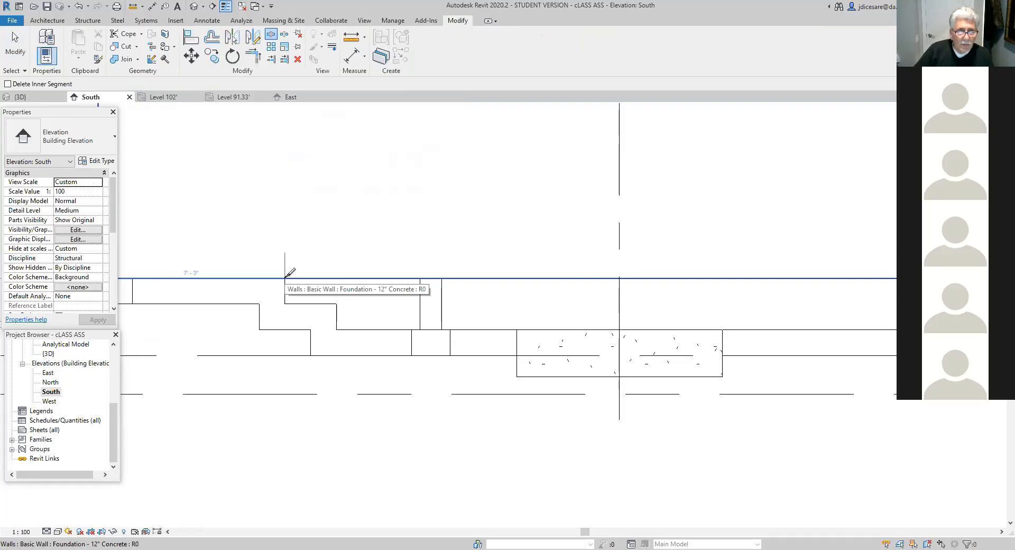
pyautogui.click(290, 272)
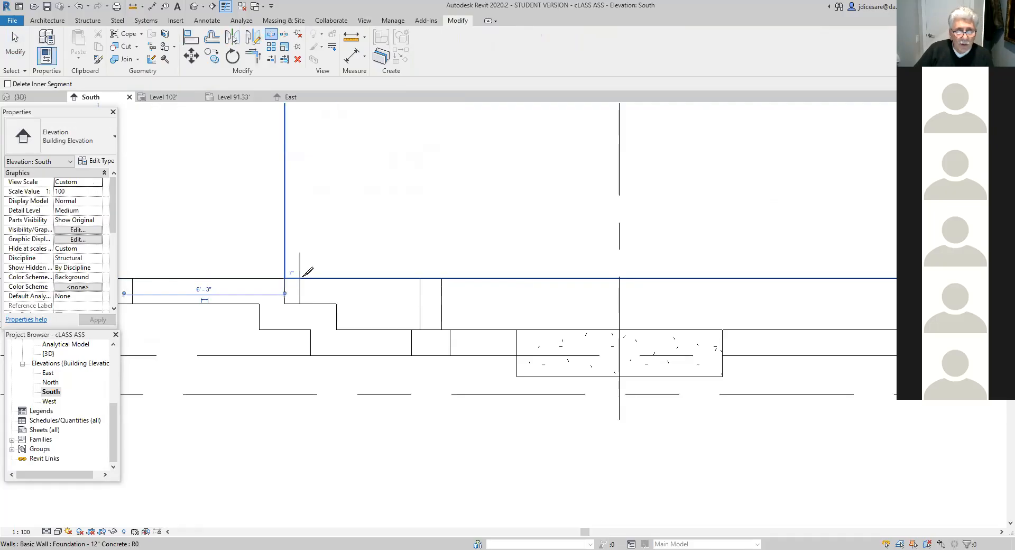
pyautogui.click(339, 275)
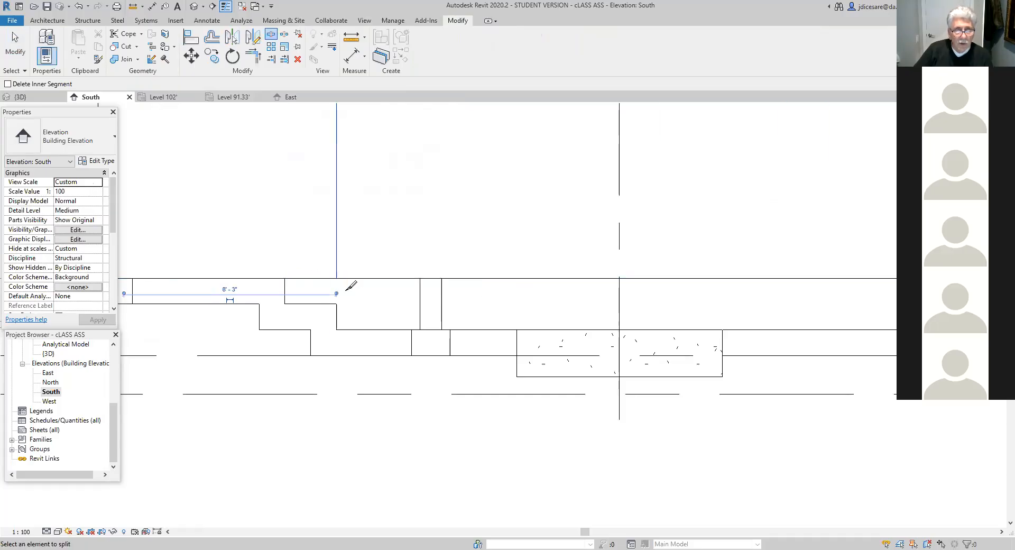
pyautogui.scroll(-2, 333, 351)
pyautogui.scroll(-2, 334, 352)
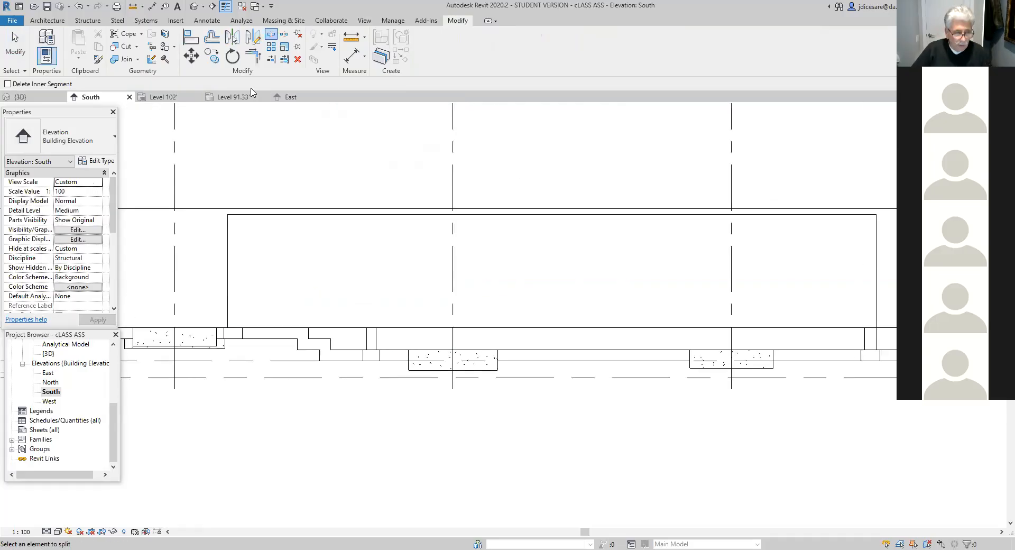
pyautogui.press('Escape')
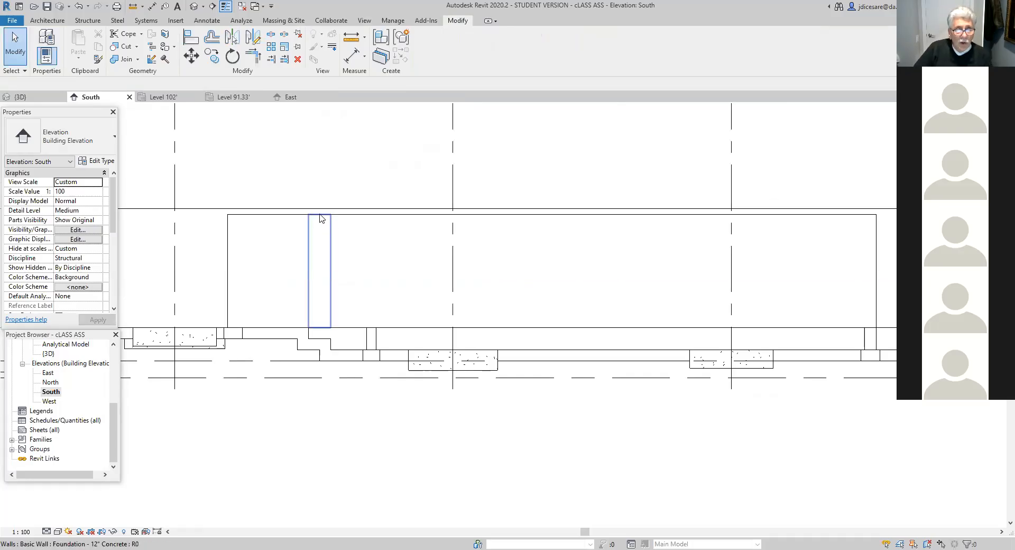
# - Set the base offset of the narrow wall segment between the two splits to -1' 0"
pyautogui.click(320, 219)
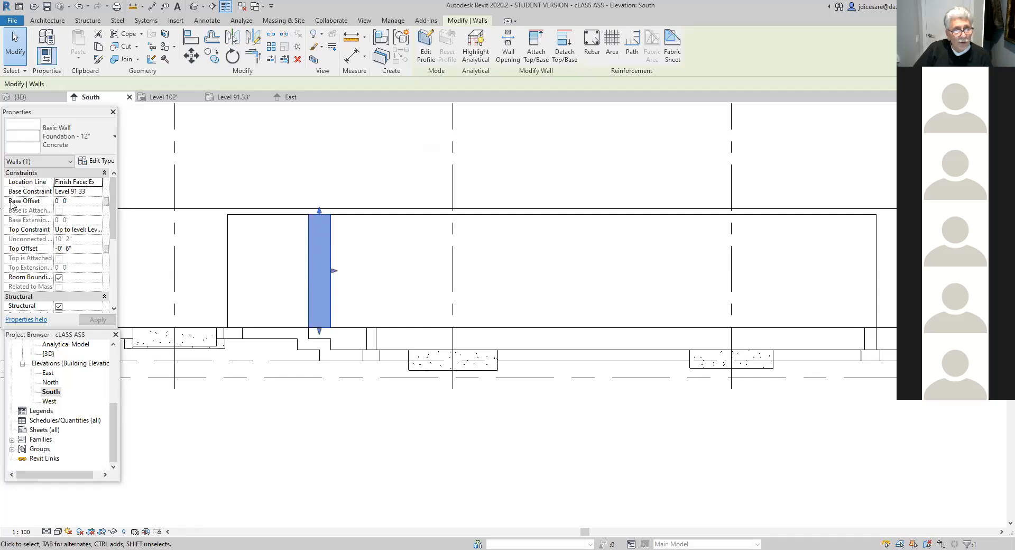
pyautogui.click(74, 202)
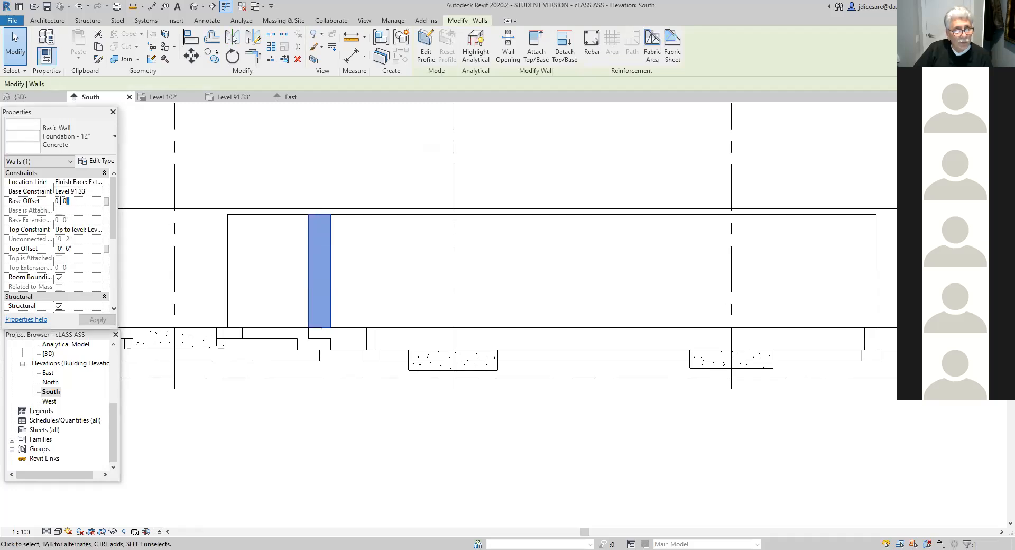
pyautogui.write('-1')
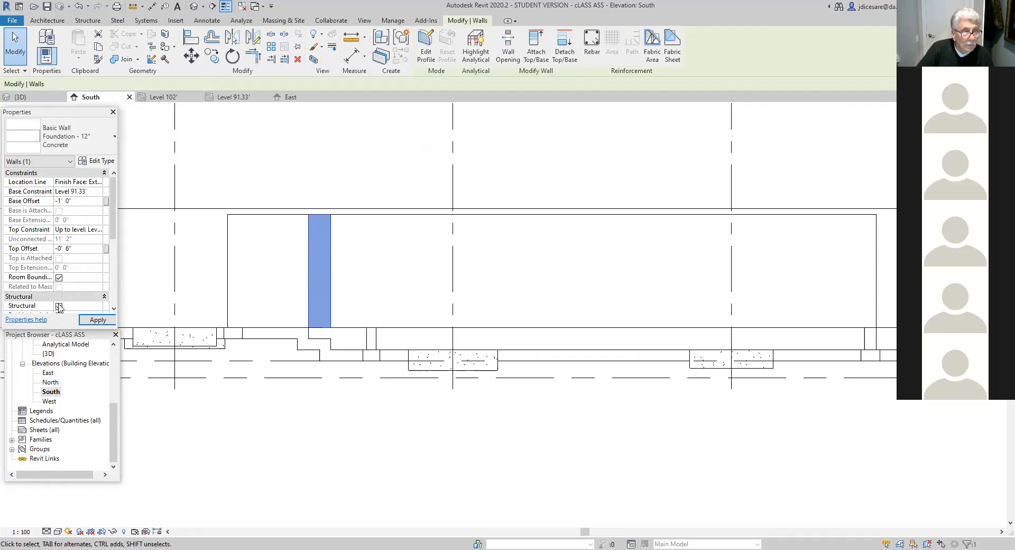
pyautogui.click(96, 321)
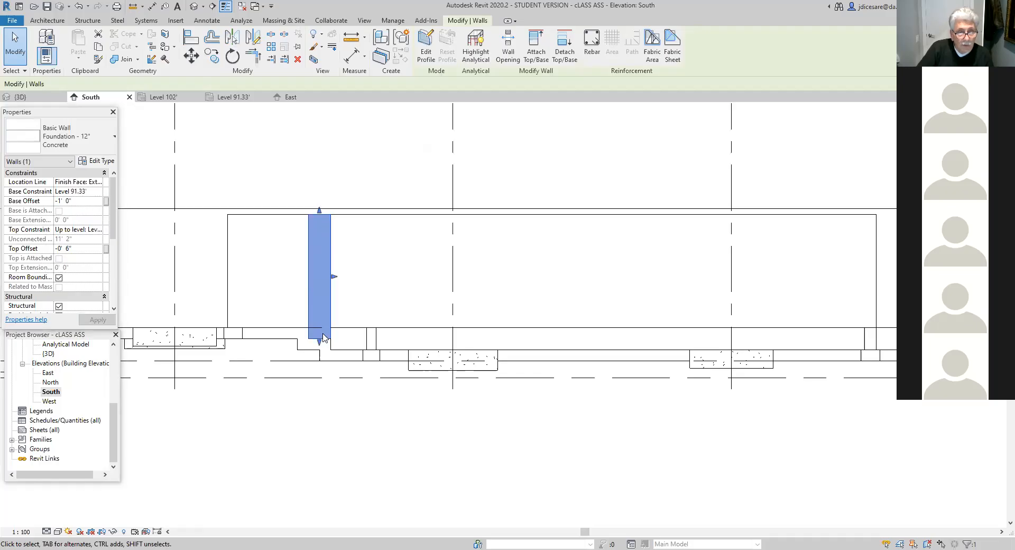
# - Set the base offset of the long wall segment running east from the second split to -2' 0"
pyautogui.click(394, 331)
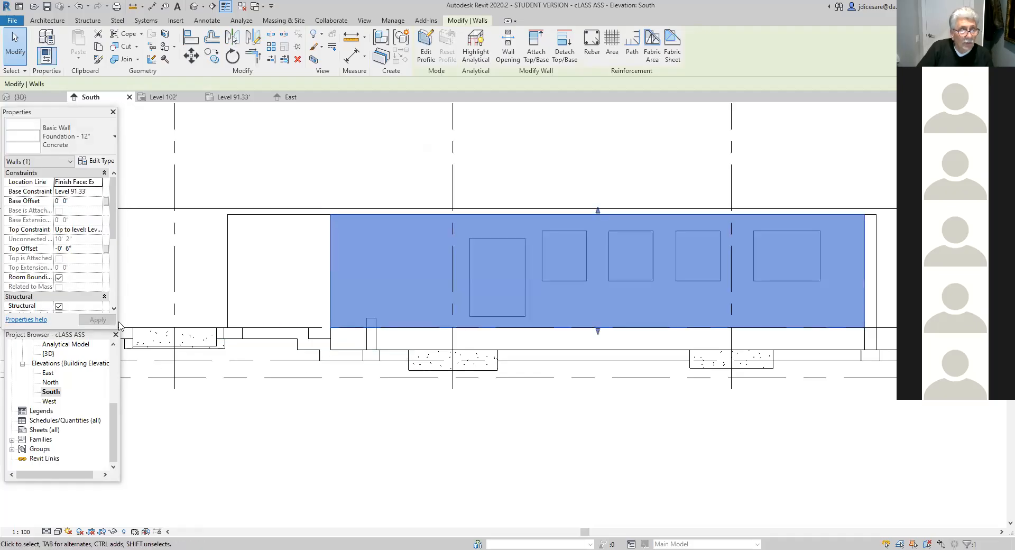
pyautogui.click(66, 202)
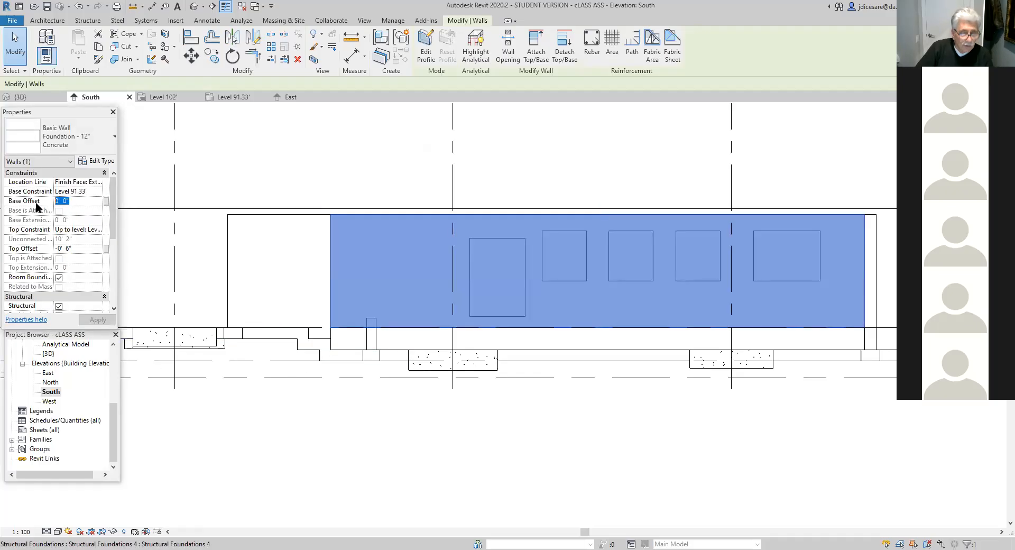
pyautogui.write('-2')
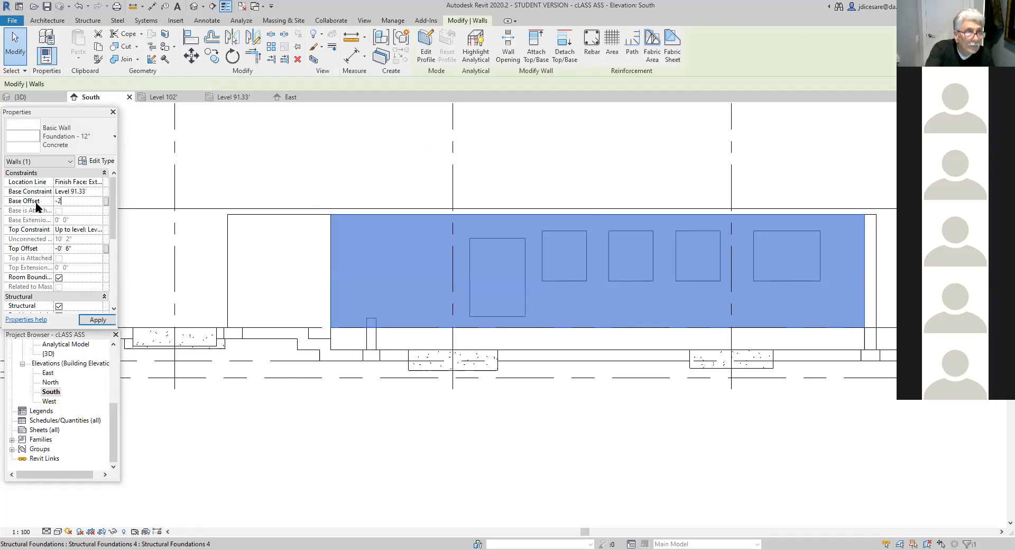
pyautogui.click(98, 320)
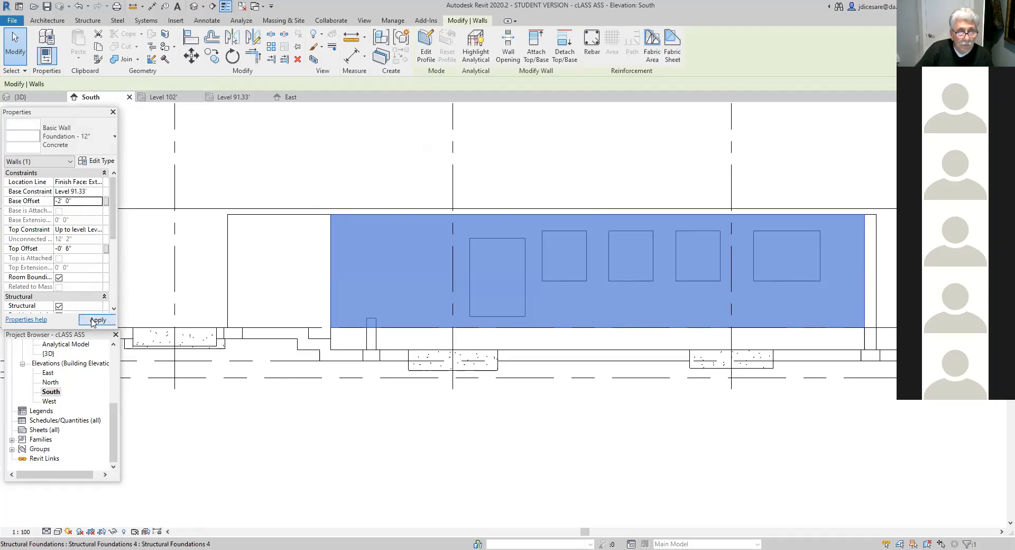
# - Examine the stepped long wall's base against the footings and levels along the South elevation
pyautogui.scroll(-1, 442, 443)
pyautogui.moveTo(432, 444); pyautogui.dragTo(273, 415, button='middle')
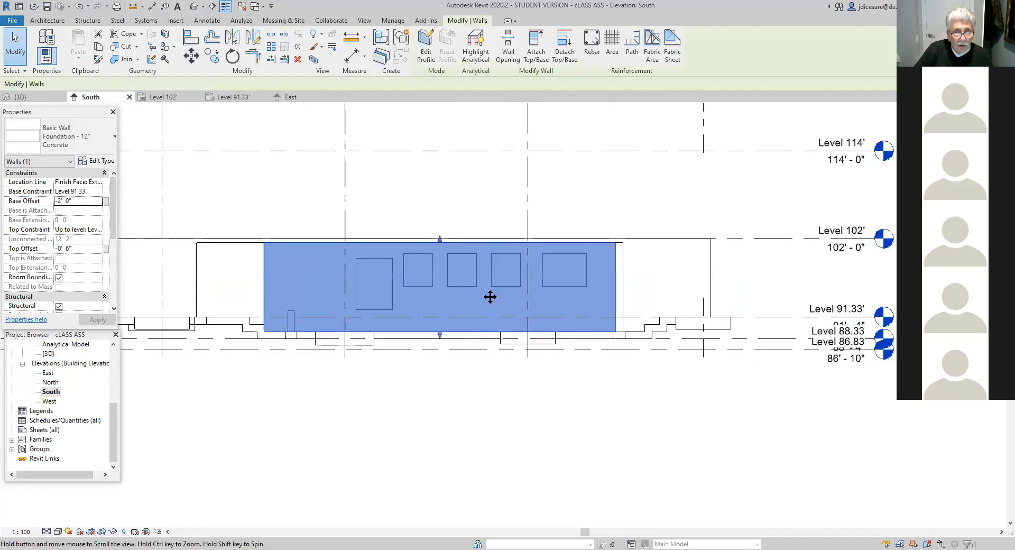
pyautogui.scroll(3, 460, 294)
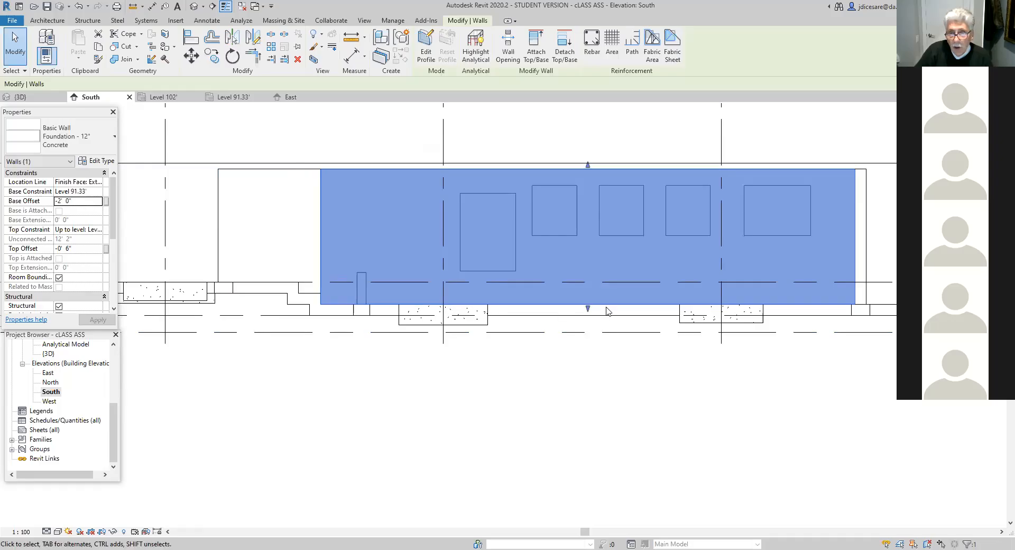
pyautogui.scroll(-2, 651, 371)
pyautogui.moveTo(616, 378); pyautogui.dragTo(401, 379, button='middle')
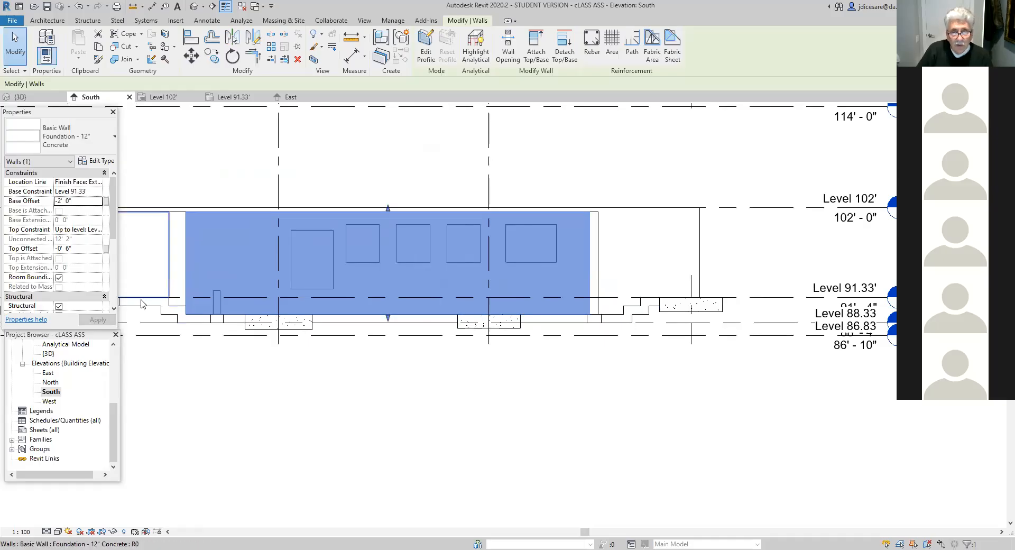
pyautogui.scroll(-1, 324, 417)
pyautogui.moveTo(312, 419); pyautogui.dragTo(401, 421, button='middle')
pyautogui.scroll(-1, 401, 421)
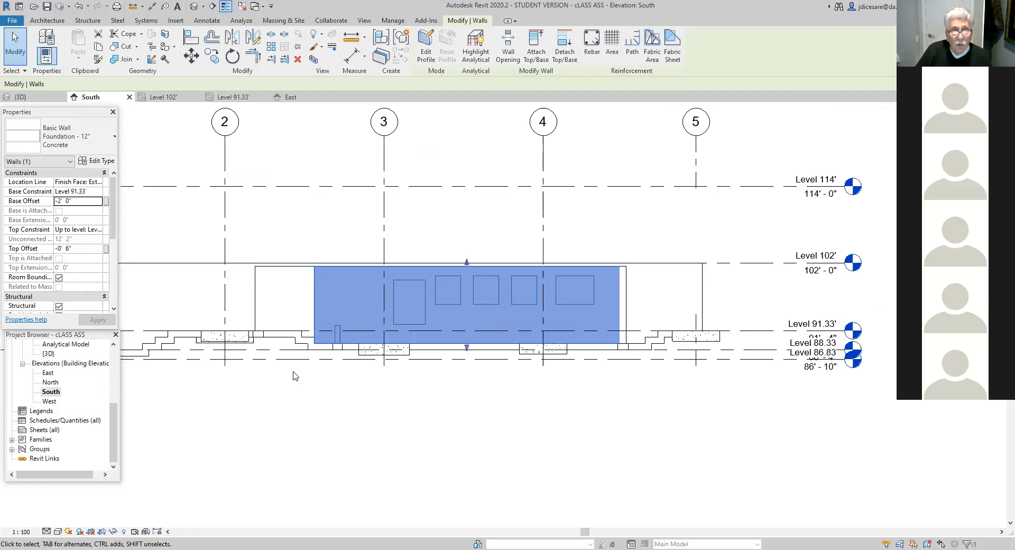
# - Start an in-place model component in the Structural Foundations category, keeping the default name
pyautogui.click(91, 21)
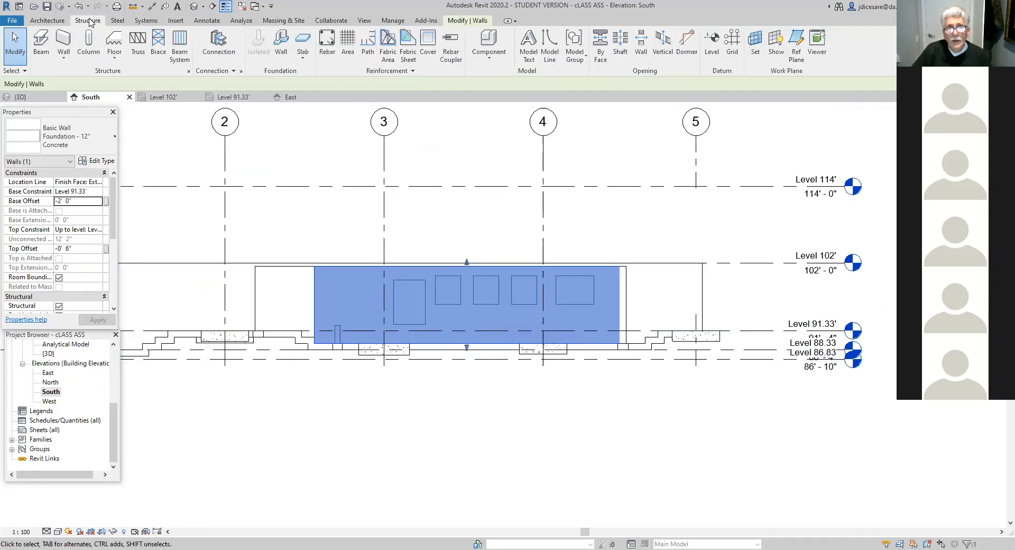
pyautogui.click(489, 58)
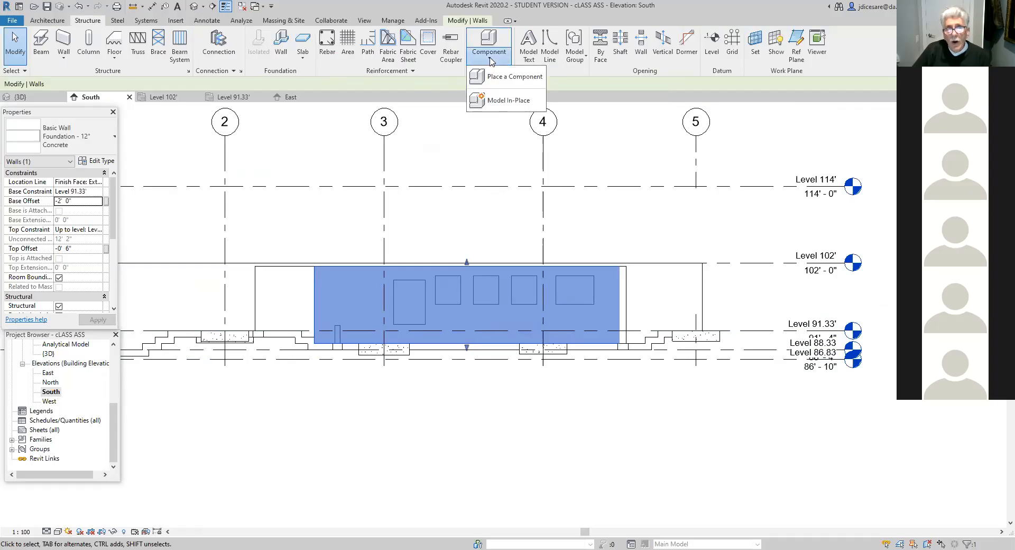
pyautogui.click(508, 105)
pyautogui.moveTo(581, 217); pyautogui.dragTo(583, 275)
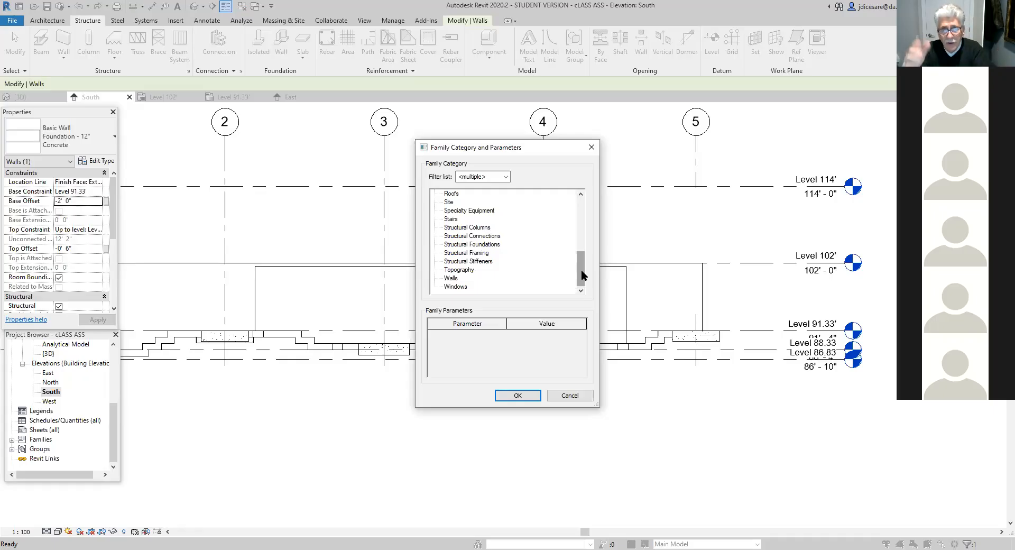
pyautogui.click(481, 244)
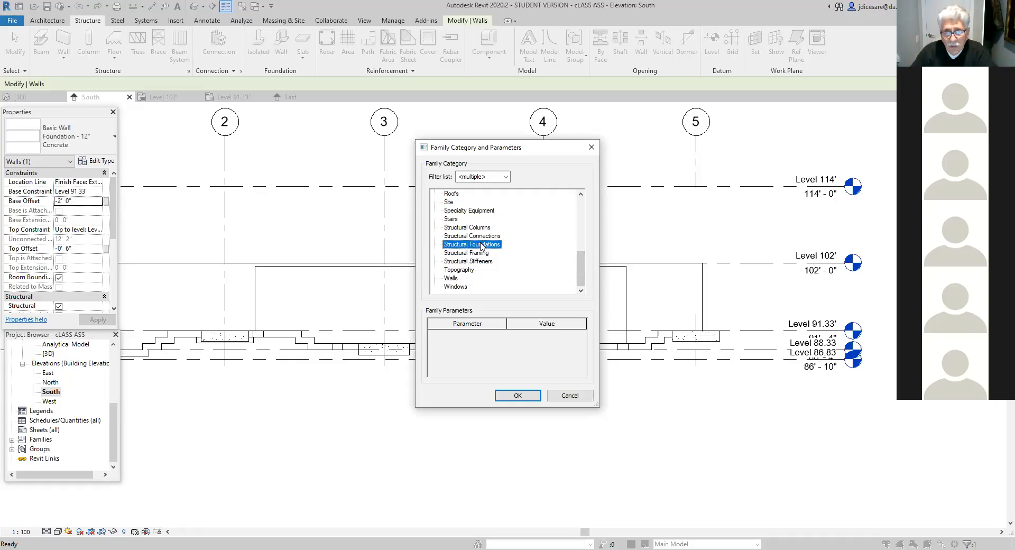
pyautogui.click(519, 396)
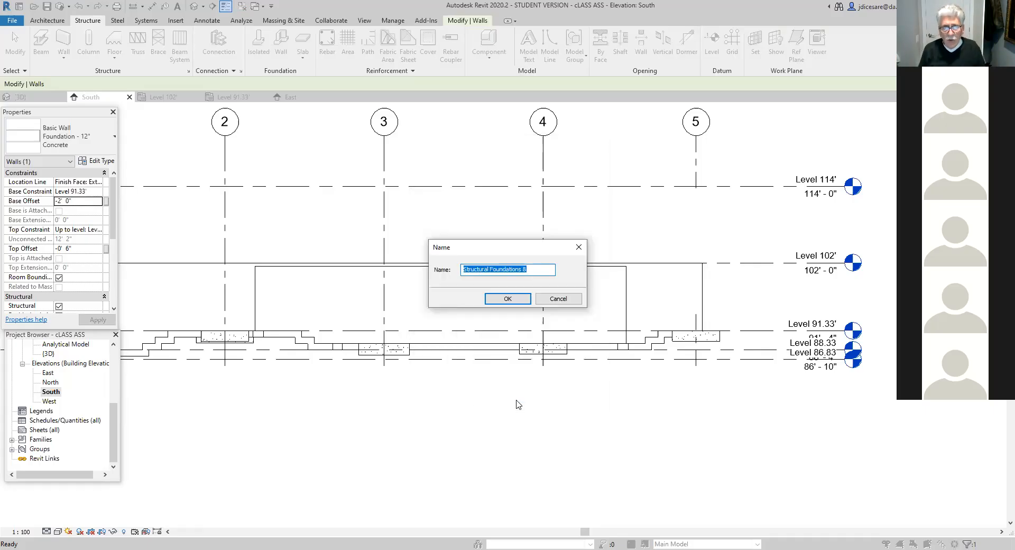
pyautogui.click(513, 300)
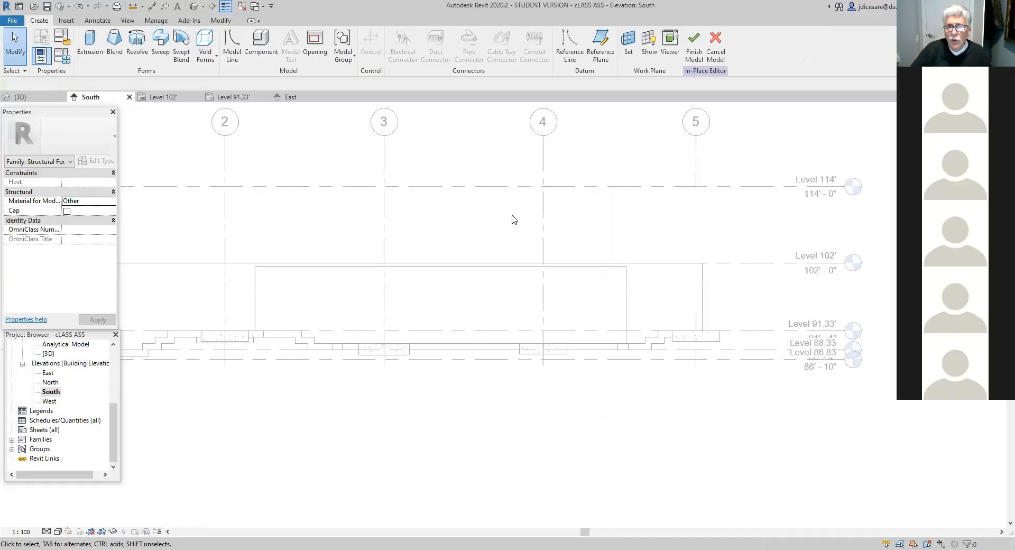
# - Set the work plane by picking the face of the U-shaped area's long foundation wall
pyautogui.click(626, 46)
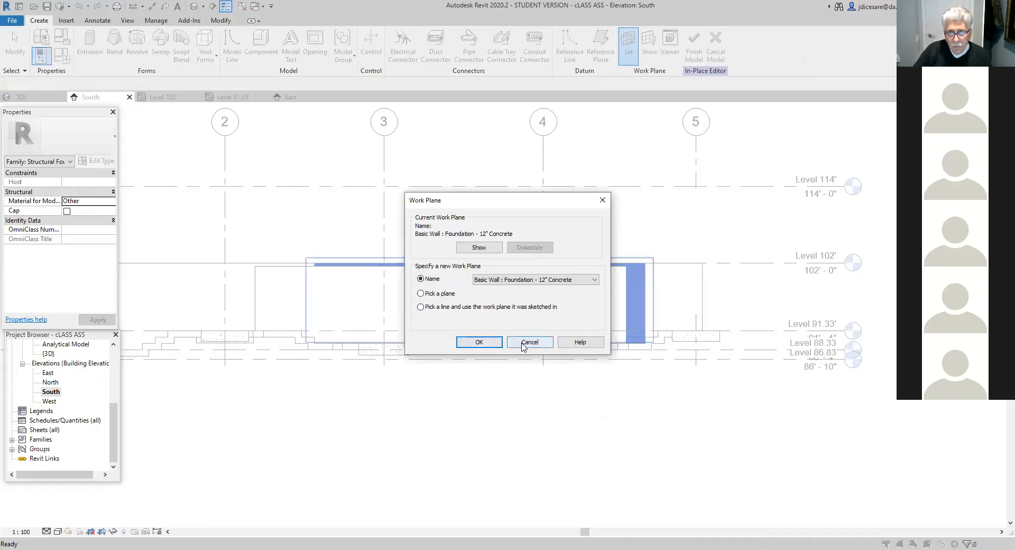
pyautogui.click(421, 294)
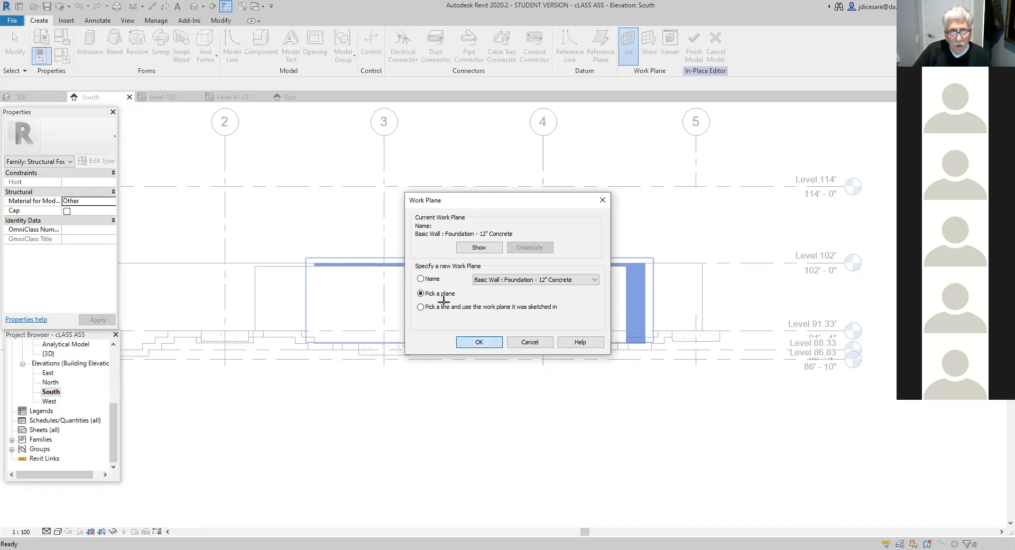
pyautogui.click(487, 342)
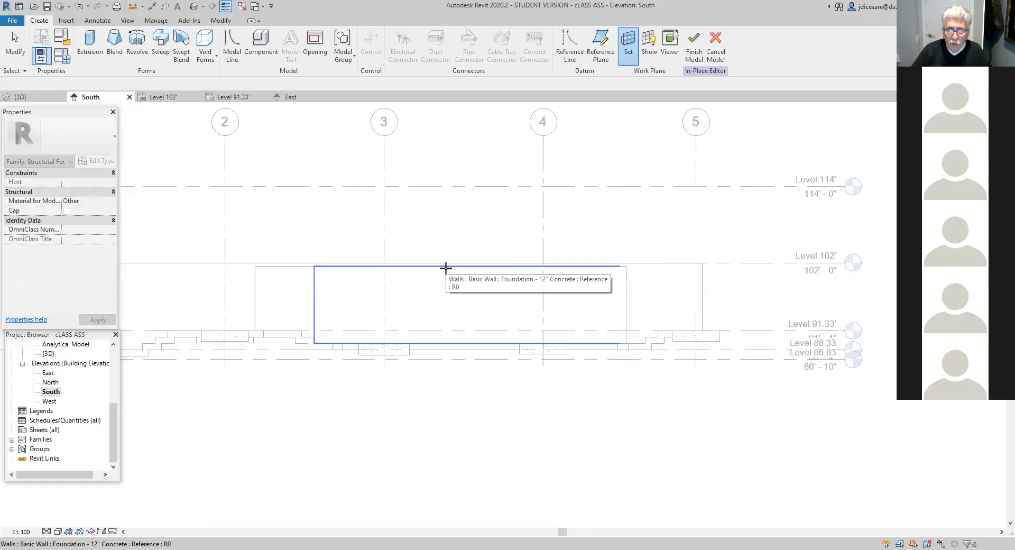
pyautogui.click(446, 267)
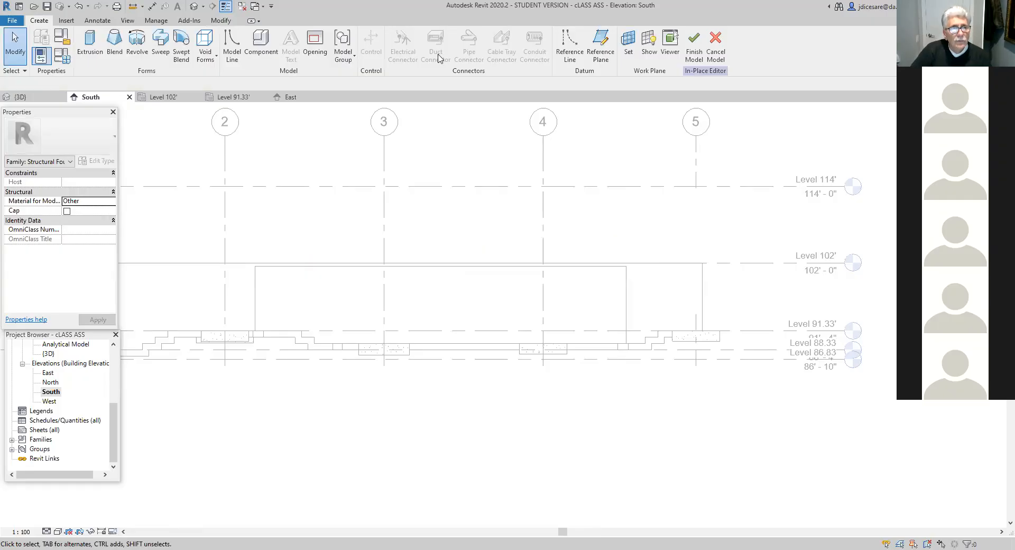
# - Start an extrusion and trace the footing profile's upper edge along the long wall's base, from the west end down both steps
pyautogui.click(94, 47)
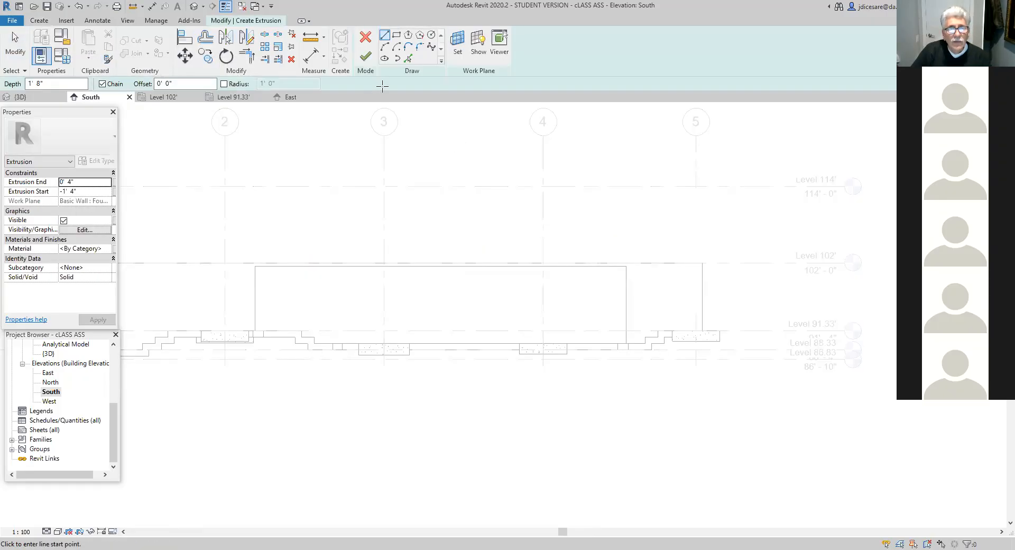
pyautogui.scroll(3, 276, 410)
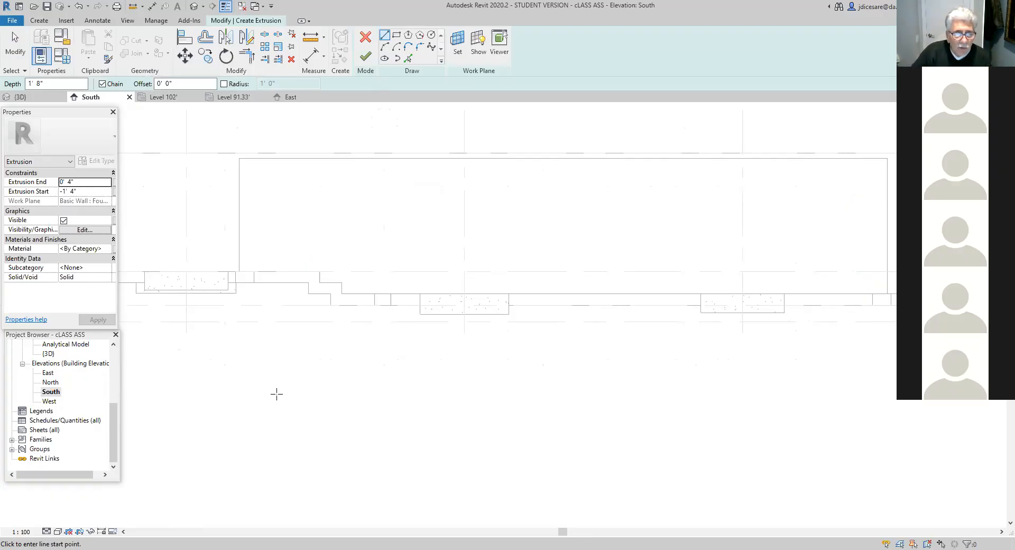
pyautogui.scroll(3, 233, 324)
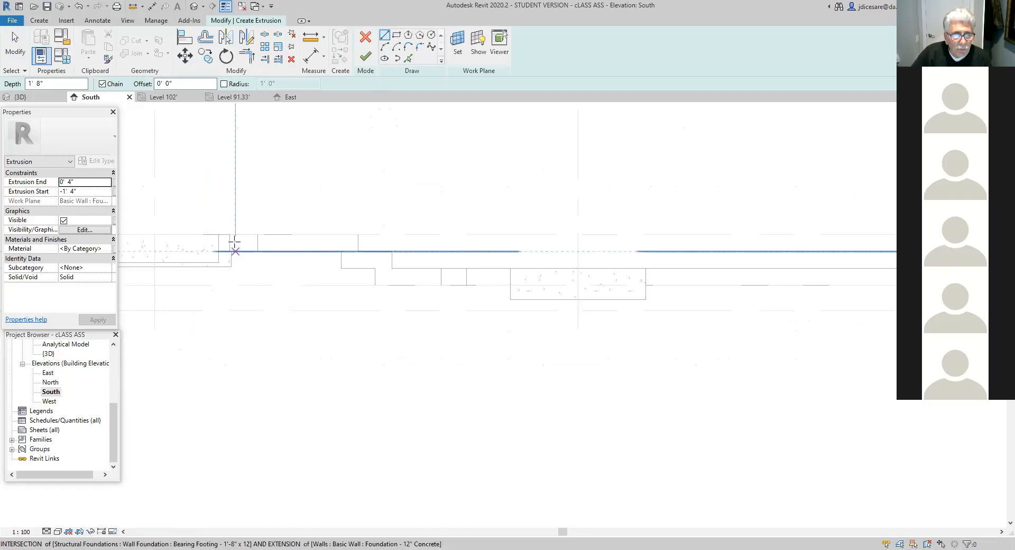
pyautogui.click(229, 234)
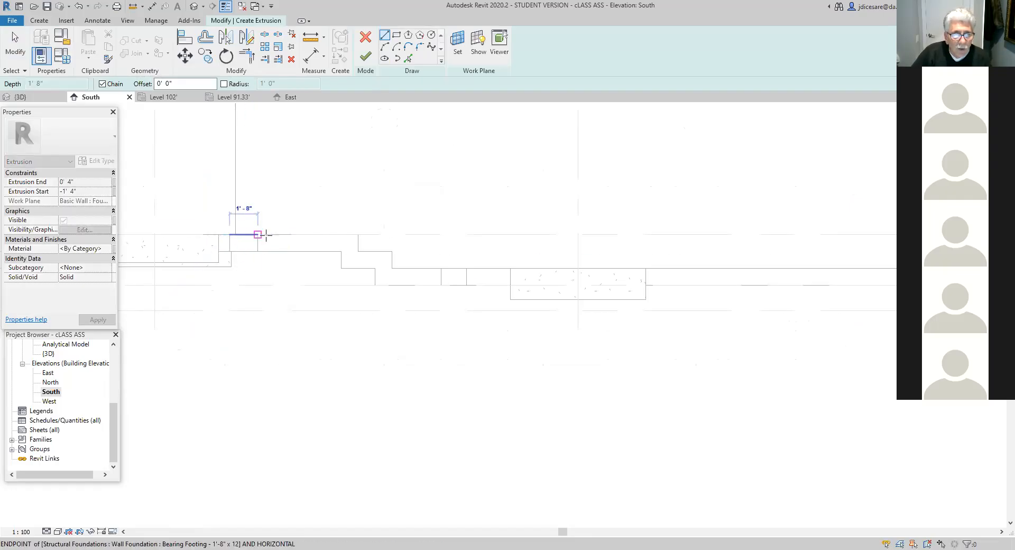
pyautogui.click(358, 234)
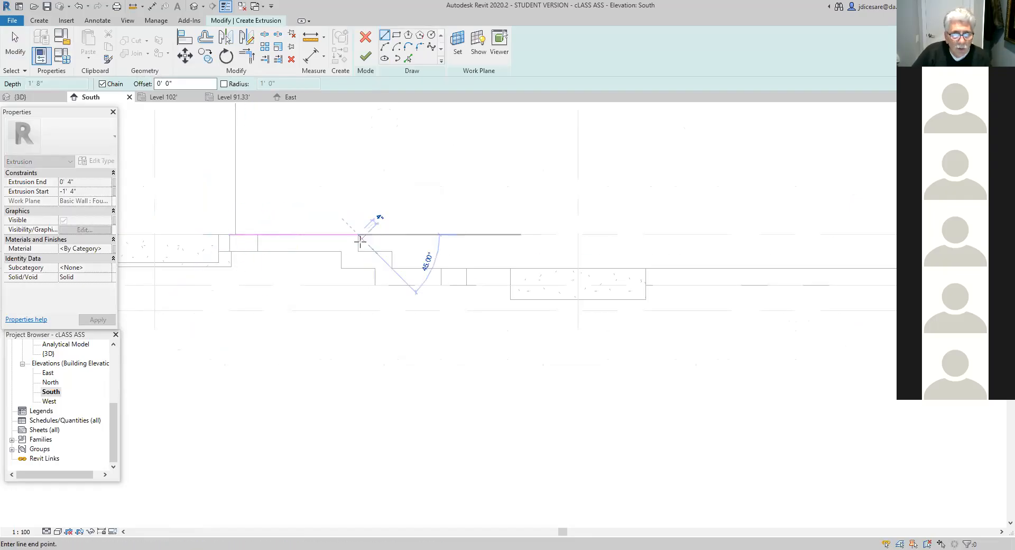
pyautogui.click(358, 251)
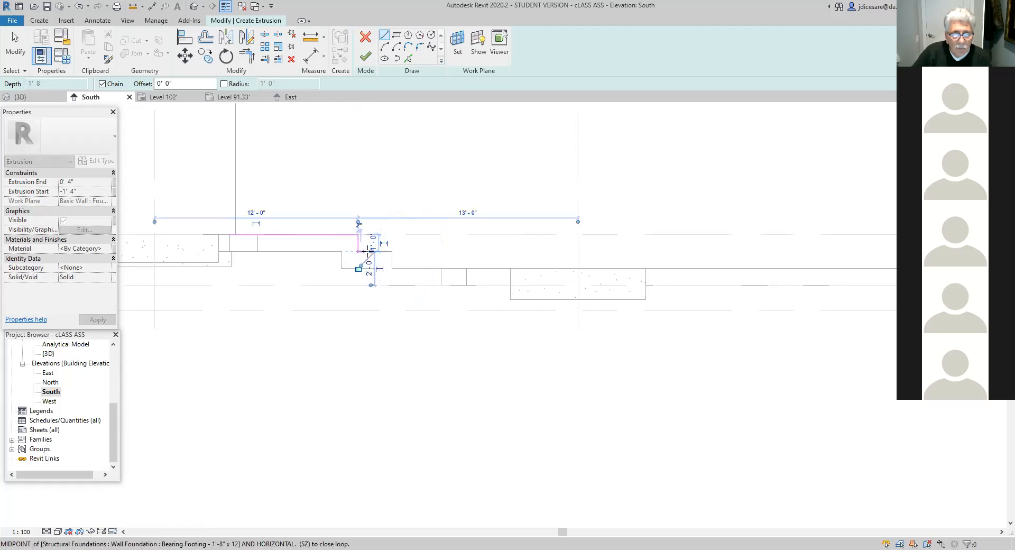
pyautogui.click(391, 251)
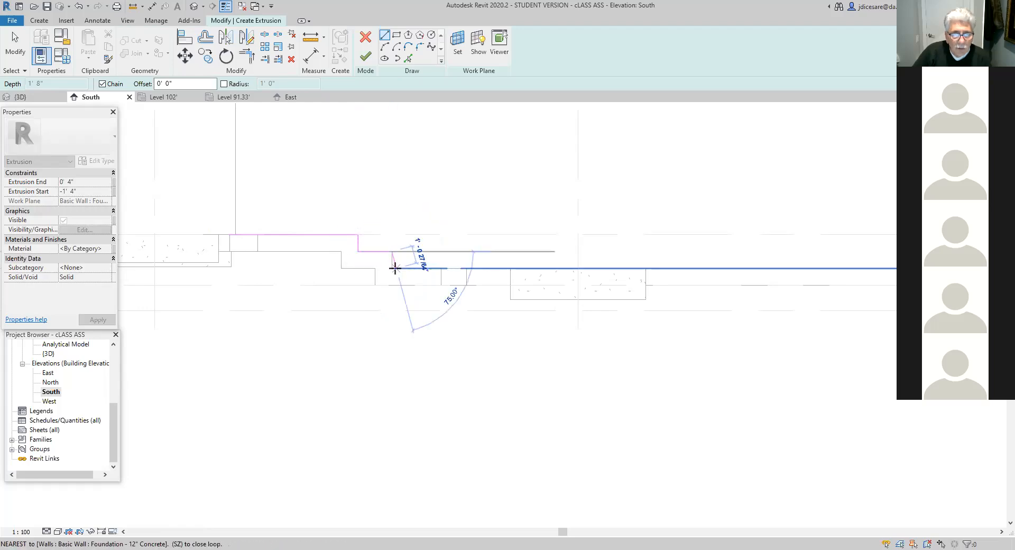
pyautogui.click(392, 268)
# - Continue the profile's upper edge along the long wall's base to the adjoining footing at the east end, and drop it to Level 88.33
pyautogui.scroll(-2, 392, 268)
pyautogui.scroll(-1, 472, 330)
pyautogui.moveTo(475, 335); pyautogui.dragTo(9, 346, button='middle')
pyautogui.scroll(1, 363, 331)
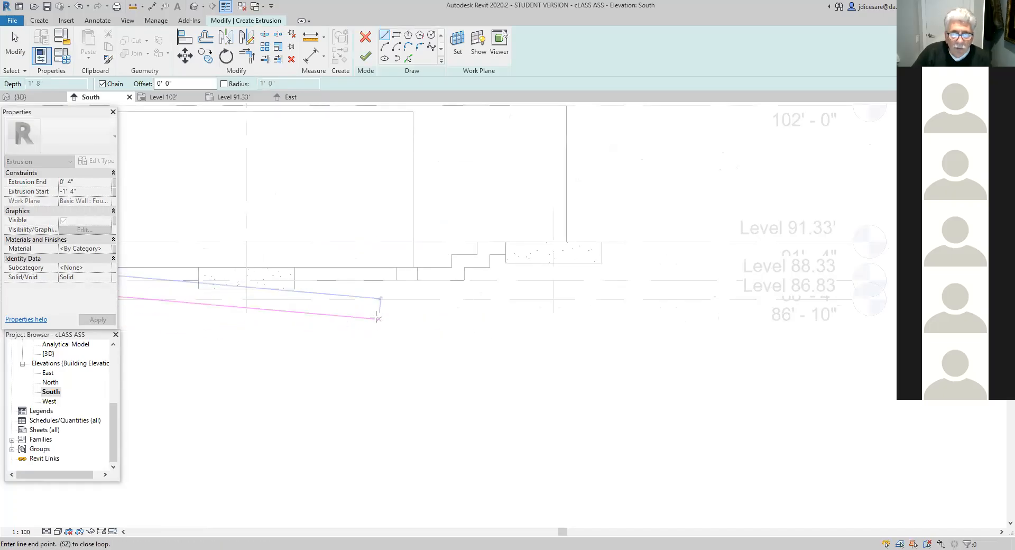
pyautogui.click(396, 266)
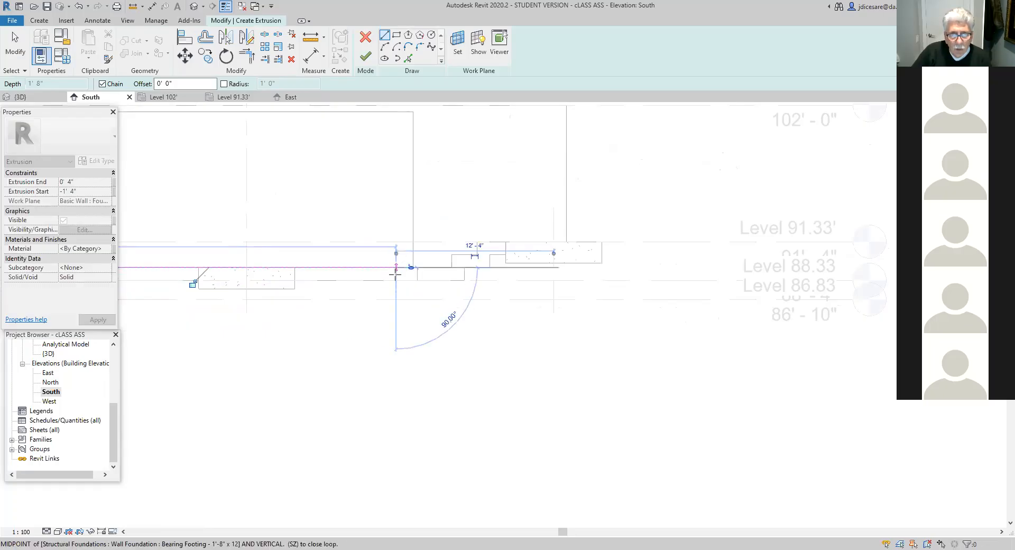
pyautogui.click(396, 280)
# - Trace the profile's bottom edge back west along Level 88.33 and up both steps beneath the upper edge
pyautogui.scroll(-2, 405, 281)
pyautogui.moveTo(409, 304); pyautogui.dragTo(698, 339, button='middle')
pyautogui.scroll(2, 410, 331)
pyautogui.scroll(1, 358, 310)
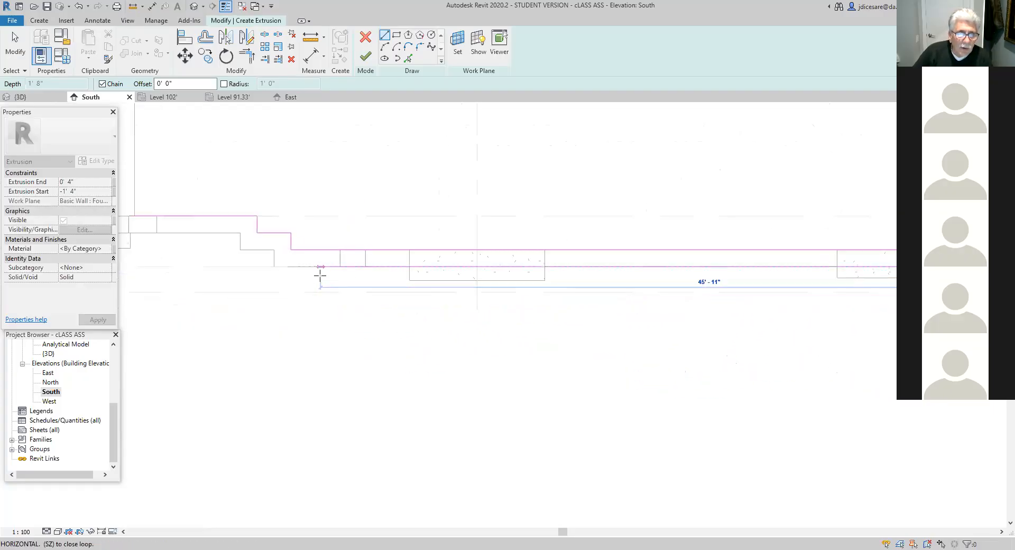
pyautogui.click(274, 266)
pyautogui.click(274, 249)
pyautogui.click(240, 249)
pyautogui.click(240, 233)
# - Close the footing profile at its west end with a 1' 0" vertical edge, and finish the extrusion and in-place model
pyautogui.moveTo(281, 244); pyautogui.dragTo(473, 274, button='middle')
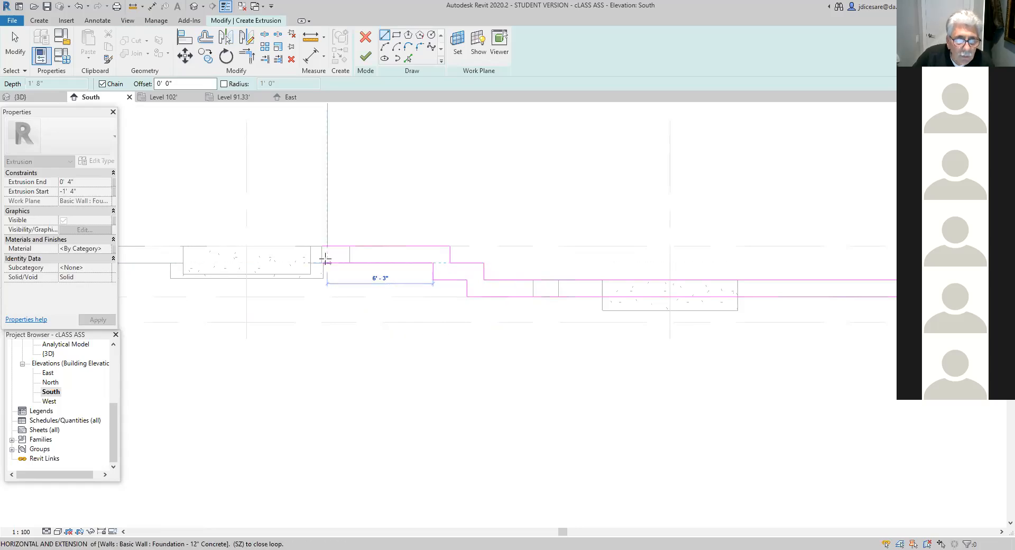
pyautogui.click(321, 263)
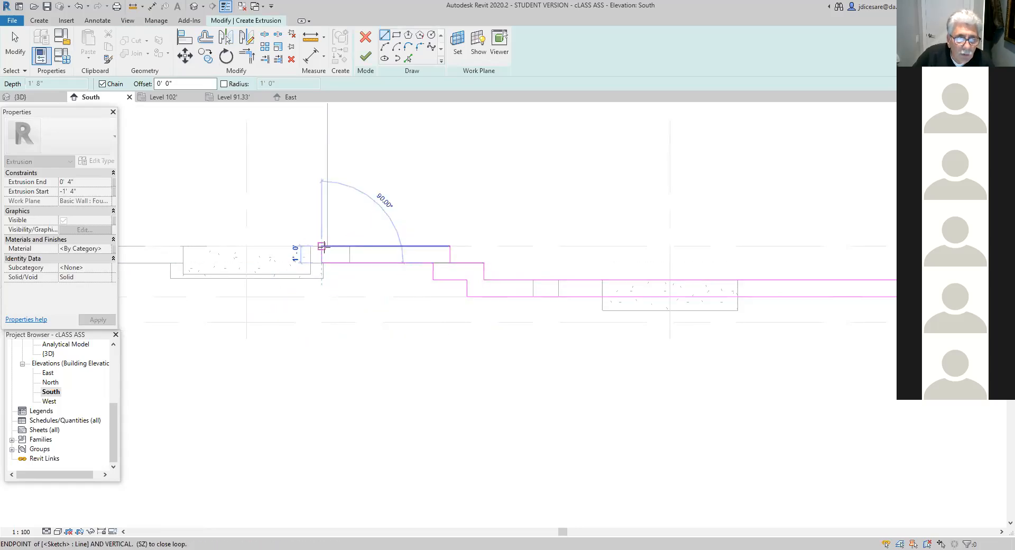
pyautogui.click(322, 246)
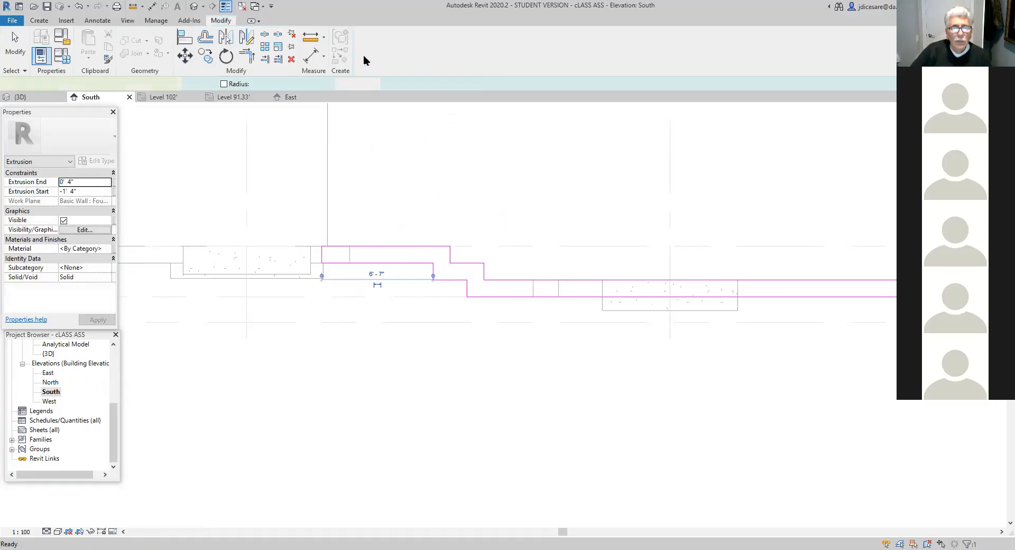
pyautogui.click(365, 56)
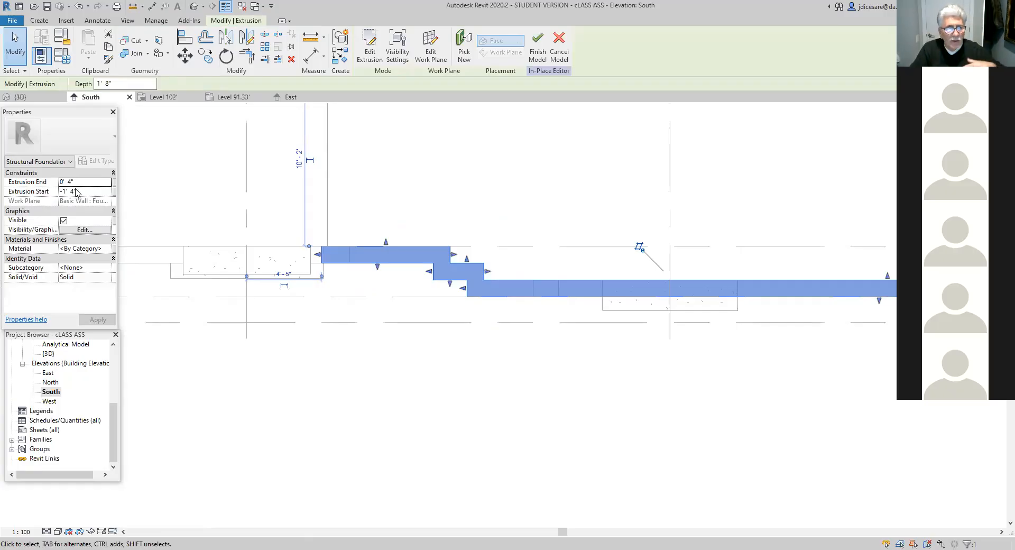
pyautogui.click(539, 53)
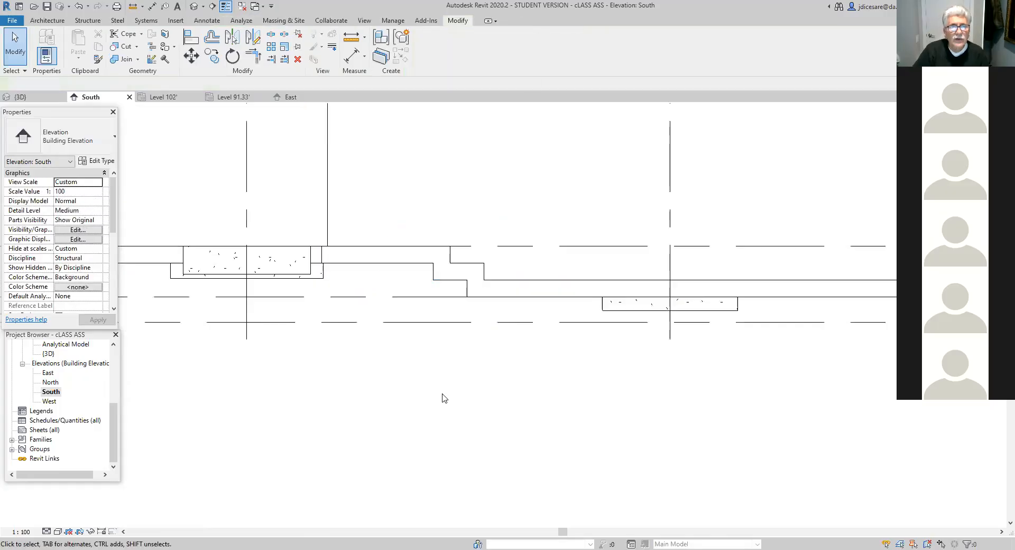
# - Examine the new stepped footing under the U-shaped area's long wall and its corners in the 3D view
pyautogui.click(194, 6)
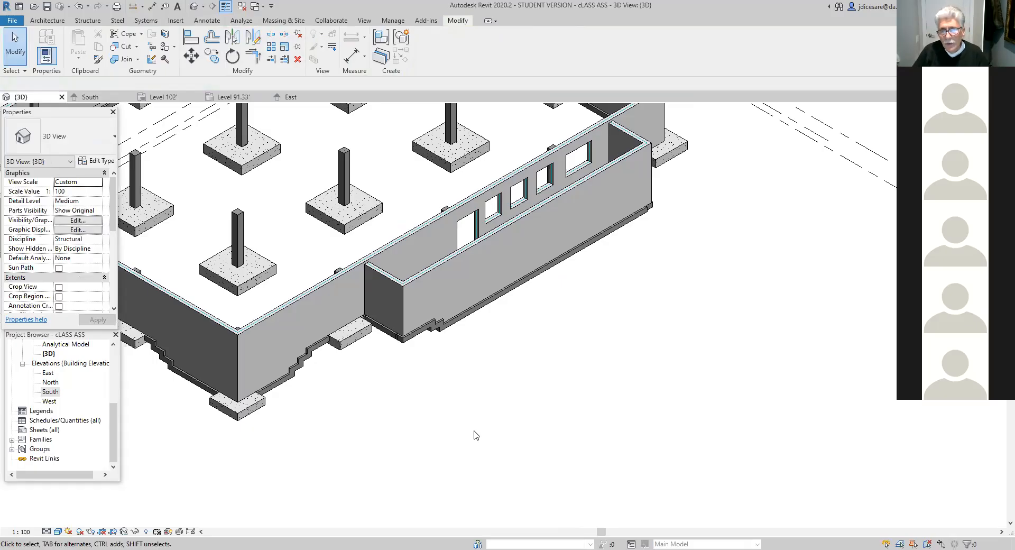
pyautogui.scroll(2, 608, 279)
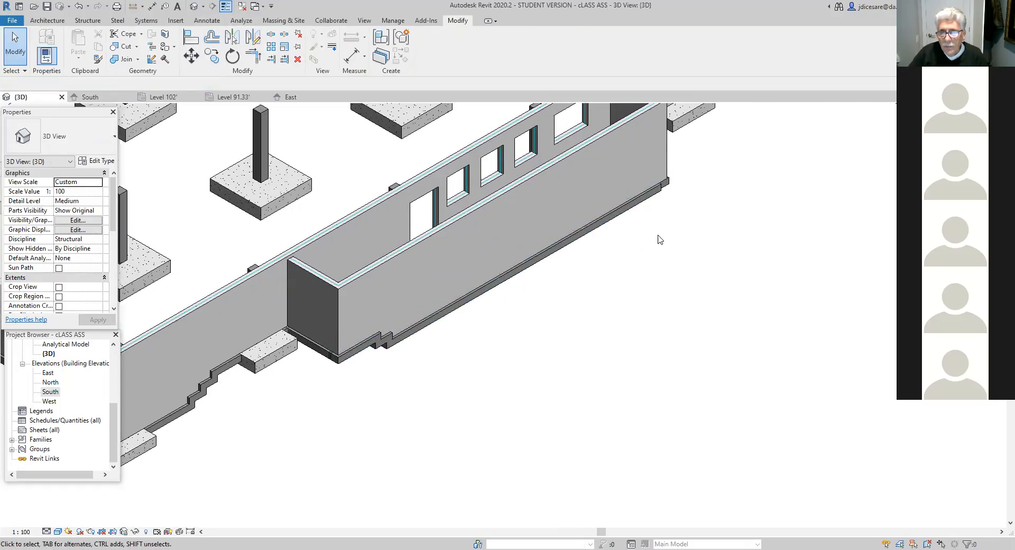
pyautogui.scroll(3, 660, 239)
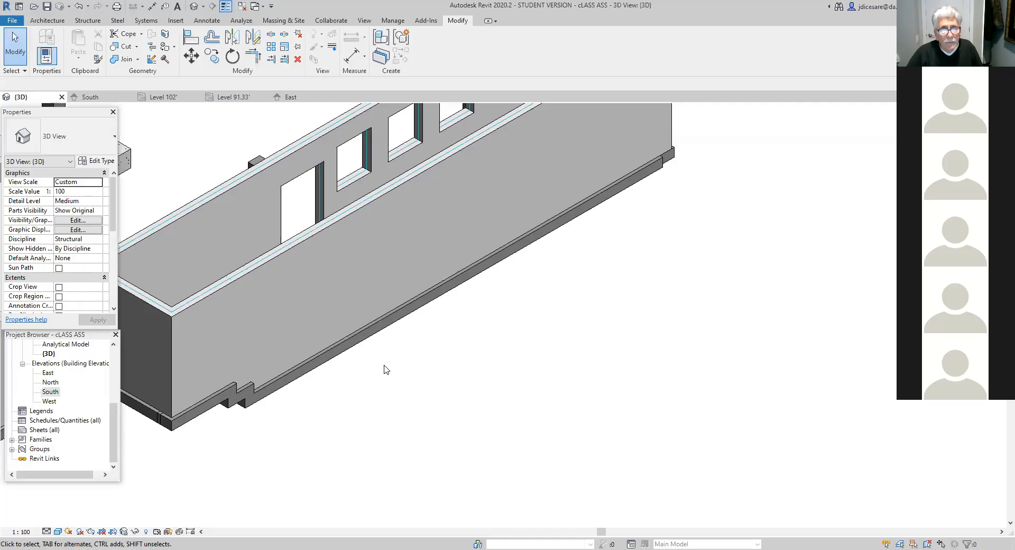
pyautogui.scroll(-4, 442, 400)
pyautogui.scroll(3, 436, 411)
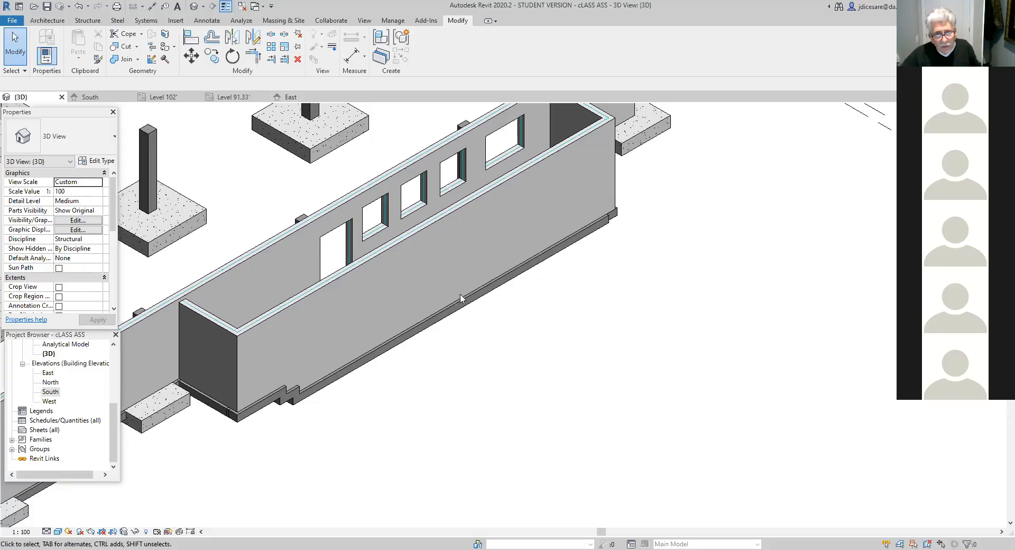
# - In the South elevation, stretch the stepped footing's east end to the outer edge of the adjoining bearing footing
pyautogui.doubleClick(56, 392)
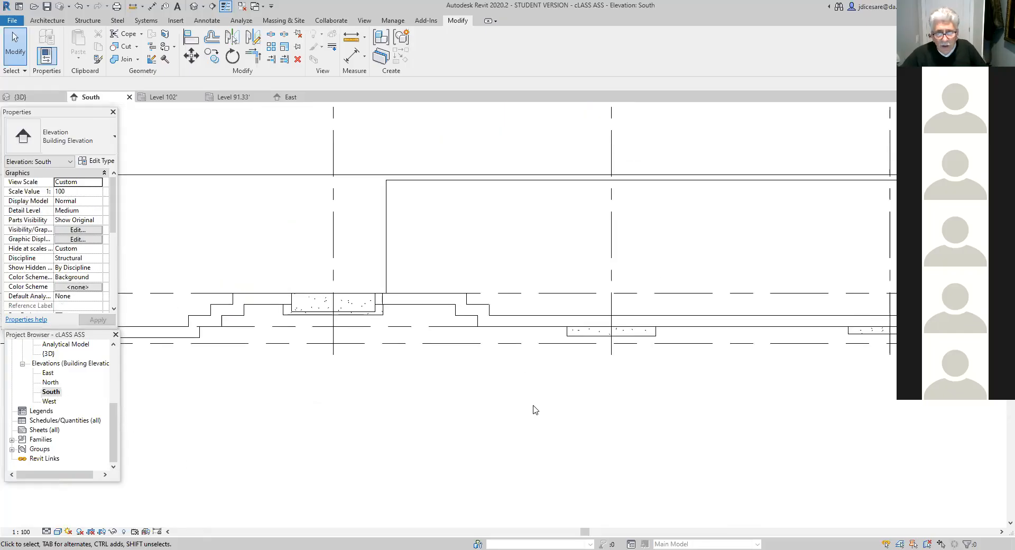
pyautogui.scroll(-2, 518, 397)
pyautogui.moveTo(707, 277); pyautogui.dragTo(262, 313, button='middle')
pyautogui.scroll(2, 418, 410)
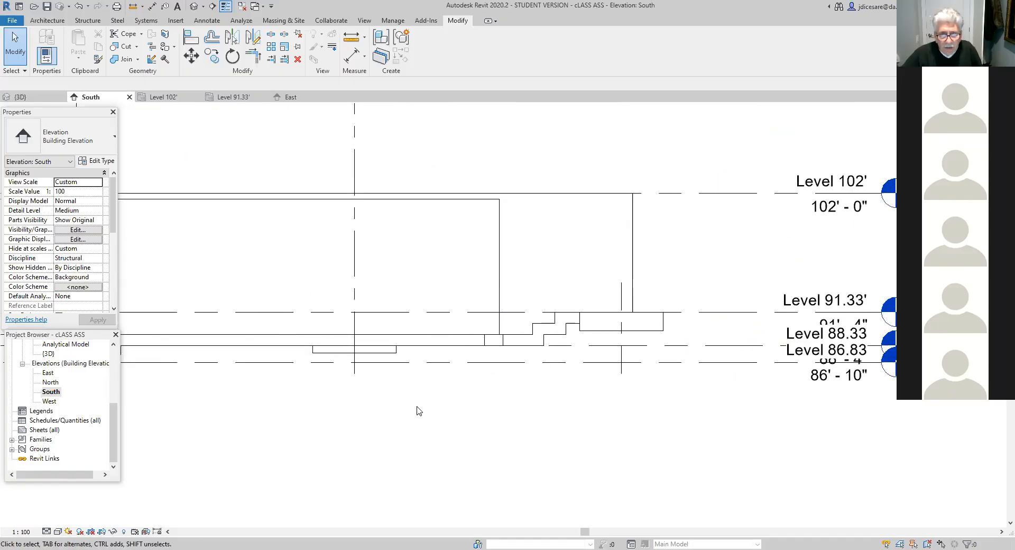
pyautogui.click(461, 344)
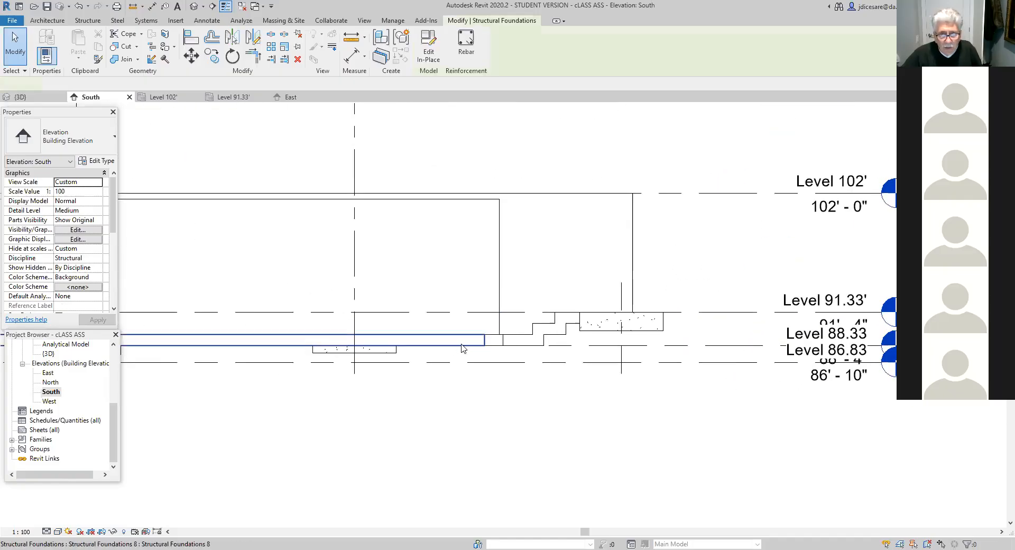
pyautogui.scroll(3, 463, 349)
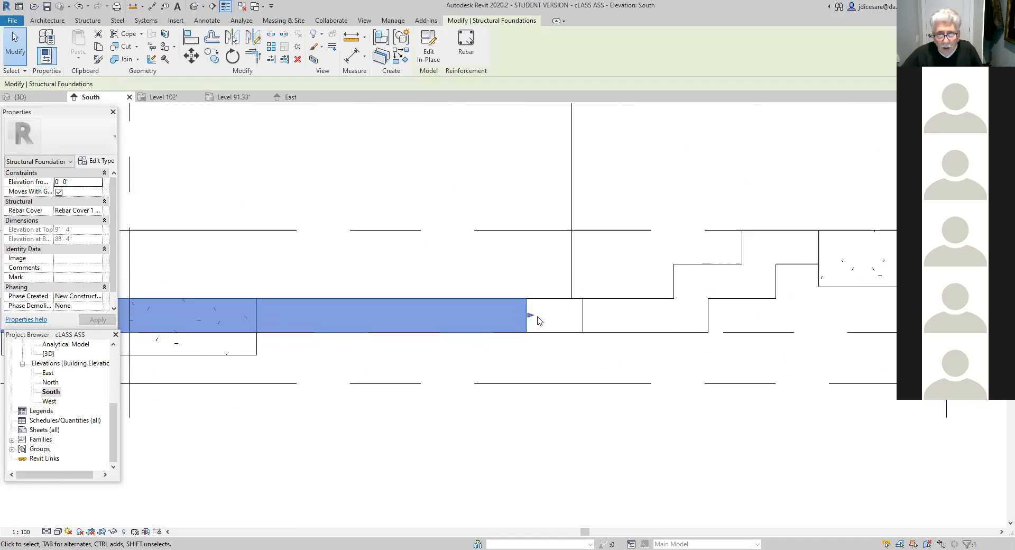
pyautogui.moveTo(529, 316); pyautogui.dragTo(583, 318)
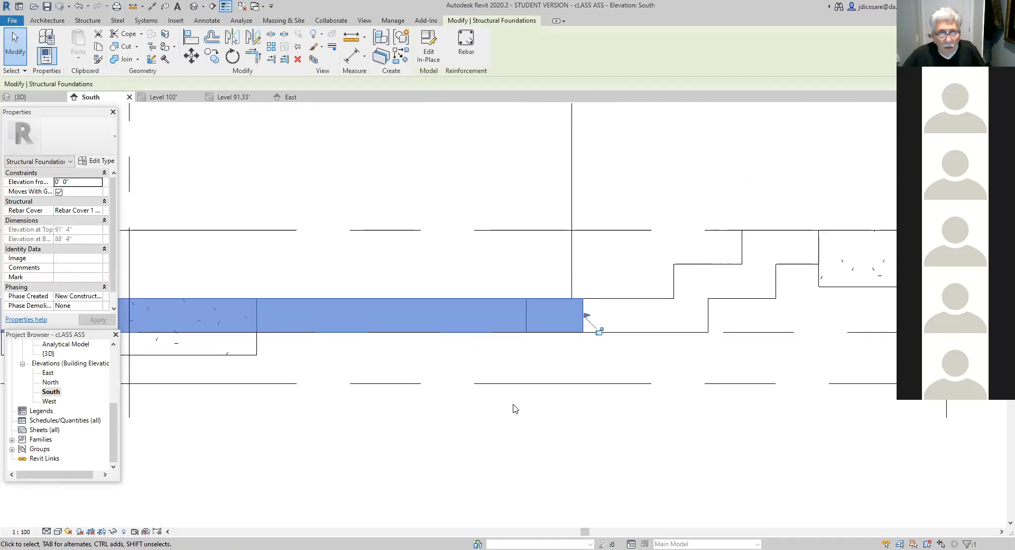
pyautogui.click(336, 421)
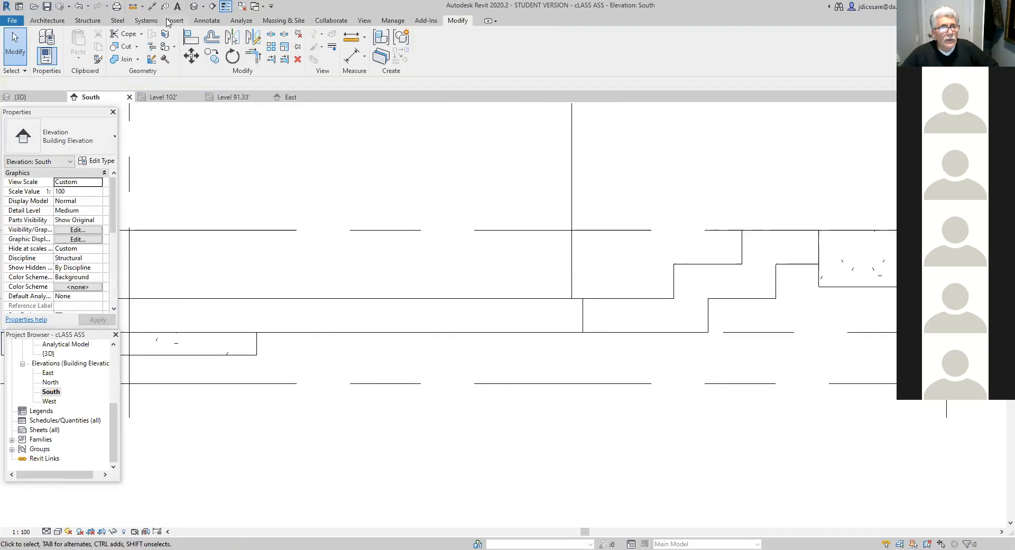
# - Examine the extended footing's east corner and the whole foundation from different sides in the 3D view
pyautogui.click(194, 6)
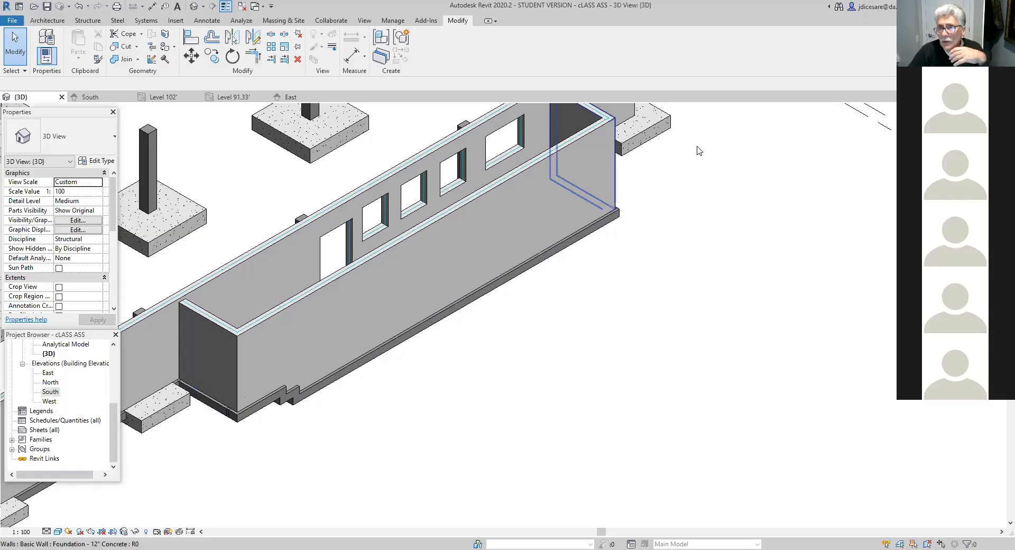
pyautogui.click(974, 128)
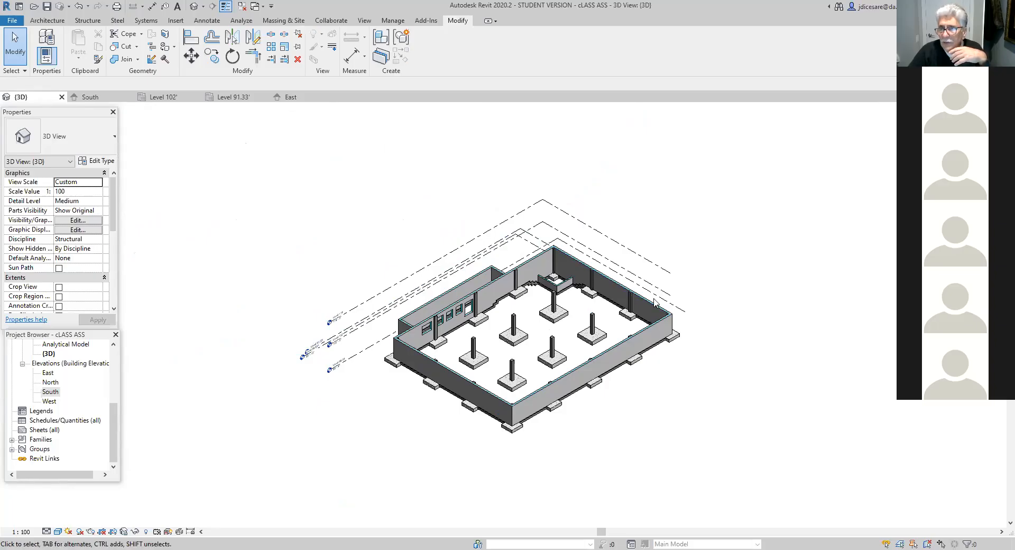
pyautogui.click(962, 126)
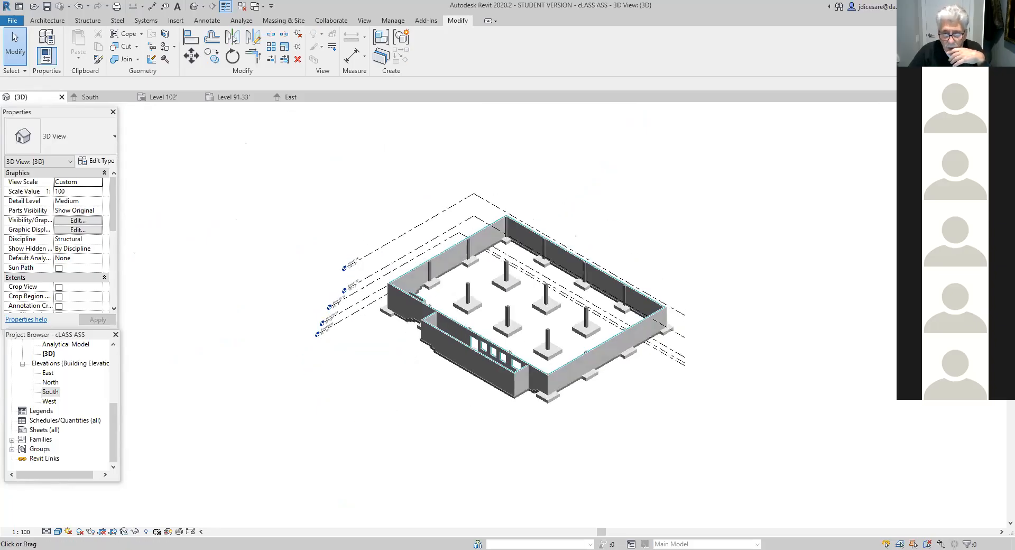
pyautogui.scroll(5, 535, 430)
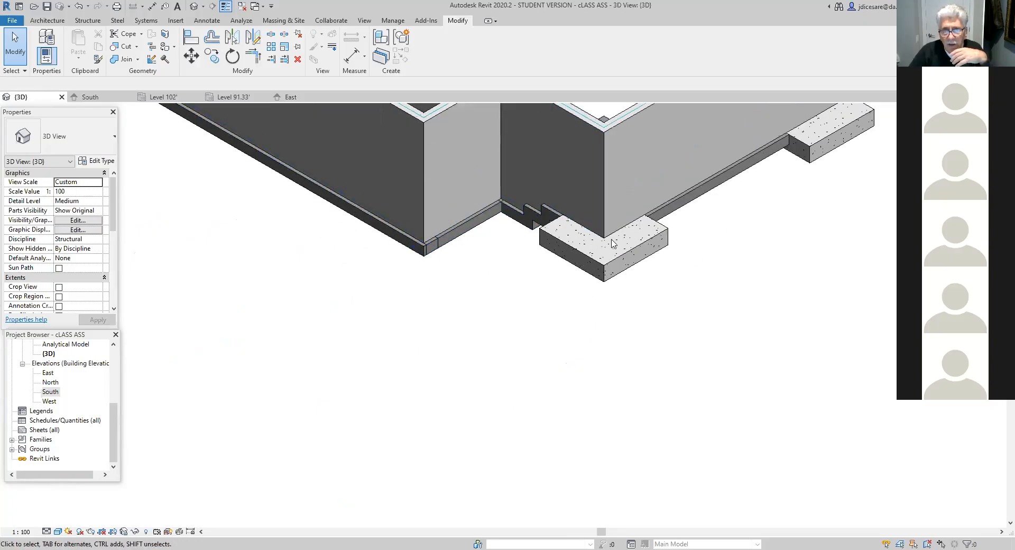
pyautogui.scroll(-5, 616, 375)
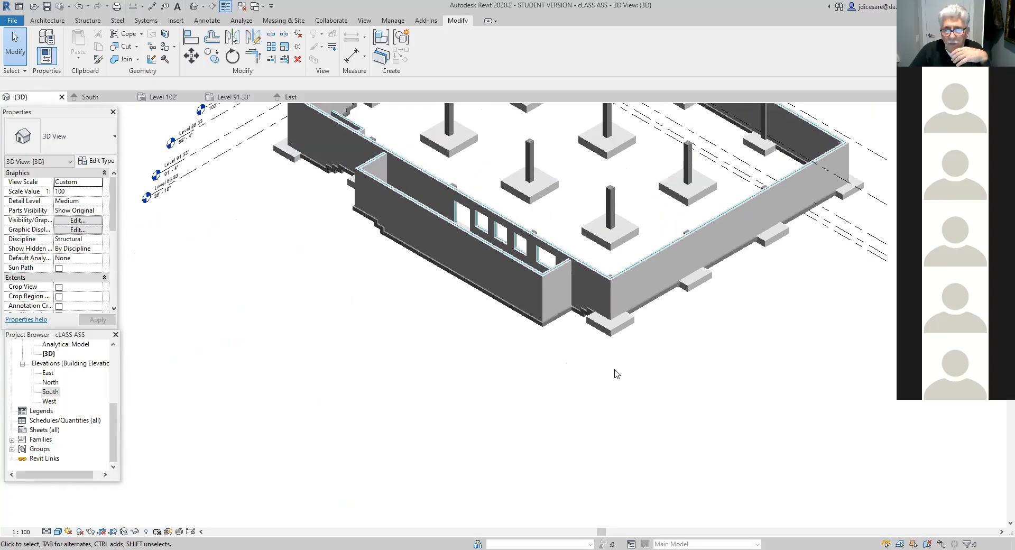
pyautogui.scroll(-3, 617, 379)
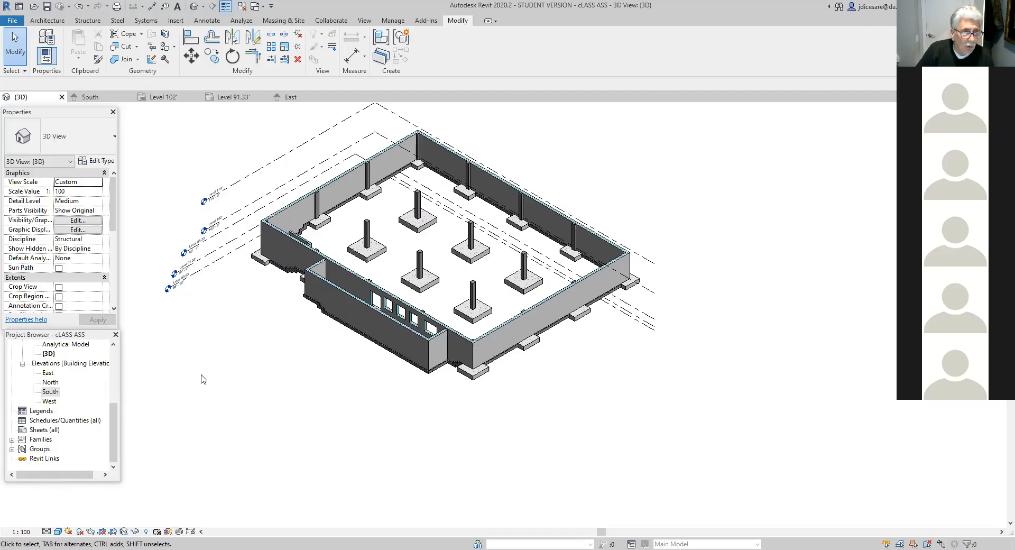
# - Examine the stepped footings, grids and levels in the North elevation, particularly between grids 1 and 4
pyautogui.doubleClick(52, 382)
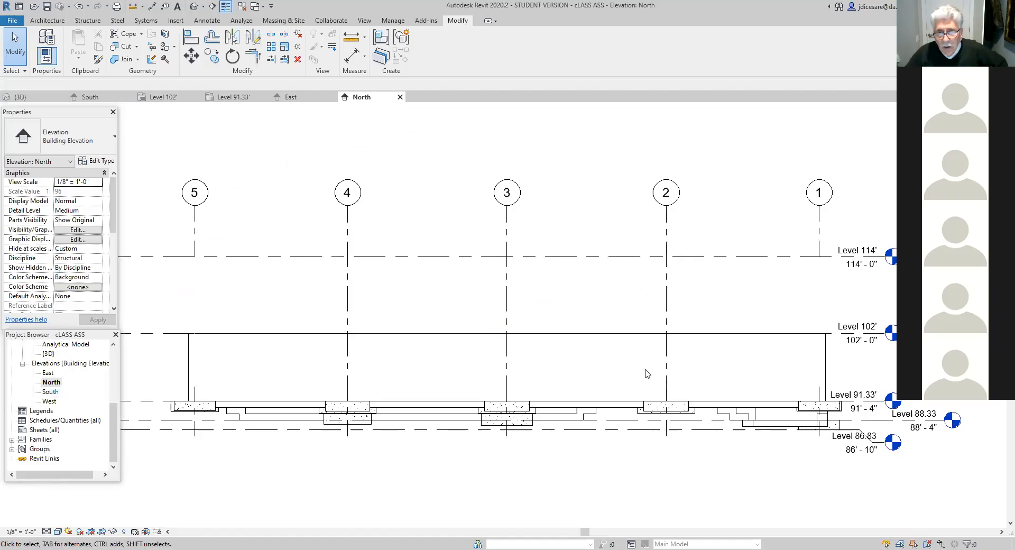
pyautogui.scroll(-2, 640, 365)
pyautogui.moveTo(705, 433); pyautogui.dragTo(633, 375, button='middle')
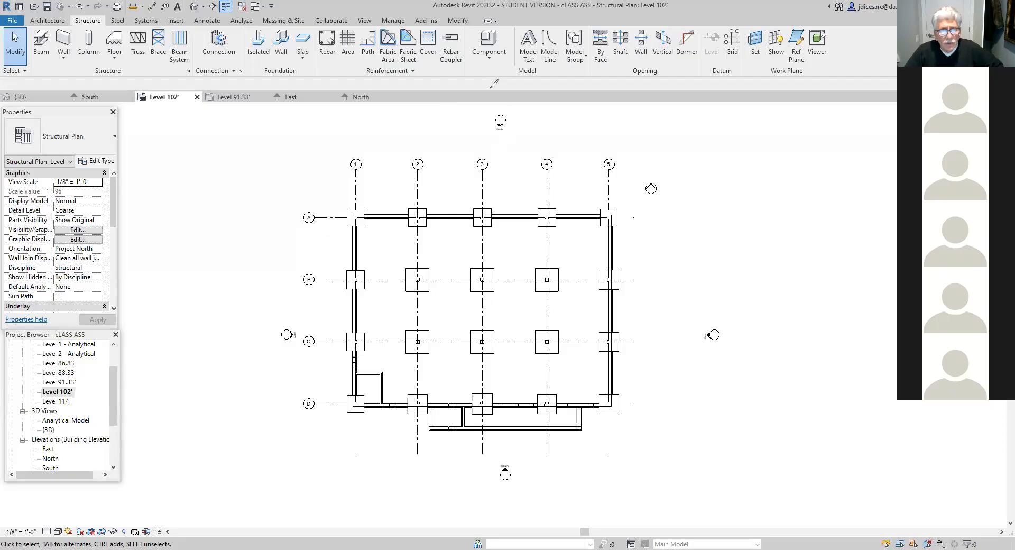
pyautogui.doubleClick(51, 458)
pyautogui.scroll(1, 466, 438)
pyautogui.scroll(2, 497, 433)
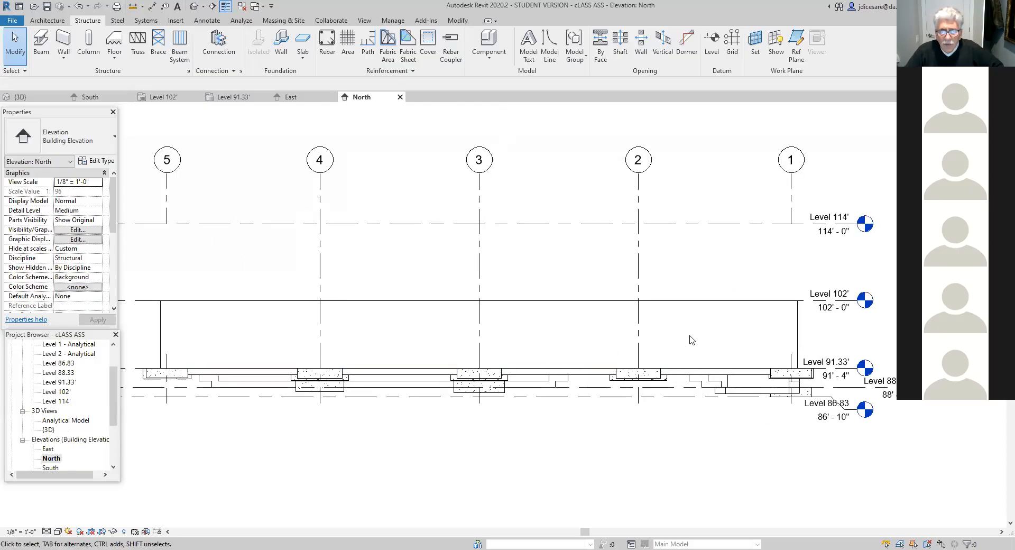
pyautogui.scroll(3, 616, 418)
pyautogui.moveTo(582, 364); pyautogui.dragTo(616, 370, button='middle')
pyautogui.scroll(-1, 617, 369)
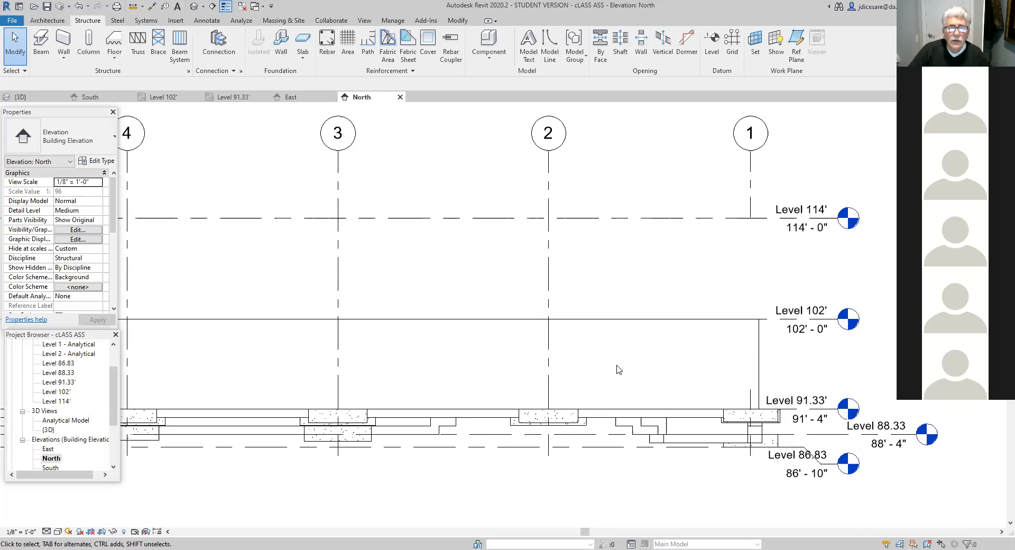
# - Cut a rectangular opening about 8'-8" wide and 4'-6" high in the north foundation wall between grids 3 and 2
pyautogui.click(505, 321)
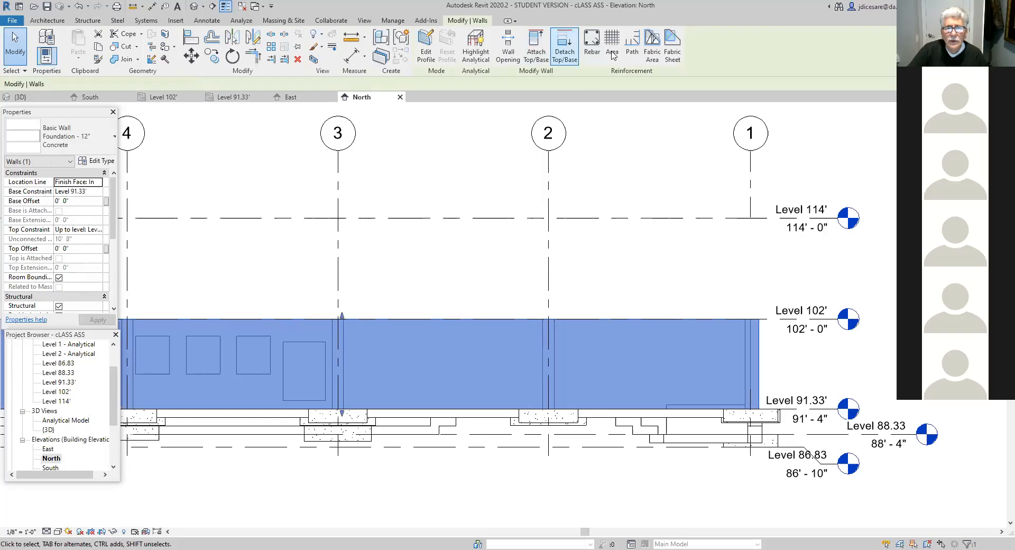
pyautogui.click(508, 46)
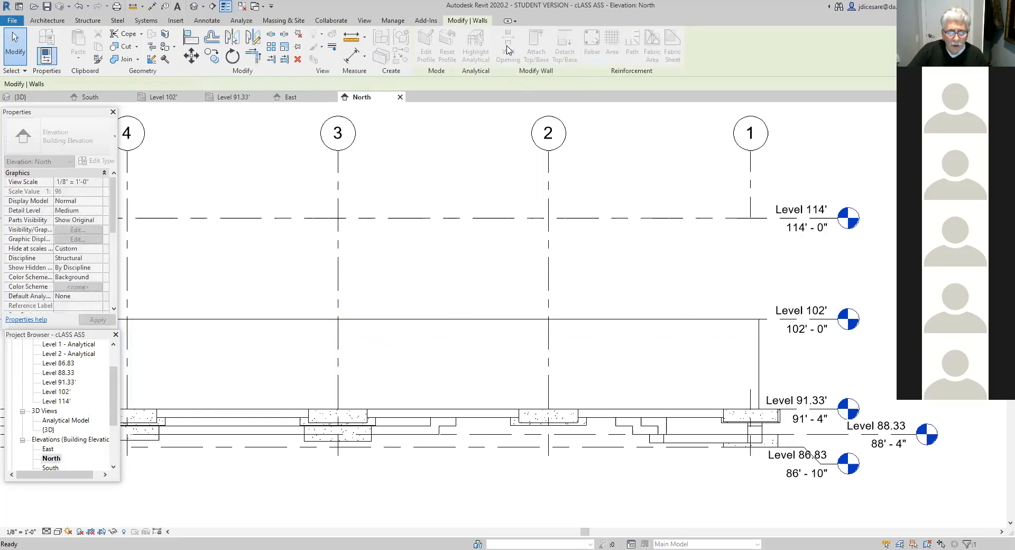
pyautogui.click(404, 343)
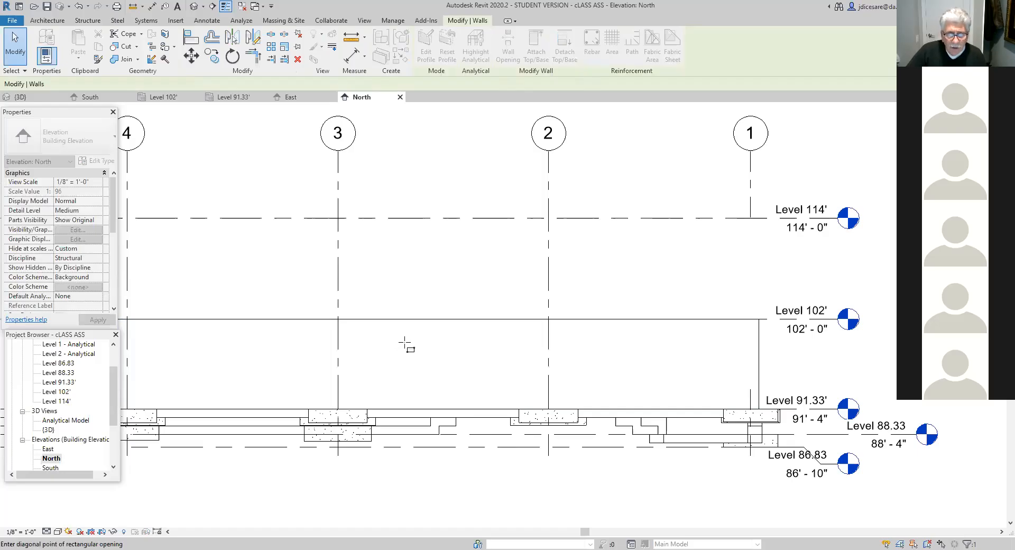
pyautogui.click(477, 380)
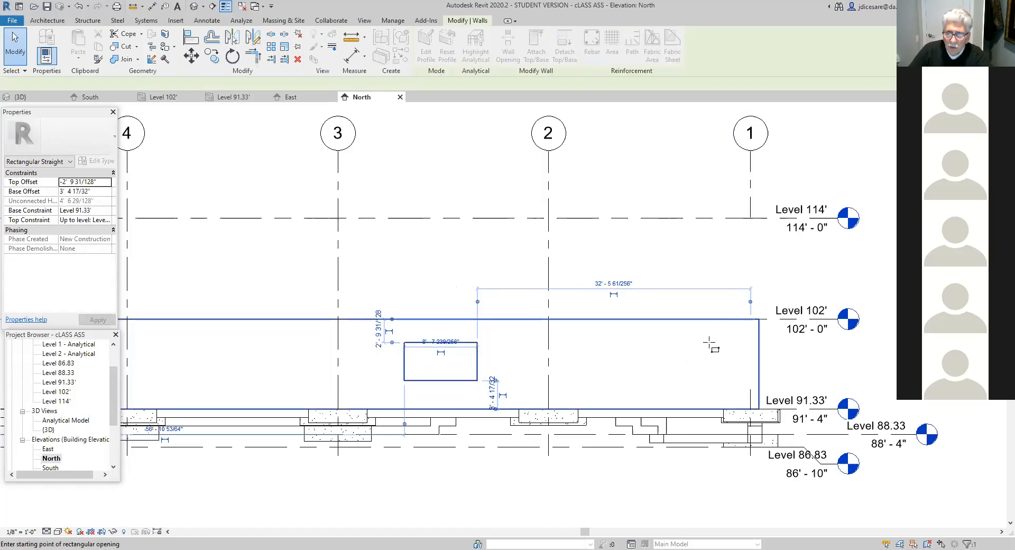
pyautogui.press('Escape')
pyautogui.press('Escape')
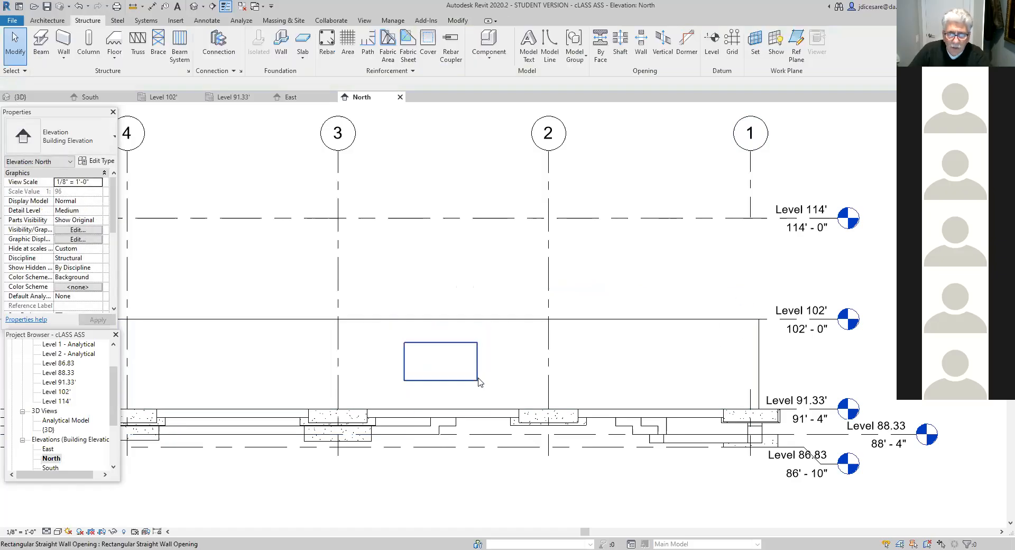
# - Re-reference the wall opening's horizontal temporary dimensions to grid 2 and to the centre of the footing at grid 3
pyautogui.click(475, 379)
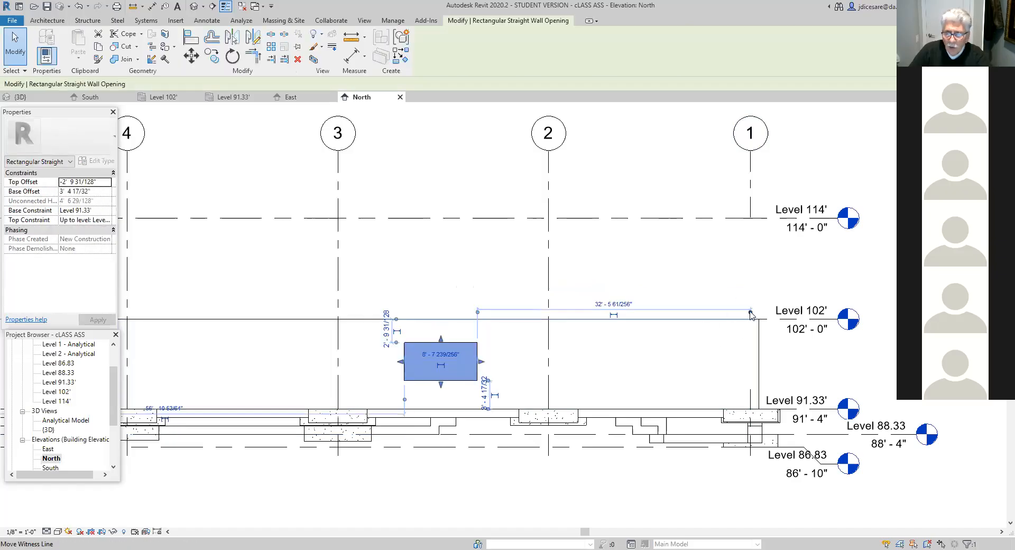
pyautogui.click(547, 313)
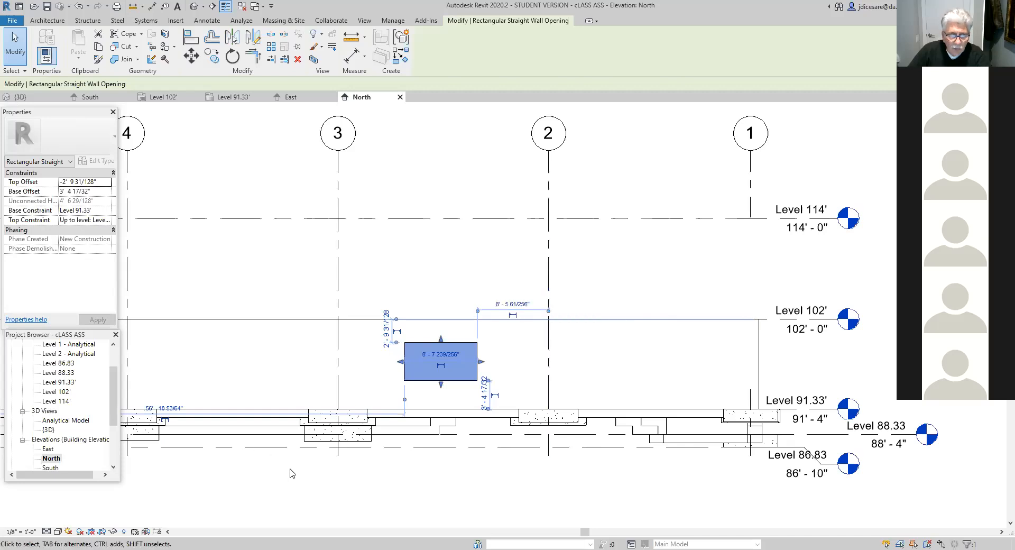
pyautogui.scroll(-4, 284, 463)
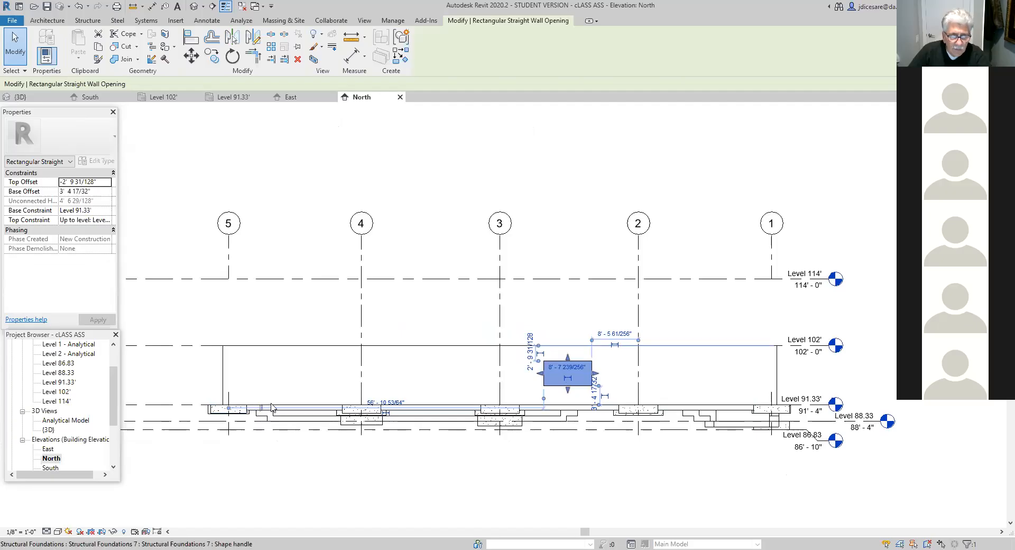
pyautogui.click(500, 412)
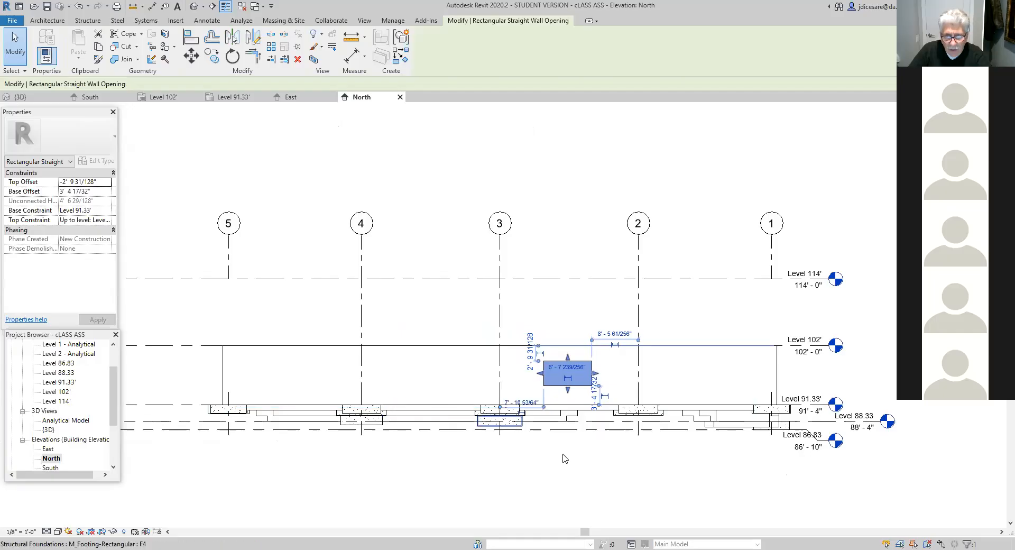
# - Set the opening 9'-0" from grid 2 and stretch its side facing grid 3 until the opening is 7'-0" wide
pyautogui.scroll(3, 582, 455)
pyautogui.moveTo(605, 464); pyautogui.dragTo(478, 507, button='middle')
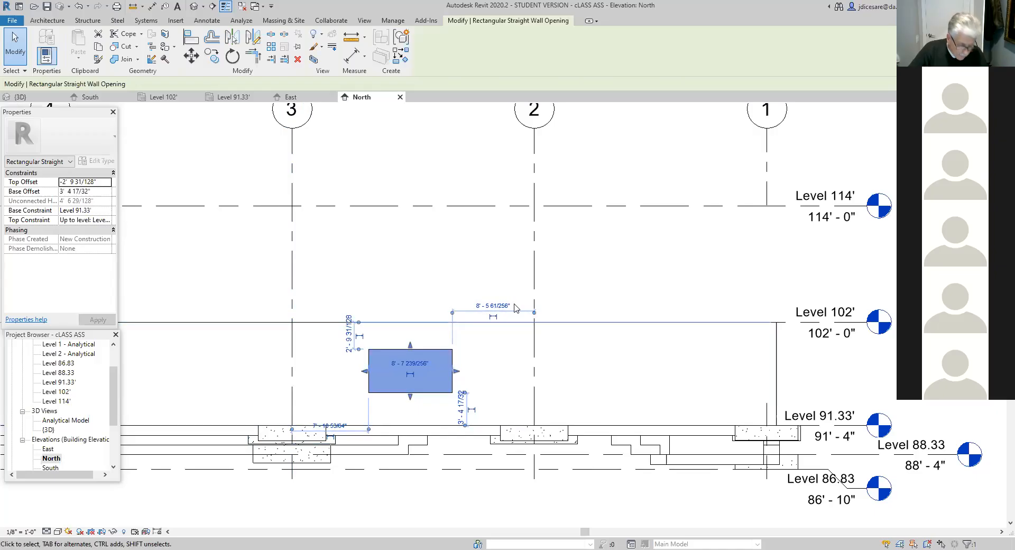
pyautogui.click(493, 310)
pyautogui.moveTo(516, 301); pyautogui.dragTo(466, 300)
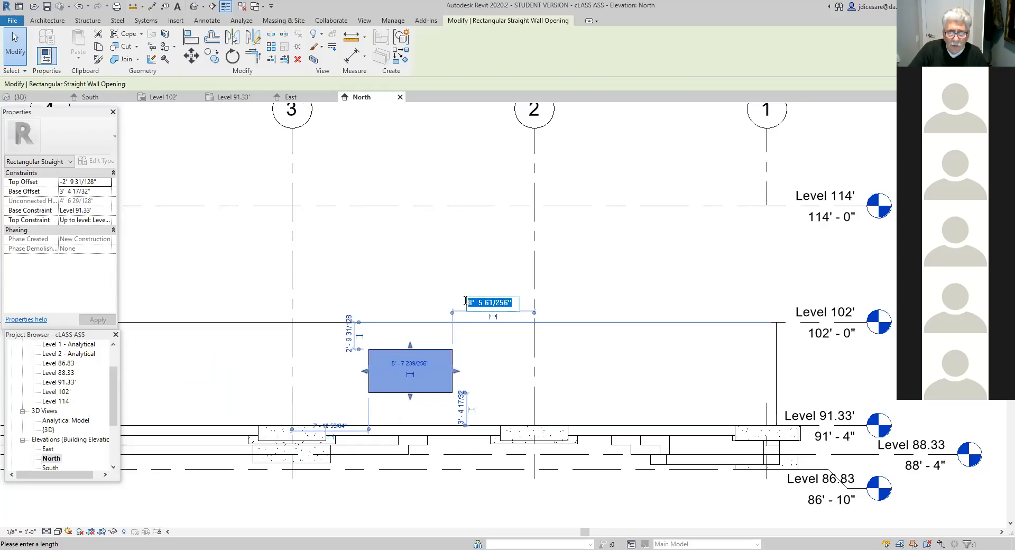
pyautogui.write("5'")
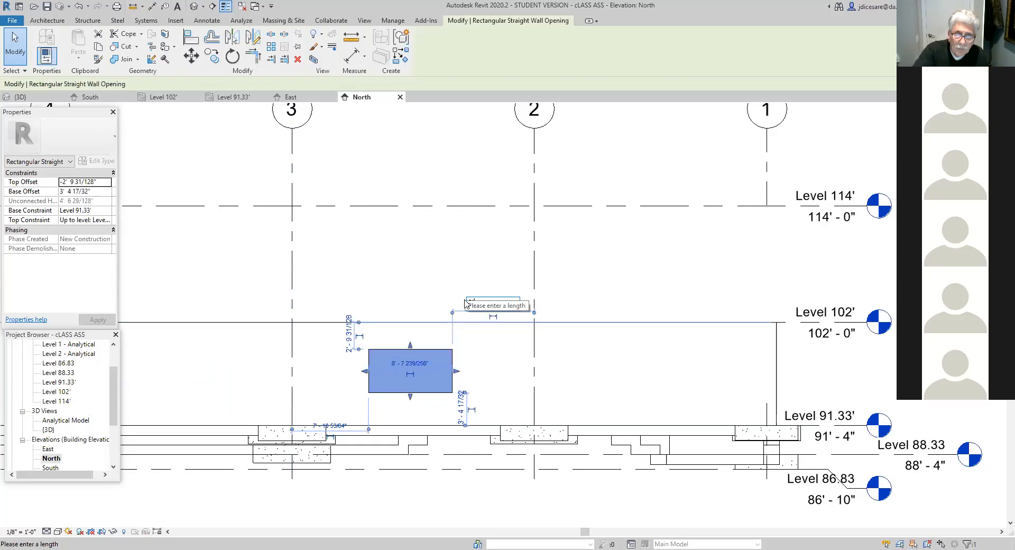
pyautogui.press('Return')
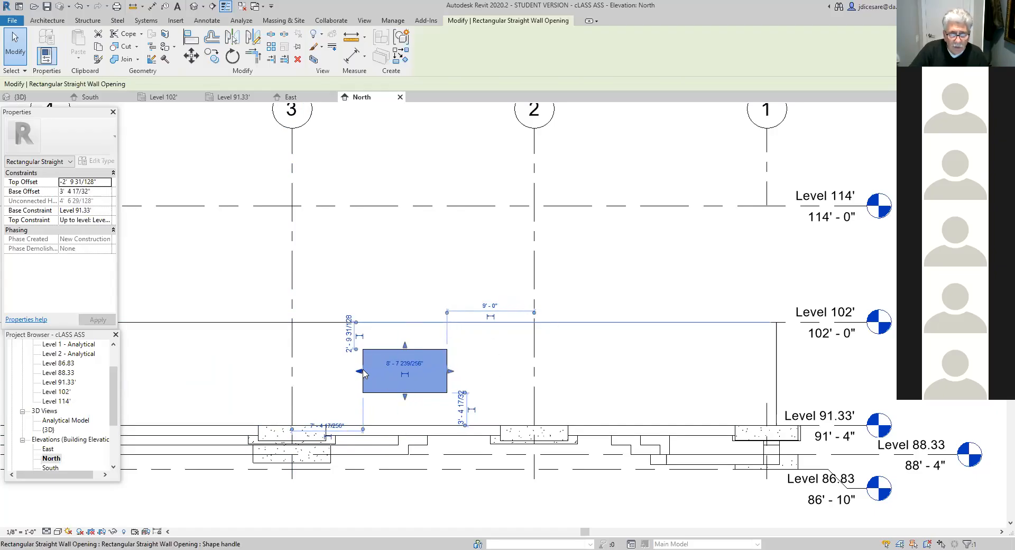
pyautogui.moveTo(363, 374); pyautogui.dragTo(379, 375)
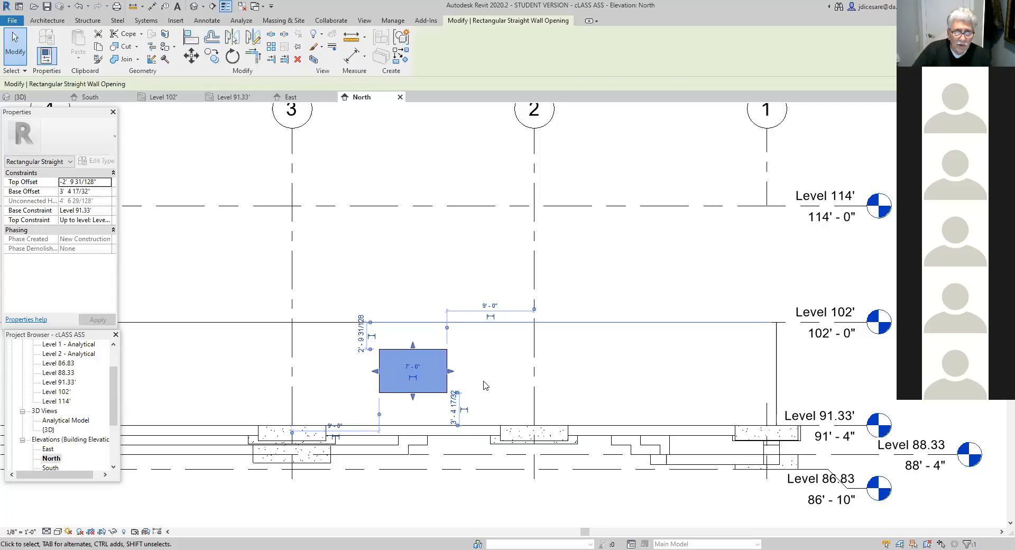
# - Set the distance from the top of the foundation wall to the opening's top edge to 2'-2"
pyautogui.click(361, 340)
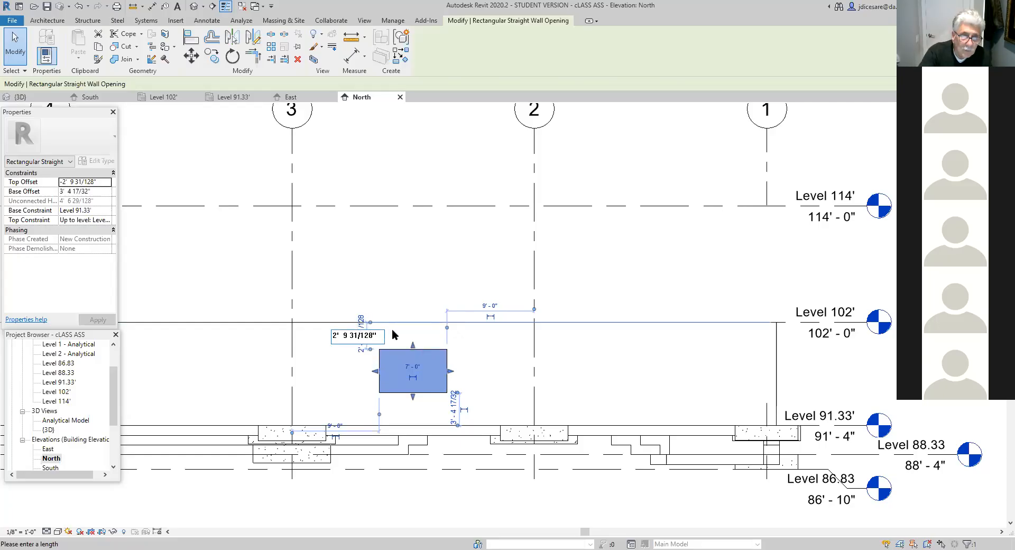
pyautogui.press('BackSpace')
pyautogui.press('BackSpace')
pyautogui.press('BackSpace')
pyautogui.press('BackSpace')
pyautogui.press('BackSpace')
pyautogui.press('BackSpace')
pyautogui.press('BackSpace')
pyautogui.press('BackSpace')
pyautogui.write("2' 2")
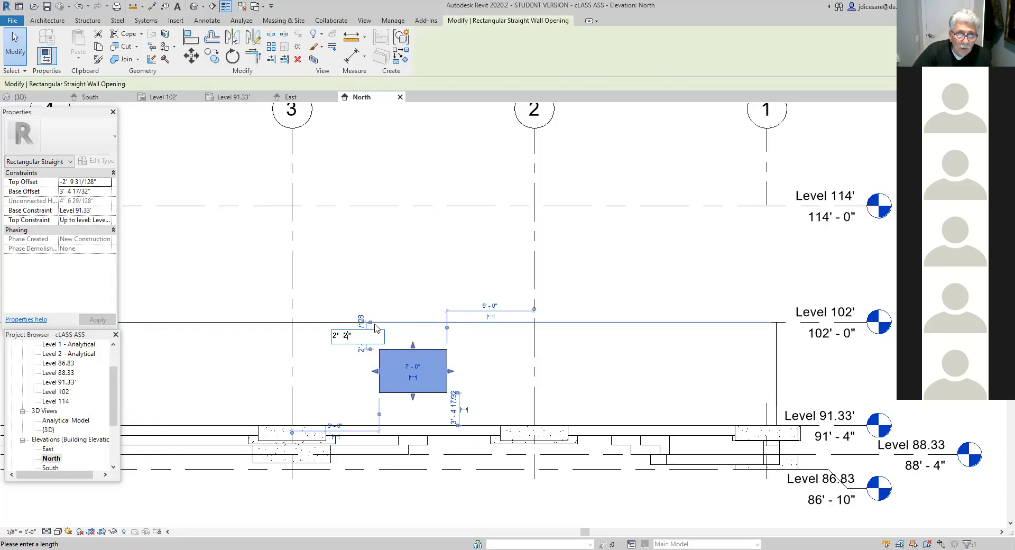
pyautogui.press('Return')
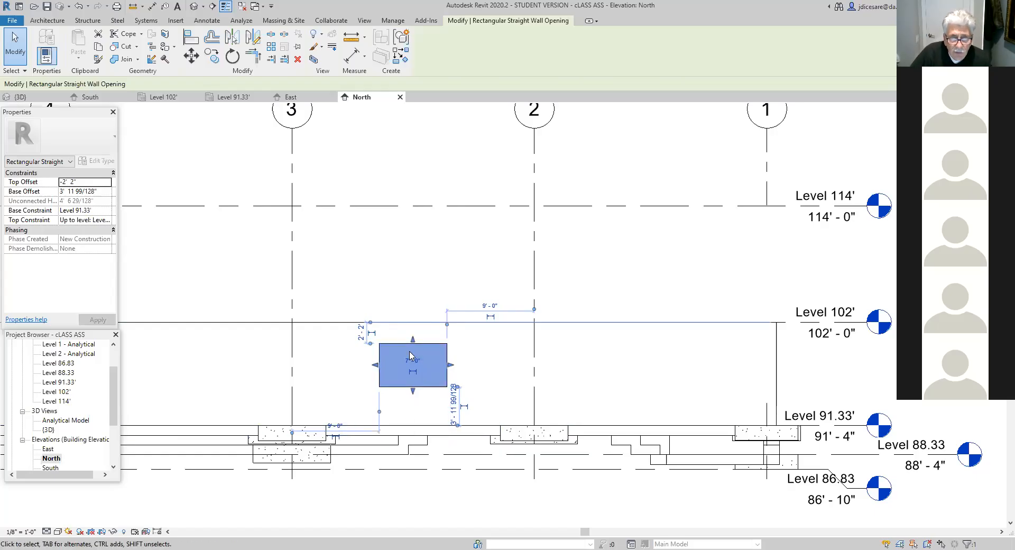
# - Raise the wall opening's bottom edge with its shape handle to make the opening 3'-0" high
pyautogui.scroll(-2, 575, 376)
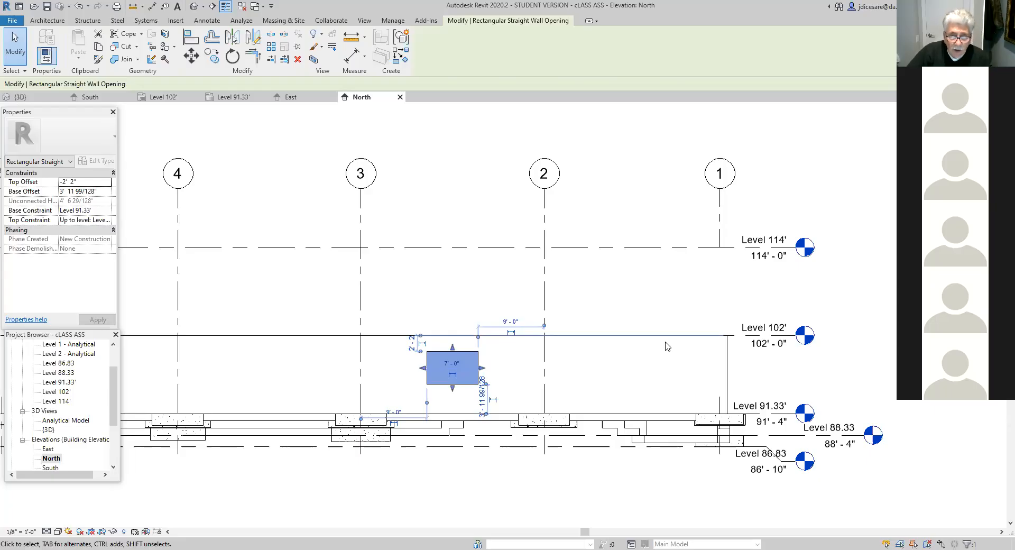
pyautogui.scroll(2, 473, 453)
pyautogui.scroll(2, 472, 453)
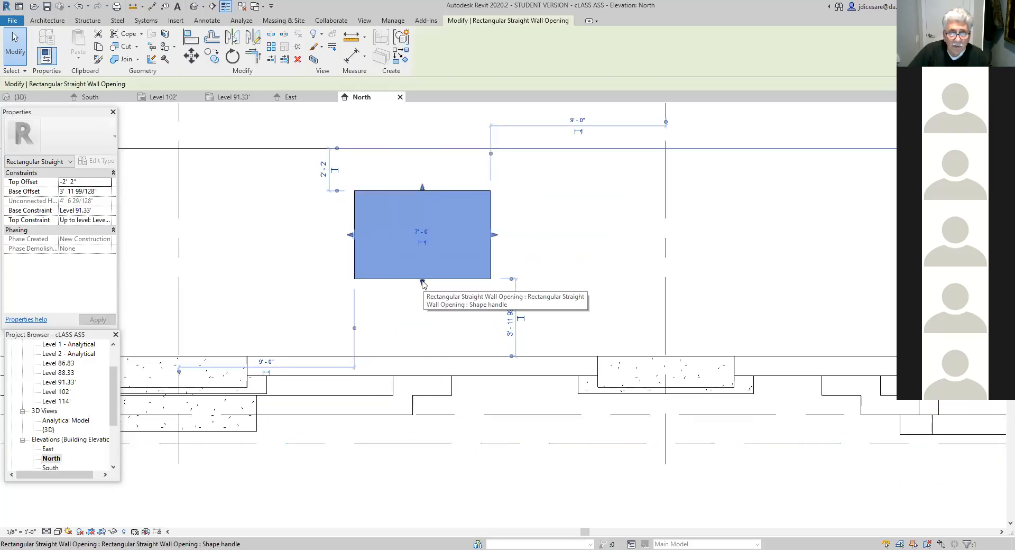
pyautogui.moveTo(422, 283); pyautogui.dragTo(437, 252)
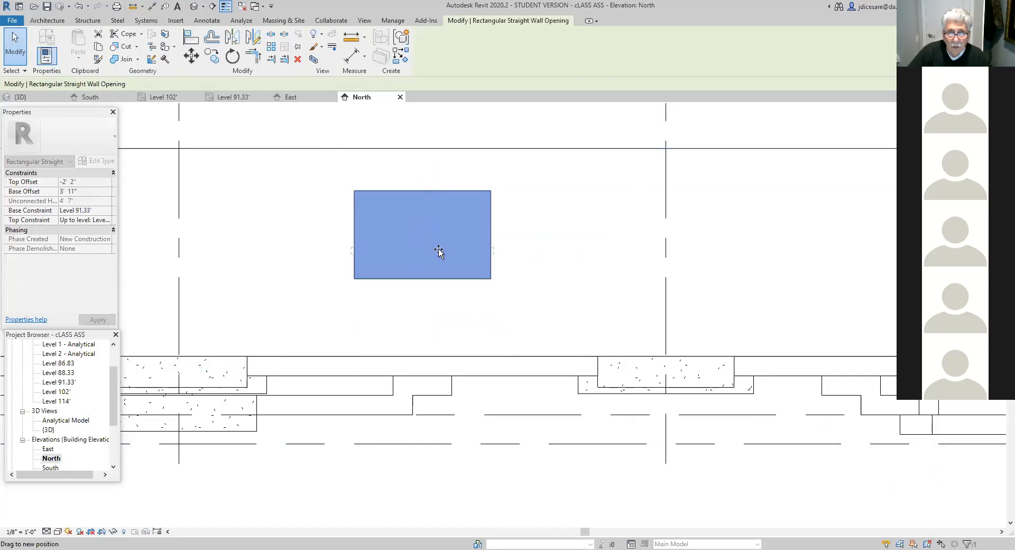
pyautogui.press('Escape')
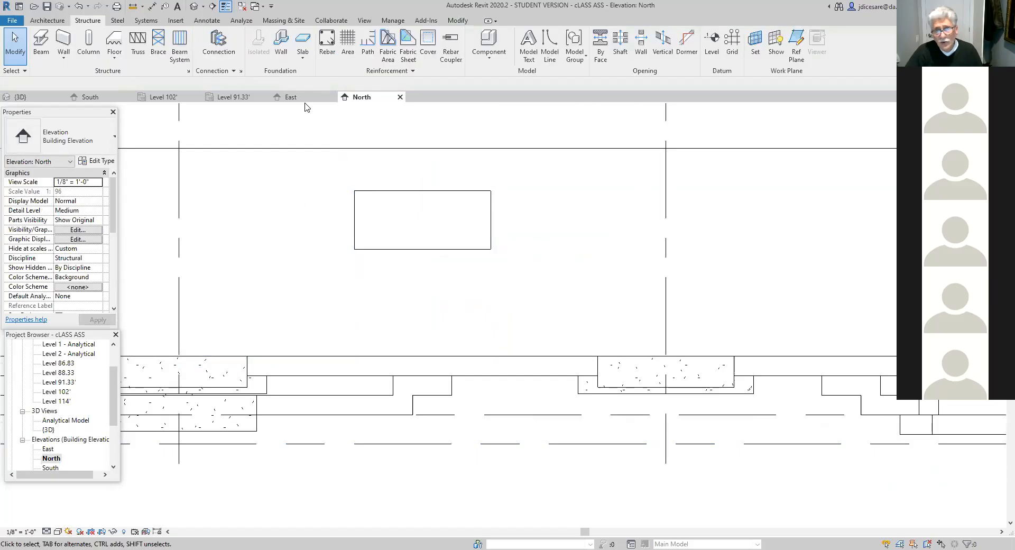
# - Measure the opening's width along its bottom edge and the distance from its lower corner to grid 2, repeating the grid measurement
pyautogui.click(133, 6)
pyautogui.click(354, 249)
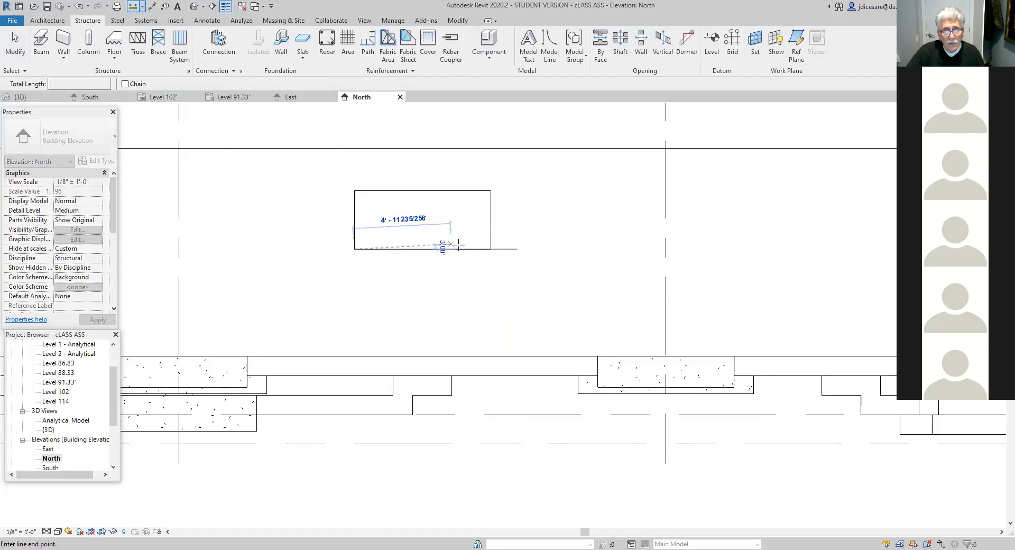
pyautogui.click(490, 249)
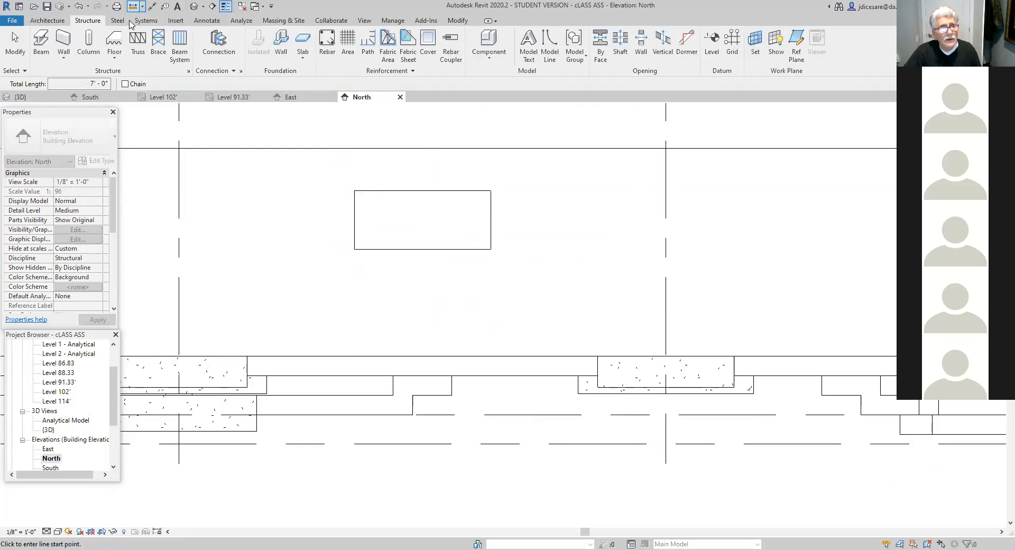
pyautogui.click(491, 249)
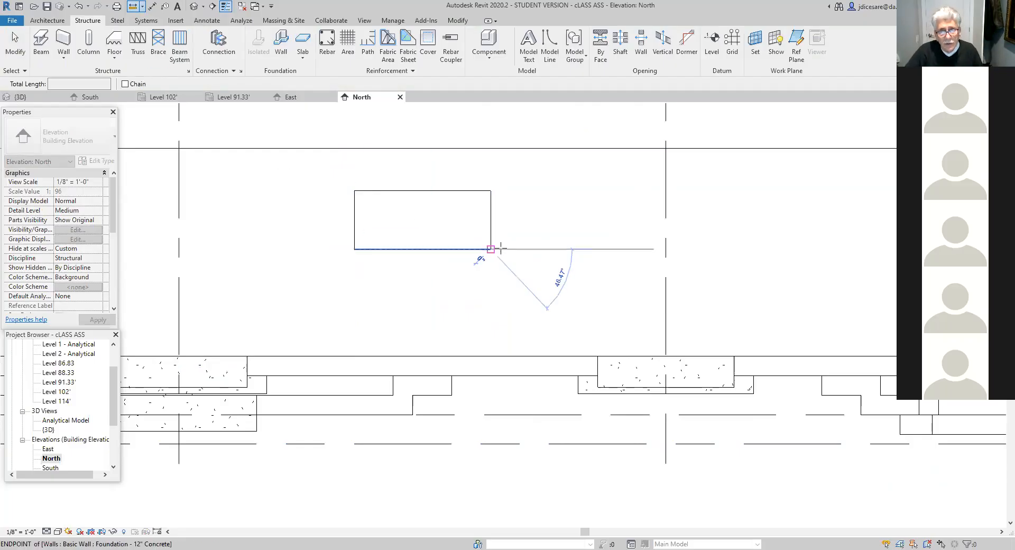
pyautogui.click(662, 249)
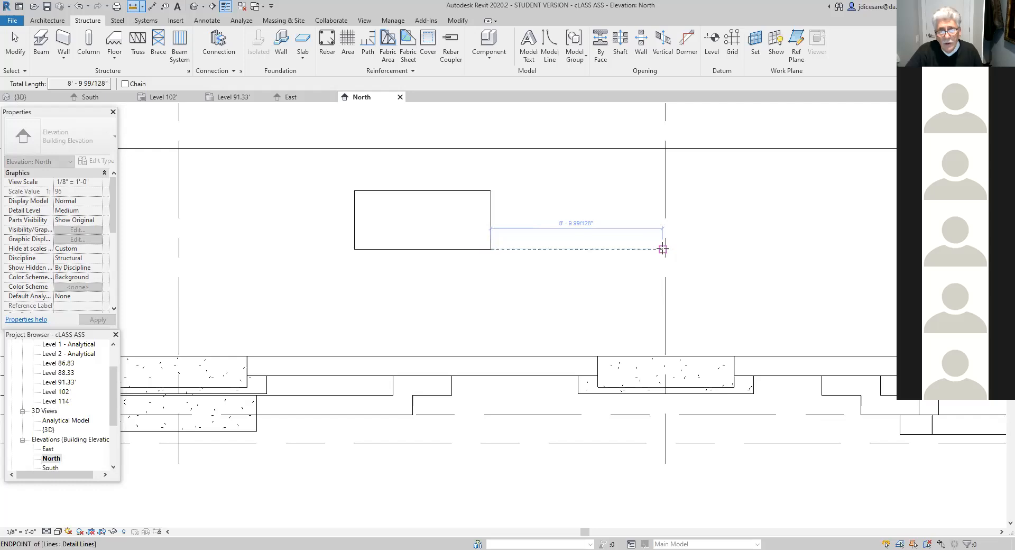
pyautogui.press('Escape')
pyautogui.press('Escape')
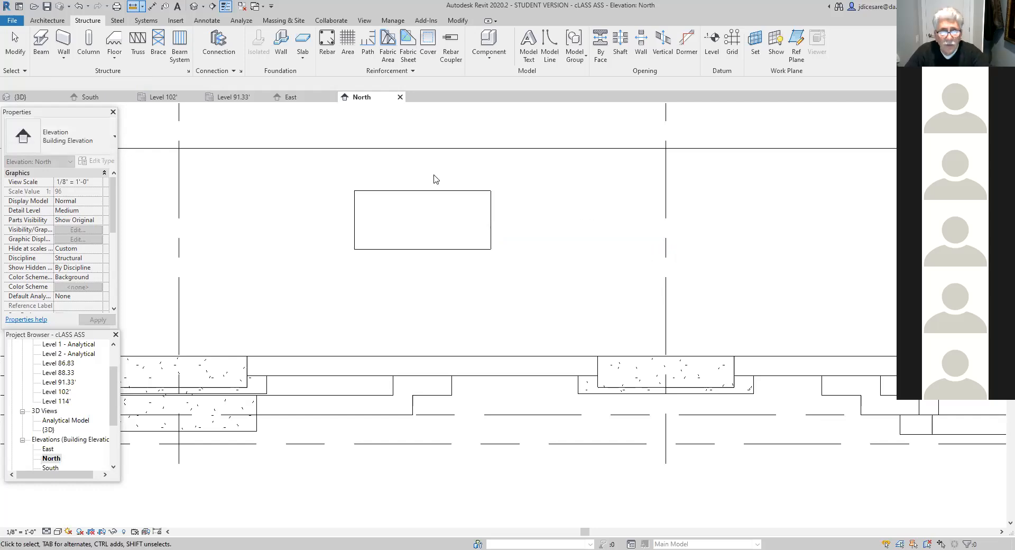
pyautogui.press('Return')
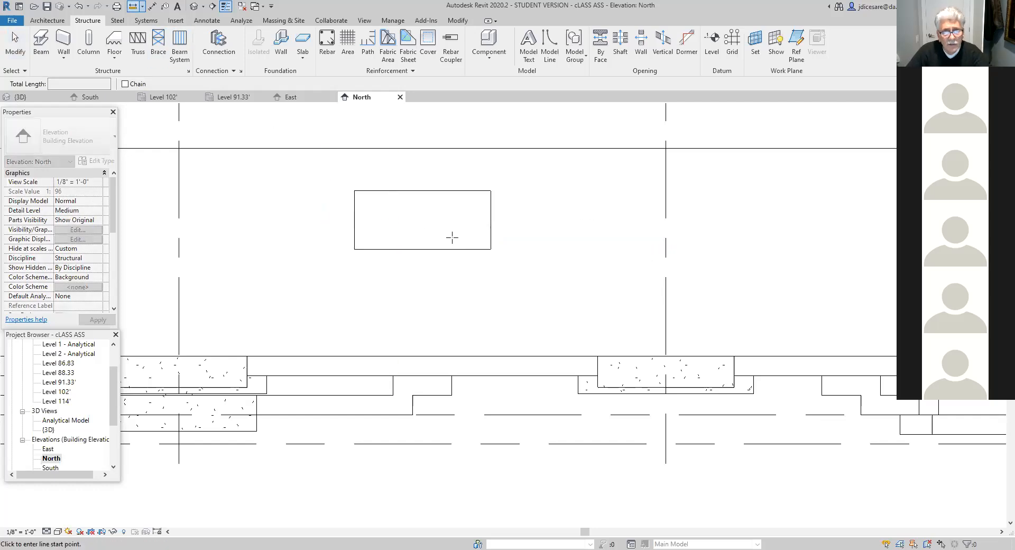
pyautogui.click(490, 249)
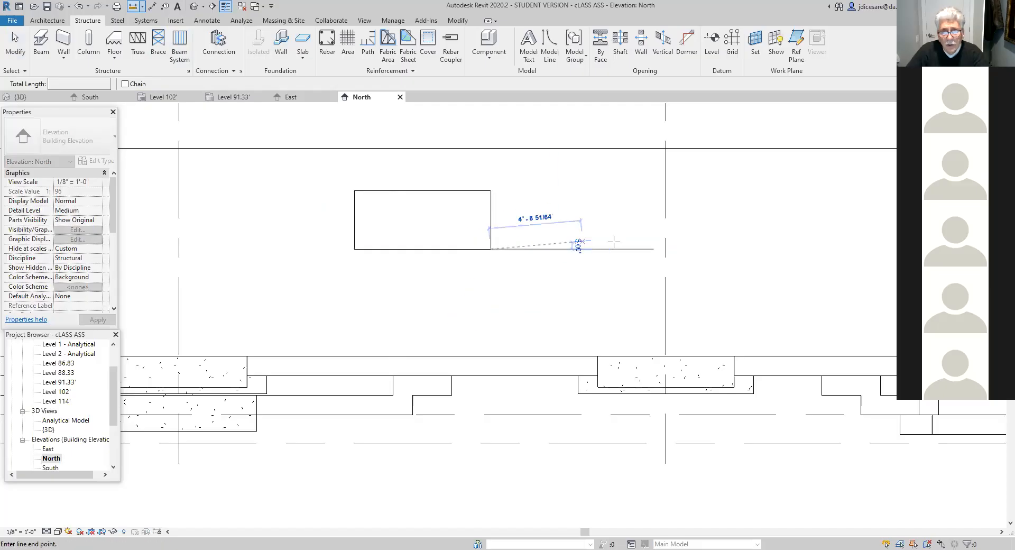
pyautogui.click(667, 249)
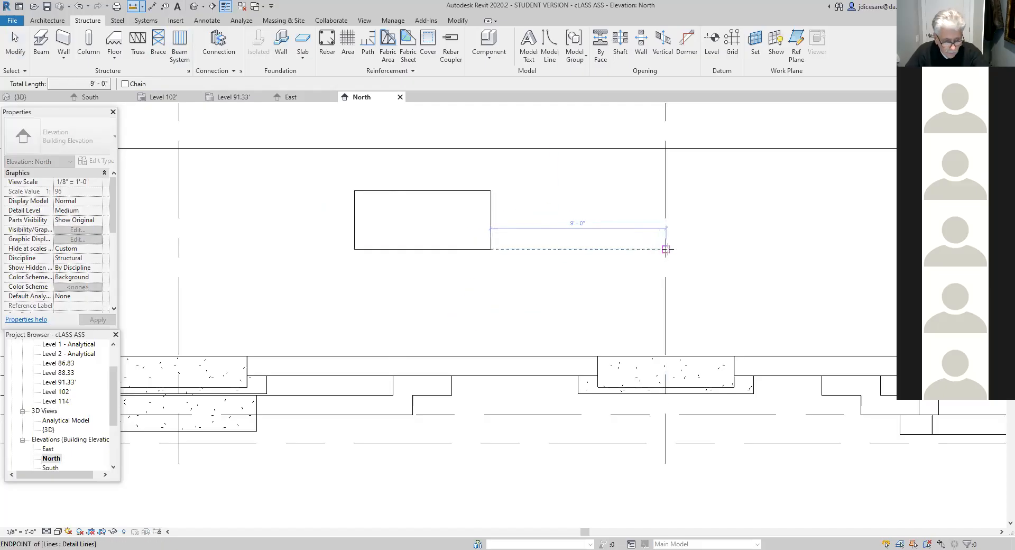
pyautogui.press('Escape')
pyautogui.press('Escape')
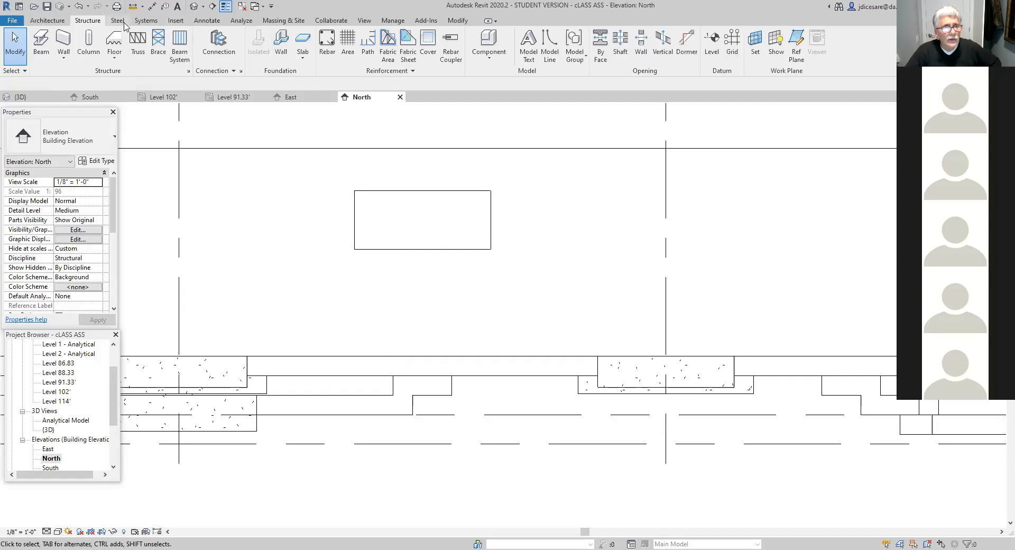
# - Measure the opening's height and the distance from its upper corner to the top of the foundation wall
pyautogui.click(132, 5)
pyautogui.click(354, 249)
pyautogui.click(355, 190)
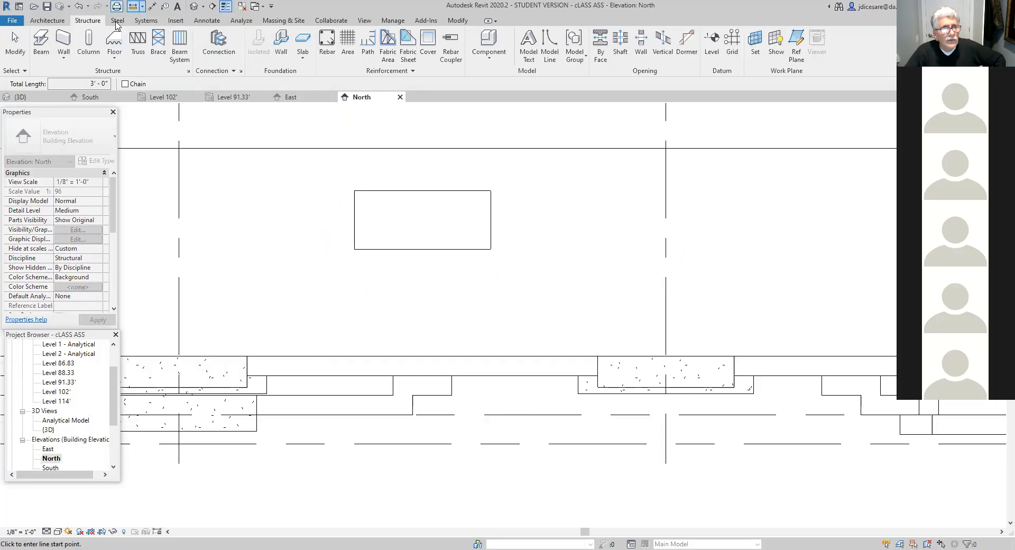
pyautogui.click(355, 190)
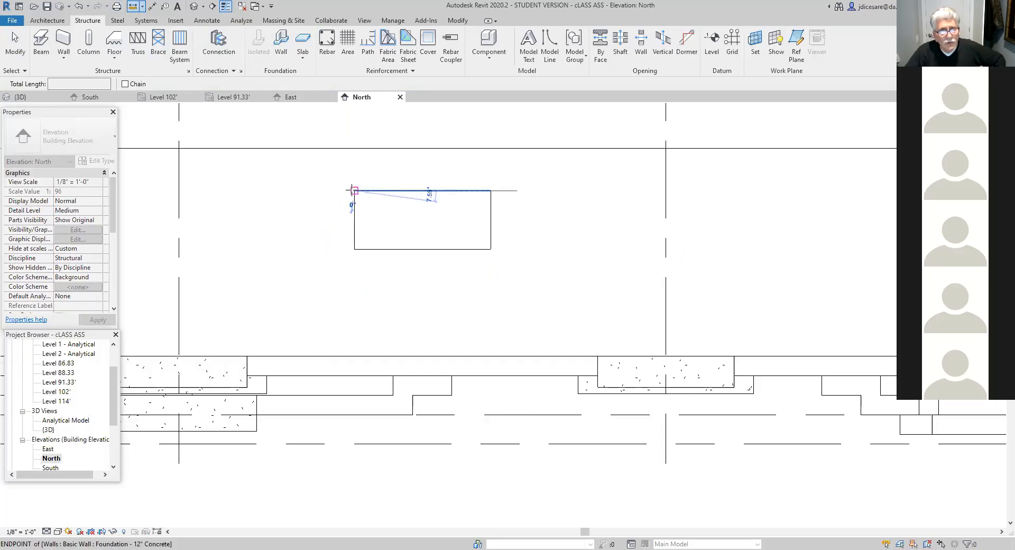
pyautogui.click(354, 148)
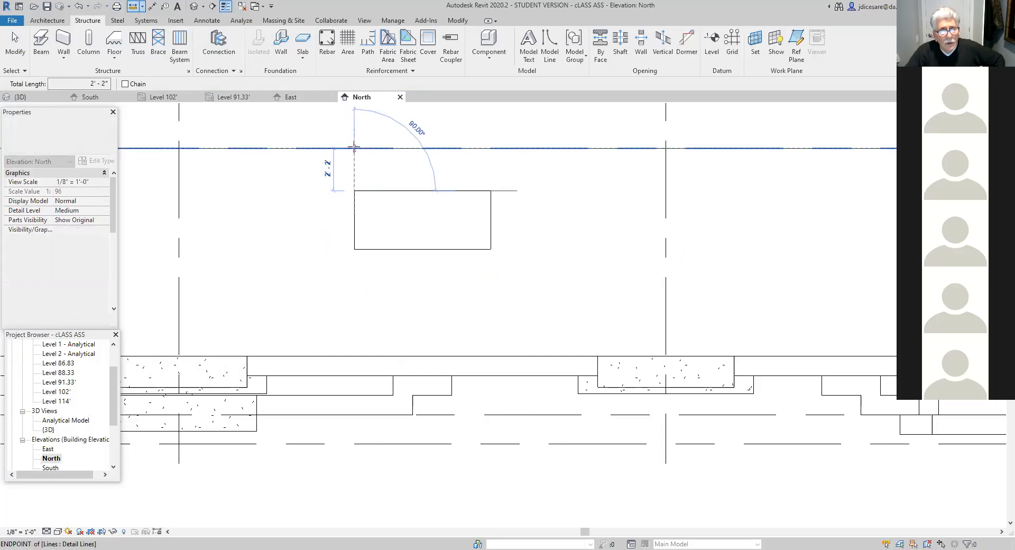
pyautogui.press('Escape')
pyautogui.press('Escape')
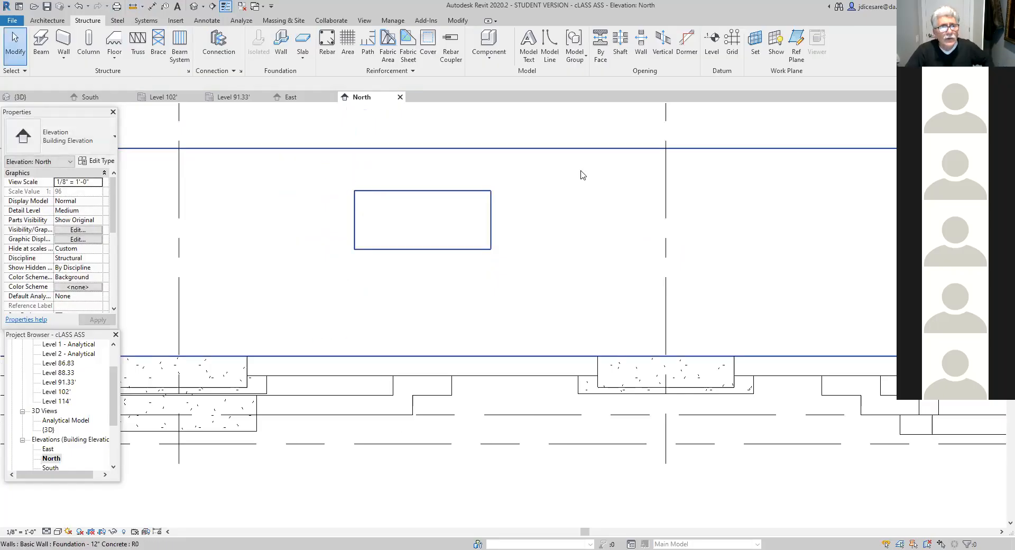
# - Examine the north wall's rectangular opening from outside in the 3D view, alternating between close-up and whole-foundation views
pyautogui.click(194, 6)
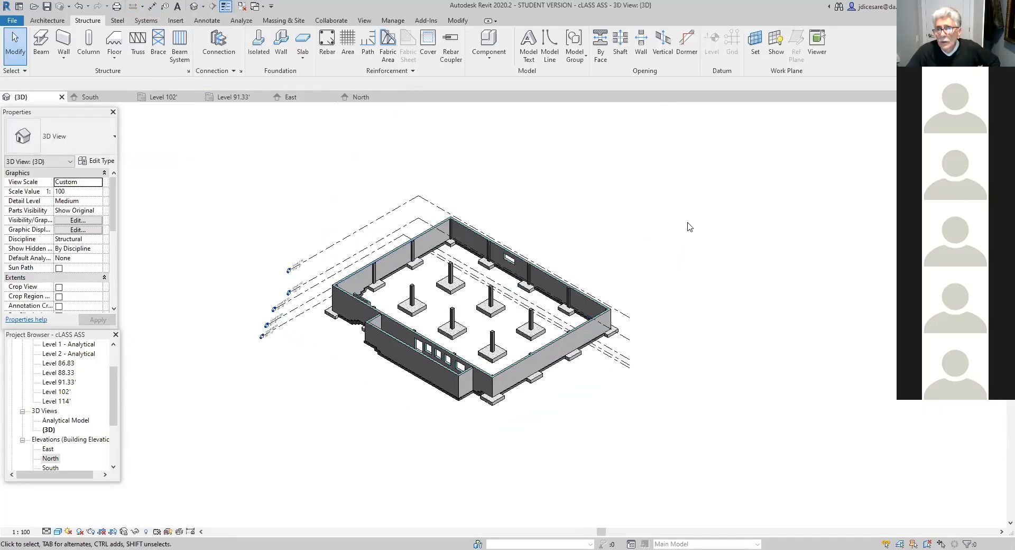
pyautogui.click(976, 127)
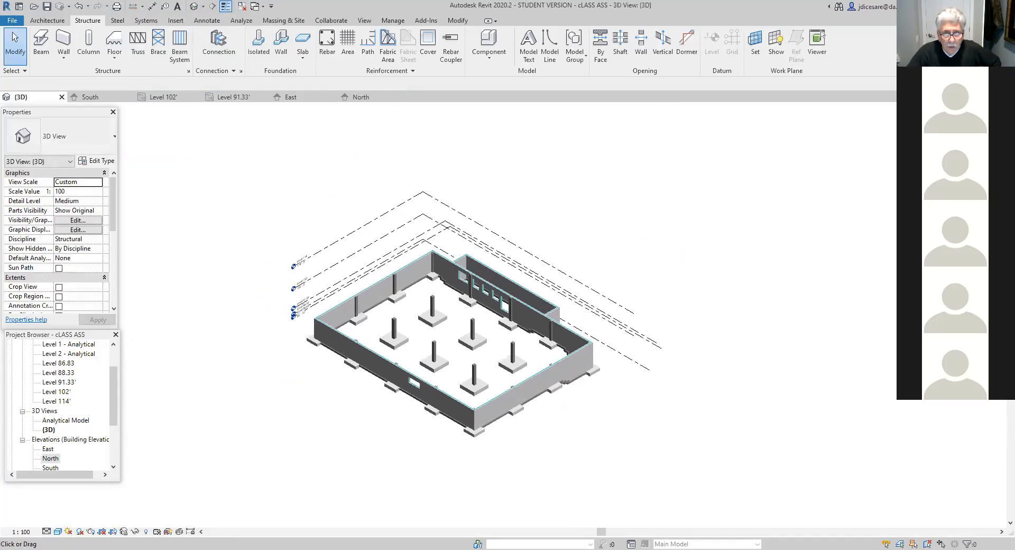
pyautogui.scroll(6, 571, 465)
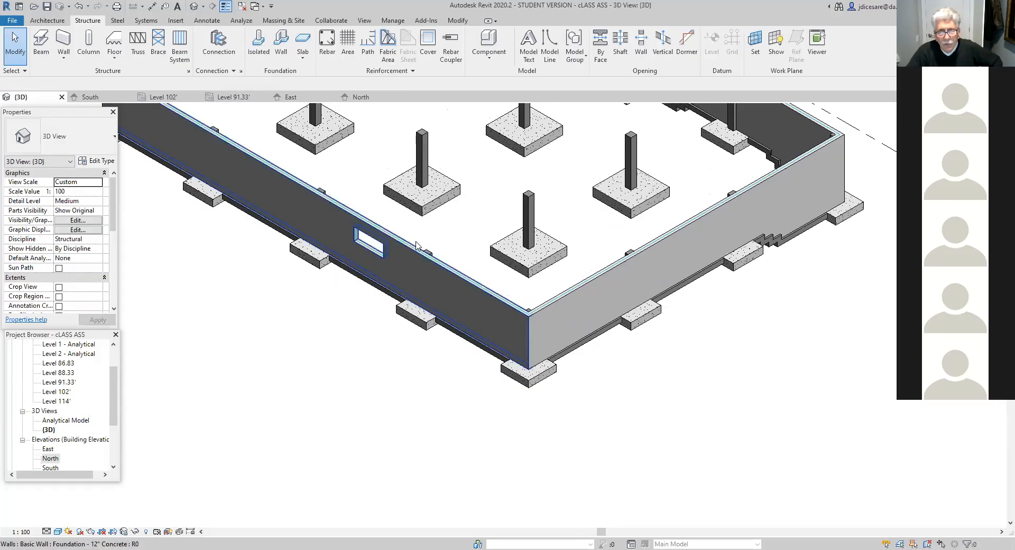
pyautogui.scroll(-3, 365, 333)
pyautogui.moveTo(358, 352); pyautogui.dragTo(404, 417, button='middle')
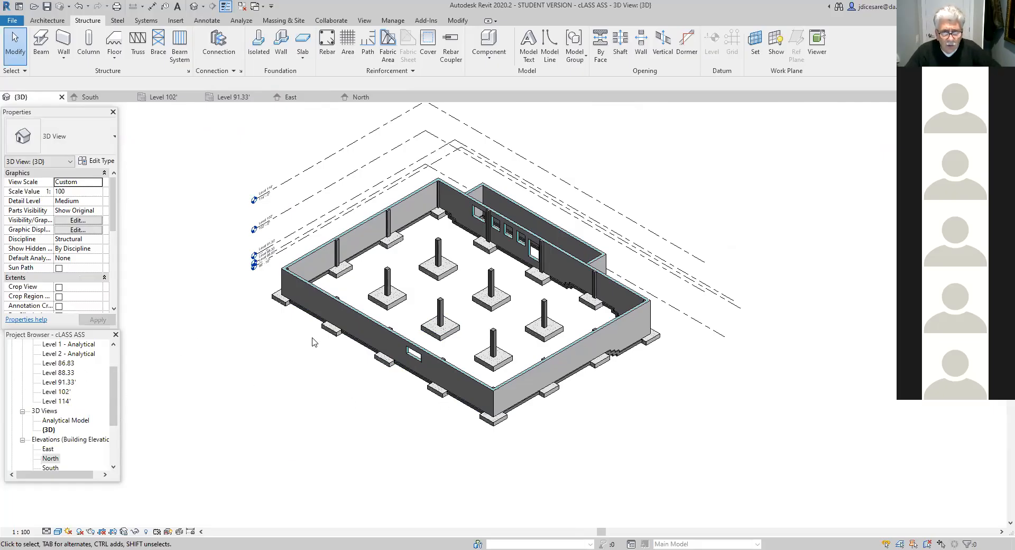
pyautogui.scroll(5, 423, 372)
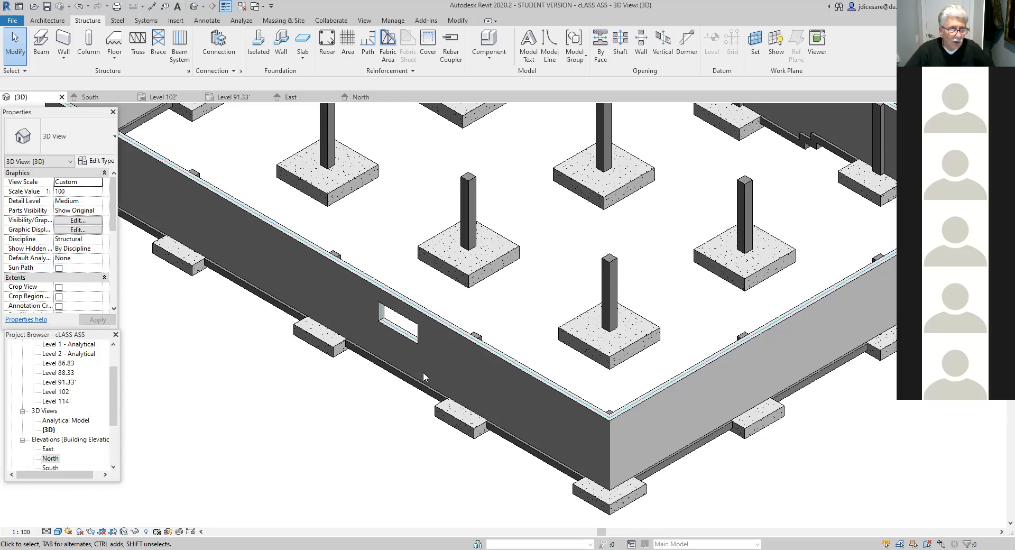
# - Open the Level 102' structural plan at the north wall's opening between the two adjacent column footings
pyautogui.doubleClick(62, 392)
pyautogui.scroll(6, 456, 254)
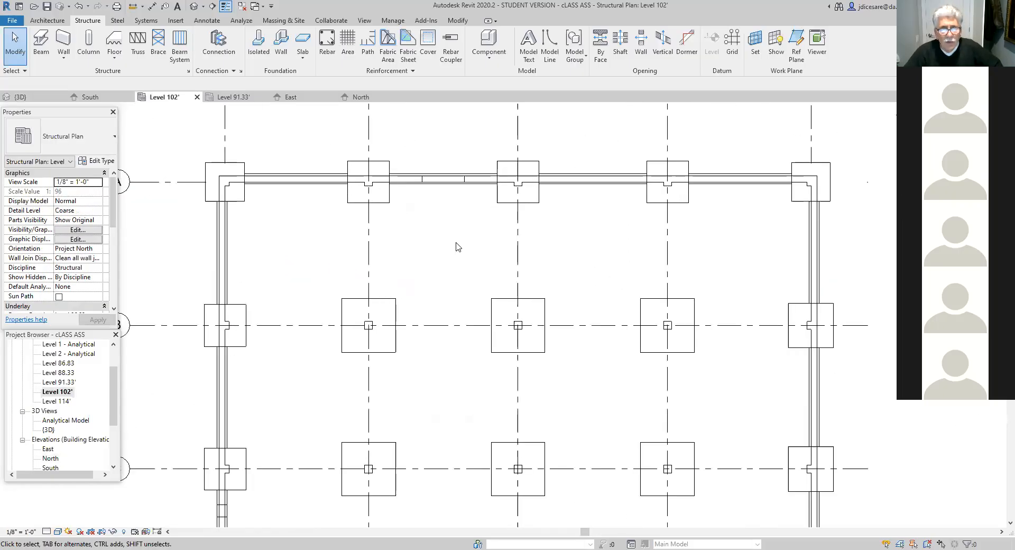
pyautogui.scroll(1, 444, 385)
pyautogui.scroll(3, 432, 363)
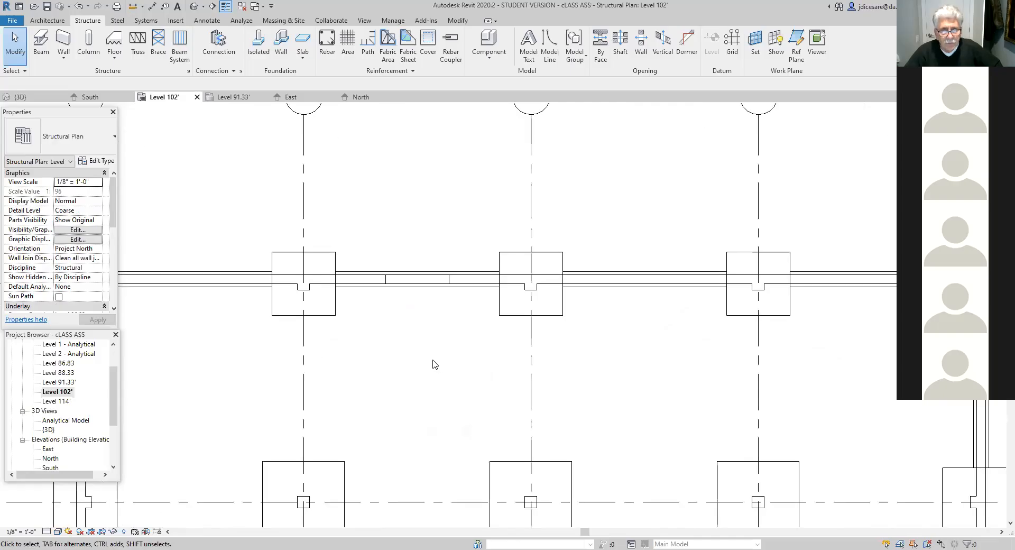
pyautogui.moveTo(446, 338); pyautogui.dragTo(446, 401, button='middle')
pyautogui.scroll(1, 446, 401)
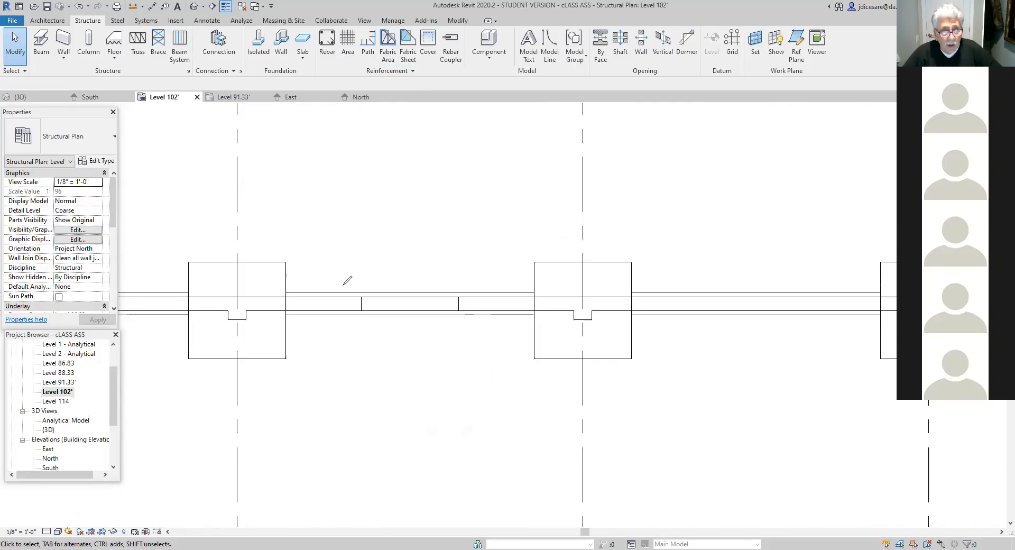
# - Mark up a freehand double-line U-shaped enclosure outside the wall opening, with dimension lines from its sides to the adjacent grids
pyautogui.moveTo(343, 295)
pyautogui.mouseDown()
pyautogui.moveTo(344, 235)
pyautogui.moveTo(382, 224)
pyautogui.moveTo(472, 229)
pyautogui.moveTo(474, 299)
pyautogui.mouseUp()
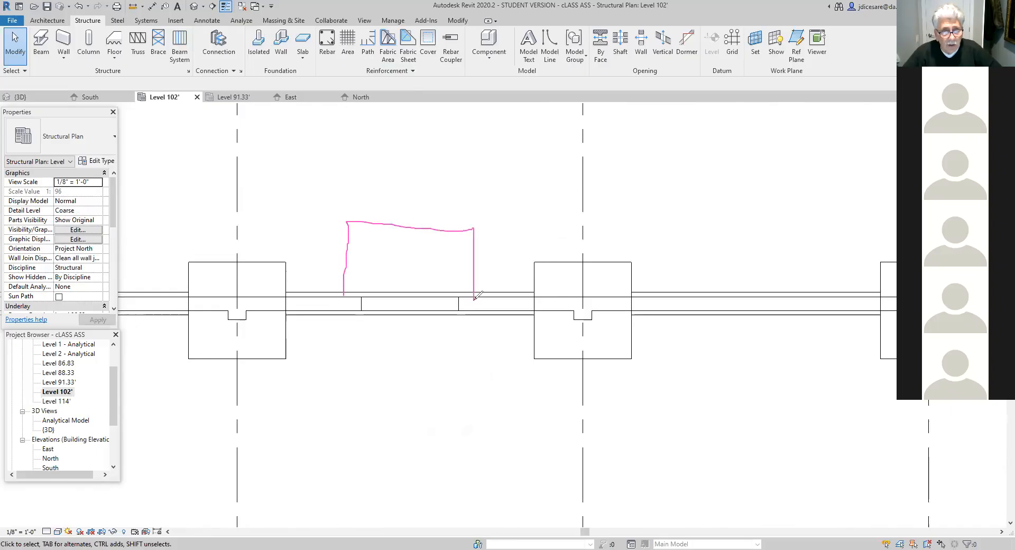
pyautogui.moveTo(334, 294)
pyautogui.mouseDown()
pyautogui.moveTo(341, 216)
pyautogui.moveTo(481, 216)
pyautogui.moveTo(487, 292)
pyautogui.mouseUp()
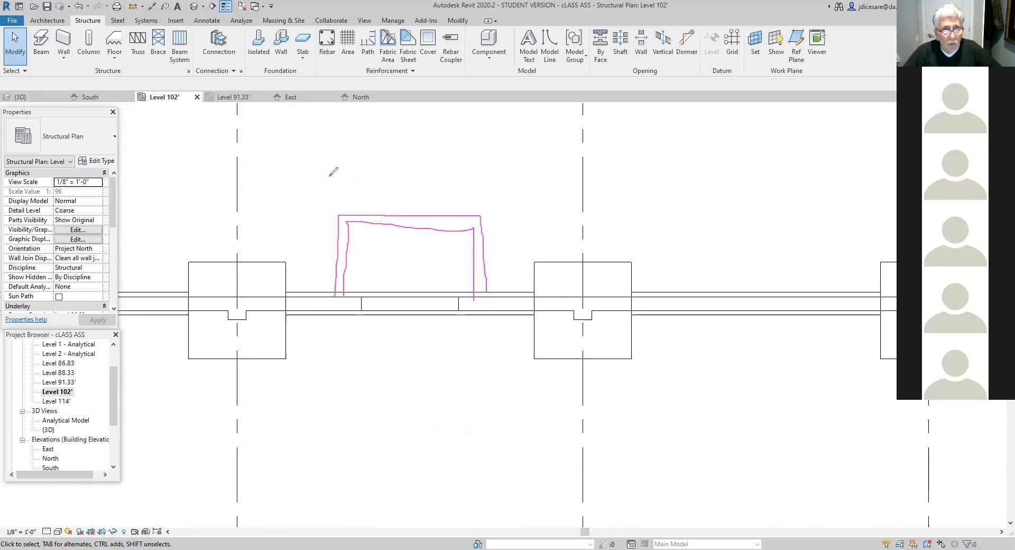
pyautogui.moveTo(341, 179); pyautogui.dragTo(344, 214)
pyautogui.moveTo(233, 190)
pyautogui.mouseDown()
pyautogui.moveTo(346, 189)
pyautogui.moveTo(230, 199)
pyautogui.mouseUp()
pyautogui.moveTo(479, 193); pyautogui.dragTo(480, 205)
pyautogui.moveTo(581, 180); pyautogui.dragTo(585, 210)
pyautogui.moveTo(486, 199)
pyautogui.mouseDown()
pyautogui.moveTo(591, 201)
pyautogui.moveTo(563, 214)
pyautogui.mouseUp()
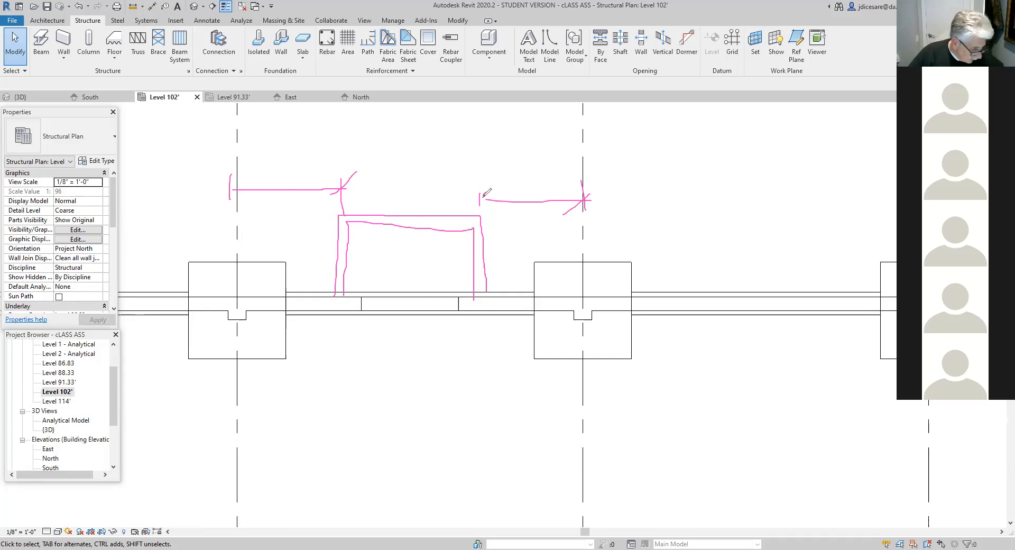
# - Label both marked grid distances 7', write the enclosure's width above its outline, and clear the pen markup
pyautogui.moveTo(269, 164)
pyautogui.mouseDown()
pyautogui.moveTo(279, 181)
pyautogui.moveTo(282, 169)
pyautogui.moveTo(322, 186)
pyautogui.mouseUp()
pyautogui.moveTo(521, 180); pyautogui.dragTo(529, 182)
pyautogui.moveTo(540, 170); pyautogui.dragTo(539, 177)
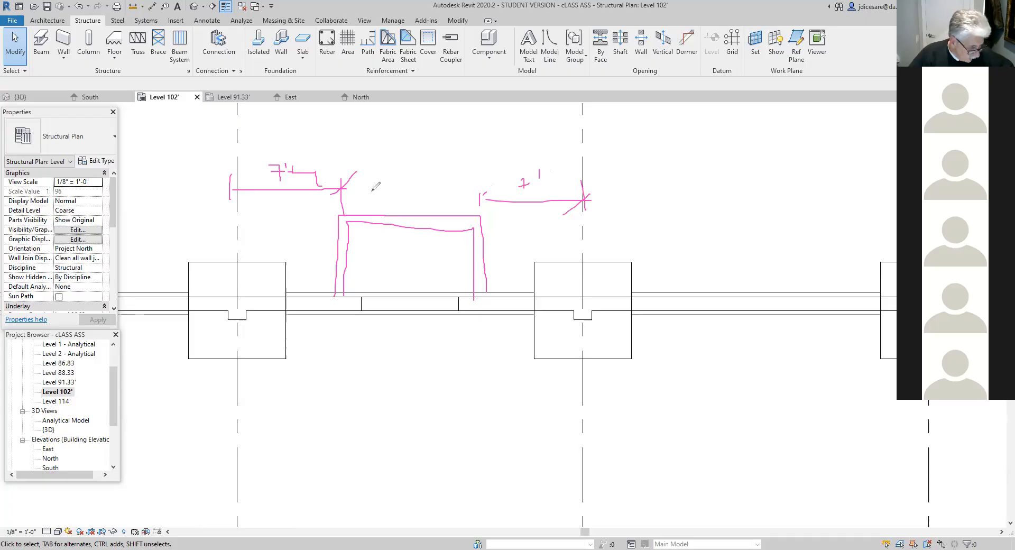
pyautogui.moveTo(401, 184)
pyautogui.mouseDown()
pyautogui.moveTo(392, 191)
pyautogui.moveTo(403, 204)
pyautogui.moveTo(416, 190)
pyautogui.moveTo(429, 205)
pyautogui.mouseUp()
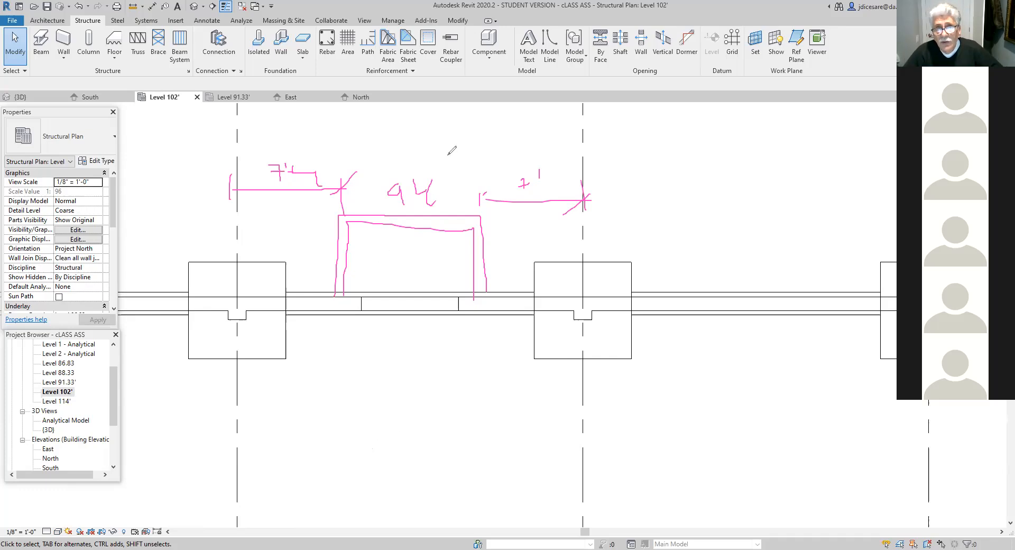
pyautogui.click(650, 120)
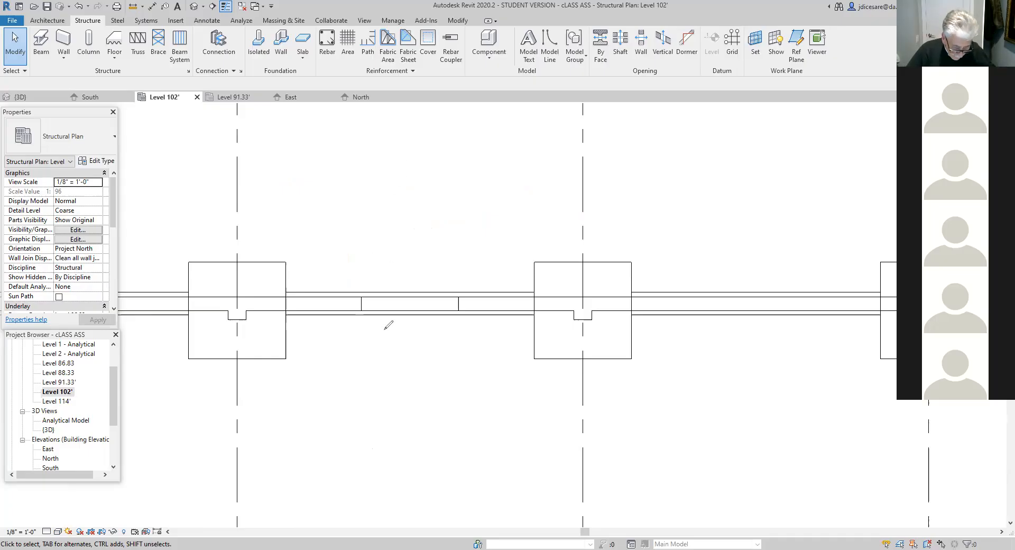
# - Mark up a freehand stepped level profile below the wall, labelled 102 and -8', with a dimension mark at the step
pyautogui.moveTo(294, 395); pyautogui.dragTo(492, 407)
pyautogui.moveTo(349, 381)
pyautogui.mouseDown()
pyautogui.moveTo(397, 372)
pyautogui.moveTo(396, 395)
pyautogui.moveTo(368, 388)
pyautogui.moveTo(378, 387)
pyautogui.mouseUp()
pyautogui.moveTo(492, 407)
pyautogui.mouseDown()
pyautogui.moveTo(490, 426)
pyautogui.moveTo(572, 428)
pyautogui.mouseUp()
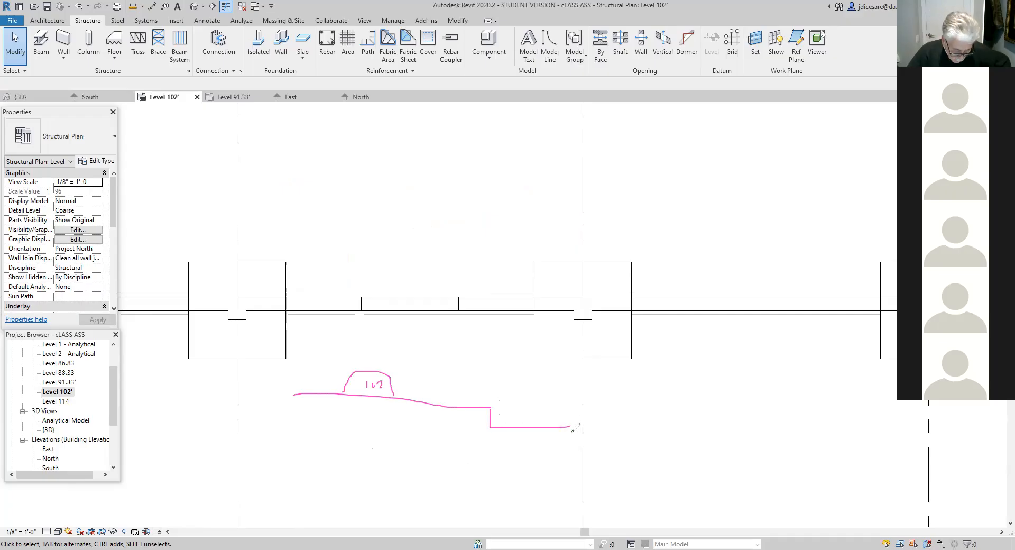
pyautogui.moveTo(522, 405)
pyautogui.mouseDown()
pyautogui.moveTo(537, 403)
pyautogui.moveTo(535, 435)
pyautogui.mouseUp()
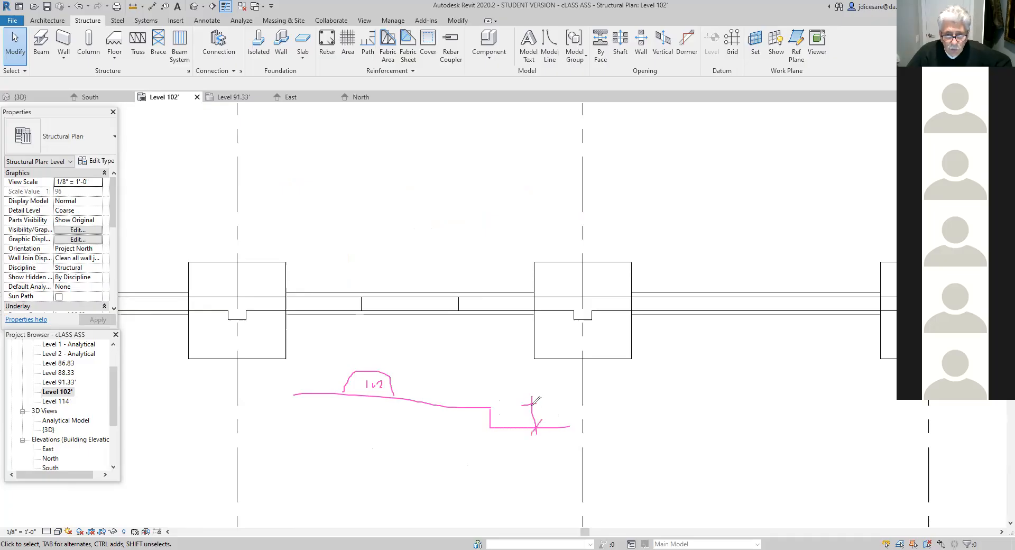
pyautogui.moveTo(415, 389); pyautogui.dragTo(440, 386)
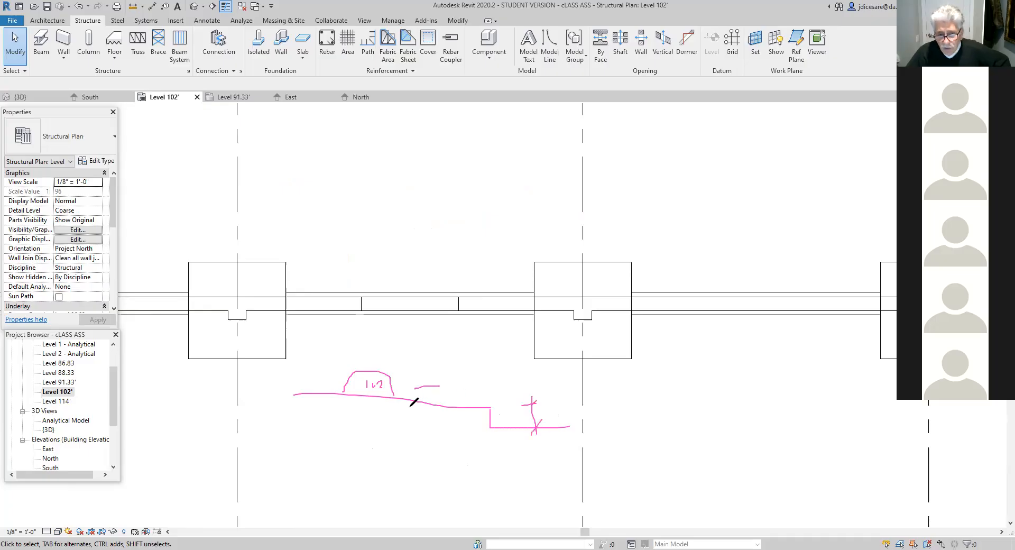
pyautogui.moveTo(333, 411)
pyautogui.mouseDown()
pyautogui.moveTo(373, 426)
pyautogui.moveTo(378, 409)
pyautogui.mouseUp()
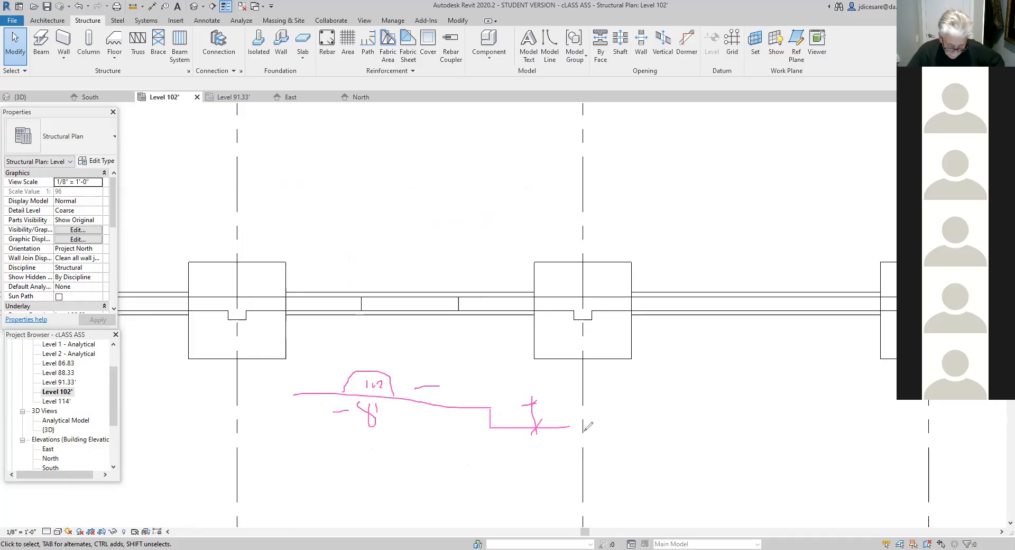
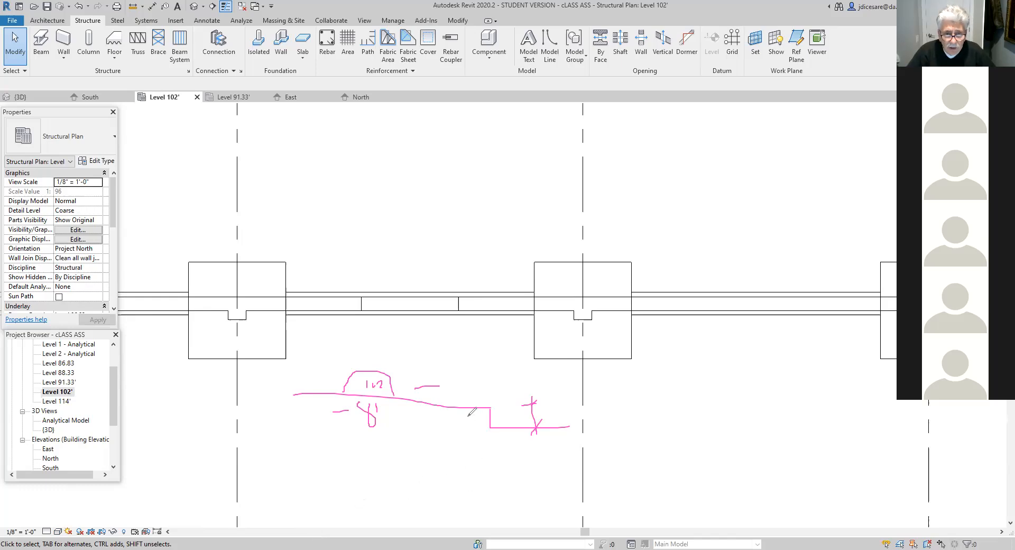
# - Mark up the wall outline beneath the freehand step and a vertical double-headed height arrow beside it, labelled 7'2
pyautogui.moveTo(569, 426)
pyautogui.mouseDown()
pyautogui.moveTo(576, 496)
pyautogui.moveTo(499, 521)
pyautogui.moveTo(489, 427)
pyautogui.mouseUp()
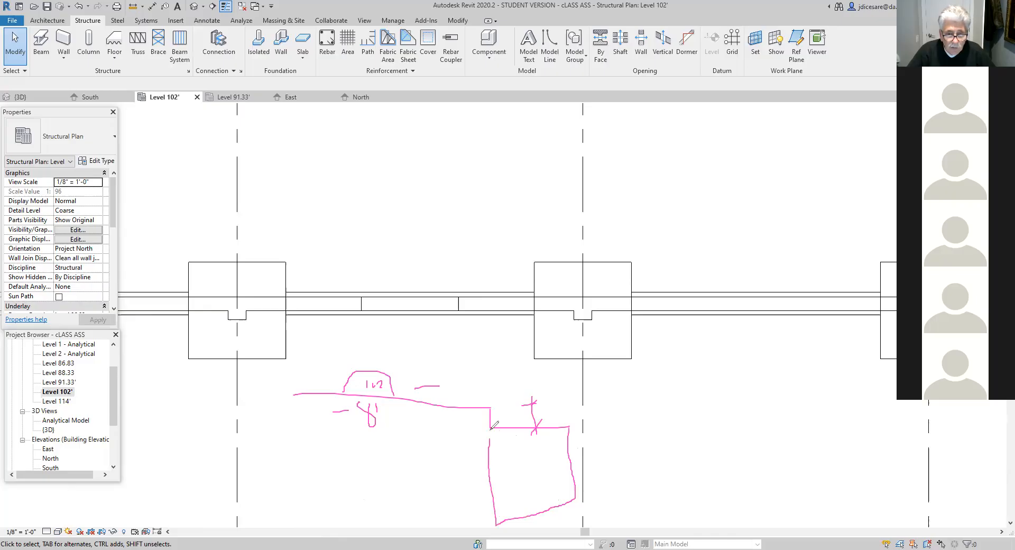
pyautogui.moveTo(468, 519); pyautogui.dragTo(452, 522)
pyautogui.moveTo(463, 407)
pyautogui.mouseDown()
pyautogui.moveTo(463, 500)
pyautogui.moveTo(451, 508)
pyautogui.moveTo(463, 522)
pyautogui.mouseUp()
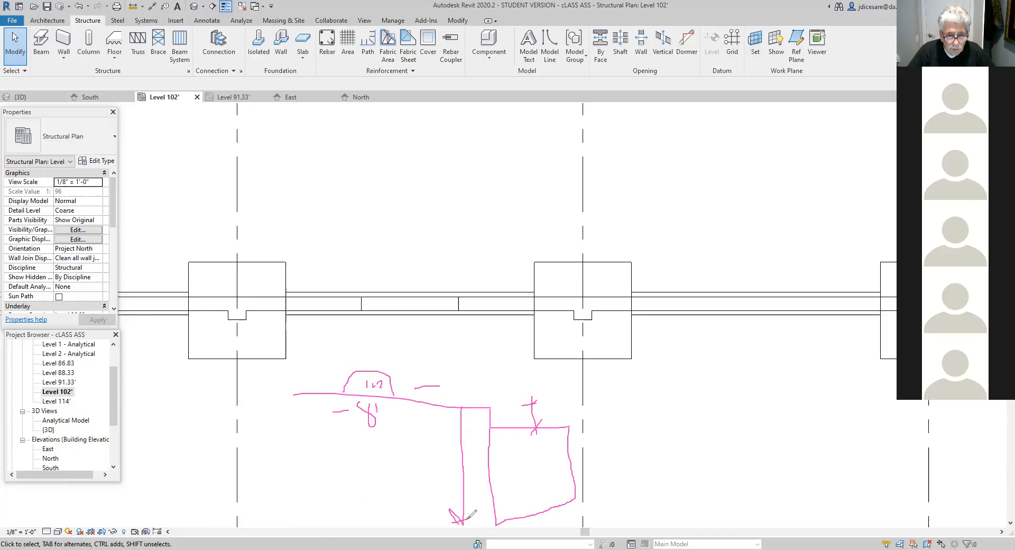
pyautogui.moveTo(456, 420)
pyautogui.mouseDown()
pyautogui.moveTo(460, 407)
pyautogui.moveTo(471, 419)
pyautogui.mouseUp()
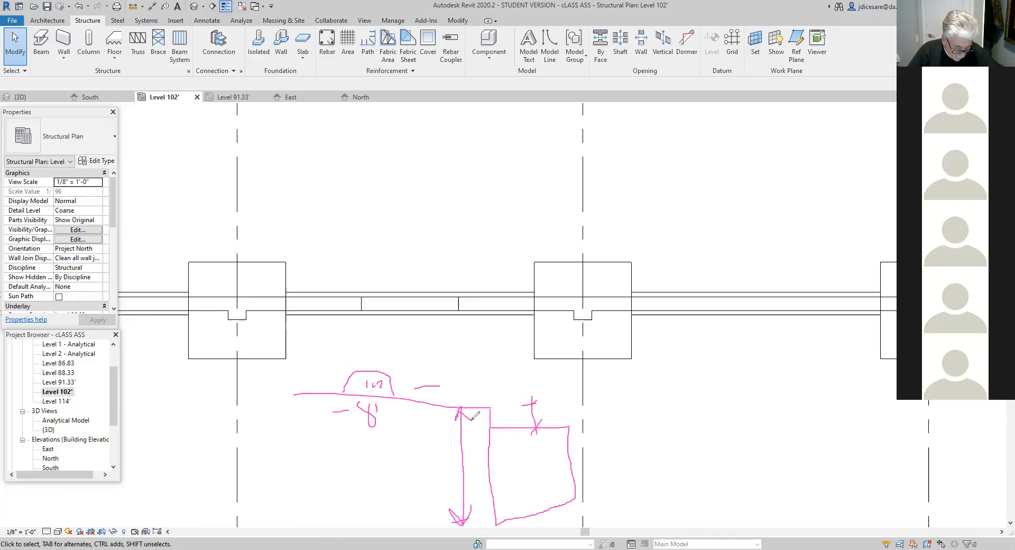
pyautogui.moveTo(414, 459)
pyautogui.mouseDown()
pyautogui.moveTo(432, 475)
pyautogui.moveTo(439, 460)
pyautogui.mouseUp()
pyautogui.moveTo(443, 467); pyautogui.dragTo(450, 457)
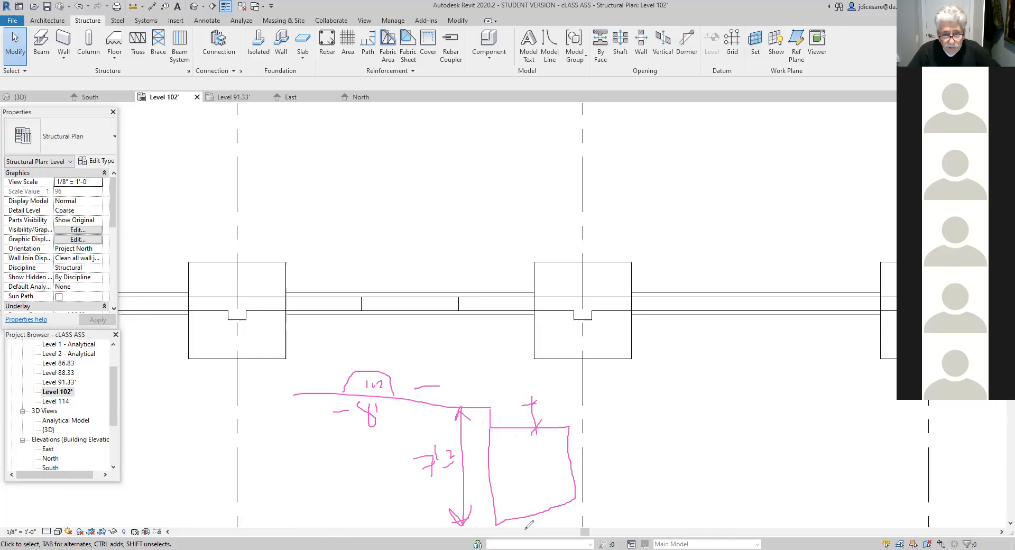
# - Mark up a second freehand level diagram with an upper level marker, a base line labelled 91.33, the height 10'-4 and an upward arrow
pyautogui.moveTo(644, 401)
pyautogui.mouseDown()
pyautogui.moveTo(695, 401)
pyautogui.moveTo(658, 383)
pyautogui.moveTo(689, 397)
pyautogui.mouseUp()
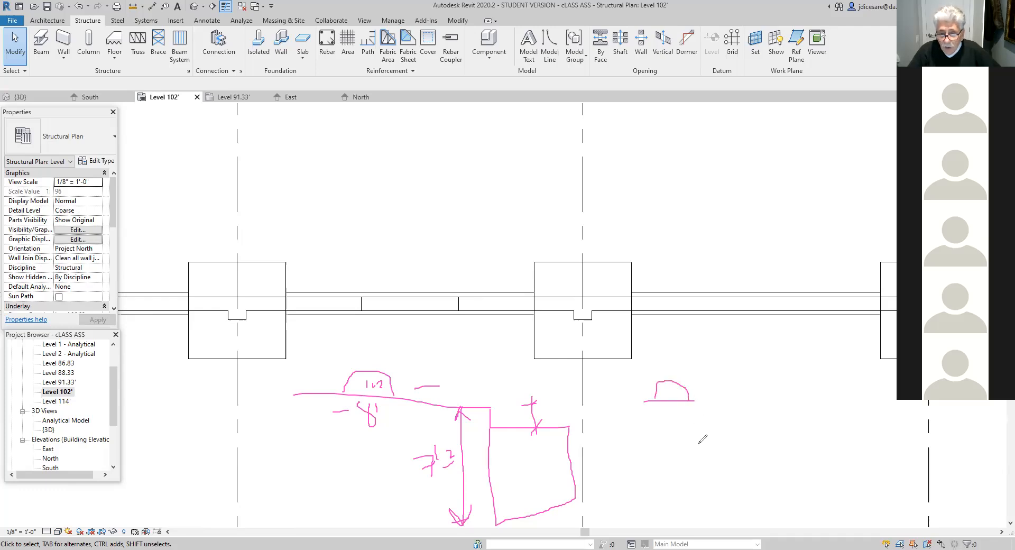
pyautogui.moveTo(656, 521); pyautogui.dragTo(745, 512)
pyautogui.moveTo(686, 485)
pyautogui.mouseDown()
pyautogui.moveTo(690, 508)
pyautogui.moveTo(729, 490)
pyautogui.moveTo(726, 502)
pyautogui.moveTo(750, 483)
pyautogui.moveTo(733, 512)
pyautogui.mouseUp()
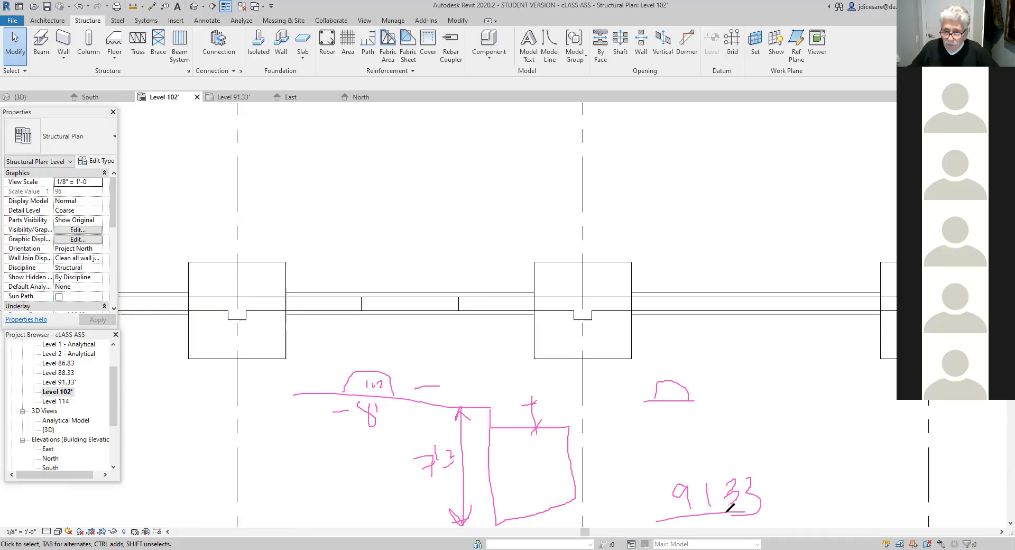
pyautogui.moveTo(671, 423)
pyautogui.mouseDown()
pyautogui.moveTo(671, 472)
pyautogui.moveTo(690, 441)
pyautogui.moveTo(732, 450)
pyautogui.moveTo(725, 472)
pyautogui.mouseUp()
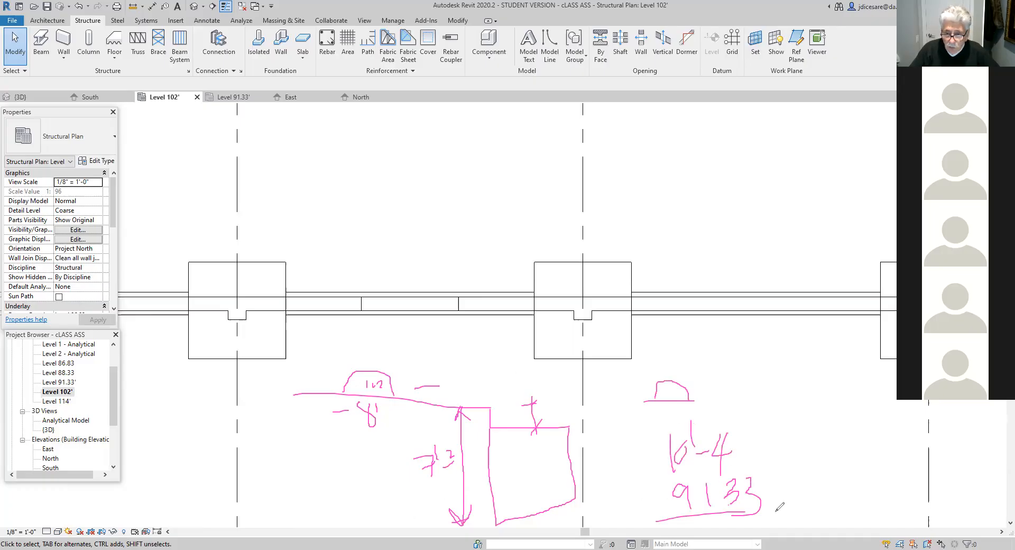
pyautogui.moveTo(648, 520); pyautogui.dragTo(791, 511)
pyautogui.moveTo(632, 521)
pyautogui.mouseDown()
pyautogui.moveTo(625, 459)
pyautogui.moveTo(633, 475)
pyautogui.mouseUp()
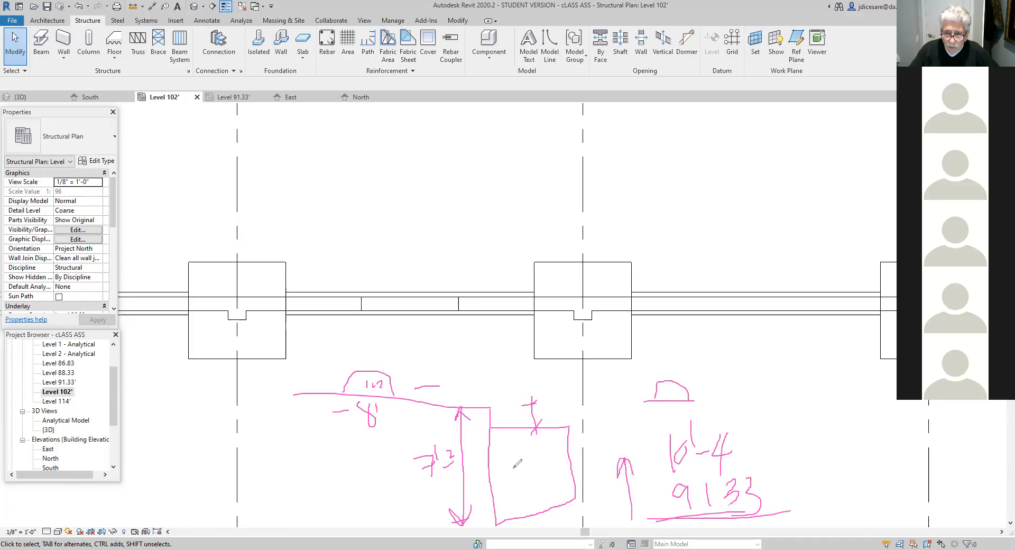
# - Write out the base offset calculation beside the height arrow: 10'-4" minus 7'2" equals 3'-2"
pyautogui.moveTo(279, 454)
pyautogui.mouseDown()
pyautogui.moveTo(278, 491)
pyautogui.moveTo(324, 461)
pyautogui.moveTo(345, 461)
pyautogui.moveTo(347, 475)
pyautogui.moveTo(369, 455)
pyautogui.mouseUp()
pyautogui.moveTo(258, 503)
pyautogui.mouseDown()
pyautogui.moveTo(300, 491)
pyautogui.moveTo(312, 513)
pyautogui.moveTo(312, 502)
pyautogui.moveTo(359, 499)
pyautogui.moveTo(364, 485)
pyautogui.mouseUp()
pyautogui.moveTo(373, 473); pyautogui.dragTo(373, 483)
pyautogui.moveTo(302, 517)
pyautogui.mouseDown()
pyautogui.moveTo(388, 517)
pyautogui.moveTo(388, 529)
pyautogui.moveTo(387, 511)
pyautogui.moveTo(403, 512)
pyautogui.mouseUp()
pyautogui.moveTo(403, 505)
pyautogui.mouseDown()
pyautogui.moveTo(410, 519)
pyautogui.moveTo(415, 506)
pyautogui.mouseUp()
pyautogui.moveTo(417, 499); pyautogui.dragTo(419, 506)
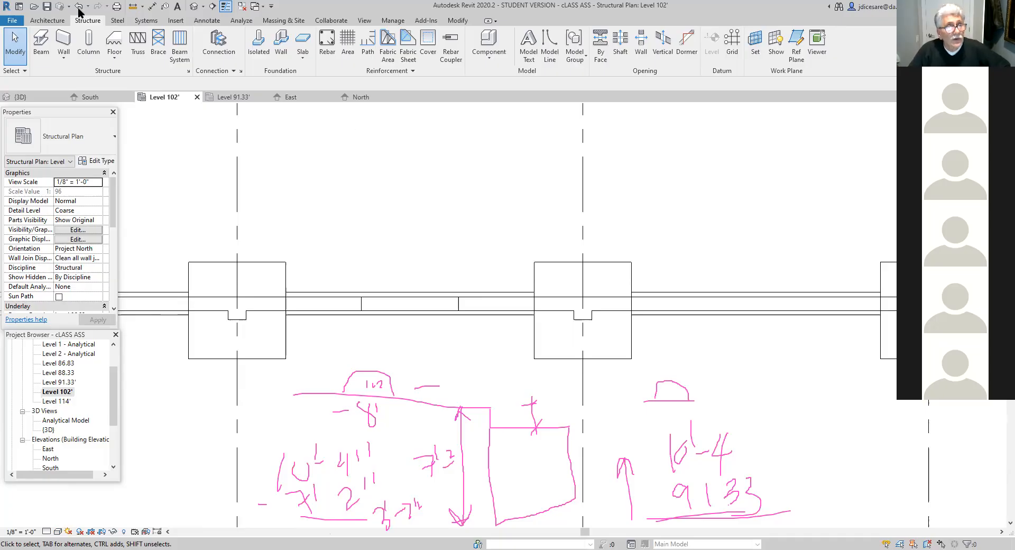
# - Start a structural wall of type Foundation - 8" Concrete with its location line at Finish Face: Exterior
pyautogui.click(64, 60)
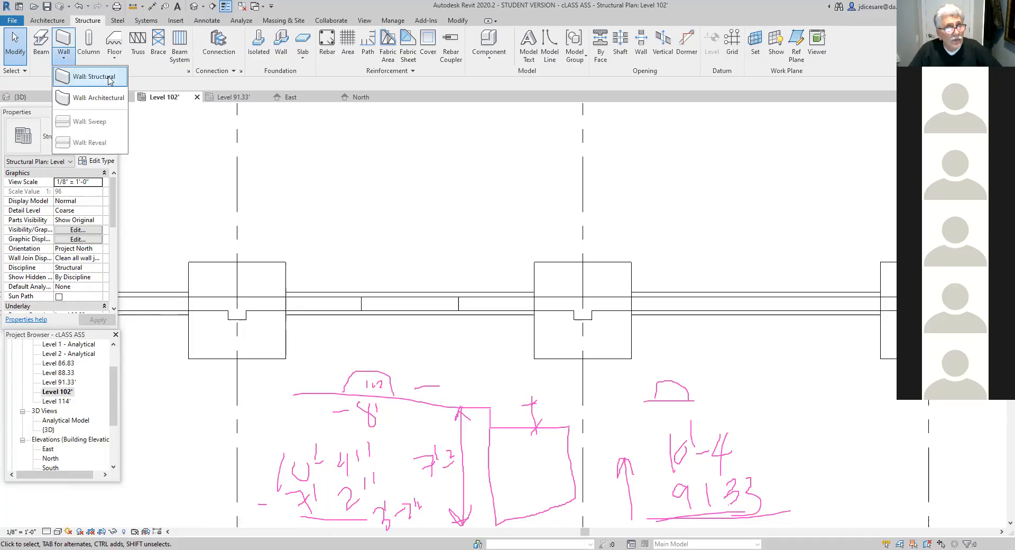
pyautogui.click(87, 77)
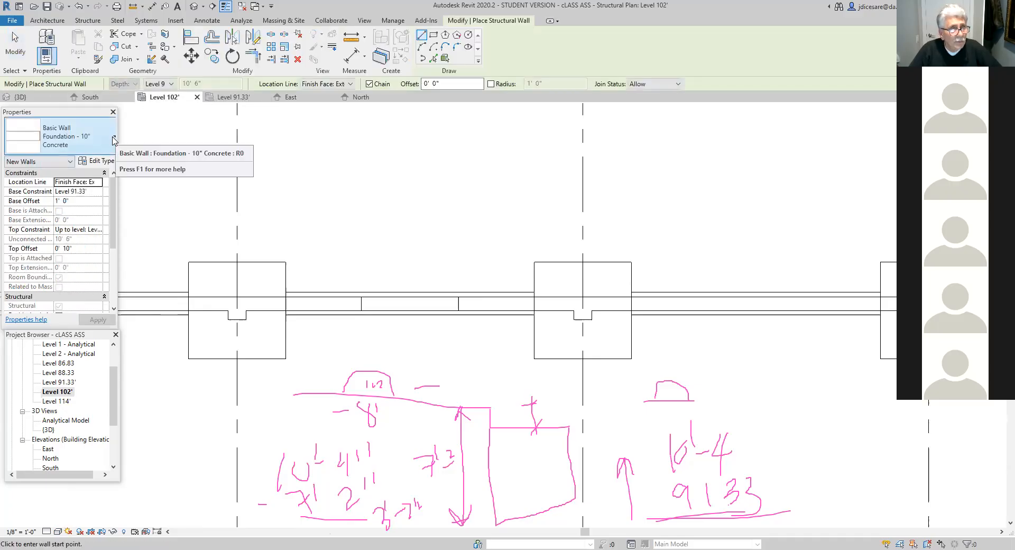
pyautogui.click(114, 139)
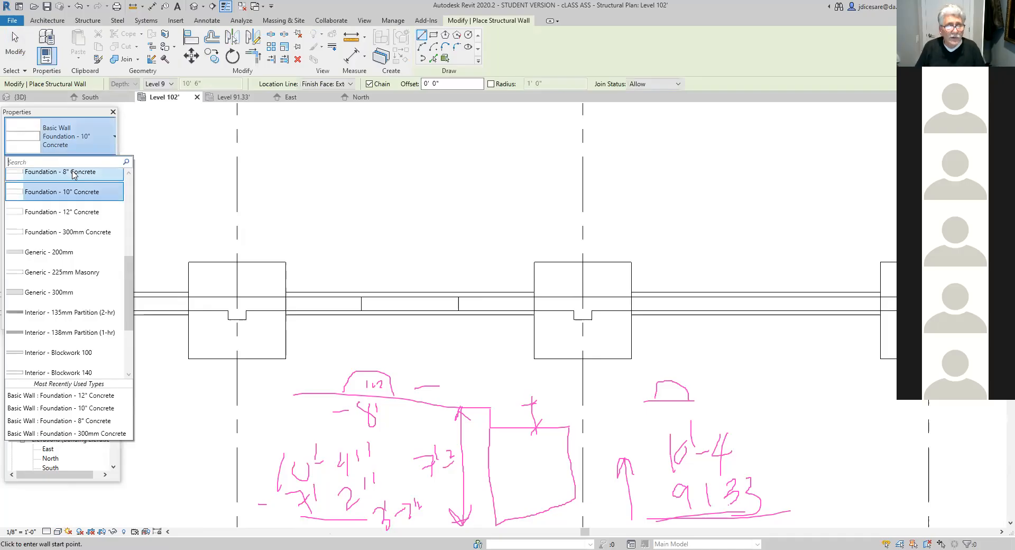
pyautogui.click(74, 173)
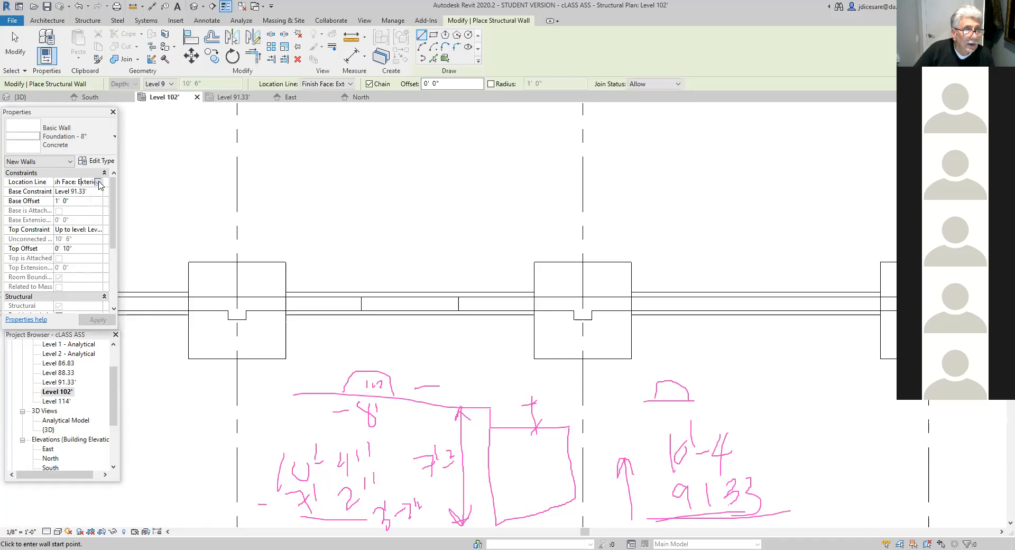
pyautogui.click(98, 182)
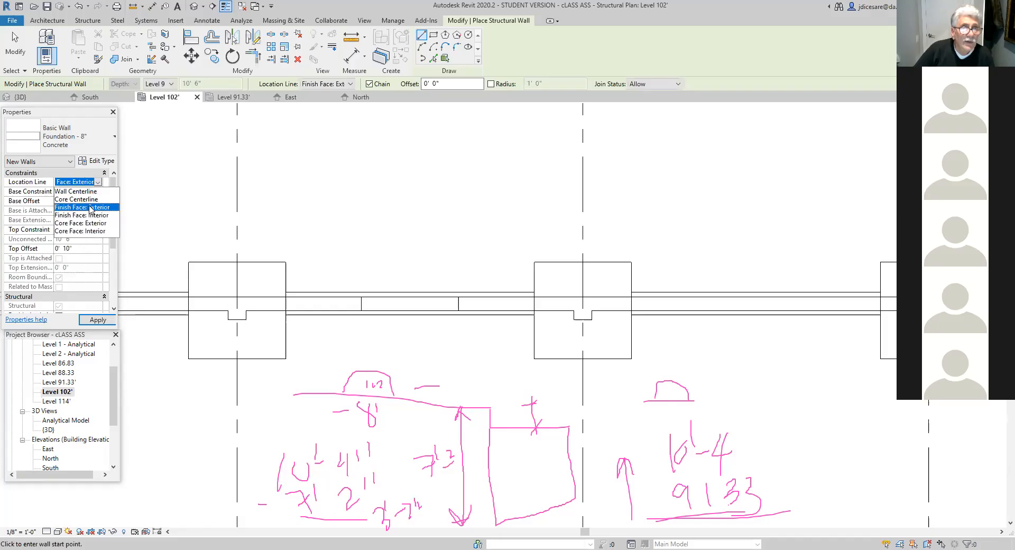
pyautogui.click(91, 210)
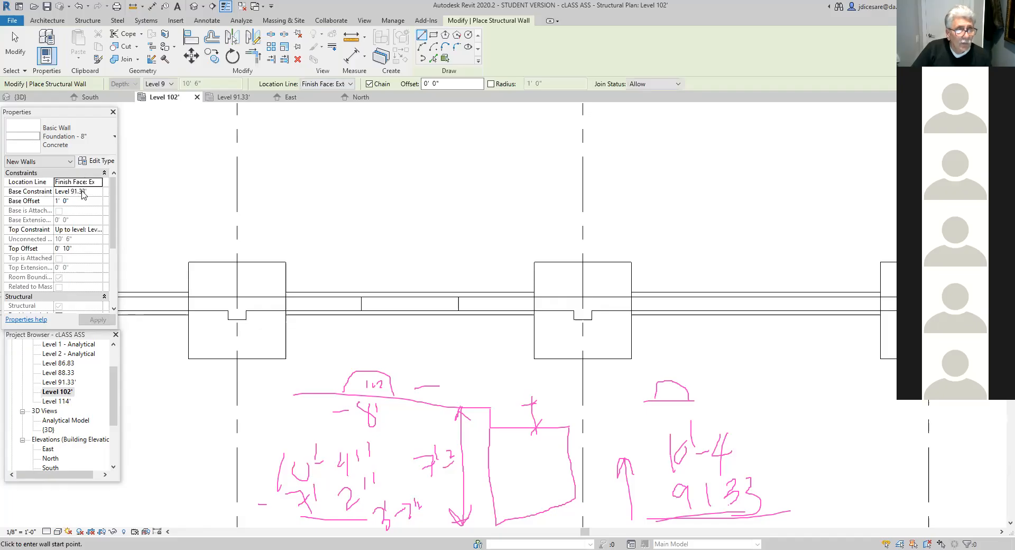
# - Set the new wall's base offset to 3' 2" above Level 91.33'
pyautogui.click(36, 202)
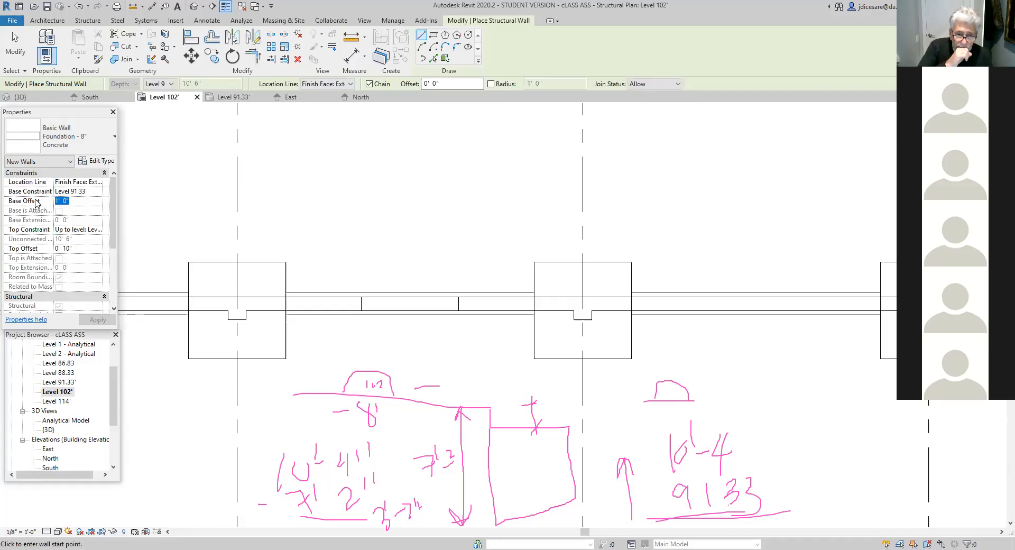
pyautogui.write("3'2'")
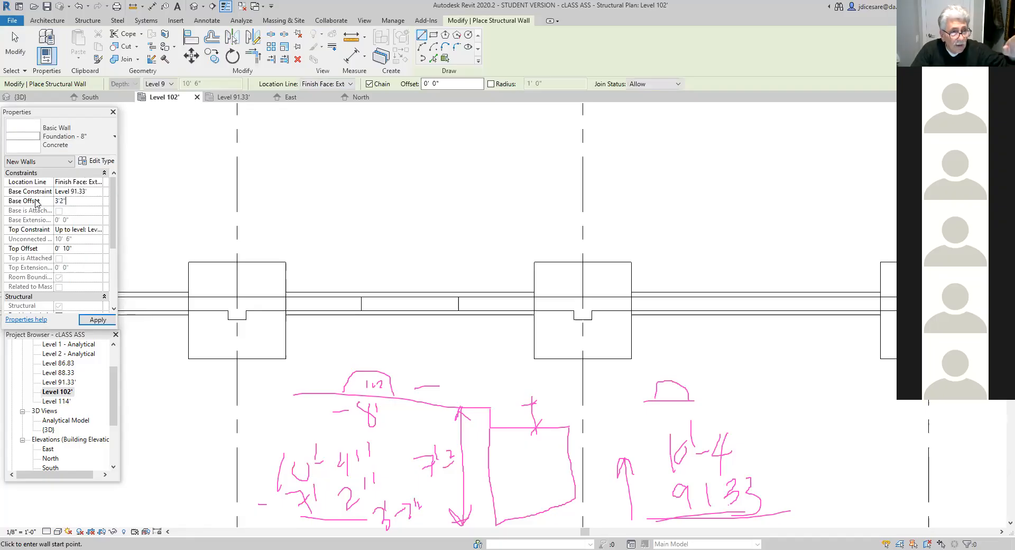
pyautogui.press('Return')
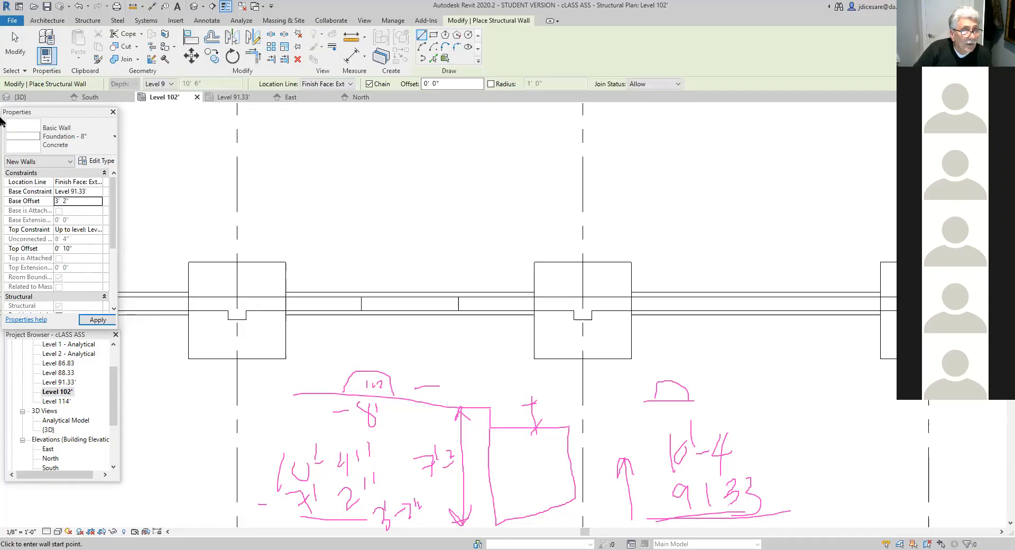
# - Try to give the new wall a top offset of -8' with its top constrained up to Level 102'
pyautogui.click(97, 233)
pyautogui.click(77, 245)
pyautogui.click(82, 249)
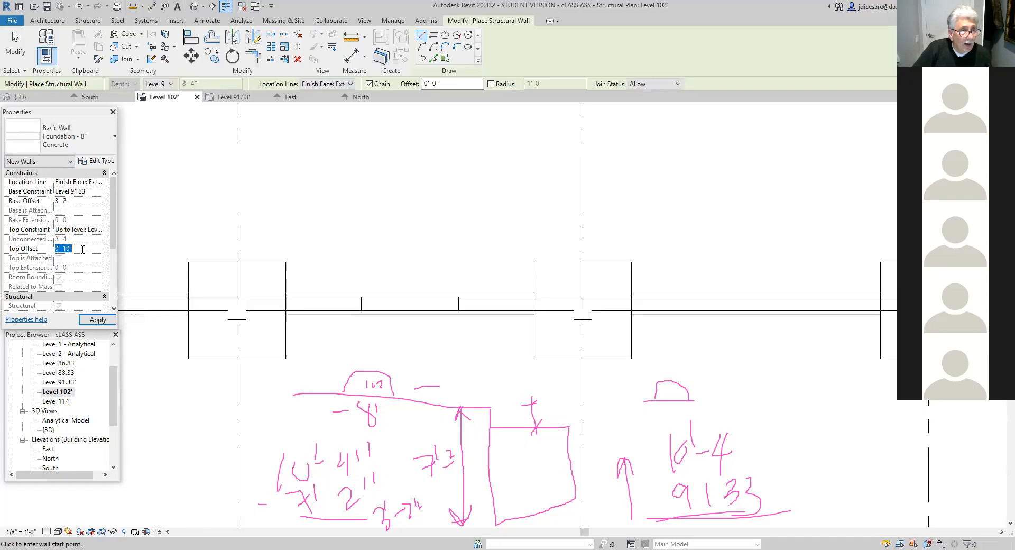
pyautogui.write('-8')
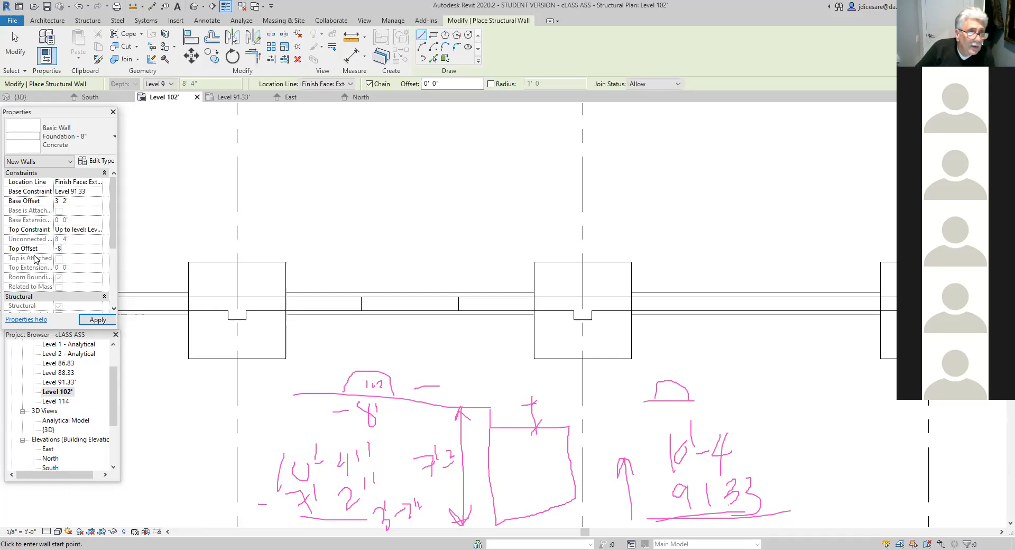
pyautogui.press('Return')
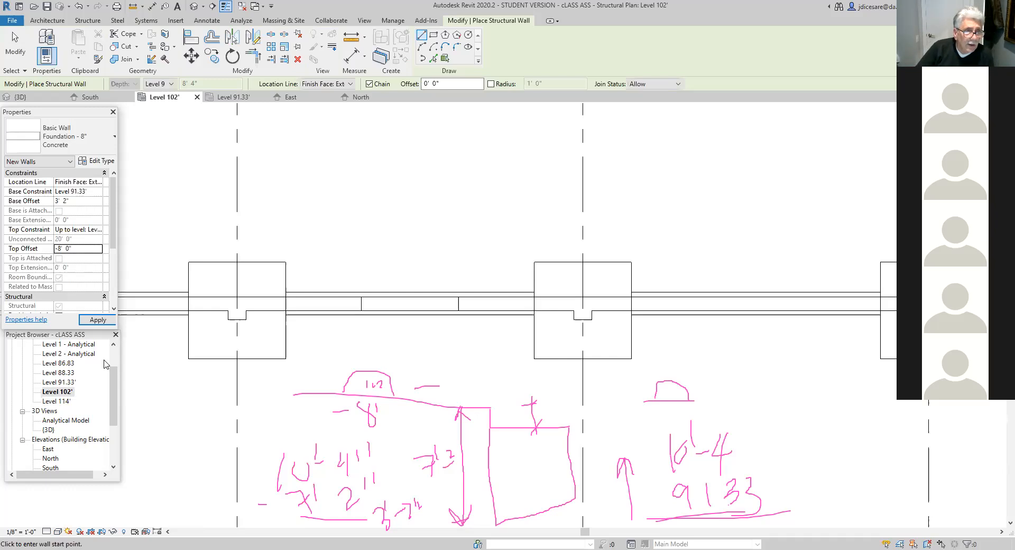
pyautogui.click(98, 319)
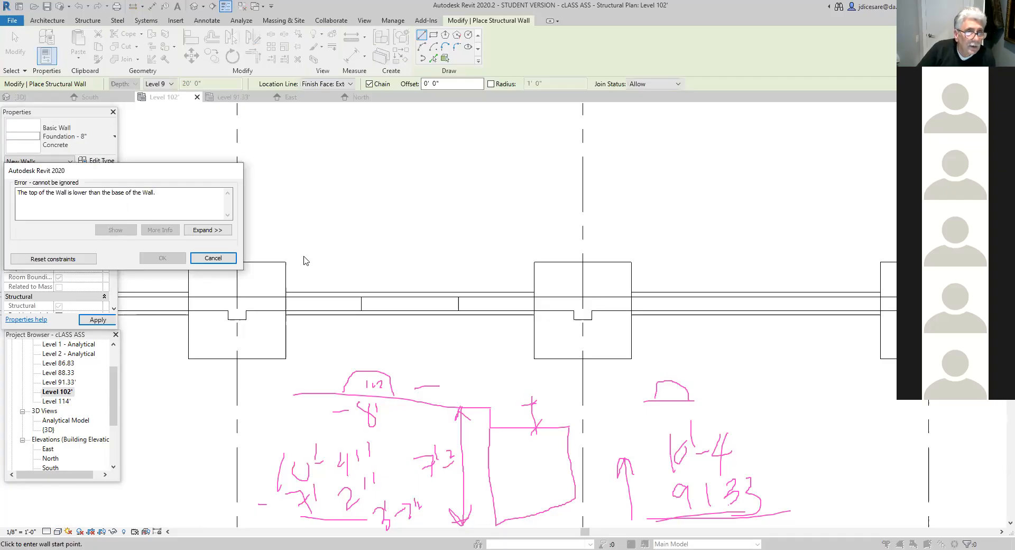
pyautogui.click(227, 259)
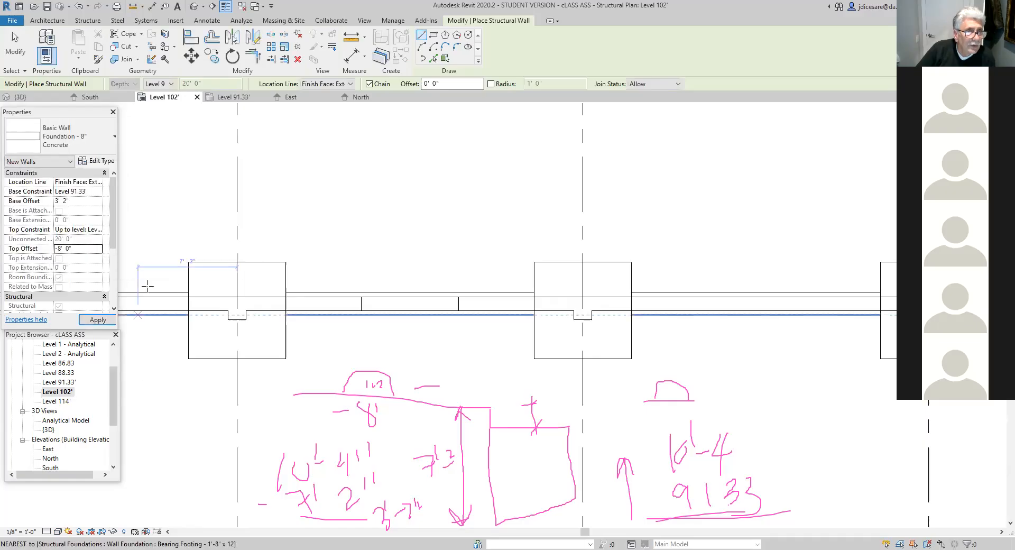
pyautogui.click(100, 231)
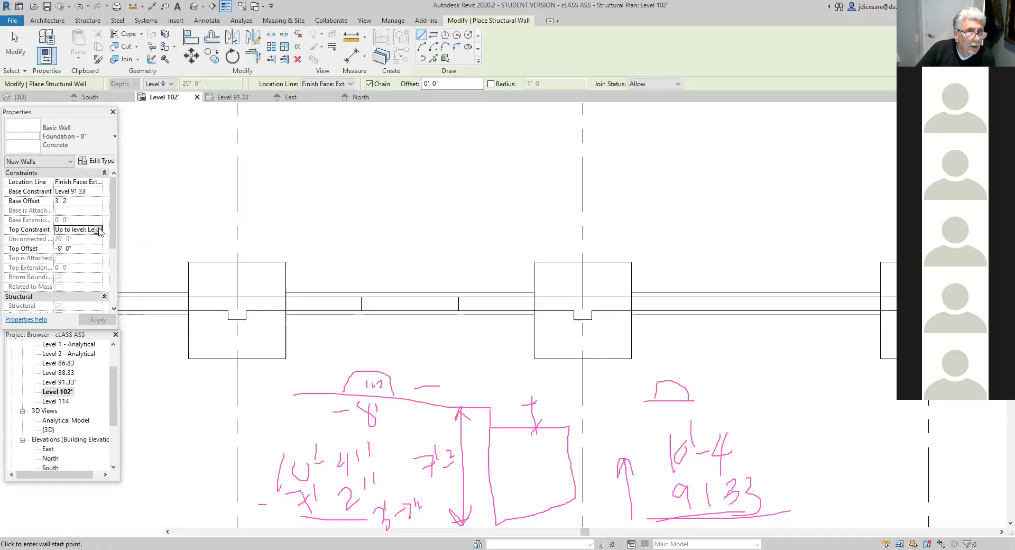
pyautogui.click(99, 230)
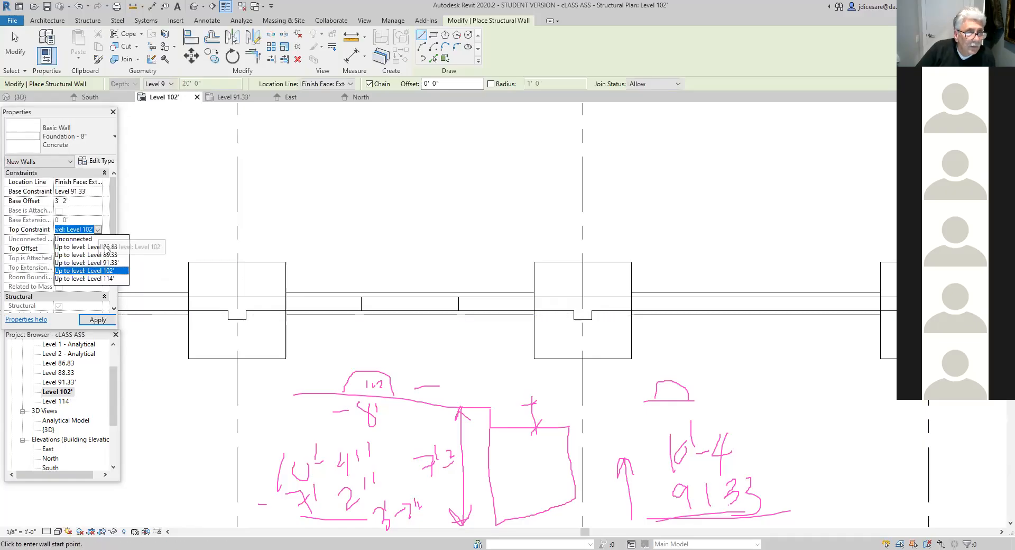
pyautogui.click(104, 273)
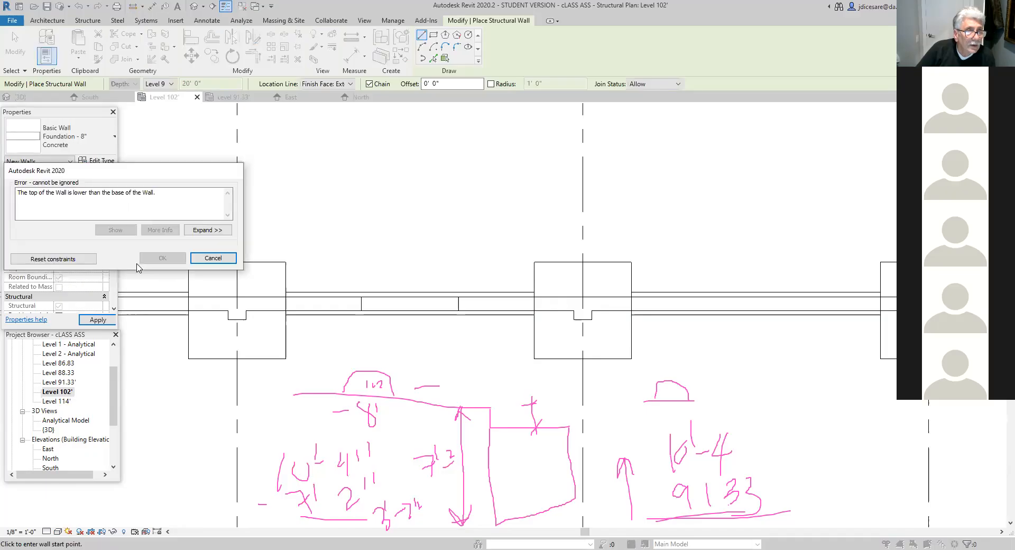
pyautogui.click(213, 258)
# - Set the new wall's top offset to -8" and apply it
pyautogui.click(78, 248)
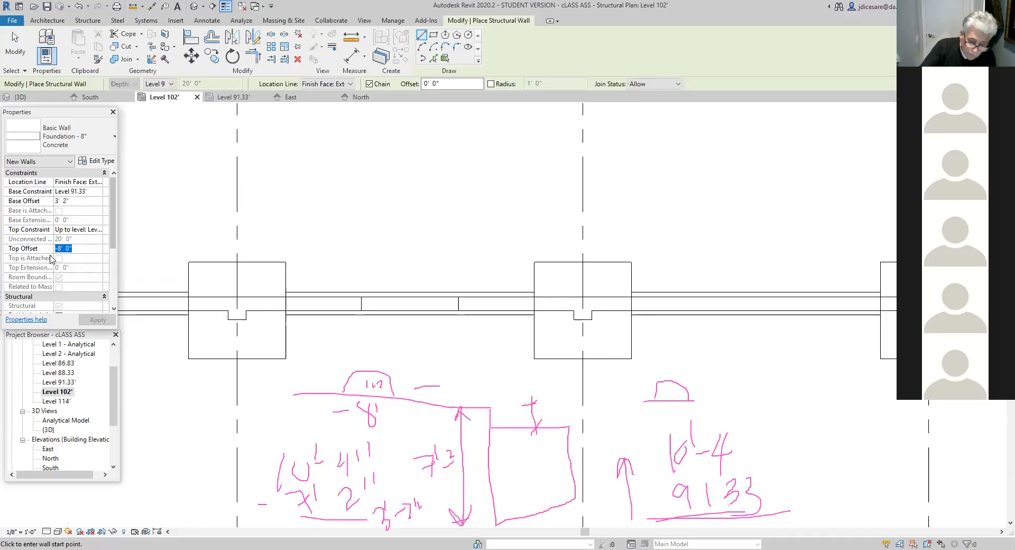
pyautogui.write('-')
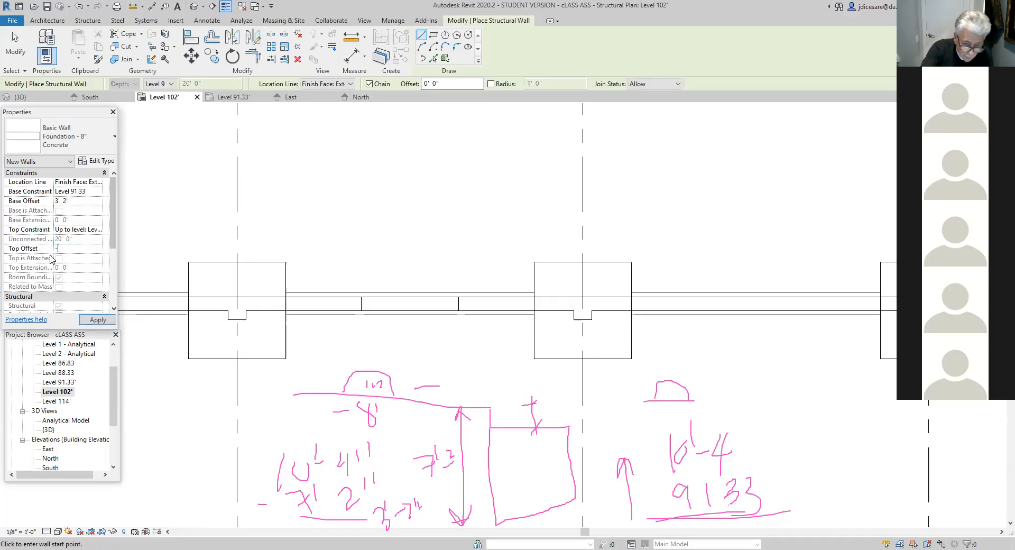
pyautogui.write('8')
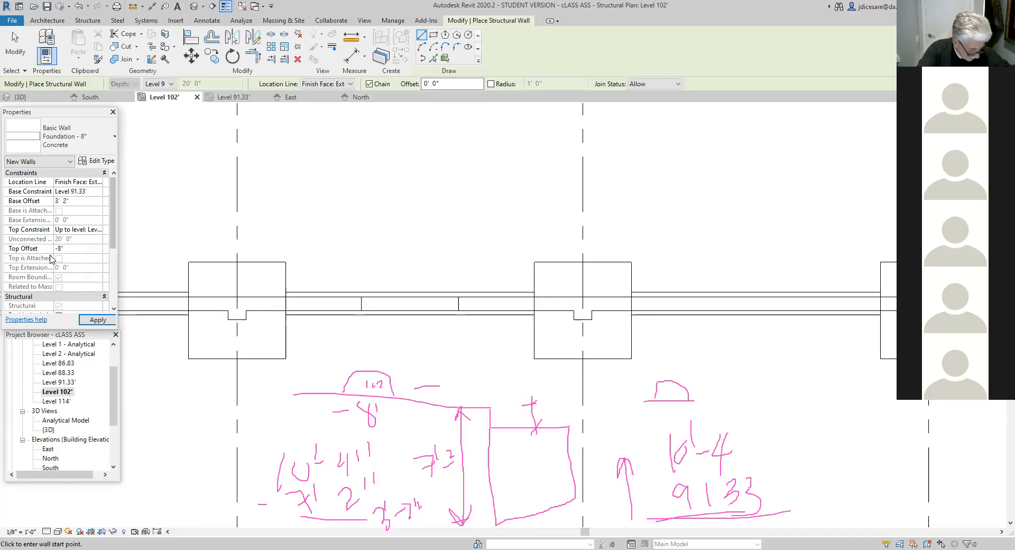
pyautogui.click(80, 322)
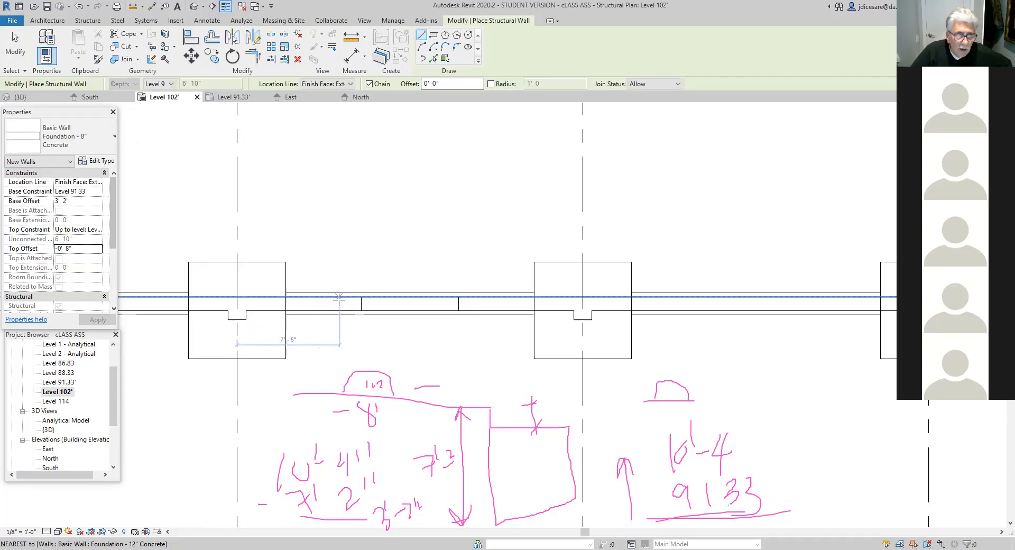
# - Draw the enclosure's first side wall from the north wall's outer face, starting 7'9" from the grid west of the opening and running 5'6" outward
pyautogui.write("7'")
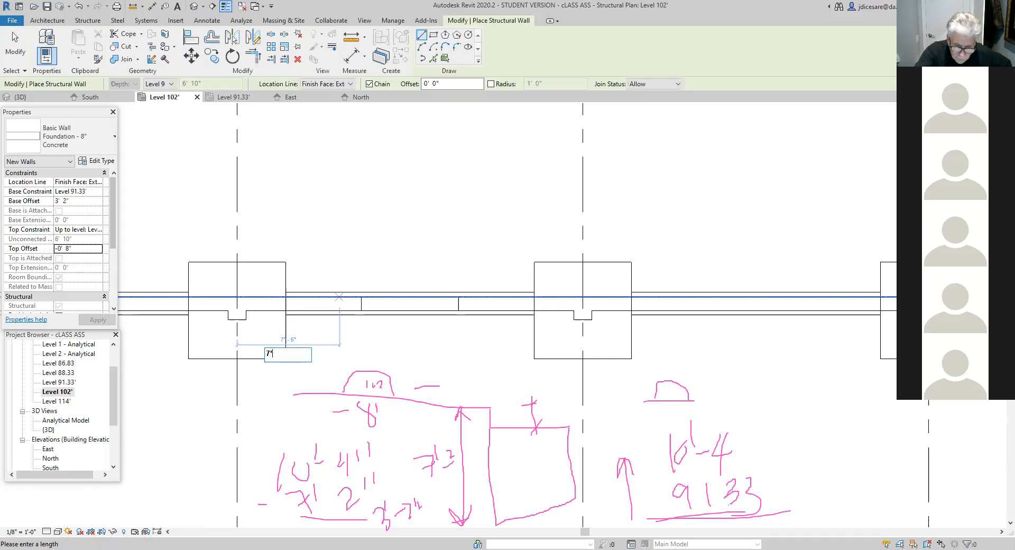
pyautogui.write('9"')
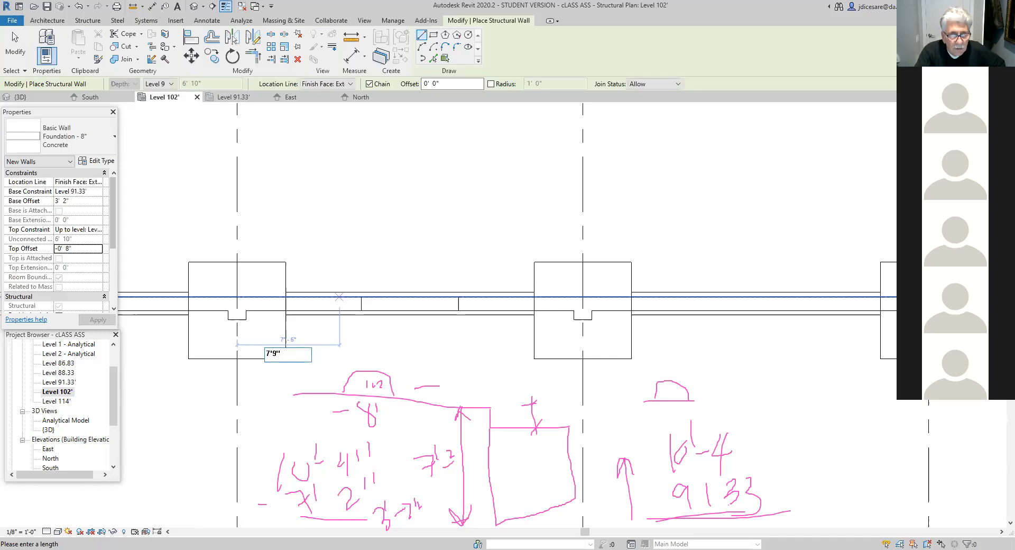
pyautogui.press('Return')
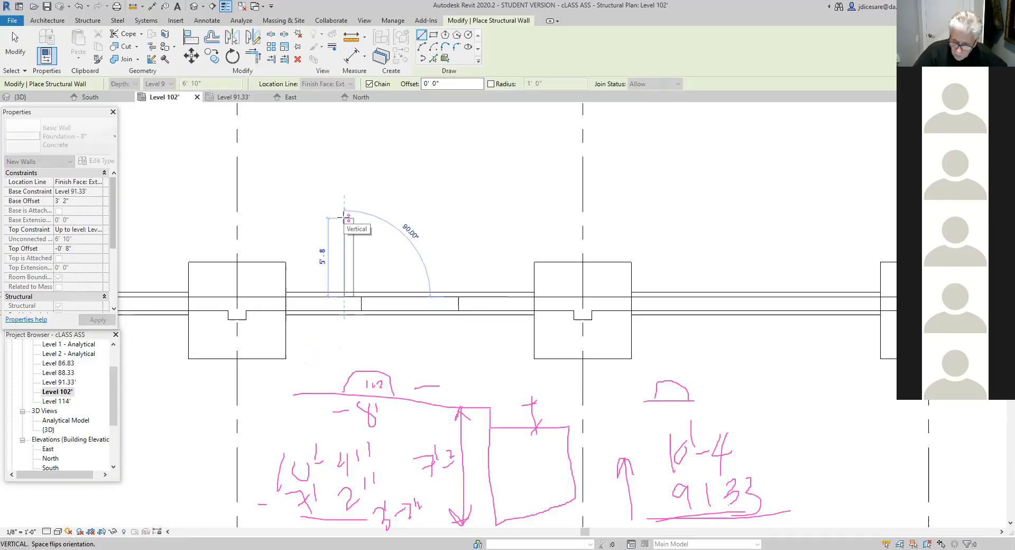
pyautogui.write("5'")
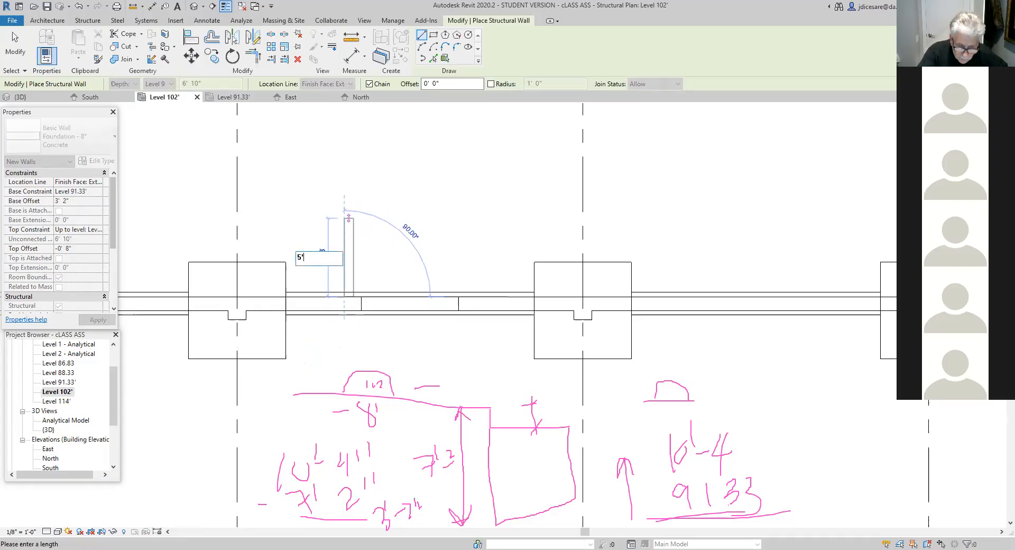
pyautogui.write('6"')
pyautogui.press('Return')
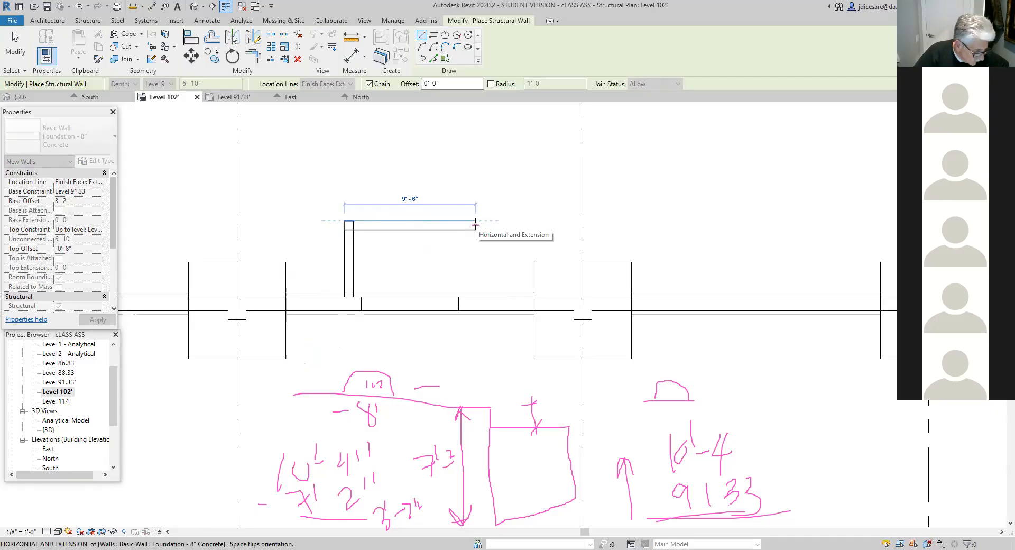
# - Draw the enclosure's 9'6" outer wall and its second side wall 5'6" back to the north wall, and view the model in 3D
pyautogui.click(476, 225)
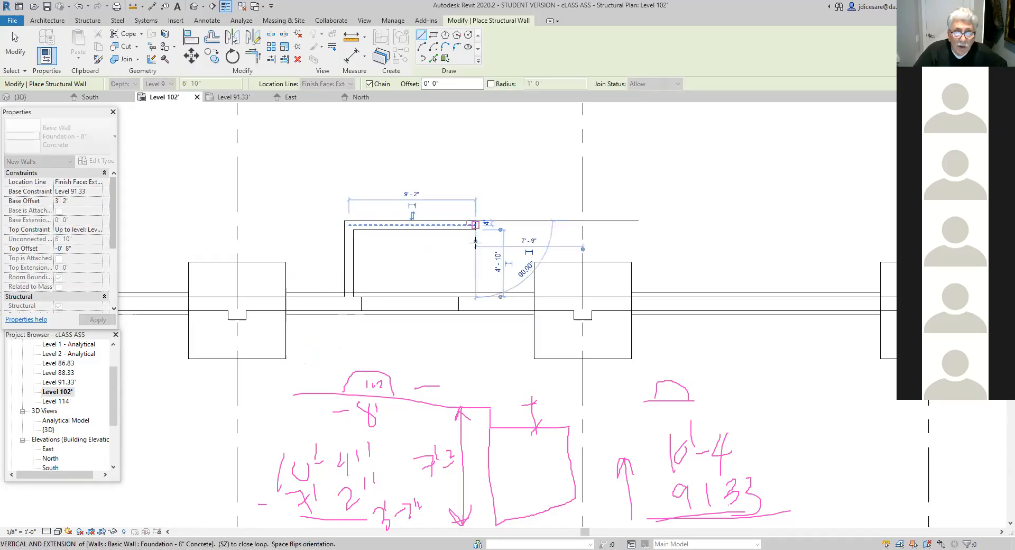
pyautogui.click(476, 296)
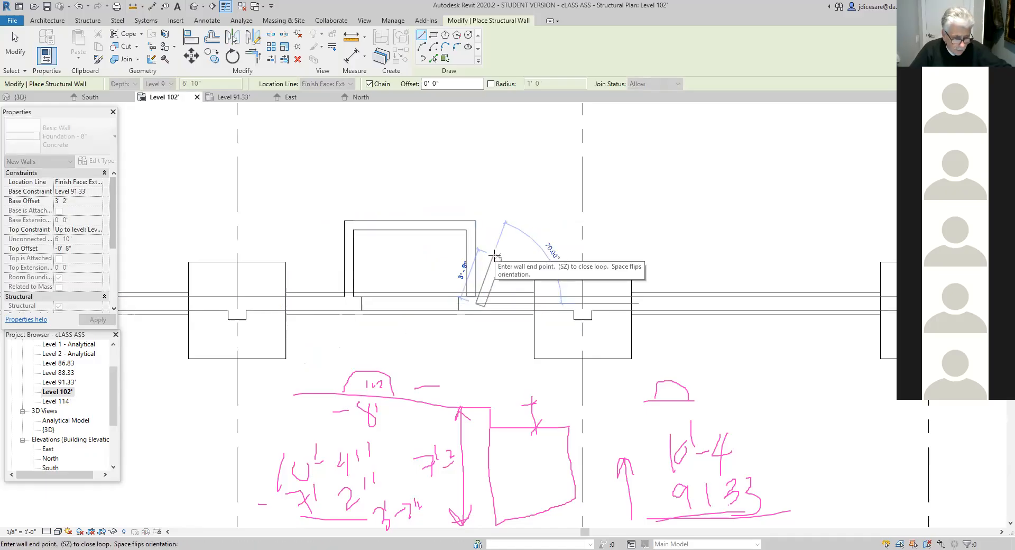
pyautogui.press('Escape')
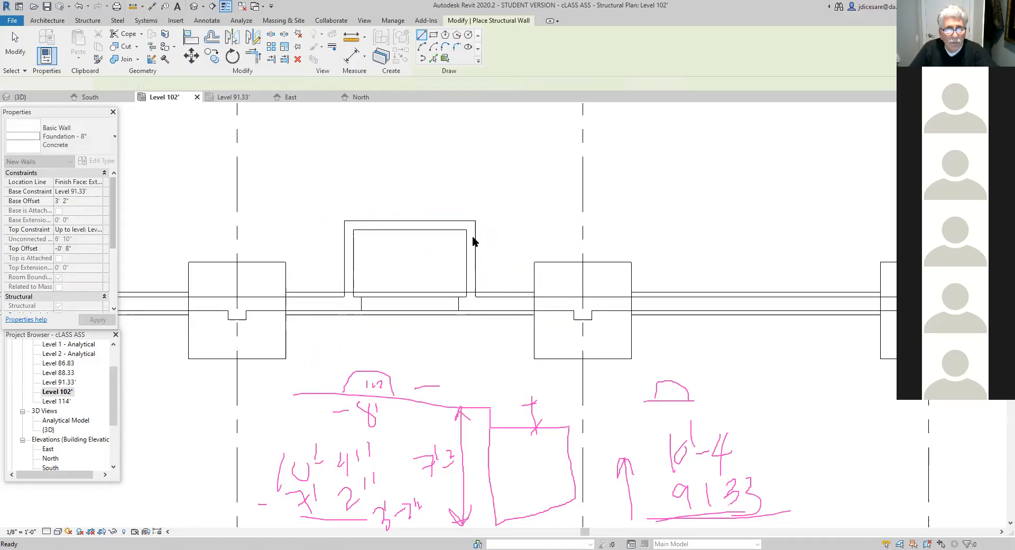
pyautogui.press('Escape')
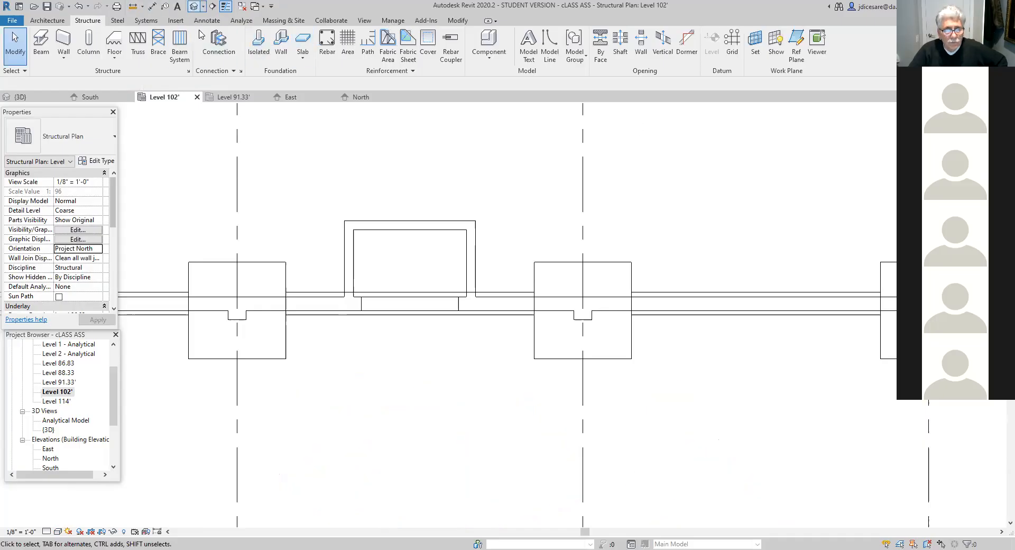
pyautogui.click(194, 7)
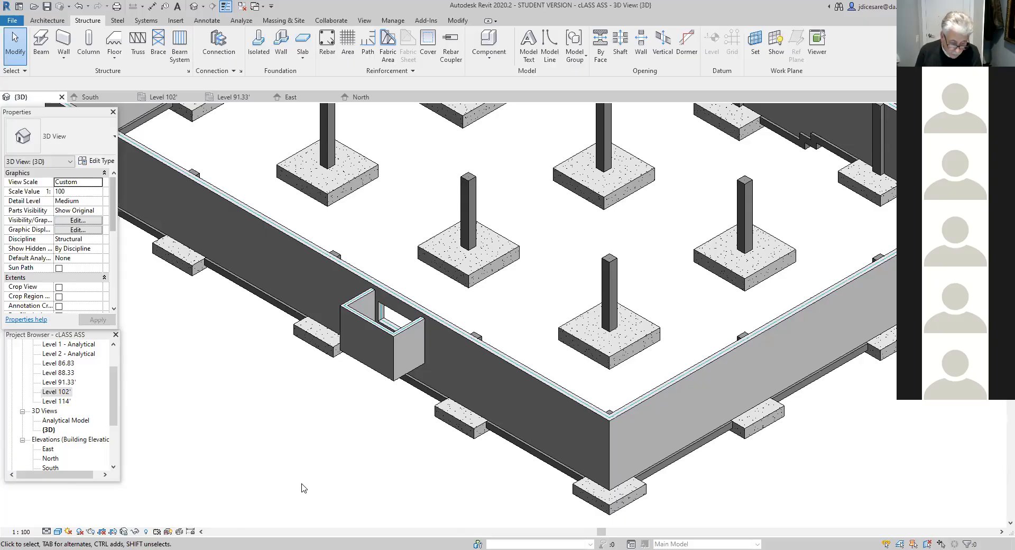
# - Start a structural floor in the Level 102' plan and rename its Generic 300mm type as 8" floor
pyautogui.doubleClick(57, 392)
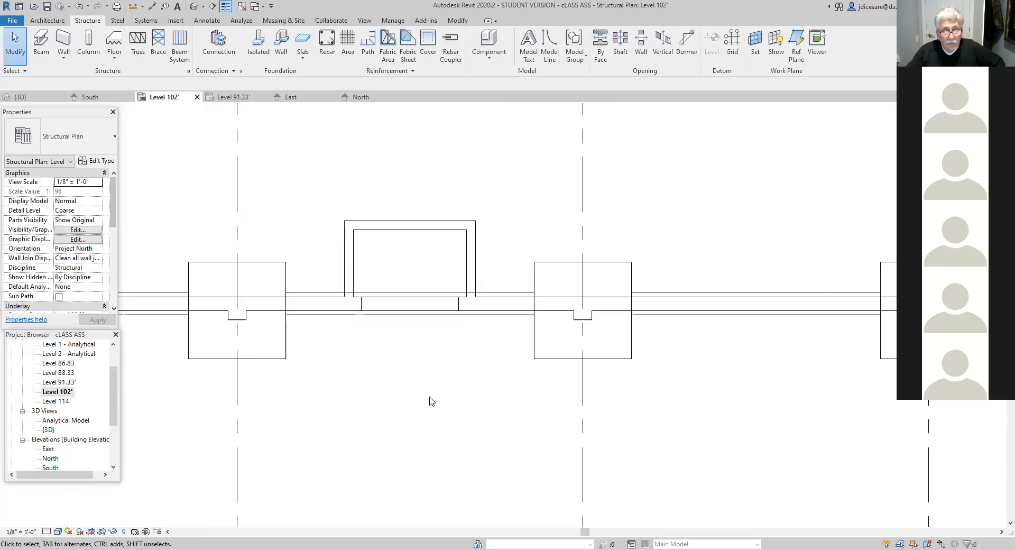
pyautogui.scroll(-2, 422, 394)
pyautogui.scroll(3, 422, 393)
pyautogui.moveTo(423, 393); pyautogui.dragTo(403, 446, button='middle')
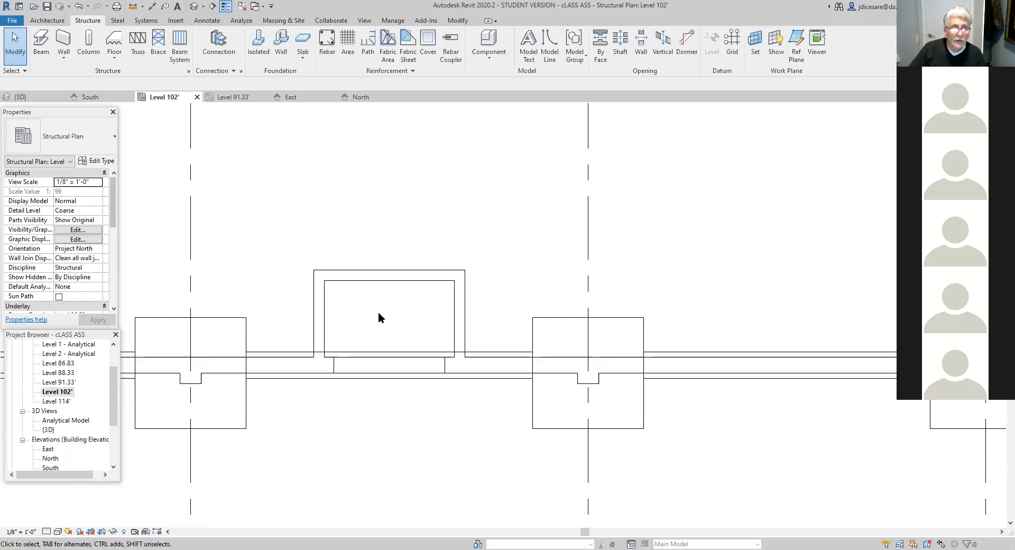
pyautogui.click(117, 61)
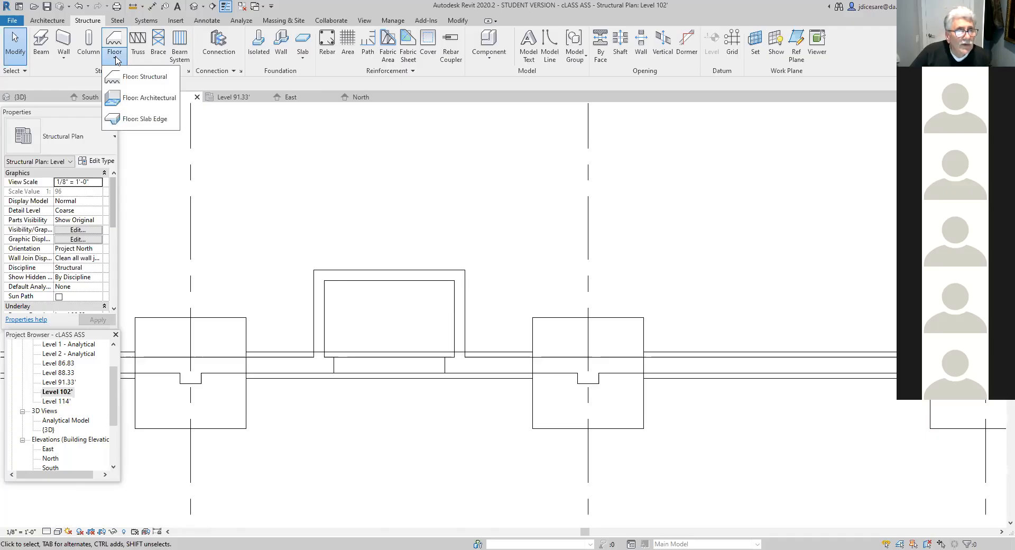
pyautogui.click(139, 77)
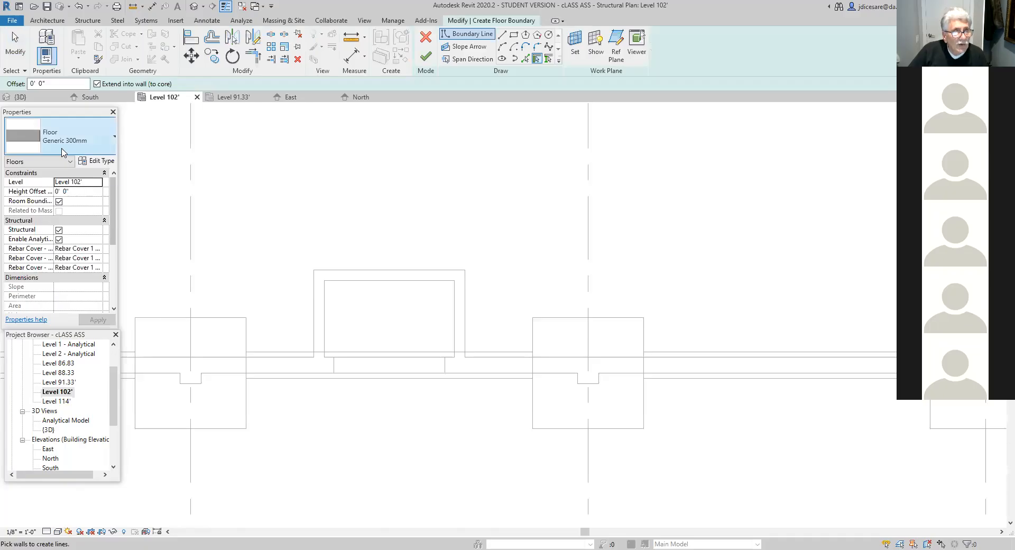
pyautogui.click(115, 138)
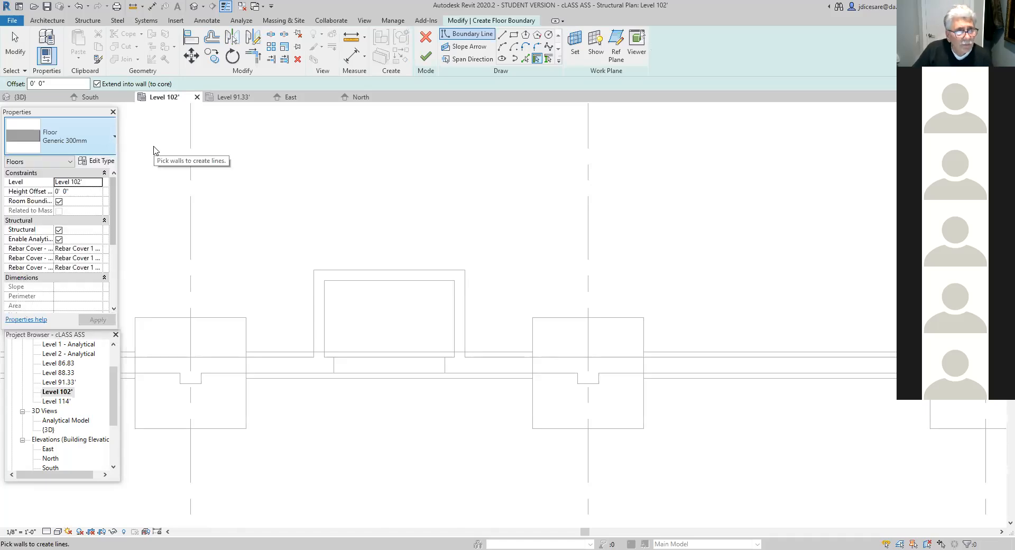
pyautogui.click(102, 161)
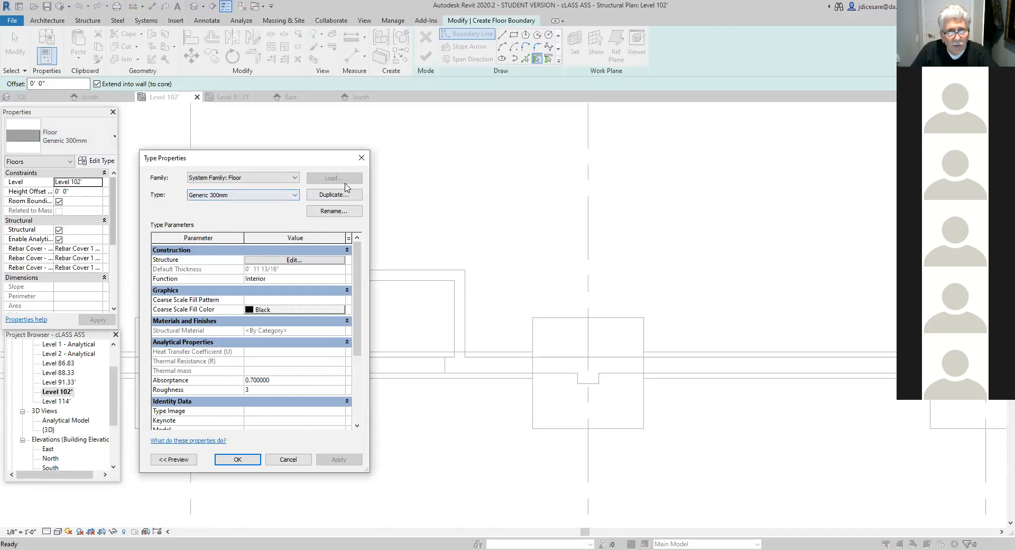
pyautogui.click(335, 212)
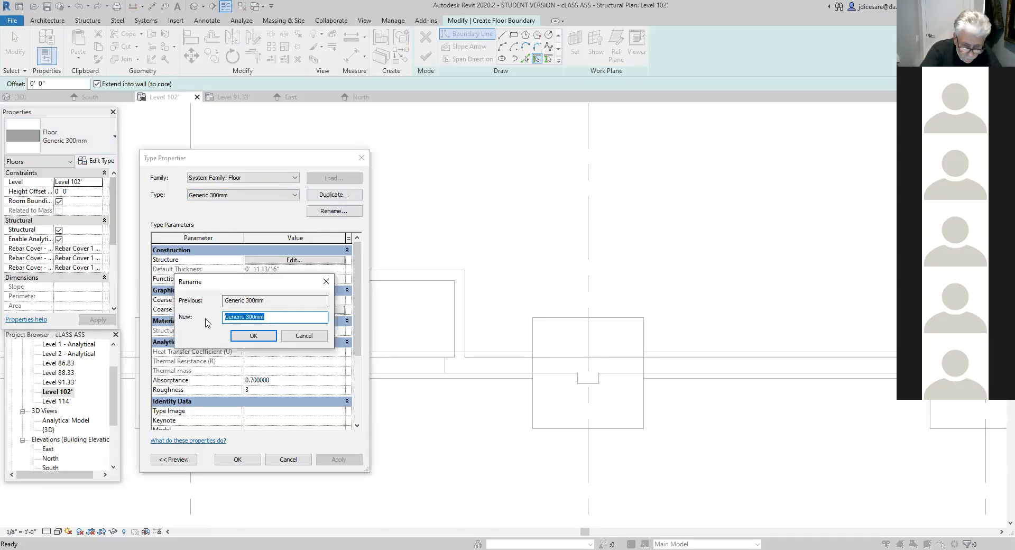
pyautogui.write('8')
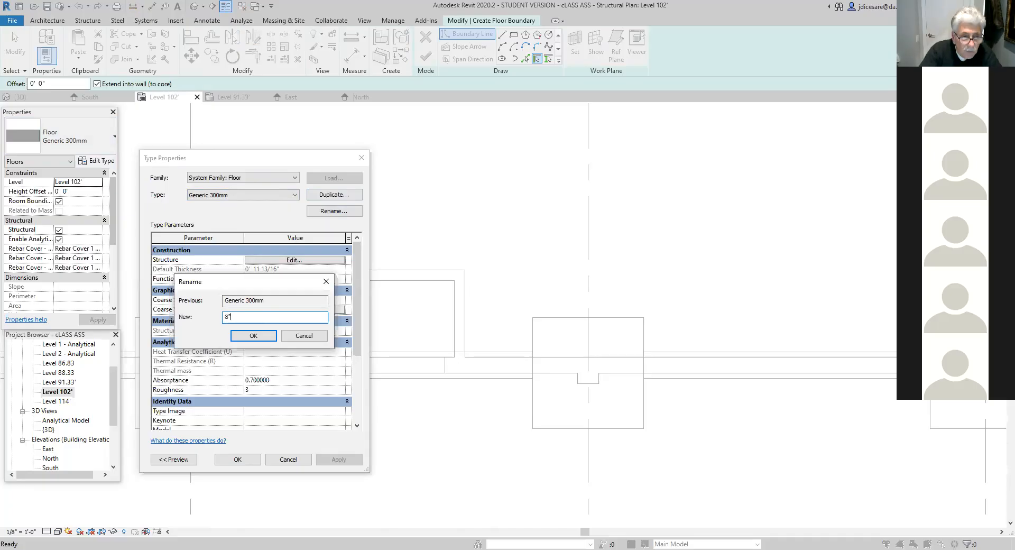
pyautogui.write('" floor')
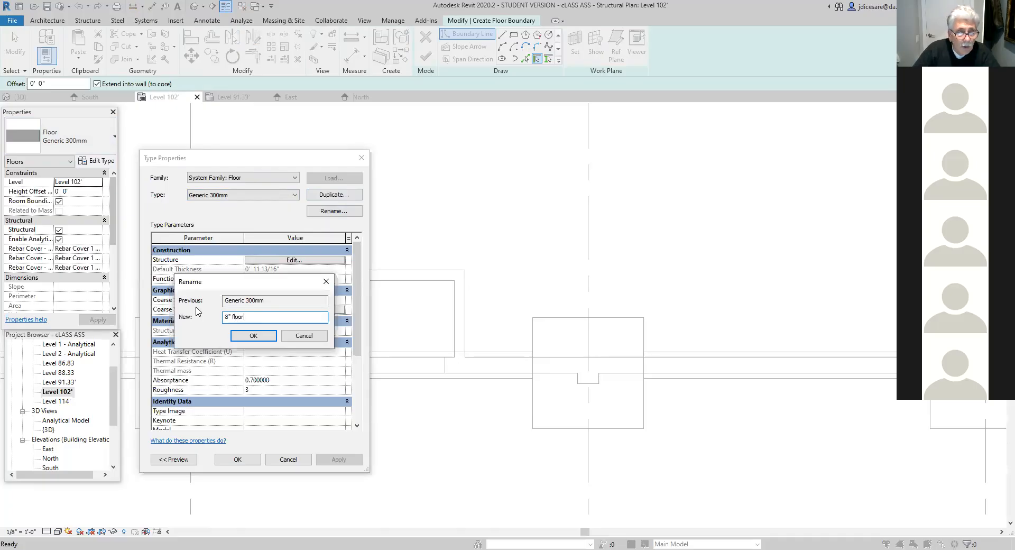
pyautogui.click(255, 337)
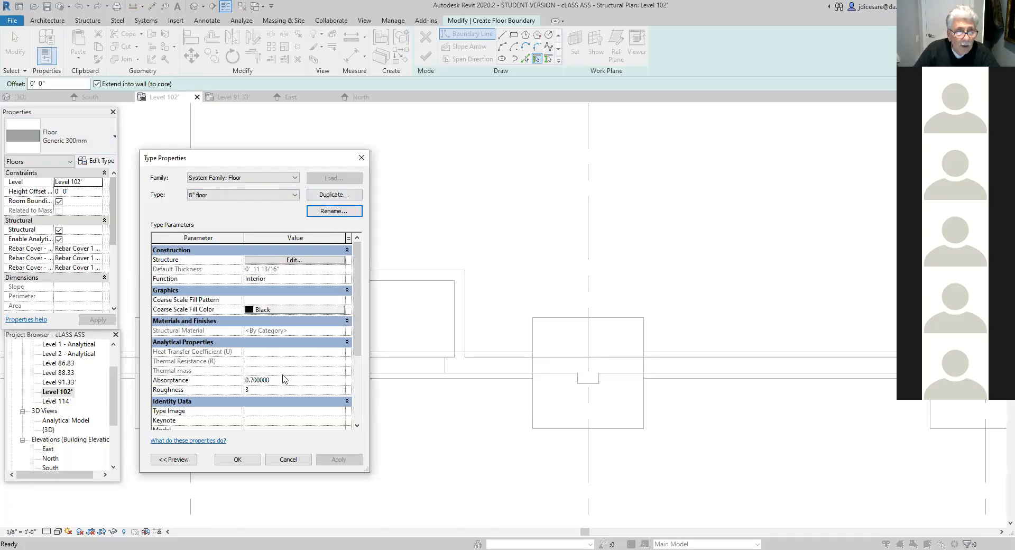
# - Set the floor type's structure layer thickness to 8" and accept the type properties
pyautogui.click(298, 262)
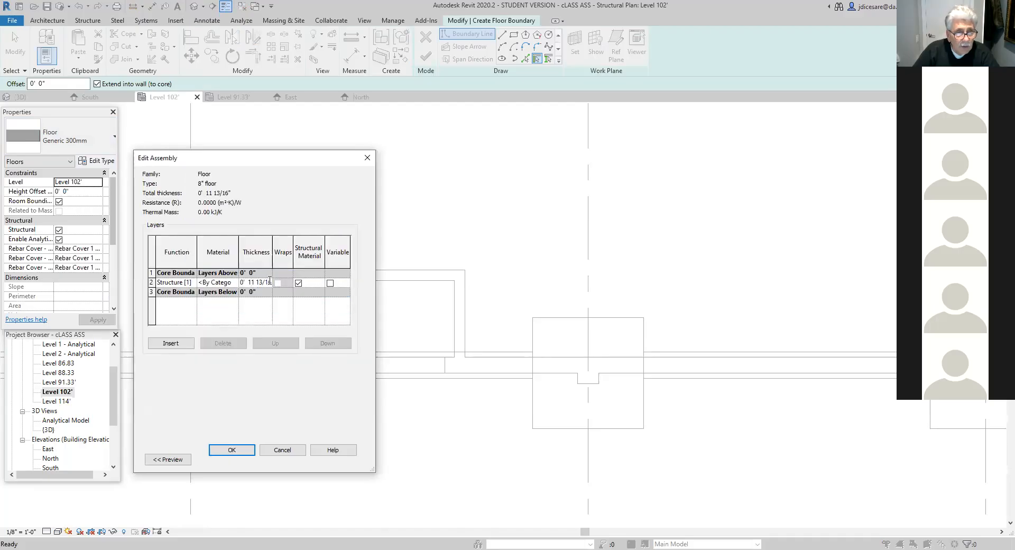
pyautogui.moveTo(269, 281); pyautogui.dragTo(246, 281)
pyautogui.write('8')
pyautogui.click(239, 450)
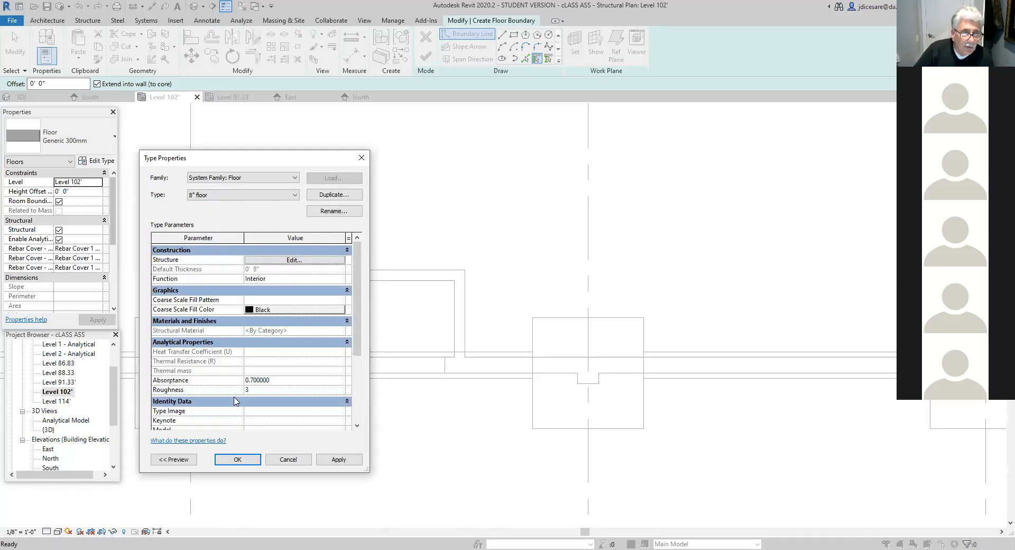
pyautogui.scroll(-3, 231, 430)
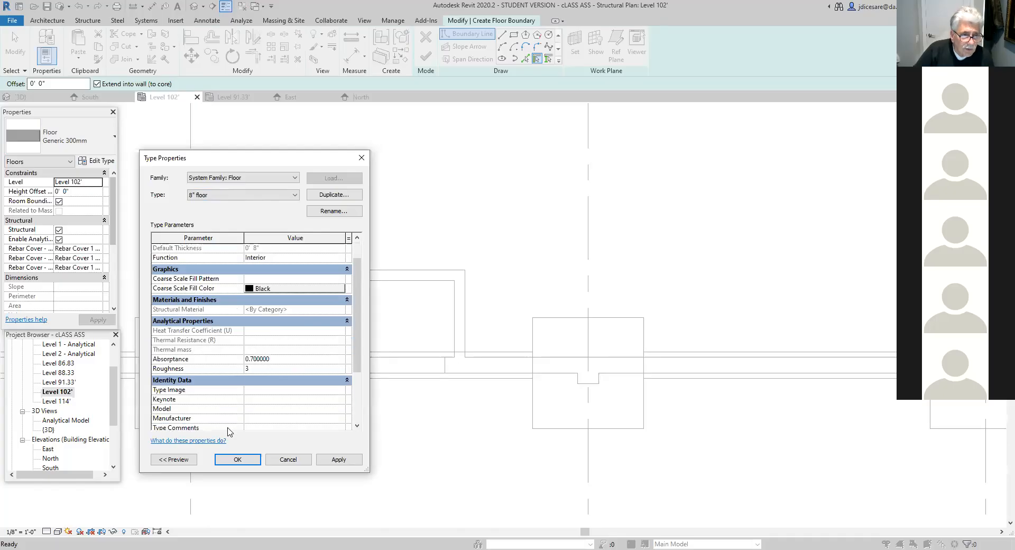
pyautogui.scroll(3, 242, 415)
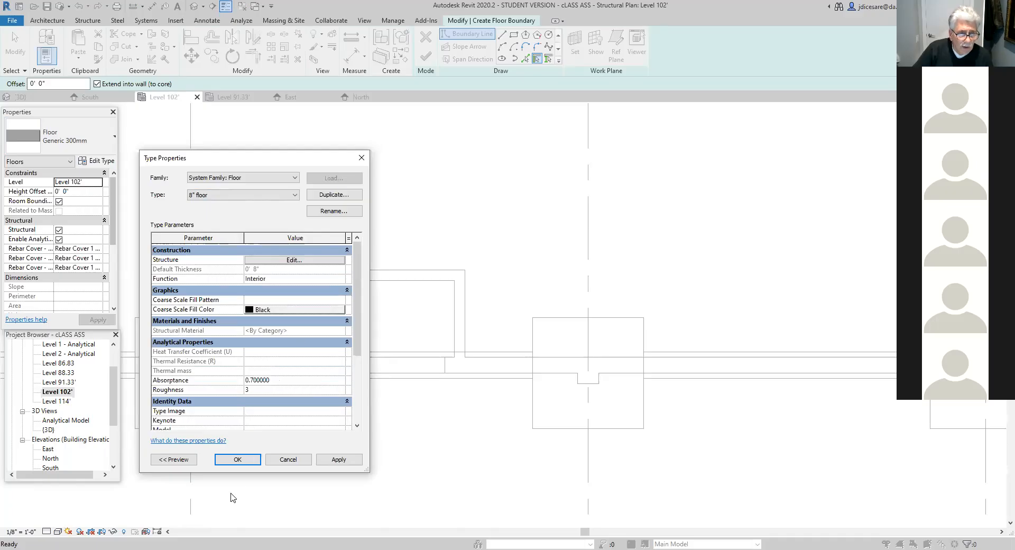
pyautogui.click(238, 459)
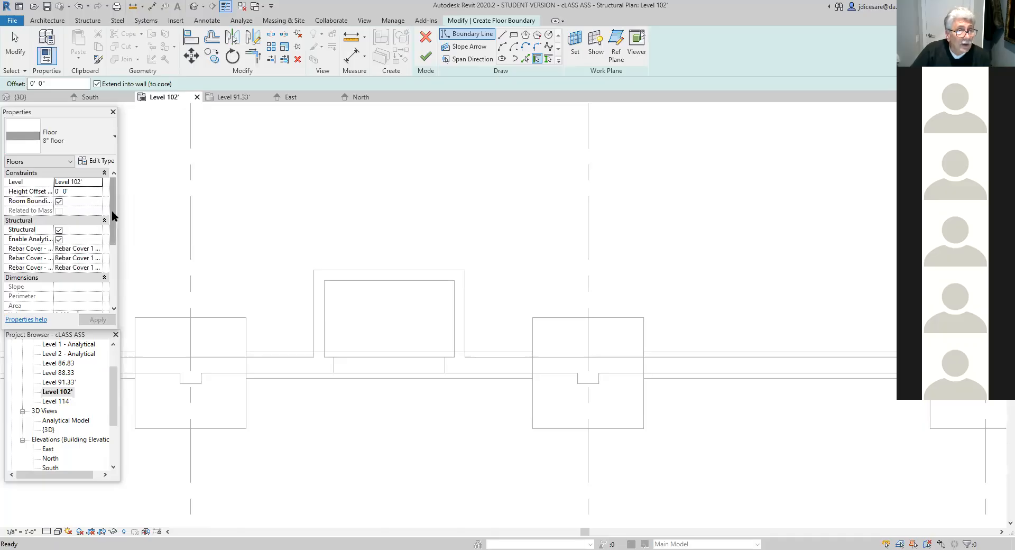
# - Set the new floor's height offset to -5' 10" from Level 102'
pyautogui.click(80, 191)
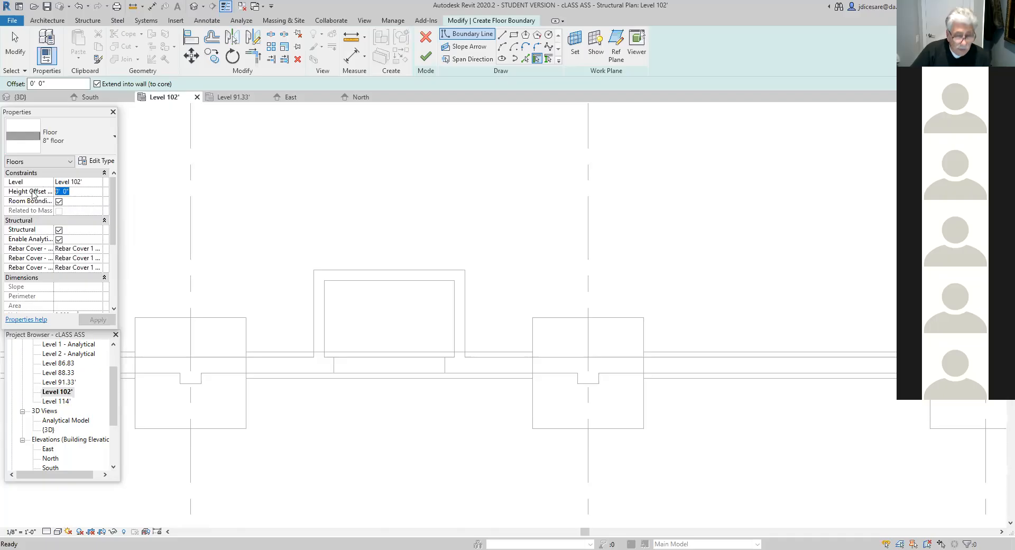
pyautogui.write('-5')
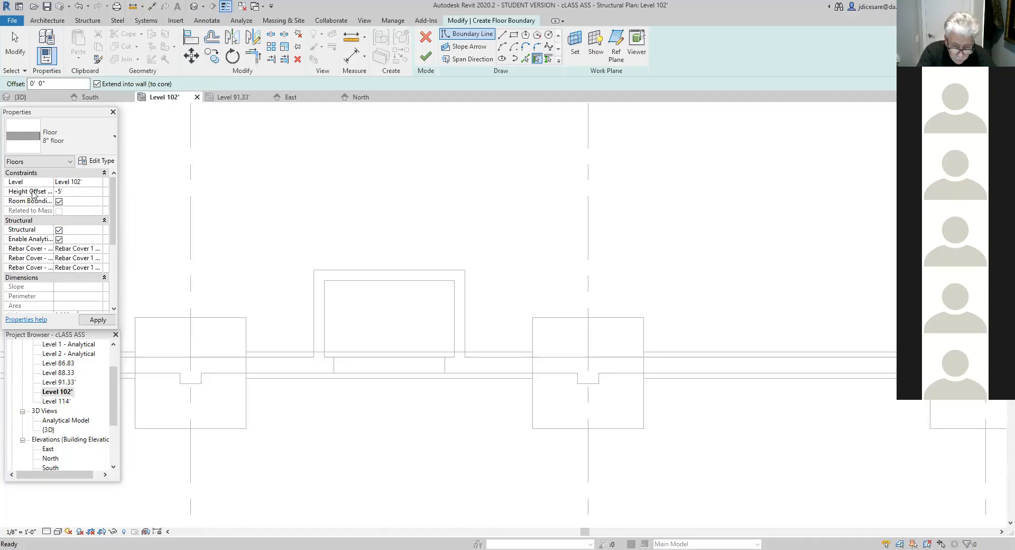
pyautogui.write("'10")
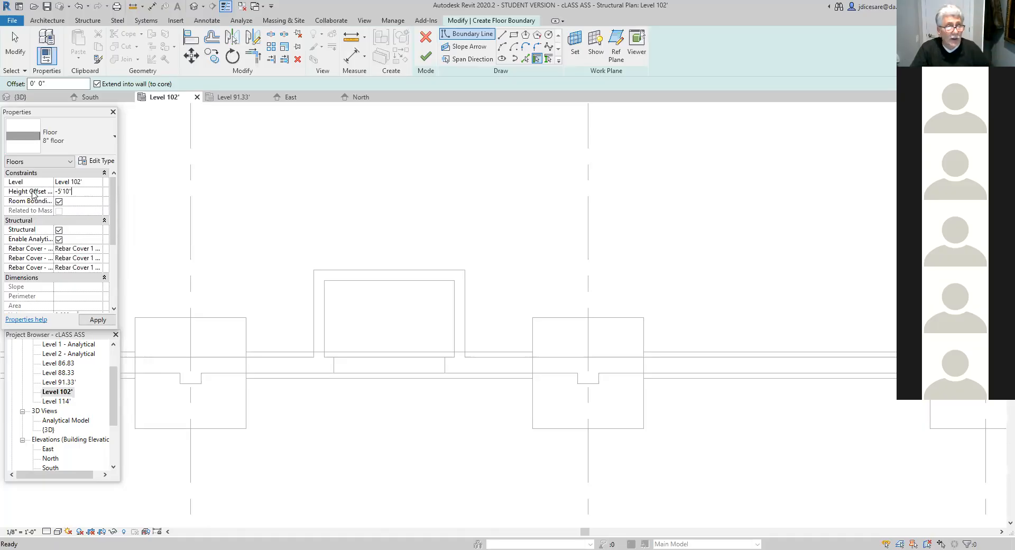
pyautogui.press('Return')
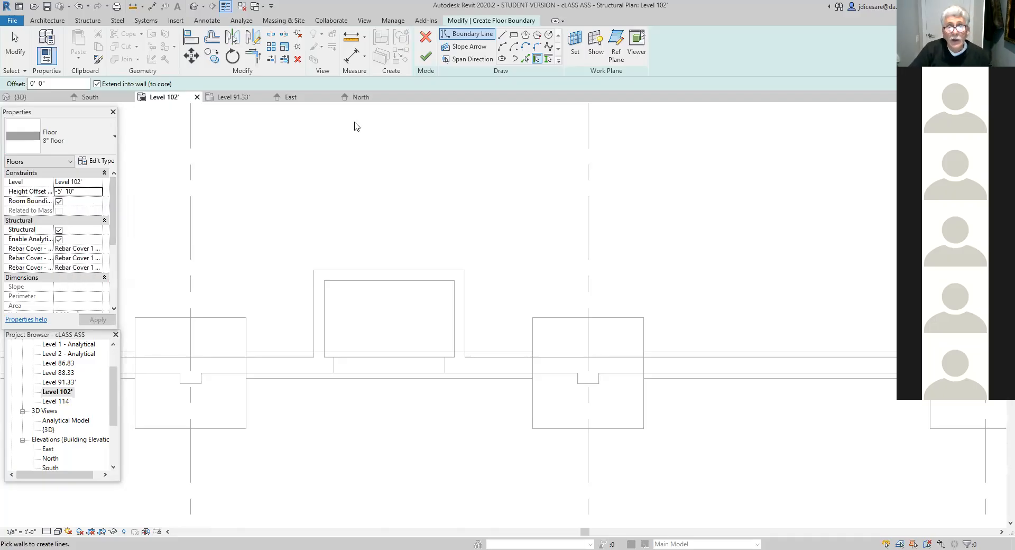
# - Sketch an 8'2" by 4'10" rectangular floor boundary along the enclosure's inner faces and finish the floor without attaching walls to it
pyautogui.click(514, 36)
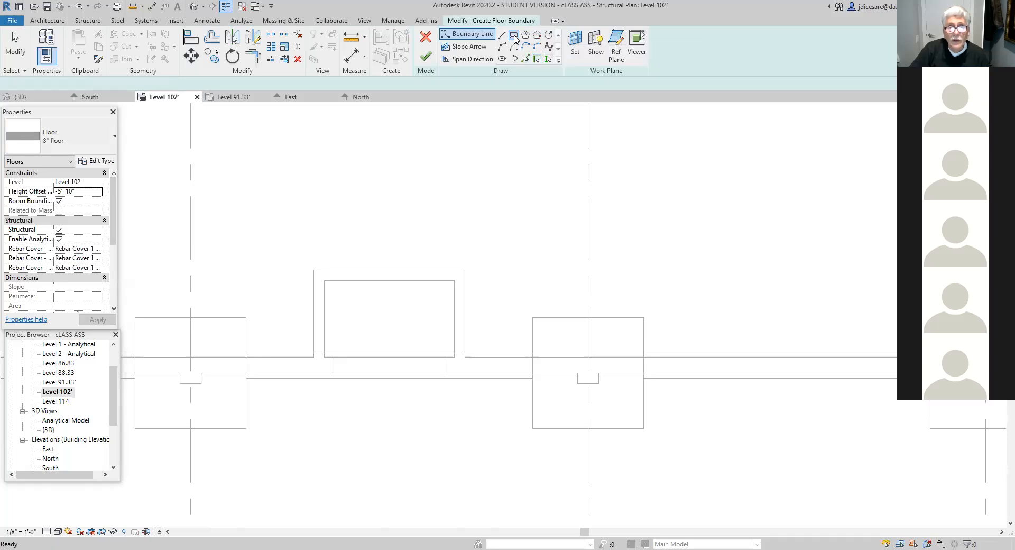
pyautogui.click(325, 280)
pyautogui.click(452, 354)
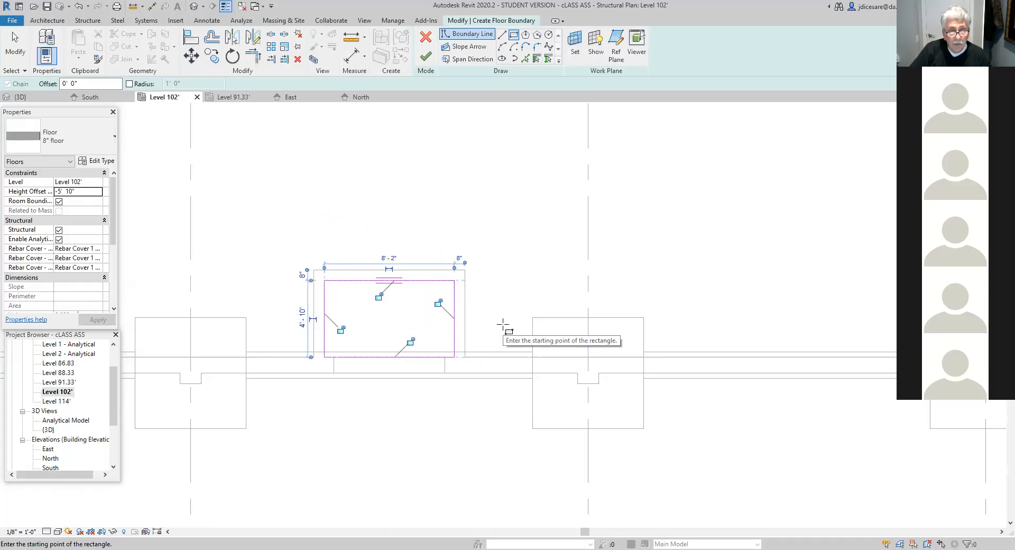
pyautogui.click(426, 57)
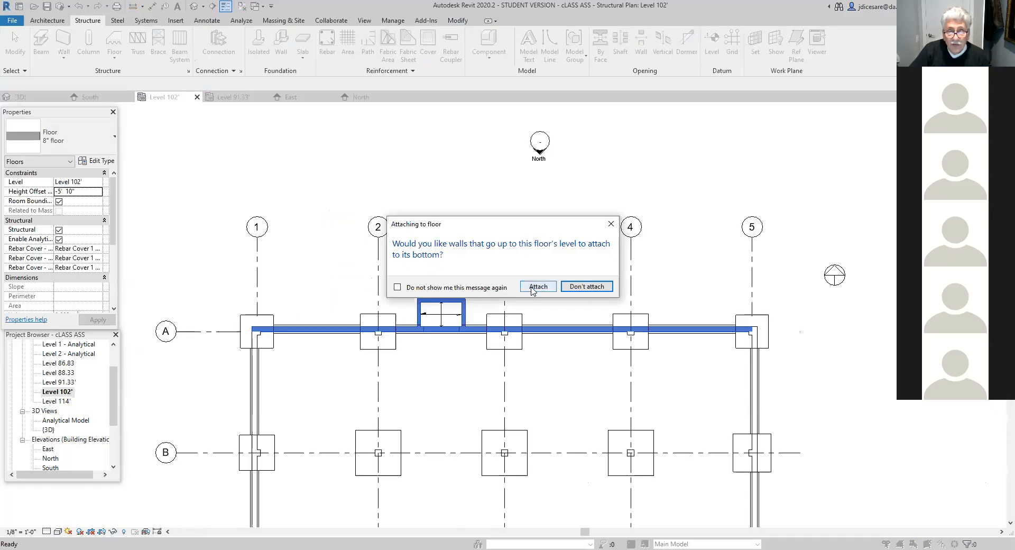
pyautogui.click(592, 289)
pyautogui.scroll(5, 438, 405)
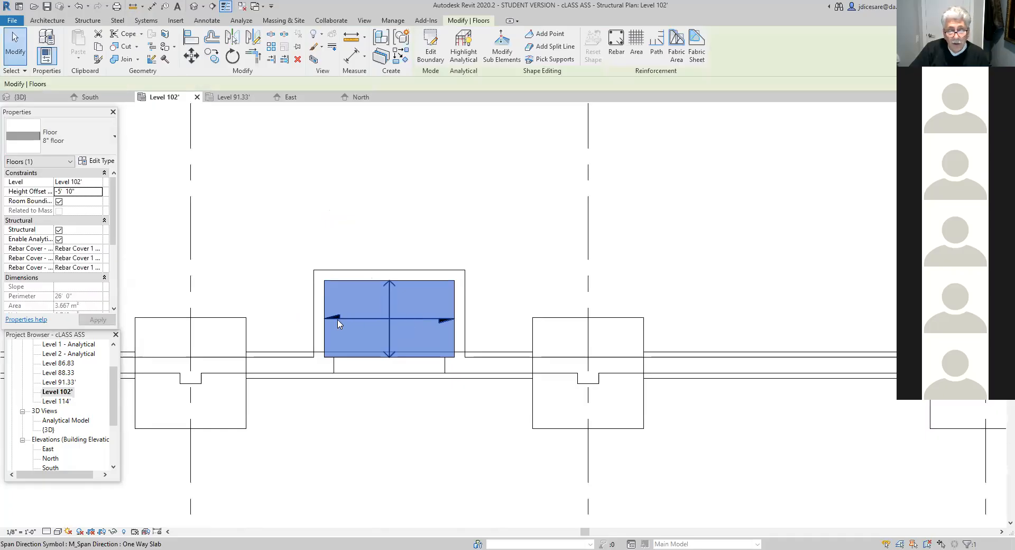
pyautogui.click(403, 421)
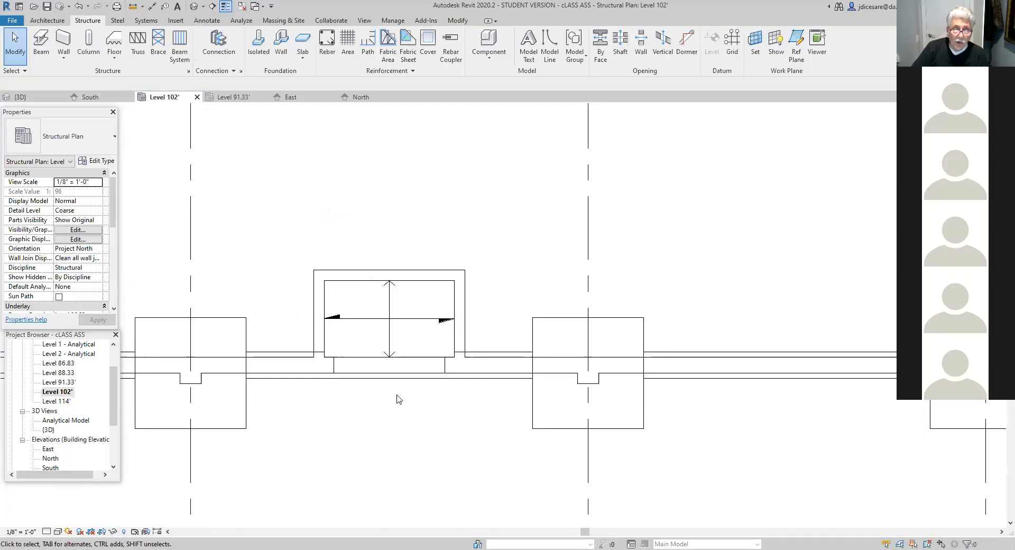
# - Hide the enclosure floor's span direction symbol in the Level 102' plan, as an individual element
pyautogui.click(405, 321)
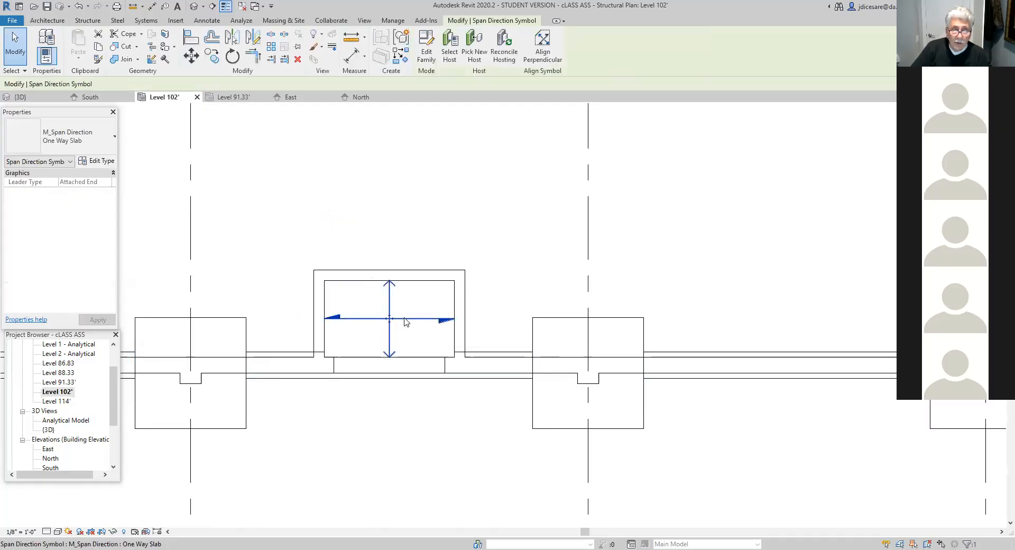
pyautogui.rightClick(406, 321)
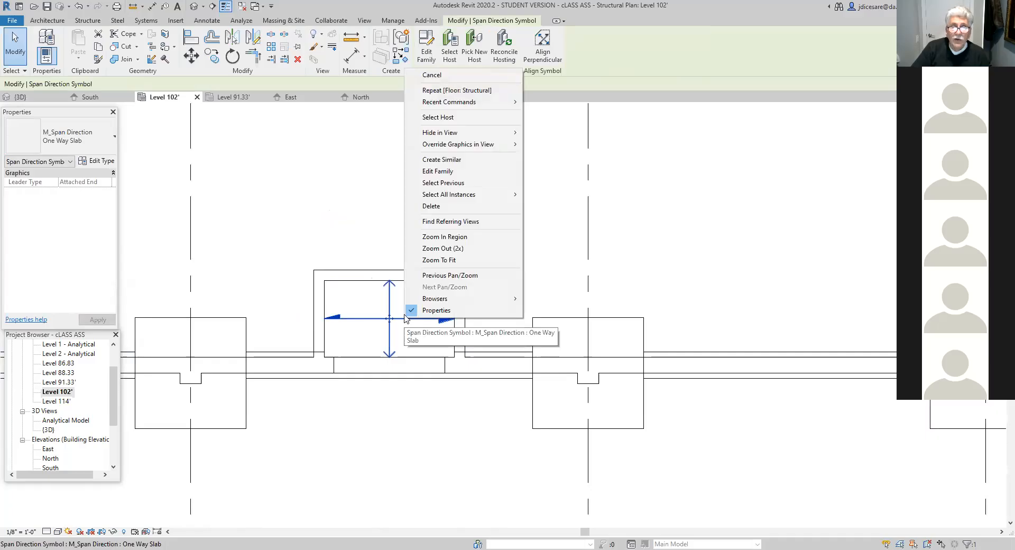
pyautogui.moveTo(427, 136)
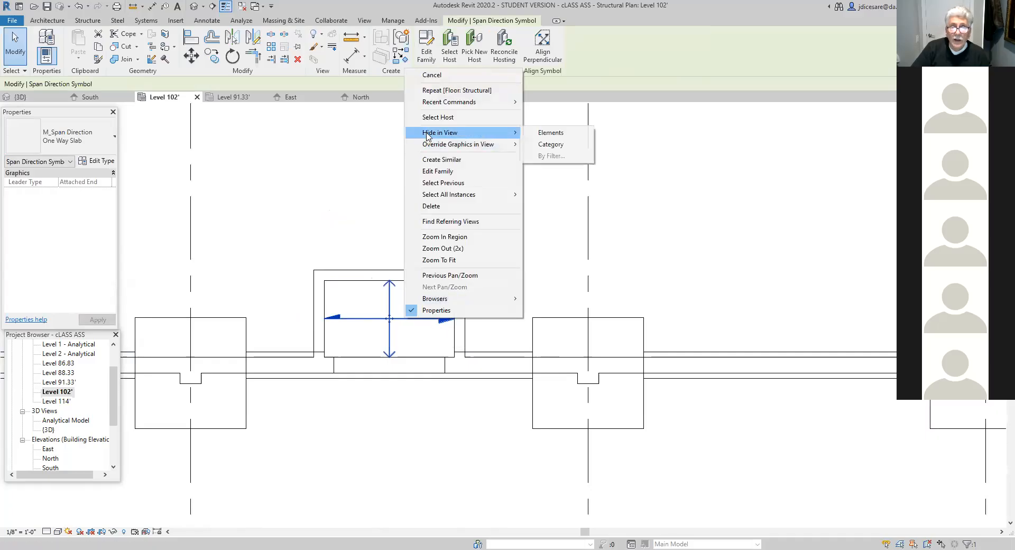
pyautogui.click(550, 134)
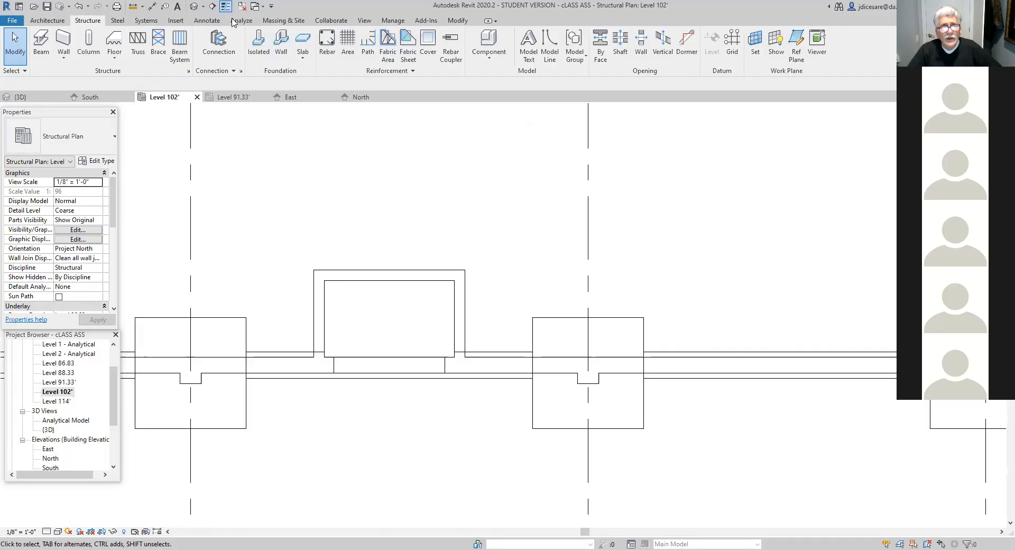
# - Draw a north-south building section through the enclosure and north wall, looking east, with its depth ending just beyond the enclosure's east wall
pyautogui.click(365, 21)
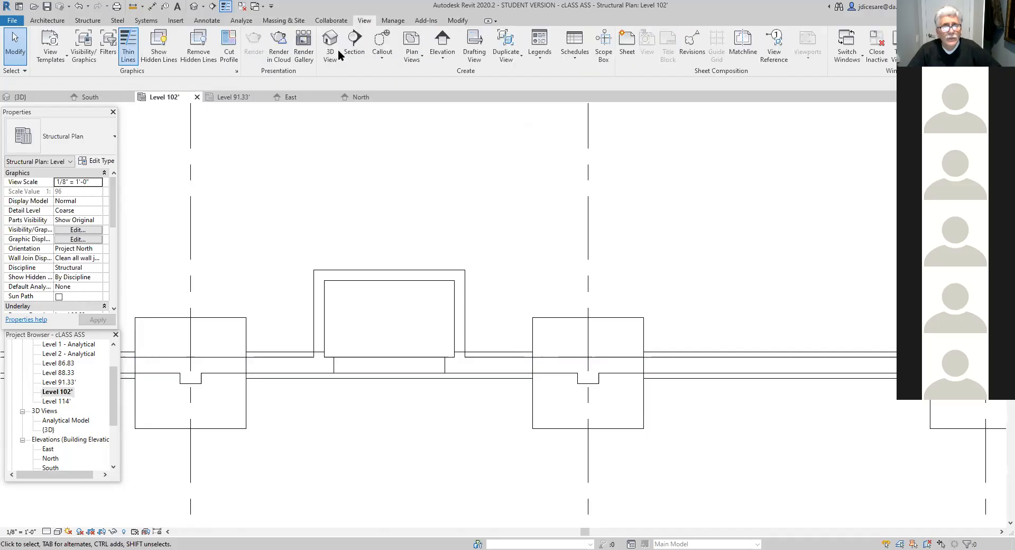
pyautogui.click(353, 45)
pyautogui.click(401, 217)
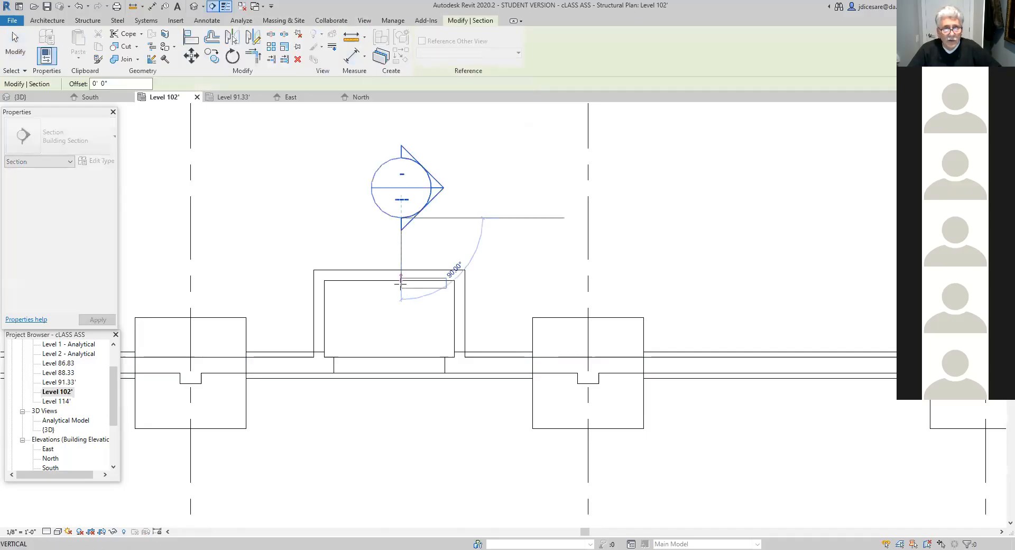
pyautogui.click(401, 412)
pyautogui.click(401, 419)
pyautogui.press('Escape')
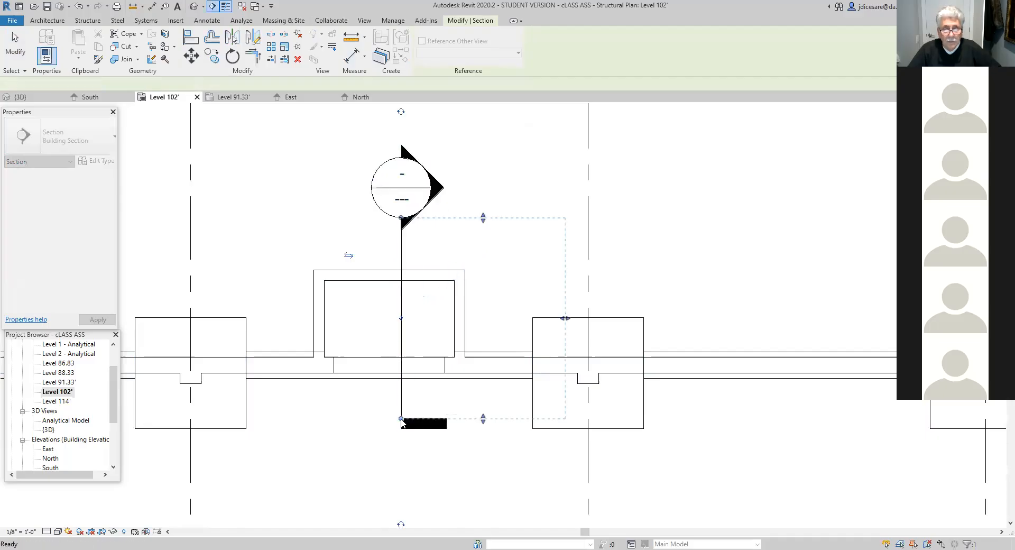
pyautogui.moveTo(565, 317); pyautogui.dragTo(492, 319)
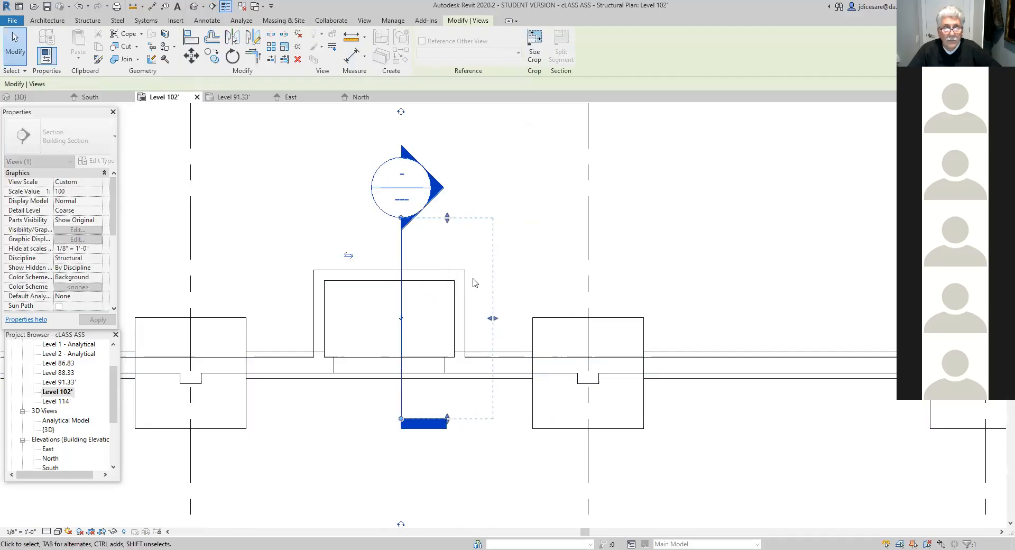
pyautogui.click(477, 207)
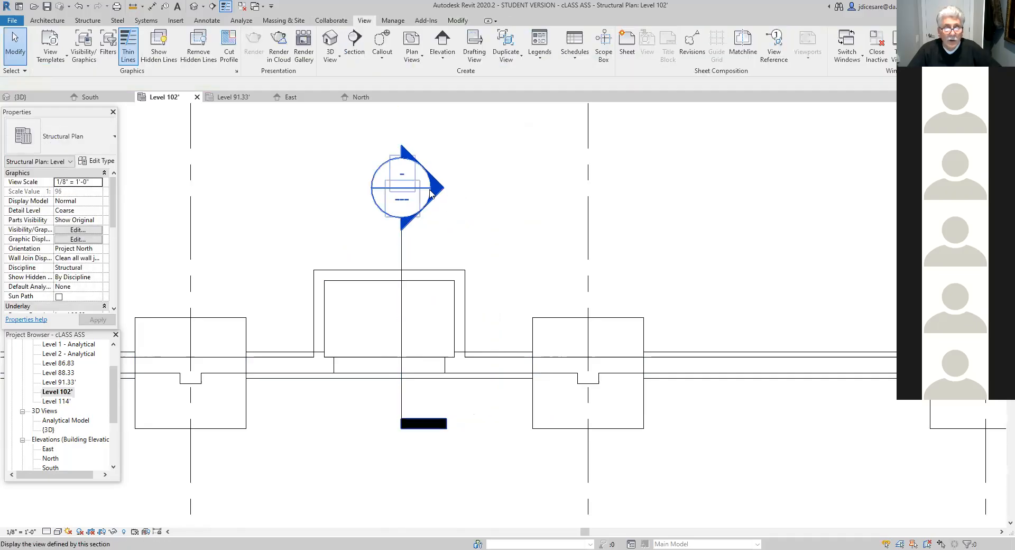
# - Open the new section view and measure the vertical distance from the enclosure floor's top to the sill of the wall opening
pyautogui.doubleClick(432, 194)
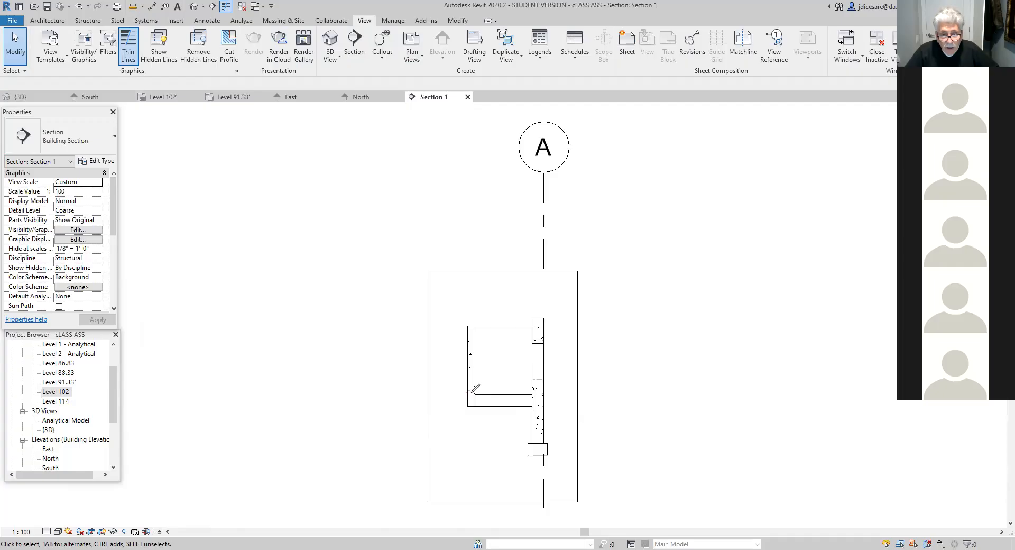
pyautogui.moveTo(492, 400); pyautogui.dragTo(532, 404)
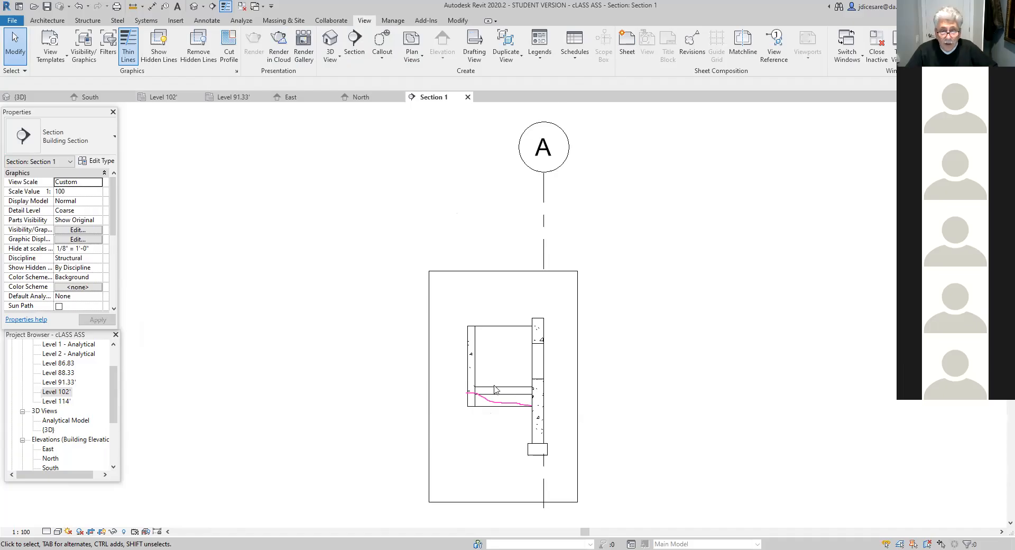
pyautogui.scroll(5, 533, 397)
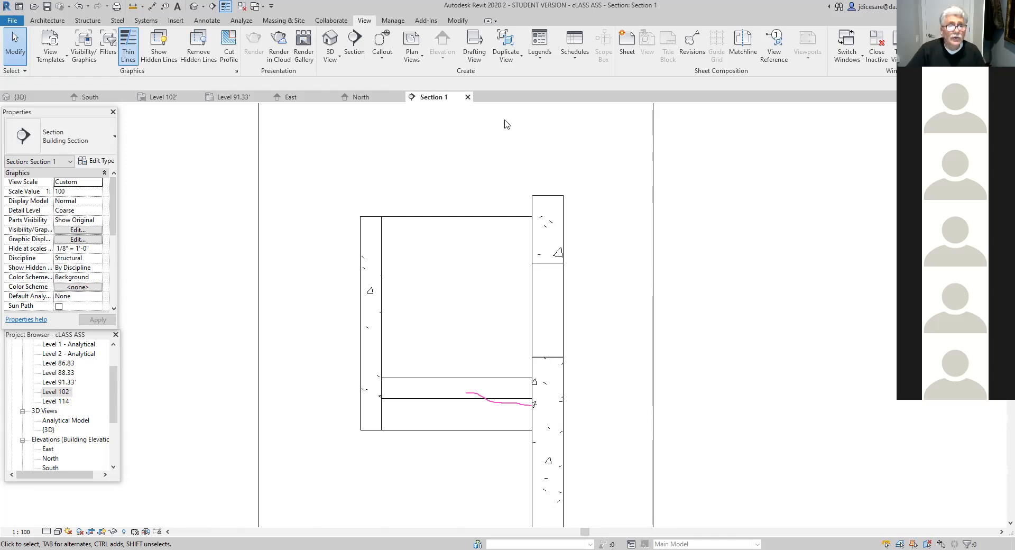
pyautogui.click(133, 7)
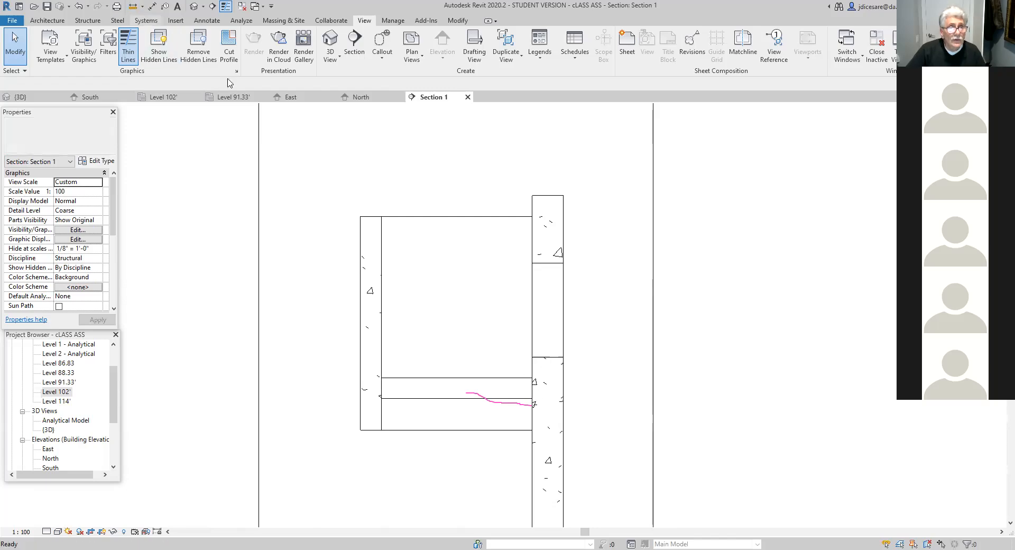
pyautogui.click(532, 377)
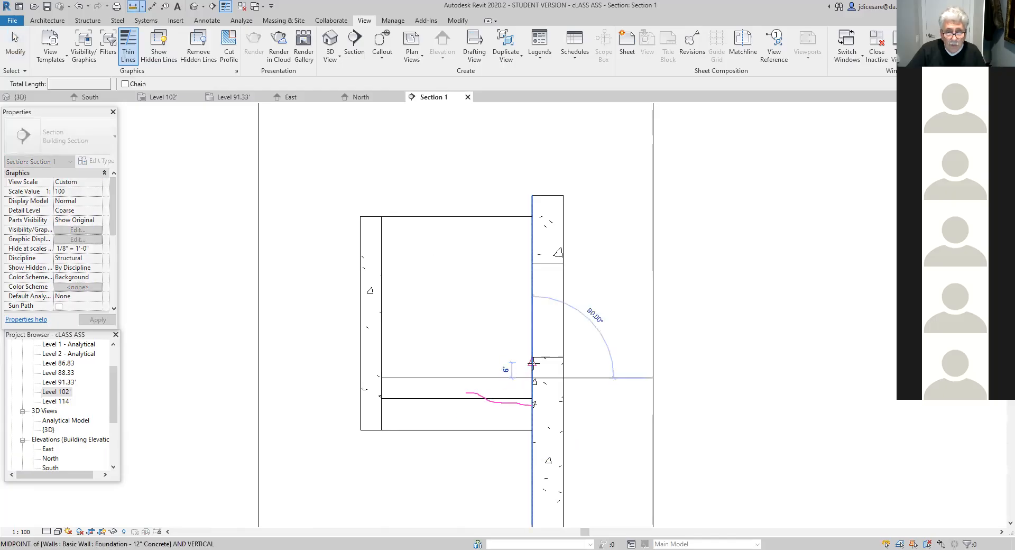
pyautogui.click(532, 357)
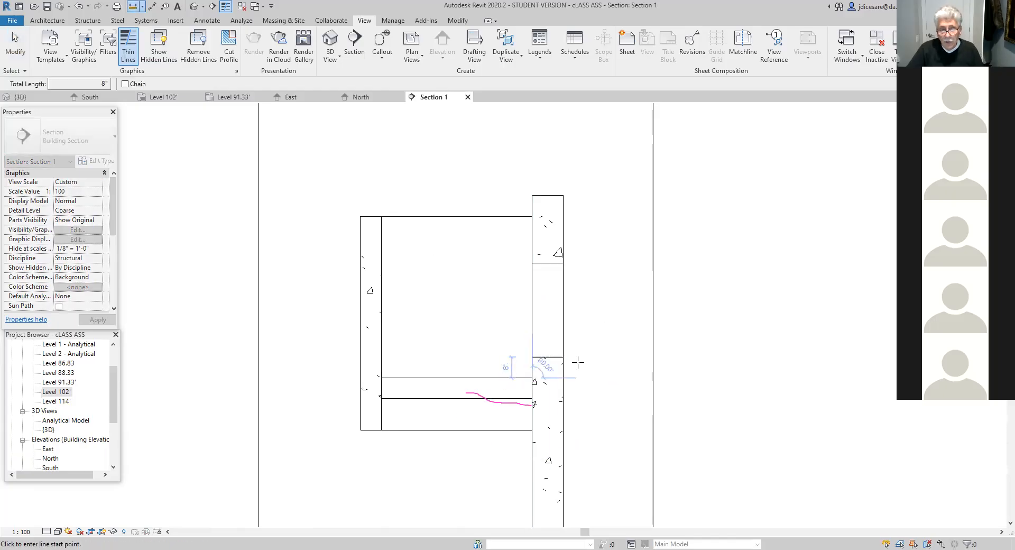
pyautogui.press('Escape')
pyautogui.press('Escape')
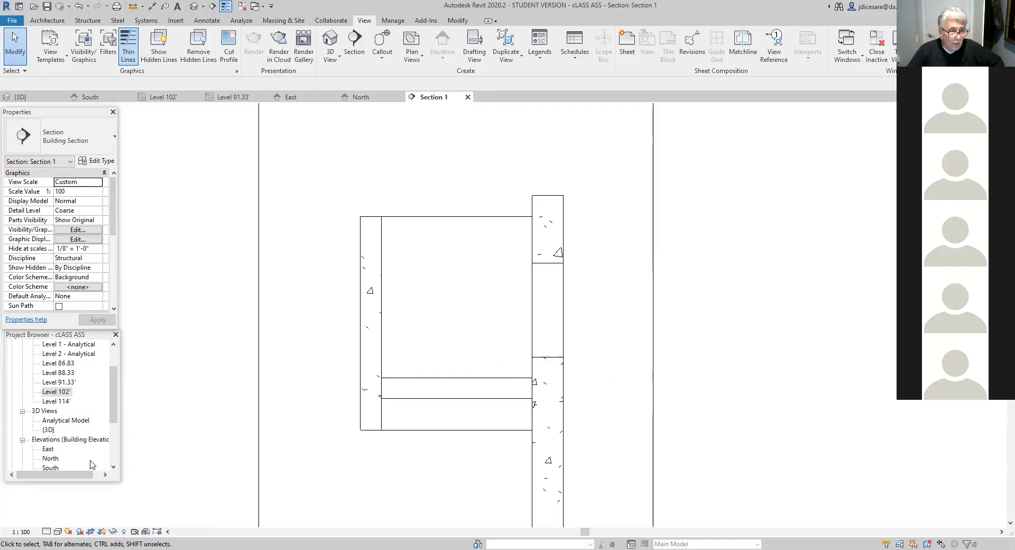
# - Return to the Level 102' plan and delete the Section 1 view from the project
pyautogui.doubleClick(62, 392)
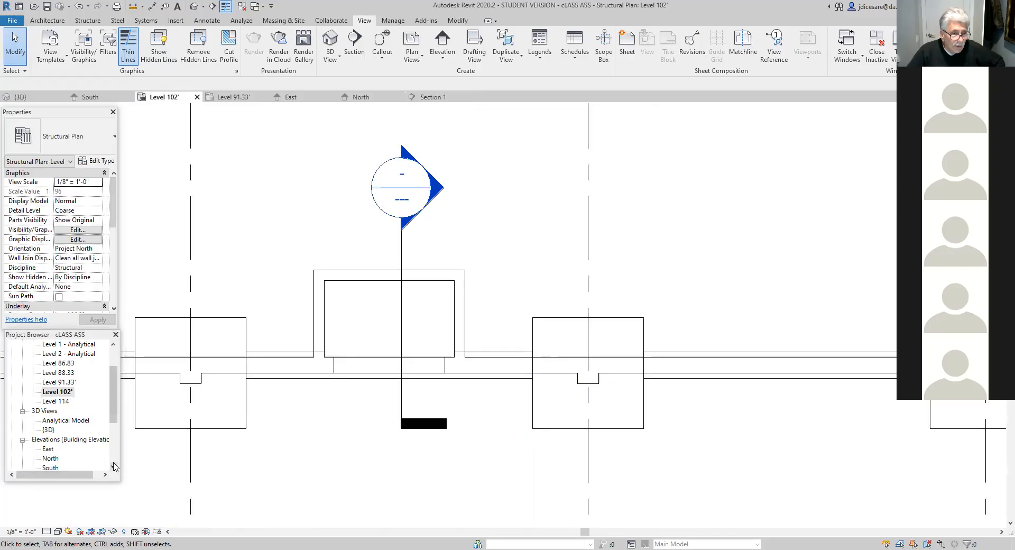
pyautogui.scroll(-3, 113, 465)
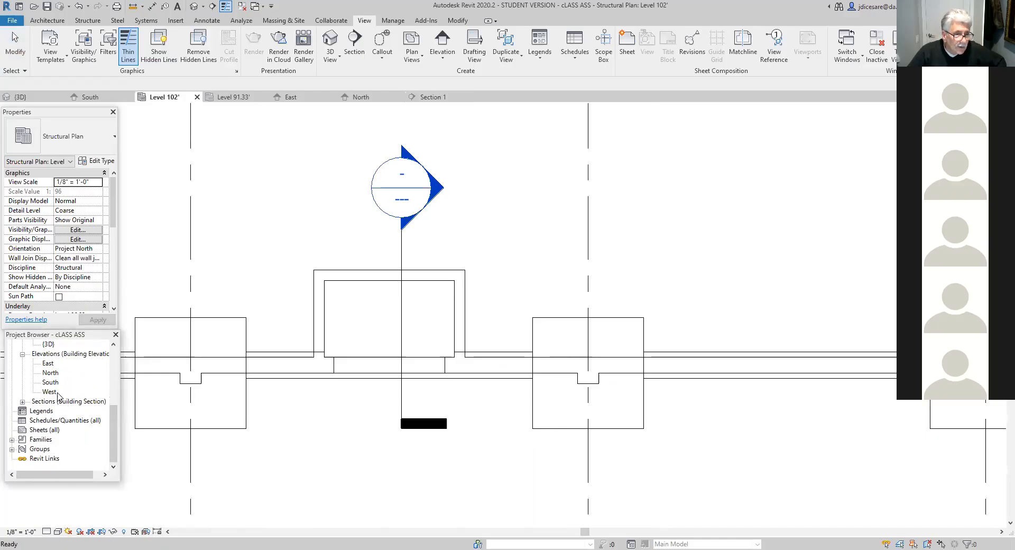
pyautogui.click(22, 402)
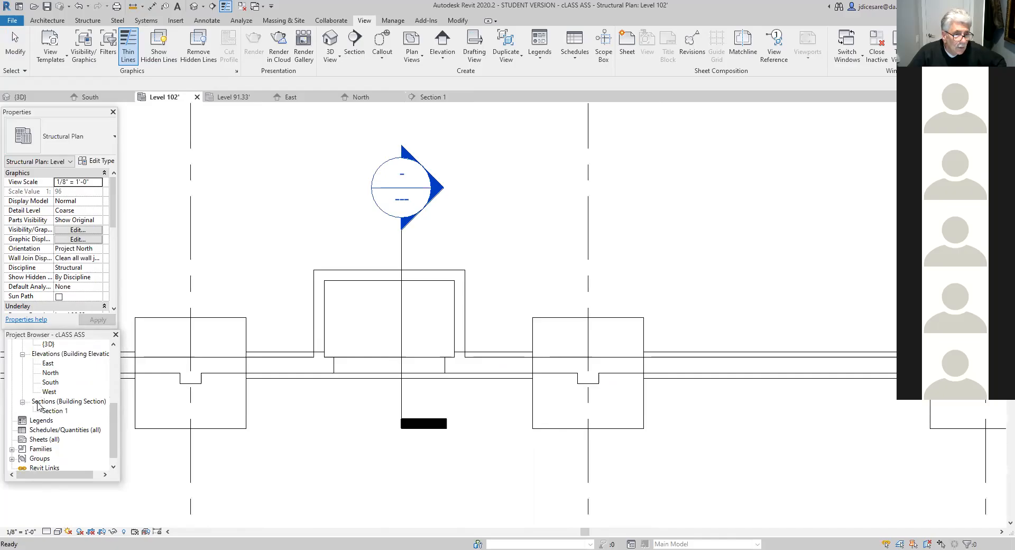
pyautogui.click(51, 412)
pyautogui.rightClick(51, 412)
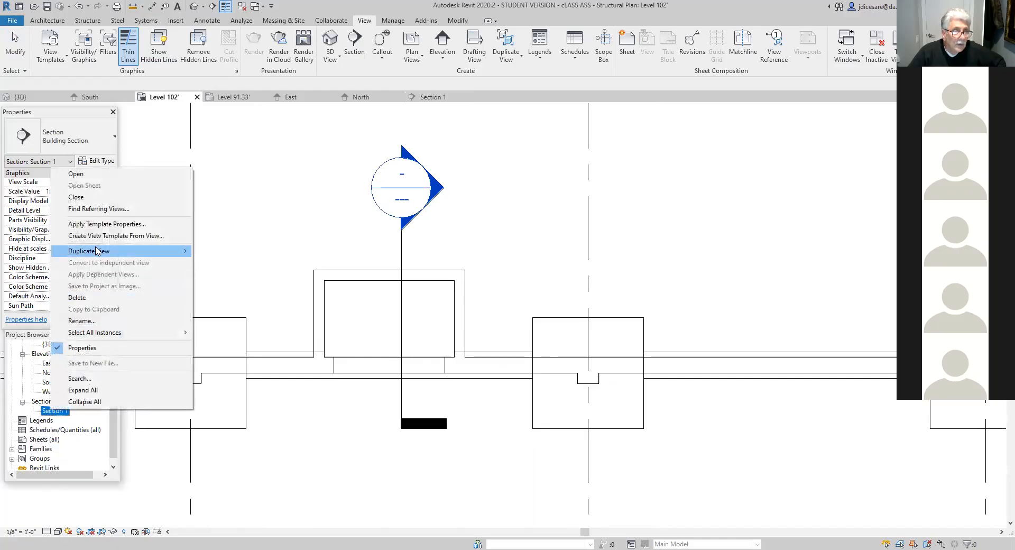
pyautogui.click(76, 298)
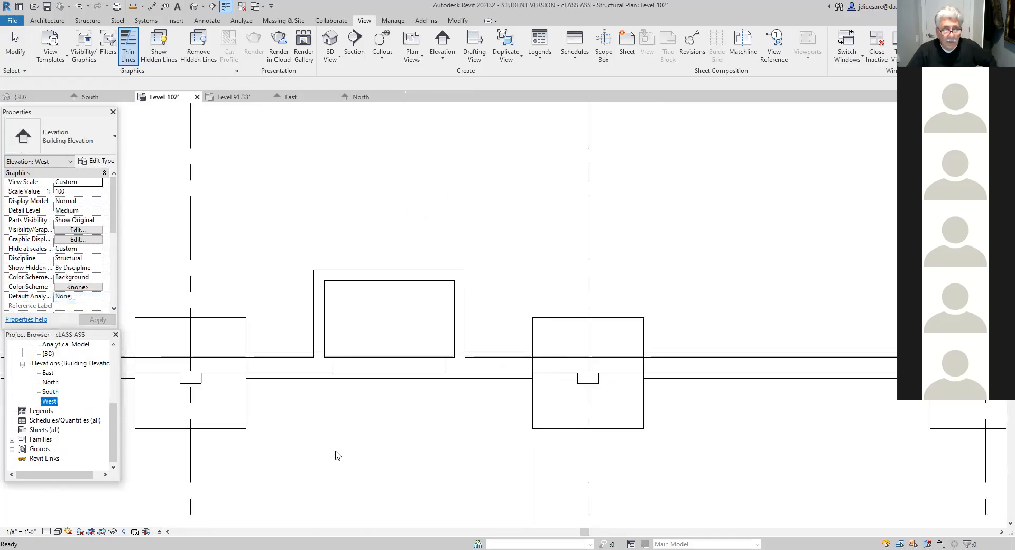
# - Open the East elevation and examine the enclosure projecting from the north foundation wall
pyautogui.scroll(1, 349, 436)
pyautogui.scroll(-6, 349, 437)
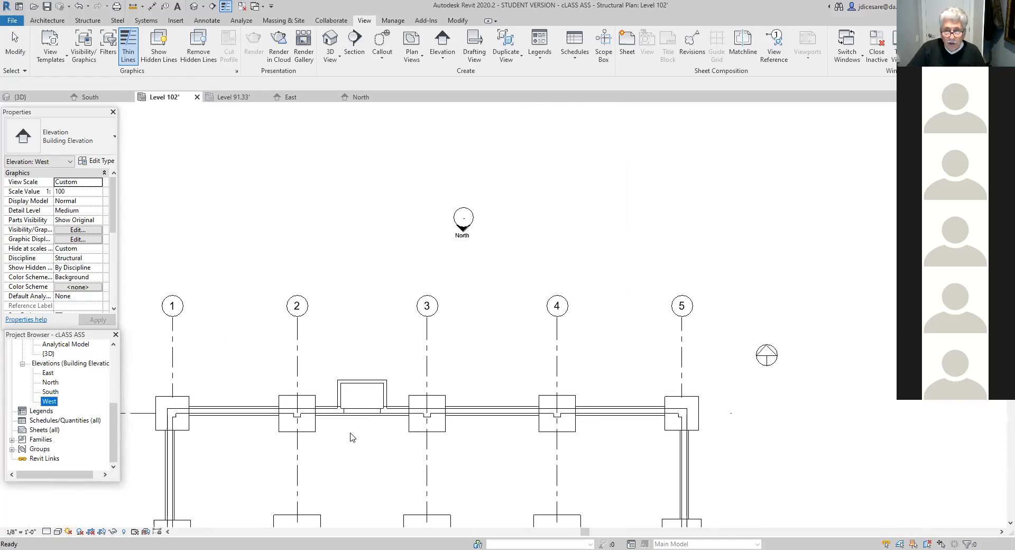
pyautogui.click(350, 436)
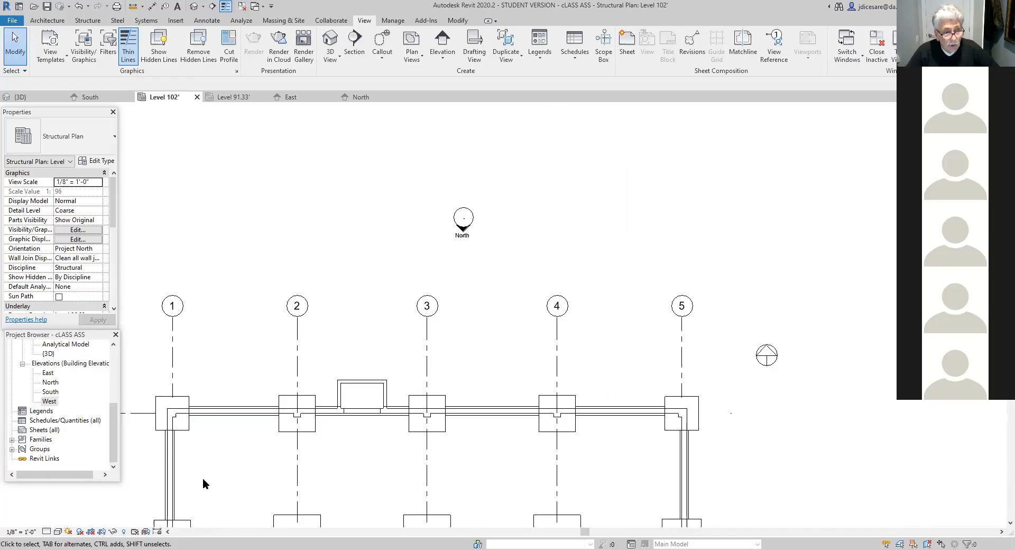
pyautogui.doubleClick(48, 372)
pyautogui.scroll(3, 479, 466)
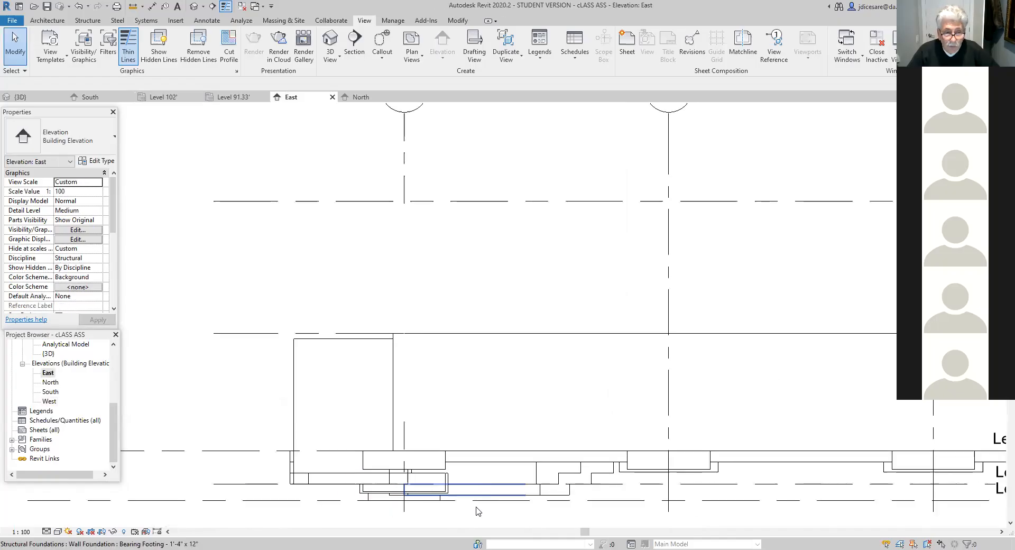
pyautogui.scroll(-2, 481, 424)
pyautogui.moveTo(458, 434); pyautogui.dragTo(154, 417, button='middle')
pyautogui.scroll(3, 597, 433)
pyautogui.scroll(5, 566, 388)
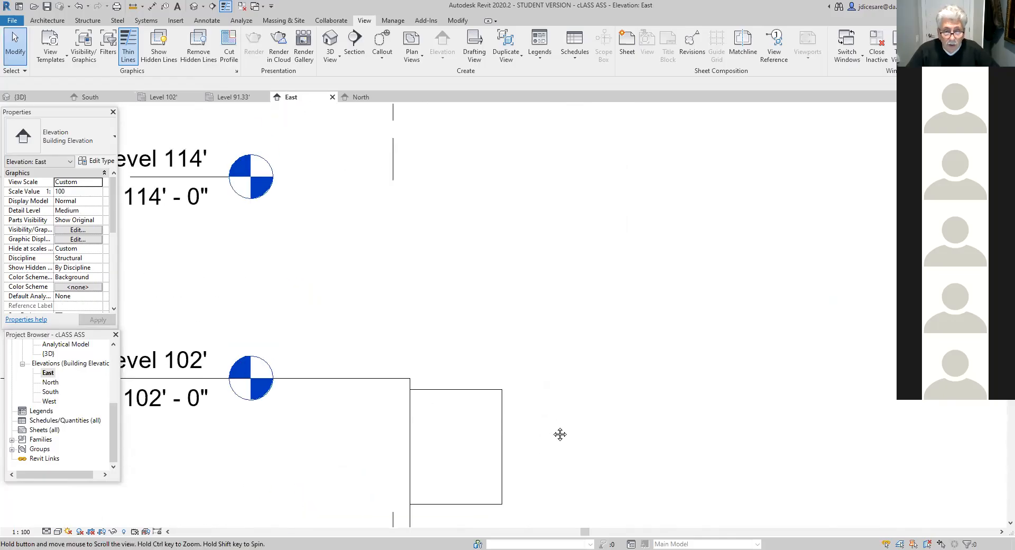
pyautogui.scroll(2, 547, 401)
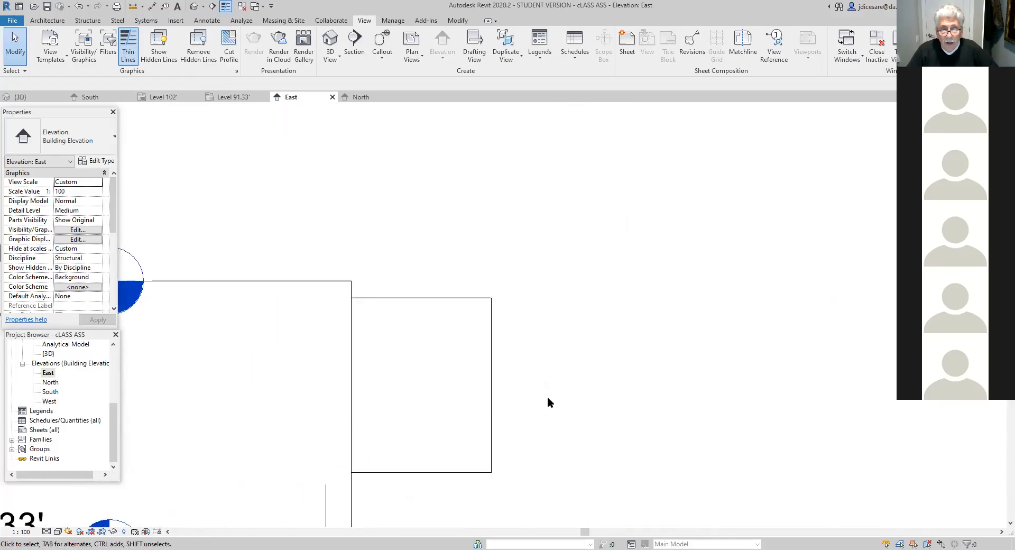
# - Open the profile of the enclosure's east side wall for editing
pyautogui.click(461, 301)
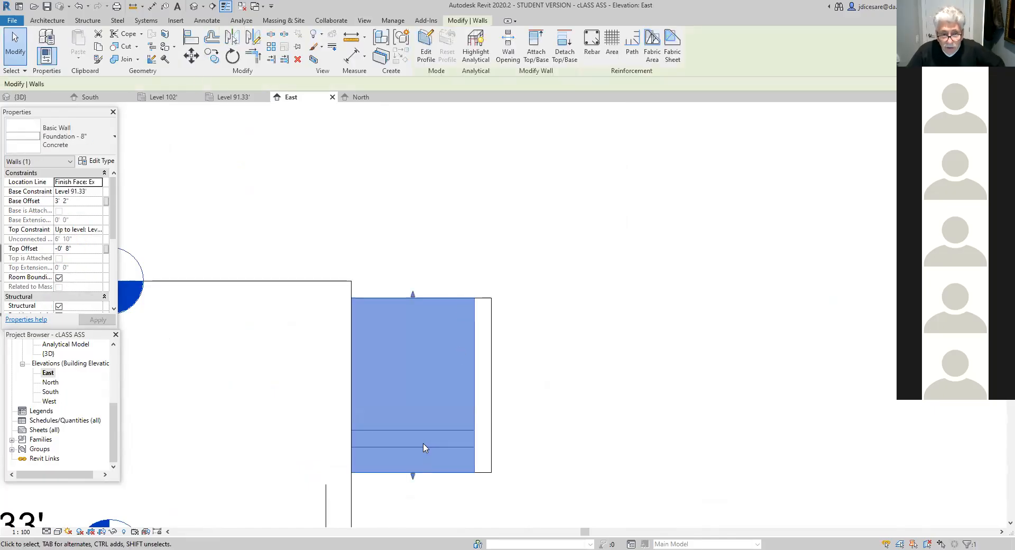
pyautogui.click(485, 470)
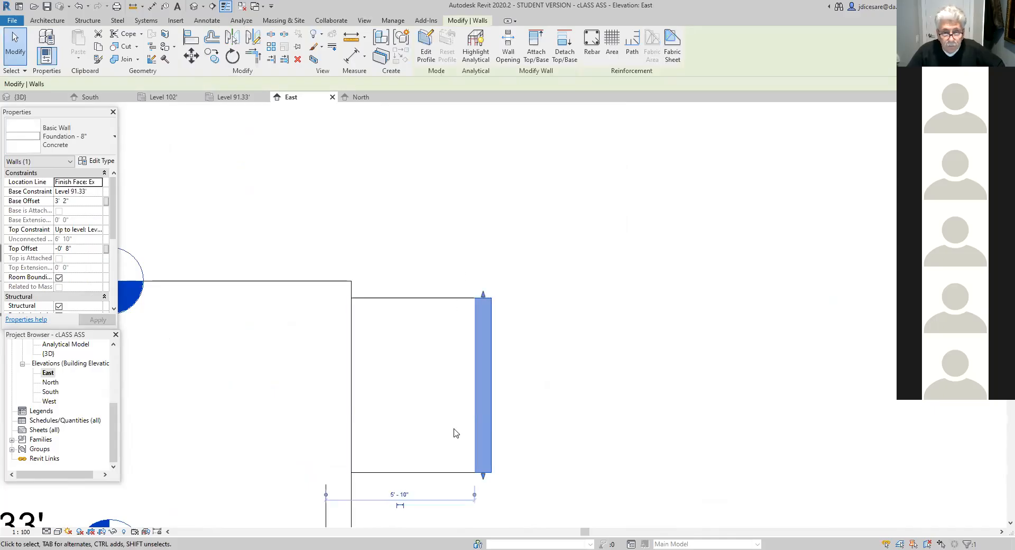
pyautogui.click(460, 302)
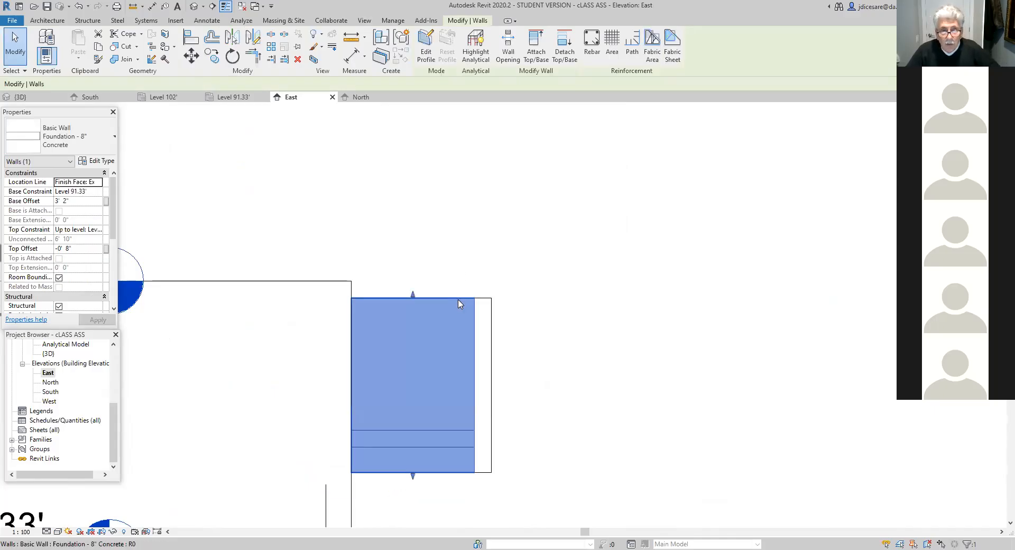
pyautogui.press('Escape')
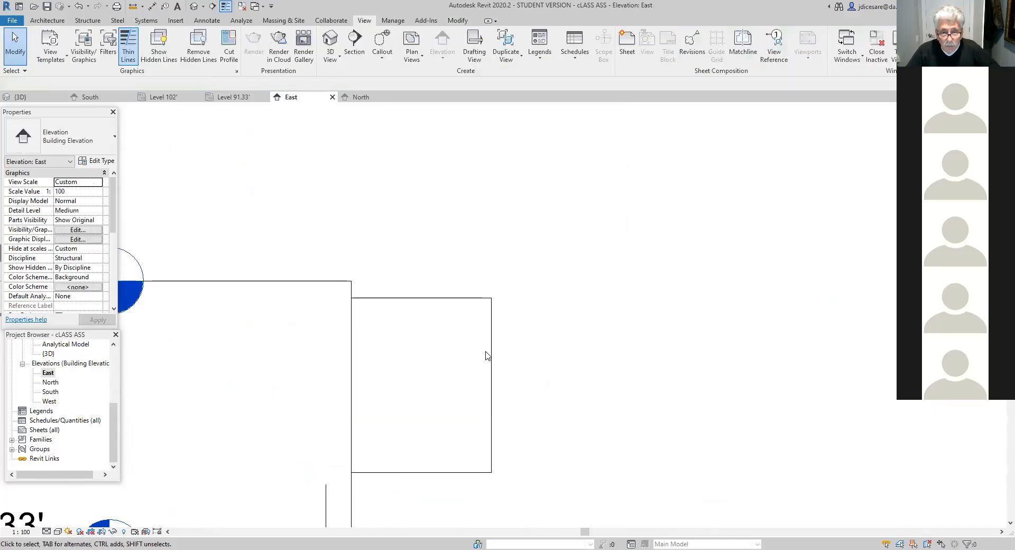
pyautogui.click(419, 473)
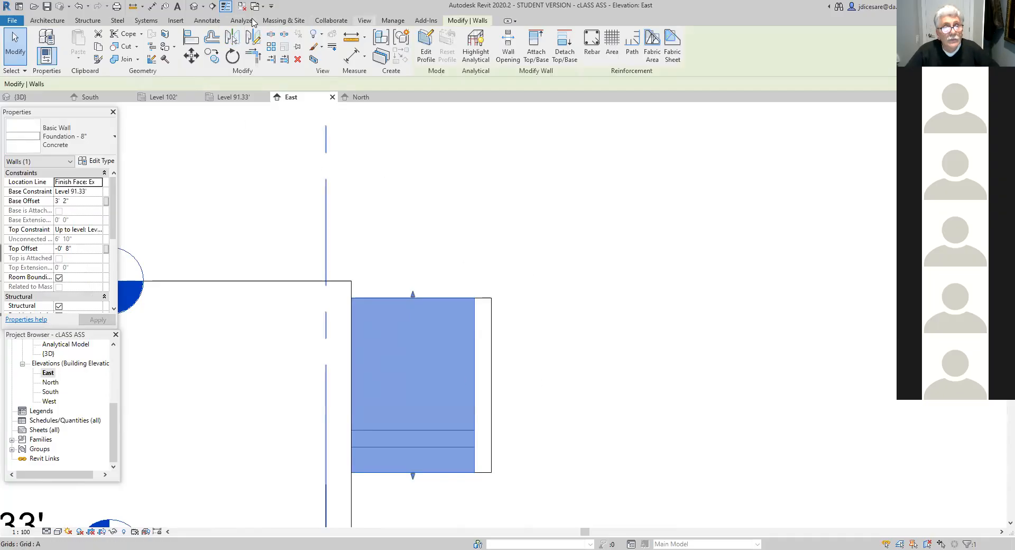
pyautogui.click(365, 21)
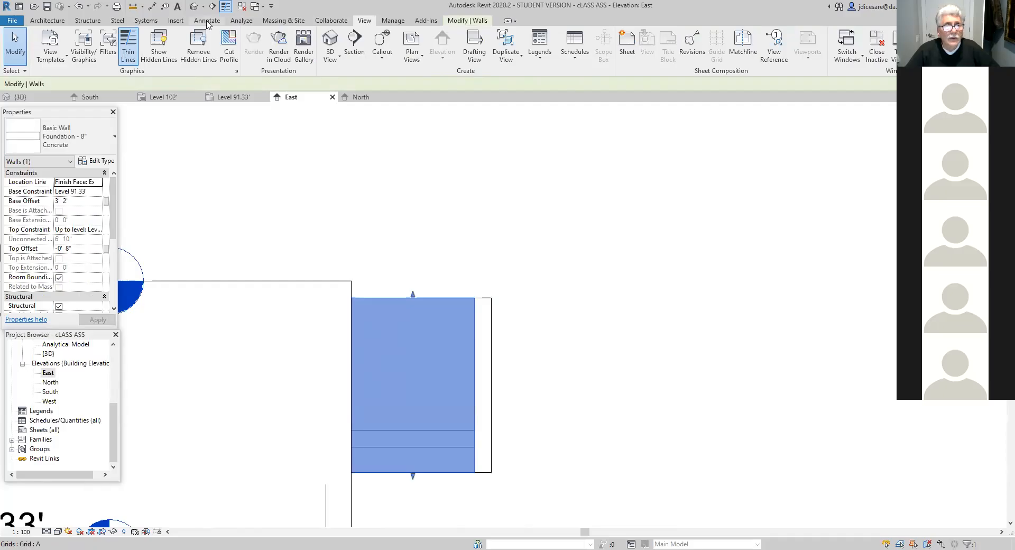
pyautogui.click(461, 22)
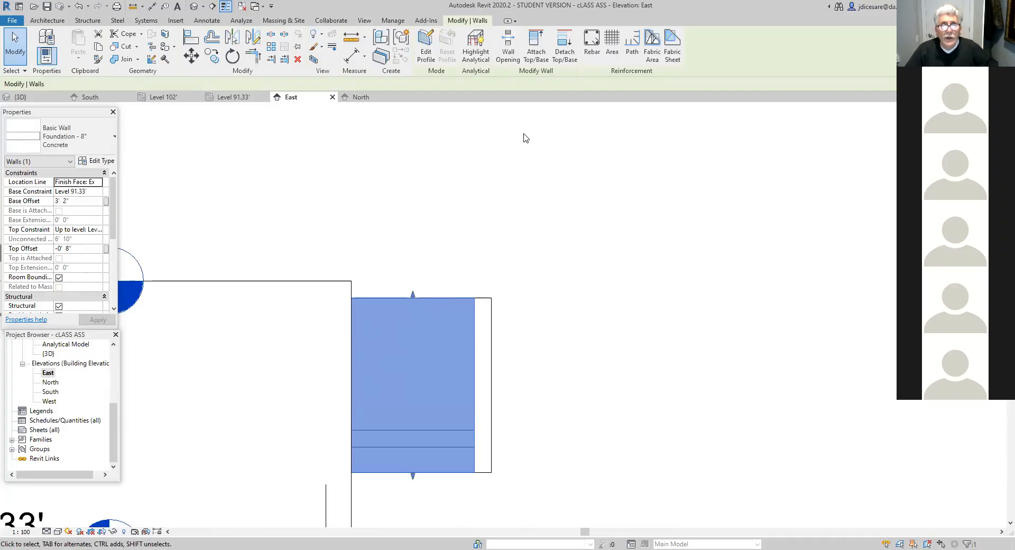
pyautogui.click(427, 43)
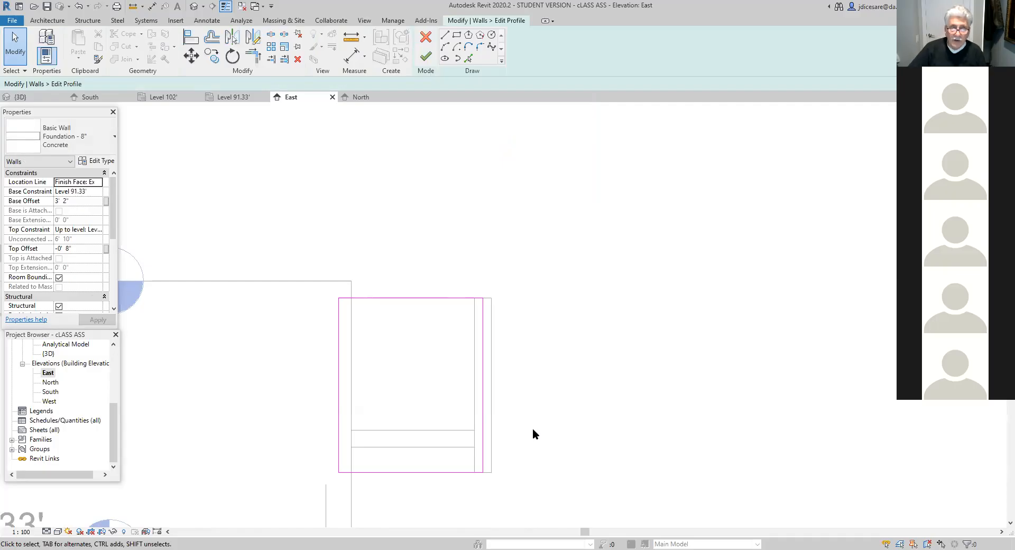
# - Unlock the alignment constraints on all four edges of the east side wall's profile sketch
pyautogui.click(443, 297)
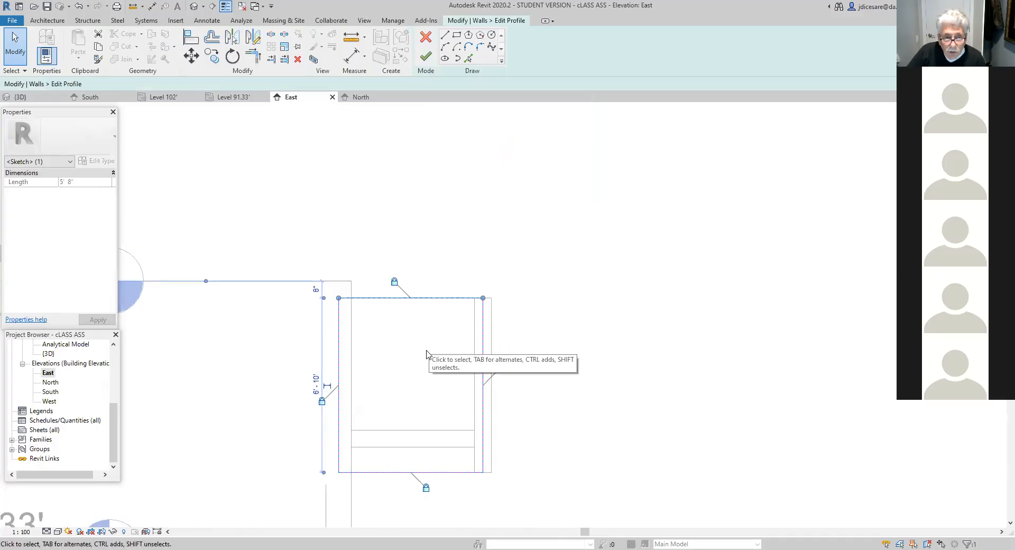
pyautogui.click(394, 282)
pyautogui.click(498, 370)
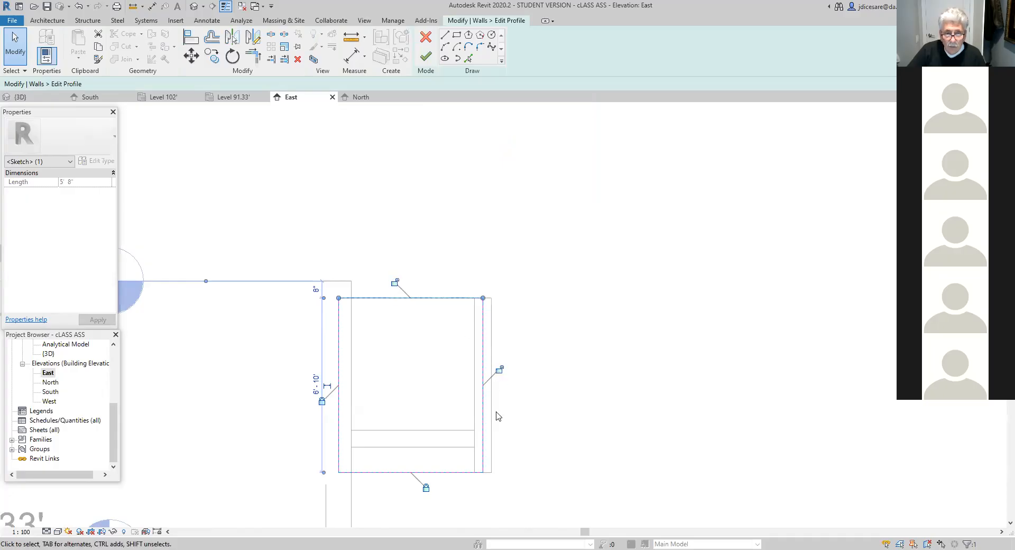
pyautogui.click(427, 487)
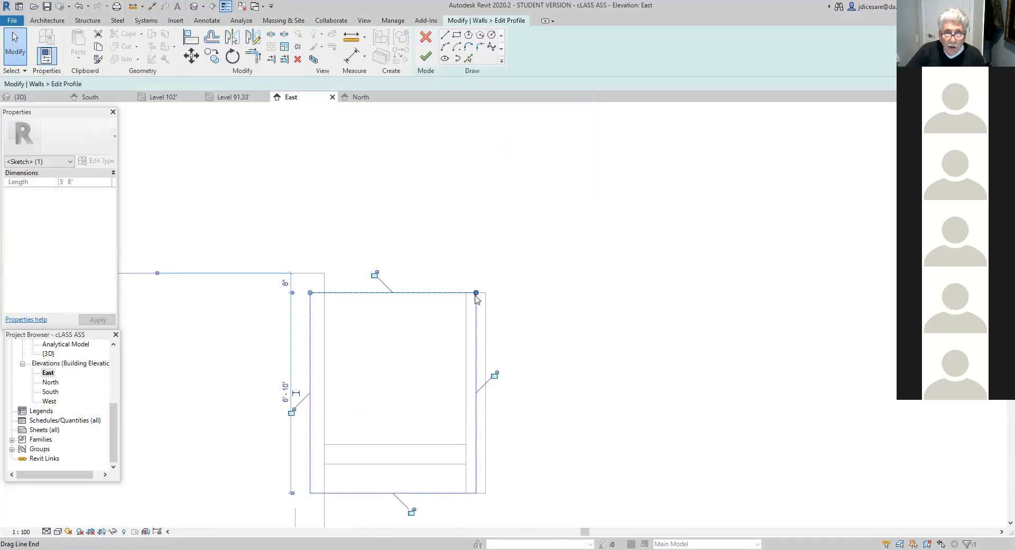
# - Extend the profile's top edge to 6'-0" at the outer end and realign the inner vertical edge with the foundation wall's face
pyautogui.moveTo(476, 294); pyautogui.dragTo(485, 293)
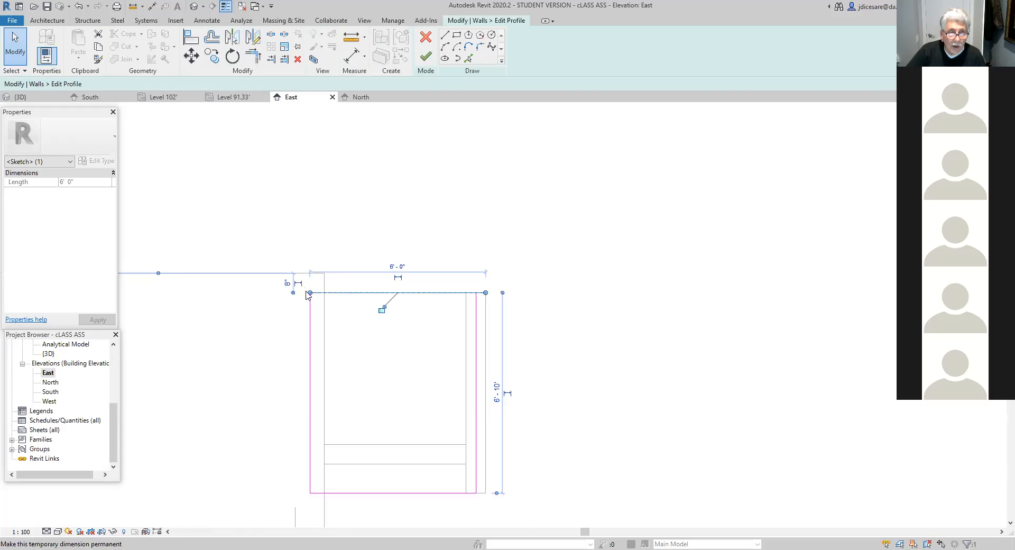
pyautogui.moveTo(310, 292); pyautogui.dragTo(324, 292)
pyautogui.click(311, 492)
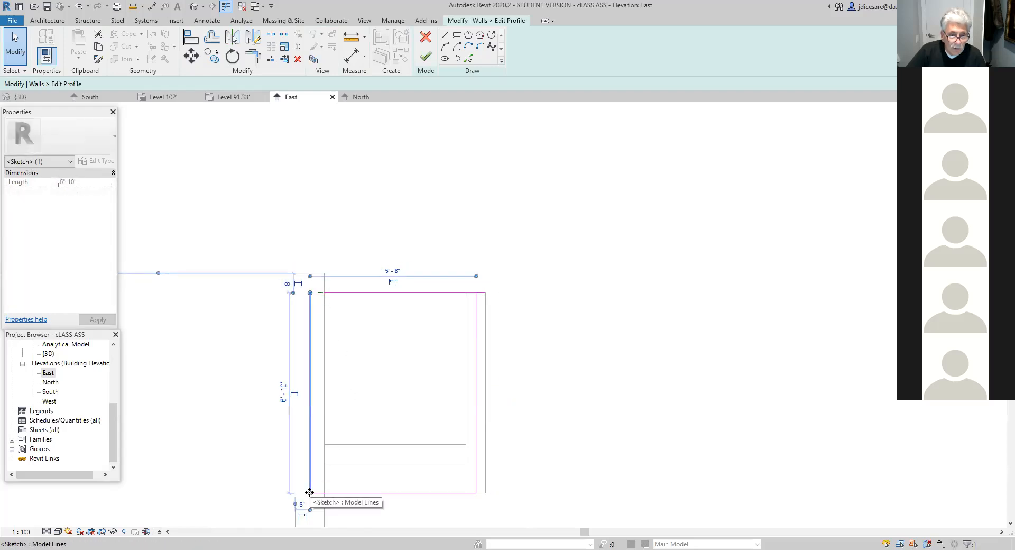
pyautogui.moveTo(311, 493); pyautogui.dragTo(324, 493)
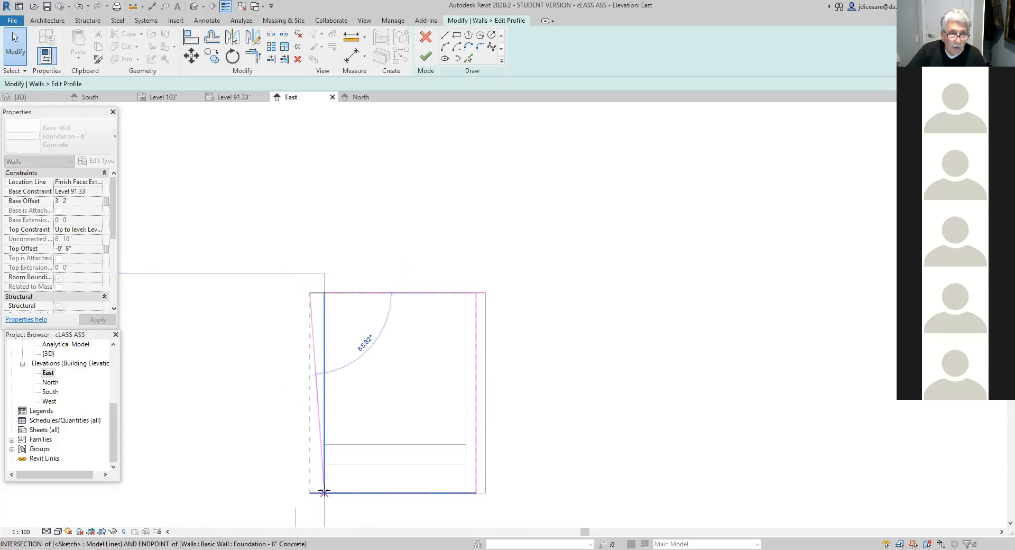
pyautogui.moveTo(310, 293); pyautogui.dragTo(324, 292)
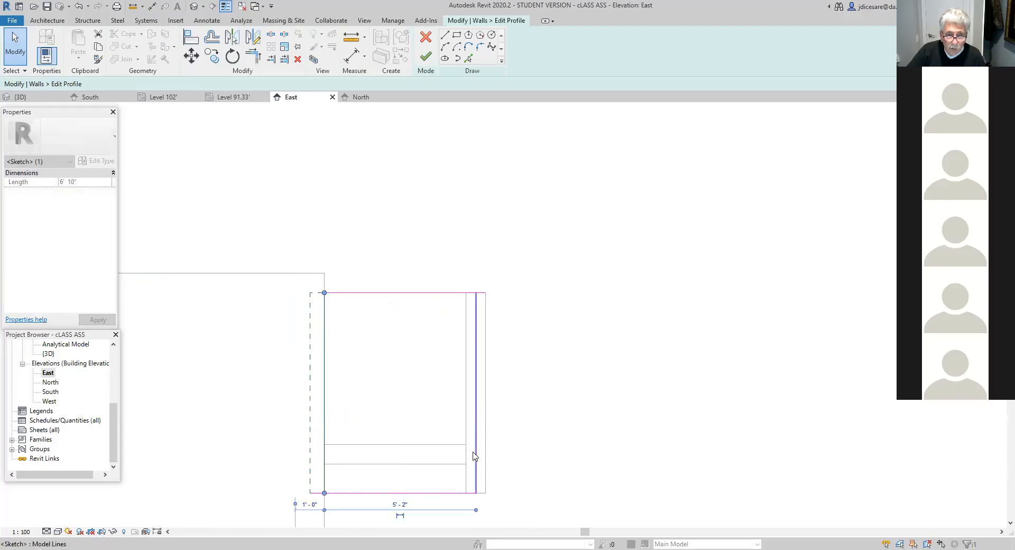
# - Move the profile's outer vertical edge flush with the outer face of the enclosure's north wall, 5'-6" from the inner edge
pyautogui.click(476, 317)
pyautogui.moveTo(476, 294); pyautogui.dragTo(485, 292)
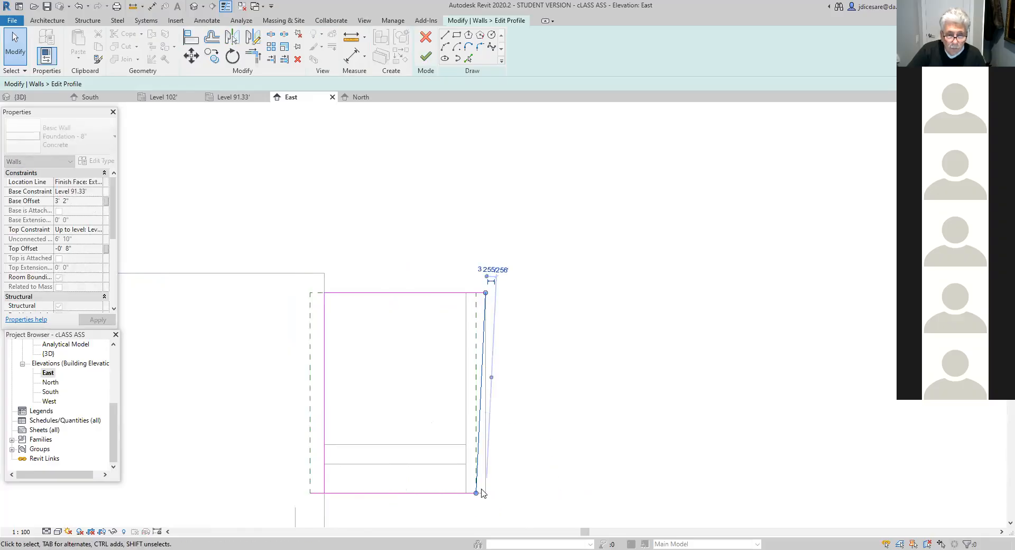
pyautogui.moveTo(477, 493); pyautogui.dragTo(502, 494)
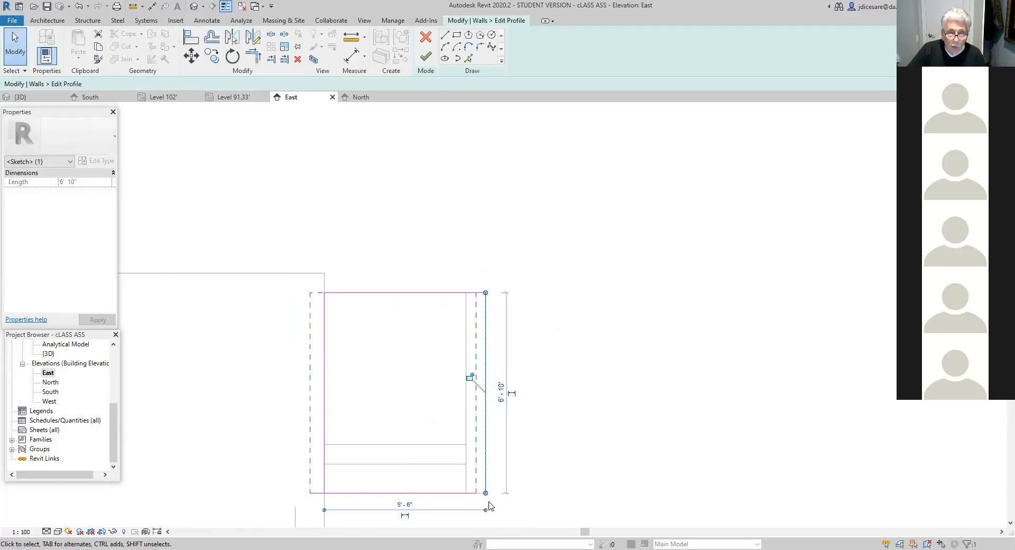
# - Shorten the profile's outer edge to 5'-10", slope the bottom edge up to its lower end, and try to finish the sketch
pyautogui.moveTo(486, 492)
pyautogui.mouseDown()
pyautogui.moveTo(483, 463)
pyautogui.moveTo(462, 464)
pyautogui.moveTo(481, 464)
pyautogui.mouseUp()
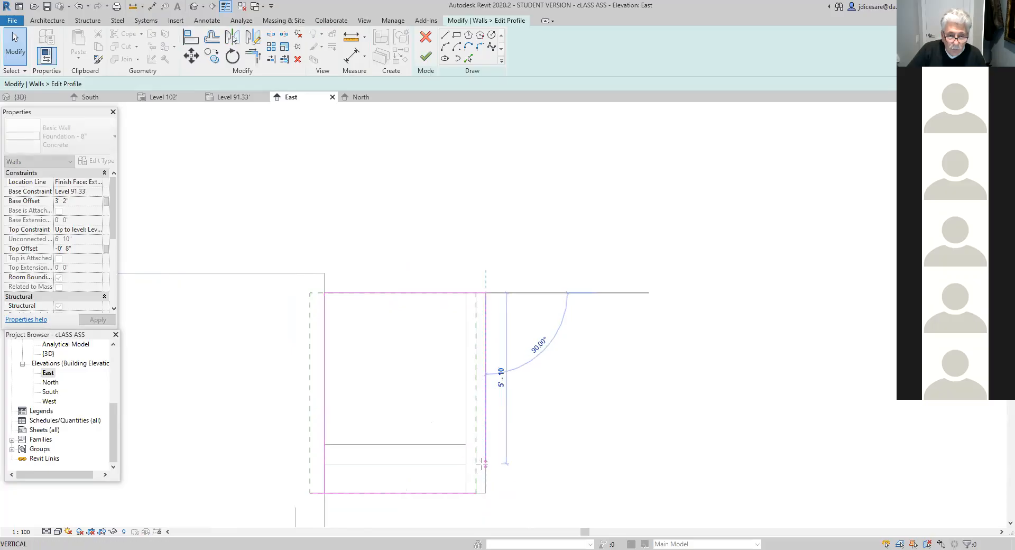
pyautogui.click(449, 493)
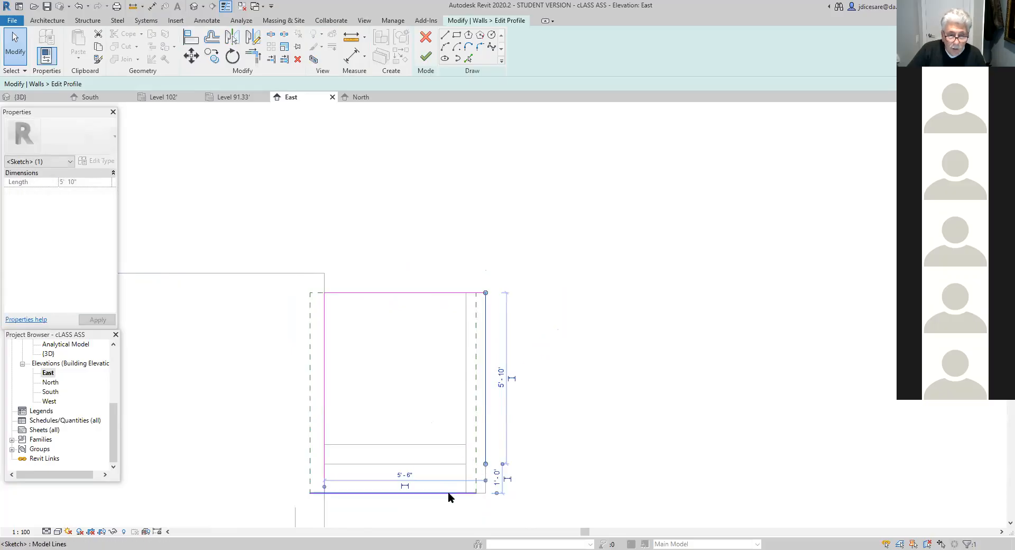
pyautogui.moveTo(475, 493); pyautogui.dragTo(485, 463)
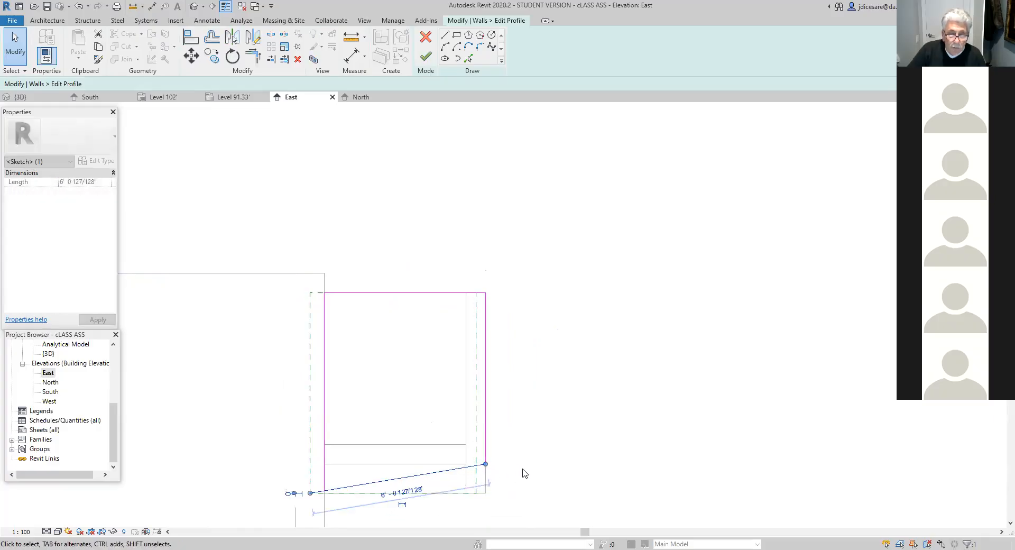
pyautogui.click(521, 473)
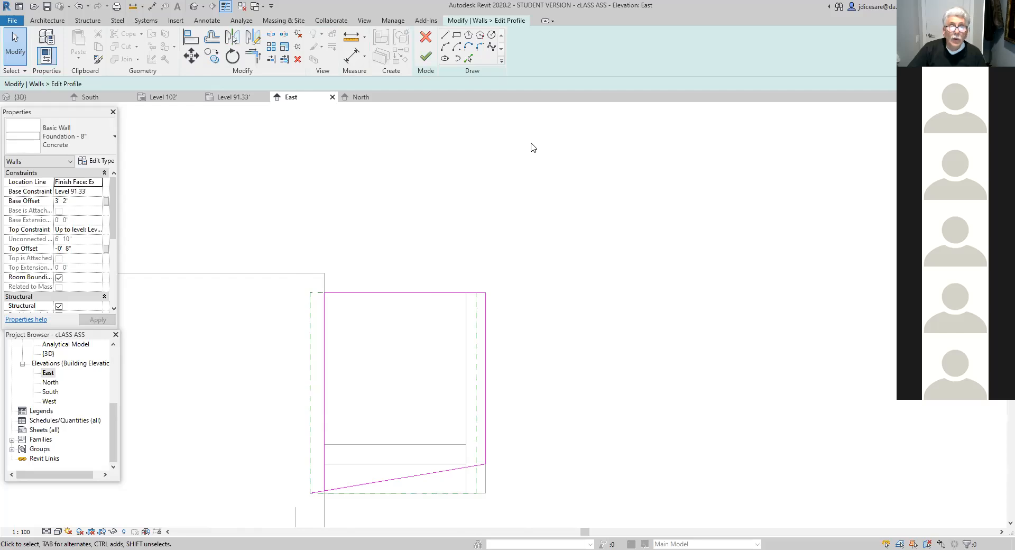
pyautogui.click(424, 58)
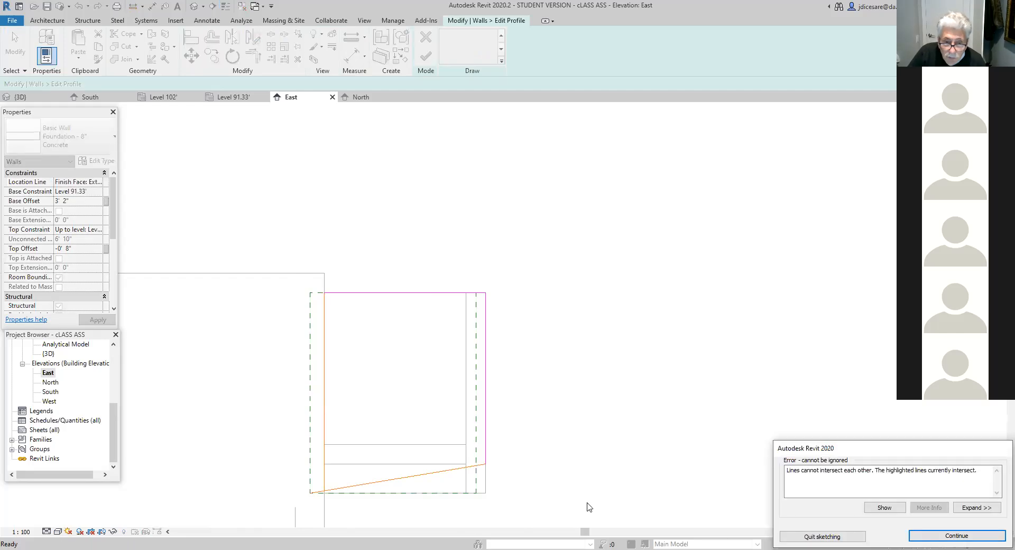
pyautogui.click(954, 536)
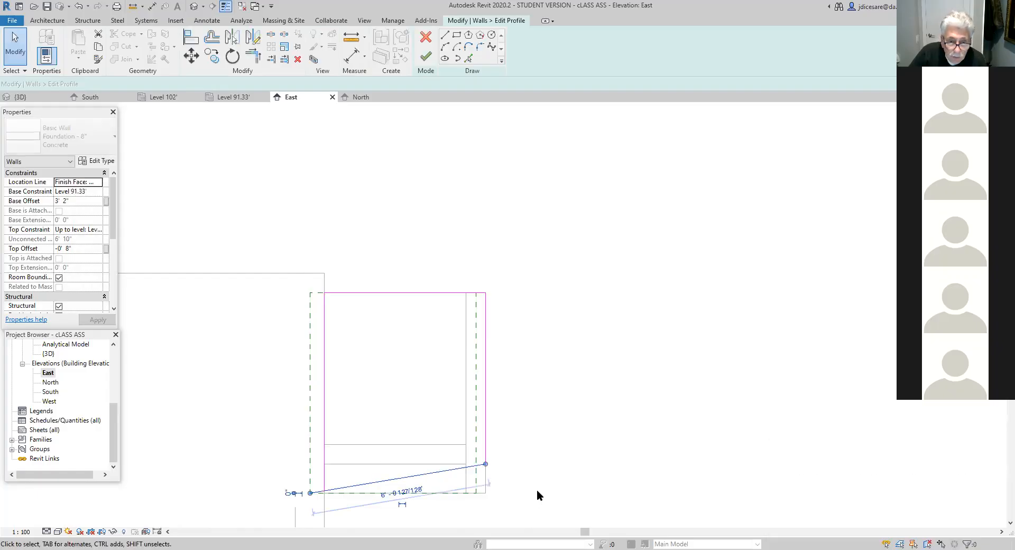
# - Join the sloped bottom edge to the inner edge's lower end, finish the wall profile, and save the project
pyautogui.scroll(2, 537, 490)
pyautogui.click(446, 426)
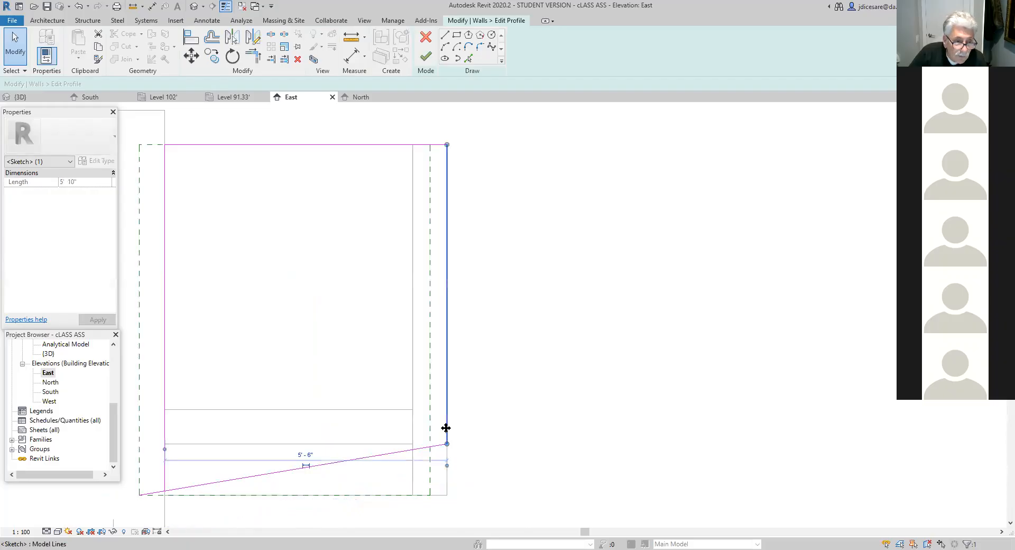
pyautogui.scroll(1, 451, 449)
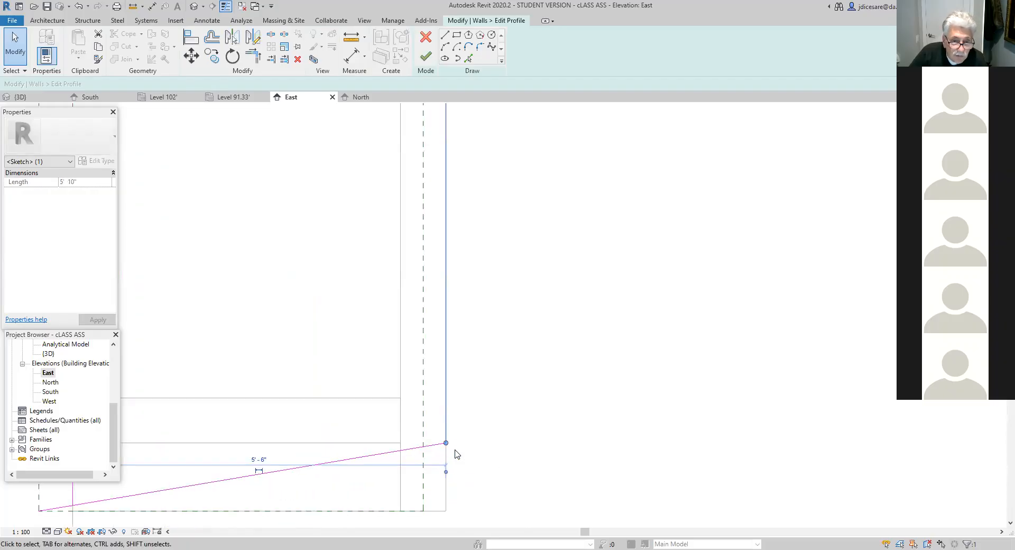
pyautogui.scroll(-2, 455, 460)
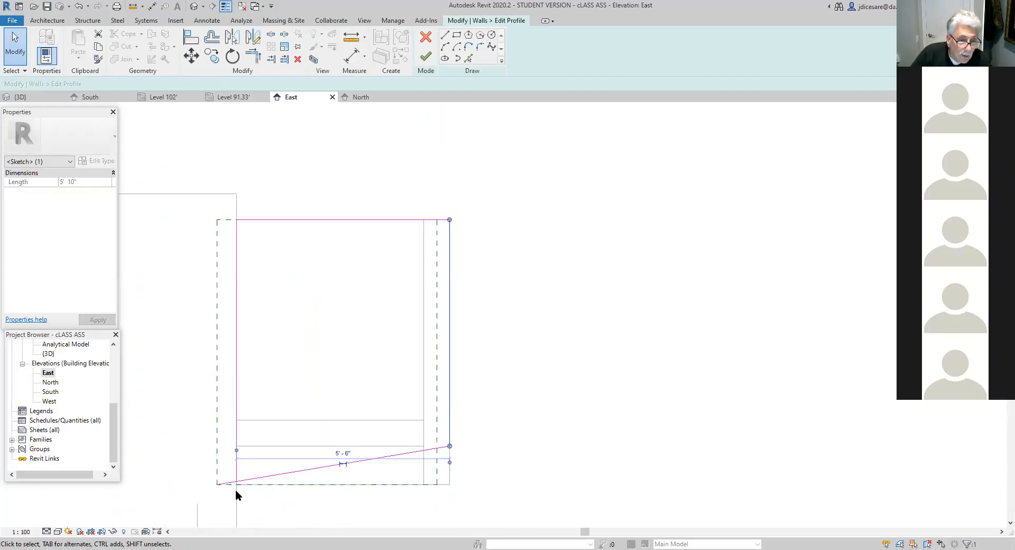
pyautogui.moveTo(224, 486)
pyautogui.mouseDown()
pyautogui.moveTo(215, 482)
pyautogui.moveTo(237, 484)
pyautogui.mouseUp()
pyautogui.click(261, 520)
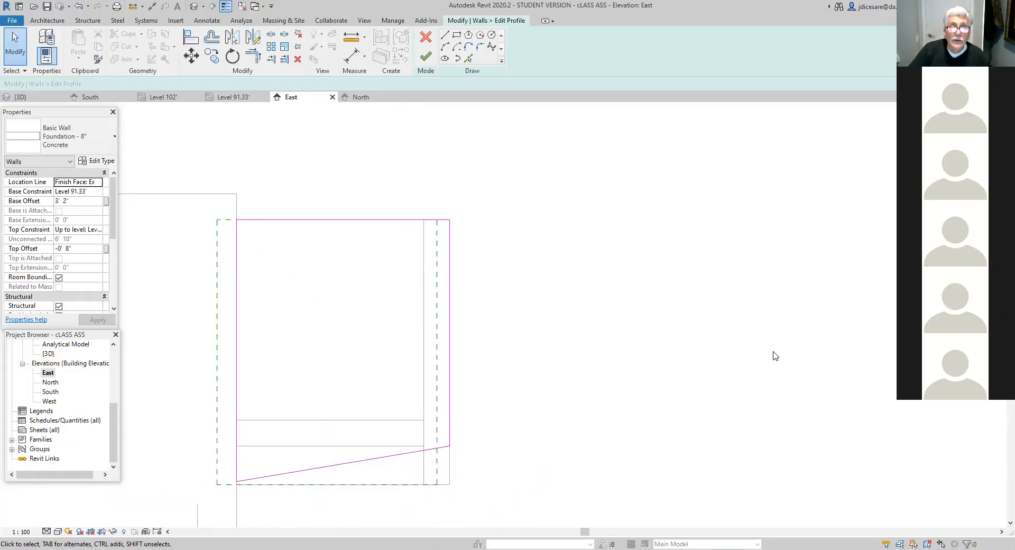
pyautogui.click(425, 56)
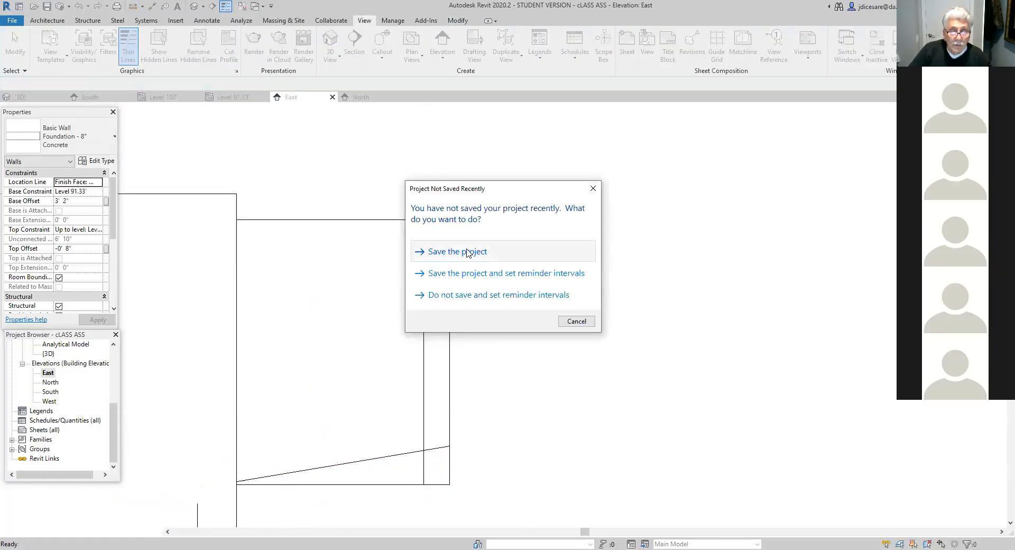
pyautogui.click(468, 252)
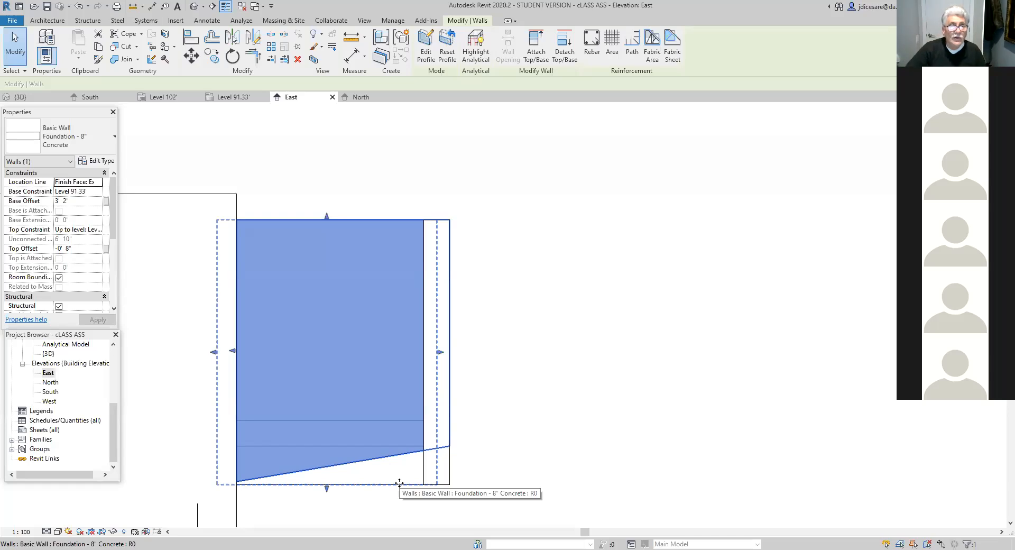
# - In the 3D view, set the base offset of the enclosure's north wall to 3' 10"
pyautogui.click(194, 5)
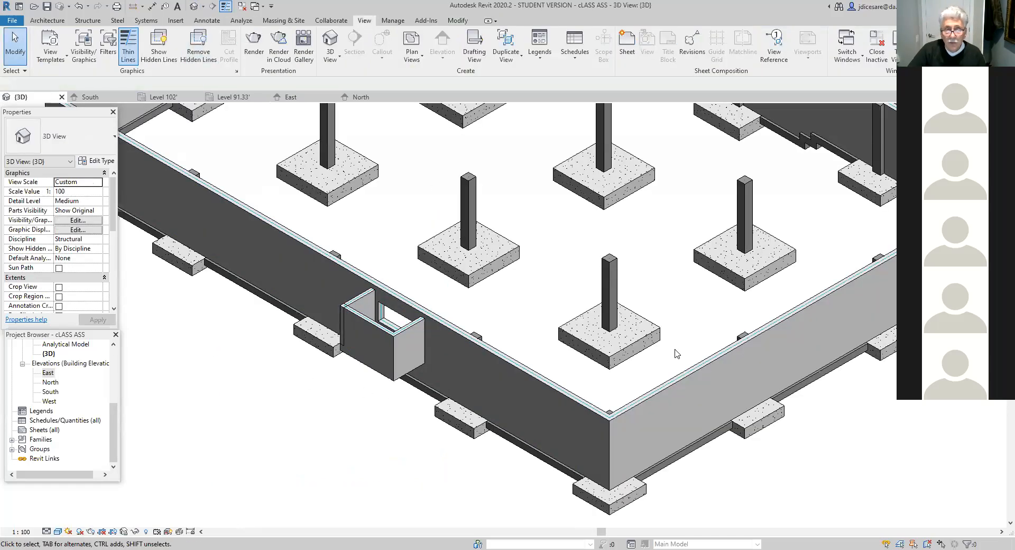
pyautogui.scroll(-5, 676, 353)
pyautogui.moveTo(761, 296); pyautogui.dragTo(785, 363, button='middle')
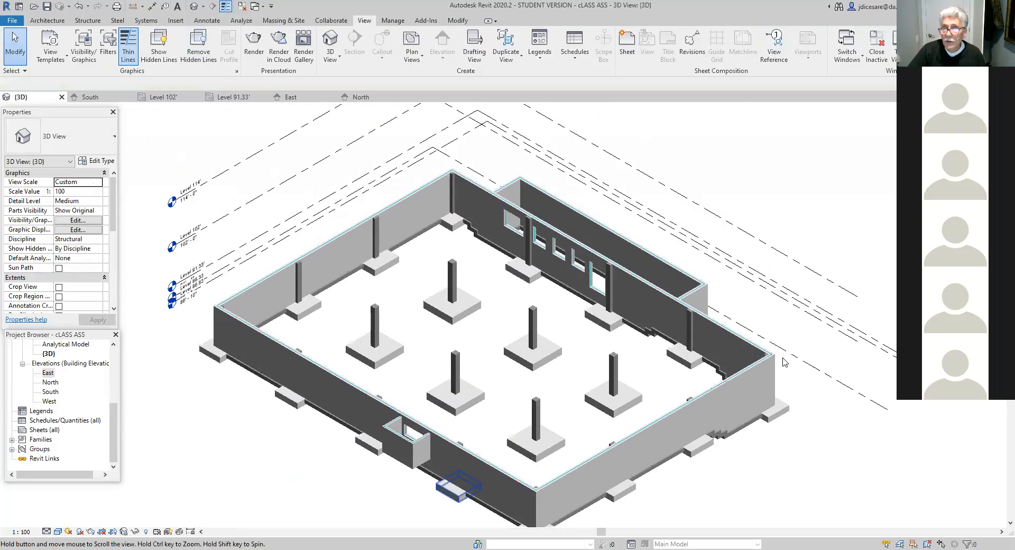
pyautogui.click(958, 133)
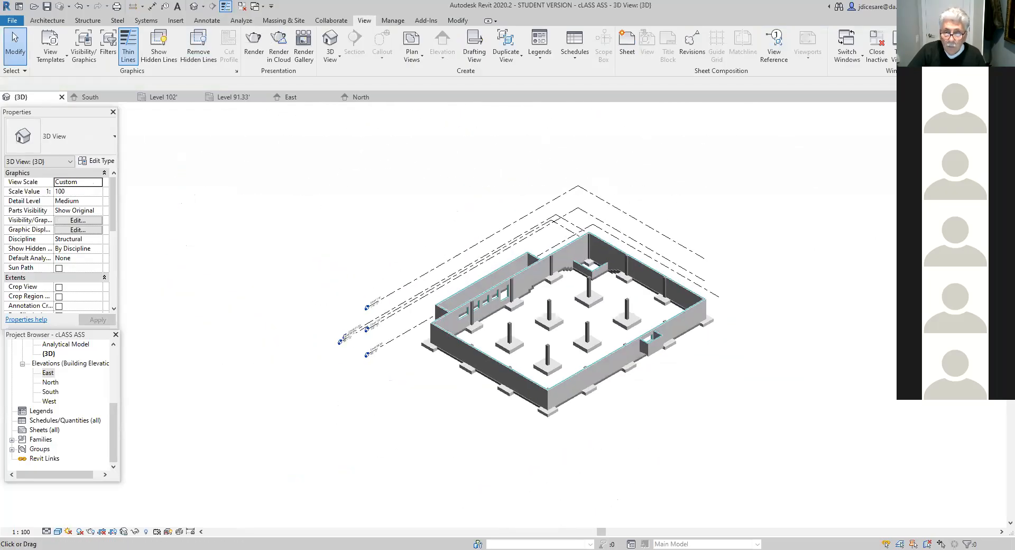
pyautogui.scroll(8, 585, 339)
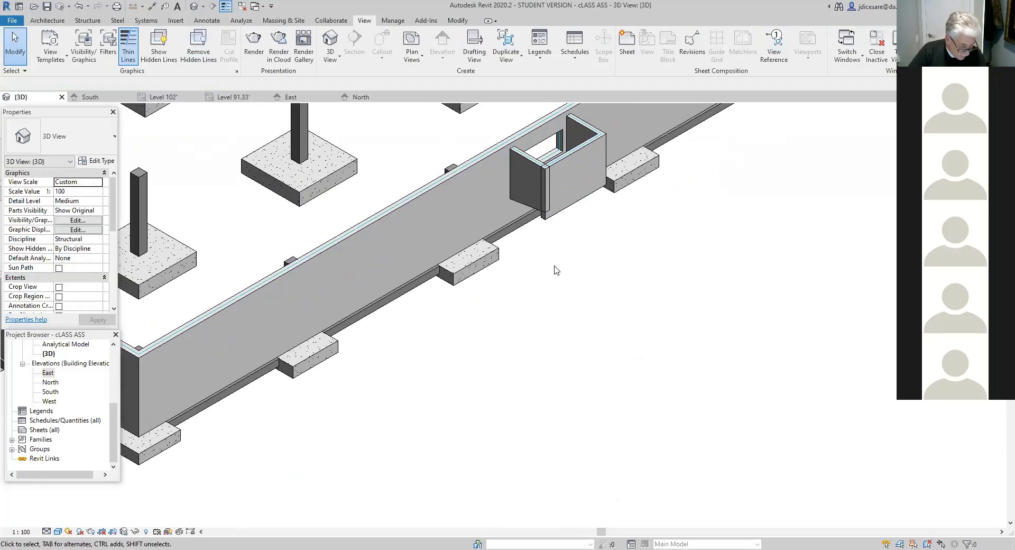
pyautogui.click(575, 154)
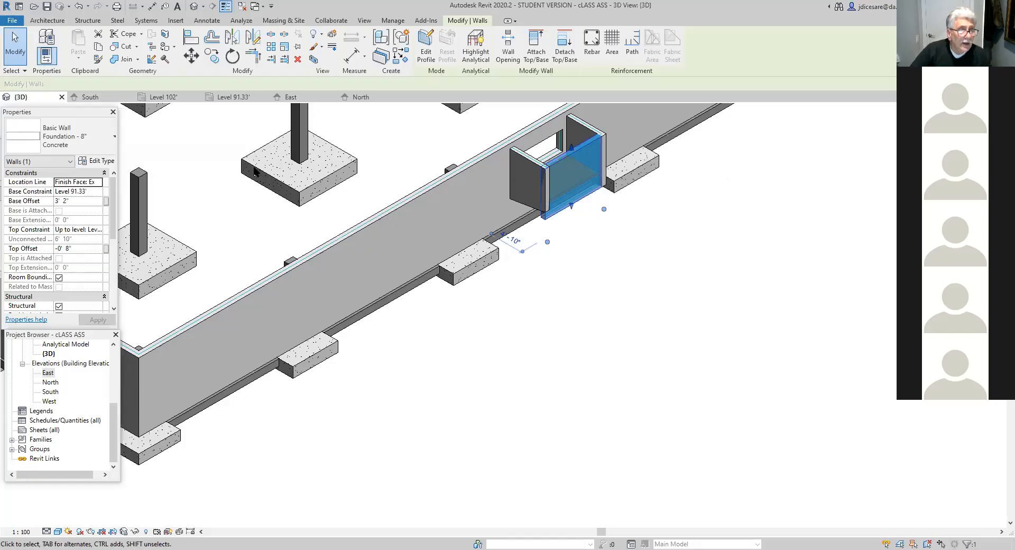
pyautogui.click(67, 202)
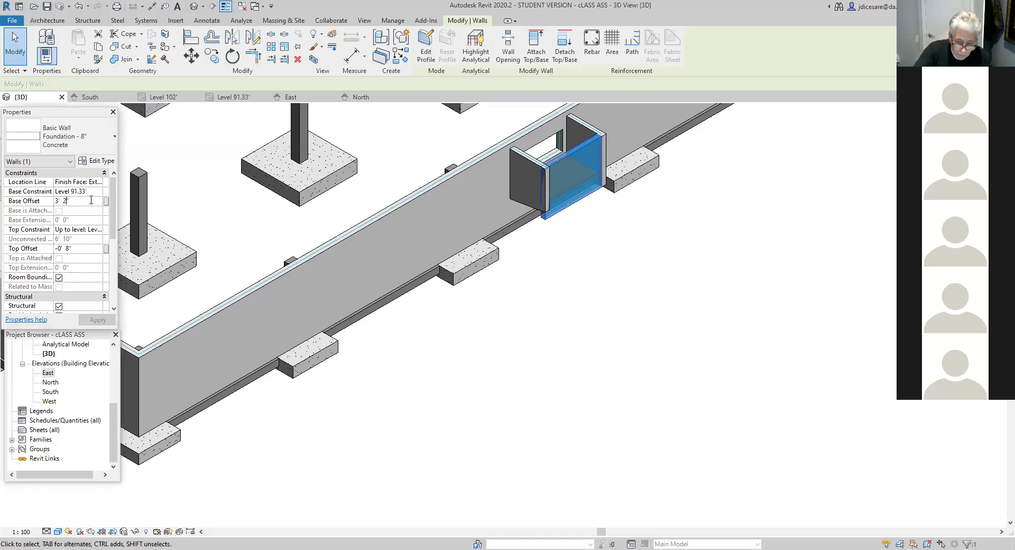
pyautogui.write('"')
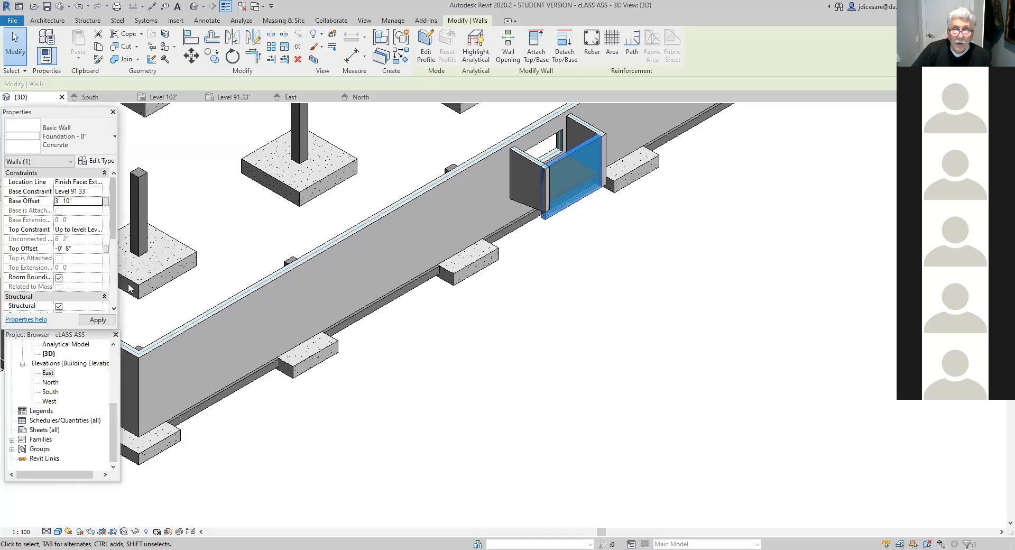
pyautogui.click(407, 442)
# - In the East elevation, raise the base of the enclosure's north wall to the outer end of the side wall's sloped bottom edge
pyautogui.scroll(2, 516, 373)
pyautogui.scroll(1, 549, 308)
pyautogui.moveTo(549, 309); pyautogui.dragTo(417, 495, button='middle')
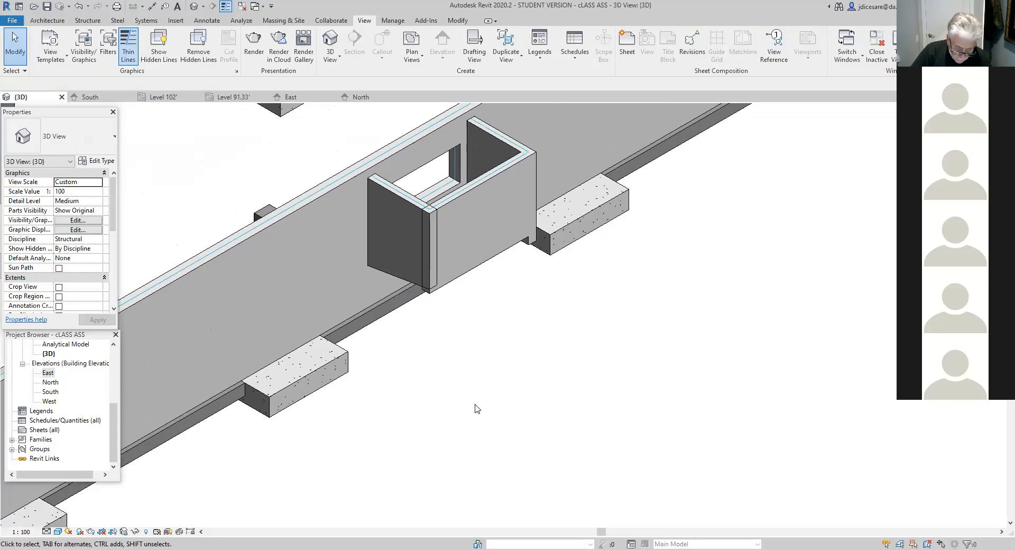
pyautogui.scroll(1, 496, 415)
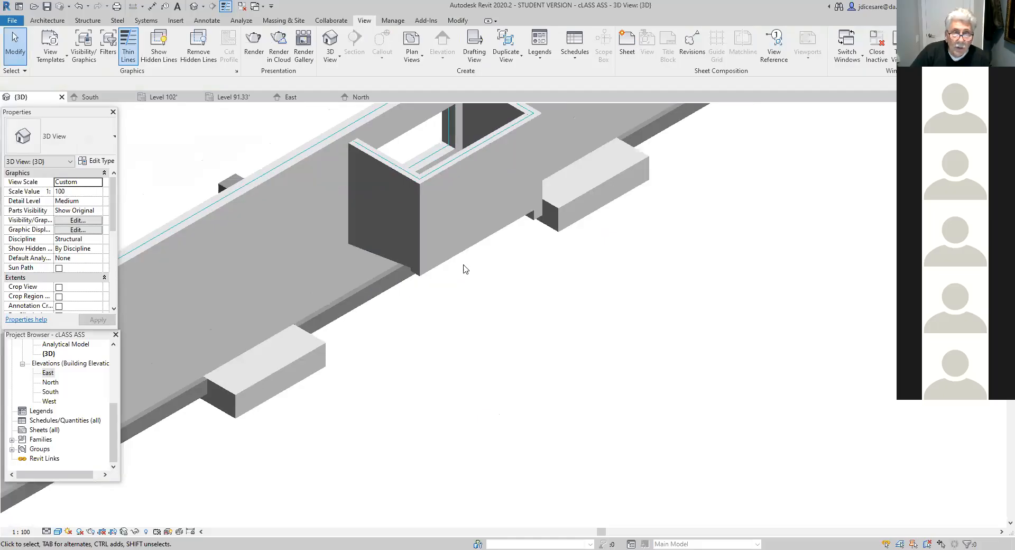
pyautogui.scroll(-2, 456, 290)
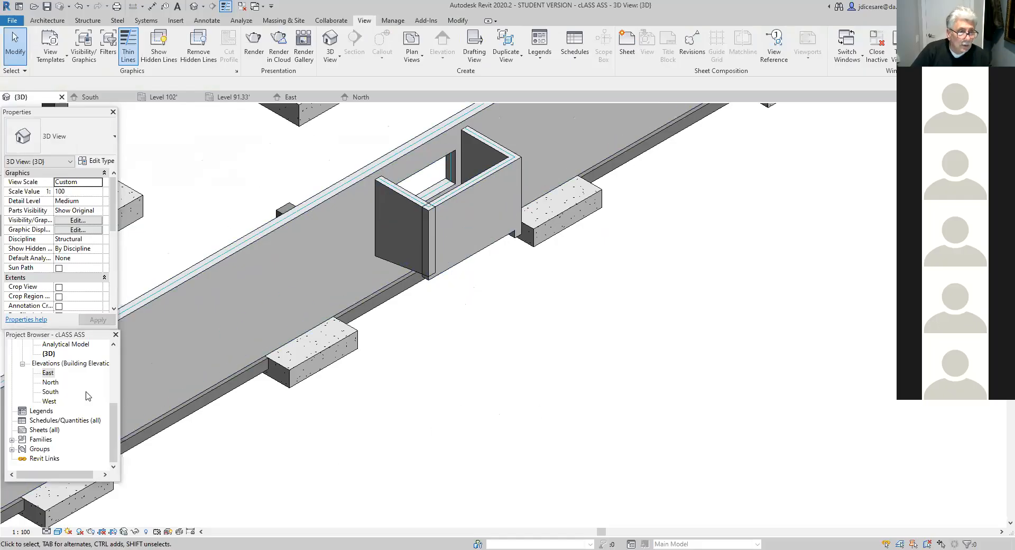
pyautogui.doubleClick(47, 373)
pyautogui.click(444, 460)
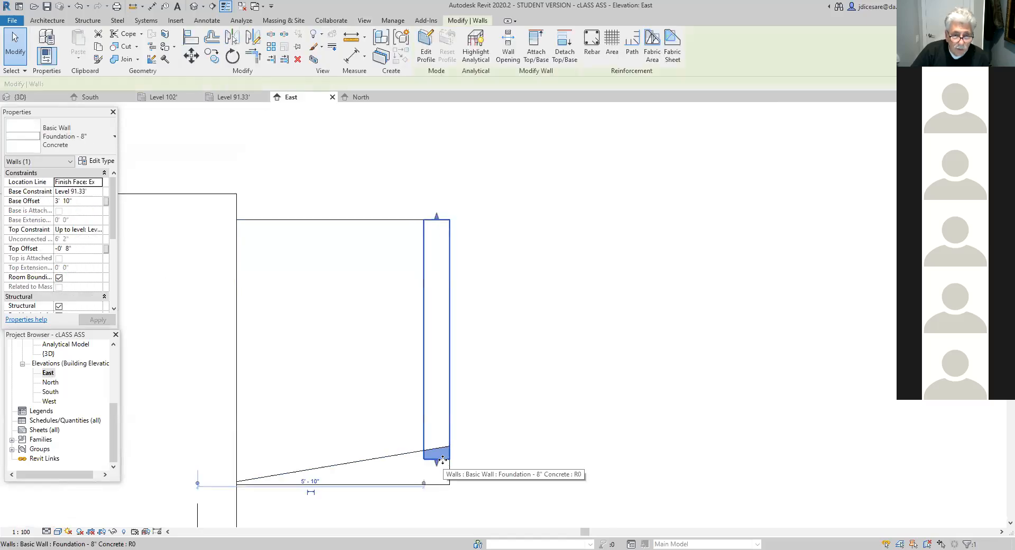
pyautogui.moveTo(439, 466); pyautogui.dragTo(437, 447)
pyautogui.click(464, 455)
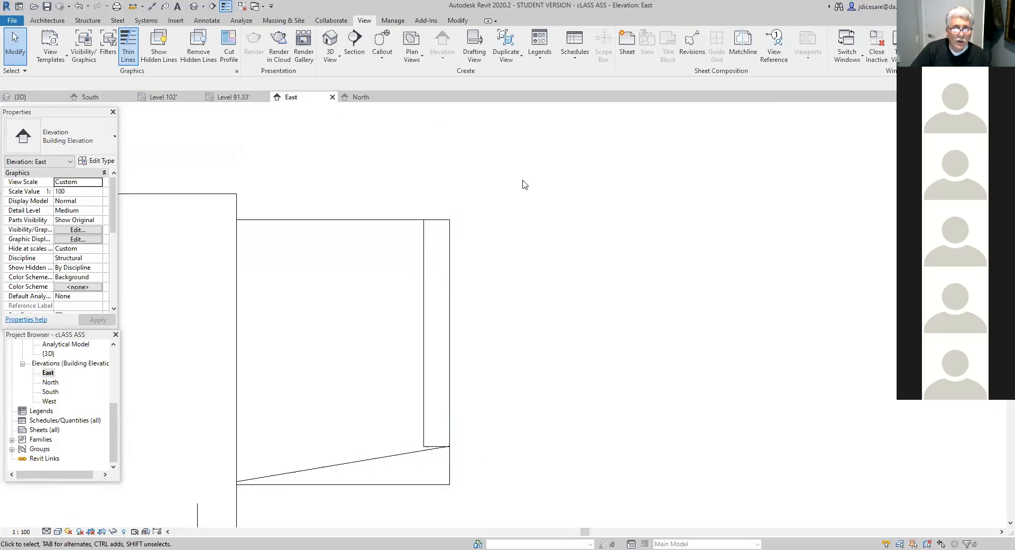
# - Open the West elevation and locate the enclosure's west side wall beside grid A
pyautogui.click(194, 6)
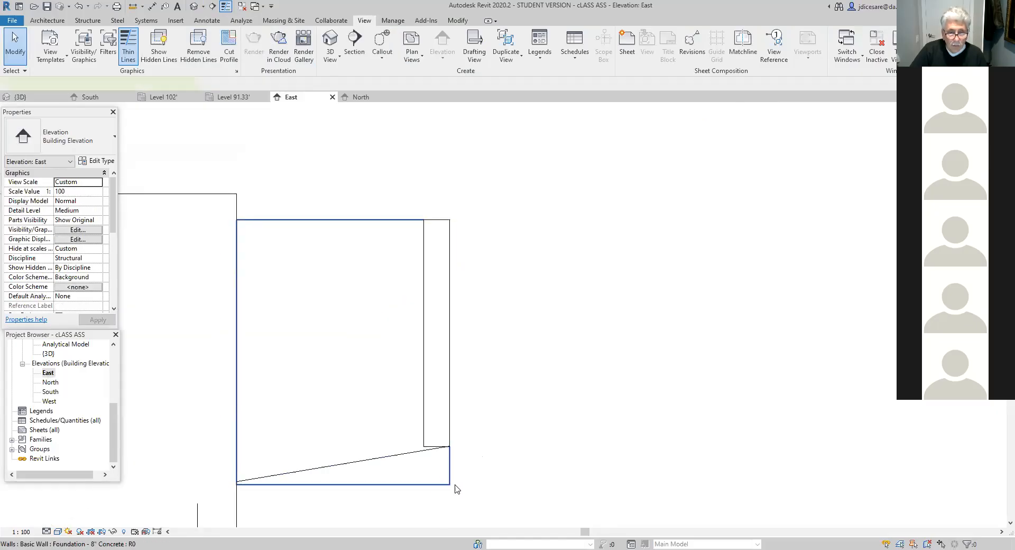
pyautogui.click(457, 488)
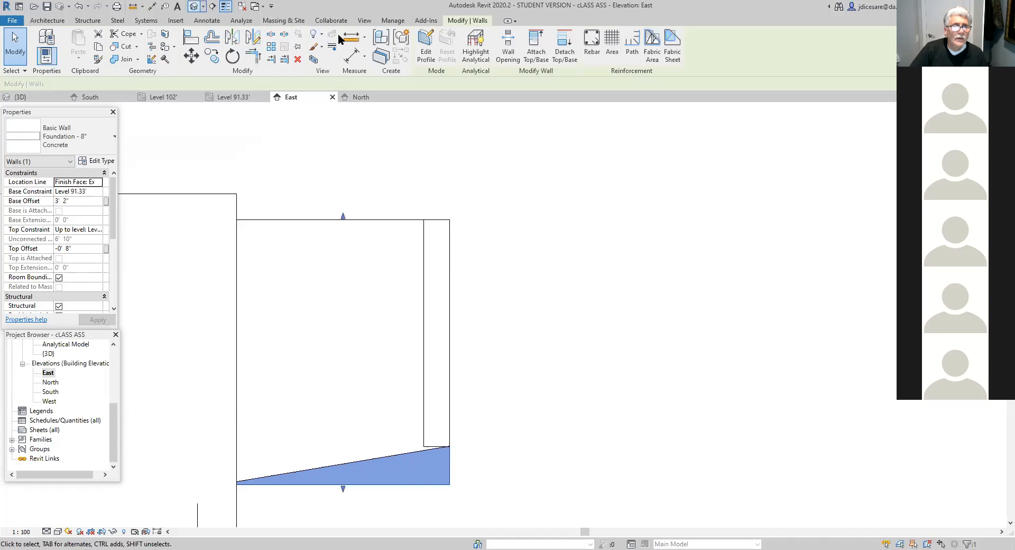
pyautogui.hotkey('ctrl', 'Tab')
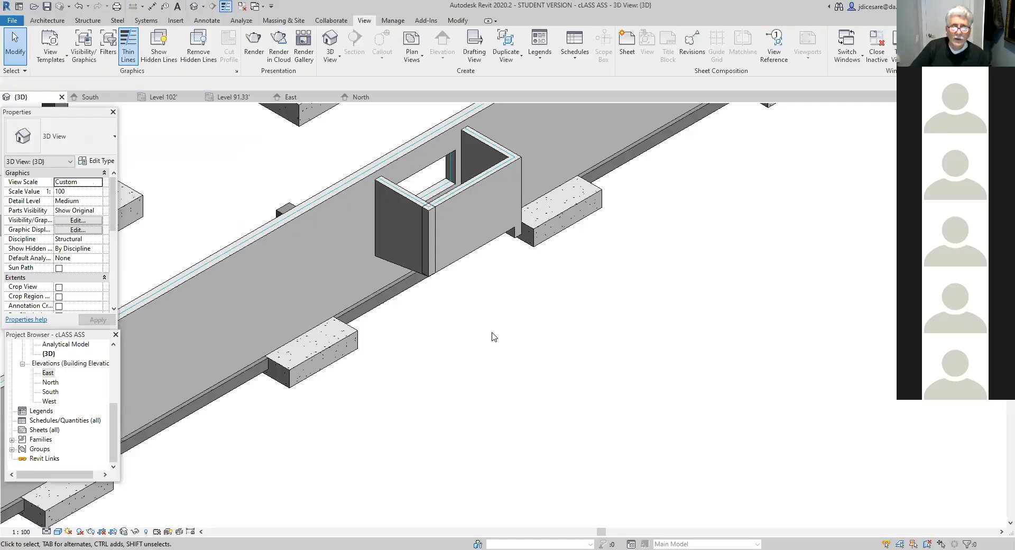
pyautogui.doubleClick(49, 401)
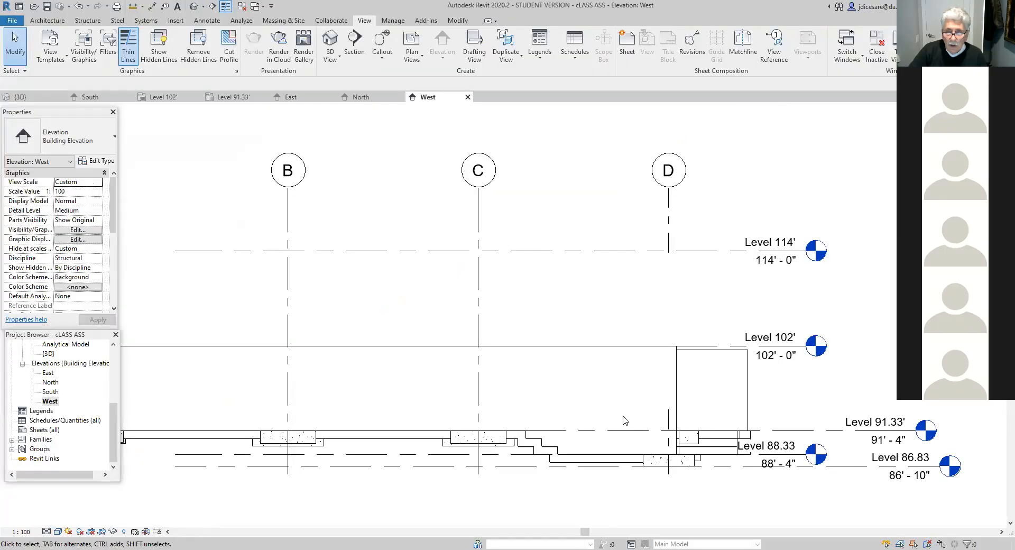
pyautogui.scroll(3, 717, 430)
pyautogui.scroll(-5, 636, 428)
pyautogui.scroll(-1, 340, 427)
pyautogui.moveTo(379, 432); pyautogui.dragTo(562, 477, button='middle')
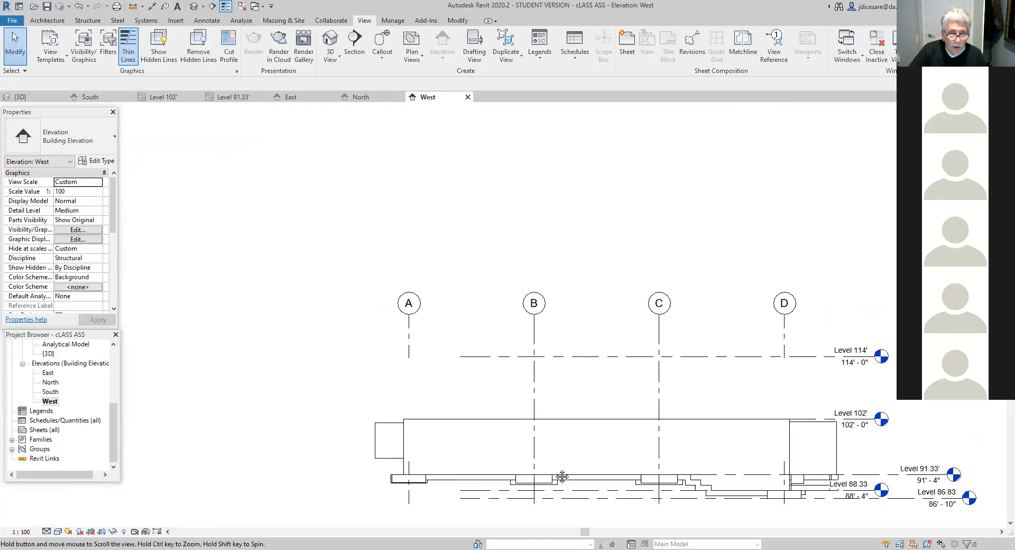
# - Open the profile of the enclosure's west side wall for editing and unlock the alignment constraints on its side and bottom edges
pyautogui.click(394, 464)
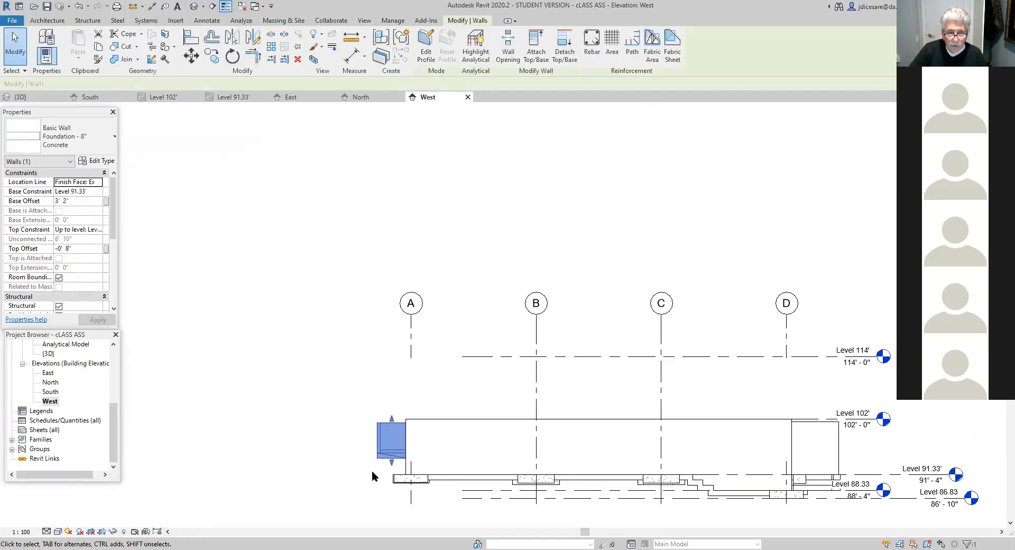
pyautogui.scroll(5, 373, 476)
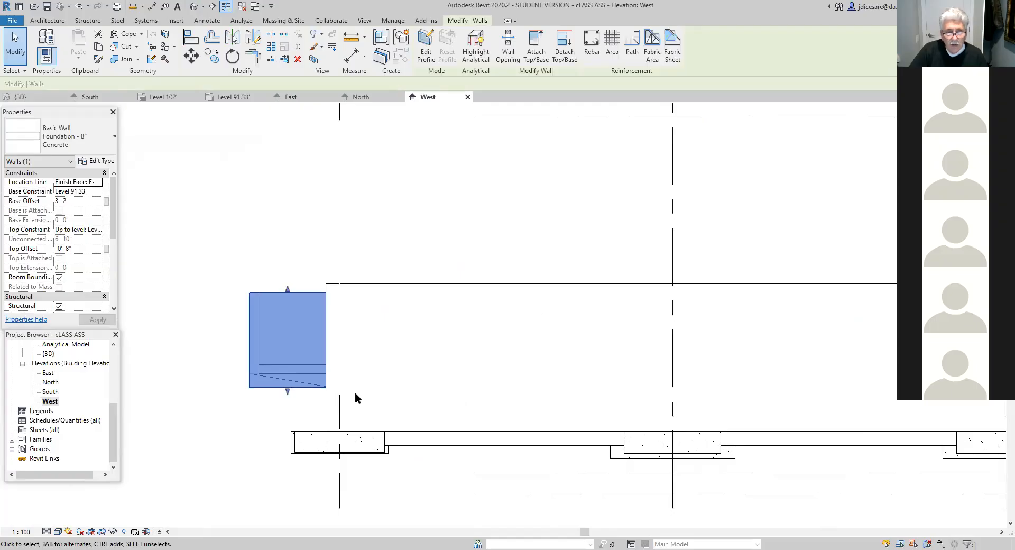
pyautogui.click(425, 48)
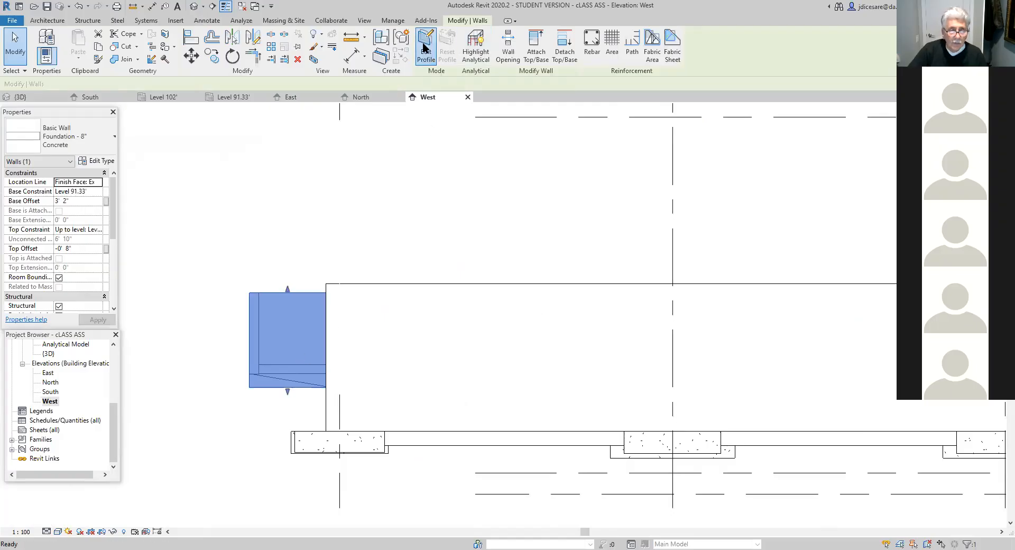
pyautogui.click(278, 293)
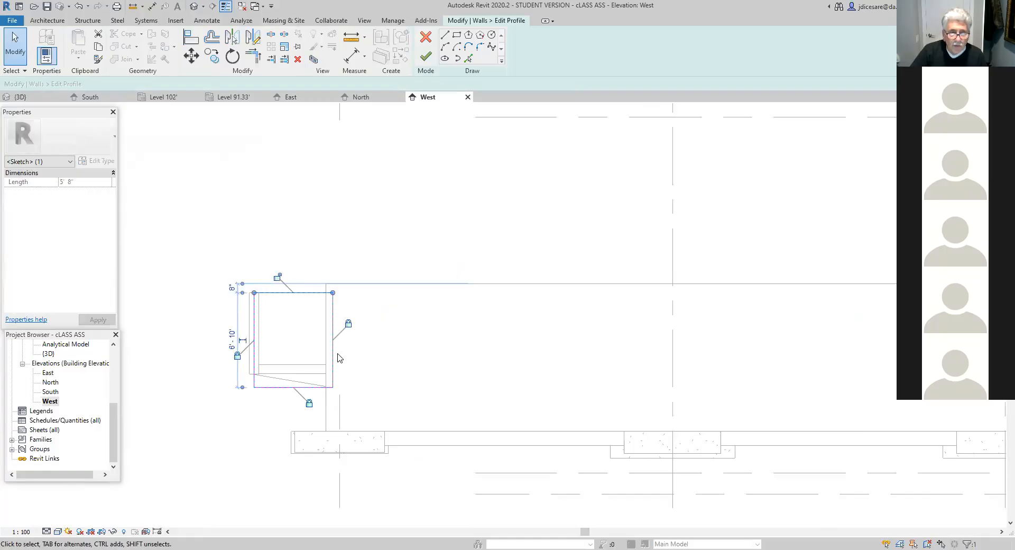
pyautogui.scroll(2, 351, 359)
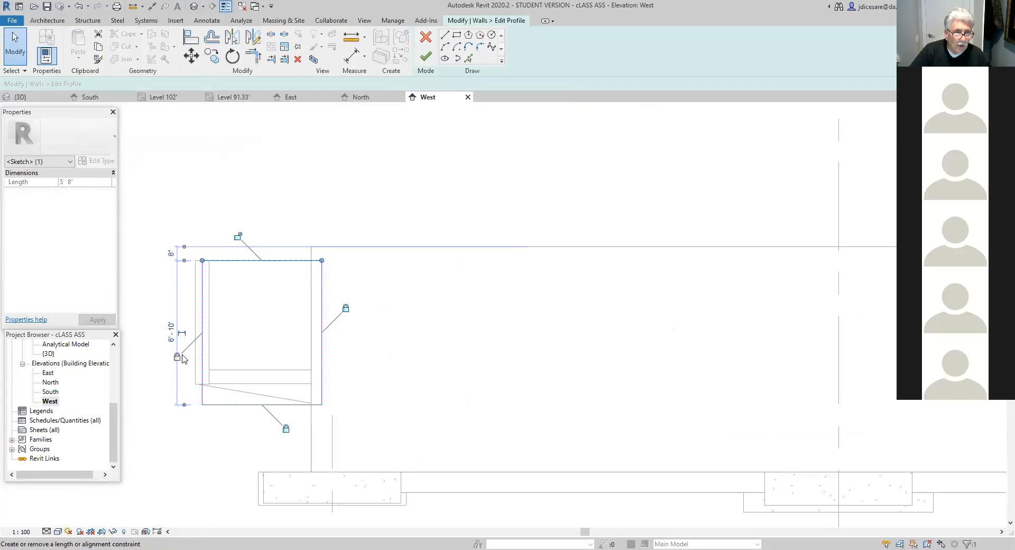
pyautogui.click(177, 359)
pyautogui.click(279, 421)
pyautogui.click(338, 317)
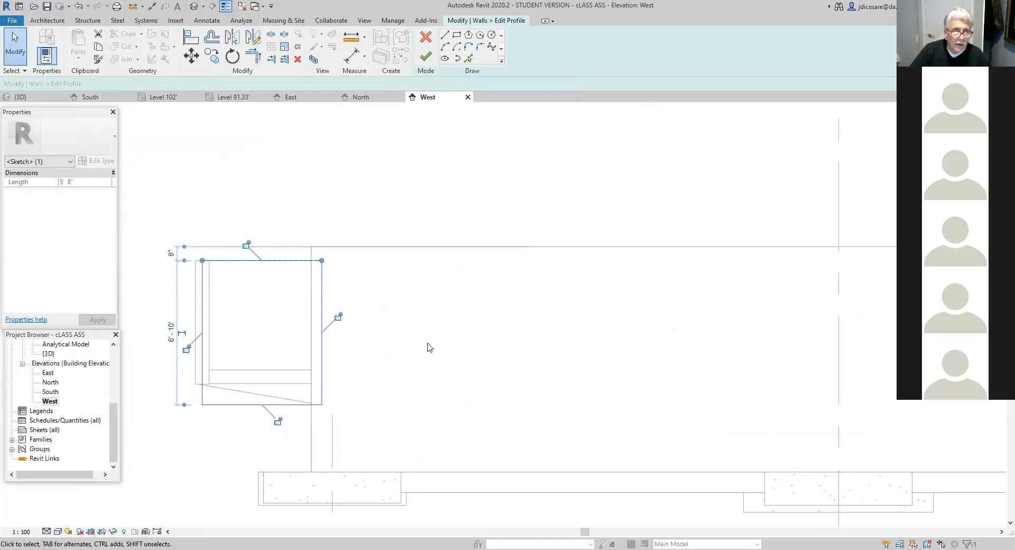
# - Extend the profile's top and bottom edges outward so the outer vertical edge lines up with the enclosure's outer face
pyautogui.scroll(1, 390, 370)
pyautogui.moveTo(415, 374); pyautogui.dragTo(544, 412, button='middle')
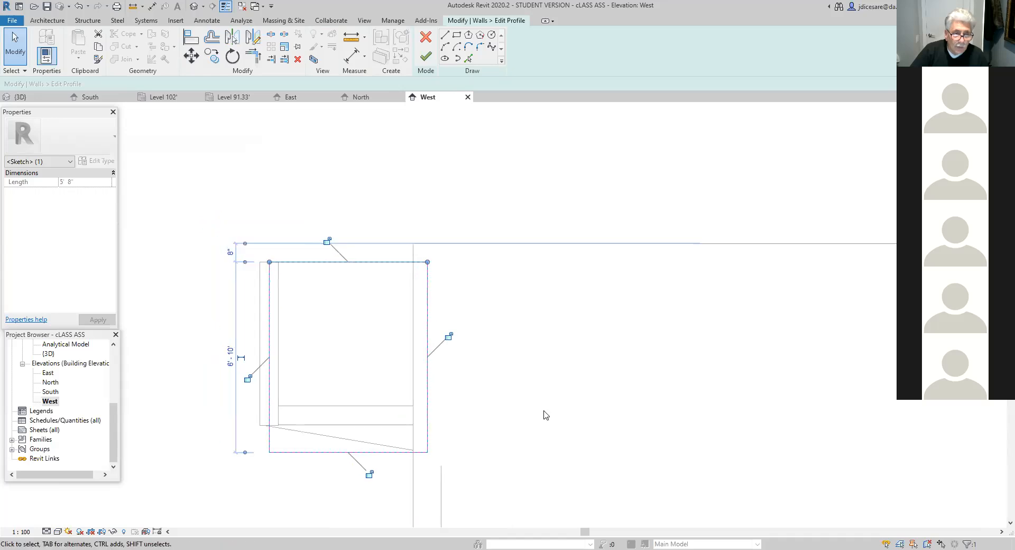
pyautogui.scroll(1, 298, 291)
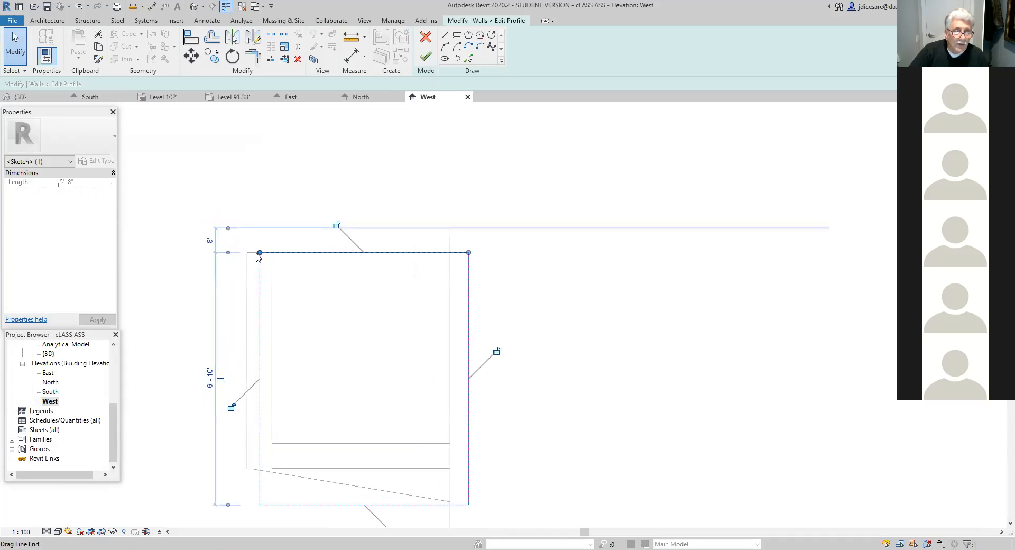
pyautogui.moveTo(260, 254); pyautogui.dragTo(247, 252)
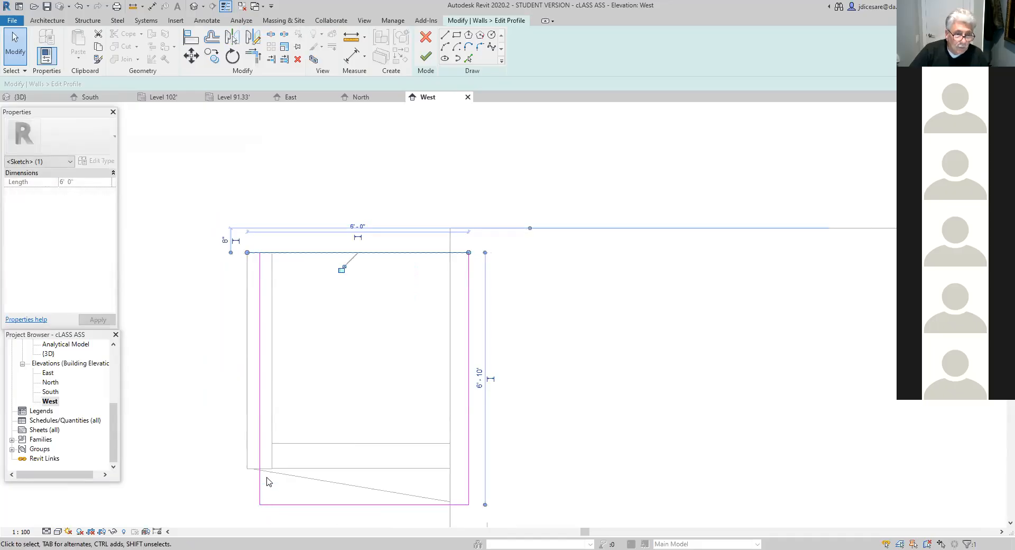
pyautogui.moveTo(260, 505); pyautogui.dragTo(247, 503)
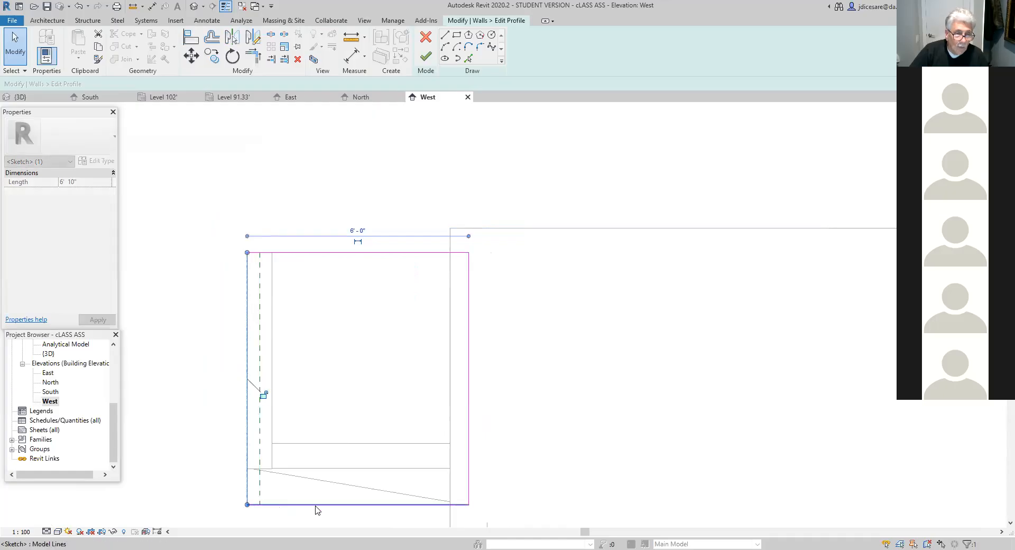
# - Move the profile's inner vertical edge to the foundation wall's outer face and shorten the bottom edge to meet it
pyautogui.click(468, 497)
pyautogui.moveTo(469, 504); pyautogui.dragTo(450, 504)
pyautogui.moveTo(469, 253); pyautogui.dragTo(451, 252)
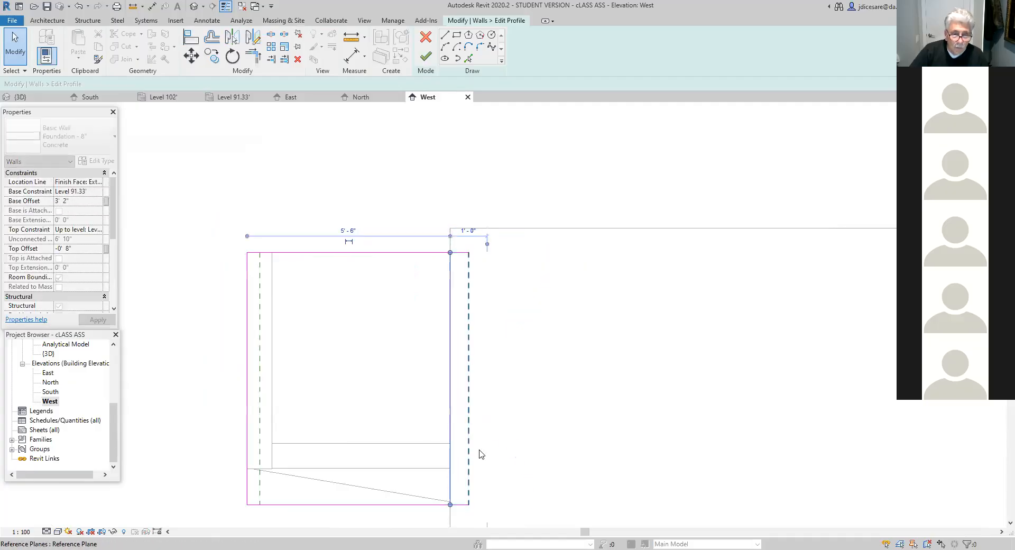
pyautogui.click(462, 505)
pyautogui.moveTo(469, 504); pyautogui.dragTo(451, 504)
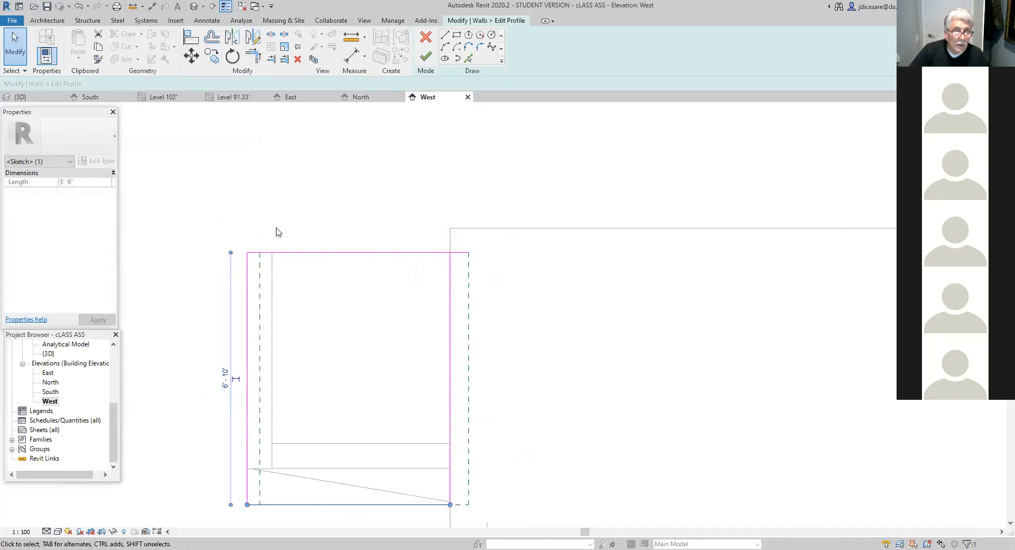
# - Raise the bottom edge's outer end to the base of the enclosure's north wall, making the edge slope
pyautogui.moveTo(246, 505); pyautogui.dragTo(247, 469)
pyautogui.scroll(3, 458, 510)
pyautogui.moveTo(434, 505); pyautogui.dragTo(433, 504)
pyautogui.click(514, 495)
pyautogui.scroll(-3, 523, 498)
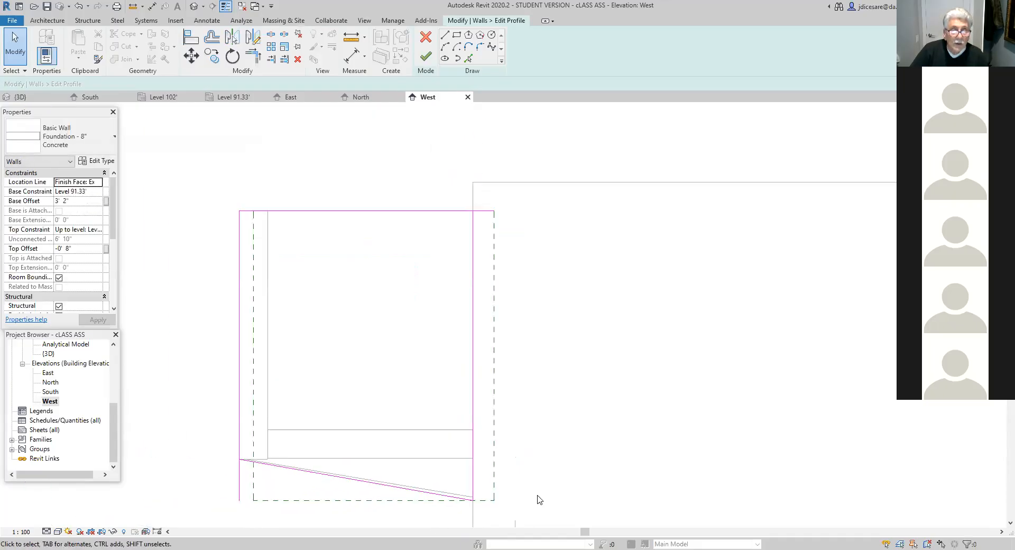
pyautogui.moveTo(589, 469); pyautogui.dragTo(610, 479, button='middle')
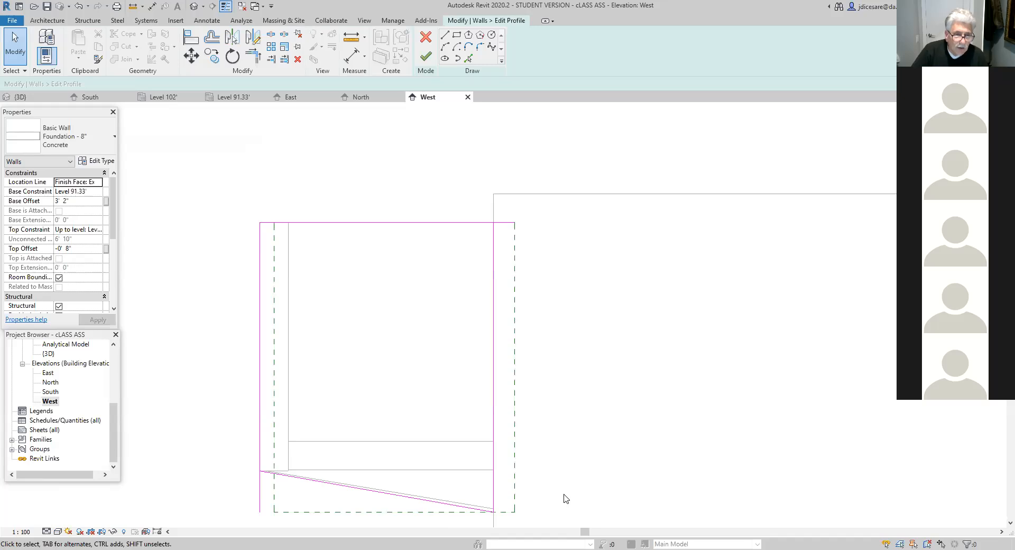
# - Try to finish the wall profile, and shorten its top edge to end at the inner vertical edge
pyautogui.click(424, 57)
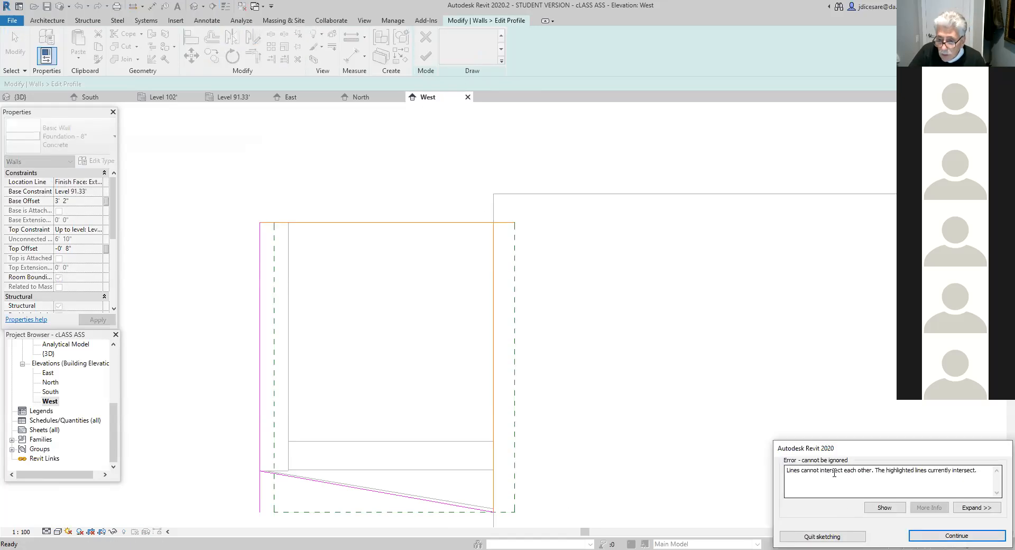
pyautogui.click(956, 536)
pyautogui.scroll(2, 520, 510)
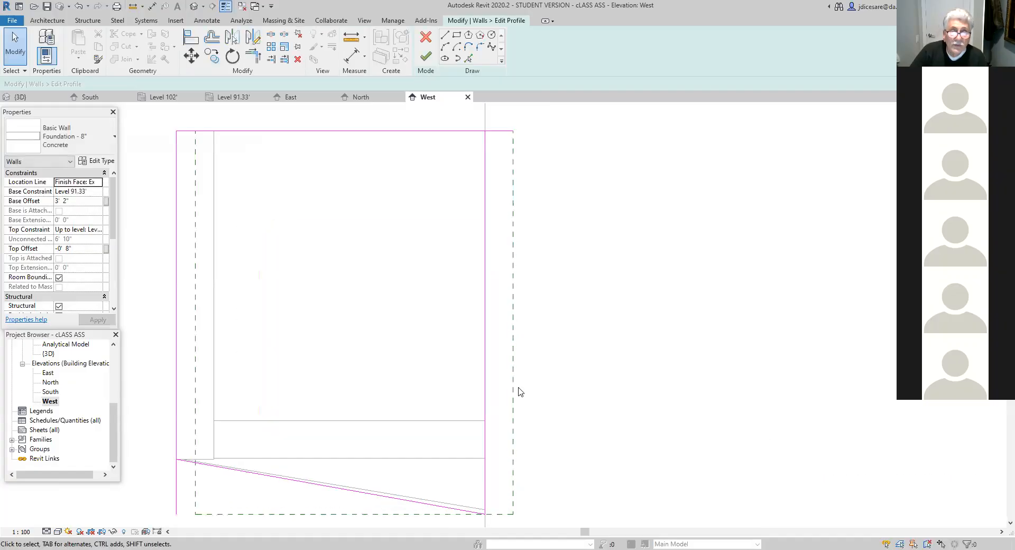
pyautogui.click(508, 131)
pyautogui.moveTo(513, 131); pyautogui.dragTo(486, 130)
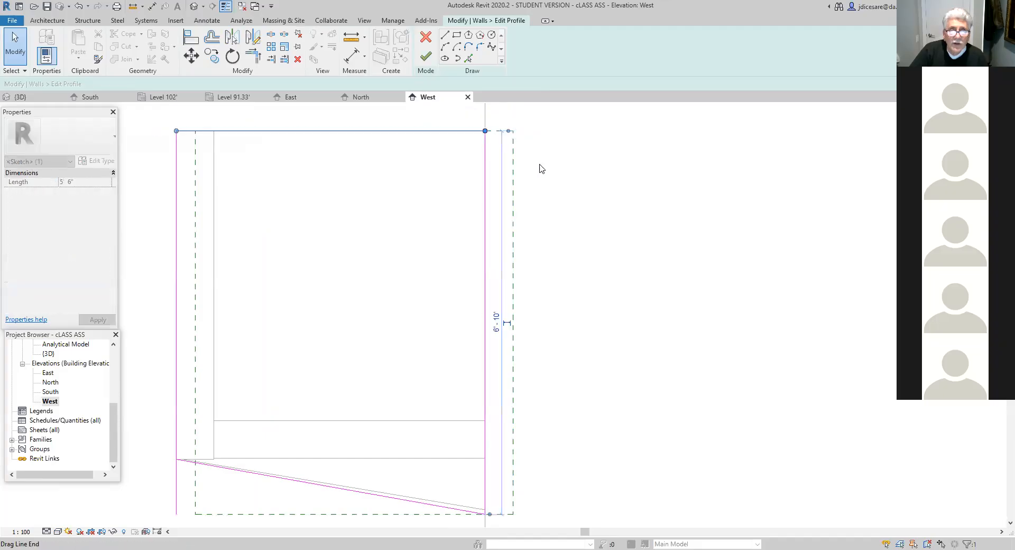
pyautogui.click(576, 238)
# - Shorten the outer vertical edge to the upper end of the sloped bottom edge and finish the wall profile
pyautogui.scroll(-1, 582, 276)
pyautogui.moveTo(623, 435); pyautogui.dragTo(623, 447, button='middle')
pyautogui.click(275, 469)
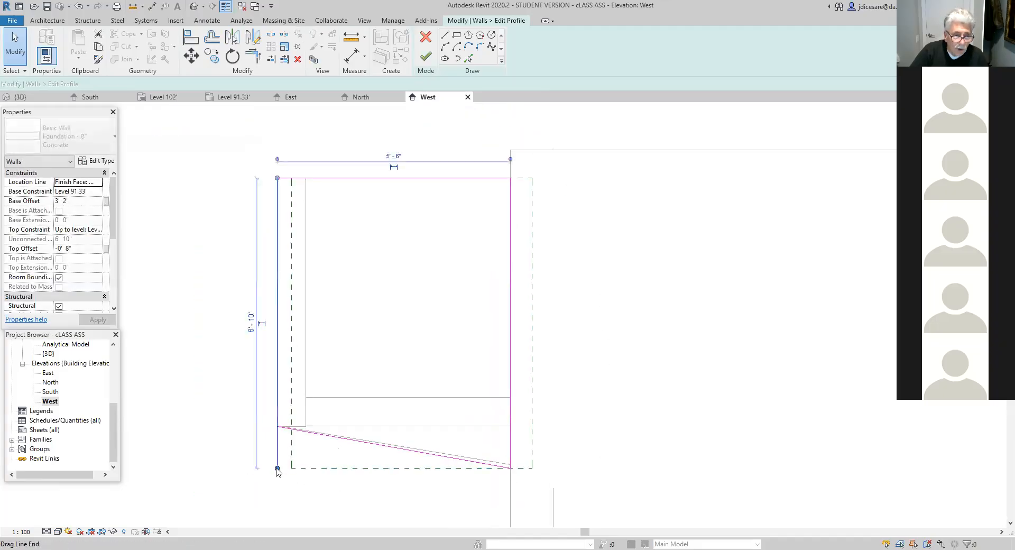
pyautogui.moveTo(277, 469); pyautogui.dragTo(277, 426)
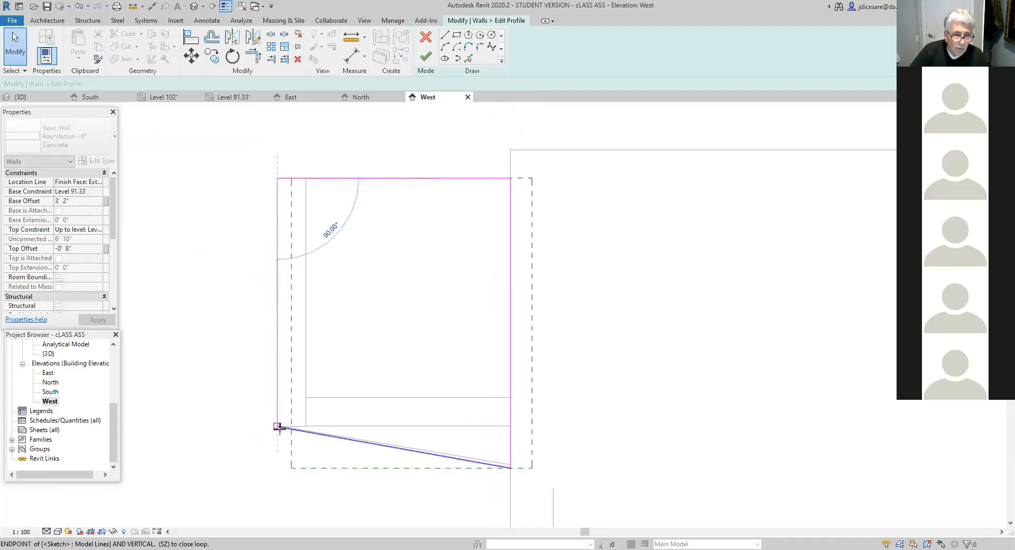
pyautogui.click(261, 457)
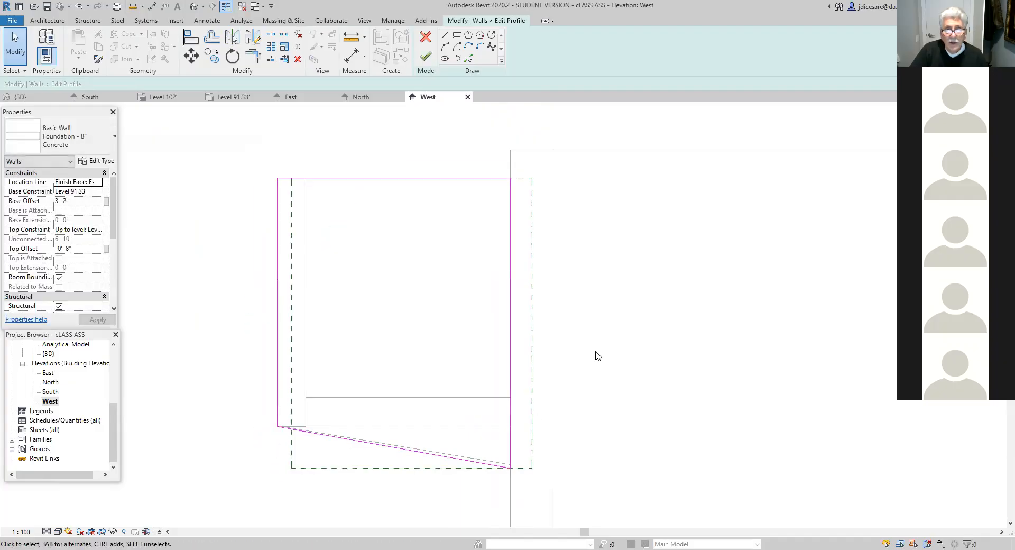
pyautogui.click(425, 58)
pyautogui.scroll(-2, 621, 365)
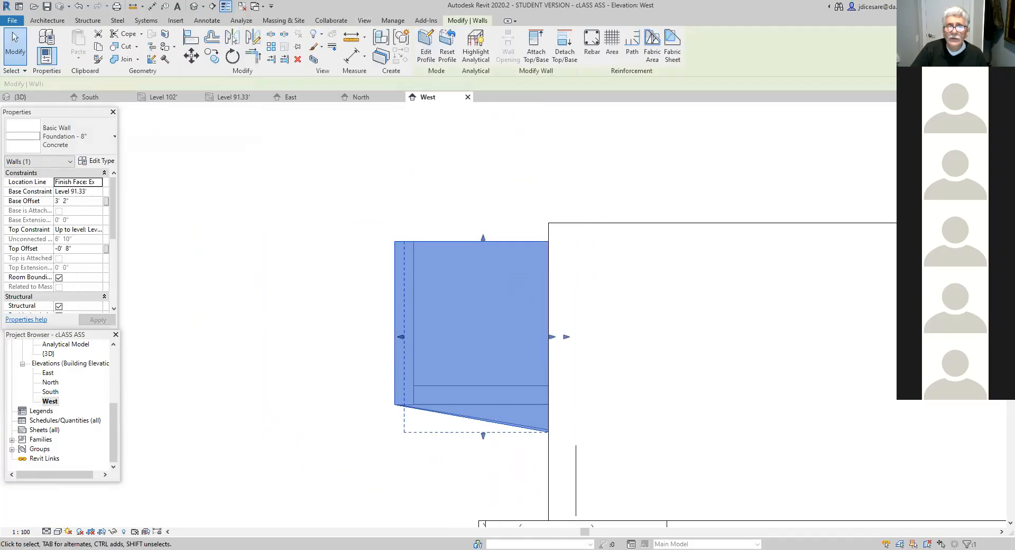
# - Examine the enclosure and the complete foundation model in the 3D view from different corners
pyautogui.click(194, 5)
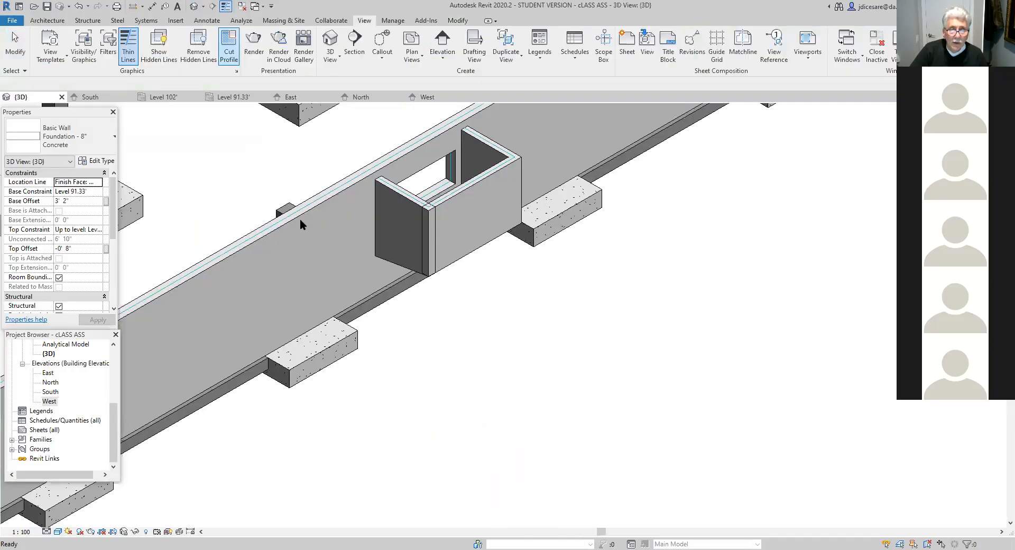
pyautogui.scroll(-3, 503, 473)
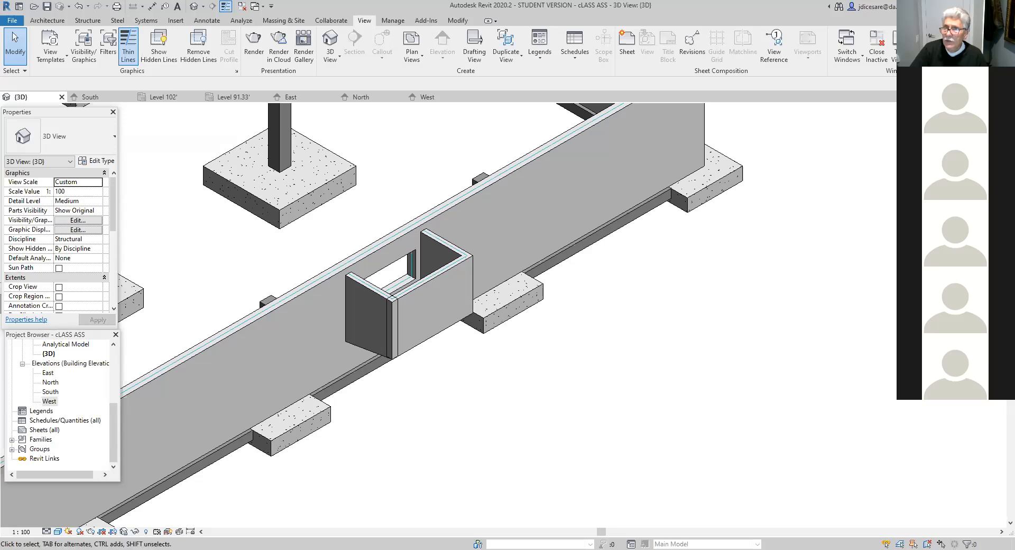
pyautogui.scroll(-6, 658, 369)
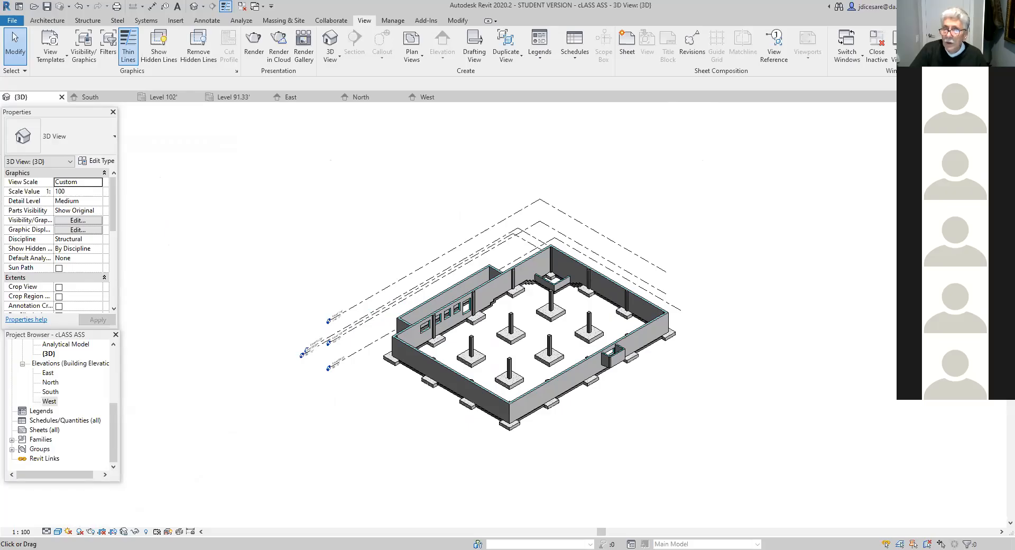
pyautogui.moveTo(977, 130); pyautogui.dragTo(742, 118)
pyautogui.moveTo(978, 130); pyautogui.dragTo(812, 129)
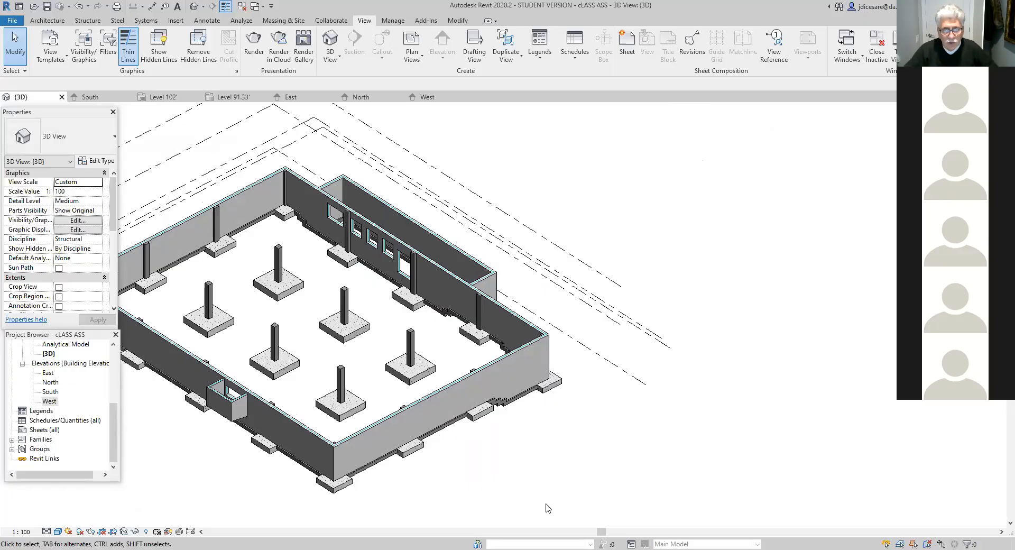
pyautogui.scroll(-3, 548, 445)
pyautogui.moveTo(542, 463); pyautogui.dragTo(534, 492, button='middle')
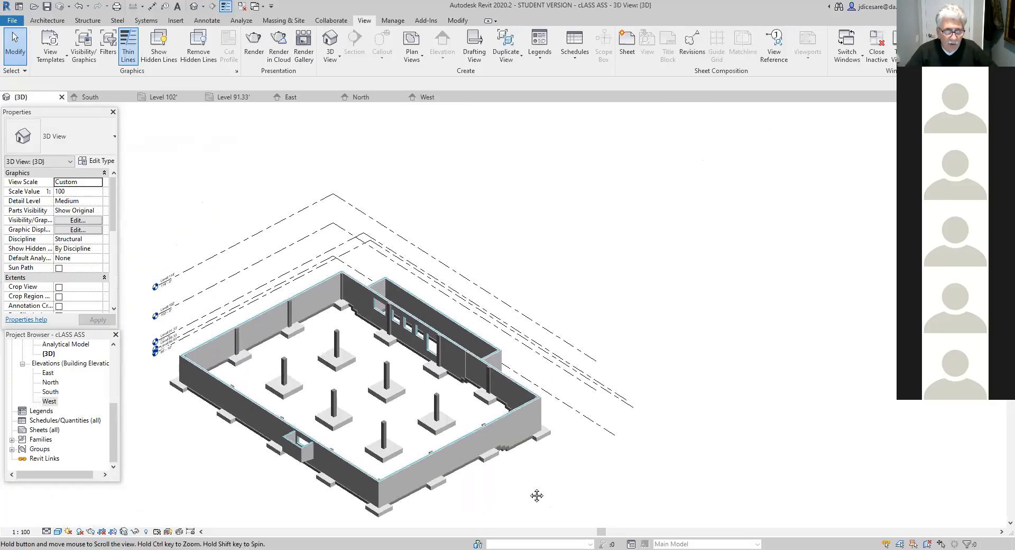
pyautogui.scroll(2, 530, 492)
pyautogui.scroll(2, 562, 492)
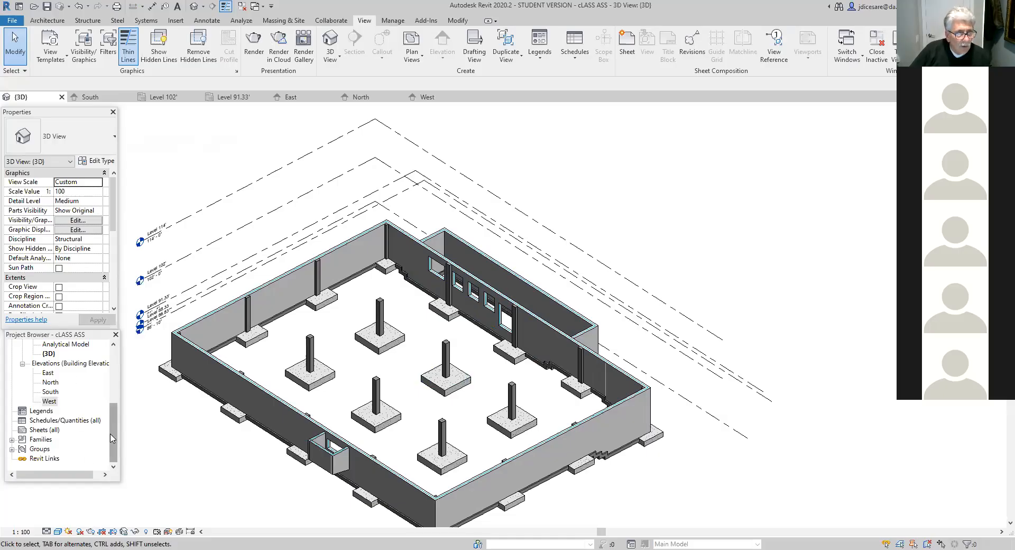
# - Open the Level 102' structural plan and bring the walled projection south of grid D into view
pyautogui.moveTo(112, 438); pyautogui.dragTo(112, 401)
pyautogui.click(58, 391)
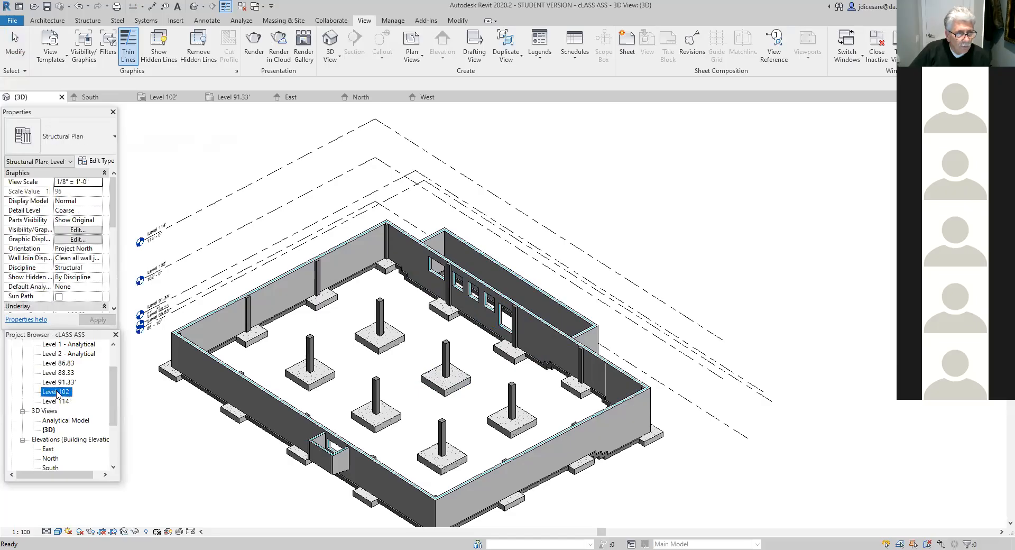
pyautogui.doubleClick(57, 392)
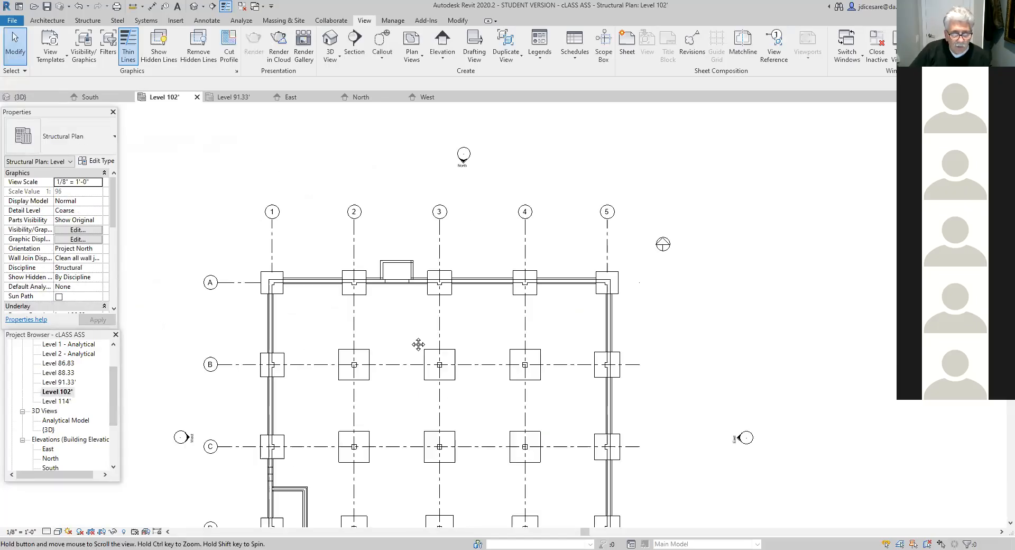
pyautogui.scroll(5, 402, 476)
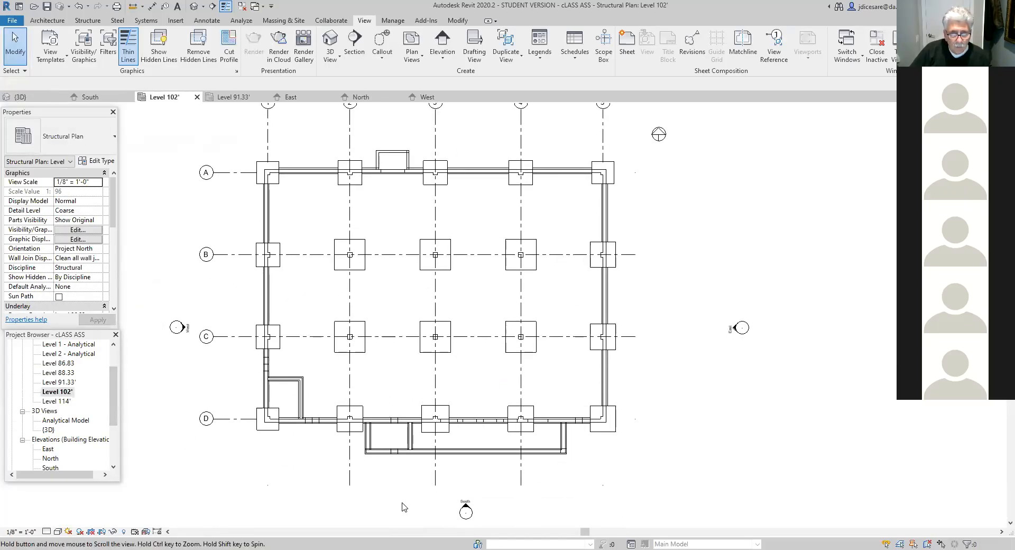
pyautogui.scroll(1, 564, 434)
pyautogui.moveTo(564, 433); pyautogui.dragTo(490, 435, button='middle')
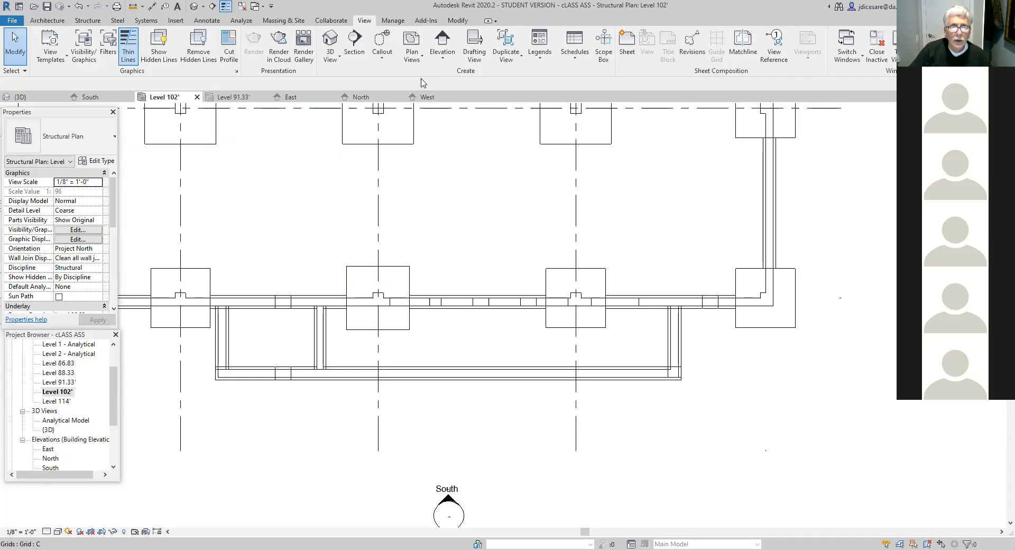
pyautogui.moveTo(371, 342); pyautogui.dragTo(369, 372)
pyautogui.moveTo(386, 304); pyautogui.dragTo(390, 373)
pyautogui.moveTo(569, 306); pyautogui.dragTo(569, 373)
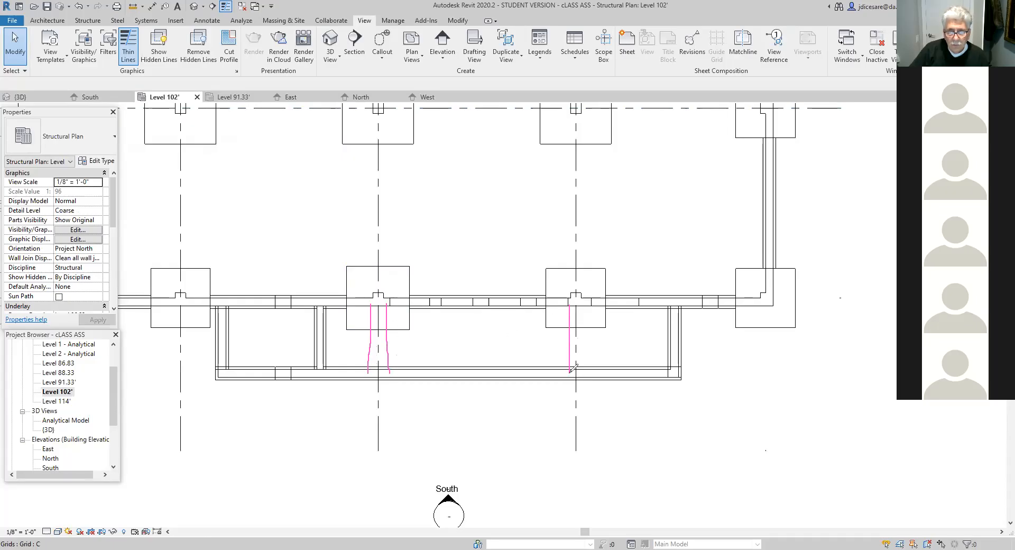
pyautogui.moveTo(584, 306); pyautogui.dragTo(584, 365)
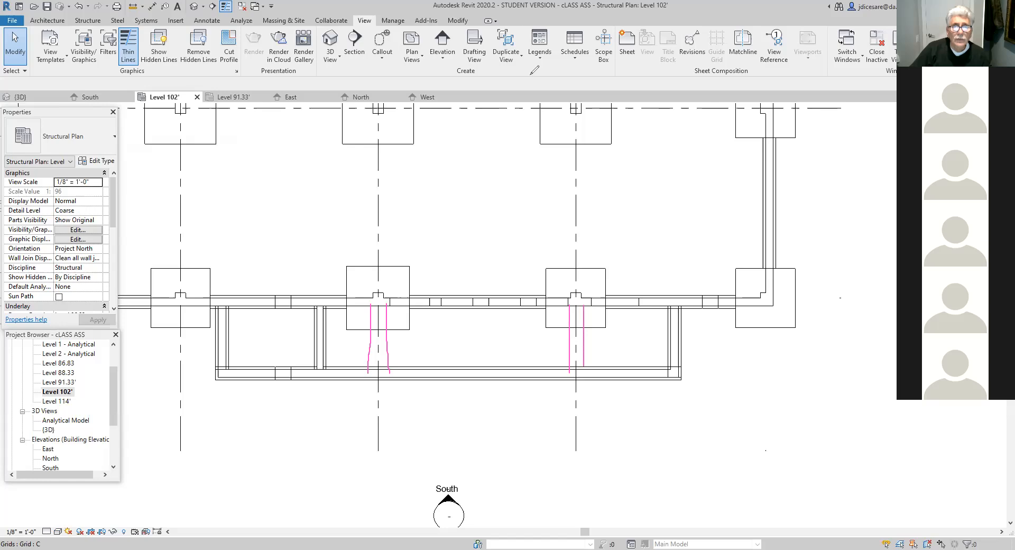
# - Start a structural beam at Level 102' using the Concrete-Rectangular Beam 300 x 600mm type
pyautogui.click(88, 21)
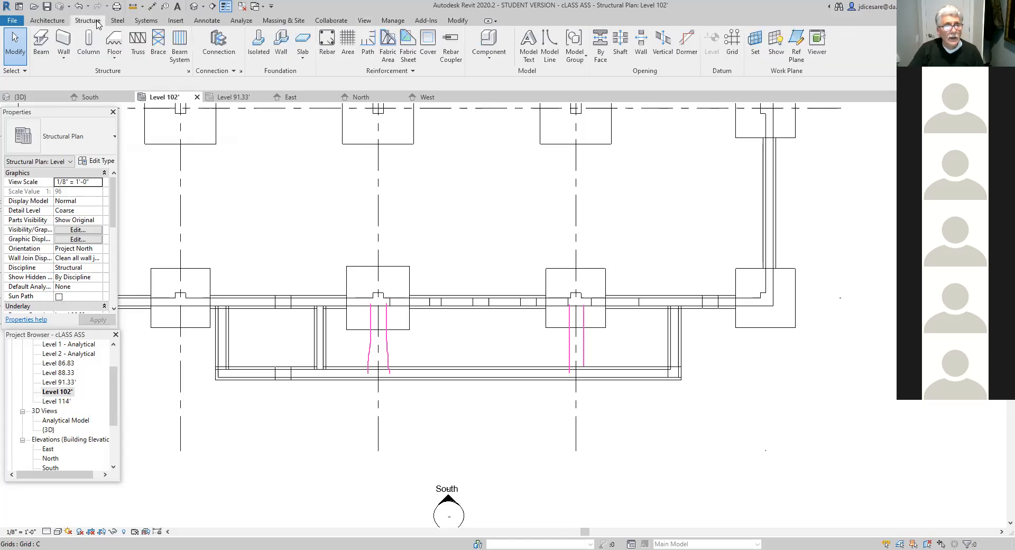
pyautogui.click(39, 52)
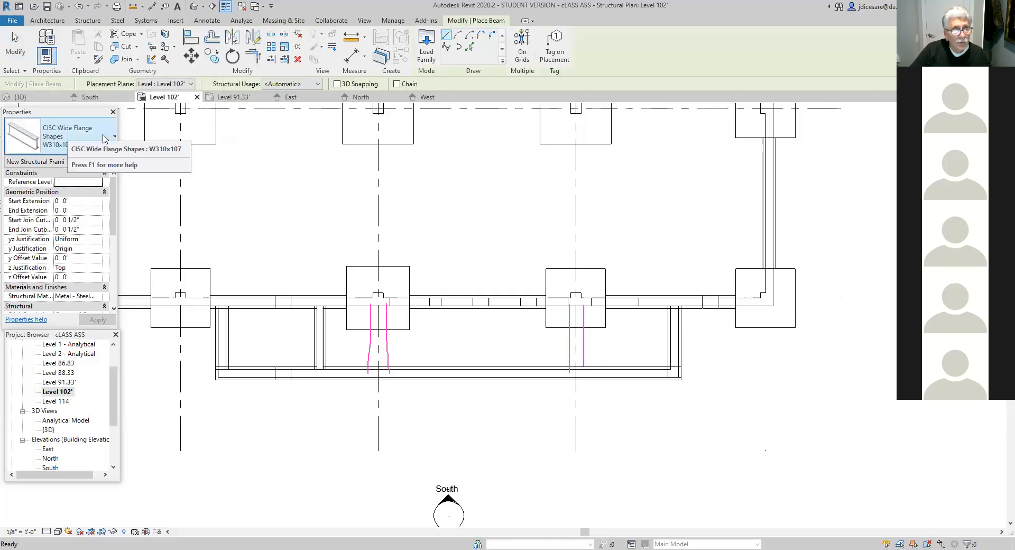
pyautogui.click(115, 137)
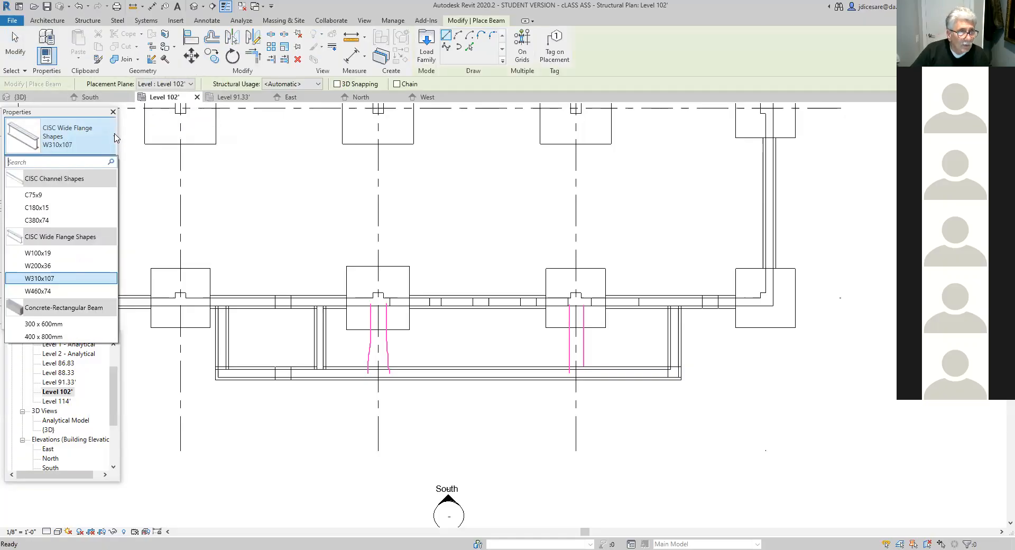
pyautogui.click(59, 325)
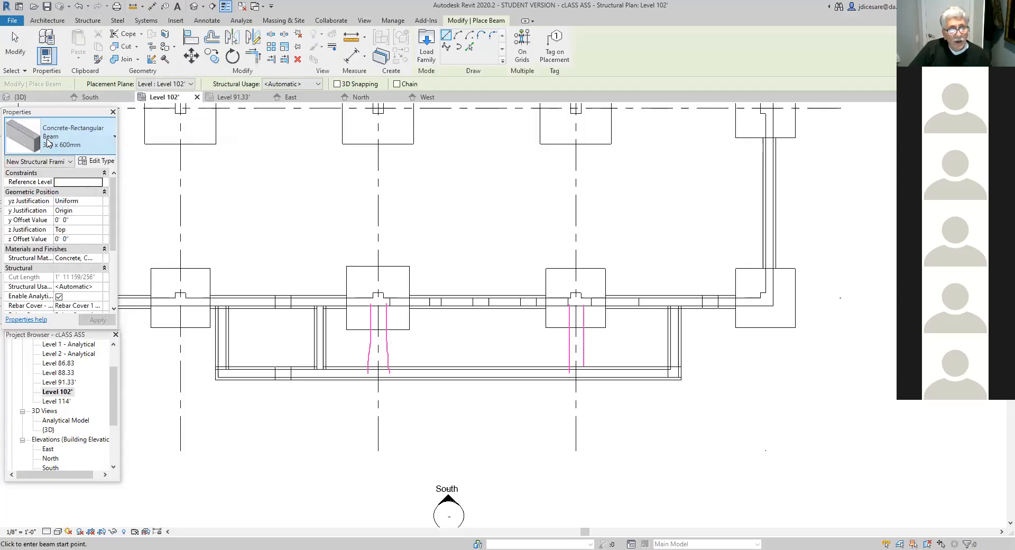
# - Rename the 300 x 600mm concrete beam type as 12" x 10"
pyautogui.click(99, 163)
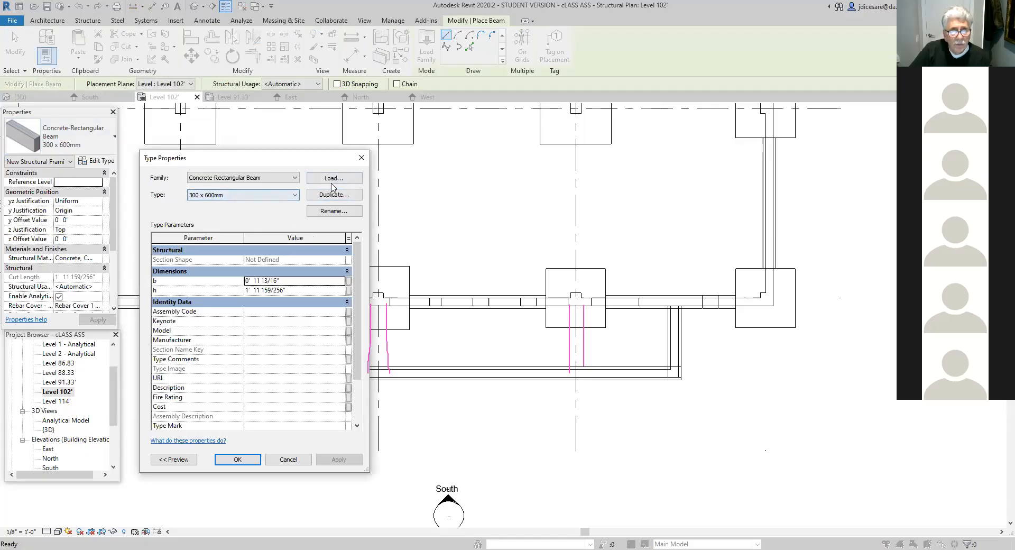
pyautogui.click(331, 212)
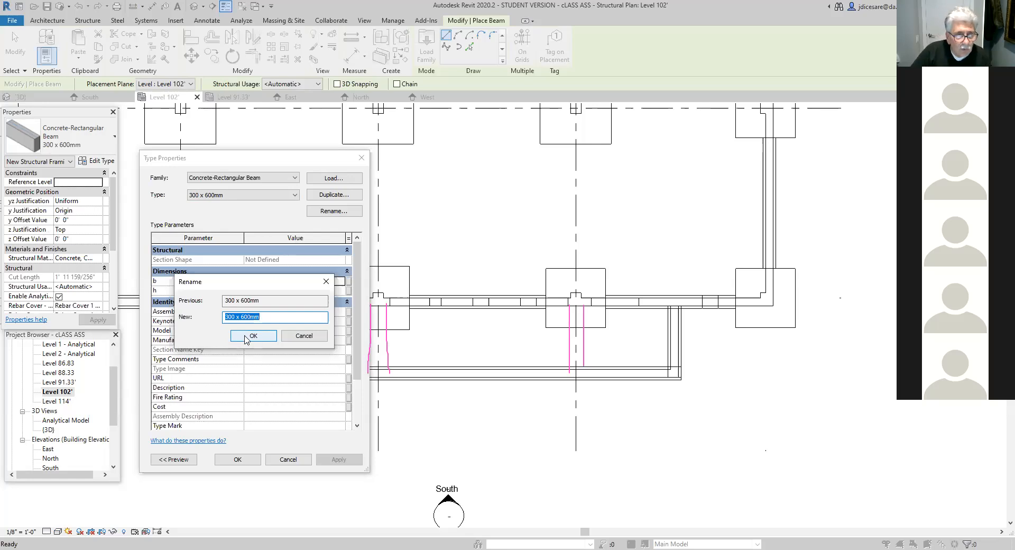
pyautogui.moveTo(262, 317); pyautogui.dragTo(200, 316)
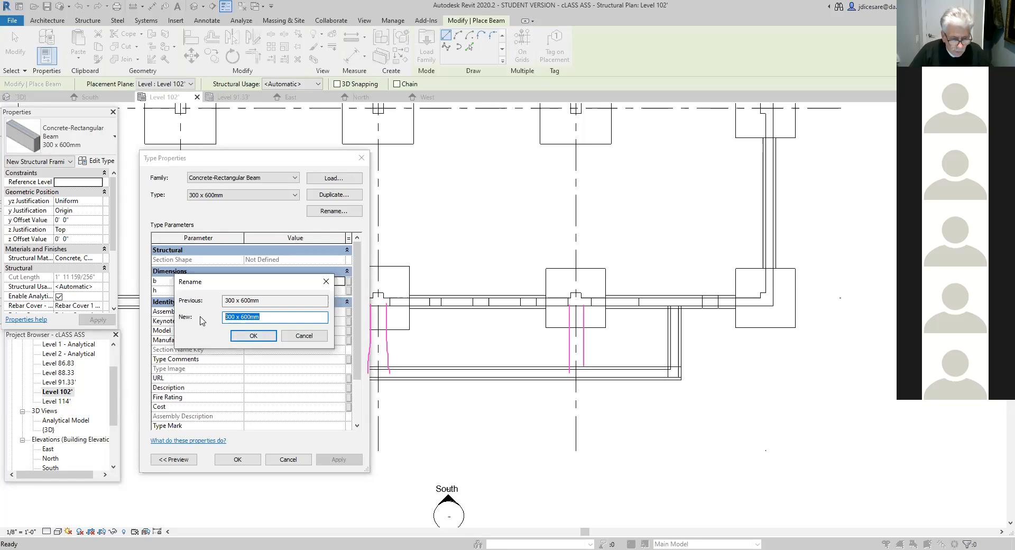
pyautogui.write('12')
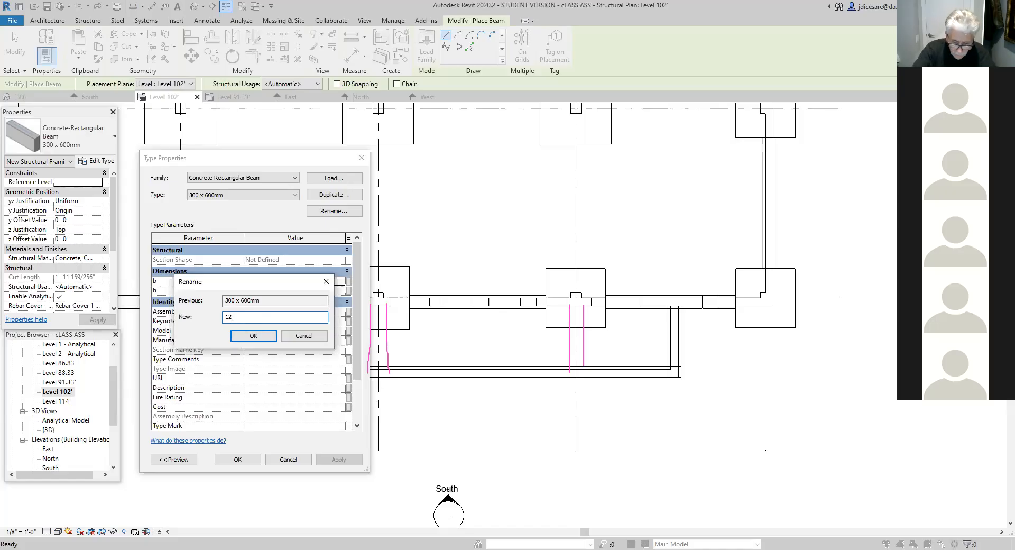
pyautogui.write('" x ')
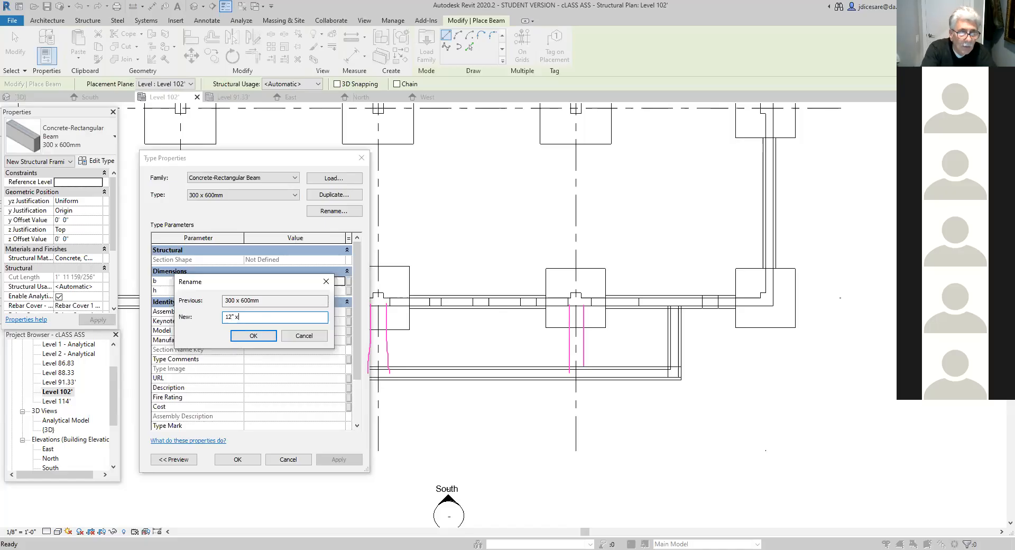
pyautogui.write('10')
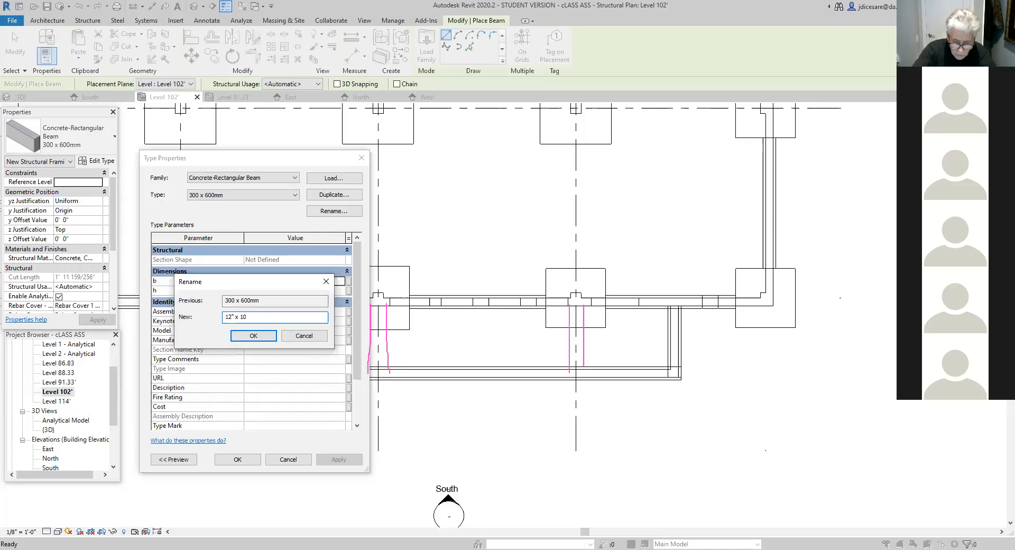
pyautogui.write('"')
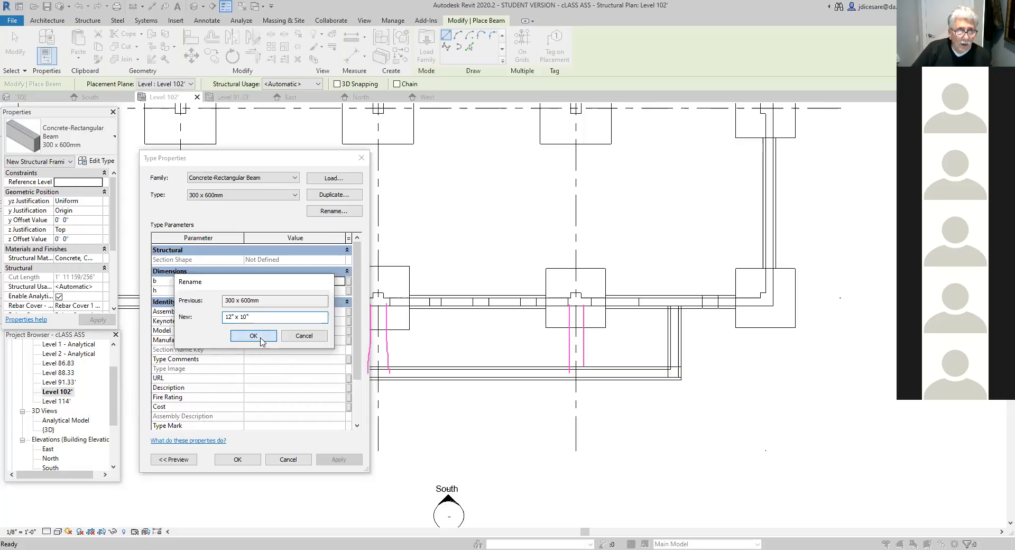
pyautogui.click(261, 339)
# - Set the beam type's width b to 1' 0" and height h to 10", and accept the type properties
pyautogui.click(281, 280)
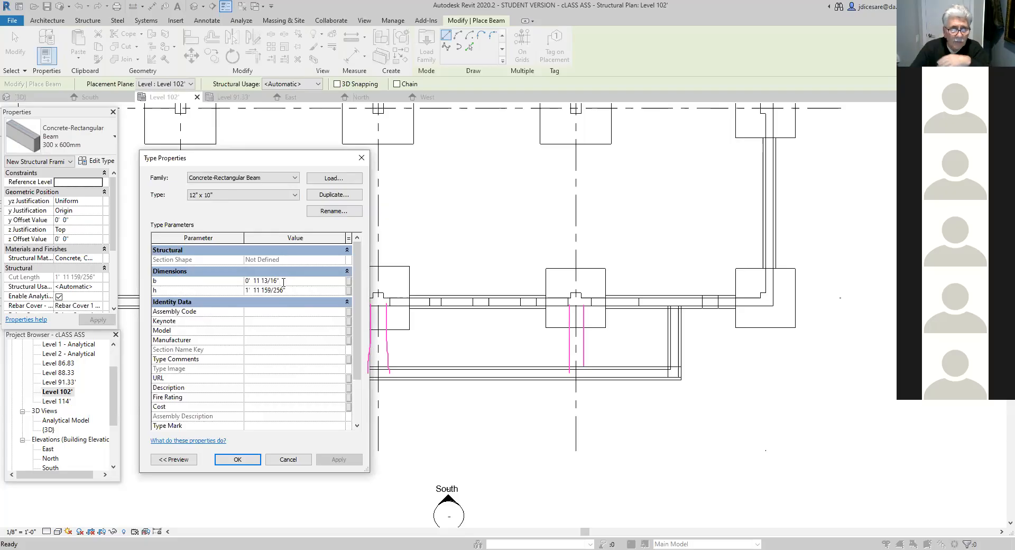
pyautogui.moveTo(284, 282); pyautogui.dragTo(229, 284)
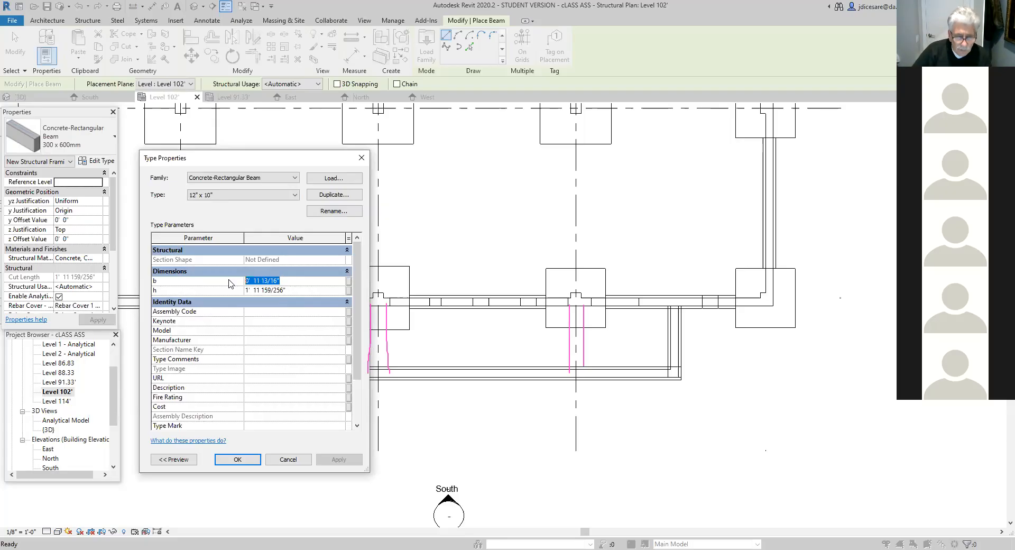
pyautogui.write('1')
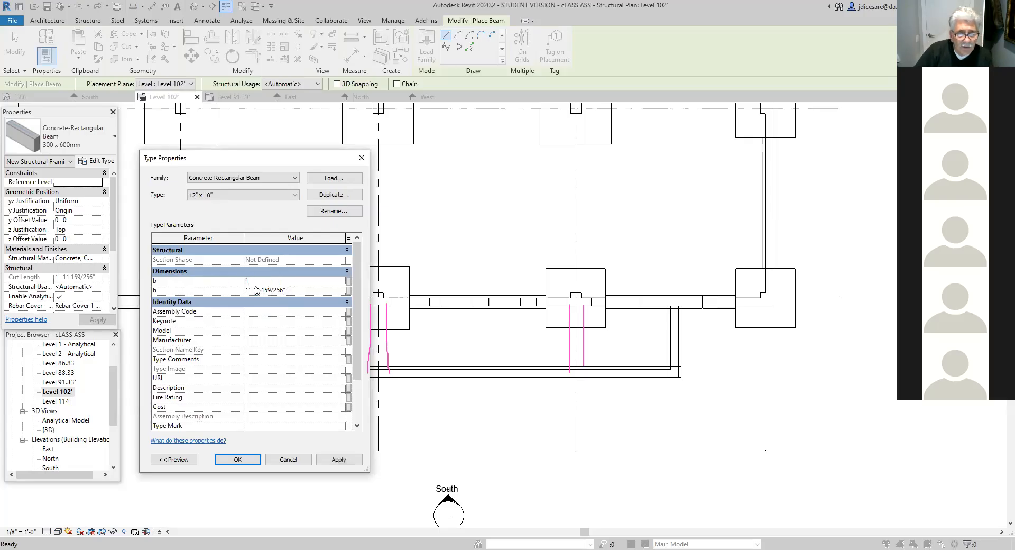
pyautogui.click(284, 290)
pyautogui.moveTo(300, 291); pyautogui.dragTo(229, 296)
pyautogui.write('10')
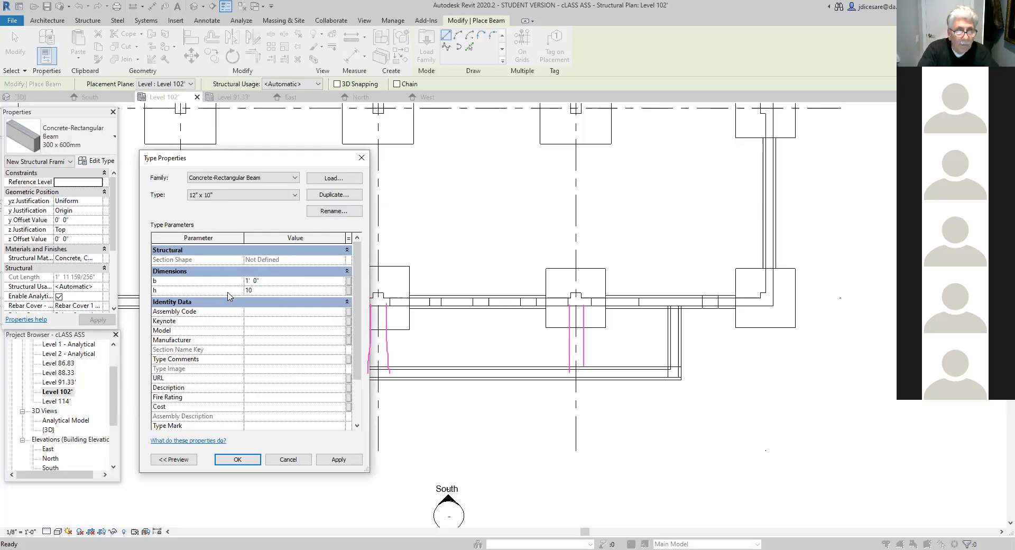
pyautogui.write('"')
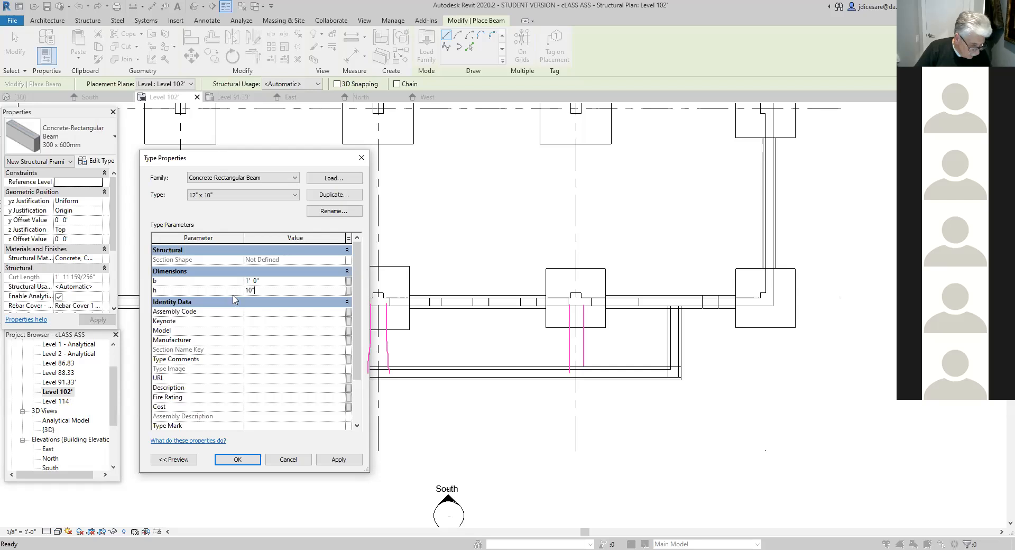
pyautogui.click(242, 459)
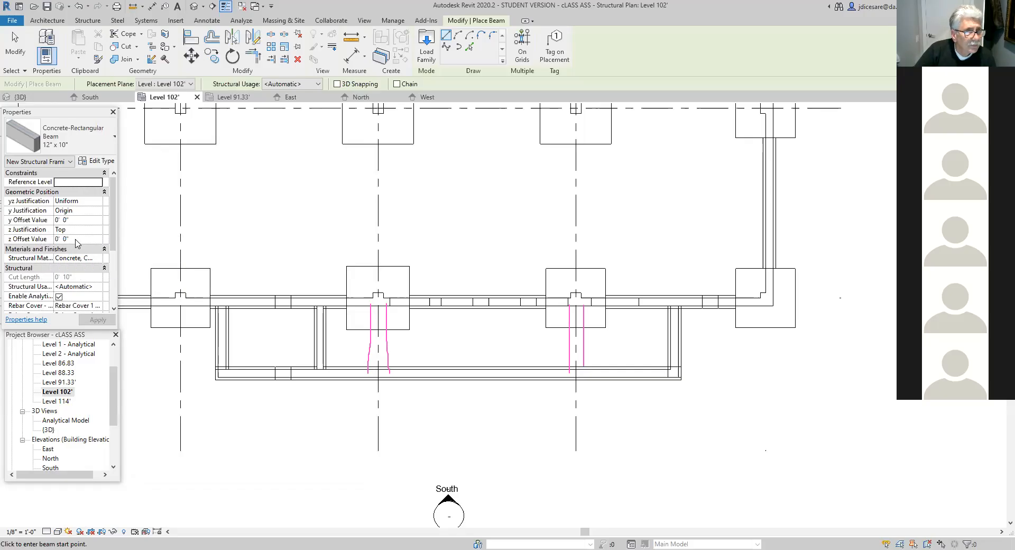
# - Set the new beam's z offset value to -0' 6"
pyautogui.scroll(-1, 77, 243)
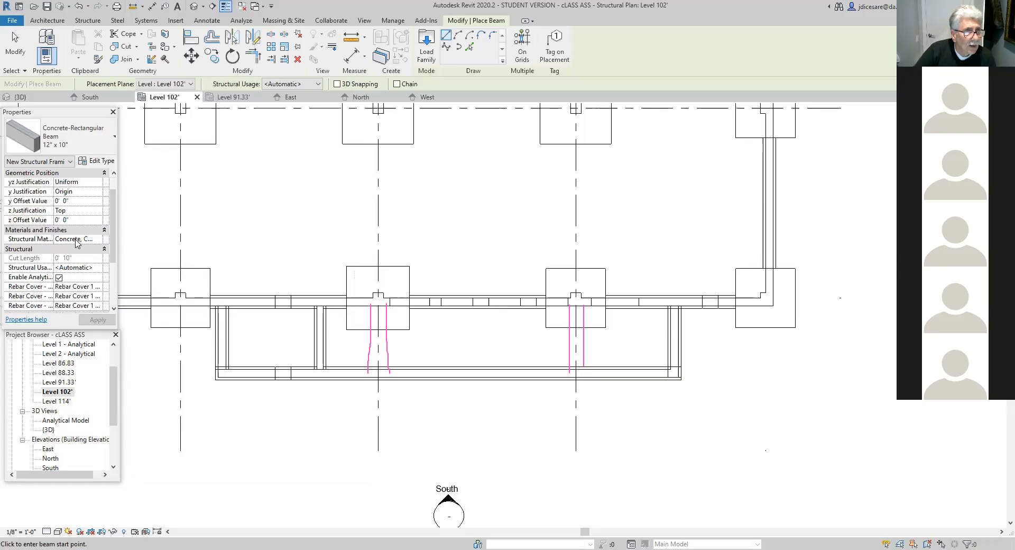
pyautogui.click(64, 220)
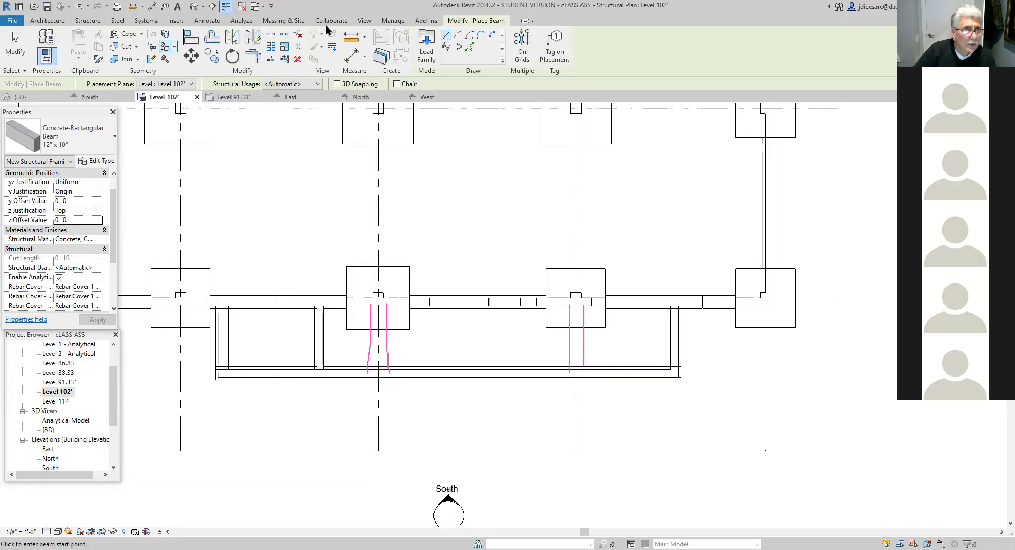
pyautogui.click(48, 221)
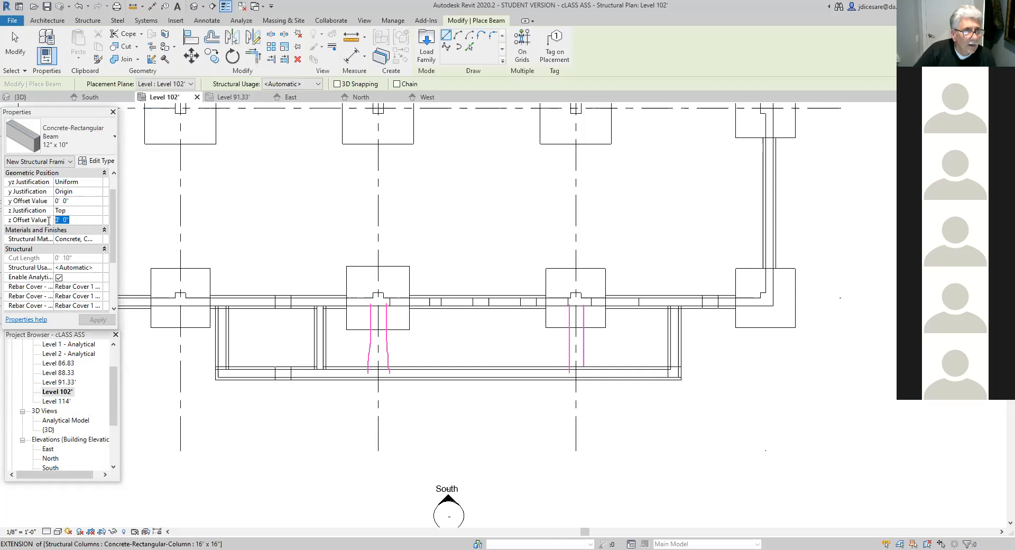
pyautogui.write('-')
pyautogui.write('6')
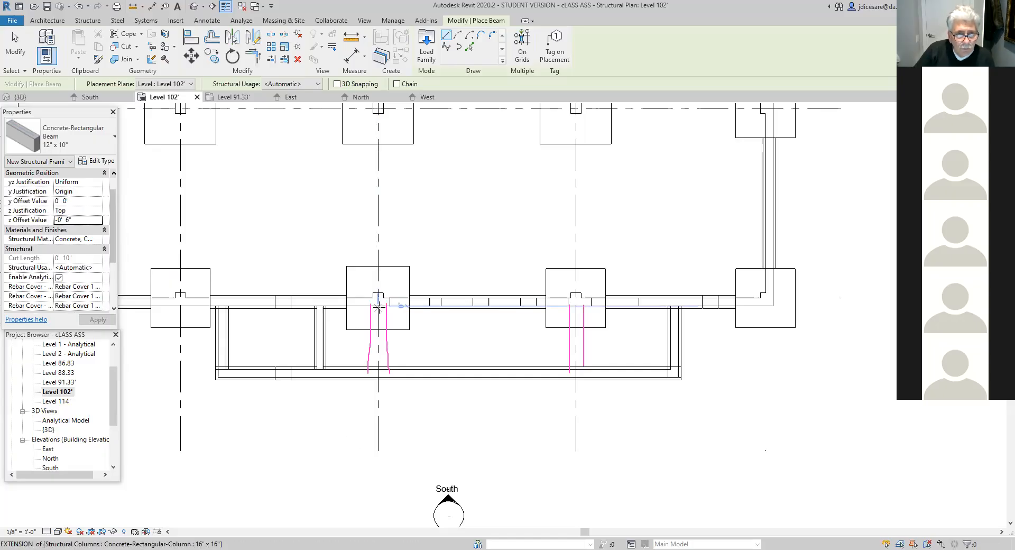
# - Place a beam about 8' long along grid 3, from the grid D wall's outer face to the projection's south wall, and end beam placement
pyautogui.scroll(2, 378, 306)
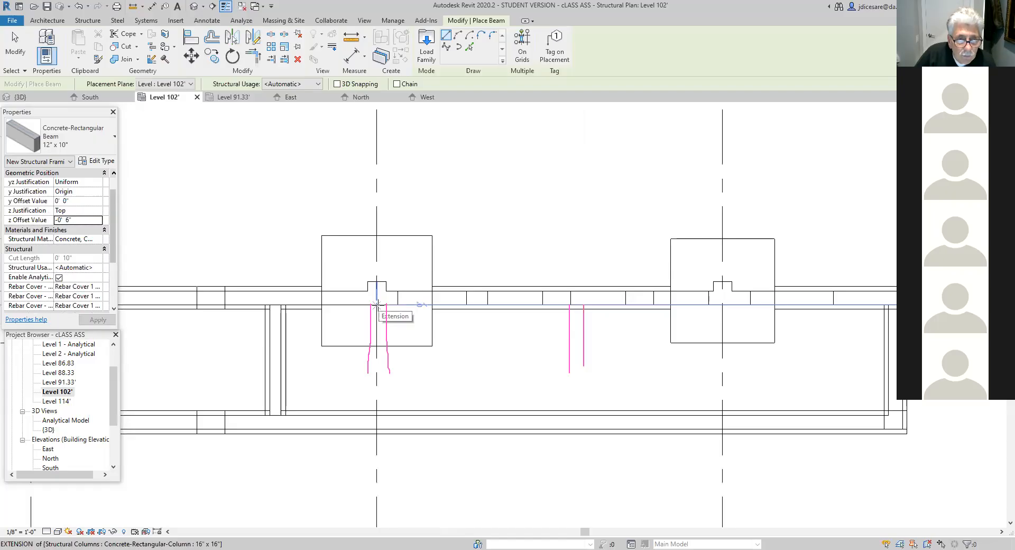
pyautogui.click(377, 304)
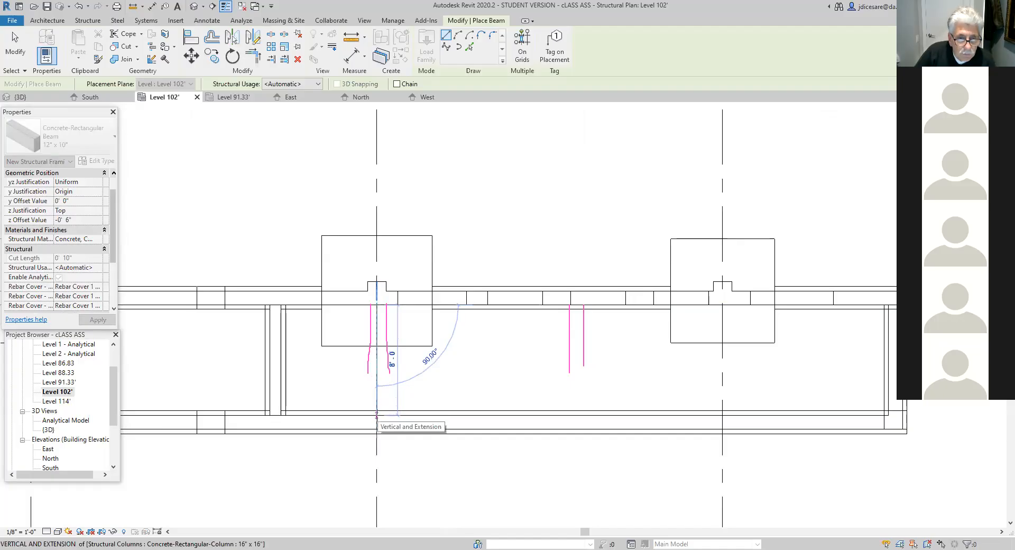
pyautogui.click(377, 415)
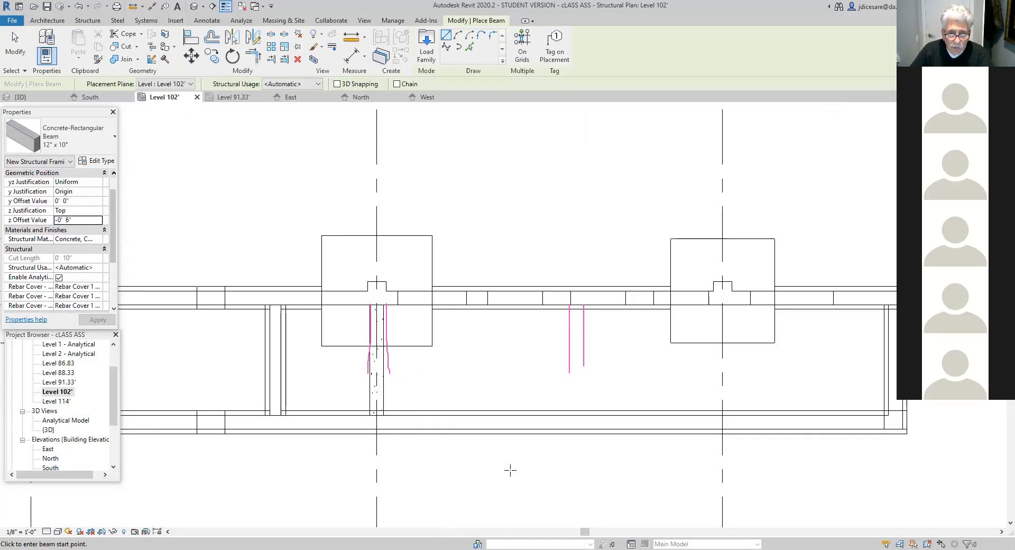
pyautogui.scroll(-1, 516, 487)
pyautogui.moveTo(519, 502); pyautogui.dragTo(468, 510, button='middle')
pyautogui.scroll(-2, 510, 473)
pyautogui.scroll(-1, 510, 475)
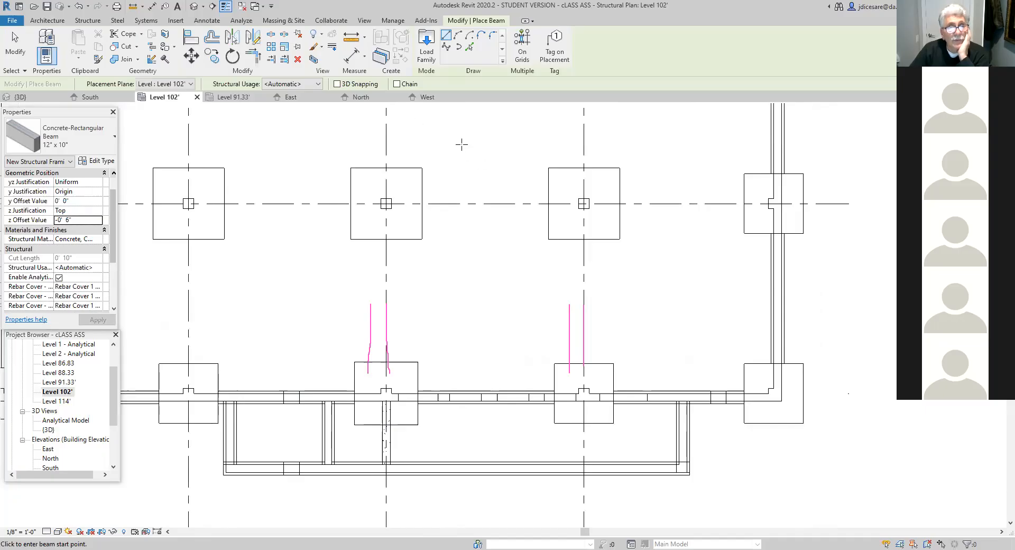
pyautogui.press('Escape')
pyautogui.press('Escape')
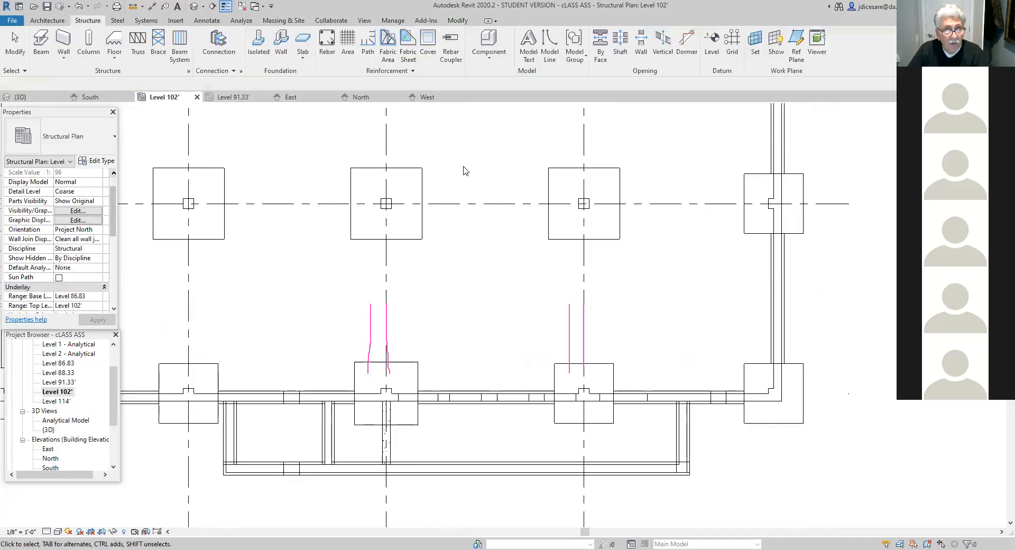
# - Create a horizontal building section looking north through the south projection, from west of grid 2 to east of the projection's end wall
pyautogui.click(365, 21)
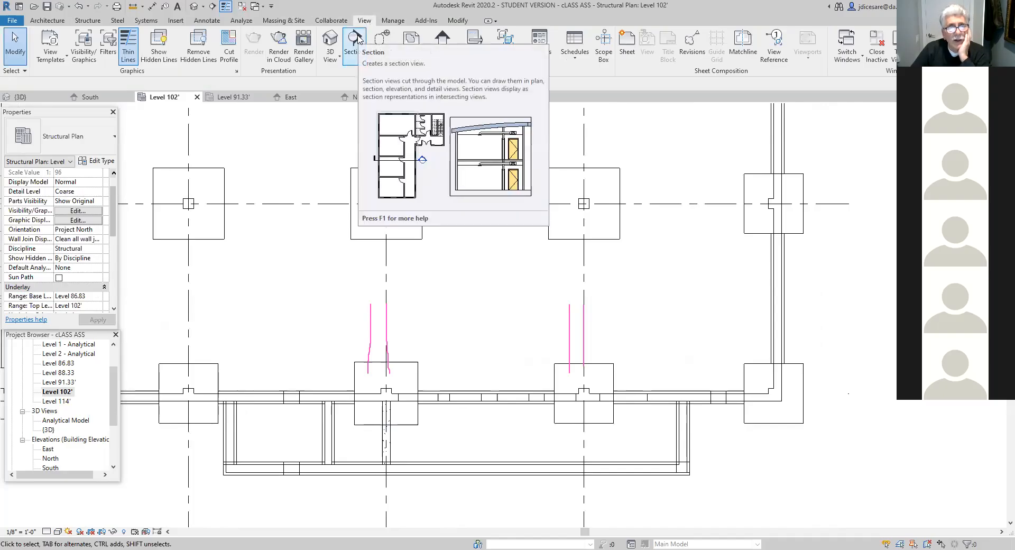
pyautogui.click(356, 38)
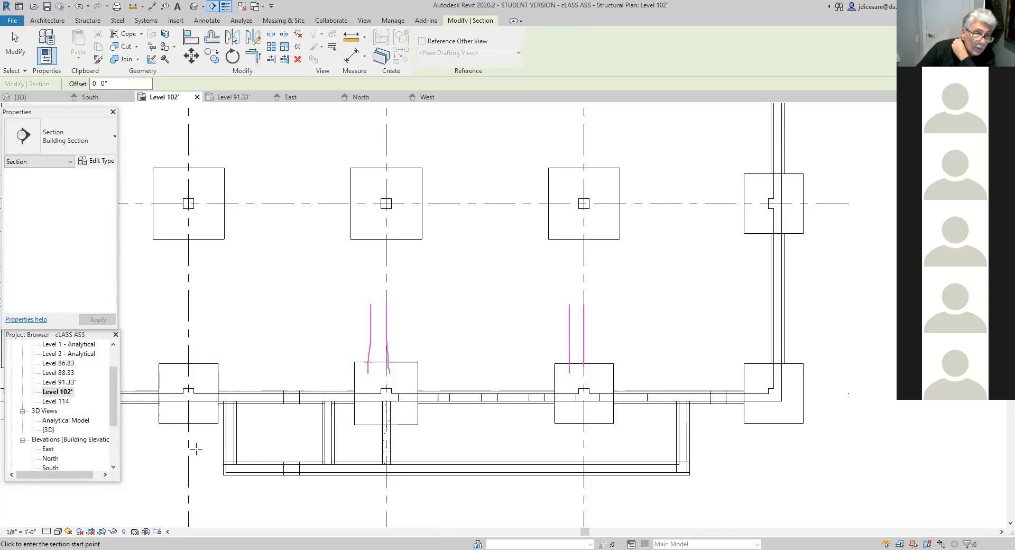
pyautogui.click(167, 449)
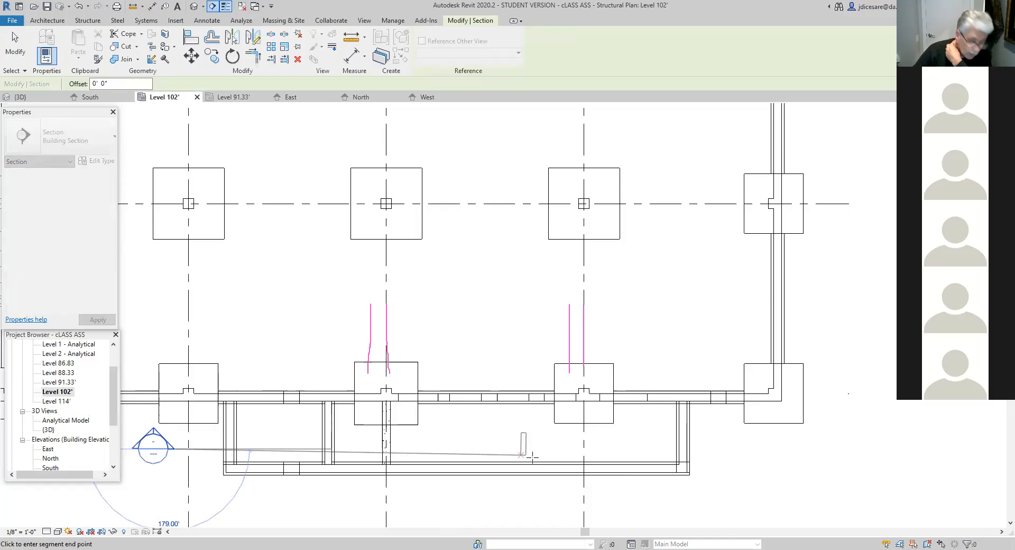
pyautogui.click(708, 448)
# - Reduce the section's view depth to just north of grid D and move its west segment end slightly east
pyautogui.scroll(-2, 644, 515)
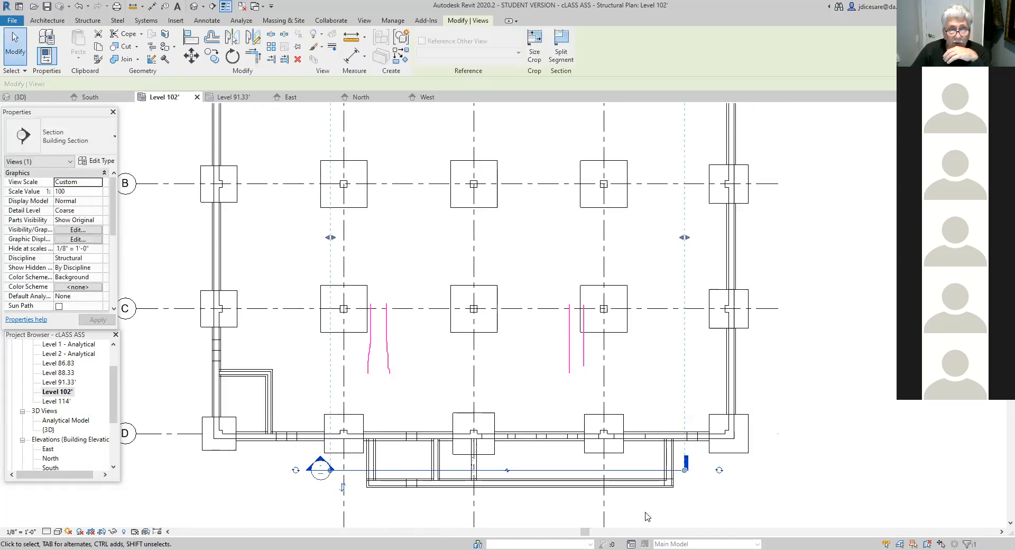
pyautogui.moveTo(647, 516); pyautogui.dragTo(646, 530, button='middle')
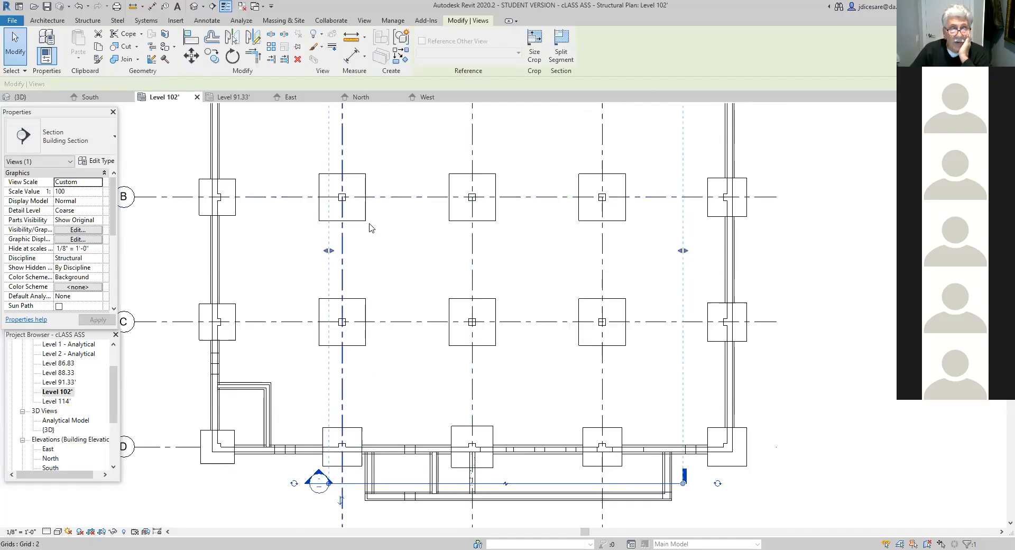
pyautogui.scroll(-2, 377, 233)
pyautogui.scroll(-3, 382, 332)
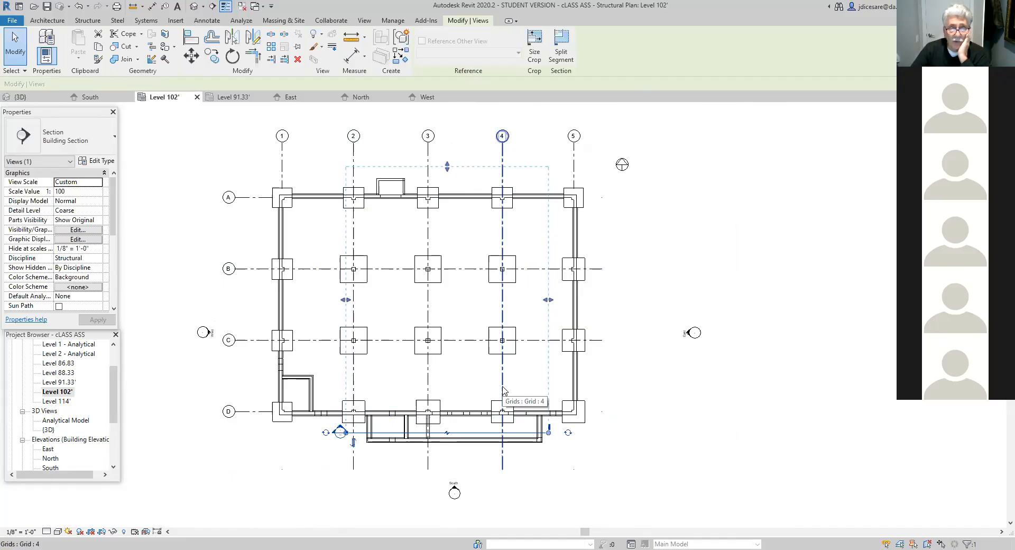
pyautogui.moveTo(447, 168); pyautogui.dragTo(453, 393)
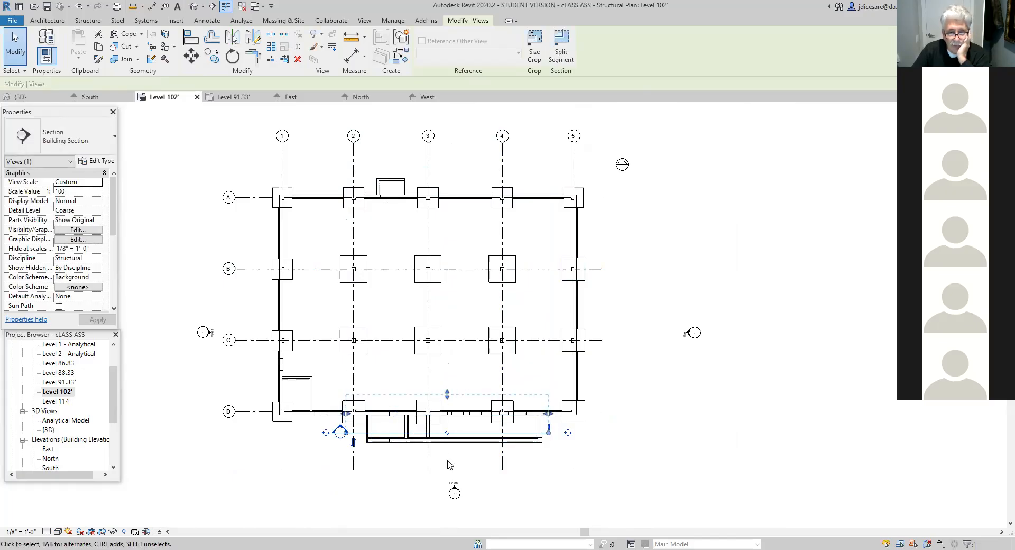
pyautogui.scroll(1, 459, 464)
pyautogui.scroll(4, 459, 465)
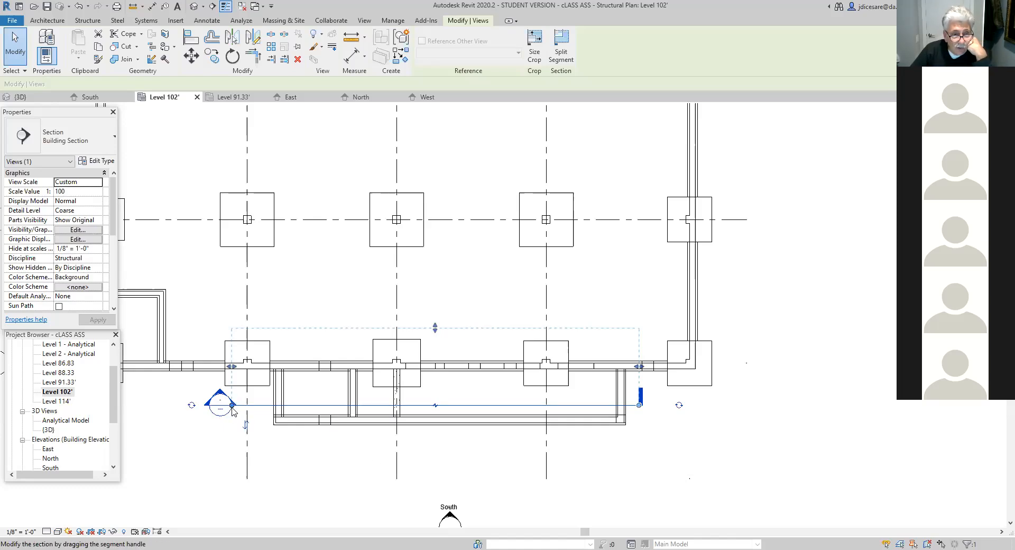
pyautogui.moveTo(232, 407); pyautogui.dragTo(234, 407)
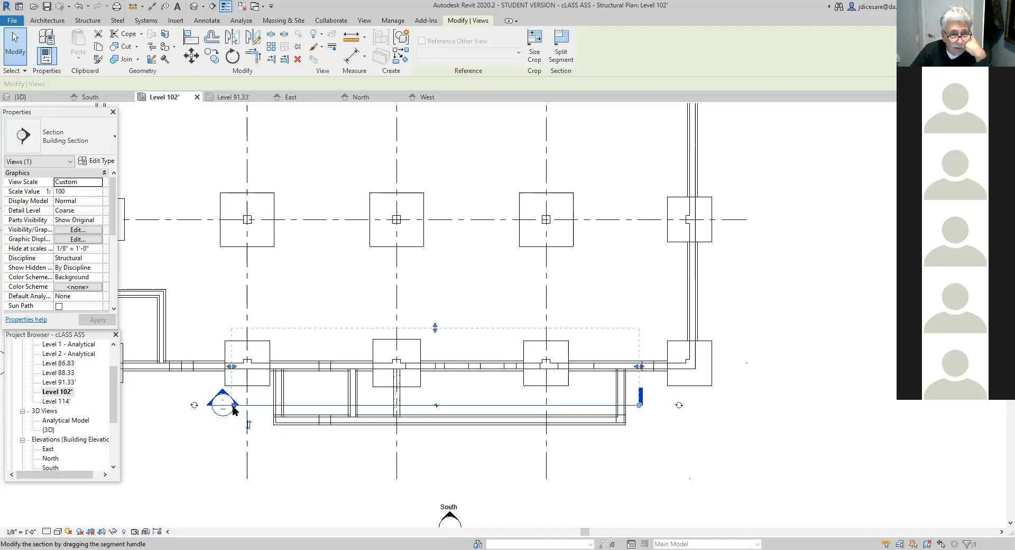
# - Move the section line's west end slightly west, cycle its head symbol off and back on, and deselect the section
pyautogui.moveTo(234, 405); pyautogui.dragTo(232, 406)
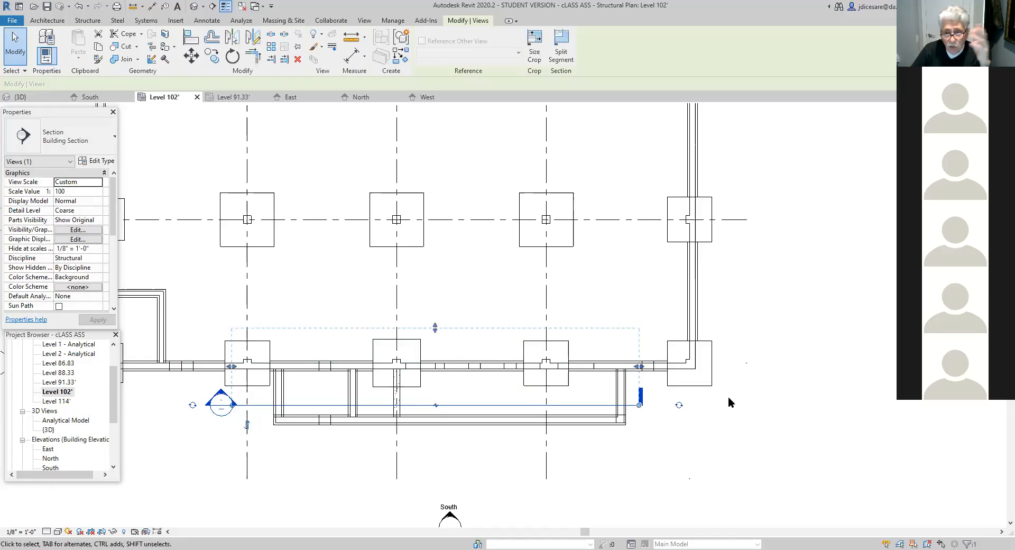
pyautogui.click(192, 406)
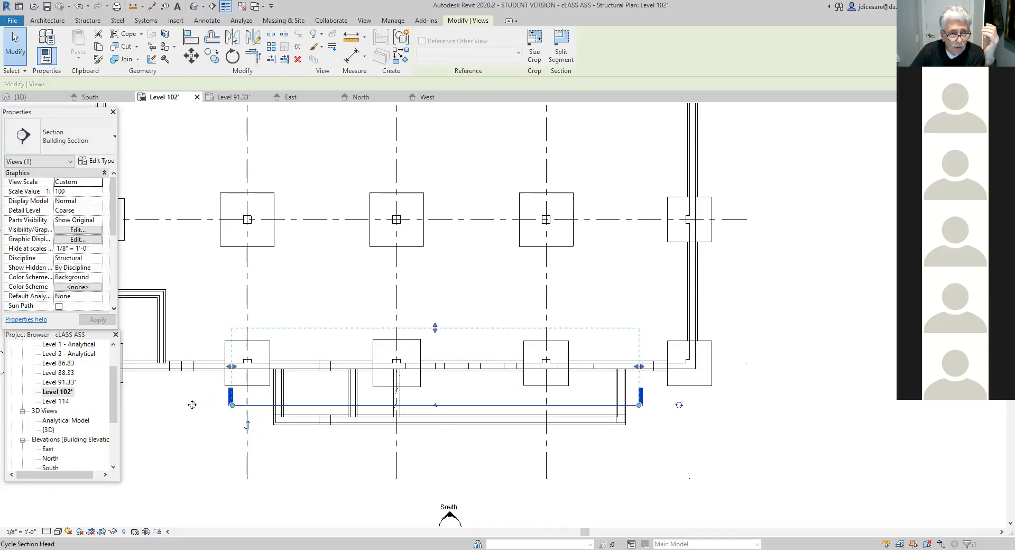
pyautogui.click(193, 405)
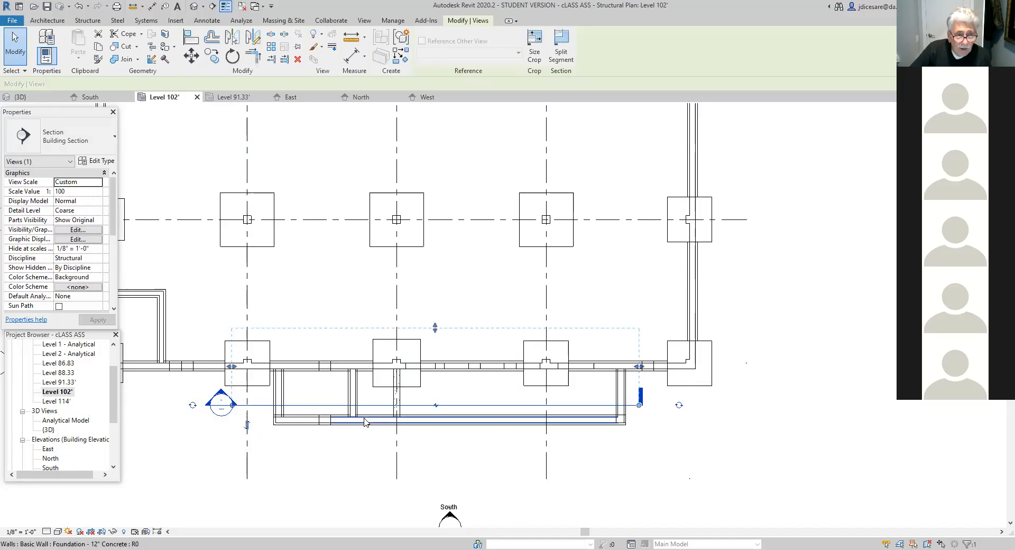
pyautogui.scroll(3, 227, 408)
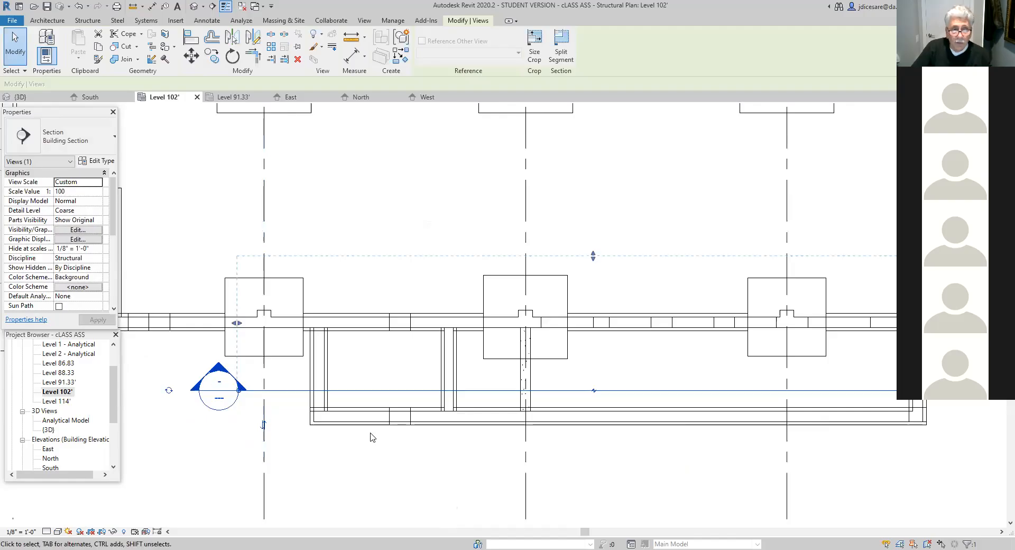
pyautogui.scroll(-1, 370, 448)
pyautogui.scroll(-1, 370, 448)
pyautogui.scroll(-1, 370, 446)
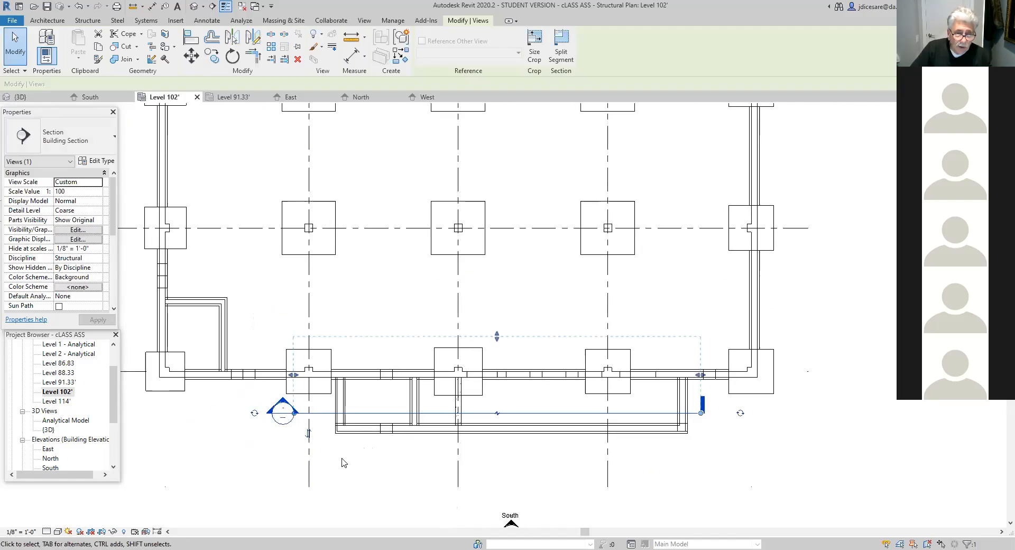
pyautogui.click(271, 443)
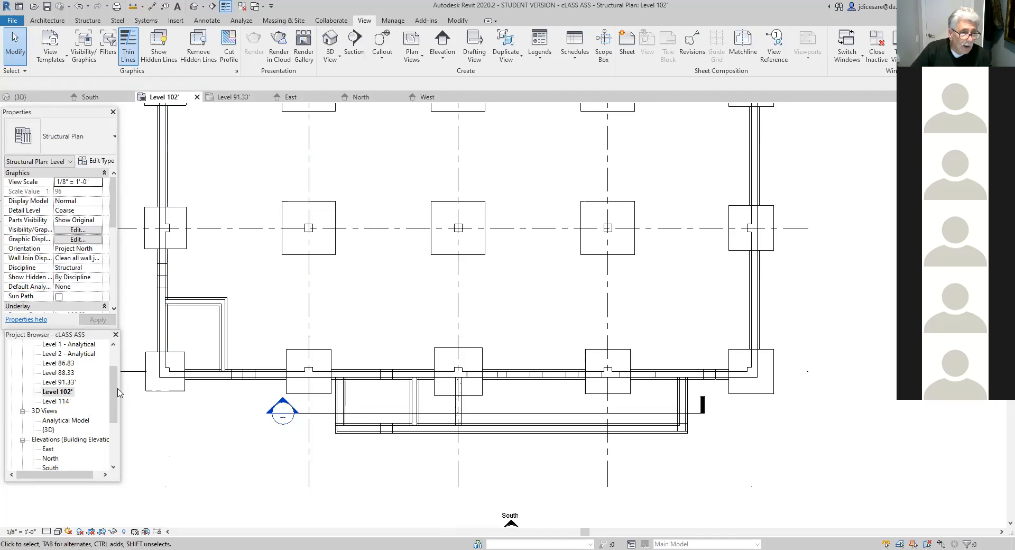
# - Examine the grid 3 beam in the new section view and return to the Level 102' plan
pyautogui.doubleClick(273, 414)
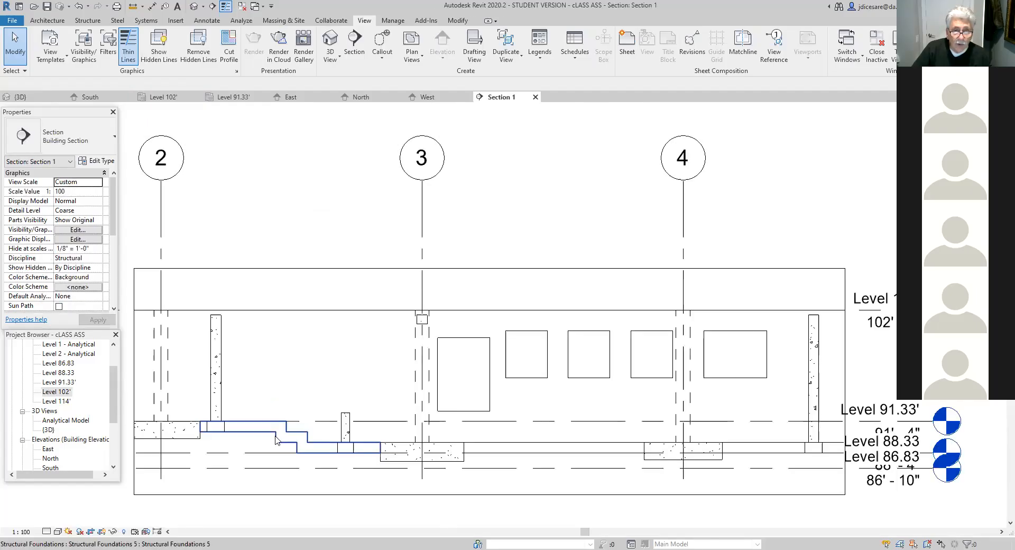
pyautogui.scroll(1, 424, 336)
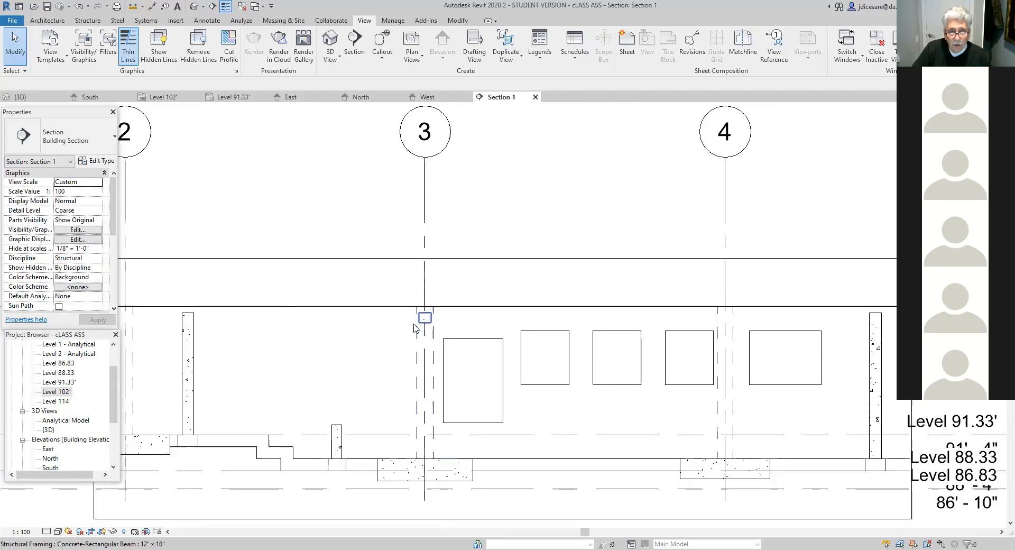
pyautogui.scroll(2, 338, 449)
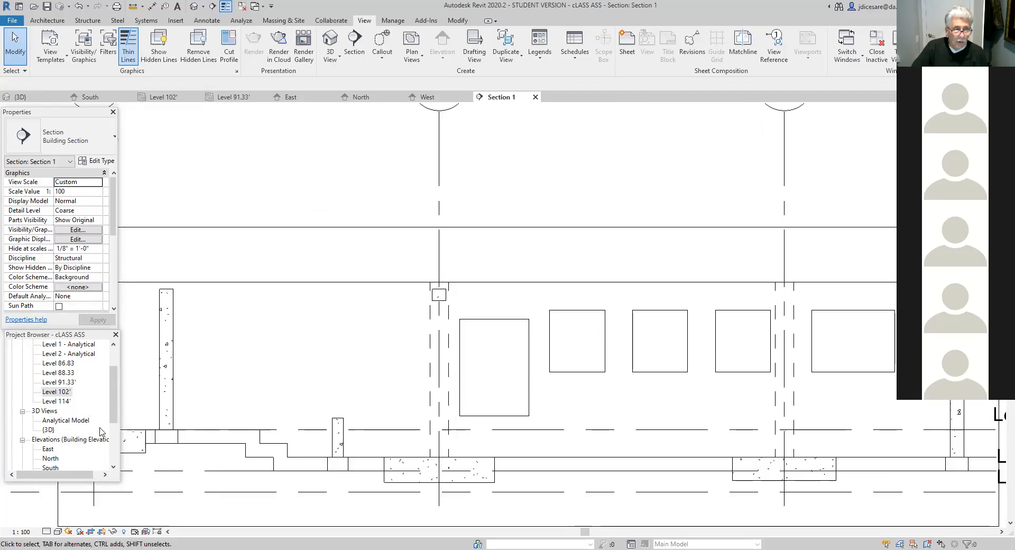
pyautogui.doubleClick(52, 394)
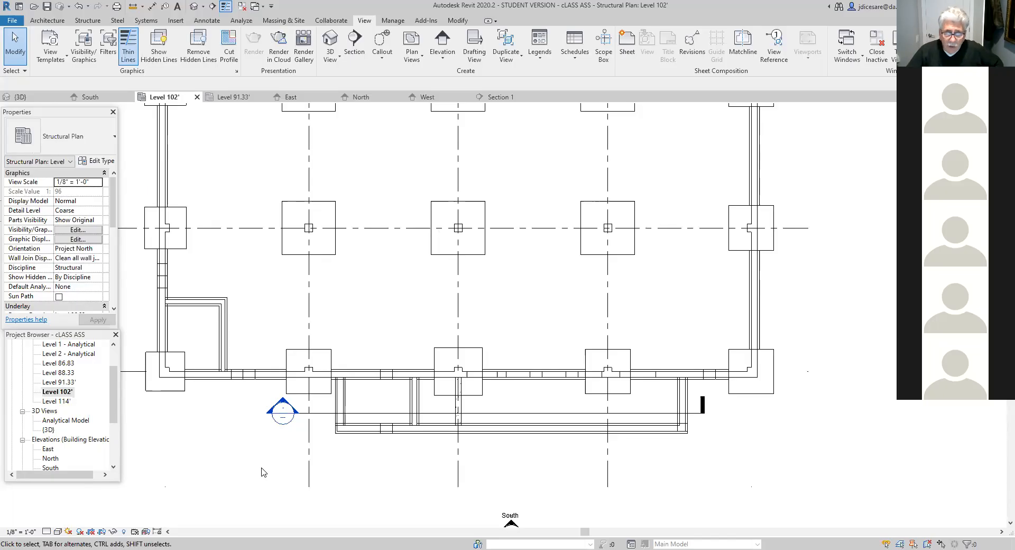
pyautogui.scroll(4, 439, 425)
pyautogui.scroll(-5, 590, 494)
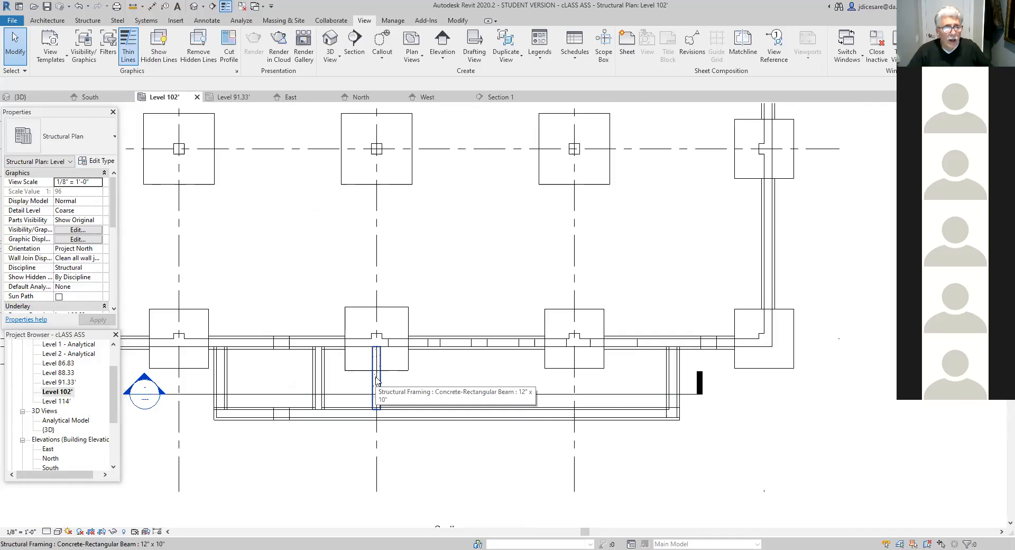
# - Place a 12" x 10" beam about 8' long along grid 4, from the grid D wall's outer face to the projection's south wall
pyautogui.click(88, 21)
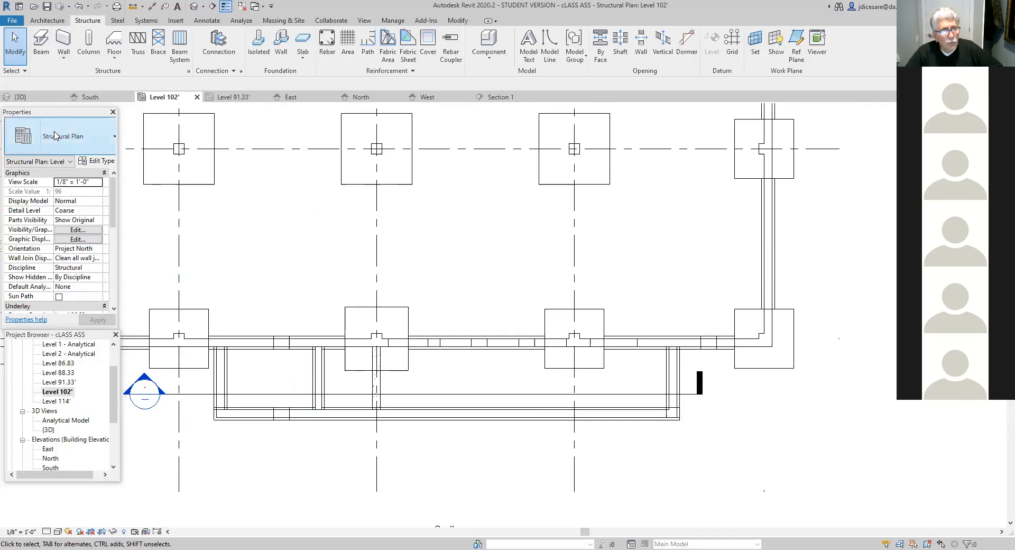
pyautogui.click(41, 52)
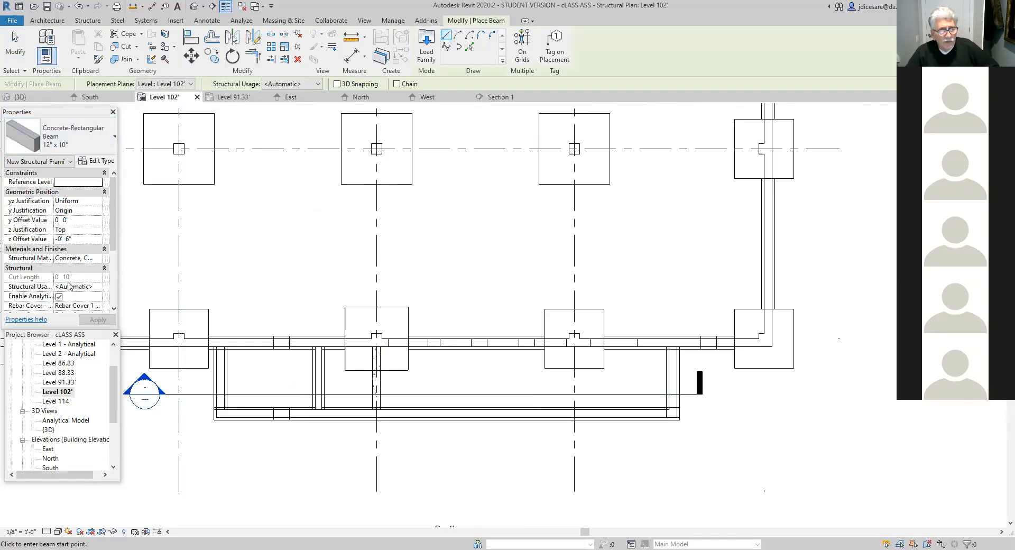
pyautogui.scroll(2, 589, 451)
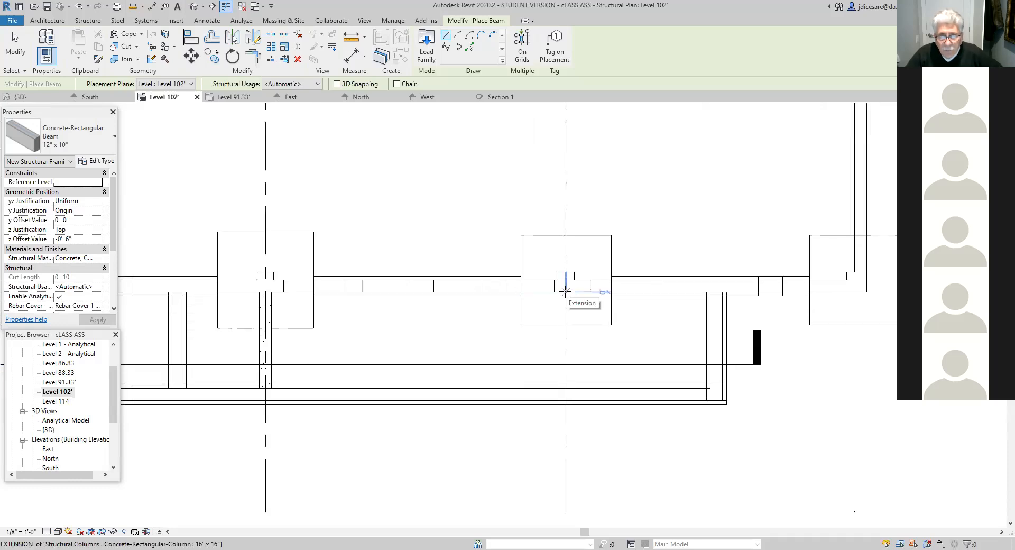
pyautogui.scroll(2, 566, 291)
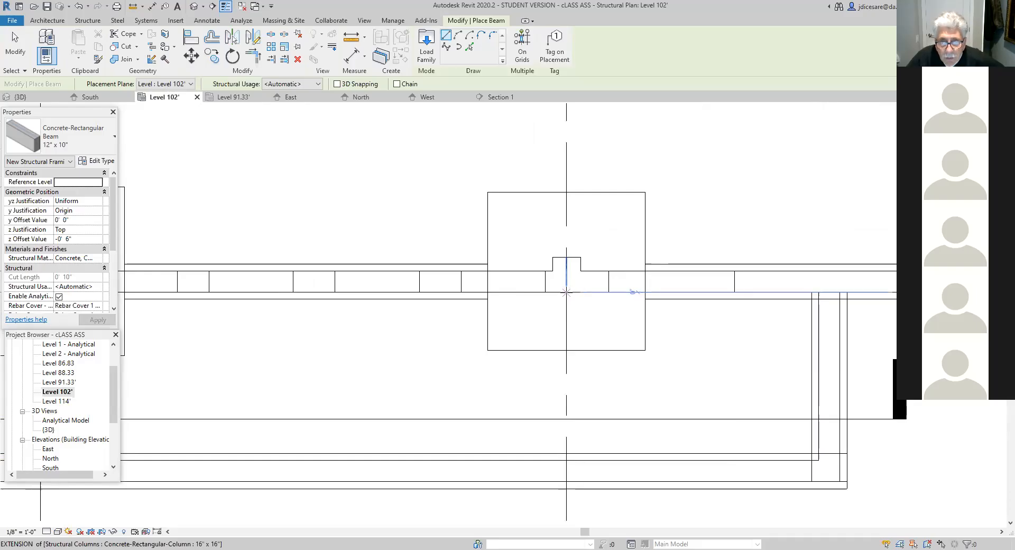
pyautogui.click(566, 291)
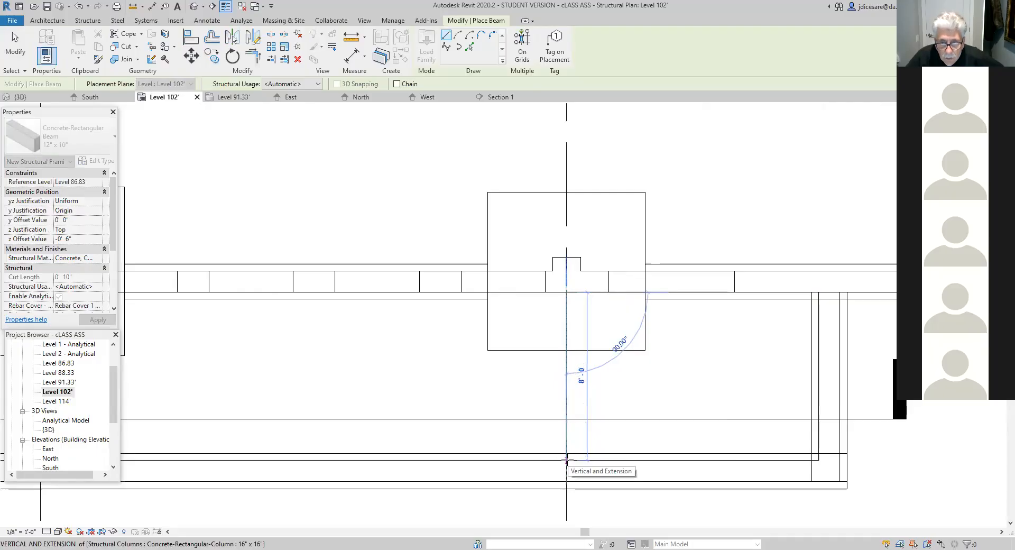
pyautogui.click(566, 460)
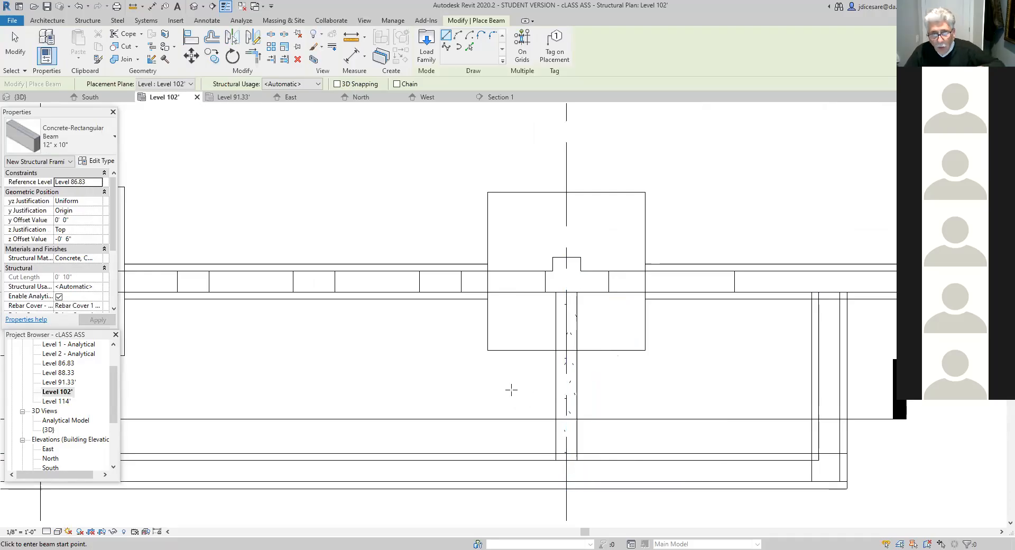
pyautogui.scroll(-3, 509, 390)
pyautogui.moveTo(430, 387); pyautogui.dragTo(459, 386, button='middle')
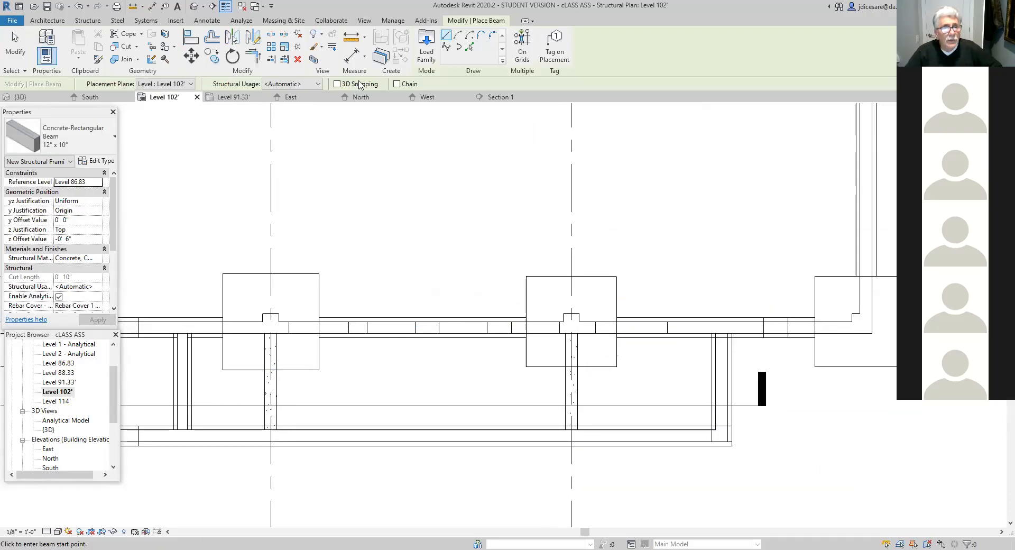
pyautogui.press('Escape')
pyautogui.press('Escape')
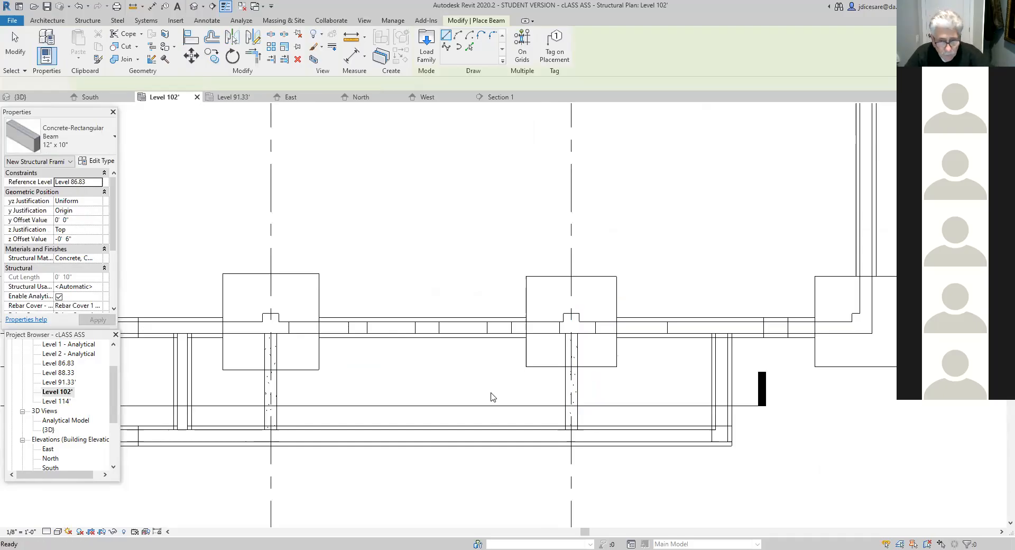
# - Delete the new beam on grid 4
pyautogui.click(576, 398)
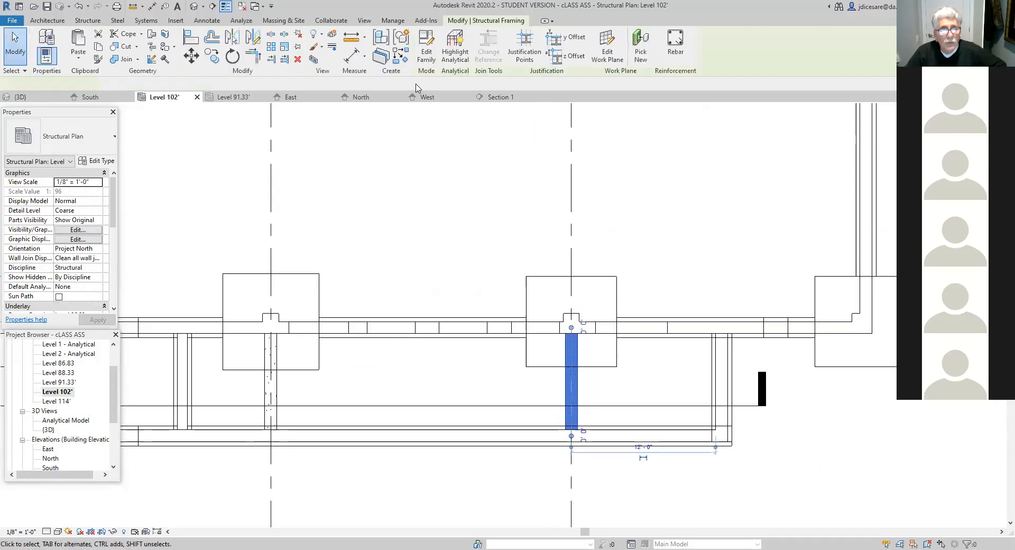
pyautogui.press('Delete')
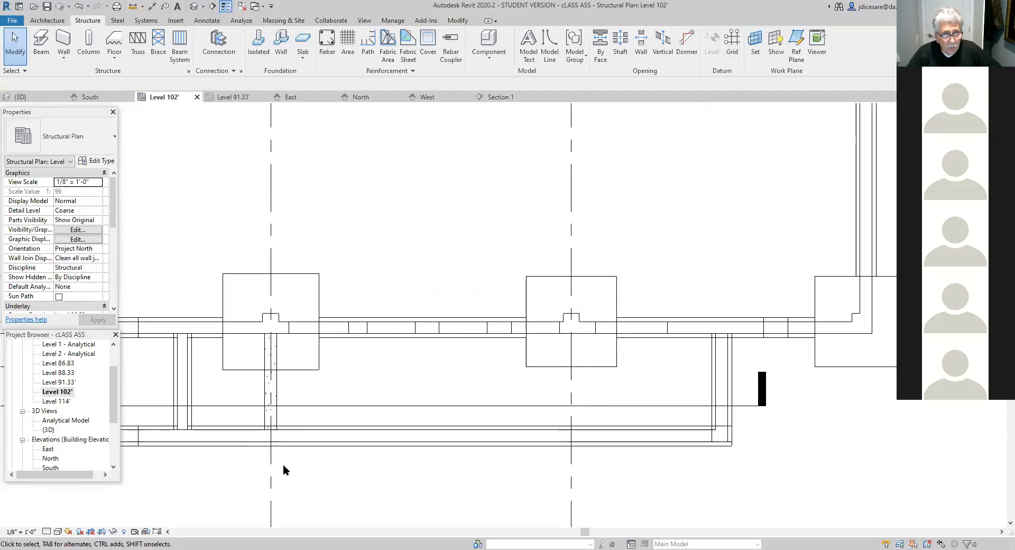
# - Copy the grid 3 beam to grid 4, using its south end midpoint as base point and the south wall's inner face as destination
pyautogui.hotkey('ctrl', 'z')
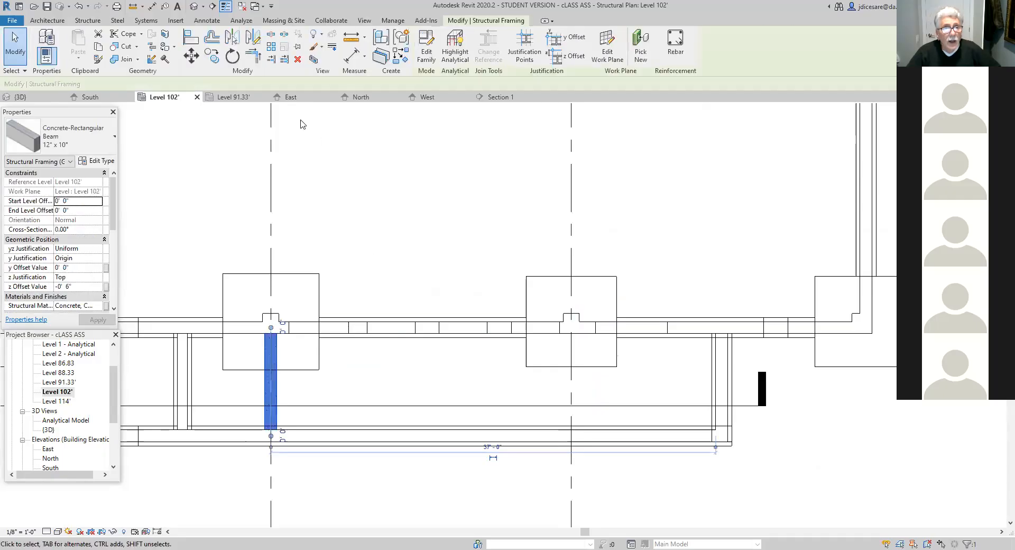
pyautogui.click(209, 57)
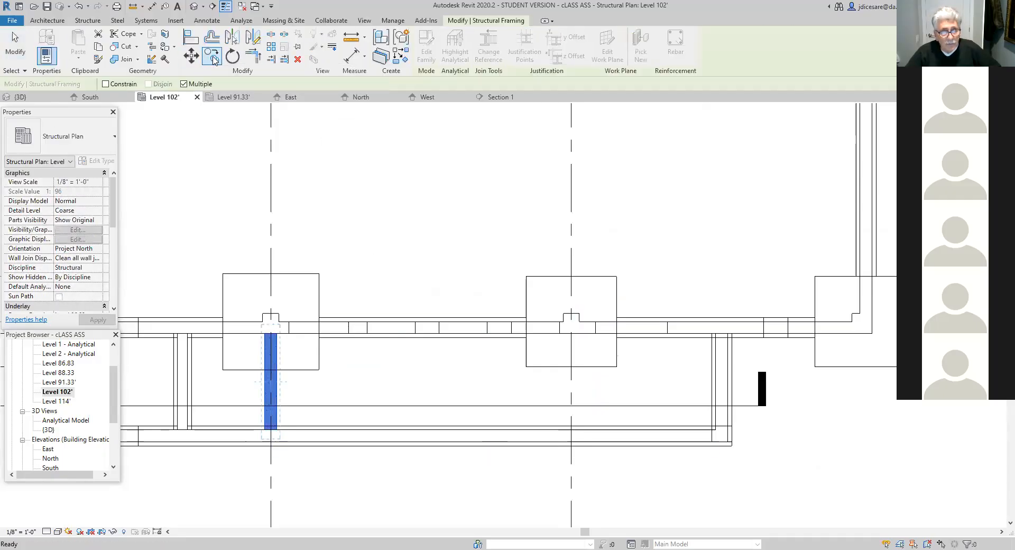
pyautogui.scroll(4, 376, 460)
pyautogui.scroll(2, 310, 457)
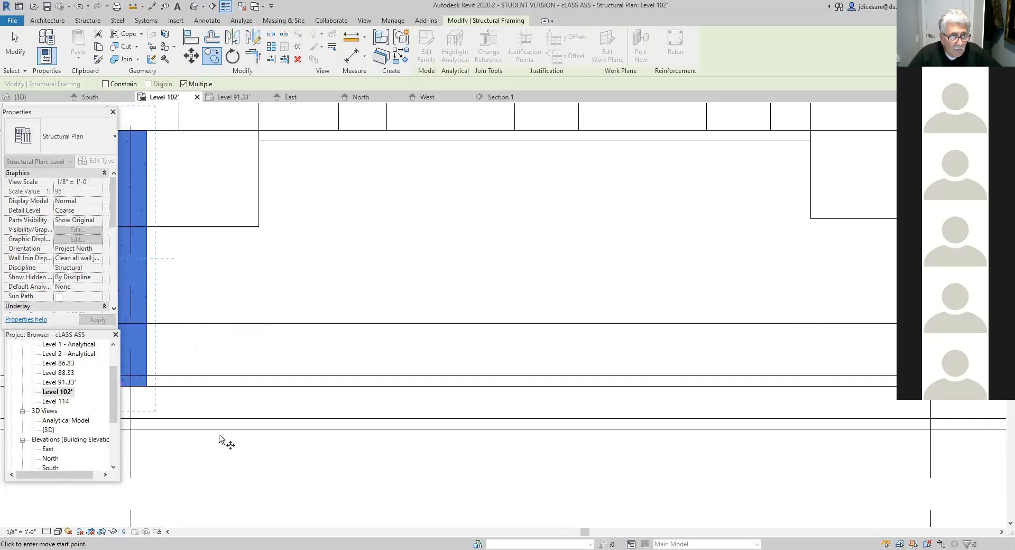
pyautogui.moveTo(252, 442); pyautogui.dragTo(385, 485, button='middle')
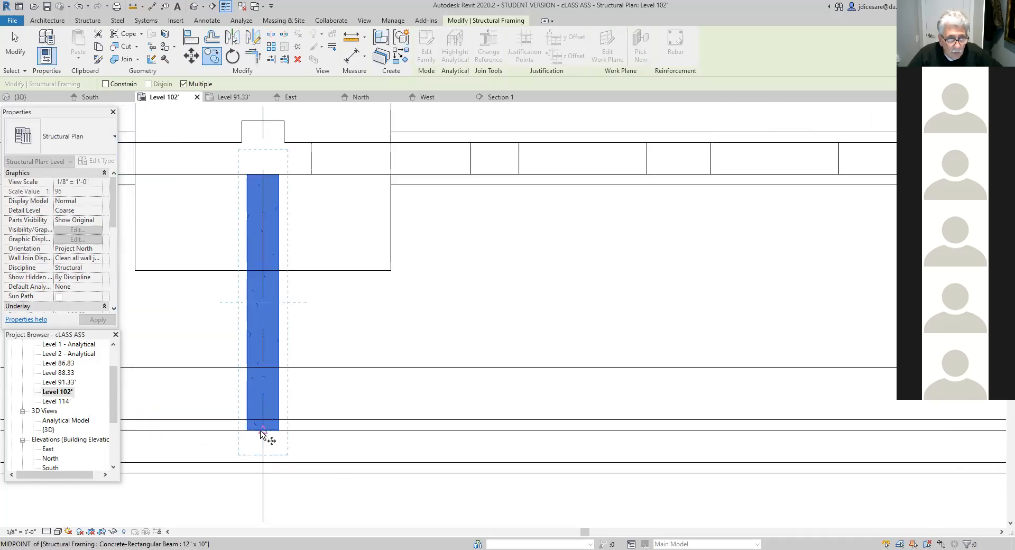
pyautogui.click(263, 420)
pyautogui.scroll(-2, 550, 436)
pyautogui.moveTo(560, 435); pyautogui.dragTo(320, 422, button='middle')
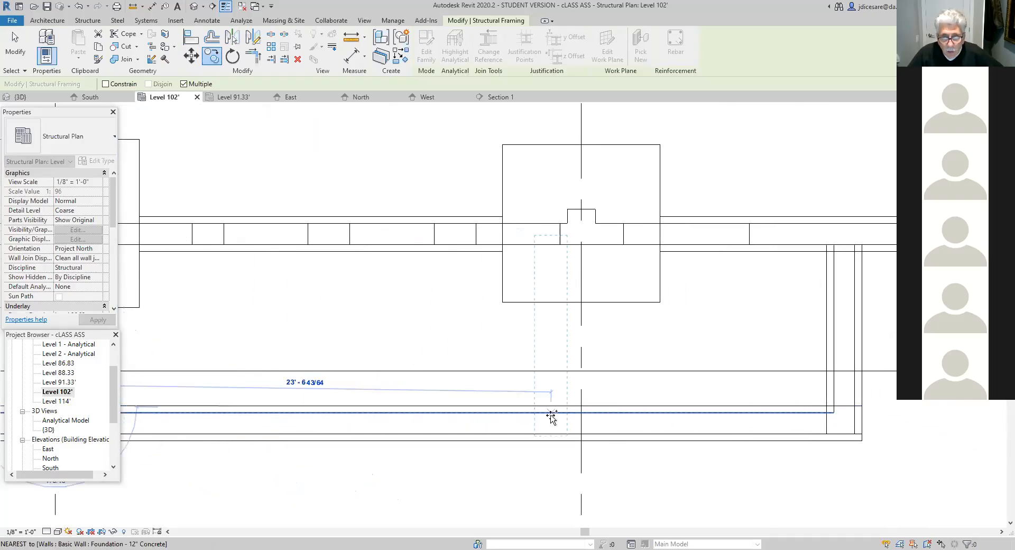
pyautogui.click(581, 407)
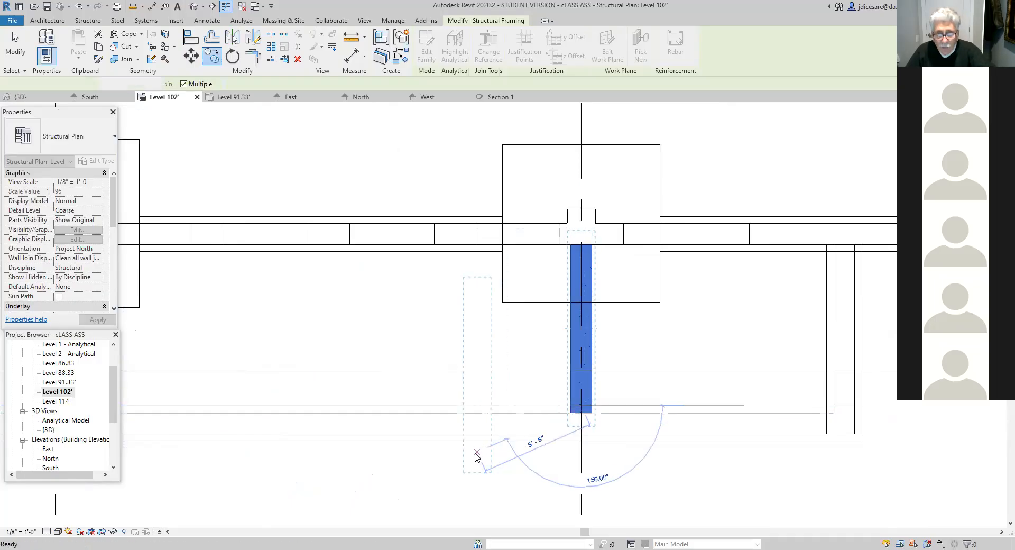
pyautogui.press('Escape')
pyautogui.press('Escape')
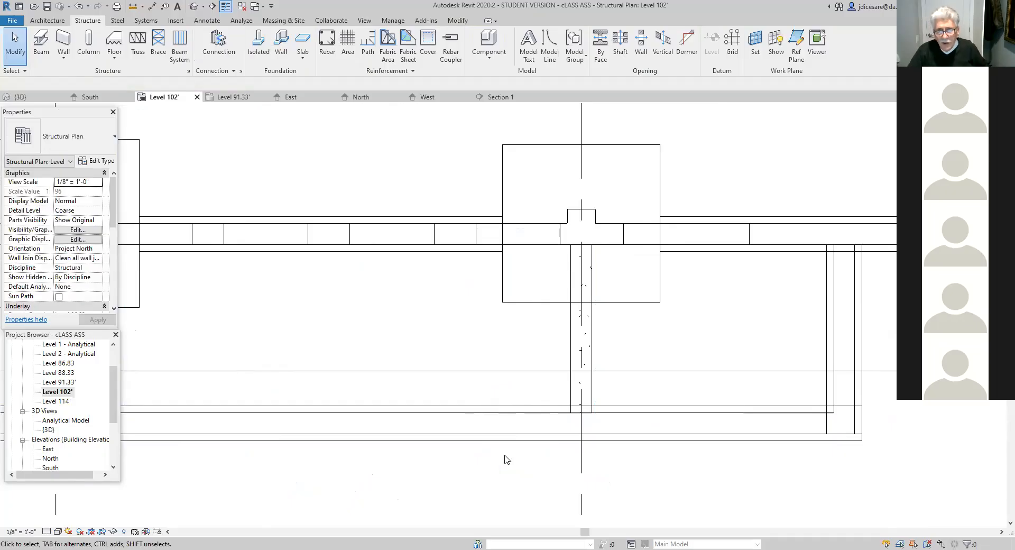
# - Open Section 1 again and examine the beams at grids 3 and 4
pyautogui.scroll(-2, 503, 462)
pyautogui.moveTo(489, 480); pyautogui.dragTo(543, 475, button='middle')
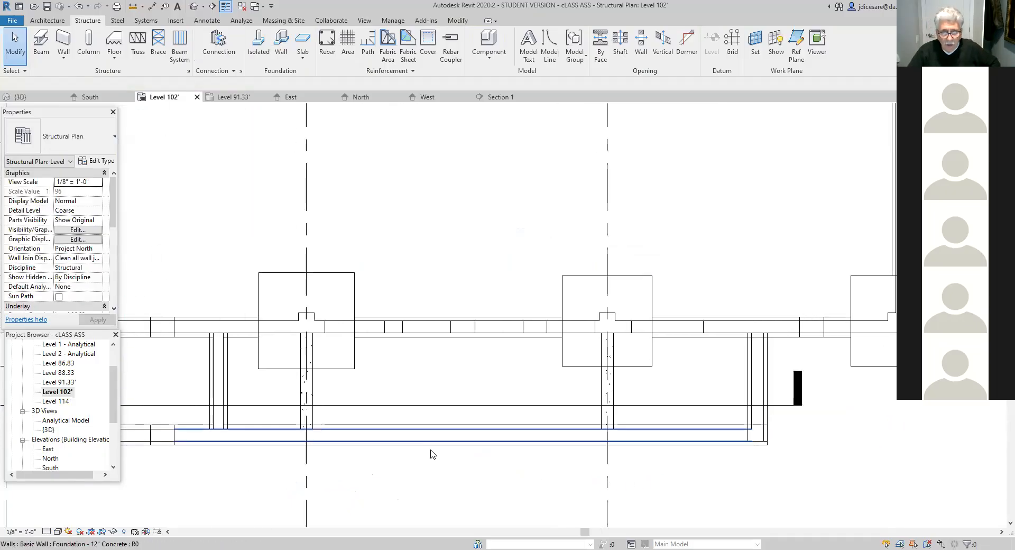
pyautogui.scroll(-2, 450, 459)
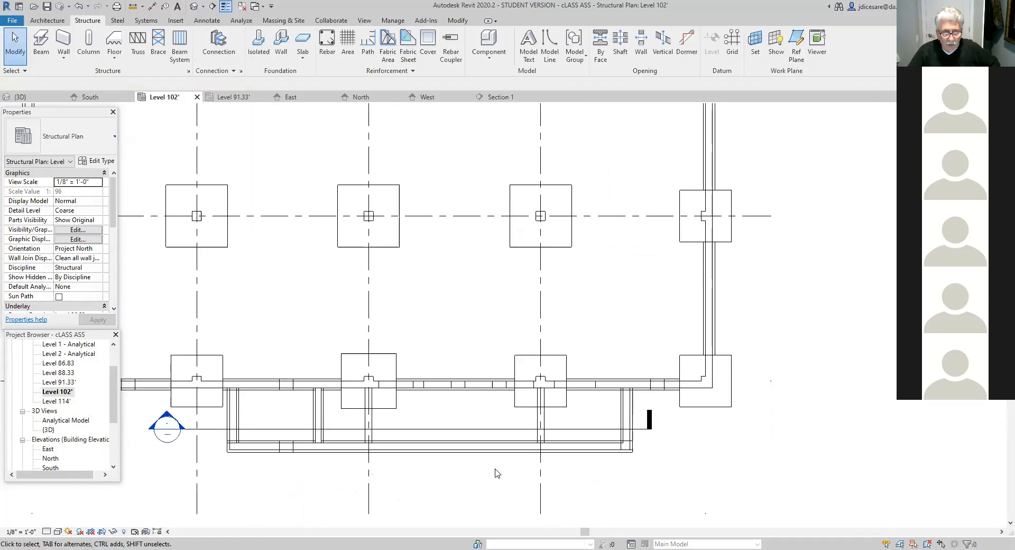
pyautogui.doubleClick(170, 416)
pyautogui.scroll(2, 703, 455)
pyautogui.moveTo(707, 461); pyautogui.dragTo(547, 427, button='middle')
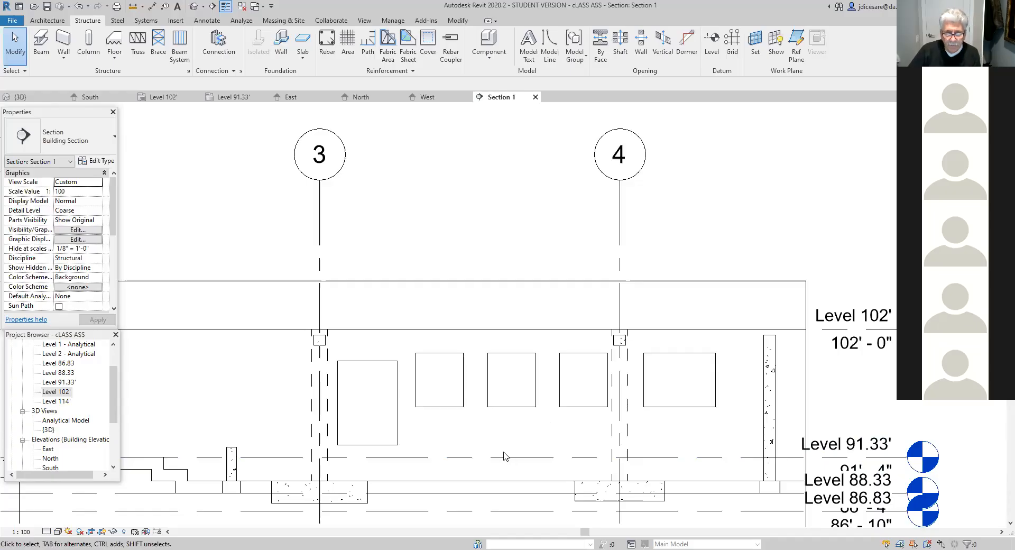
pyautogui.scroll(-2, 509, 455)
pyautogui.moveTo(540, 453); pyautogui.dragTo(565, 464, button='middle')
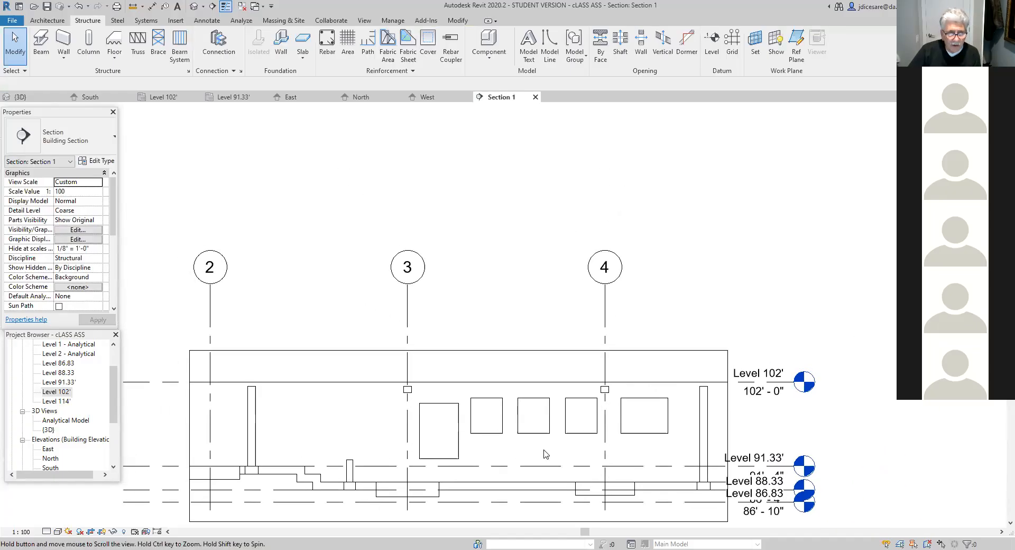
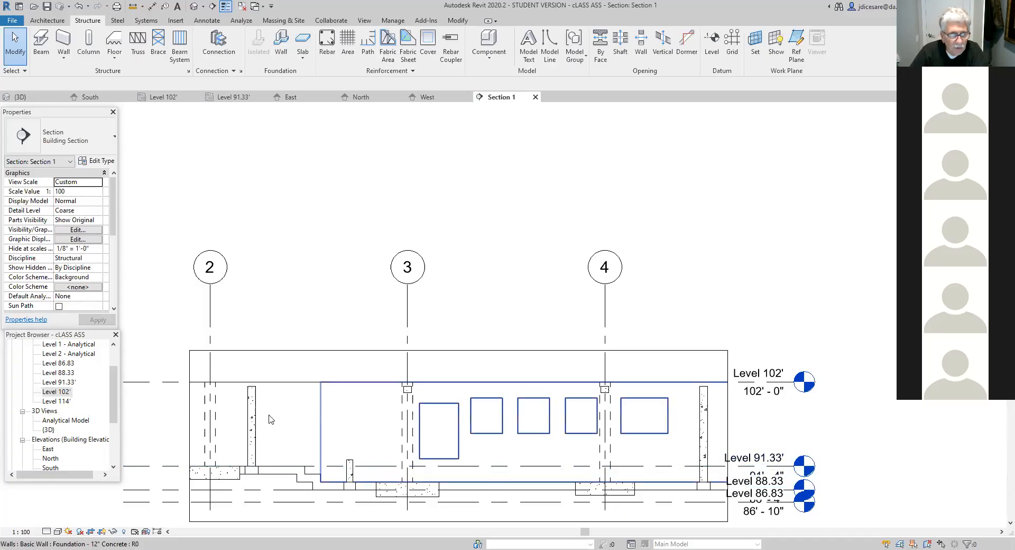
# - Open the Level 91.33' structural plan at the footings and walls around the planned stair area
pyautogui.doubleClick(69, 383)
pyautogui.scroll(3, 455, 435)
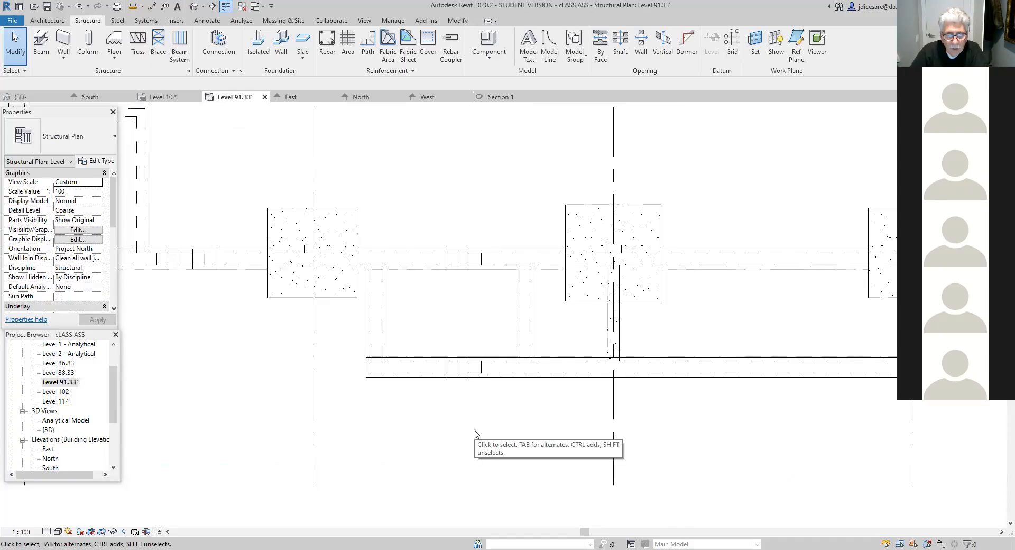
pyautogui.scroll(1, 474, 434)
pyautogui.moveTo(481, 453); pyautogui.dragTo(474, 481, button='middle')
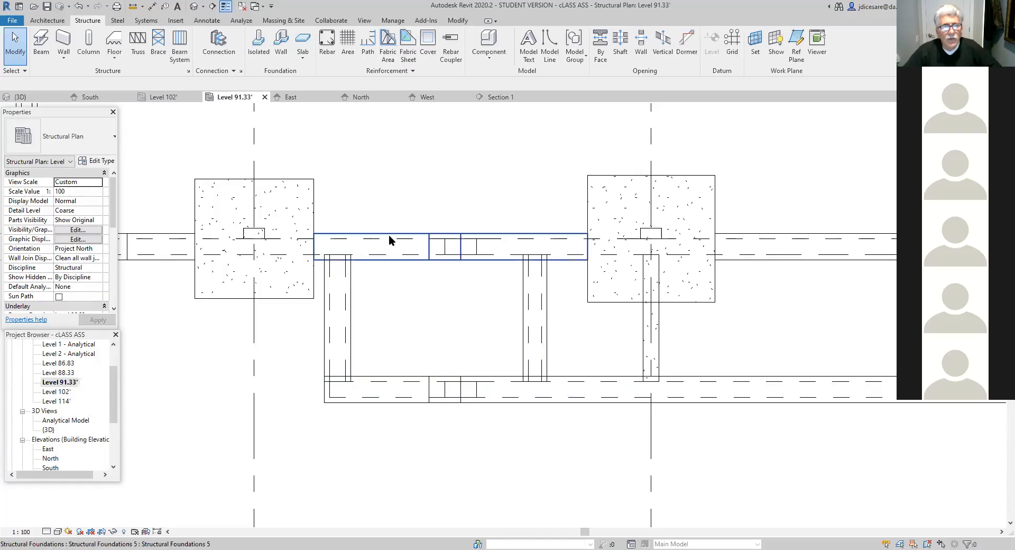
# - Start a new stair on this level and set its railing type to None
pyautogui.click(48, 21)
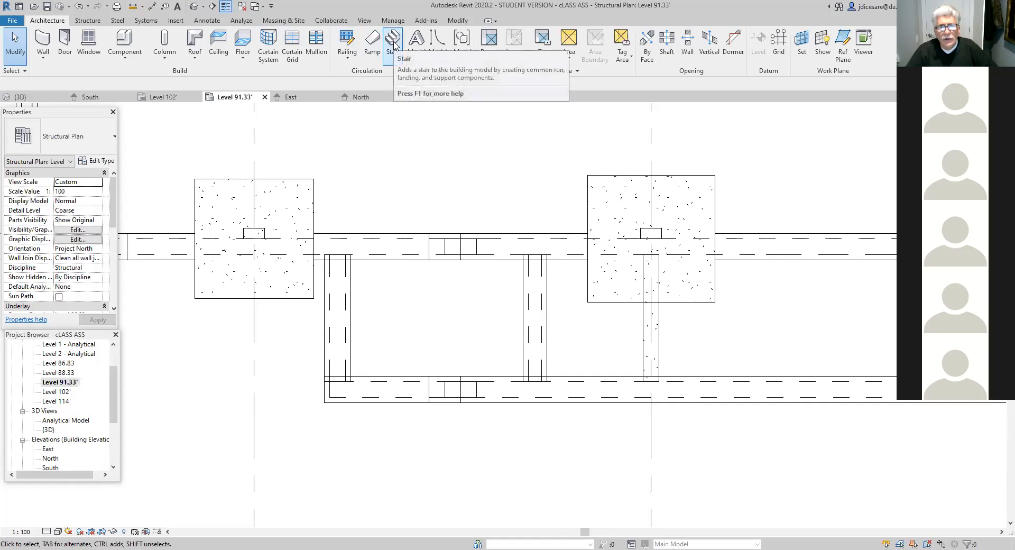
pyautogui.click(393, 43)
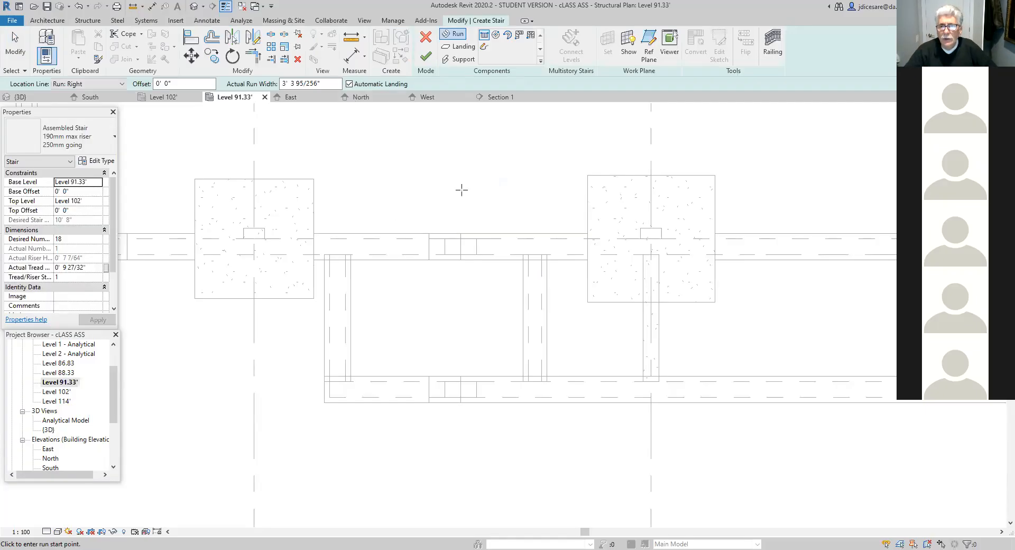
pyautogui.click(772, 45)
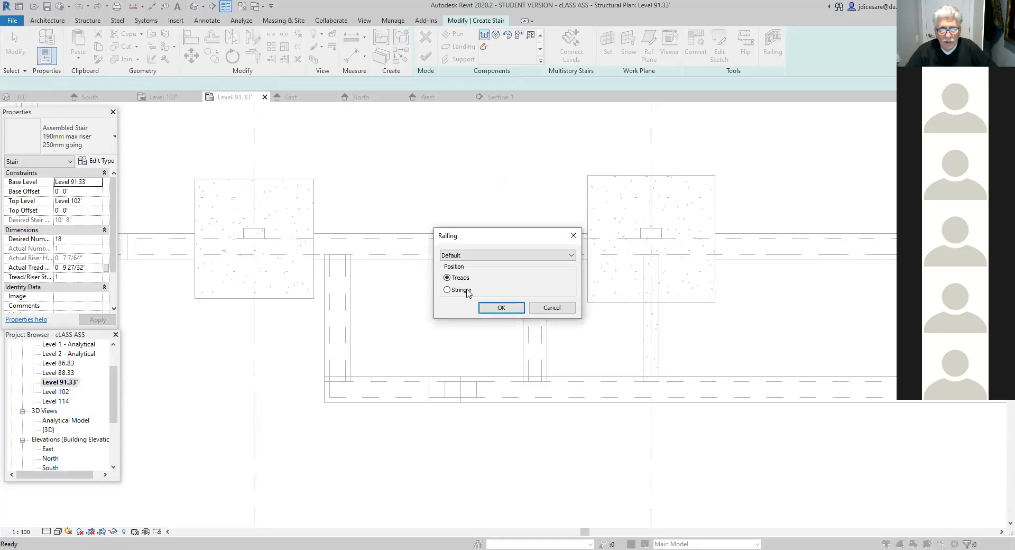
pyautogui.click(570, 255)
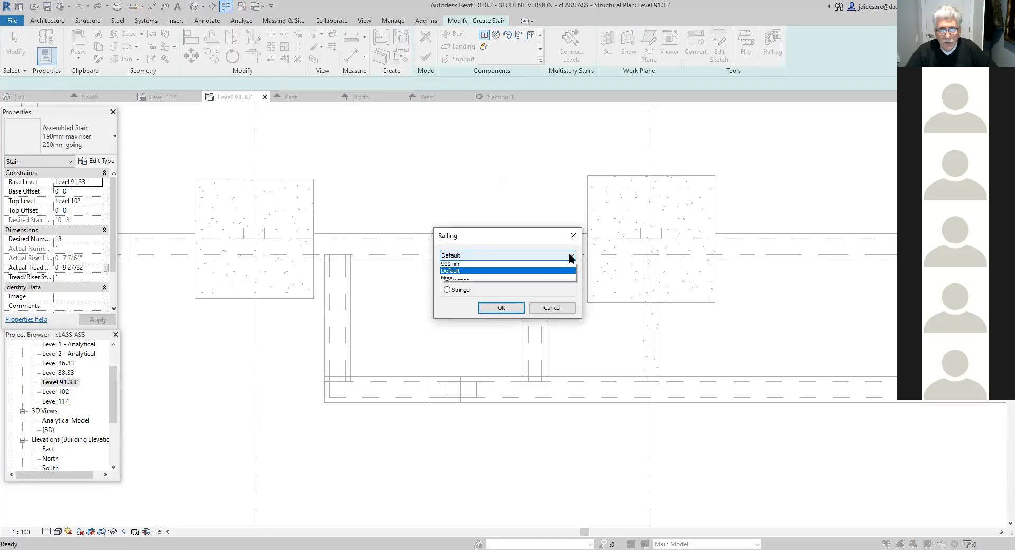
pyautogui.click(450, 279)
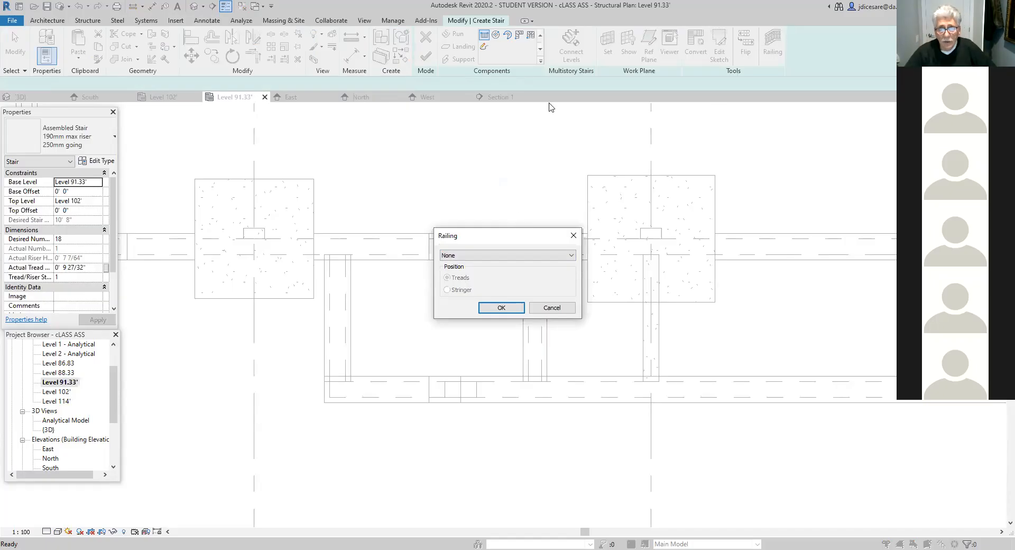
pyautogui.click(507, 312)
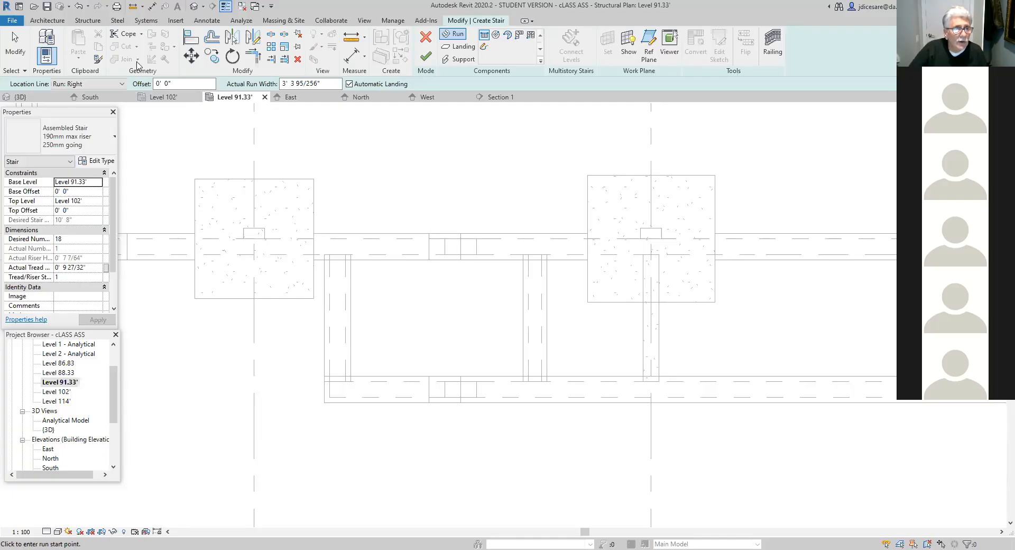
# - Change the stair type to the Cast-In-Place Monolithic Stair
pyautogui.click(99, 162)
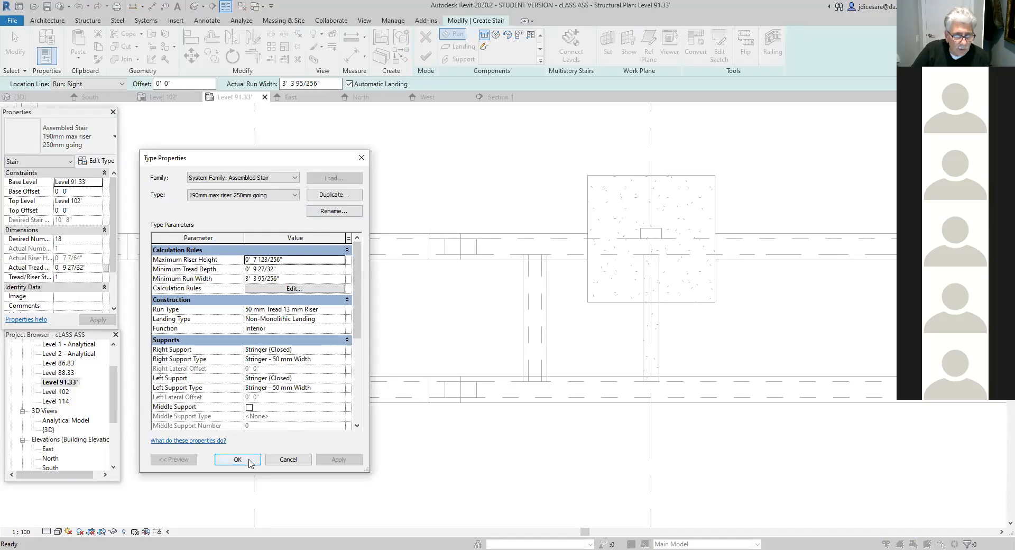
pyautogui.click(290, 460)
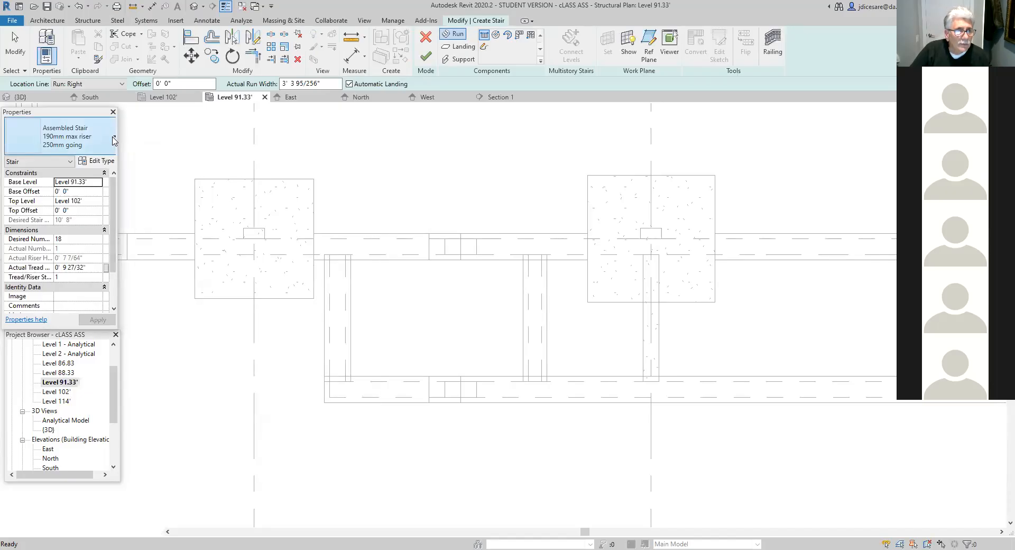
pyautogui.click(114, 141)
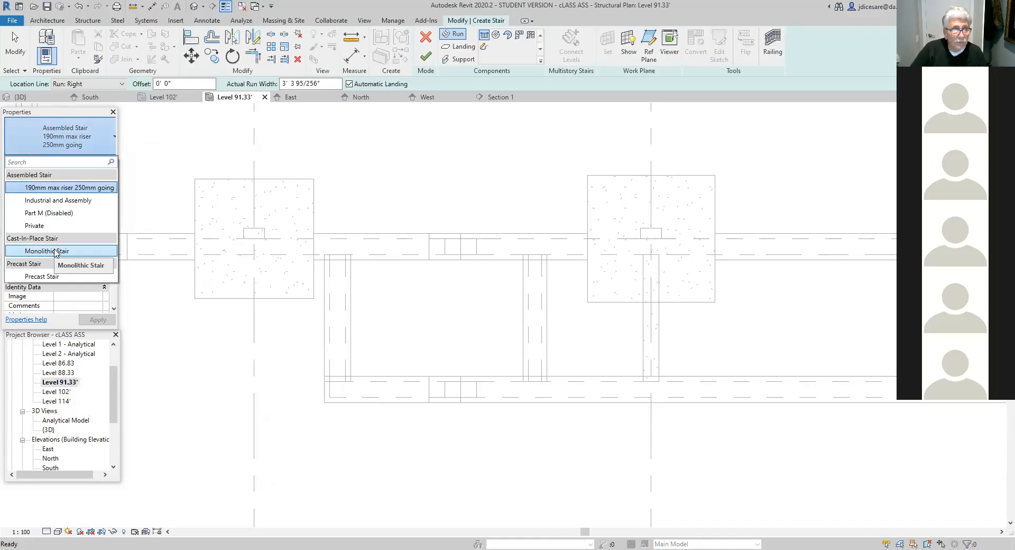
pyautogui.click(55, 251)
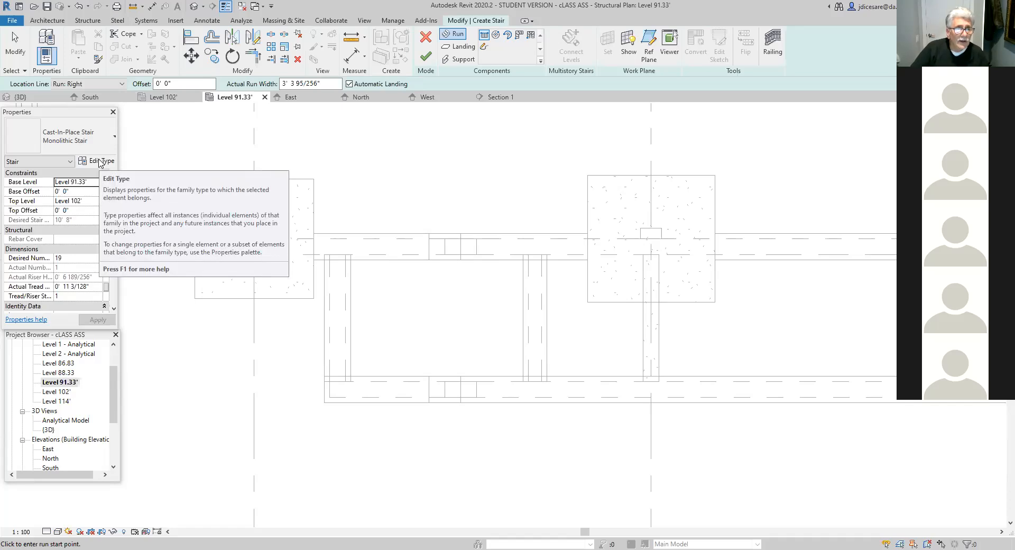
# - Edit the Monolithic Stair type and set its maximum riser height to 0' 8"
pyautogui.click(101, 161)
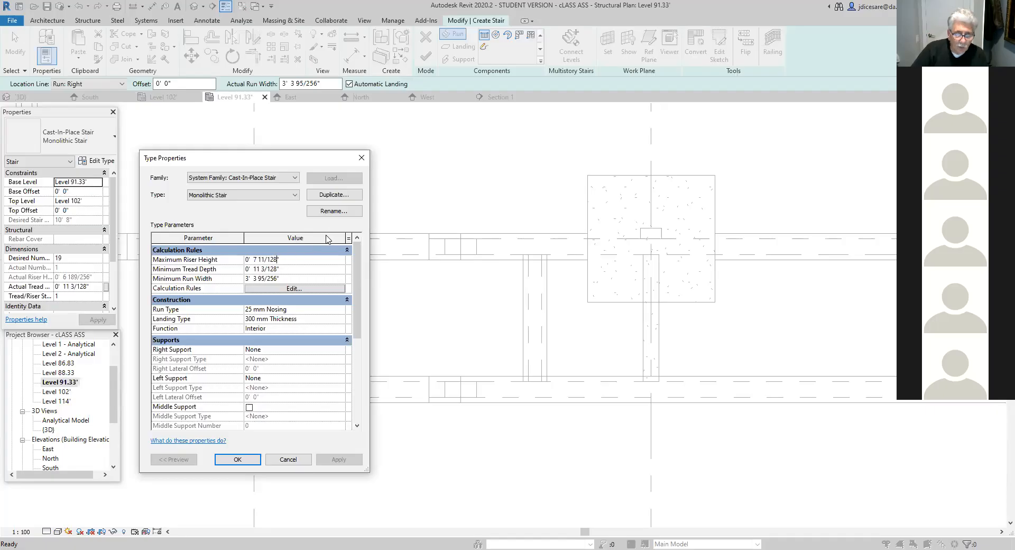
pyautogui.press('BackSpace')
pyautogui.press('BackSpace')
pyautogui.press('BackSpace')
pyautogui.press('BackSpace')
pyautogui.press('BackSpace')
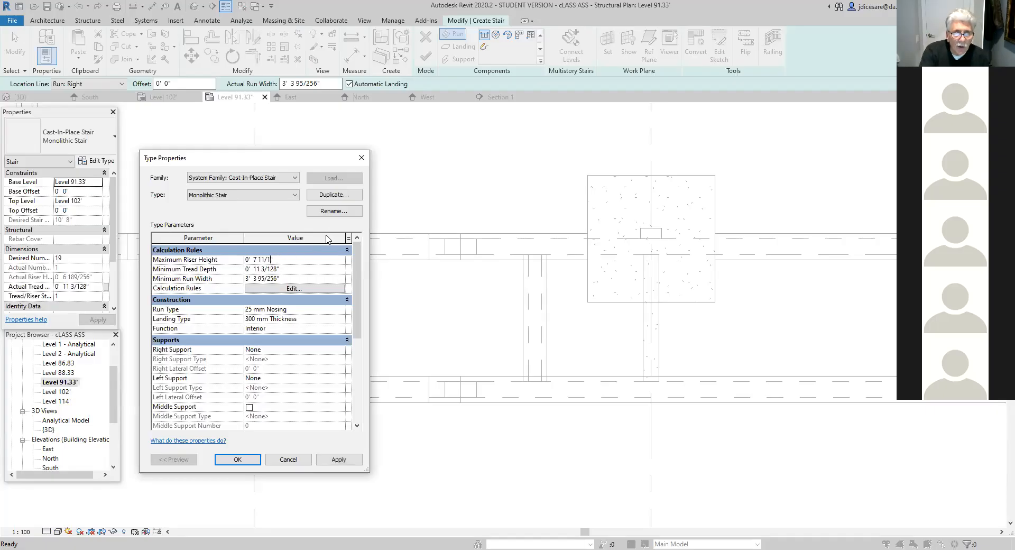
pyautogui.press('BackSpace')
pyautogui.press('BackSpace')
pyautogui.press('BackSpace')
pyautogui.write('8')
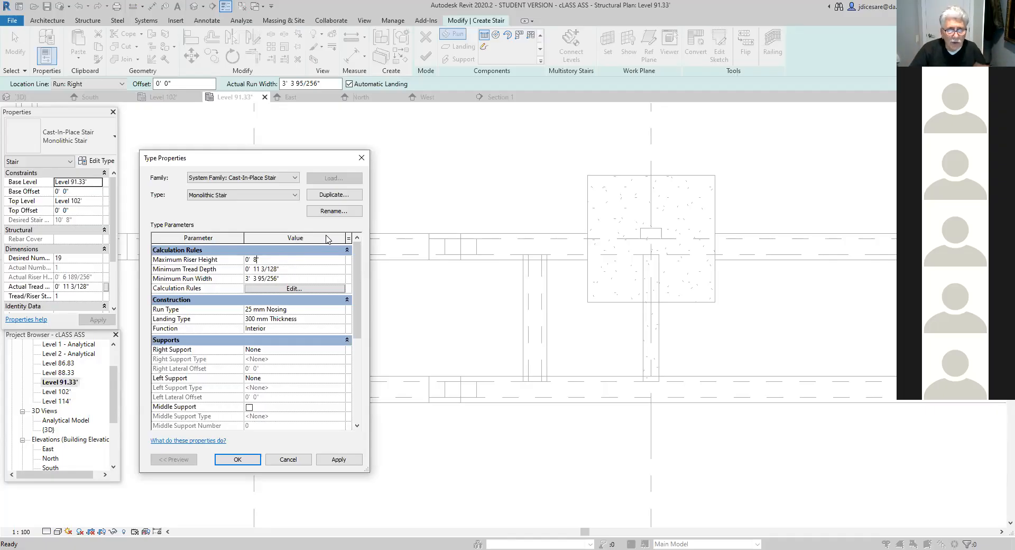
# - Set the Monolithic Stair type's minimum tread depth to 0' 9"
pyautogui.click(272, 269)
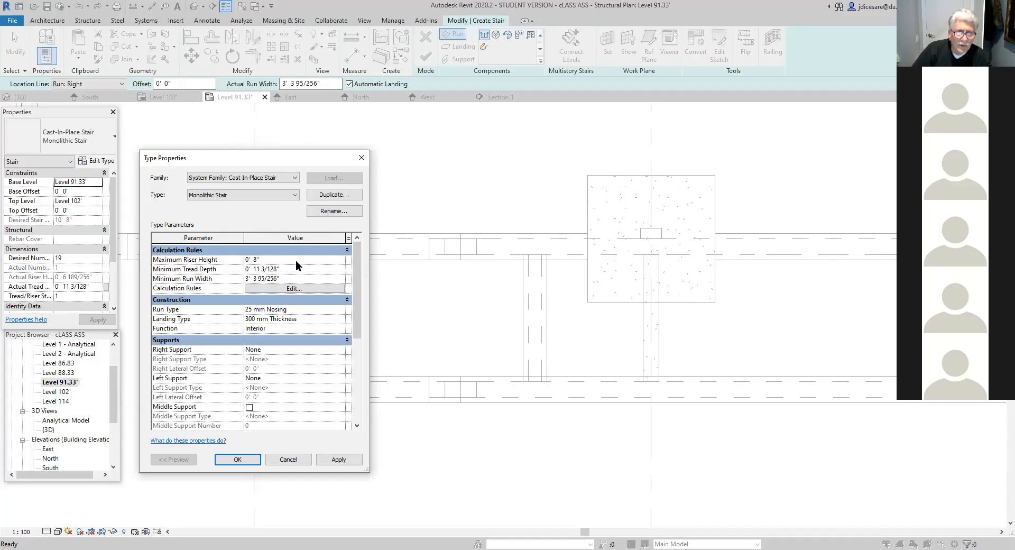
pyautogui.press('BackSpace')
pyautogui.press('BackSpace')
pyautogui.press('BackSpace')
pyautogui.press('BackSpace')
pyautogui.press('BackSpace')
pyautogui.press('BackSpace')
pyautogui.press('BackSpace')
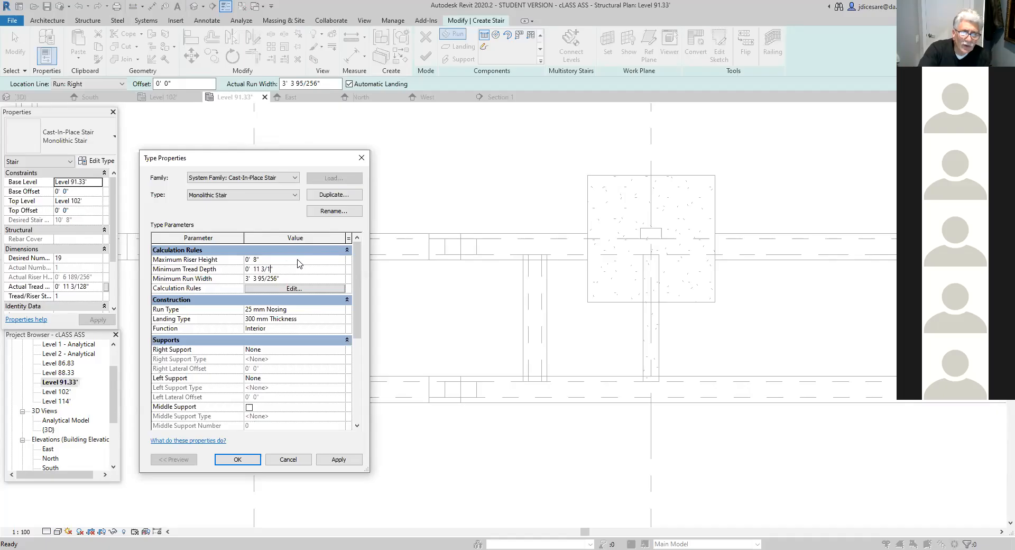
pyautogui.press('BackSpace')
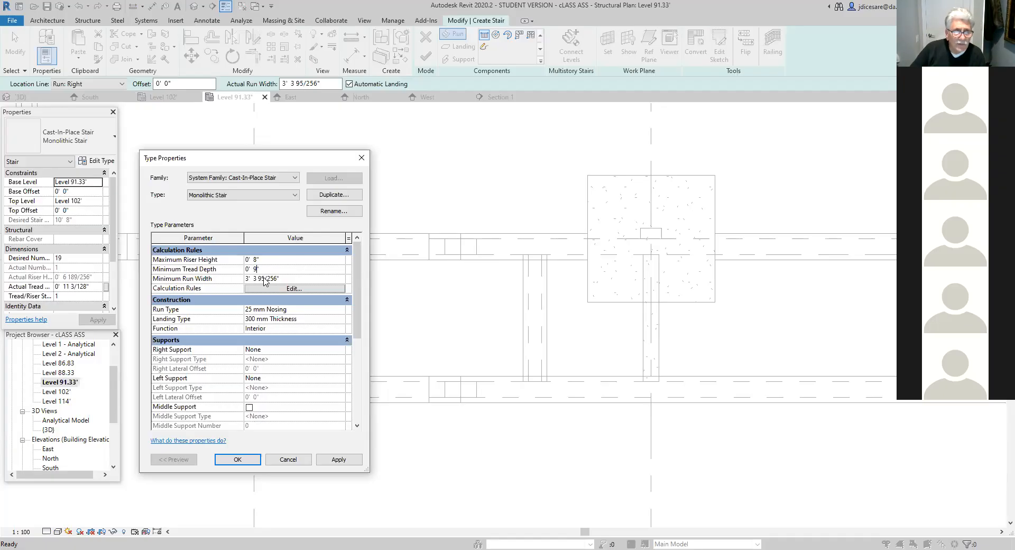
# - Set the Monolithic Stair type's minimum run width to 8' 0"
pyautogui.click(281, 278)
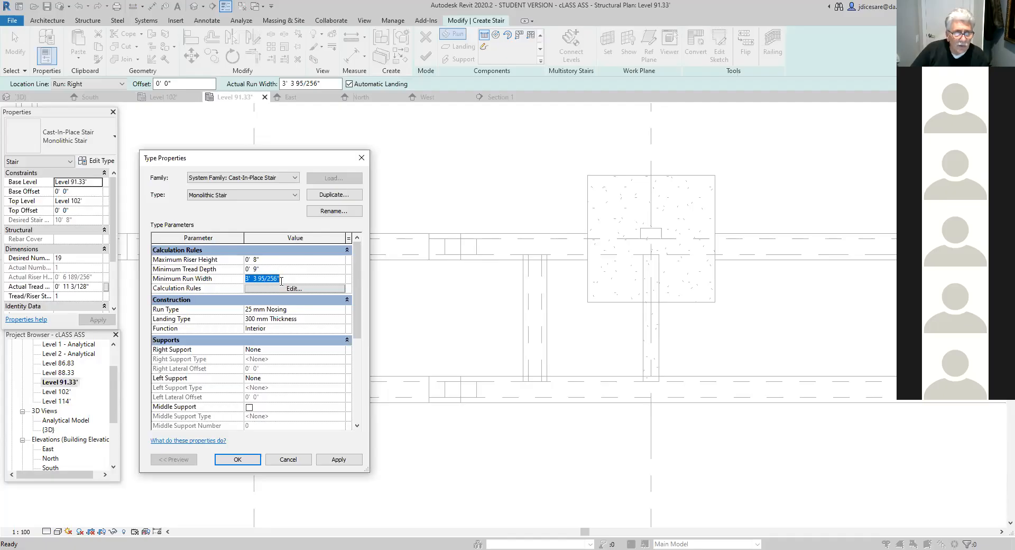
pyautogui.click(277, 278)
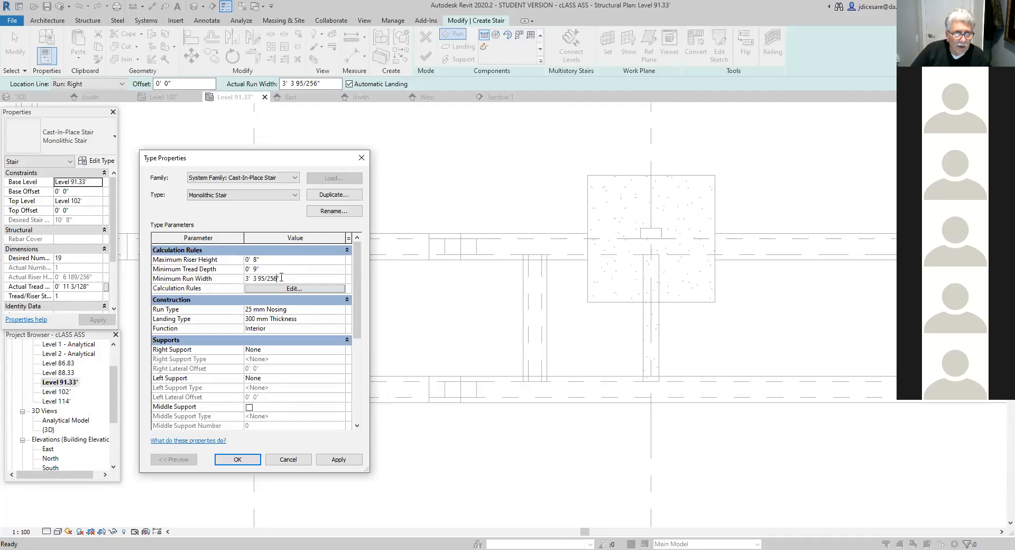
pyautogui.press('BackSpace')
pyautogui.press('BackSpace')
pyautogui.press('BackSpace')
pyautogui.press('BackSpace')
pyautogui.press('BackSpace')
pyautogui.press('BackSpace')
pyautogui.press('BackSpace')
pyautogui.press('BackSpace')
pyautogui.press('BackSpace')
pyautogui.press('BackSpace')
pyautogui.press('BackSpace')
pyautogui.press('BackSpace')
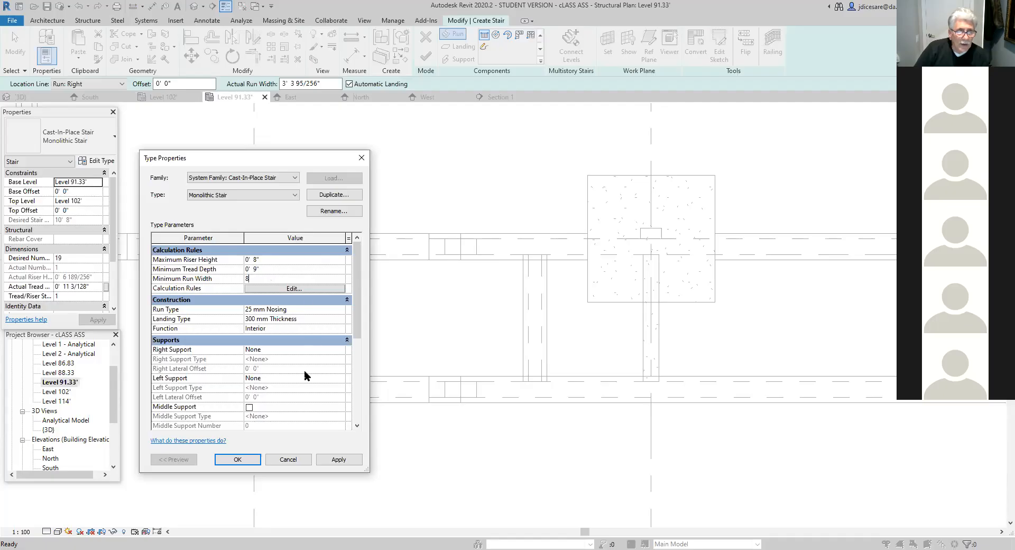
pyautogui.click(293, 310)
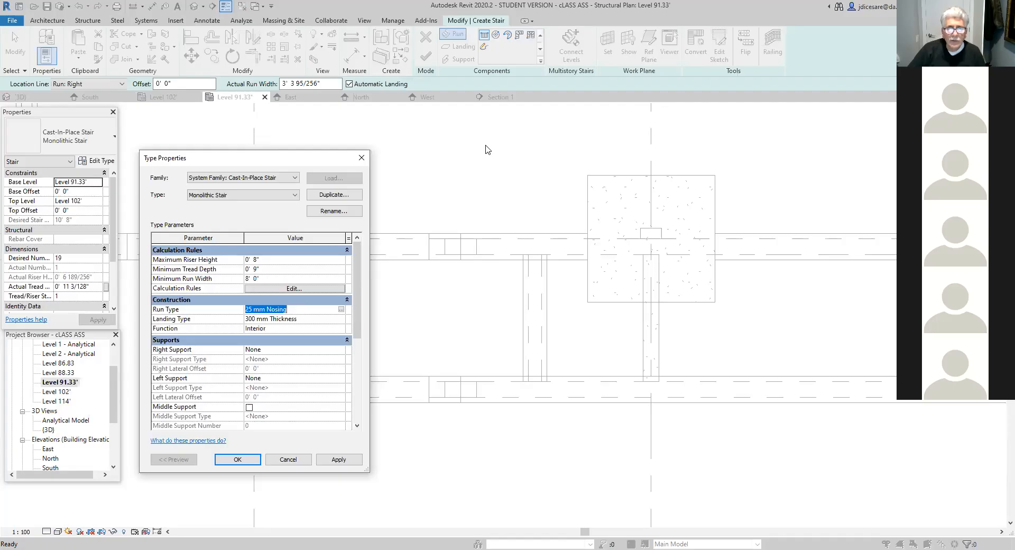
pyautogui.moveTo(398, 297)
pyautogui.mouseDown()
pyautogui.moveTo(490, 292)
pyautogui.moveTo(492, 308)
pyautogui.moveTo(466, 311)
pyautogui.moveTo(471, 359)
pyautogui.moveTo(578, 352)
pyautogui.moveTo(578, 371)
pyautogui.moveTo(564, 372)
pyautogui.moveTo(566, 416)
pyautogui.moveTo(680, 415)
pyautogui.moveTo(680, 426)
pyautogui.moveTo(662, 429)
pyautogui.moveTo(661, 481)
pyautogui.moveTo(757, 481)
pyautogui.mouseUp()
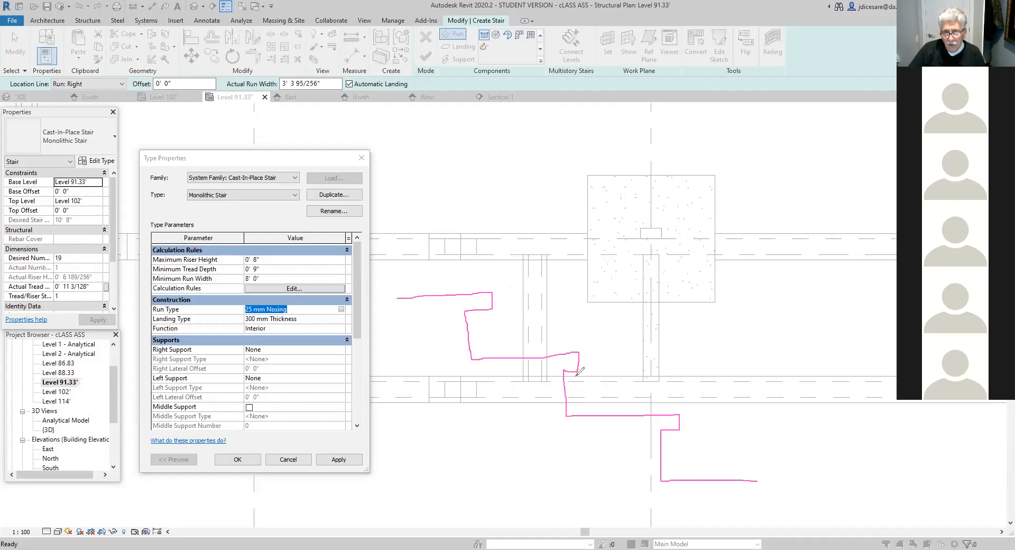
pyautogui.moveTo(509, 288)
pyautogui.mouseDown()
pyautogui.moveTo(468, 281)
pyautogui.moveTo(459, 313)
pyautogui.moveTo(503, 306)
pyautogui.moveTo(504, 276)
pyautogui.mouseUp()
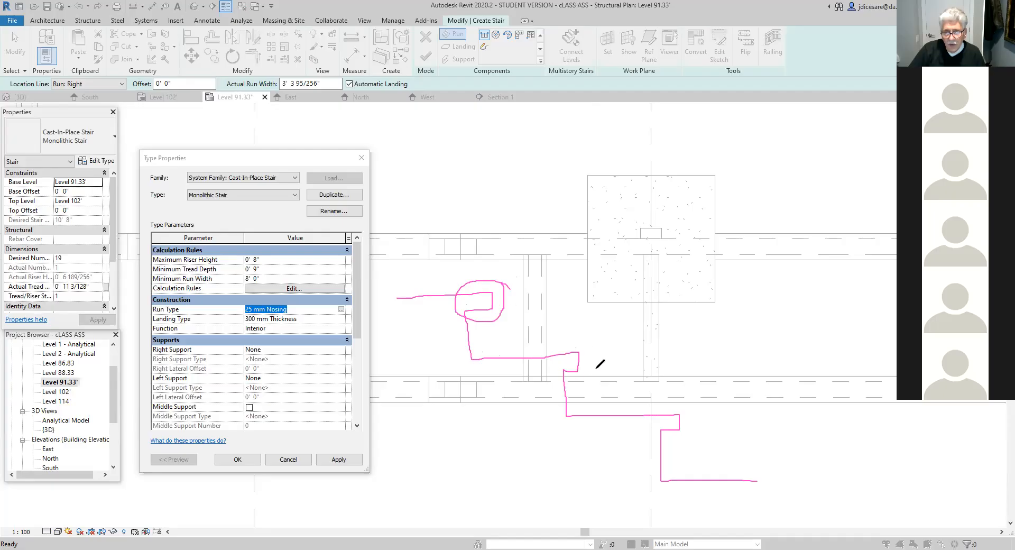
pyautogui.moveTo(590, 347); pyautogui.dragTo(591, 406)
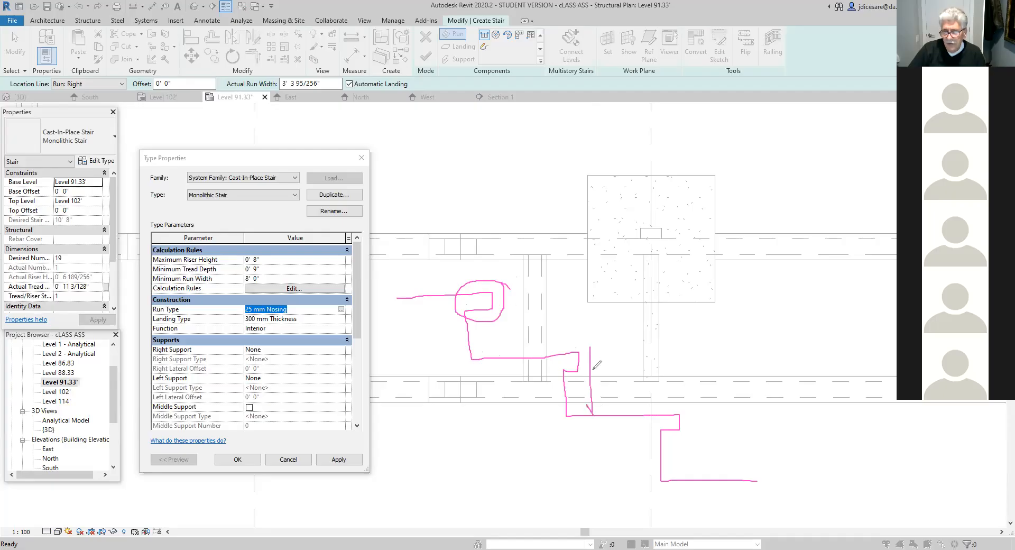
pyautogui.moveTo(586, 362)
pyautogui.mouseDown()
pyautogui.moveTo(588, 350)
pyautogui.moveTo(594, 357)
pyautogui.mouseUp()
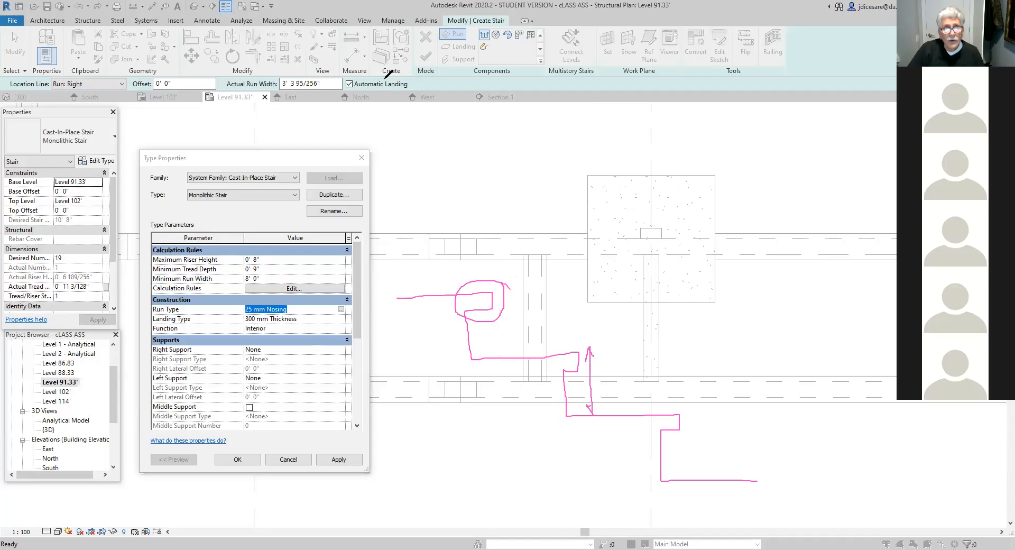
pyautogui.click(558, 152)
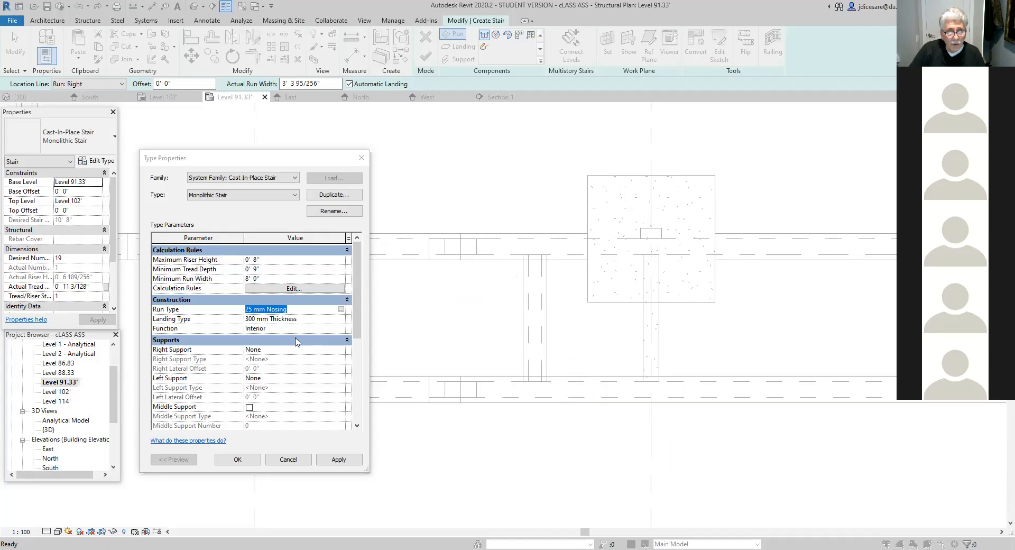
# - Open the stair's 25 mm Nosing run type for editing and set its structural depth to 0' 5"
pyautogui.click(341, 309)
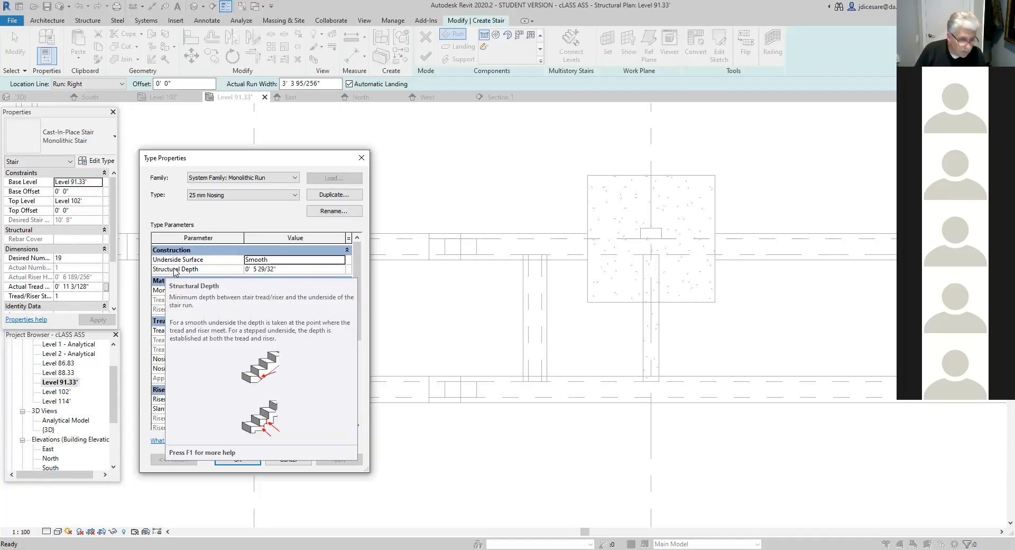
pyautogui.click(274, 269)
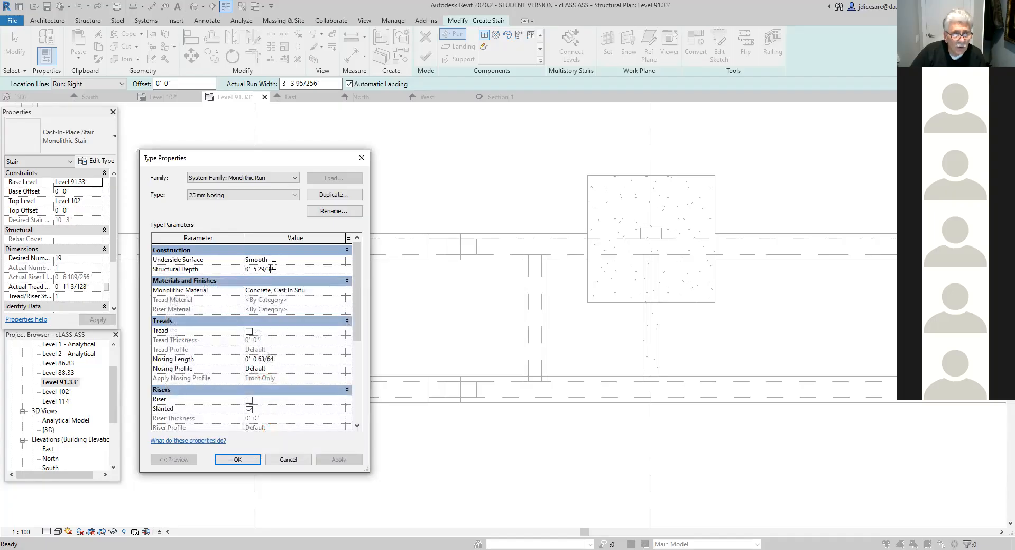
pyautogui.press('BackSpace')
pyautogui.press('BackSpace')
pyautogui.press('BackSpace')
pyautogui.press('BackSpace')
pyautogui.press('BackSpace')
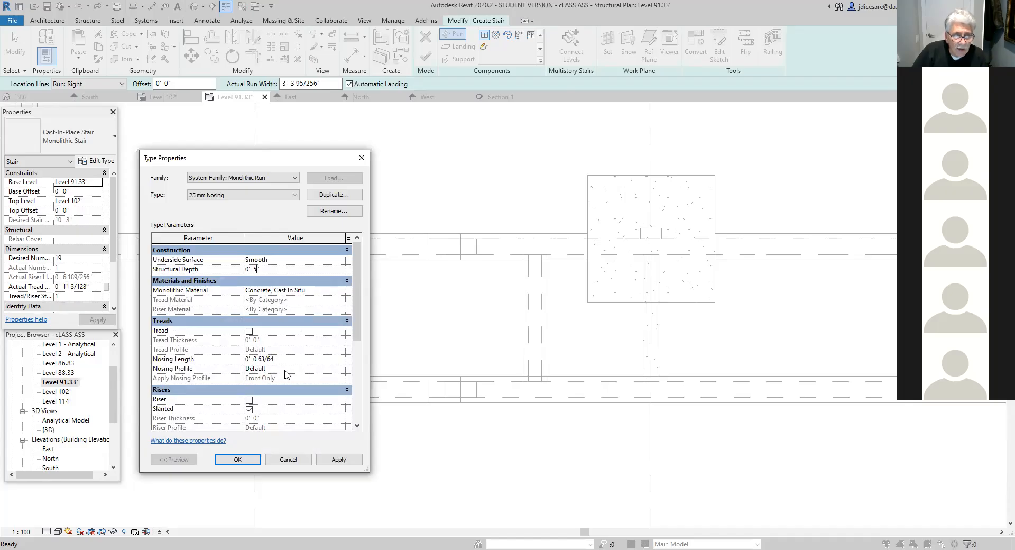
# - Turn off slanted risers for the 25 mm Nosing run type, set its nosing length to 0, and apply the changes
pyautogui.click(249, 409)
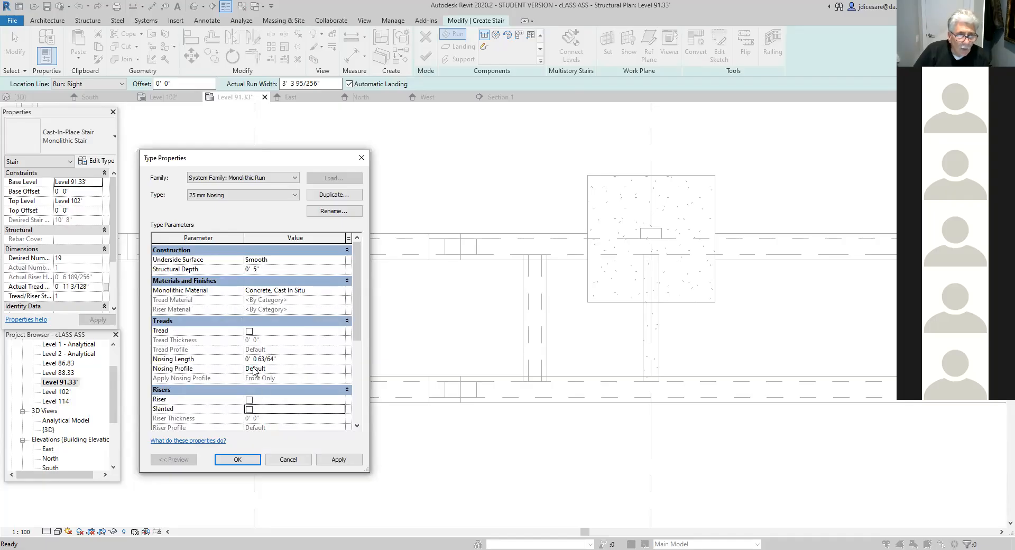
pyautogui.click(277, 359)
pyautogui.moveTo(283, 359); pyautogui.dragTo(215, 362)
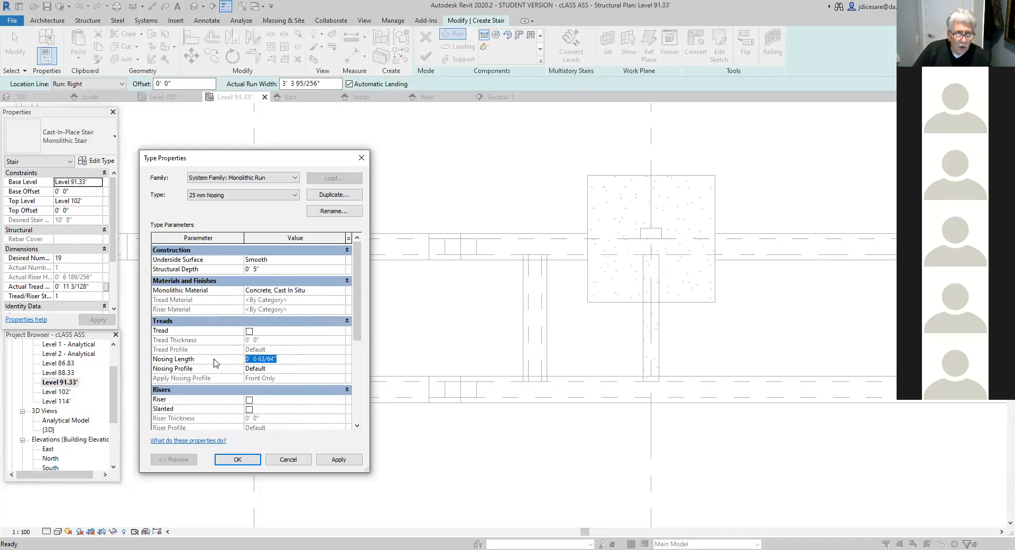
pyautogui.write('0')
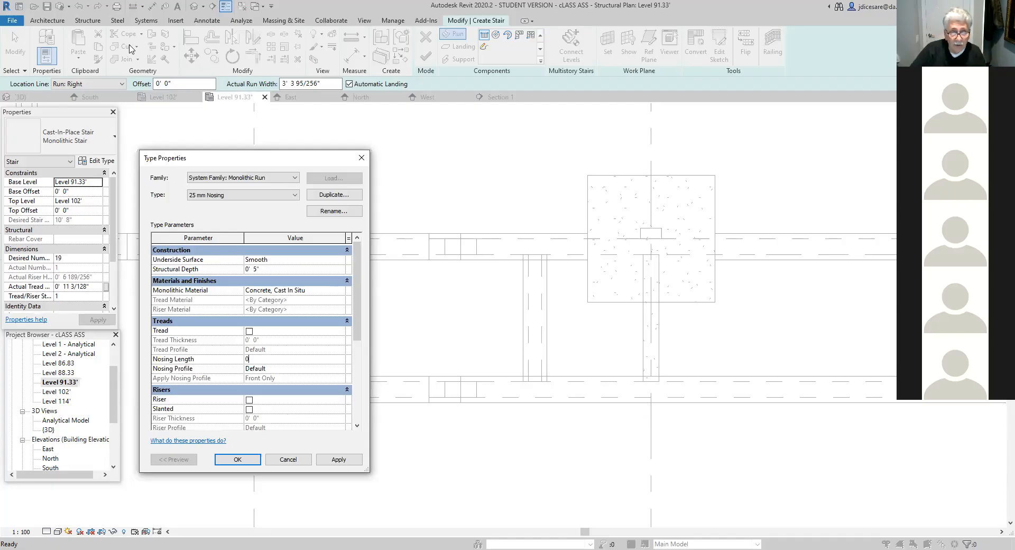
pyautogui.scroll(-3, 276, 380)
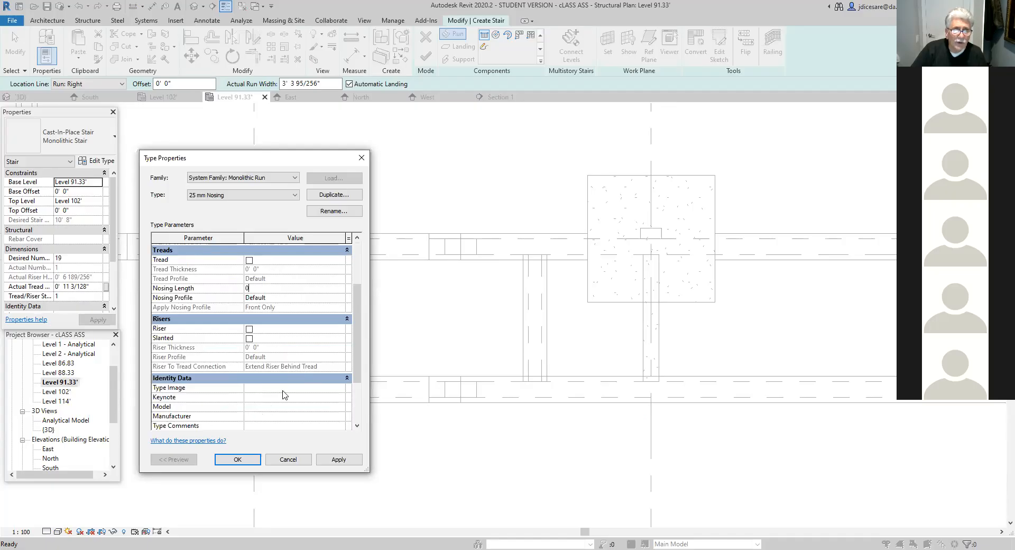
pyautogui.scroll(2, 284, 395)
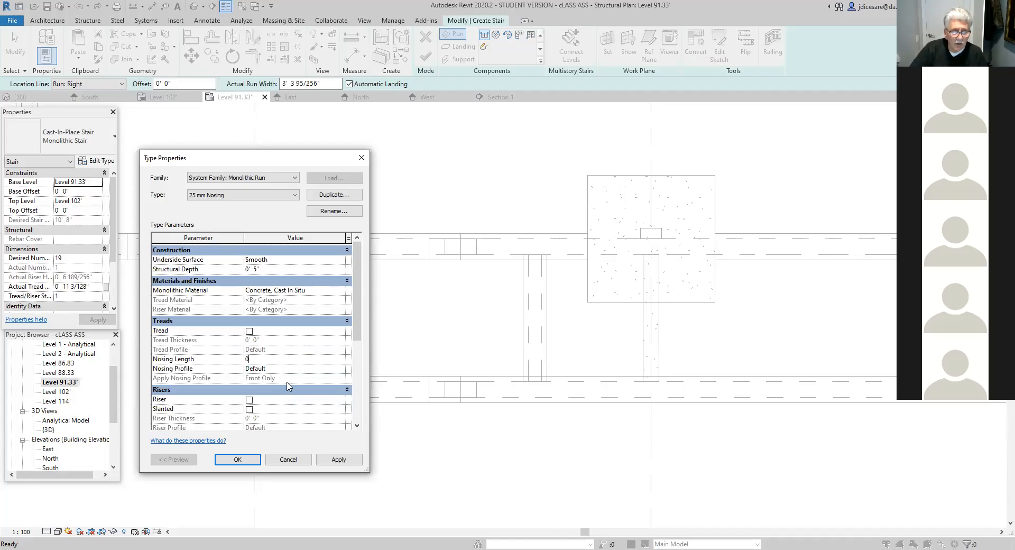
pyautogui.click(339, 459)
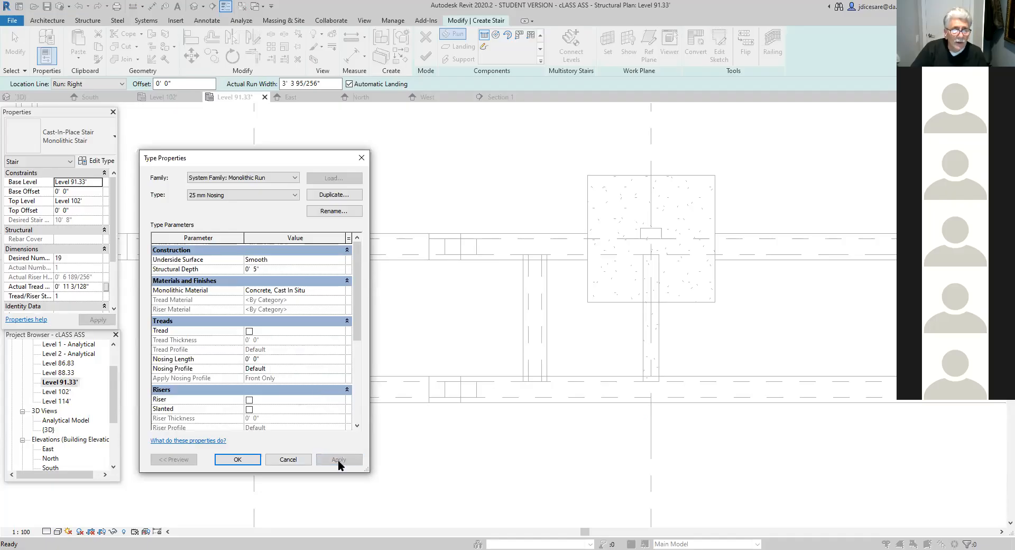
# - Accept the 25 mm Nosing run type settings and the Monolithic Stair type settings
pyautogui.click(249, 460)
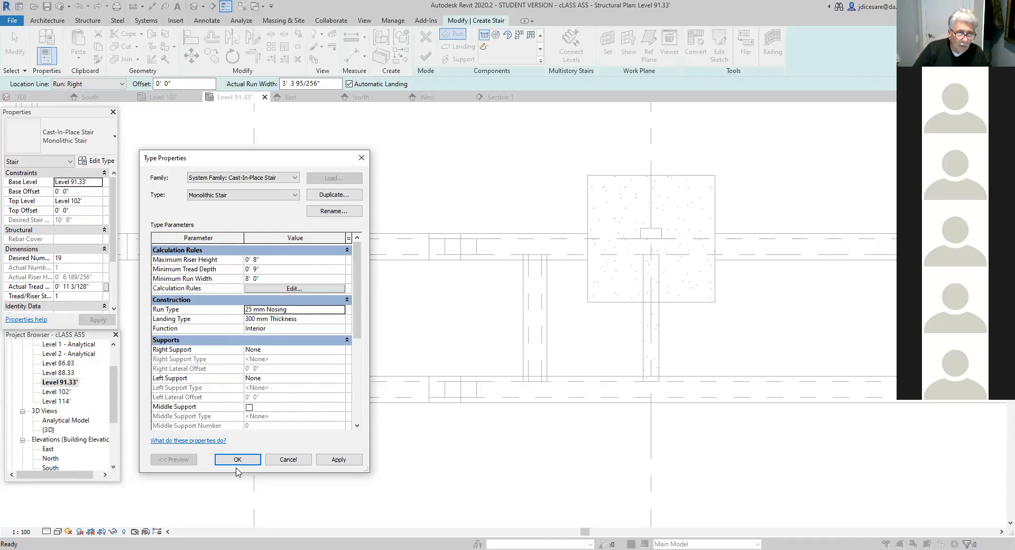
pyautogui.click(237, 459)
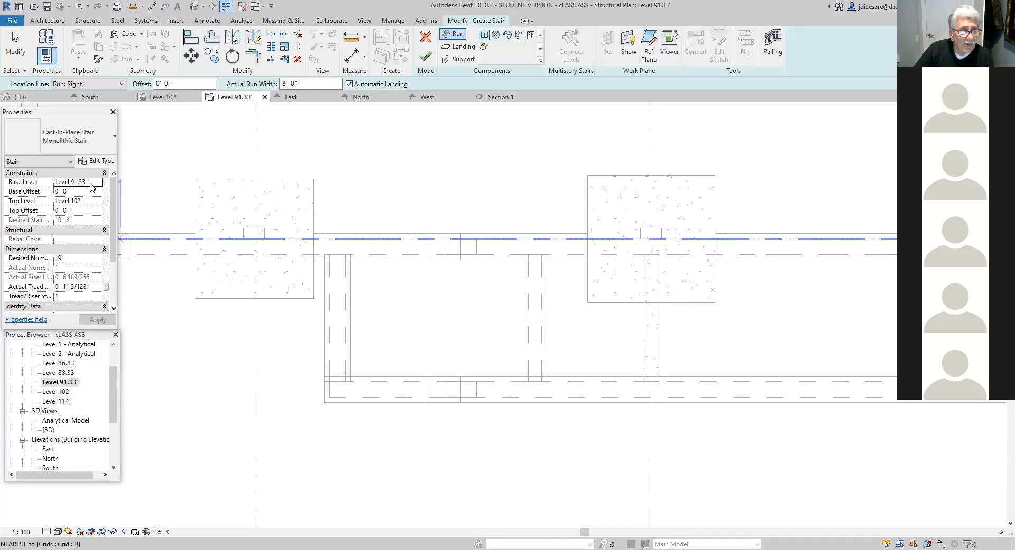
# - Set the stair's base offset to 0' 10" and its top offset to -0' 6"
pyautogui.click(75, 191)
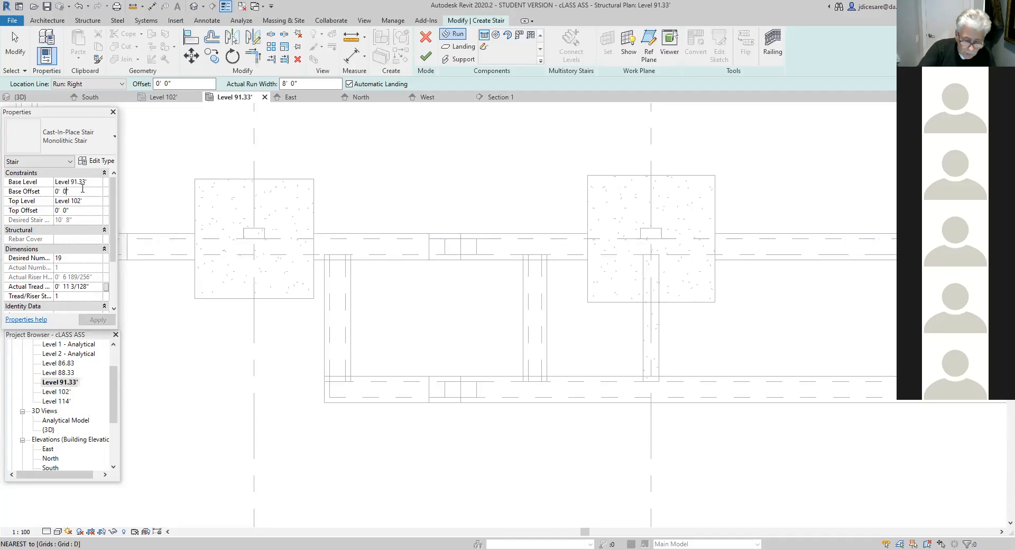
pyautogui.press('BackSpace')
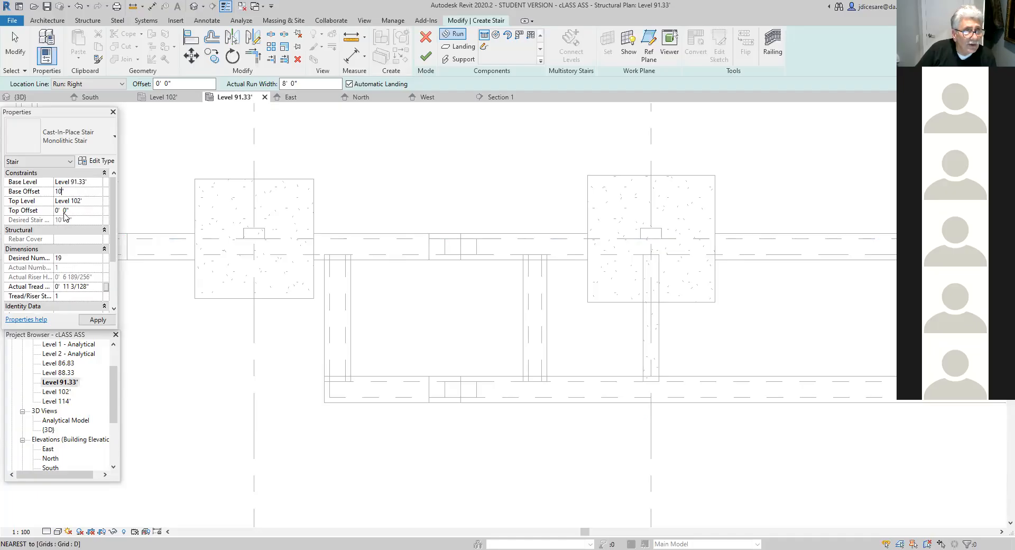
pyautogui.press('Return')
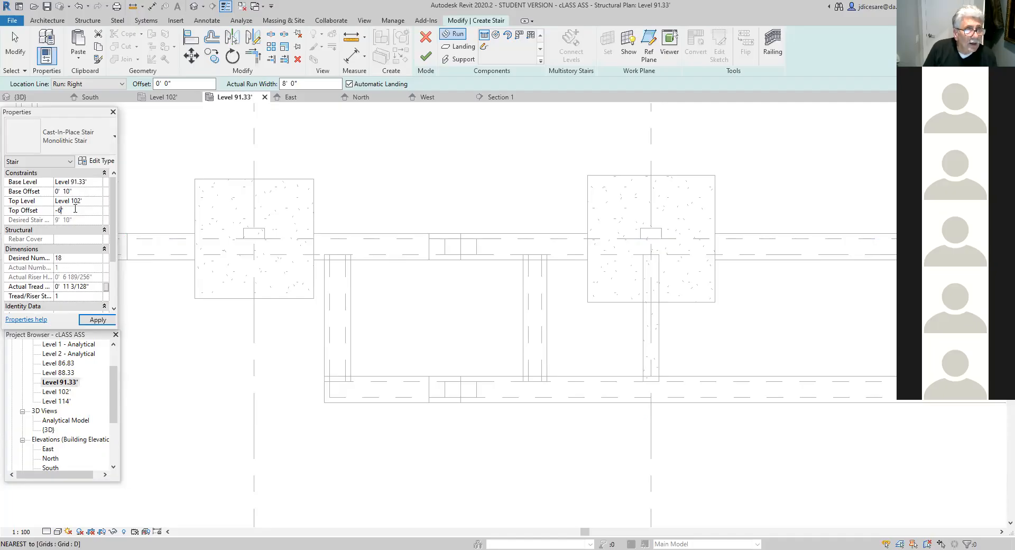
pyautogui.click(98, 320)
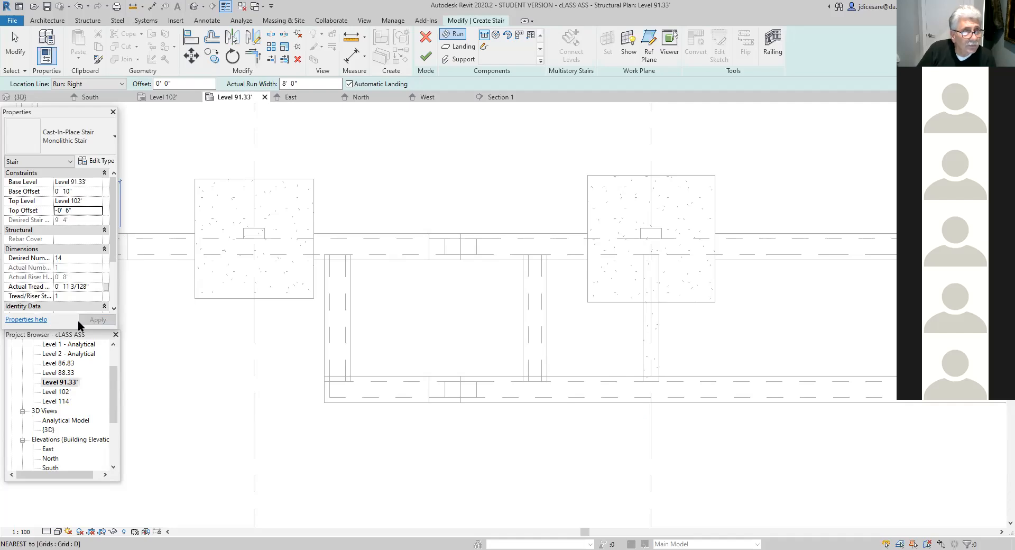
# - Set the stair's desired number of risers to 16
pyautogui.click(68, 259)
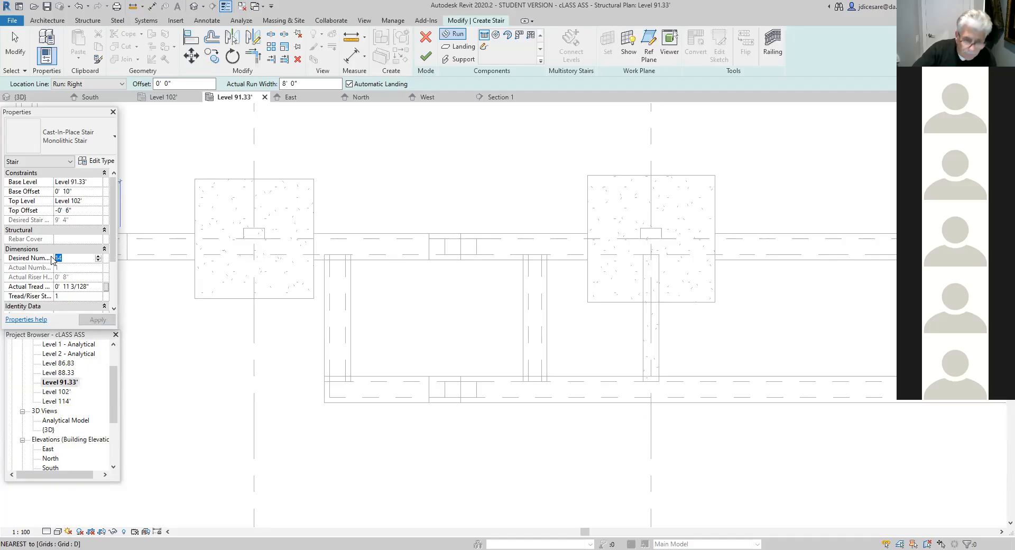
pyautogui.write('16')
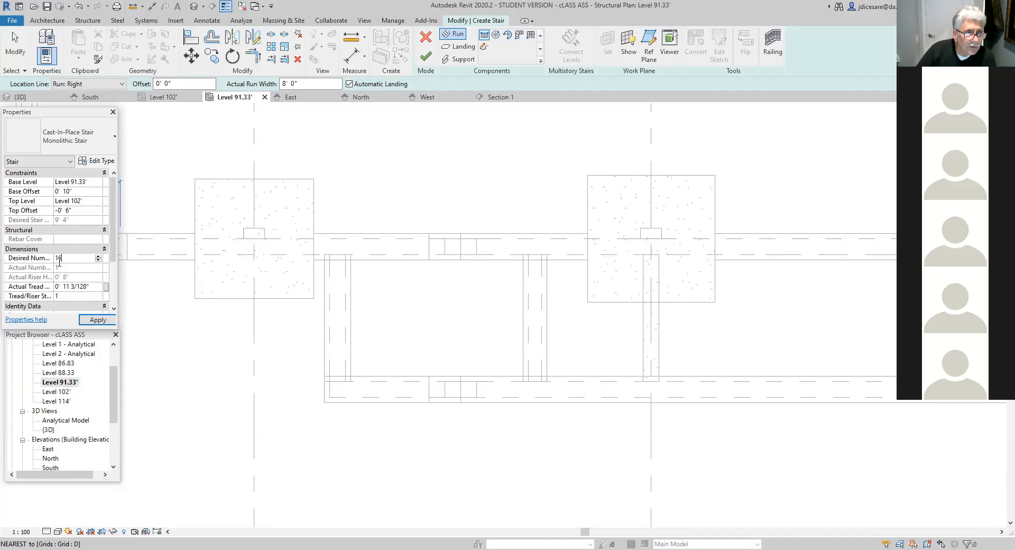
pyautogui.click(98, 321)
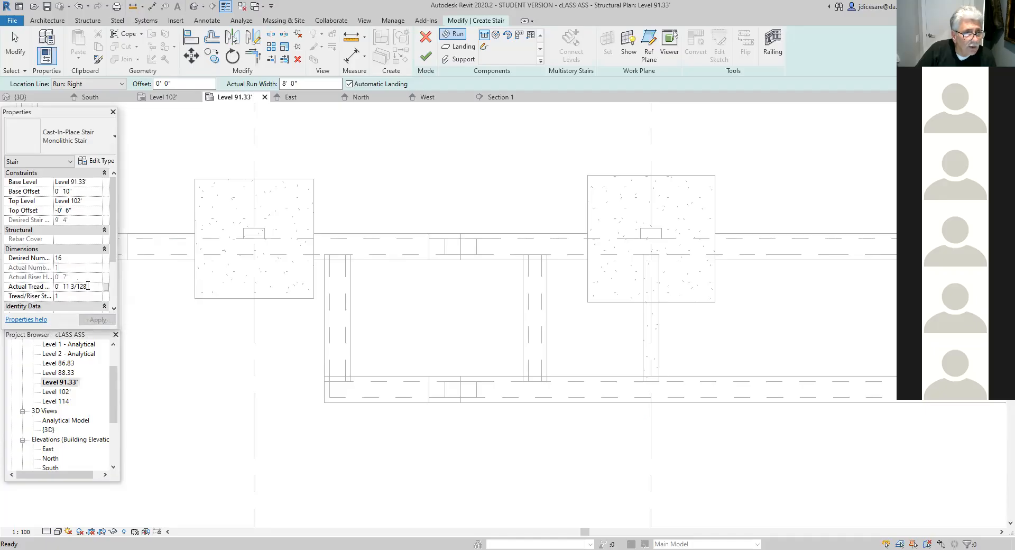
# - Set the stair's actual tread depth to 0' 10"
pyautogui.click(88, 285)
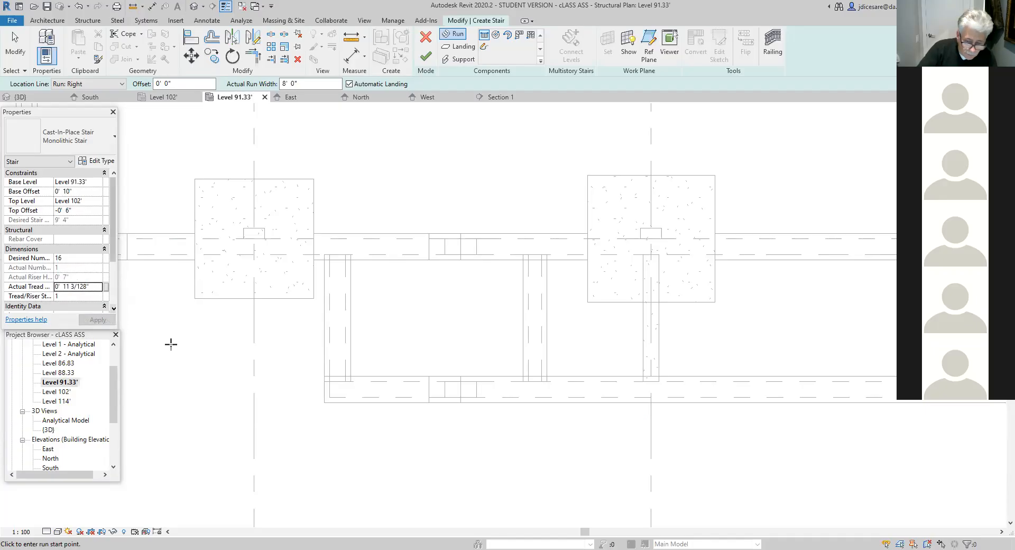
pyautogui.press('Escape')
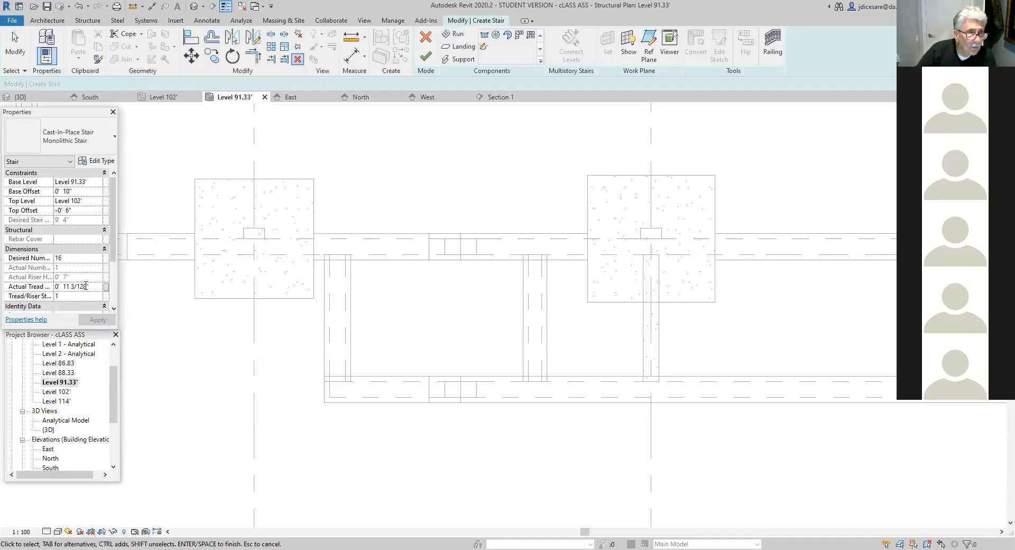
pyautogui.press('BackSpace')
pyautogui.press('BackSpace')
pyautogui.press('BackSpace')
pyautogui.press('BackSpace')
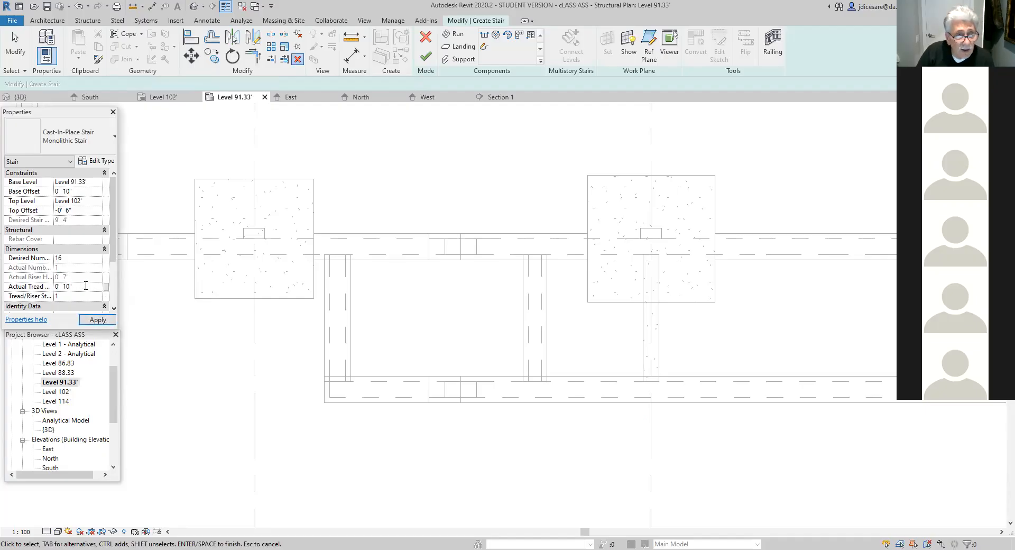
pyautogui.click(99, 320)
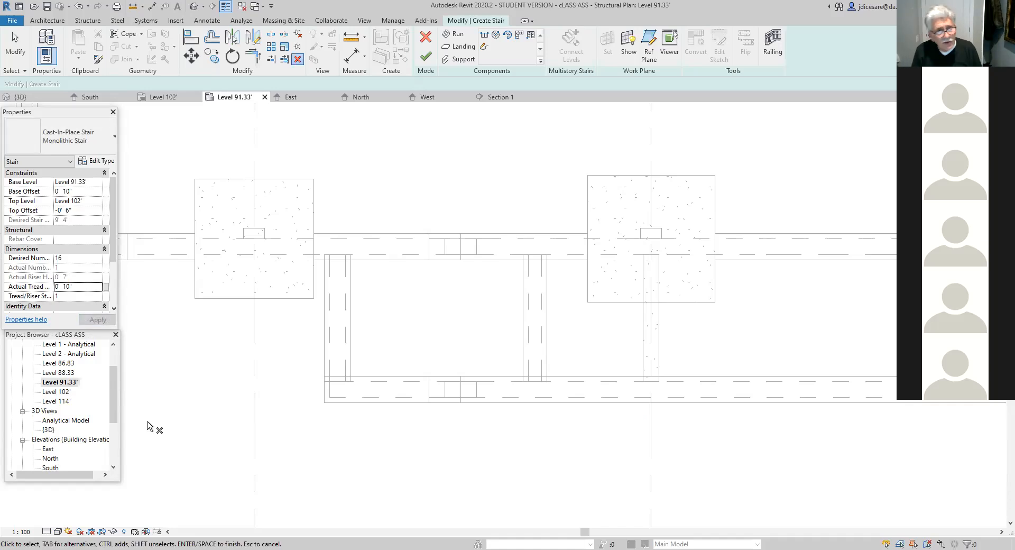
# - Create a straight run between the two short foundation walls, from the 10" wall's upper endpoint to the 12" wall's, and finish the stair
pyautogui.click(485, 36)
pyautogui.scroll(2, 528, 285)
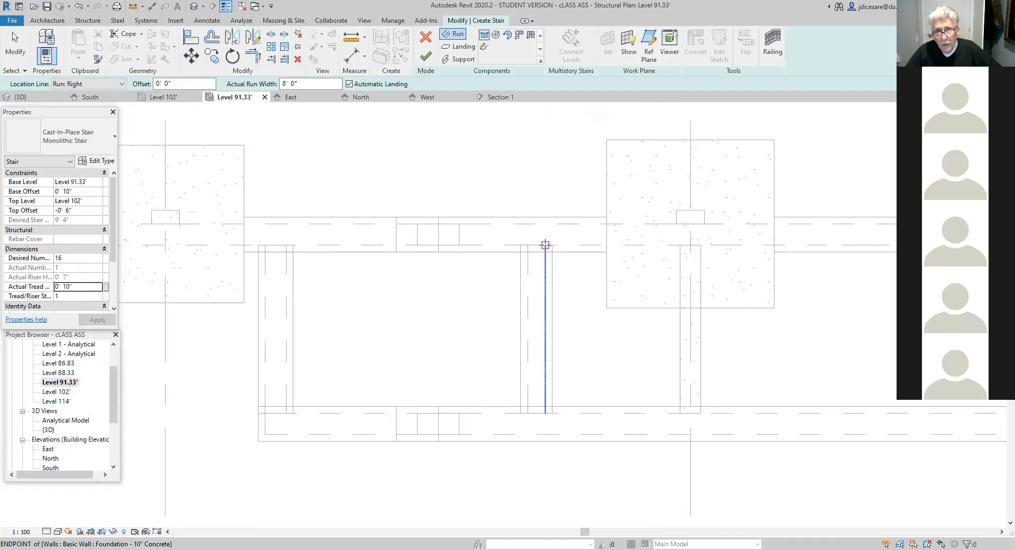
pyautogui.click(545, 245)
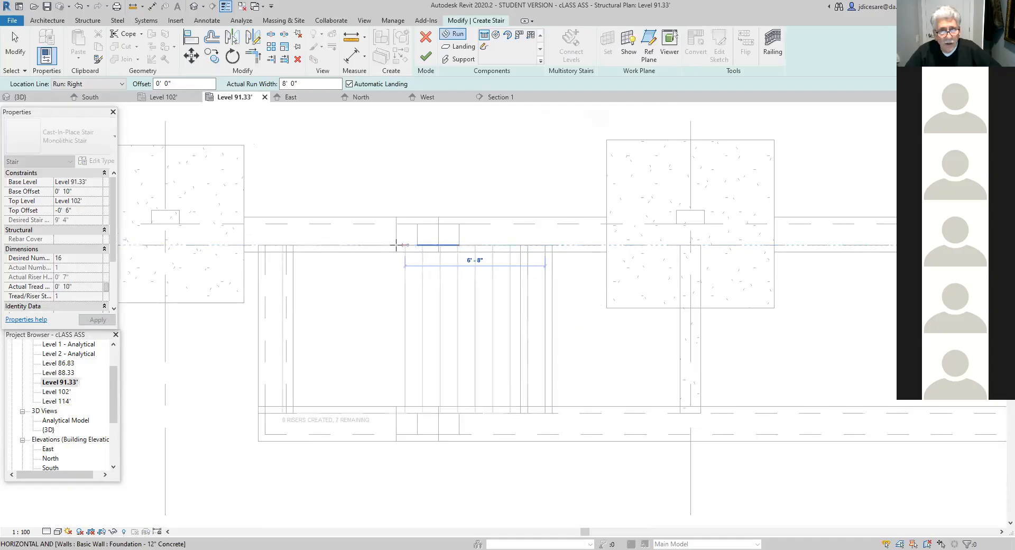
pyautogui.click(266, 244)
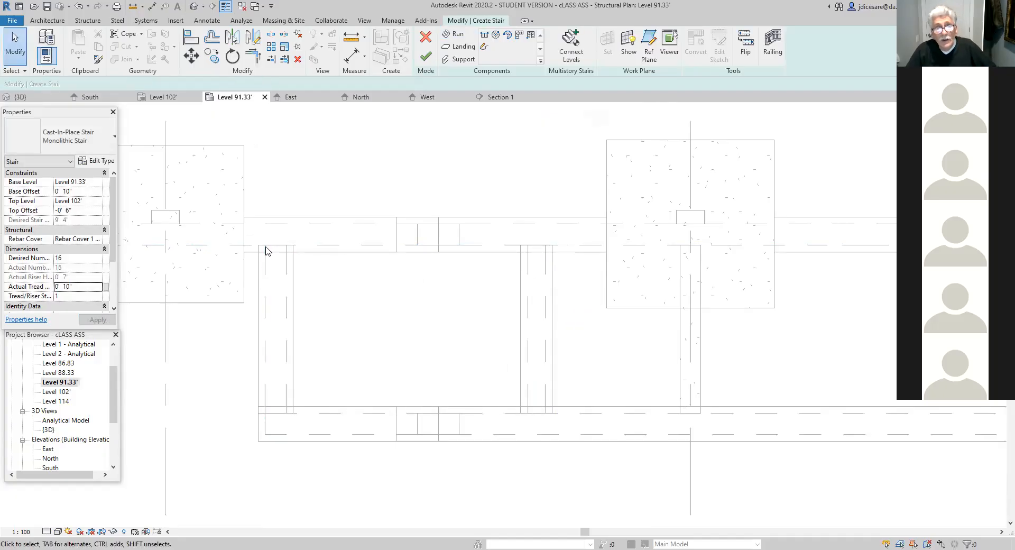
pyautogui.click(427, 56)
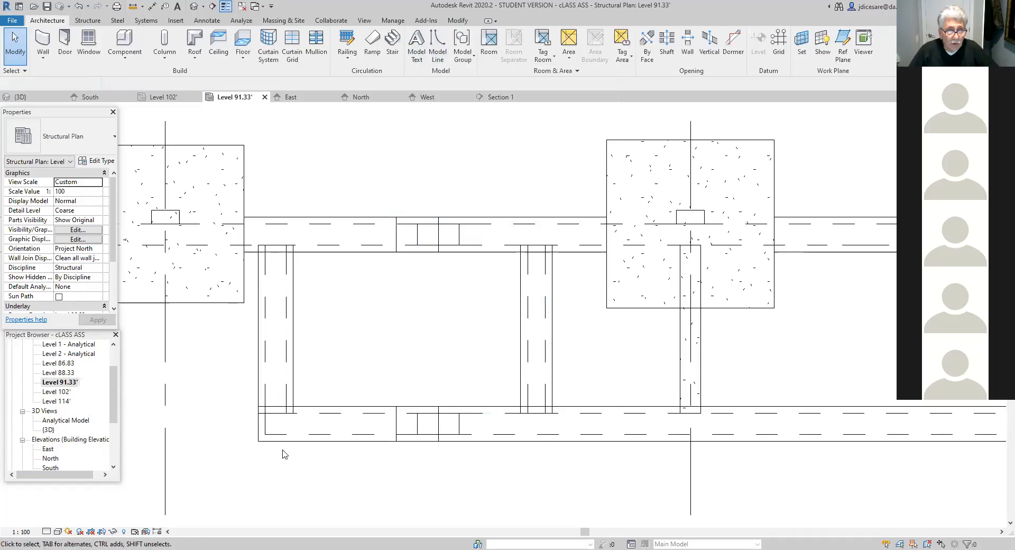
# - Open Section 1 and examine how the new stair meets the walls at its upper and lower ends
pyautogui.scroll(-2, 333, 463)
pyautogui.scroll(-1, 333, 464)
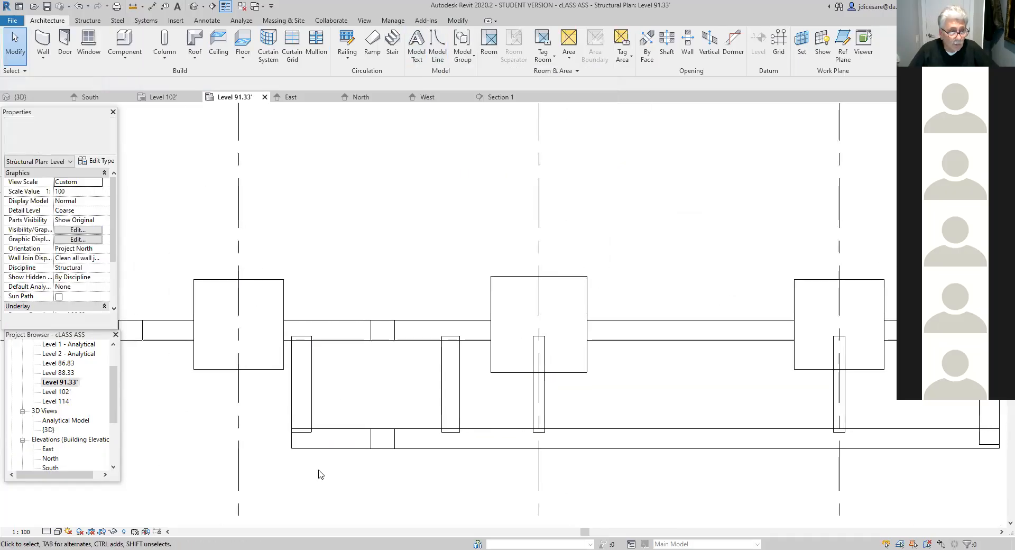
pyautogui.scroll(-3, 68, 439)
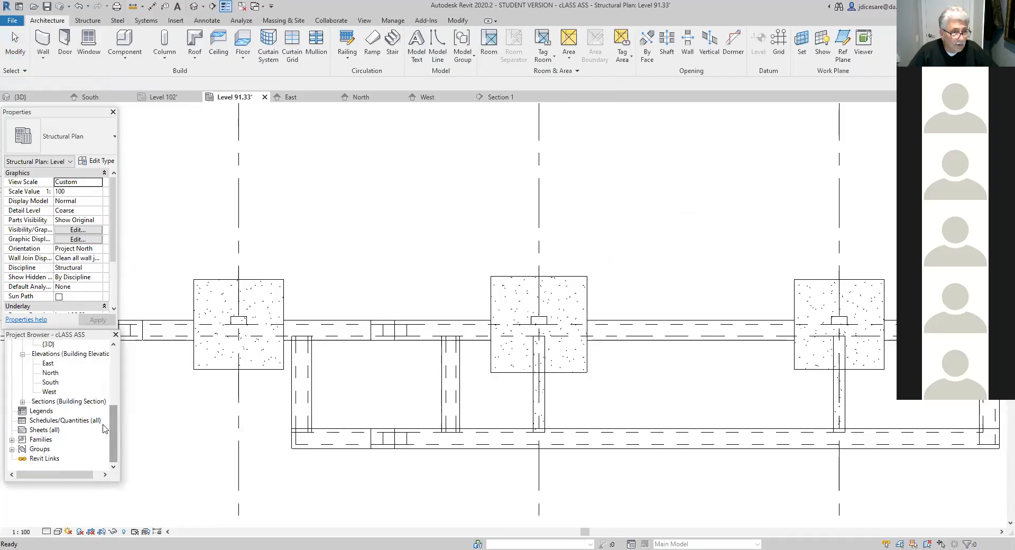
pyautogui.click(84, 401)
pyautogui.doubleClick(85, 403)
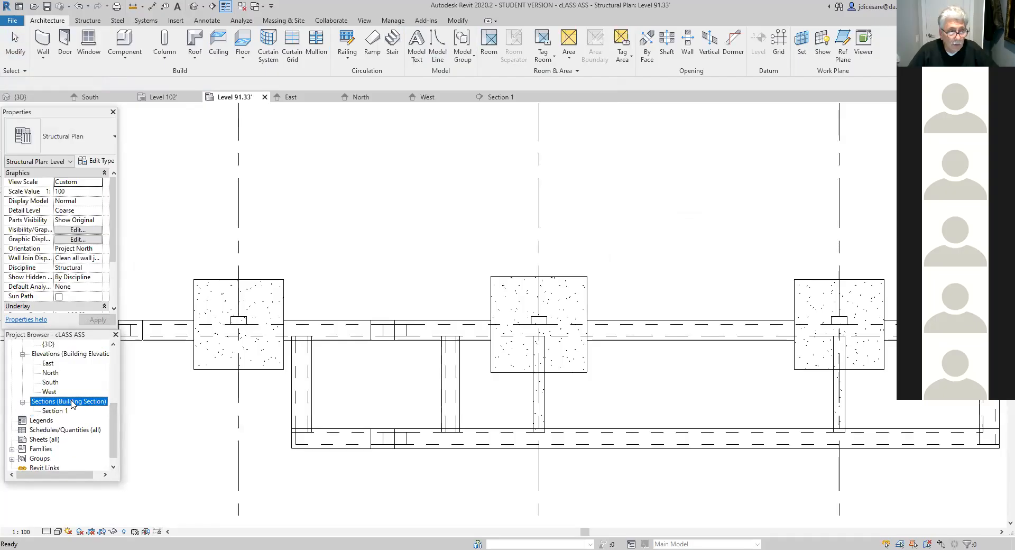
pyautogui.doubleClick(53, 411)
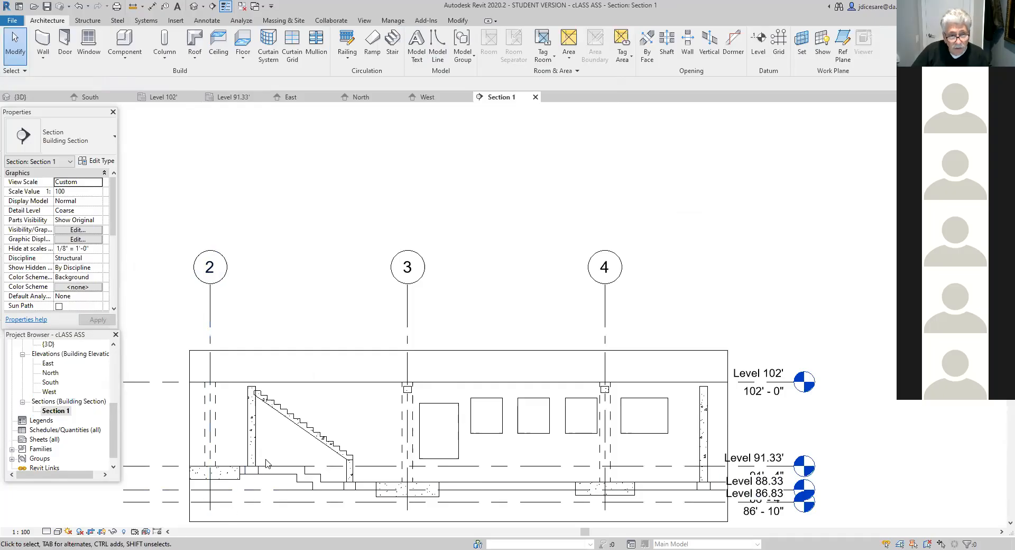
pyautogui.scroll(2, 267, 459)
pyautogui.scroll(2, 287, 417)
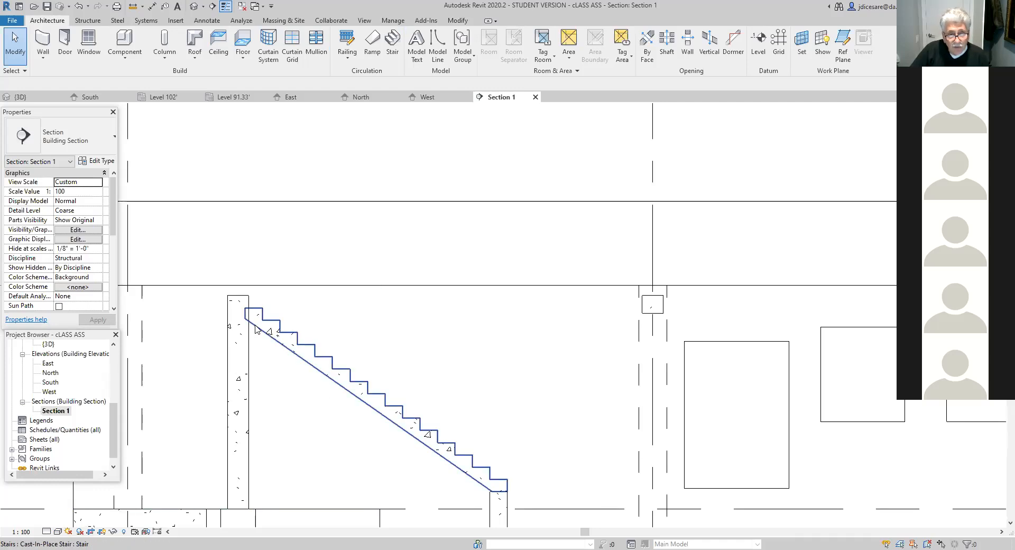
pyautogui.scroll(-2, 331, 404)
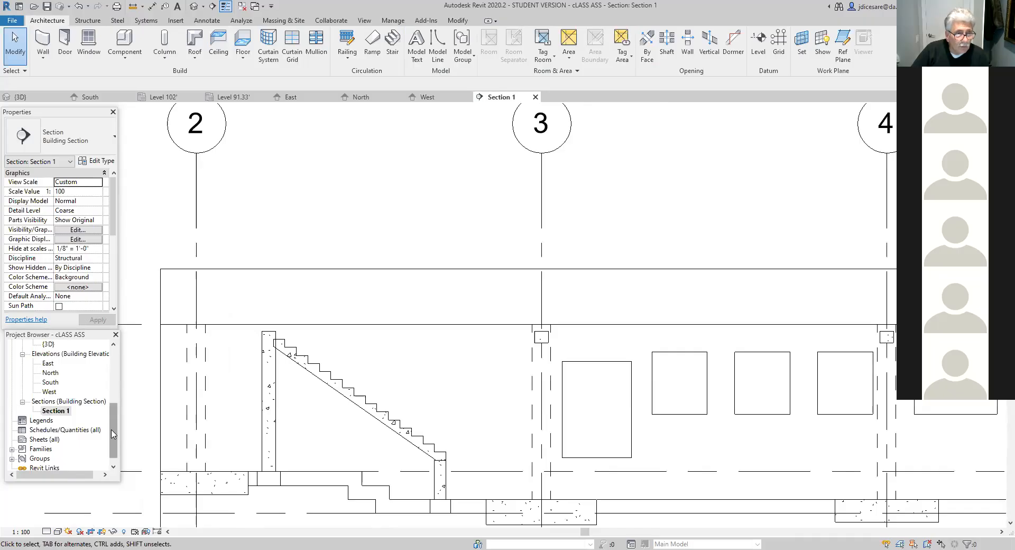
# - Select the stair run in the Level 91.33' plan and measure from its start to the far face of the 12" wall
pyautogui.scroll(4, 112, 435)
pyautogui.doubleClick(67, 420)
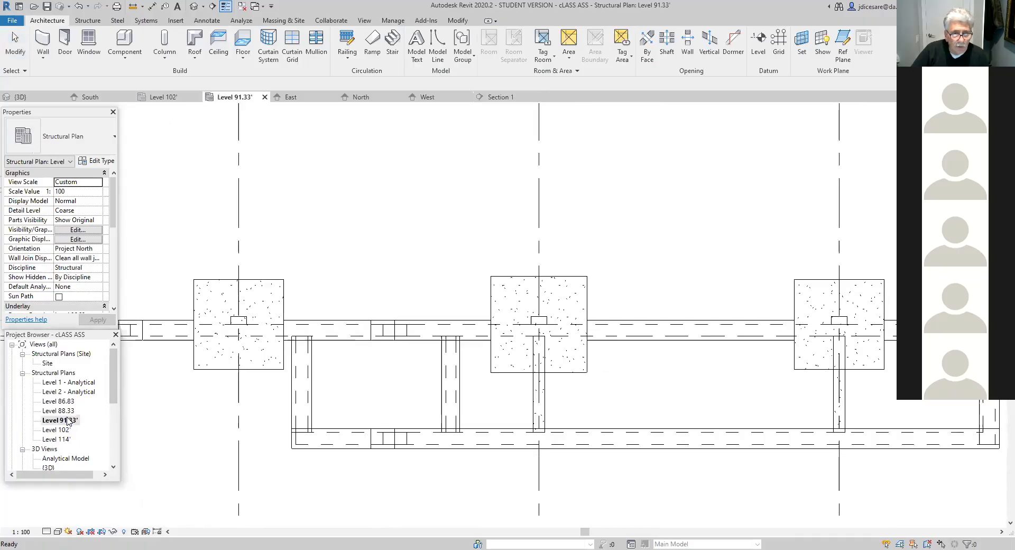
pyautogui.scroll(3, 342, 412)
pyautogui.click(355, 378)
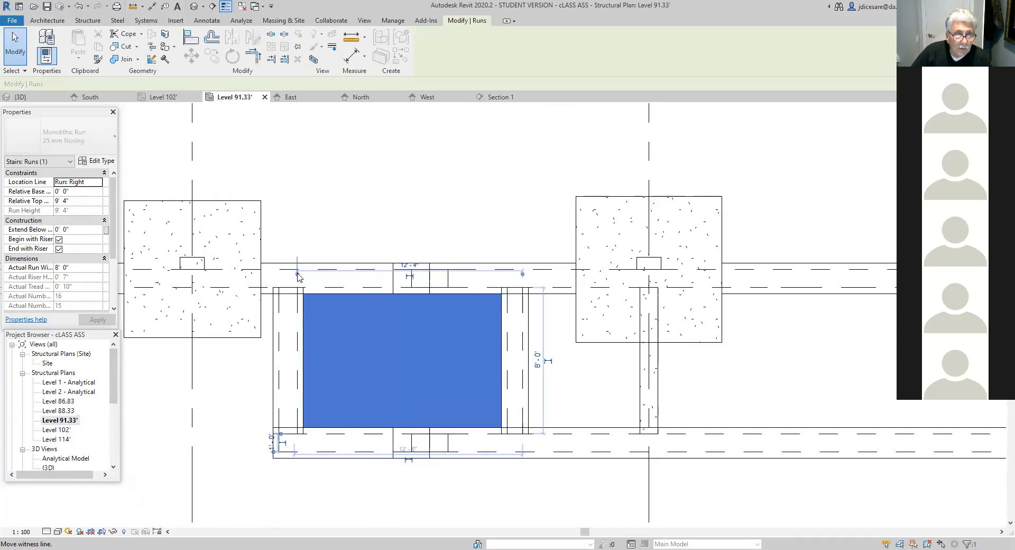
pyautogui.moveTo(285, 276); pyautogui.dragTo(279, 288)
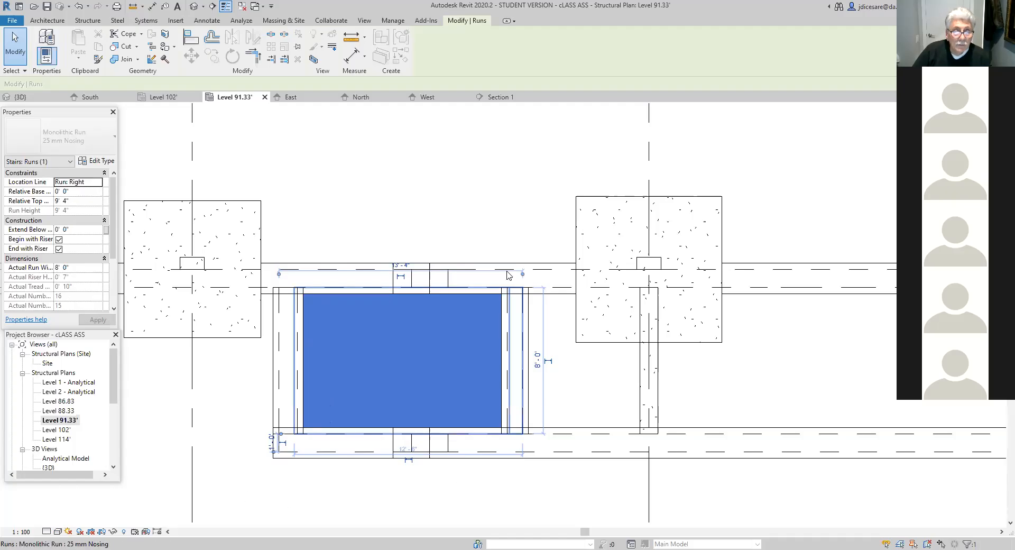
pyautogui.press('Delete')
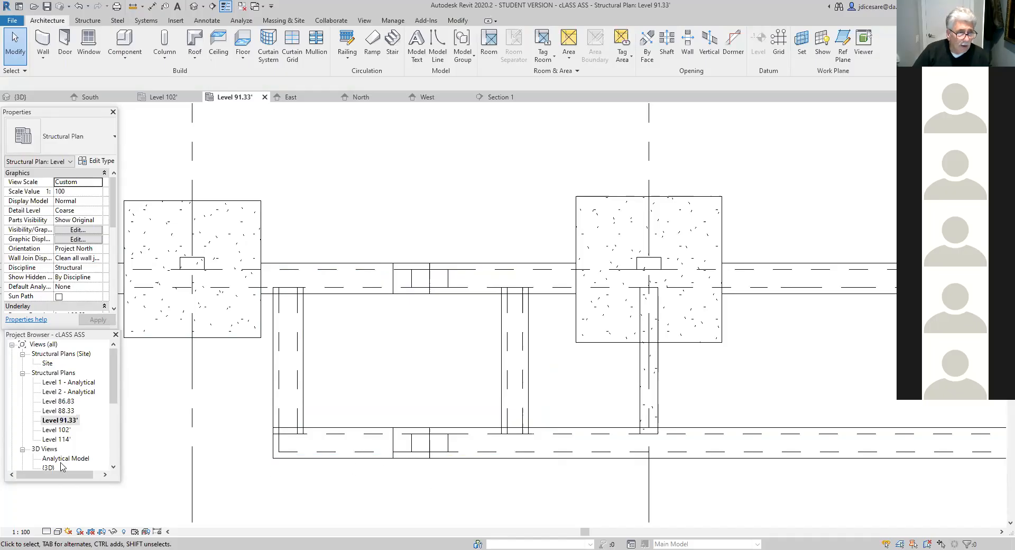
# - Flip the stair's up direction in Section 1 and flip it back
pyautogui.scroll(-3, 114, 441)
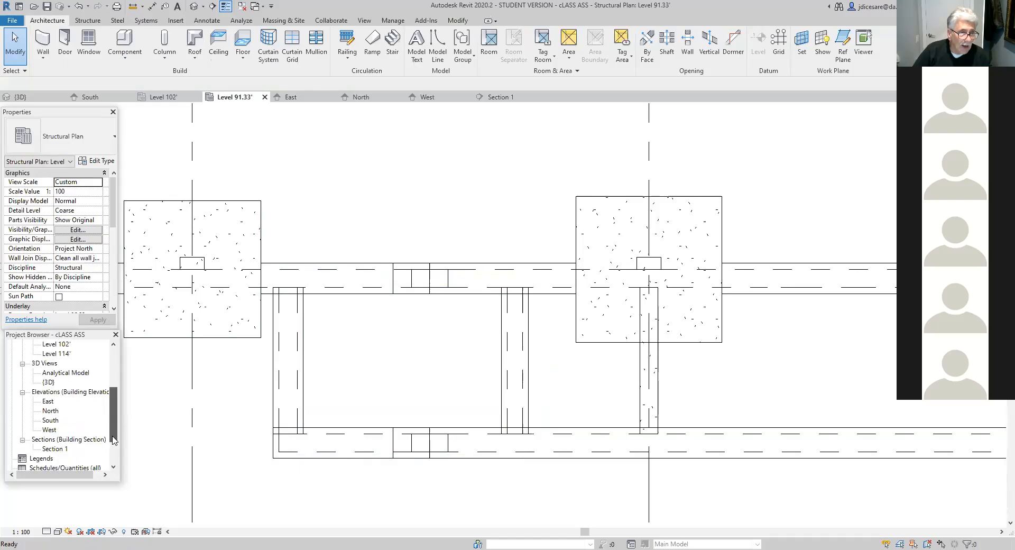
pyautogui.doubleClick(55, 448)
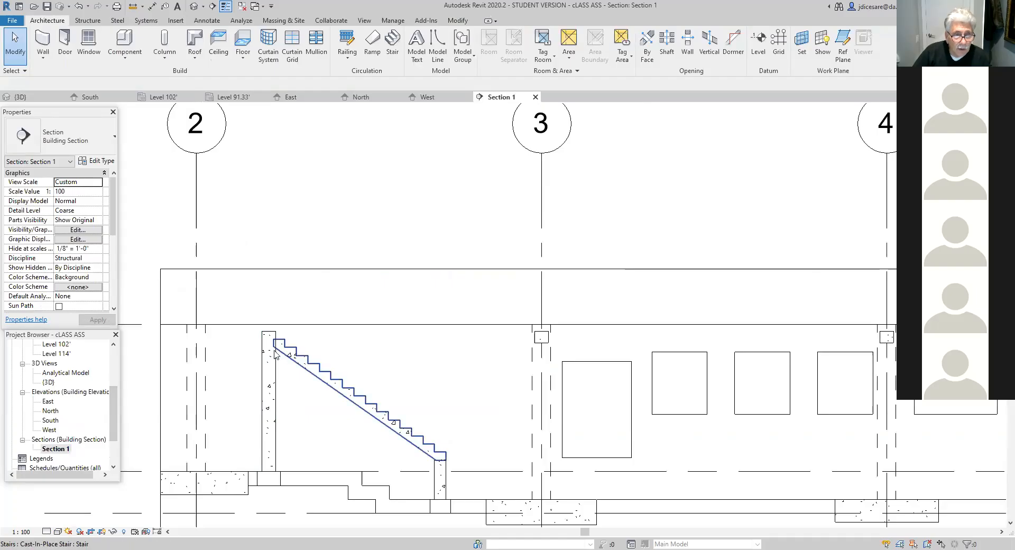
pyautogui.scroll(2, 275, 351)
pyautogui.click(273, 342)
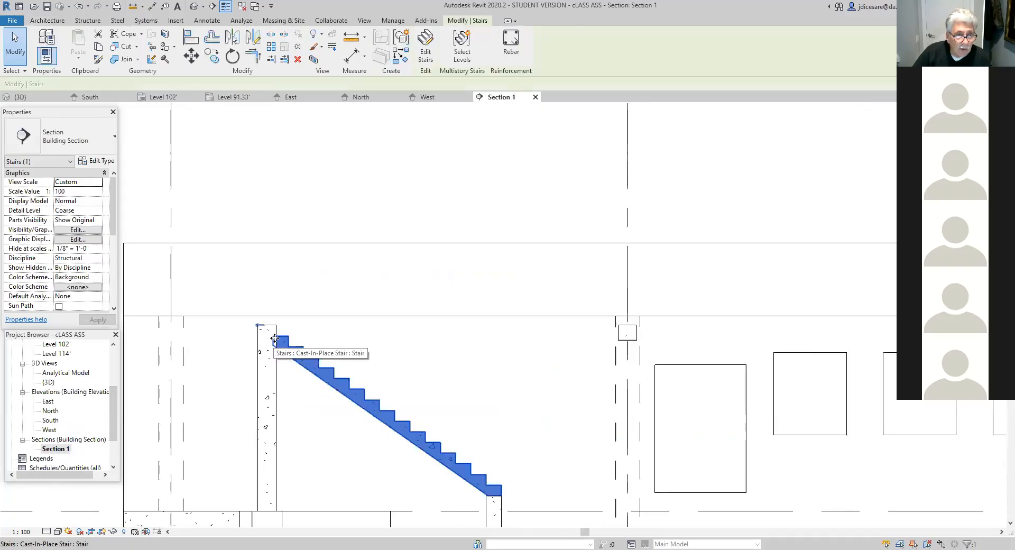
pyautogui.press('space')
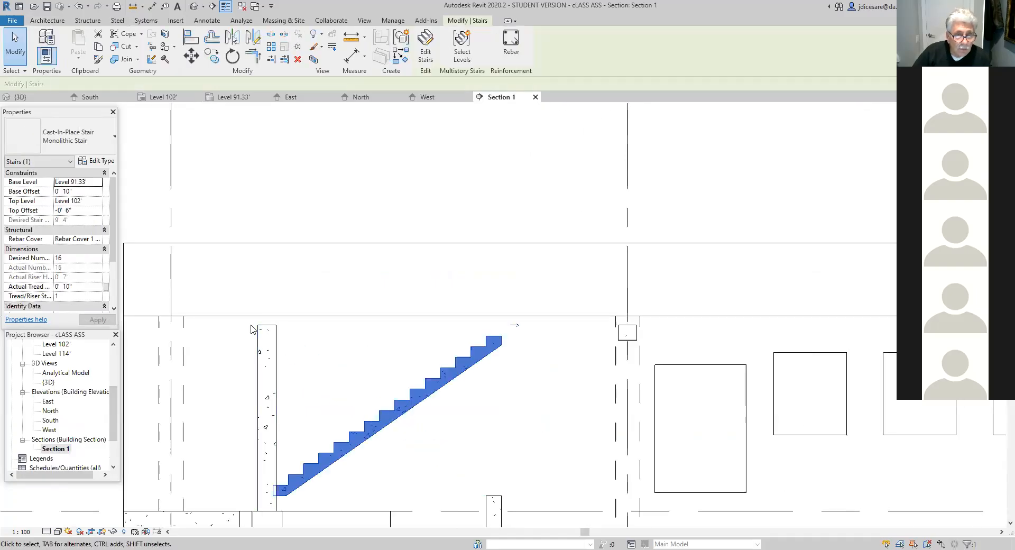
pyautogui.click(515, 325)
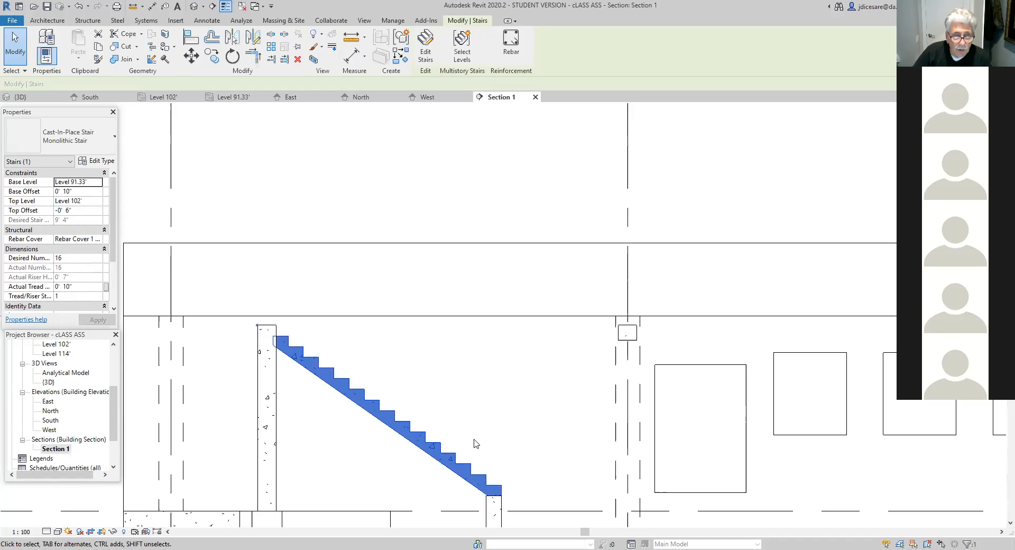
pyautogui.scroll(3, 362, 438)
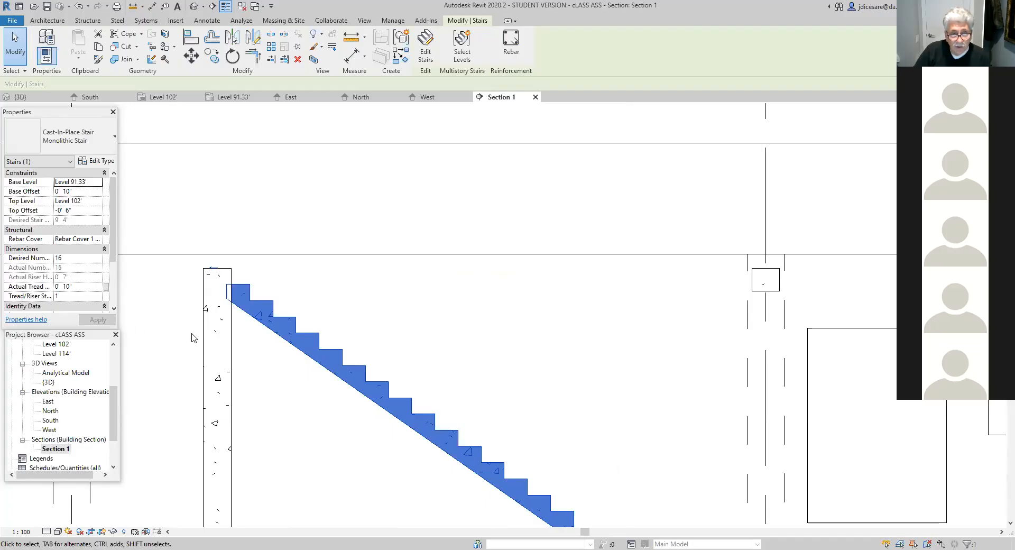
pyautogui.scroll(-2, 363, 423)
pyautogui.moveTo(363, 430); pyautogui.dragTo(355, 460, button='middle')
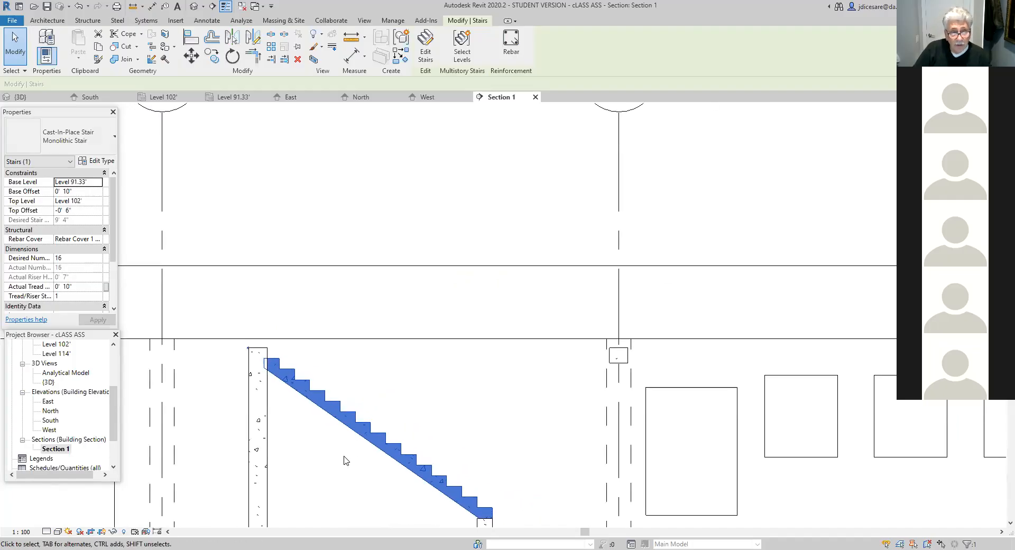
pyautogui.scroll(2, 365, 402)
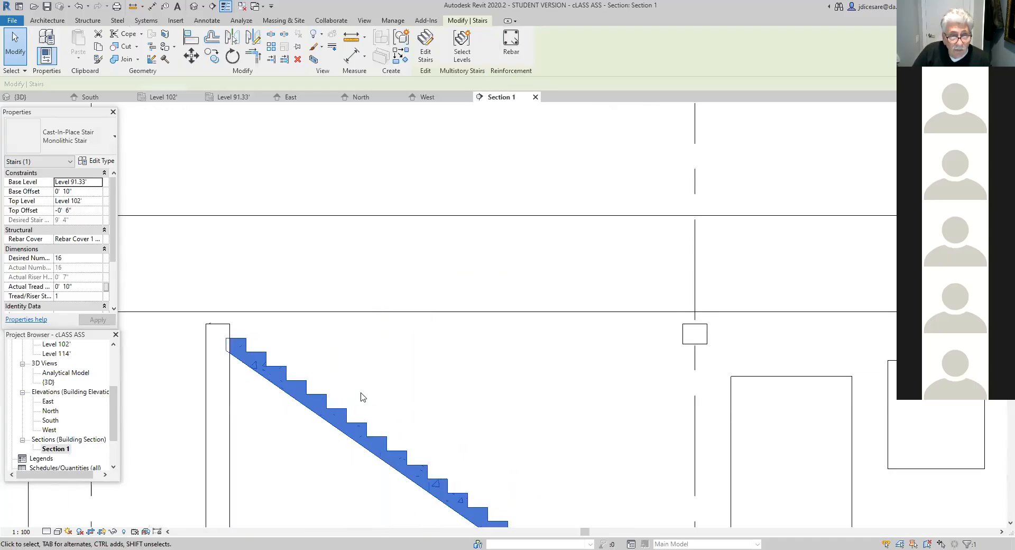
# - Deselect the stair in Section 1 and measure along the second tread from the upper end, starting at its riser
pyautogui.press('Escape')
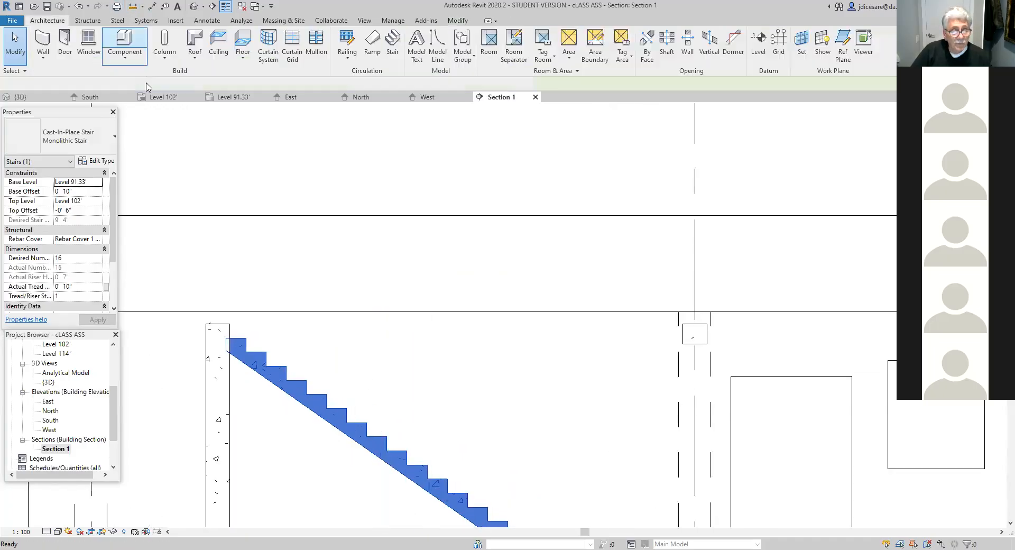
pyautogui.click(246, 352)
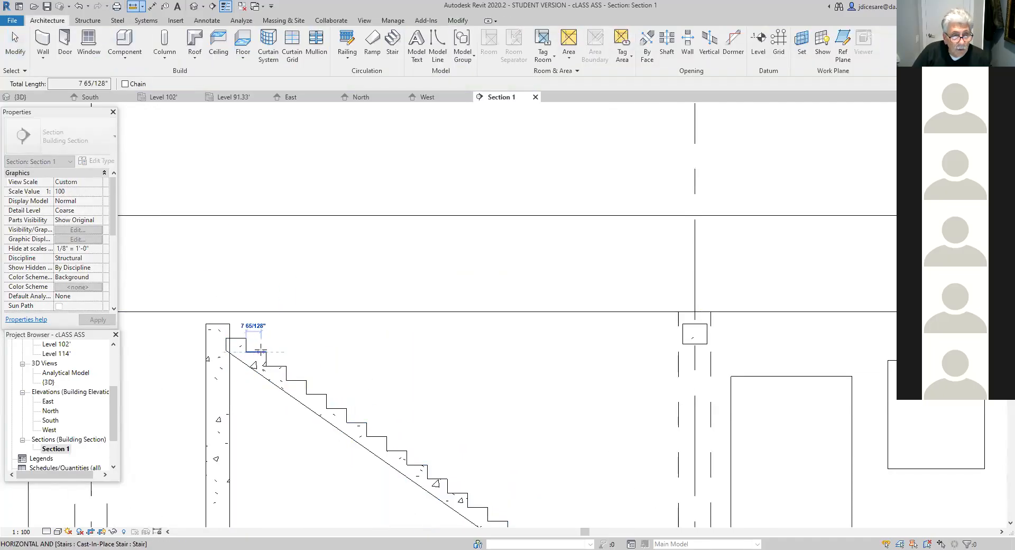
pyautogui.click(261, 351)
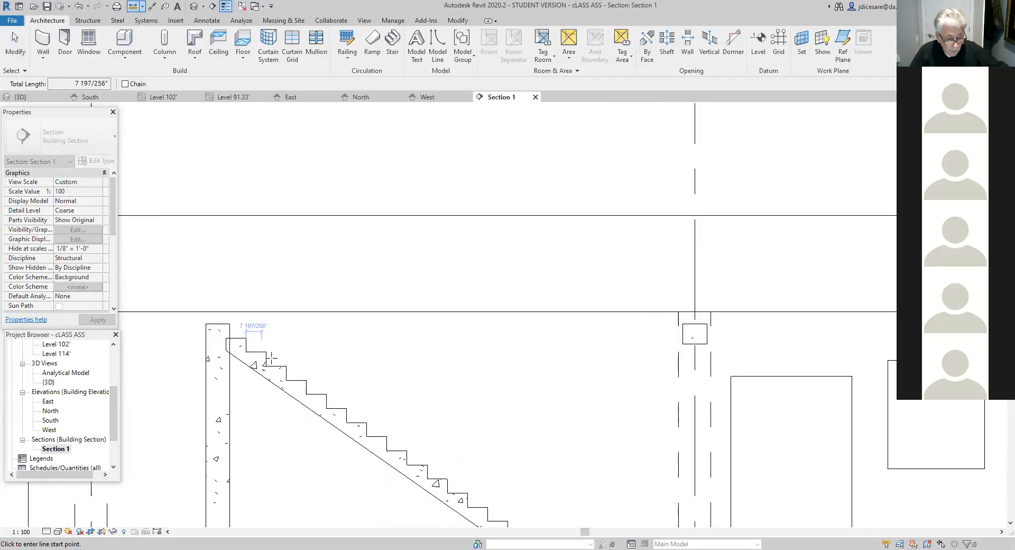
pyautogui.press('Escape')
pyautogui.press('Escape')
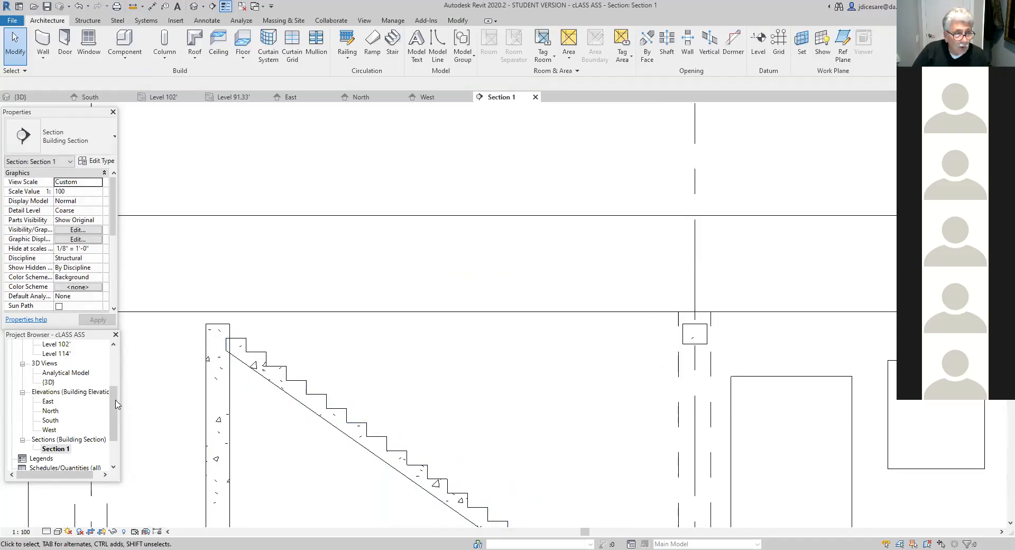
# - Open the Level 91.33' structural plan and examine where the stair run meets the two short foundation walls
pyautogui.scroll(2, 68, 384)
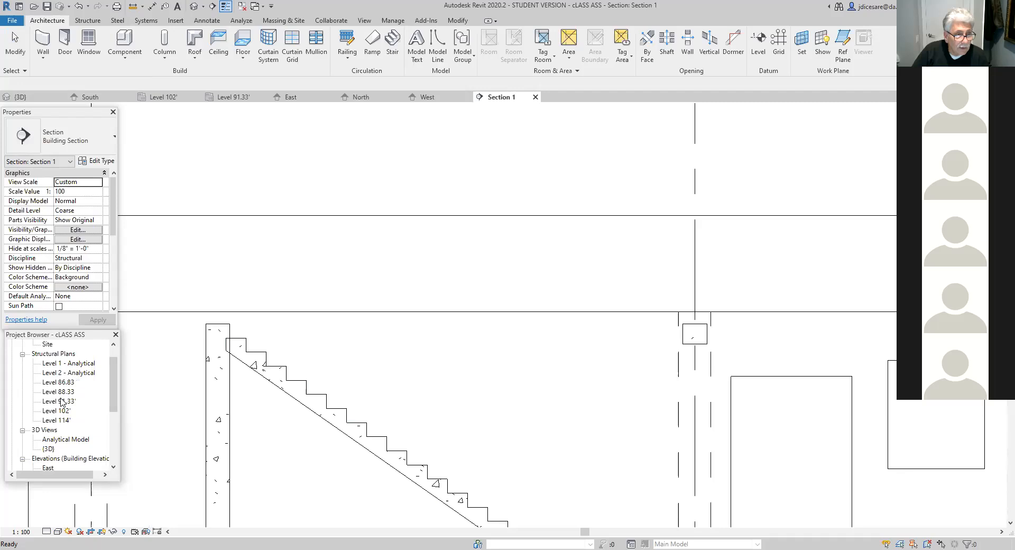
pyautogui.doubleClick(62, 402)
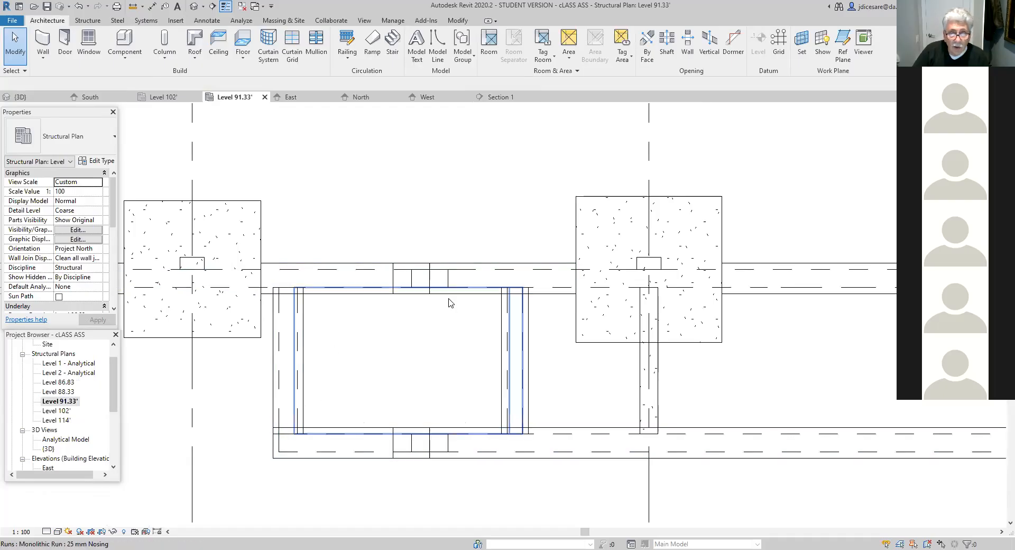
pyautogui.scroll(3, 453, 310)
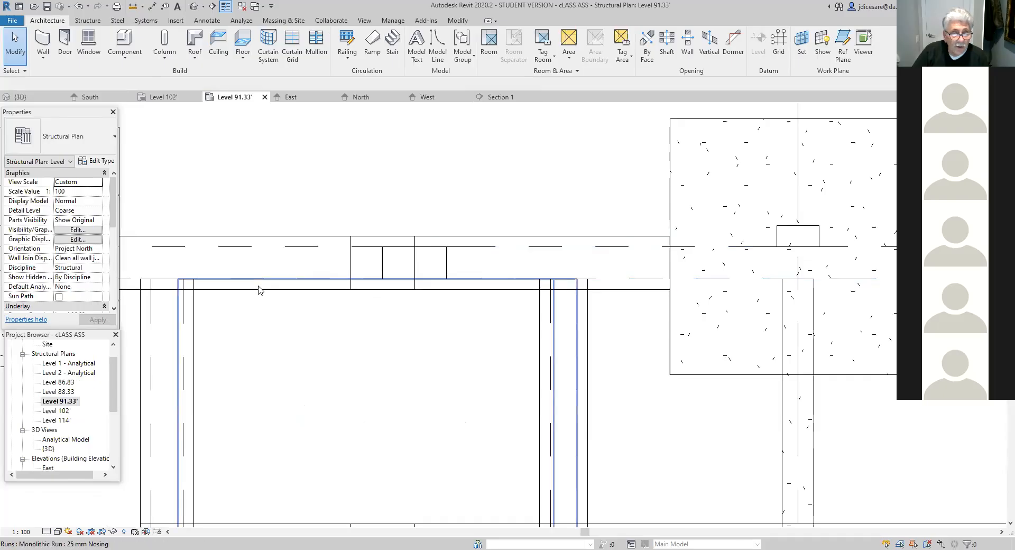
pyautogui.scroll(-2, 296, 354)
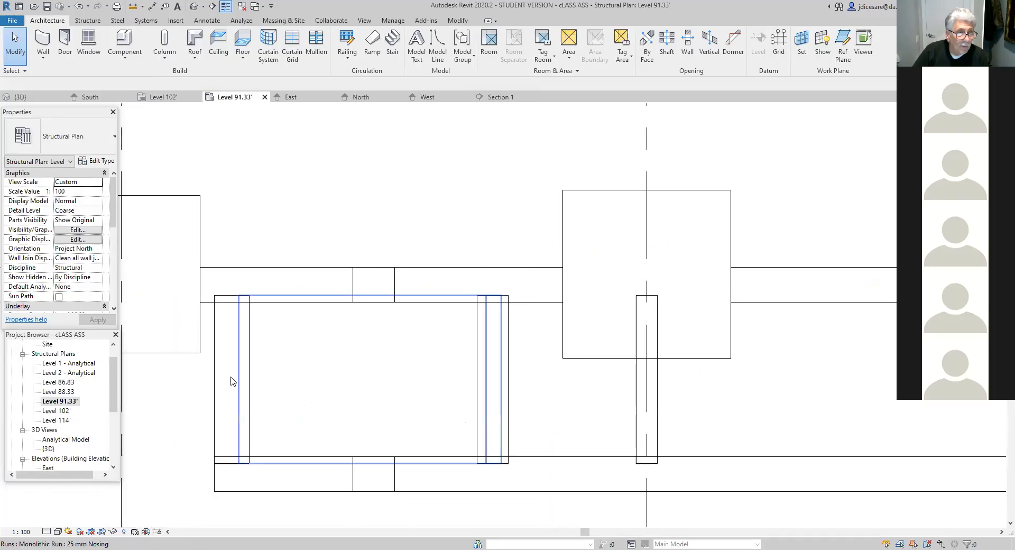
# - In the Level 102' plan, move the stair towards the 12" foundation wall so its upper end overlaps the wall's thickness
pyautogui.doubleClick(63, 411)
pyautogui.scroll(3, 276, 407)
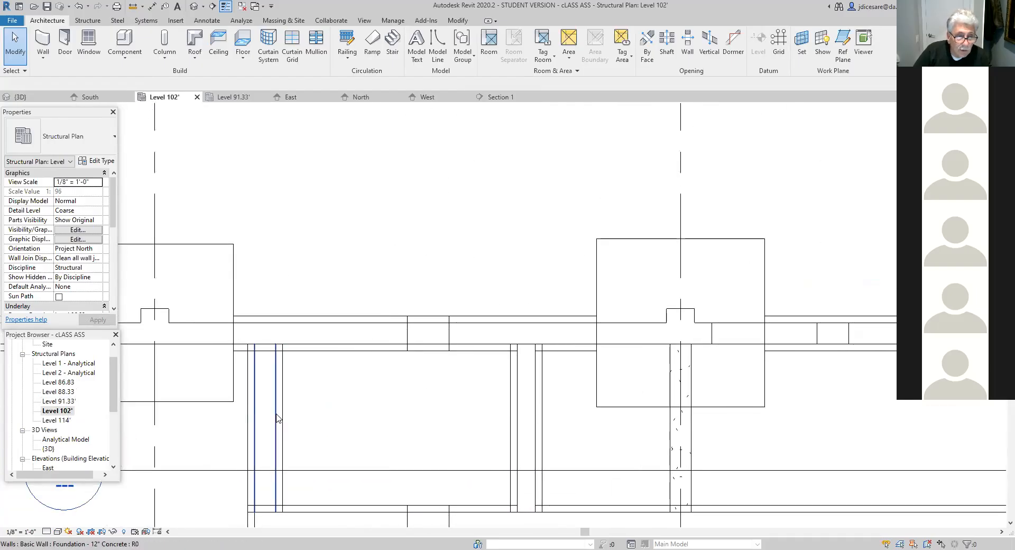
pyautogui.click(321, 343)
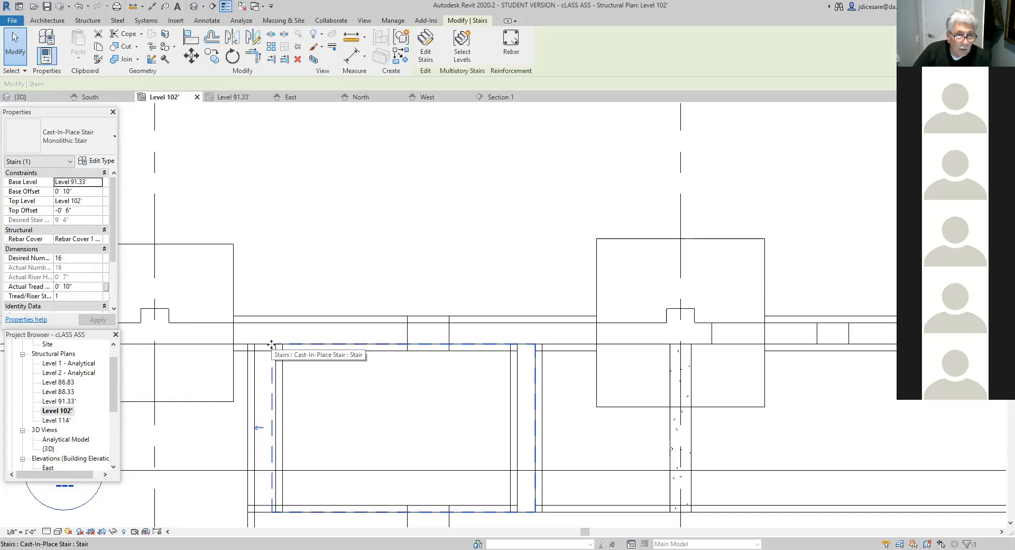
pyautogui.moveTo(265, 344); pyautogui.dragTo(254, 346)
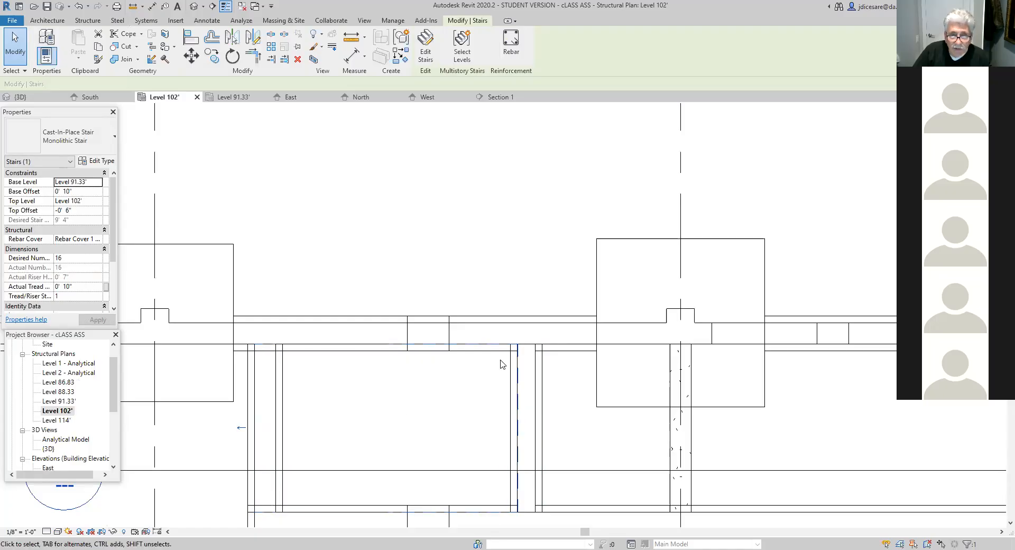
# - Examine the moved stair against the foundation walls in the Level 102' plan, then the stair area in the Level 88.33 plan
pyautogui.scroll(2, 457, 466)
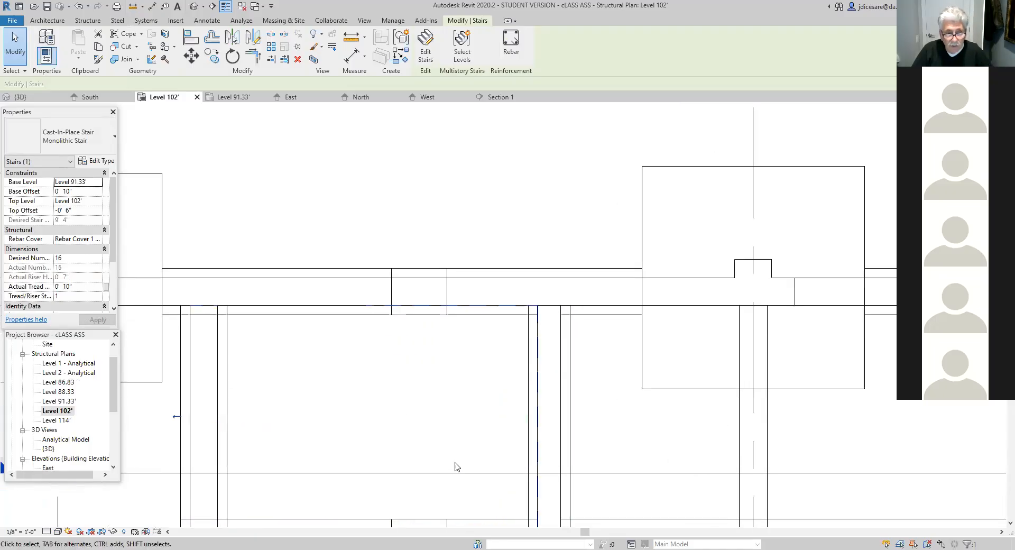
pyautogui.scroll(-2, 467, 404)
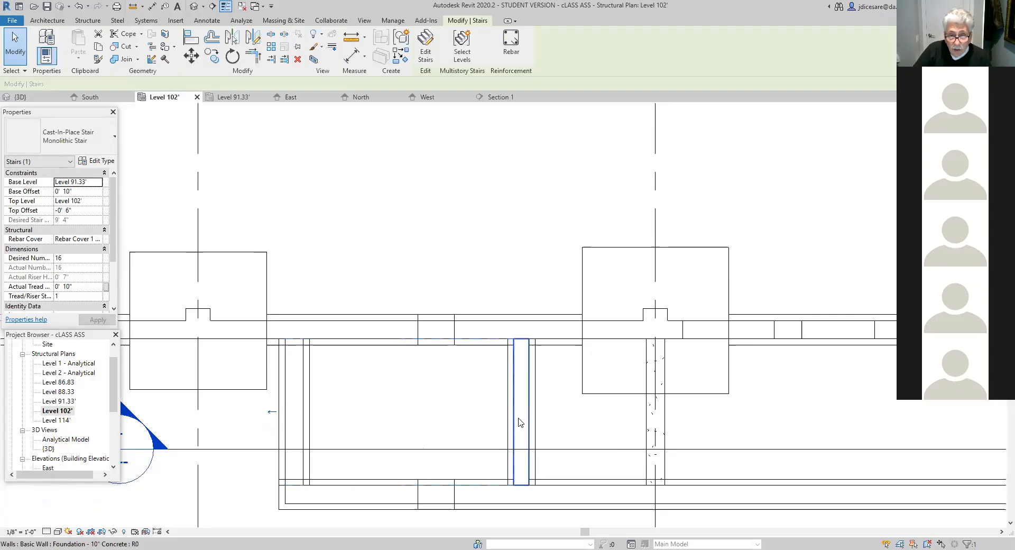
pyautogui.scroll(2, 474, 395)
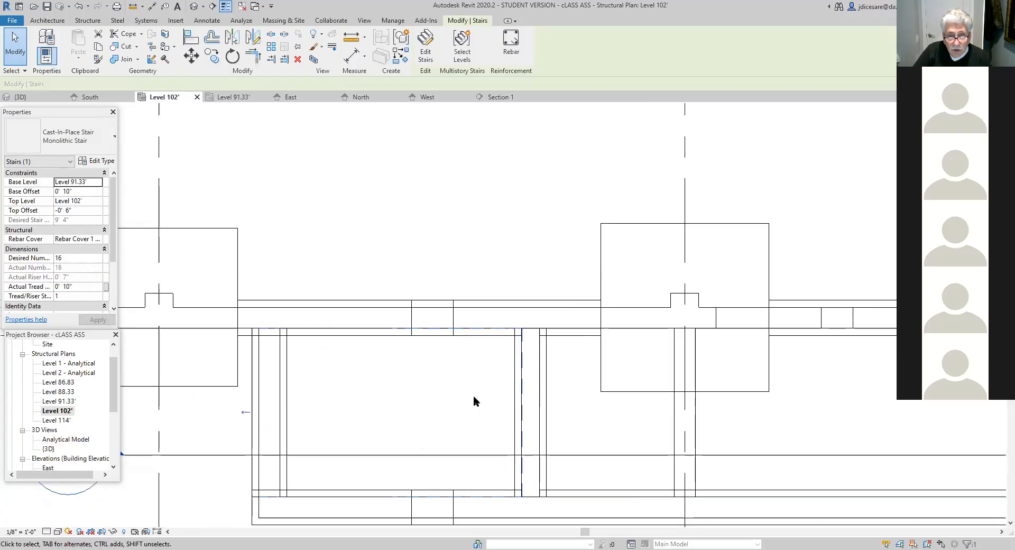
pyautogui.moveTo(411, 412); pyautogui.dragTo(413, 386, button='middle')
pyautogui.scroll(-1, 412, 387)
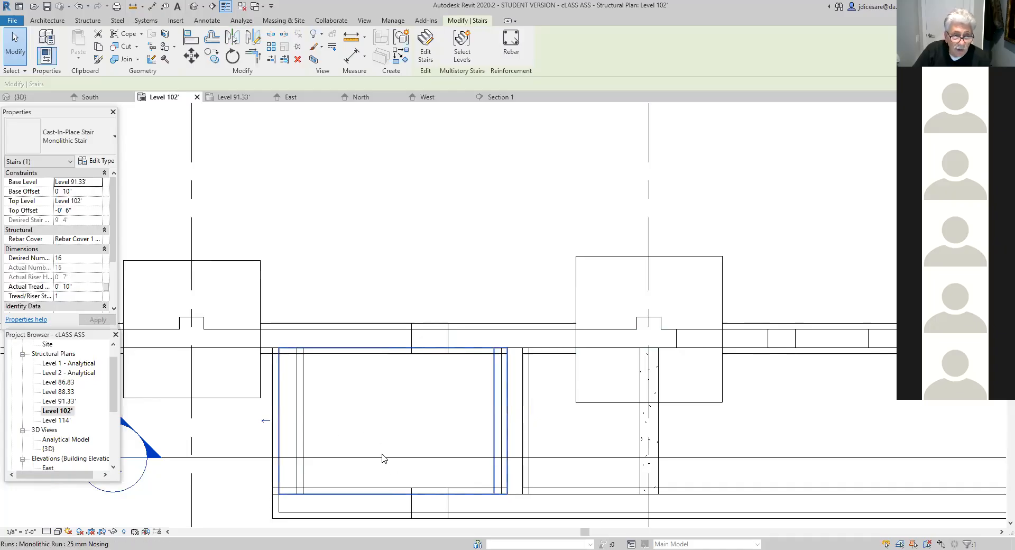
pyautogui.scroll(2, 385, 455)
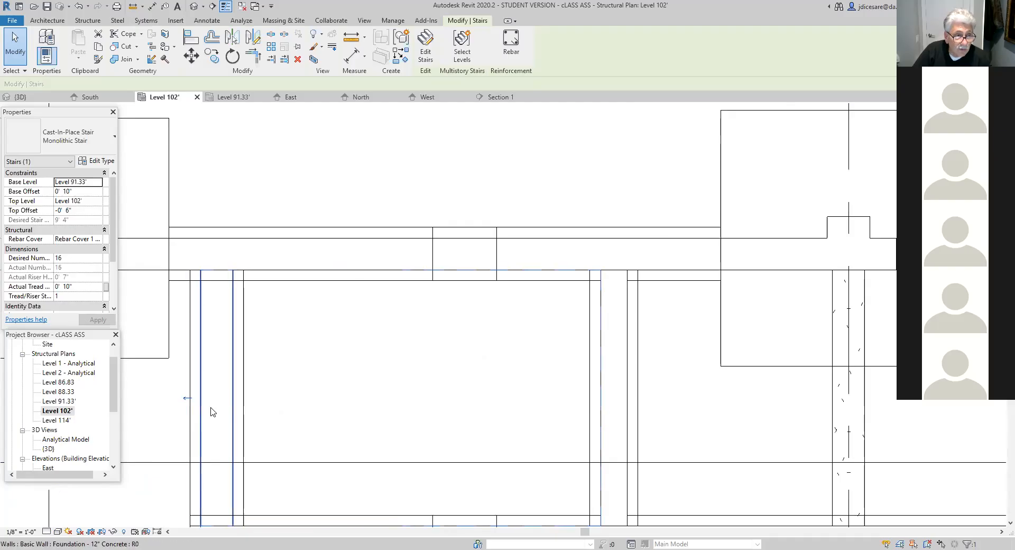
pyautogui.doubleClick(63, 390)
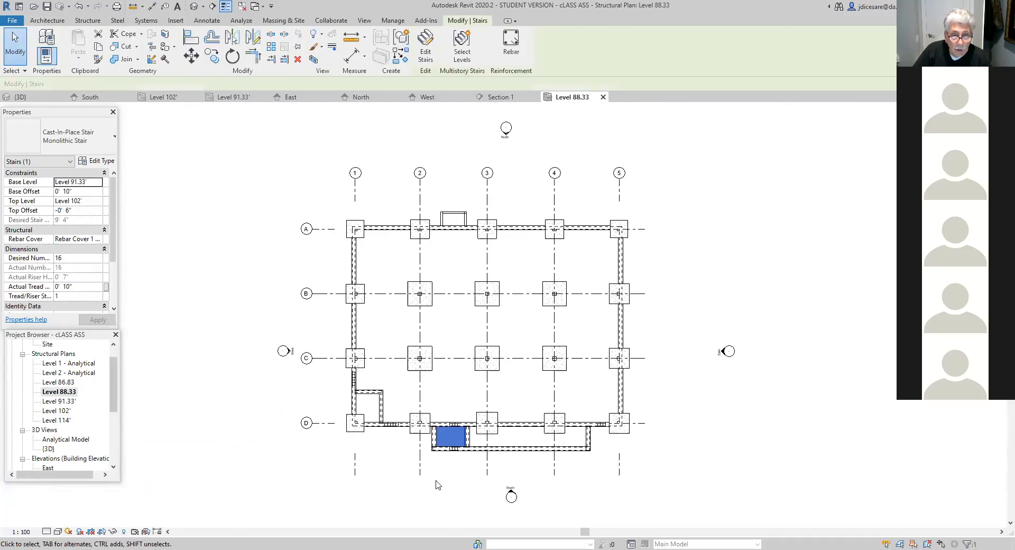
pyautogui.scroll(4, 468, 472)
pyautogui.click(426, 443)
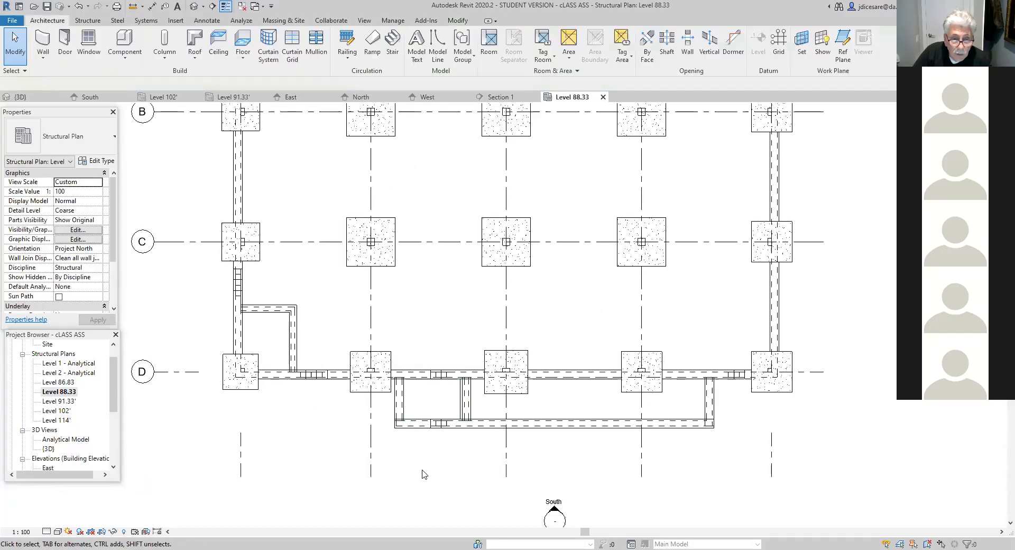
pyautogui.scroll(3, 422, 471)
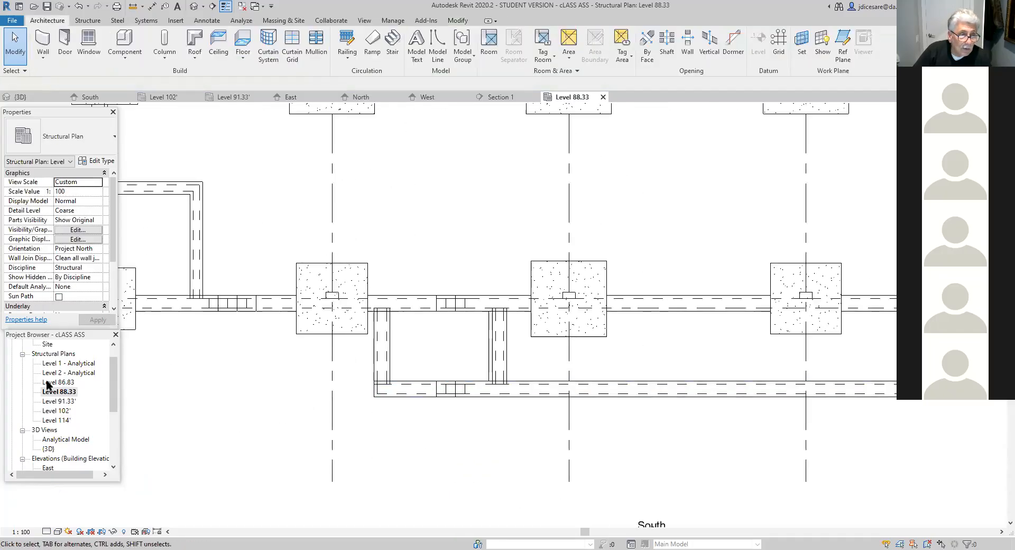
# - Try to set the temporary length dimension along the stair run to 13' 4" in the Level 102' plan, and undo it
pyautogui.doubleClick(60, 411)
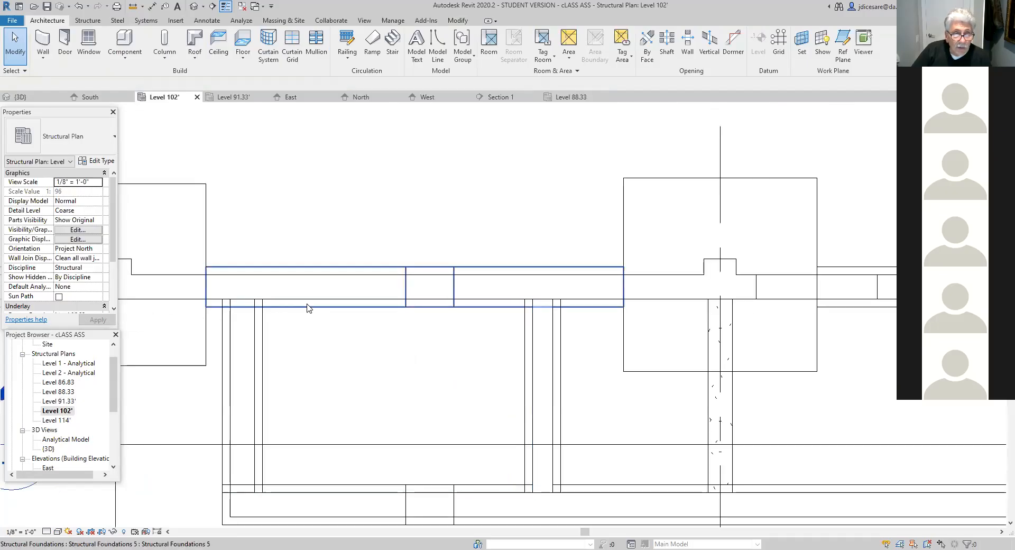
pyautogui.click(231, 382)
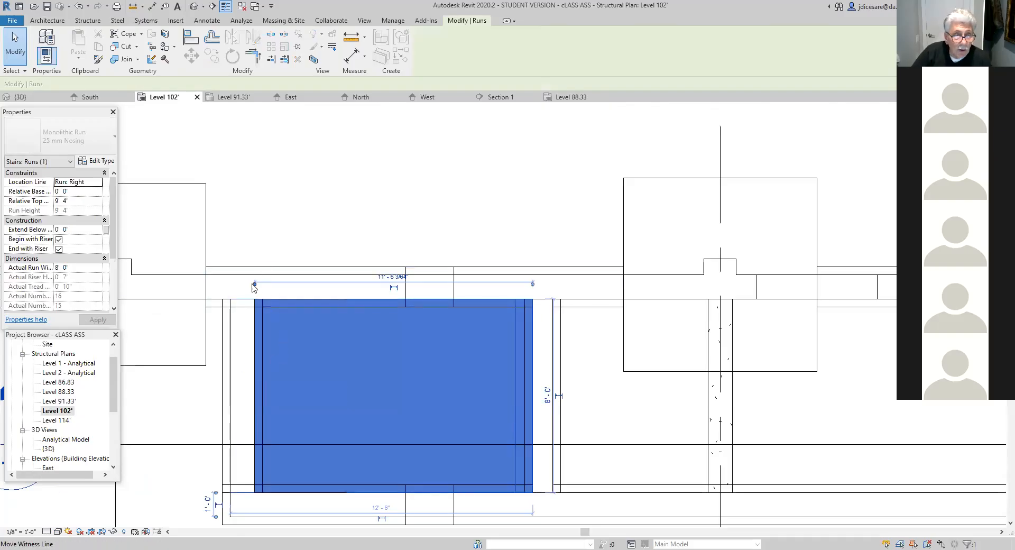
pyautogui.moveTo(255, 287); pyautogui.dragTo(235, 288)
pyautogui.click(398, 278)
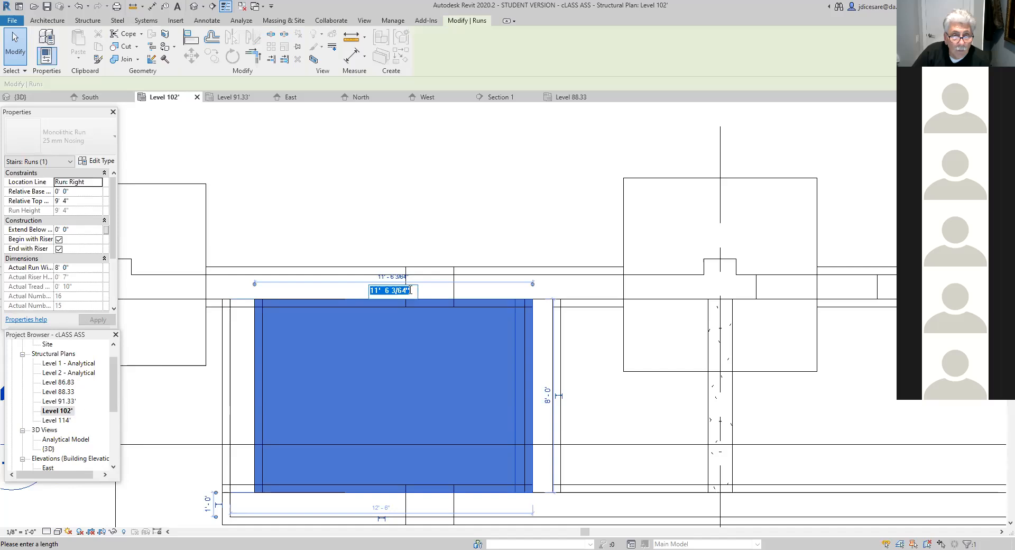
pyautogui.write('13')
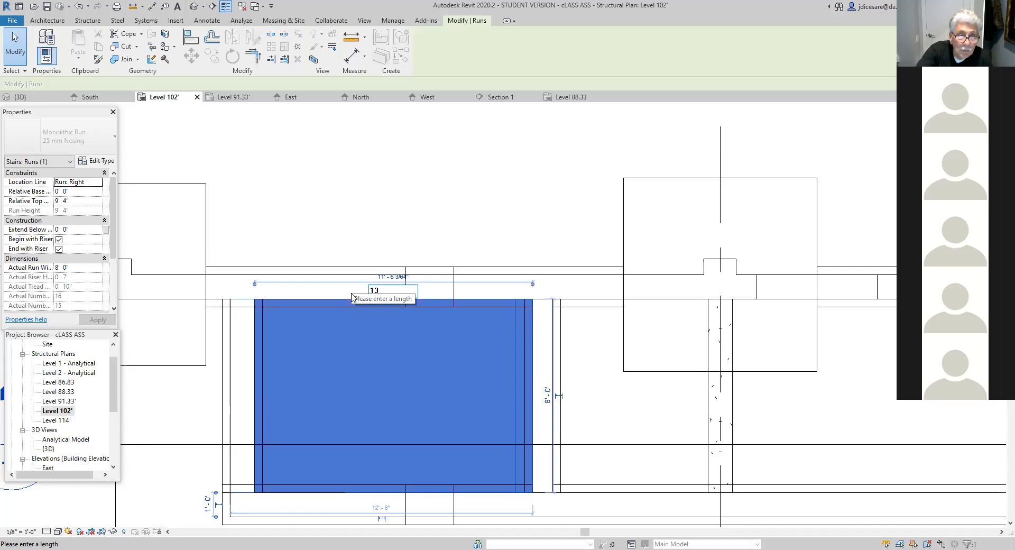
pyautogui.write('\'4"')
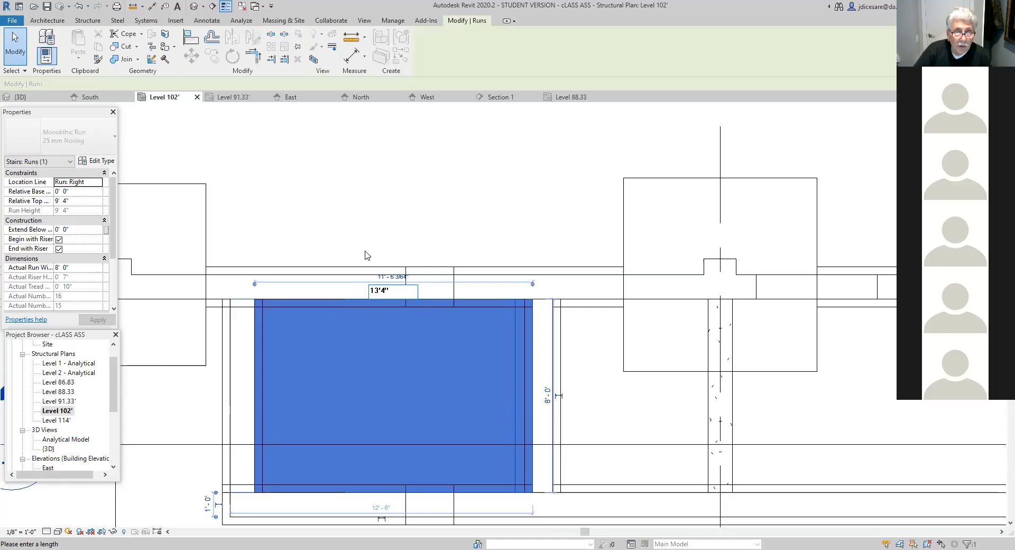
pyautogui.press('Return')
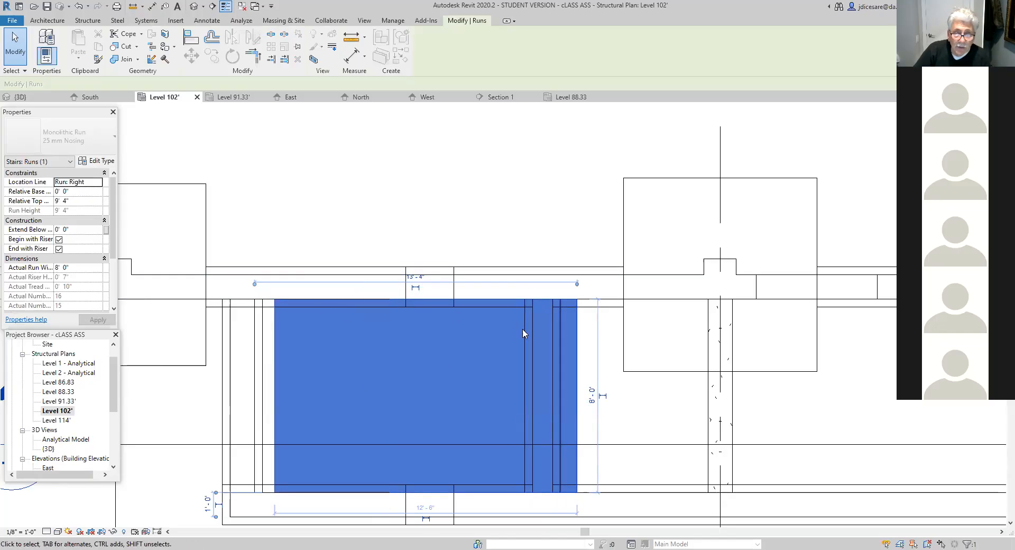
pyautogui.click(79, 6)
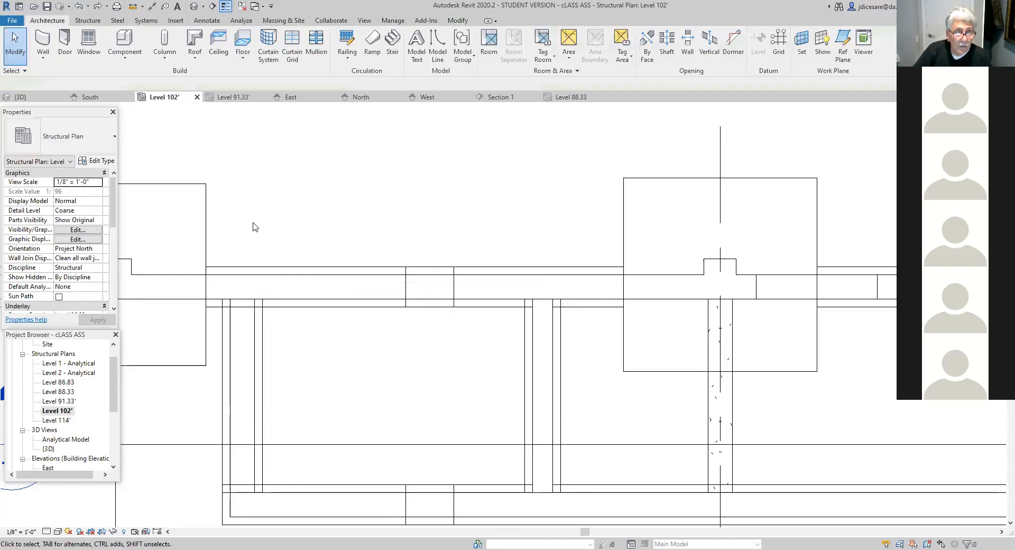
# - Open Section 1 and delete the cast-in-place stair
pyautogui.click(281, 303)
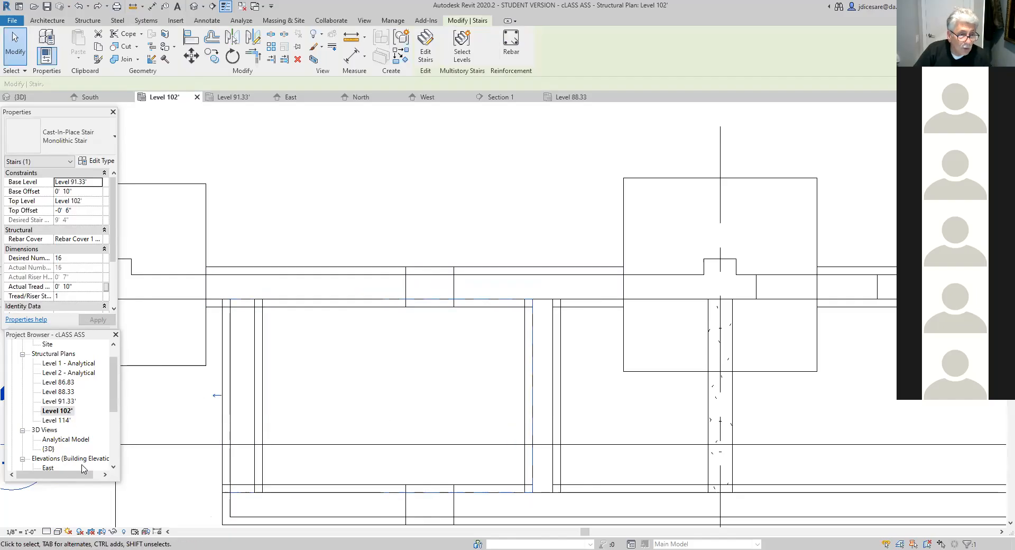
pyautogui.moveTo(114, 405); pyautogui.dragTo(113, 456)
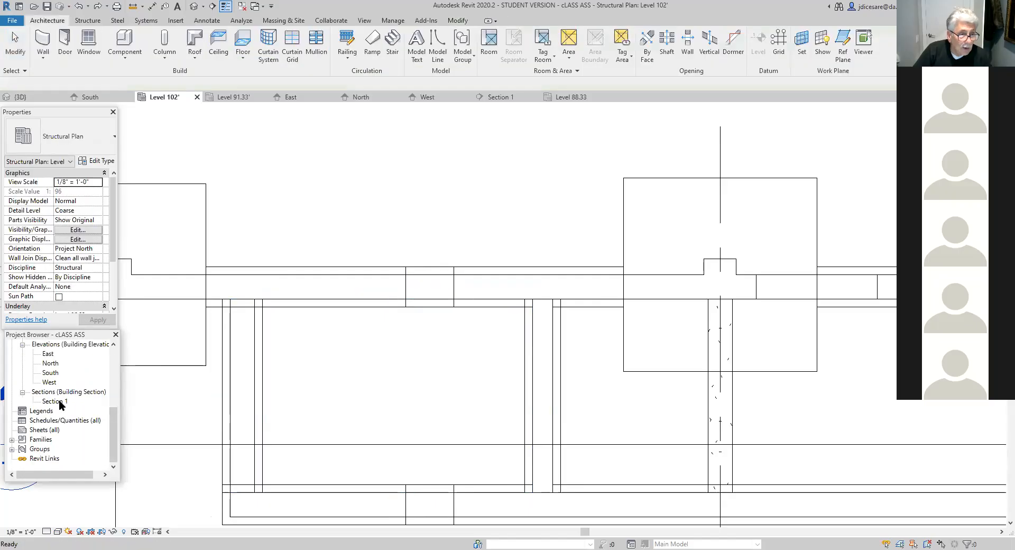
pyautogui.click(58, 401)
pyautogui.click(299, 416)
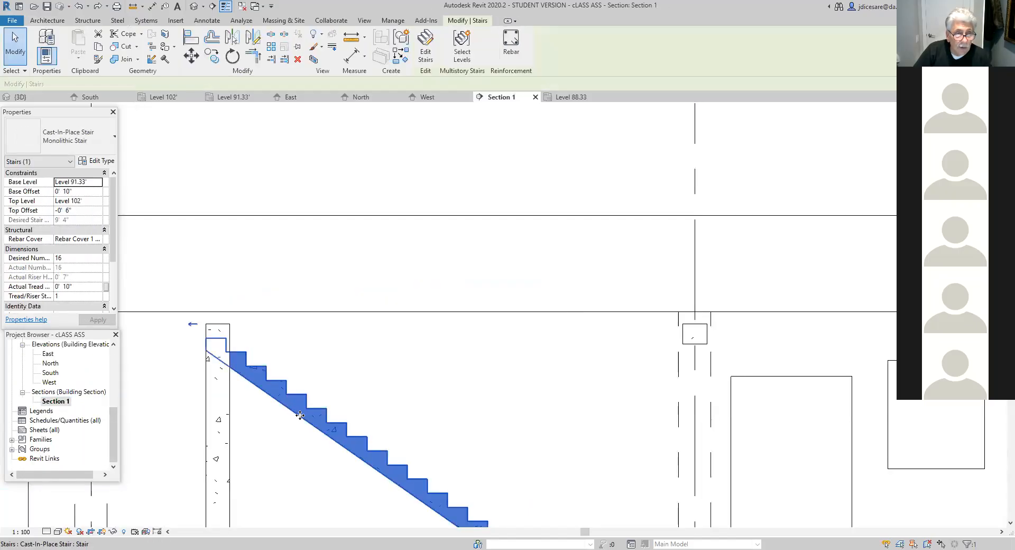
pyautogui.click(297, 61)
# - Measure how far the top of the 10" foundation wall rises above the Level 91.33' line in Section 1
pyautogui.scroll(-2, 349, 426)
pyautogui.moveTo(369, 431); pyautogui.dragTo(380, 376, button='middle')
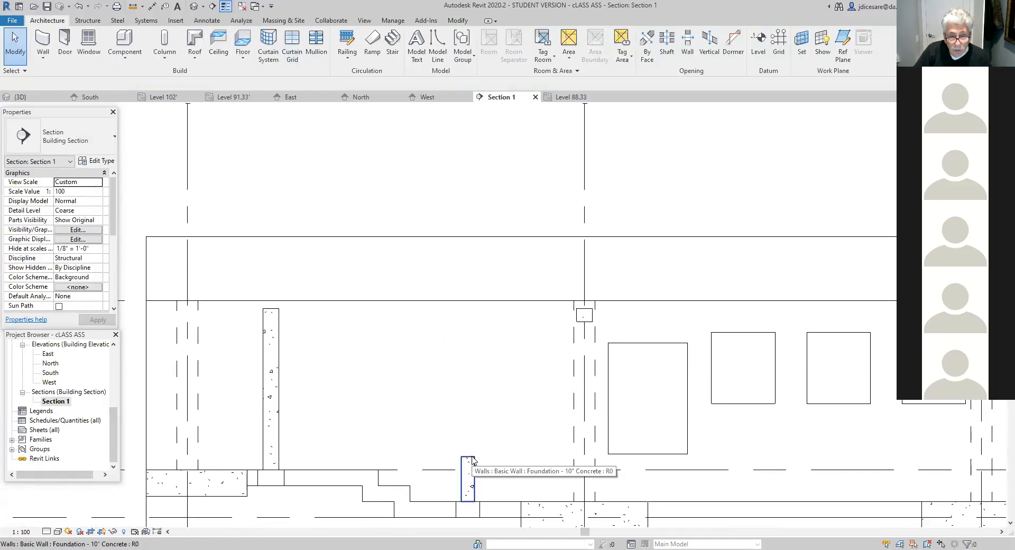
pyautogui.scroll(1, 473, 460)
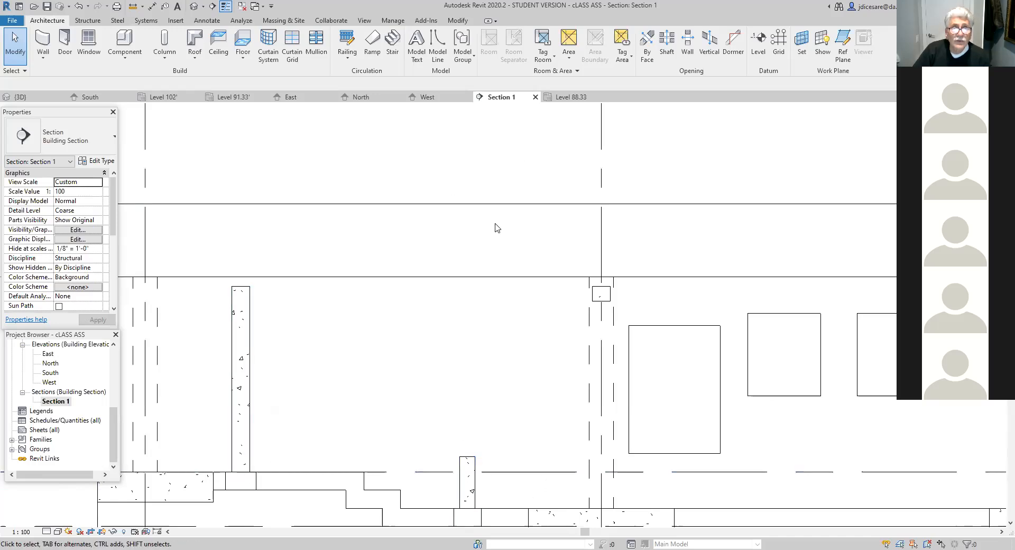
pyautogui.click(132, 7)
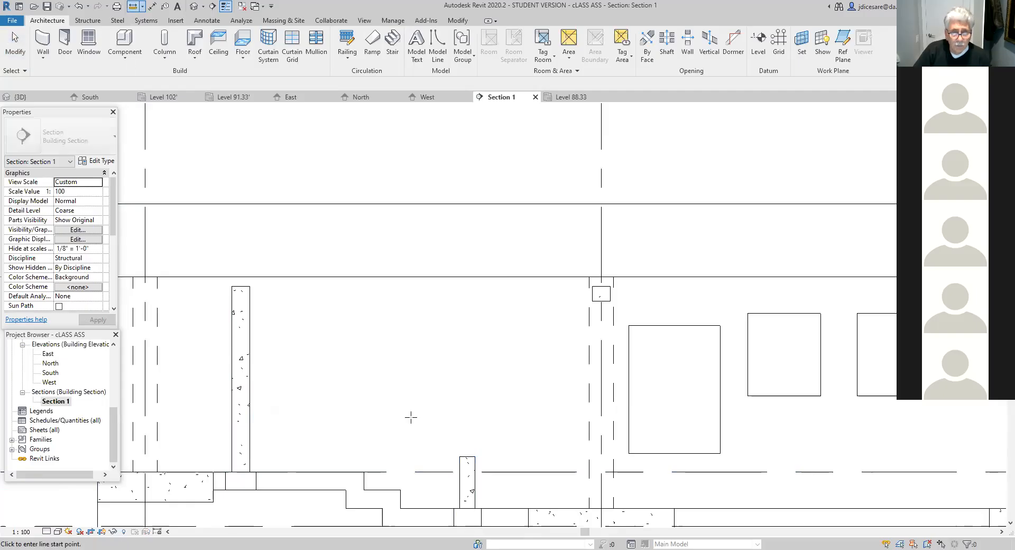
pyautogui.click(474, 456)
pyautogui.click(474, 471)
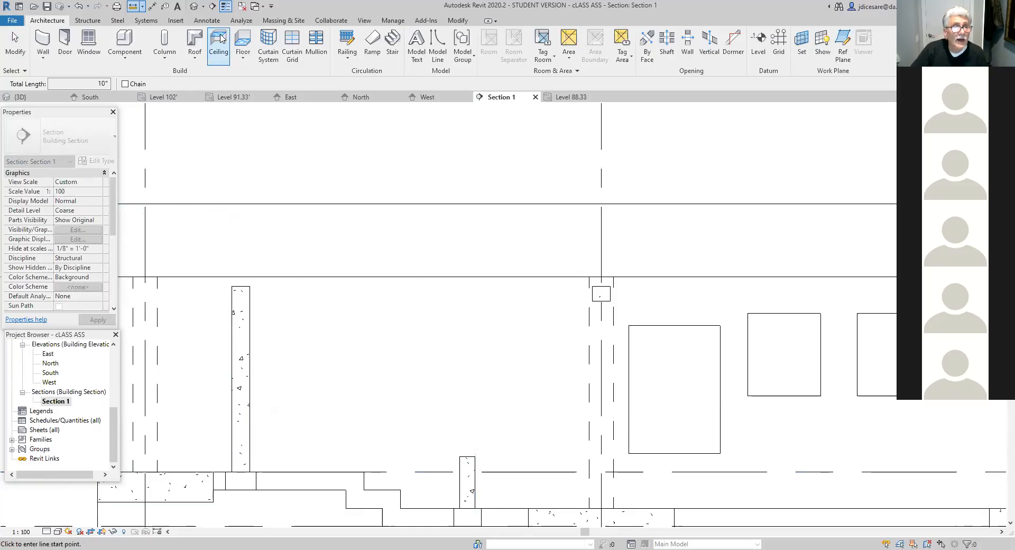
# - Measure the vertical gap between the top of the 12" foundation wall and the Level 102' line in Section 1
pyautogui.click(158, 6)
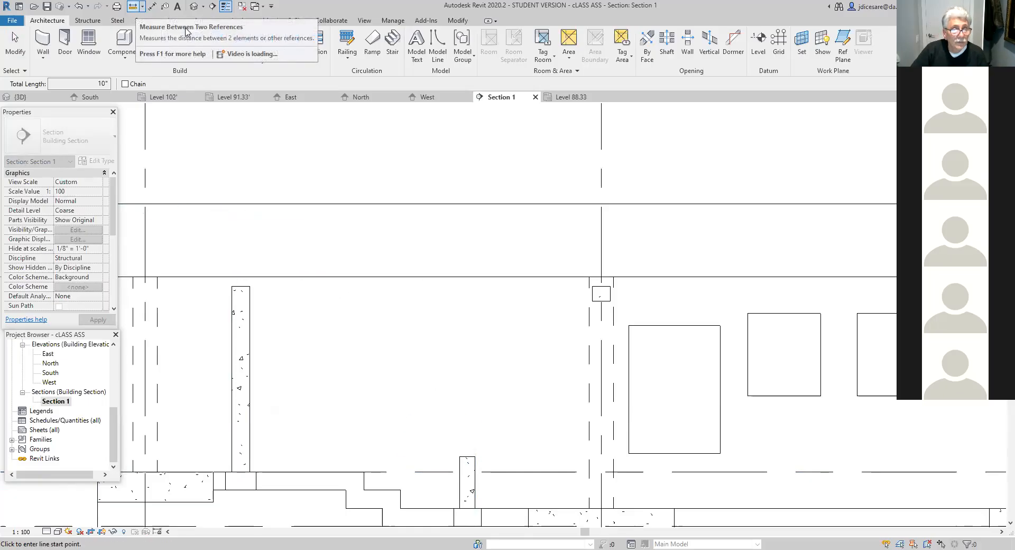
pyautogui.click(175, 27)
pyautogui.click(249, 285)
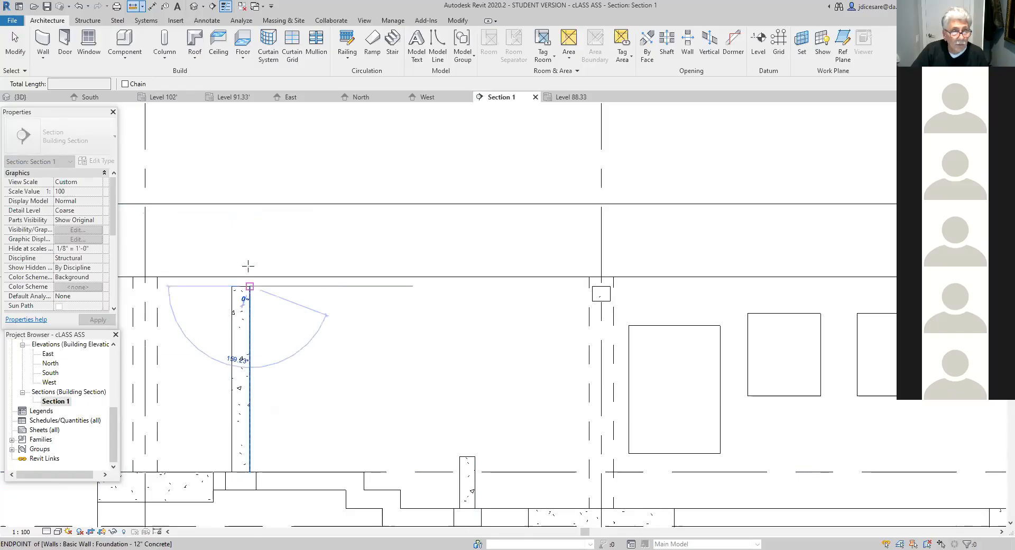
pyautogui.click(249, 276)
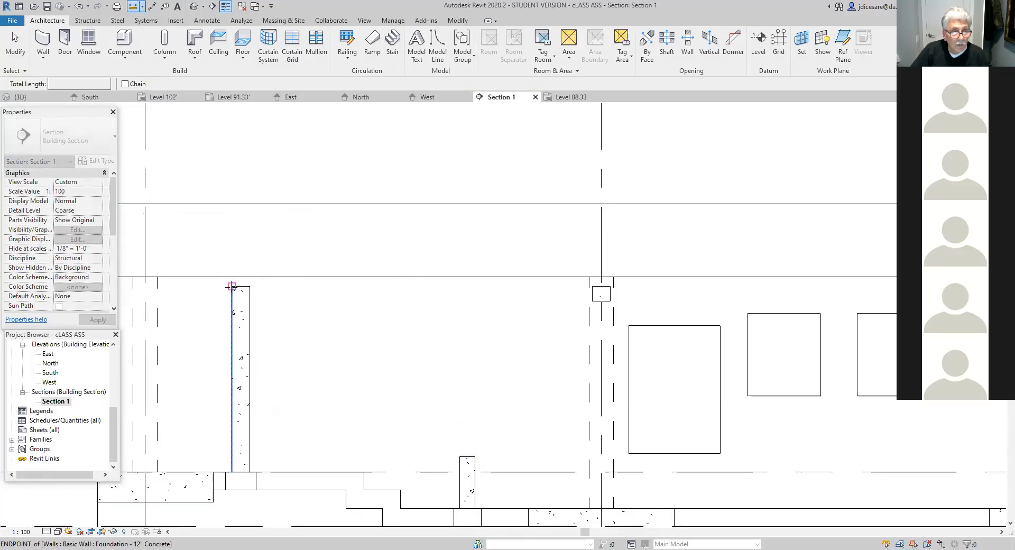
# - Measure the horizontal distance between the outer faces of the 12" and 10" foundation walls in Section 1
pyautogui.click(232, 444)
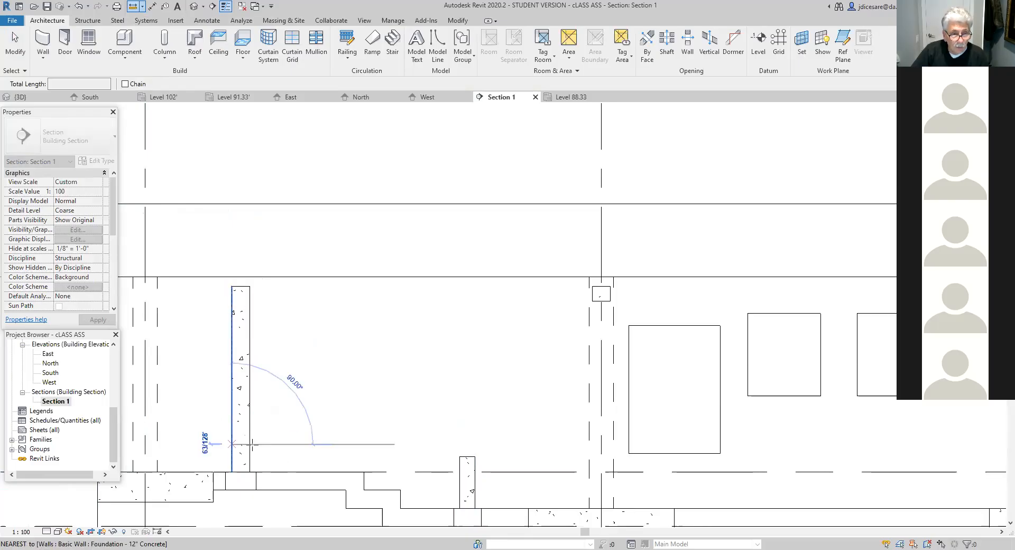
pyautogui.click(468, 458)
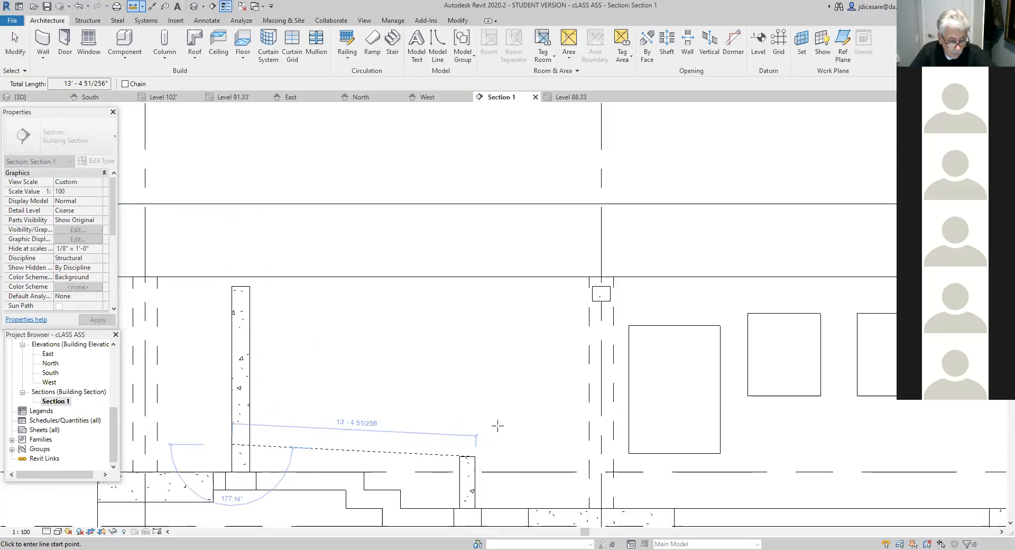
pyautogui.press('Escape')
pyautogui.press('Escape')
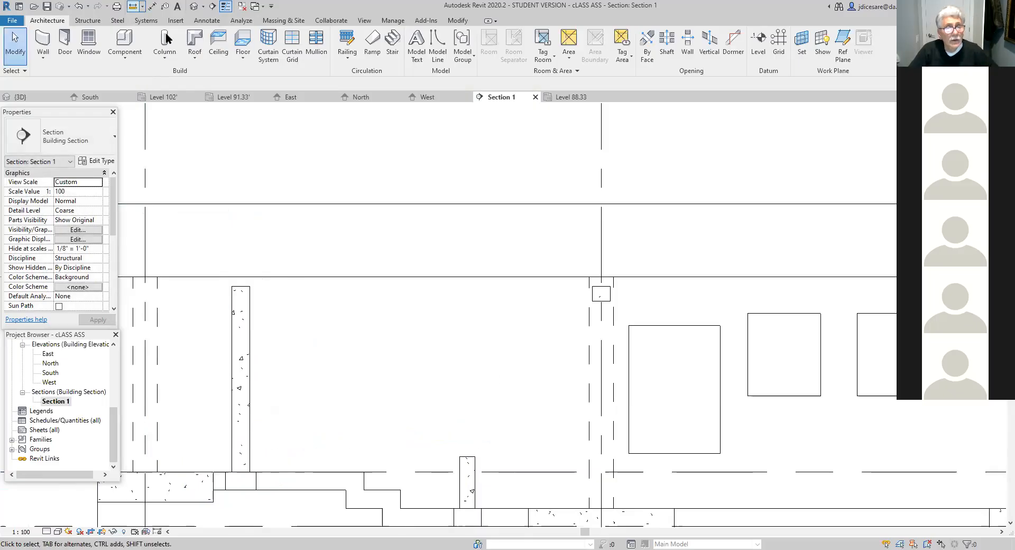
pyautogui.click(134, 6)
pyautogui.click(475, 455)
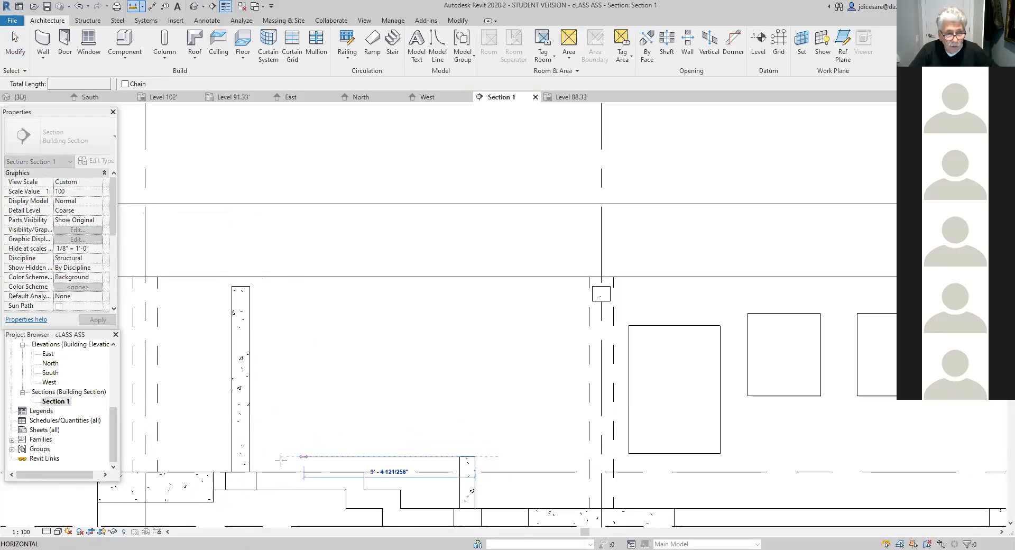
pyautogui.click(231, 456)
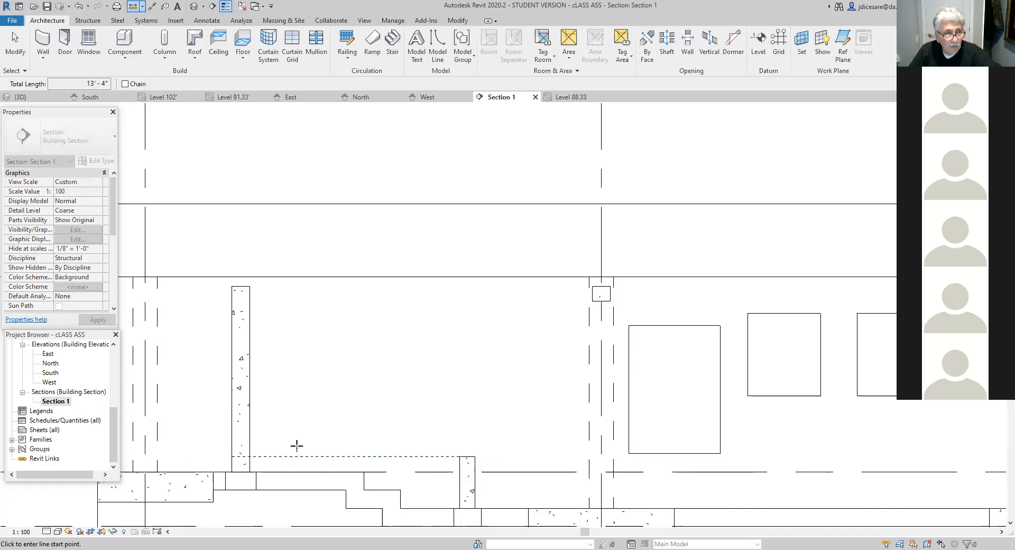
pyautogui.click(368, 363)
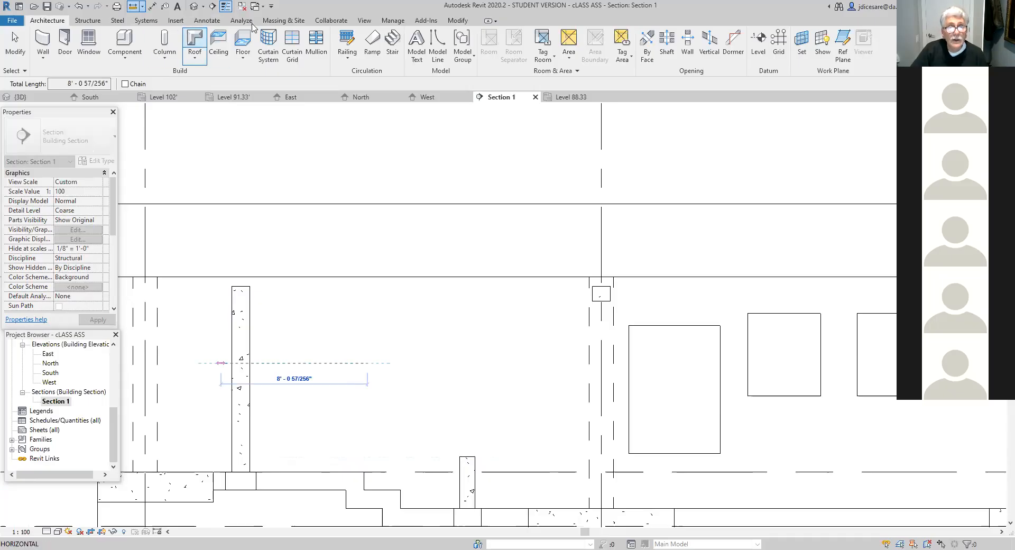
pyautogui.click(393, 42)
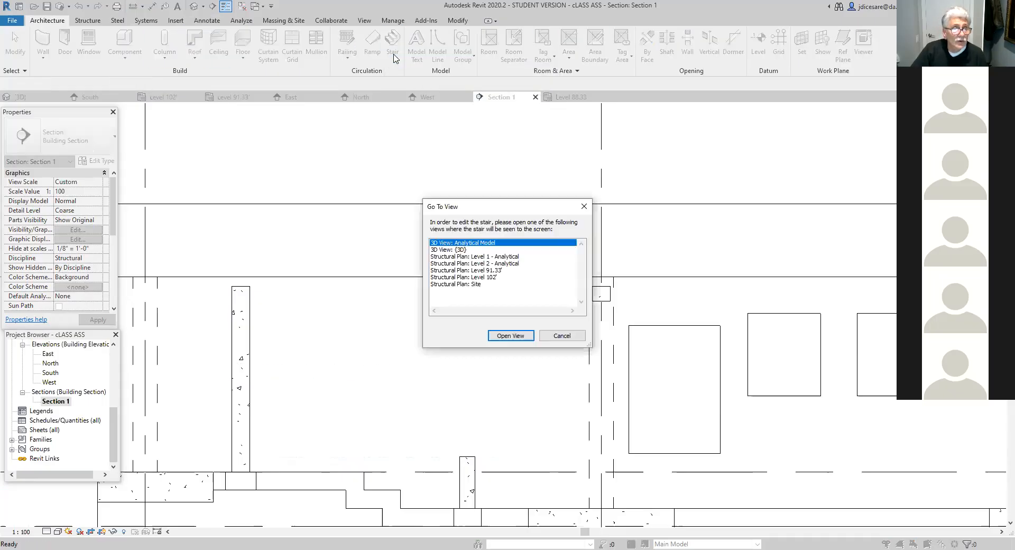
pyautogui.click(563, 336)
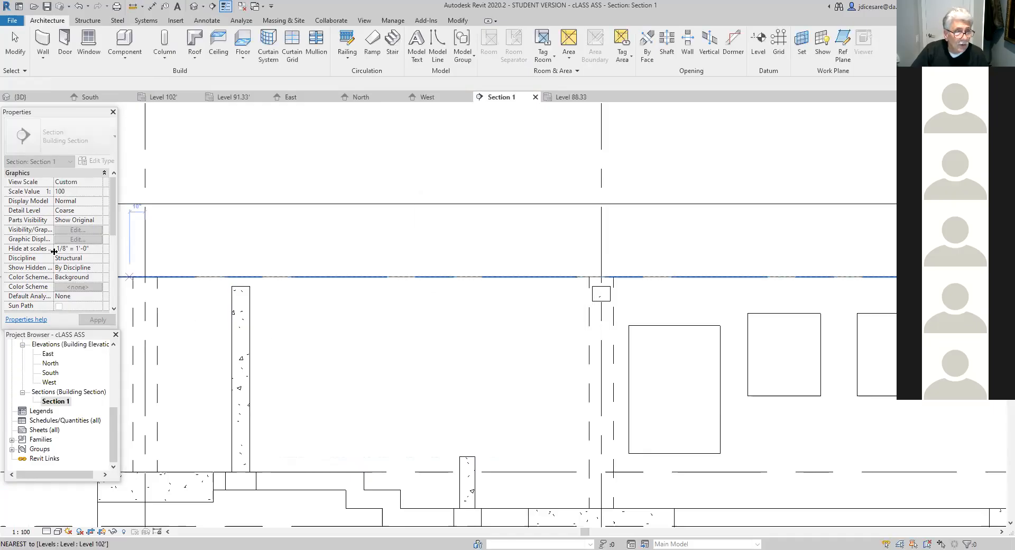
# - Open the Level 91.33' structural plan, with its view properties displayed
pyautogui.click(113, 111)
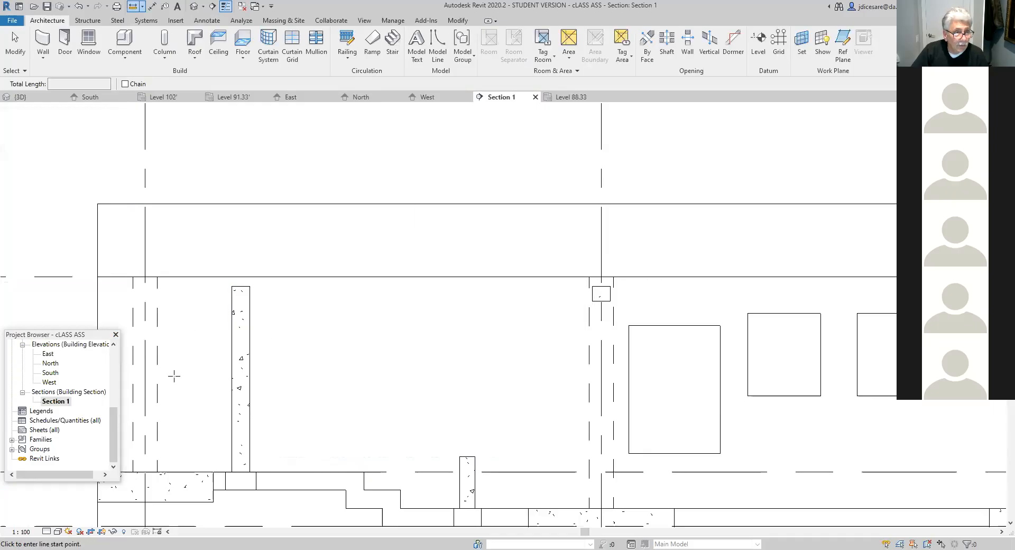
pyautogui.moveTo(116, 423); pyautogui.dragTo(116, 364)
pyautogui.doubleClick(62, 422)
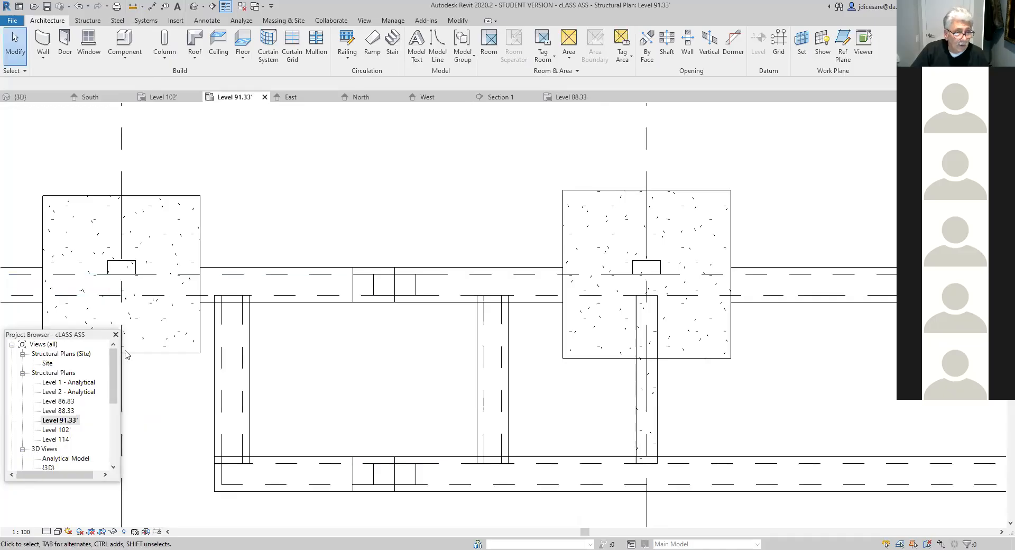
pyautogui.rightClick(148, 388)
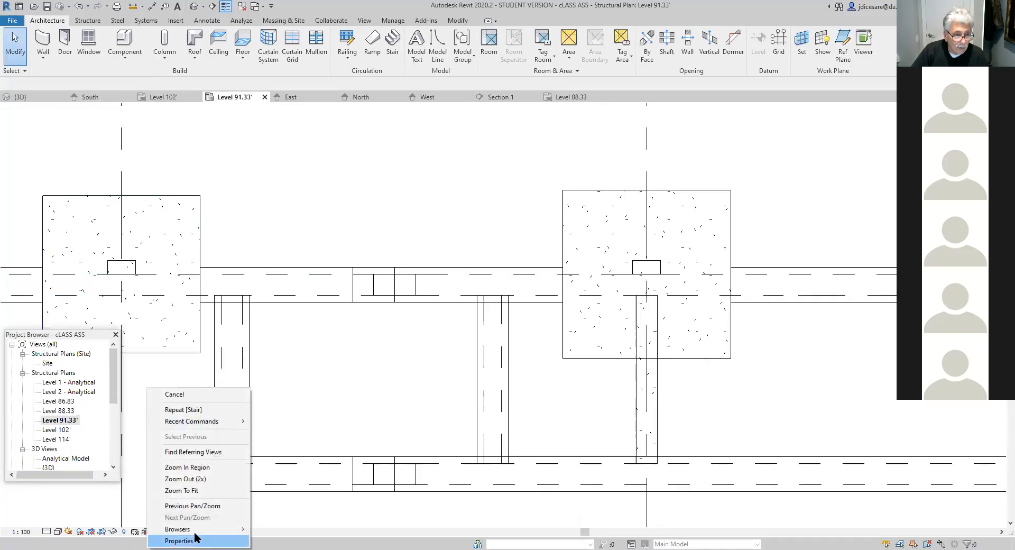
pyautogui.click(179, 541)
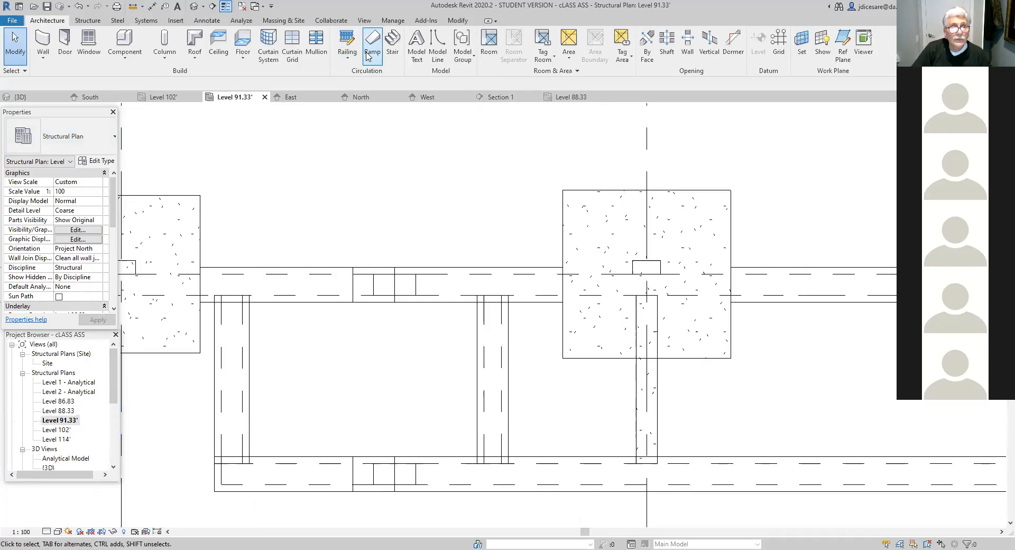
# - Start a Monolithic Stair and set its type's maximum riser height to 7" and minimum tread depth to 10"
pyautogui.click(392, 45)
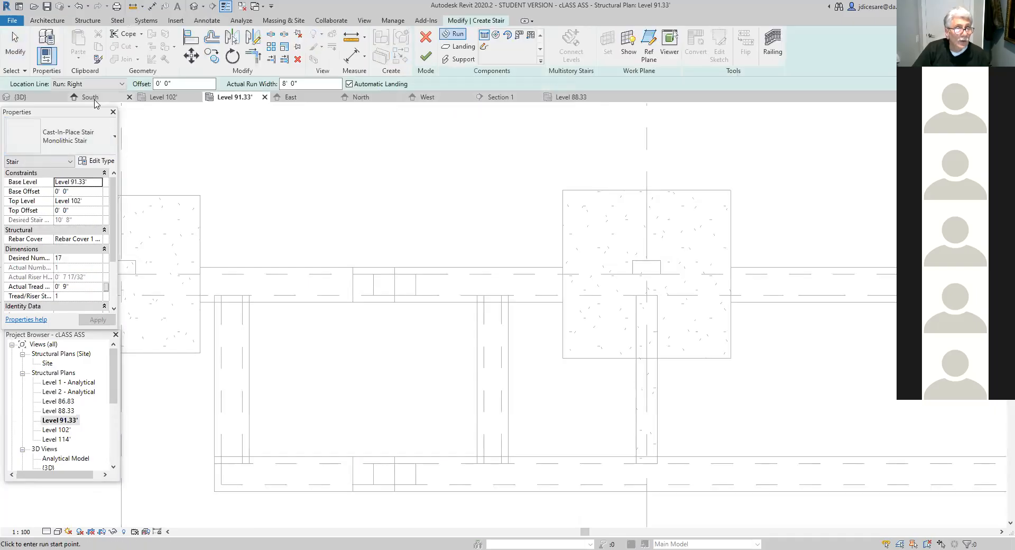
pyautogui.click(95, 161)
pyautogui.click(272, 258)
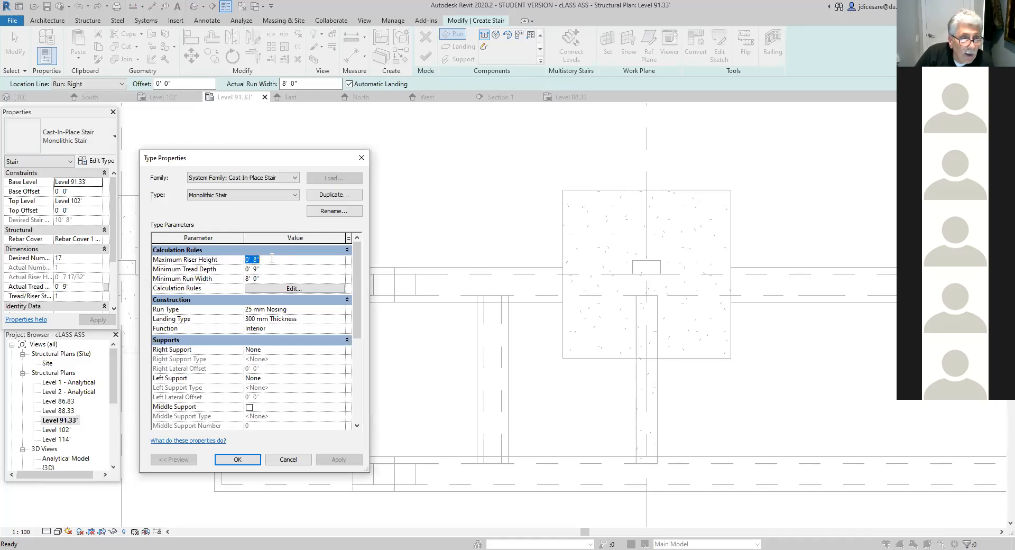
pyautogui.moveTo(260, 259); pyautogui.dragTo(253, 260)
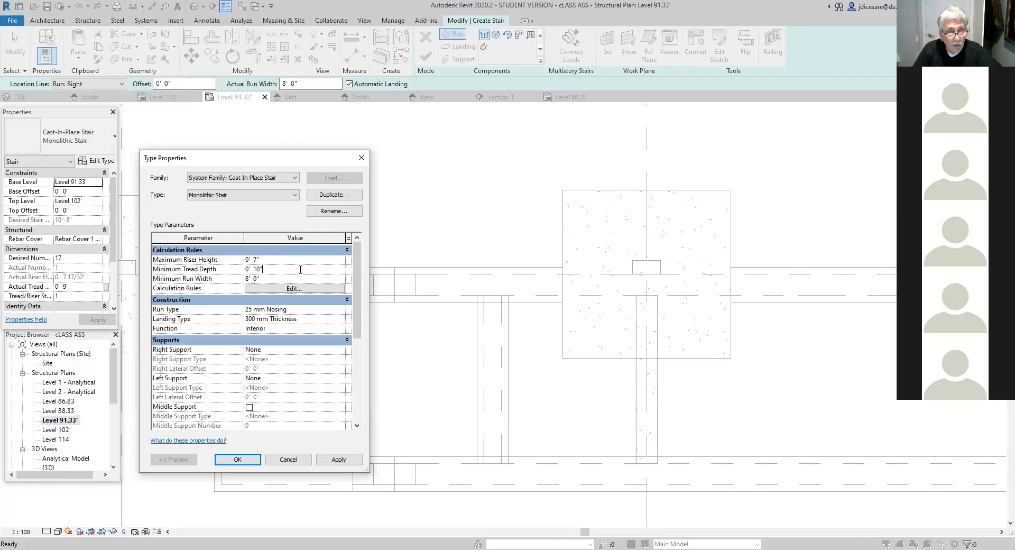
pyautogui.click(300, 269)
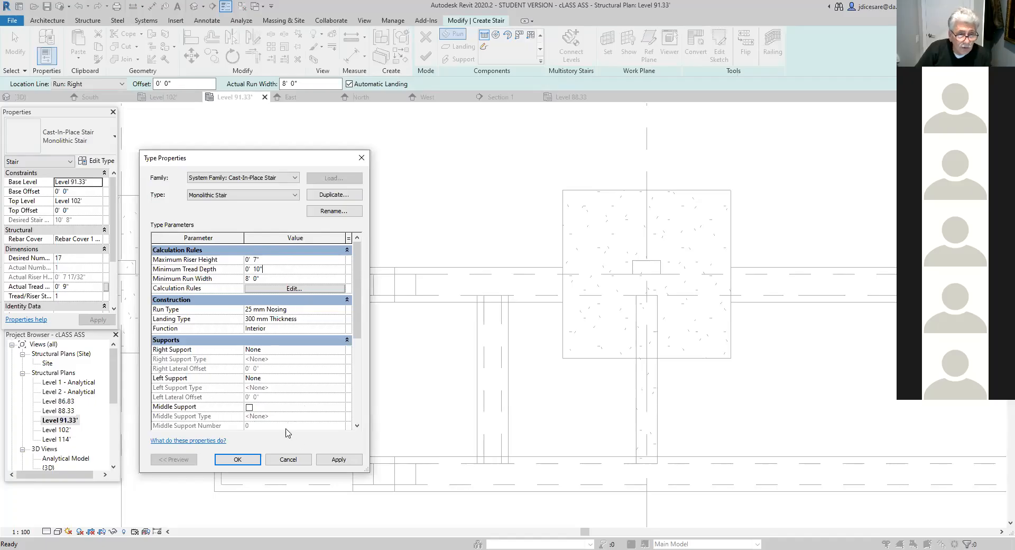
pyautogui.click(336, 459)
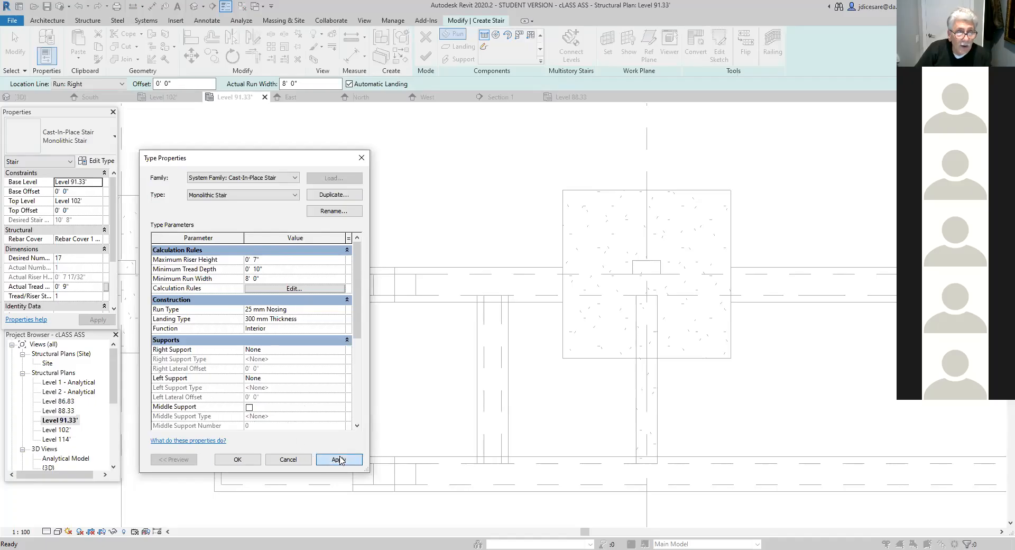
pyautogui.click(237, 459)
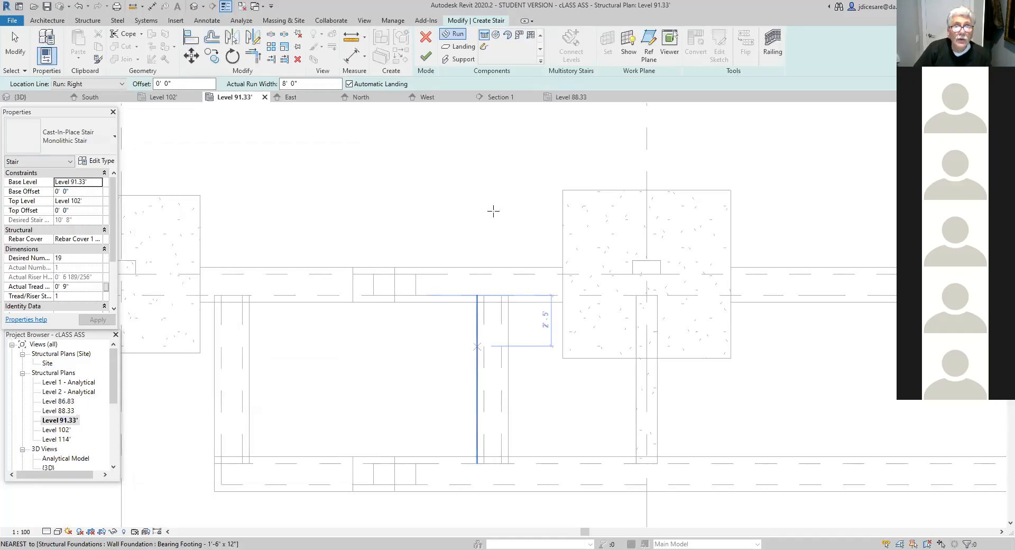
# - Draw a 13' 4" stair run from the 10" foundation wall's outer face to the 12" wall's outer face
pyautogui.click(501, 295)
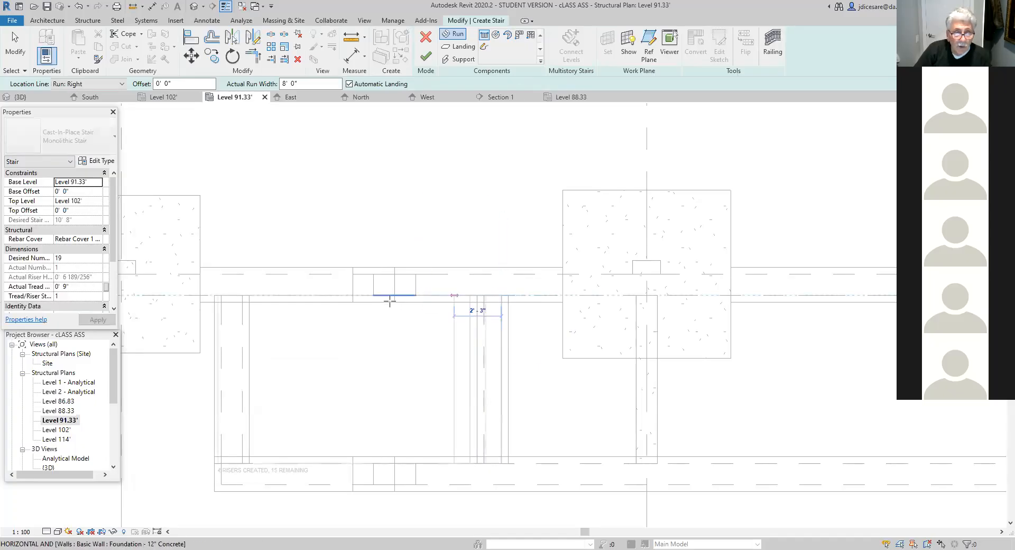
pyautogui.click(221, 295)
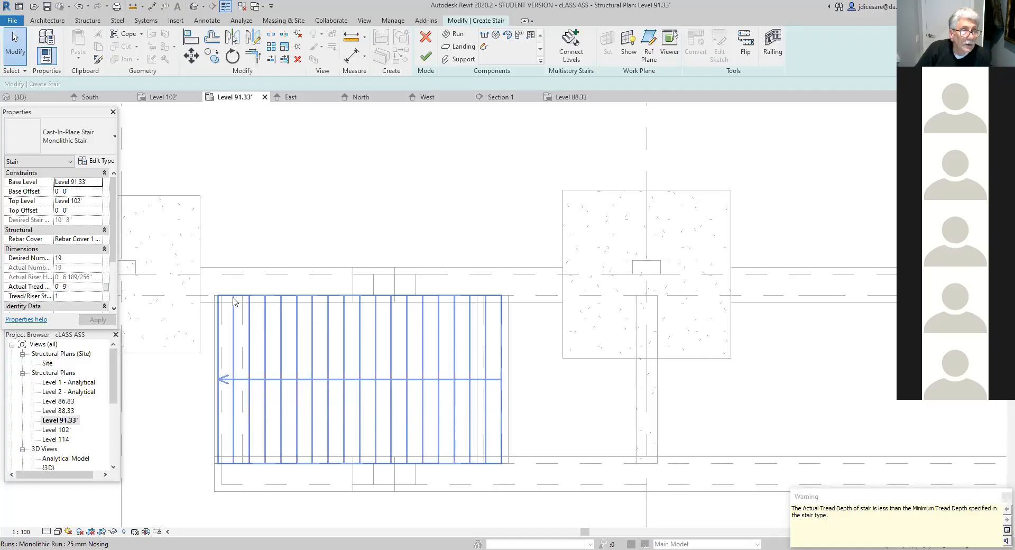
# - Set the stair's base offset to 10" and its top offset to -6"
pyautogui.click(69, 191)
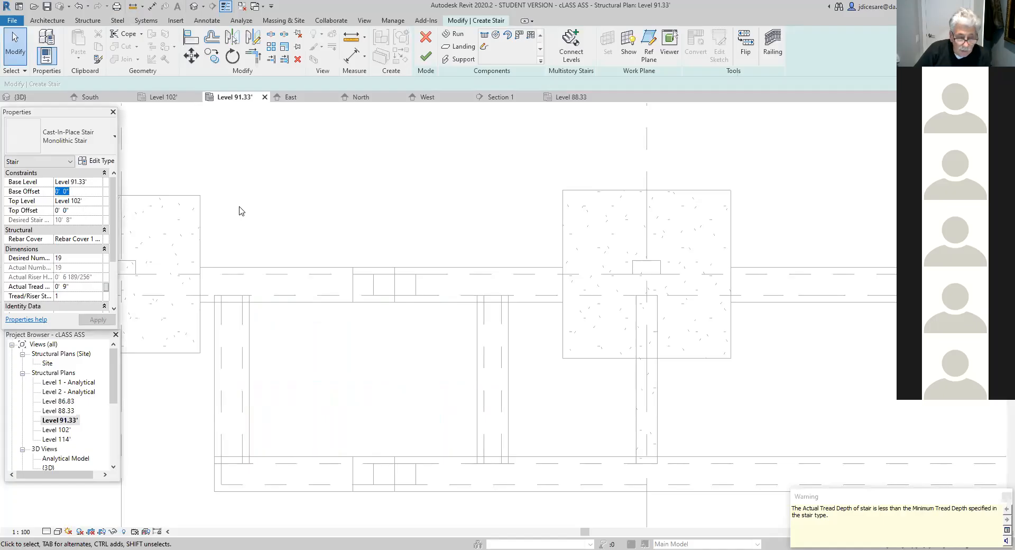
pyautogui.moveTo(75, 193); pyautogui.dragTo(49, 194)
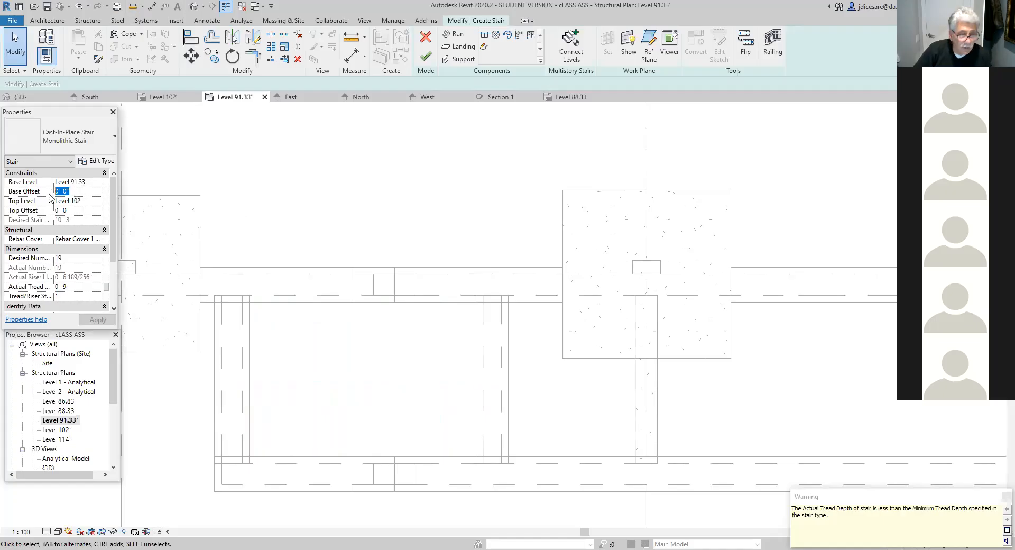
pyautogui.write('1')
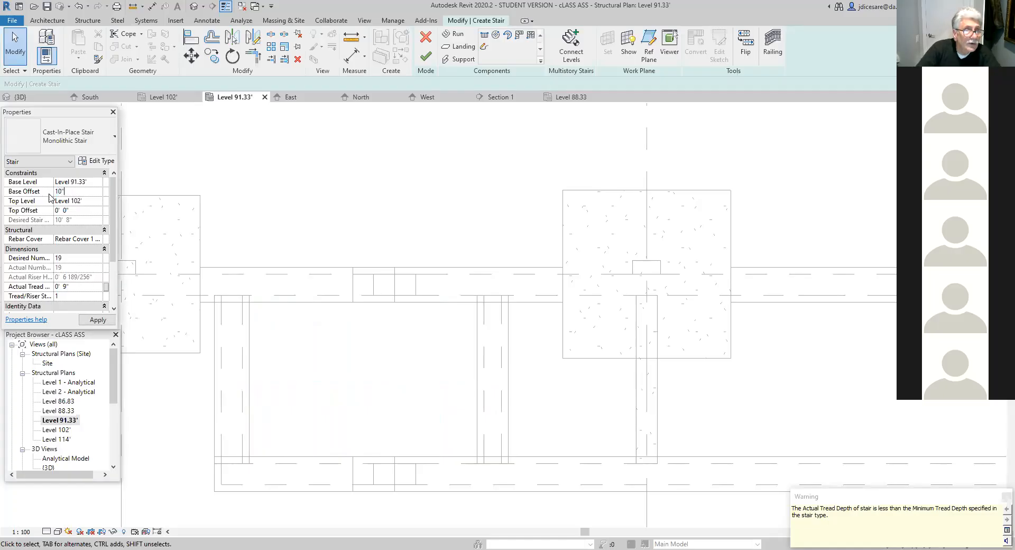
pyautogui.click(61, 211)
pyautogui.write("-0'  ")
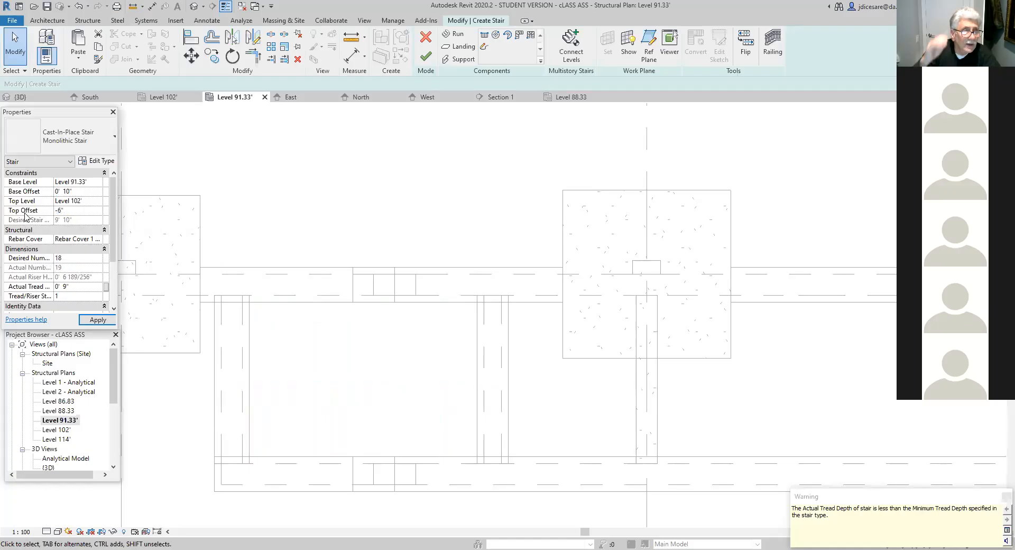
pyautogui.write('6"')
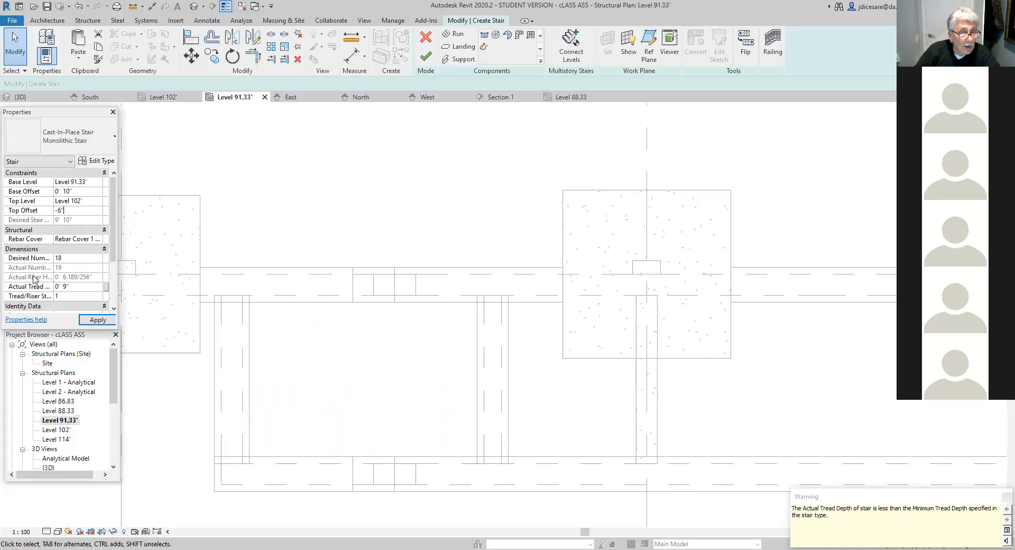
pyautogui.click(98, 320)
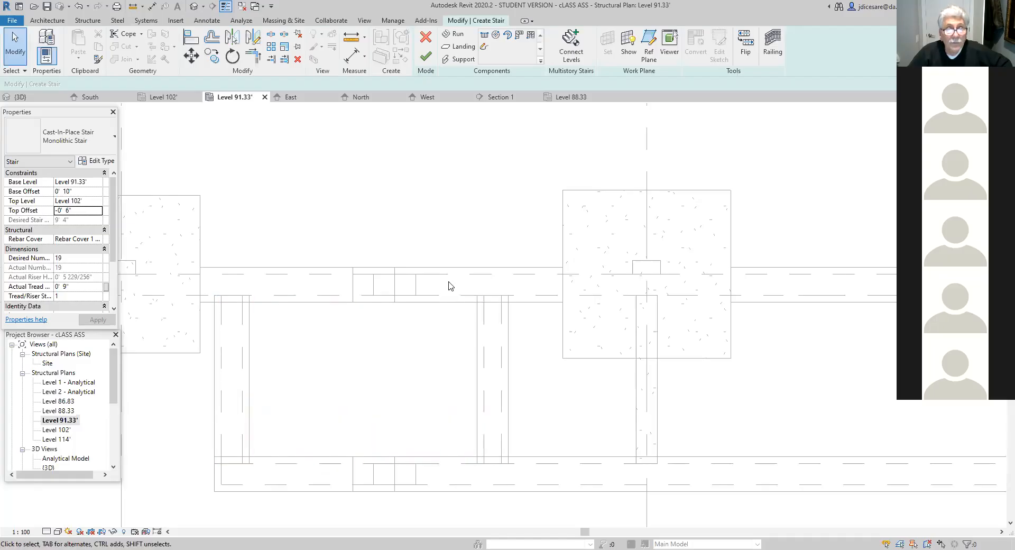
# - Discard the stair being created in the Level 91.33' plan
pyautogui.click(425, 298)
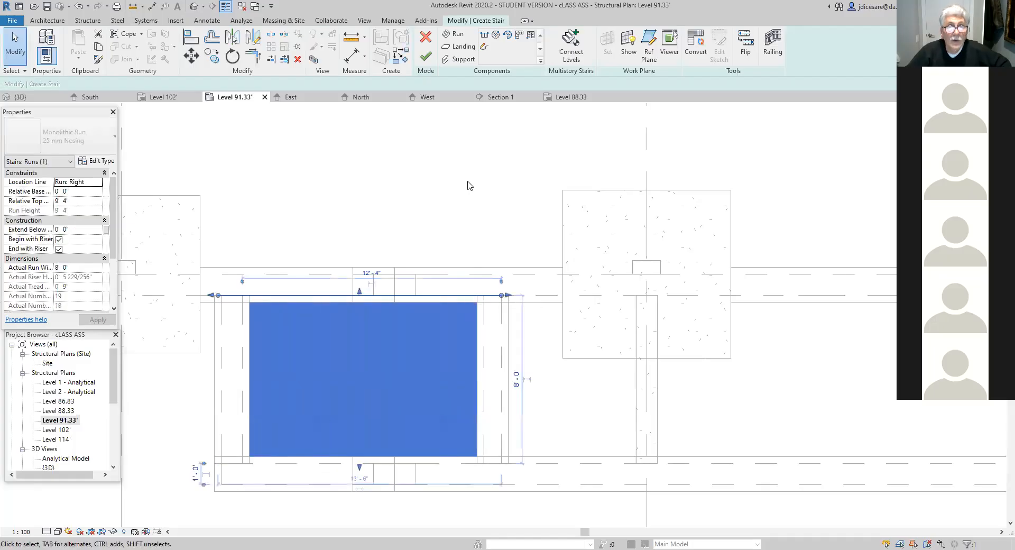
pyautogui.click(426, 38)
pyautogui.click(531, 292)
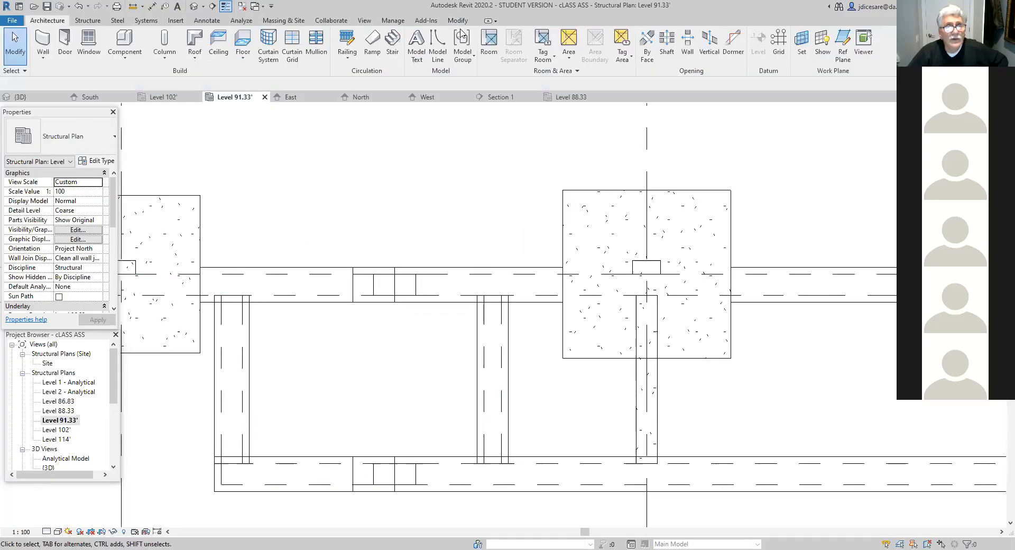
# - Start a cast-in-place Monolithic Stair and set its type's maximum riser height to 7" and minimum tread depth to 10"
pyautogui.click(392, 47)
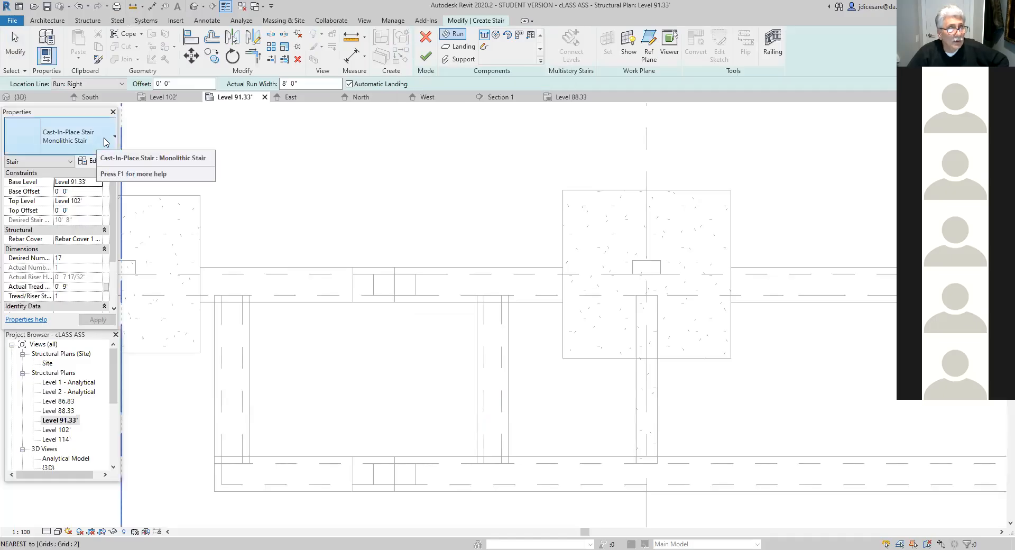
pyautogui.click(88, 150)
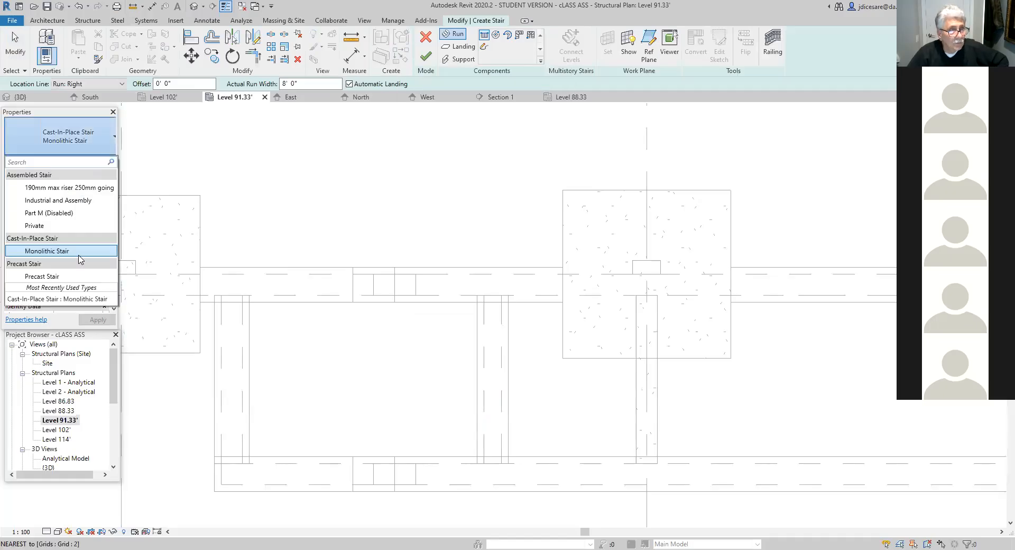
pyautogui.click(99, 156)
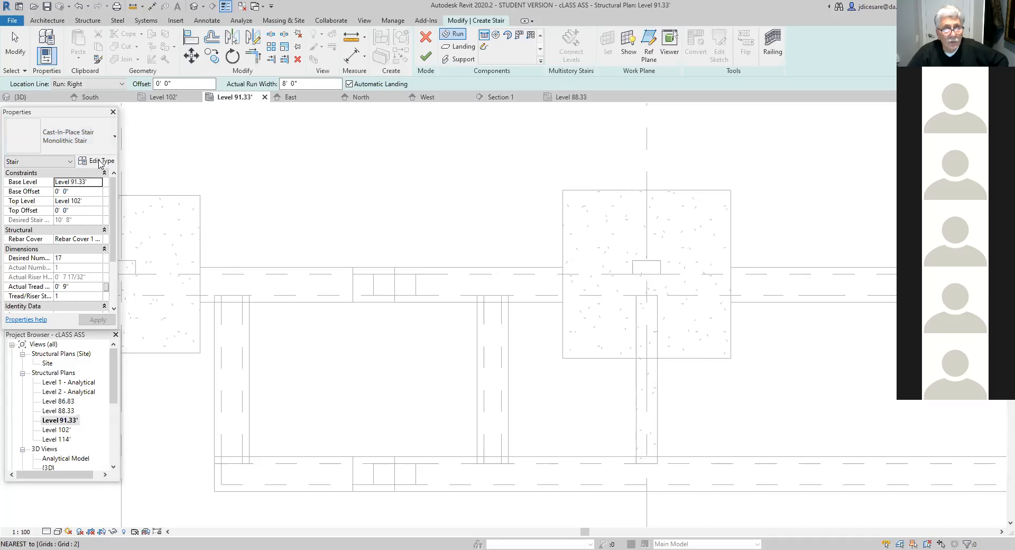
pyautogui.click(99, 161)
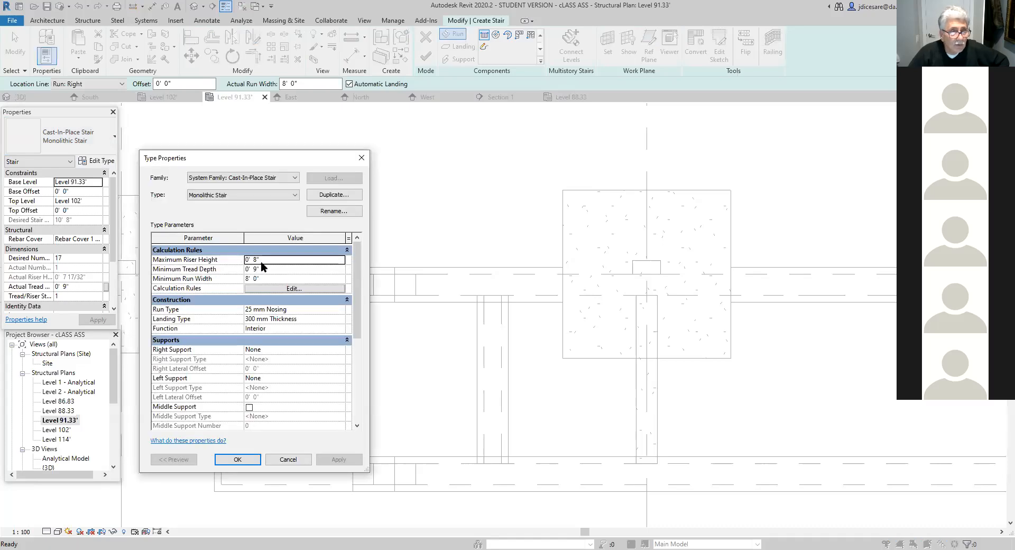
pyautogui.doubleClick(255, 260)
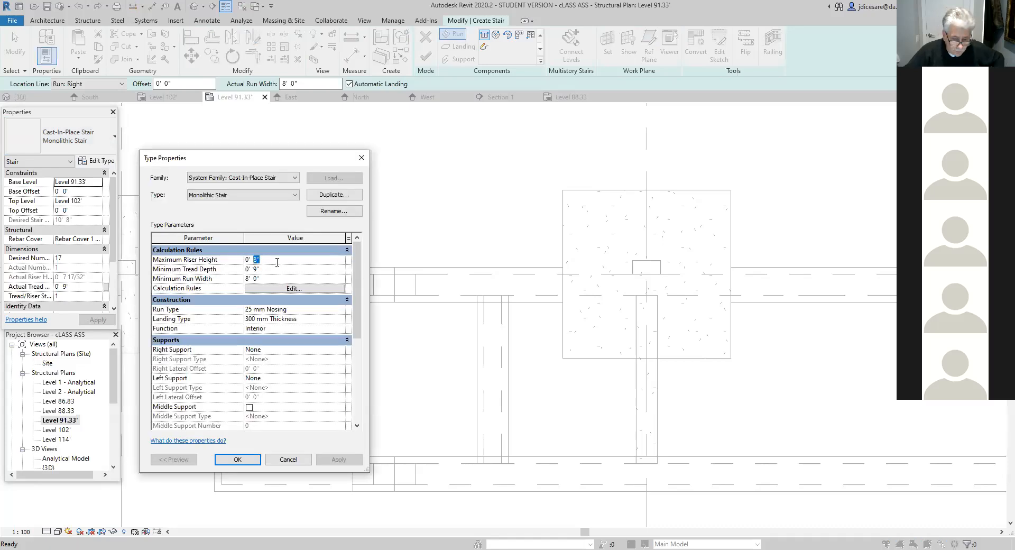
pyautogui.write('7')
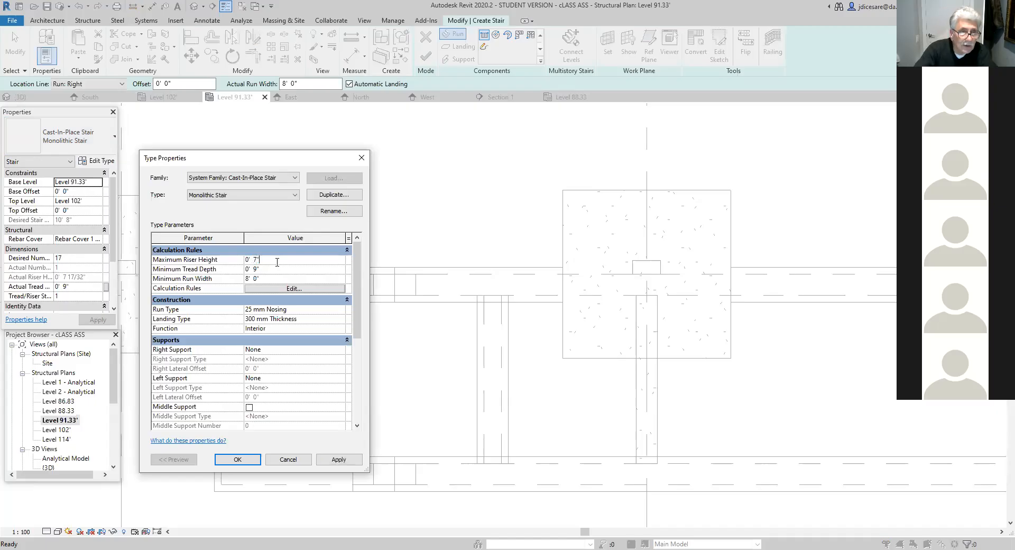
pyautogui.moveTo(265, 269); pyautogui.dragTo(247, 269)
pyautogui.doubleClick(255, 270)
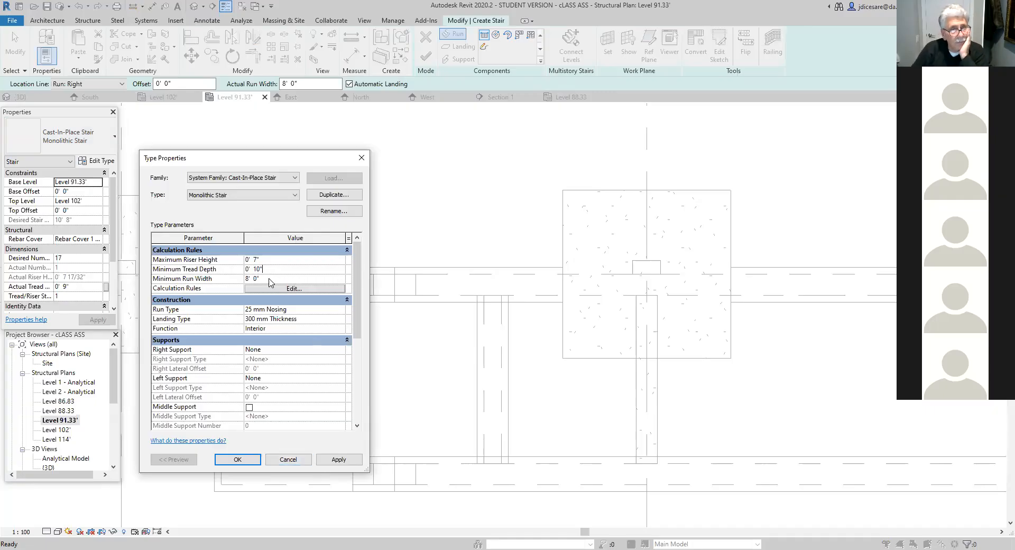
pyautogui.click(339, 459)
pyautogui.click(240, 459)
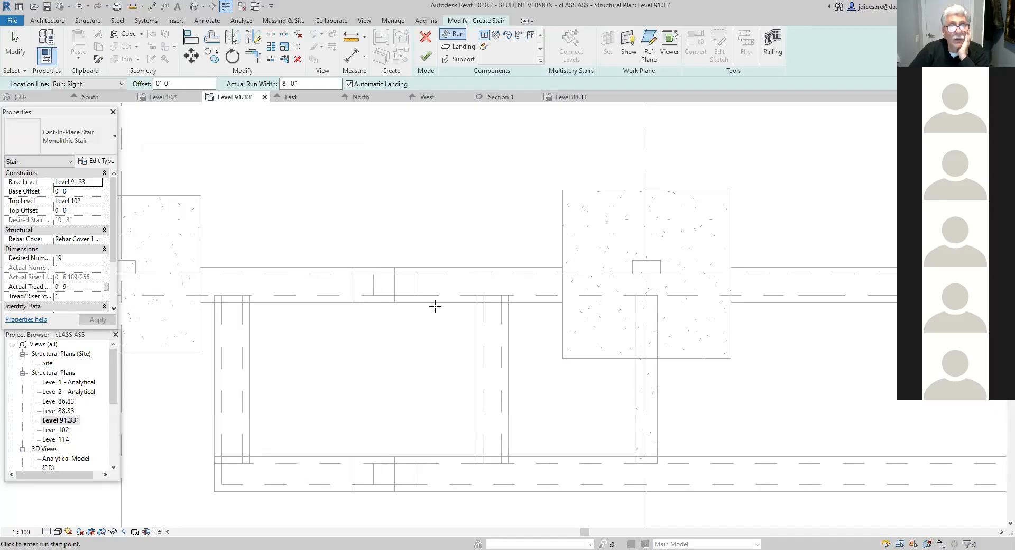
# - Draw a 13' 4" stair run between the outer faces of the two foundation walls, finish the stair and save the project
pyautogui.click(501, 295)
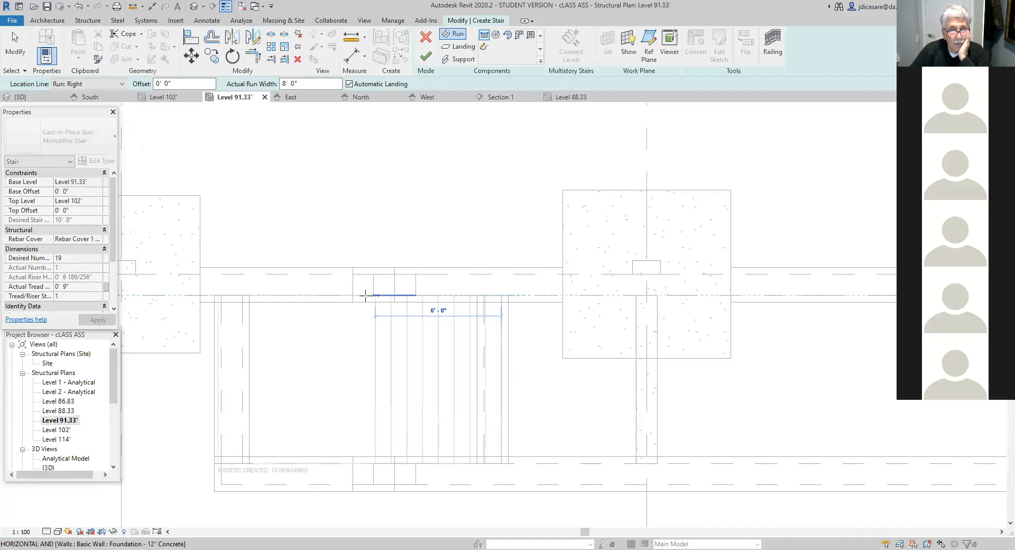
pyautogui.click(221, 295)
pyautogui.press('Escape')
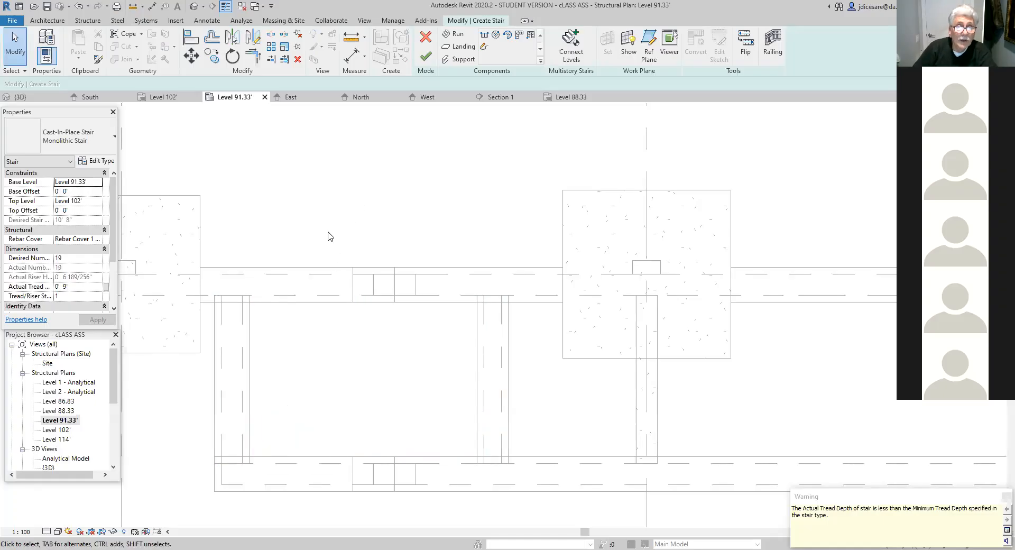
pyautogui.click(425, 59)
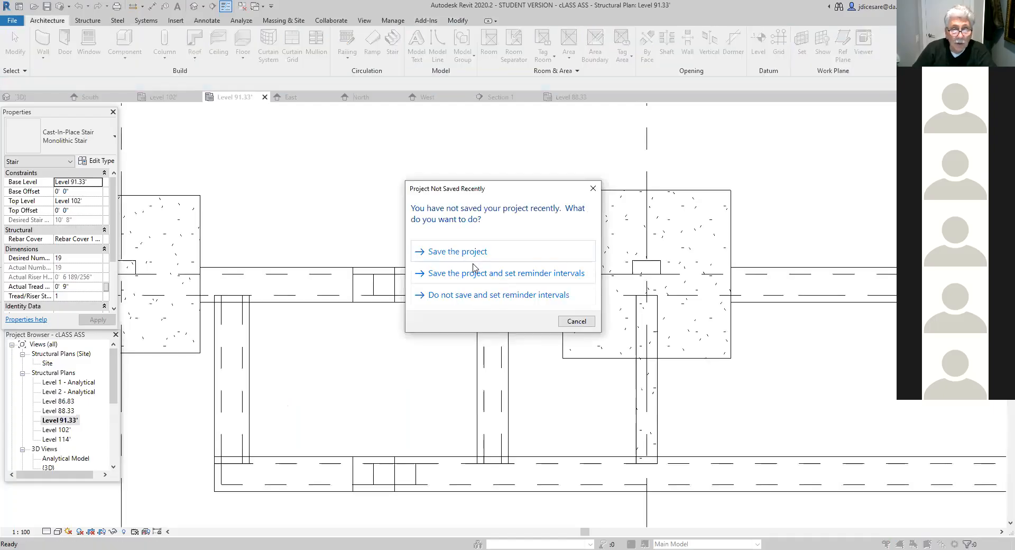
pyautogui.click(462, 252)
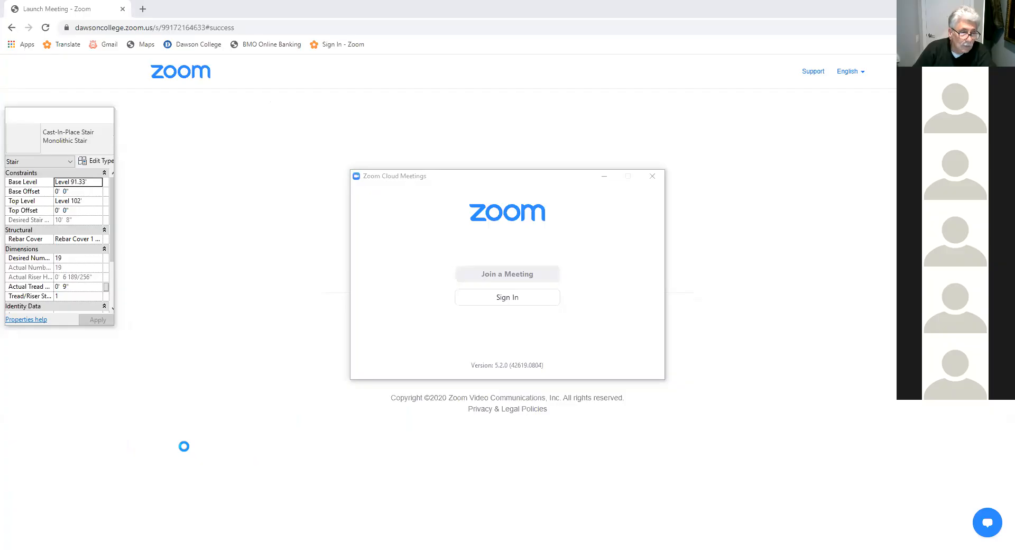
# - In the Section 1 view, set the monolithic stair's base offset to 10"
pyautogui.scroll(-4, 113, 469)
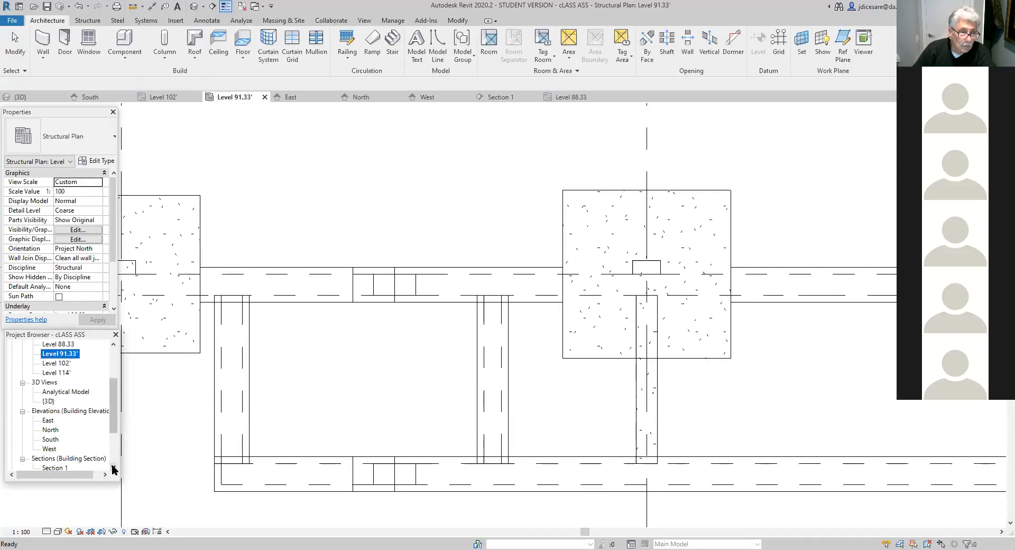
pyautogui.click(55, 430)
pyautogui.doubleClick(63, 431)
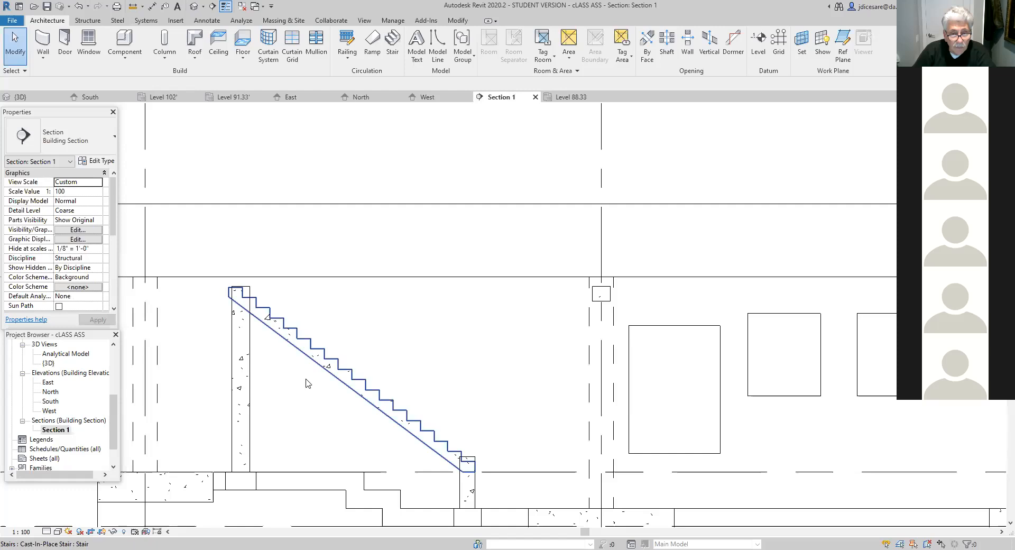
pyautogui.click(413, 439)
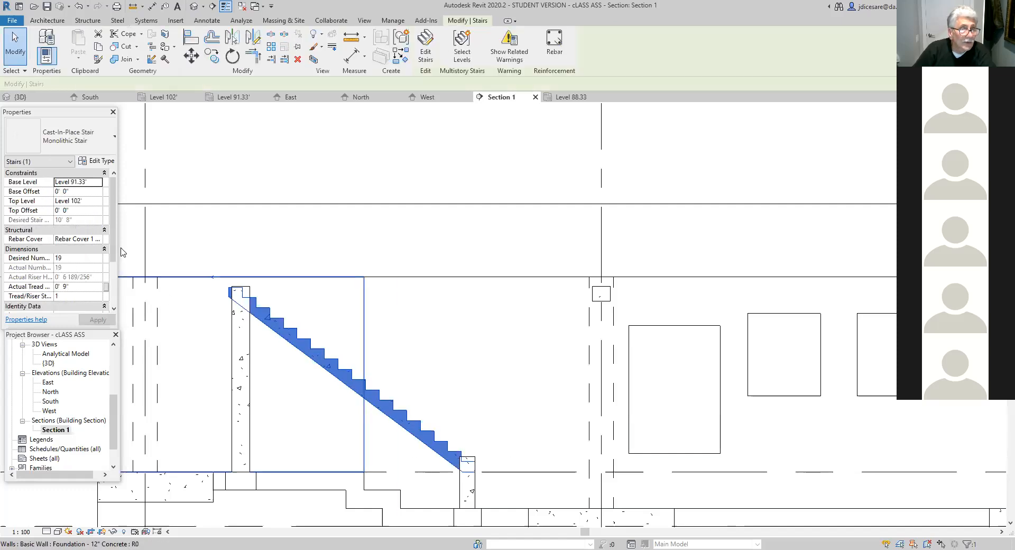
pyautogui.click(52, 193)
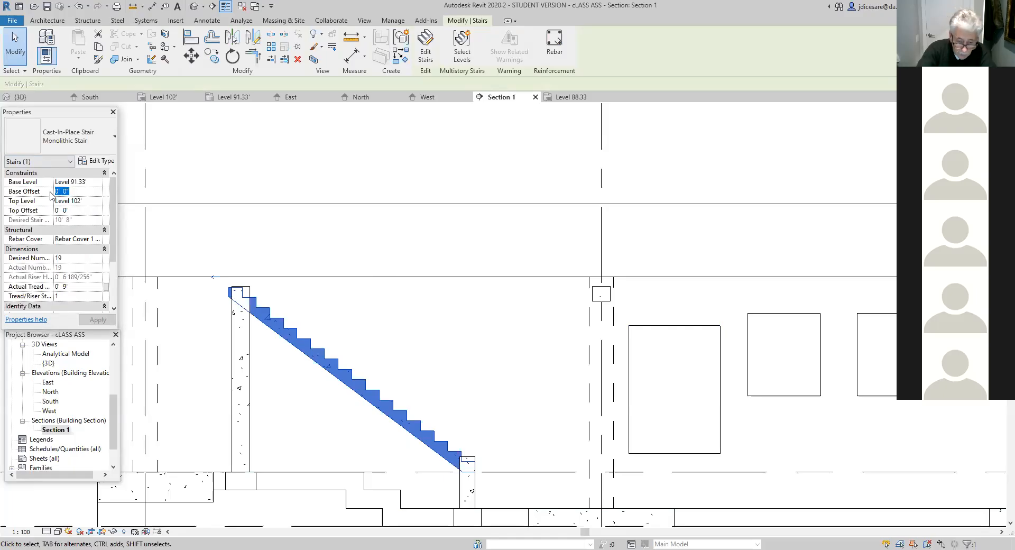
pyautogui.write('10')
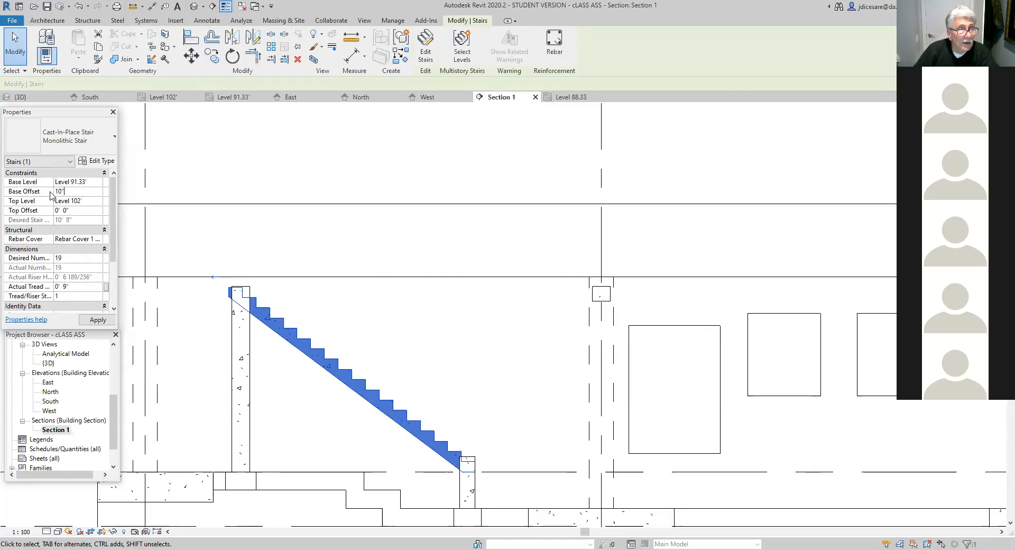
pyautogui.click(94, 320)
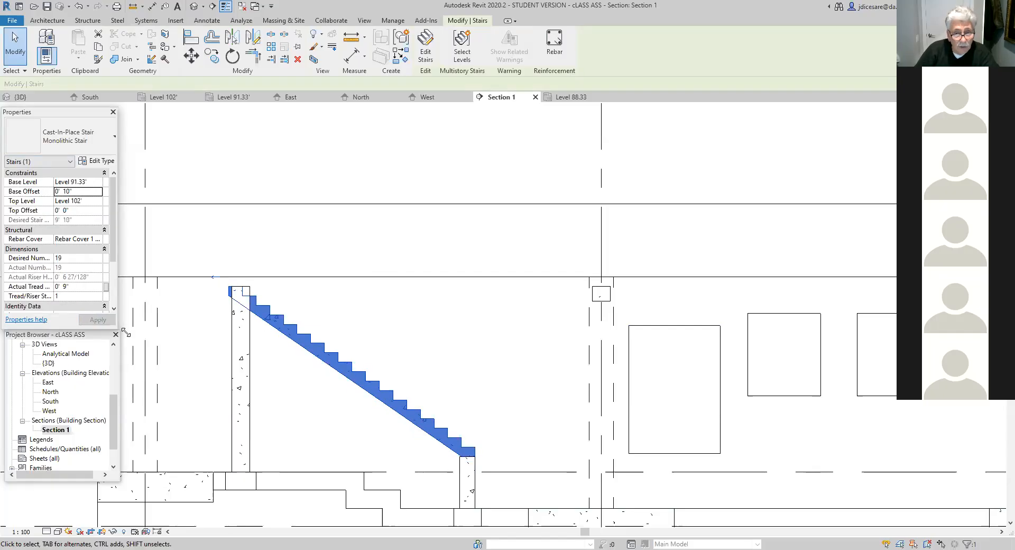
# - Return to the Level 91.33' structural plan and delete the monolithic stair between the foundation walls
pyautogui.scroll(3, 252, 317)
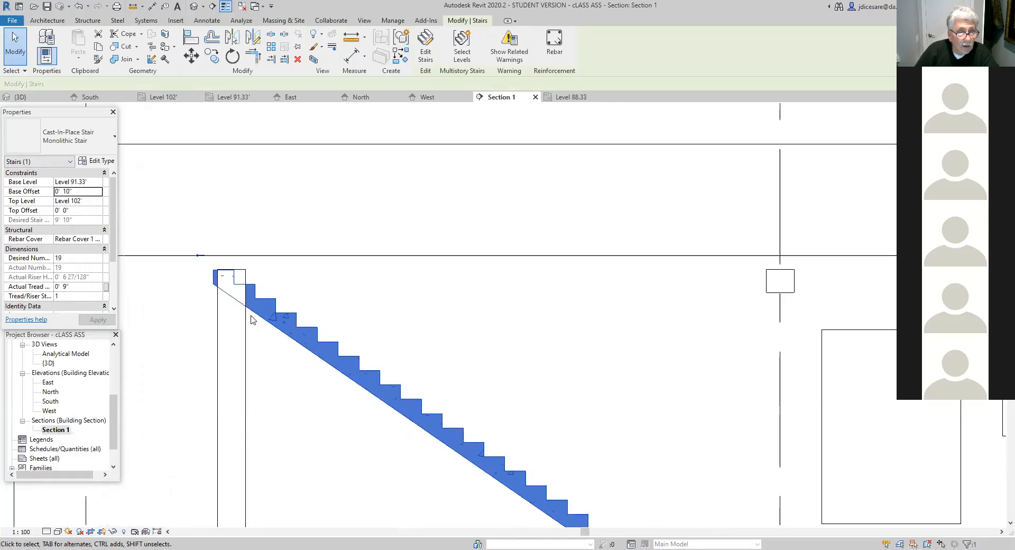
pyautogui.scroll(2, 251, 318)
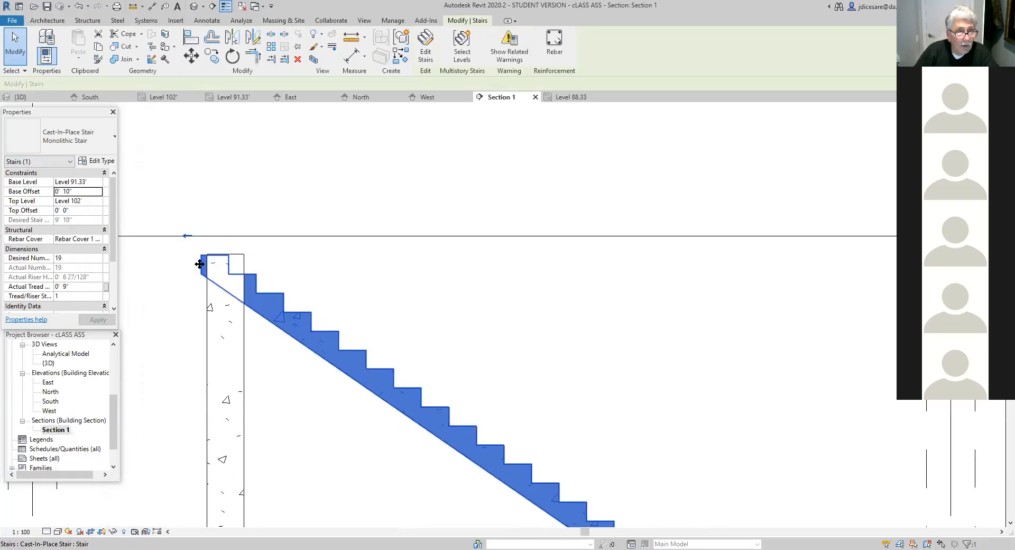
pyautogui.scroll(2, 202, 268)
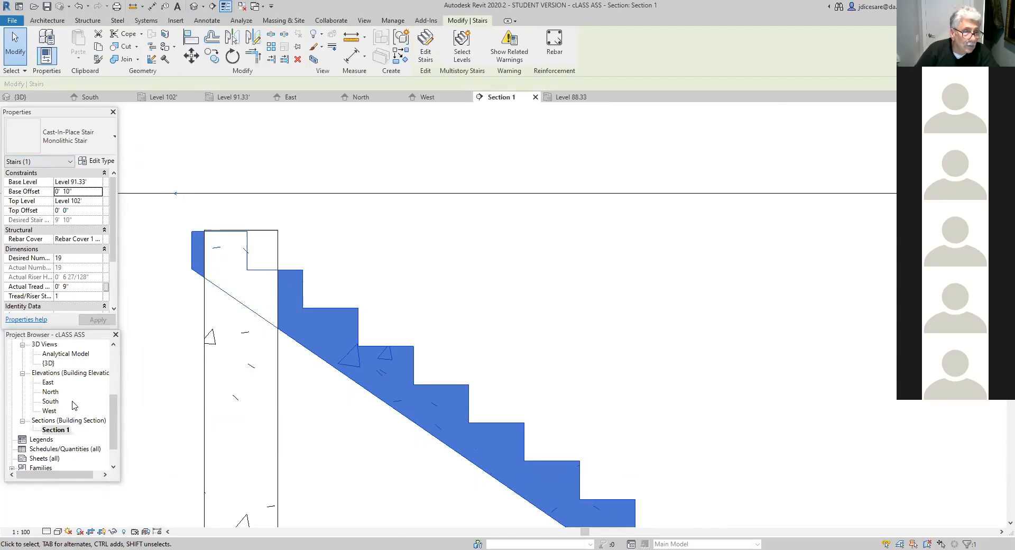
pyautogui.moveTo(115, 415); pyautogui.dragTo(120, 380)
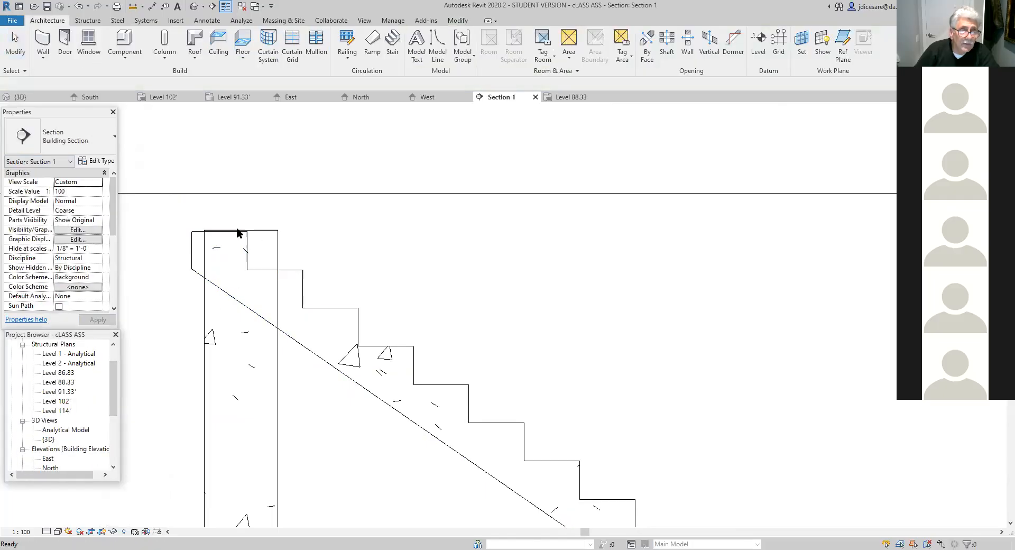
pyautogui.click(64, 392)
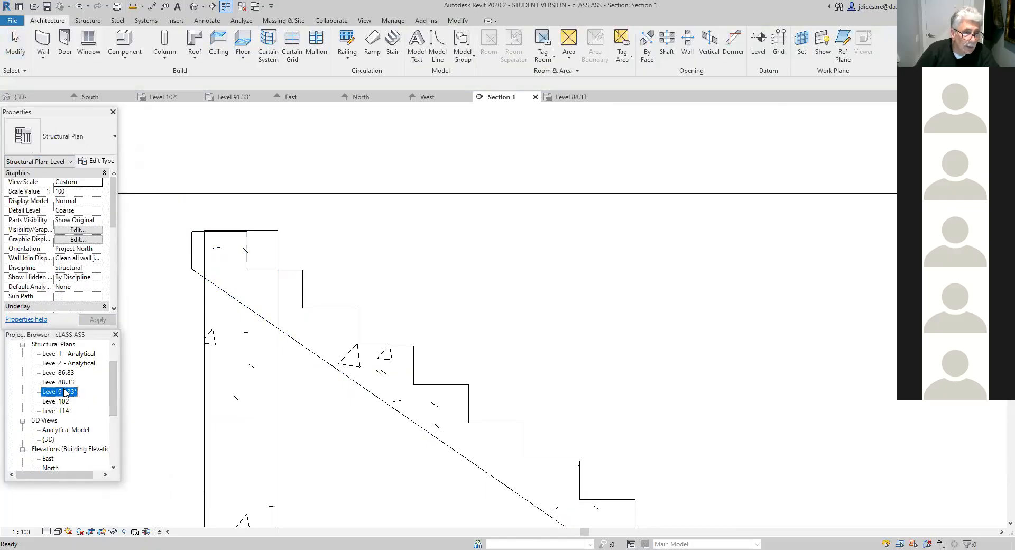
pyautogui.doubleClick(65, 392)
pyautogui.click(262, 387)
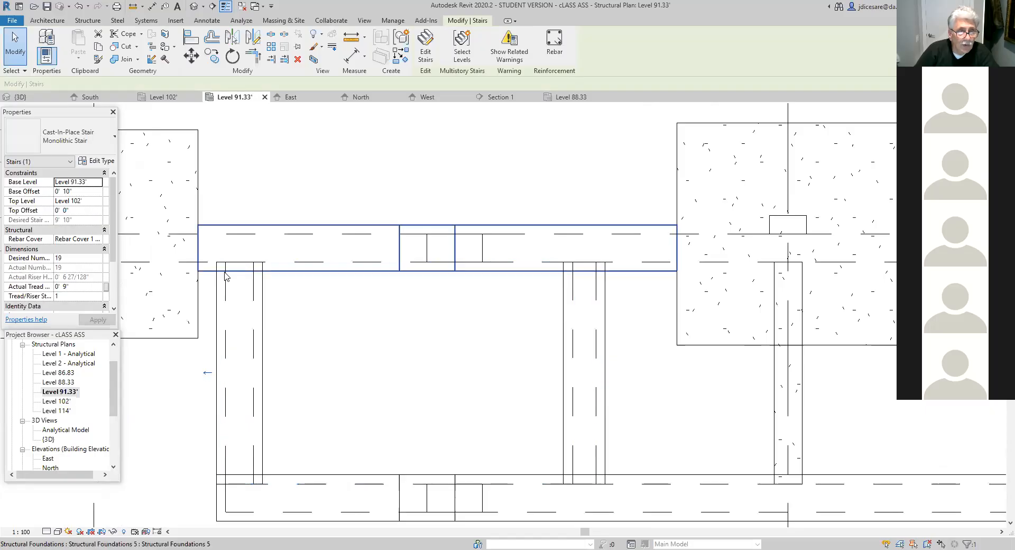
pyautogui.scroll(3, 227, 291)
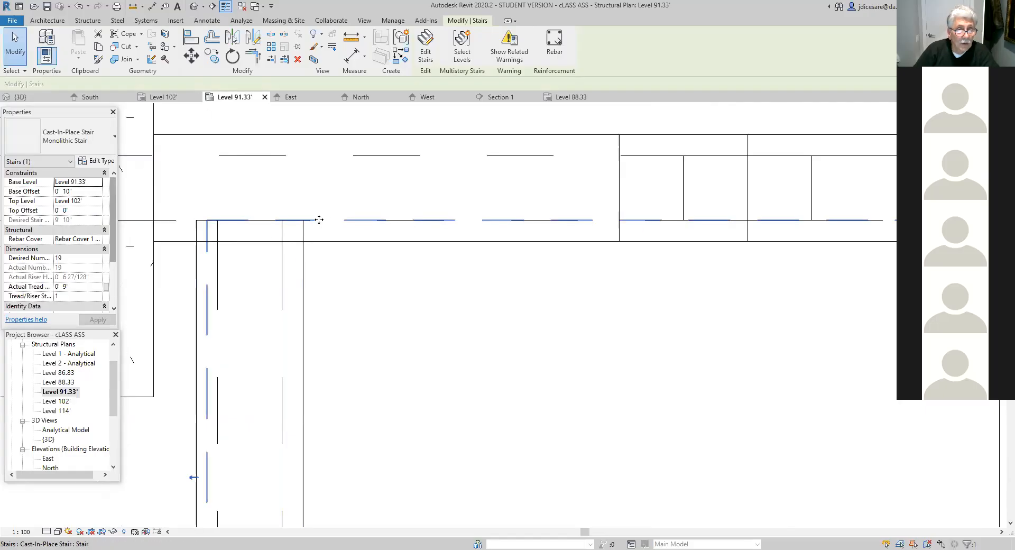
pyautogui.click(298, 60)
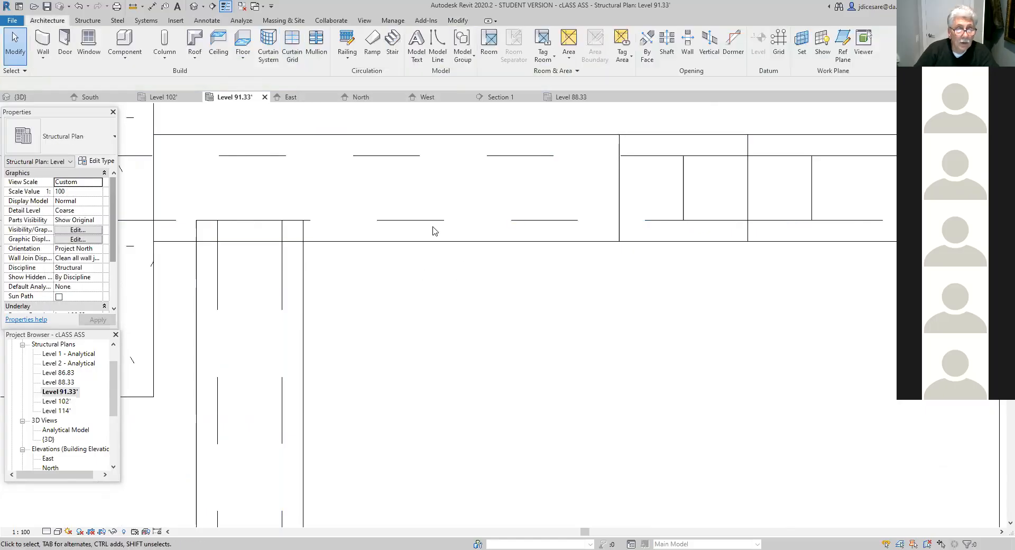
pyautogui.scroll(3, 422, 385)
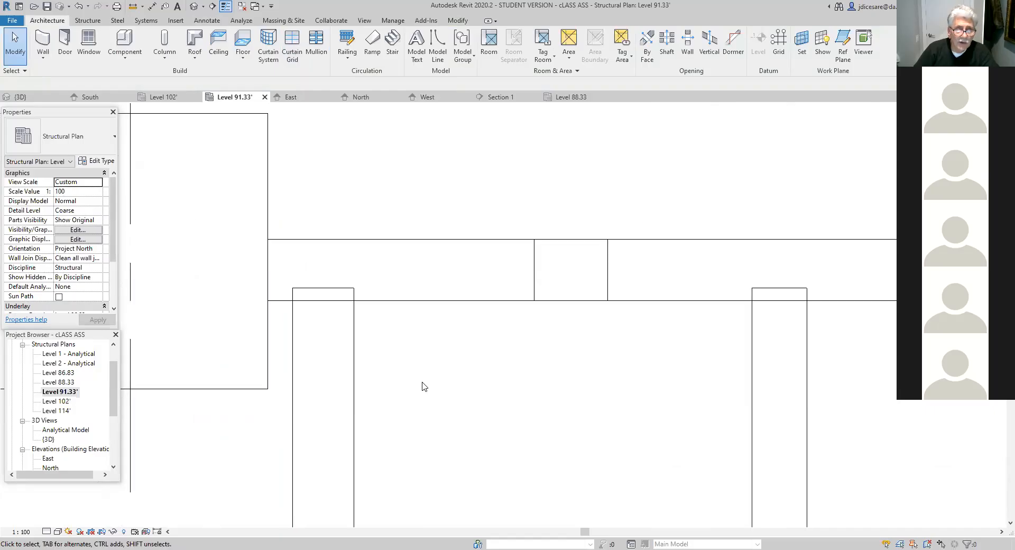
pyautogui.moveTo(456, 398); pyautogui.dragTo(390, 383, button='middle')
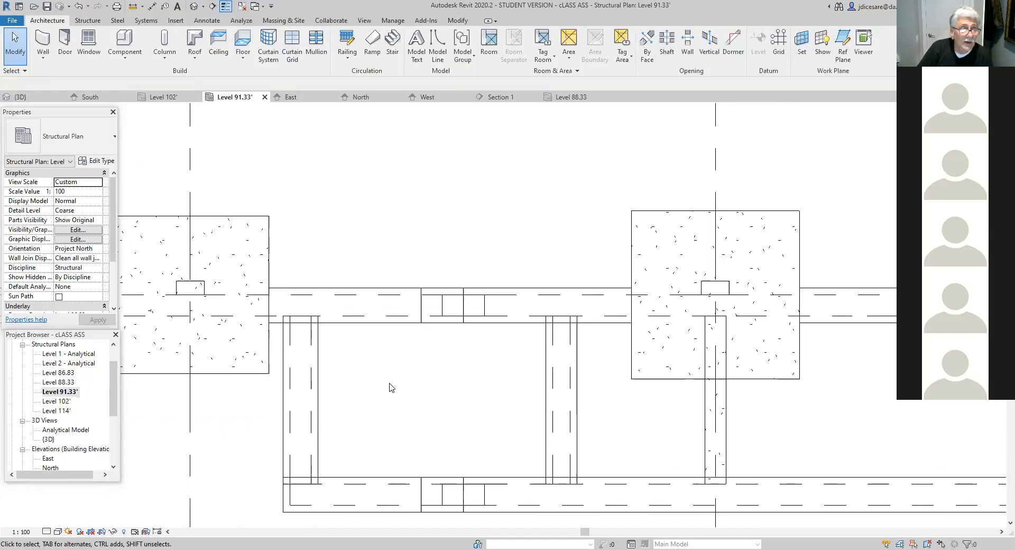
pyautogui.click(392, 48)
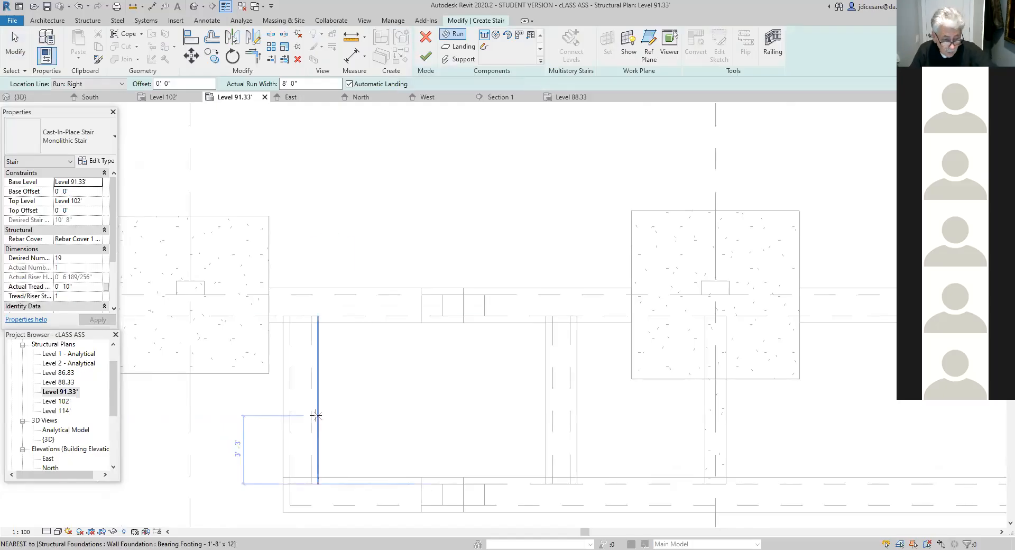
pyautogui.press('Escape')
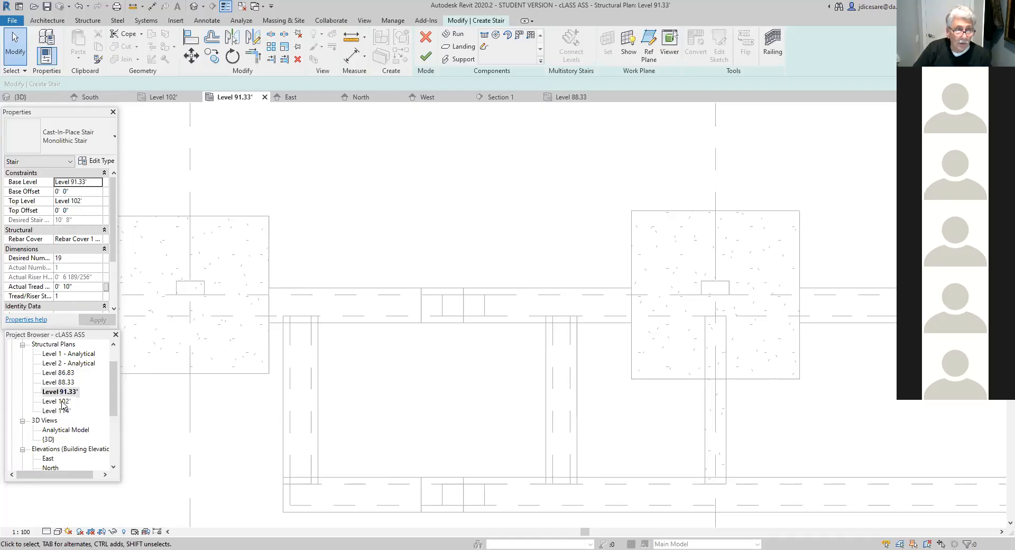
# - Open the Level 102' structural plan and discard the unfinished stair
pyautogui.doubleClick(61, 402)
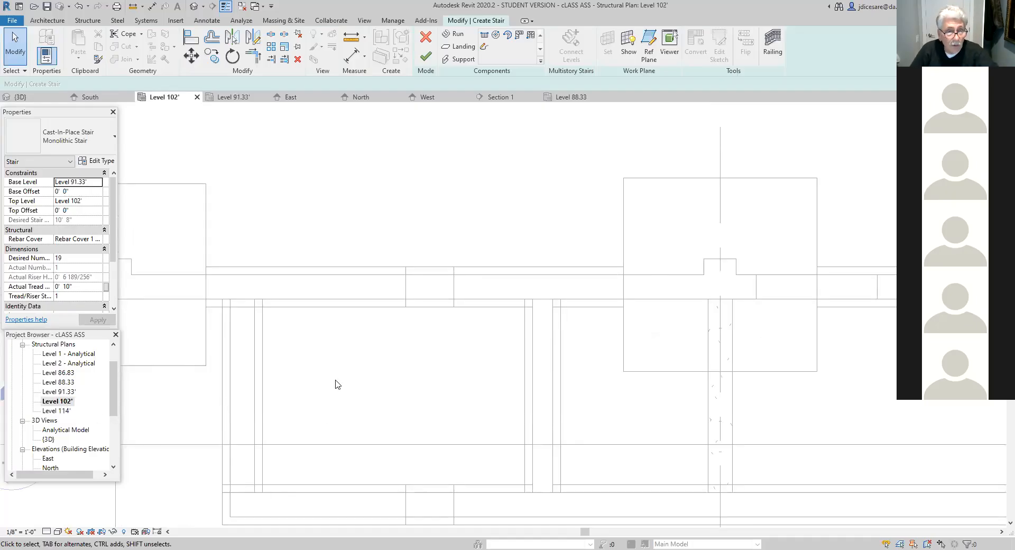
pyautogui.click(425, 37)
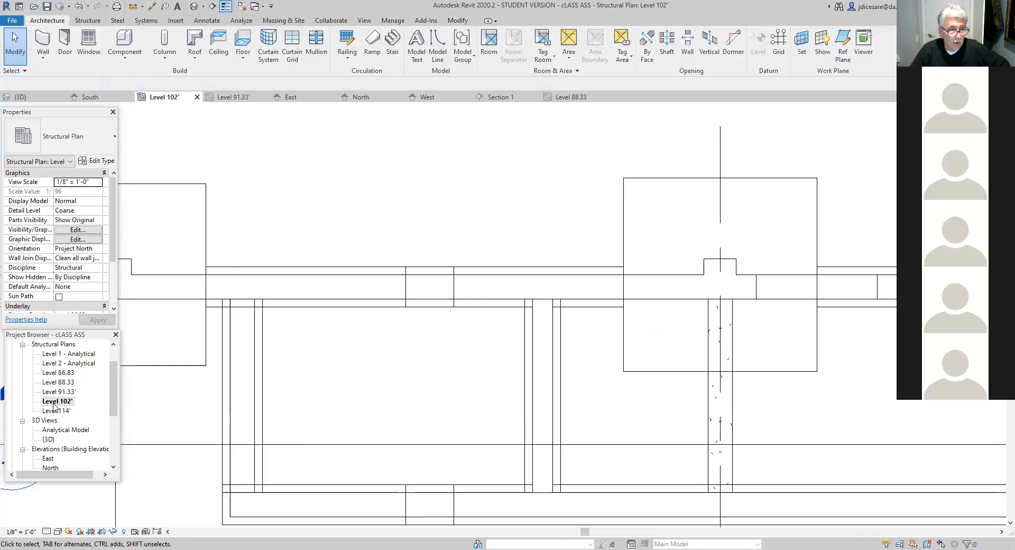
pyautogui.scroll(-8, 424, 376)
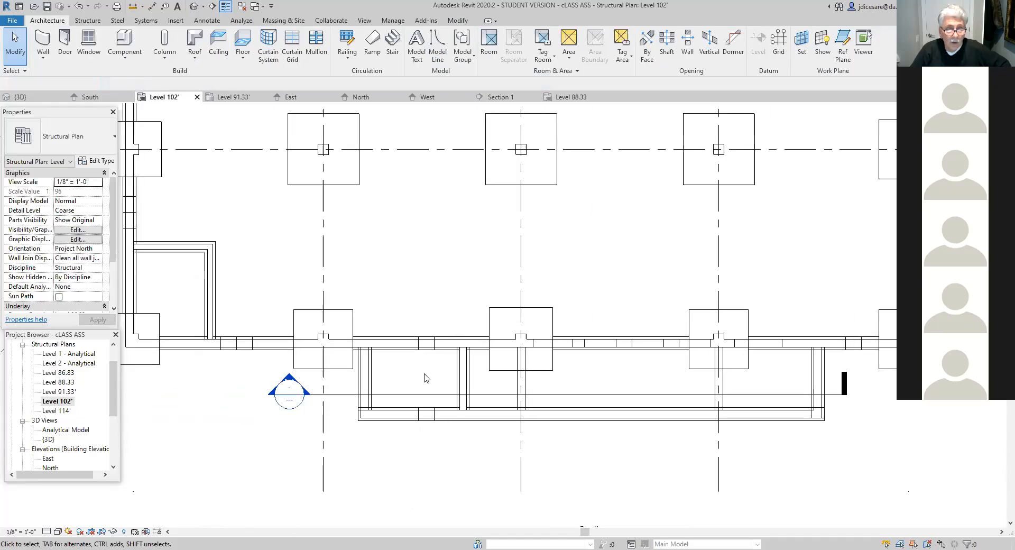
pyautogui.moveTo(461, 296); pyautogui.dragTo(419, 368, button='middle')
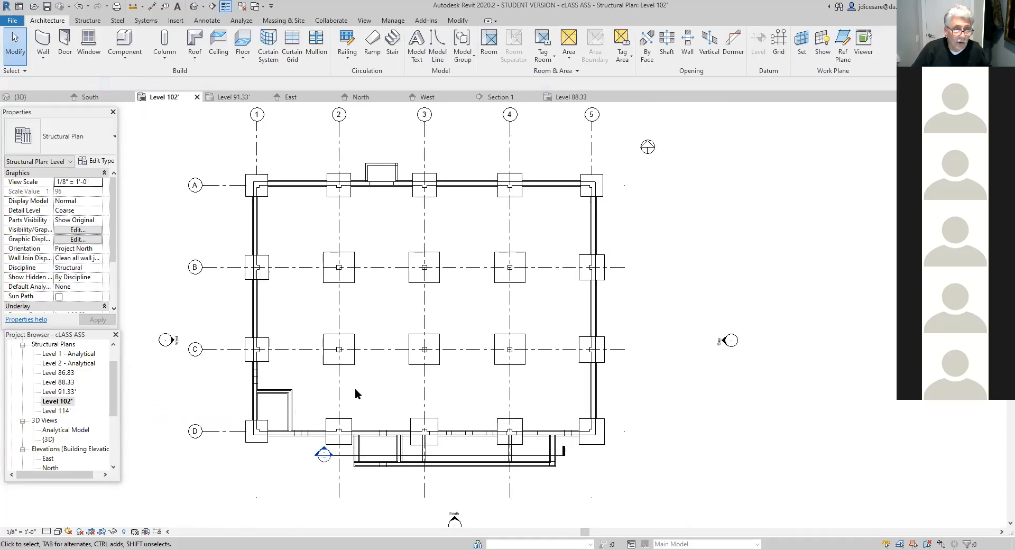
# - Draw a 13' 4" monolithic stair run inside the building near grid D, between grids 2 and 3, and finish the stair
pyautogui.click(392, 44)
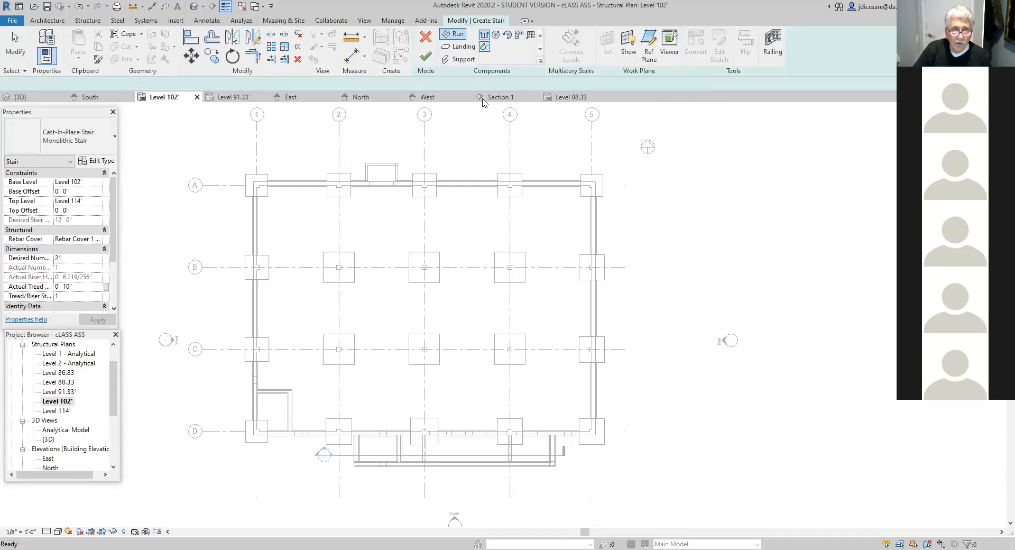
pyautogui.click(401, 391)
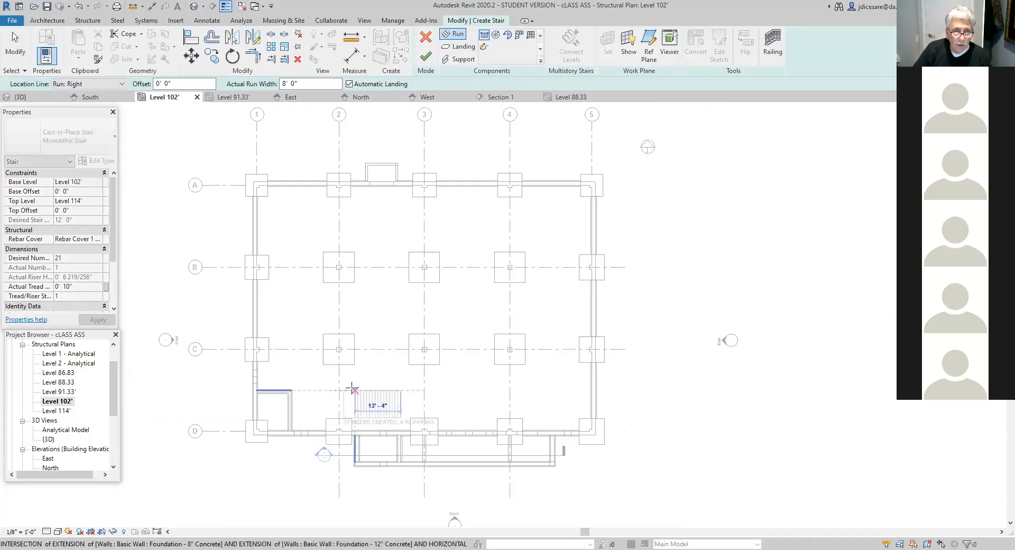
pyautogui.click(354, 388)
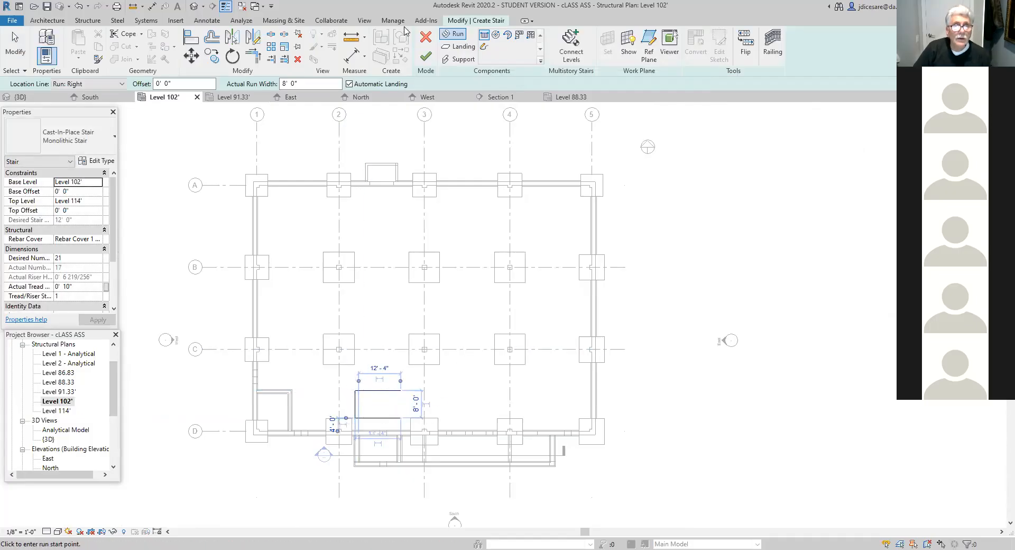
pyautogui.click(423, 59)
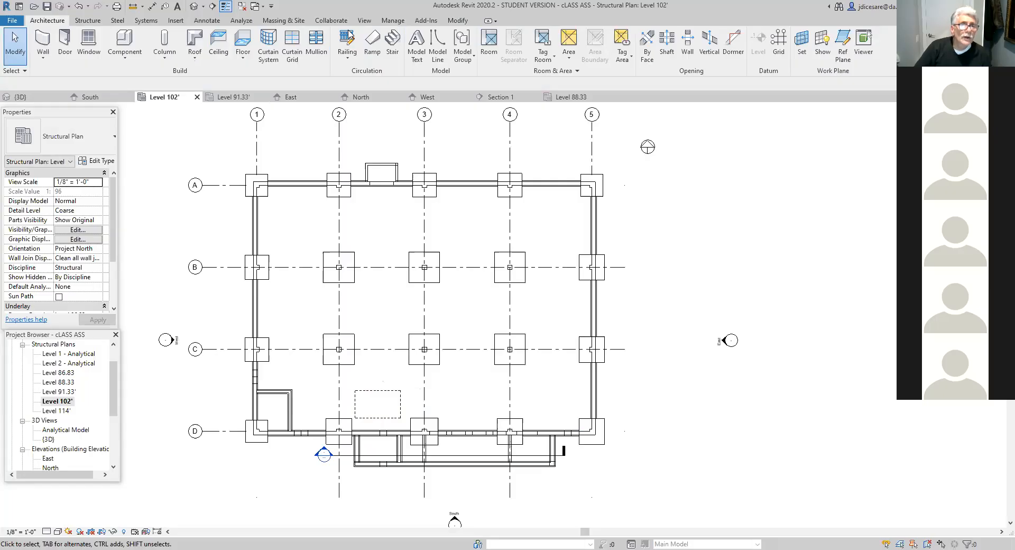
# - In the default 3D view, reveal the hidden elements, unhide the Stairs category and leave the reveal mode
pyautogui.click(194, 6)
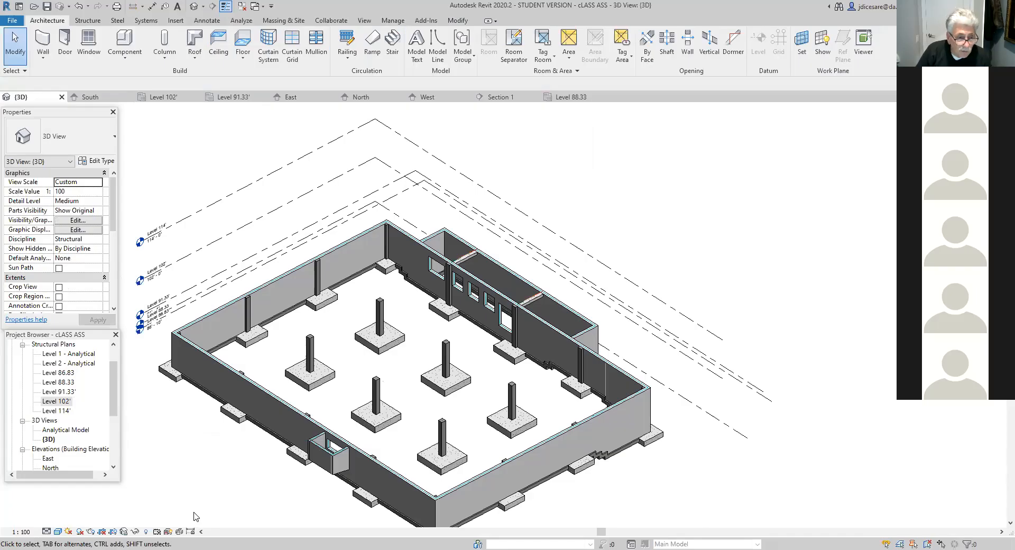
pyautogui.click(146, 532)
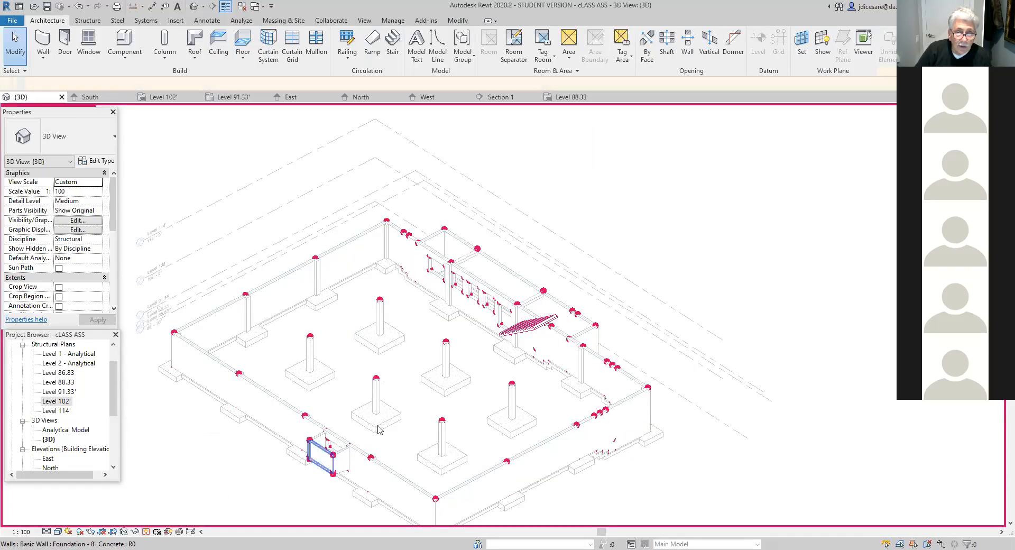
pyautogui.click(520, 332)
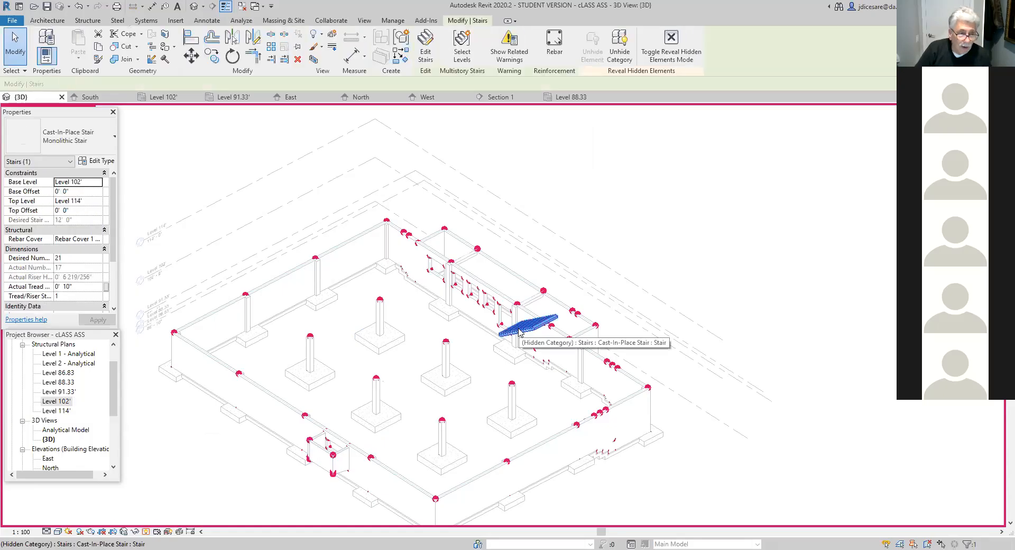
pyautogui.rightClick(520, 332)
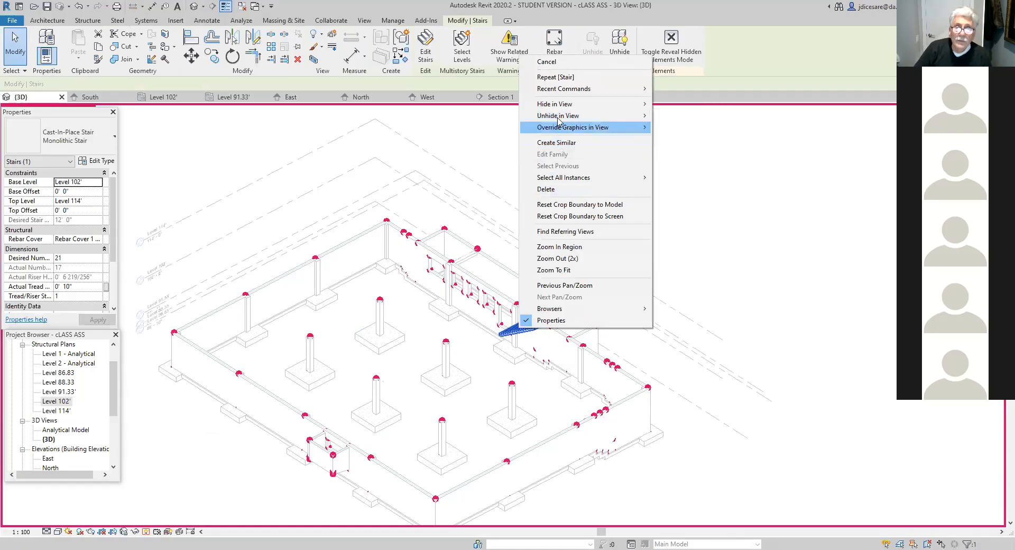
pyautogui.click(680, 126)
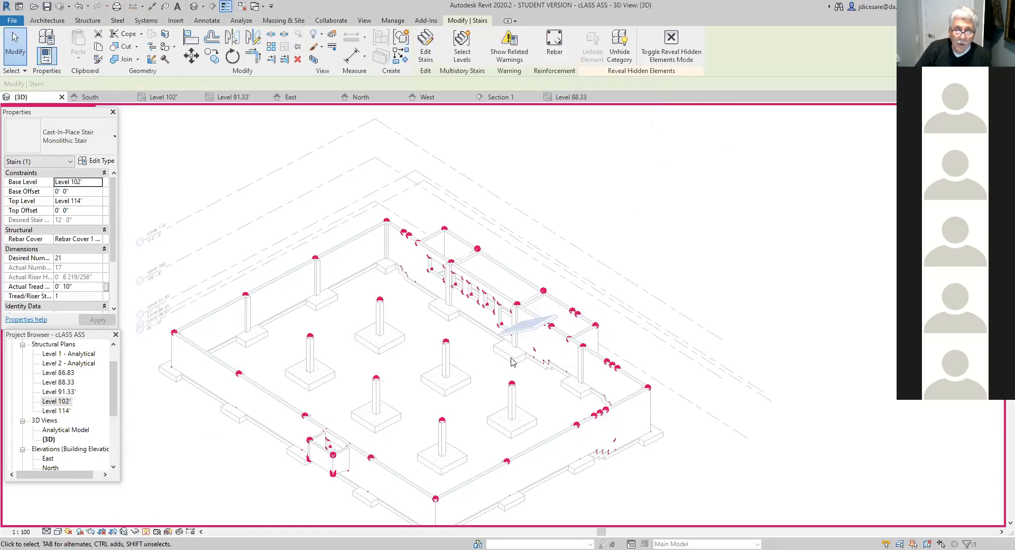
pyautogui.click(540, 390)
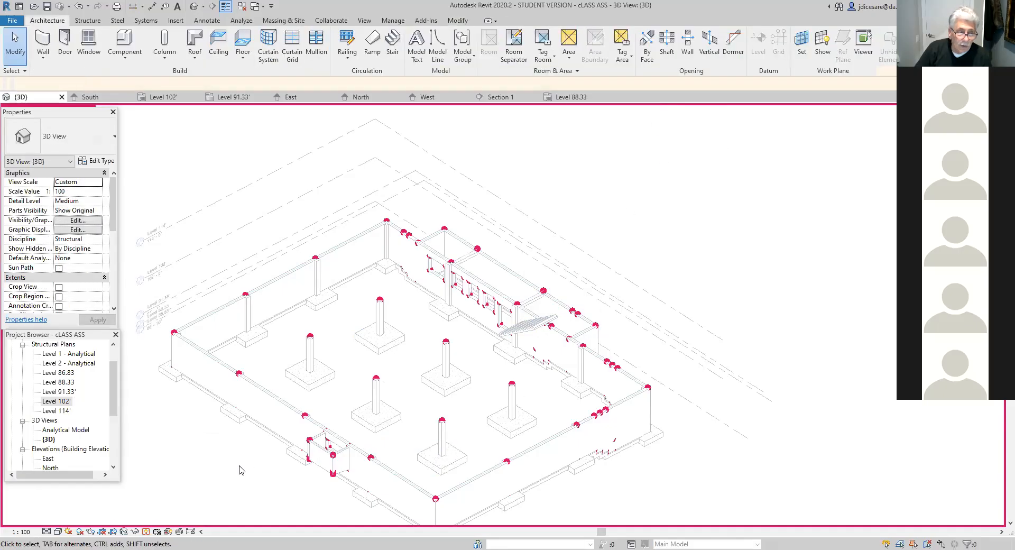
pyautogui.click(147, 531)
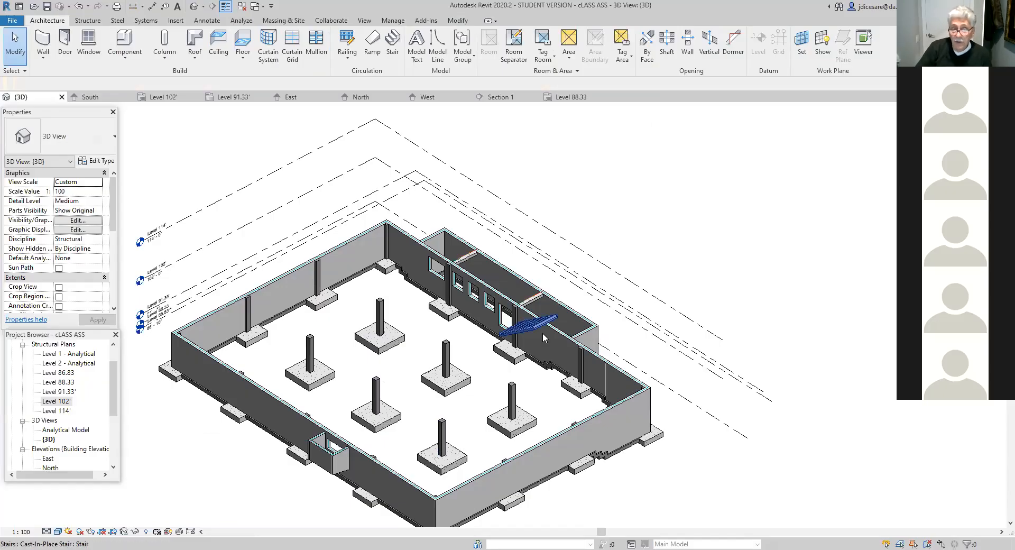
# - Delete the monolithic stair that rises from Level 102' to Level 114'
pyautogui.click(528, 326)
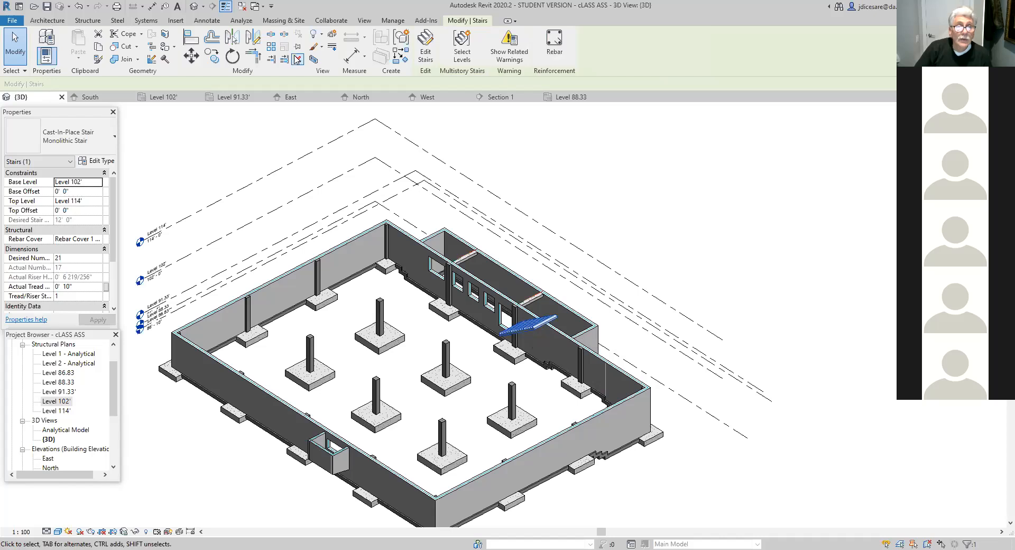
pyautogui.press('Escape')
pyautogui.scroll(-3, 485, 343)
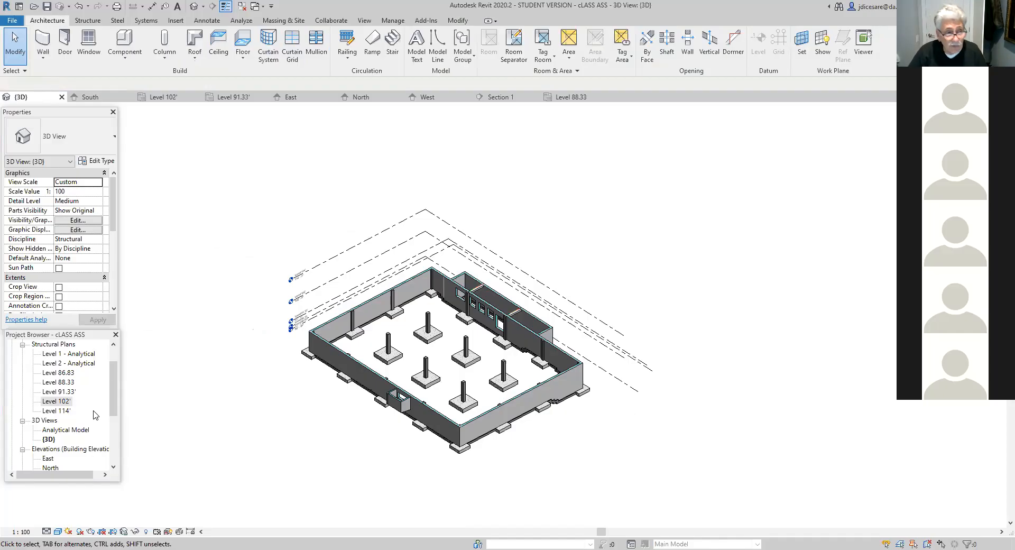
# - Start a new stair in the Level 91.33' plan and check the riser and tread rules of the Monolithic Stair type
pyautogui.doubleClick(60, 391)
pyautogui.scroll(3, 434, 429)
pyautogui.moveTo(426, 413); pyautogui.dragTo(455, 408, button='middle')
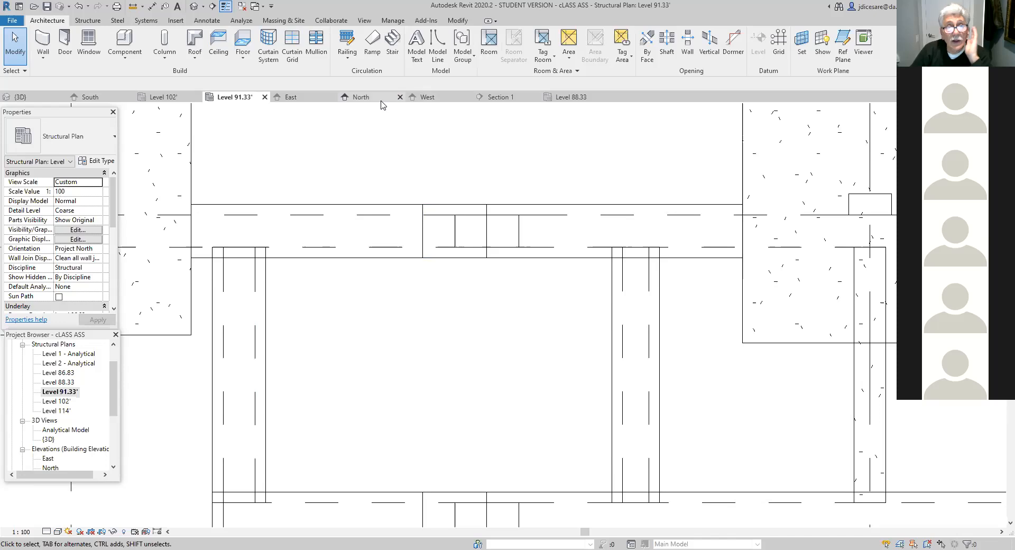
pyautogui.click(392, 47)
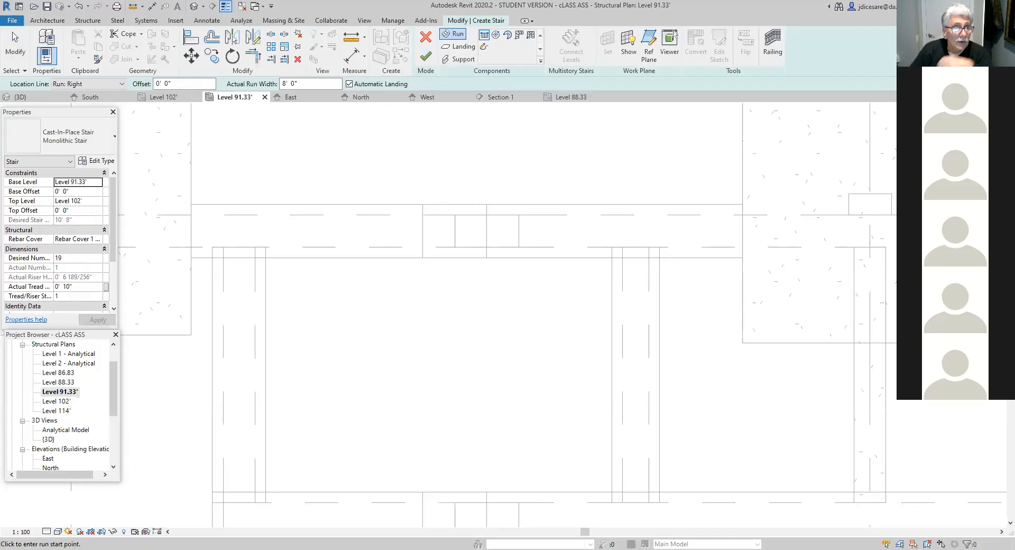
pyautogui.click(98, 163)
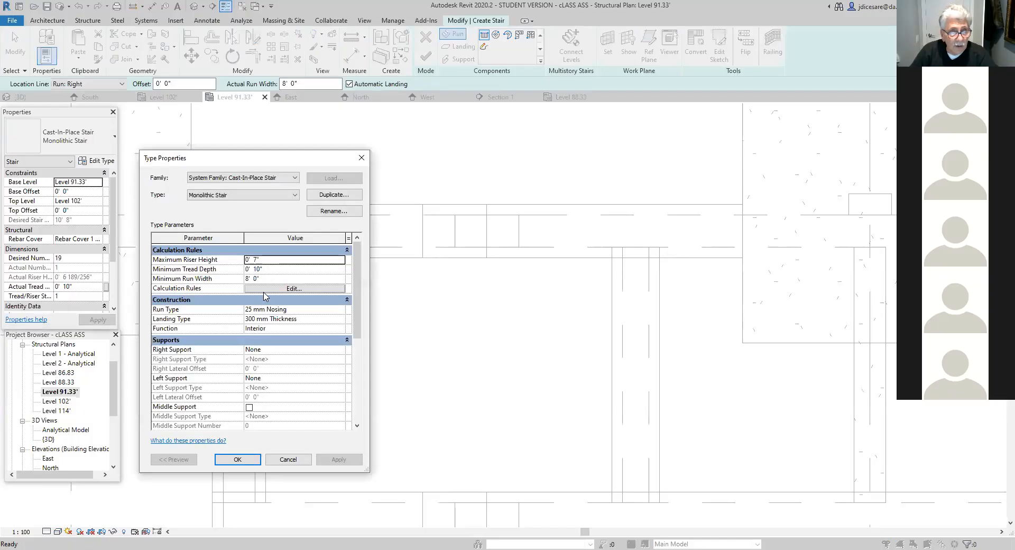
pyautogui.click(238, 459)
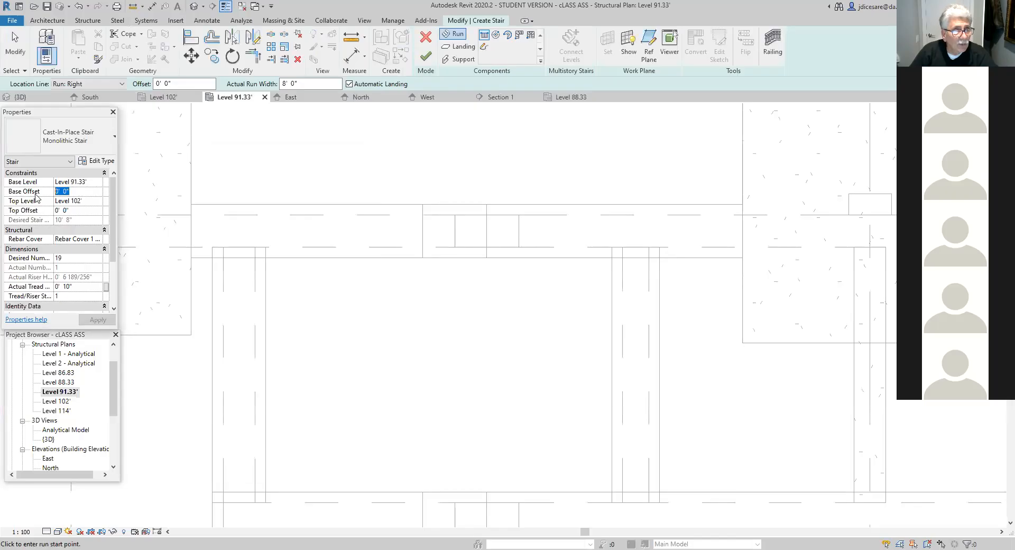
# - Set the new stair's base offset to 10" and its top offset to -6"
pyautogui.write('10')
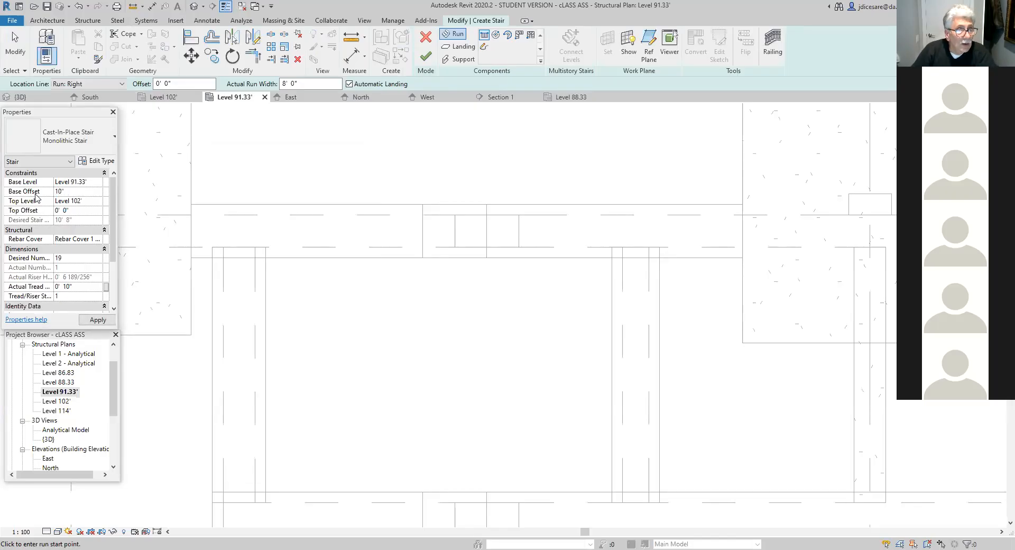
pyautogui.click(69, 210)
pyautogui.moveTo(69, 210); pyautogui.dragTo(48, 214)
pyautogui.write('-')
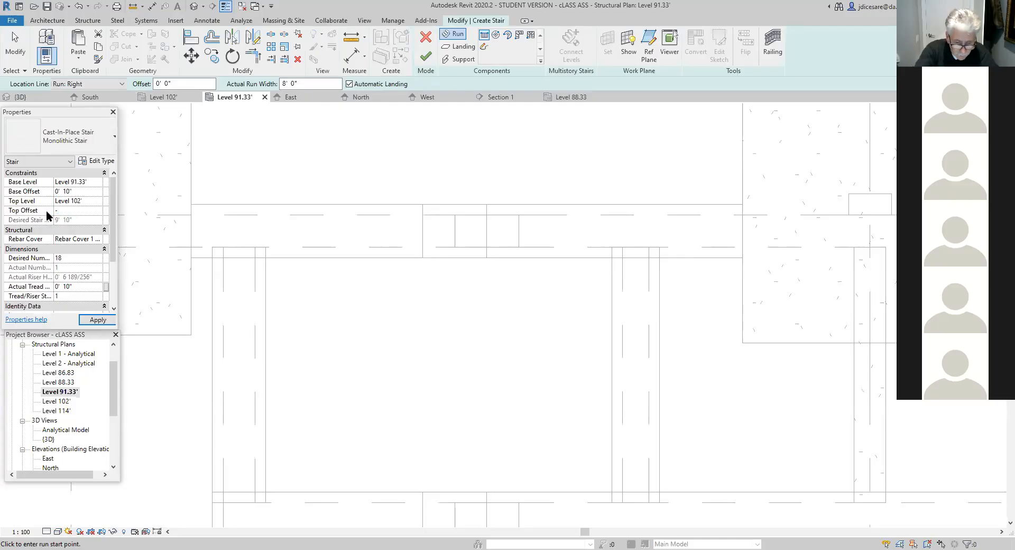
pyautogui.write('6"')
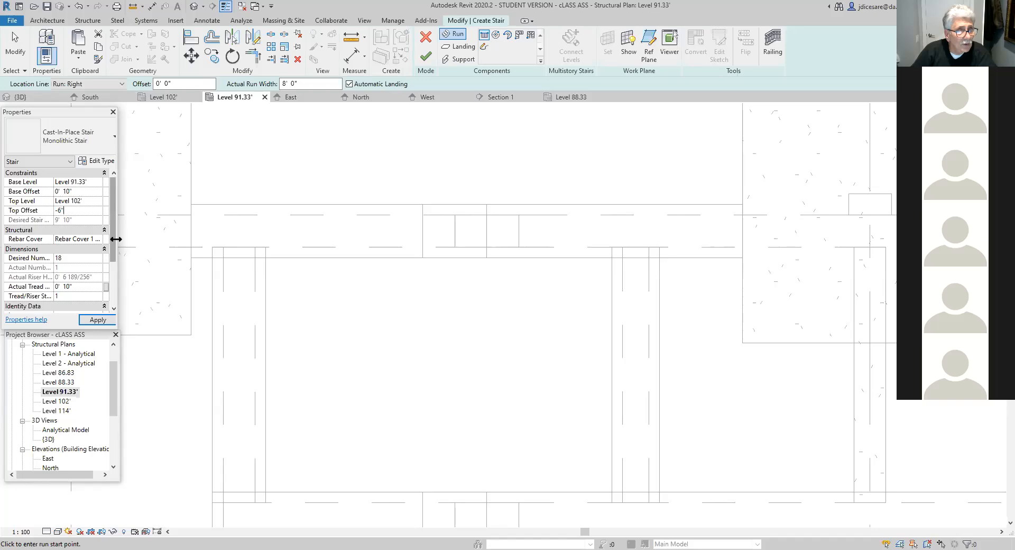
pyautogui.moveTo(113, 242); pyautogui.dragTo(114, 251)
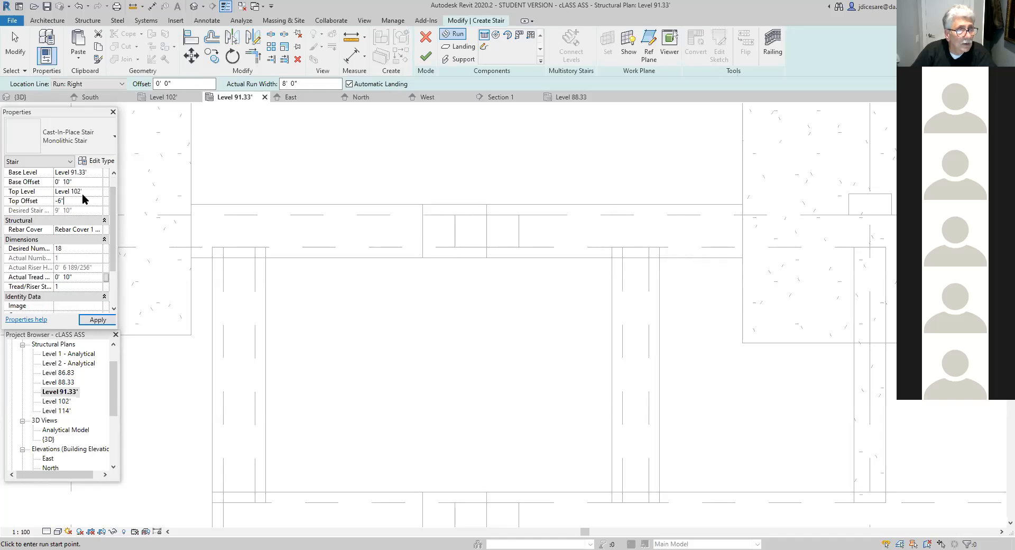
pyautogui.click(105, 320)
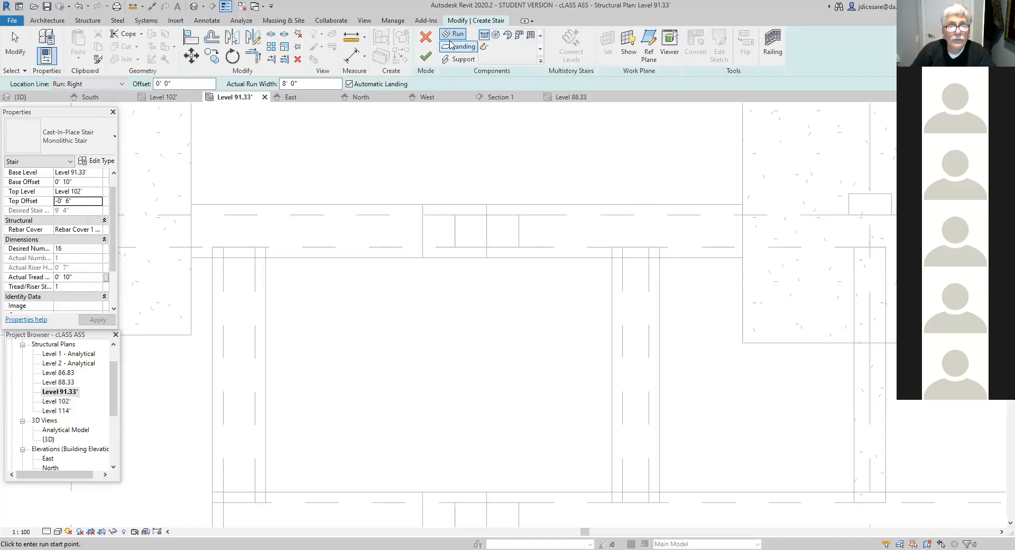
# - Draw the stair run from the outer face of the 10" foundation wall toward the outer face of the 12" wall and finish the stair
pyautogui.click(650, 244)
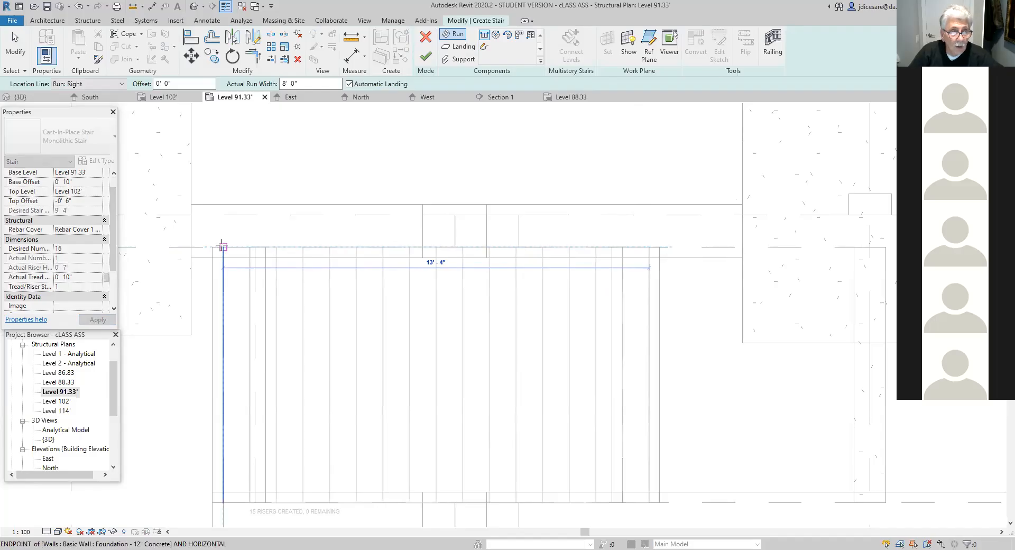
pyautogui.click(223, 246)
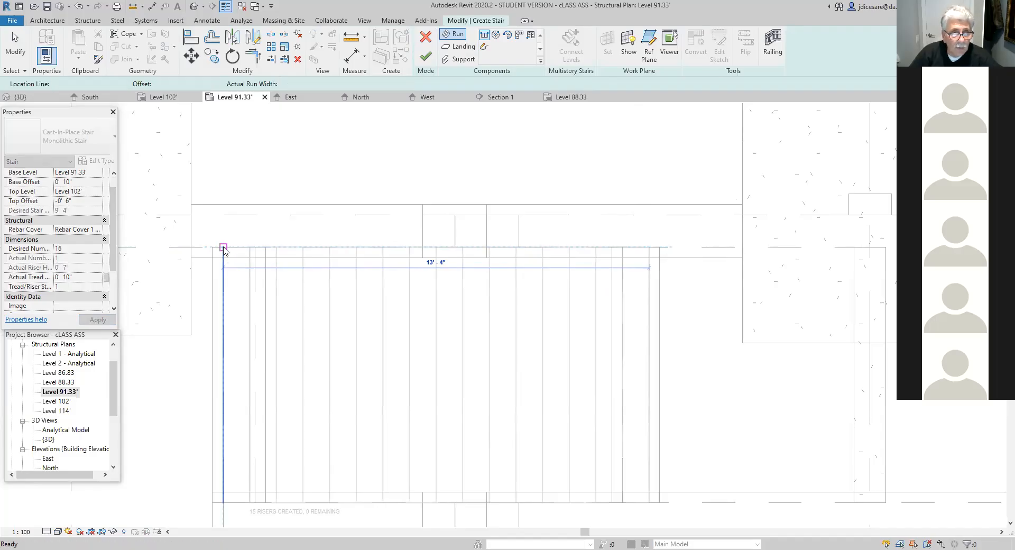
pyautogui.press('Escape')
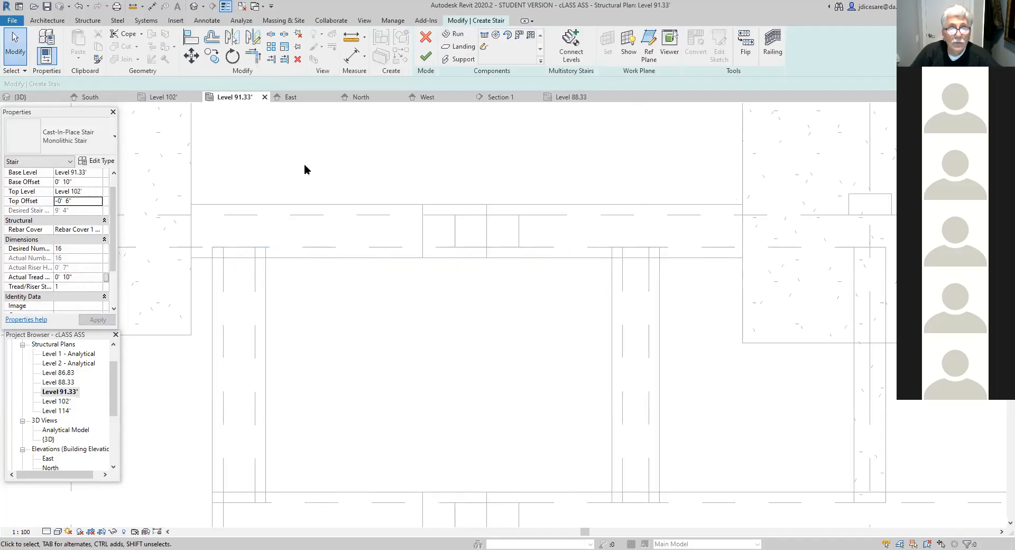
pyautogui.click(426, 57)
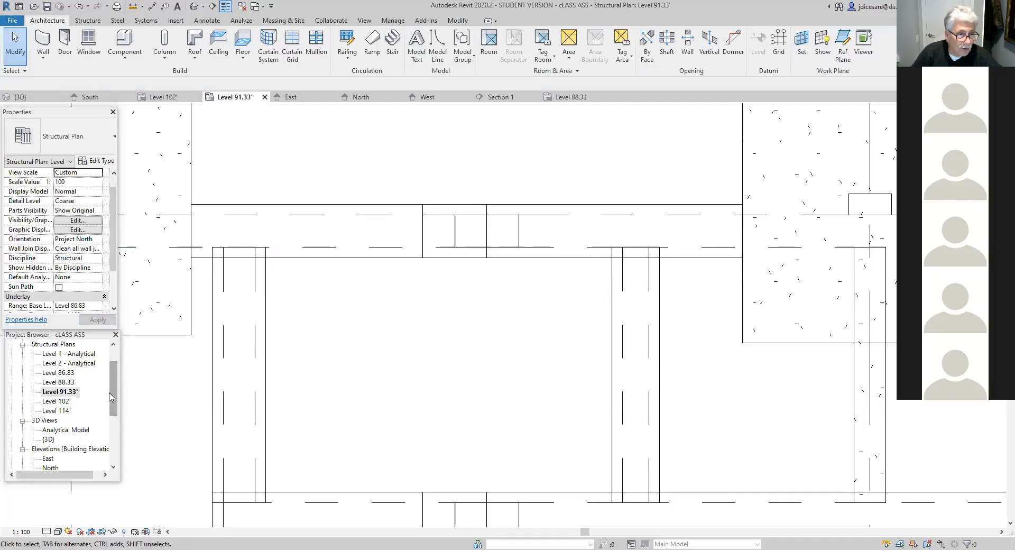
# - In the Section 1 view, edit the monolithic stair and move its run 10" so the upper end meets the 12" wall's outer face
pyautogui.moveTo(112, 398); pyautogui.dragTo(114, 437)
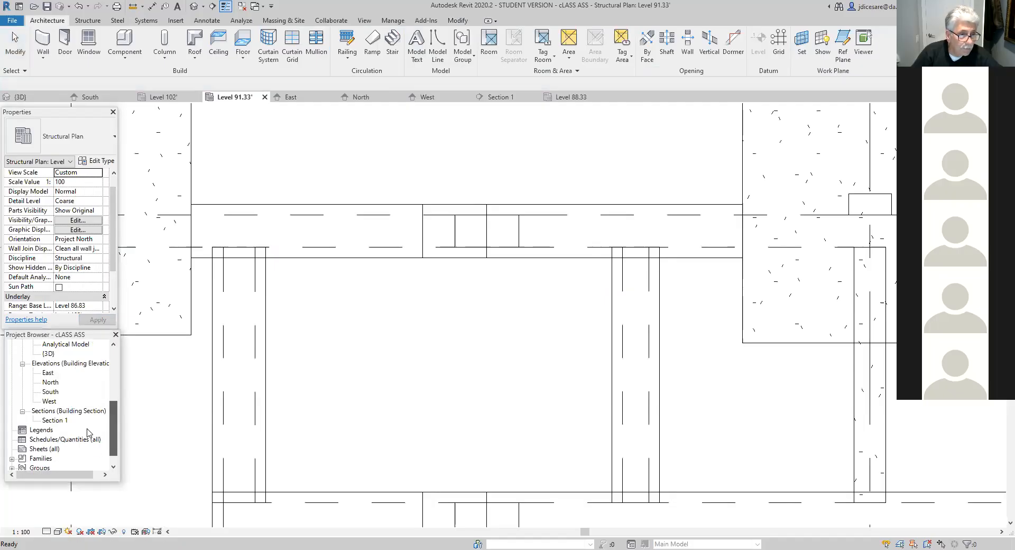
pyautogui.click(47, 420)
pyautogui.doubleClick(49, 421)
pyautogui.moveTo(317, 359); pyautogui.dragTo(342, 265, button='middle')
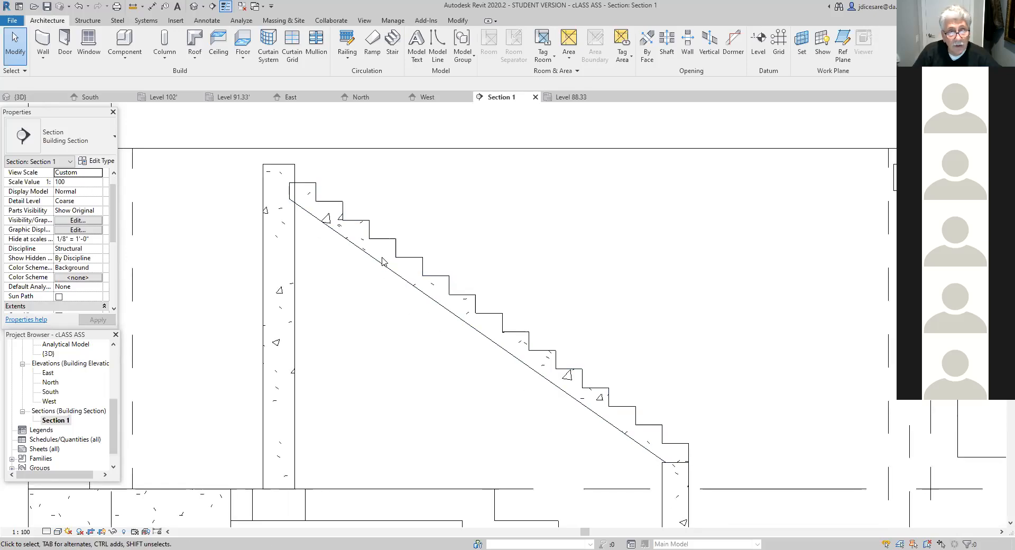
pyautogui.click(347, 241)
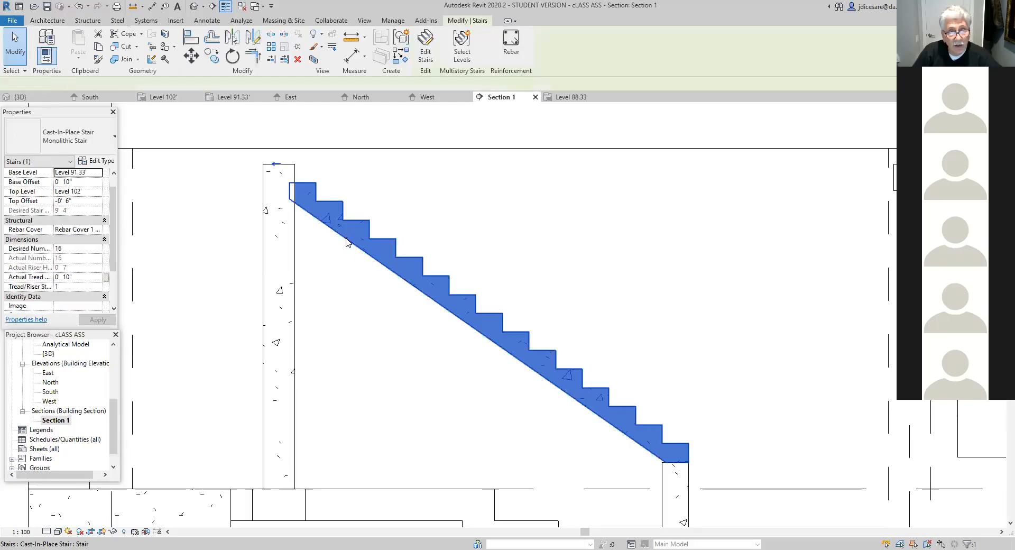
pyautogui.doubleClick(292, 194)
pyautogui.click(289, 197)
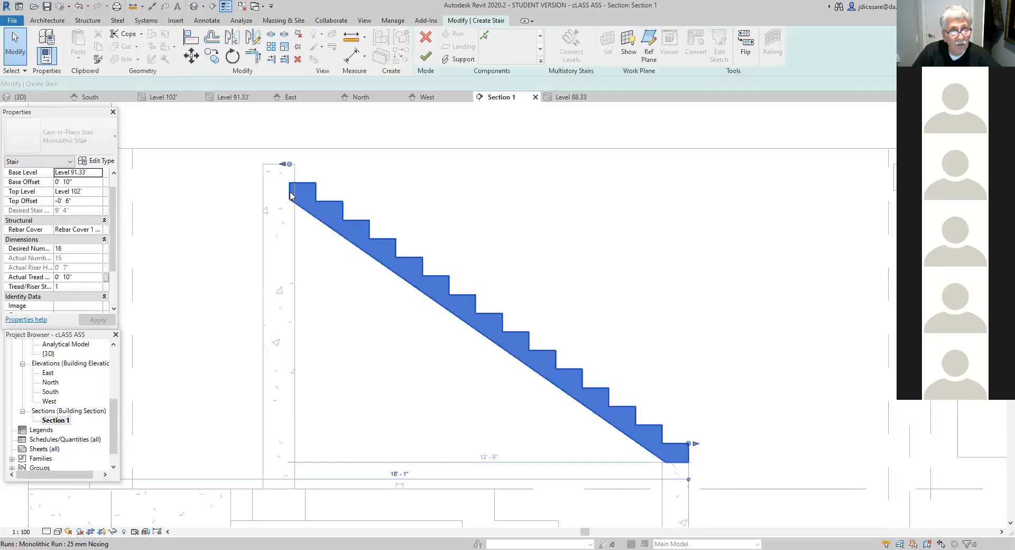
pyautogui.moveTo(272, 194); pyautogui.dragTo(268, 190)
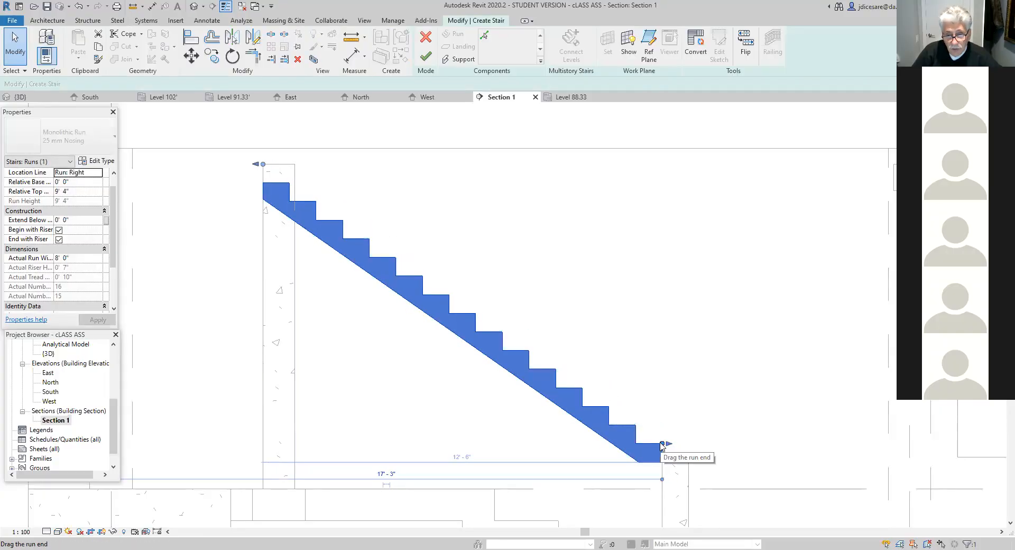
# - Try to extend the run's lower end by one 10" tread onto the 10" foundation wall
pyautogui.press('l')
pyautogui.press('i')
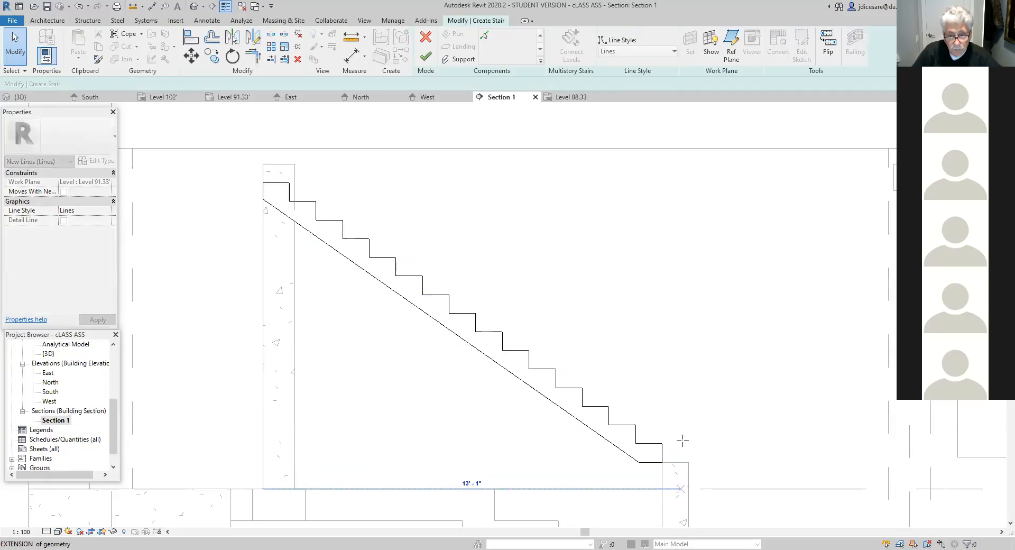
pyautogui.moveTo(686, 441); pyautogui.dragTo(685, 441)
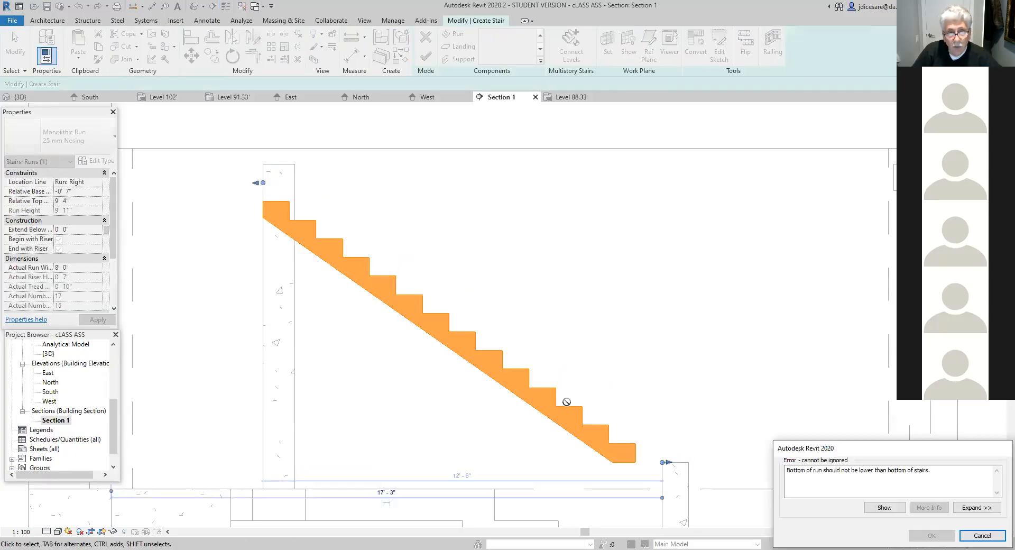
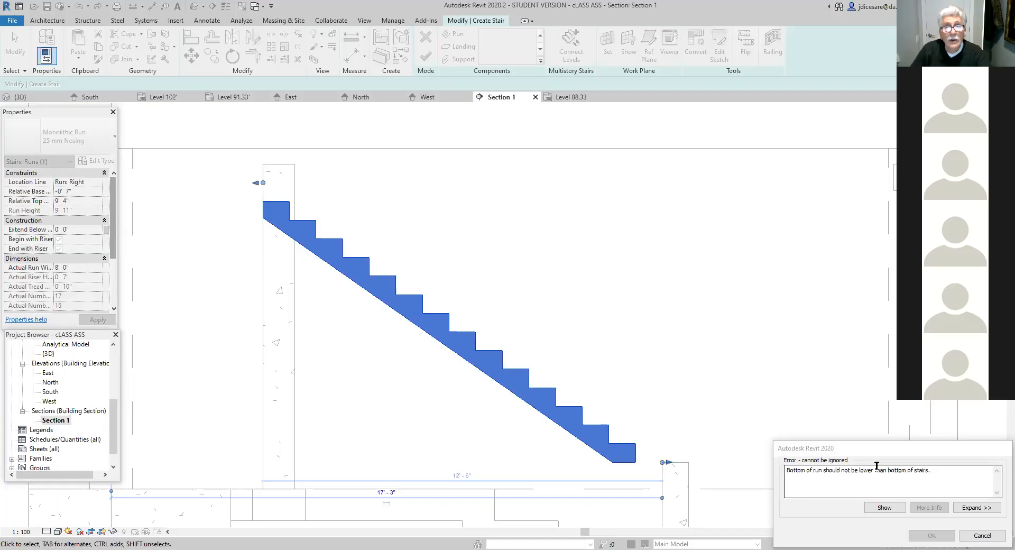
# - Try again to extend the run's lower end by one 10" tread onto the 10" foundation wall
pyautogui.click(982, 535)
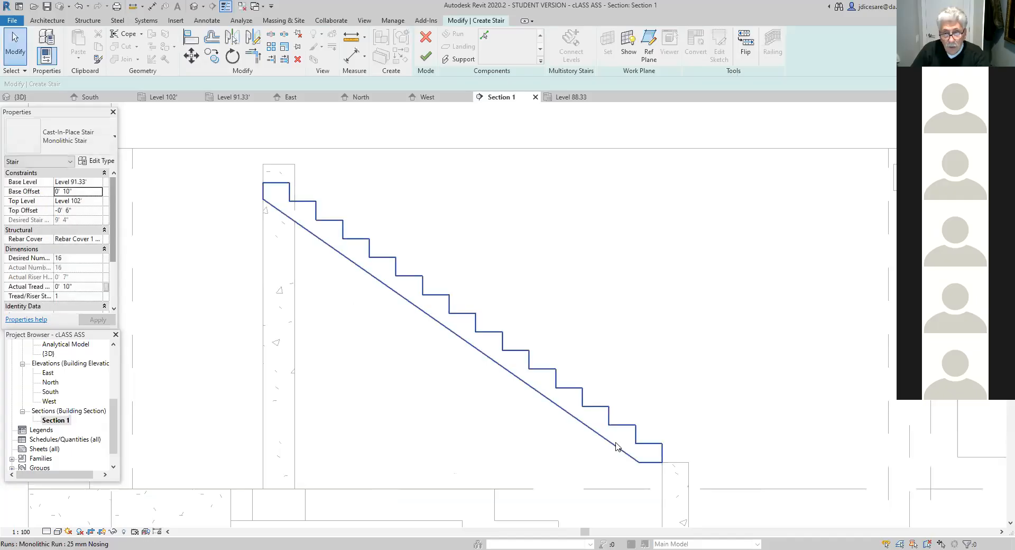
pyautogui.click(657, 459)
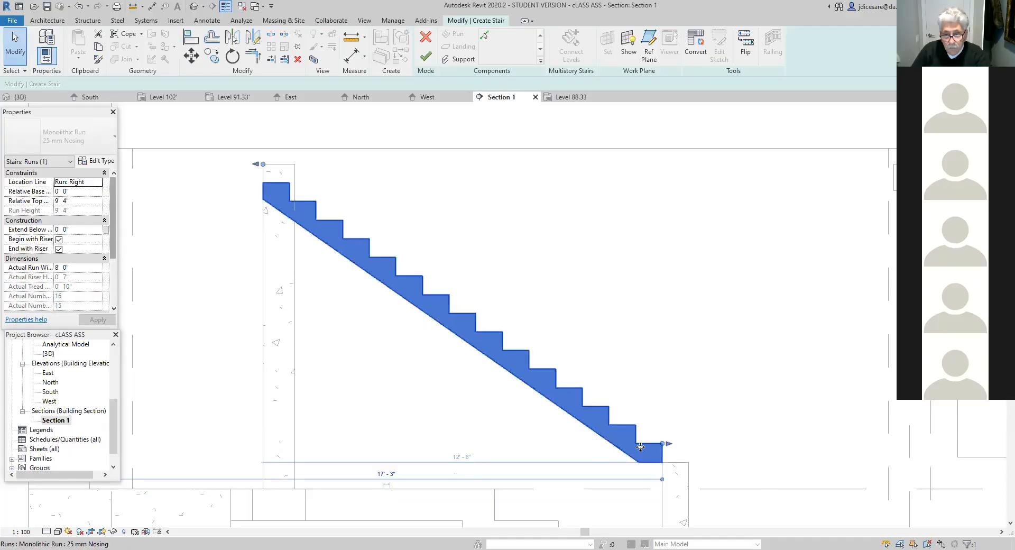
pyautogui.moveTo(662, 443); pyautogui.dragTo(686, 444)
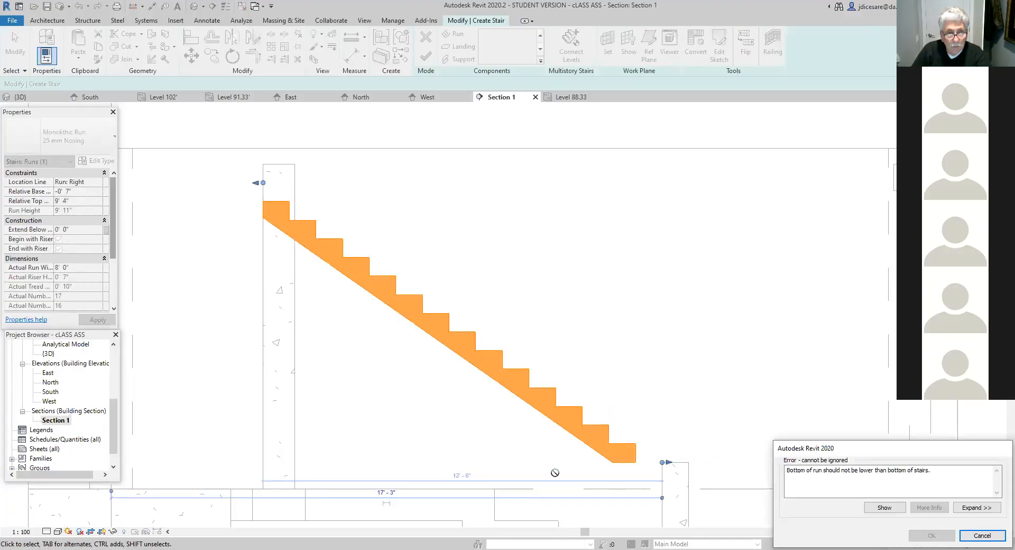
pyautogui.press('Escape')
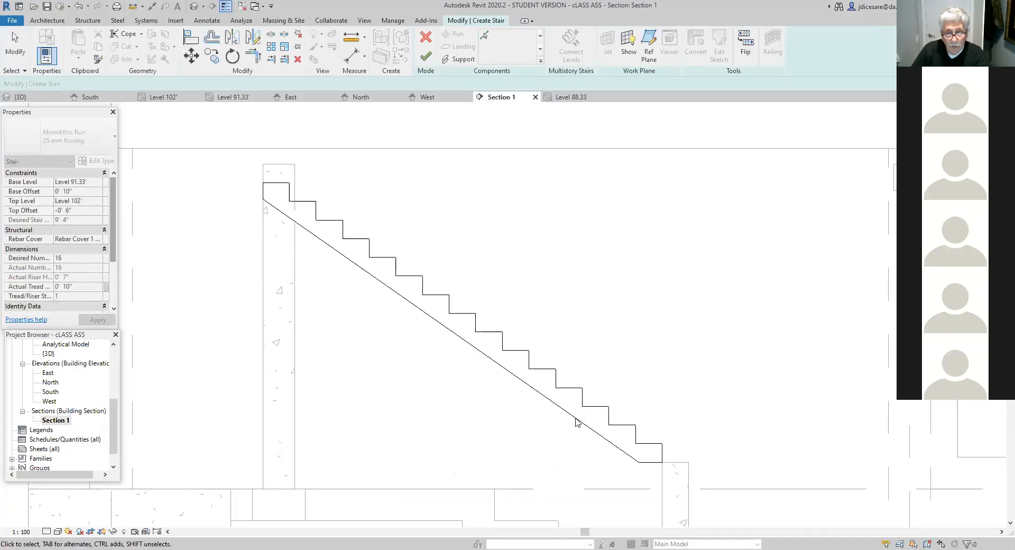
pyautogui.click(578, 422)
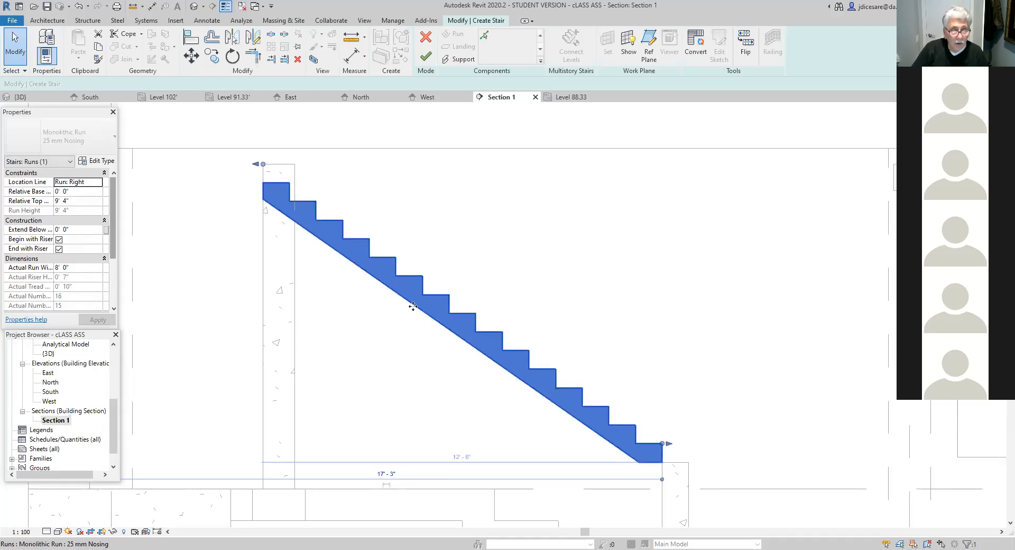
pyautogui.click(444, 209)
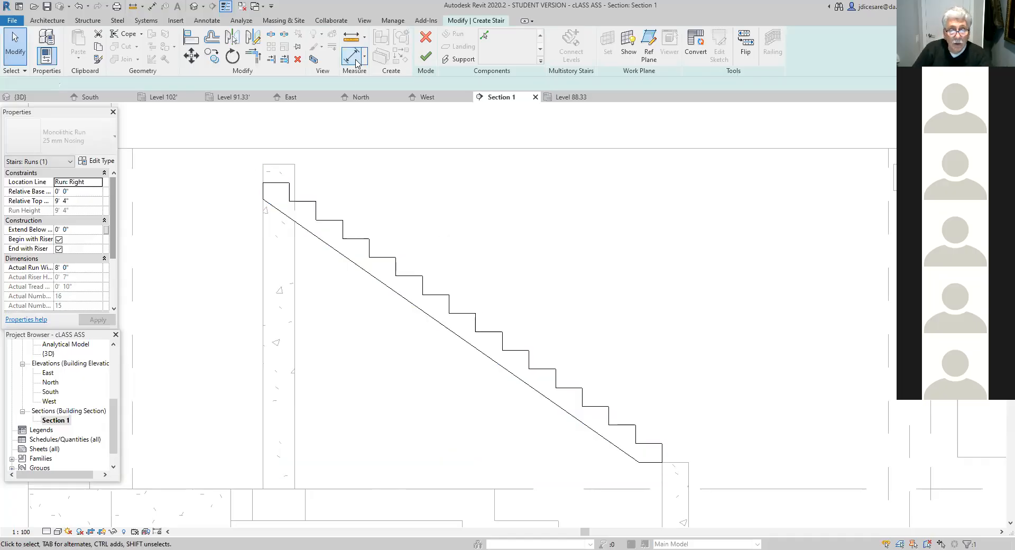
# - Discard the stair edits and delete the monolithic stair in the Section 1 view
pyautogui.click(426, 37)
pyautogui.click(532, 291)
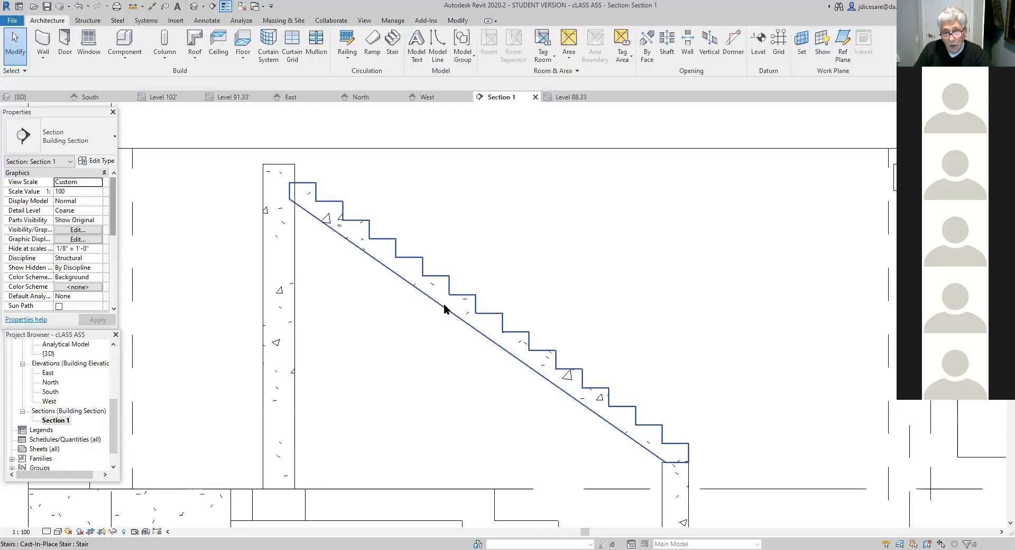
pyautogui.click(444, 309)
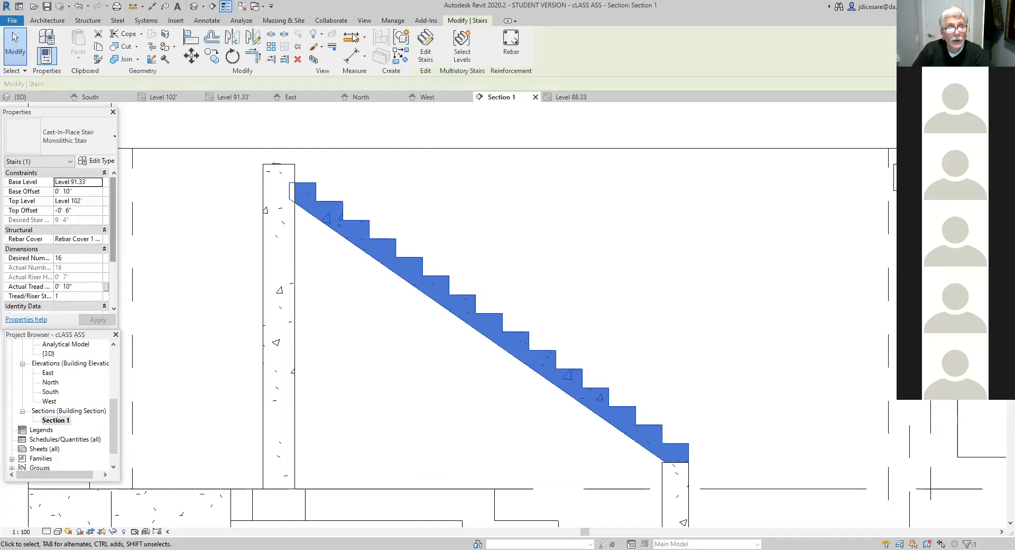
pyautogui.click(299, 58)
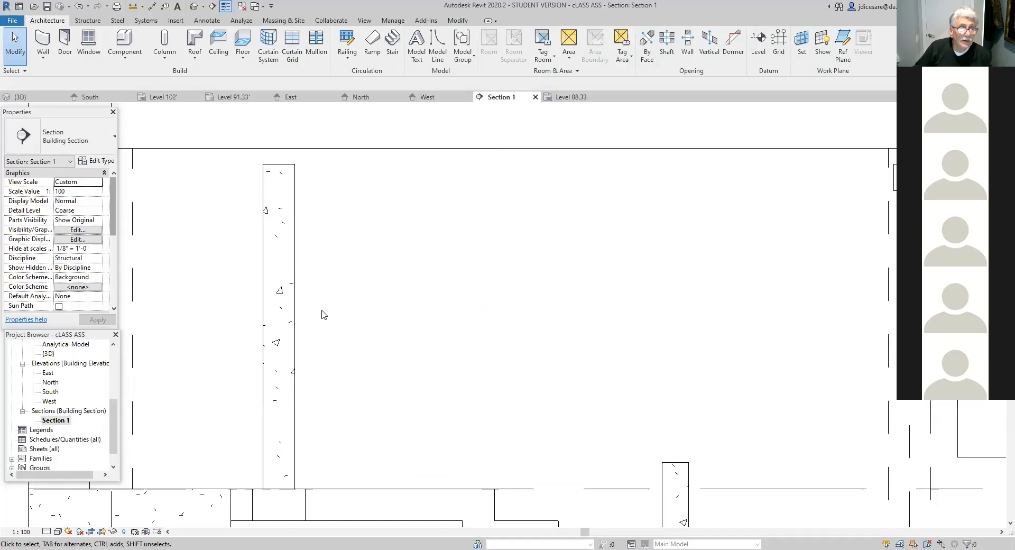
# - Open the Level 91.33' structural plan at the area between the 10" and 12" foundation walls
pyautogui.scroll(-2, 417, 281)
pyautogui.moveTo(417, 308); pyautogui.dragTo(399, 352, button='middle')
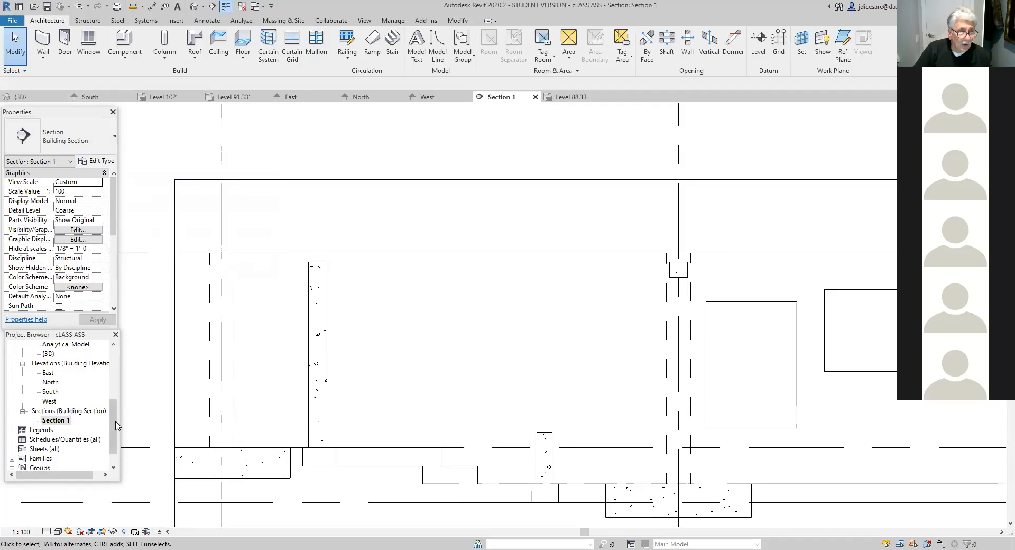
pyautogui.scroll(4, 64, 402)
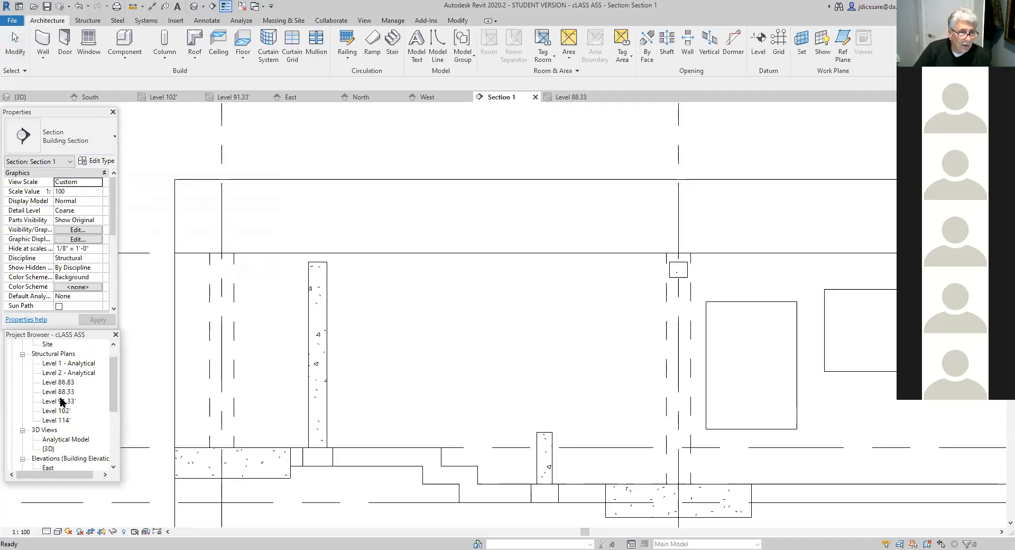
pyautogui.doubleClick(63, 401)
pyautogui.scroll(-2, 338, 408)
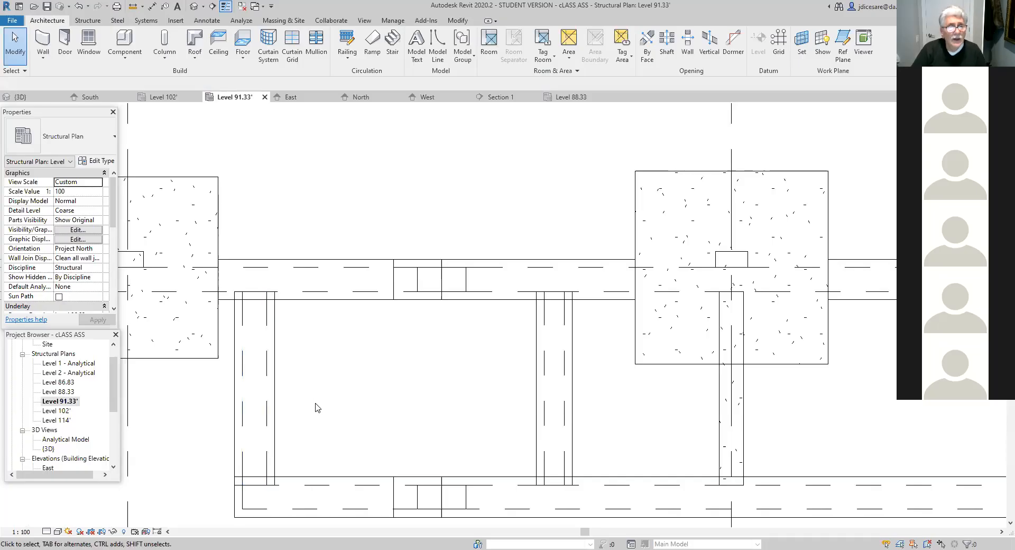
# - Start a new cast-in-place monolithic stair with a base offset of 10" and a top offset of -6"
pyautogui.click(394, 45)
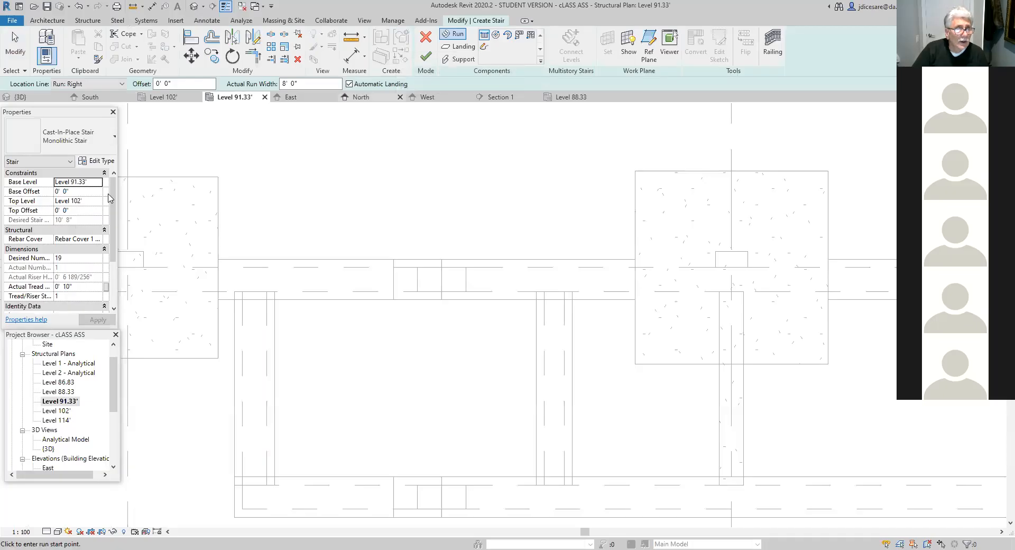
pyautogui.click(78, 193)
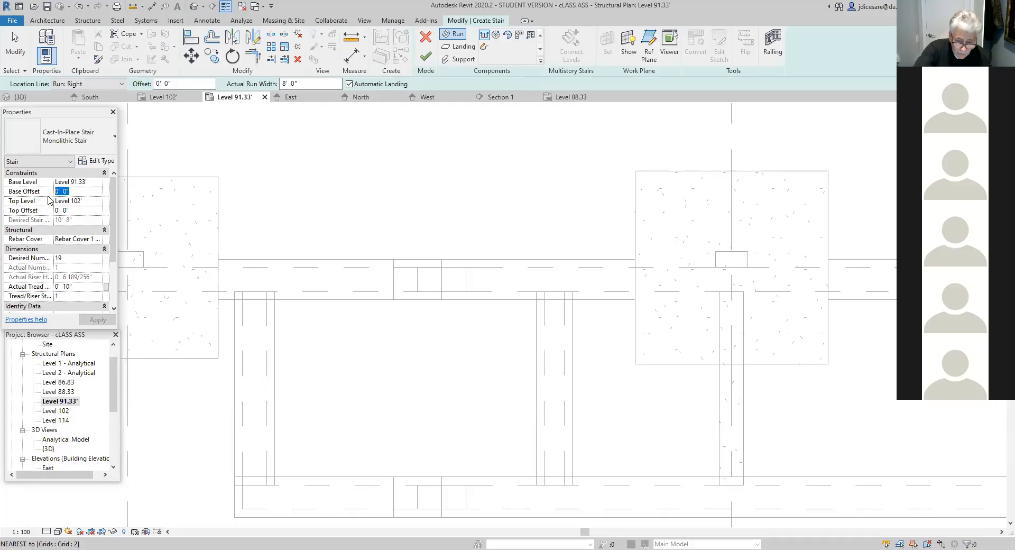
pyautogui.write('10')
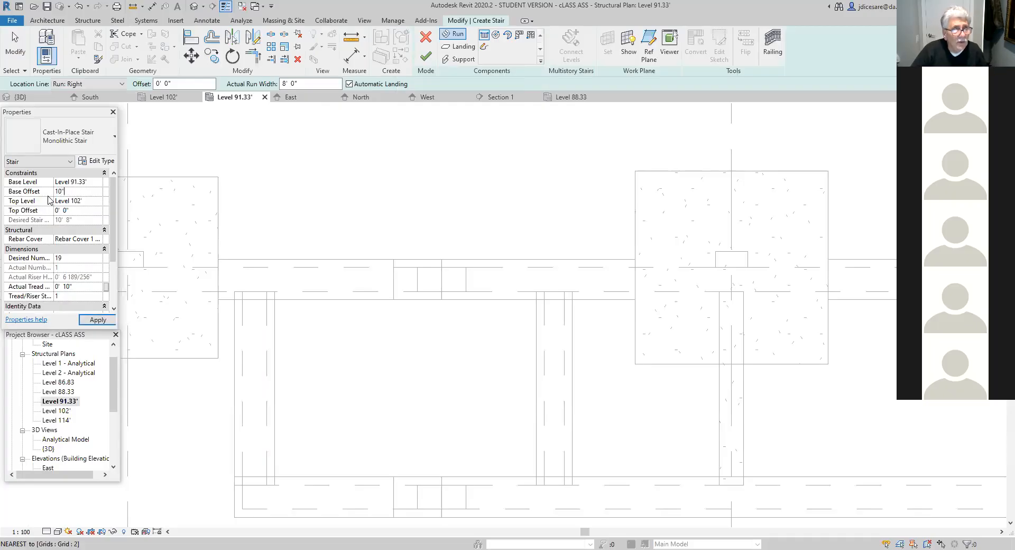
pyautogui.click(66, 210)
pyautogui.moveTo(79, 211); pyautogui.dragTo(52, 212)
pyautogui.write("-0'  ")
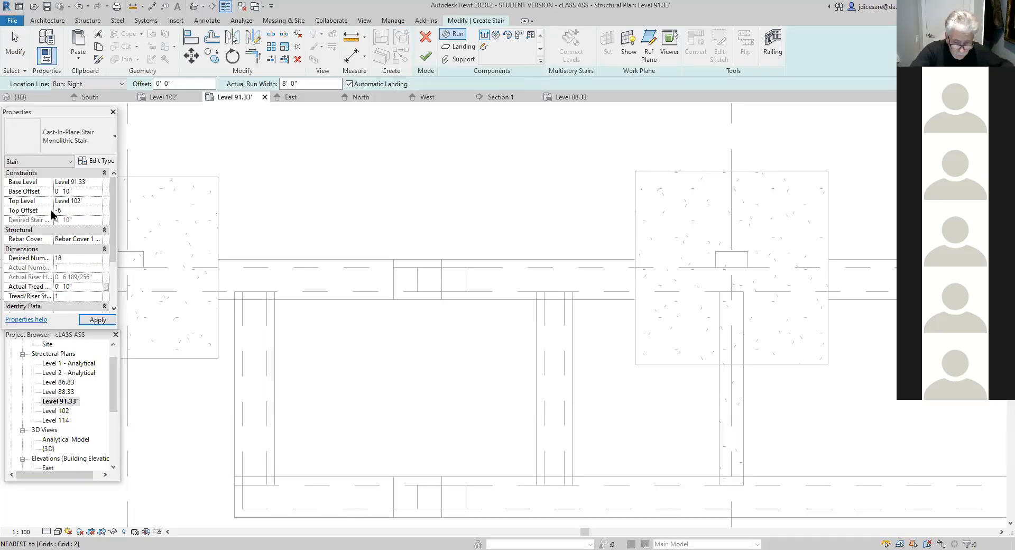
pyautogui.write('6')
pyautogui.press('Return')
# - Set the new stair's desired number of risers to 16
pyautogui.click(80, 258)
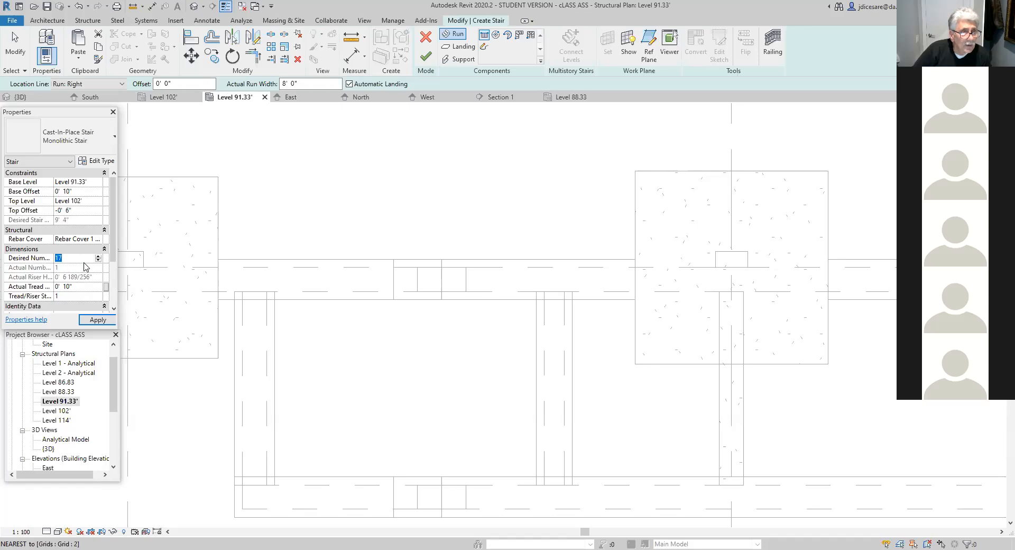
pyautogui.write('6')
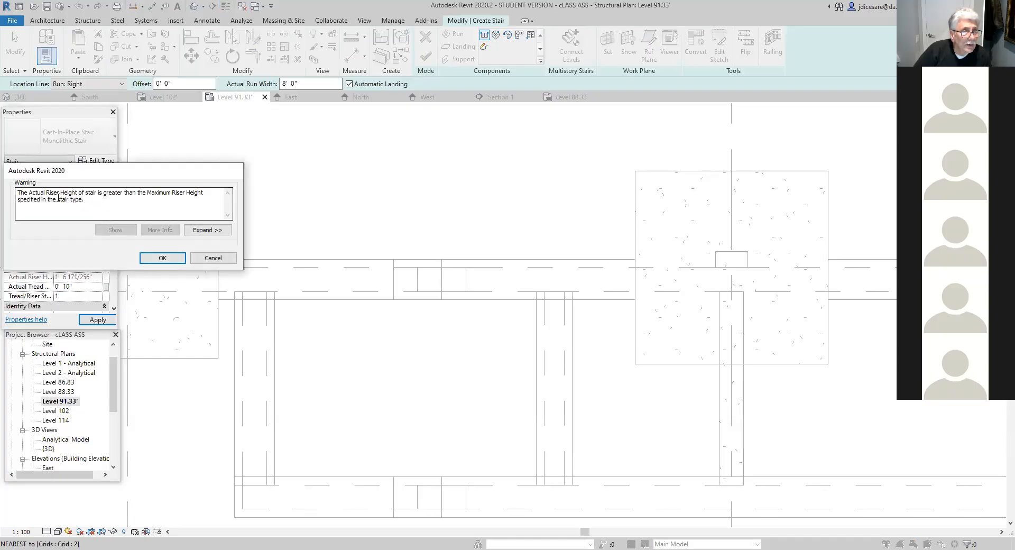
pyautogui.click(162, 258)
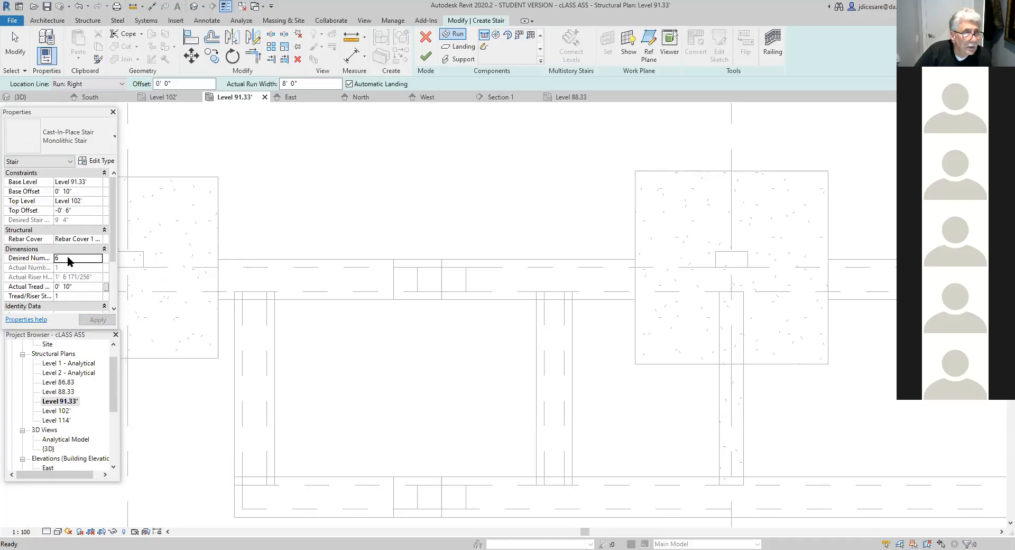
pyautogui.moveTo(61, 257); pyautogui.dragTo(49, 256)
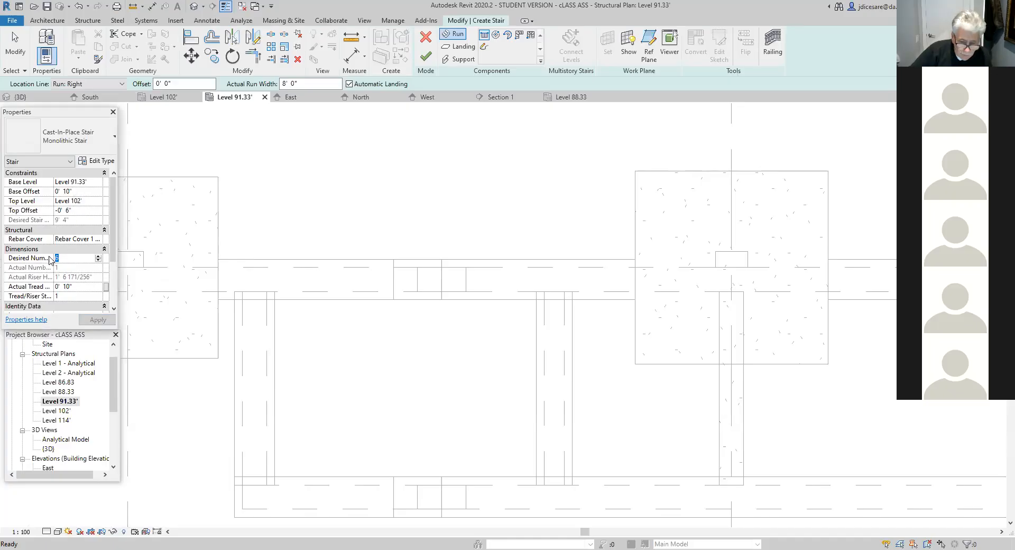
pyautogui.write('16')
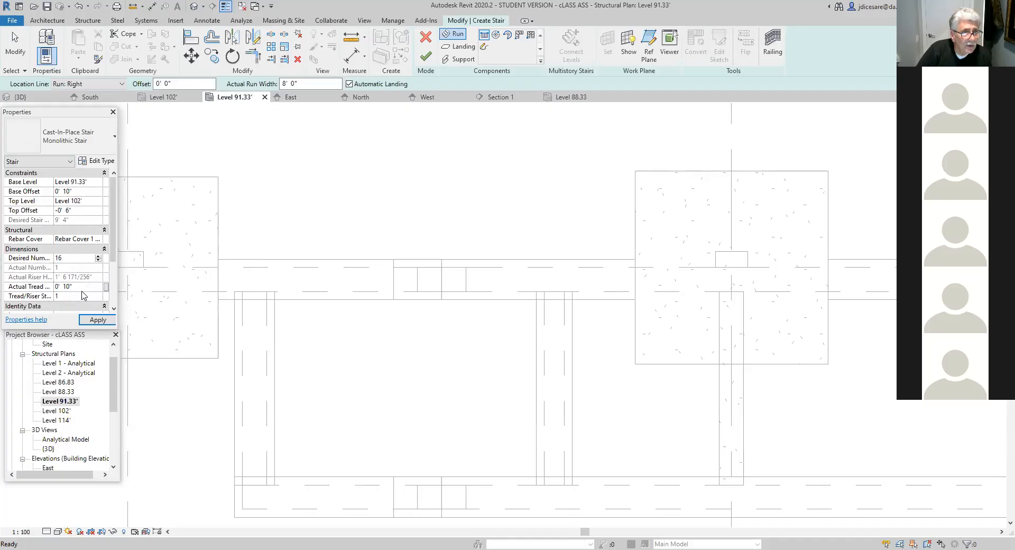
pyautogui.press('Tab')
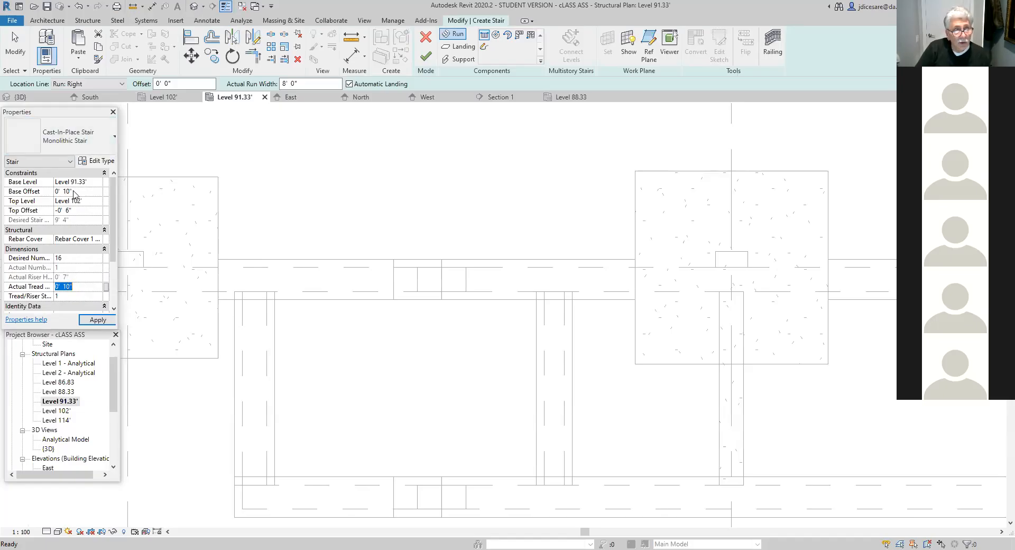
pyautogui.click(98, 320)
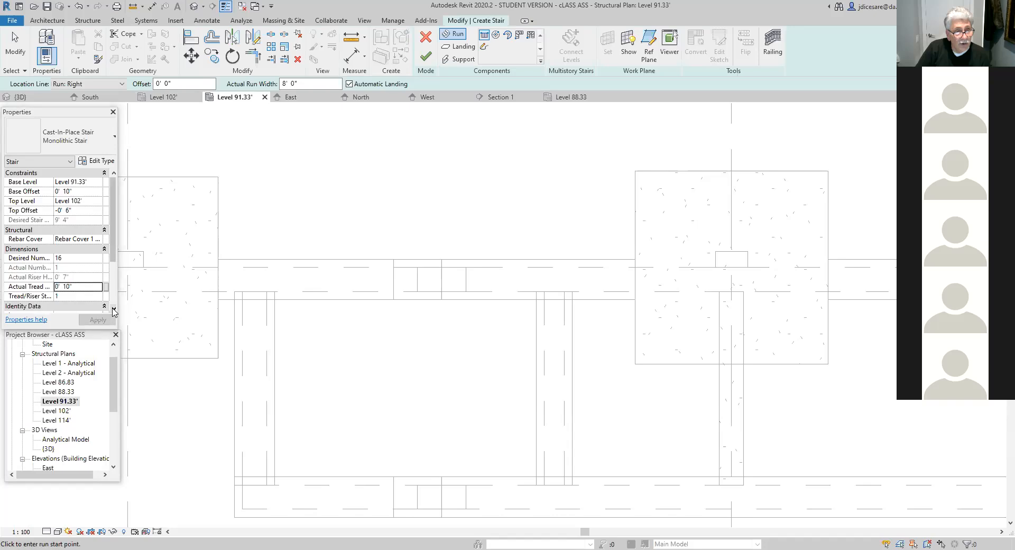
# - Draw the run from the upper endpoint of the 10" wall's outer face to the 12" wall's outer face and finish the stair
pyautogui.click(113, 310)
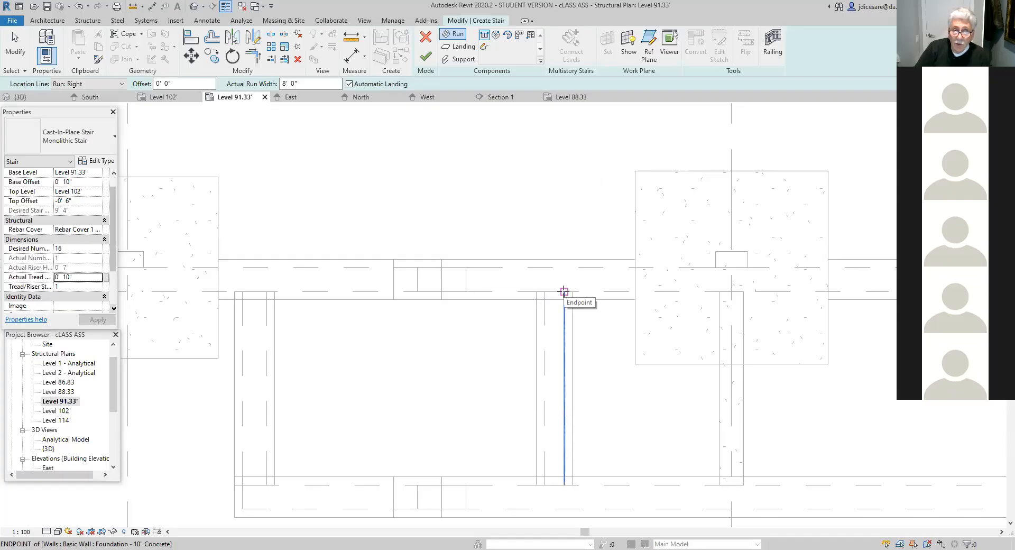
pyautogui.click(564, 291)
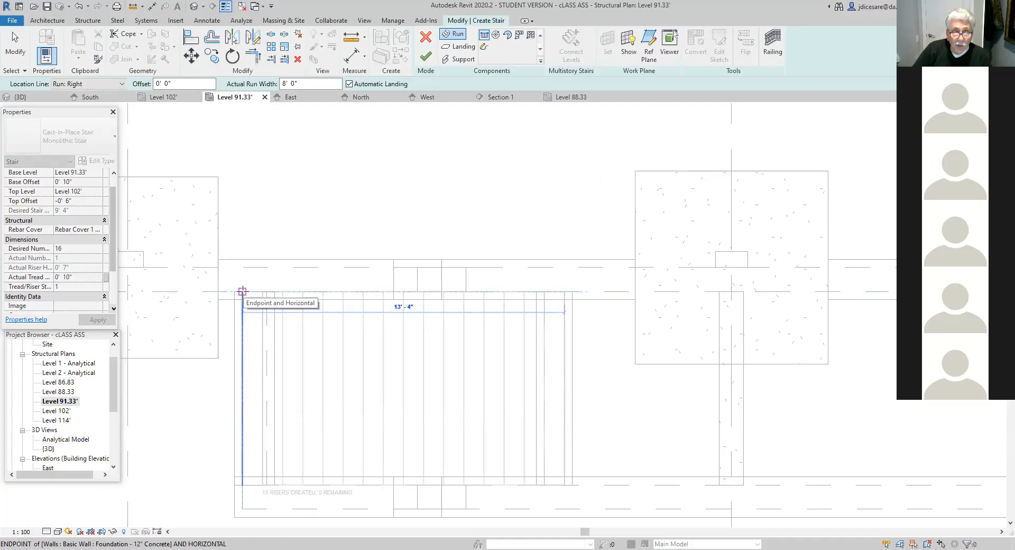
pyautogui.click(242, 291)
pyautogui.press('Escape')
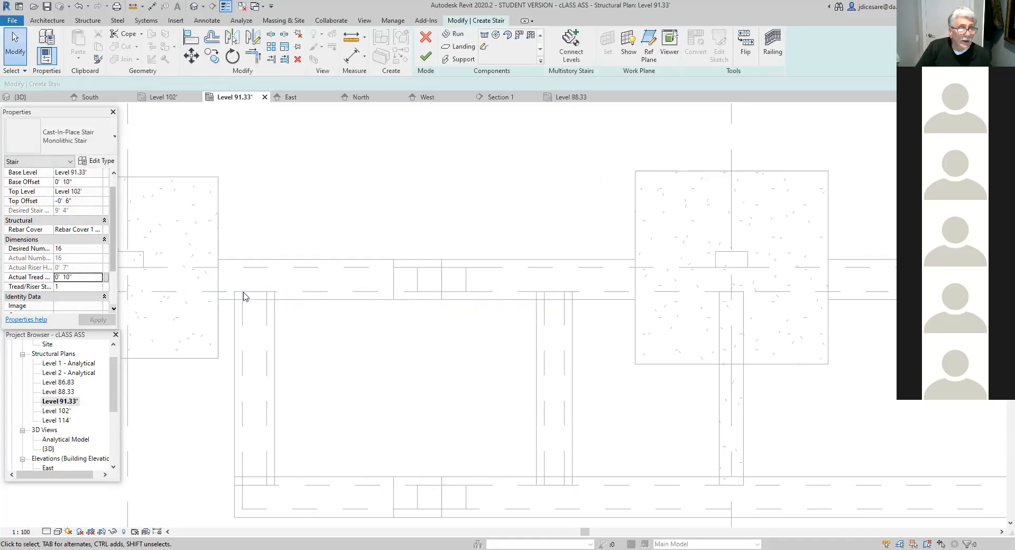
pyautogui.click(425, 57)
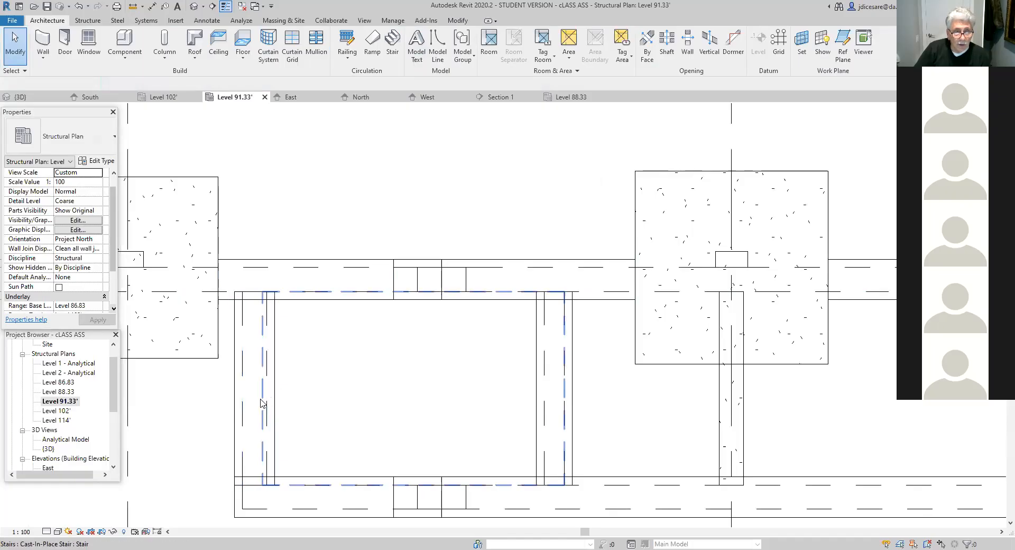
# - Open the Section 1 view and examine how the new stair's ends meet the 10" and 12" foundation walls
pyautogui.click(262, 403)
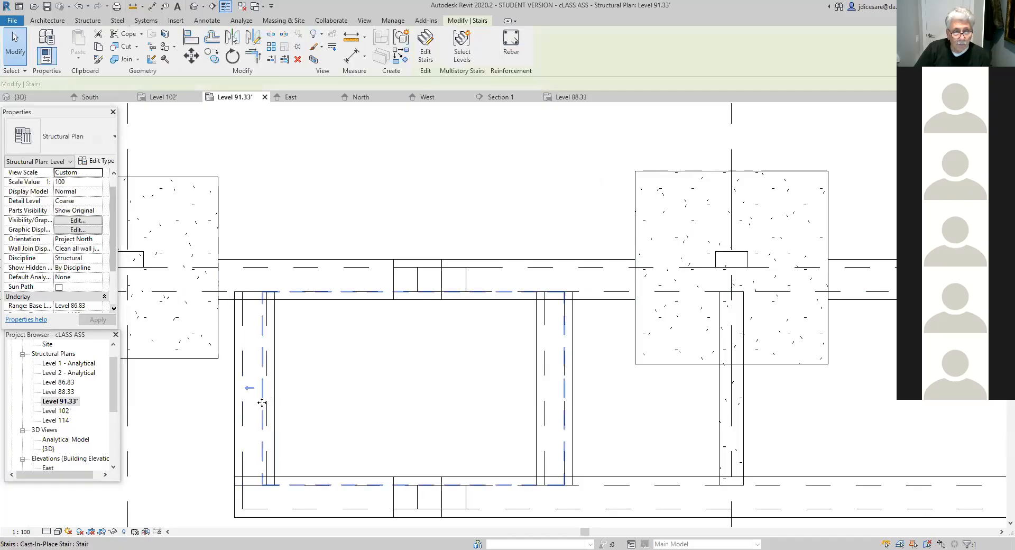
pyautogui.click(249, 388)
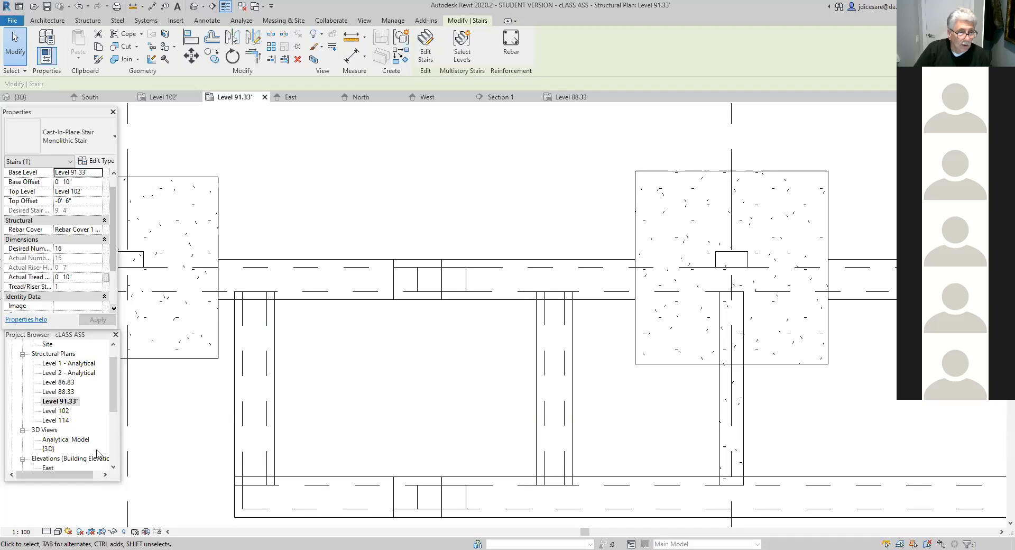
pyautogui.scroll(-3, 83, 446)
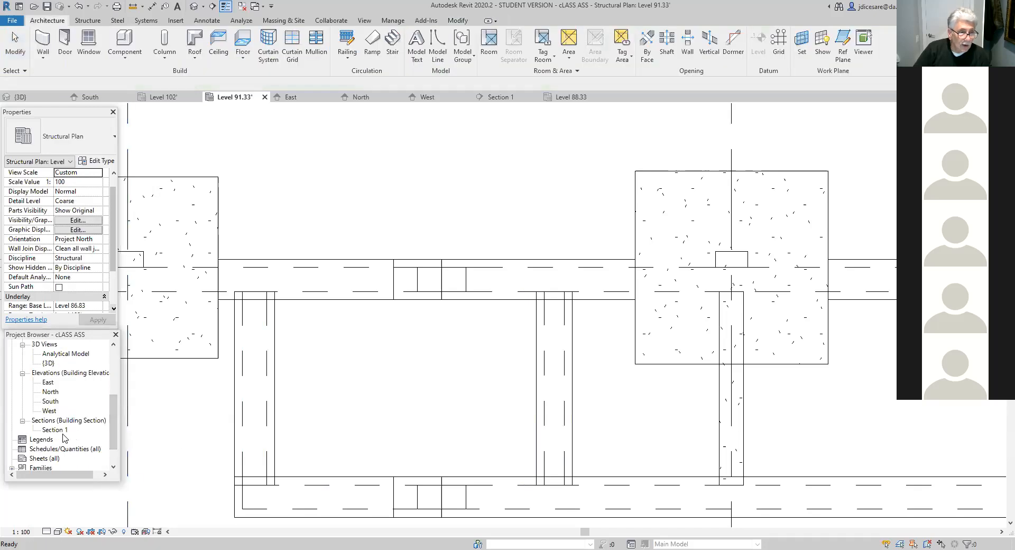
pyautogui.click(65, 431)
pyautogui.doubleClick(65, 432)
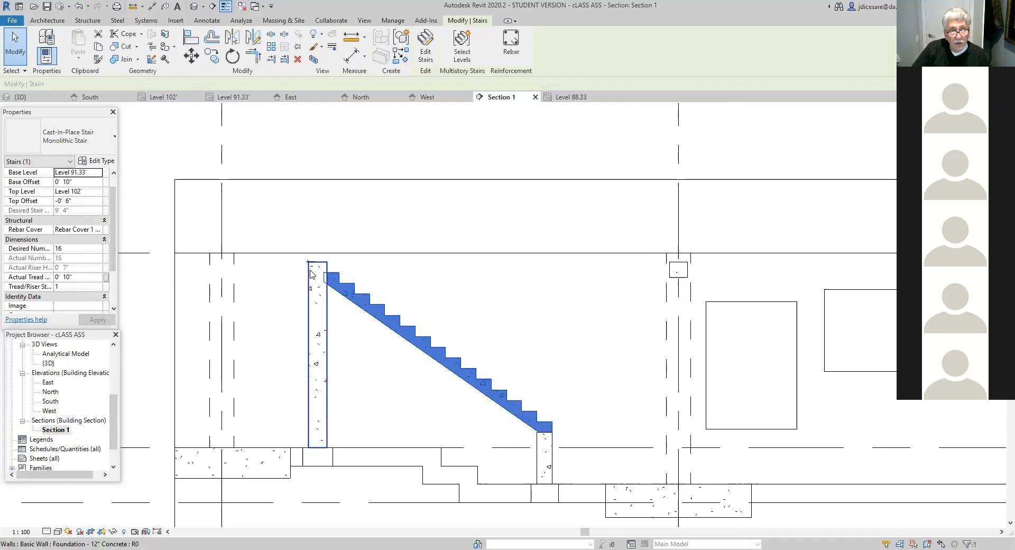
pyautogui.click(415, 364)
pyautogui.scroll(1, 403, 354)
pyautogui.scroll(3, 403, 355)
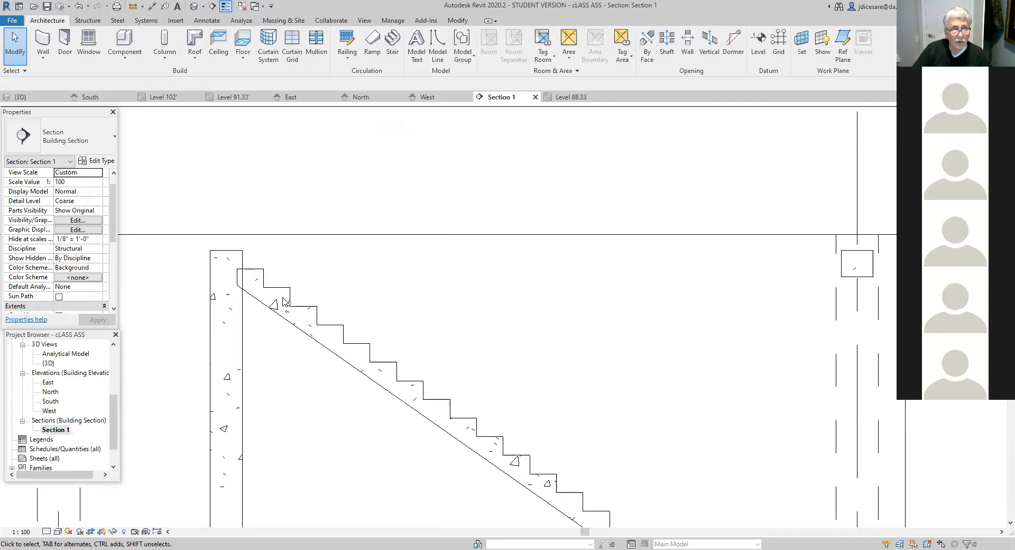
pyautogui.click(263, 276)
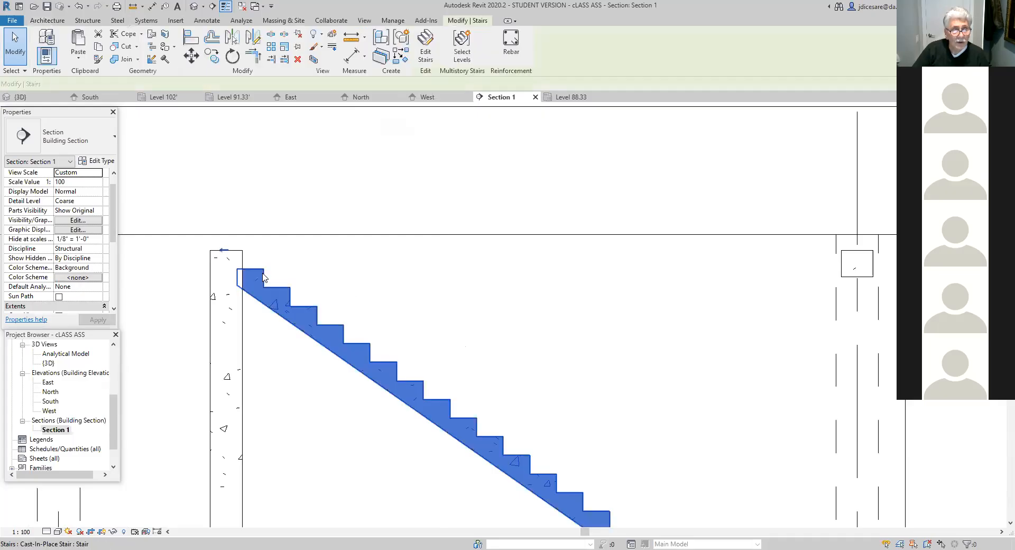
pyautogui.click(419, 302)
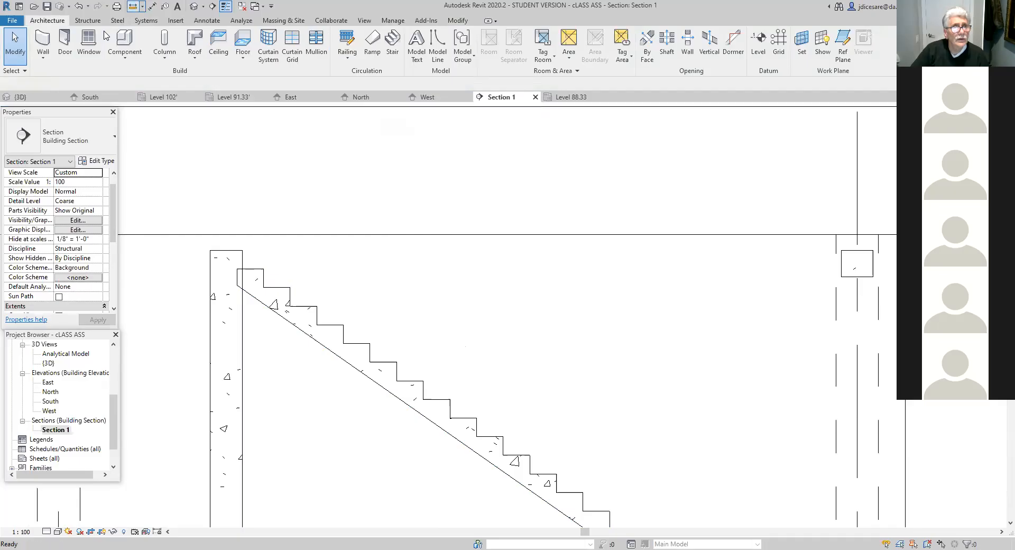
# - Measure the horizontal depth of one tread near the stair's upper end in the section
pyautogui.click(133, 6)
pyautogui.click(318, 324)
pyautogui.click(344, 324)
pyautogui.scroll(-3, 415, 312)
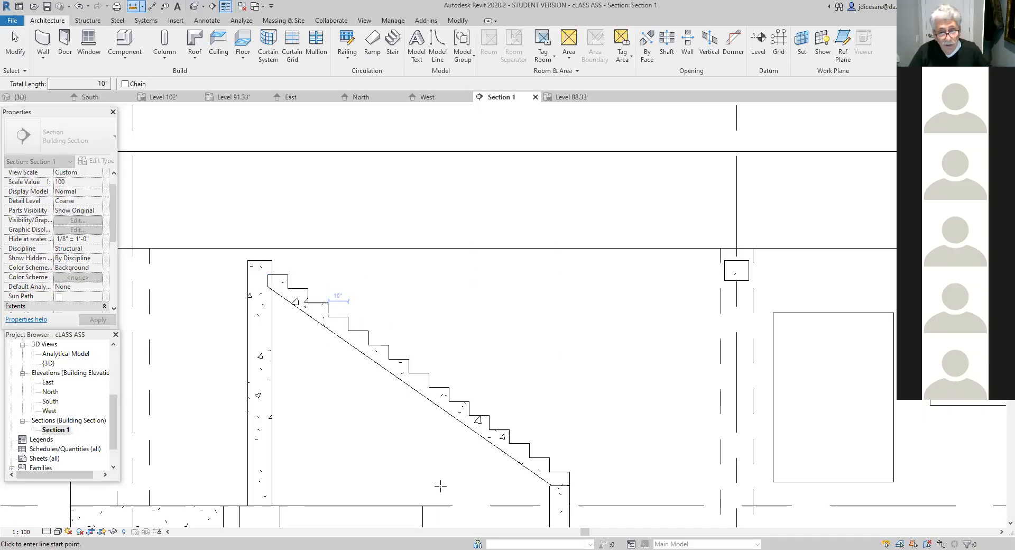
# - Examine the finished stair in the Section 1 view and how it sits between the foundation walls and building levels
pyautogui.scroll(-1, 434, 485)
pyautogui.scroll(-1, 435, 484)
pyautogui.press('Escape')
pyautogui.press('Escape')
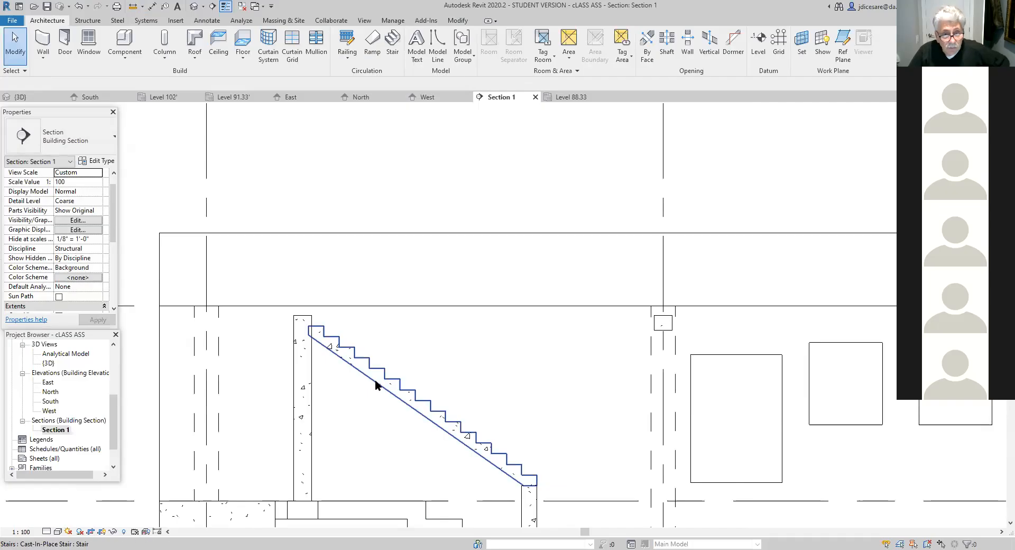
pyautogui.click(371, 397)
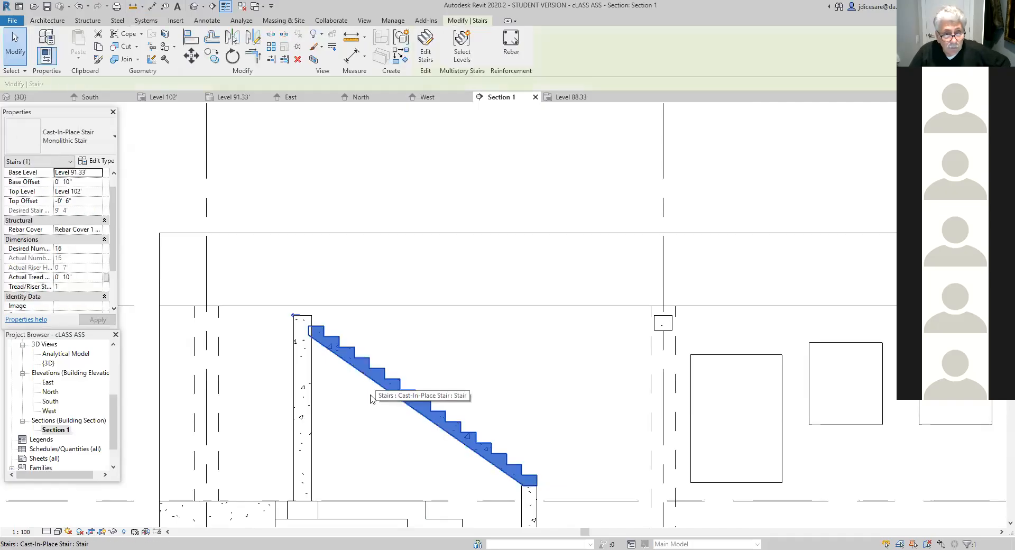
pyautogui.click(354, 421)
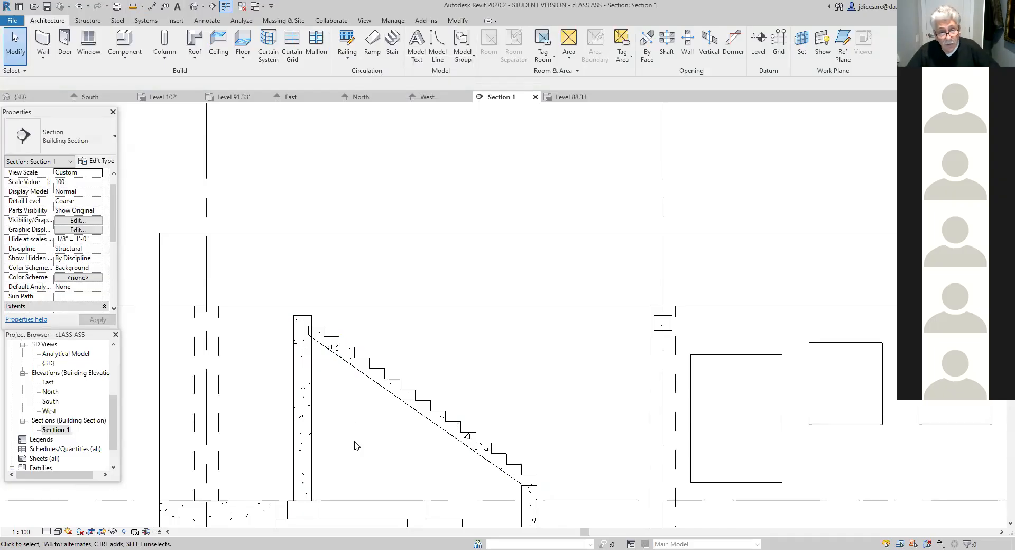
pyautogui.scroll(-2, 412, 422)
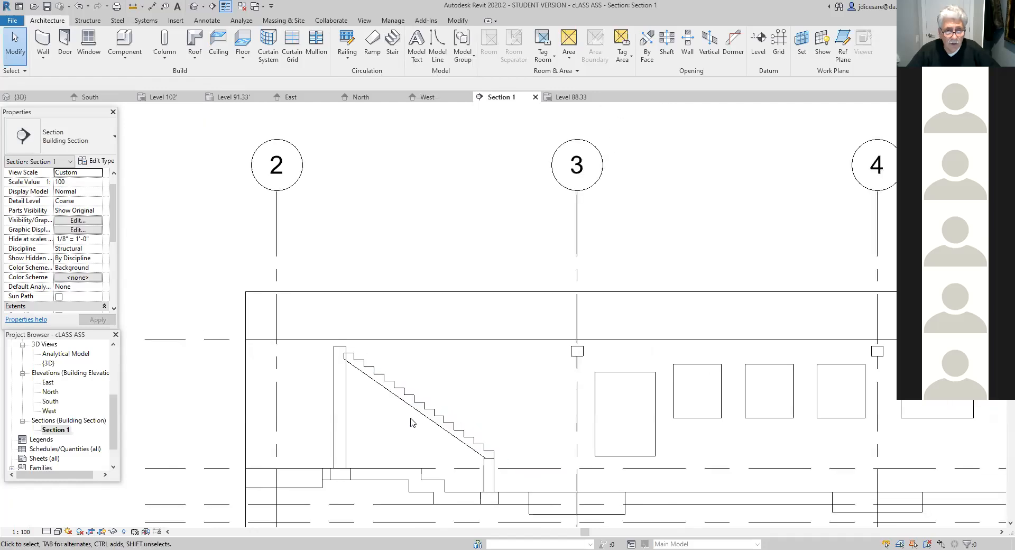
pyautogui.scroll(-2, 474, 392)
pyautogui.moveTo(475, 401); pyautogui.dragTo(427, 405, button='middle')
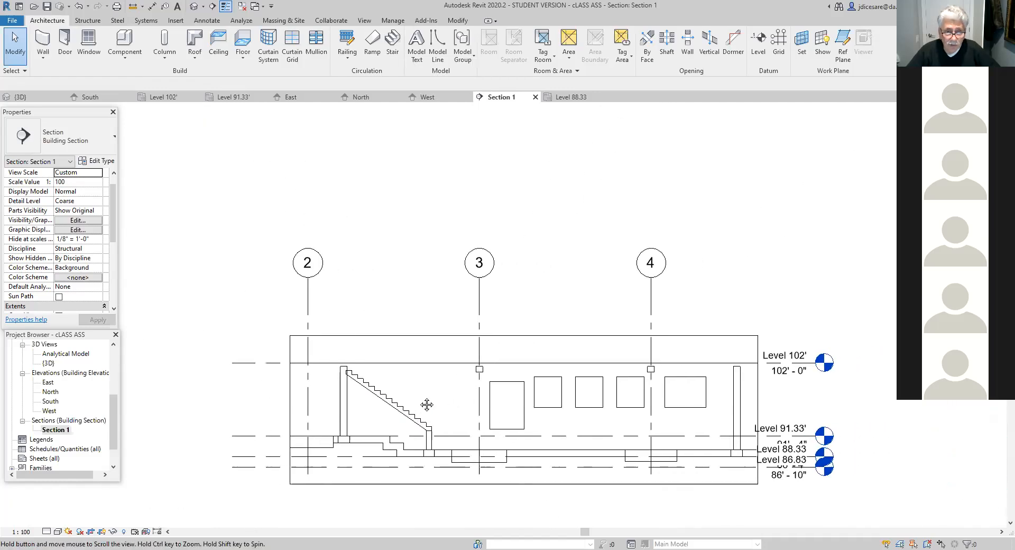
pyautogui.scroll(-1, 423, 403)
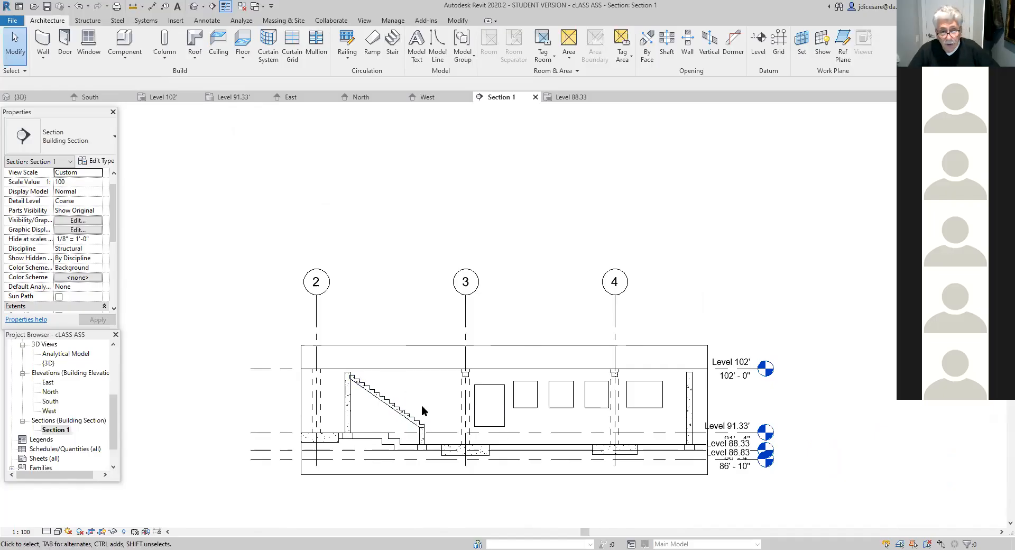
pyautogui.scroll(-1, 460, 412)
pyautogui.scroll(2, 531, 423)
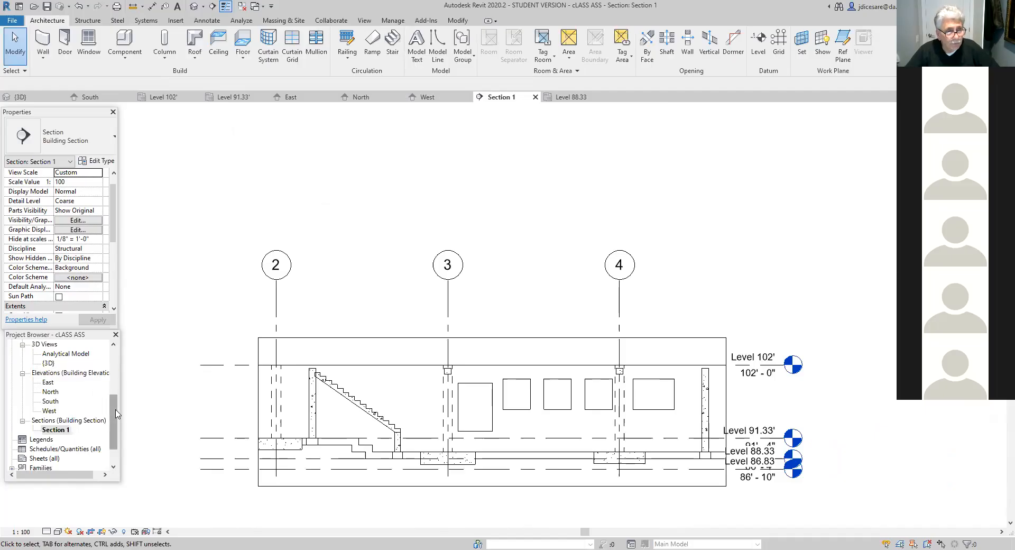
# - Open the Level 102' structural plan and bring the full foundation layout with its grids into view
pyautogui.moveTo(116, 414); pyautogui.dragTo(115, 369)
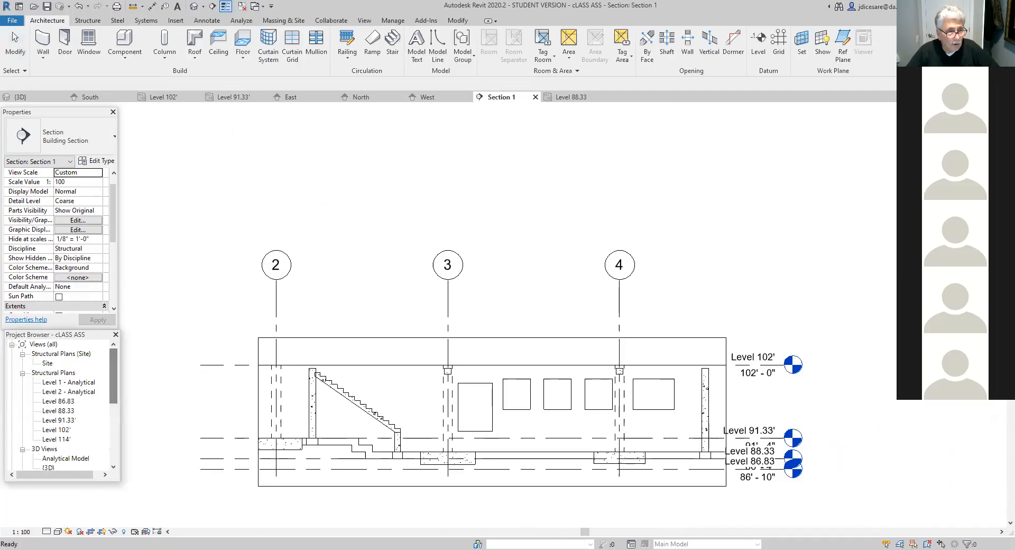
pyautogui.click(63, 430)
pyautogui.doubleClick(63, 430)
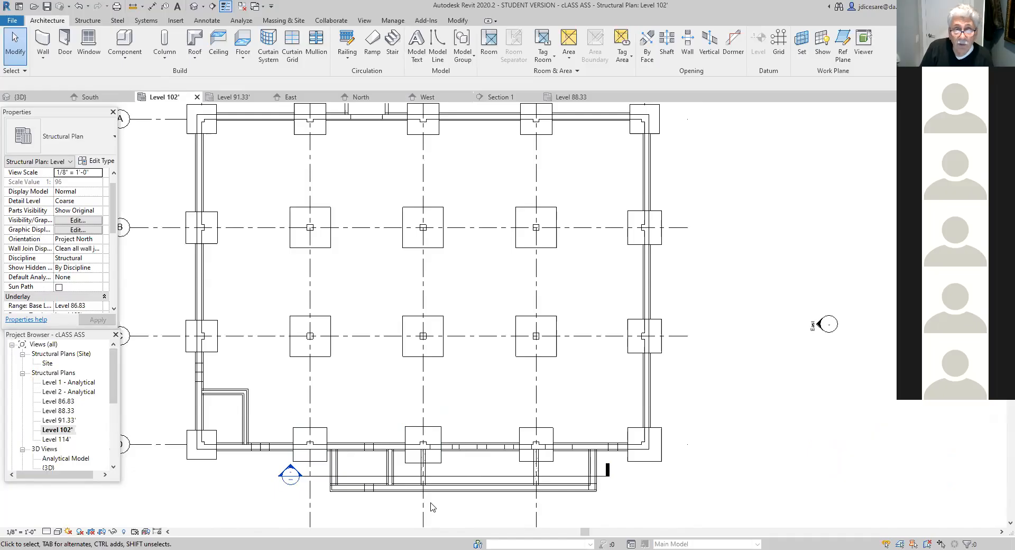
pyautogui.scroll(2, 386, 346)
pyautogui.scroll(-5, 386, 349)
pyautogui.scroll(-3, 368, 318)
pyautogui.scroll(1, 367, 344)
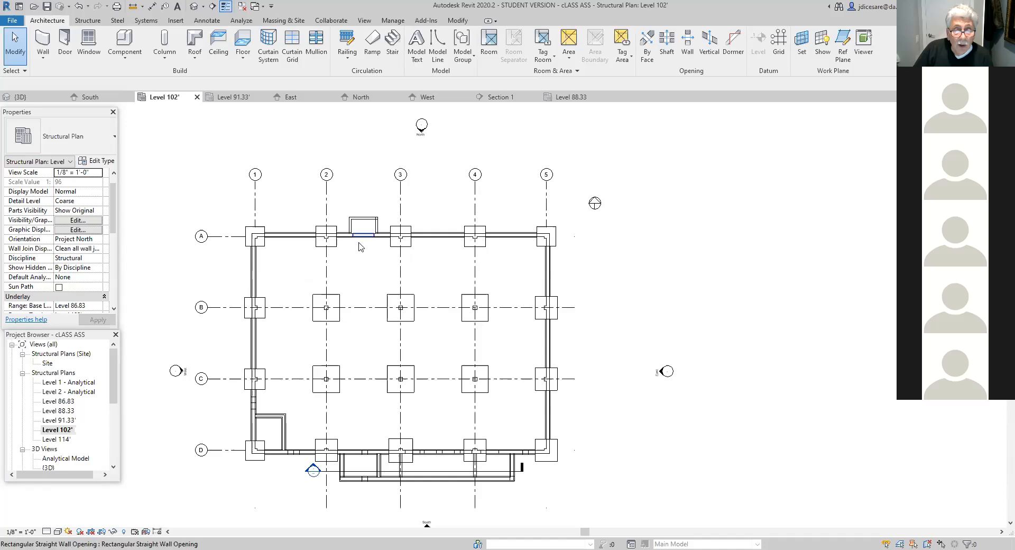
pyautogui.moveTo(369, 294); pyautogui.dragTo(386, 297, button='middle')
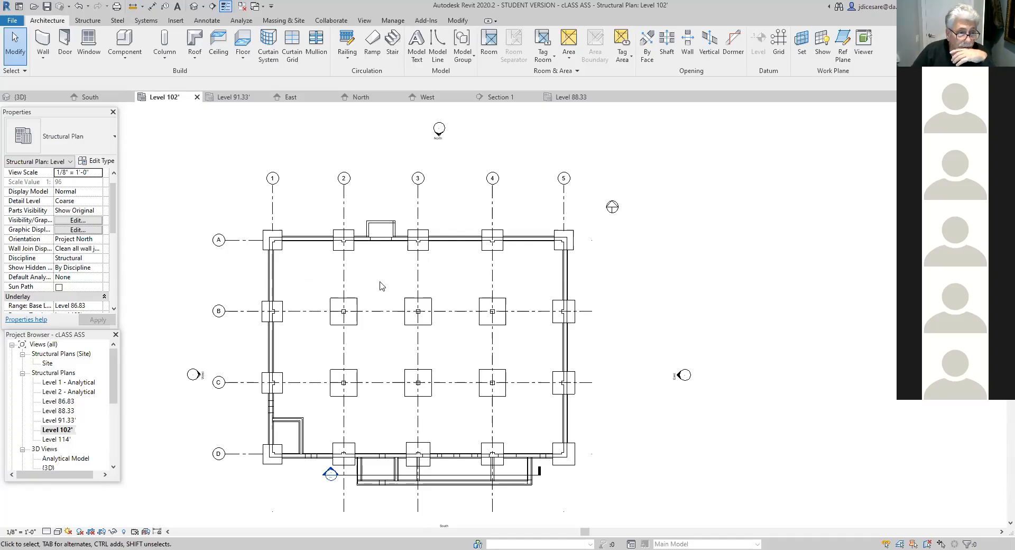
pyautogui.scroll(1, 380, 286)
pyautogui.moveTo(380, 286); pyautogui.dragTo(396, 297, button='middle')
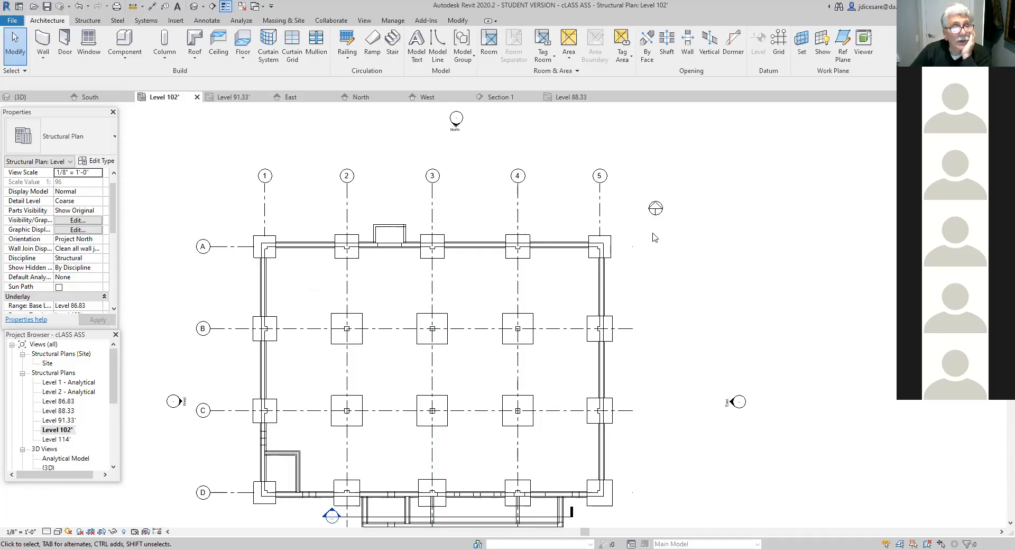
# - Place a linear dimension between the column centres at grids 1 and 2 on grid A, just below the grid bubbles
pyautogui.click(206, 22)
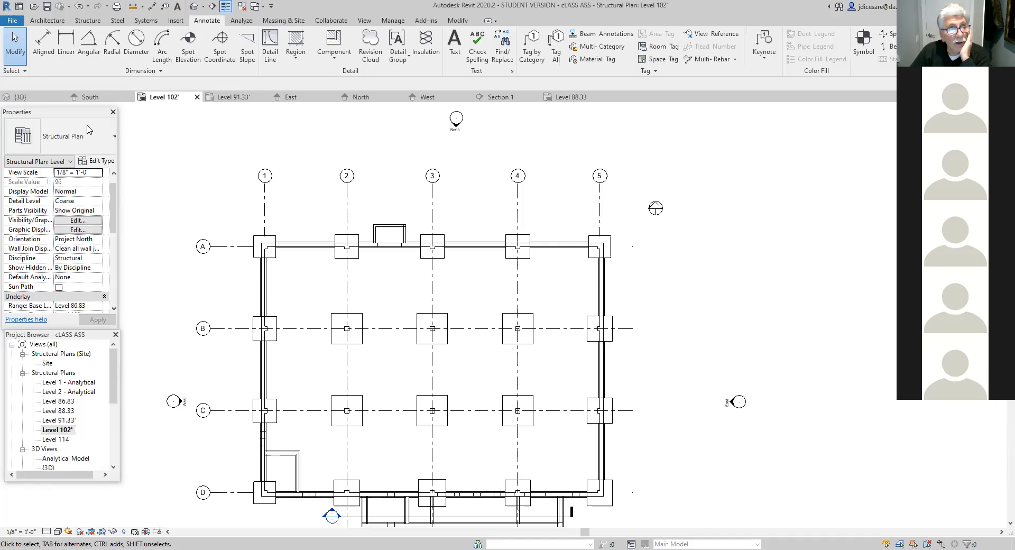
pyautogui.click(65, 55)
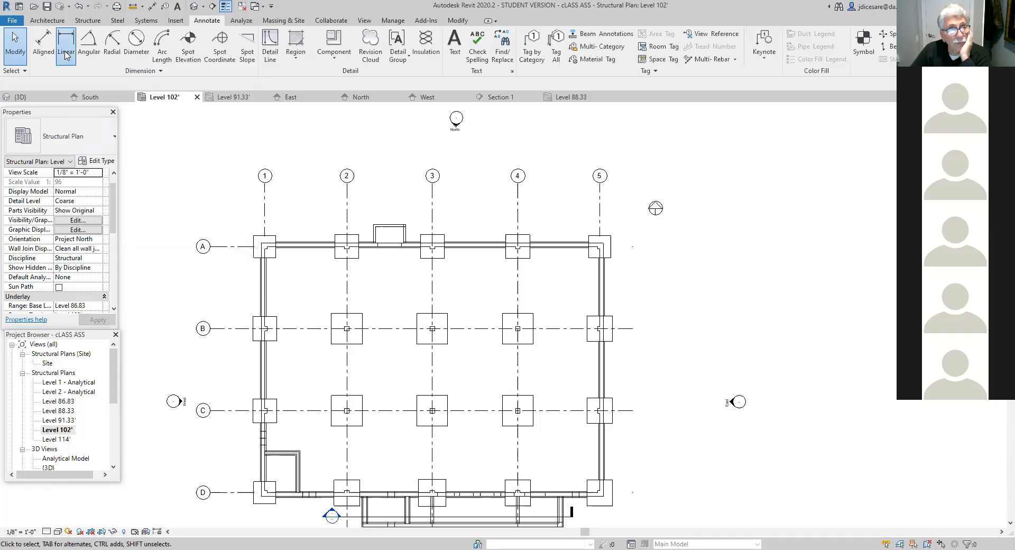
pyautogui.scroll(1, 288, 332)
pyautogui.scroll(2, 288, 332)
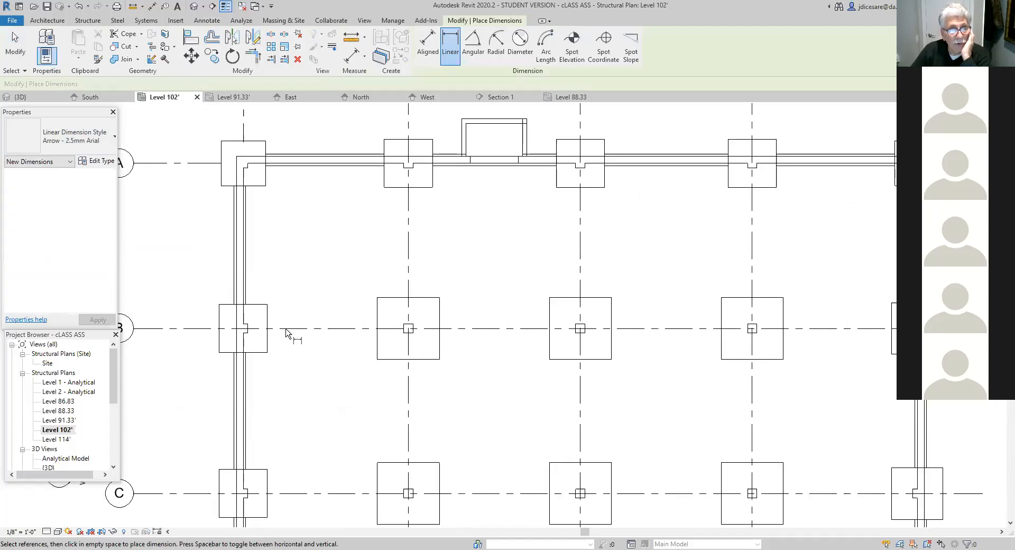
pyautogui.moveTo(316, 280); pyautogui.dragTo(365, 412, button='middle')
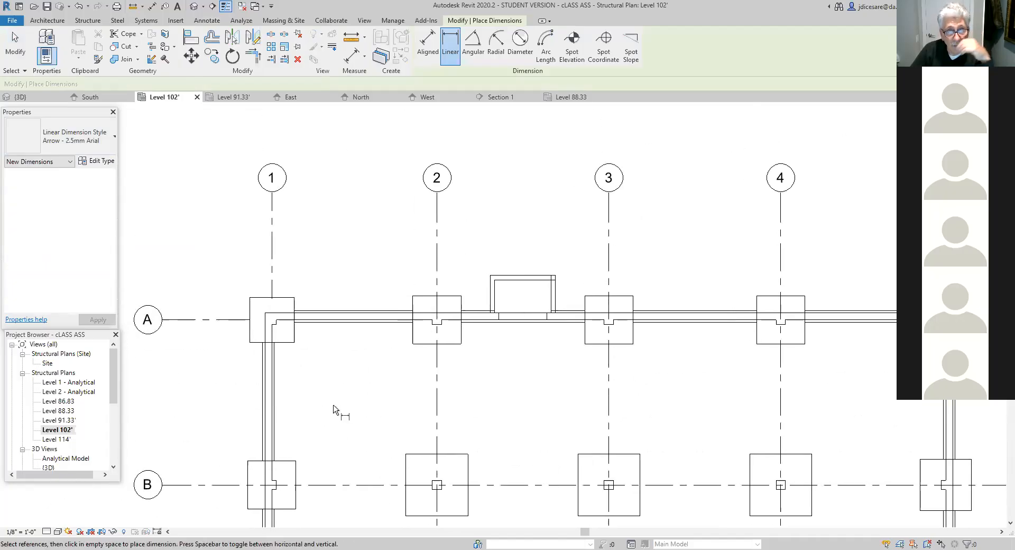
pyautogui.click(271, 320)
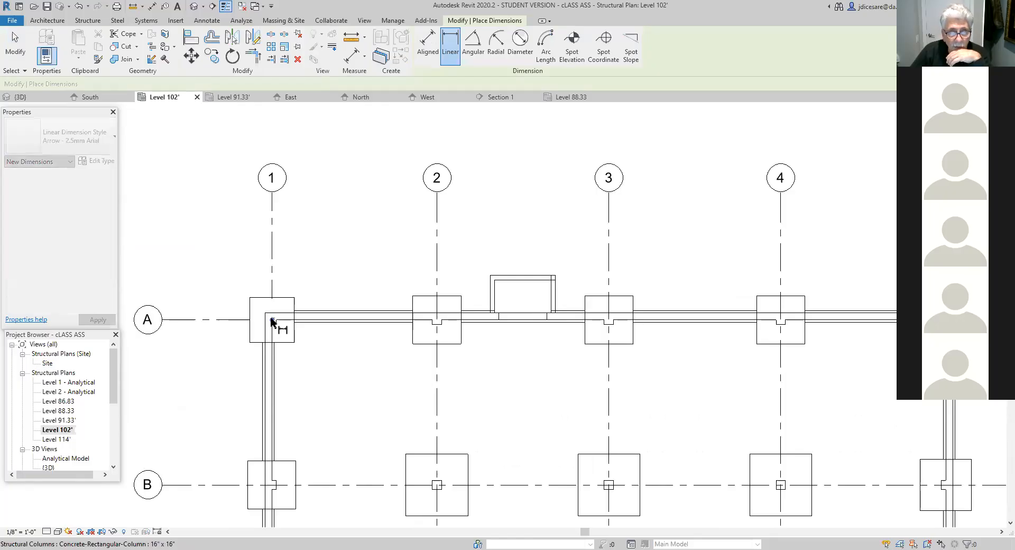
pyautogui.click(436, 320)
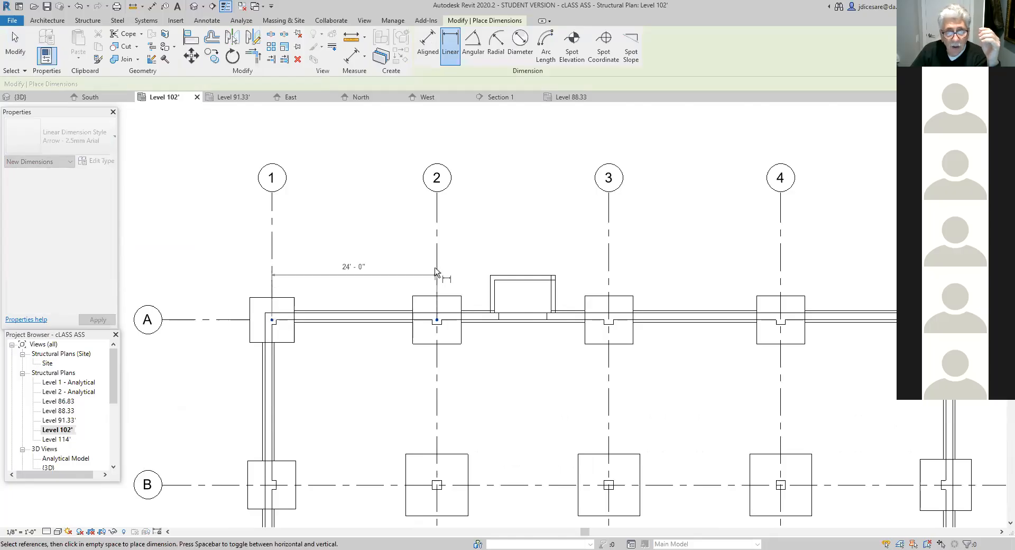
pyautogui.click(437, 229)
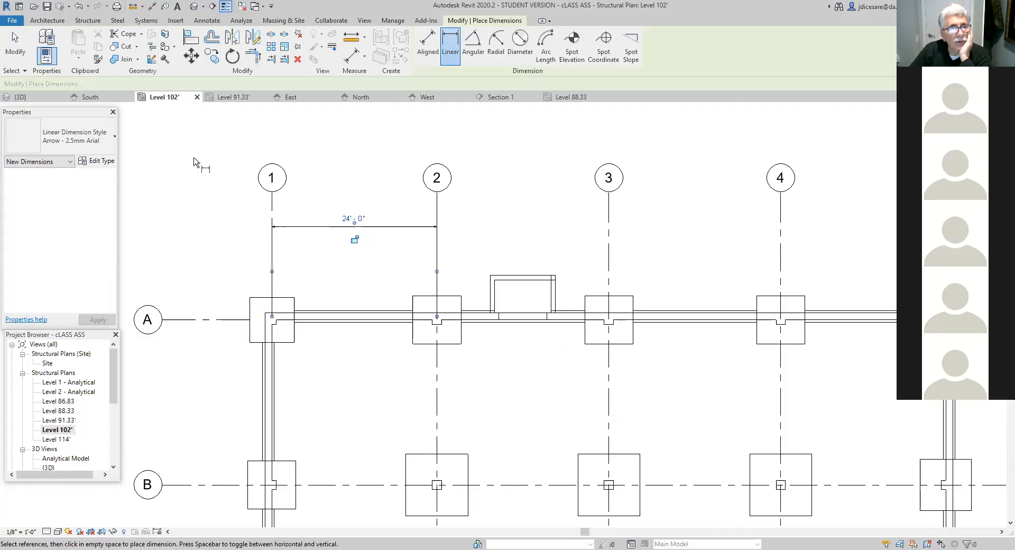
pyautogui.click(206, 20)
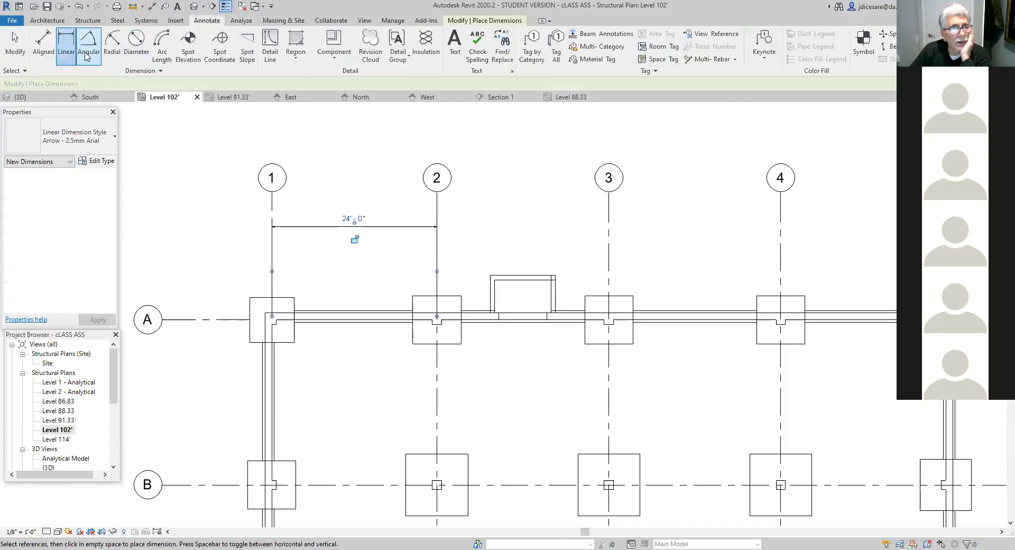
pyautogui.click(461, 343)
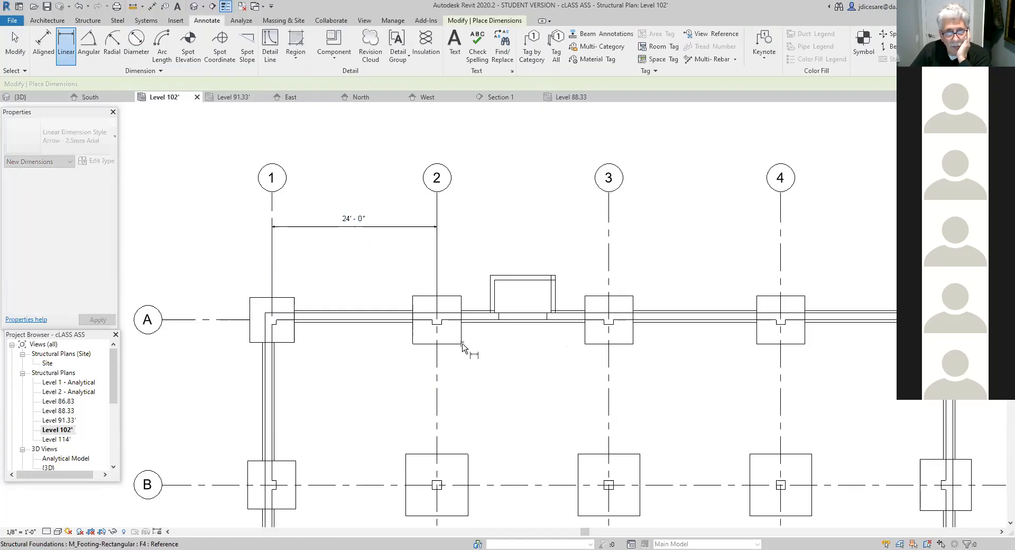
pyautogui.click(584, 343)
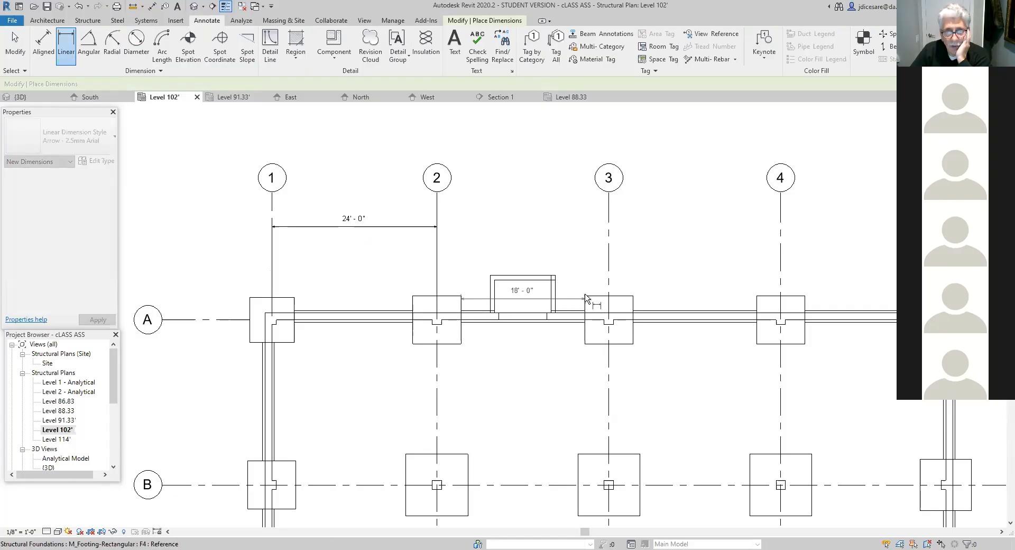
pyautogui.press('Escape')
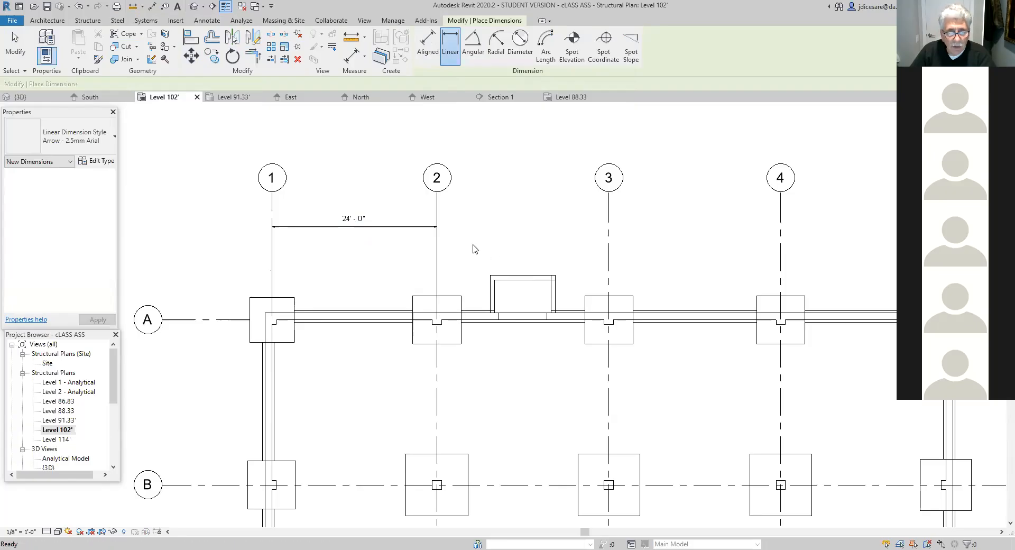
pyautogui.press('Escape')
# - Dimension from the foundation wall's outer corner to grid 1, in line with the grid 1–2 dimension, and move its text outside the witness lines
pyautogui.scroll(3, 266, 324)
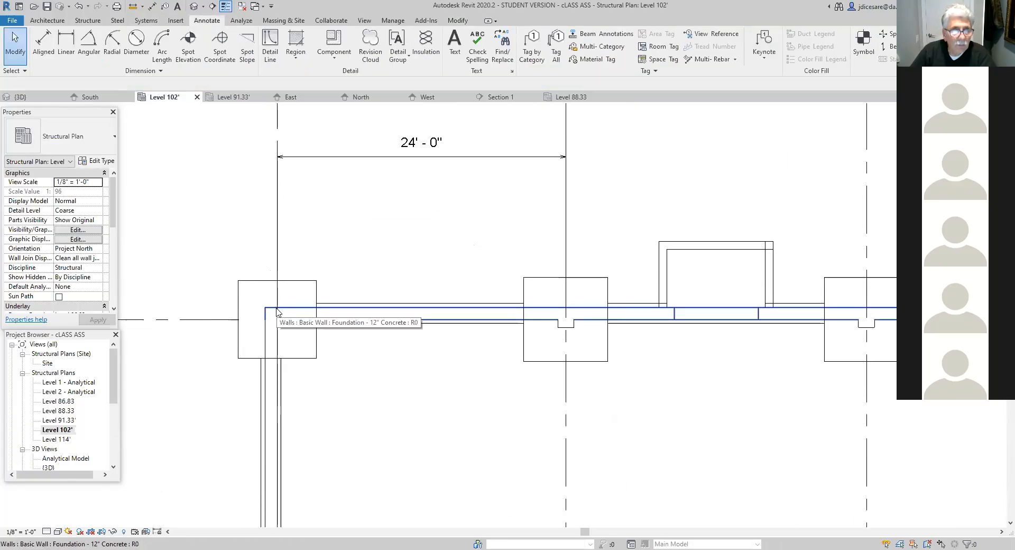
pyautogui.click(66, 45)
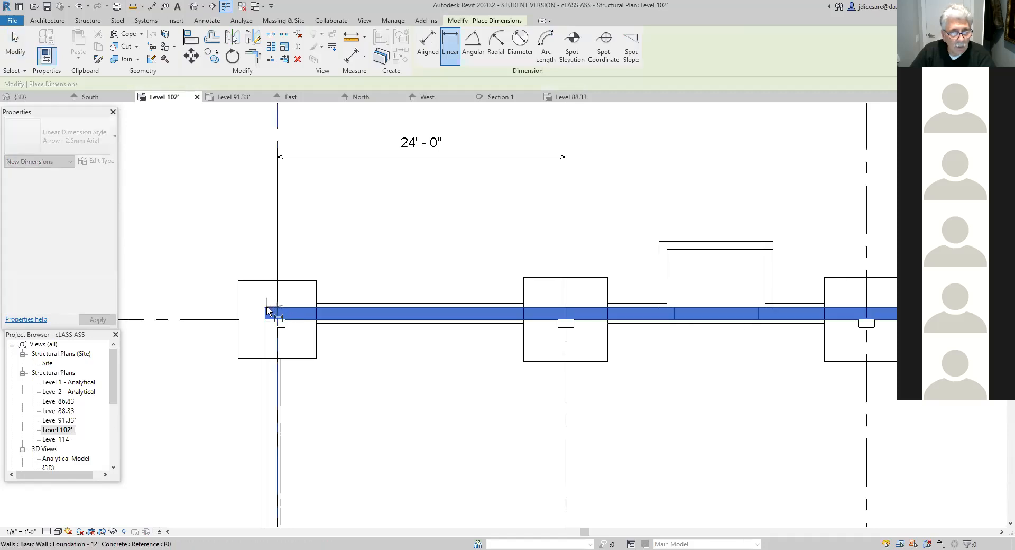
pyautogui.click(266, 308)
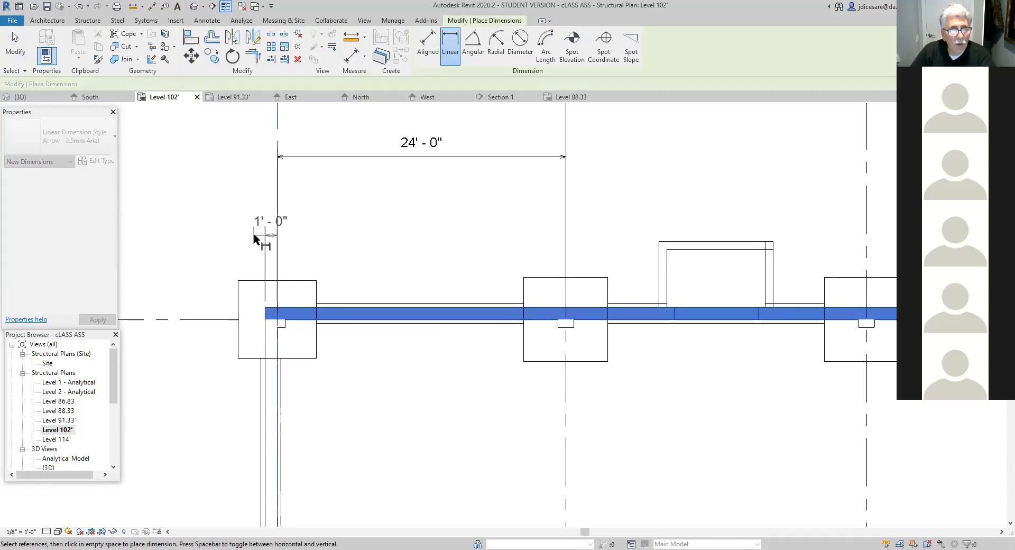
pyautogui.scroll(3, 253, 236)
pyautogui.scroll(2, 276, 267)
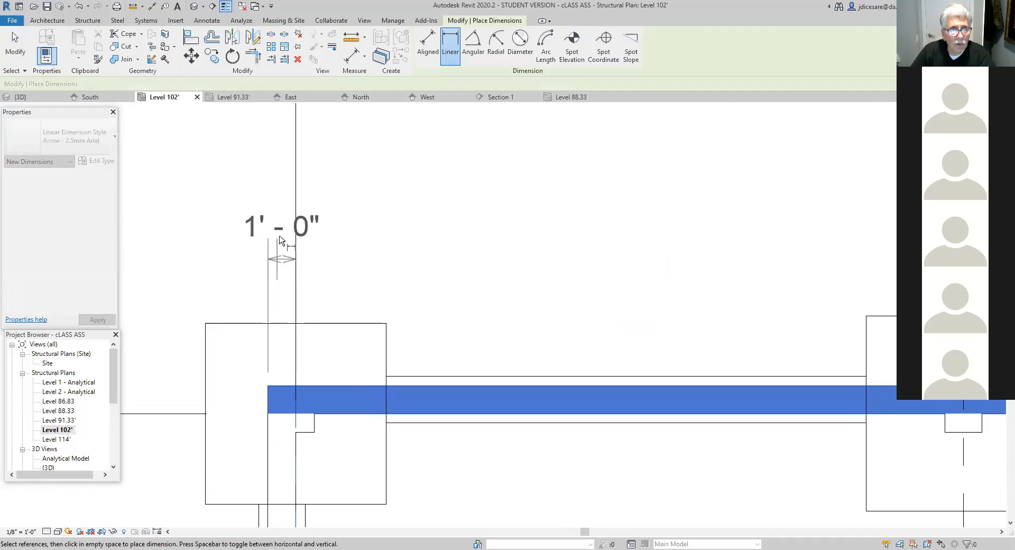
pyautogui.moveTo(282, 235); pyautogui.dragTo(288, 390, button='middle')
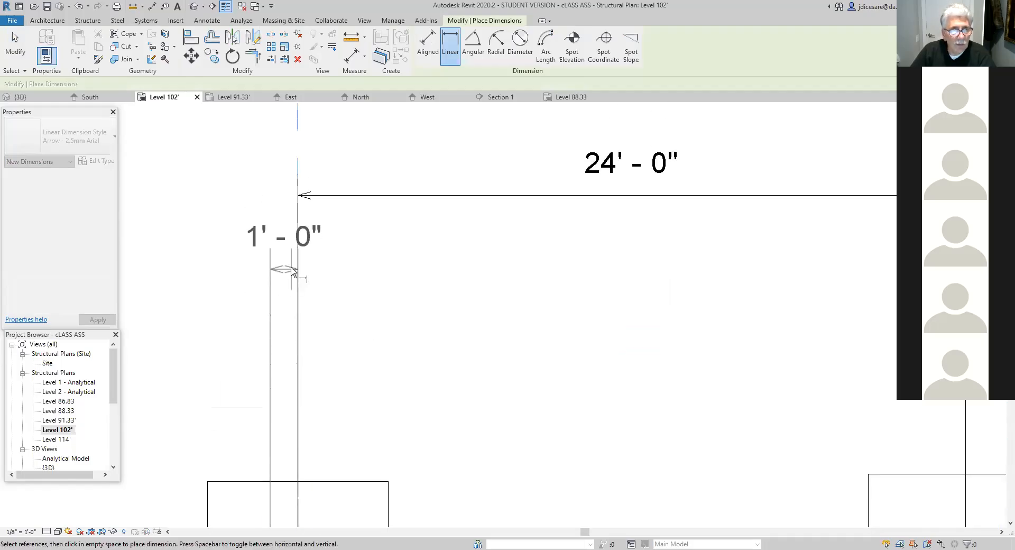
pyautogui.click(298, 197)
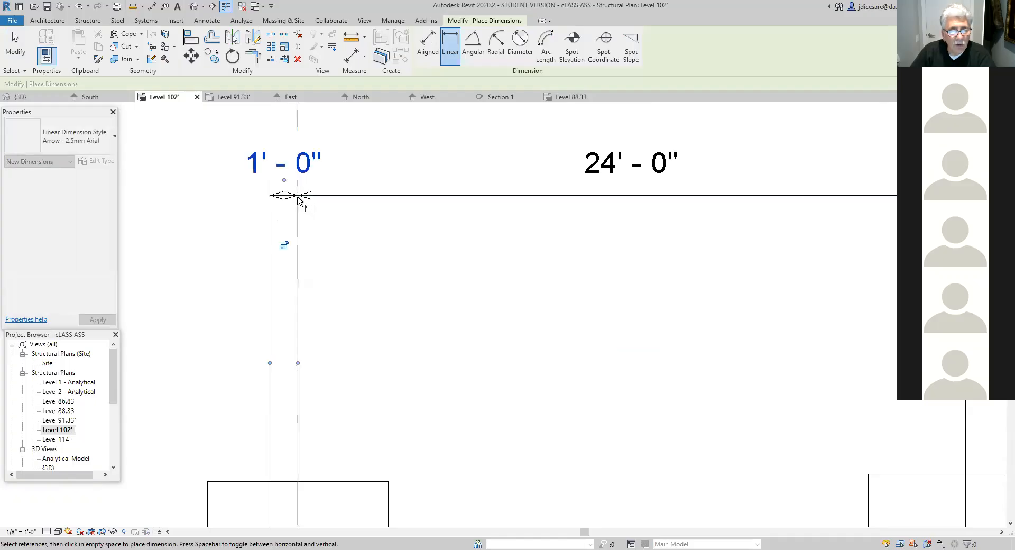
pyautogui.scroll(-2, 316, 218)
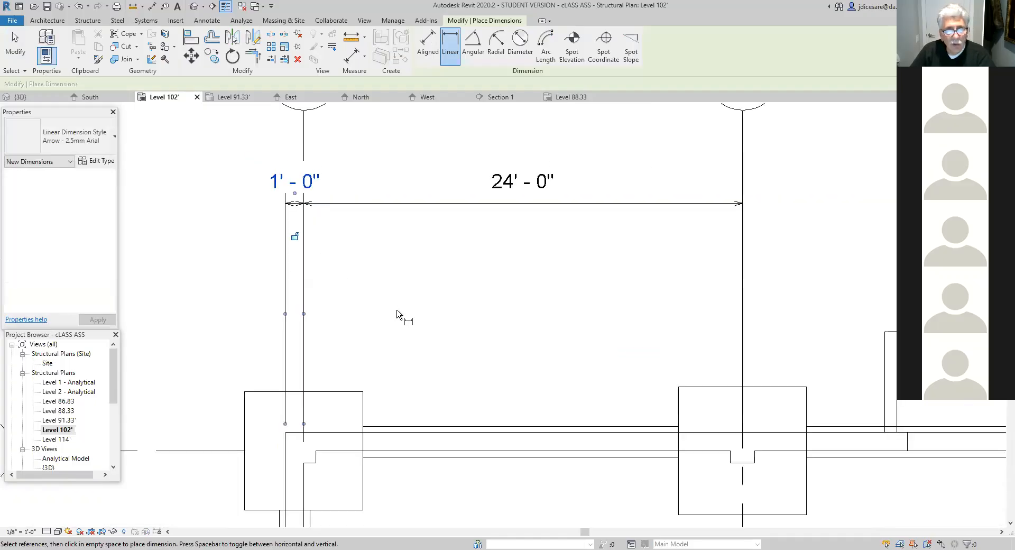
pyautogui.press('Escape')
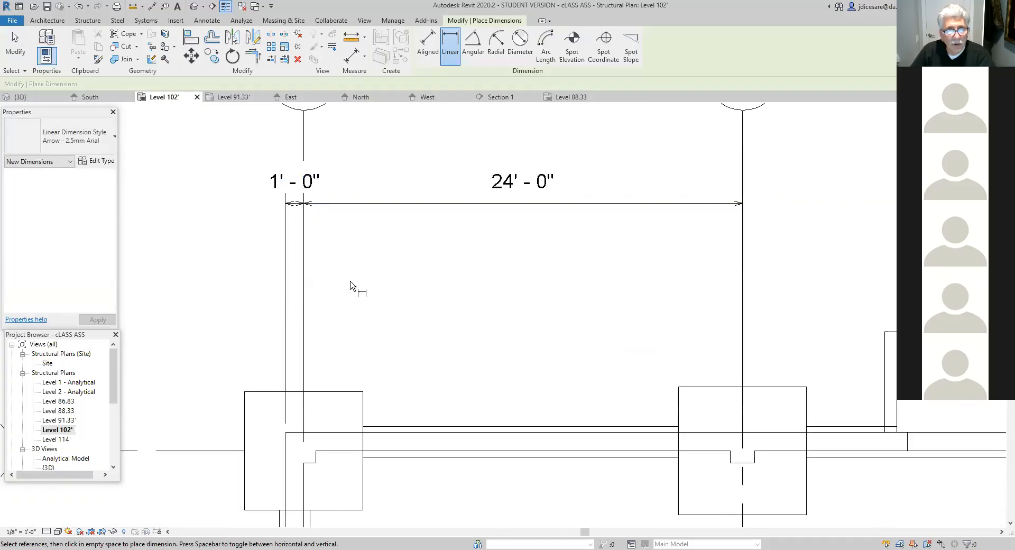
pyautogui.press('Escape')
pyautogui.click(306, 189)
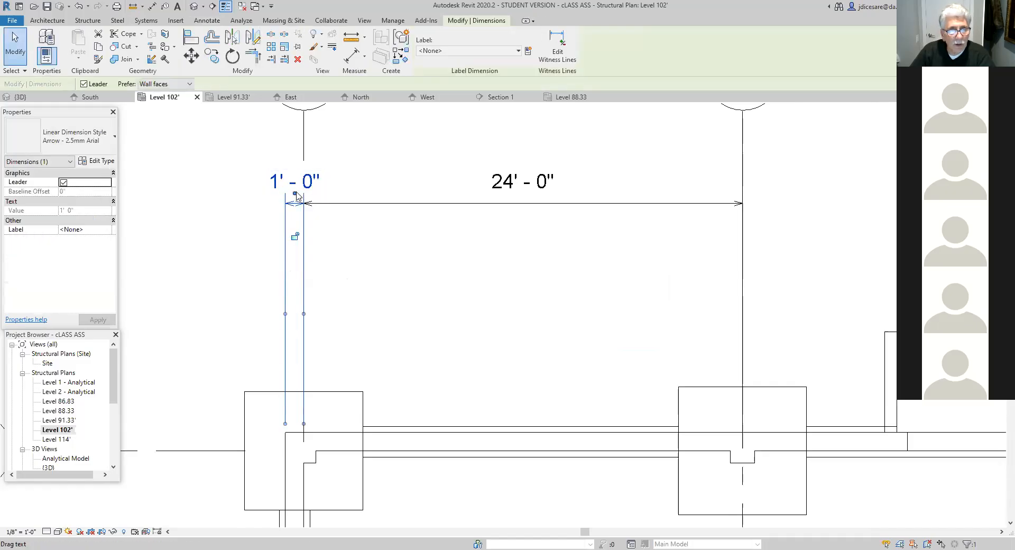
pyautogui.moveTo(296, 195); pyautogui.dragTo(255, 193)
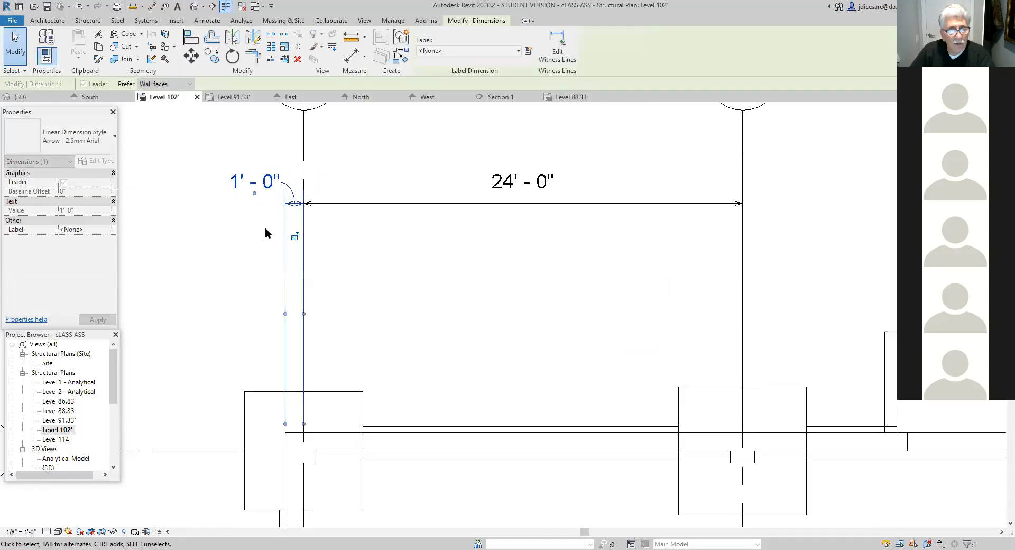
pyautogui.scroll(-3, 380, 265)
pyautogui.moveTo(404, 288); pyautogui.dragTo(348, 287, button='middle')
pyautogui.moveTo(466, 306); pyautogui.dragTo(426, 277, button='middle')
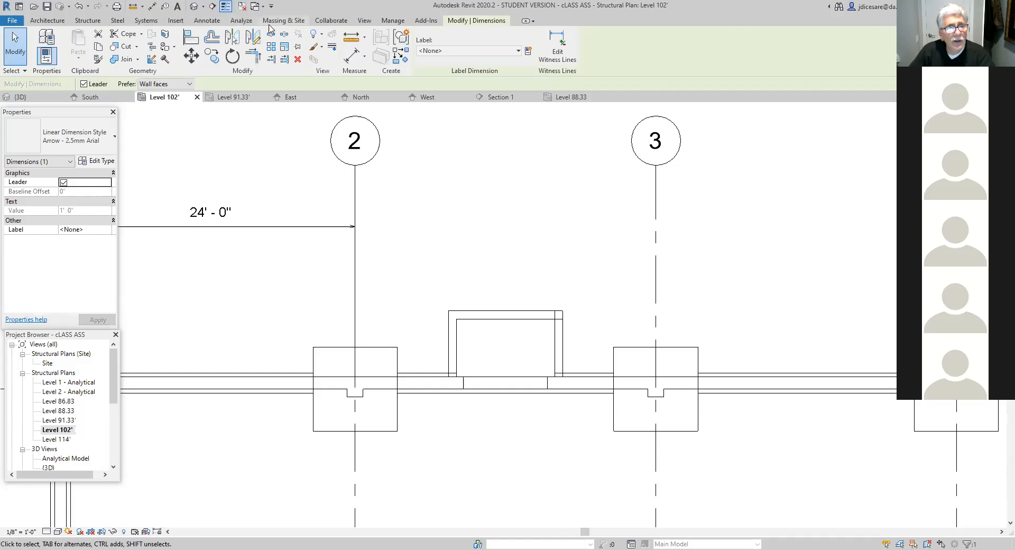
pyautogui.click(214, 22)
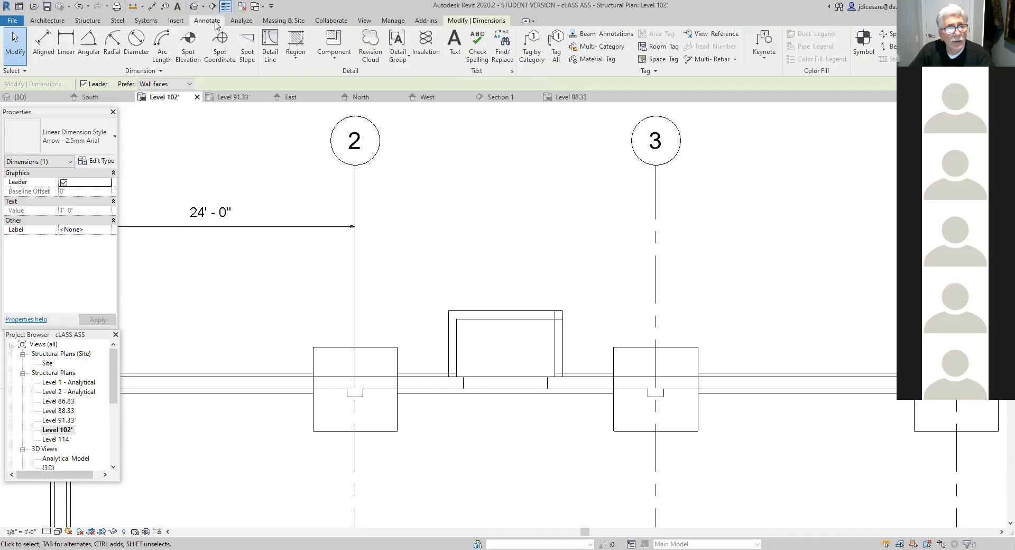
pyautogui.click(47, 55)
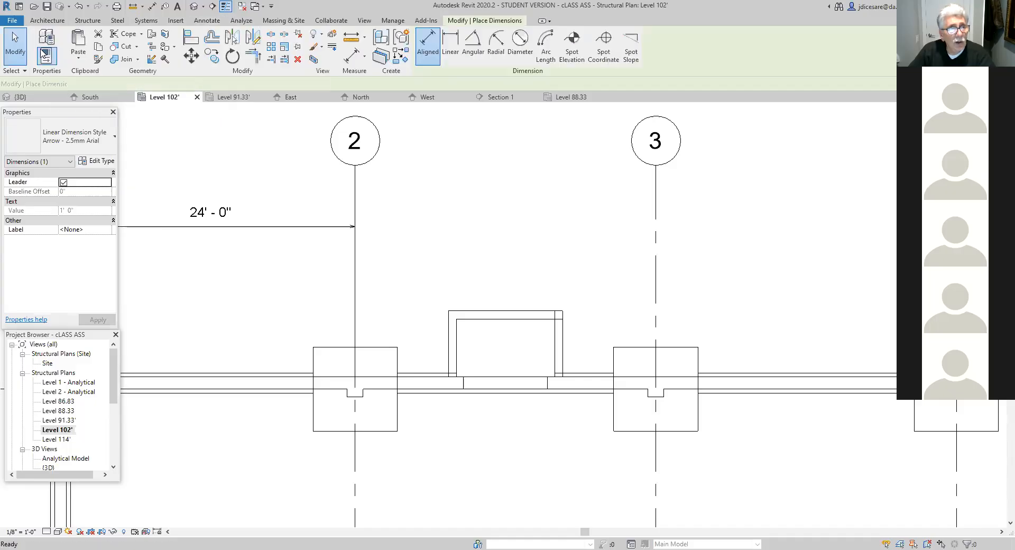
pyautogui.click(355, 365)
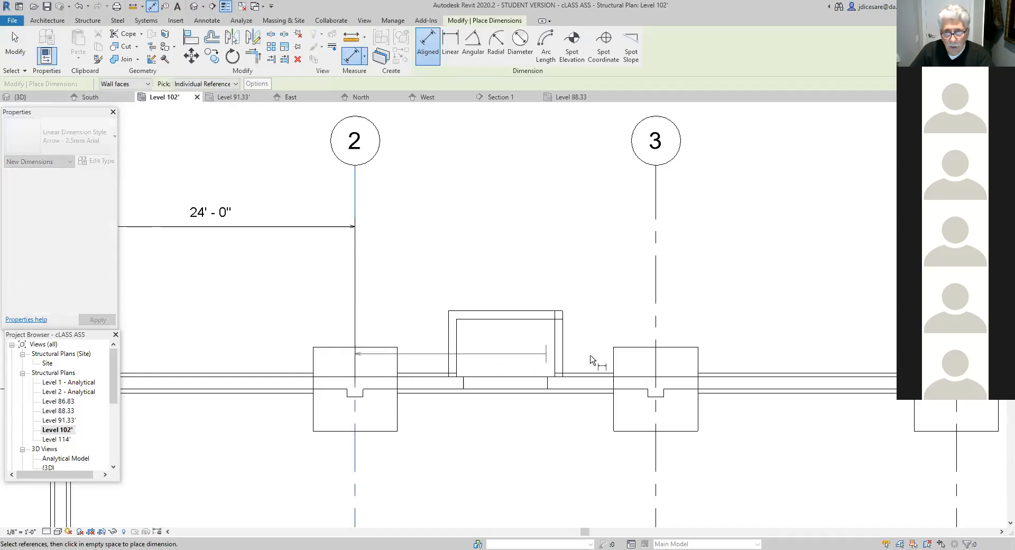
pyautogui.click(657, 364)
pyautogui.click(354, 227)
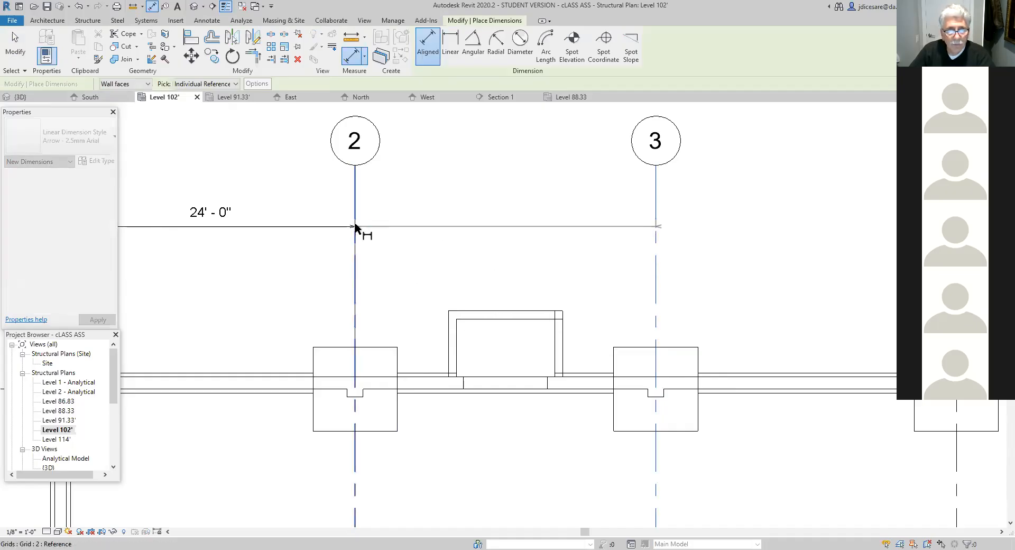
pyautogui.click(355, 227)
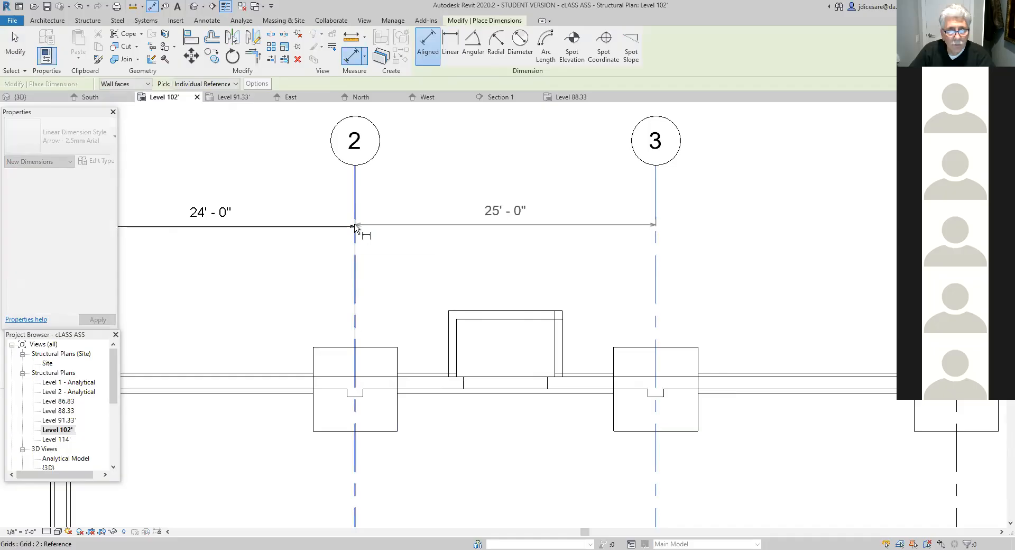
pyautogui.scroll(2, 363, 233)
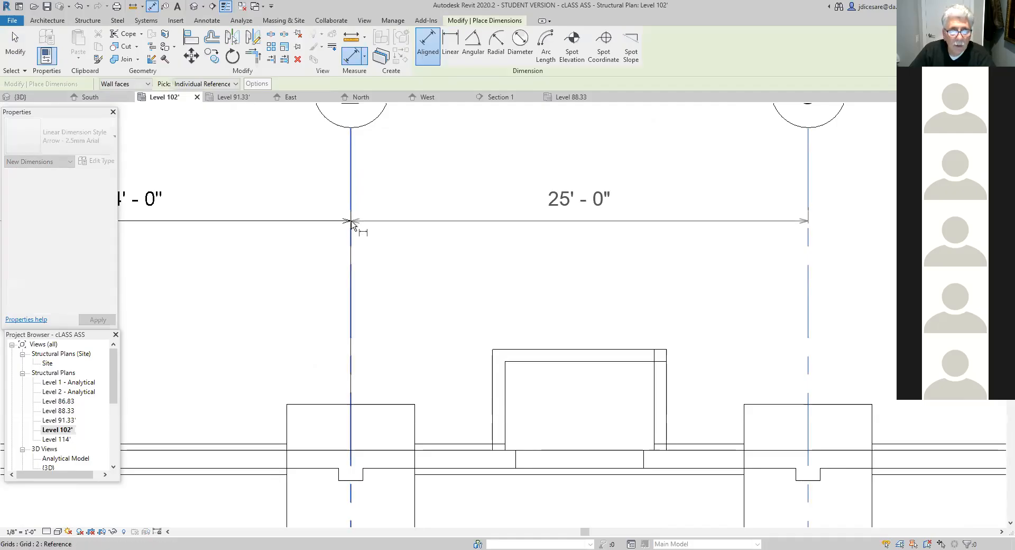
pyautogui.rightClick(351, 224)
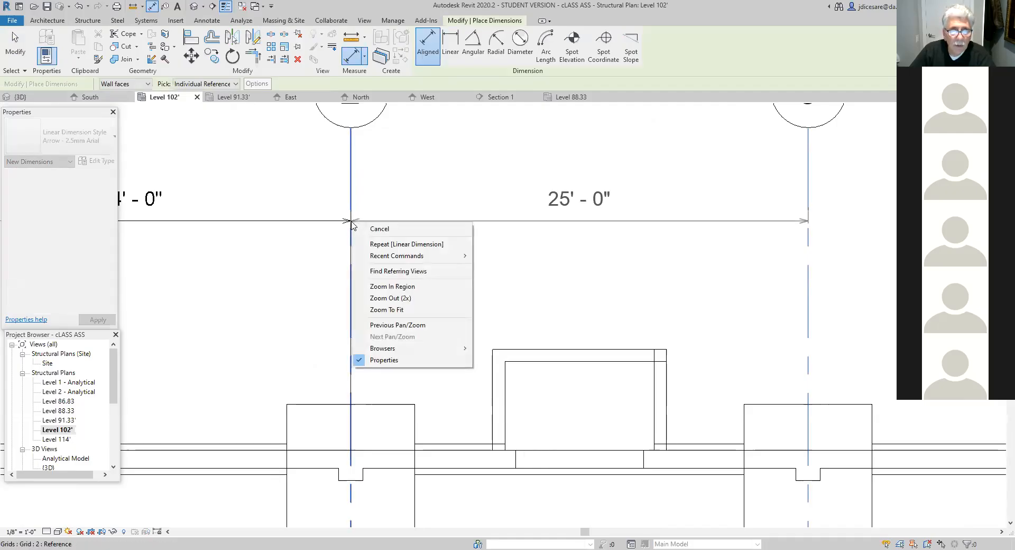
pyautogui.click(330, 222)
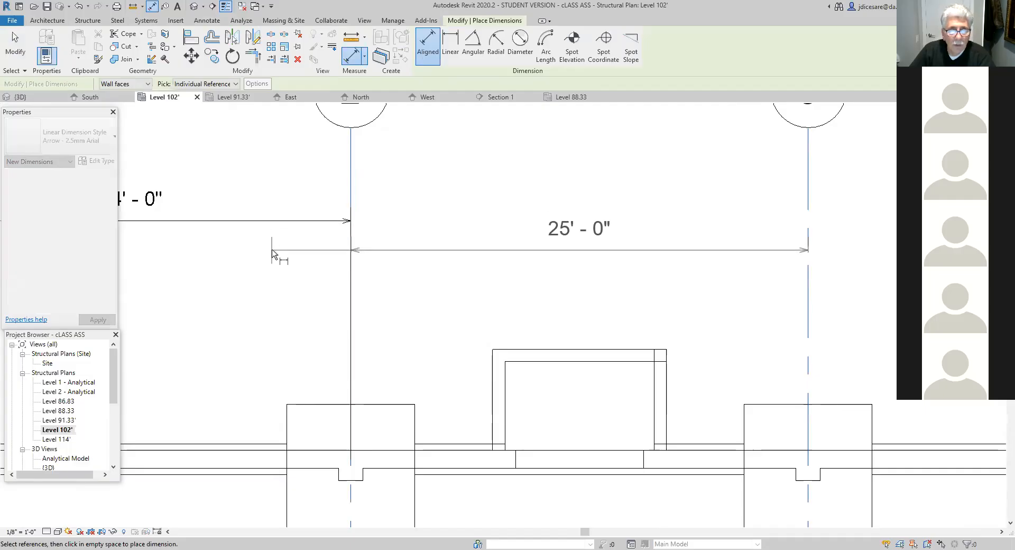
pyautogui.scroll(-2, 362, 235)
pyautogui.press('Escape')
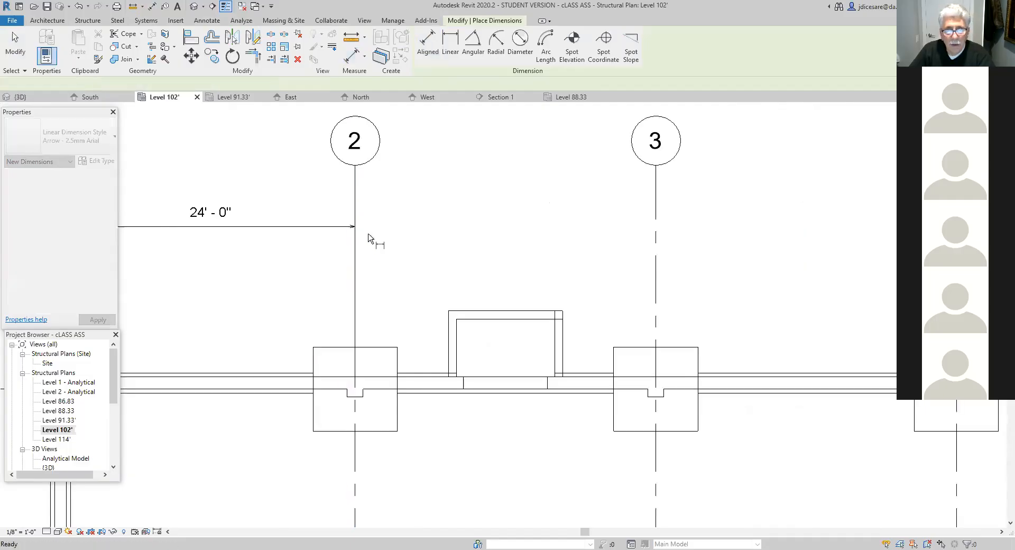
pyautogui.press('Escape')
# - Place a linear dimension between the column centres at grids 2 and 3 on grid A, in line with the grid 1–2 dimension
pyautogui.scroll(-3, 399, 265)
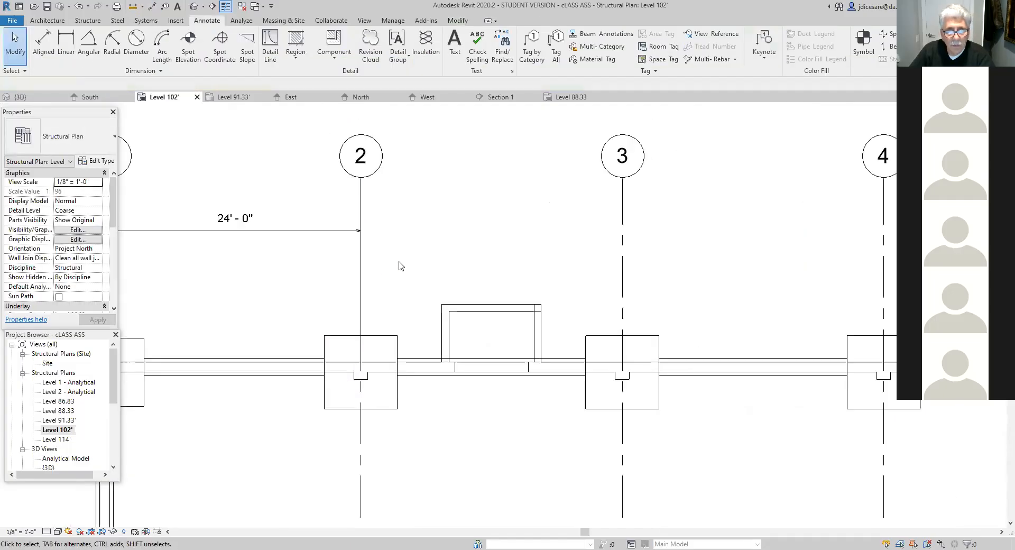
pyautogui.moveTo(404, 279); pyautogui.dragTo(398, 287, button='middle')
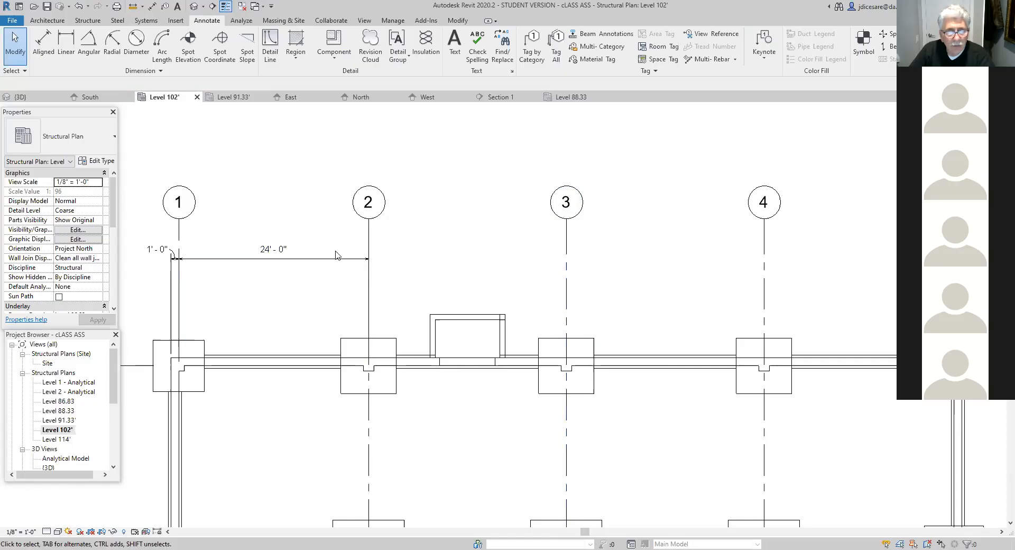
pyautogui.click(65, 45)
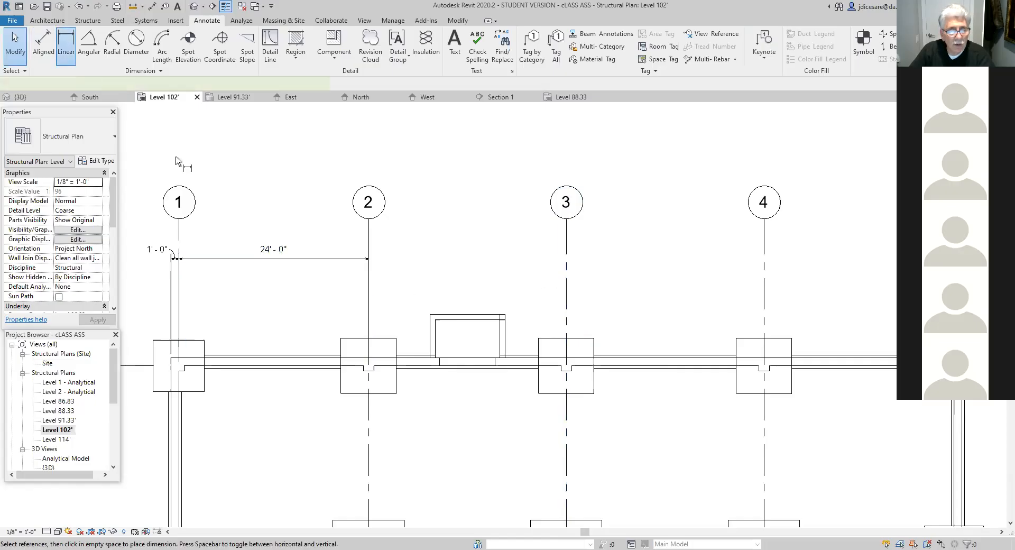
pyautogui.click(370, 367)
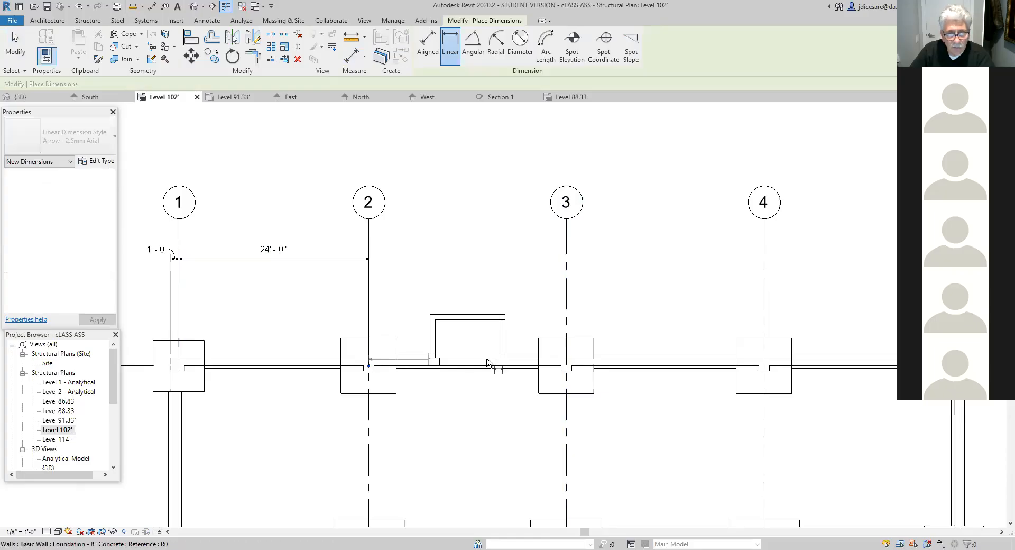
pyautogui.click(566, 366)
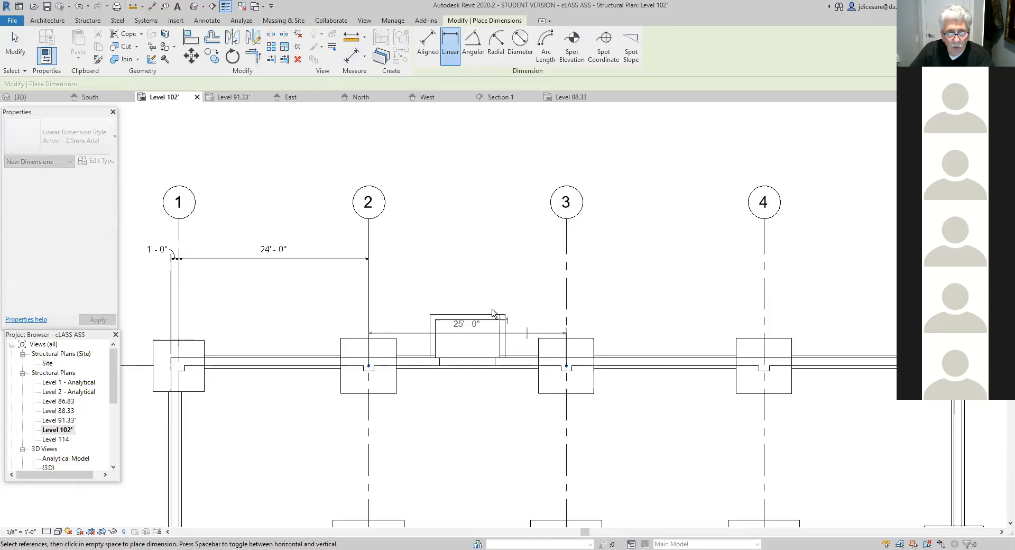
pyautogui.click(377, 265)
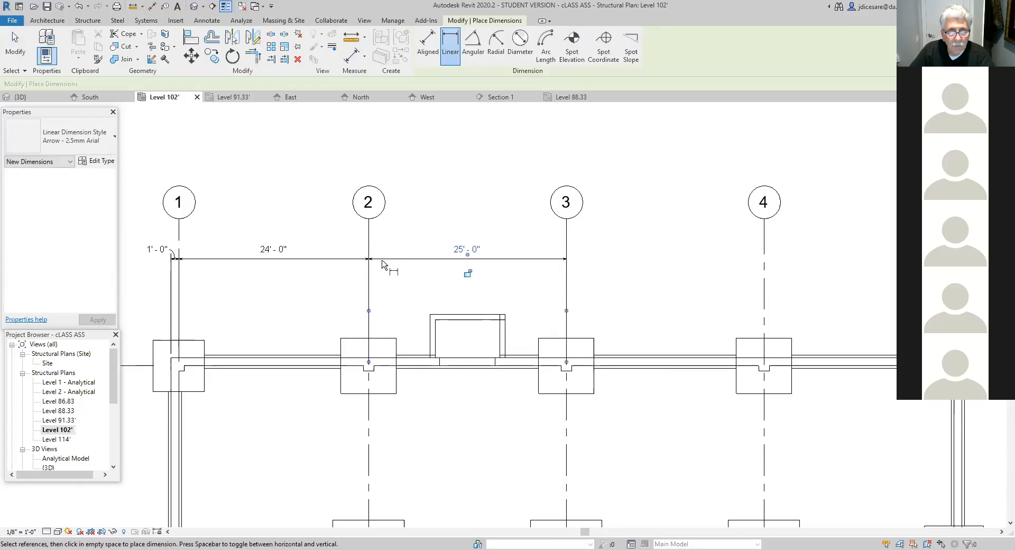
# - Try to place a linear dimension from the column centre at grid 3 to the column at grid 4, continuing the existing dimension line
pyautogui.moveTo(634, 296)
pyautogui.mouseDown(button='middle')
pyautogui.moveTo(528, 295)
pyautogui.moveTo(540, 338)
pyautogui.mouseUp(button='middle')
pyautogui.scroll(-3, 531, 298)
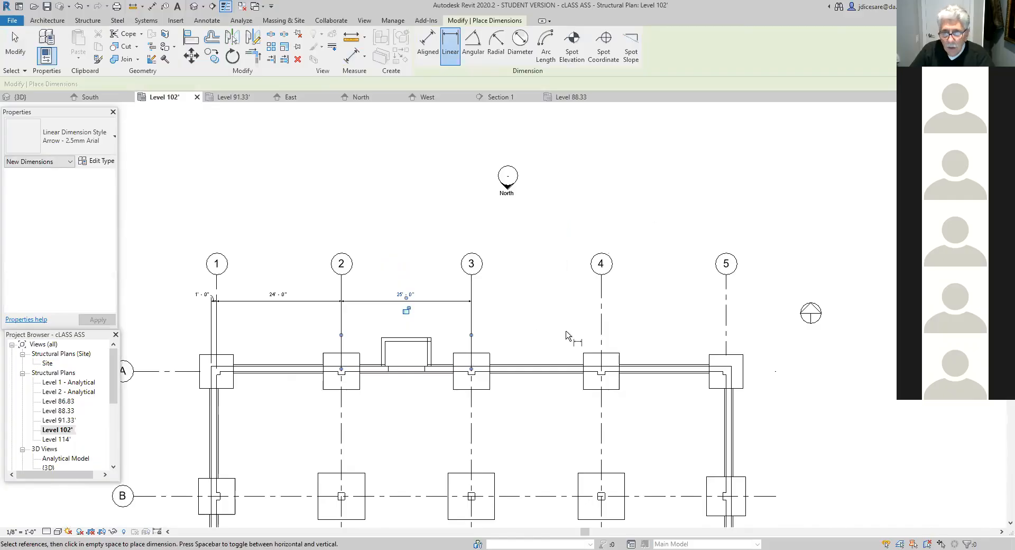
pyautogui.click(210, 22)
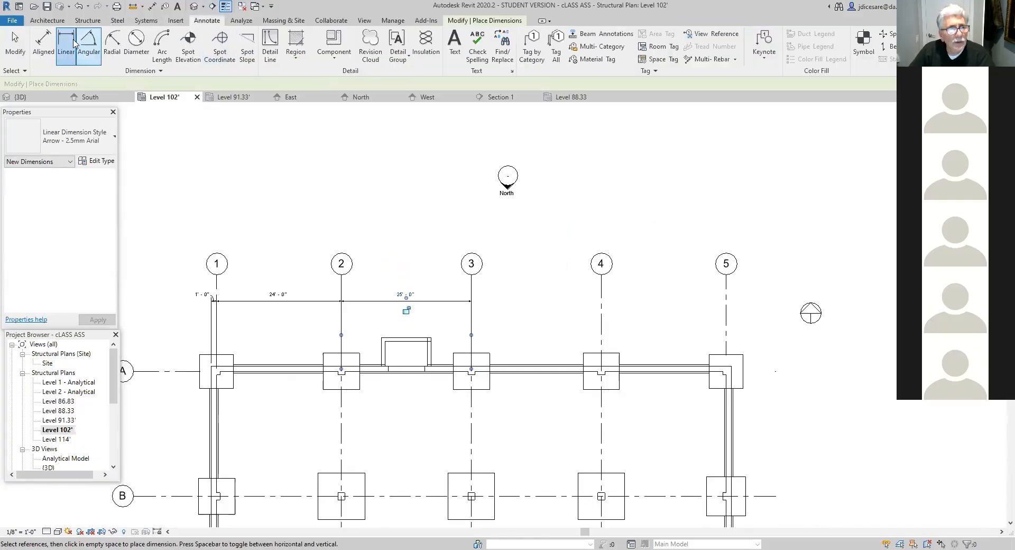
pyautogui.click(471, 370)
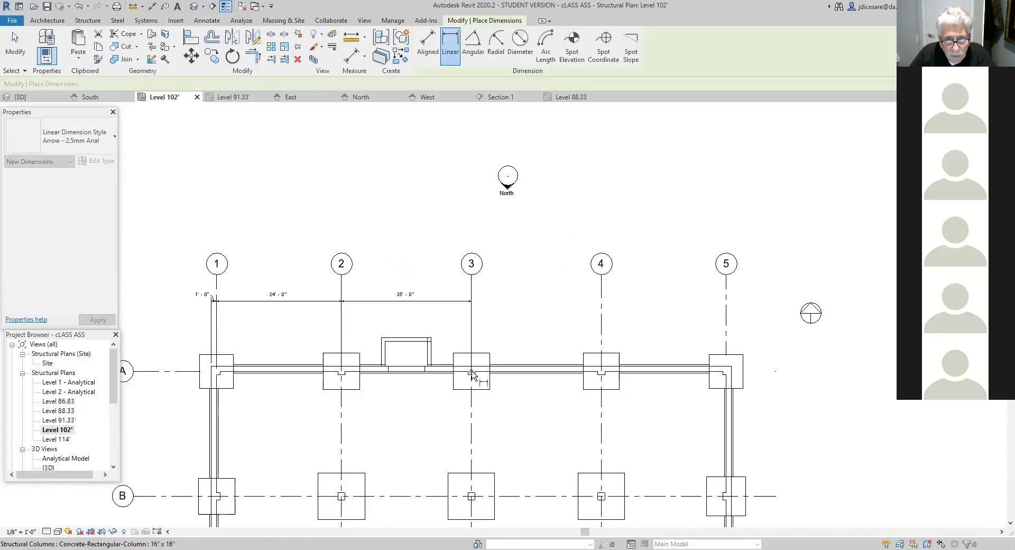
pyautogui.click(600, 373)
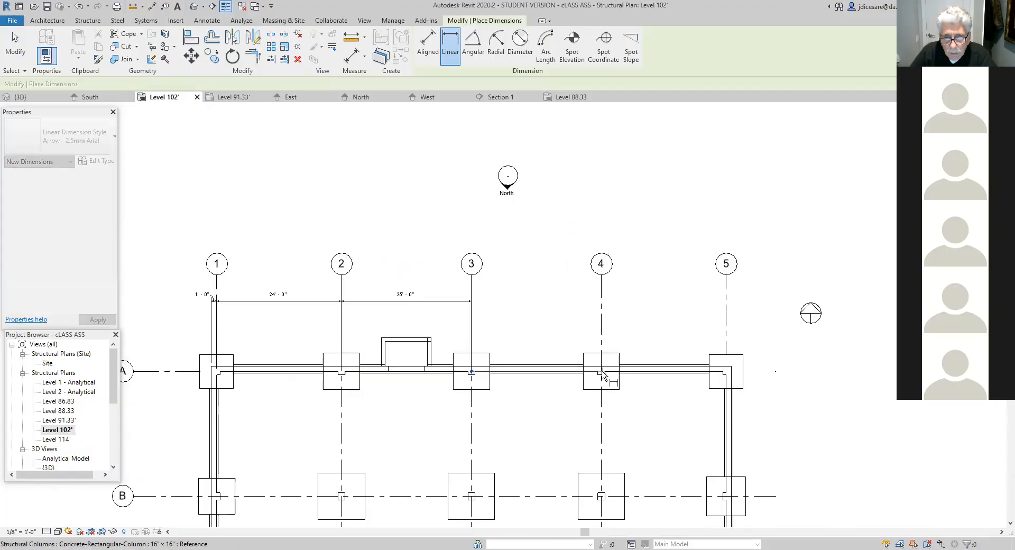
pyautogui.click(480, 304)
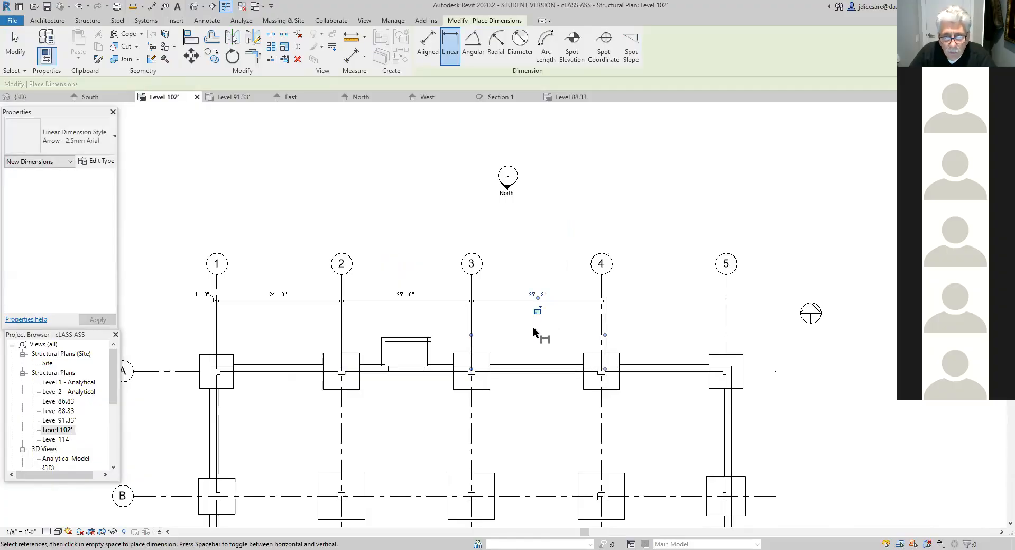
# - Try to move the misplaced witness line of the grid 3–4 dimension onto grid 4, and delete that dimension
pyautogui.scroll(2, 532, 326)
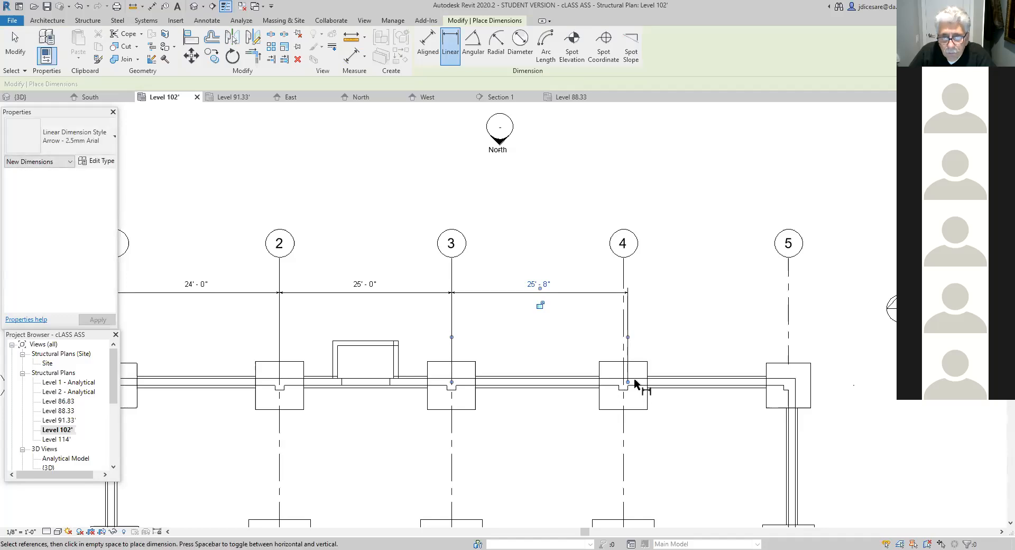
pyautogui.scroll(1, 636, 385)
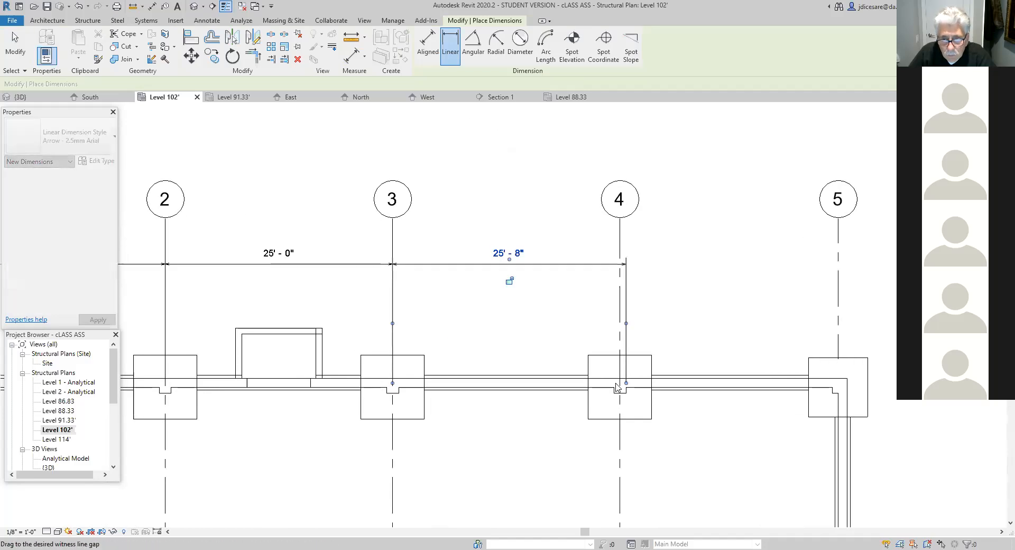
pyautogui.press('Escape')
pyautogui.press('Escape')
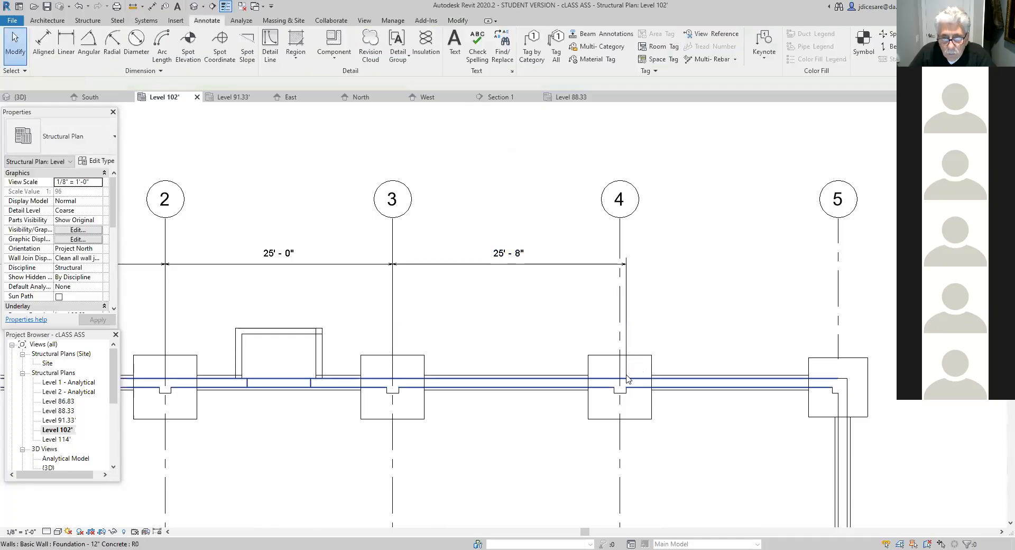
pyautogui.click(628, 382)
pyautogui.press('Escape')
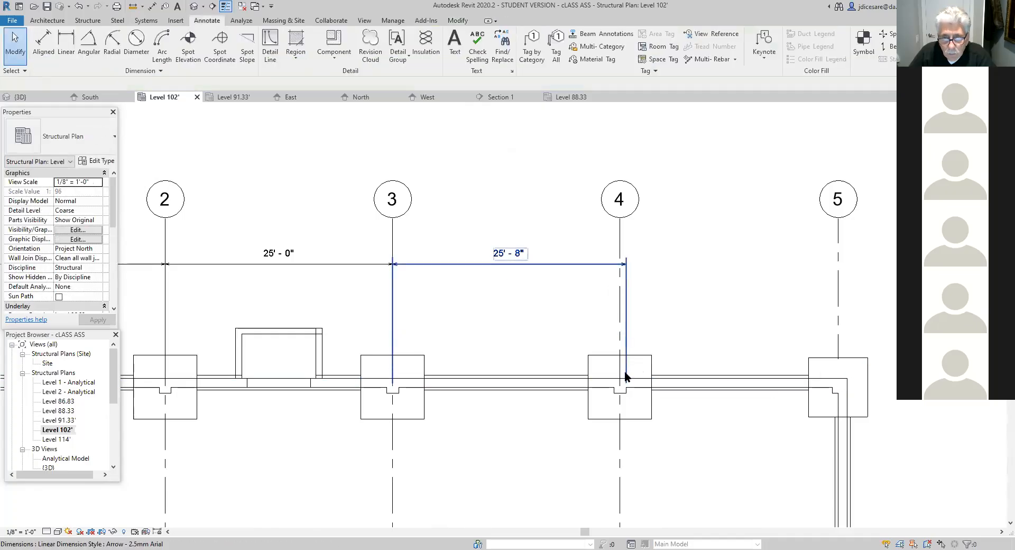
pyautogui.click(626, 375)
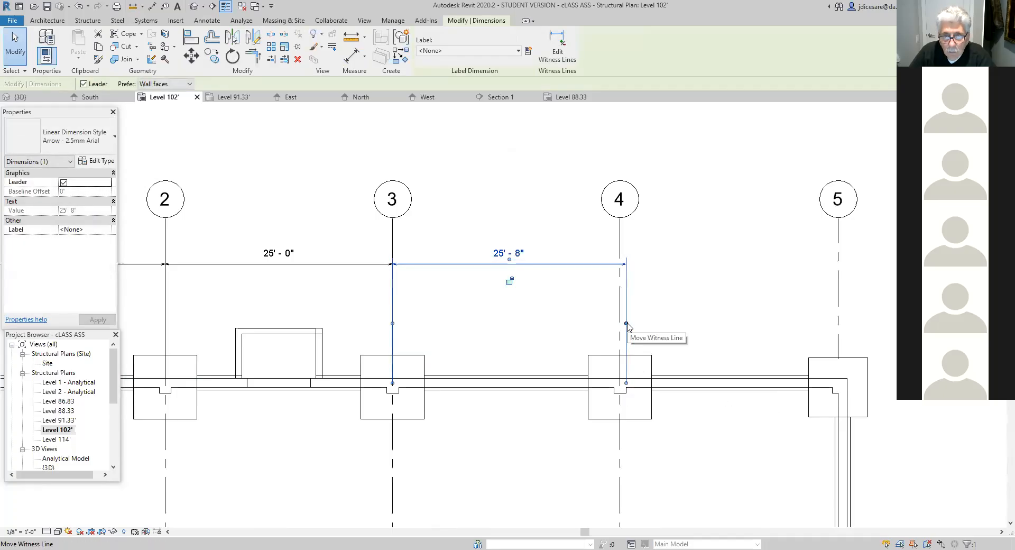
pyautogui.moveTo(627, 323); pyautogui.dragTo(621, 328)
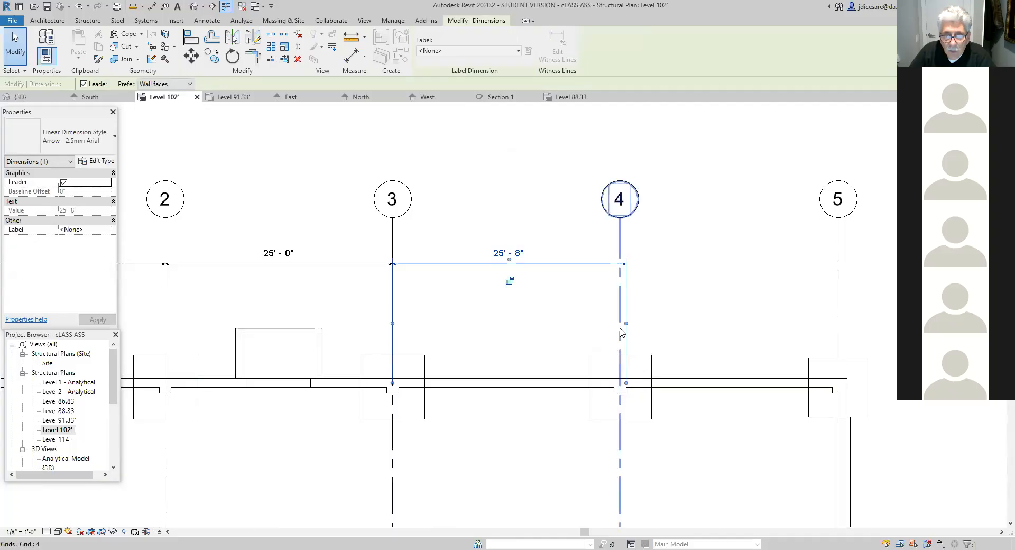
pyautogui.click(594, 347)
pyautogui.click(531, 266)
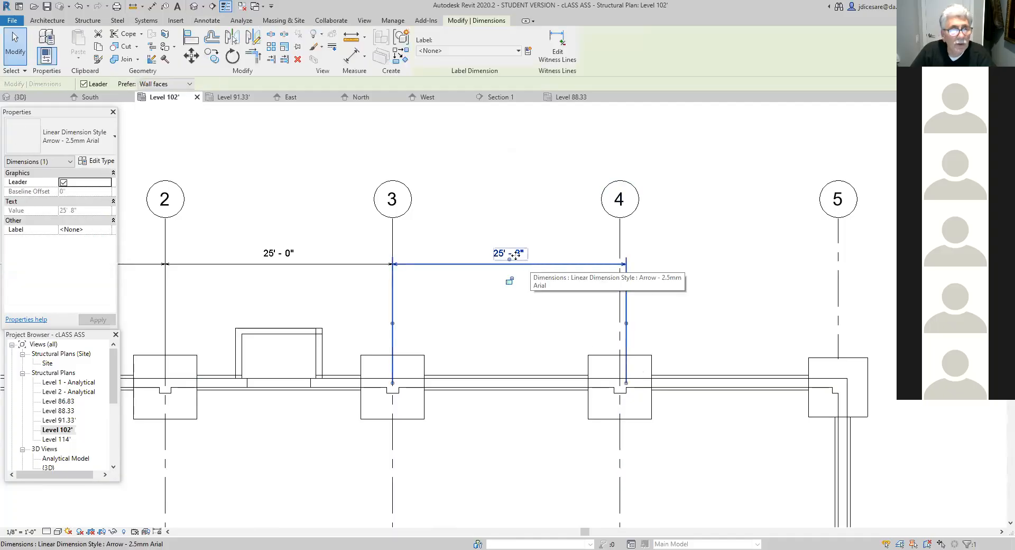
pyautogui.click(297, 59)
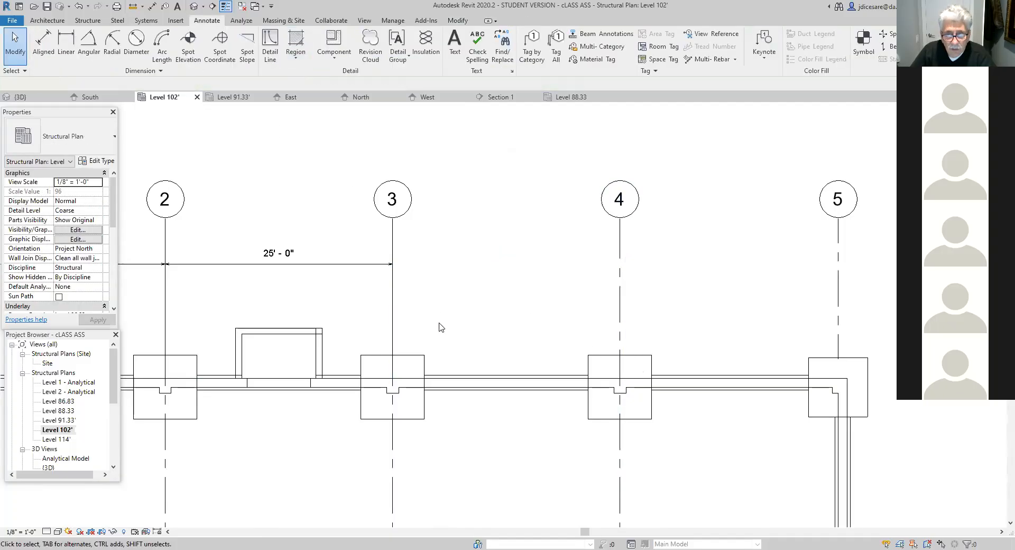
# - Place a linear dimension between the exact column centres at grids 3 and 4, in line with the grid 2–3 dimension
pyautogui.scroll(1, 442, 326)
pyautogui.moveTo(447, 325); pyautogui.dragTo(431, 408, button='middle')
pyautogui.click(67, 43)
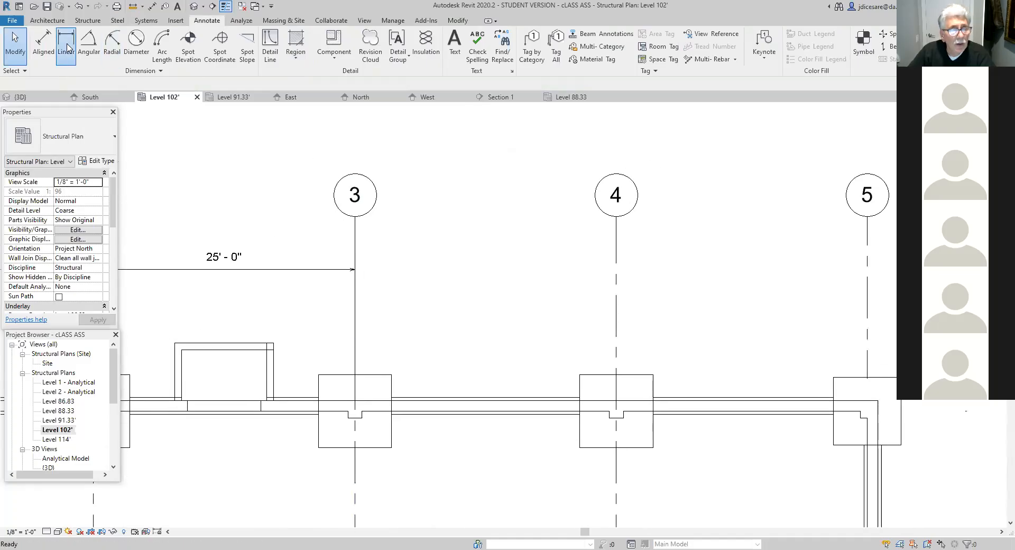
pyautogui.click(355, 410)
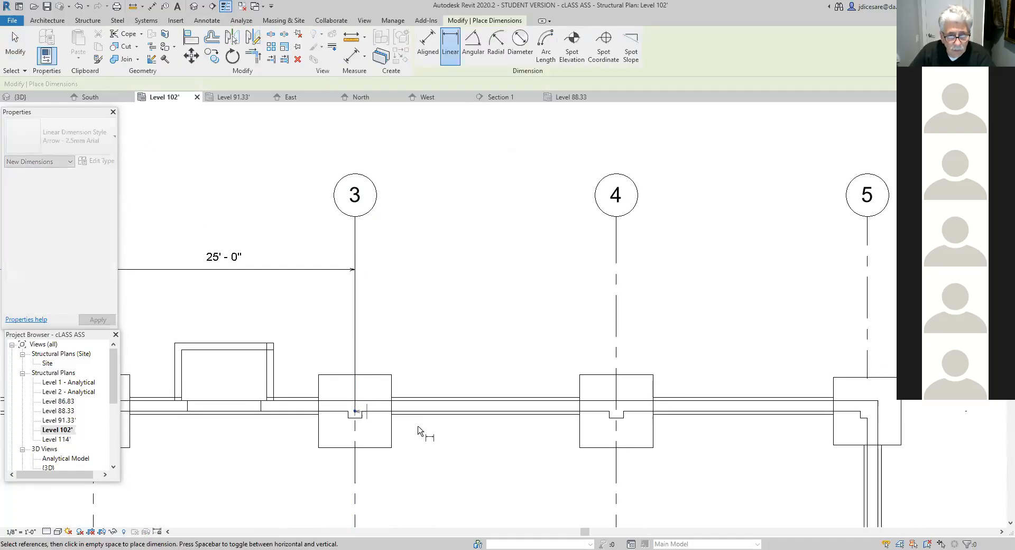
pyautogui.click(616, 411)
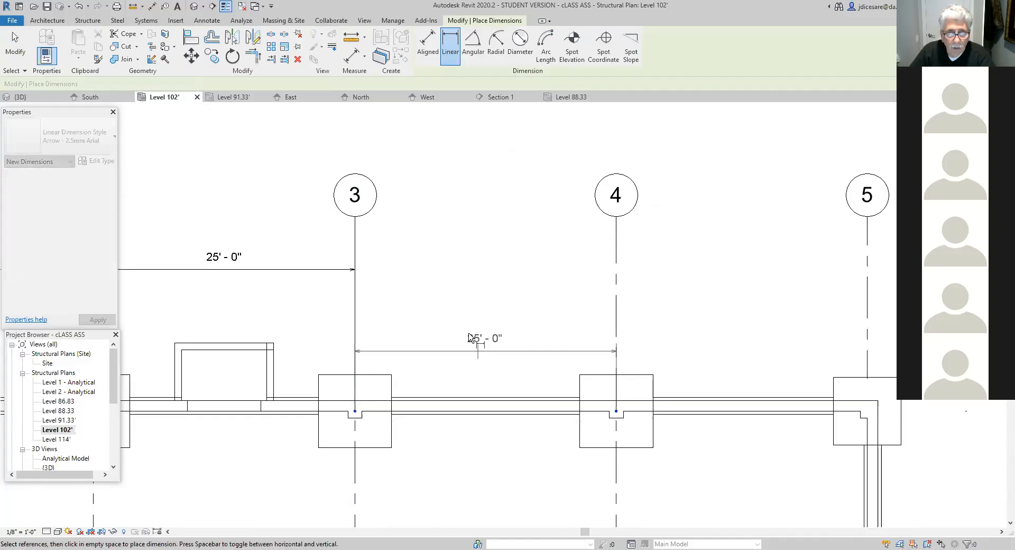
pyautogui.click(418, 274)
pyautogui.scroll(-3, 608, 333)
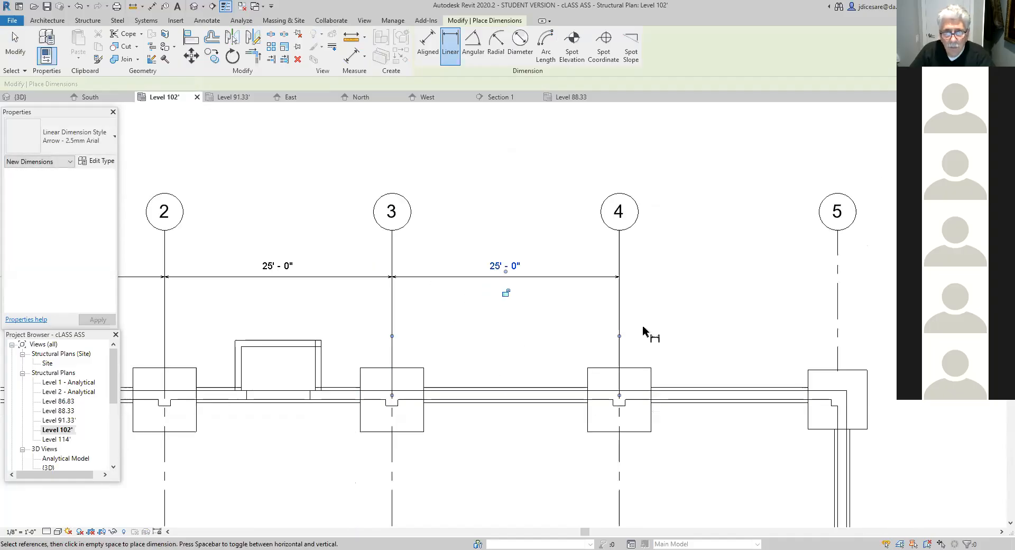
# - Place a linear dimension between the column centres at grids 4 and 5 on grid A, in line with the grid 3–4 dimension
pyautogui.moveTo(665, 340); pyautogui.dragTo(499, 320, button='middle')
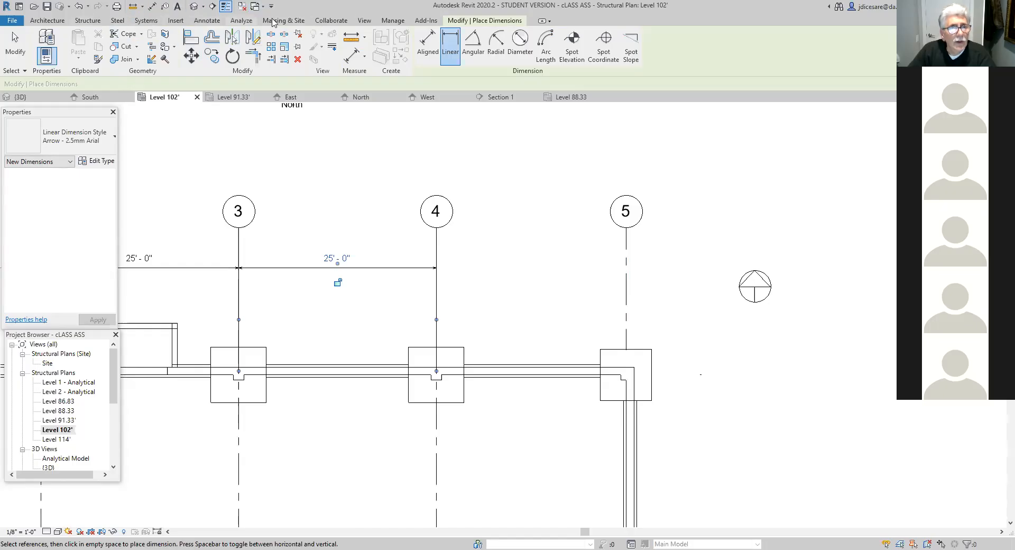
pyautogui.click(452, 50)
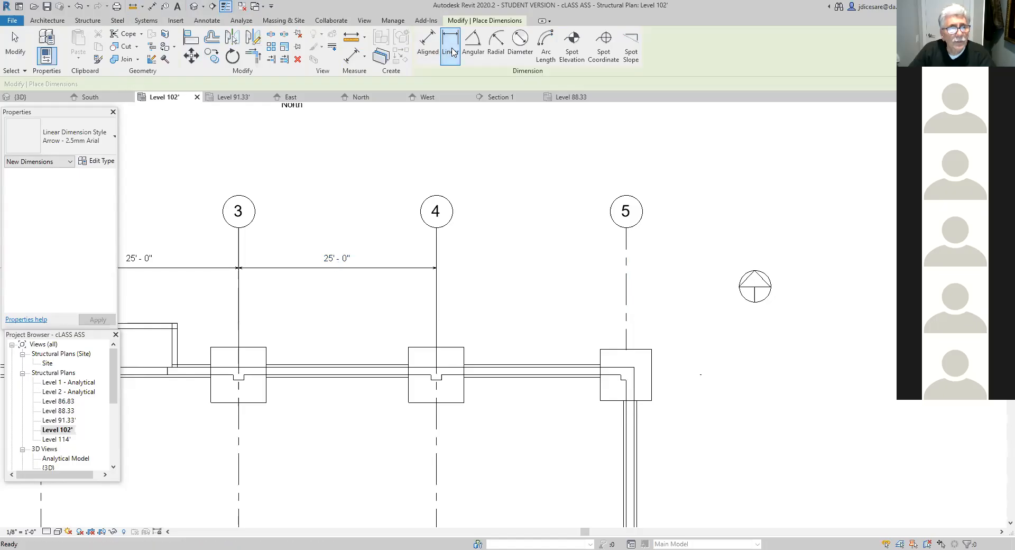
pyautogui.click(437, 377)
pyautogui.click(626, 375)
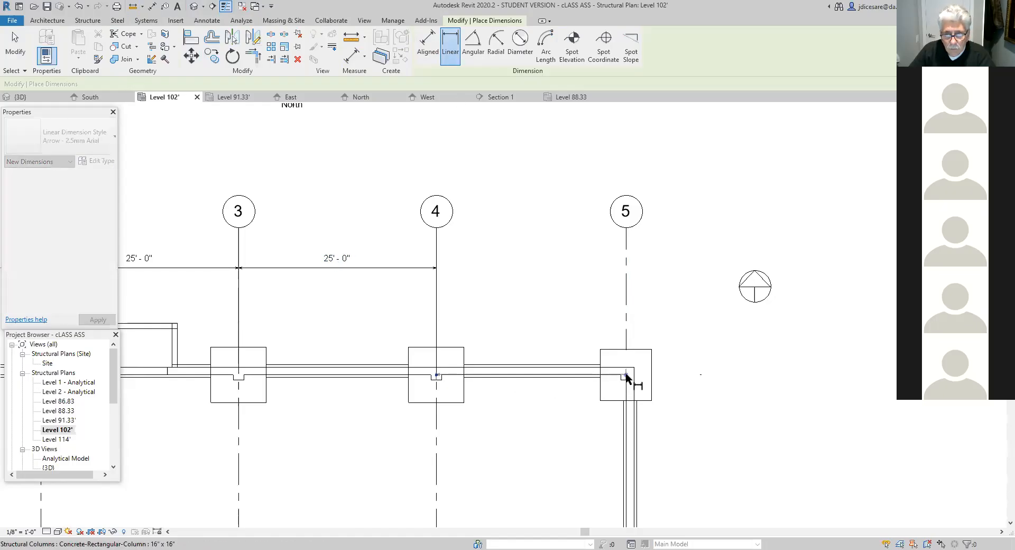
pyautogui.click(482, 276)
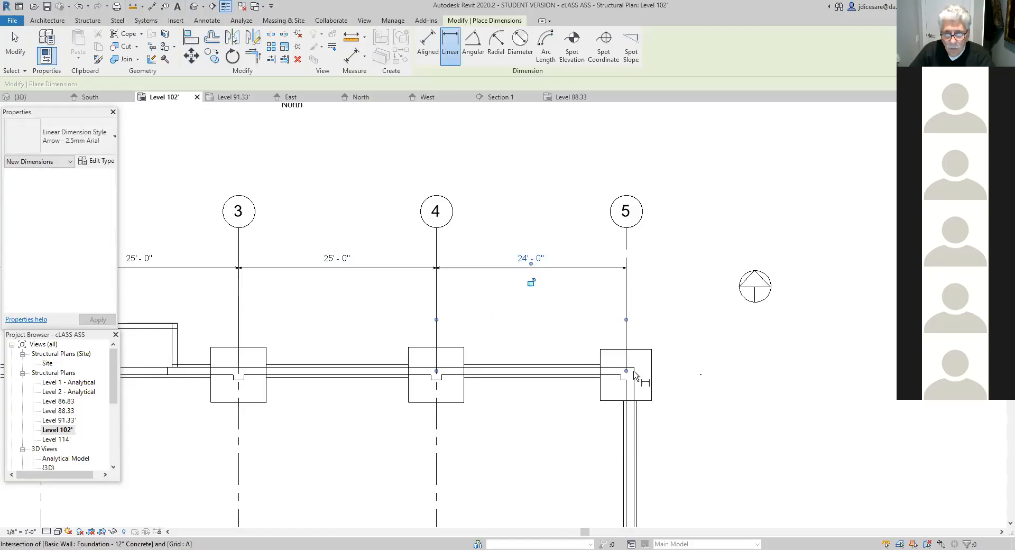
pyautogui.click(633, 374)
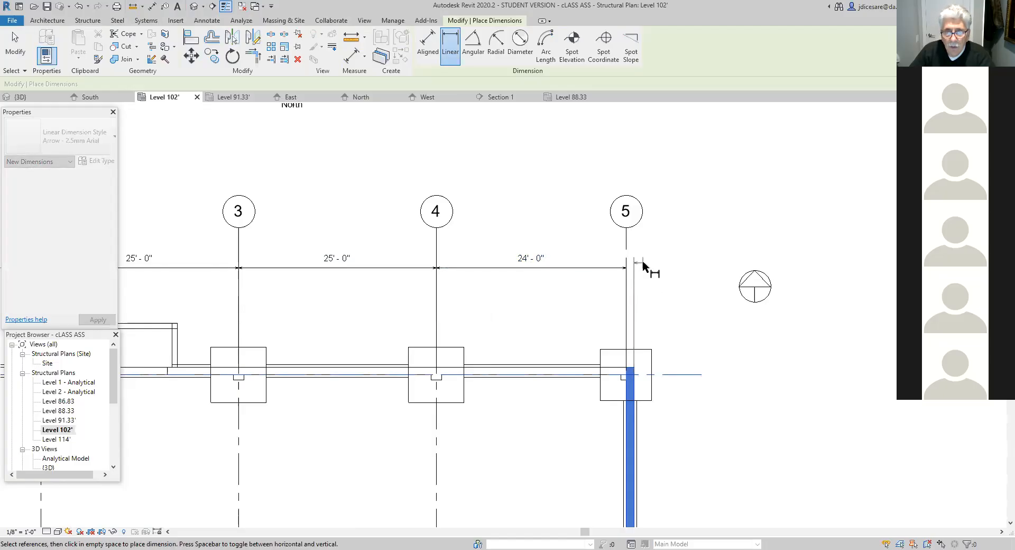
pyautogui.press('Escape')
pyautogui.press('Escape')
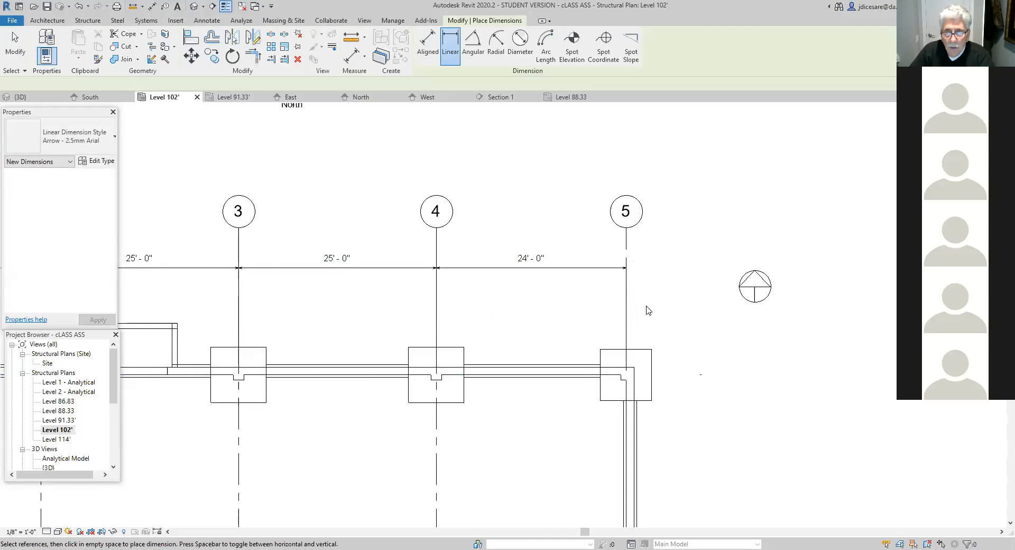
# - Place an aligned dimension from the grid 5 column centre to the outer foundation wall face, in line with the others, and offset its text outward
pyautogui.scroll(2, 630, 354)
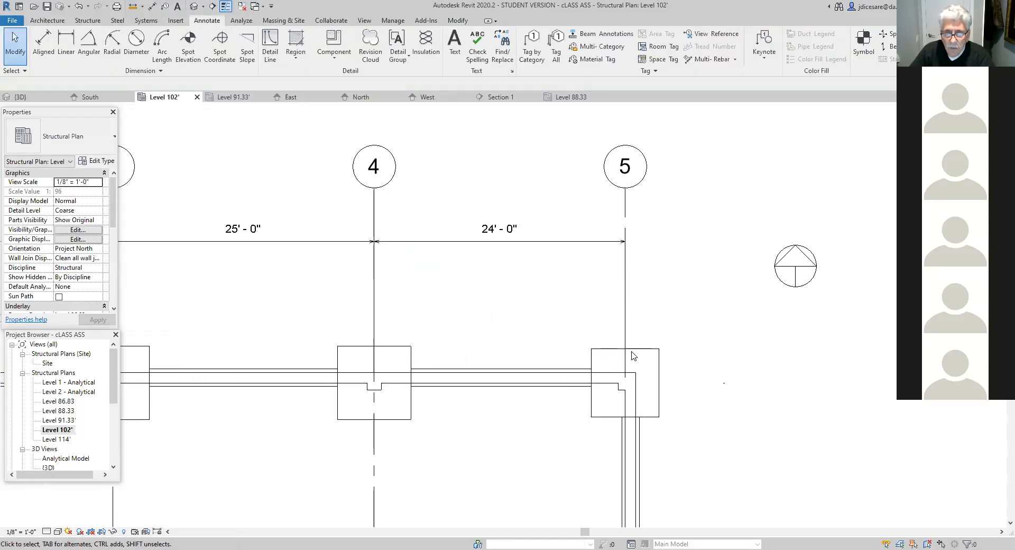
pyautogui.click(43, 44)
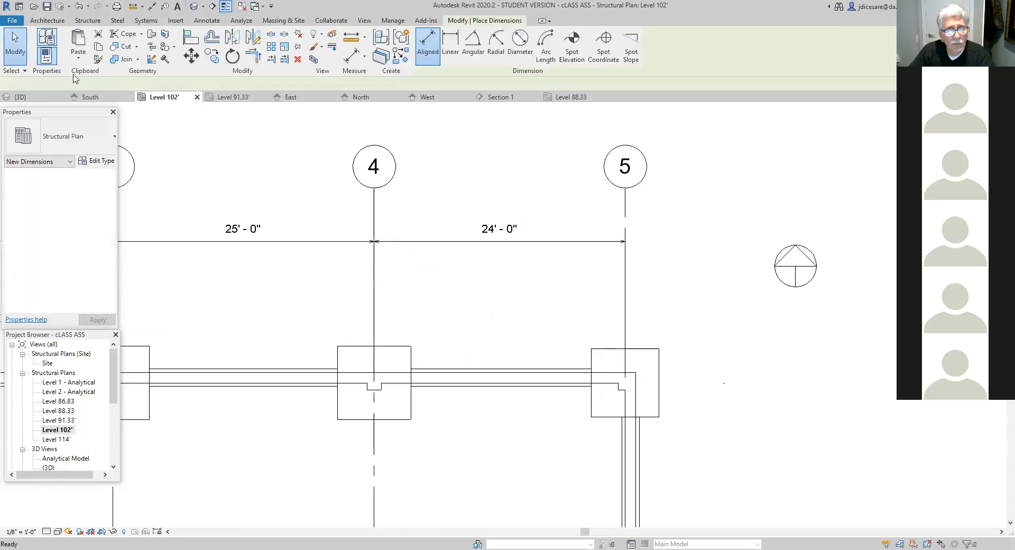
pyautogui.click(625, 380)
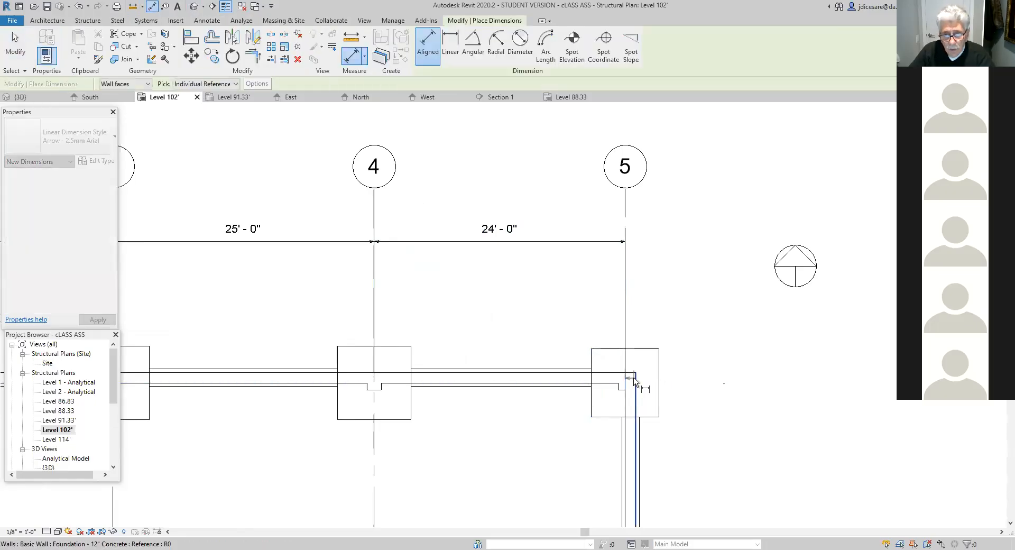
pyautogui.click(636, 380)
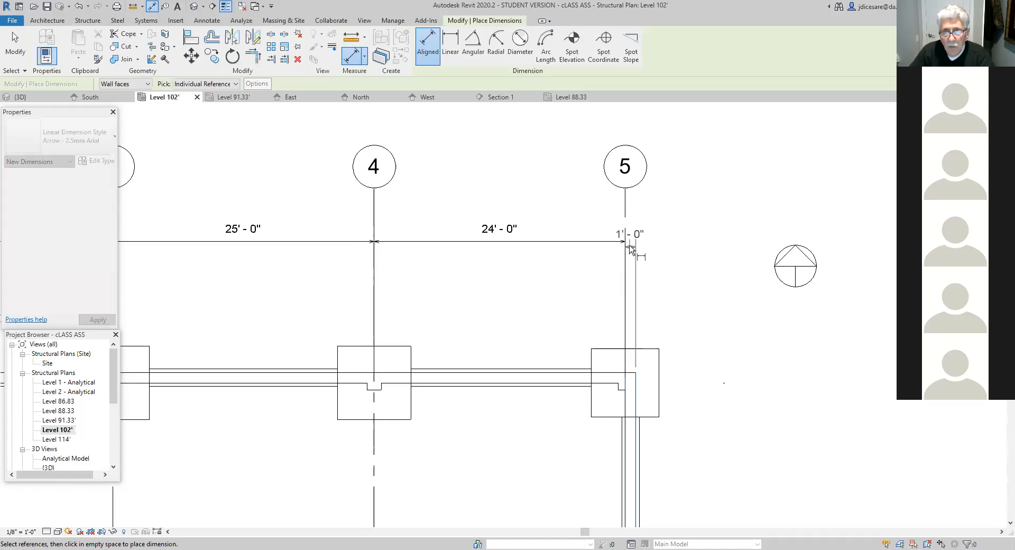
pyautogui.click(631, 245)
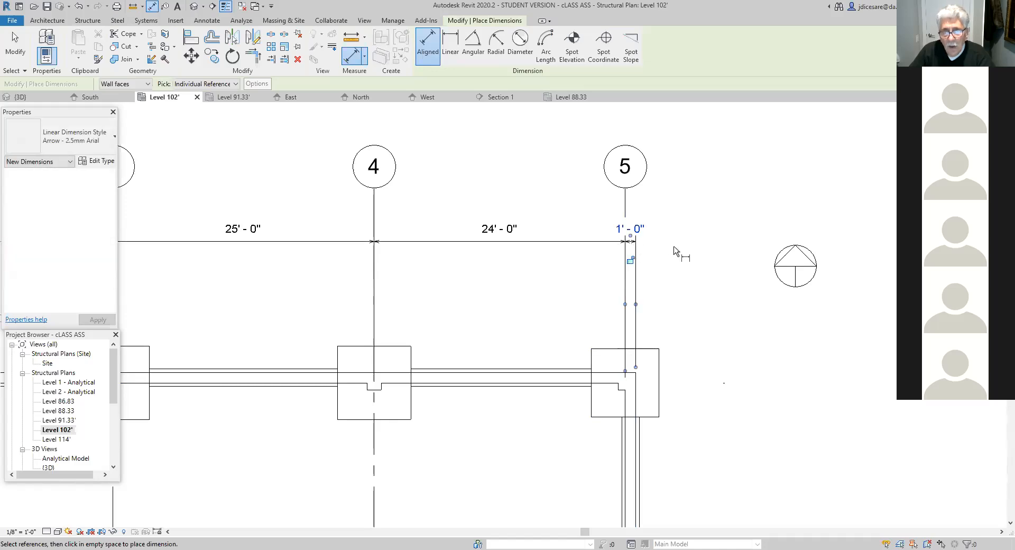
pyautogui.moveTo(632, 238); pyautogui.dragTo(658, 233)
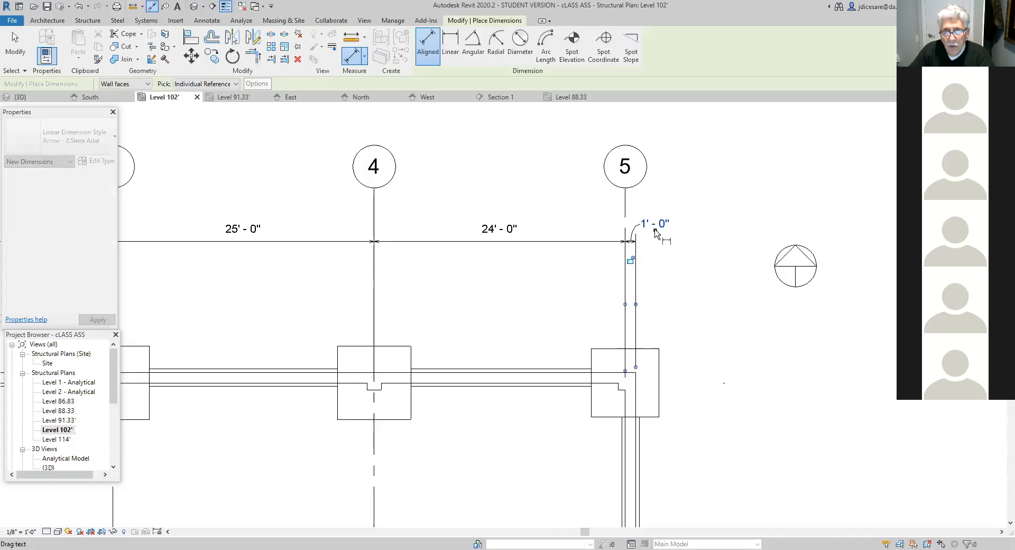
# - Place an overall aligned dimension between the outer foundation wall faces at grids 1 and 5, just above the individual grid dimensions
pyautogui.scroll(-2, 671, 317)
pyautogui.scroll(-4, 671, 317)
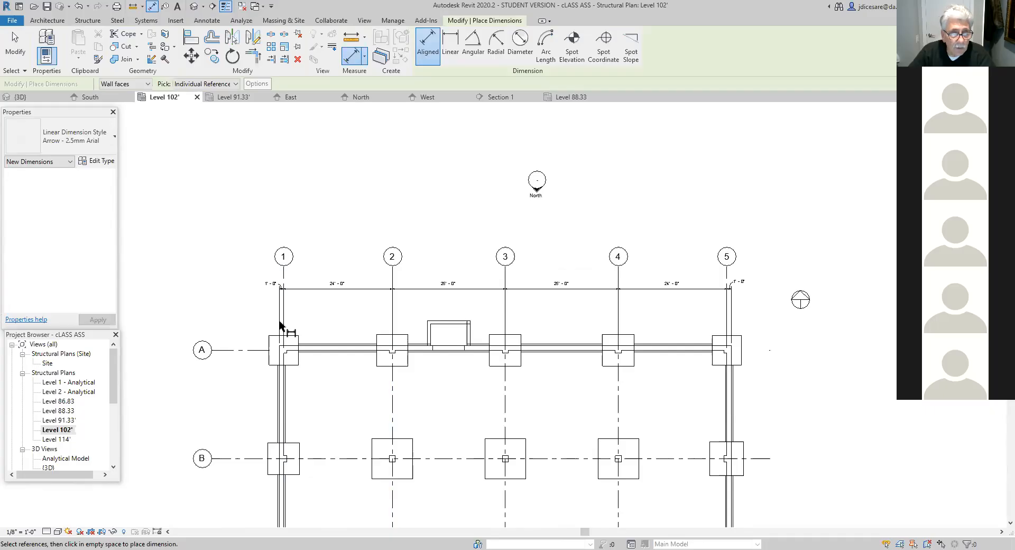
pyautogui.scroll(2, 280, 323)
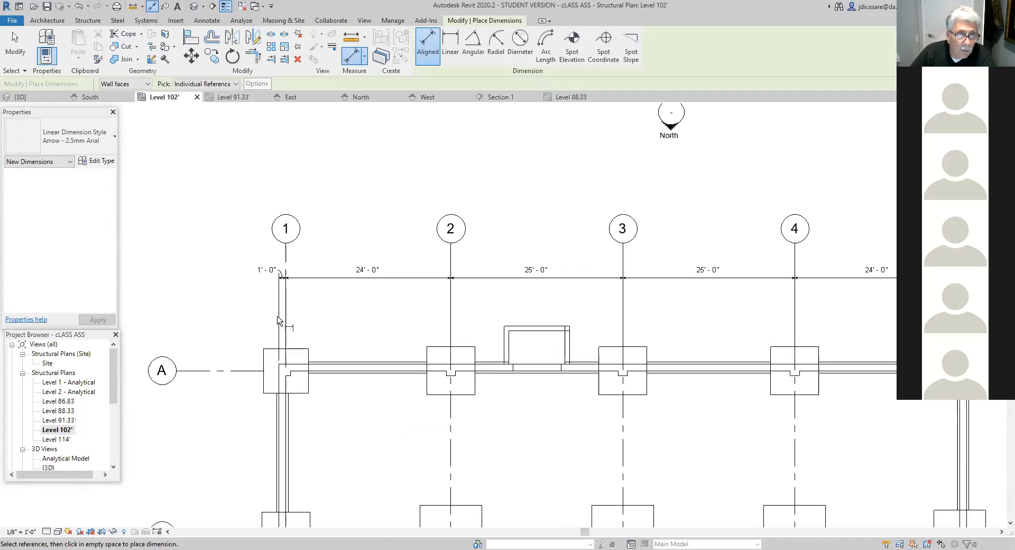
pyautogui.click(279, 365)
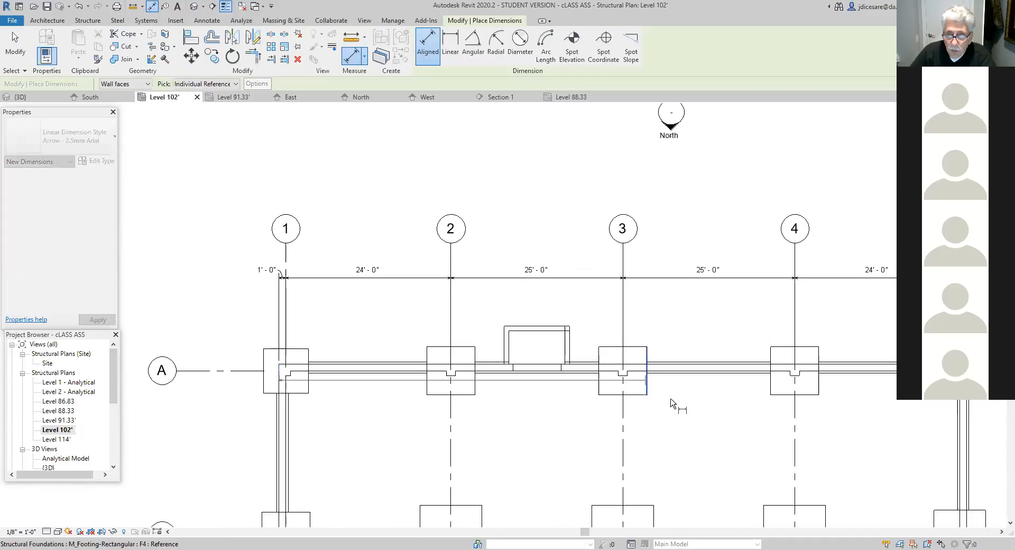
pyautogui.scroll(-2, 700, 413)
pyautogui.moveTo(702, 414); pyautogui.dragTo(198, 423, button='middle')
pyautogui.scroll(-1, 199, 423)
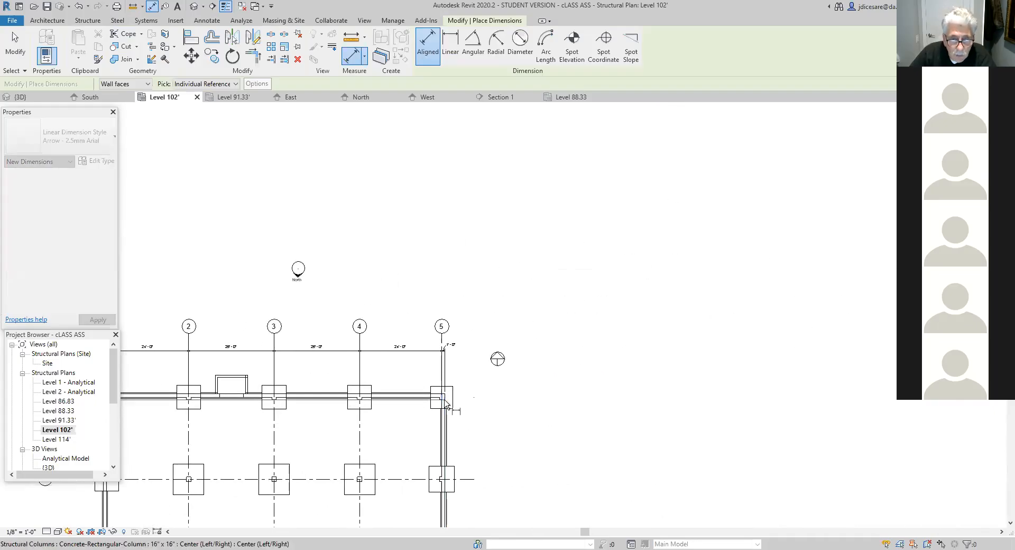
pyautogui.scroll(1, 445, 403)
pyautogui.click(445, 402)
pyautogui.scroll(1, 341, 359)
pyautogui.moveTo(341, 359); pyautogui.dragTo(526, 399, button='middle')
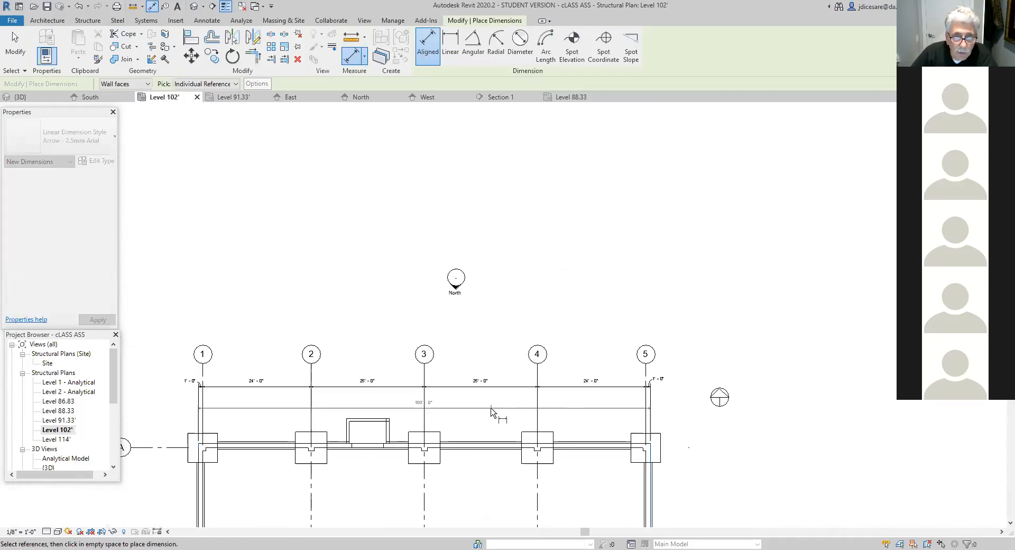
pyautogui.click(485, 379)
pyautogui.scroll(5, 458, 407)
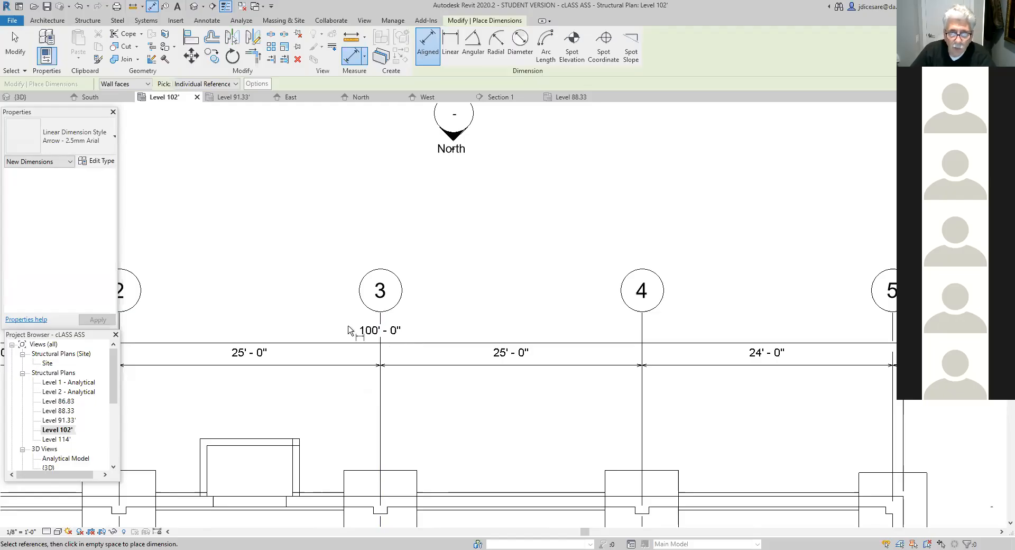
pyautogui.scroll(-5, 458, 429)
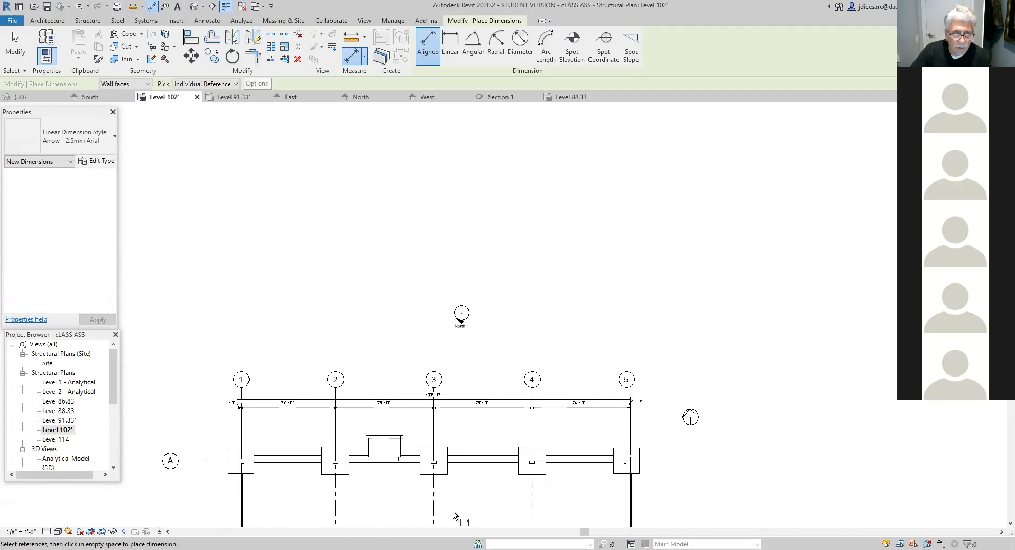
pyautogui.scroll(-2, 453, 513)
pyautogui.moveTo(474, 498); pyautogui.dragTo(476, 389, button='middle')
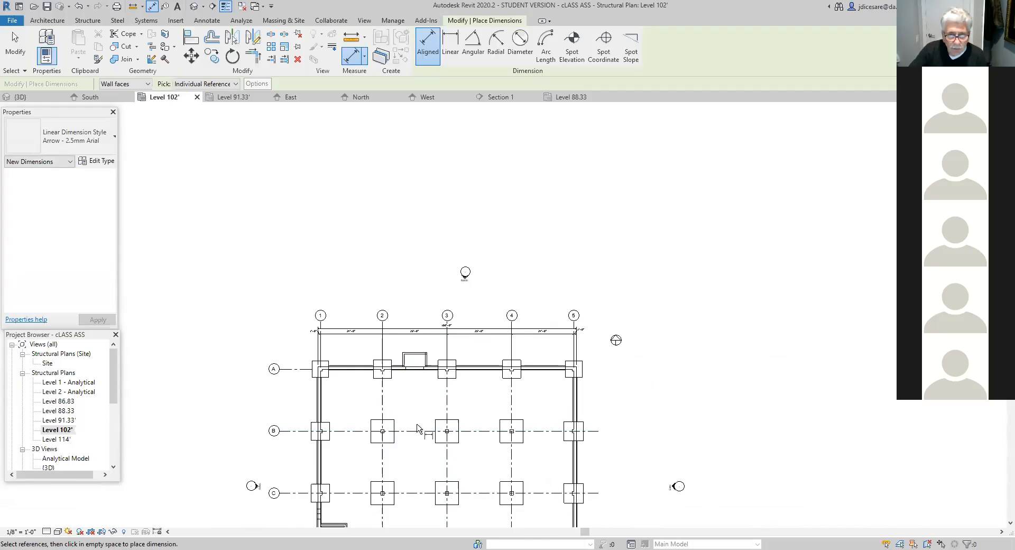
pyautogui.press('Escape')
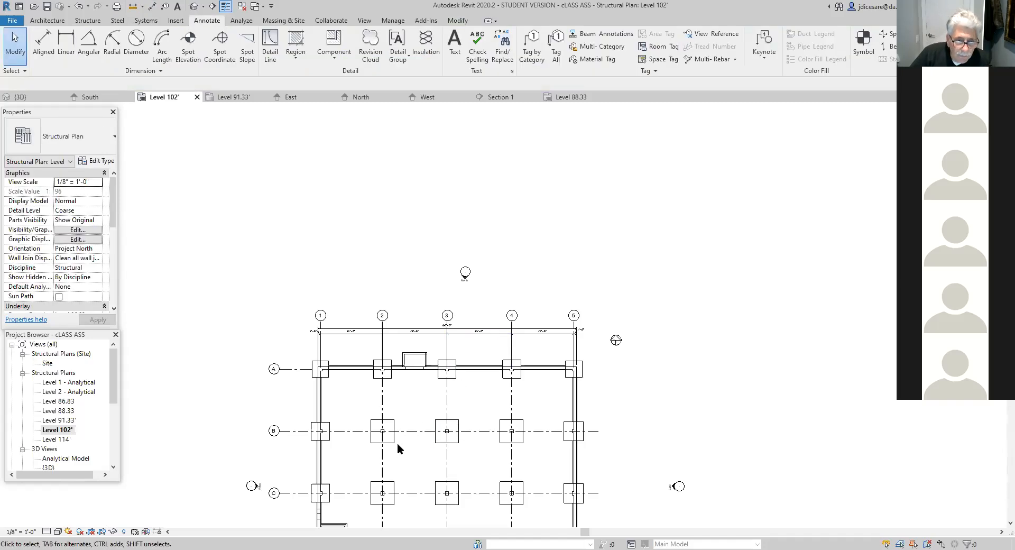
# - Tag the isolated footing at grids B and 2 by category, using a horizontal tag with an attached-end leader
pyautogui.scroll(2, 397, 443)
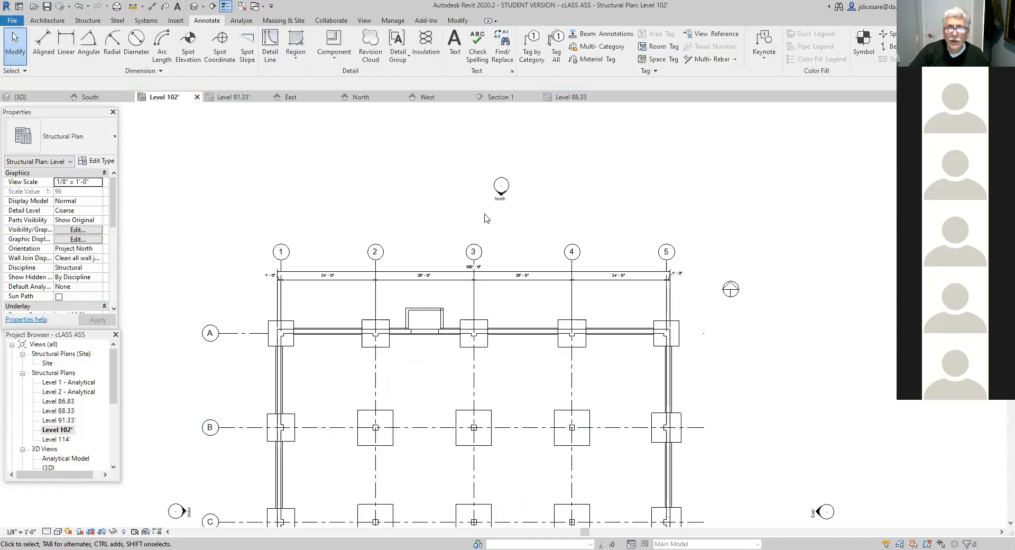
pyautogui.click(534, 60)
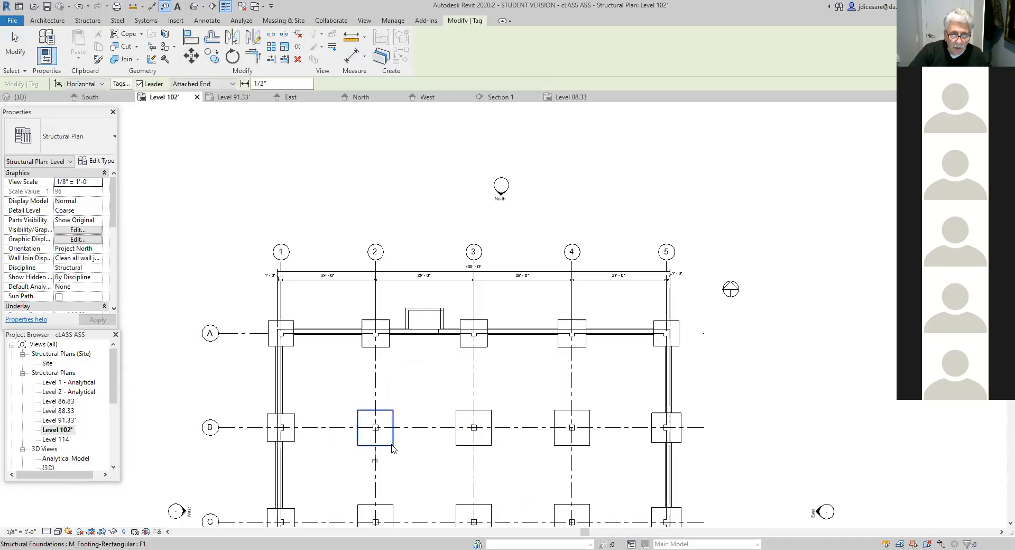
pyautogui.scroll(4, 394, 452)
pyautogui.moveTo(415, 472); pyautogui.dragTo(521, 400, button='middle')
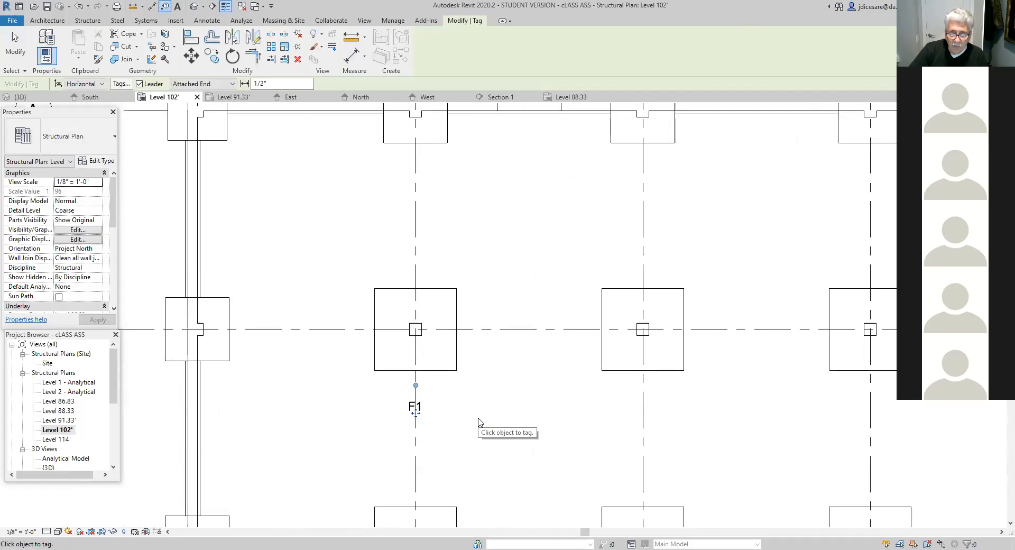
# - Move the footing's F1 tag inside the lower-right corner of the footing at grids B and 2
pyautogui.scroll(2, 433, 447)
pyautogui.click(405, 393)
pyautogui.moveTo(405, 401); pyautogui.dragTo(453, 329)
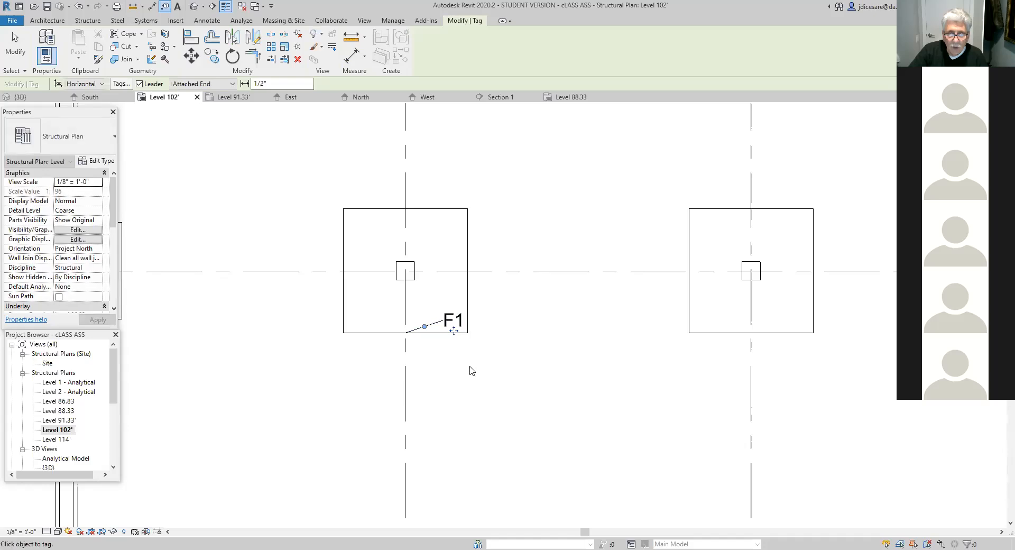
pyautogui.scroll(4, 468, 368)
pyautogui.moveTo(452, 362); pyautogui.dragTo(427, 518, button='middle')
pyautogui.moveTo(404, 443); pyautogui.dragTo(408, 448)
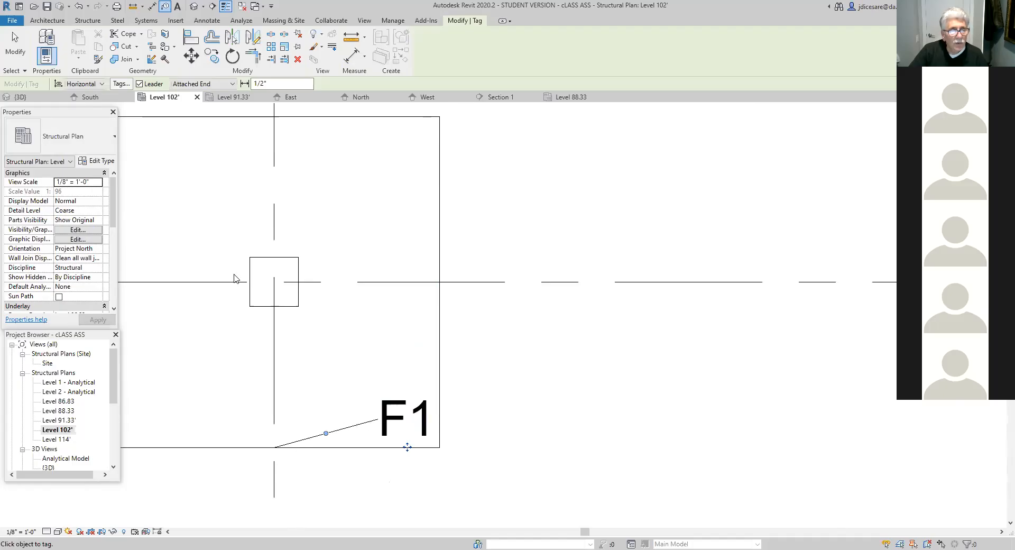
pyautogui.click(98, 162)
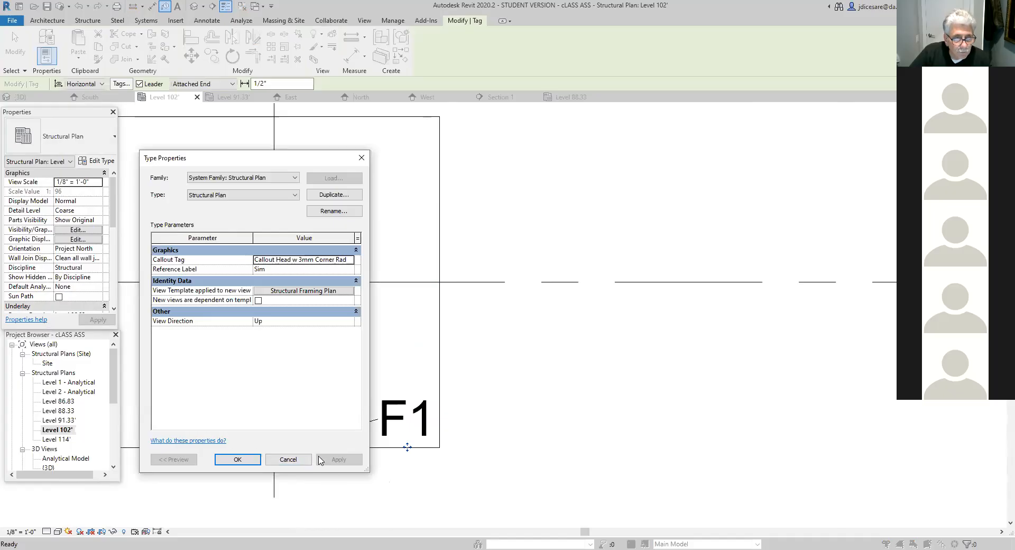
pyautogui.click(284, 462)
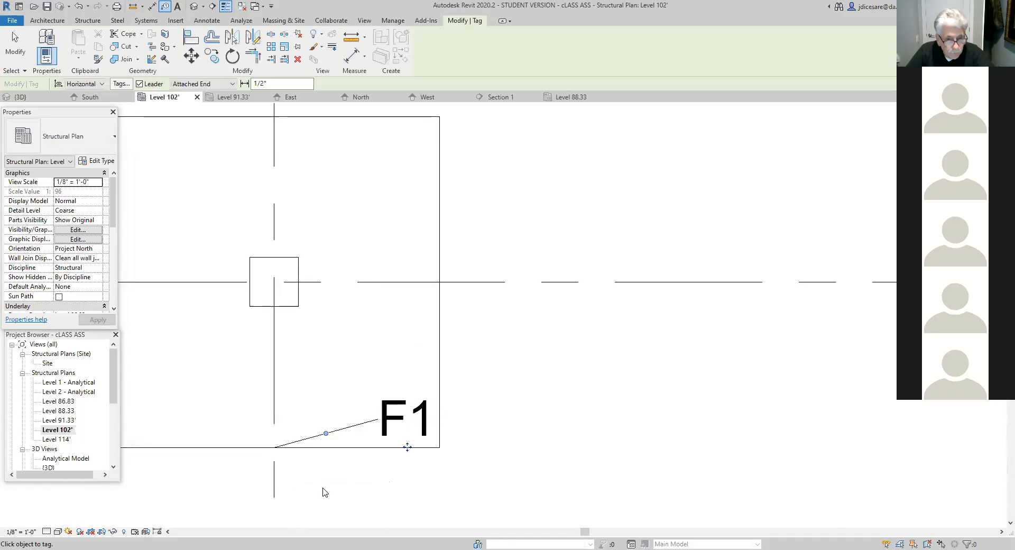
pyautogui.press('Escape')
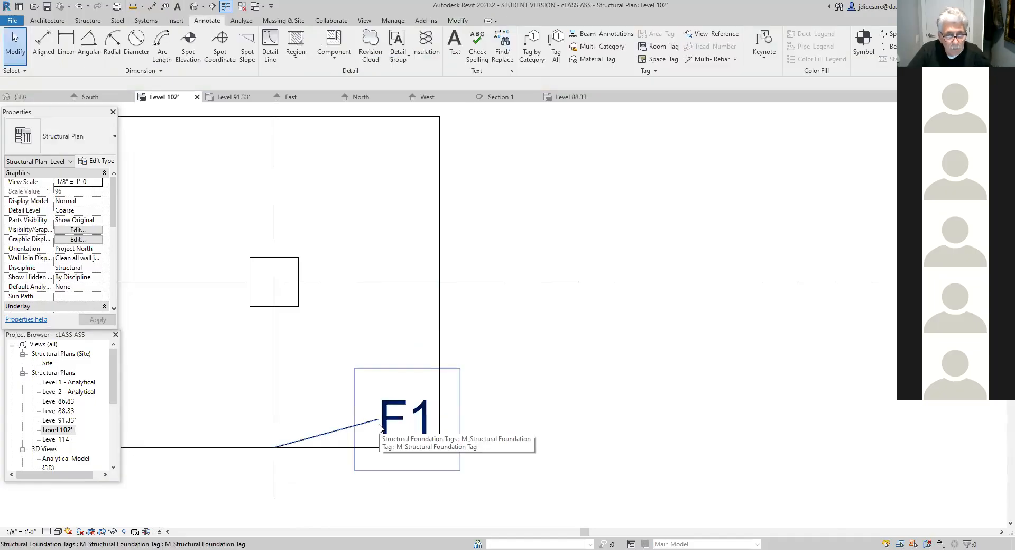
# - Check the leader arrowhead options in the F1 foundation tag's type properties and keep None
pyautogui.click(379, 428)
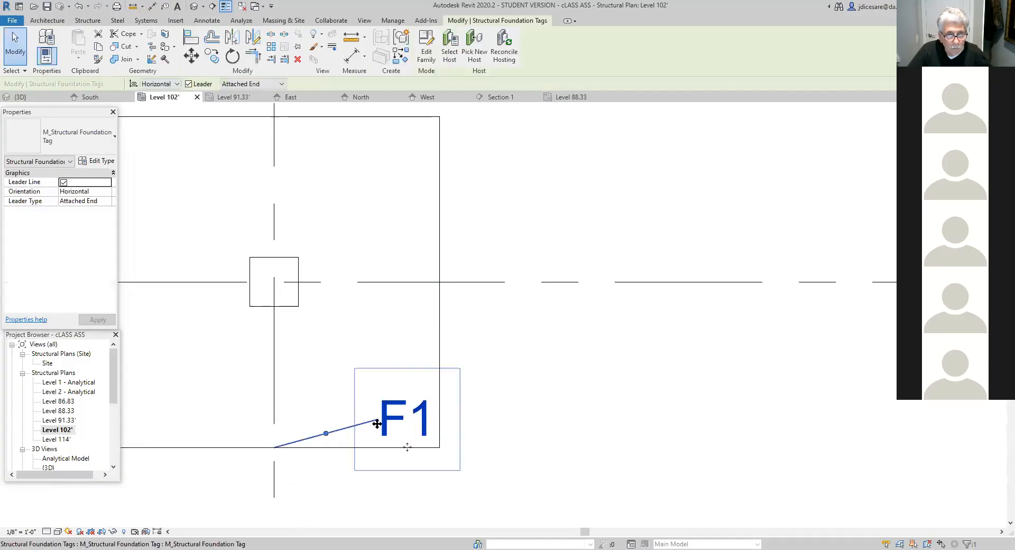
pyautogui.click(102, 161)
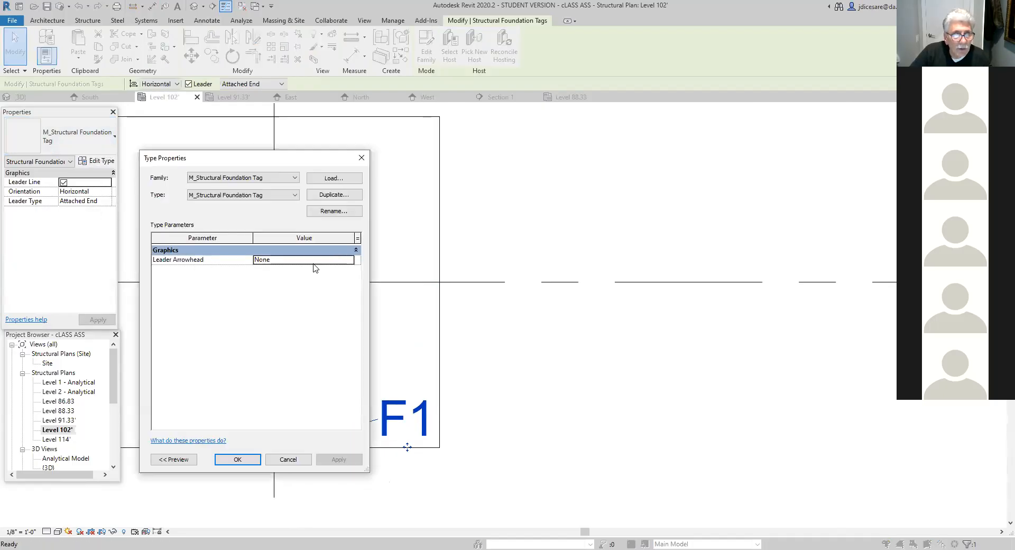
pyautogui.click(349, 260)
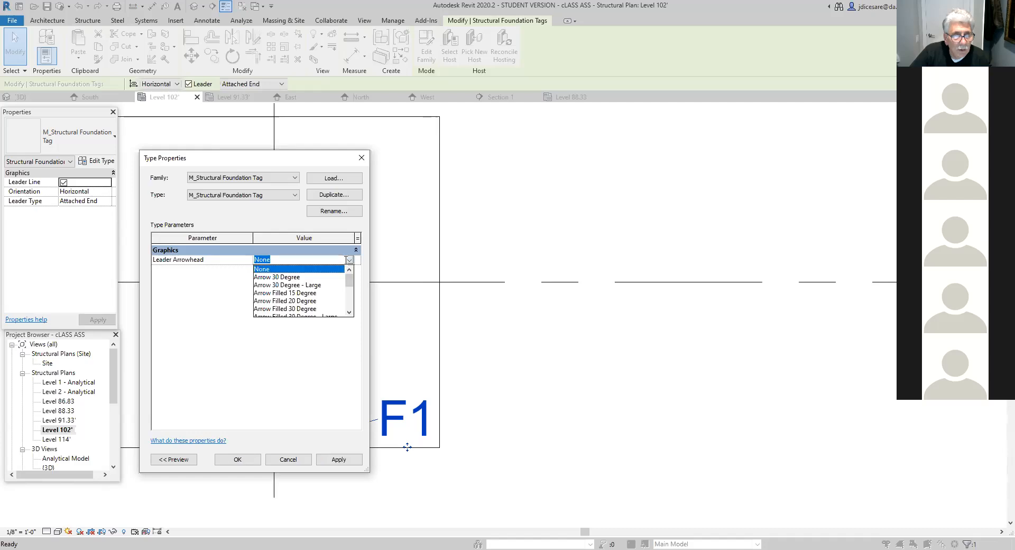
pyautogui.click(338, 270)
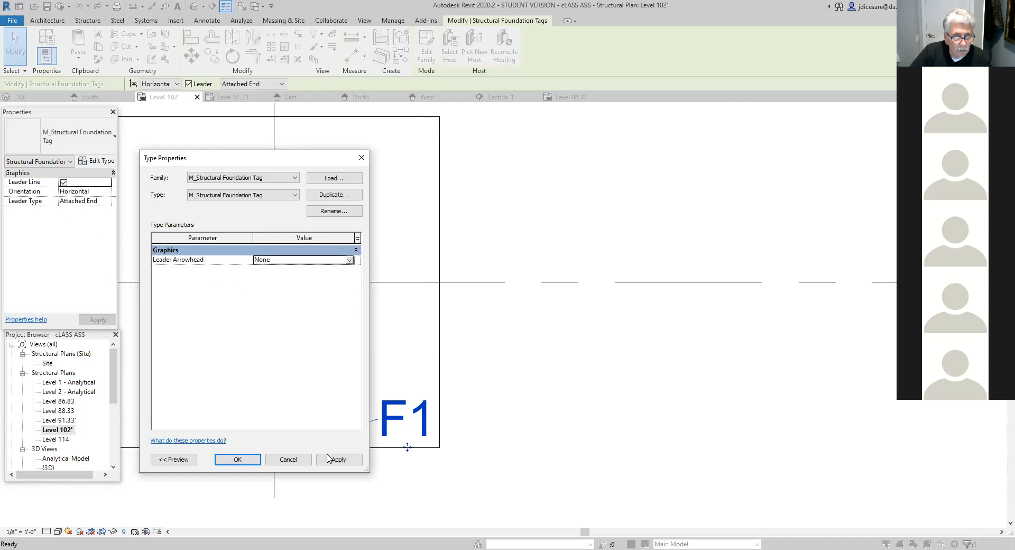
pyautogui.click(237, 459)
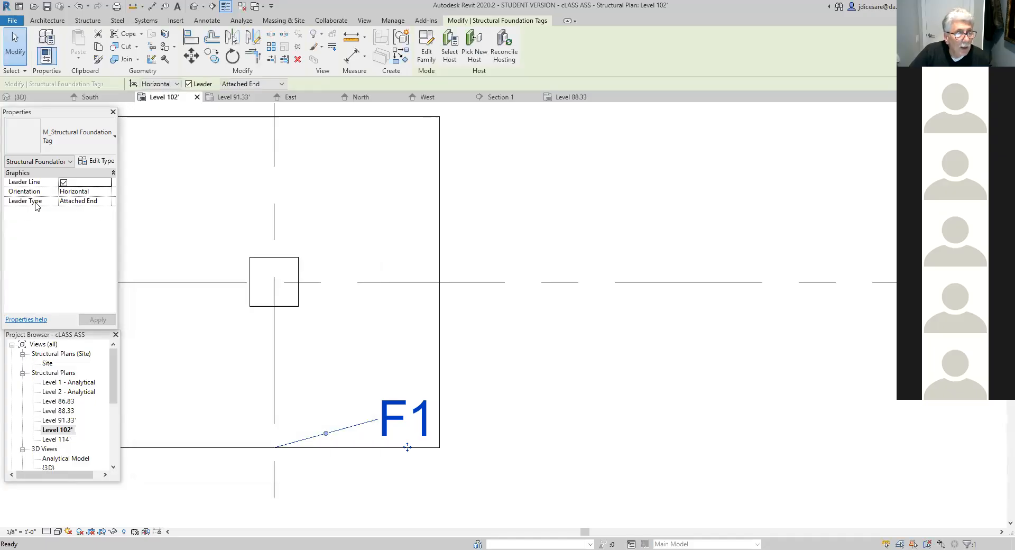
# - Set the F1 foundation tag's leader type to Free End and turn off its leader line
pyautogui.click(104, 202)
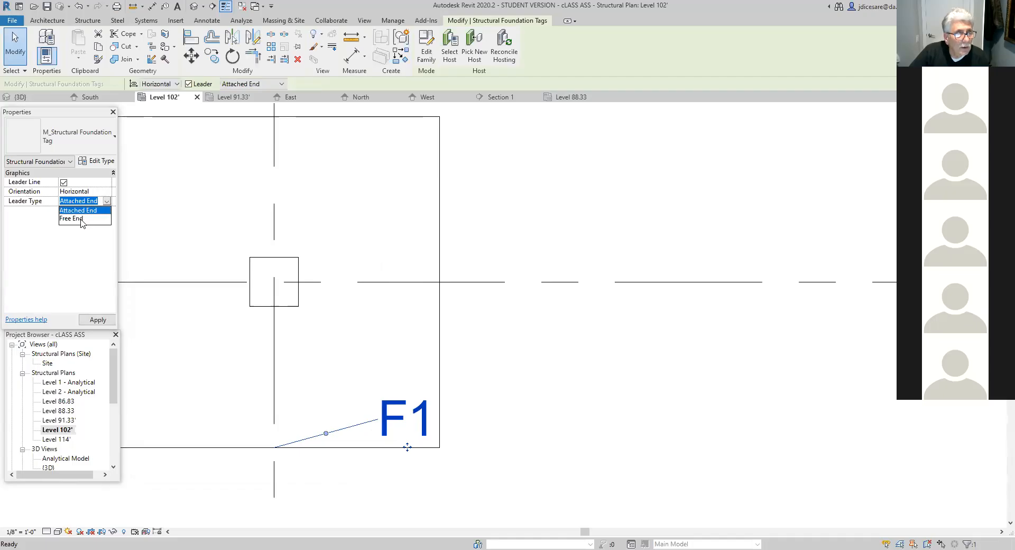
pyautogui.click(81, 219)
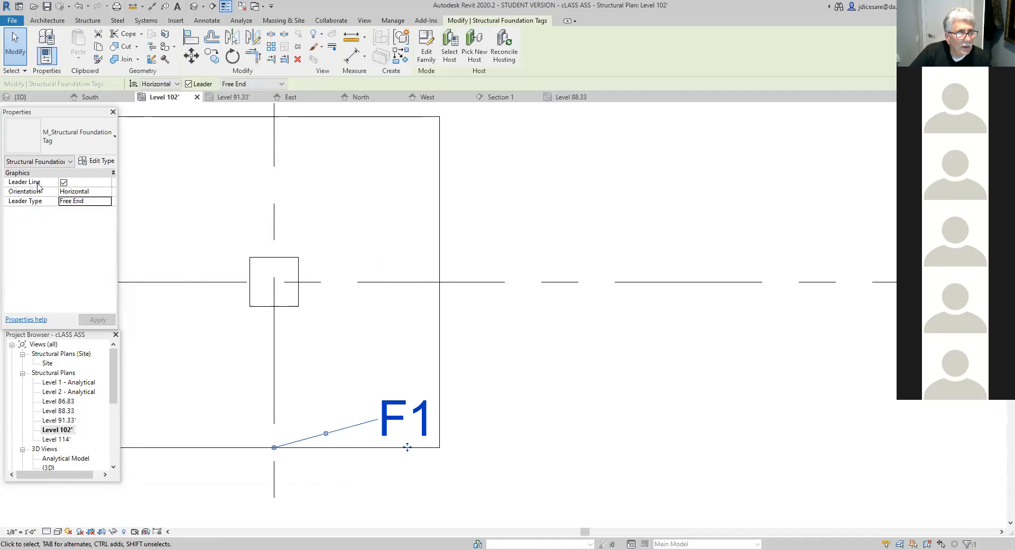
pyautogui.click(64, 183)
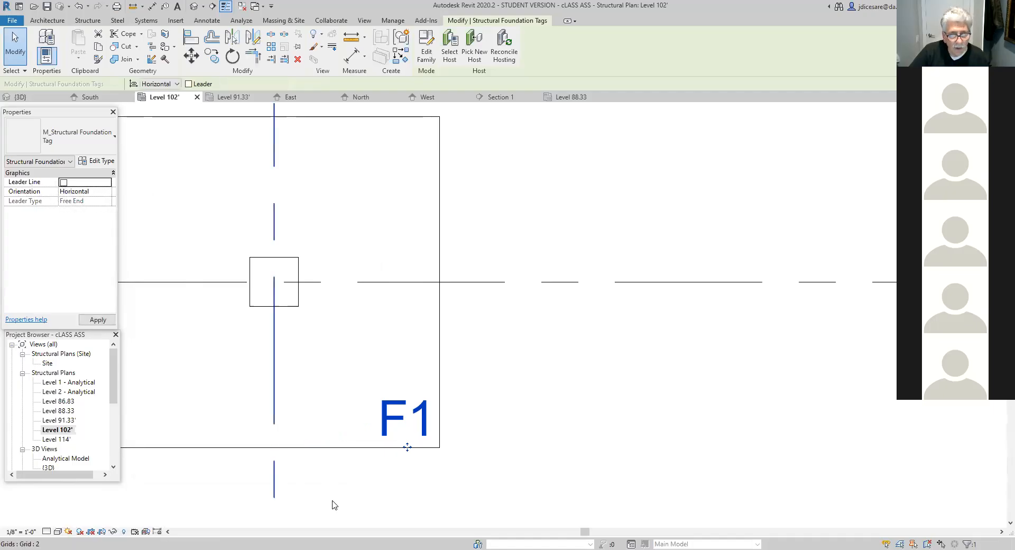
pyautogui.scroll(-1, 460, 497)
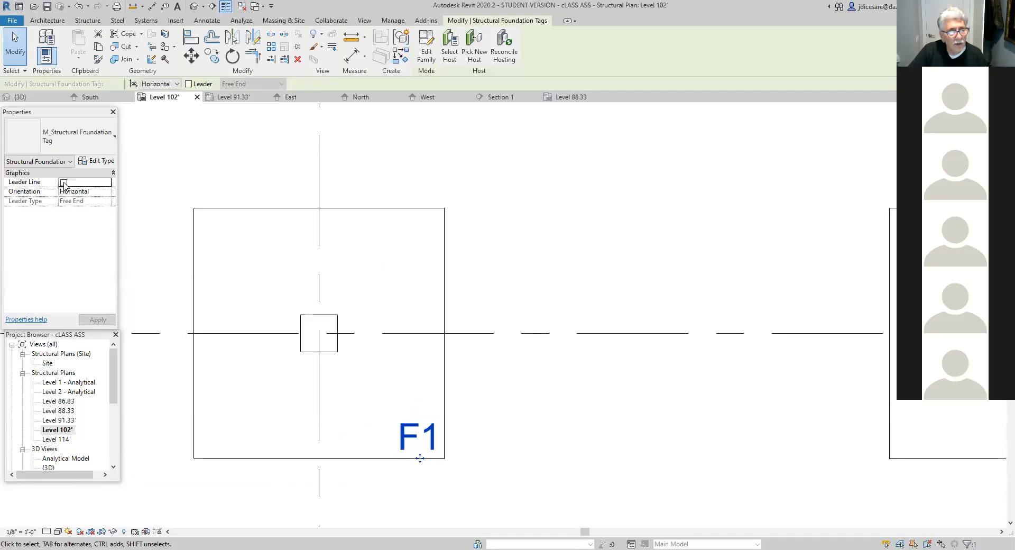
pyautogui.scroll(2, 460, 438)
pyautogui.click(485, 472)
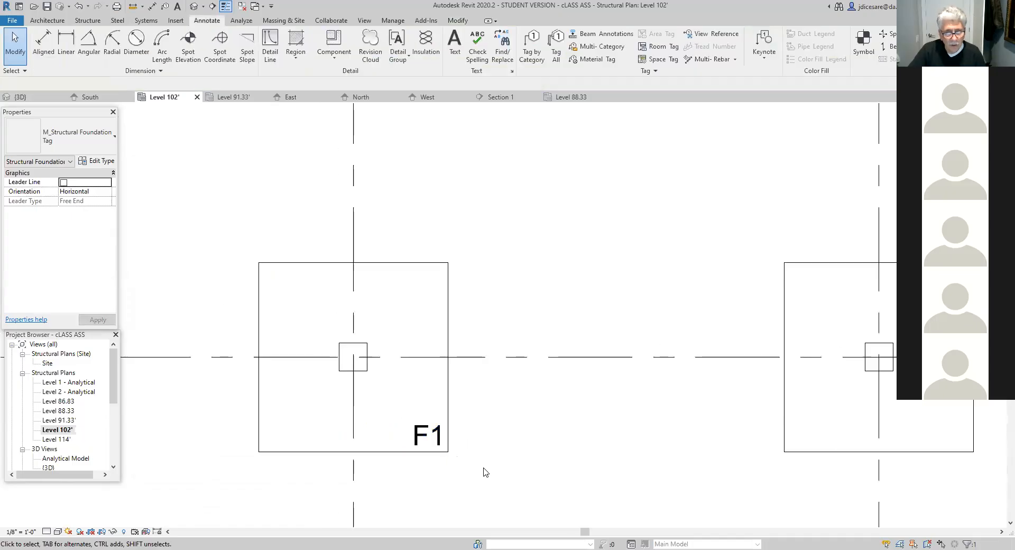
# - Copy the F1 tag with multiple copies onto the grid B footings at grids 3 and 4, corner to corner
pyautogui.scroll(-2, 485, 471)
pyautogui.moveTo(528, 487); pyautogui.dragTo(422, 369, button='middle')
pyautogui.scroll(-3, 431, 403)
pyautogui.moveTo(446, 426); pyautogui.dragTo(392, 345, button='middle')
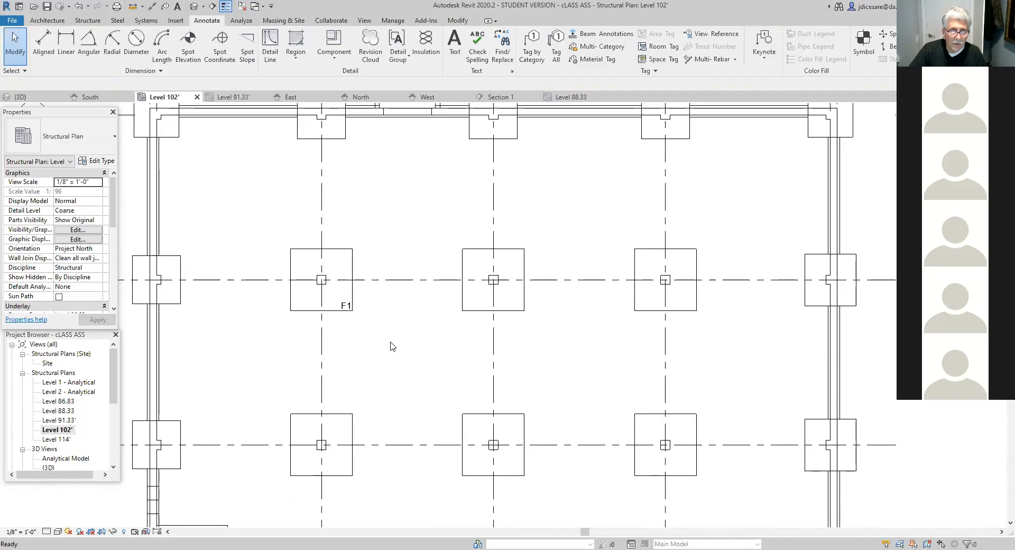
pyautogui.click(350, 312)
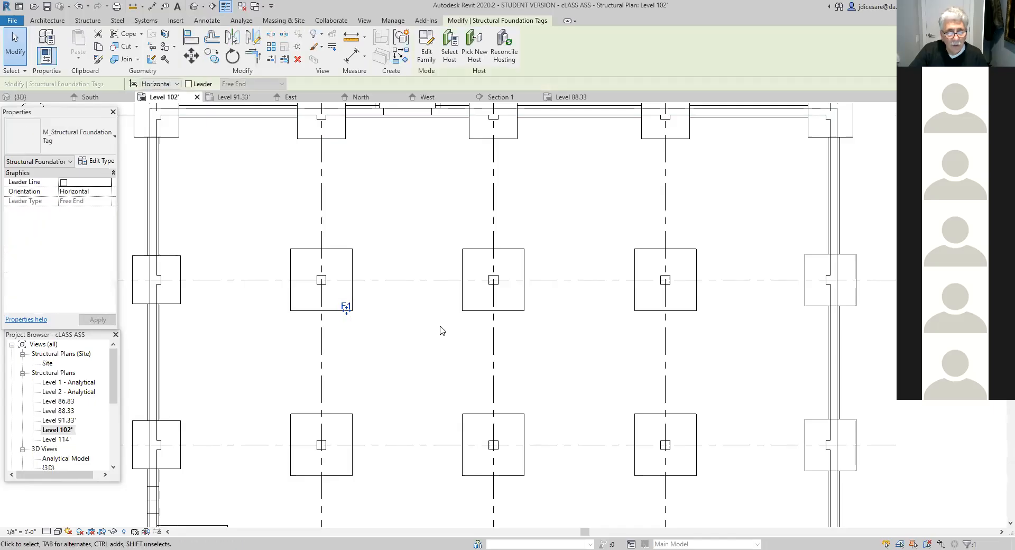
pyautogui.click(214, 56)
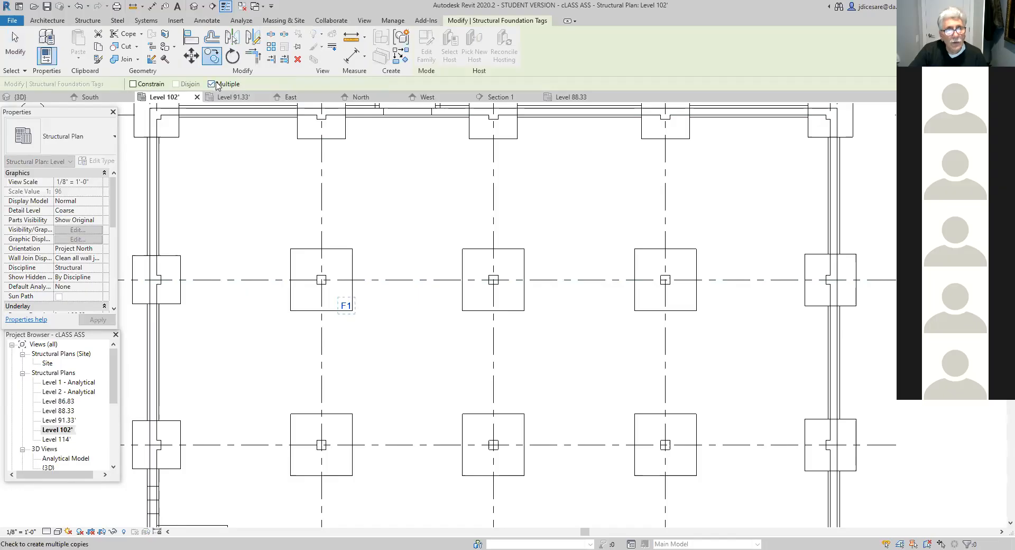
pyautogui.scroll(3, 344, 403)
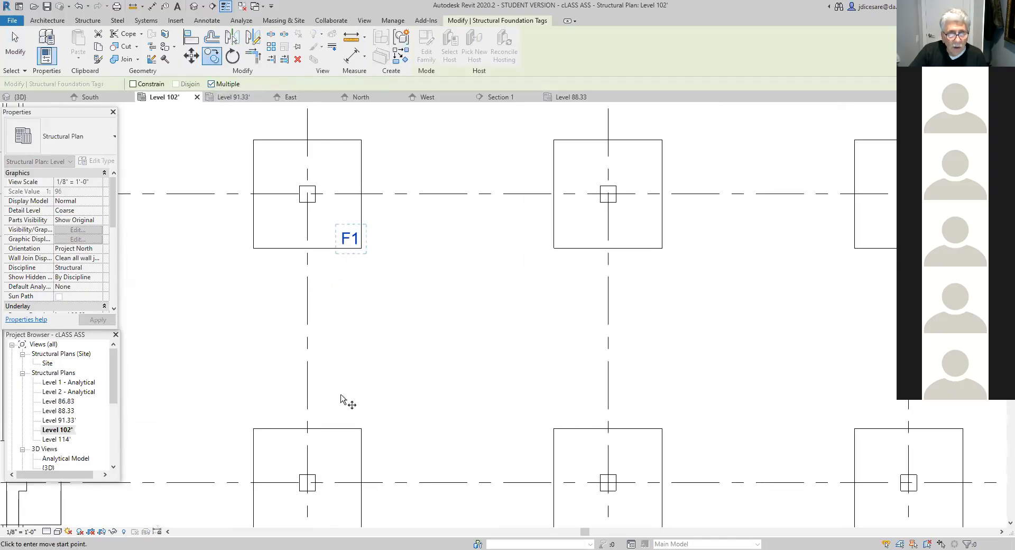
pyautogui.click(361, 248)
pyautogui.click(661, 249)
pyautogui.moveTo(690, 297); pyautogui.dragTo(317, 306, button='middle')
pyautogui.click(591, 257)
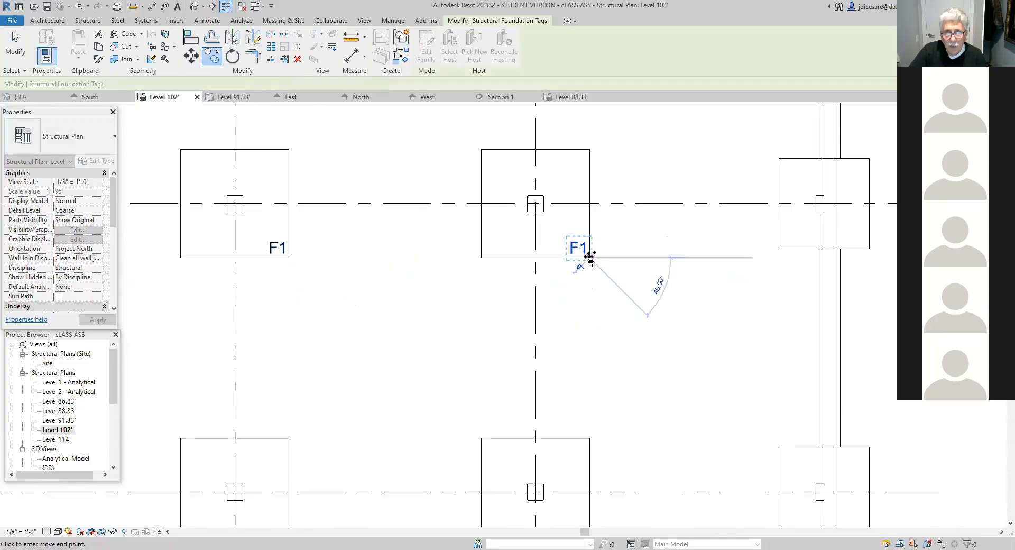
# - Continue the F1 tag copies onto the grid C footings at grids 4, 3 and 2, matching each lower-right corner
pyautogui.moveTo(621, 492); pyautogui.dragTo(594, 331, button='middle')
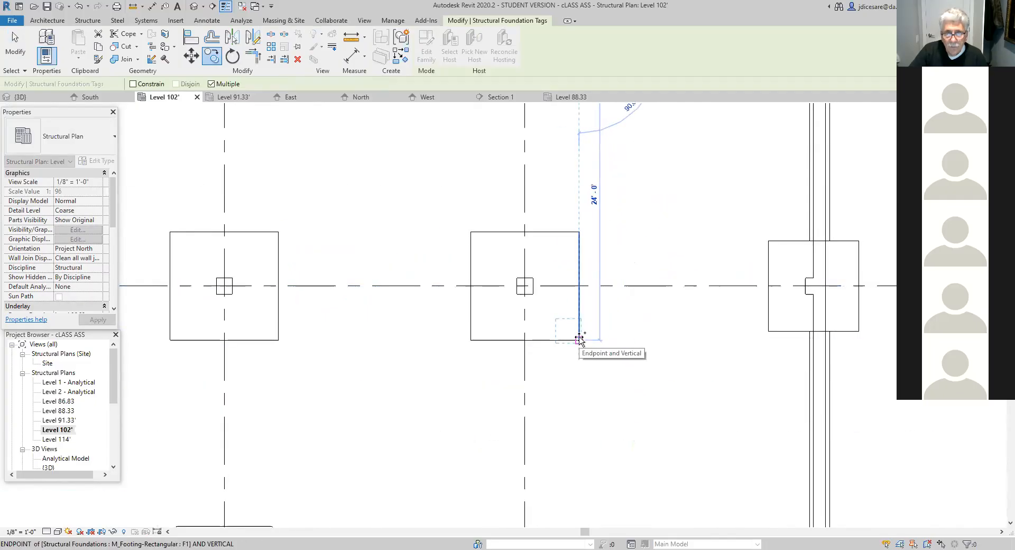
pyautogui.click(580, 338)
pyautogui.moveTo(413, 365); pyautogui.dragTo(616, 380, button='middle')
pyautogui.click(510, 344)
pyautogui.moveTo(277, 374); pyautogui.dragTo(448, 358, button='middle')
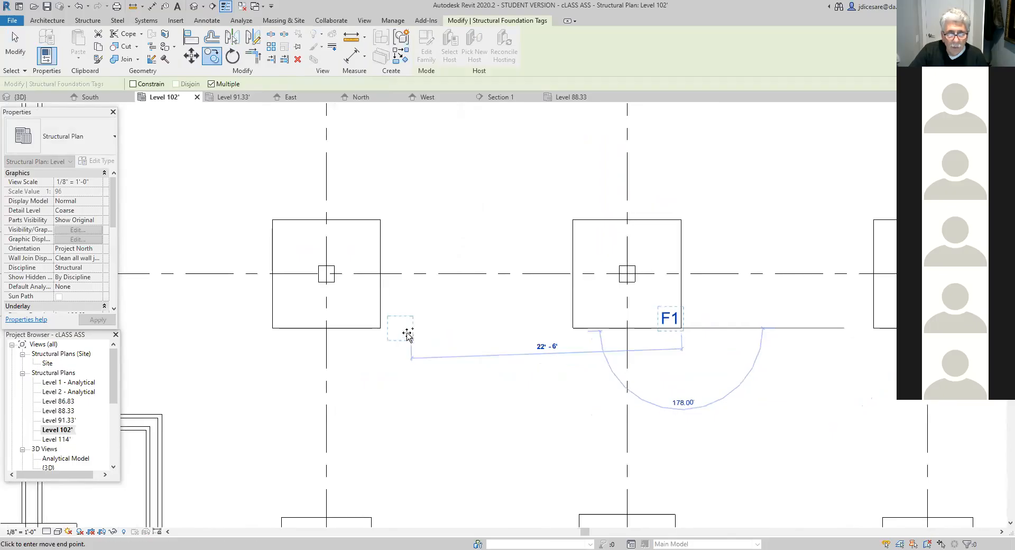
pyautogui.click(380, 328)
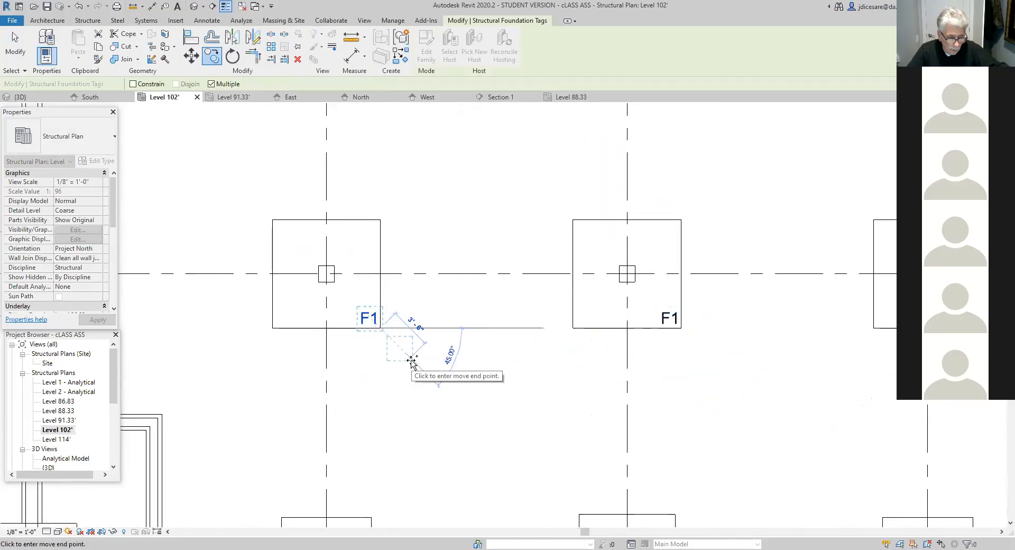
pyautogui.press('Escape')
# - Tag the corner footing at grids A and 1 by category, using a horizontal tag with an attached-end leader
pyautogui.scroll(-1, 418, 405)
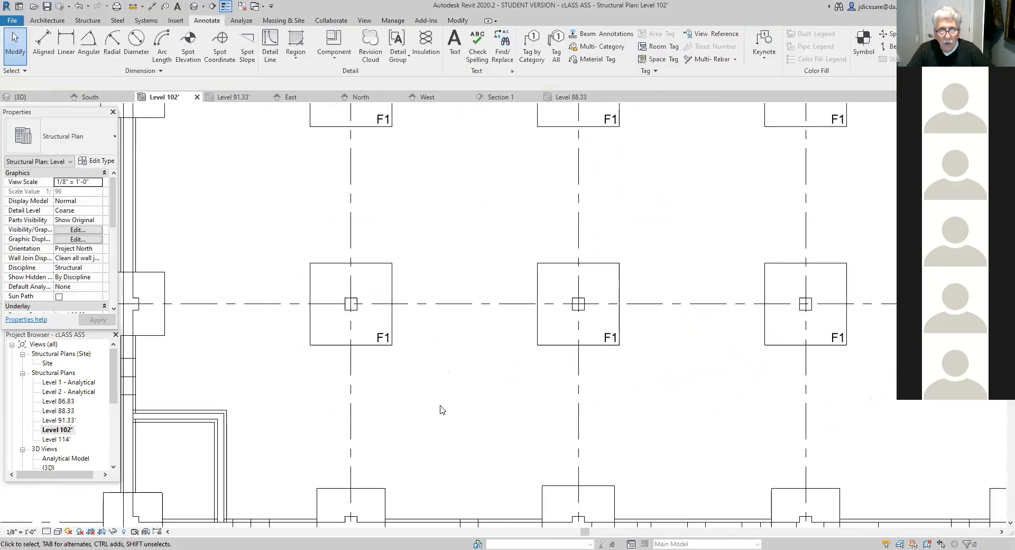
pyautogui.scroll(-2, 442, 410)
pyautogui.scroll(-5, 353, 257)
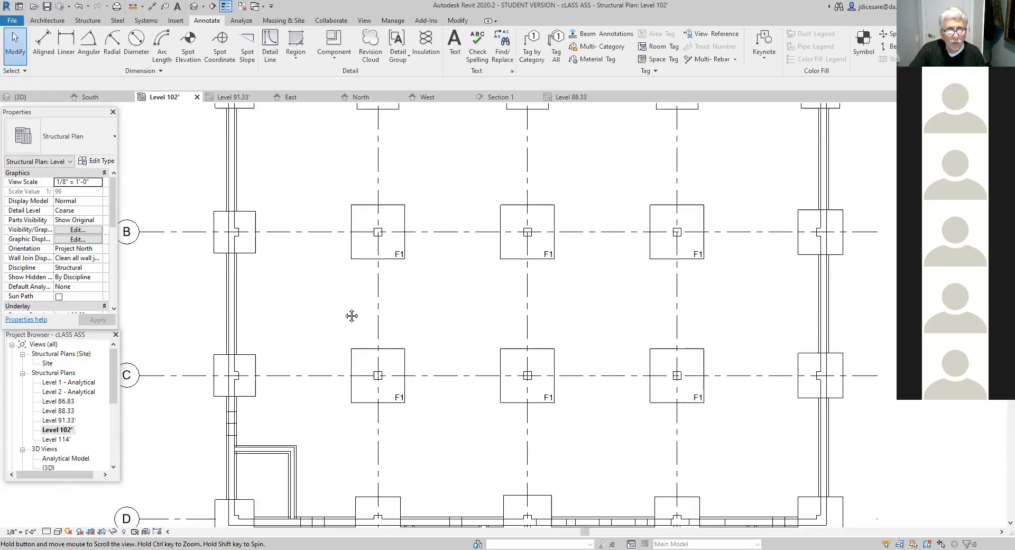
pyautogui.moveTo(285, 195); pyautogui.dragTo(299, 278, button='middle')
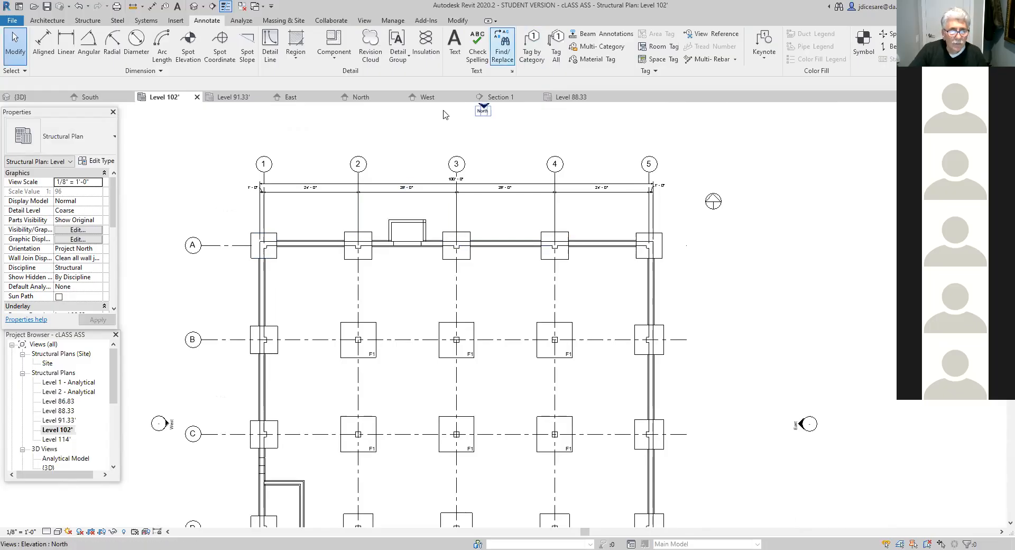
pyautogui.click(275, 257)
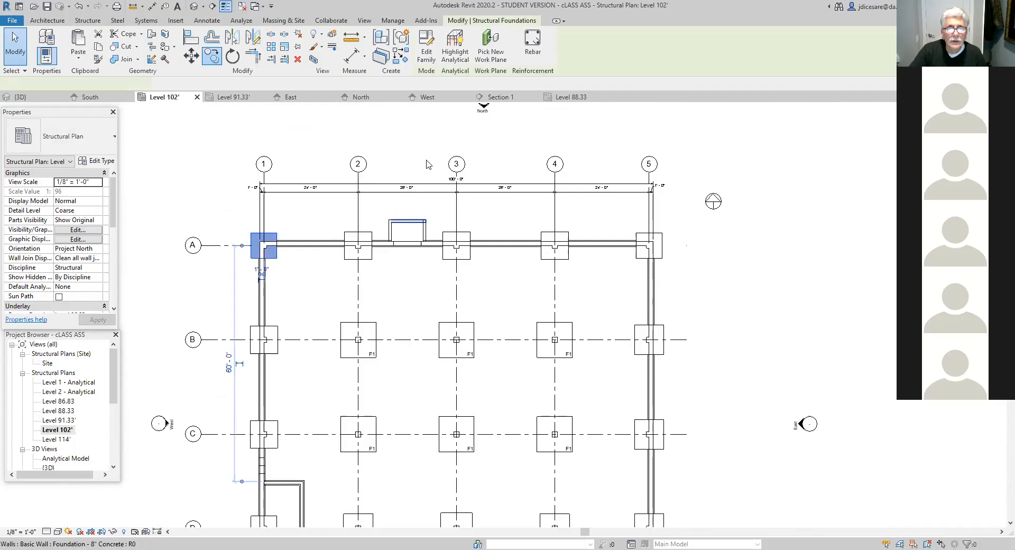
pyautogui.press('Escape')
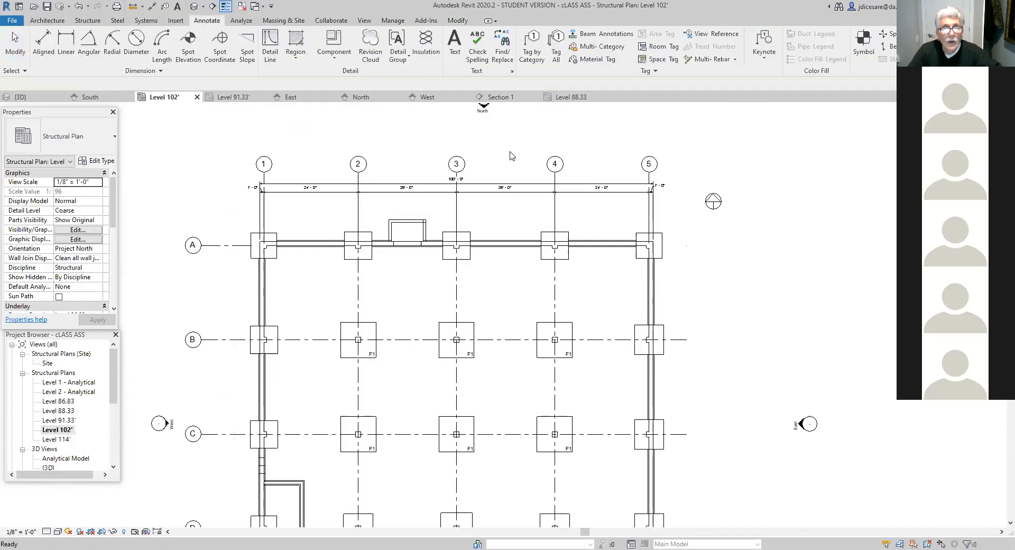
pyautogui.click(526, 59)
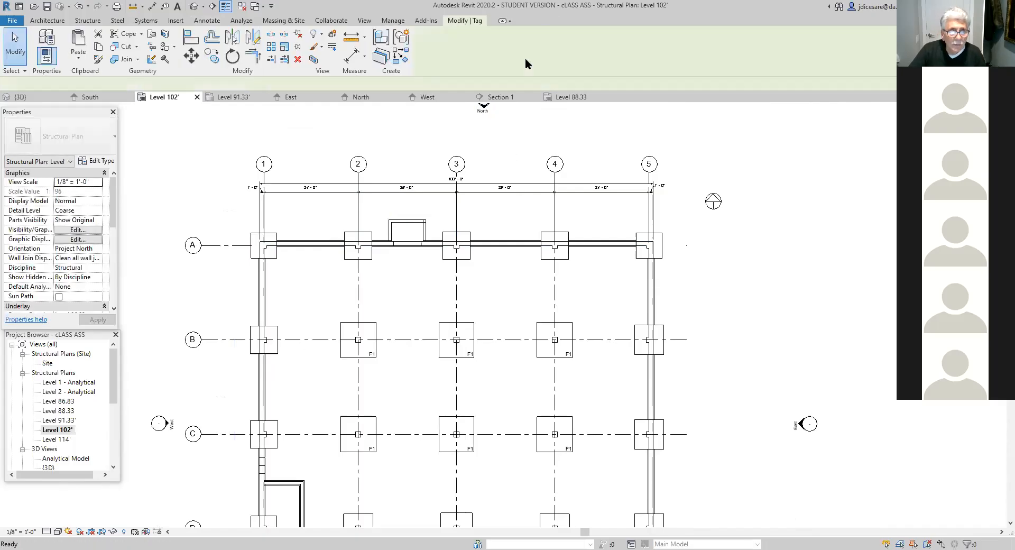
pyautogui.click(276, 263)
pyautogui.scroll(1, 281, 288)
pyautogui.scroll(4, 339, 397)
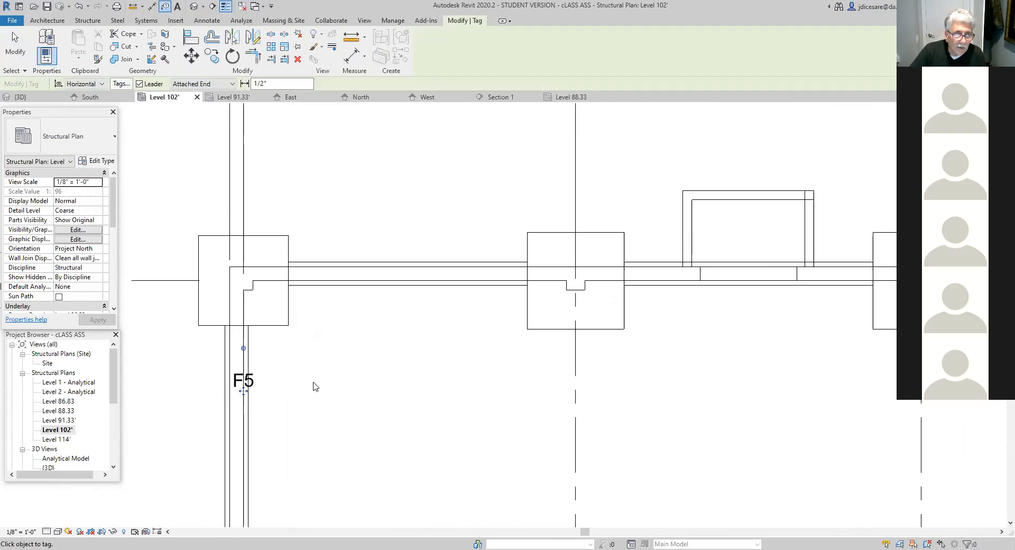
pyautogui.scroll(1, 315, 386)
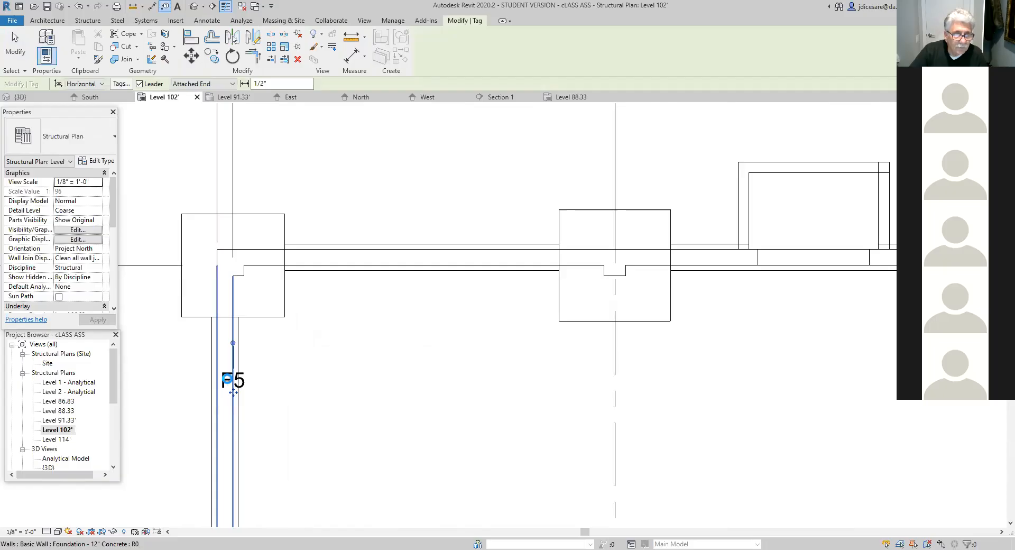
# - Move the F5 tag inside the lower-right corner of the footing at grids A and 1, without loading a wall tag
pyautogui.click(233, 392)
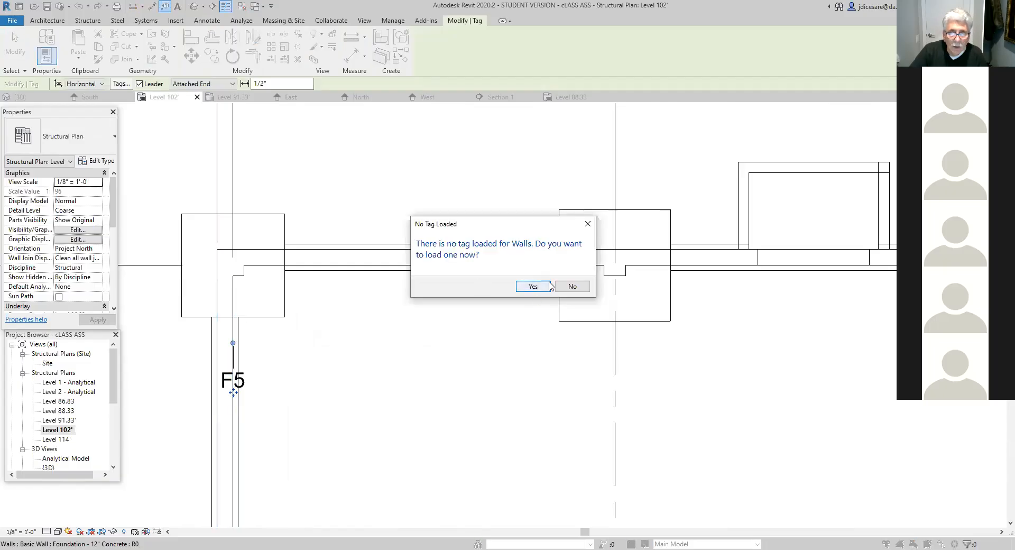
pyautogui.click(572, 286)
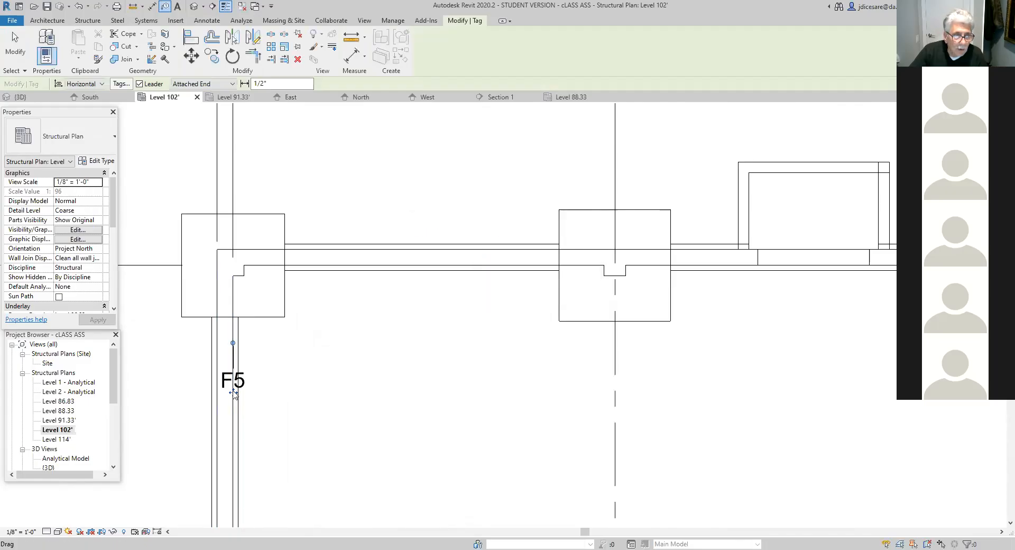
pyautogui.moveTo(233, 391); pyautogui.dragTo(271, 319)
pyautogui.scroll(4, 302, 343)
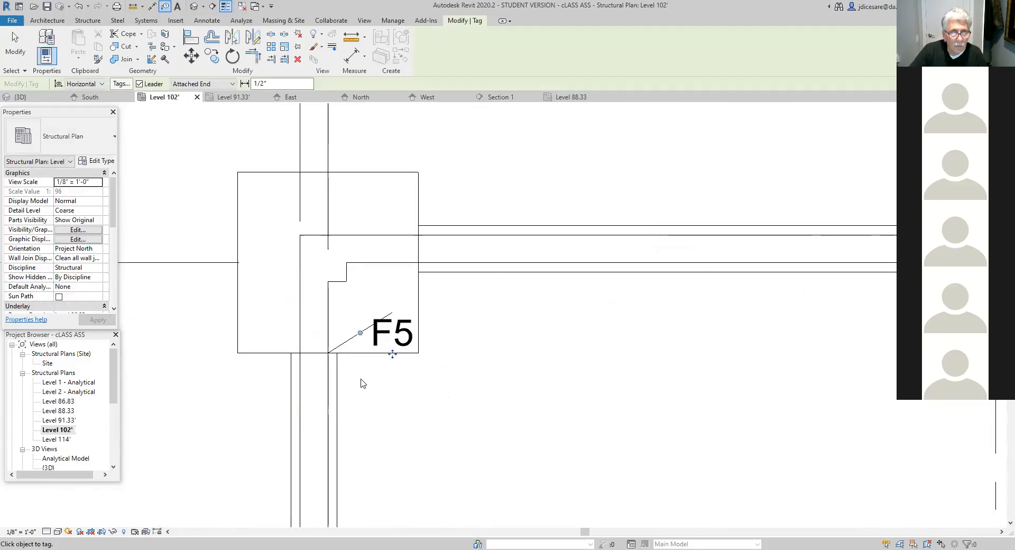
# - Turn off the leader line of the F5 tag on the footing at grids A and 1
pyautogui.press('Escape')
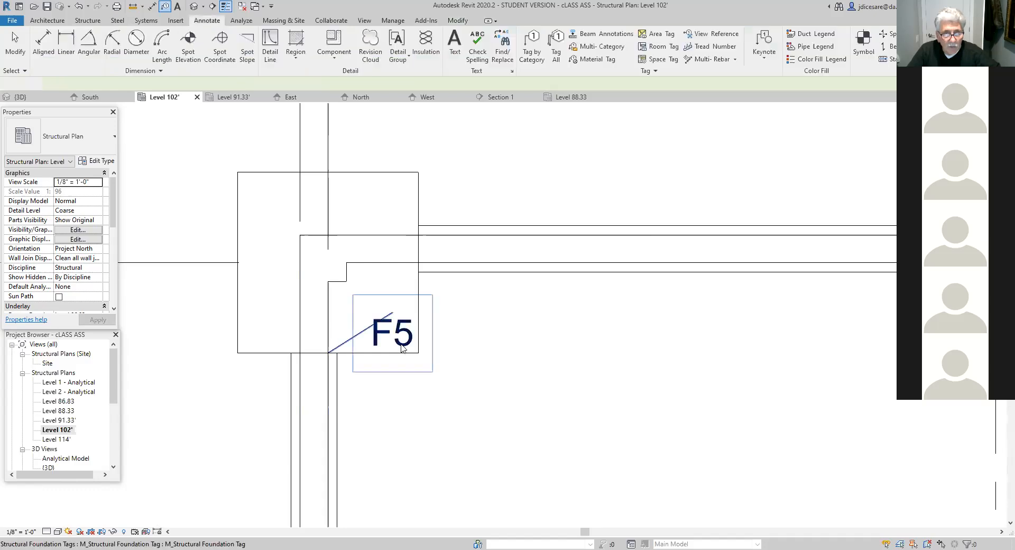
pyautogui.click(390, 352)
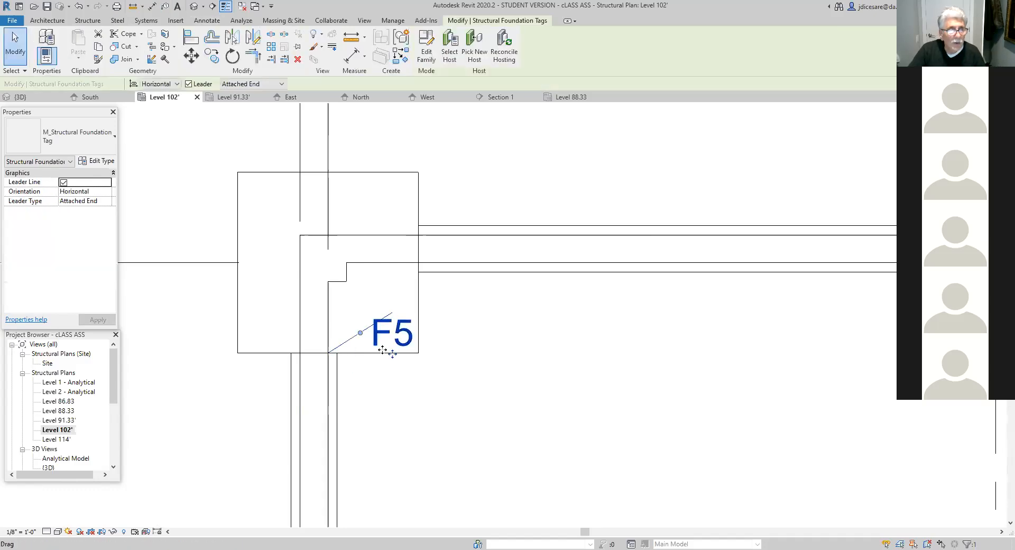
pyautogui.click(63, 182)
pyautogui.click(405, 411)
# - Mirror a copy of the F5 tag about grid 3 onto the corner footing at grids A and 5
pyautogui.scroll(-6, 402, 416)
pyautogui.moveTo(459, 424); pyautogui.dragTo(427, 363, button='middle')
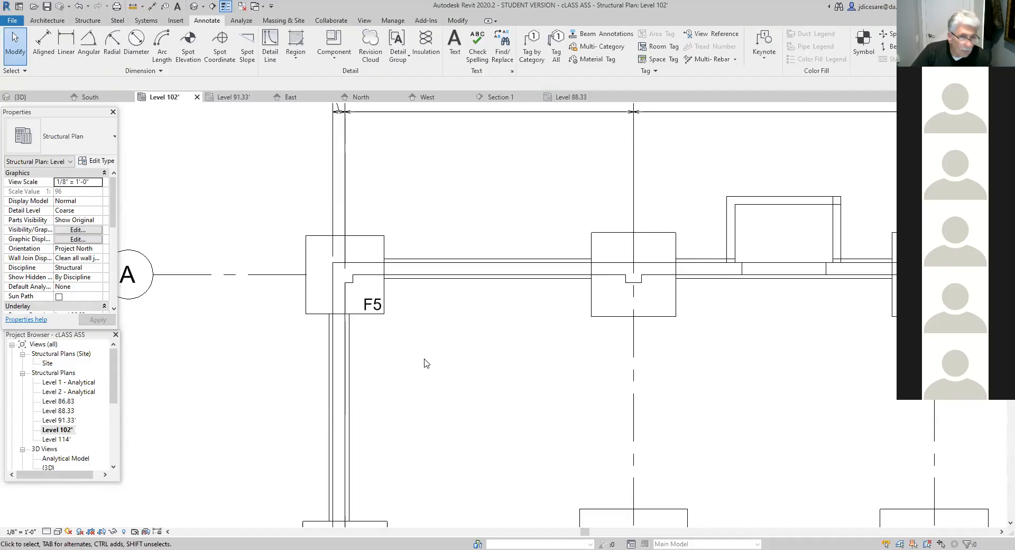
pyautogui.scroll(-3, 426, 363)
pyautogui.moveTo(436, 380); pyautogui.dragTo(281, 350, button='middle')
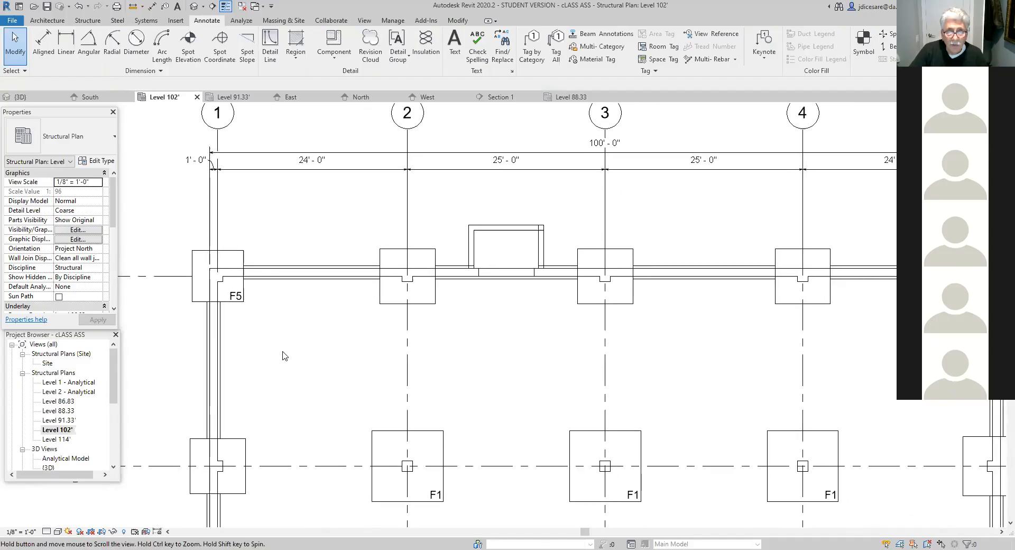
pyautogui.scroll(-2, 512, 359)
pyautogui.moveTo(483, 372); pyautogui.dragTo(331, 367, button='middle')
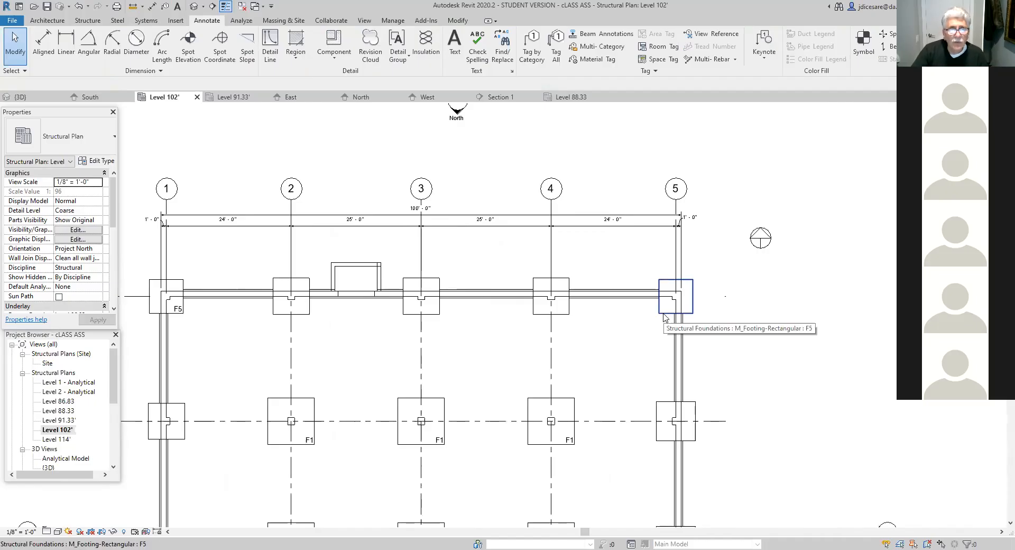
pyautogui.click(182, 312)
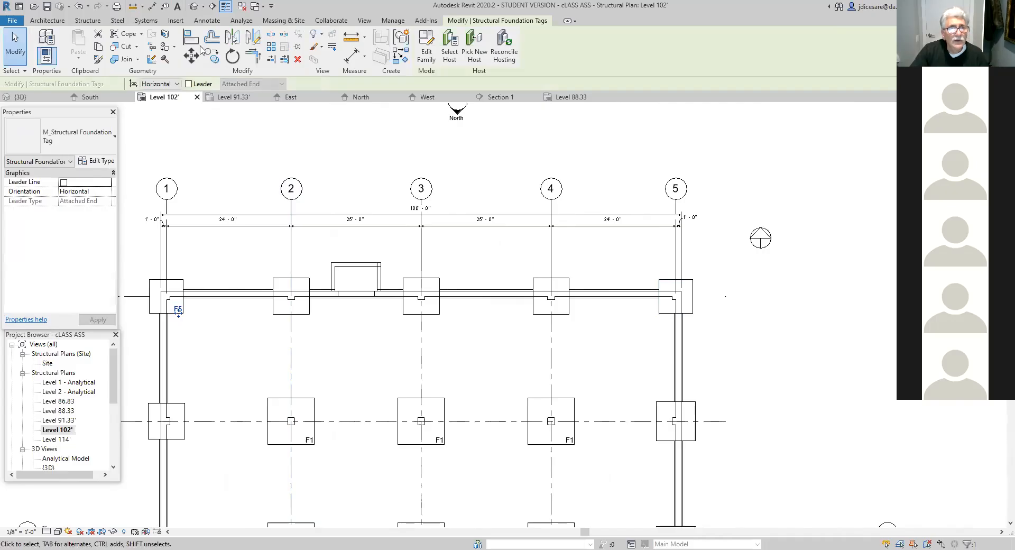
pyautogui.click(233, 38)
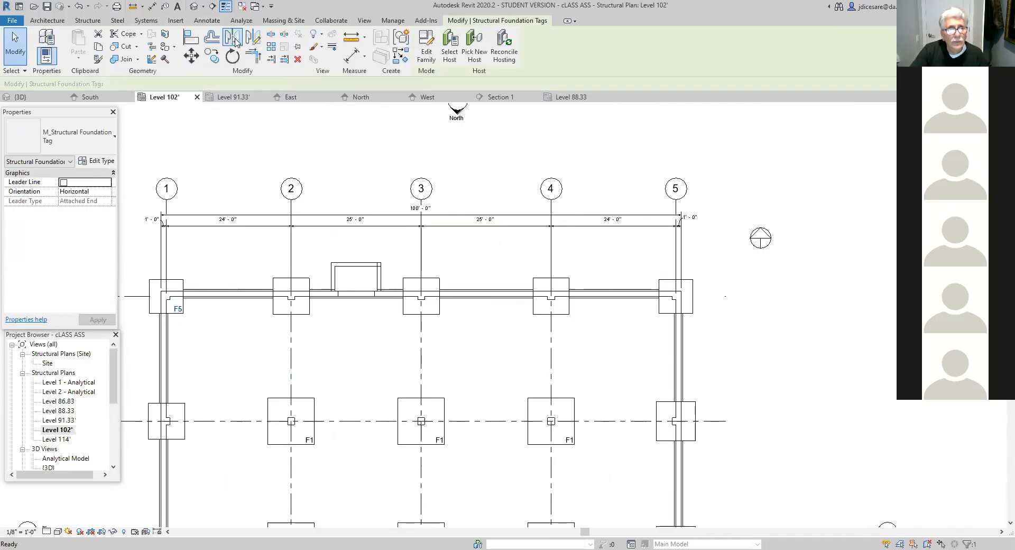
pyautogui.click(421, 253)
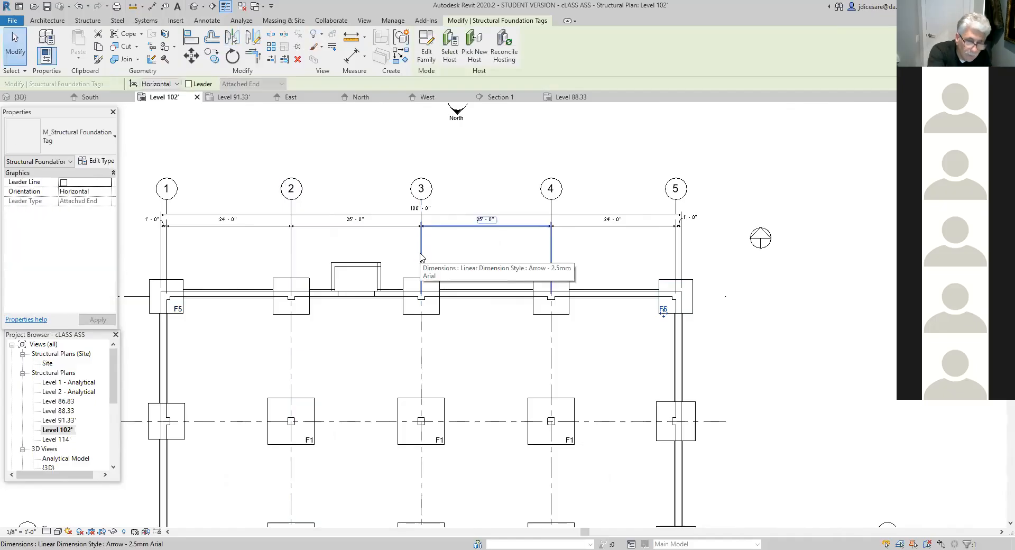
pyautogui.press('Escape')
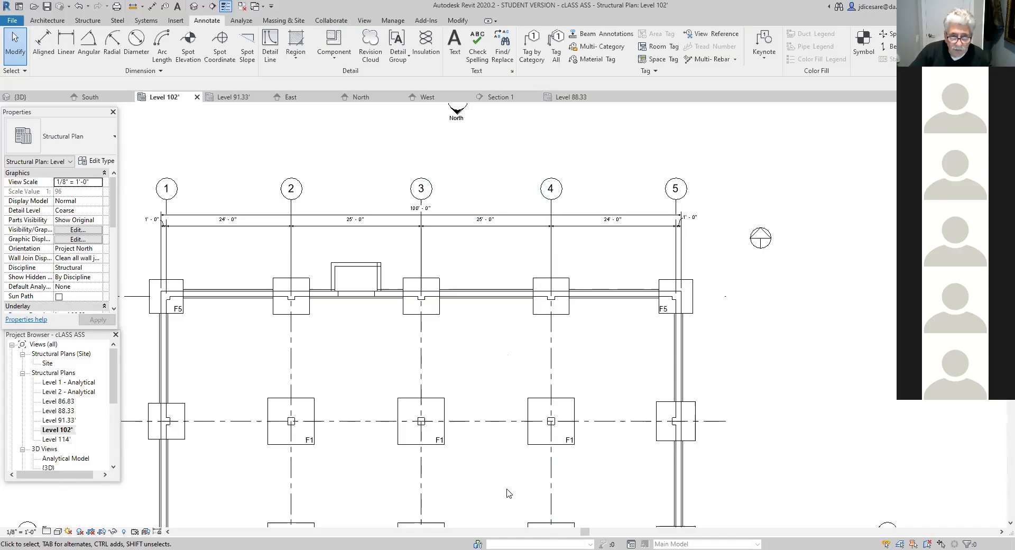
# - Place the text note "ELEV. FLOOR SLAB 92.33" in the bay between grids 3 and 4 and grids B and C
pyautogui.scroll(-2, 509, 492)
pyautogui.moveTo(491, 464); pyautogui.dragTo(496, 390, button='middle')
pyautogui.scroll(3, 490, 385)
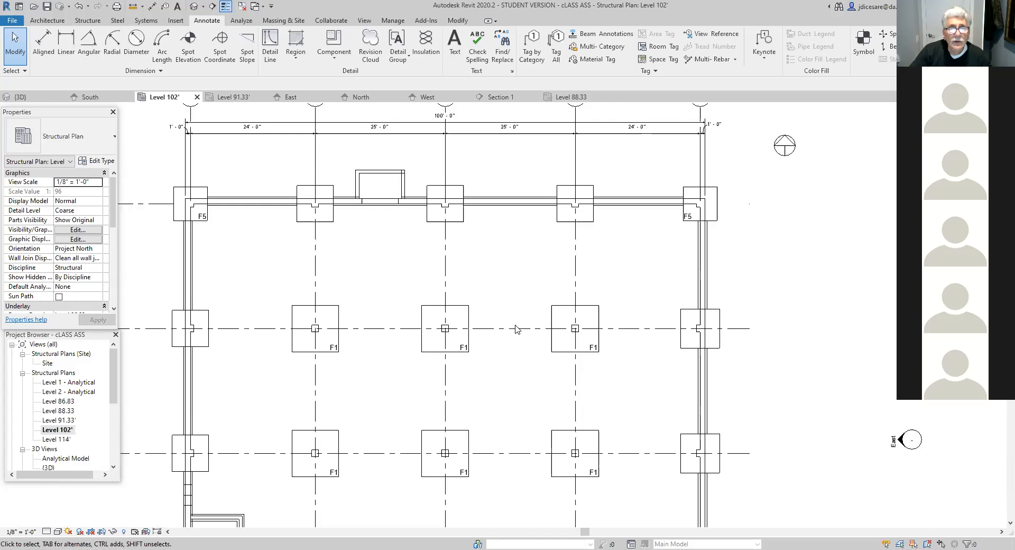
pyautogui.click(455, 45)
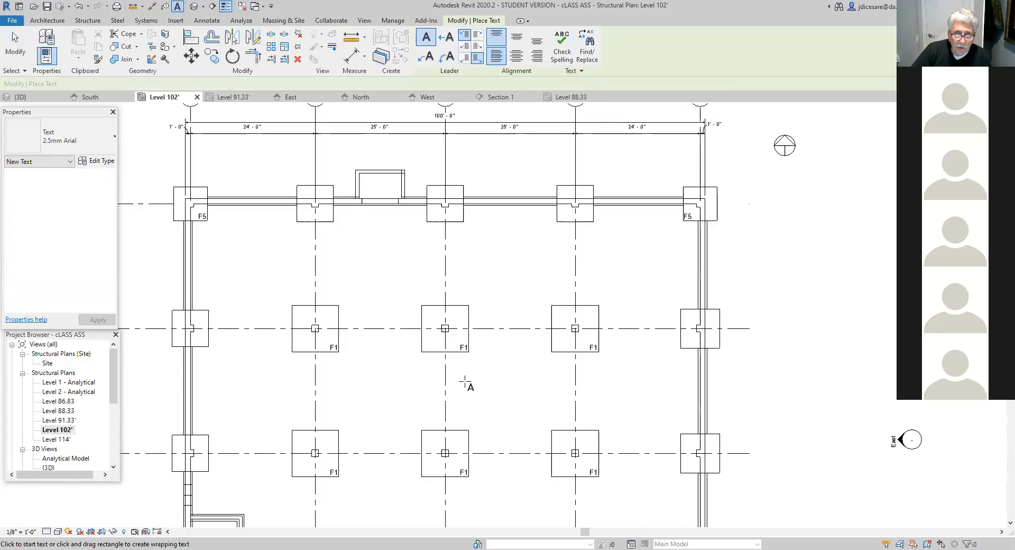
pyautogui.click(459, 384)
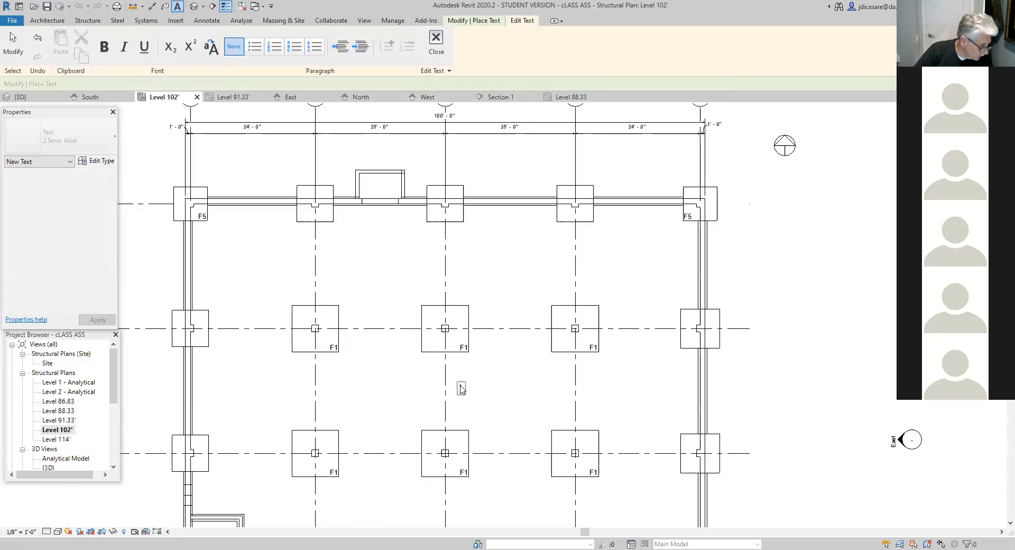
pyautogui.write('LB')
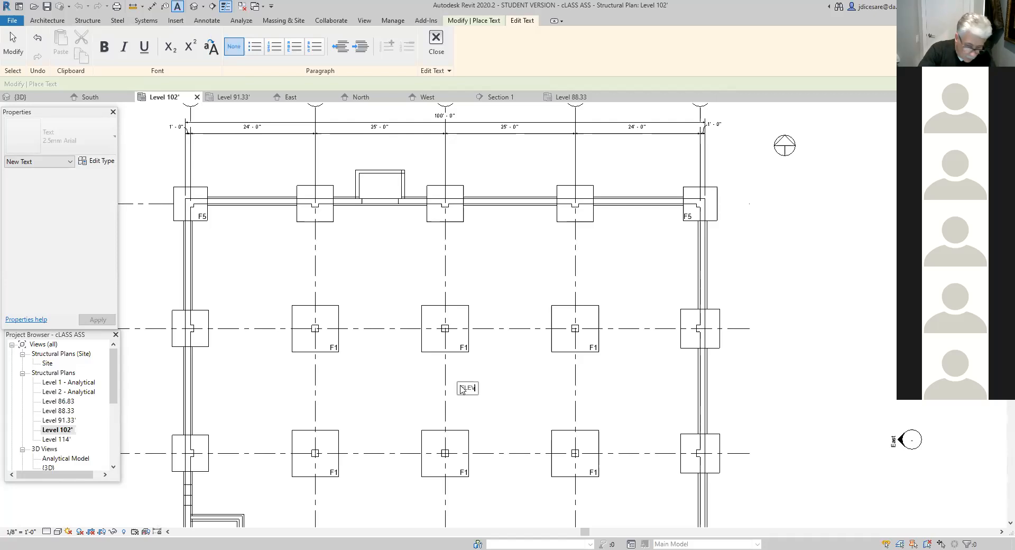
pyautogui.write('EV. FLOOR SLAB 92.33')
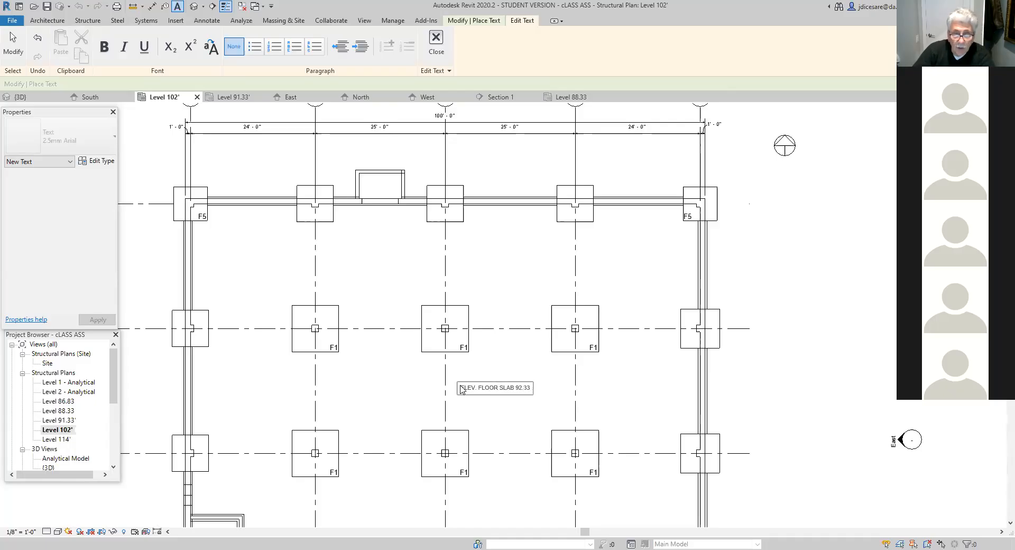
pyautogui.click(496, 421)
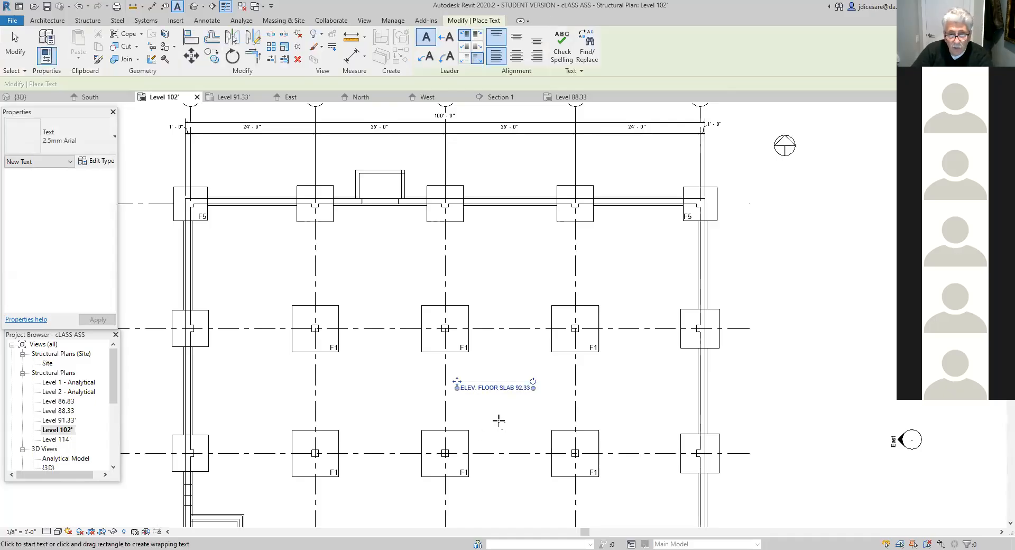
pyautogui.scroll(2, 498, 421)
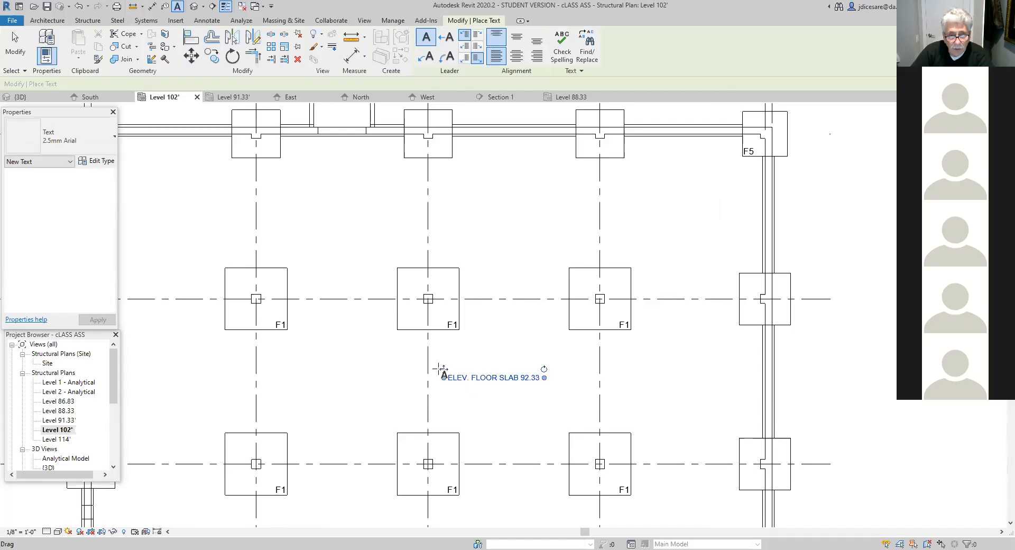
pyautogui.click(464, 406)
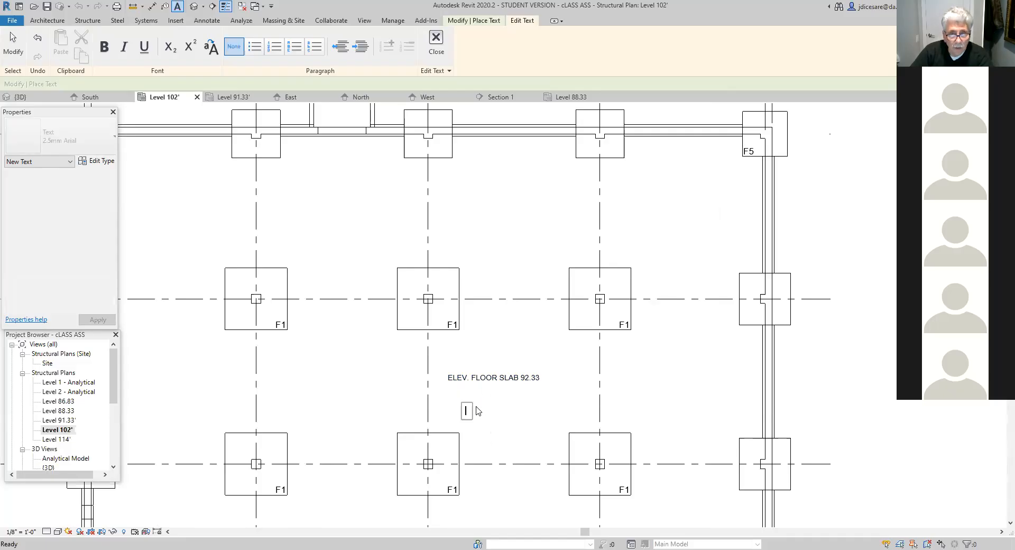
pyautogui.press('Escape')
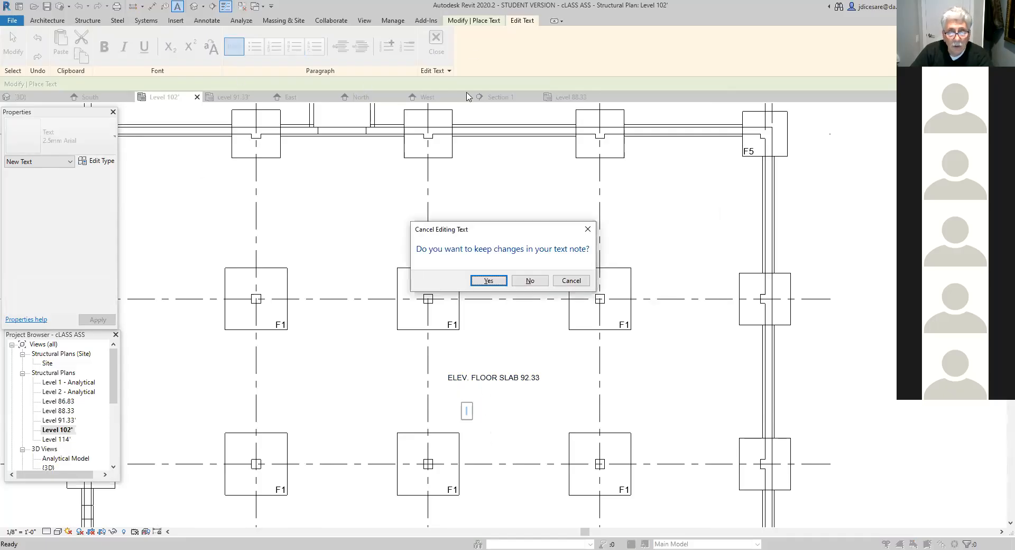
pyautogui.click(530, 281)
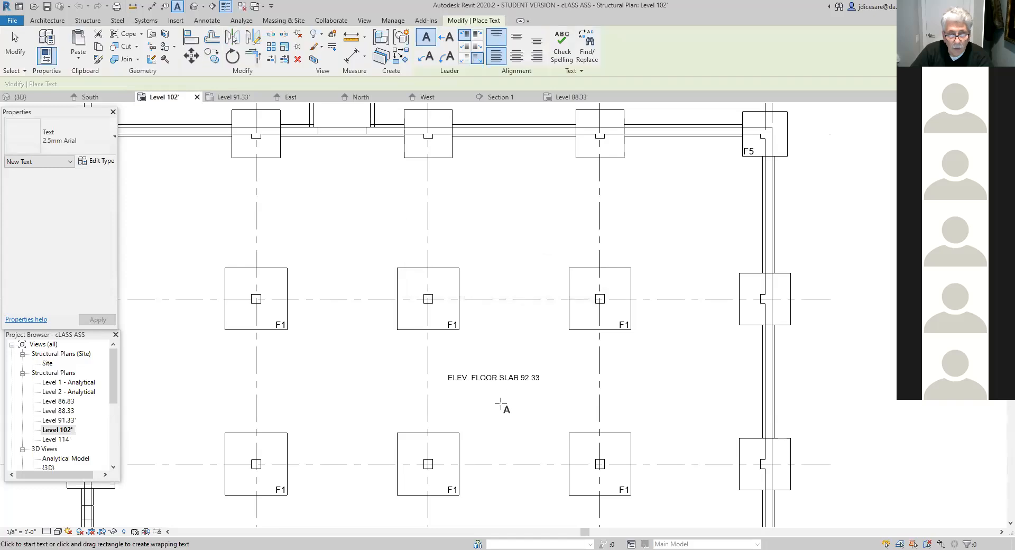
pyautogui.press('Escape')
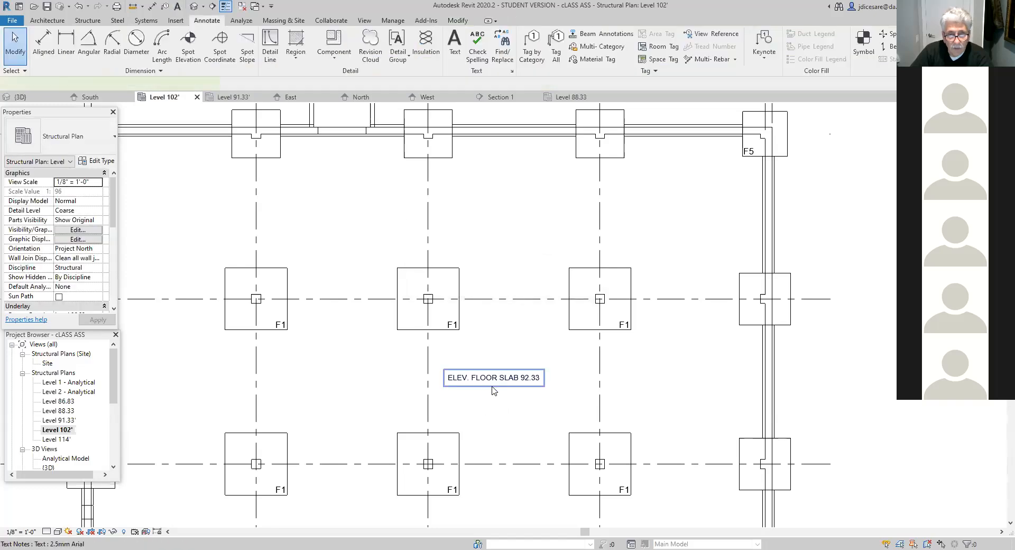
# - Move the floor slab elevation note sideways to center it in the bay between grids 3 and 4
pyautogui.click(492, 390)
pyautogui.moveTo(444, 371); pyautogui.dragTo(466, 369)
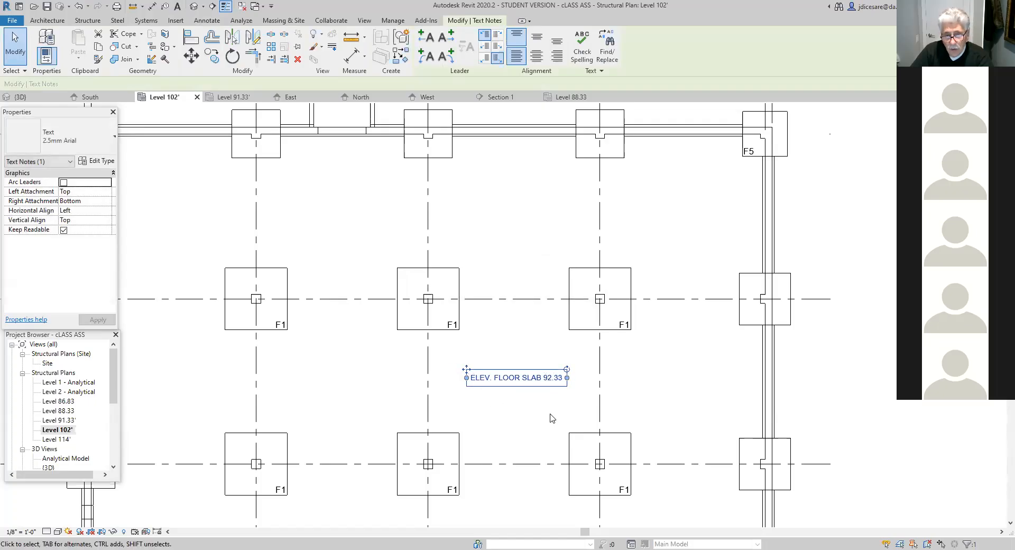
pyautogui.click(514, 408)
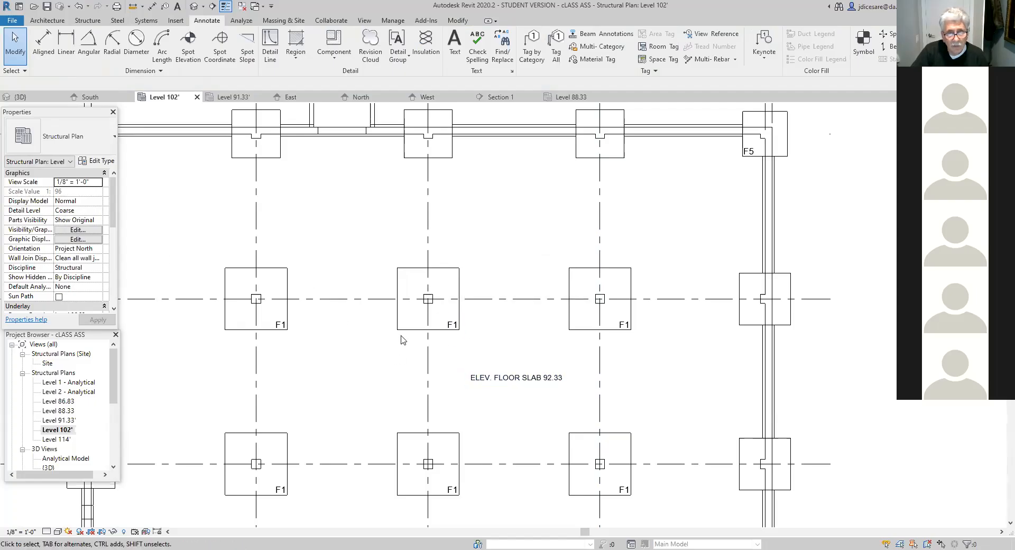
# - Inspect the type properties of the F1 foundation tag at grids B and 3 without changing them
pyautogui.click(453, 326)
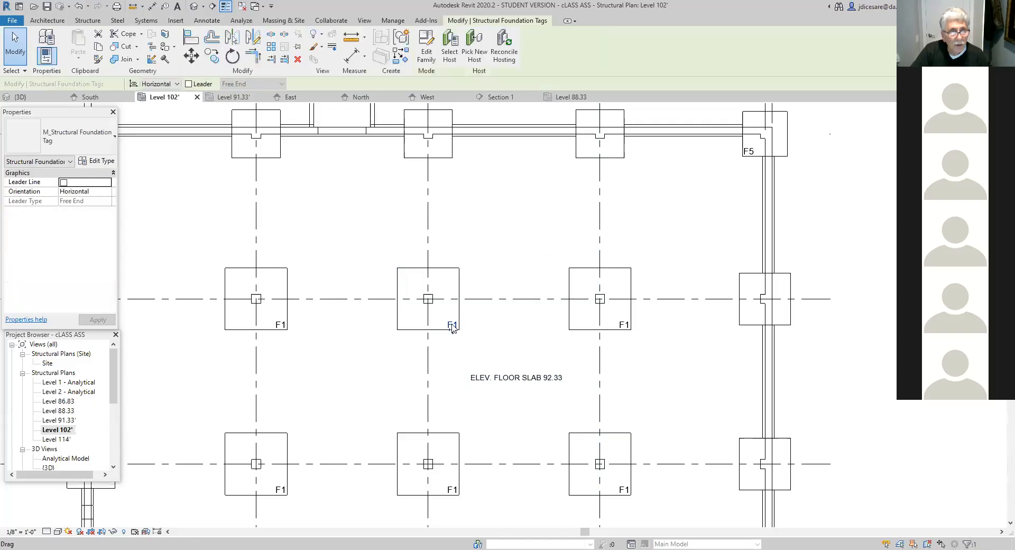
pyautogui.click(102, 162)
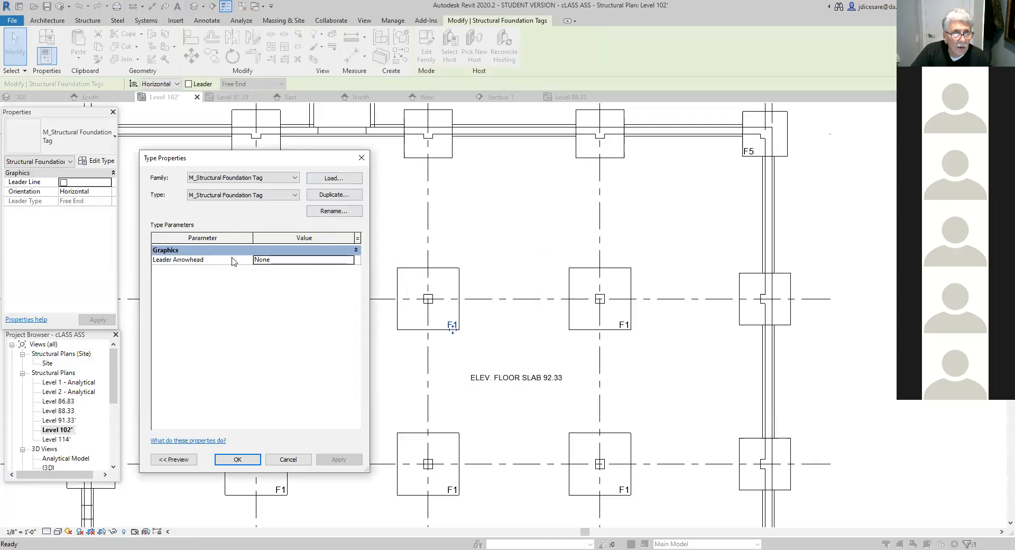
pyautogui.click(223, 240)
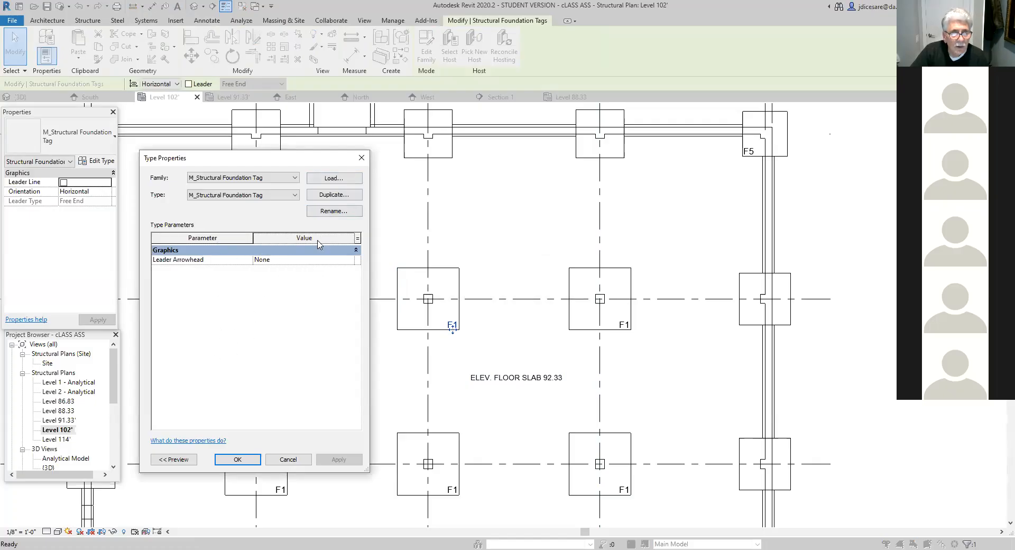
pyautogui.click(361, 158)
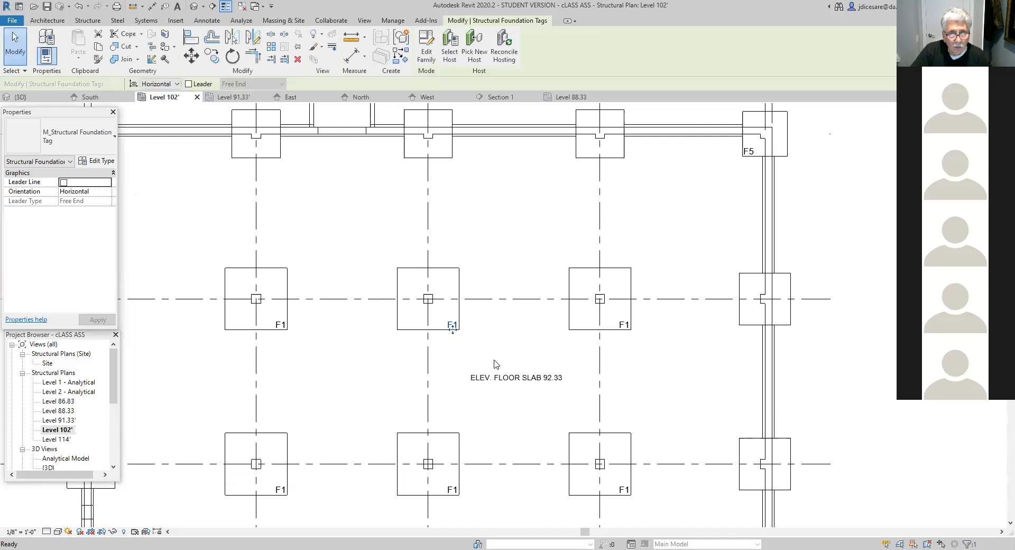
# - Review the floor slab note, footing tags and grid dimensions across the plan, and examine the wall footings along grid A
pyautogui.click(489, 378)
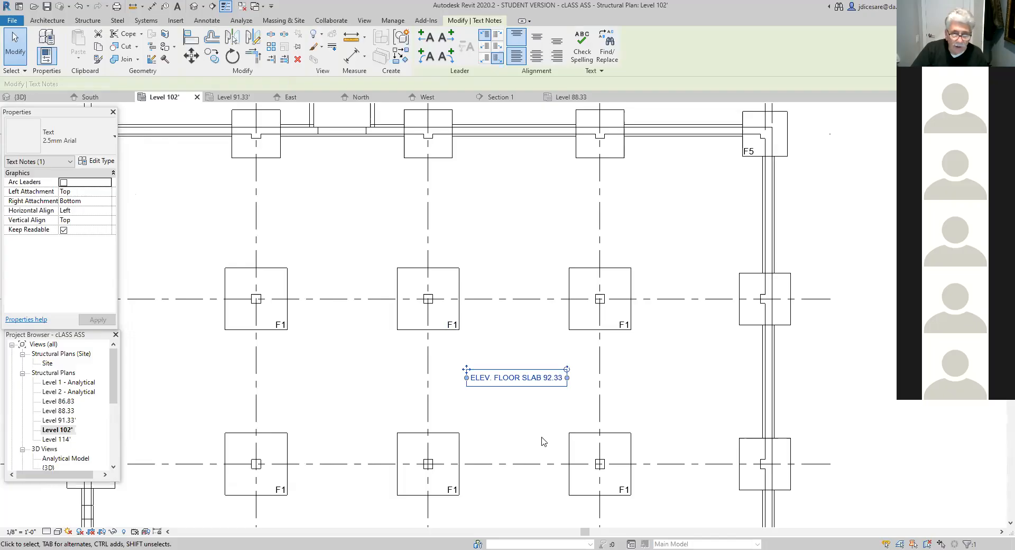
pyautogui.scroll(-2, 689, 483)
pyautogui.moveTo(674, 404); pyautogui.dragTo(510, 332, button='middle')
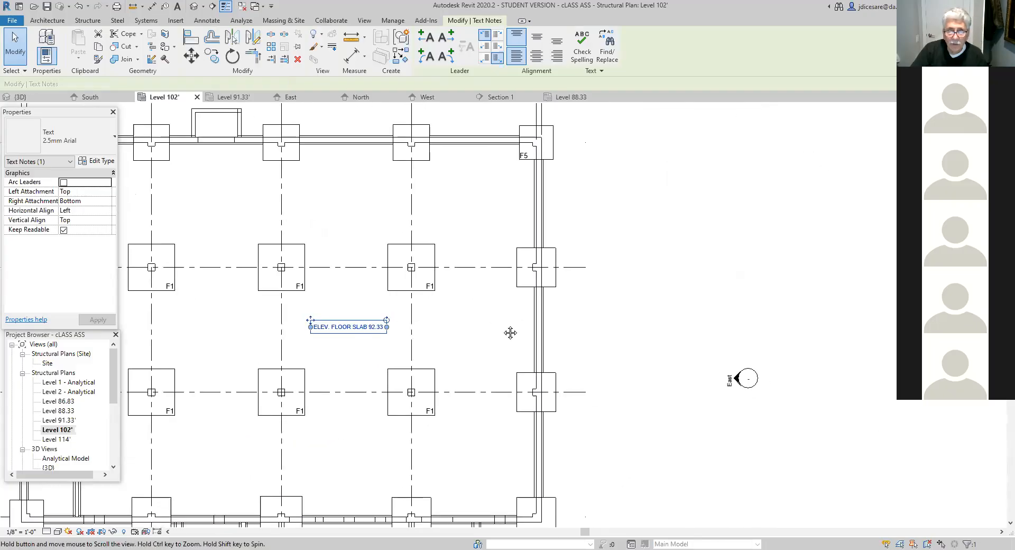
pyautogui.click(491, 444)
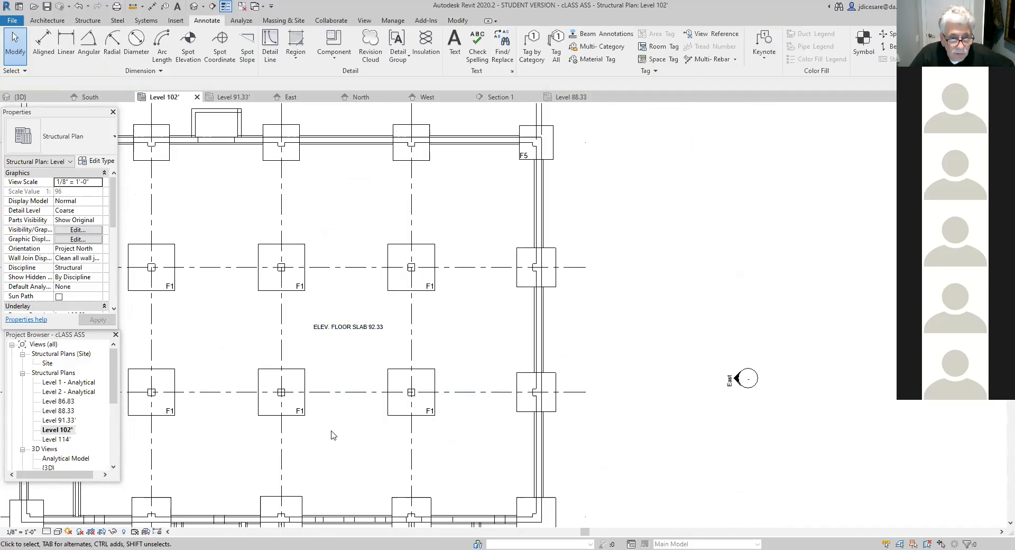
pyautogui.moveTo(347, 437); pyautogui.dragTo(429, 443, button='middle')
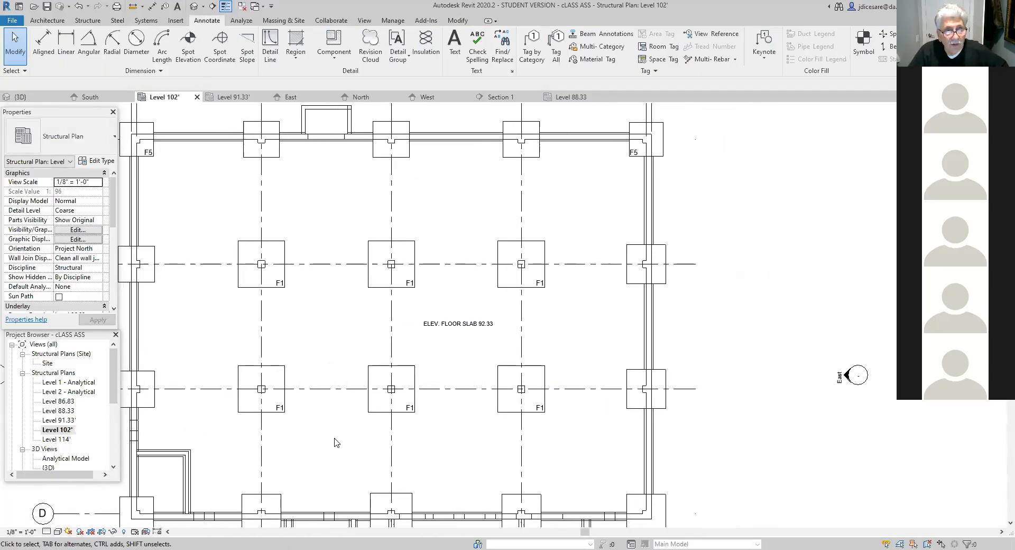
pyautogui.scroll(-2, 333, 442)
pyautogui.moveTo(324, 361); pyautogui.dragTo(350, 396, button='middle')
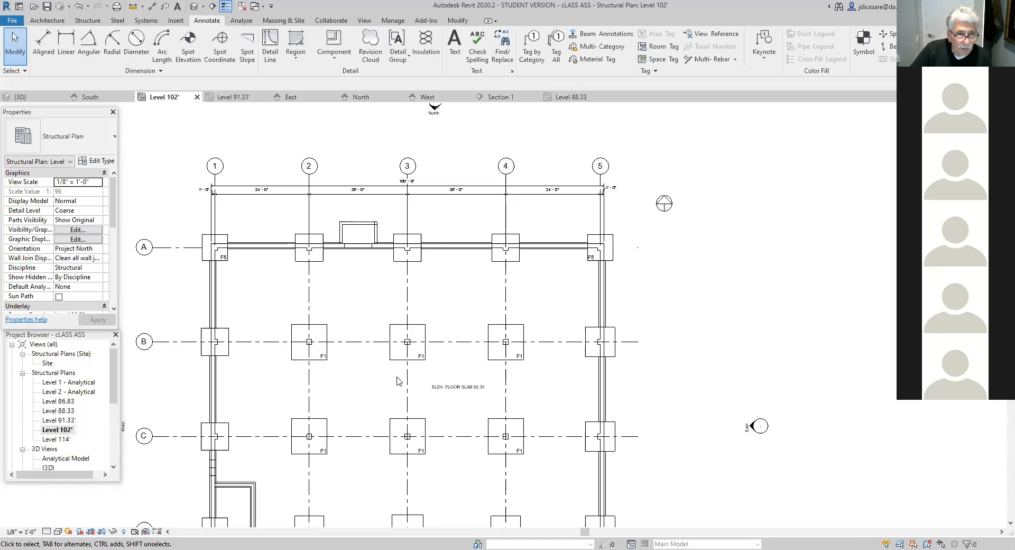
pyautogui.scroll(-4, 255, 435)
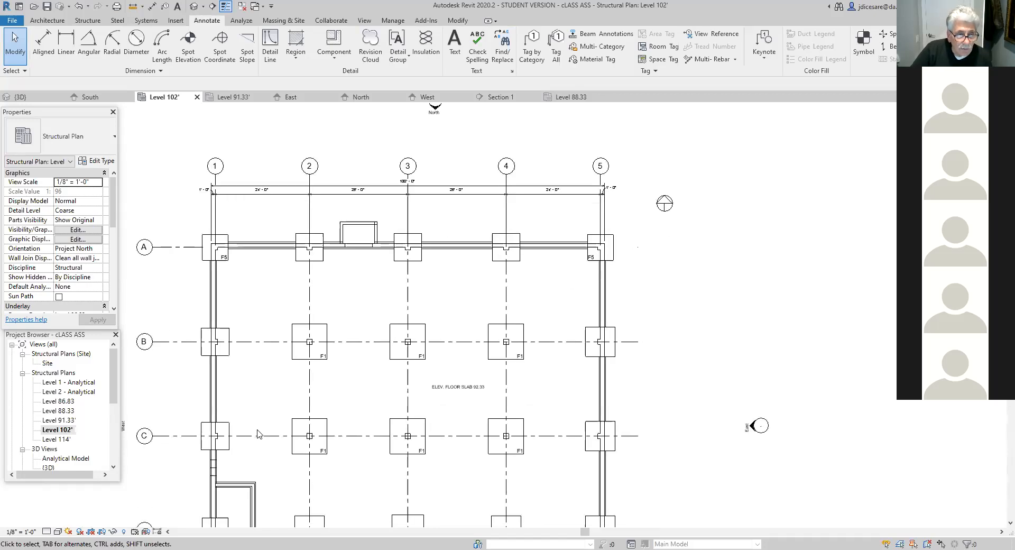
pyautogui.scroll(3, 346, 403)
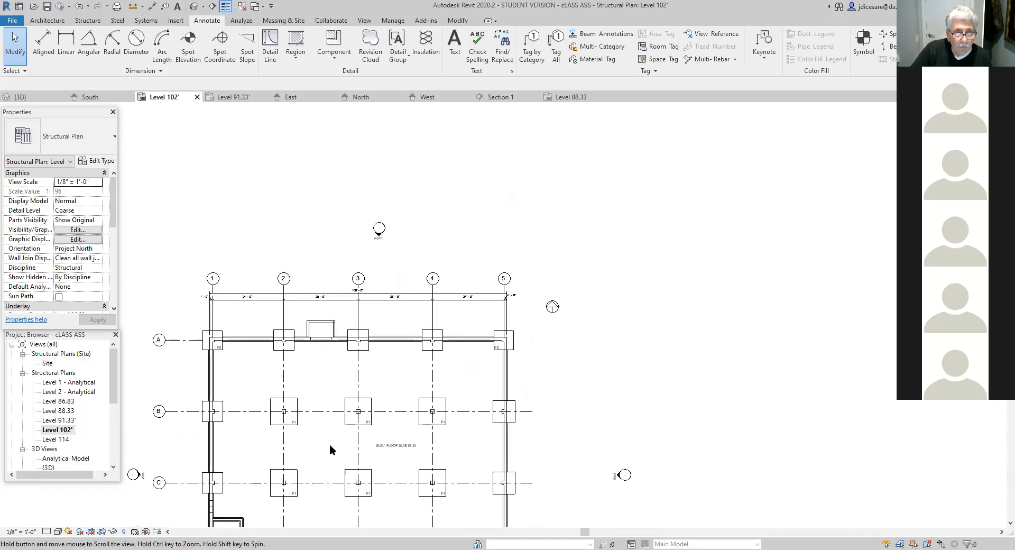
pyautogui.scroll(3, 336, 385)
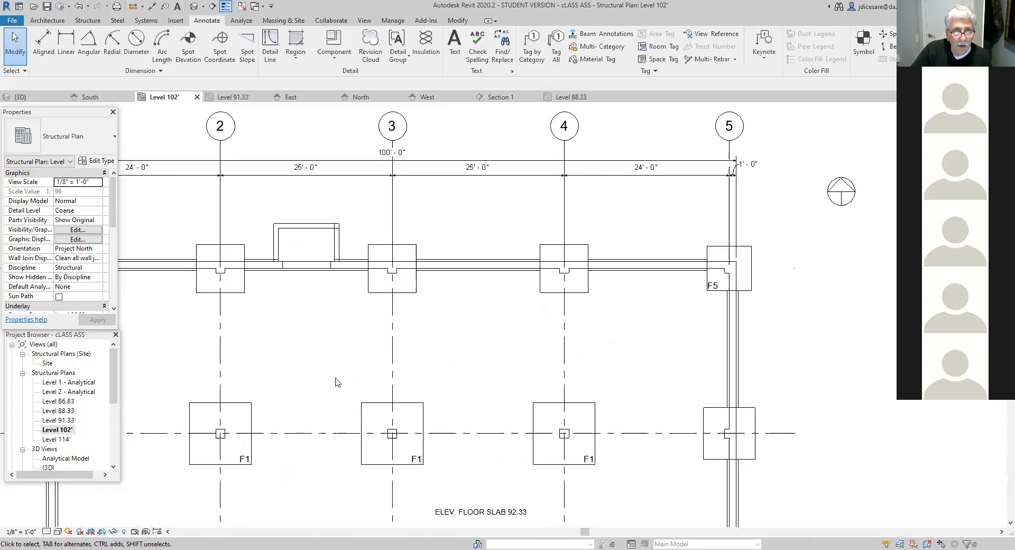
pyautogui.moveTo(345, 328); pyautogui.dragTo(339, 414, button='middle')
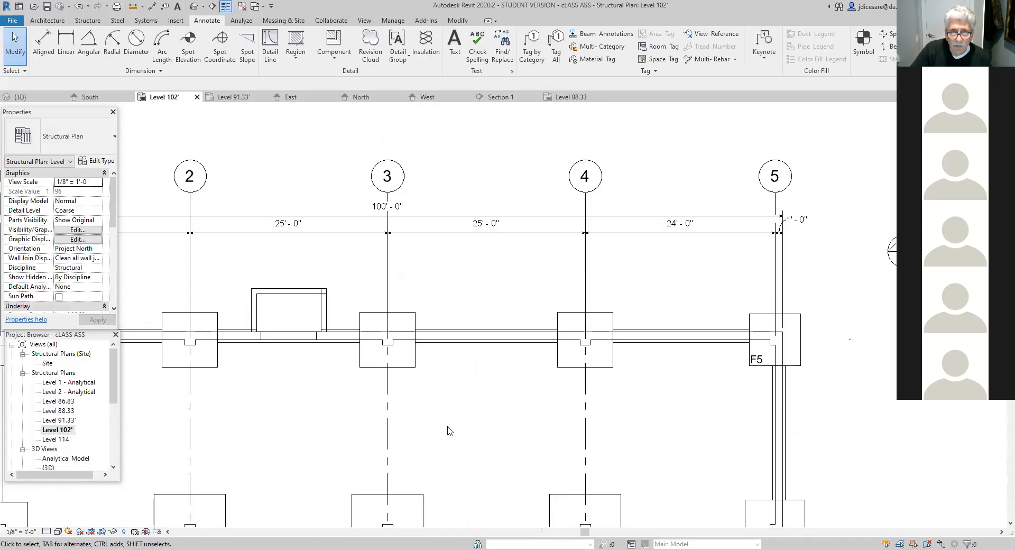
pyautogui.scroll(-4, 449, 431)
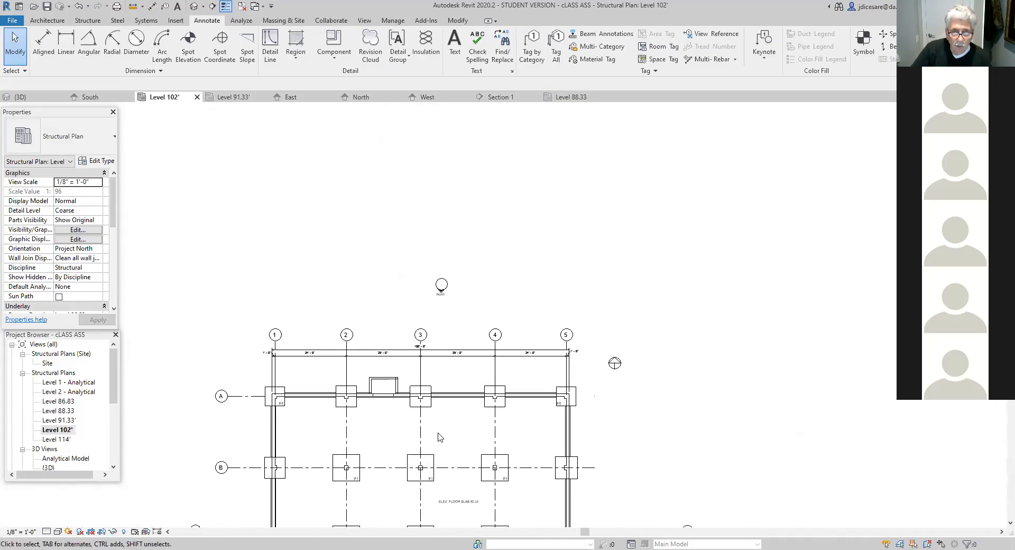
pyautogui.moveTo(462, 440); pyautogui.dragTo(488, 316, button='middle')
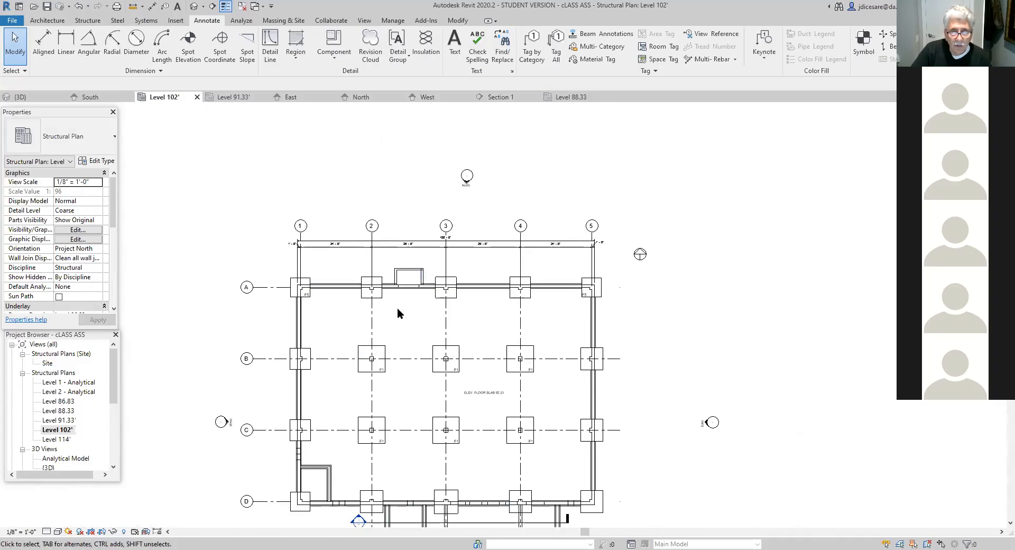
pyautogui.scroll(5, 398, 314)
pyautogui.moveTo(399, 351); pyautogui.dragTo(376, 417, button='middle')
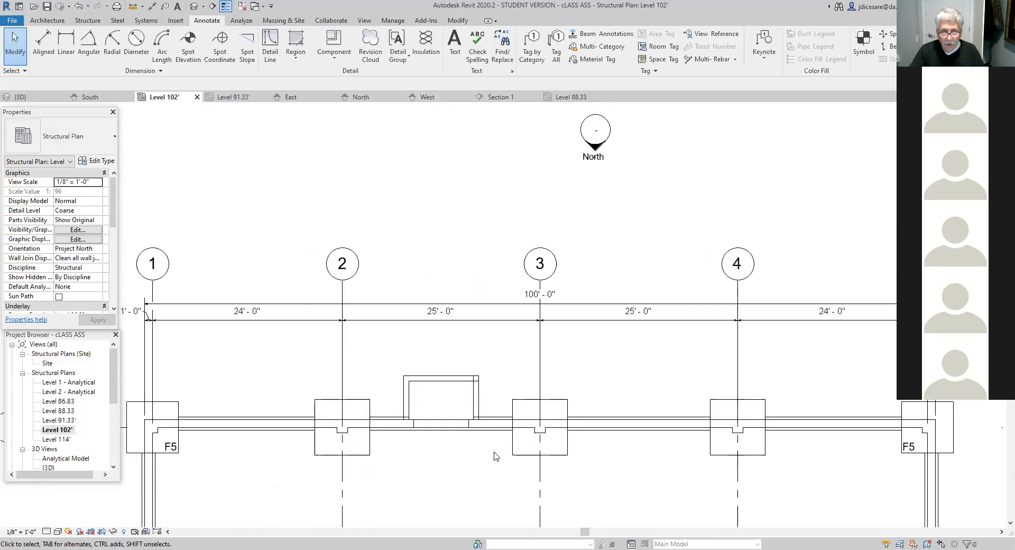
pyautogui.scroll(2, 444, 455)
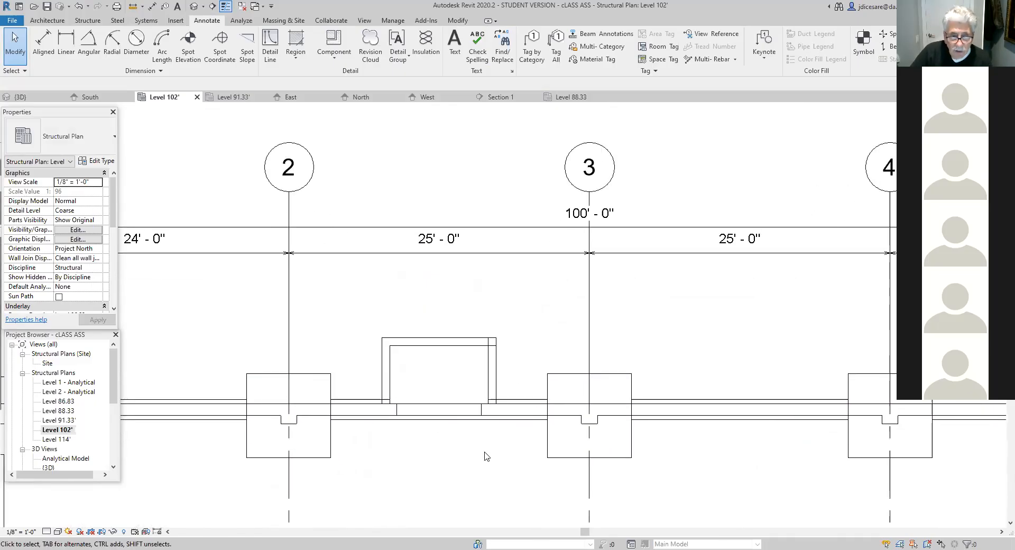
pyautogui.scroll(-3, 476, 459)
pyautogui.moveTo(428, 487); pyautogui.dragTo(441, 492, button='middle')
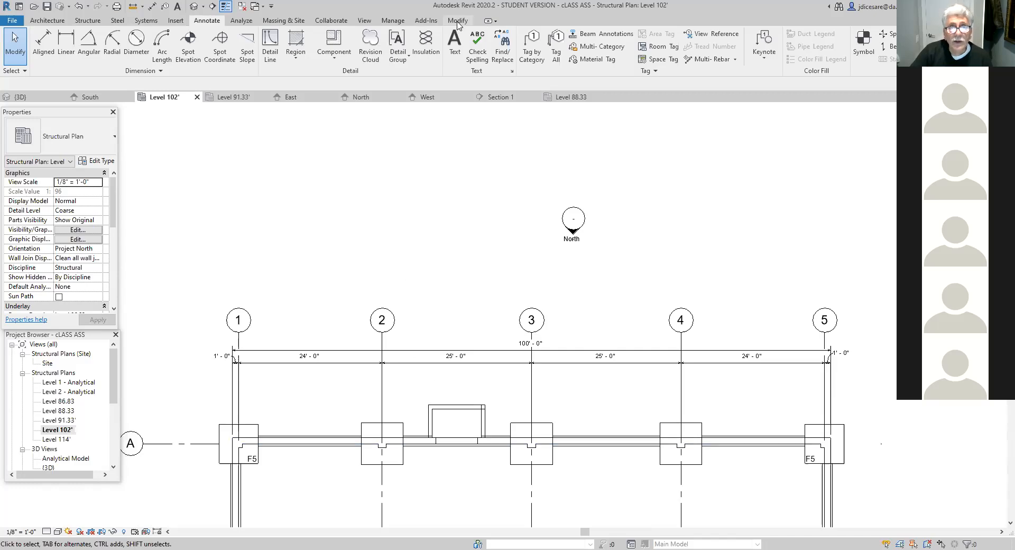
# - Use Linework with the <Invisible lines> style to hide both side edges of the footing at A-2 where they cross the wall footing
pyautogui.click(457, 21)
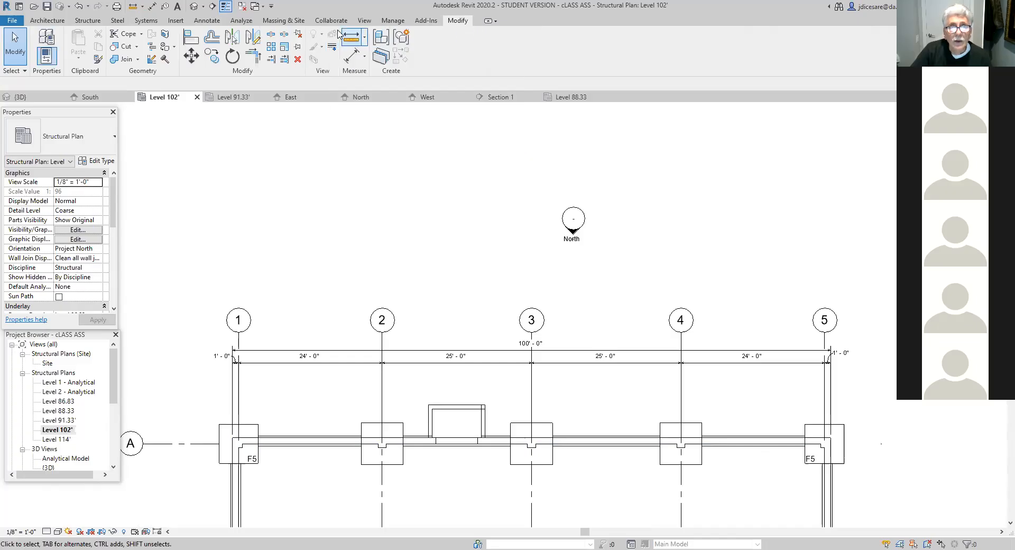
pyautogui.click(331, 50)
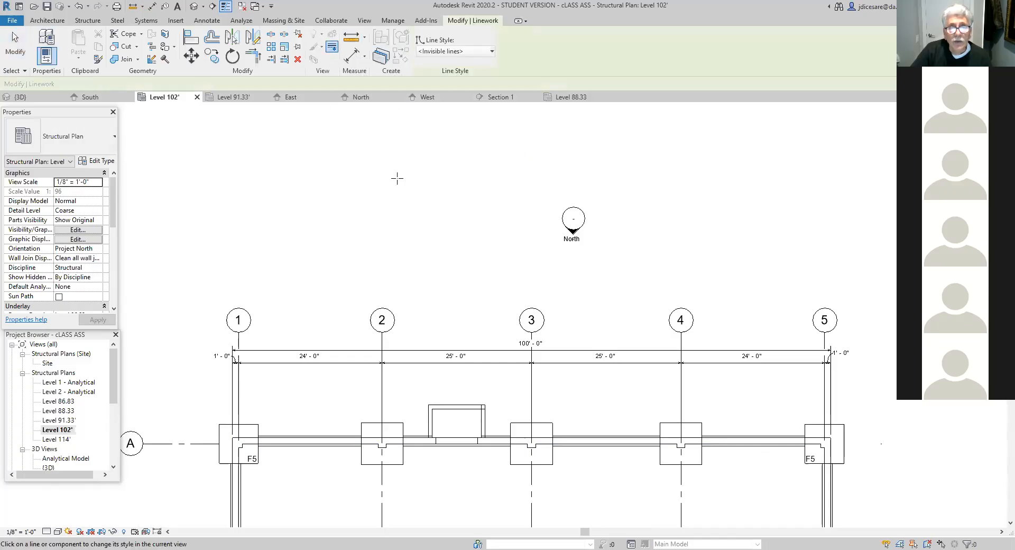
pyautogui.click(492, 51)
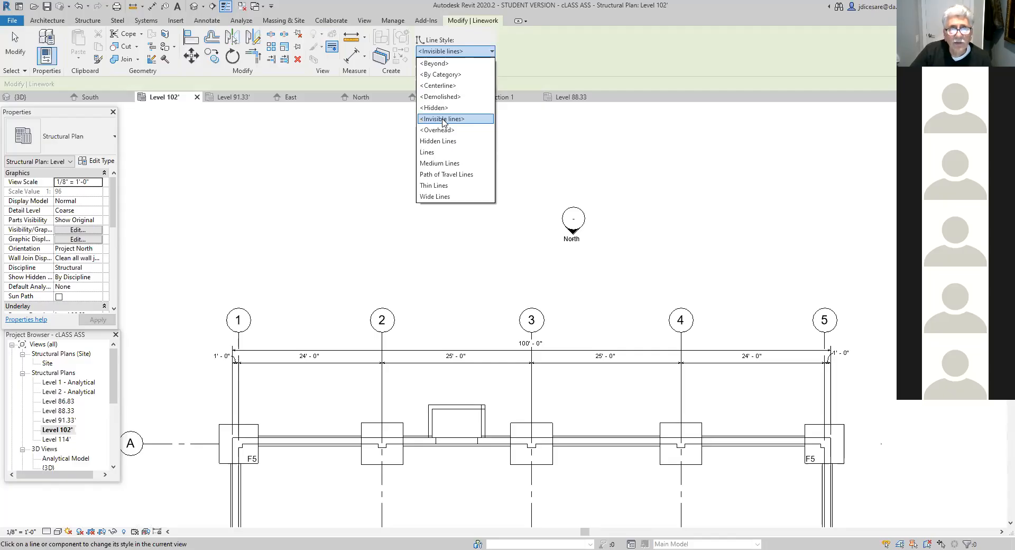
pyautogui.click(442, 120)
pyautogui.scroll(3, 417, 451)
pyautogui.scroll(1, 450, 469)
pyautogui.moveTo(492, 470); pyautogui.dragTo(642, 458, button='middle')
pyautogui.scroll(3, 472, 460)
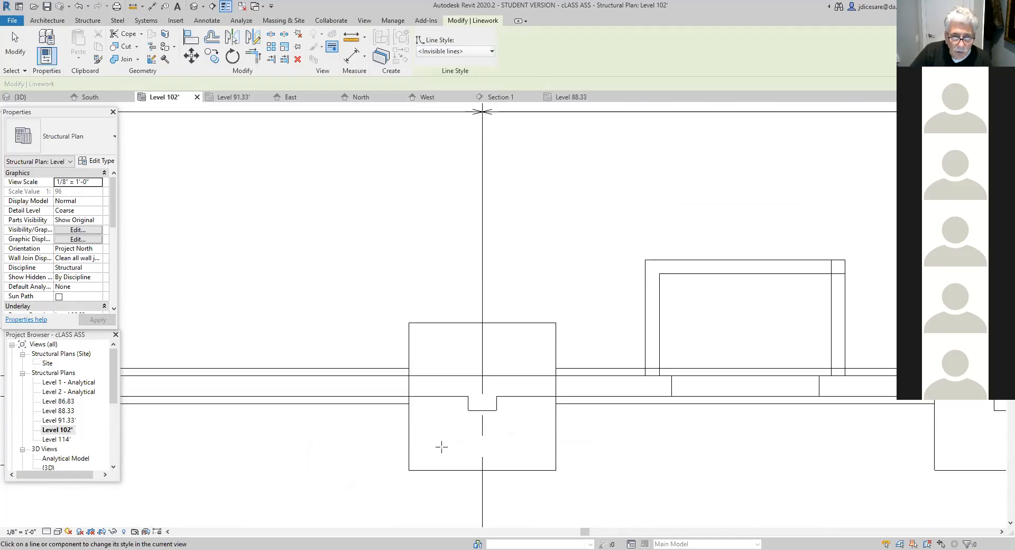
pyautogui.click(409, 388)
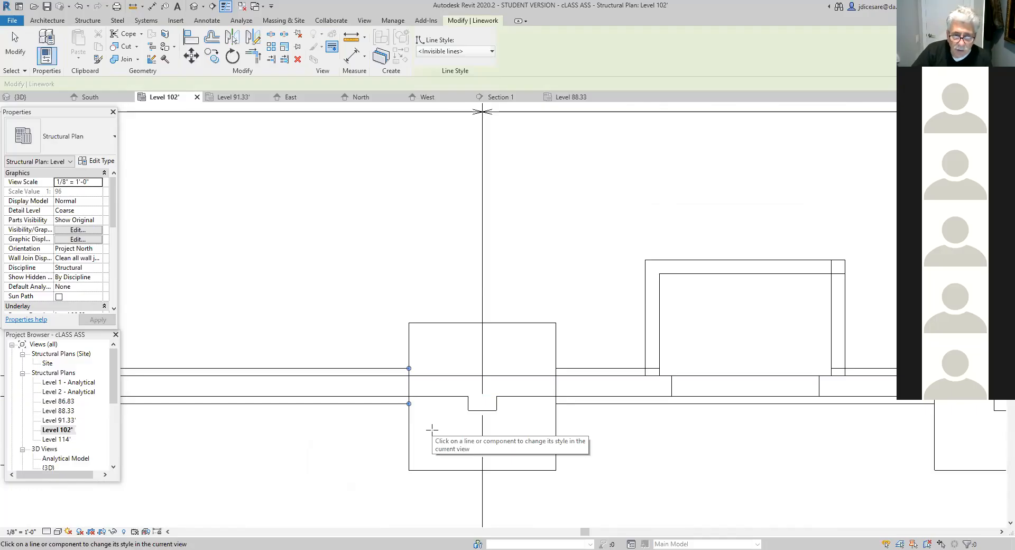
pyautogui.click(419, 417)
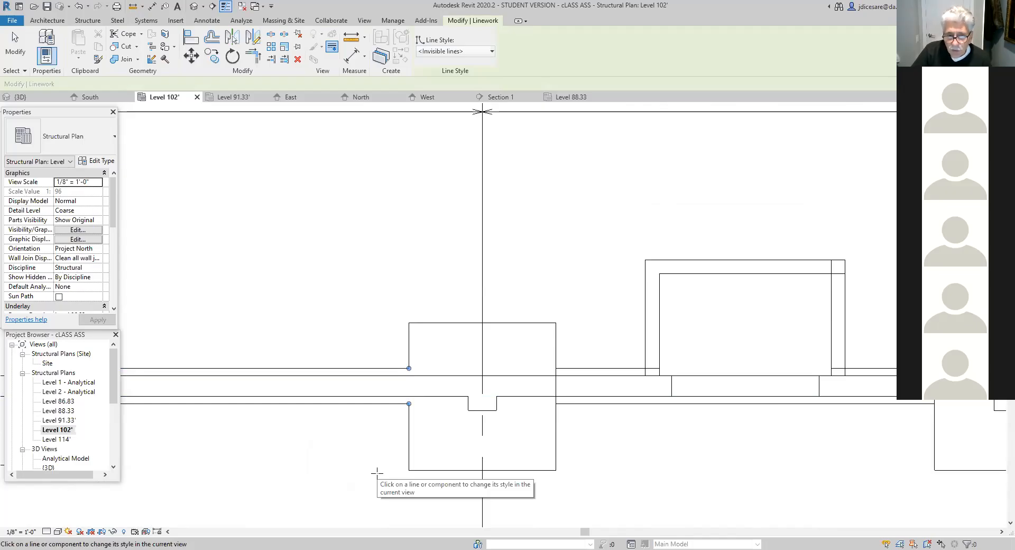
pyautogui.click(555, 386)
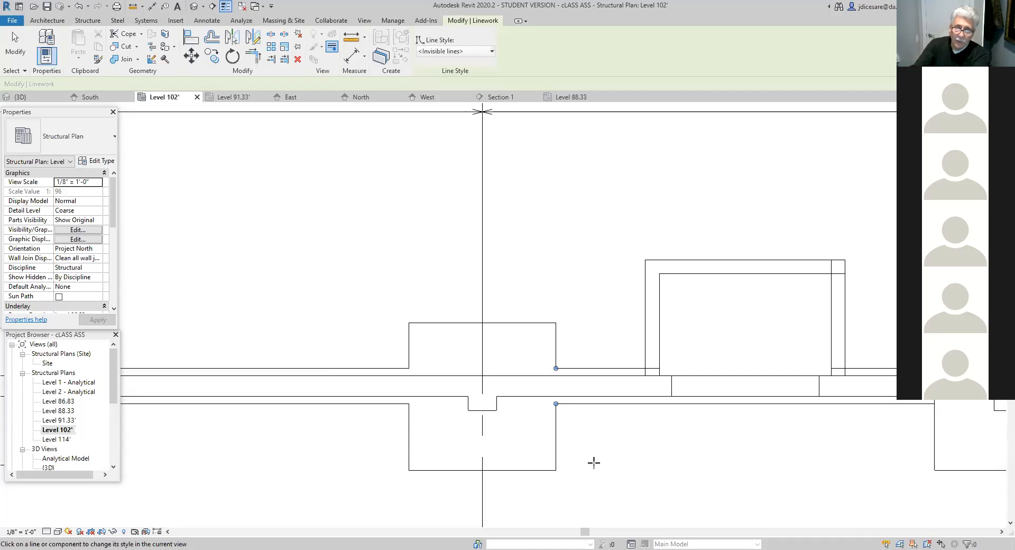
# - Hide the edge of the F5 footing at A-1 that crosses the wall footing along grid A, using the <Invisible lines> style
pyautogui.scroll(-2, 317, 472)
pyautogui.moveTo(318, 472); pyautogui.dragTo(584, 501, button='middle')
pyautogui.scroll(2, 392, 471)
pyautogui.moveTo(391, 471); pyautogui.dragTo(482, 463, button='middle')
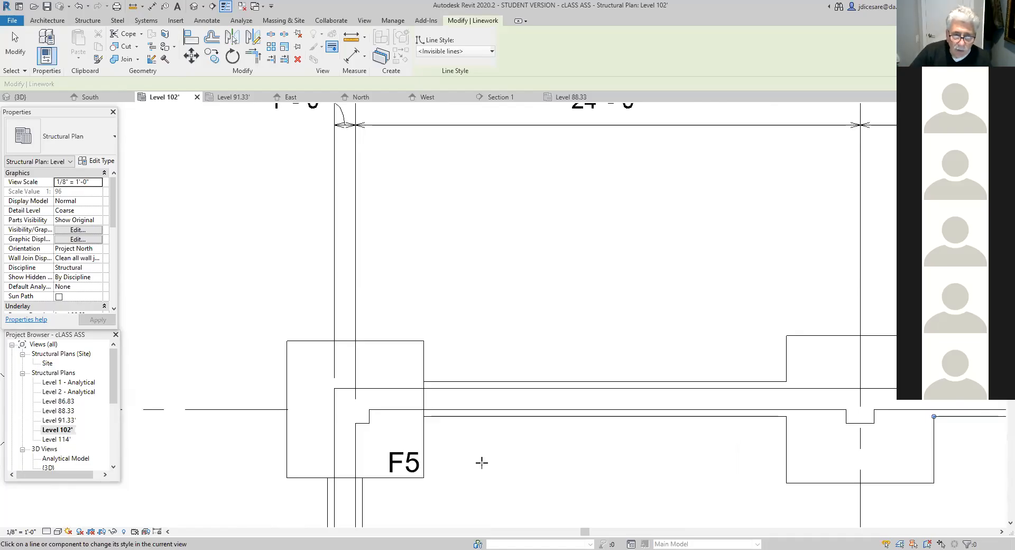
pyautogui.scroll(2, 482, 463)
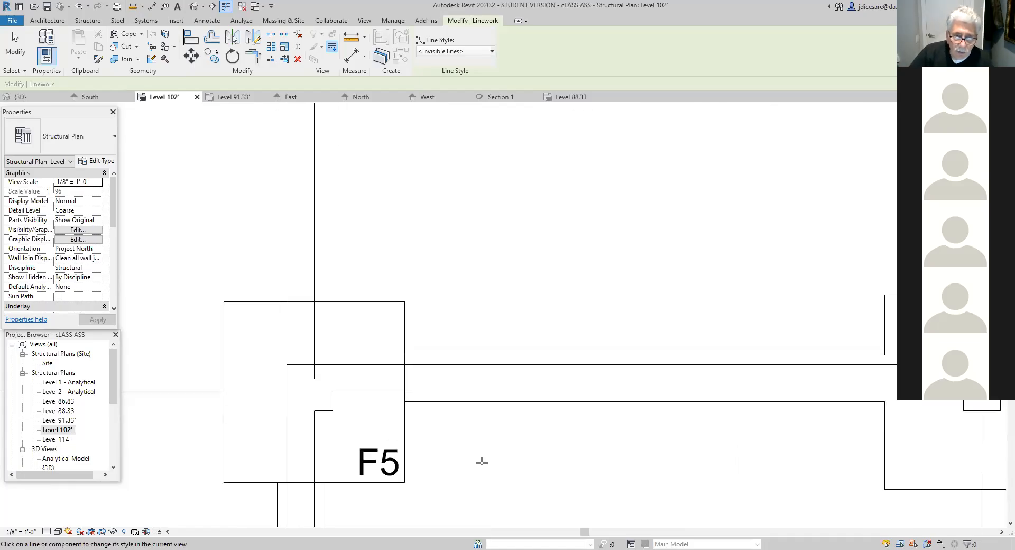
pyautogui.click(405, 382)
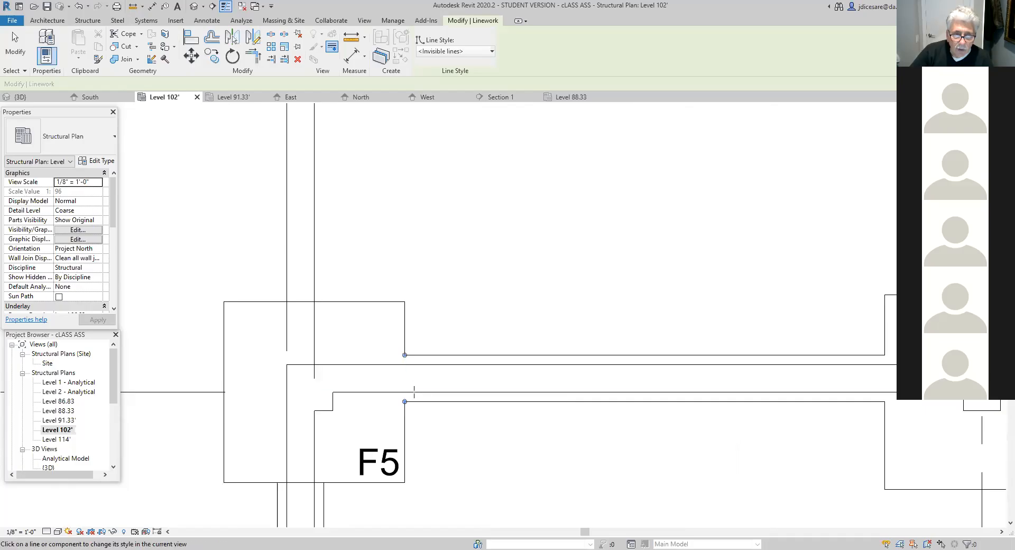
# - Make the lower edge of the F5 footing at A-1 invisible where it meets the wall footing along grid 1, and end Linework
pyautogui.scroll(-1, 449, 474)
pyautogui.moveTo(467, 479); pyautogui.dragTo(502, 412, button='middle')
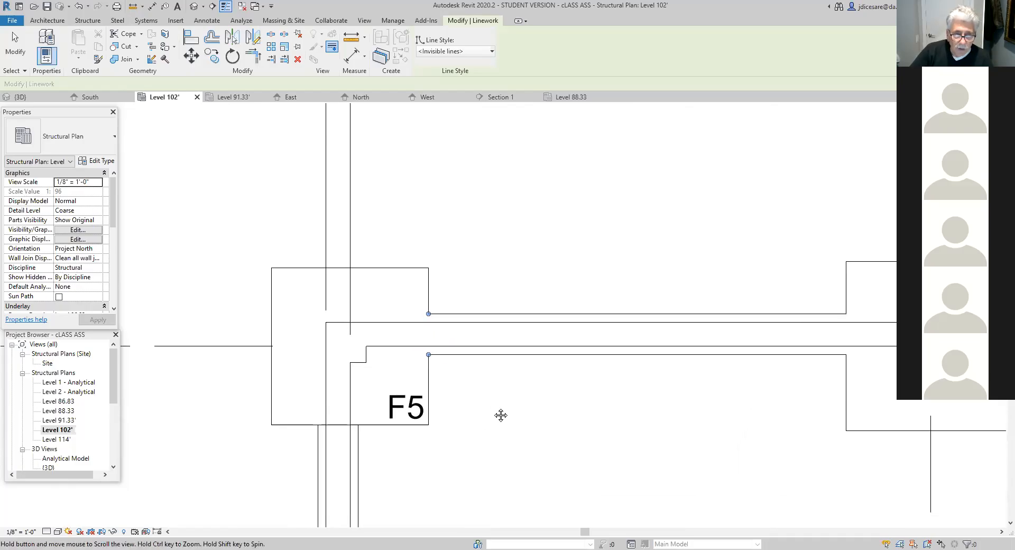
pyautogui.click(337, 424)
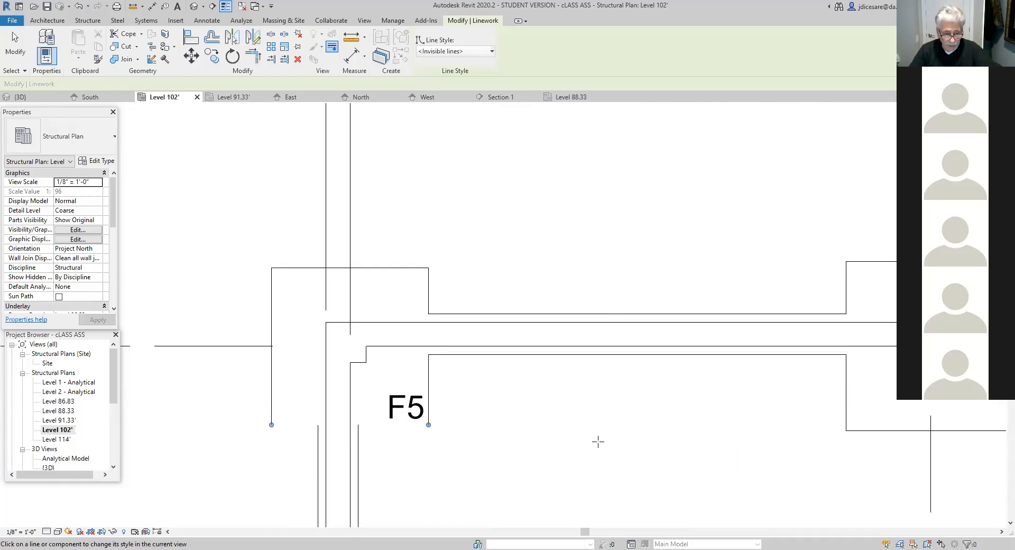
pyautogui.press('Escape')
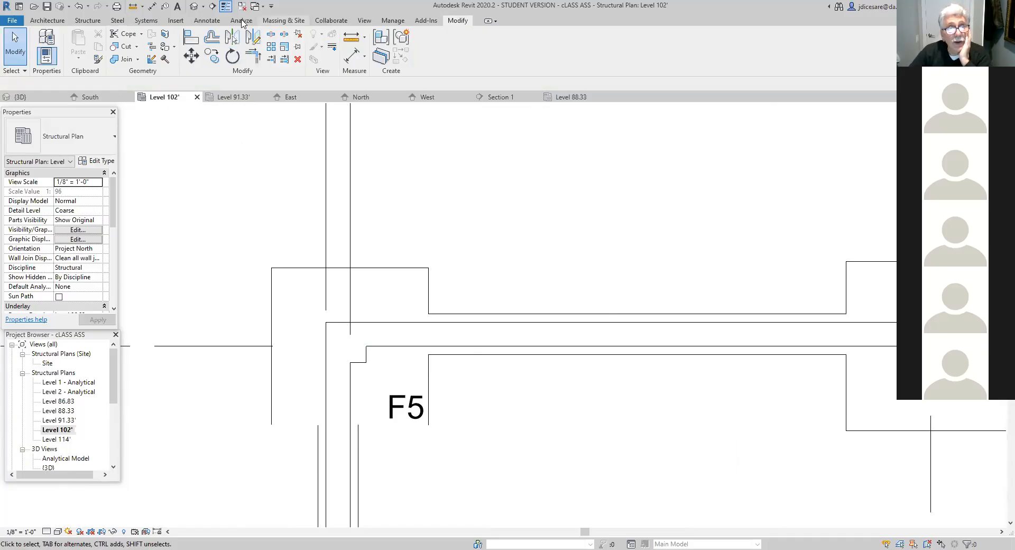
# - Draw two detail lines in the Lines style along the F5 footing's lower edge, each joining a footing corner to the wall footing's nearer edge
pyautogui.click(204, 22)
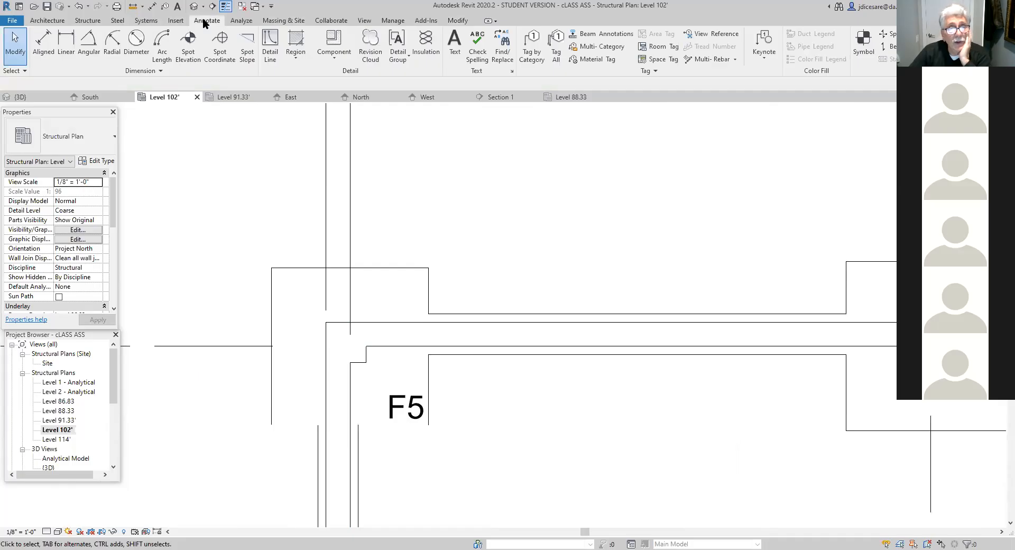
pyautogui.click(271, 56)
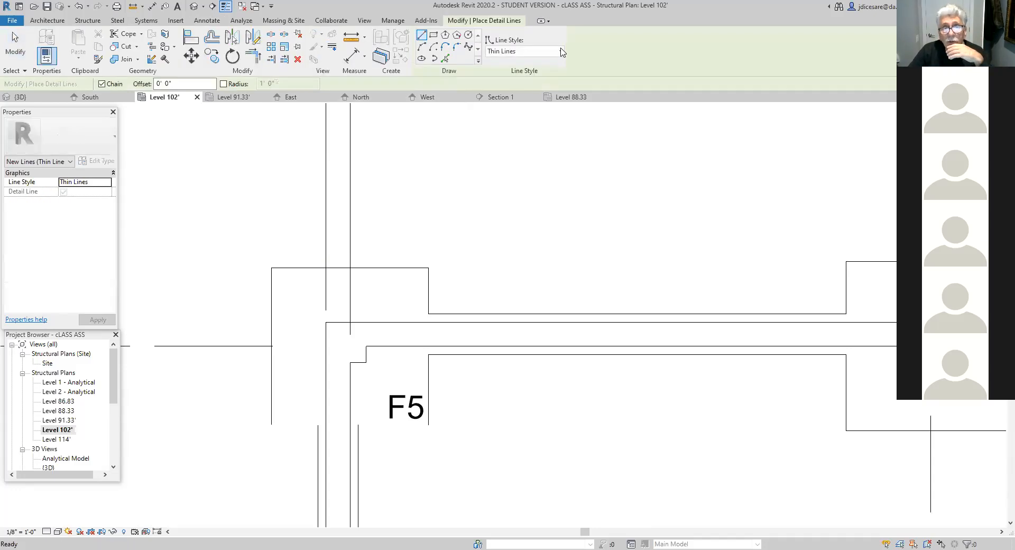
pyautogui.click(529, 51)
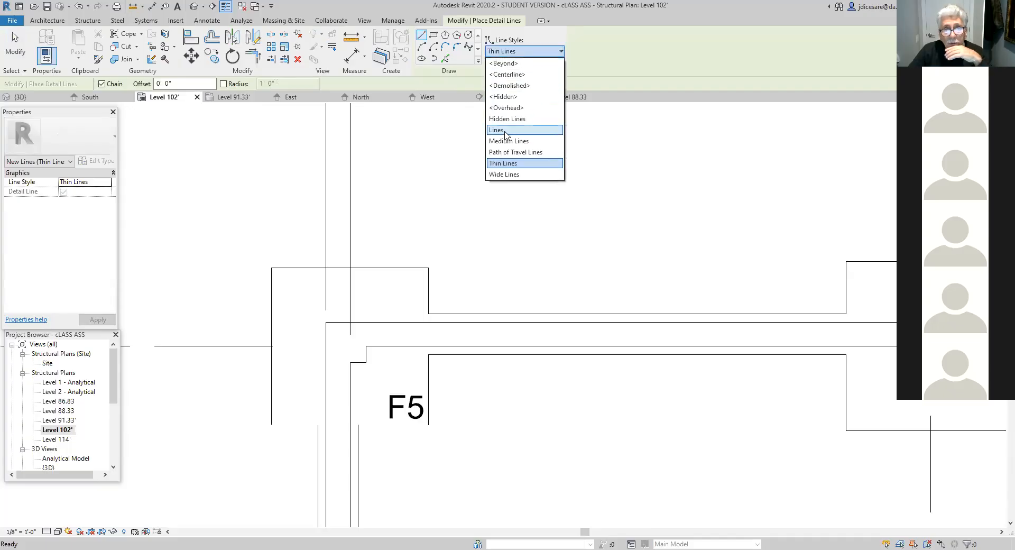
pyautogui.click(506, 132)
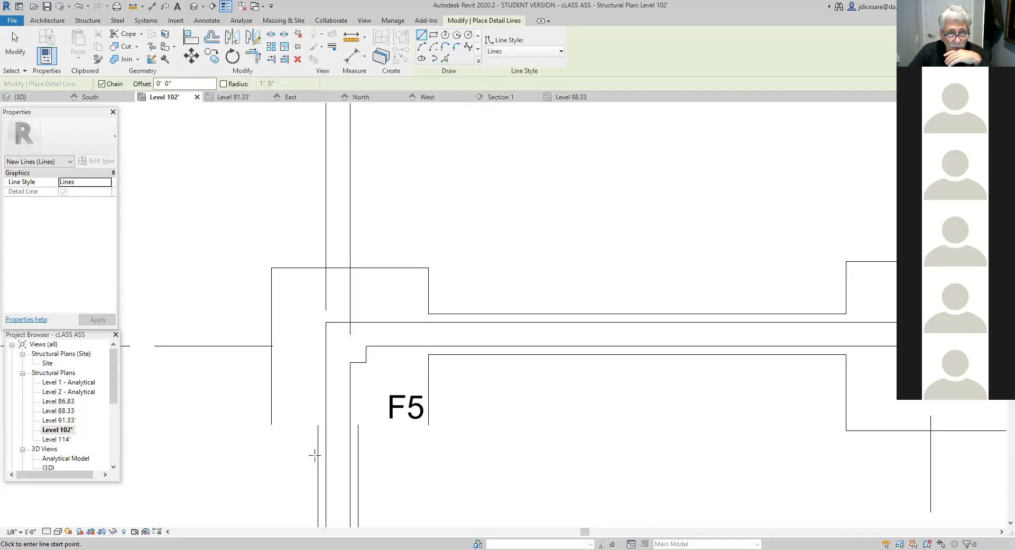
pyautogui.click(271, 424)
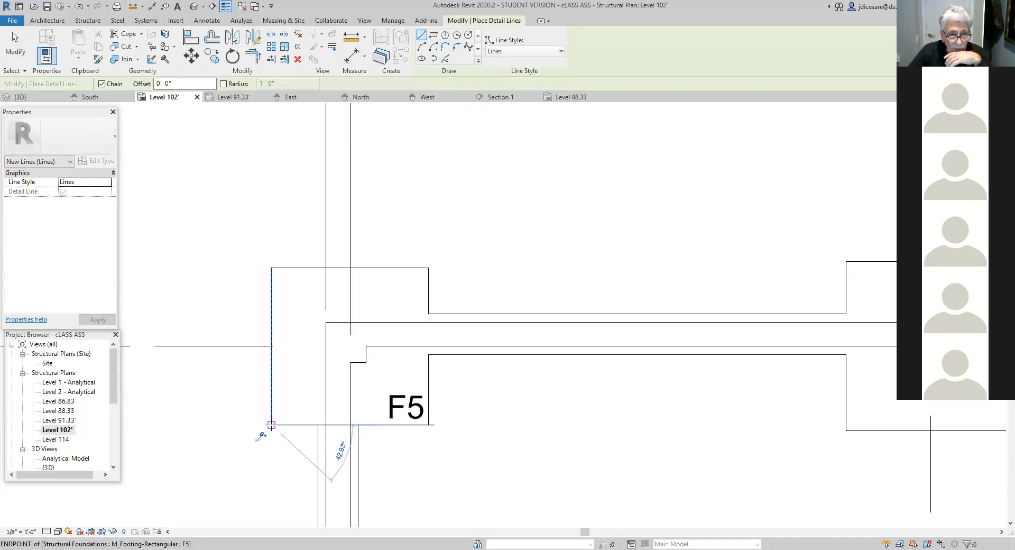
pyautogui.click(318, 425)
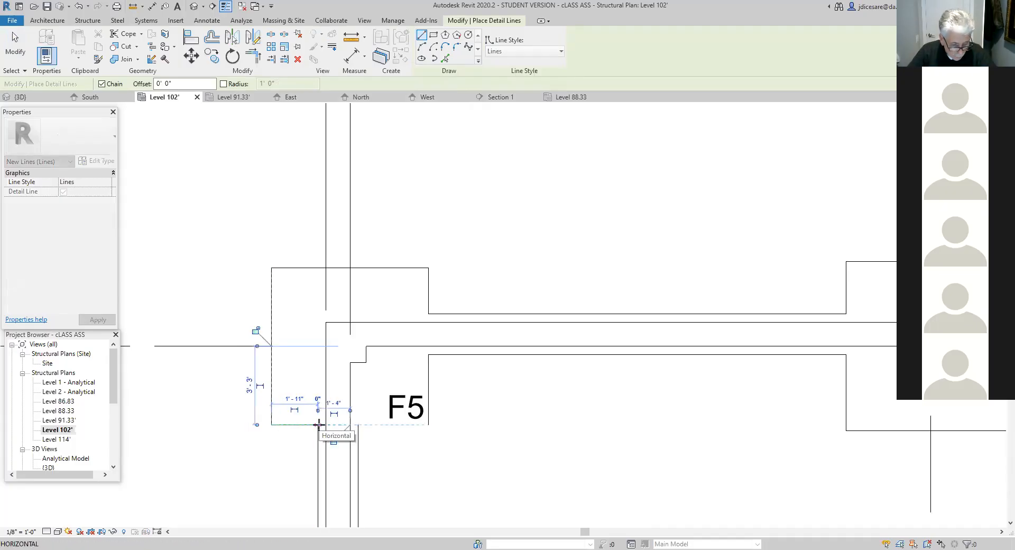
pyautogui.press('Escape')
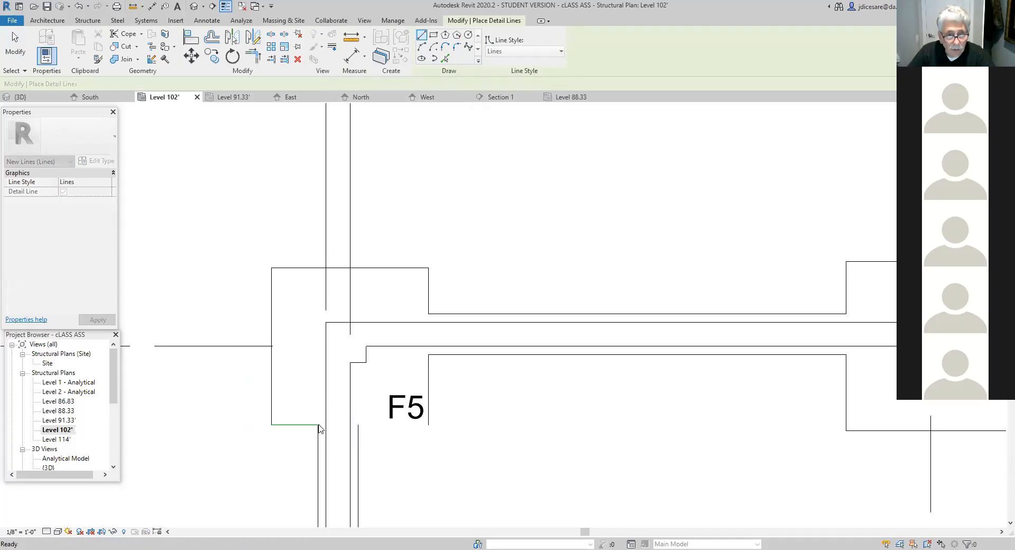
pyautogui.click(358, 424)
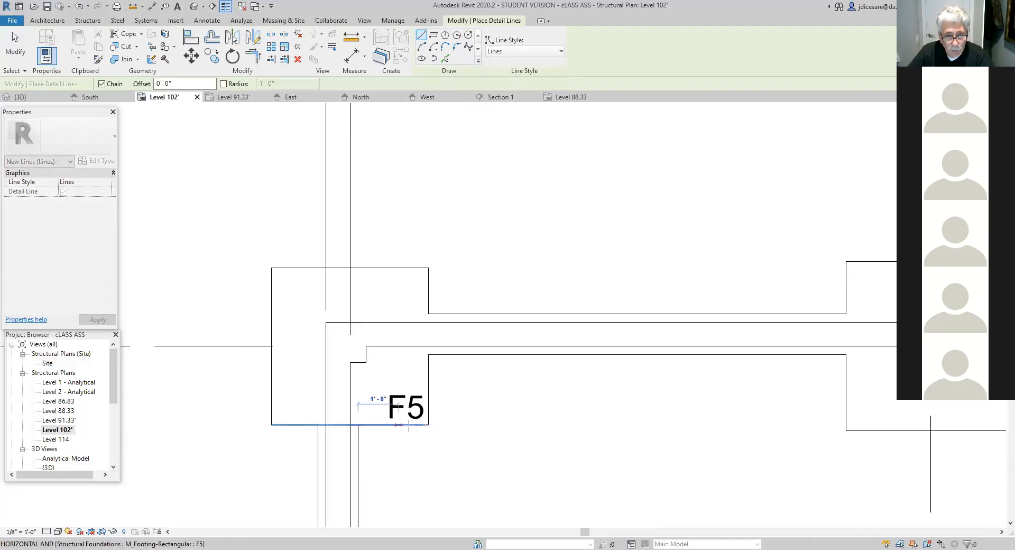
pyautogui.click(428, 425)
pyautogui.press('Escape')
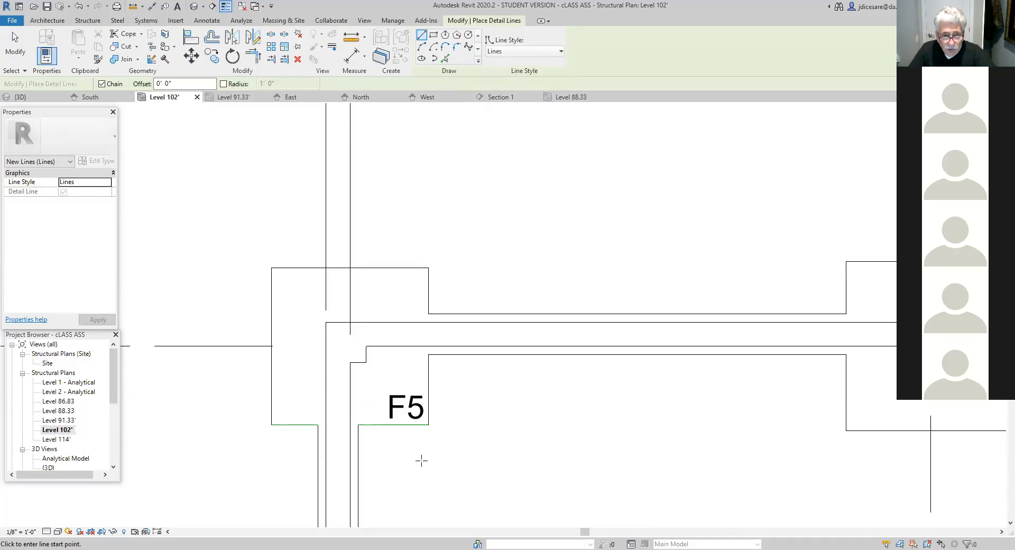
pyautogui.press('Escape')
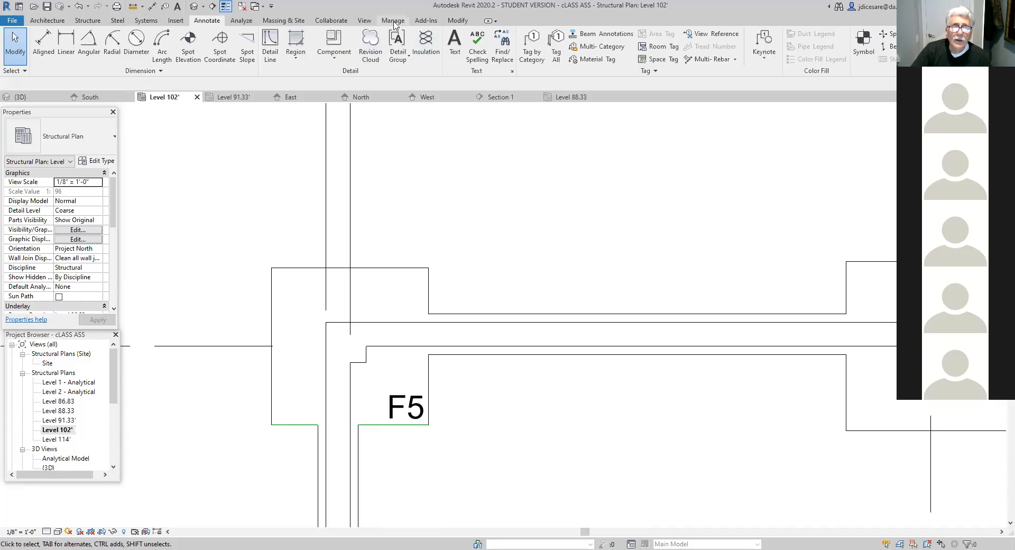
# - Change the color of the Lines subcategory to black in the project's line styles and apply it
pyautogui.click(394, 22)
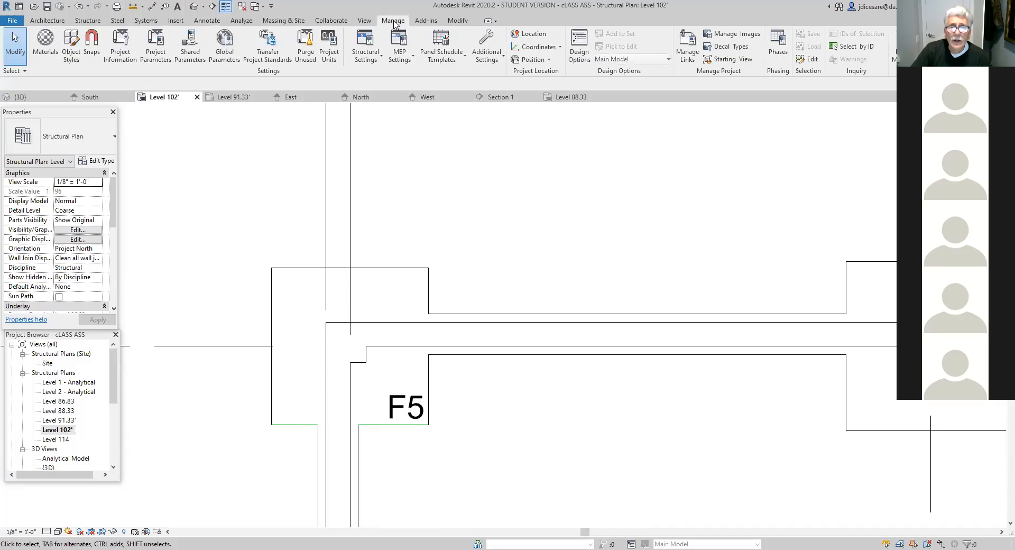
pyautogui.click(485, 59)
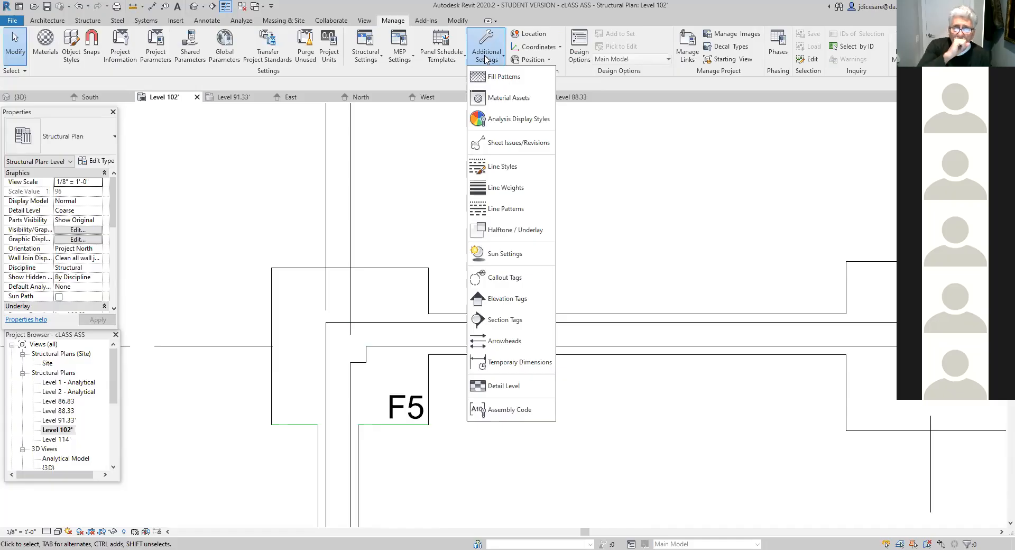
pyautogui.click(503, 166)
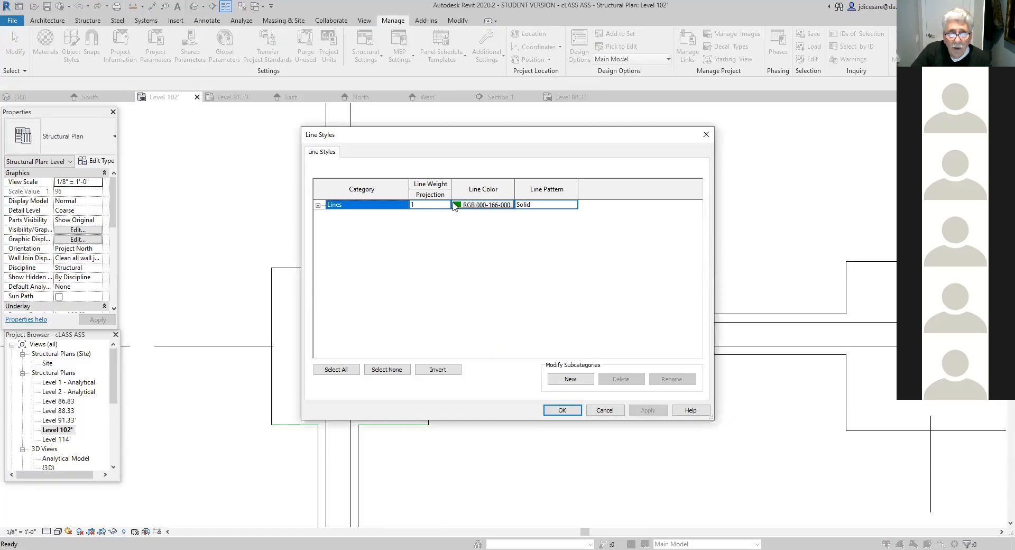
pyautogui.click(318, 205)
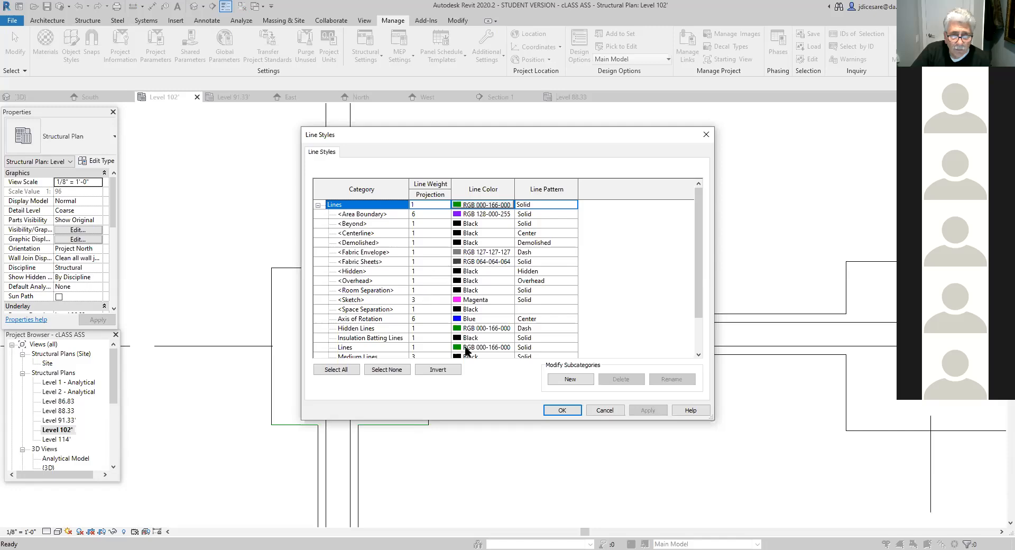
pyautogui.click(459, 348)
pyautogui.click(460, 348)
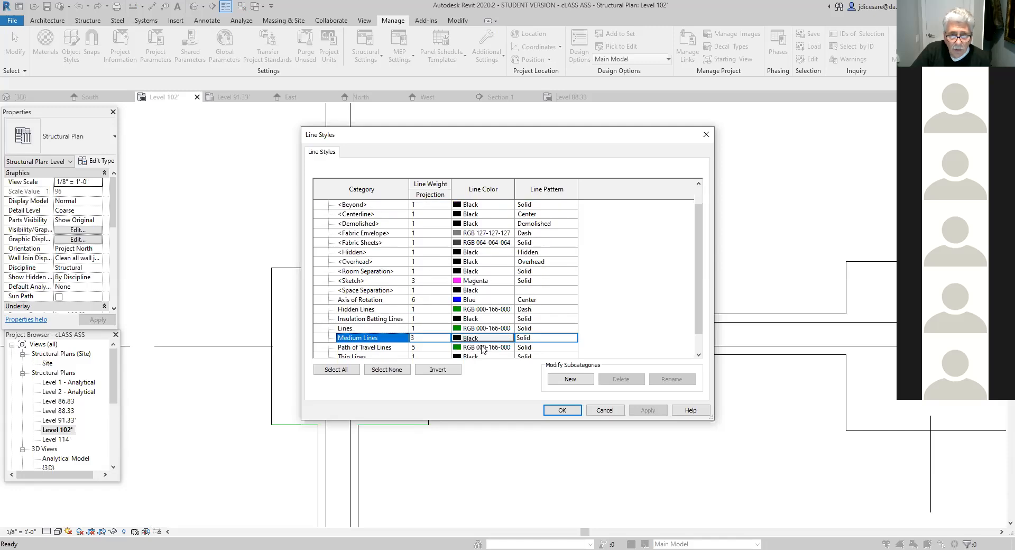
pyautogui.click(482, 348)
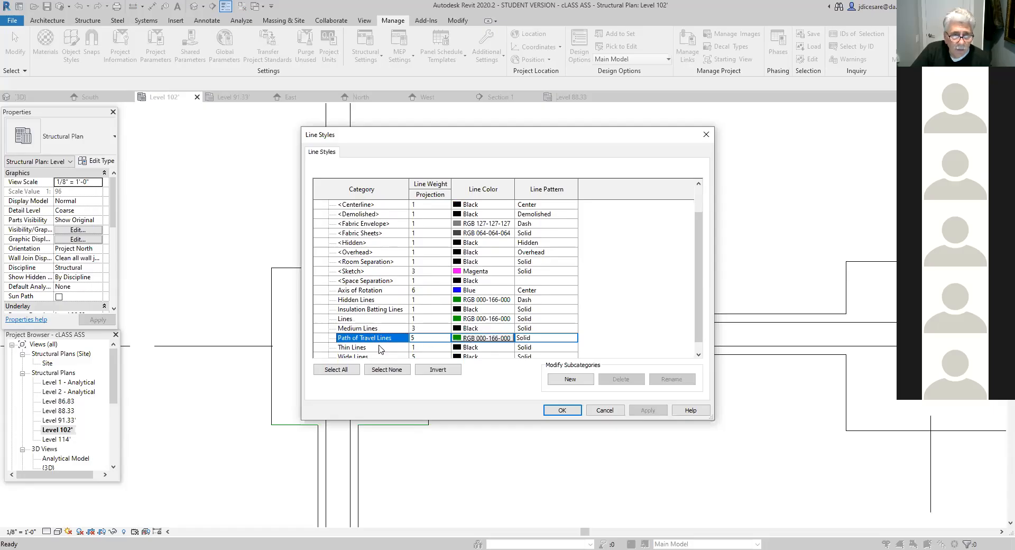
pyautogui.click(460, 320)
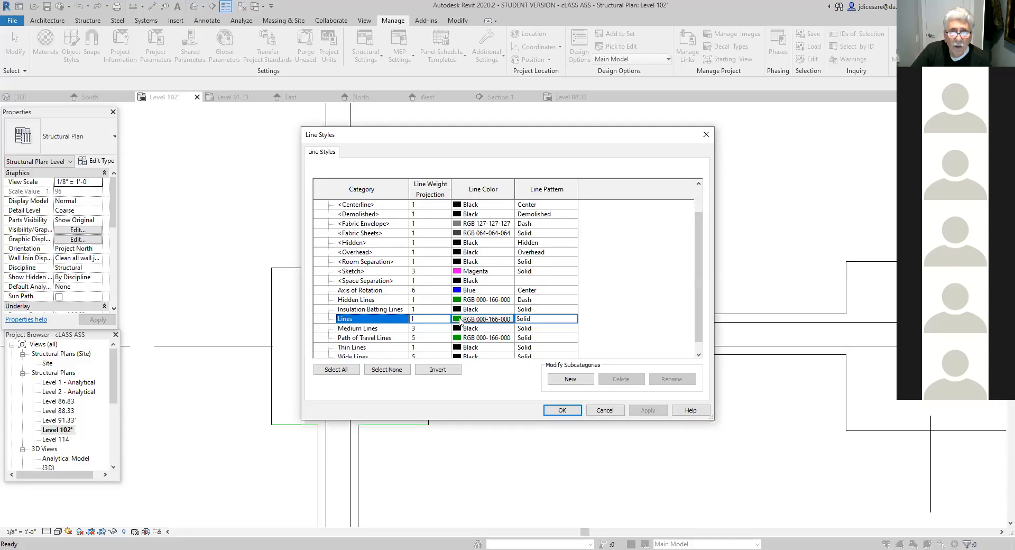
pyautogui.click(460, 320)
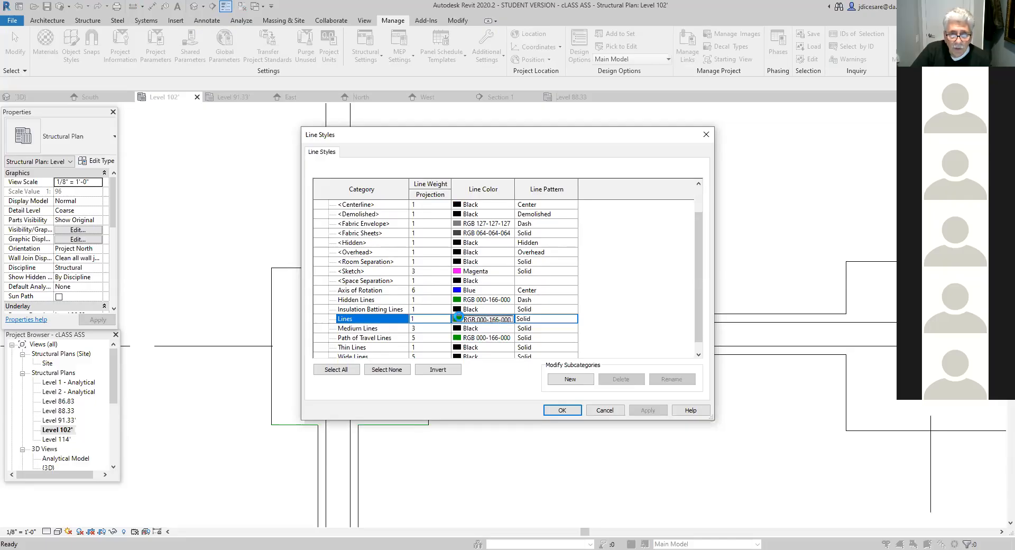
pyautogui.click(400, 287)
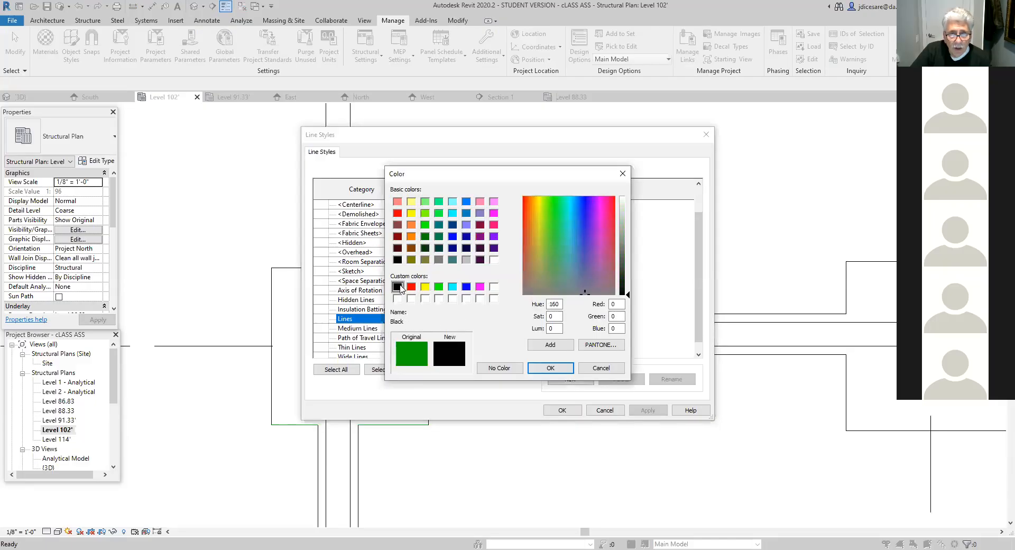
pyautogui.click(551, 368)
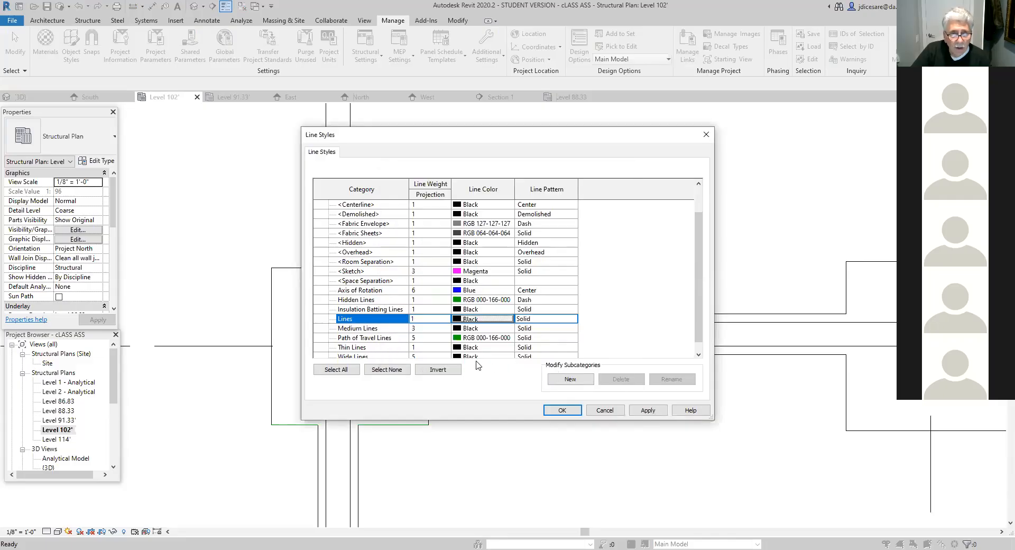
pyautogui.click(650, 410)
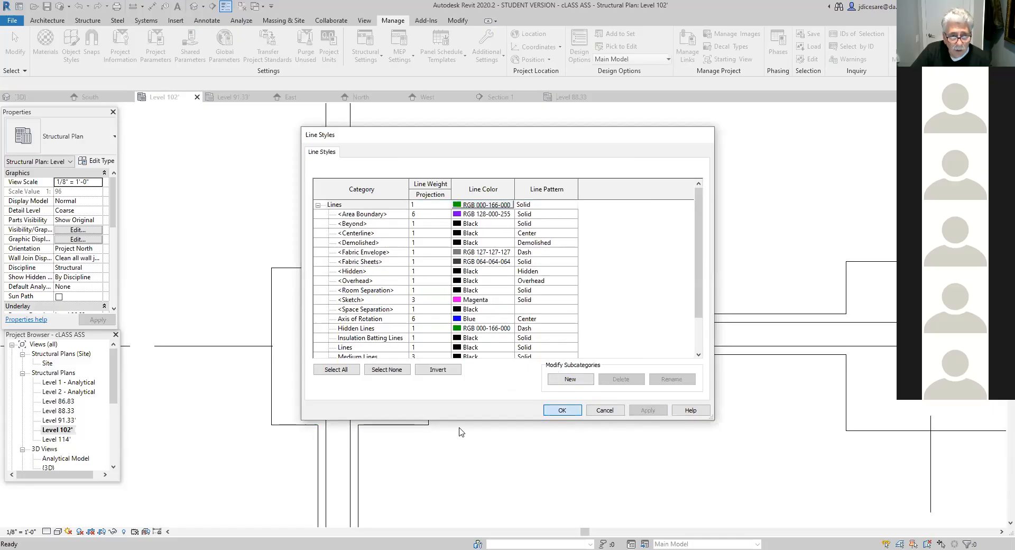
pyautogui.press('Return')
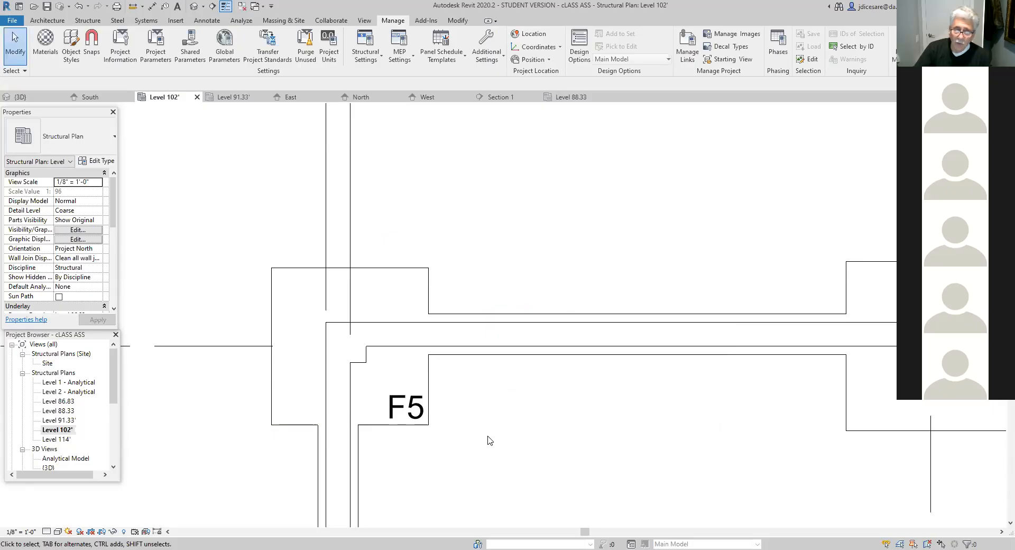
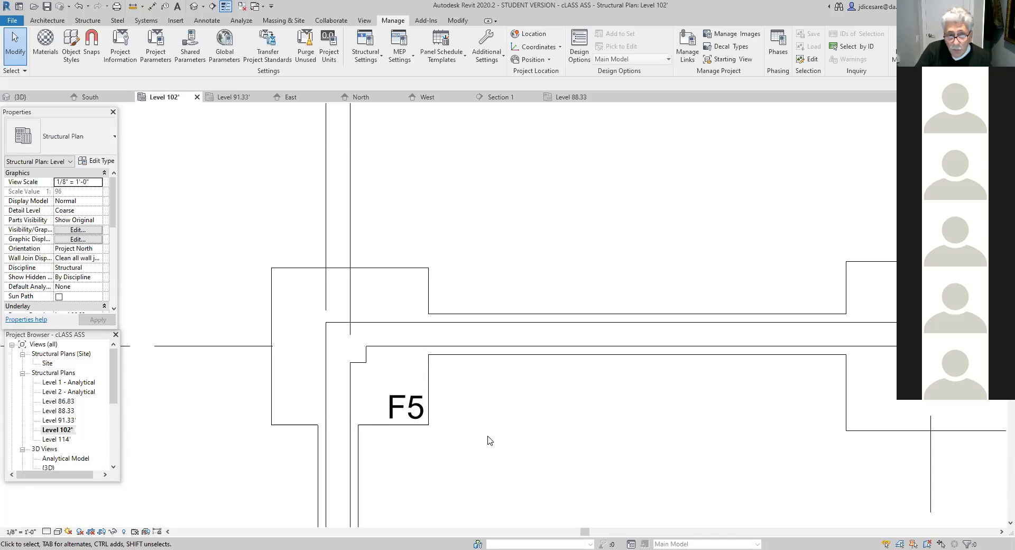
# - Inspect the footings along grids A and B and the walled projection off grid A for linework still needing cleanup
pyautogui.scroll(-3, 488, 437)
pyautogui.moveTo(499, 453); pyautogui.dragTo(484, 289, button='middle')
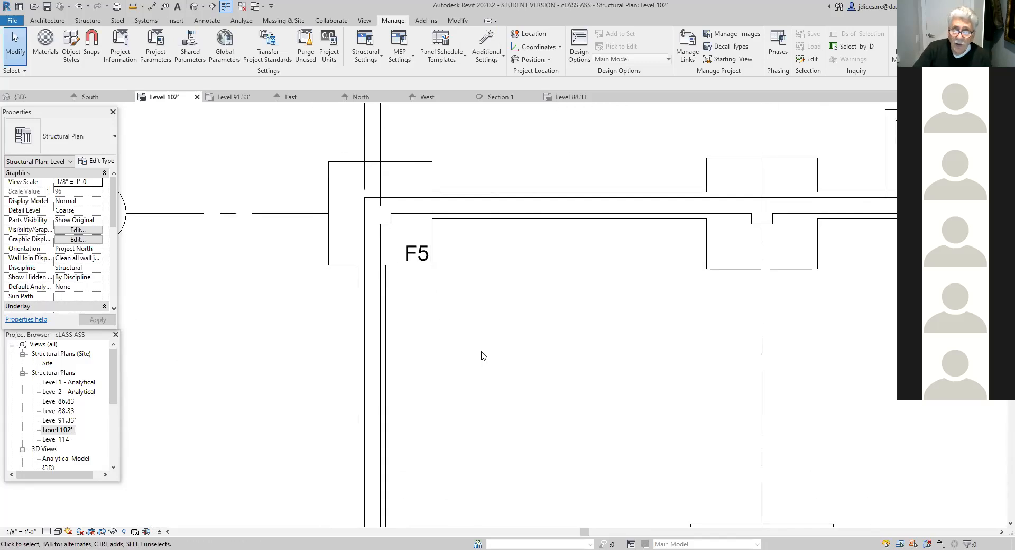
pyautogui.scroll(-2, 485, 360)
pyautogui.moveTo(500, 464); pyautogui.dragTo(485, 344, button='middle')
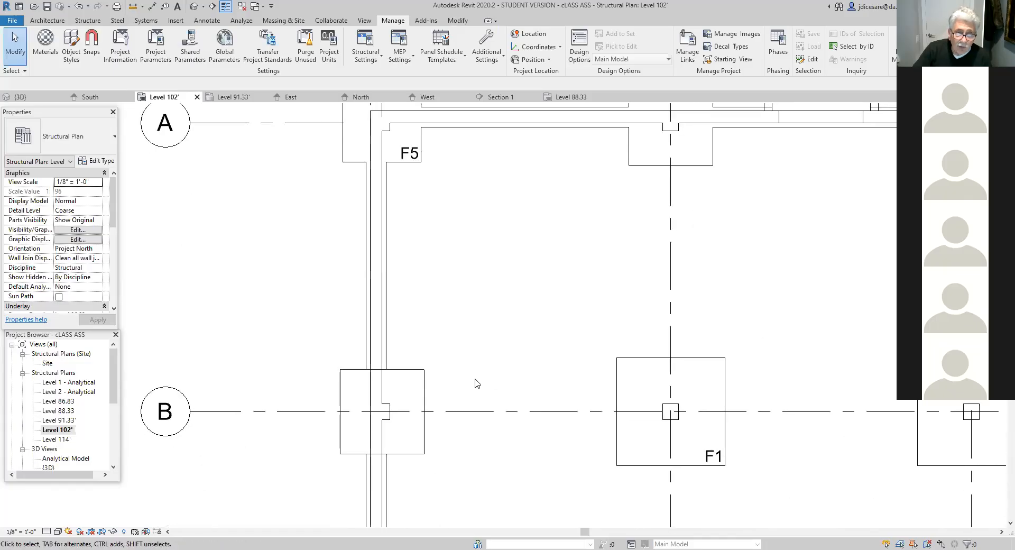
pyautogui.scroll(1, 476, 380)
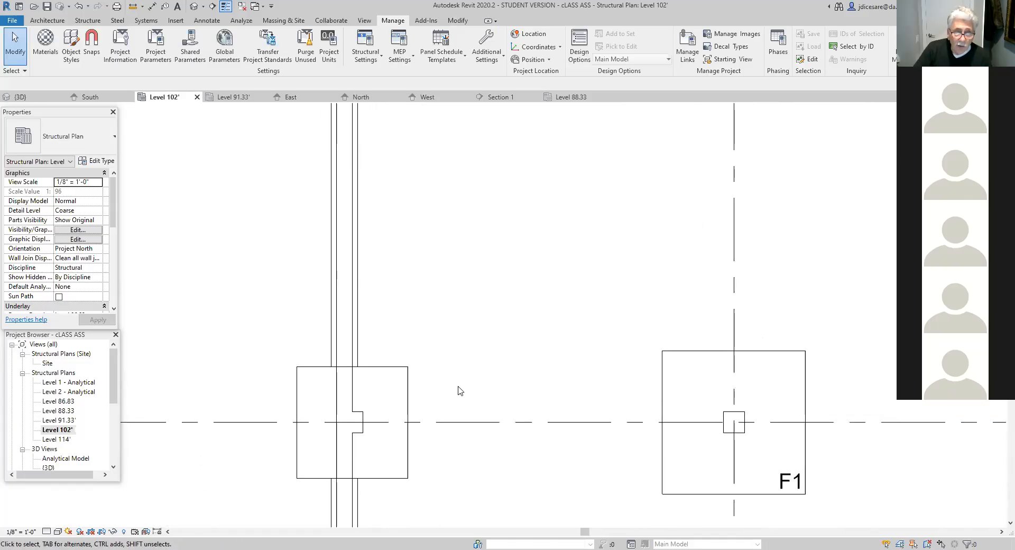
pyautogui.scroll(-2, 459, 391)
pyautogui.moveTo(471, 323); pyautogui.dragTo(423, 446, button='middle')
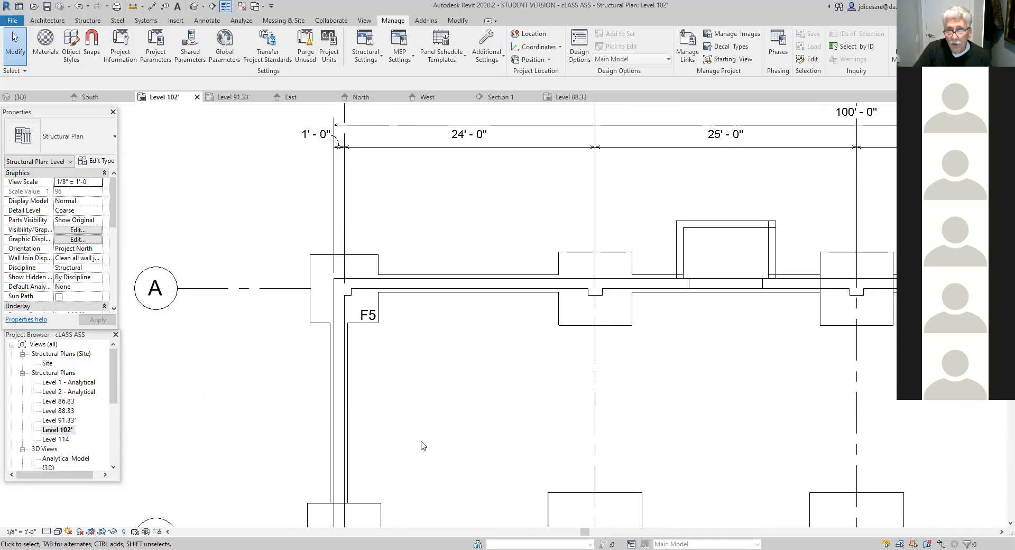
pyautogui.scroll(-1, 698, 378)
pyautogui.moveTo(698, 379); pyautogui.dragTo(433, 460, button='middle')
pyautogui.scroll(3, 523, 419)
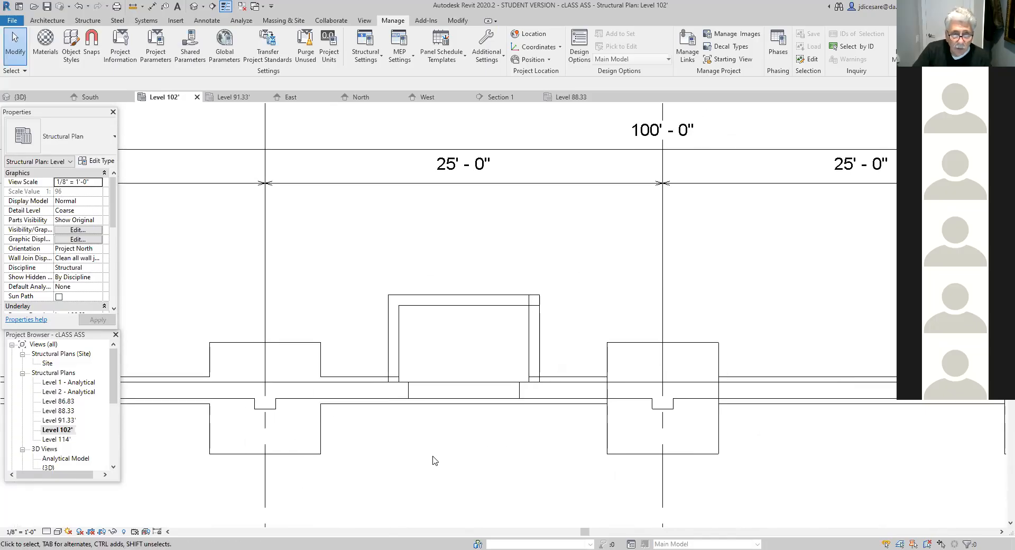
pyautogui.scroll(1, 432, 457)
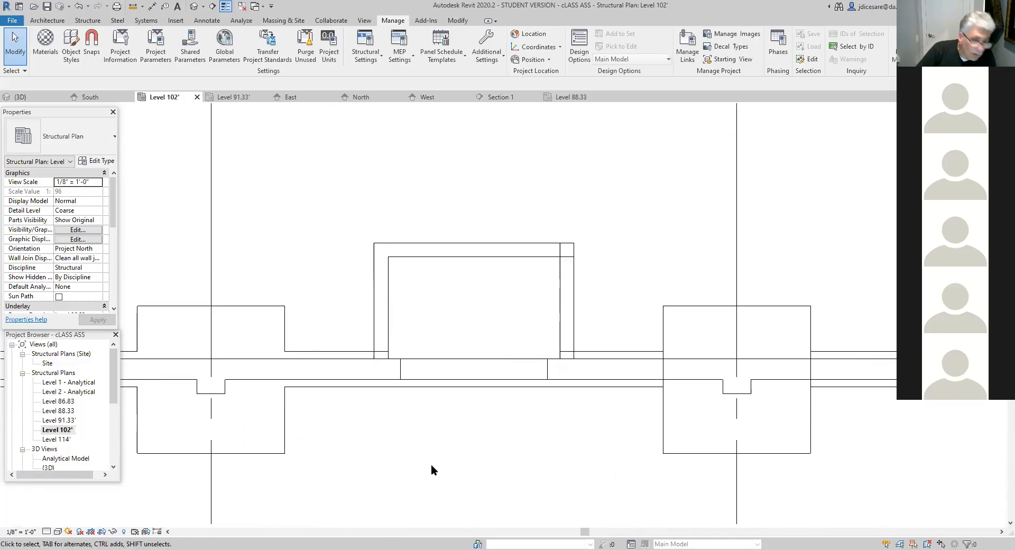
pyautogui.scroll(1, 422, 433)
pyautogui.moveTo(426, 434); pyautogui.dragTo(401, 506, button='middle')
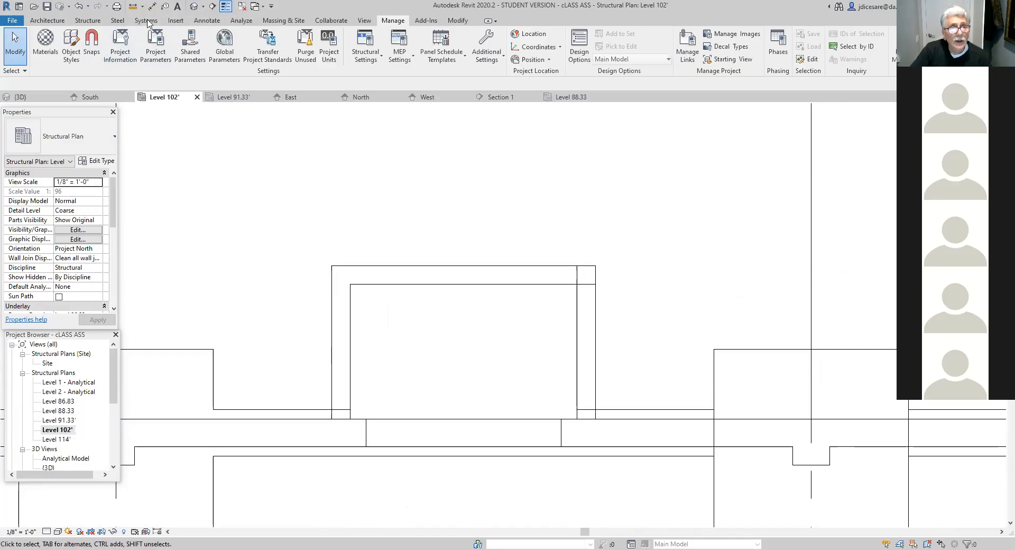
# - Draw a detail line in the Hidden Lines style, about 8' - 2" long, continuing the wall footing's edge between the projection's two side walls
pyautogui.click(210, 19)
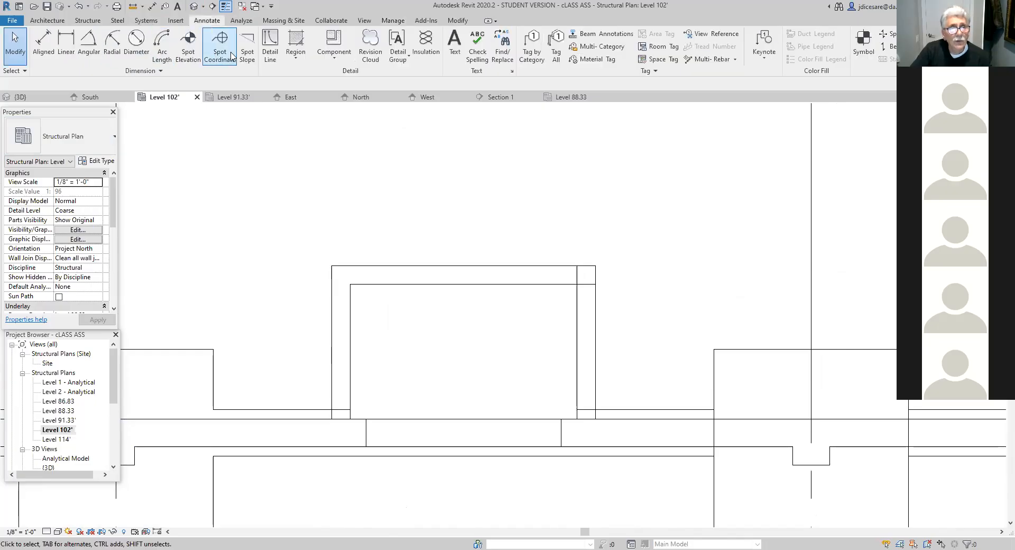
pyautogui.click(272, 49)
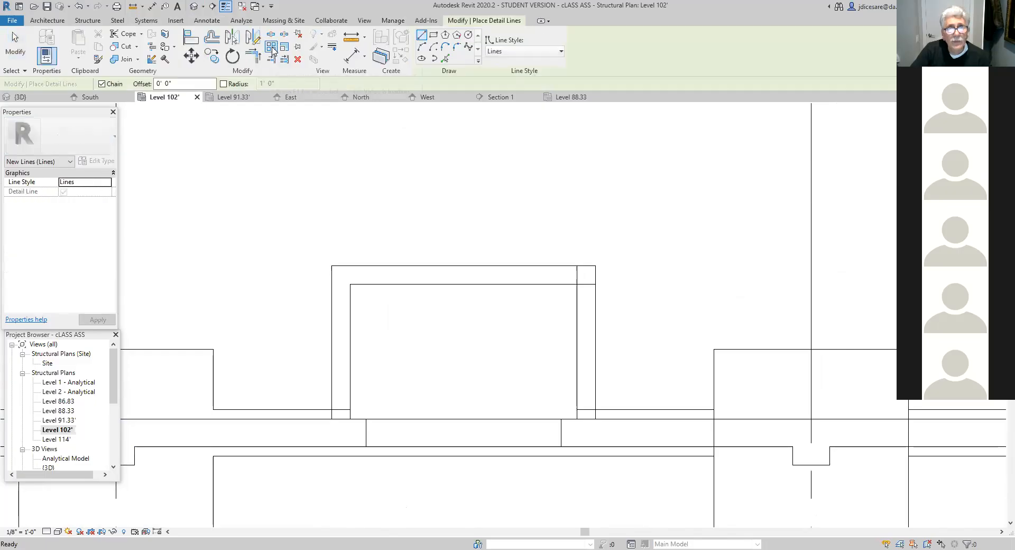
pyautogui.click(561, 51)
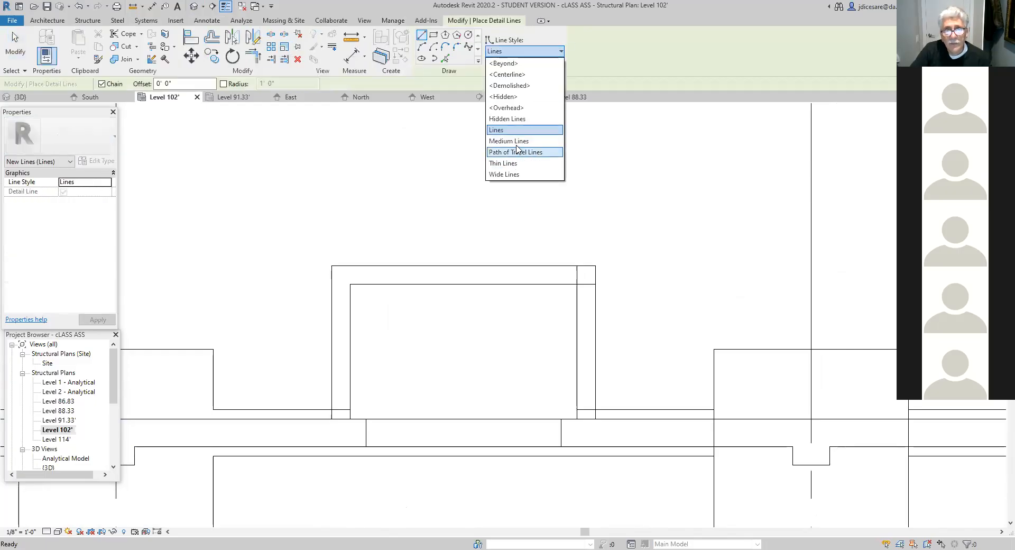
pyautogui.click(516, 120)
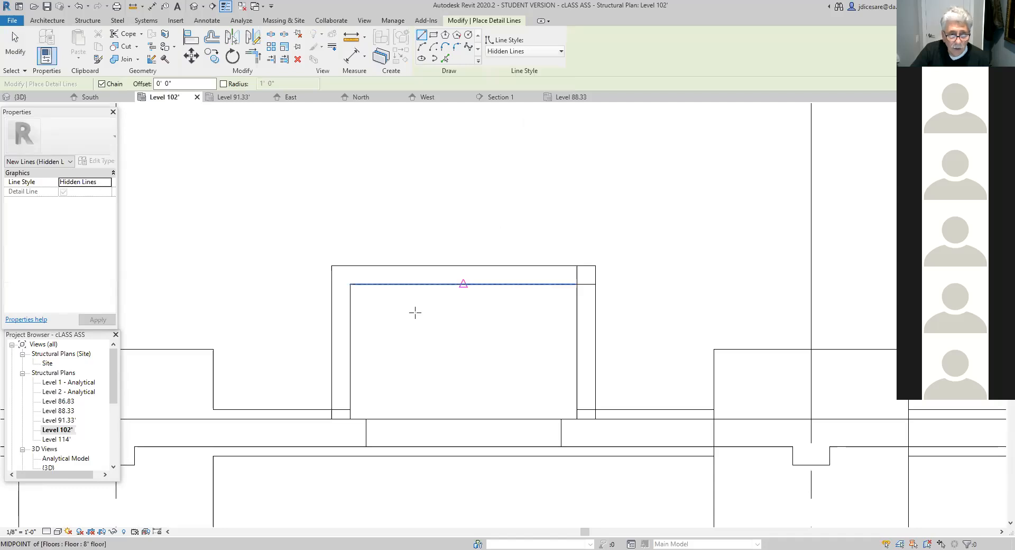
pyautogui.click(350, 410)
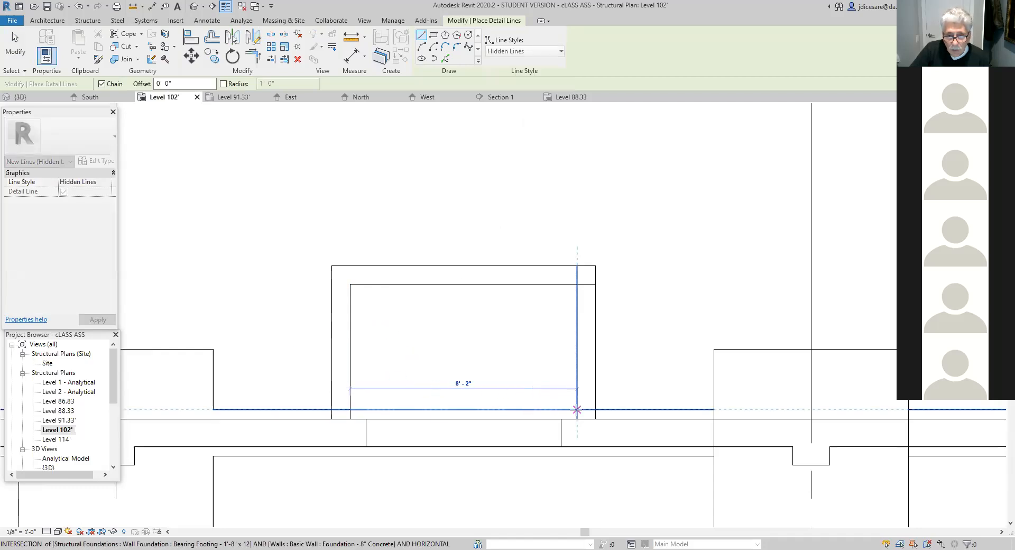
pyautogui.click(576, 408)
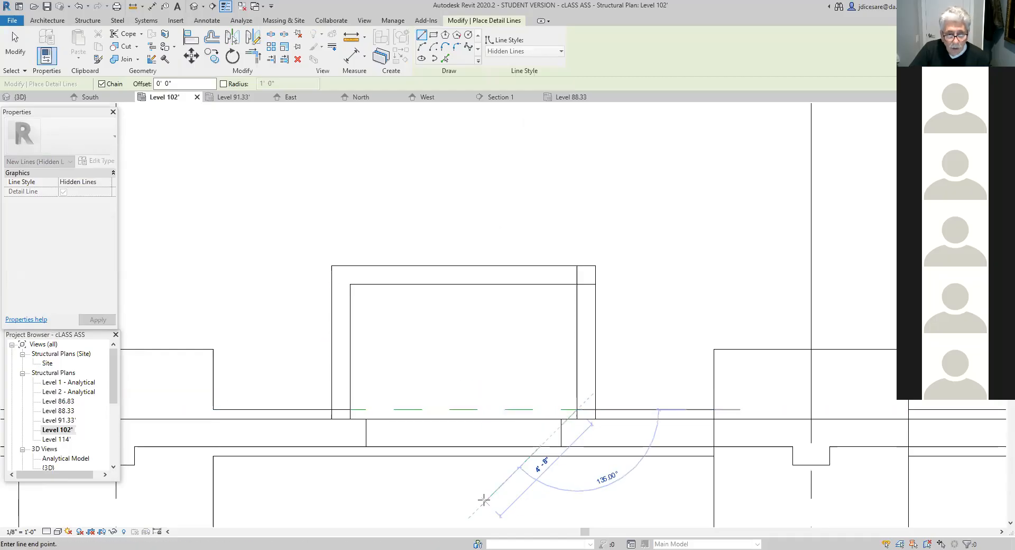
pyautogui.press('Escape')
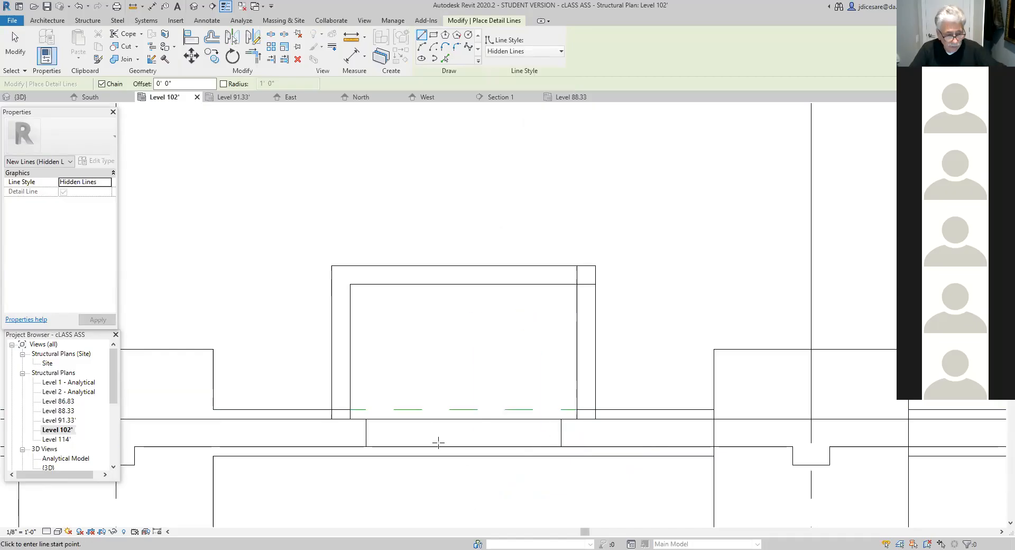
pyautogui.press('Escape')
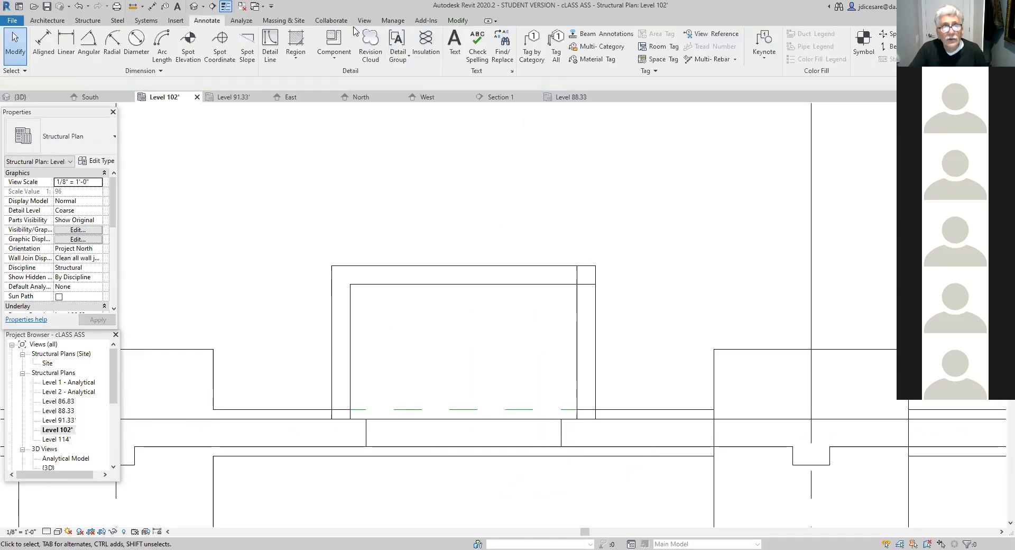
# - Change the color of the Hidden Lines subcategory to black in the project's line styles and apply it
pyautogui.click(393, 20)
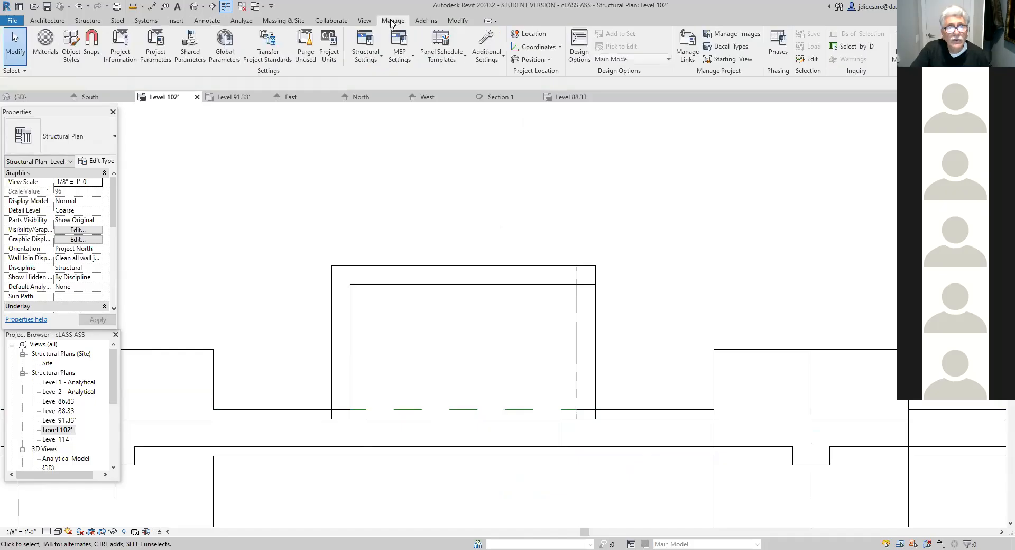
pyautogui.click(497, 60)
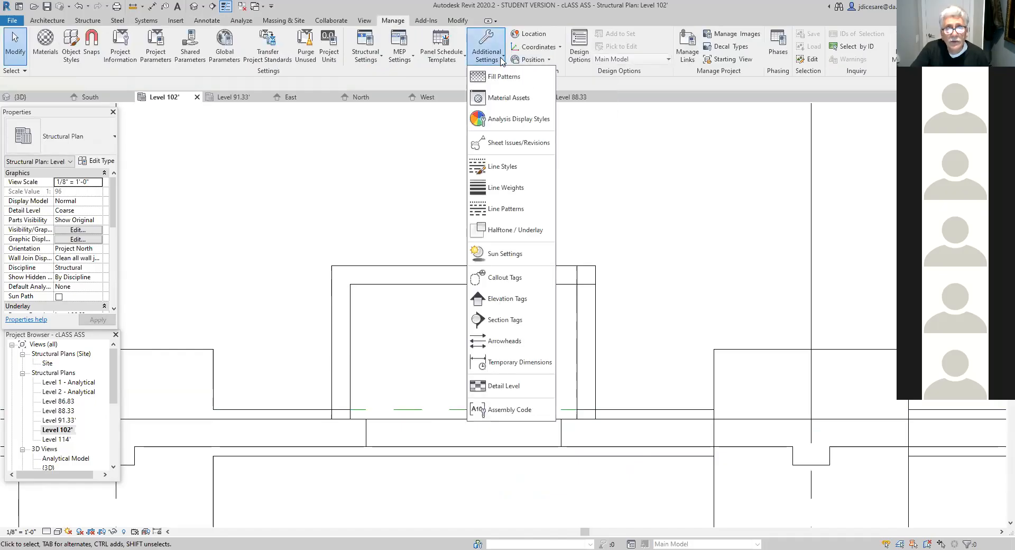
pyautogui.click(503, 167)
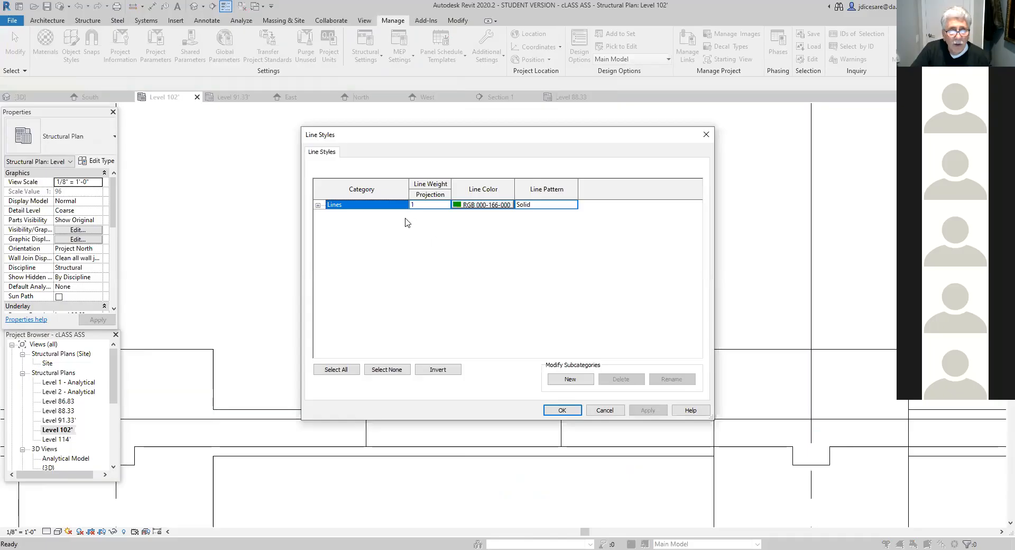
pyautogui.click(318, 205)
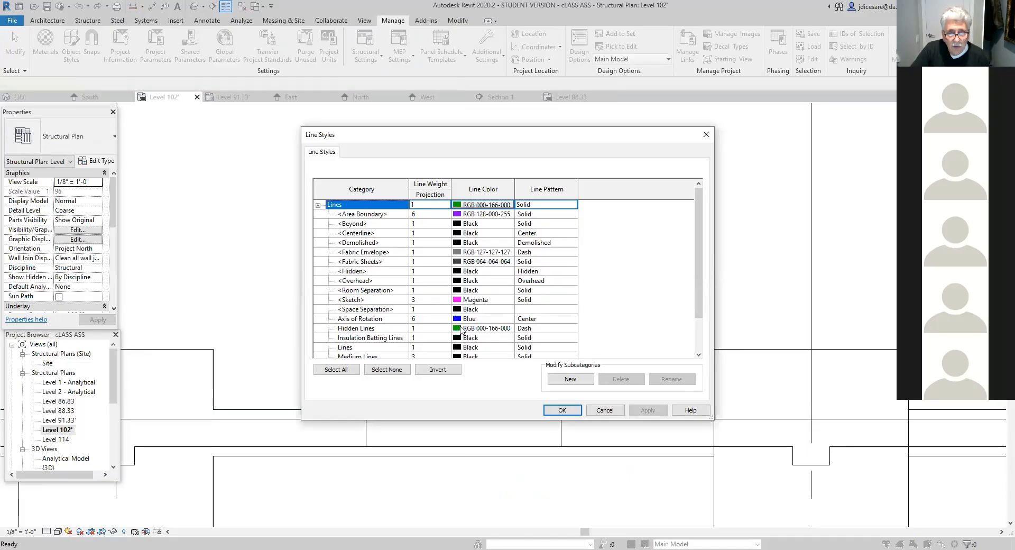
pyautogui.click(462, 329)
pyautogui.click(461, 329)
pyautogui.click(398, 286)
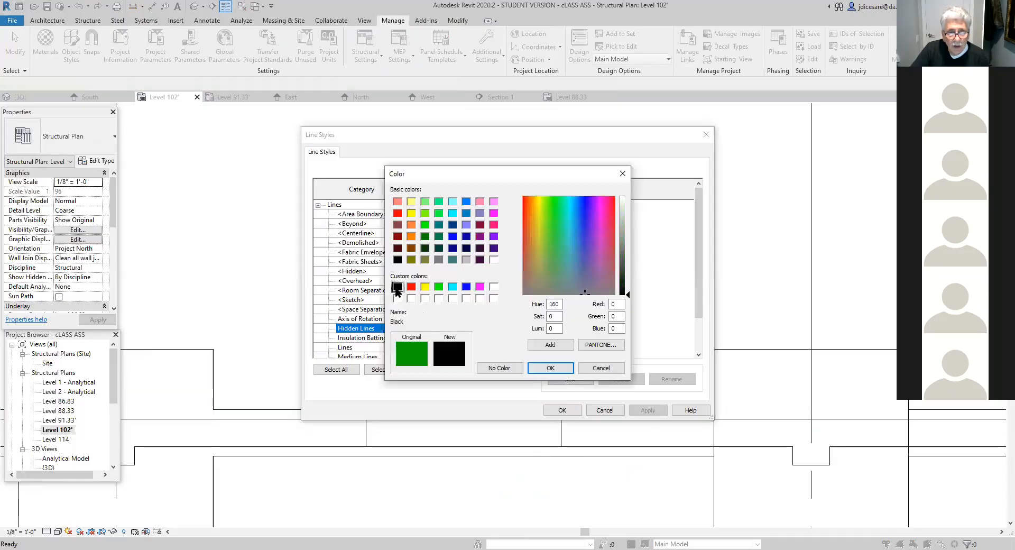
pyautogui.click(550, 368)
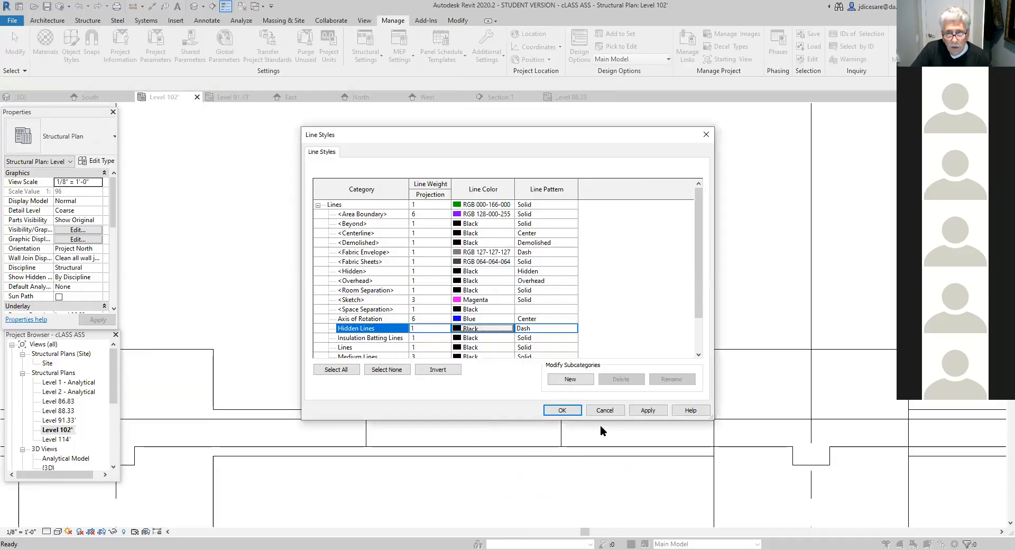
pyautogui.click(648, 410)
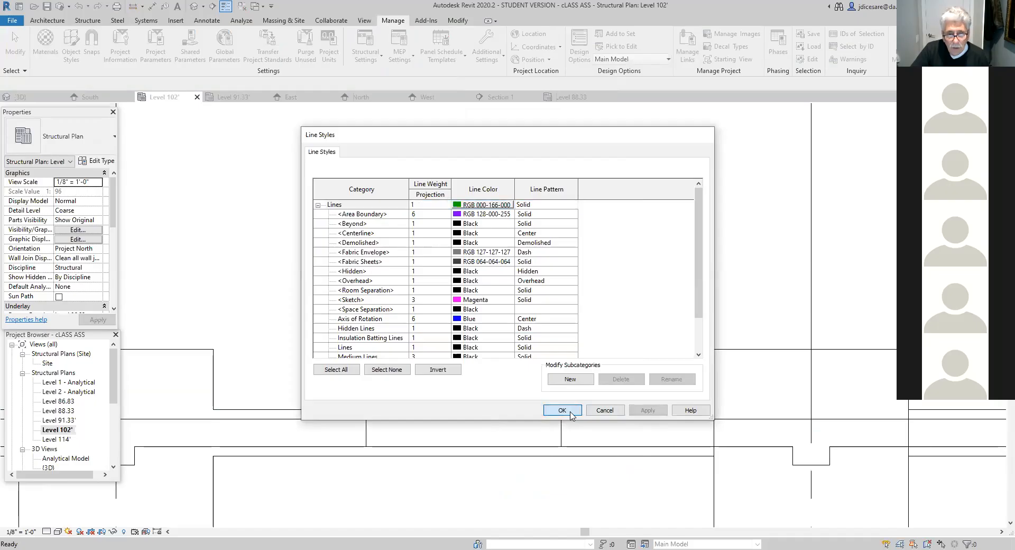
pyautogui.click(575, 411)
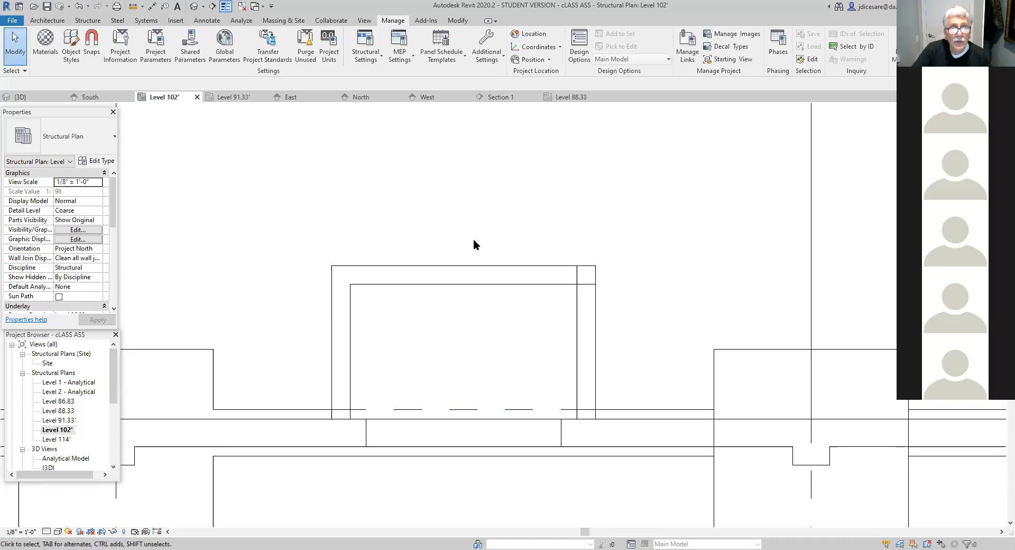
# - Look through the line patterns available for the Hidden Lines subcategory in the line styles, keeping the Dash pattern
pyautogui.click(489, 55)
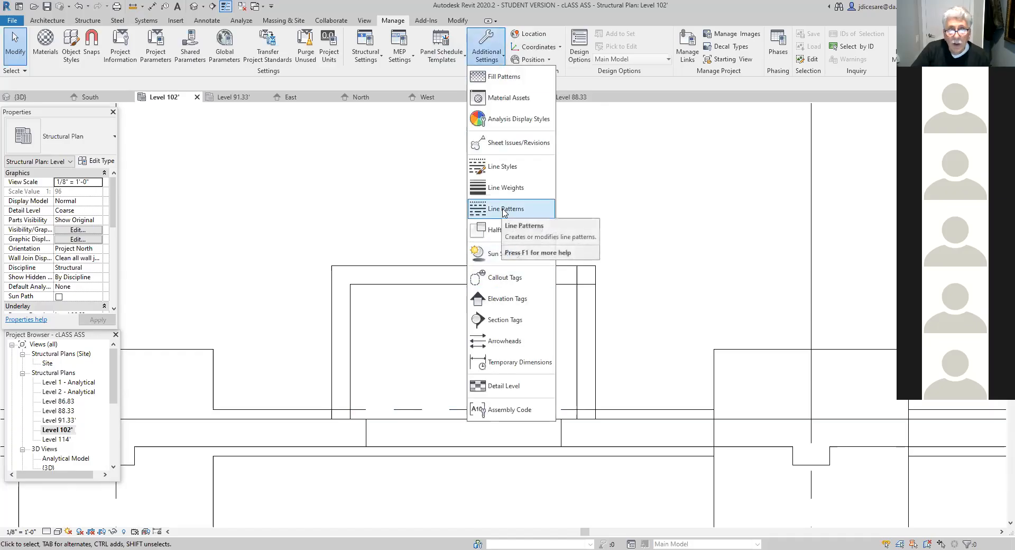
pyautogui.click(502, 167)
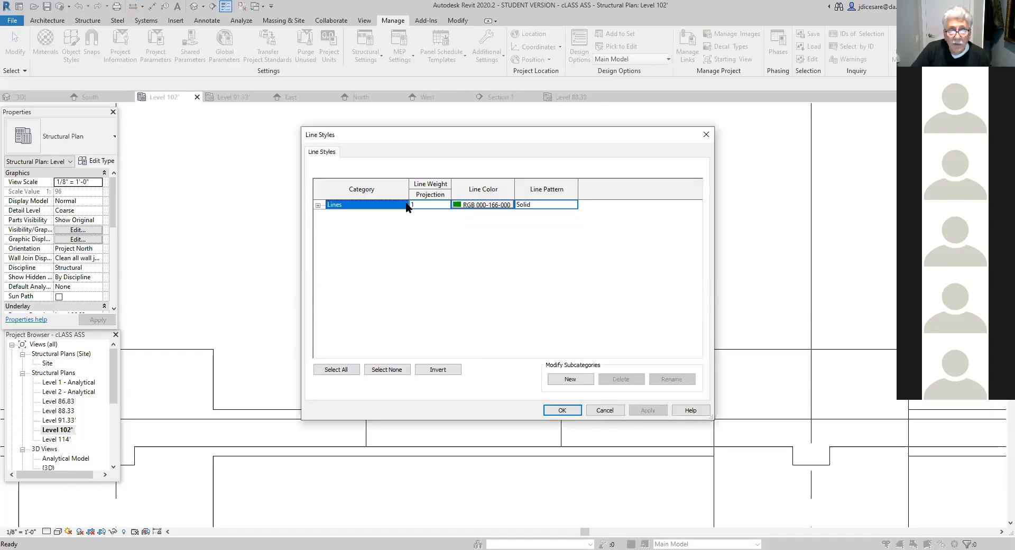
pyautogui.click(318, 205)
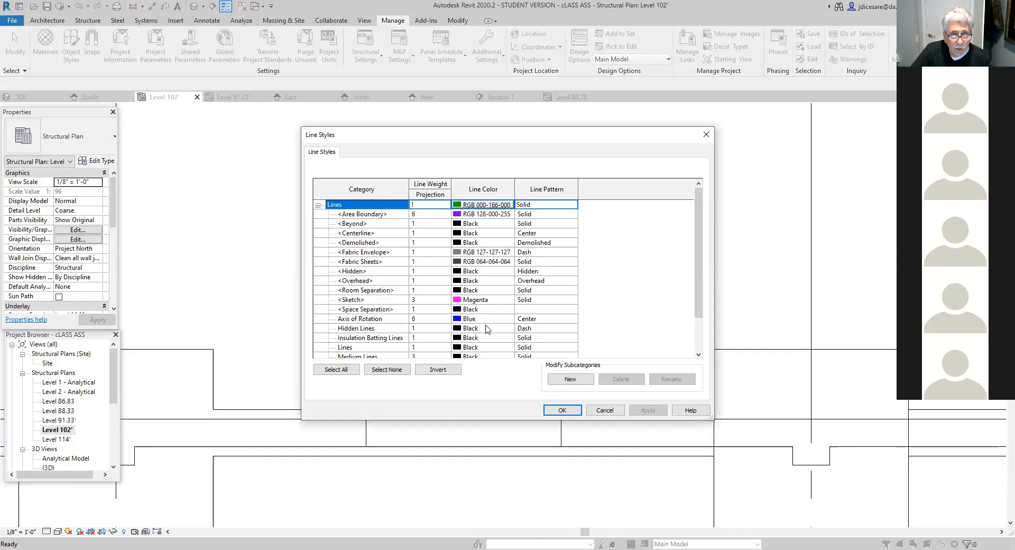
pyautogui.scroll(-4, 487, 329)
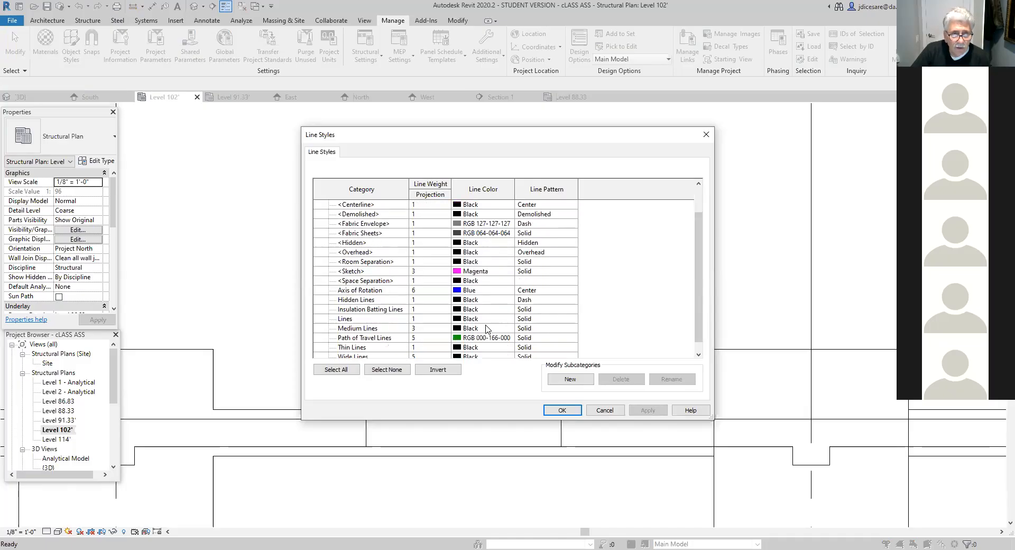
pyautogui.scroll(2, 487, 329)
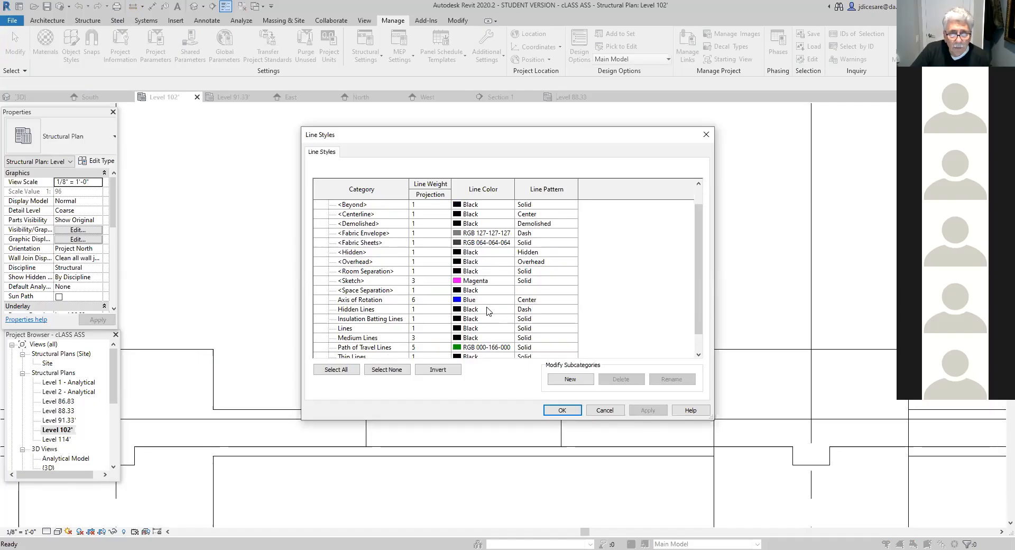
pyautogui.click(535, 309)
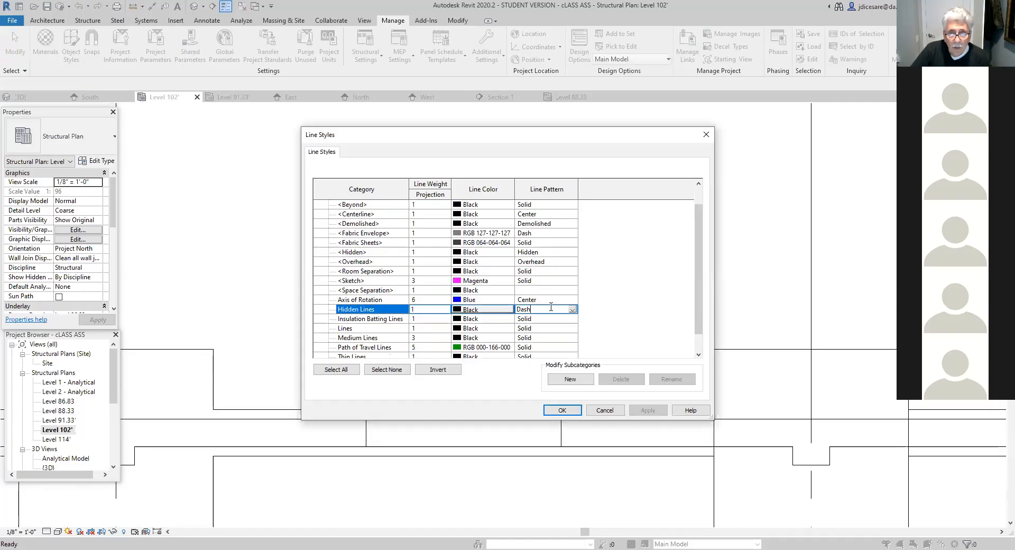
pyautogui.click(573, 310)
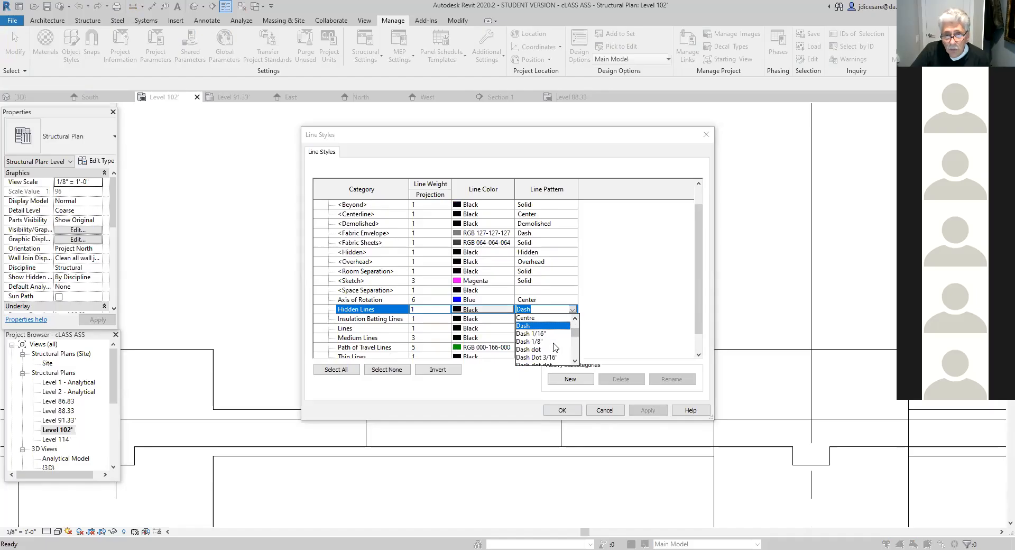
pyautogui.click(575, 362)
pyautogui.click(574, 362)
pyautogui.click(575, 362)
pyautogui.click(575, 361)
pyautogui.click(575, 362)
pyautogui.click(575, 361)
pyautogui.click(574, 362)
pyautogui.click(575, 361)
pyautogui.click(575, 362)
pyautogui.click(575, 362)
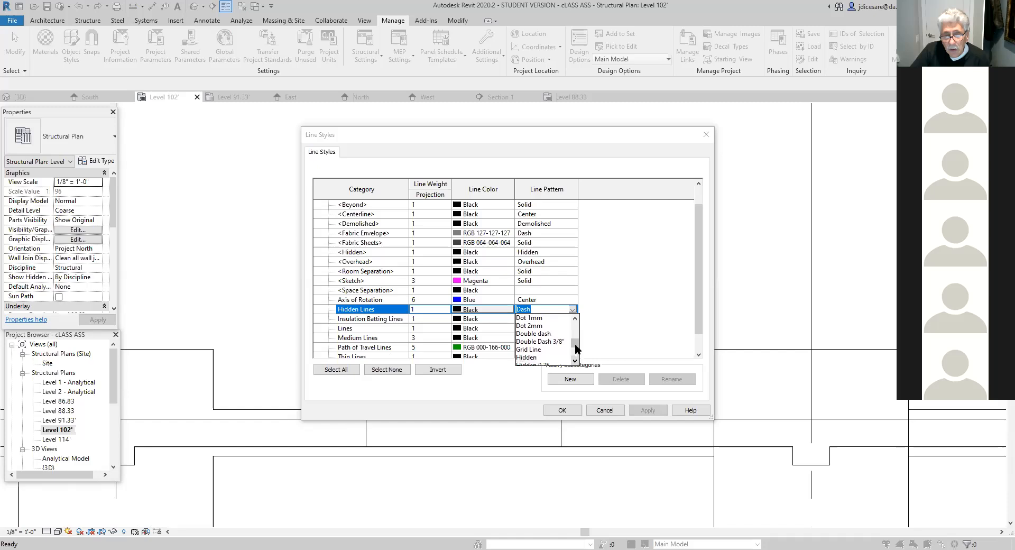
pyautogui.click(575, 310)
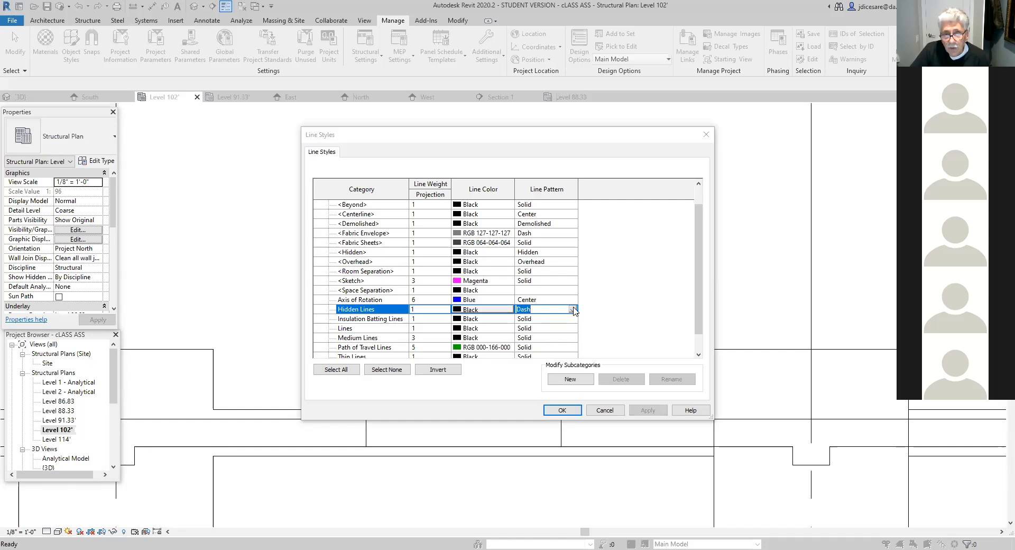
pyautogui.click(562, 410)
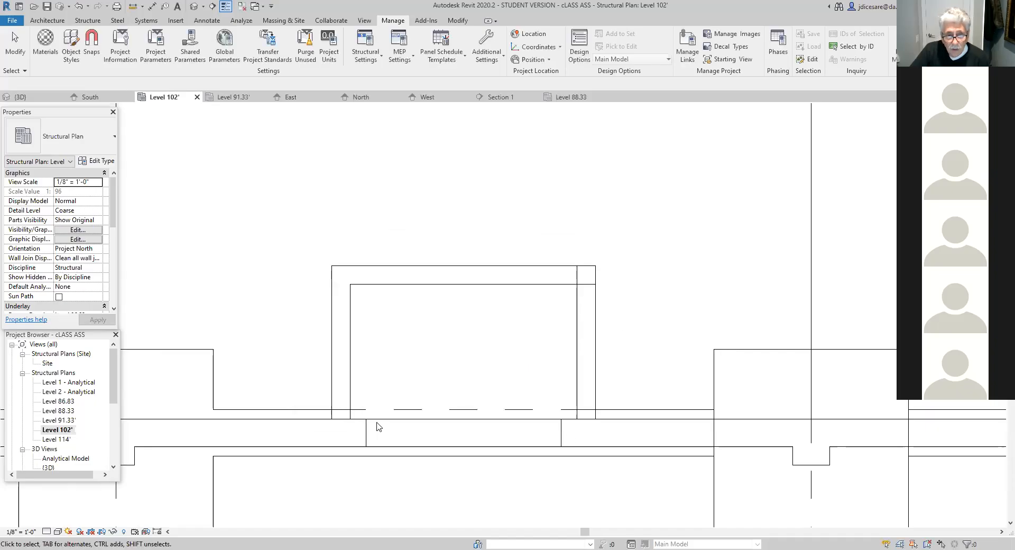
pyautogui.scroll(-5, 539, 499)
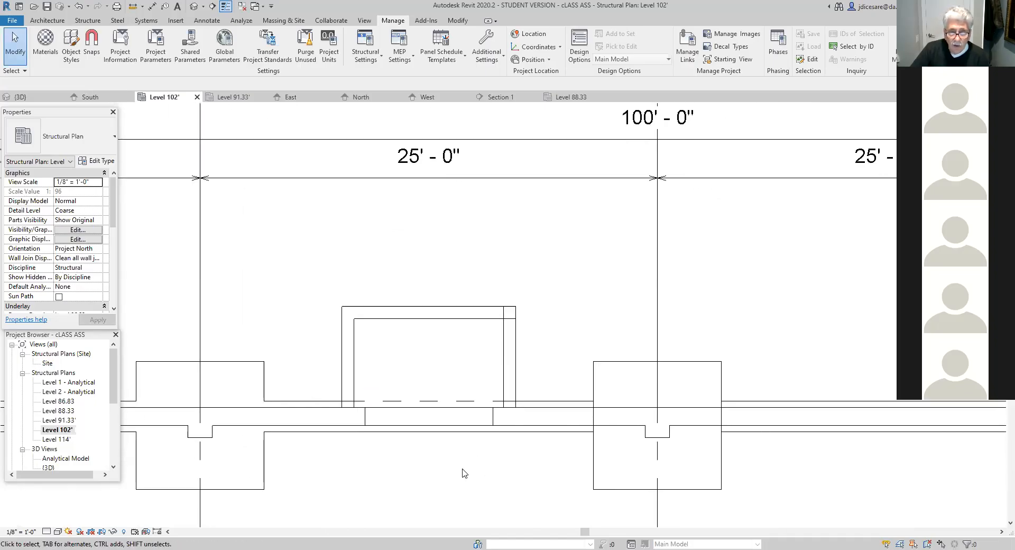
pyautogui.scroll(2, 411, 494)
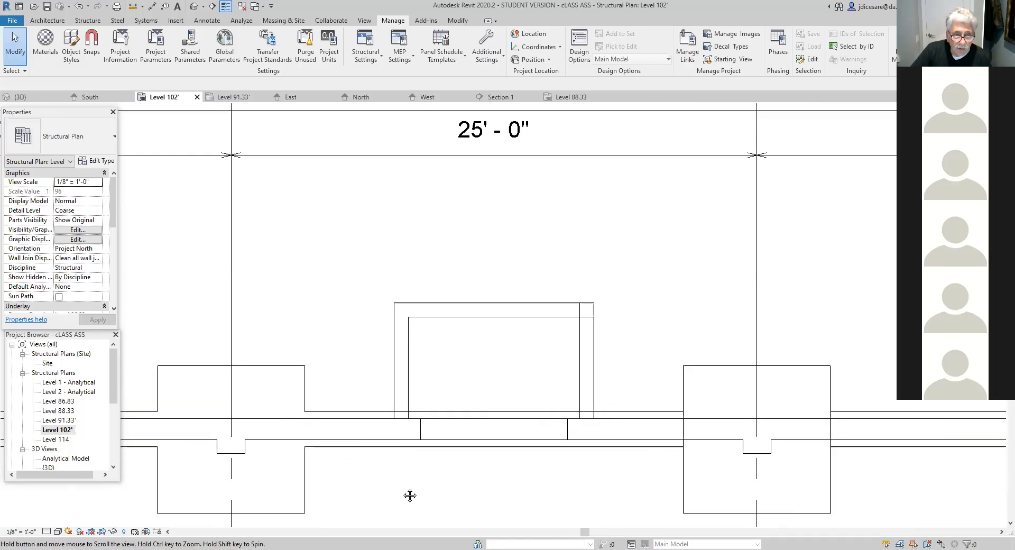
# - Hide the bearing wall footing's edge running from the column footing past the projection, overriding its linework with <Invisible lines>
pyautogui.scroll(3, 372, 468)
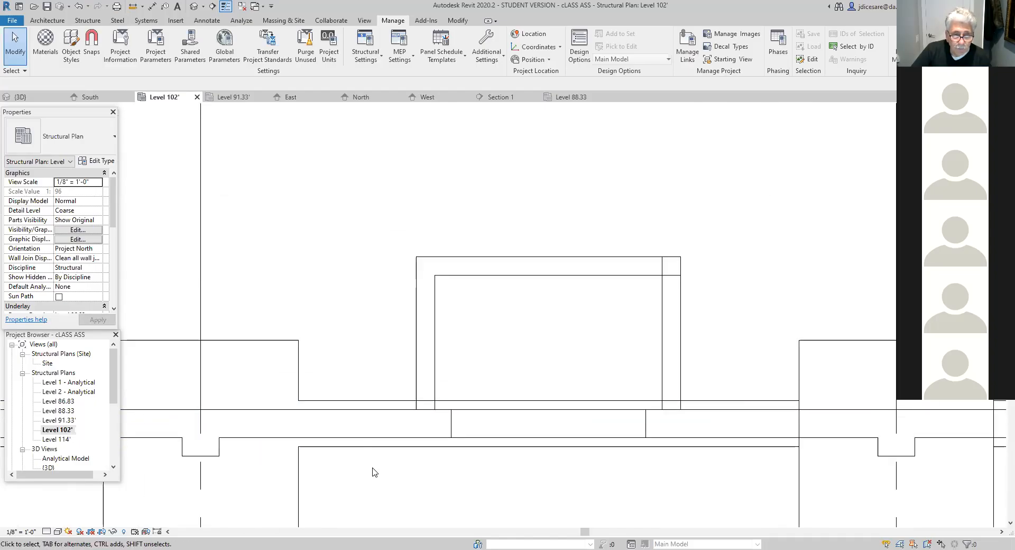
pyautogui.moveTo(407, 478); pyautogui.dragTo(476, 522, button='middle')
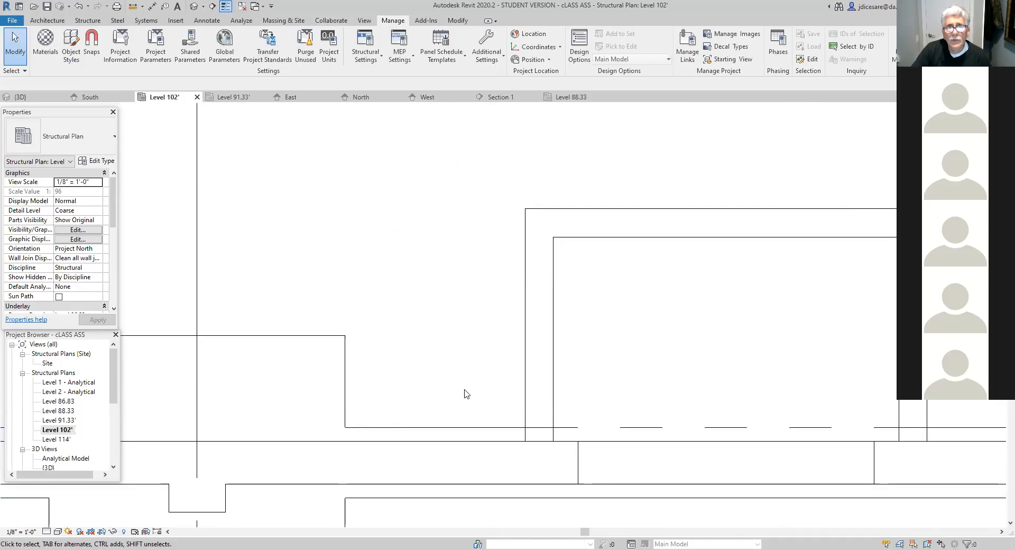
pyautogui.click(453, 22)
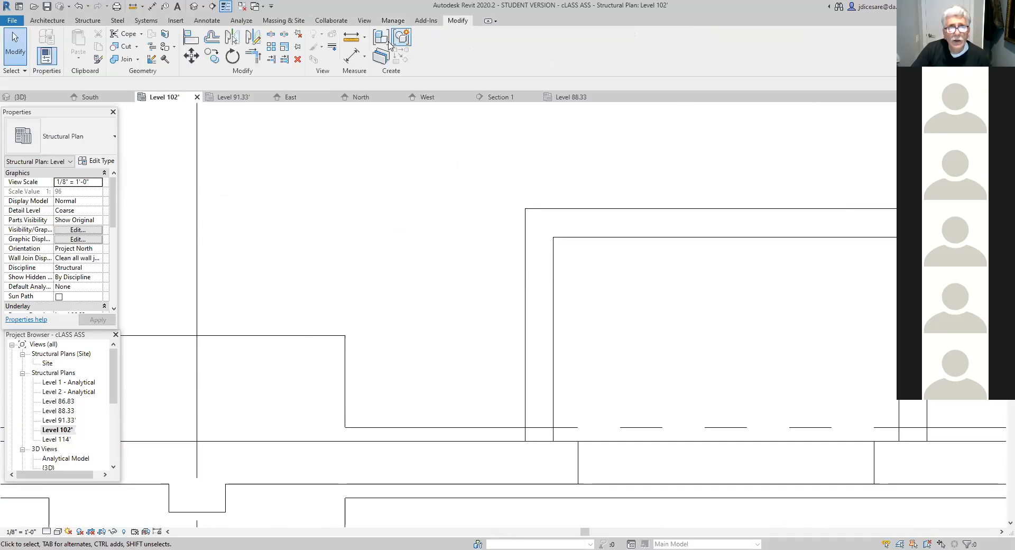
pyautogui.click(332, 49)
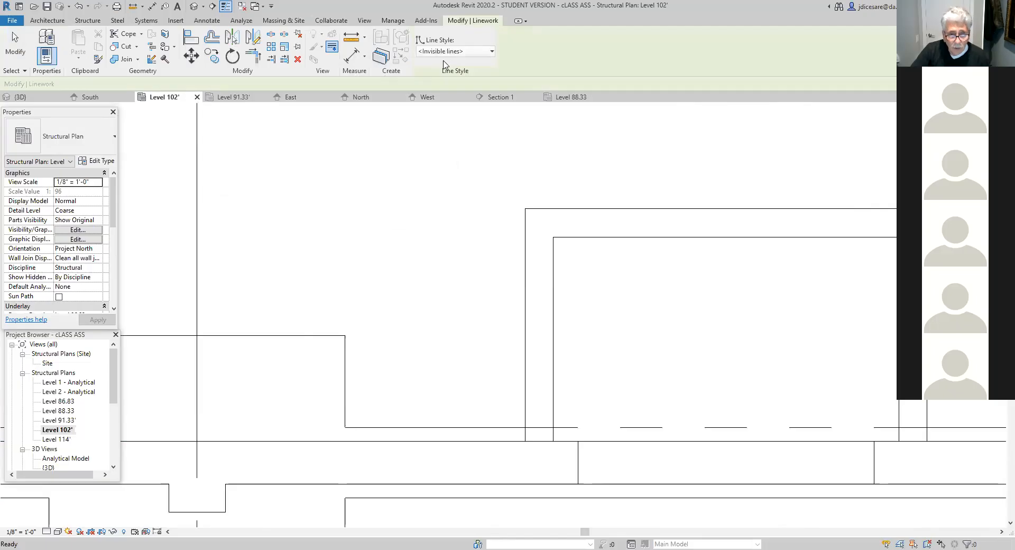
pyautogui.click(414, 427)
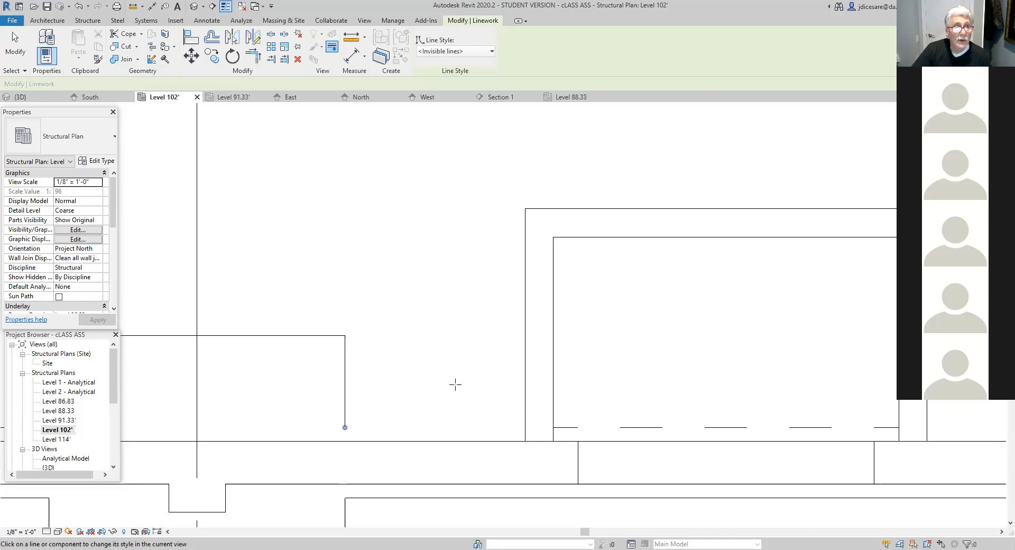
# - Draw a Hidden Lines detail line about 4' long from the column footing's corner to the projection's near outer wall face
pyautogui.click(207, 20)
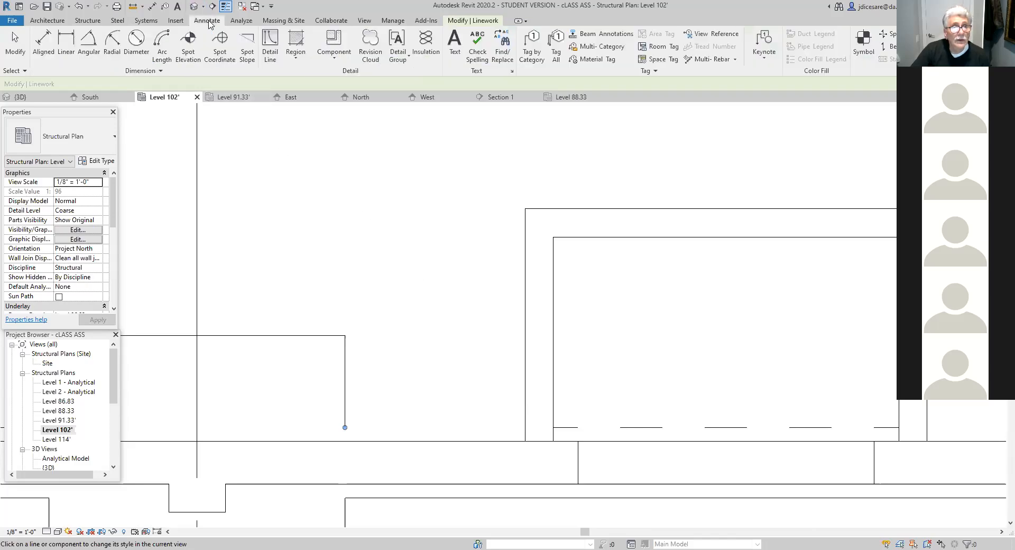
pyautogui.click(270, 56)
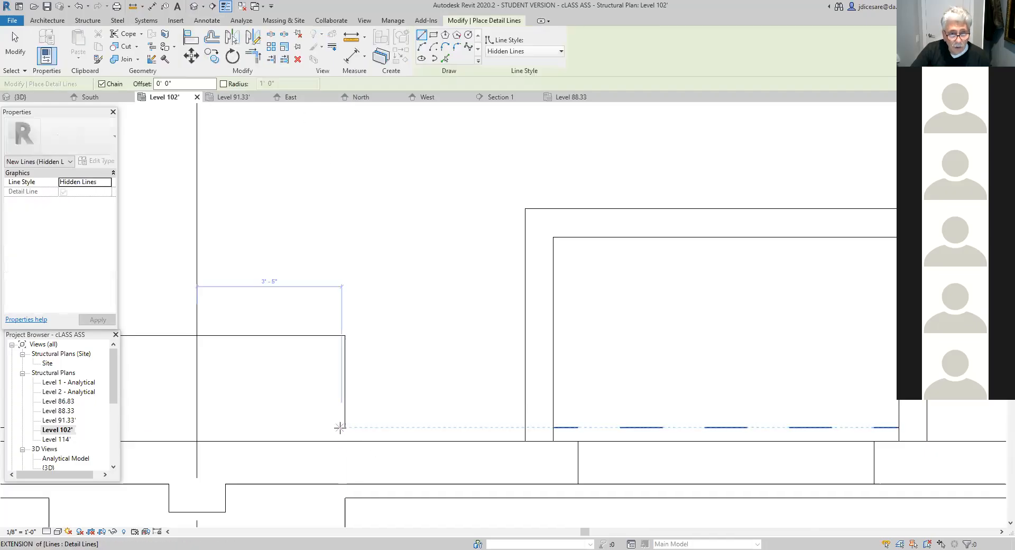
pyautogui.click(345, 428)
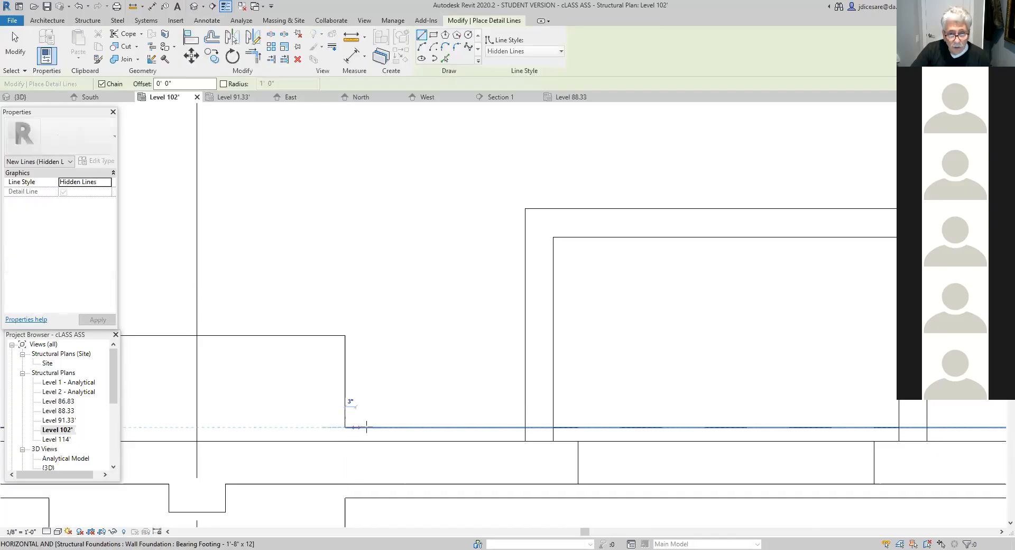
pyautogui.click(525, 428)
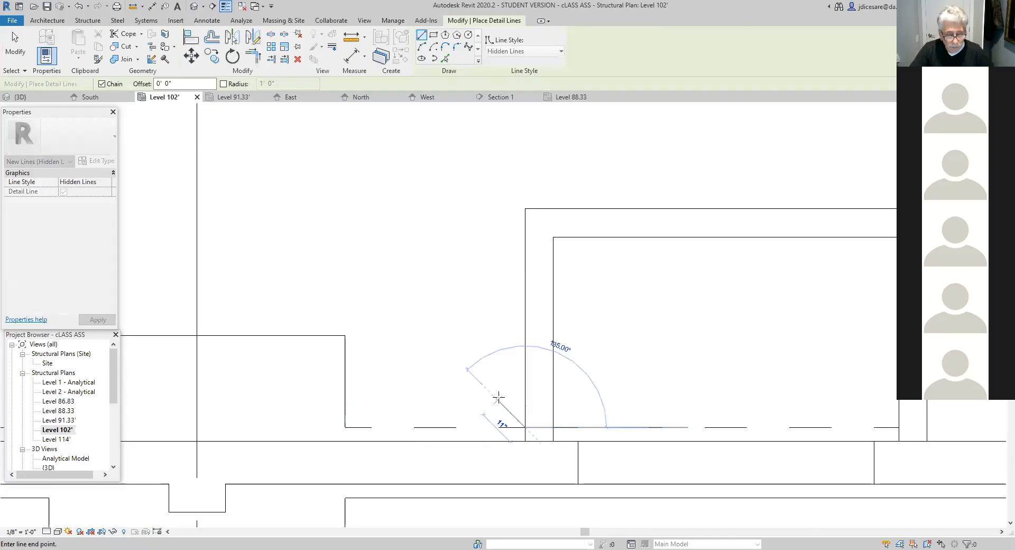
pyautogui.press('Escape')
pyautogui.press('Escape')
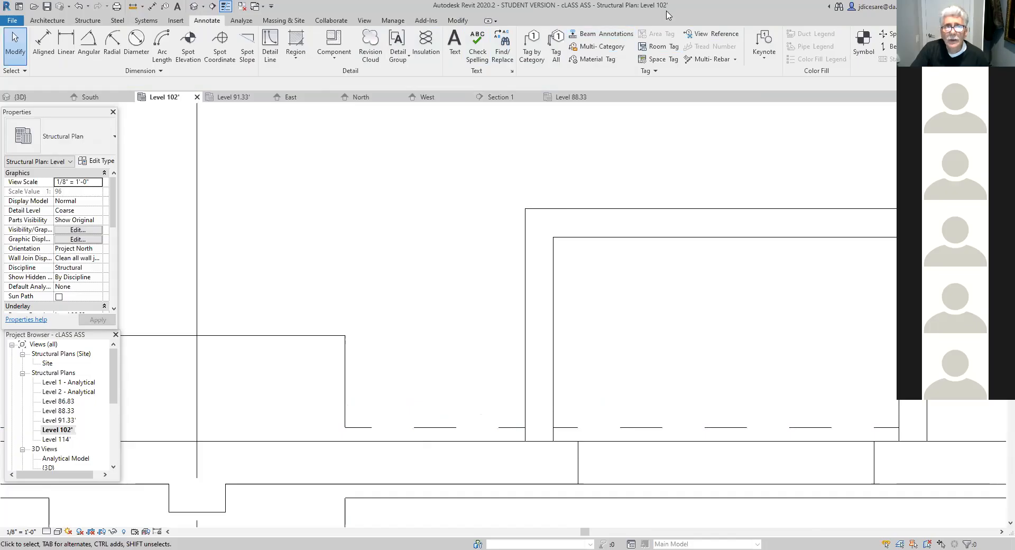
# - Override the linework of the bearing wall footing's hidden edge with the Lines style
pyautogui.click(453, 22)
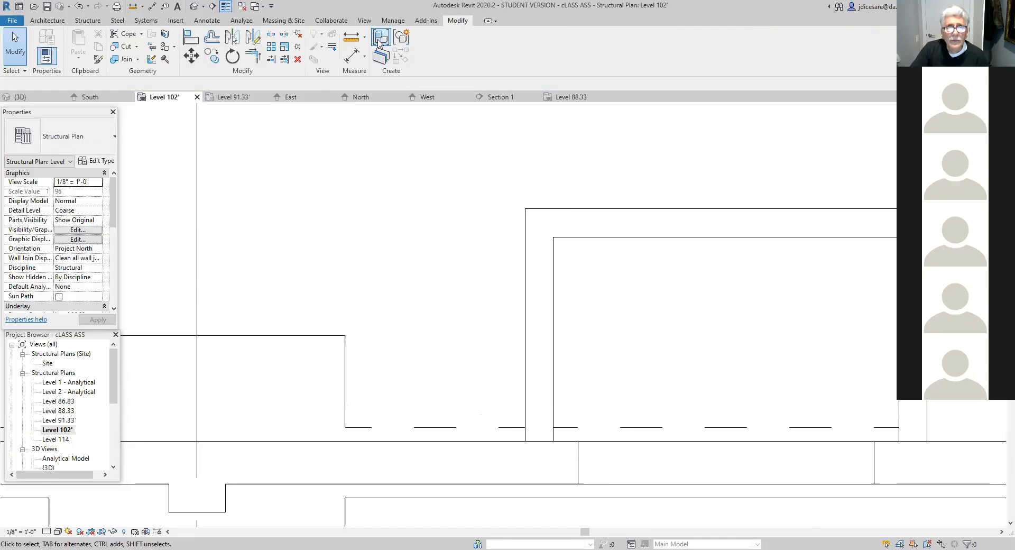
pyautogui.click(332, 47)
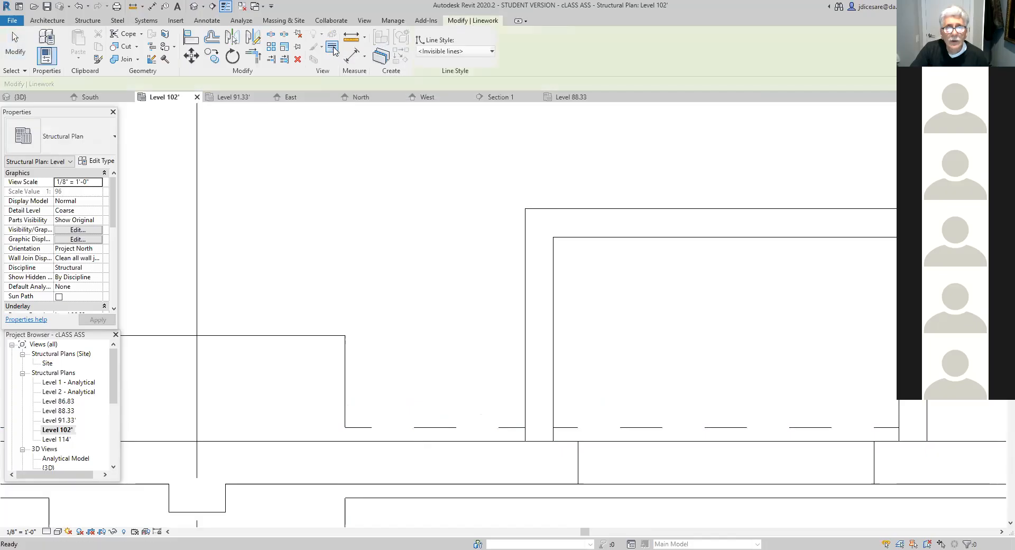
pyautogui.click(490, 51)
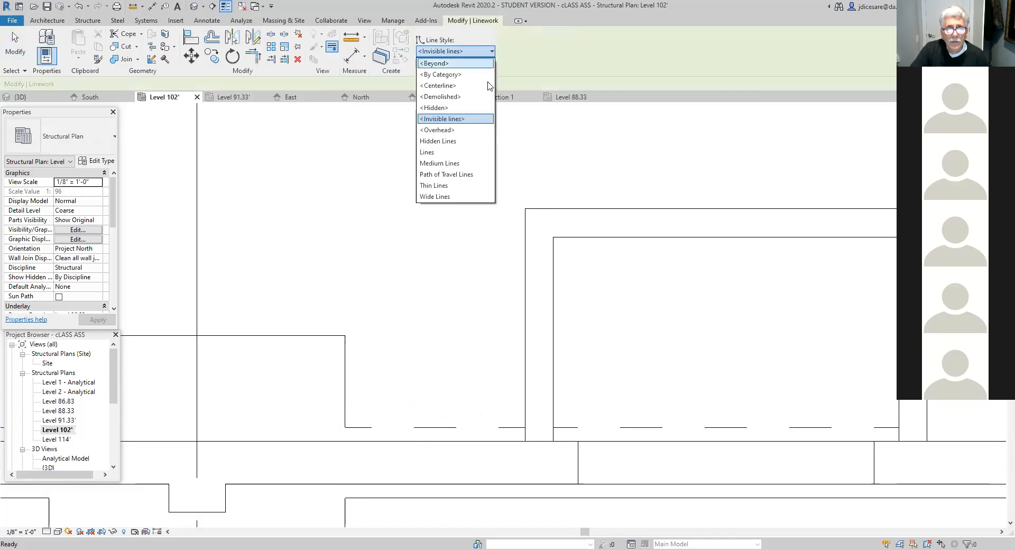
pyautogui.click(434, 153)
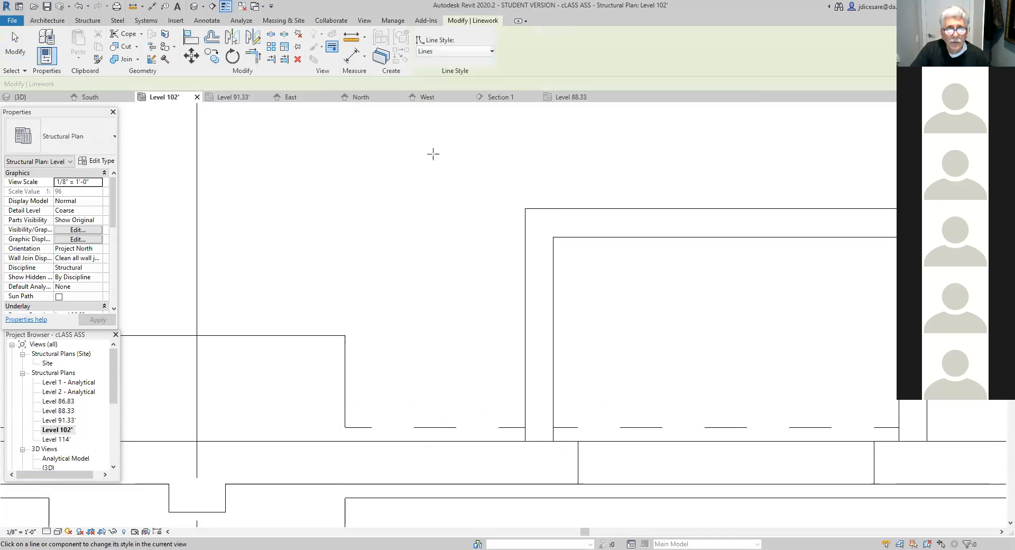
pyautogui.click(370, 428)
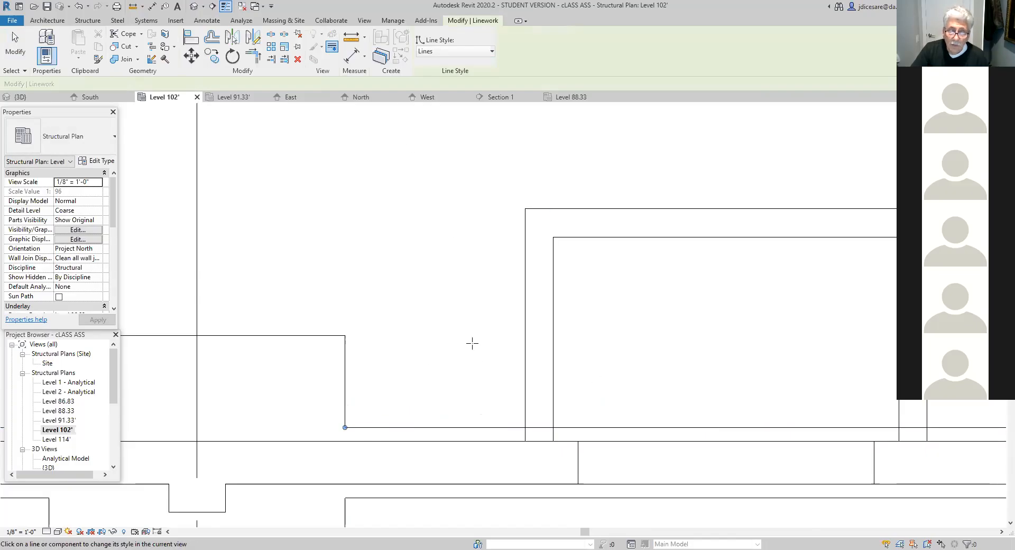
# - Return the bearing wall footing's edge to the <Invisible lines> linework style
pyautogui.click(492, 51)
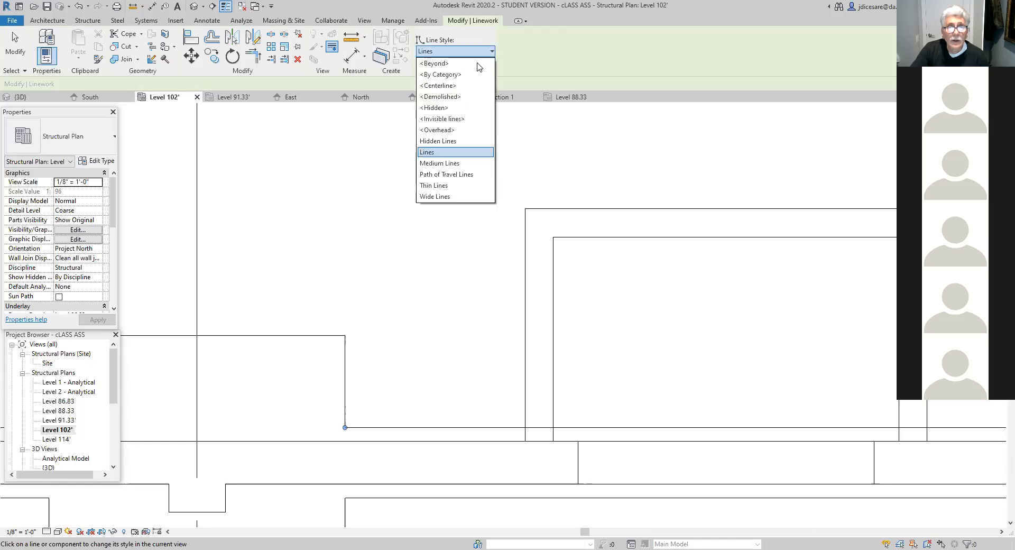
pyautogui.click(442, 119)
pyautogui.click(417, 427)
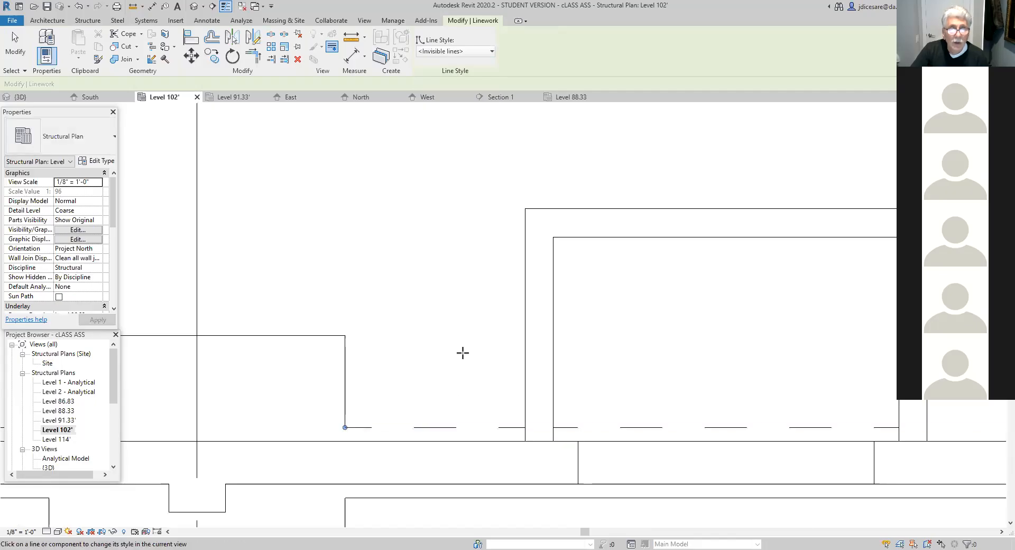
pyautogui.click(439, 427)
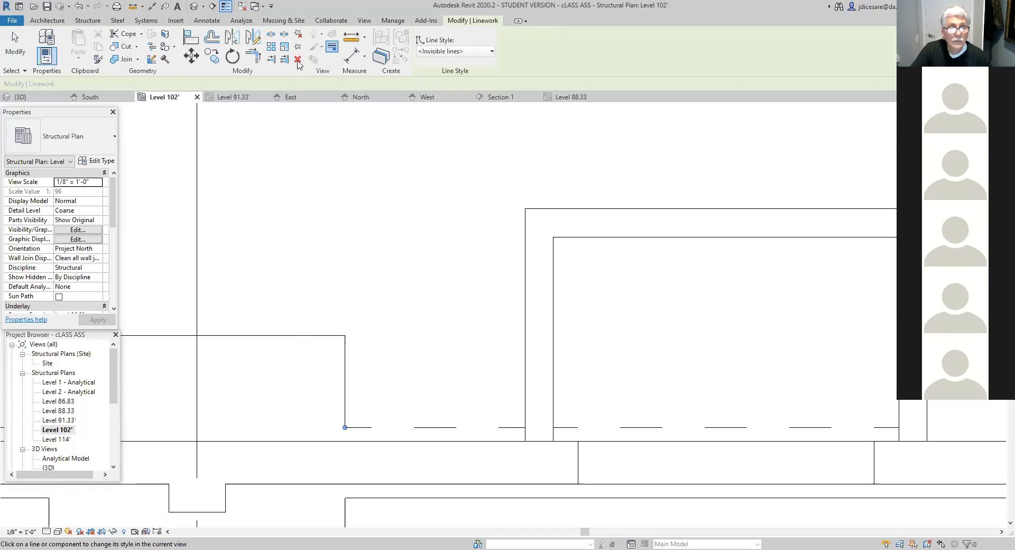
pyautogui.click(439, 427)
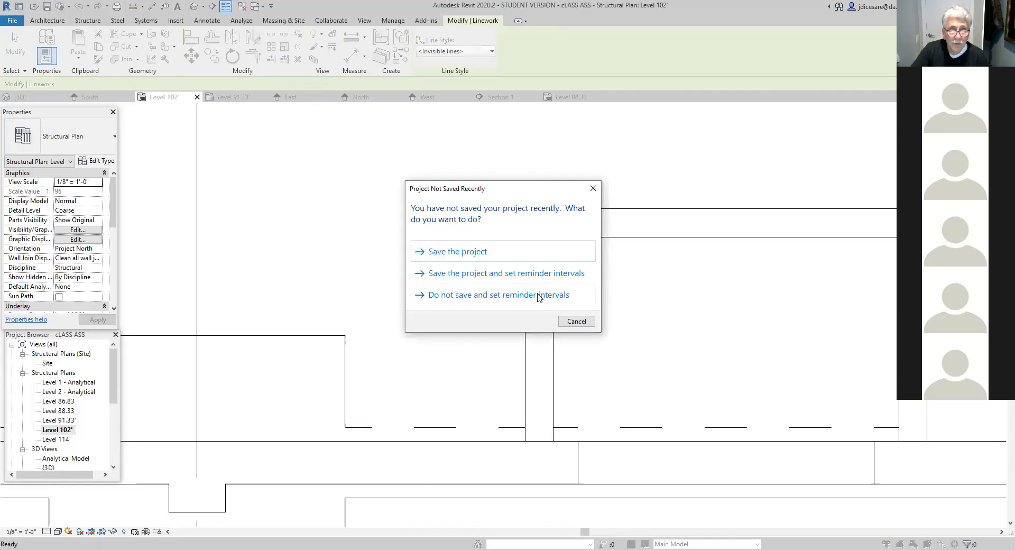
# - Save the project and delete the dashed detail line between the column footing and the projection's outer wall face
pyautogui.click(482, 257)
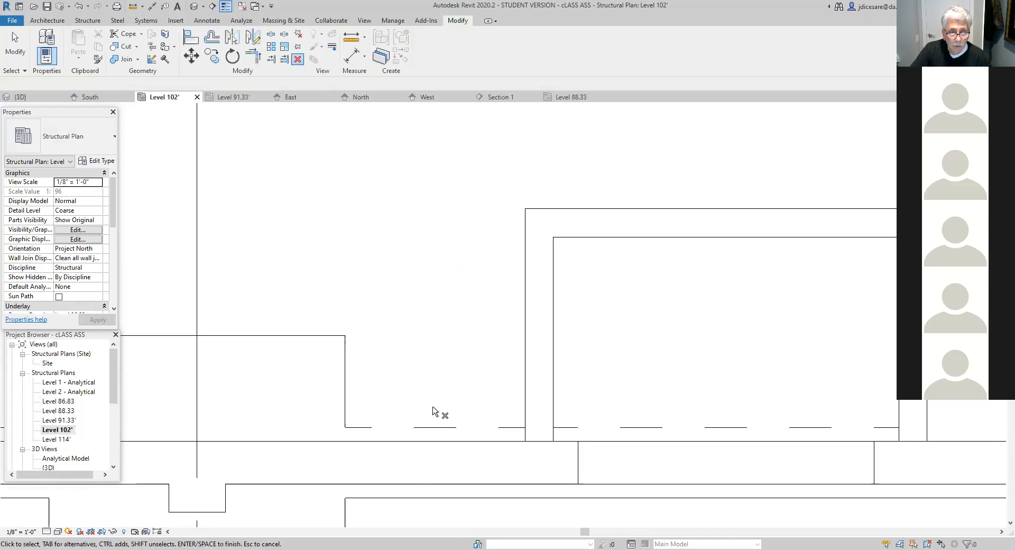
pyautogui.click(439, 426)
pyautogui.click(297, 59)
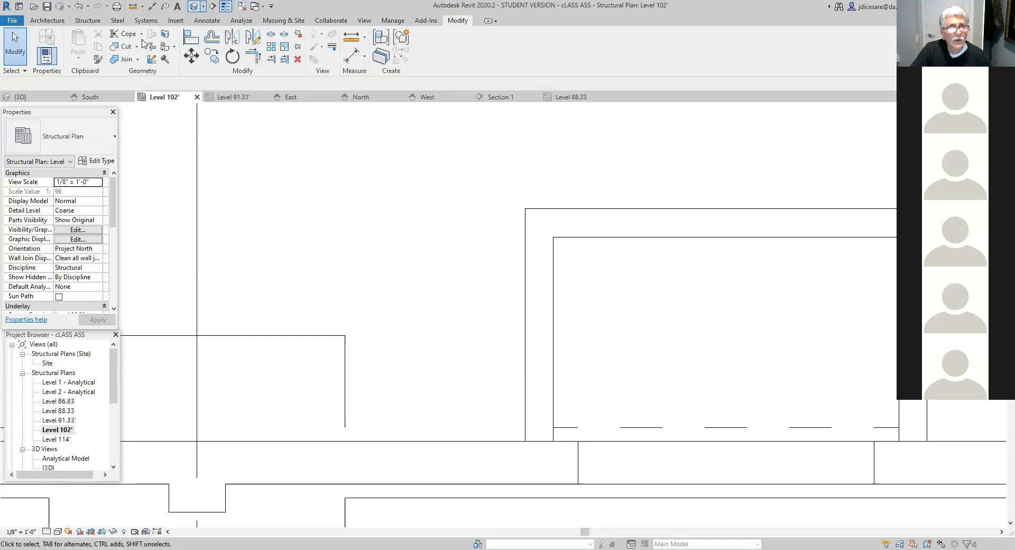
# - Draw a solid detail line in the Lines style, about 4' long, from the column footing's corner to the projection's outer wall face
pyautogui.click(207, 20)
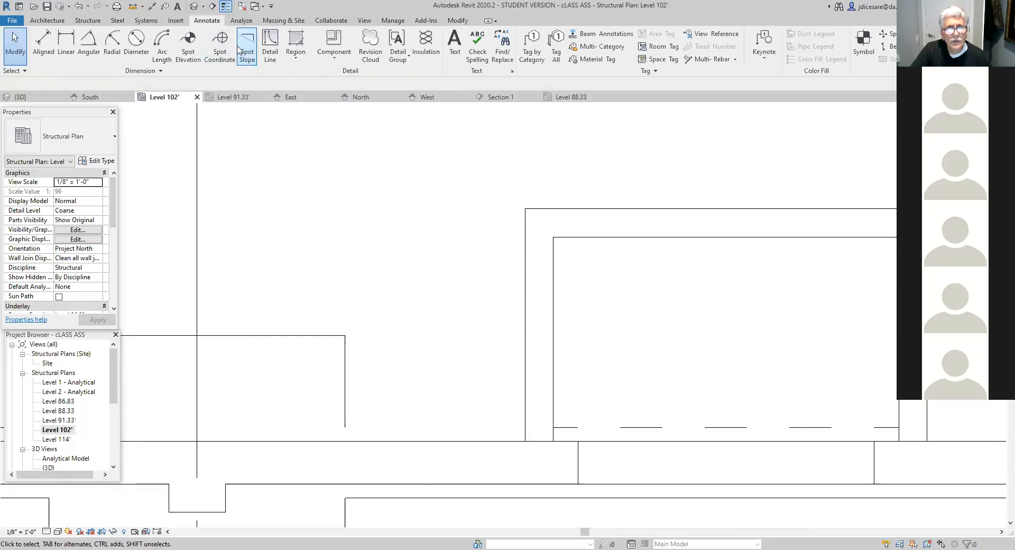
pyautogui.click(273, 45)
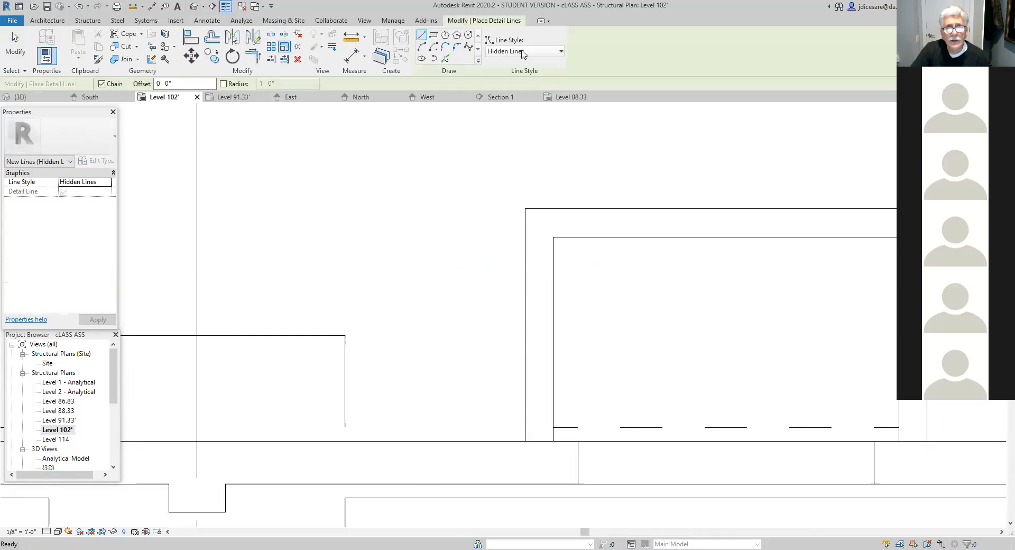
pyautogui.click(562, 52)
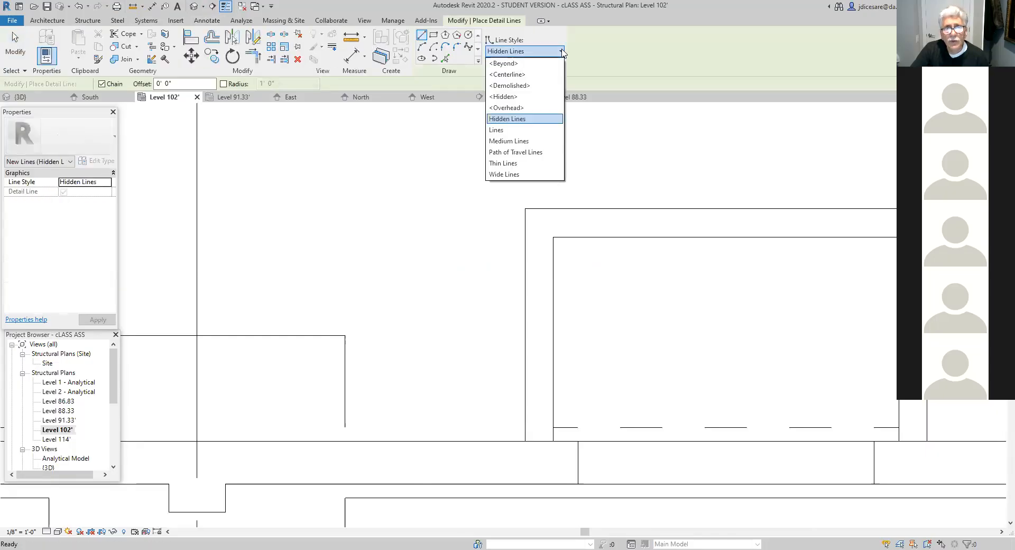
pyautogui.click(504, 130)
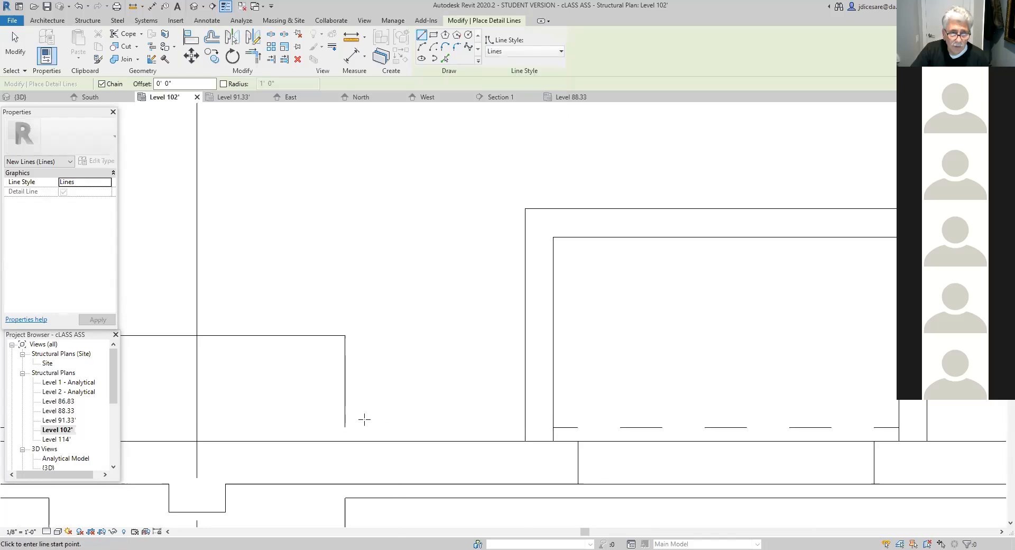
pyautogui.click(345, 427)
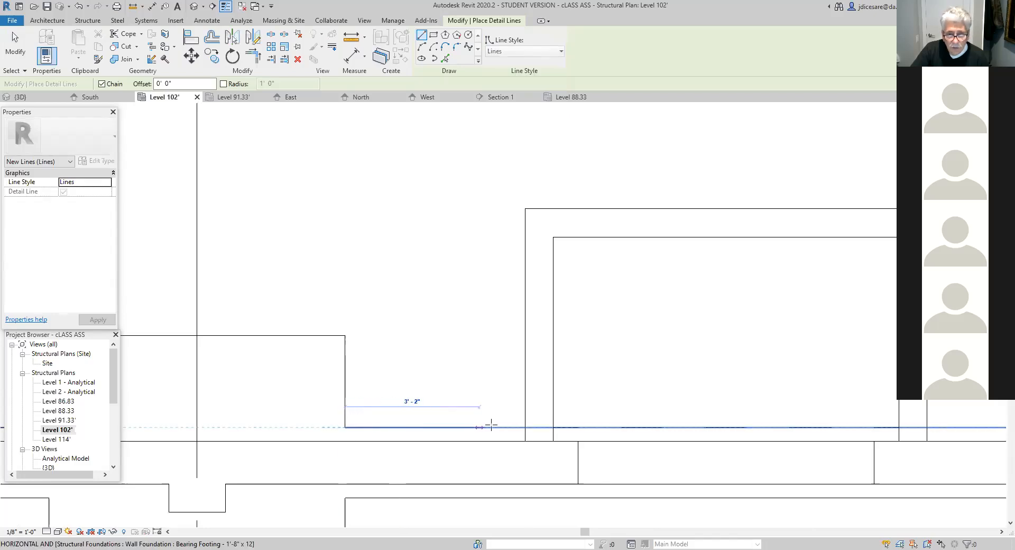
pyautogui.click(525, 426)
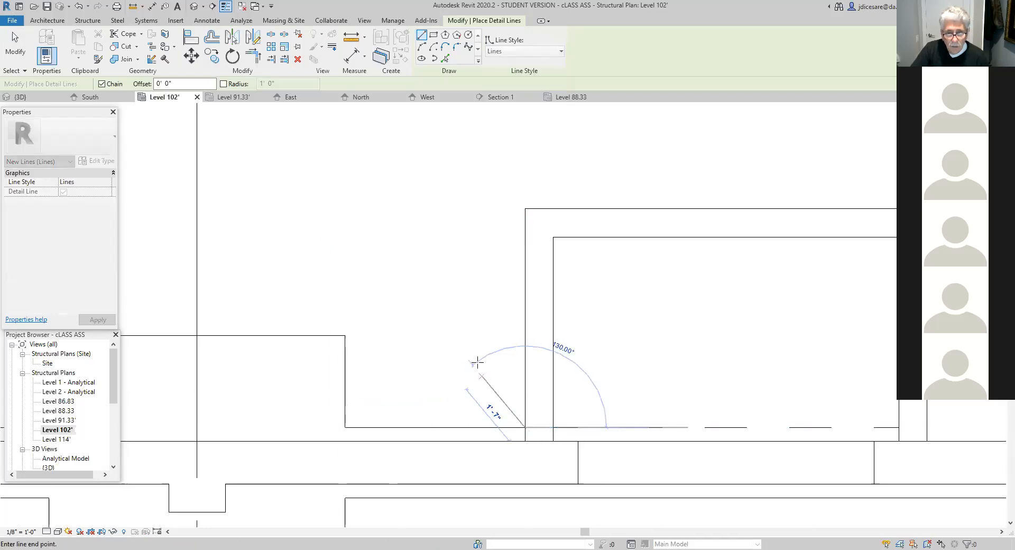
pyautogui.press('Escape')
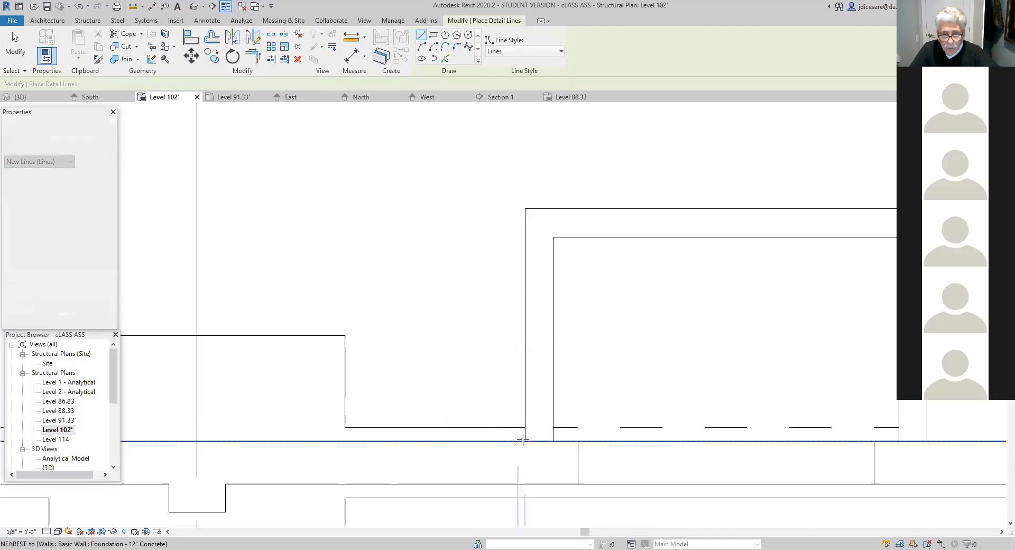
pyautogui.press('Escape')
# - Draw a Lines-style detail line about 4' - 3" long from the projection's other outer wall face to the next column footing
pyautogui.scroll(-3, 474, 381)
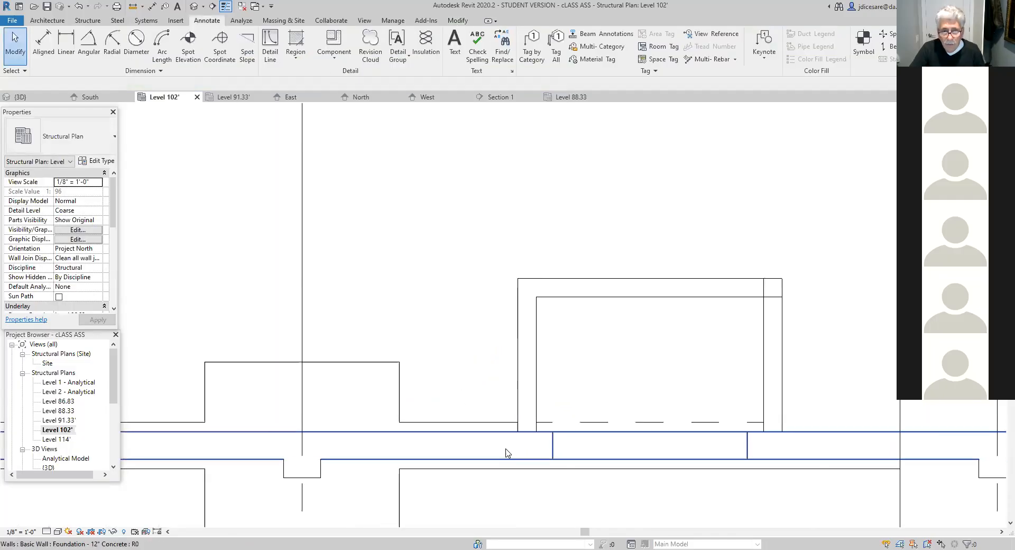
pyautogui.moveTo(539, 493); pyautogui.dragTo(279, 436, button='middle')
pyautogui.moveTo(538, 447); pyautogui.dragTo(323, 422, button='middle')
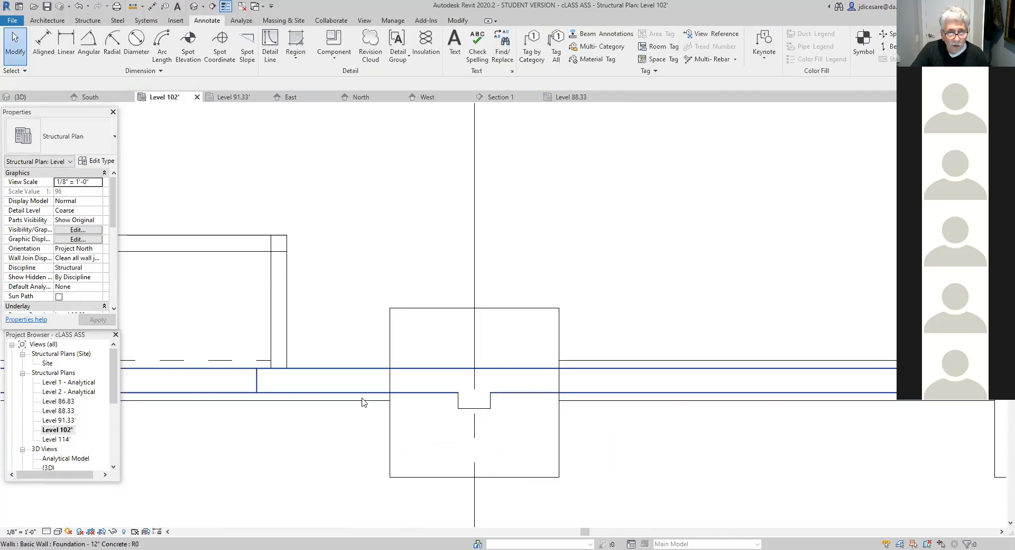
pyautogui.click(271, 42)
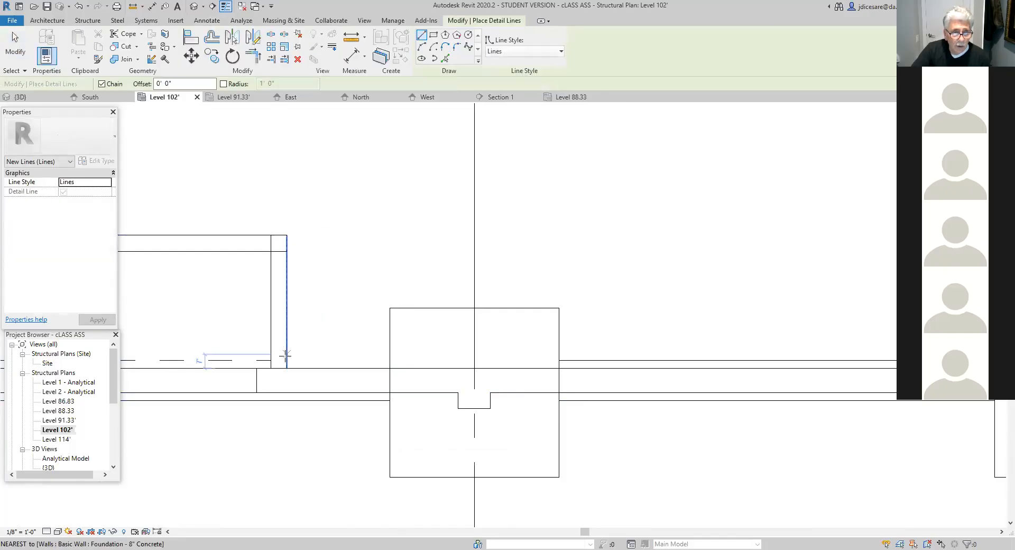
pyautogui.click(389, 360)
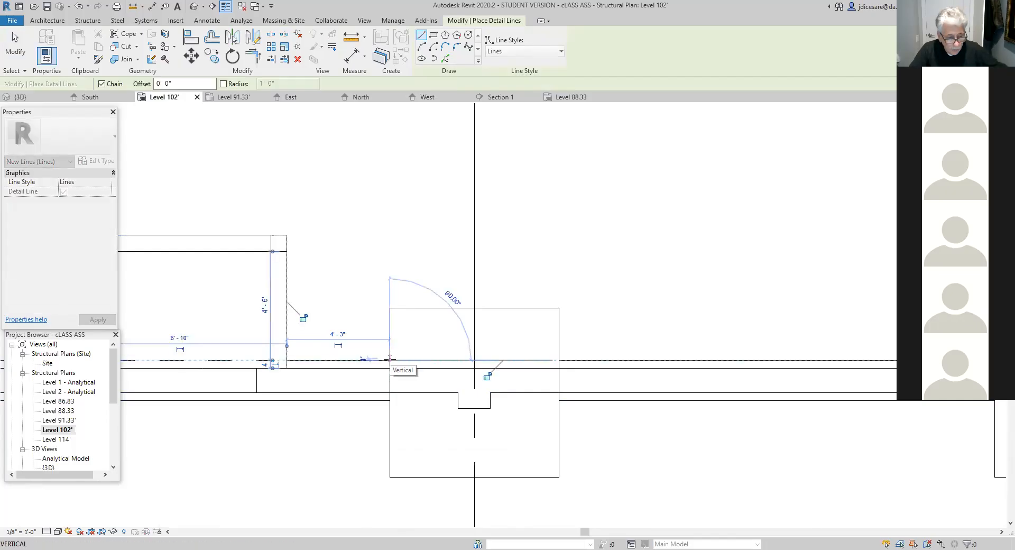
pyautogui.press('Escape')
pyautogui.press('Escape')
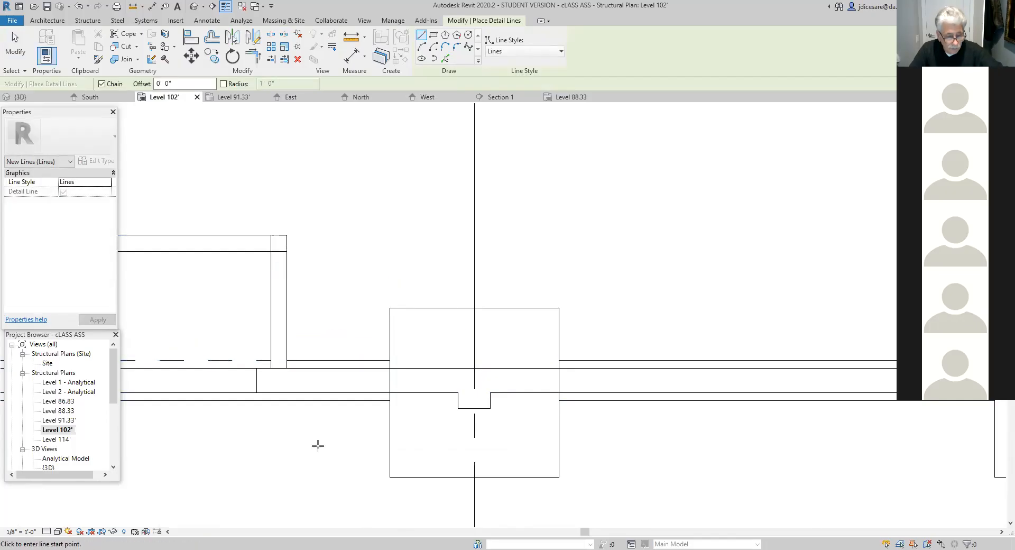
pyautogui.press('Escape')
pyautogui.scroll(-2, 315, 467)
pyautogui.moveTo(317, 474); pyautogui.dragTo(496, 488, button='middle')
pyautogui.scroll(2, 313, 474)
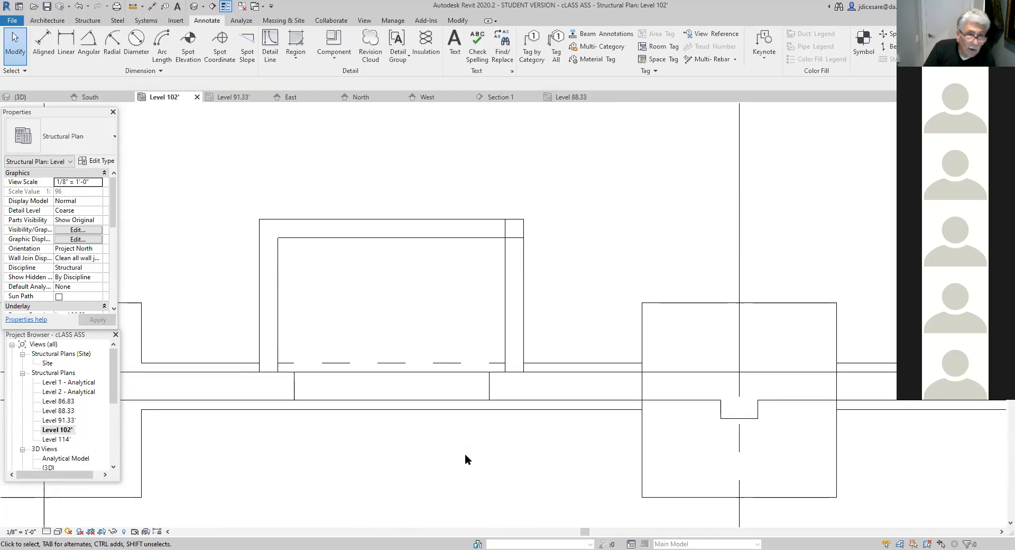
pyautogui.scroll(2, 372, 497)
pyautogui.moveTo(374, 459); pyautogui.dragTo(435, 468, button='middle')
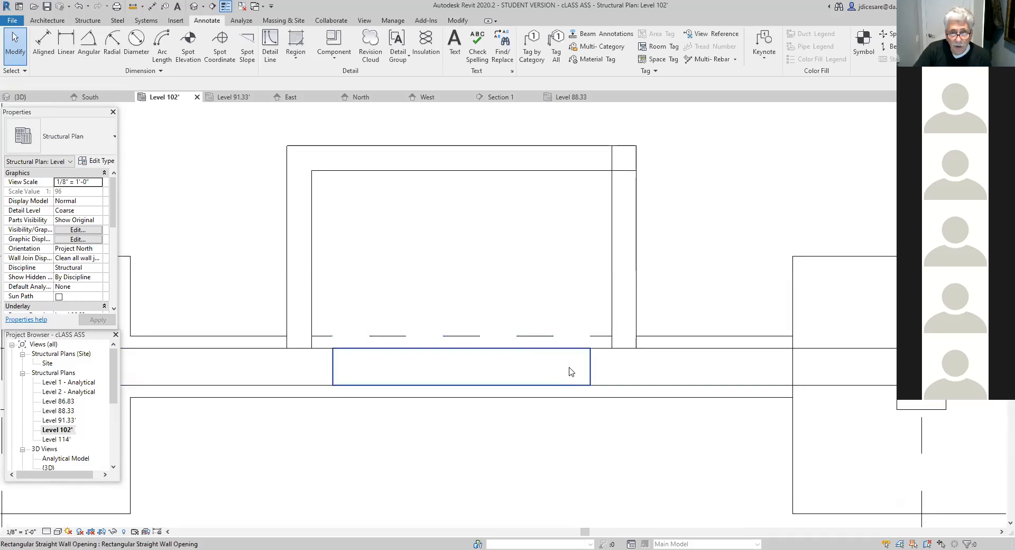
pyautogui.scroll(-1, 610, 514)
pyautogui.moveTo(550, 455); pyautogui.dragTo(122, 459, button='middle')
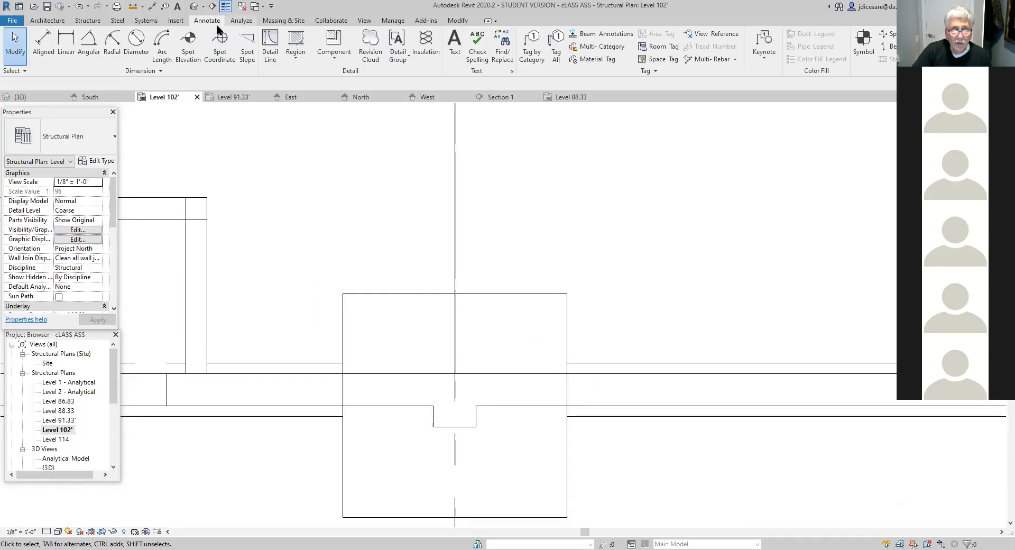
pyautogui.scroll(2, 342, 197)
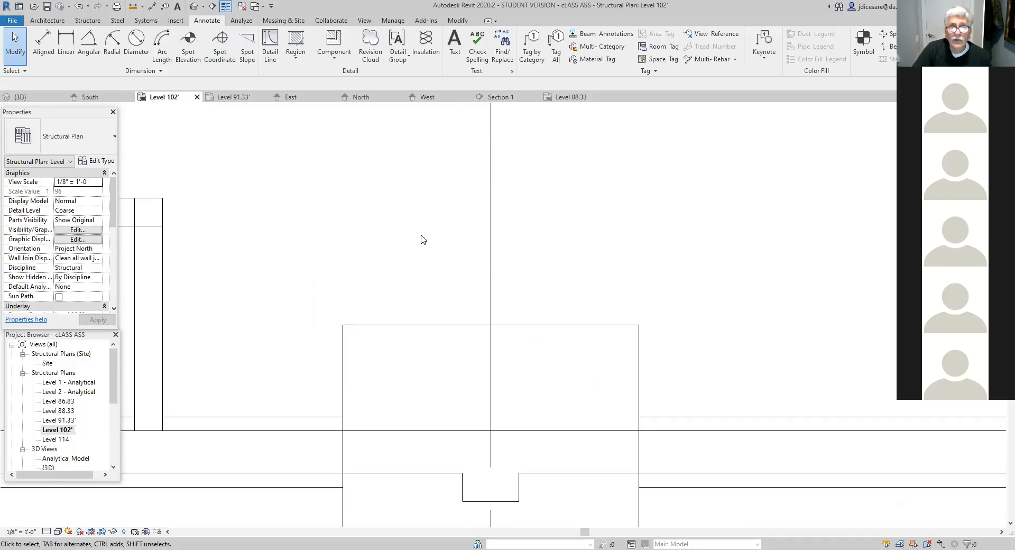
pyautogui.click(453, 43)
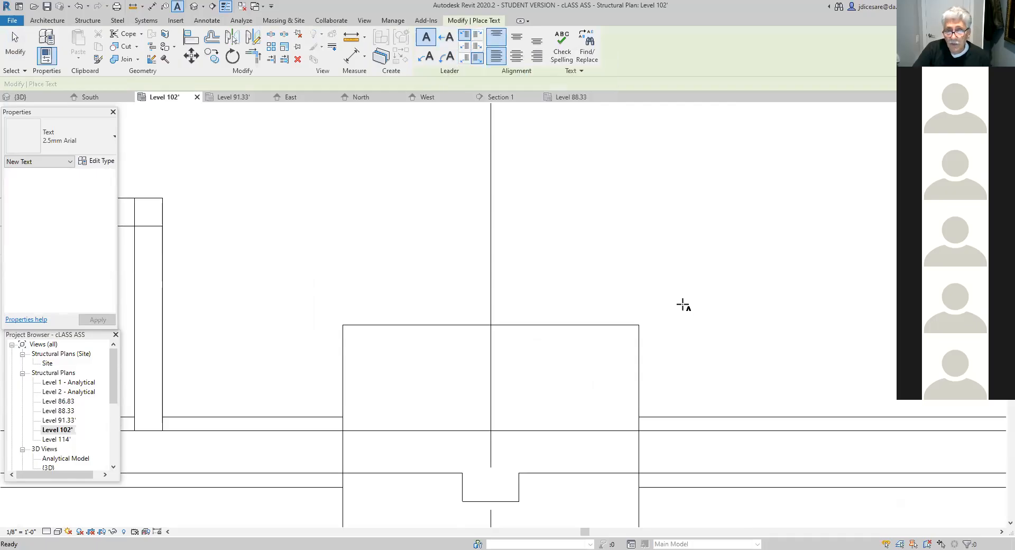
pyautogui.scroll(-1, 684, 305)
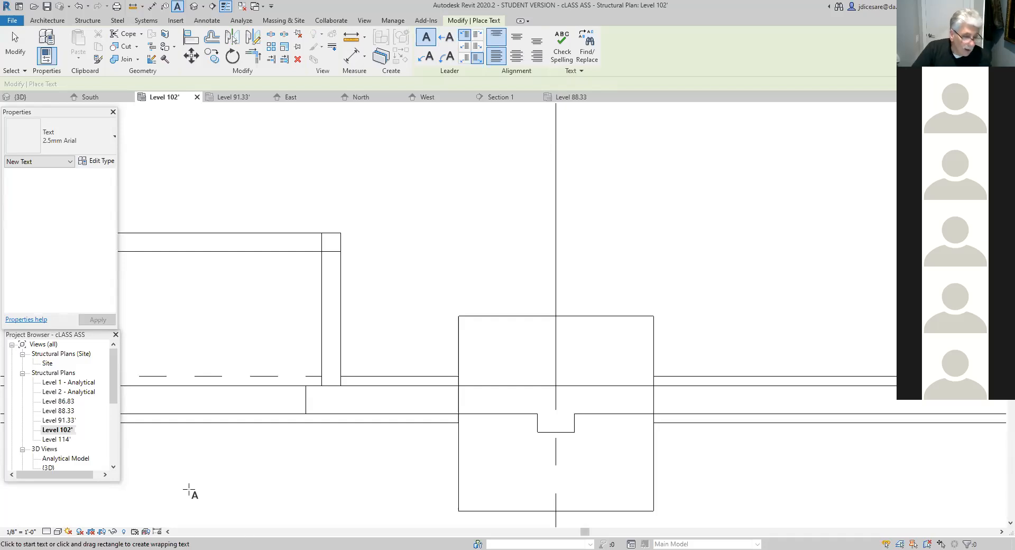
pyautogui.scroll(-6, 661, 333)
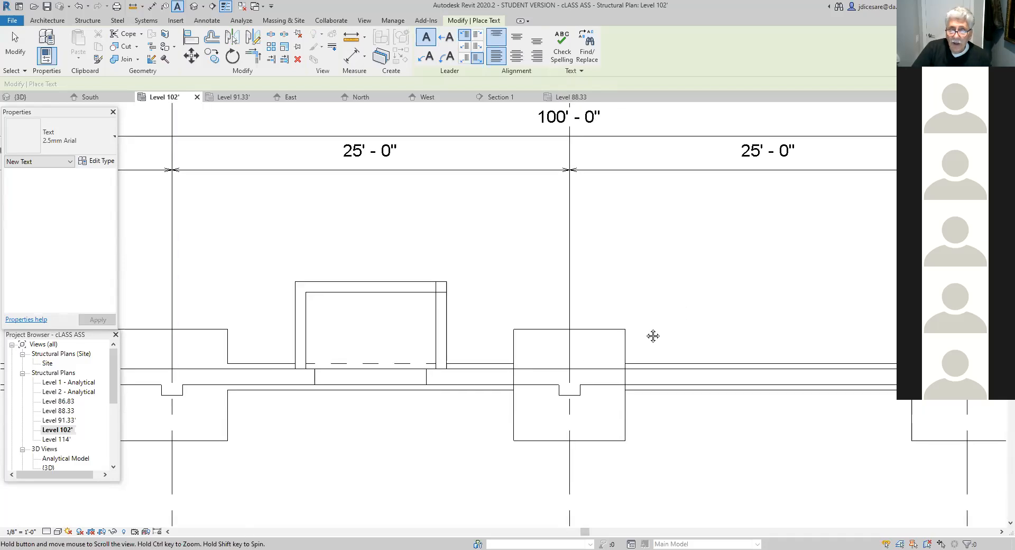
pyautogui.moveTo(537, 381); pyautogui.dragTo(269, 325, button='middle')
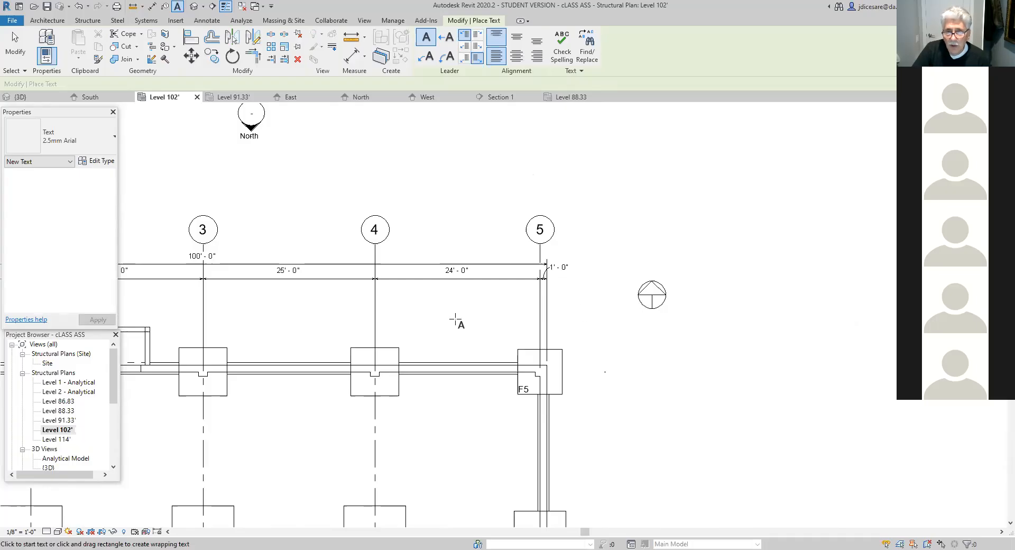
pyautogui.scroll(-3, 455, 321)
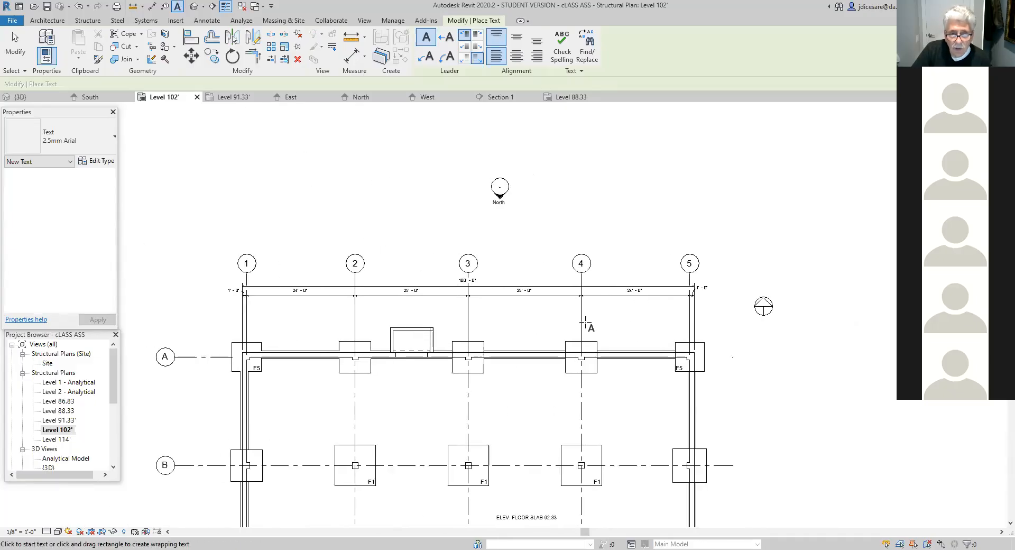
pyautogui.scroll(1, 519, 377)
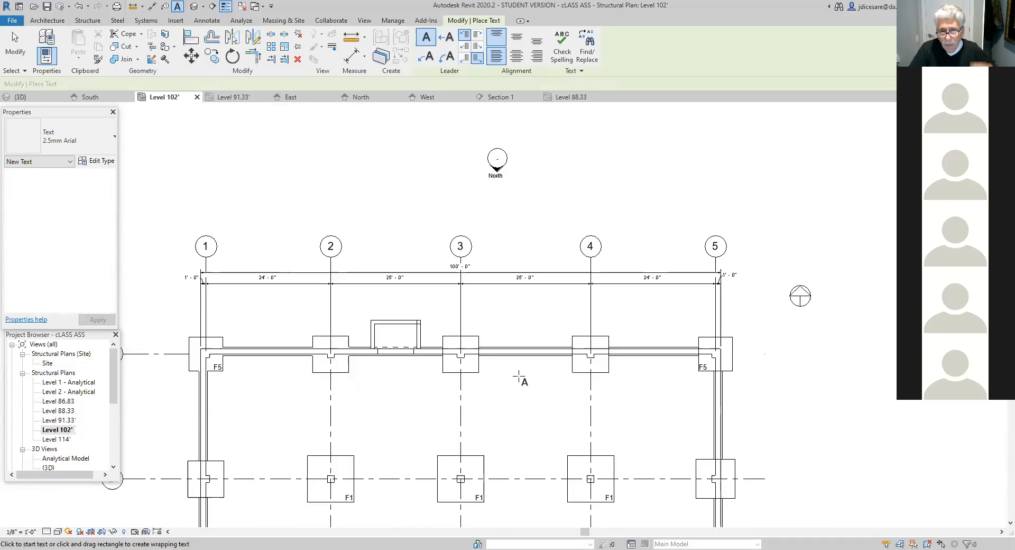
pyautogui.press('Escape')
pyautogui.press('Escape')
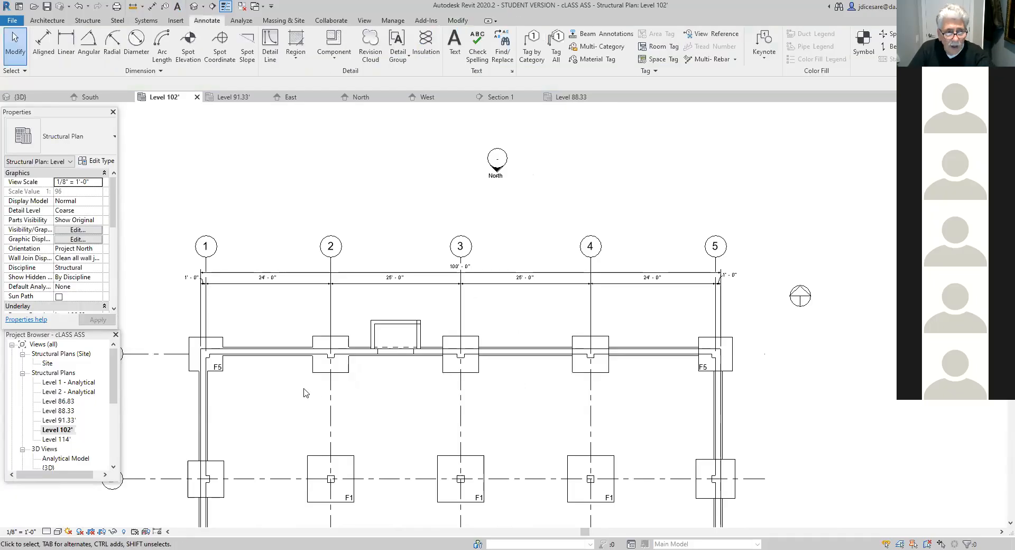
# - Hide both edge segments of the grid A-3 column footing crossing the bearing wall footing, using Linework with the <Invisible lines> style
pyautogui.scroll(2, 392, 394)
pyautogui.scroll(1, 404, 391)
pyautogui.scroll(1, 409, 385)
pyautogui.scroll(1, 458, 344)
pyautogui.moveTo(458, 344); pyautogui.dragTo(271, 406, button='middle')
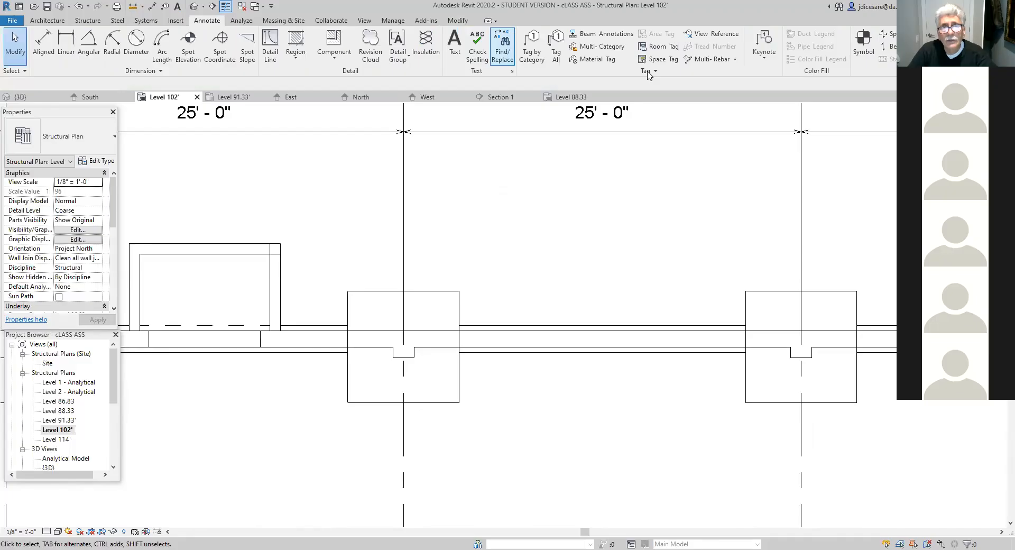
pyautogui.click(458, 22)
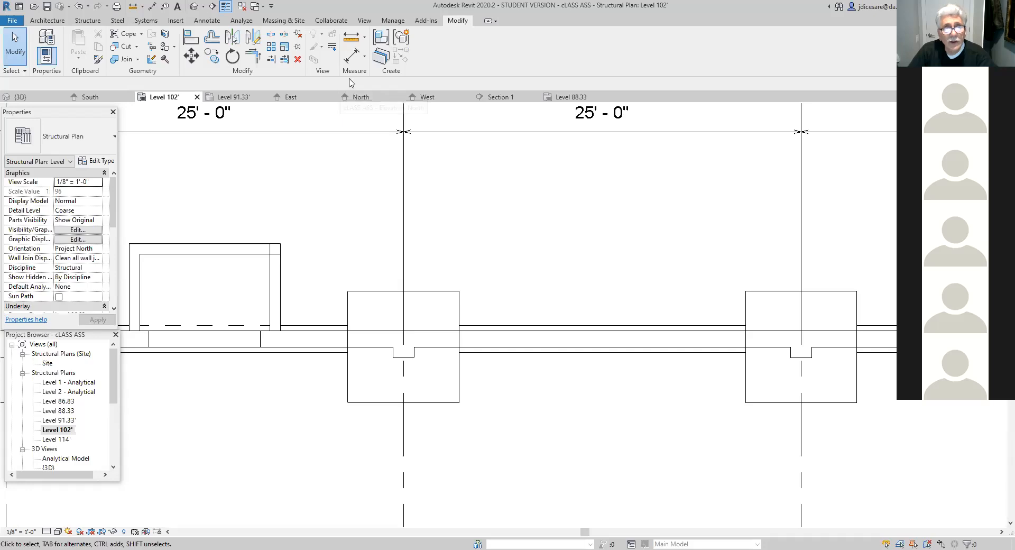
pyautogui.click(332, 51)
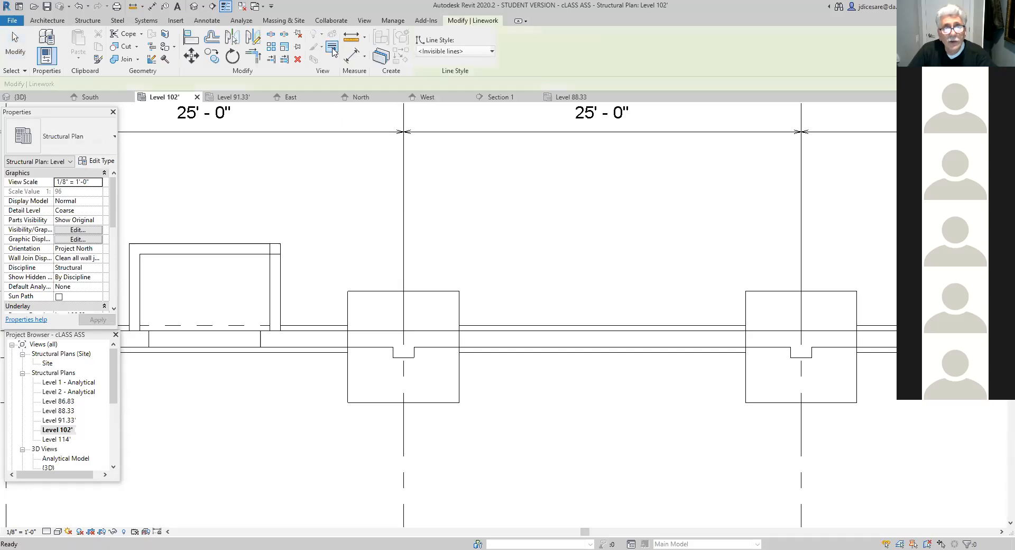
pyautogui.click(348, 340)
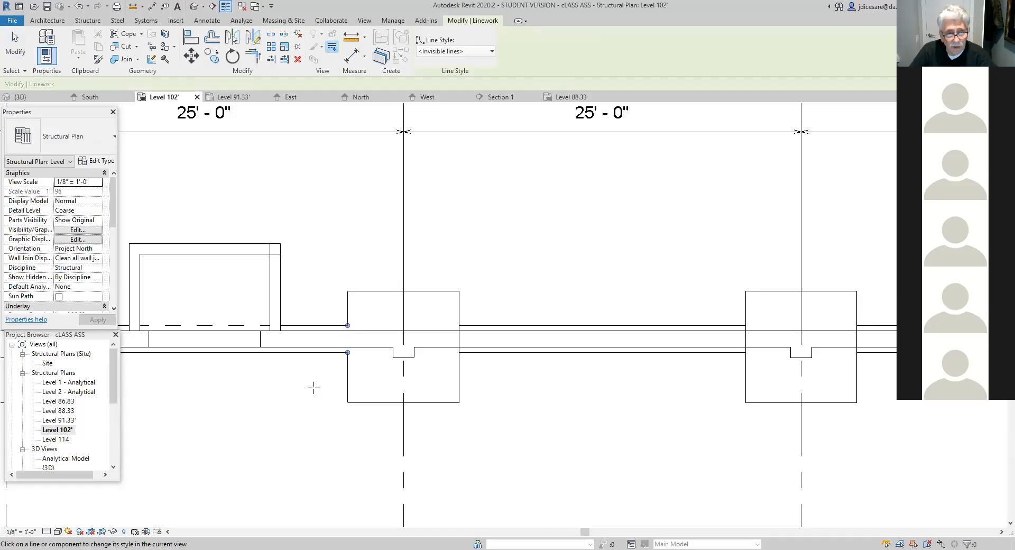
pyautogui.click(458, 338)
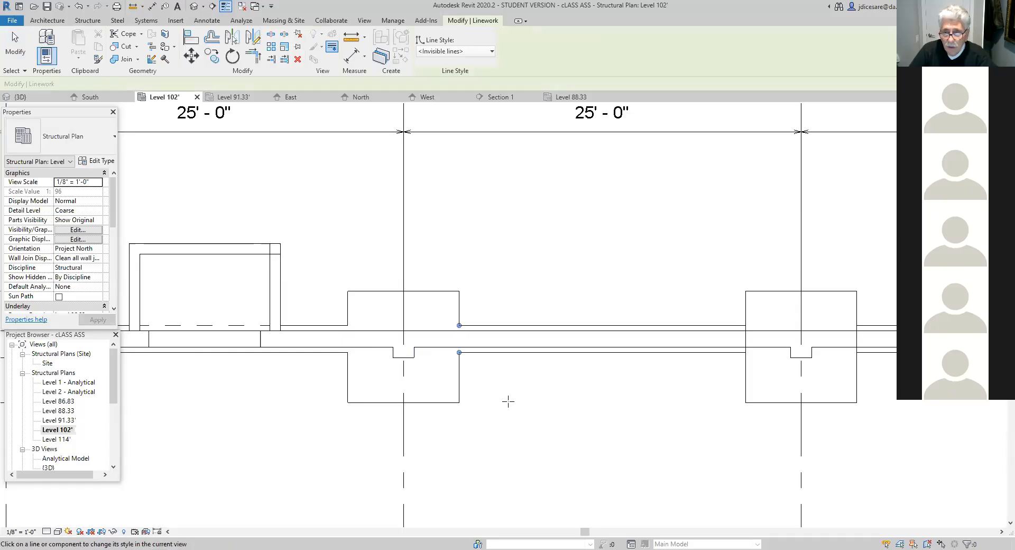
# - Apply <Invisible lines> linework to both edges of the grid A-4 column footing where they cross the bearing wall footing
pyautogui.moveTo(643, 402); pyautogui.dragTo(324, 387, button='middle')
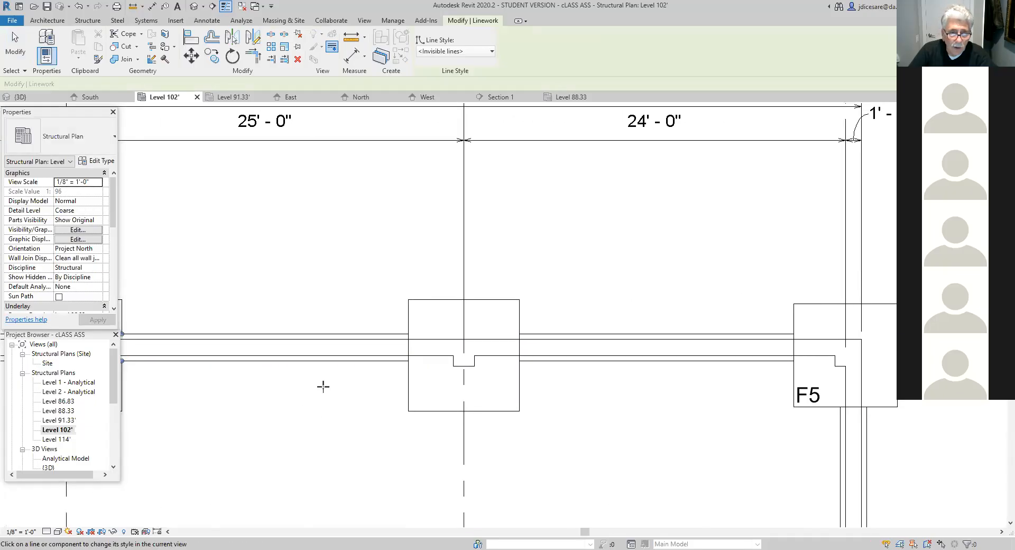
pyautogui.click(408, 349)
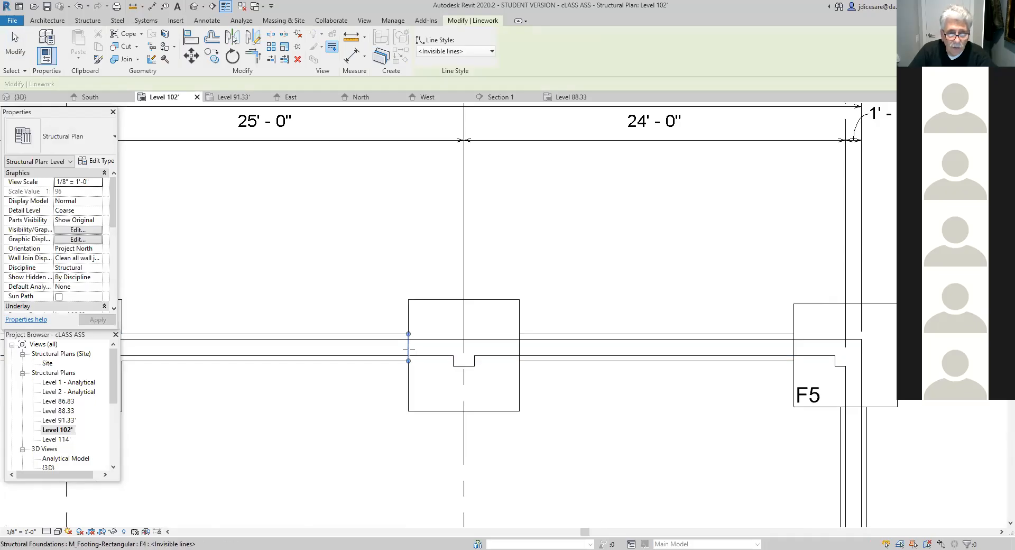
pyautogui.click(518, 347)
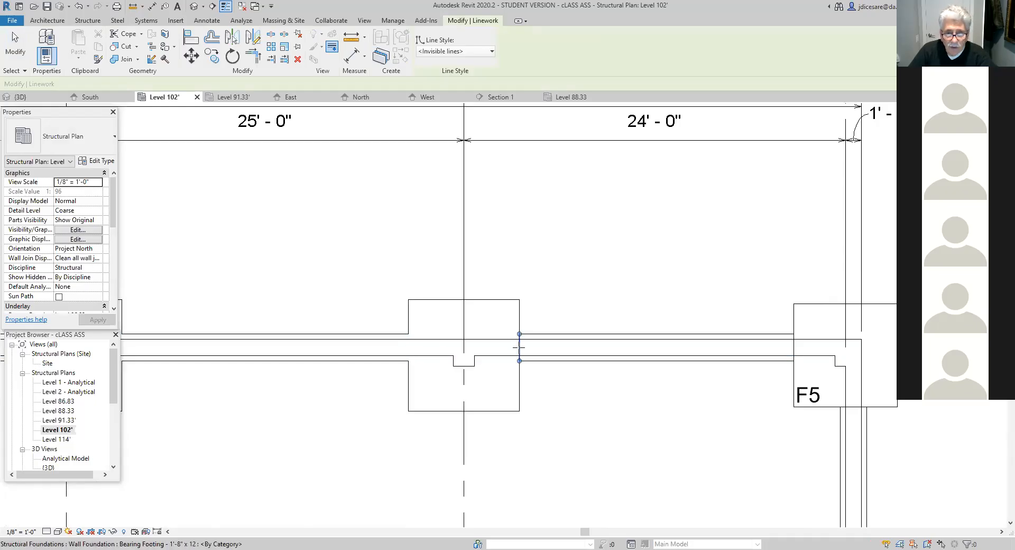
# - Hide the two F5 corner footing edge segments at grid A-5 where the bearing wall footings run into it
pyautogui.scroll(-1, 608, 411)
pyautogui.moveTo(543, 415); pyautogui.dragTo(354, 419, button='middle')
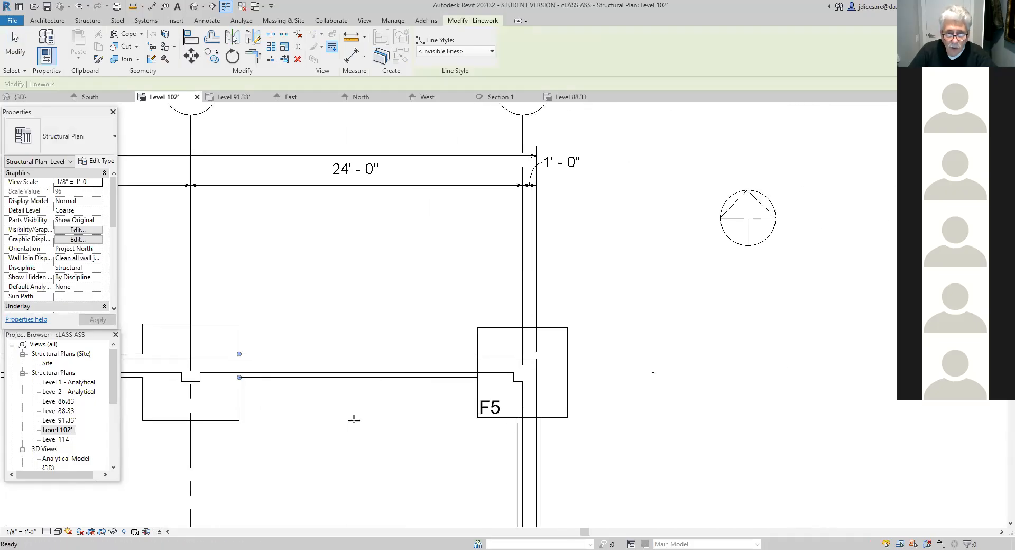
pyautogui.click(477, 364)
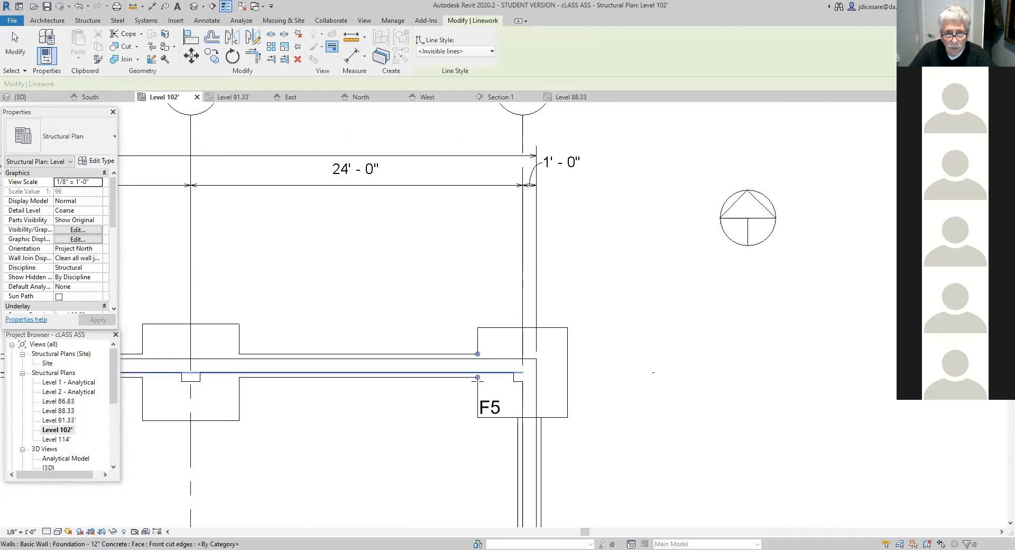
pyautogui.click(529, 418)
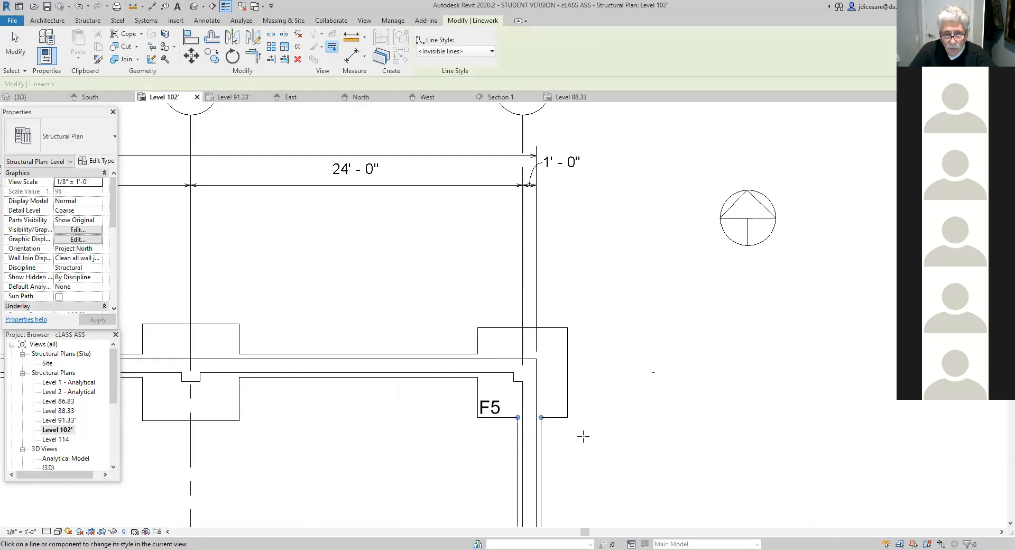
# - Hide the upper and lower edge segments of the grid B-5 column footing between the wall footing lines
pyautogui.scroll(-2, 582, 433)
pyautogui.moveTo(590, 476); pyautogui.dragTo(578, 177, button='middle')
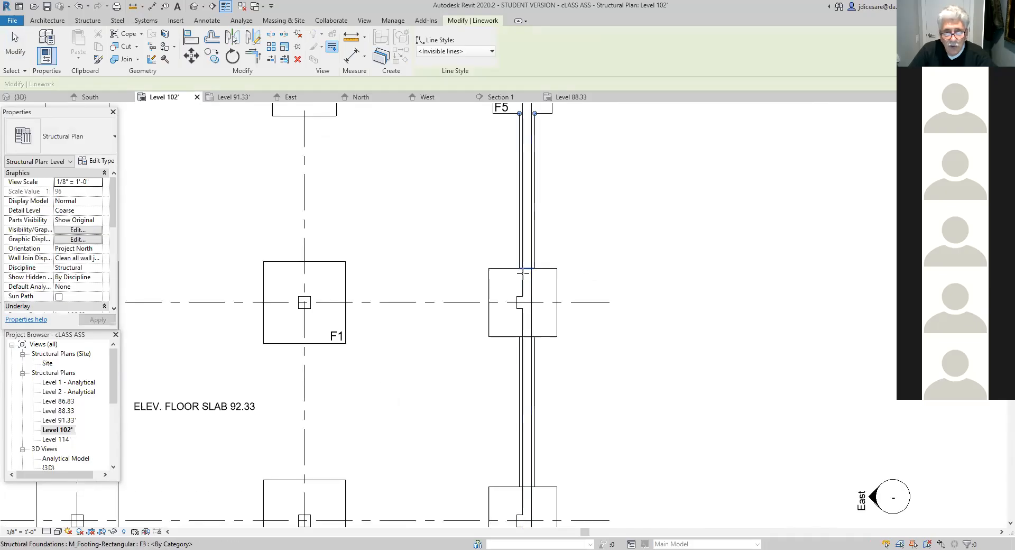
pyautogui.scroll(3, 525, 270)
pyautogui.click(535, 259)
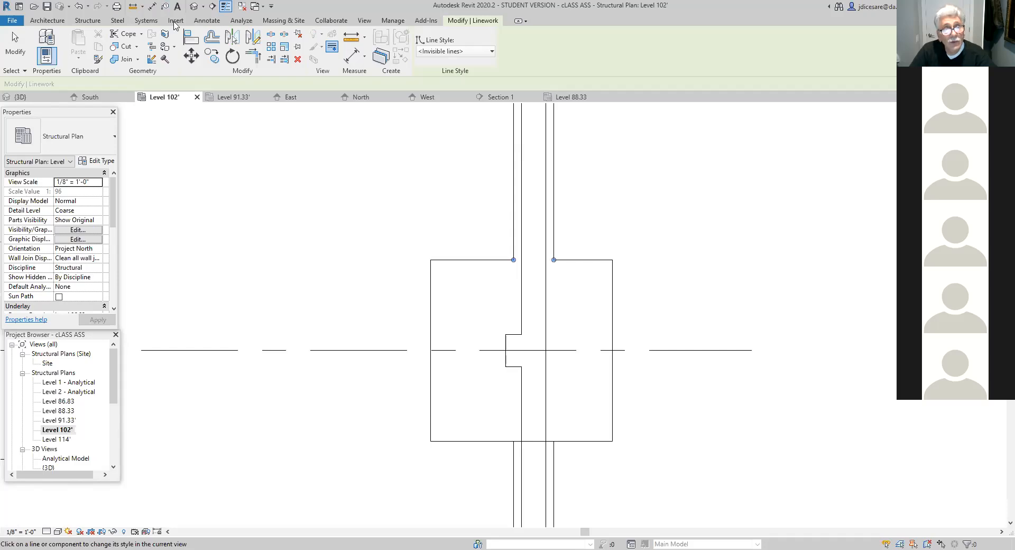
pyautogui.click(531, 441)
# - Hide both edge segments crossing the wall footing at the next column footing south of B-5 on grid 5
pyautogui.scroll(-2, 617, 487)
pyautogui.moveTo(617, 487); pyautogui.dragTo(682, 448, button='middle')
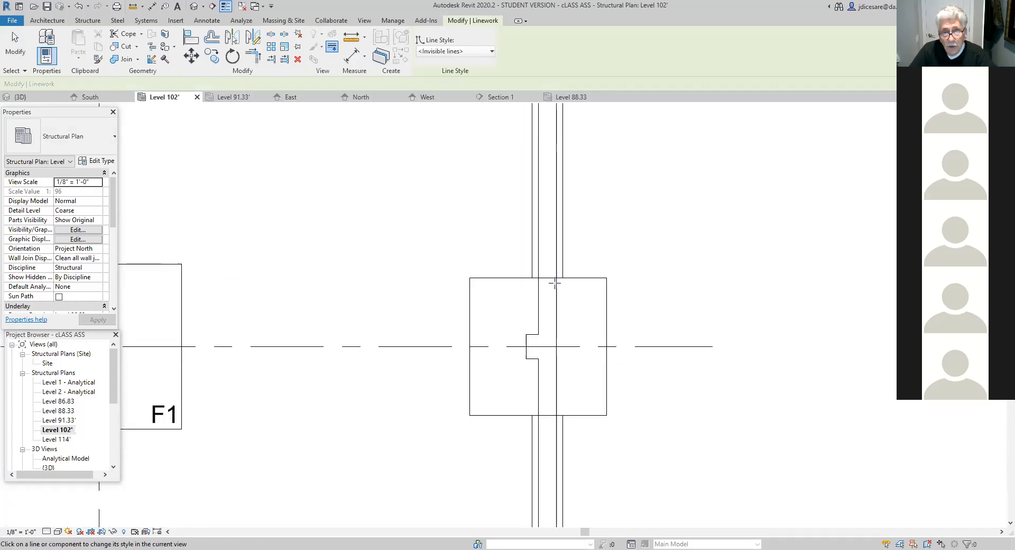
pyautogui.click(549, 276)
pyautogui.scroll(-1, 648, 292)
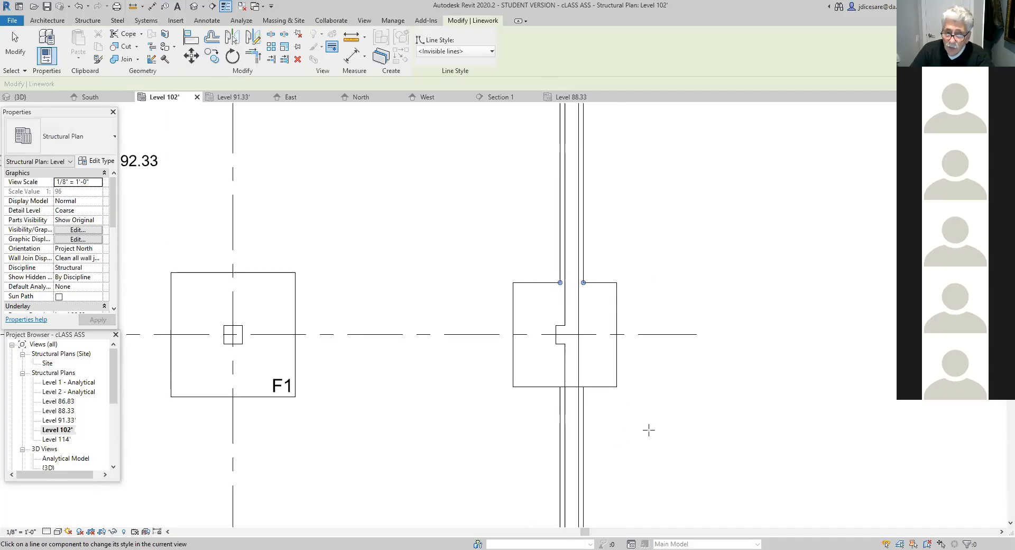
pyautogui.click(573, 387)
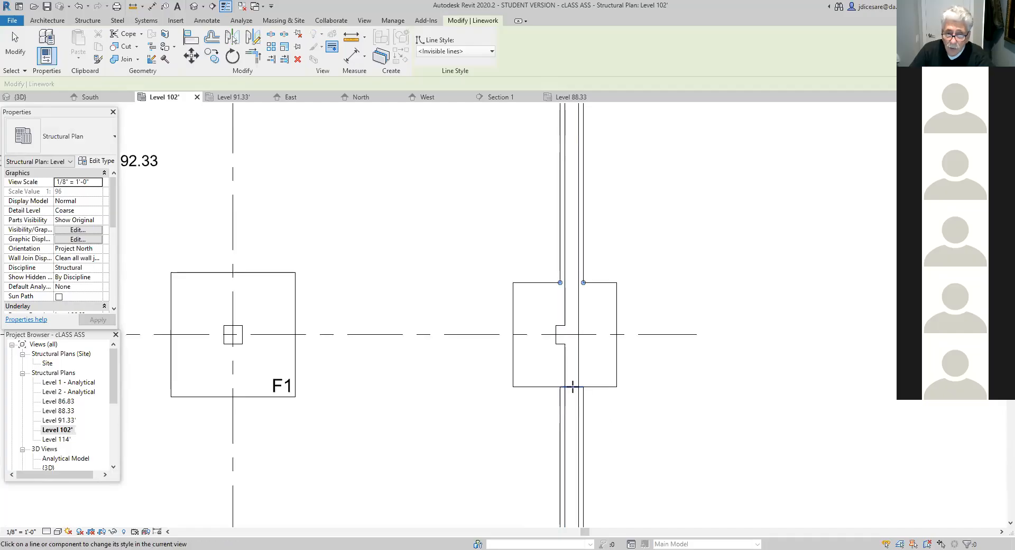
# - Hide the upper edge segment of the southeast corner footing where the grid 5 wall footing meets it
pyautogui.scroll(-3, 648, 421)
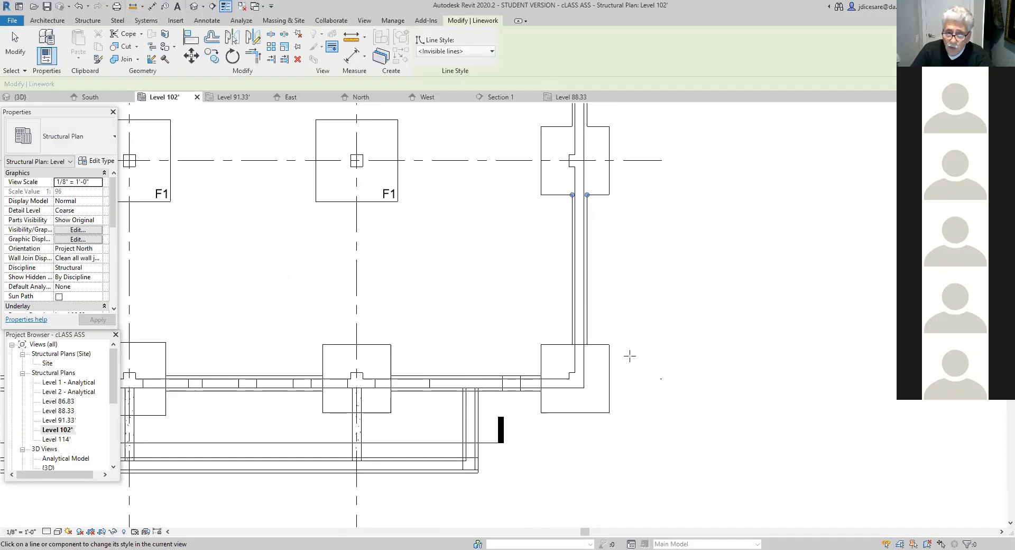
pyautogui.scroll(2, 585, 382)
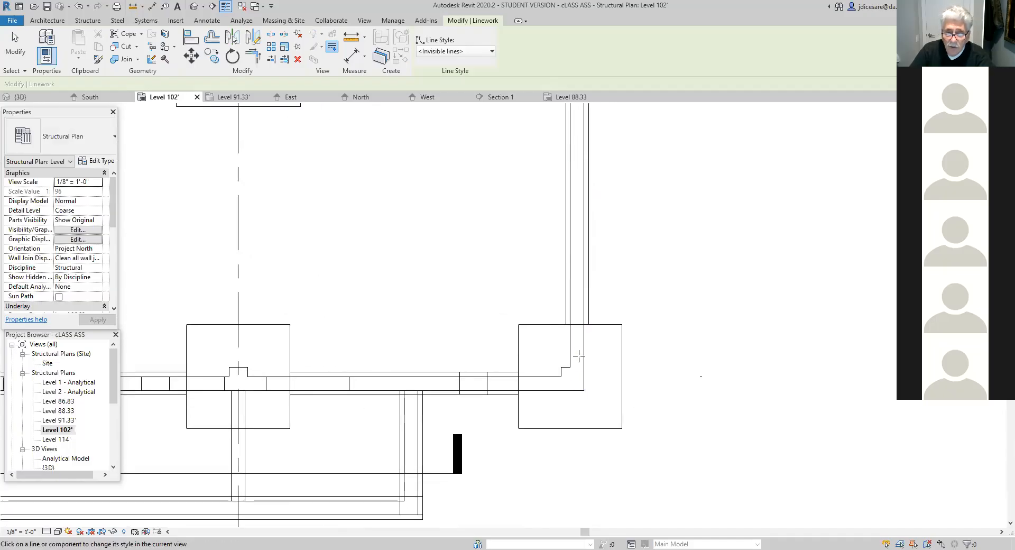
pyautogui.click(577, 324)
# - Make the two pairs of overlapping wall and foundation cross lines just west of the southeast corner footing invisible
pyautogui.scroll(-2, 692, 384)
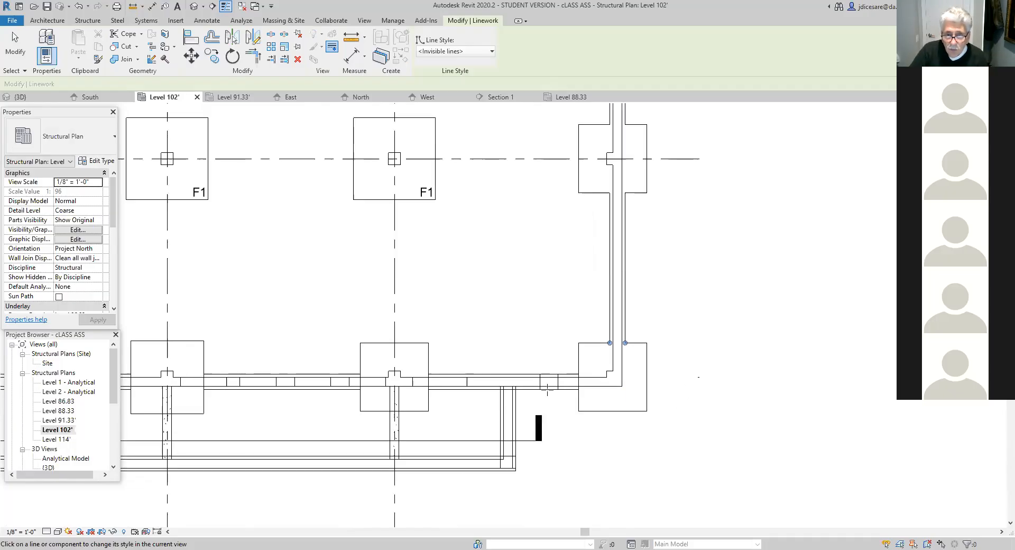
pyautogui.scroll(4, 548, 388)
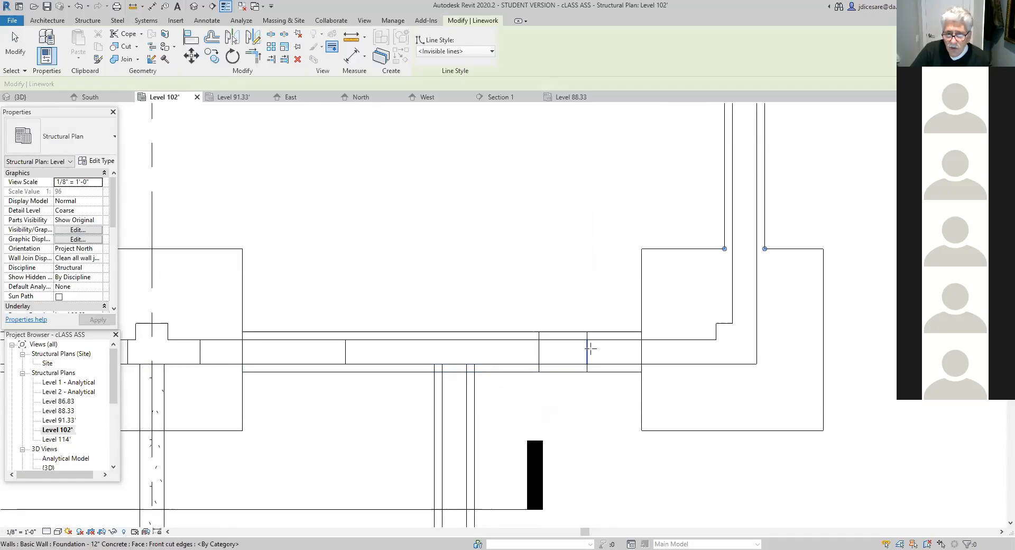
pyautogui.click(539, 356)
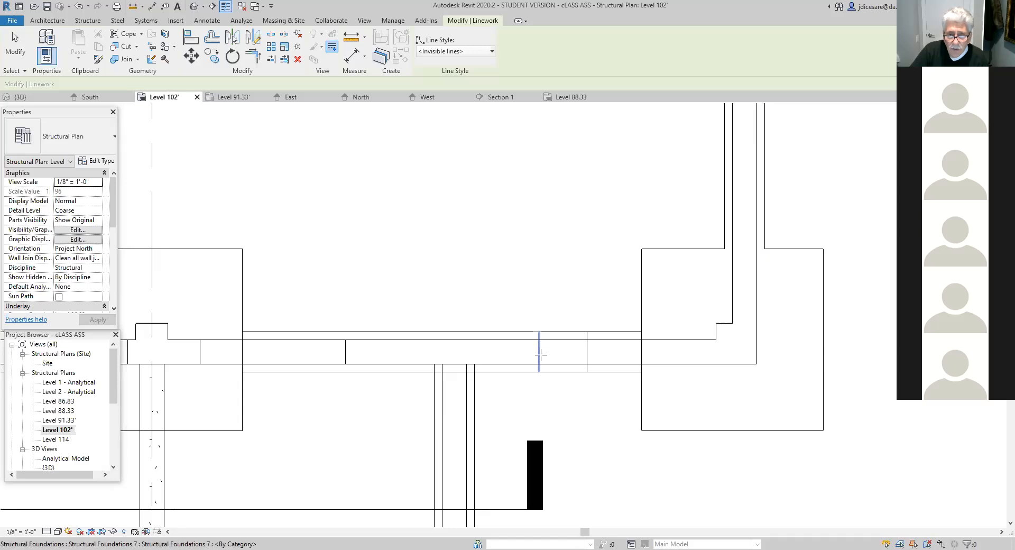
pyautogui.click(539, 352)
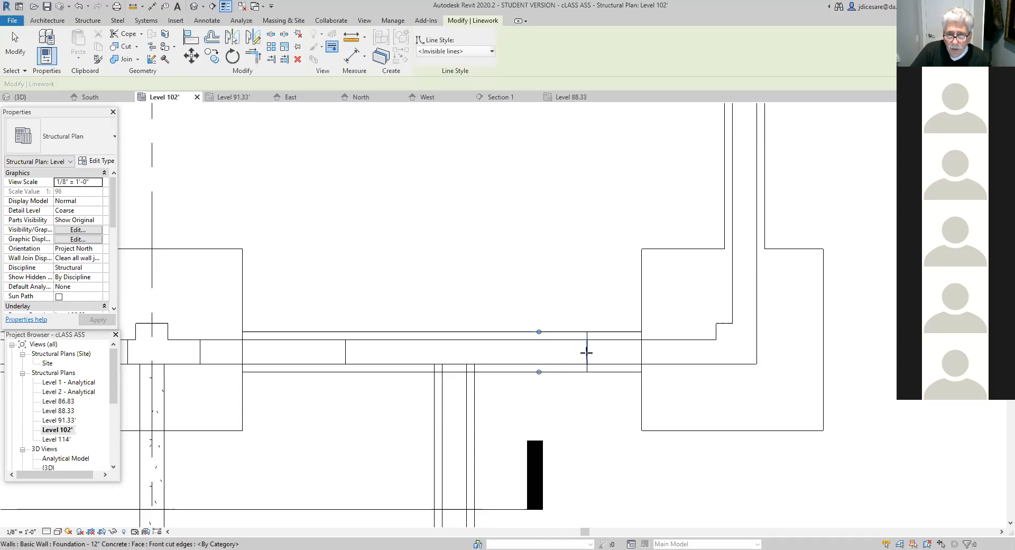
pyautogui.click(586, 352)
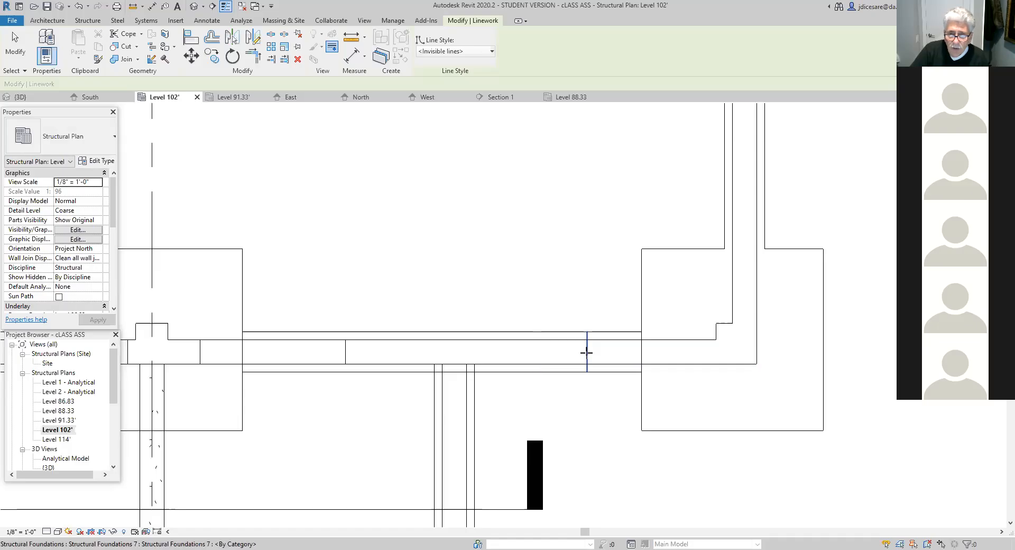
pyautogui.click(586, 352)
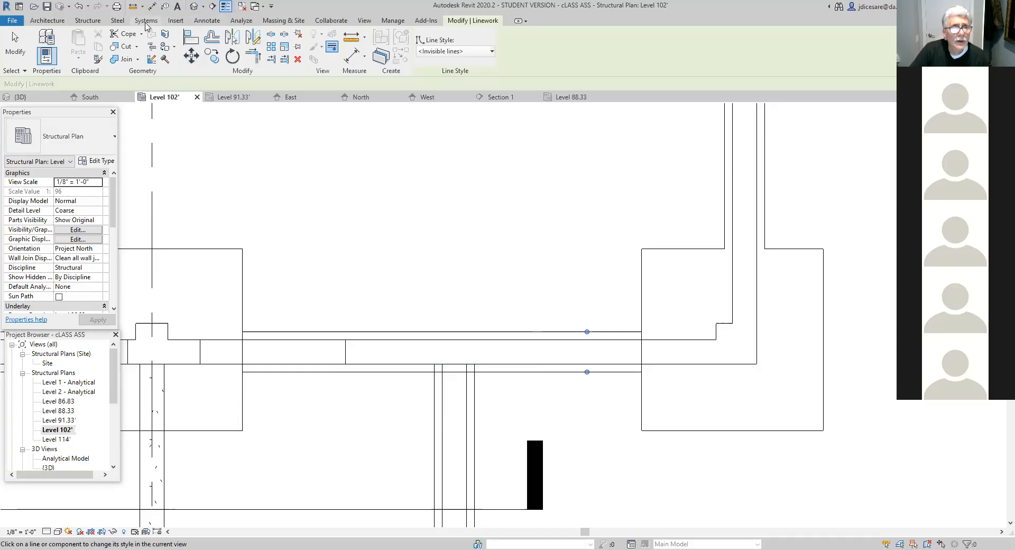
# - Draw short detail lines in the Lines style across both projecting footing edges at the footing step nearest the southeast corner footing
pyautogui.click(207, 20)
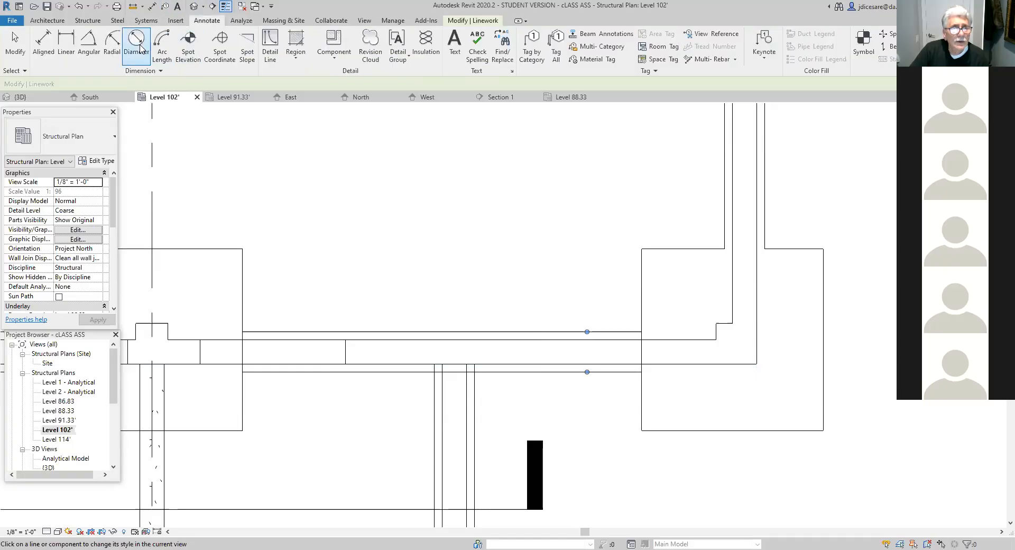
pyautogui.click(268, 46)
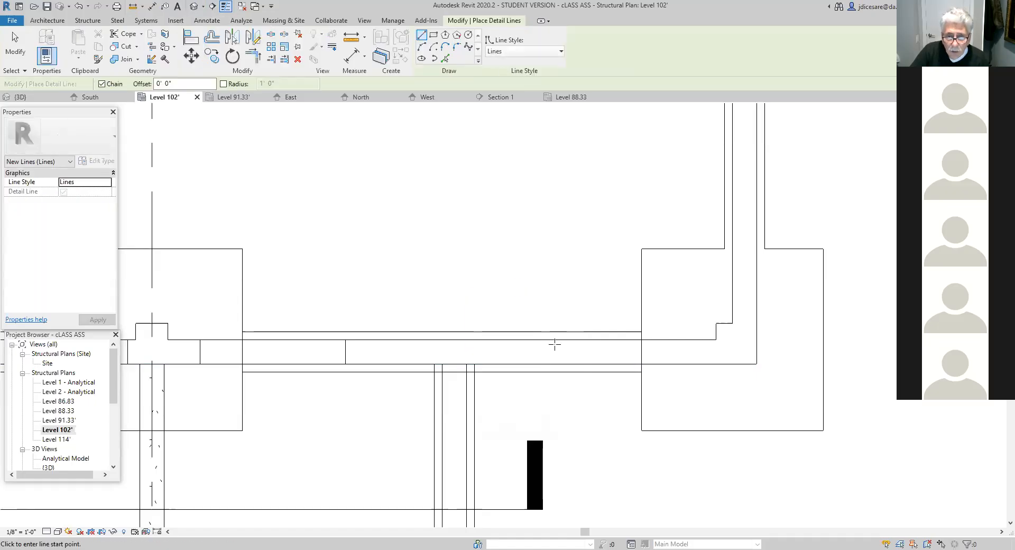
pyautogui.click(587, 363)
pyautogui.click(588, 371)
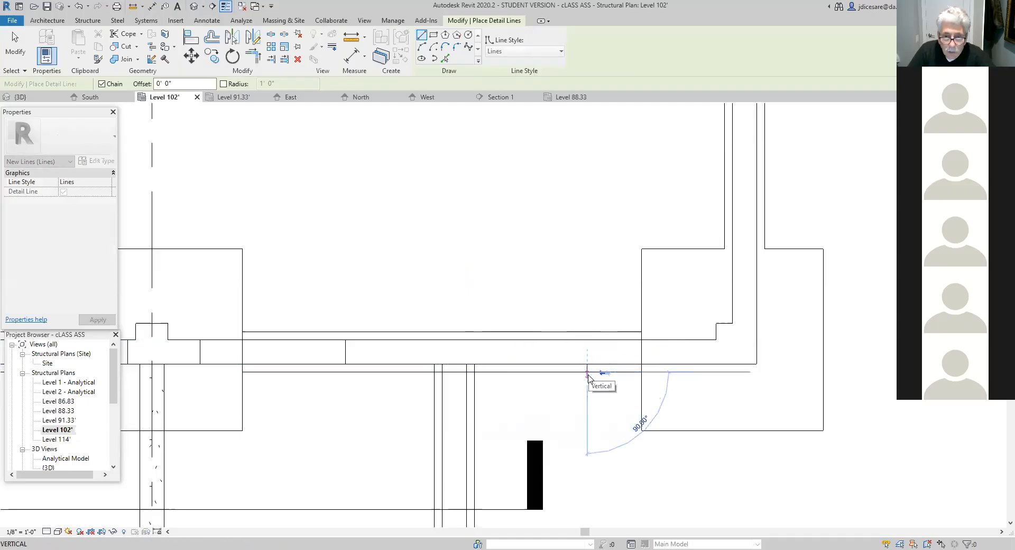
pyautogui.press('Escape')
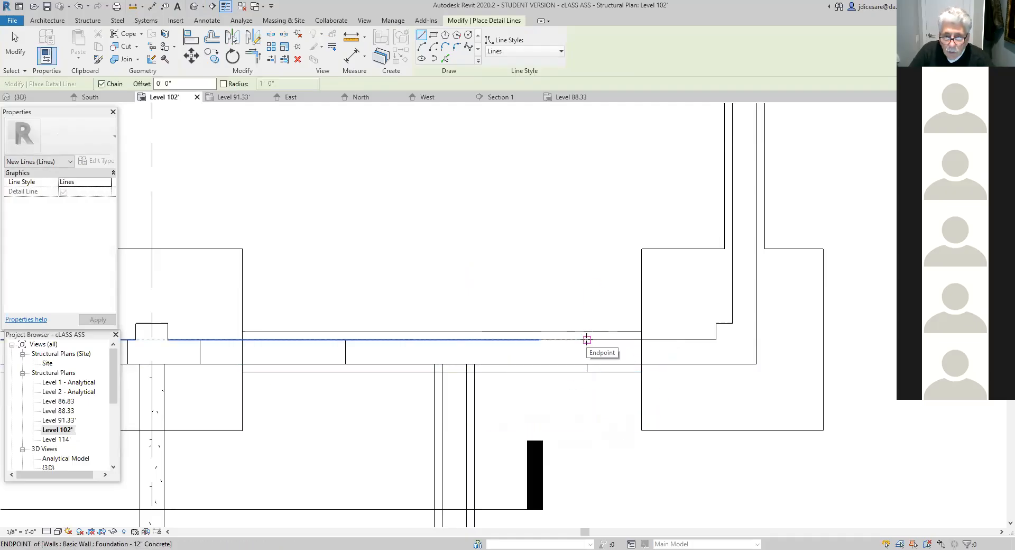
pyautogui.click(587, 339)
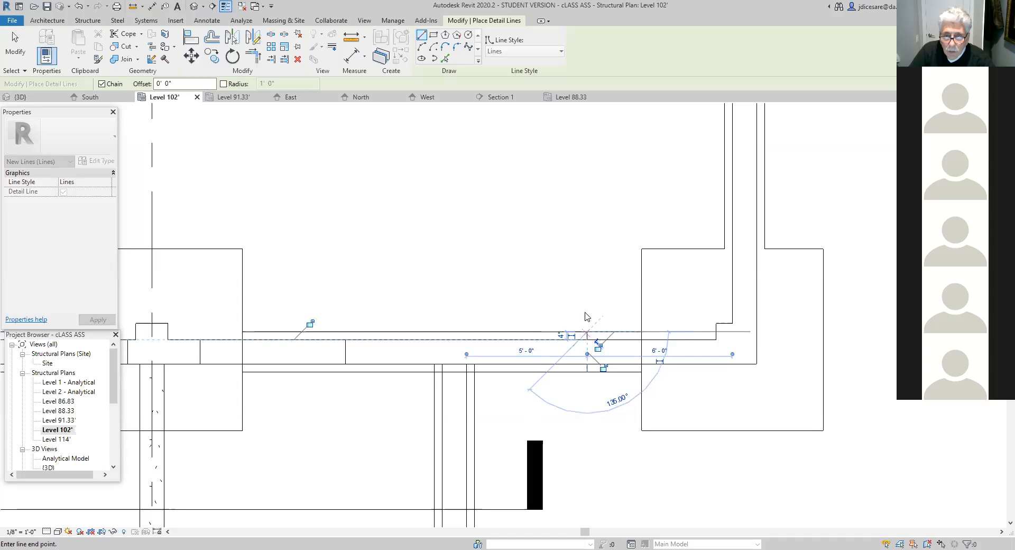
pyautogui.press('Escape')
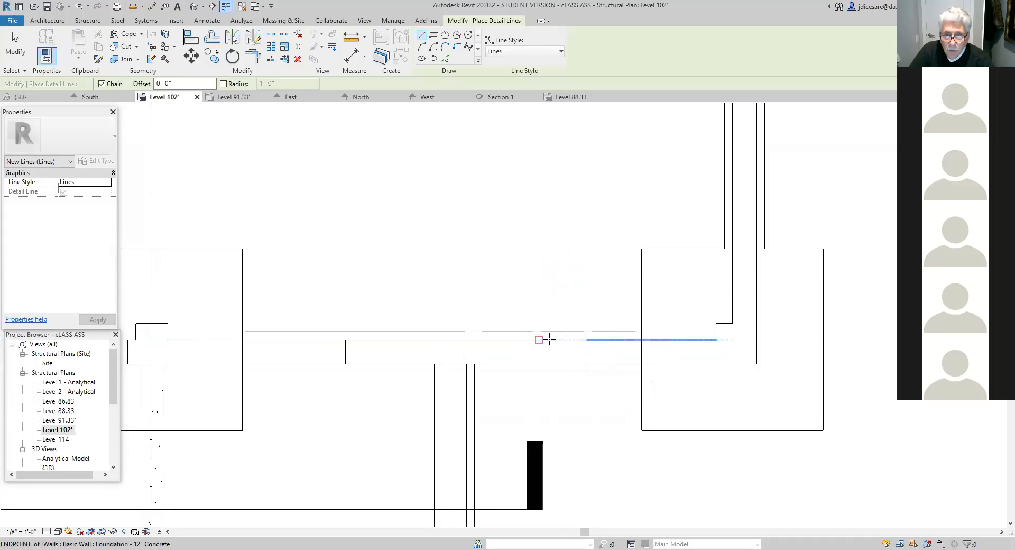
# - Draw a second pair of short detail lines across both footing edges at the next footing step to the west
pyautogui.click(539, 340)
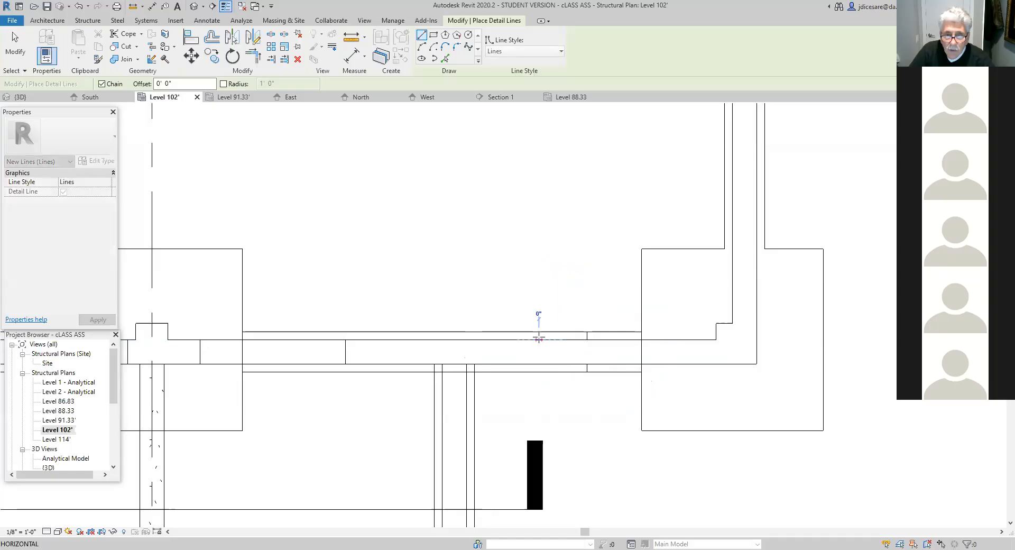
pyautogui.click(538, 332)
pyautogui.press('Escape')
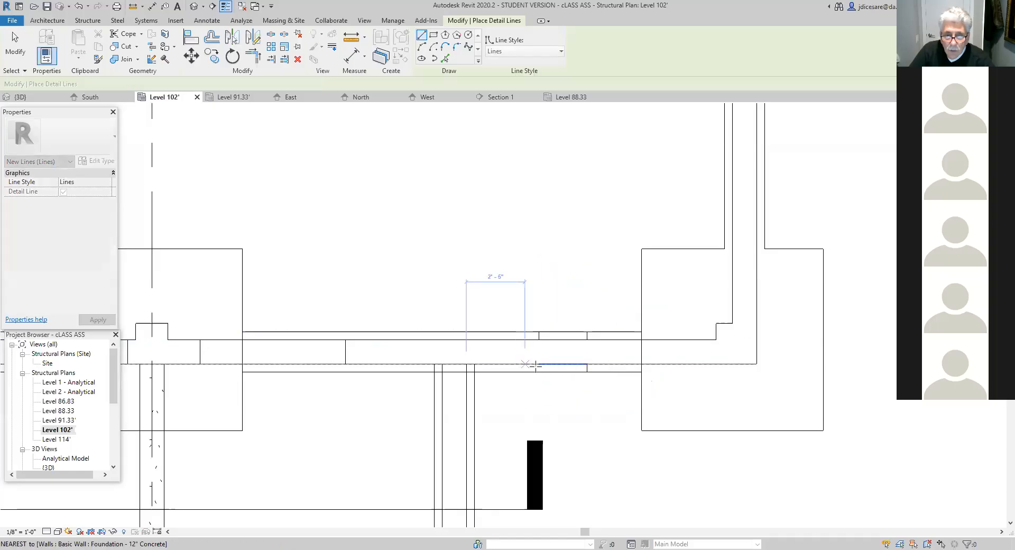
pyautogui.click(539, 364)
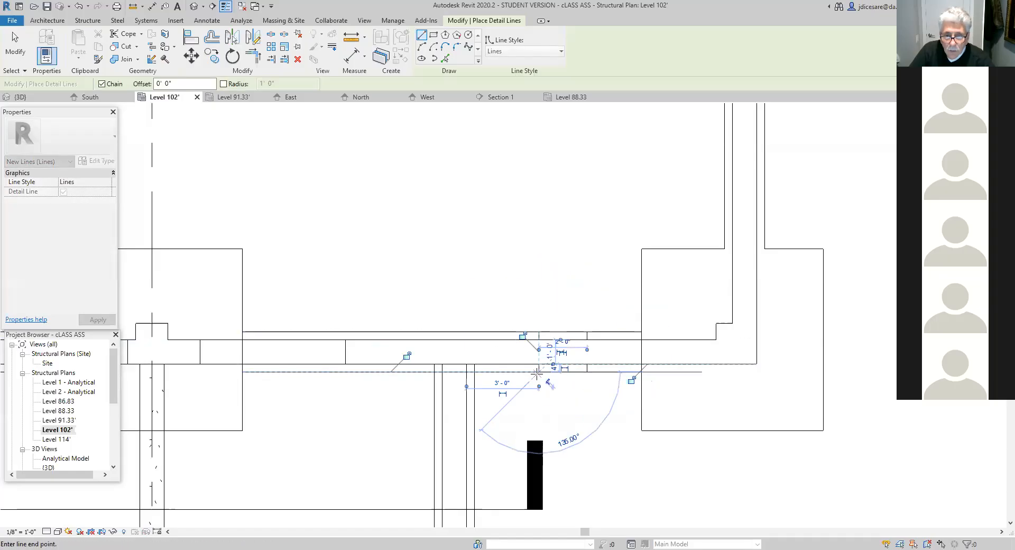
pyautogui.press('Escape')
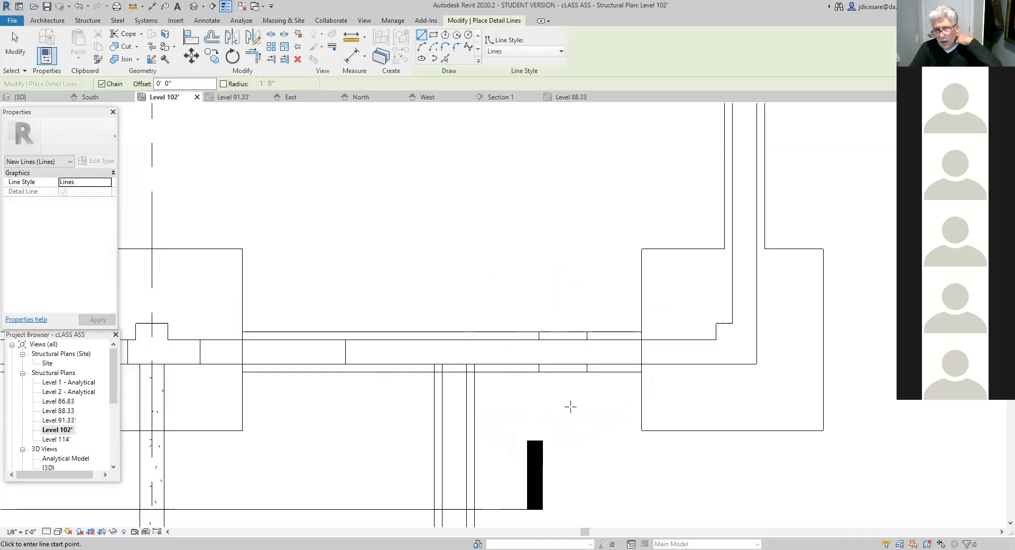
pyautogui.scroll(-2, 572, 408)
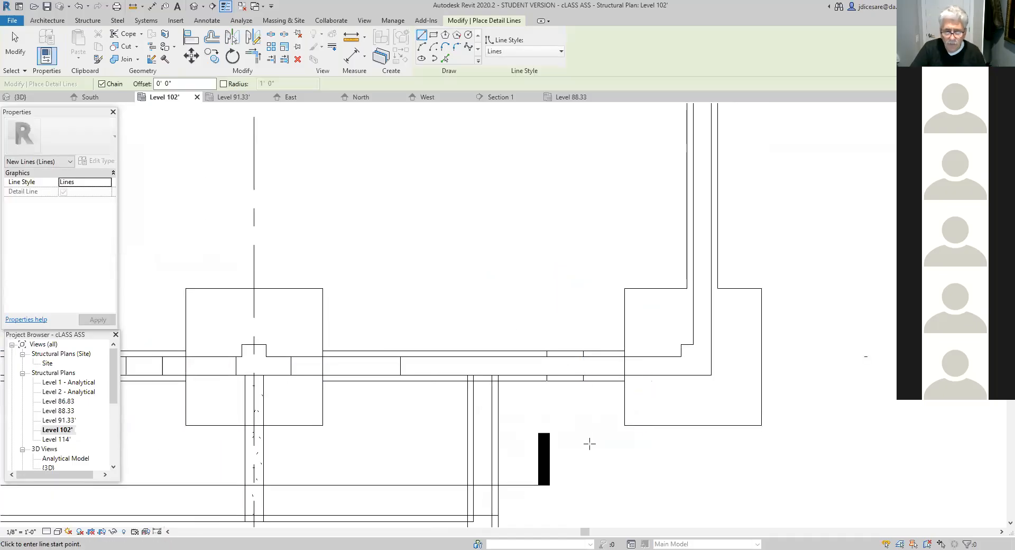
pyautogui.press('Escape')
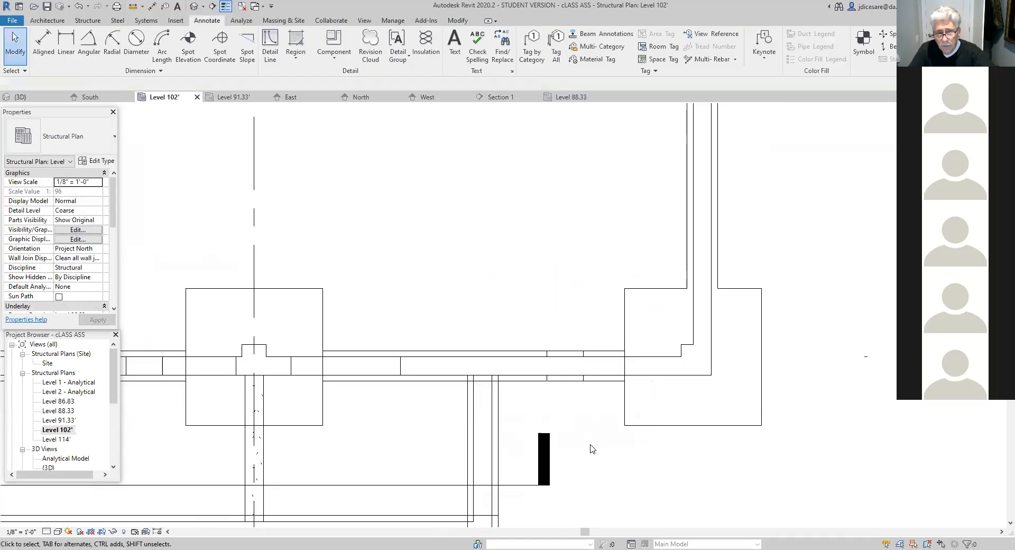
# - Place a spot elevation with a horizontal leader on the west wall footing's uppermost short step south of the grid C column footing
pyautogui.scroll(-3, 593, 452)
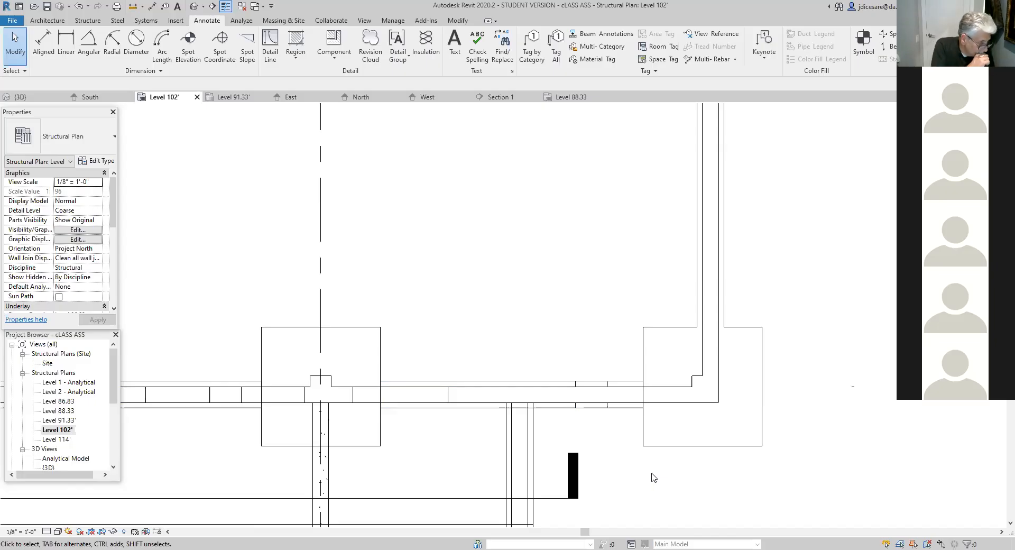
pyautogui.scroll(-2, 467, 420)
pyautogui.moveTo(505, 461); pyautogui.dragTo(960, 474, button='middle')
pyautogui.moveTo(217, 455); pyautogui.dragTo(655, 478, button='middle')
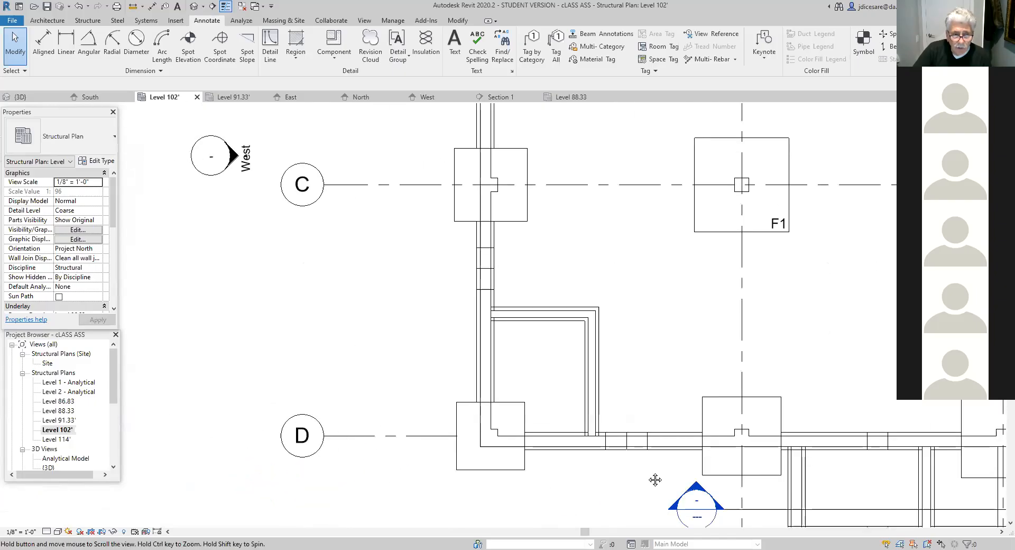
pyautogui.scroll(1, 500, 506)
pyautogui.moveTo(416, 331)
pyautogui.mouseDown(button='middle')
pyautogui.moveTo(401, 410)
pyautogui.moveTo(381, 440)
pyautogui.mouseUp(button='middle')
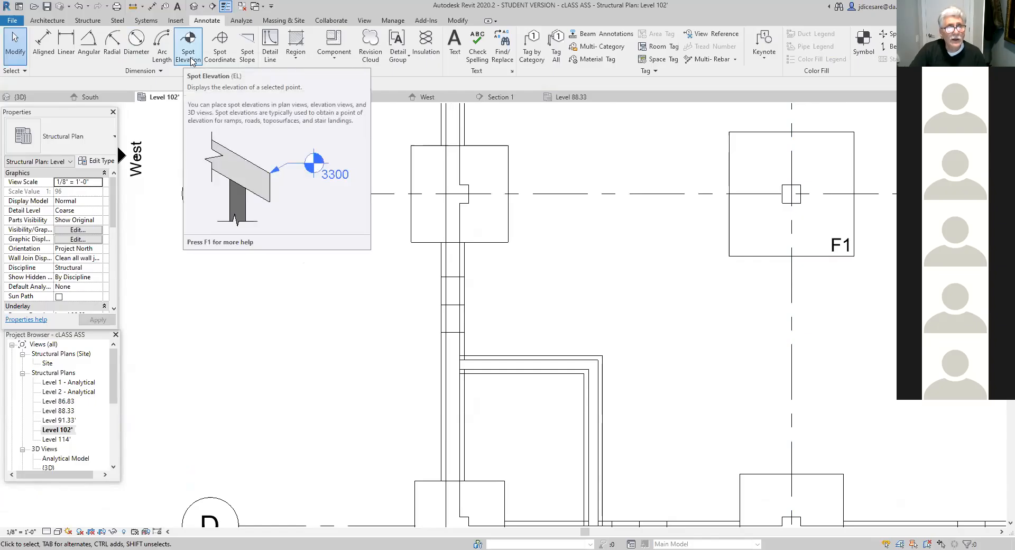
pyautogui.click(190, 57)
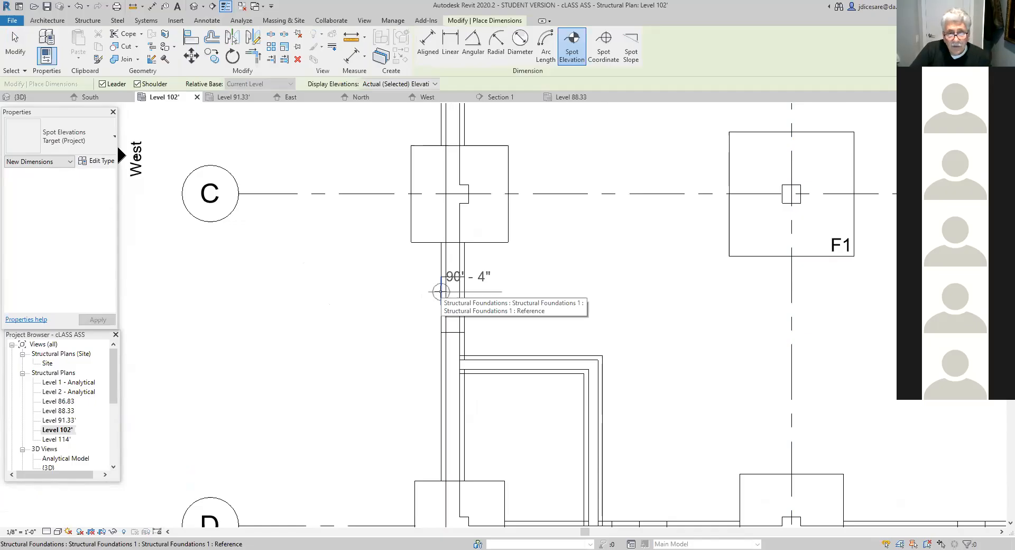
pyautogui.click(441, 291)
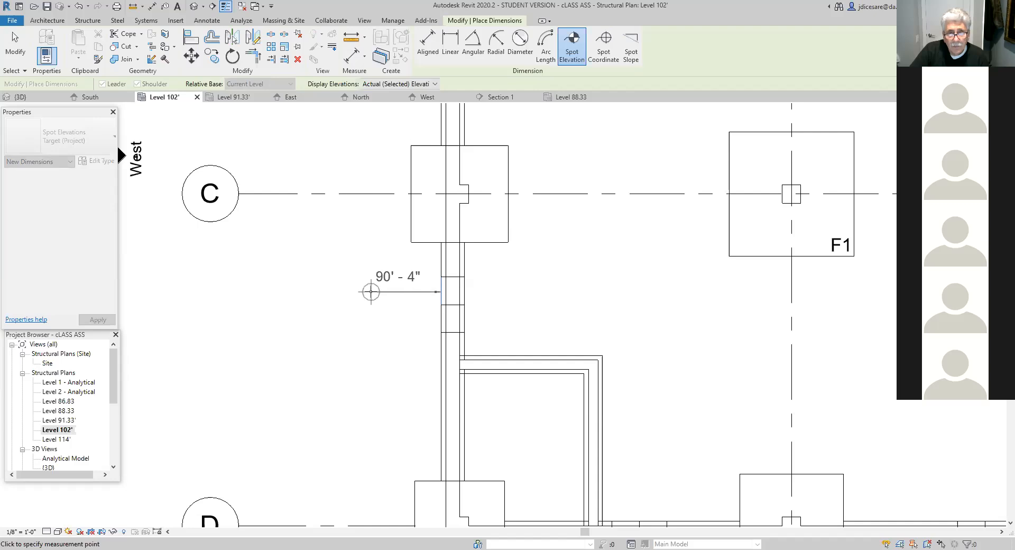
pyautogui.click(371, 292)
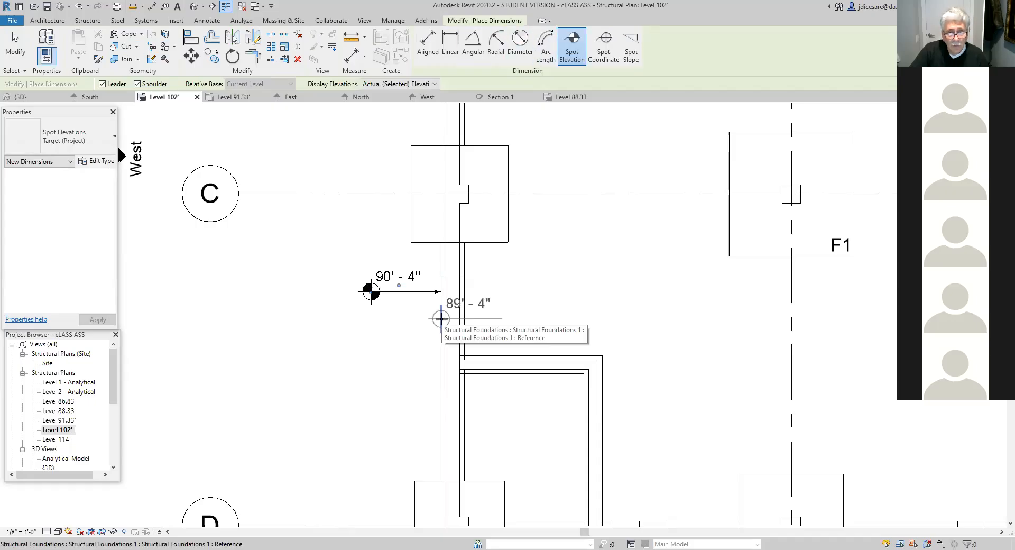
# - Add spot elevations to the next two west wall footing steps southward, lining their symbols up beneath the first one
pyautogui.click(441, 318)
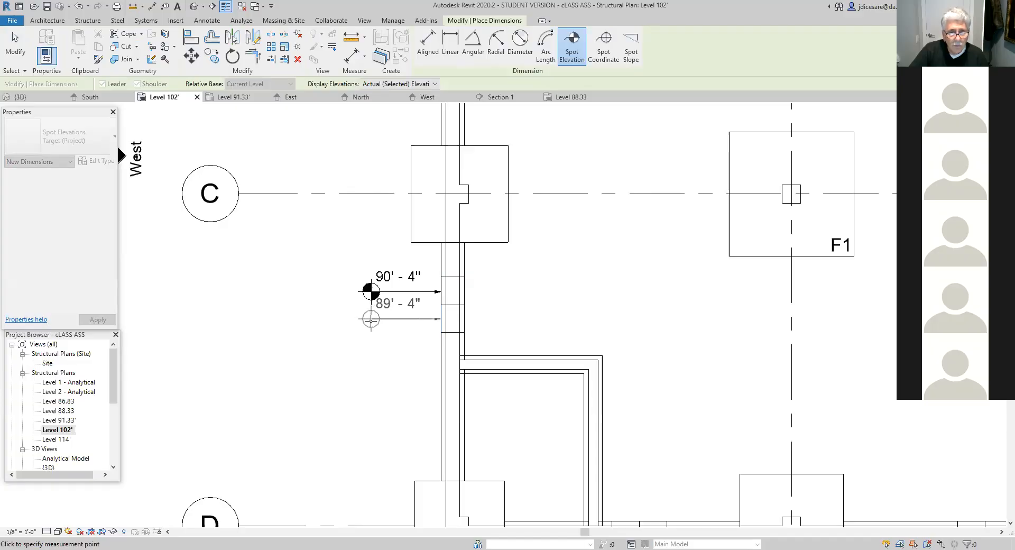
pyautogui.click(371, 319)
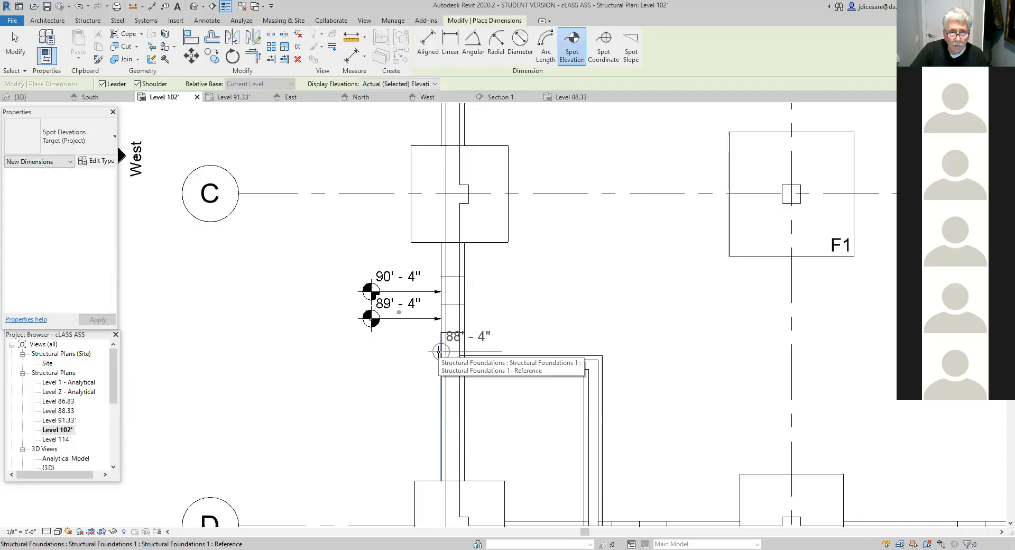
pyautogui.click(439, 351)
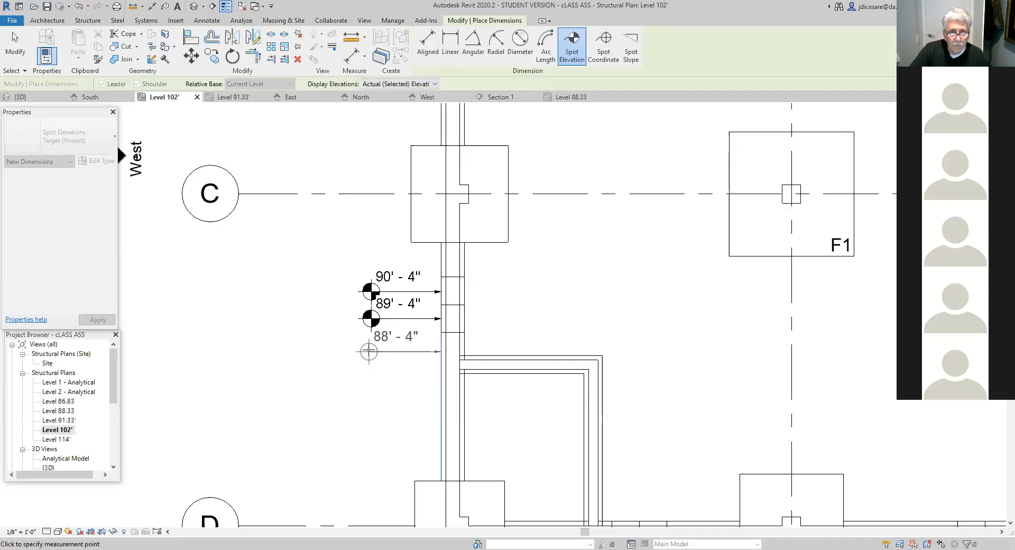
pyautogui.scroll(2, 375, 351)
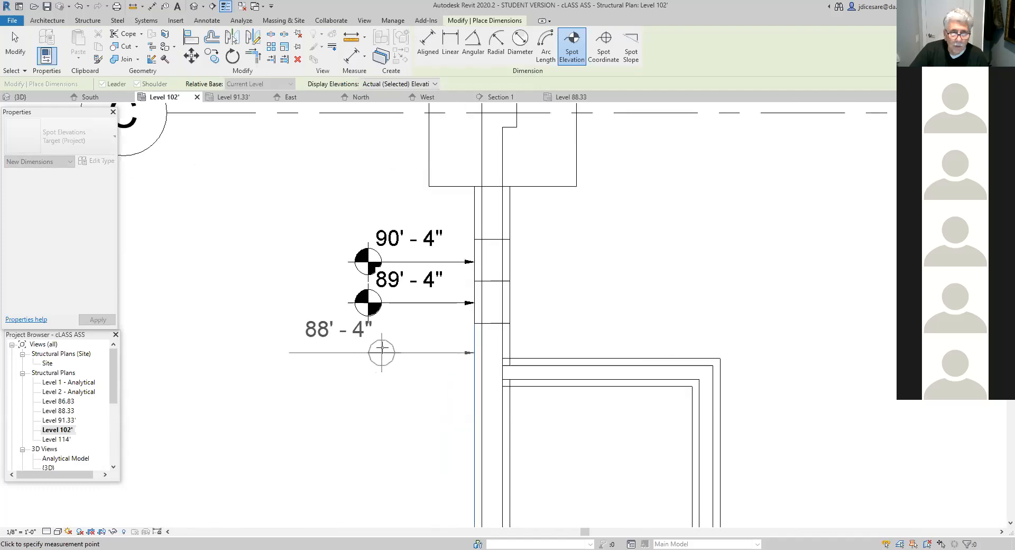
pyautogui.click(365, 347)
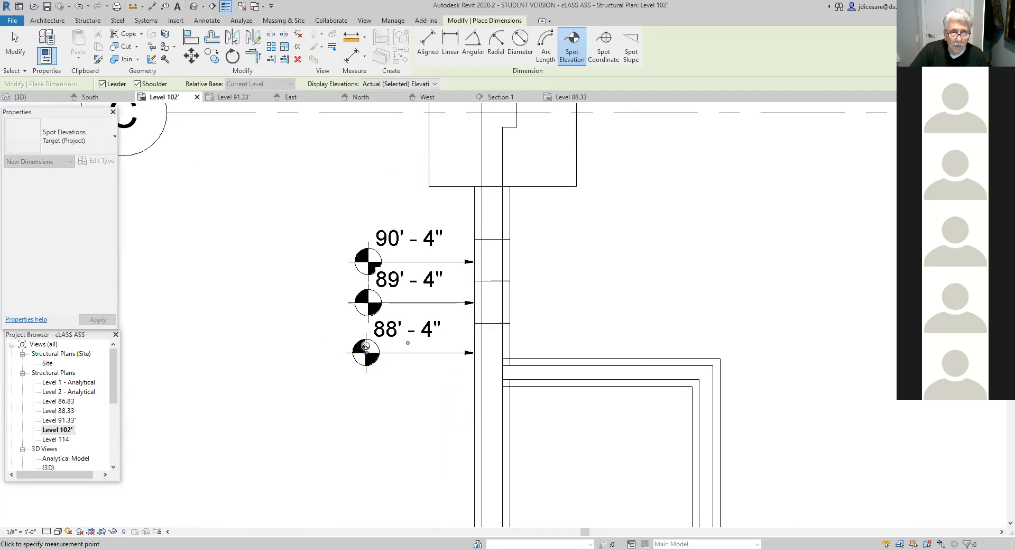
# - Place a spot elevation below the south wall footing segment just east of the grid D corner footing, with its leader running vertically
pyautogui.scroll(-1, 378, 391)
pyautogui.moveTo(392, 407); pyautogui.dragTo(358, 249, button='middle')
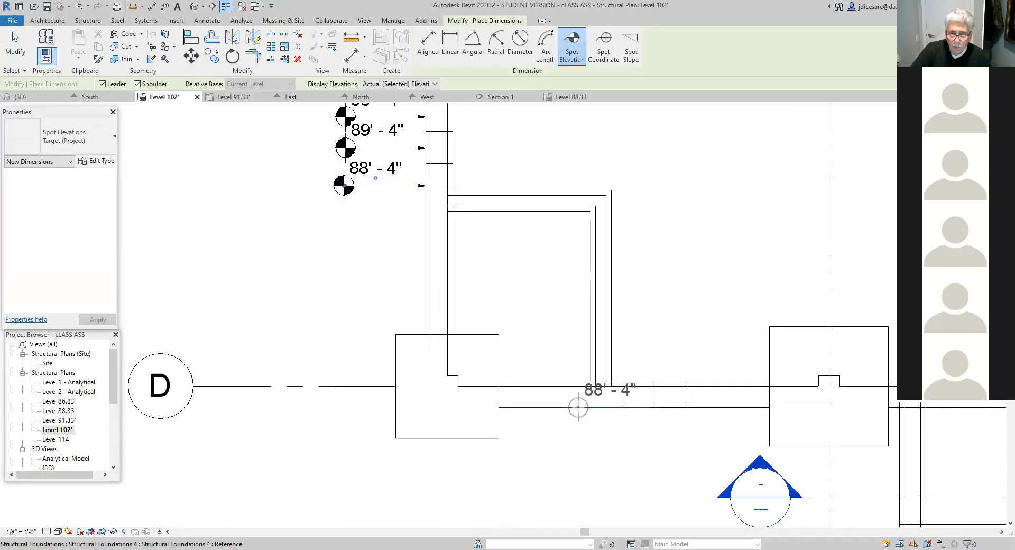
pyautogui.click(578, 407)
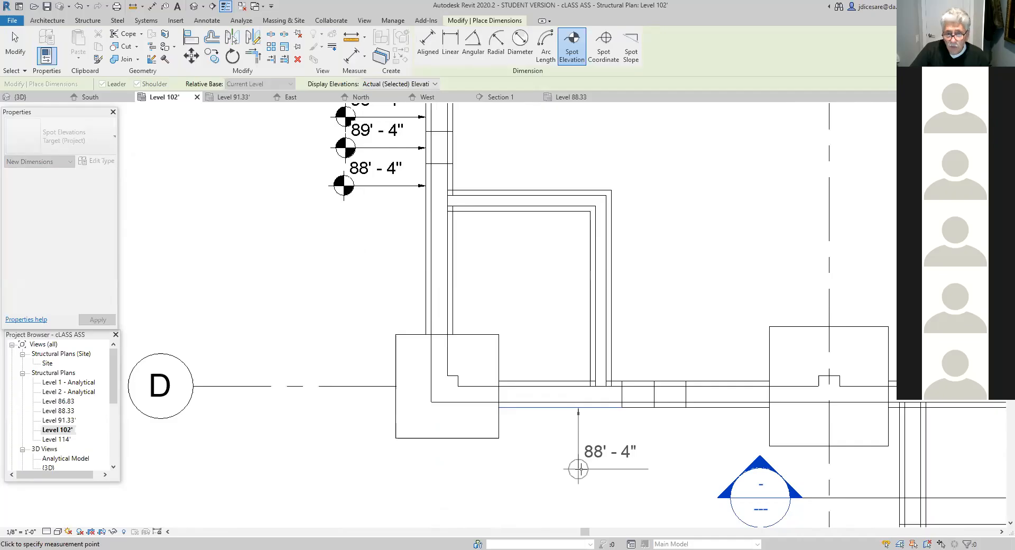
pyautogui.click(579, 468)
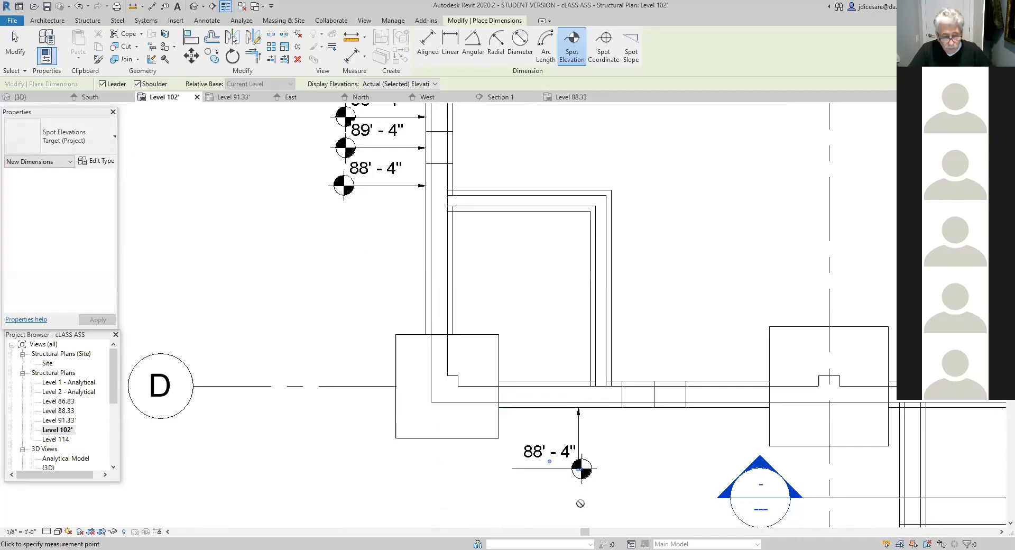
pyautogui.press('Escape')
pyautogui.press('Escape')
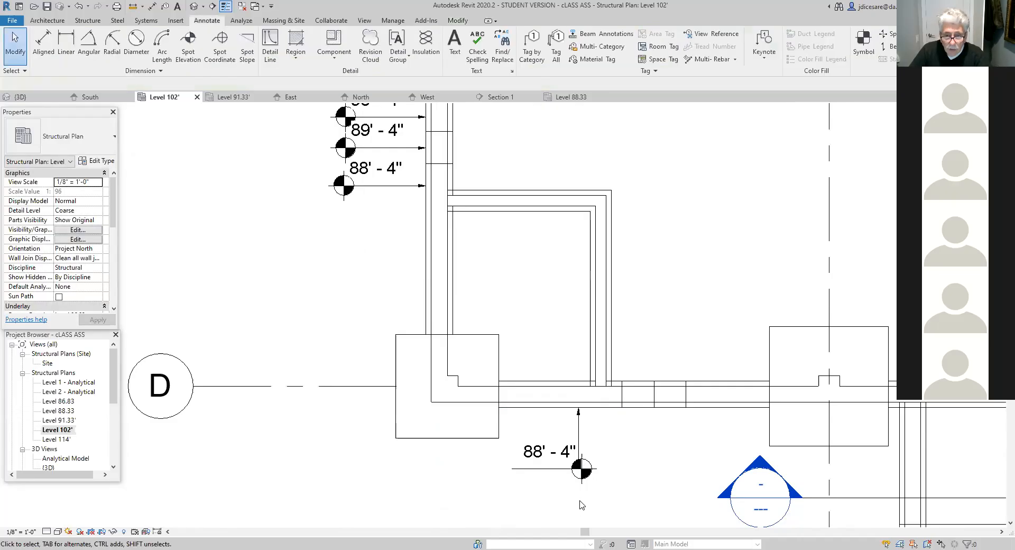
# - Duplicate the type of the south wall's spot elevation under the name Target (Project) v
pyautogui.click(555, 469)
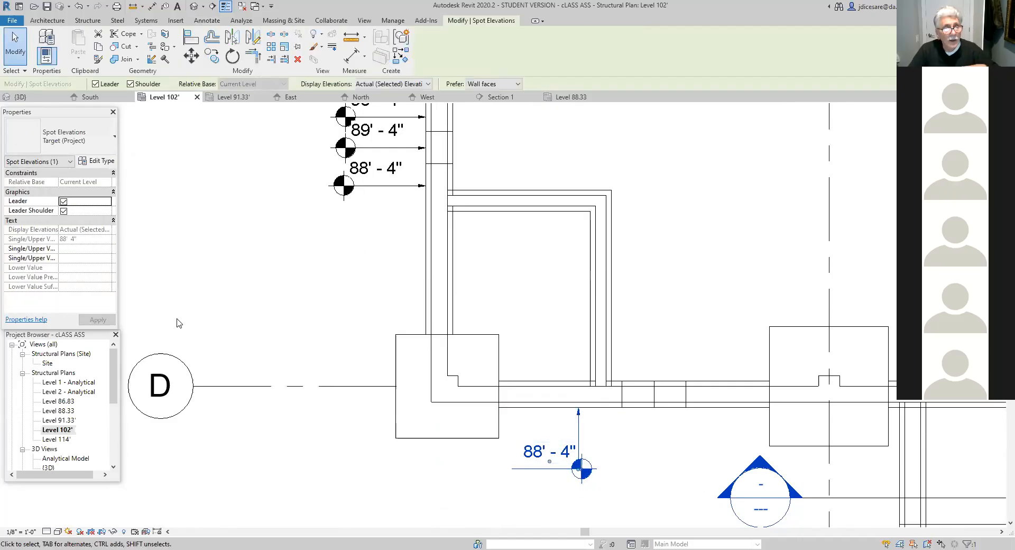
pyautogui.click(110, 161)
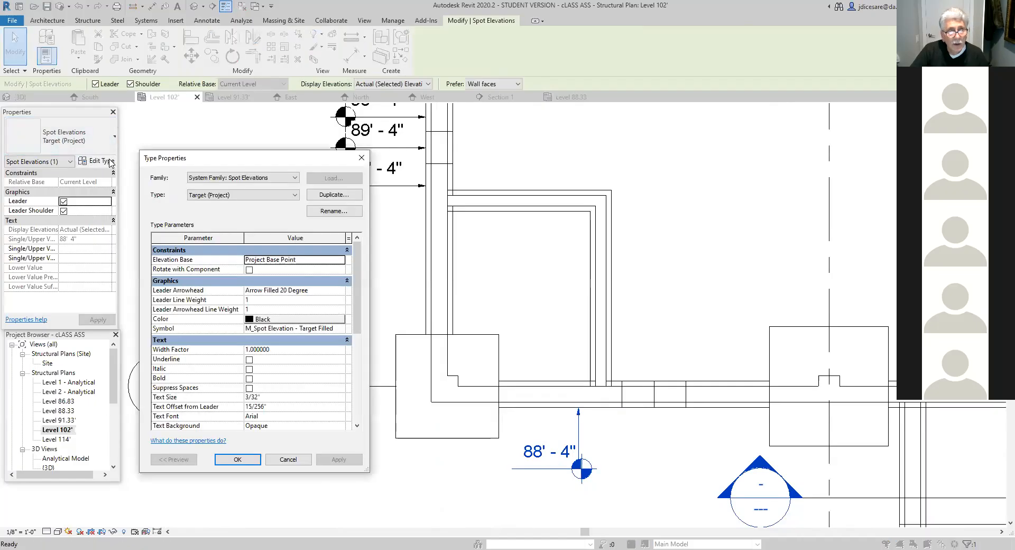
pyautogui.click(334, 195)
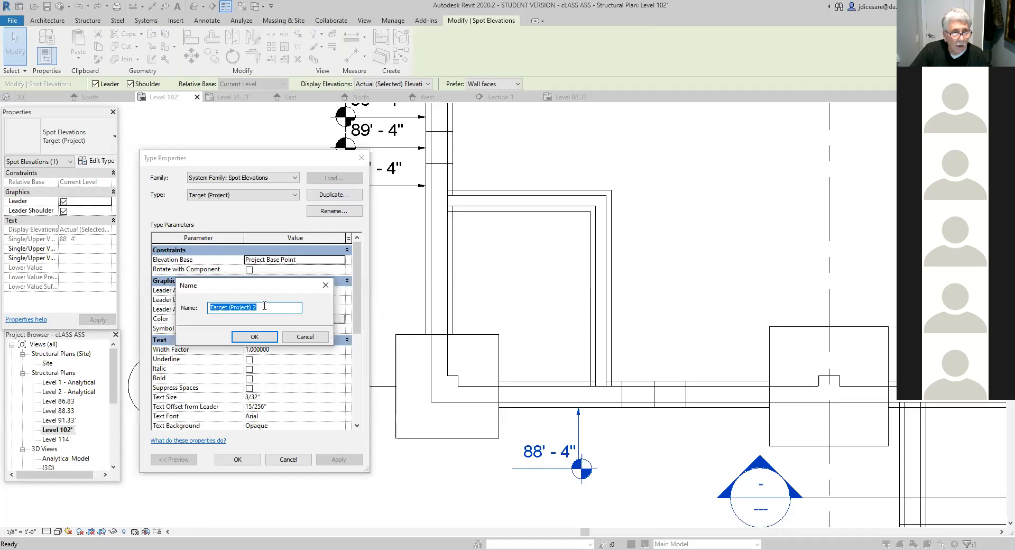
pyautogui.click(263, 308)
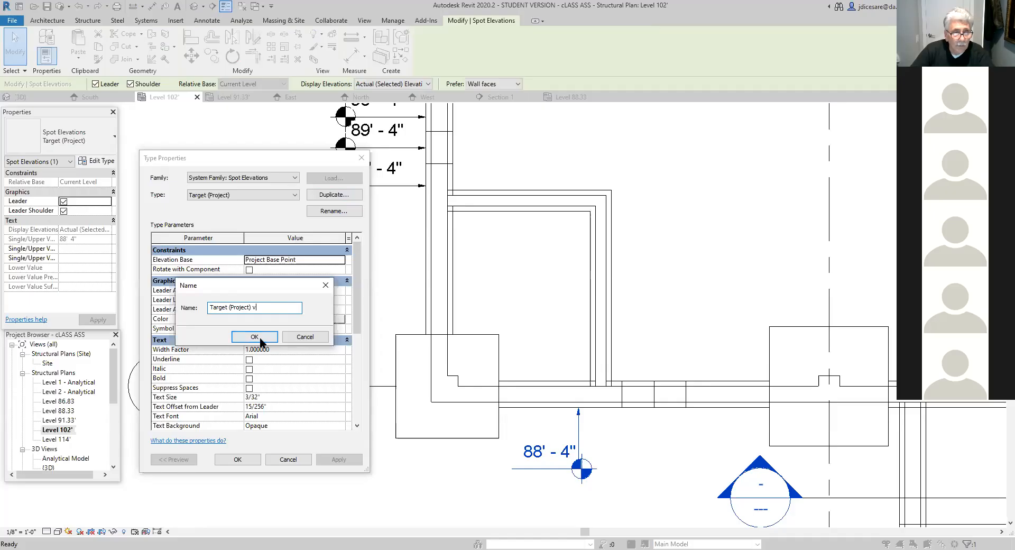
pyautogui.press('Return')
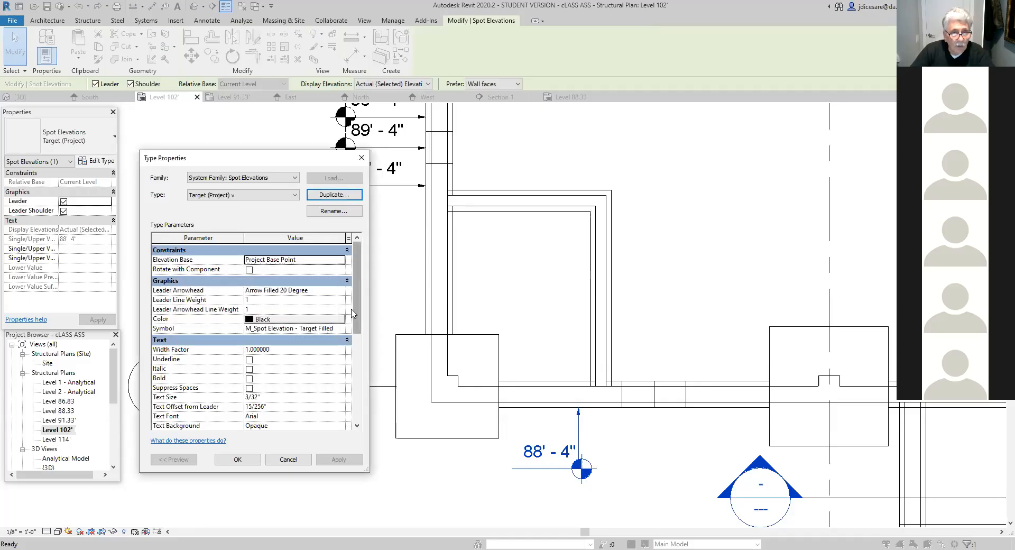
# - Set the new spot elevation type's text orientation to Vertical and apply the type changes
pyautogui.moveTo(356, 321); pyautogui.dragTo(358, 388)
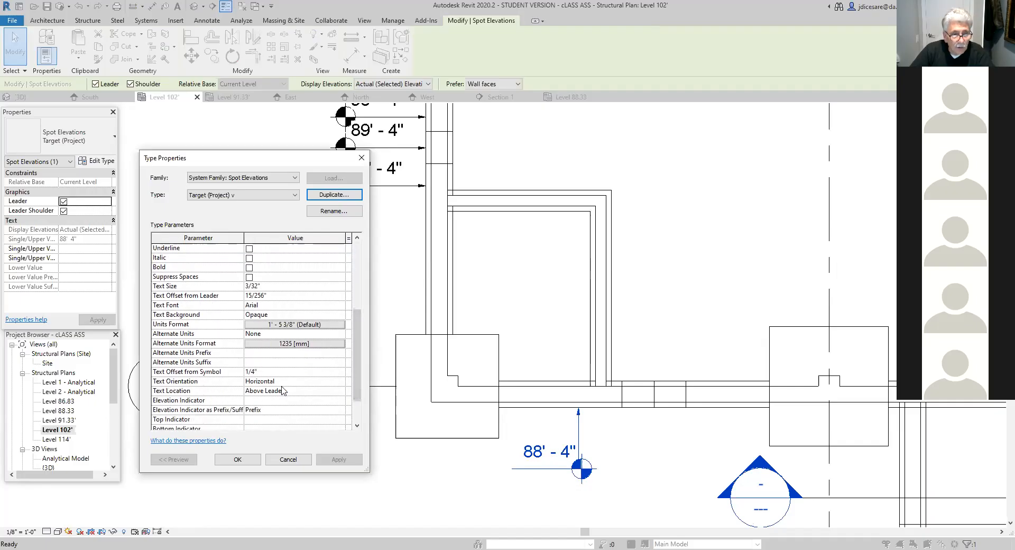
pyautogui.click(340, 382)
pyautogui.click(341, 381)
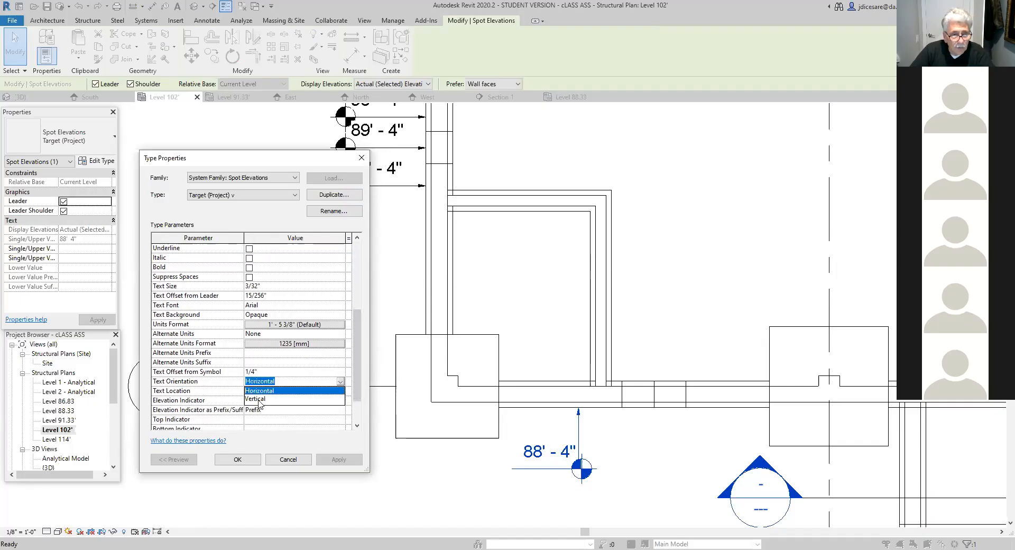
pyautogui.click(261, 400)
pyautogui.click(237, 459)
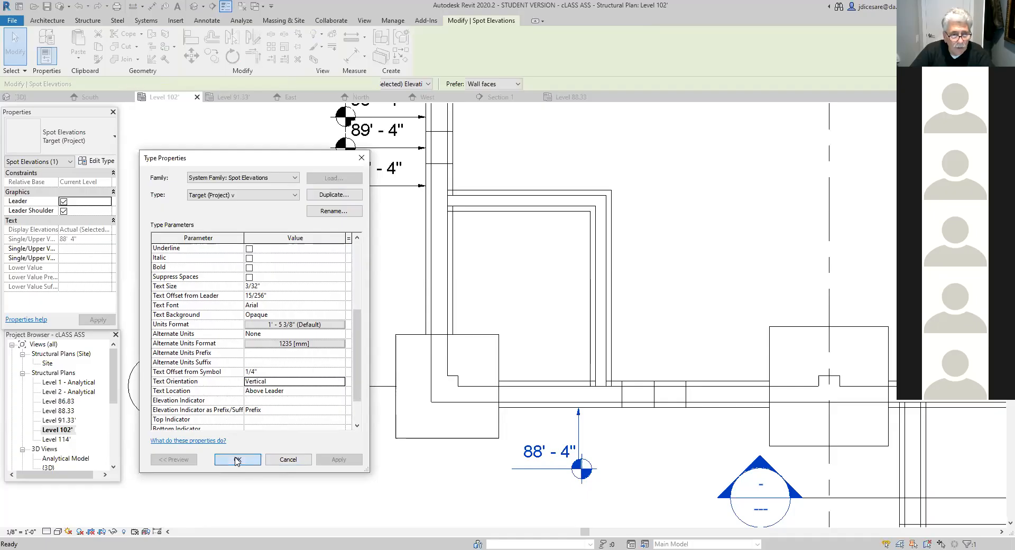
# - Move the vertical spot elevation's text slightly away from its leader below the south wall
pyautogui.scroll(-2, 427, 454)
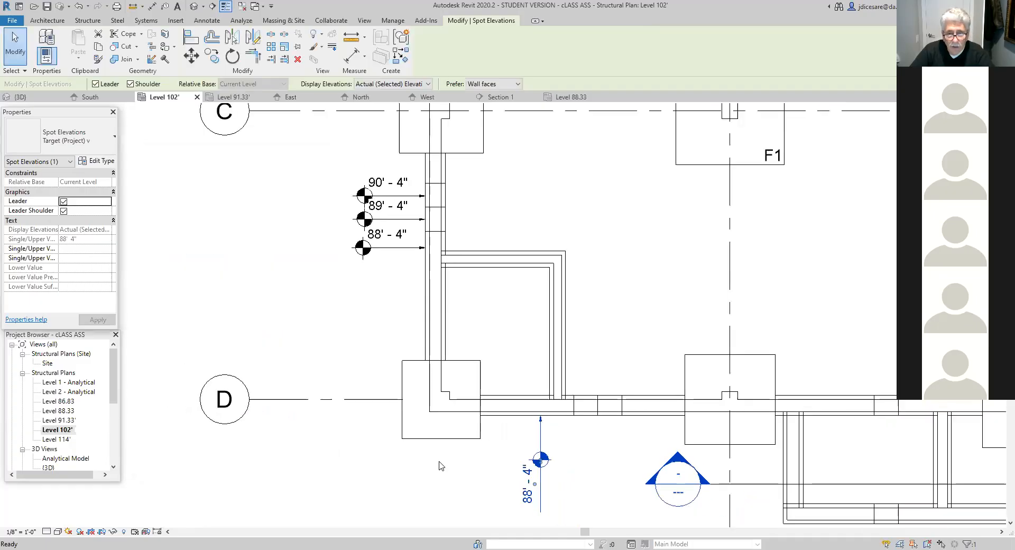
pyautogui.moveTo(439, 465); pyautogui.dragTo(391, 413, button='middle')
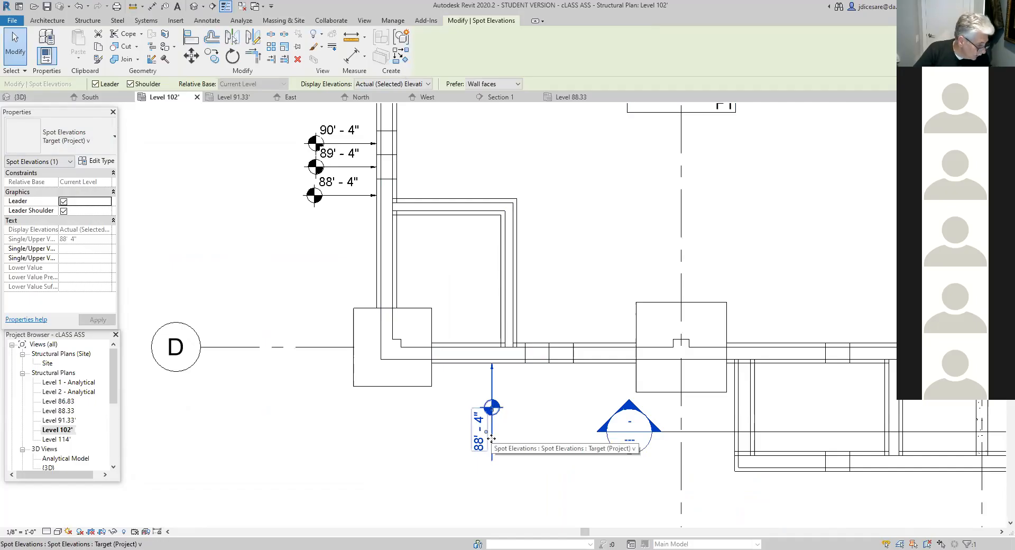
pyautogui.click(472, 462)
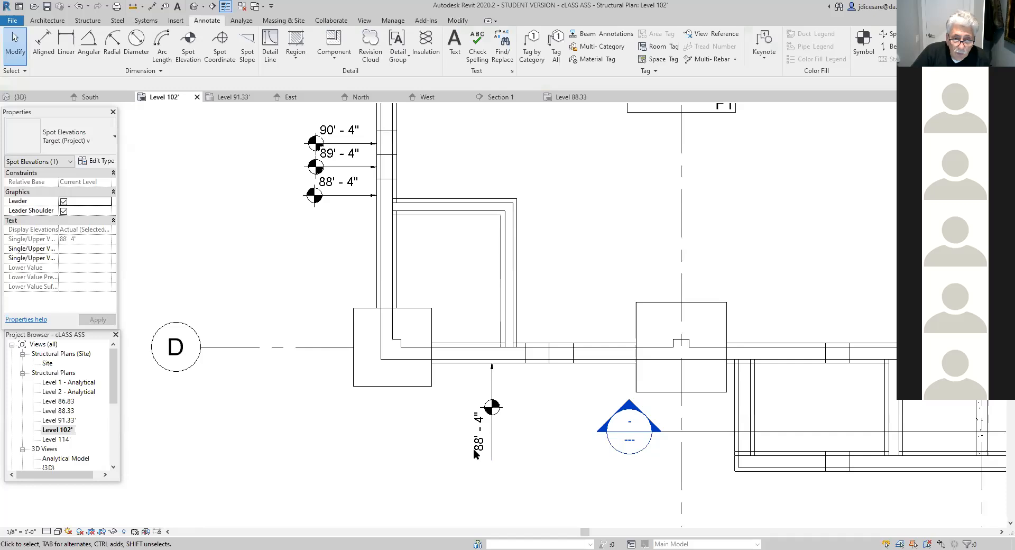
pyautogui.click(475, 444)
pyautogui.moveTo(476, 444)
pyautogui.mouseDown()
pyautogui.moveTo(484, 394)
pyautogui.moveTo(486, 448)
pyautogui.moveTo(476, 423)
pyautogui.moveTo(480, 438)
pyautogui.mouseUp()
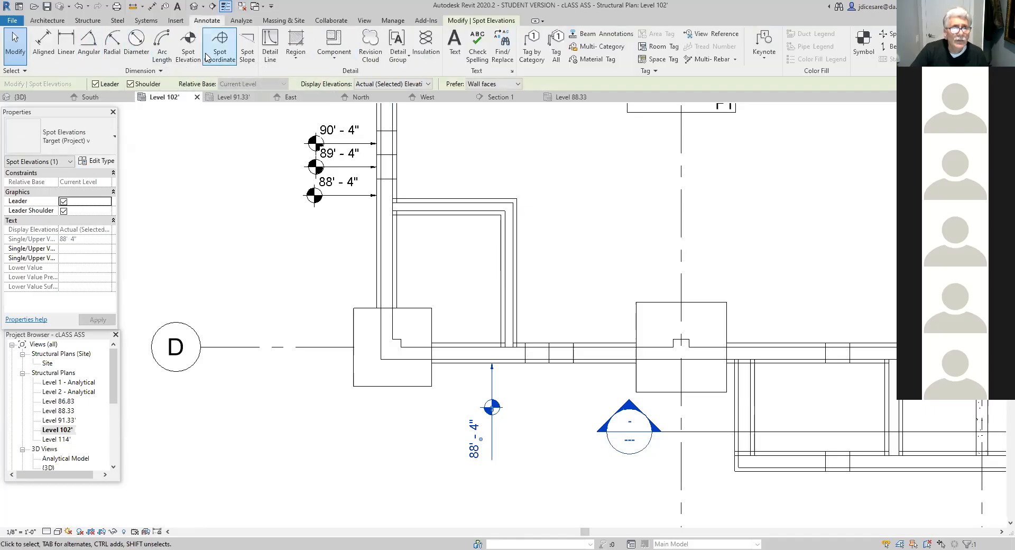
# - Place Target (Project) v spot elevations on the next two south wall footing steps eastward, with leaders running straight down
pyautogui.click(188, 45)
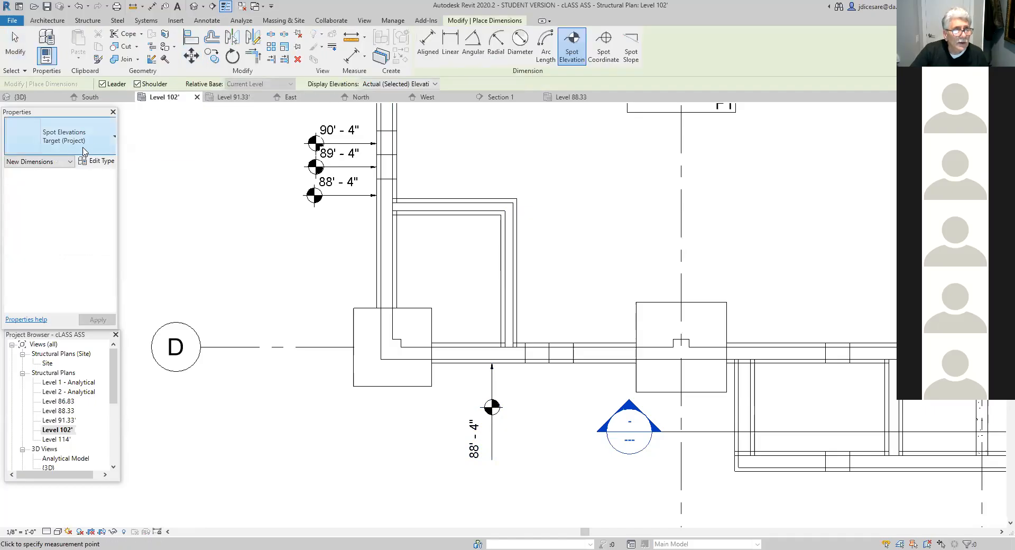
pyautogui.click(114, 140)
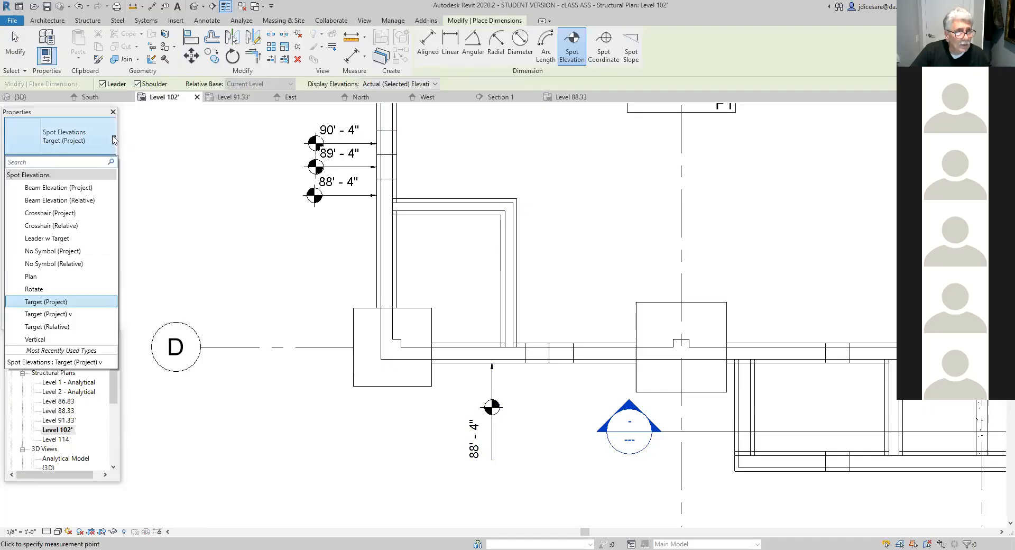
pyautogui.click(60, 316)
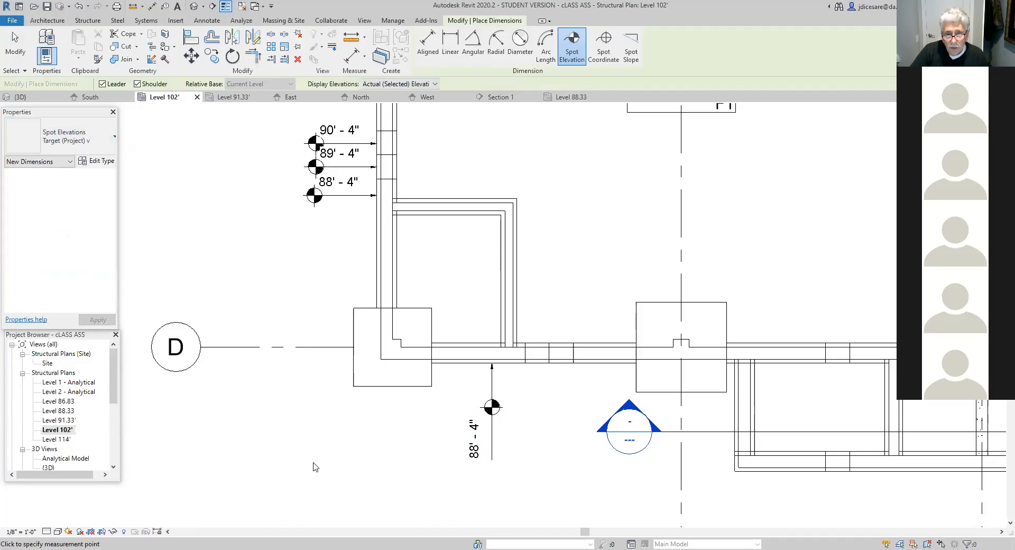
pyautogui.click(537, 364)
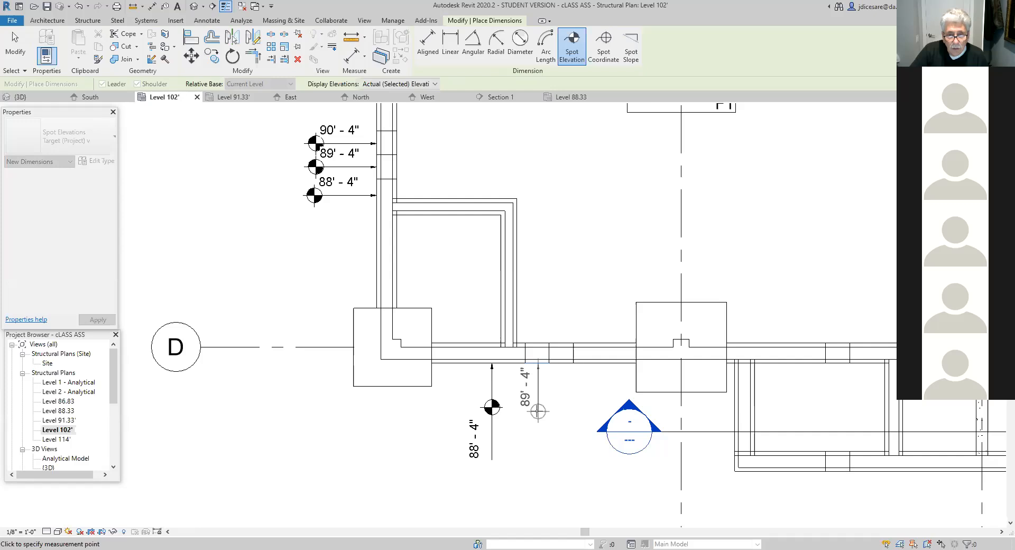
pyautogui.click(538, 412)
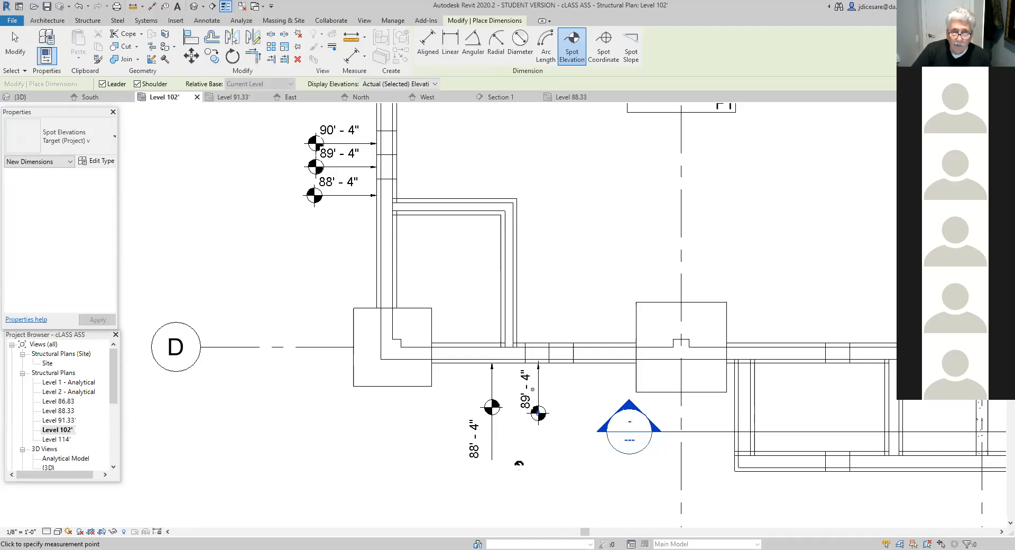
pyautogui.click(563, 363)
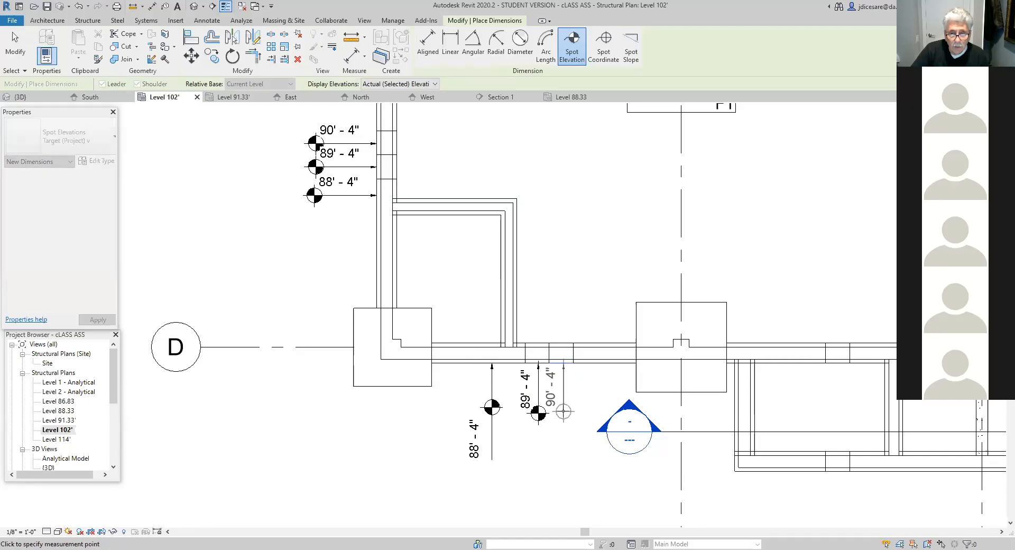
pyautogui.click(564, 411)
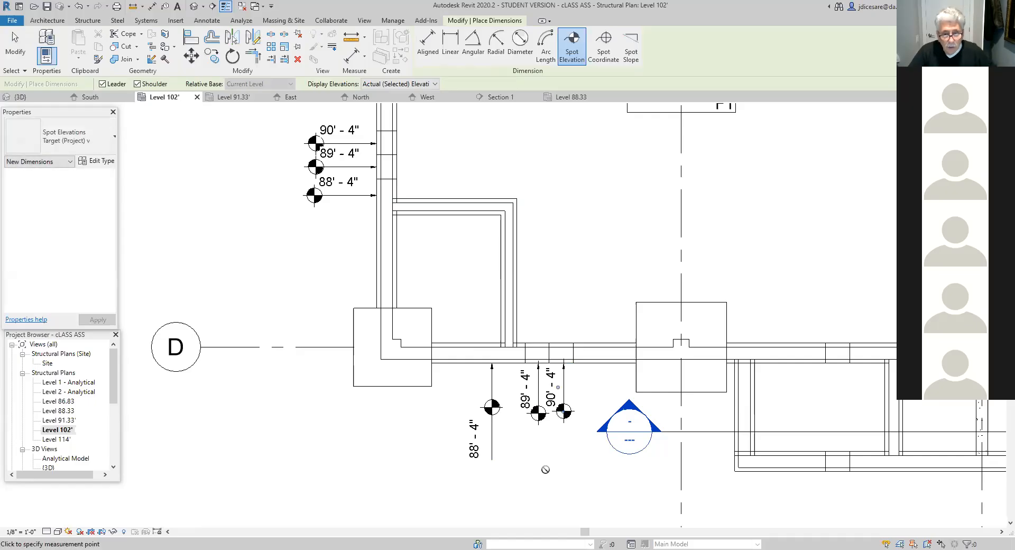
pyautogui.press('Escape')
pyautogui.press('Escape')
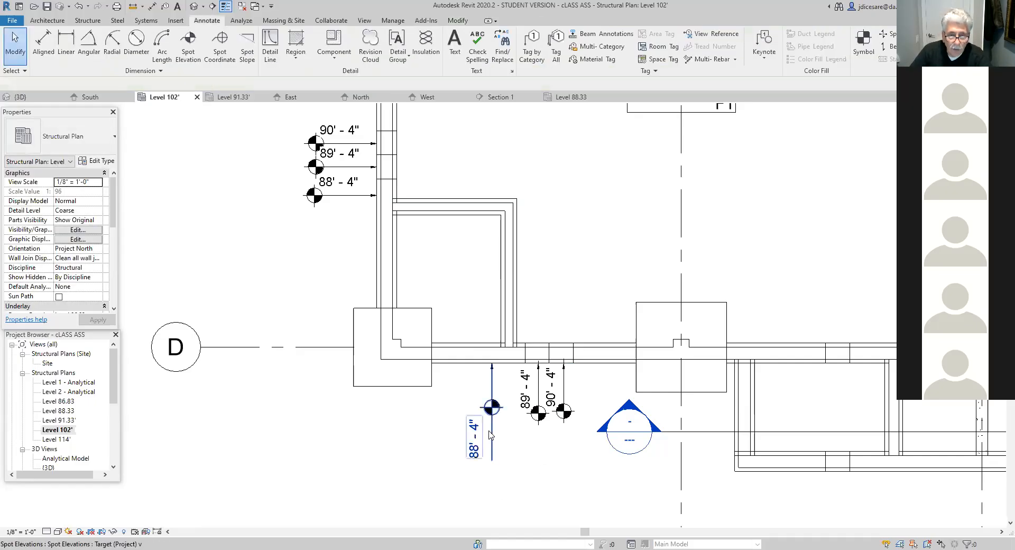
# - Replace the westernmost south wall spot elevation with a new Target (Project) v one, its symbol roughly level with its neighbours
pyautogui.click(494, 434)
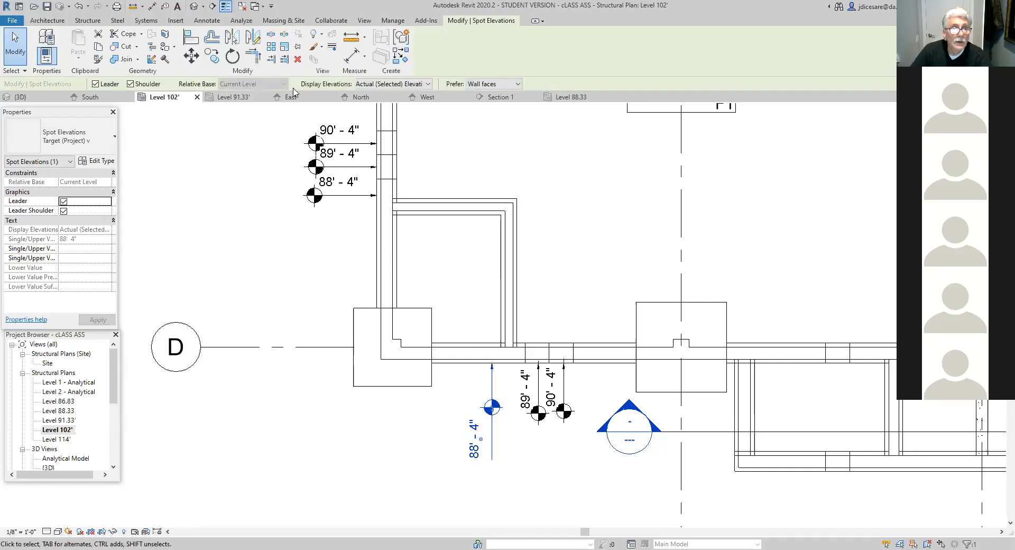
pyautogui.click(296, 60)
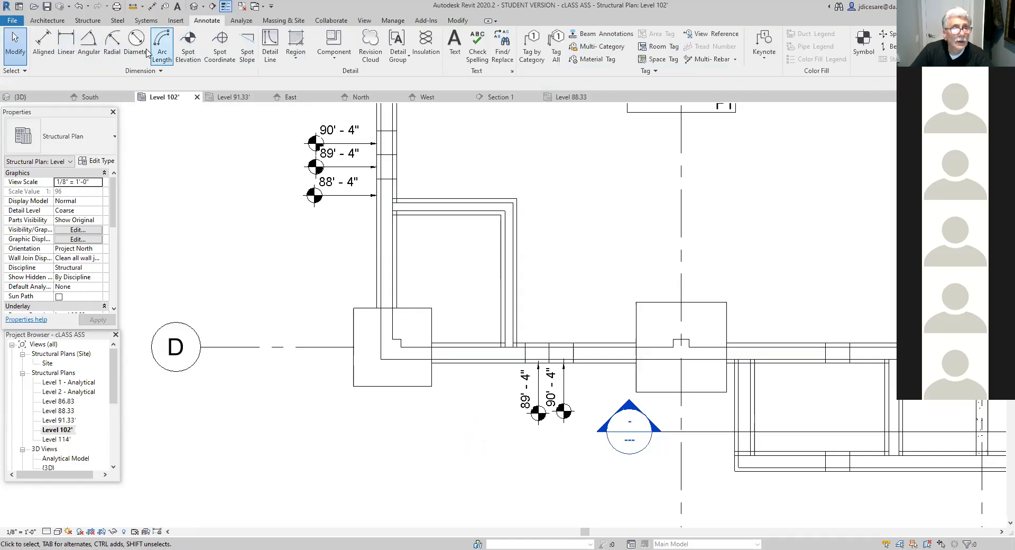
pyautogui.click(188, 43)
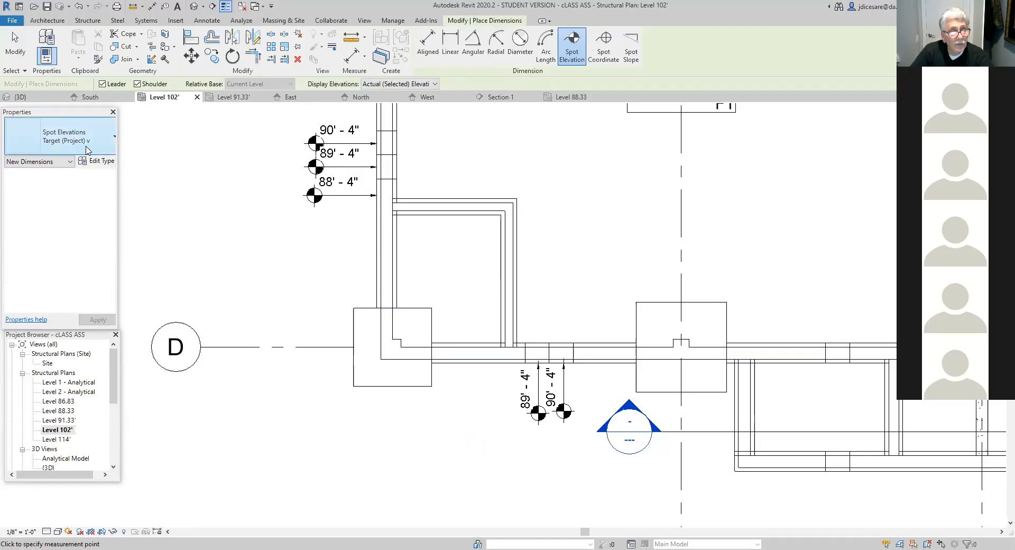
pyautogui.click(497, 364)
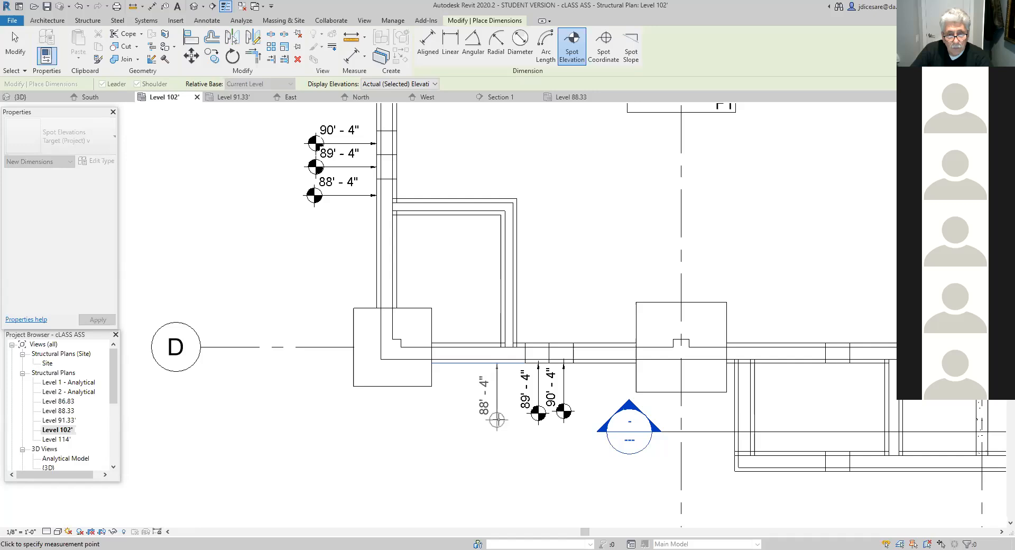
pyautogui.click(497, 419)
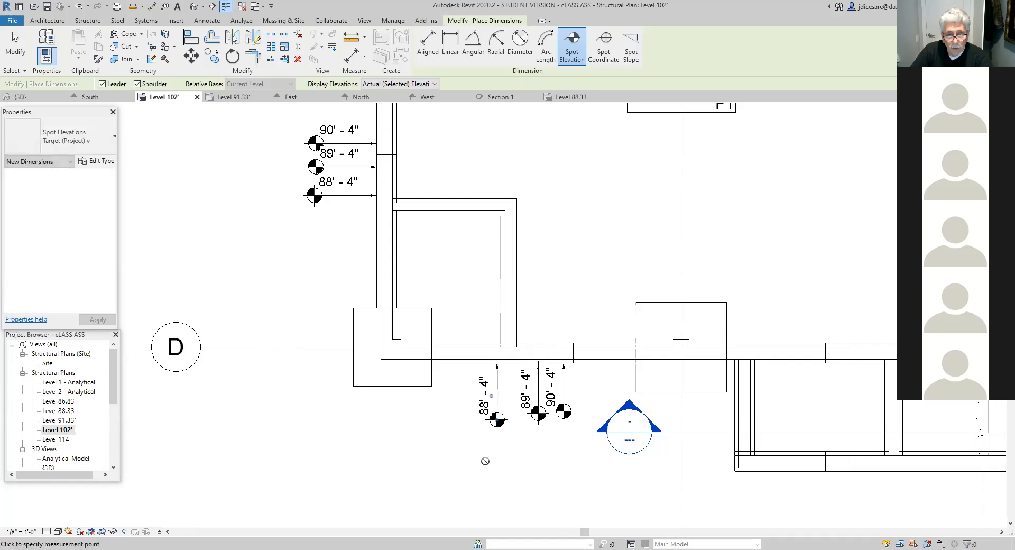
pyautogui.scroll(1, 488, 458)
pyautogui.scroll(-3, 488, 457)
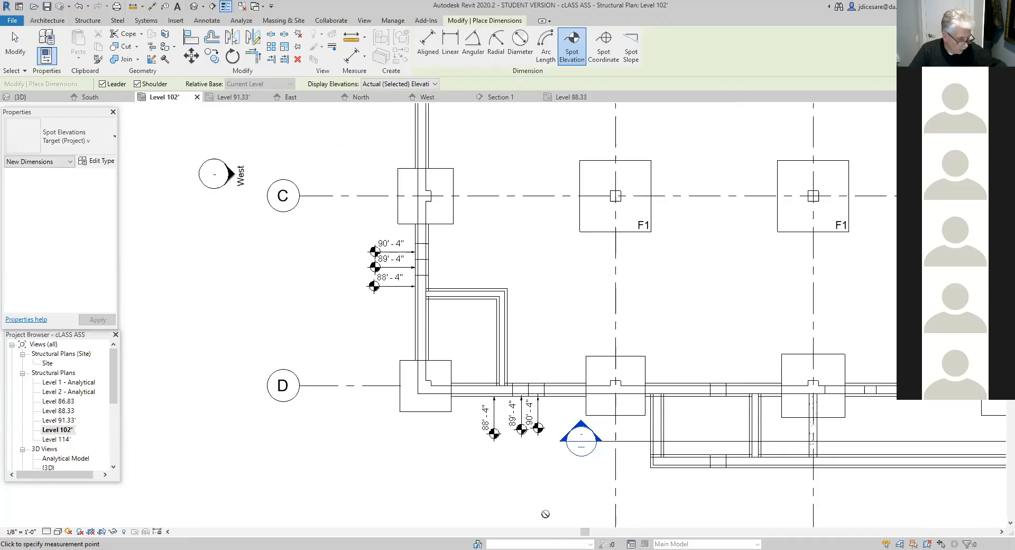
pyautogui.press('Escape')
pyautogui.press('Escape')
# - Draw a short east-west building section, looking north, through the east wall of the small enclosure at the grid D-1 corner
pyautogui.moveTo(677, 511)
pyautogui.mouseDown(button='middle')
pyautogui.moveTo(709, 493)
pyautogui.moveTo(408, 469)
pyautogui.moveTo(392, 387)
pyautogui.mouseUp(button='middle')
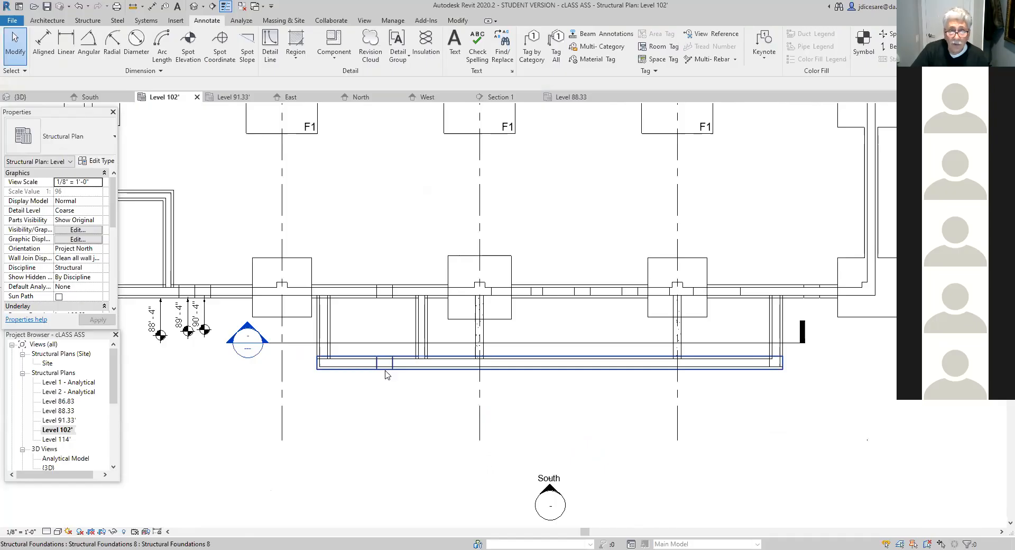
pyautogui.scroll(-1, 455, 425)
pyautogui.scroll(1, 456, 424)
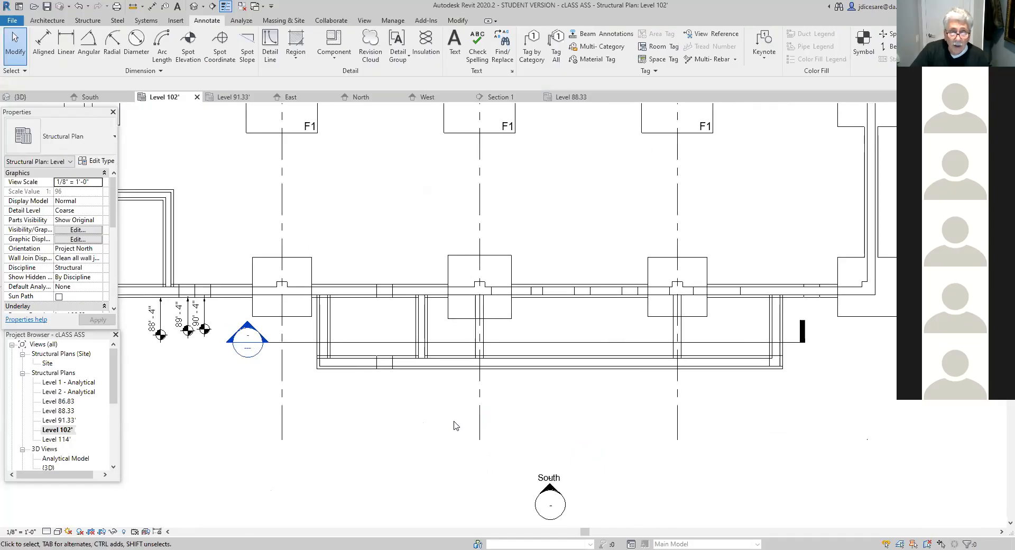
pyautogui.scroll(-1, 456, 425)
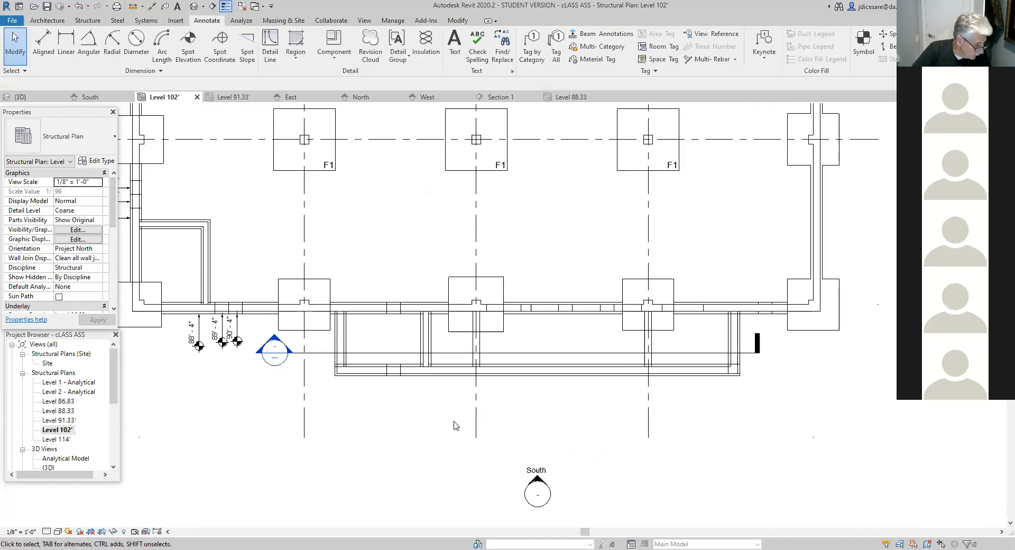
pyautogui.moveTo(461, 450); pyautogui.dragTo(489, 548, button='middle')
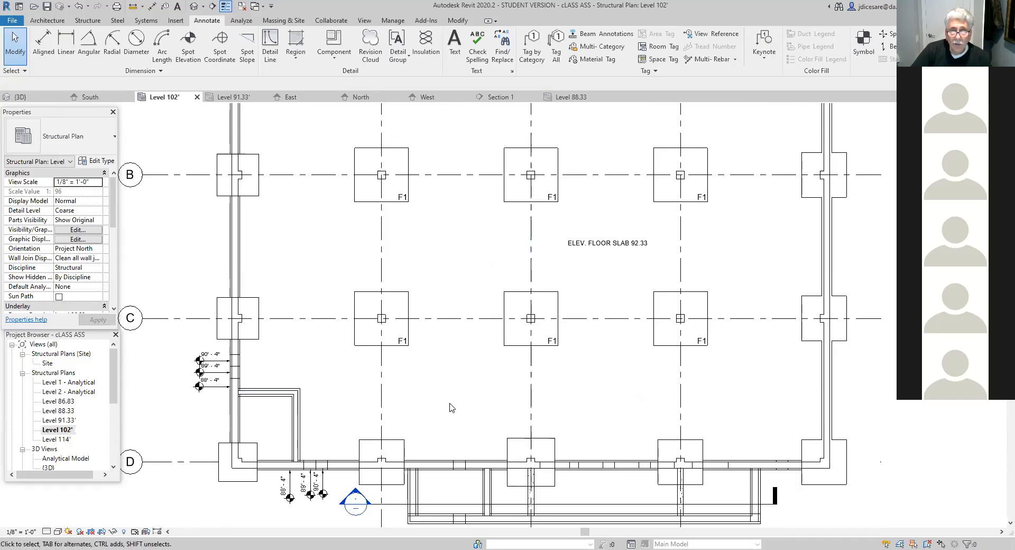
pyautogui.scroll(-2, 452, 407)
pyautogui.moveTo(454, 409); pyautogui.dragTo(457, 432, button='middle')
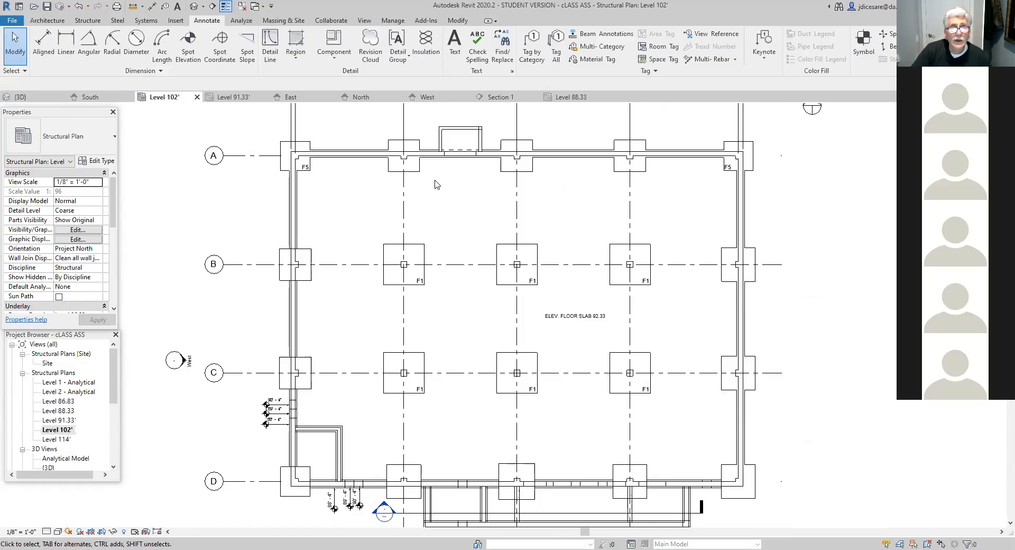
pyautogui.click(364, 21)
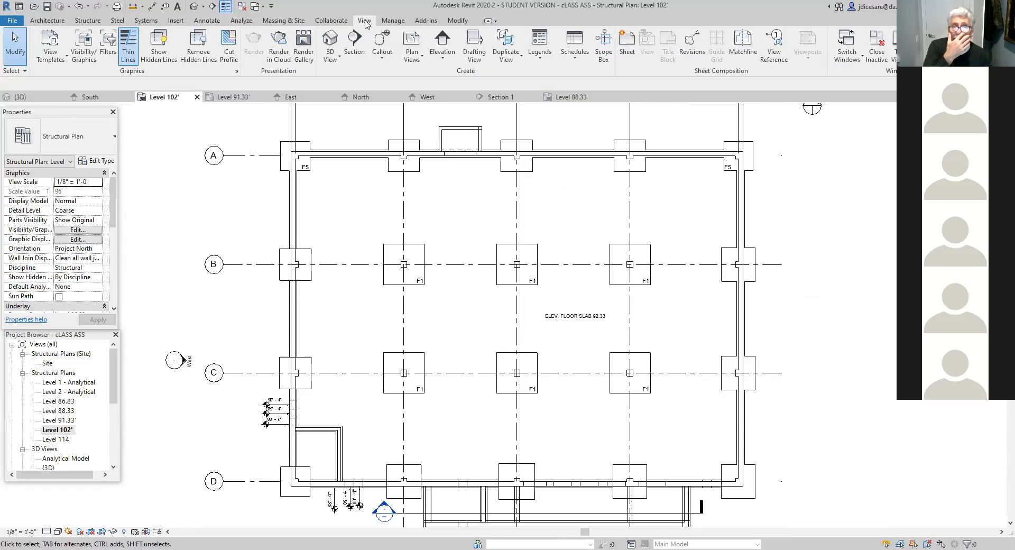
pyautogui.click(354, 42)
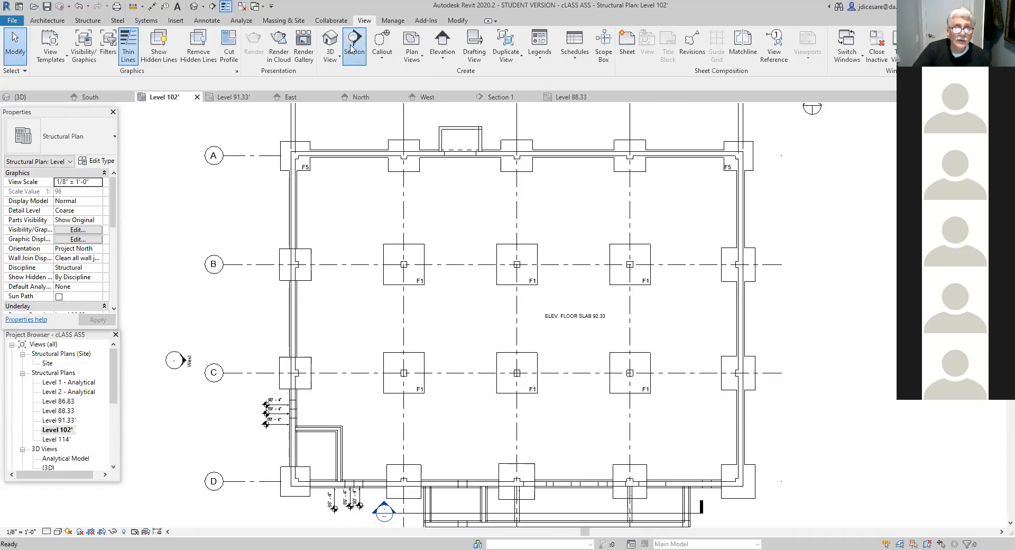
pyautogui.click(320, 457)
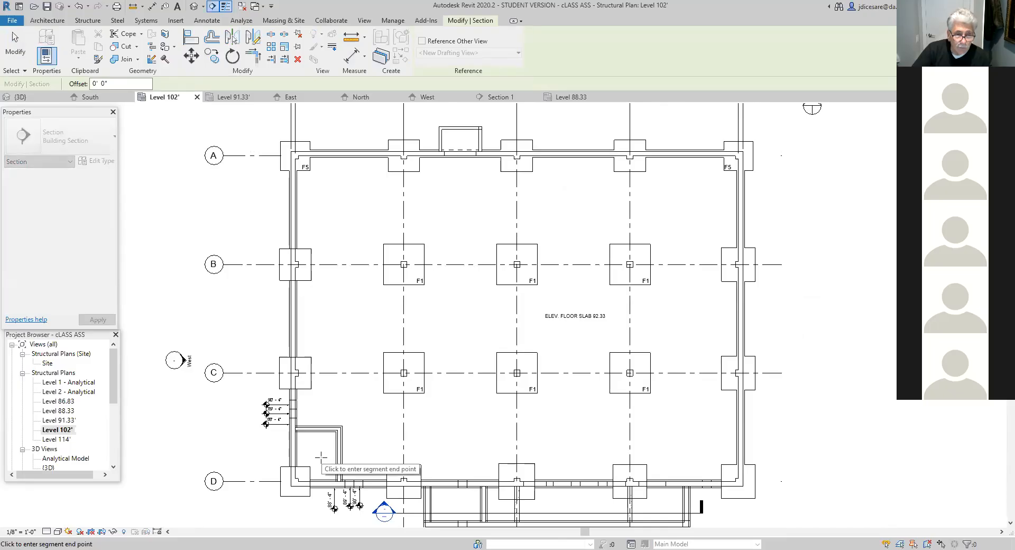
pyautogui.click(361, 457)
pyautogui.moveTo(339, 415); pyautogui.dragTo(339, 437)
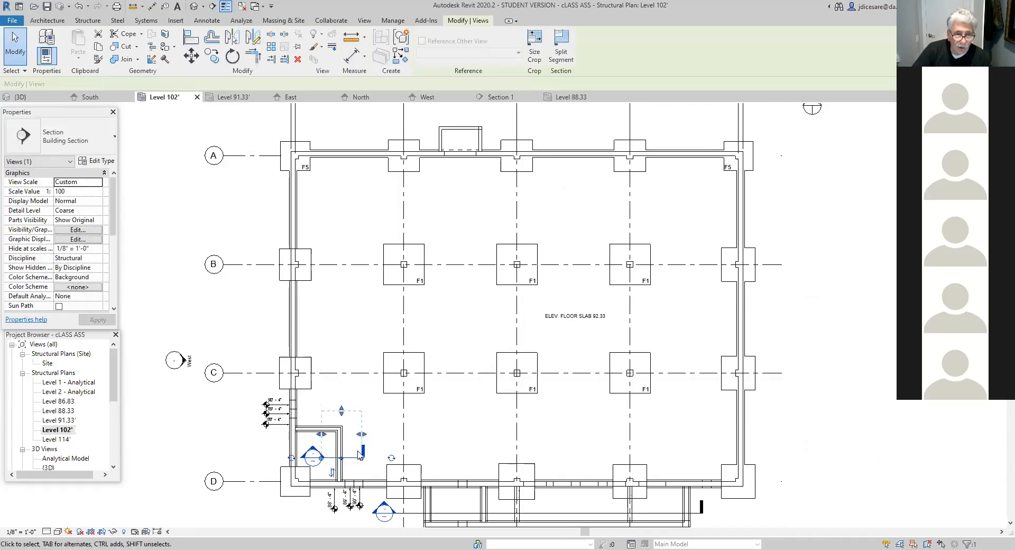
pyautogui.click(387, 435)
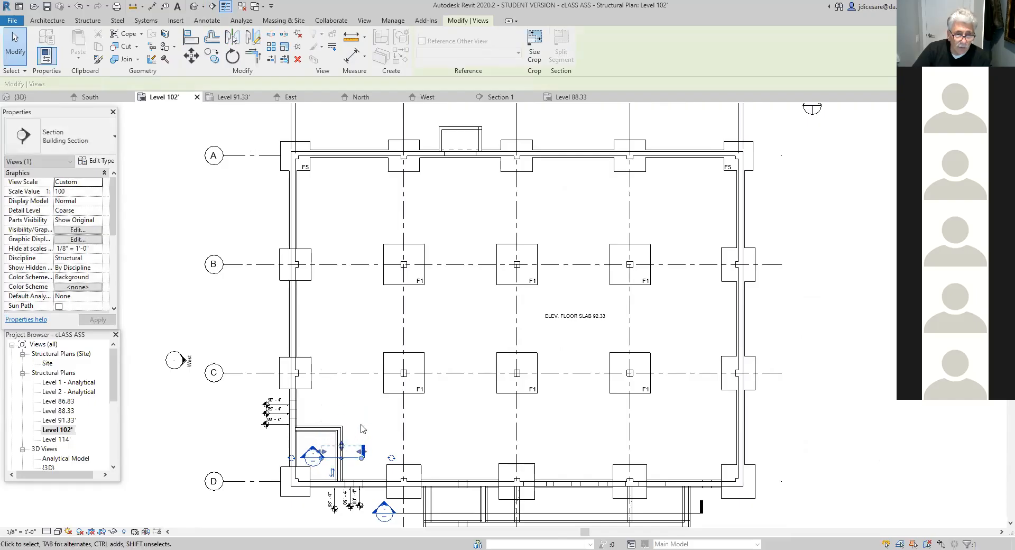
# - Open the new section view to inspect the wall and its footing, and return to the Level 102' plan
pyautogui.doubleClick(324, 456)
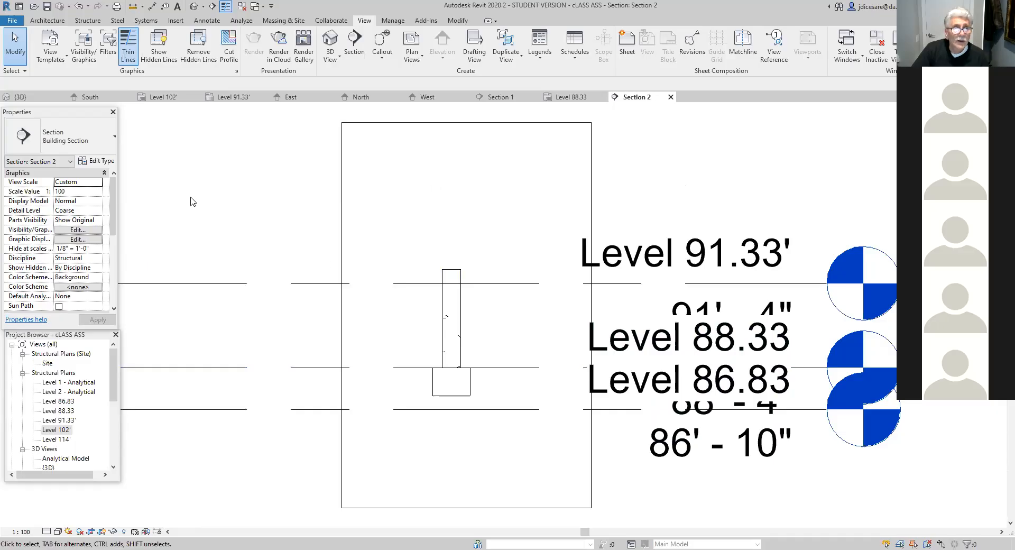
pyautogui.click(115, 386)
pyautogui.click(163, 97)
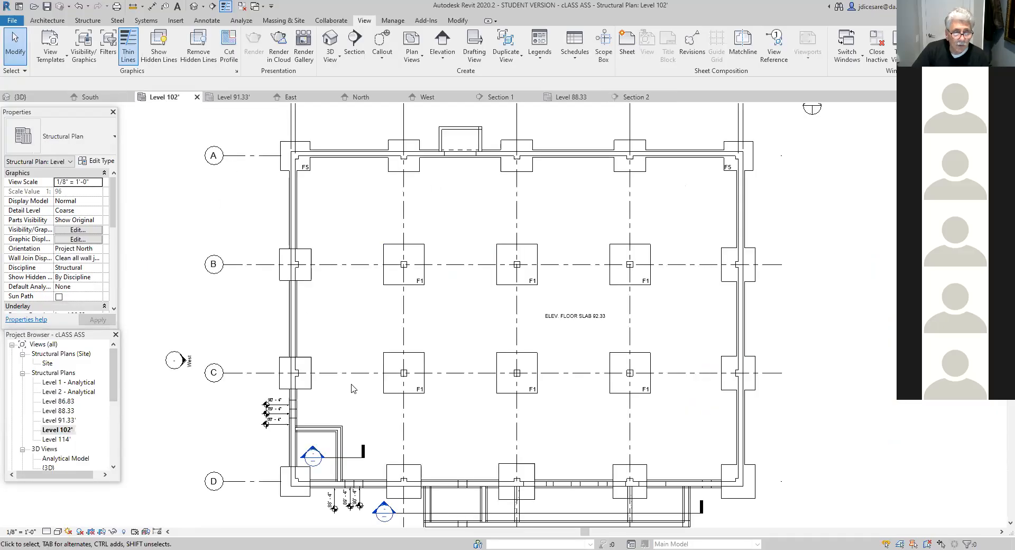
pyautogui.scroll(-2, 389, 441)
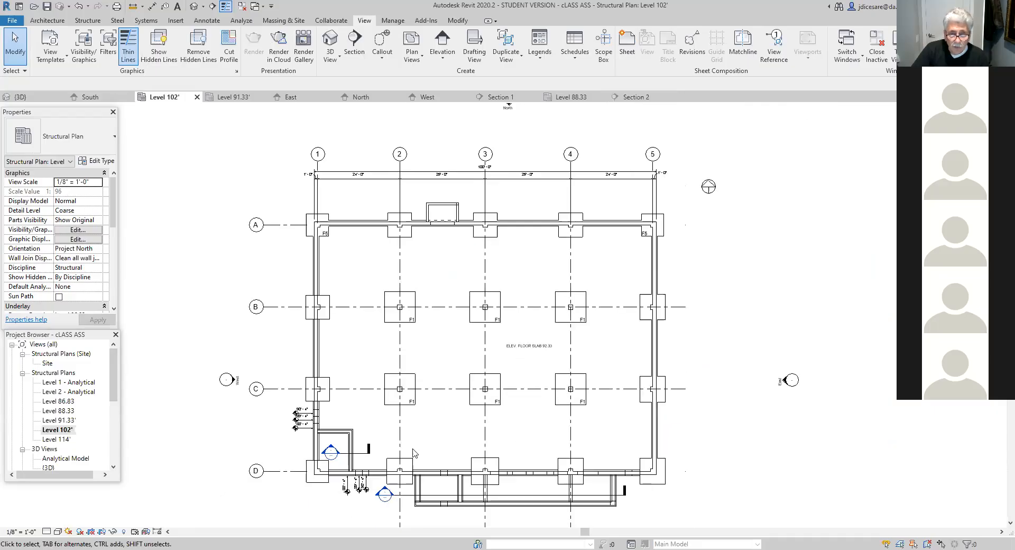
pyautogui.moveTo(506, 443); pyautogui.dragTo(450, 437, button='middle')
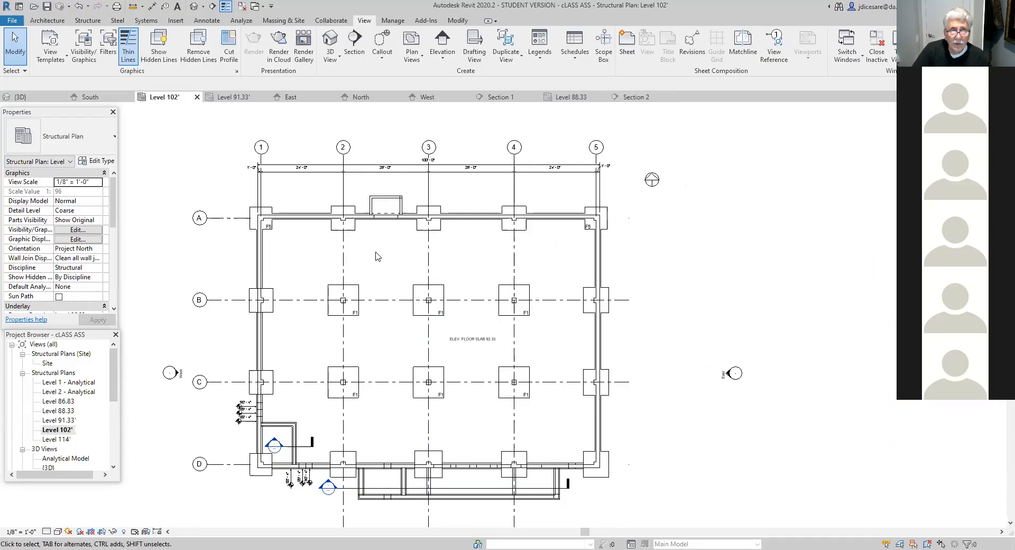
pyautogui.scroll(-2, 378, 263)
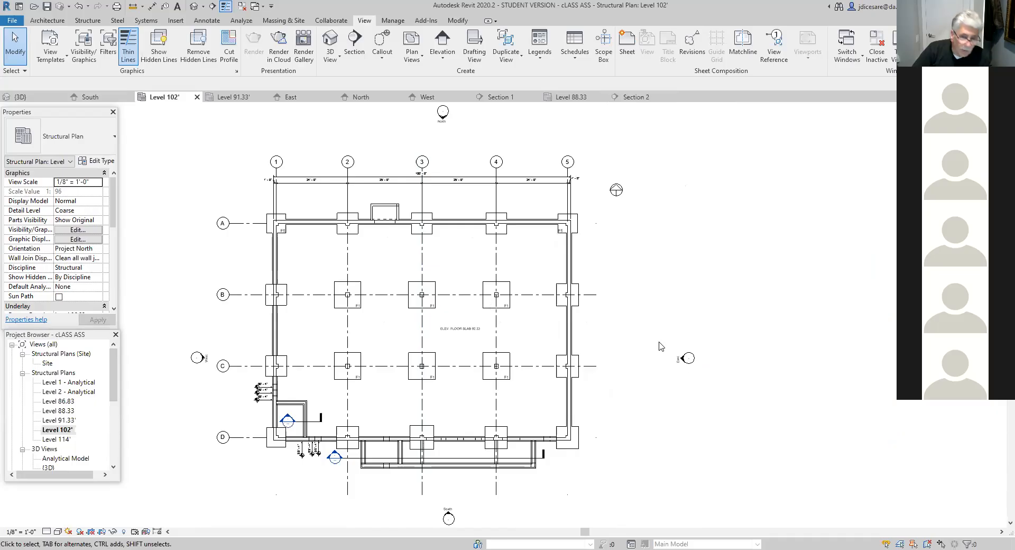
pyautogui.scroll(2, 607, 346)
pyautogui.moveTo(607, 351); pyautogui.dragTo(482, 412, button='middle')
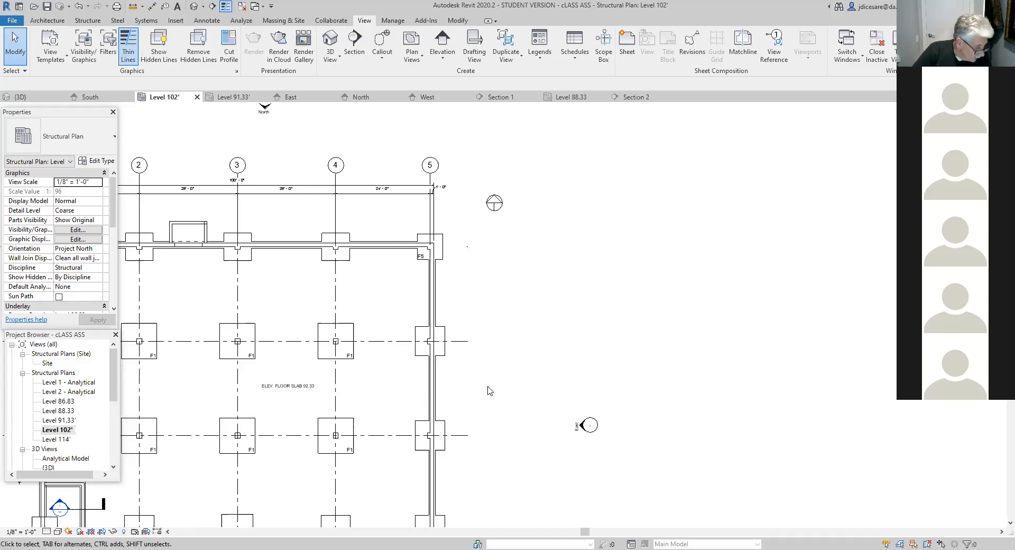
pyautogui.scroll(2, 478, 392)
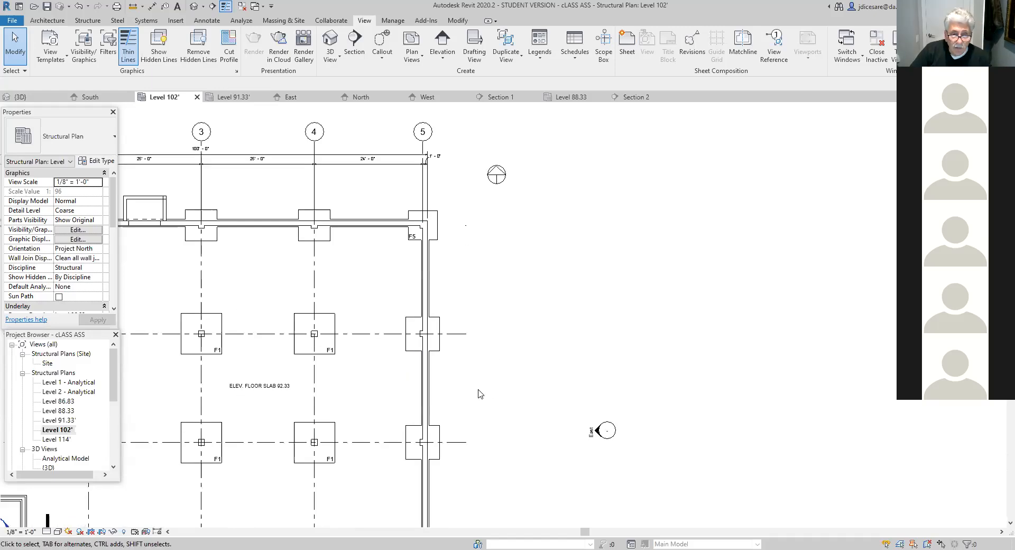
pyautogui.moveTo(478, 392); pyautogui.dragTo(503, 404, button='middle')
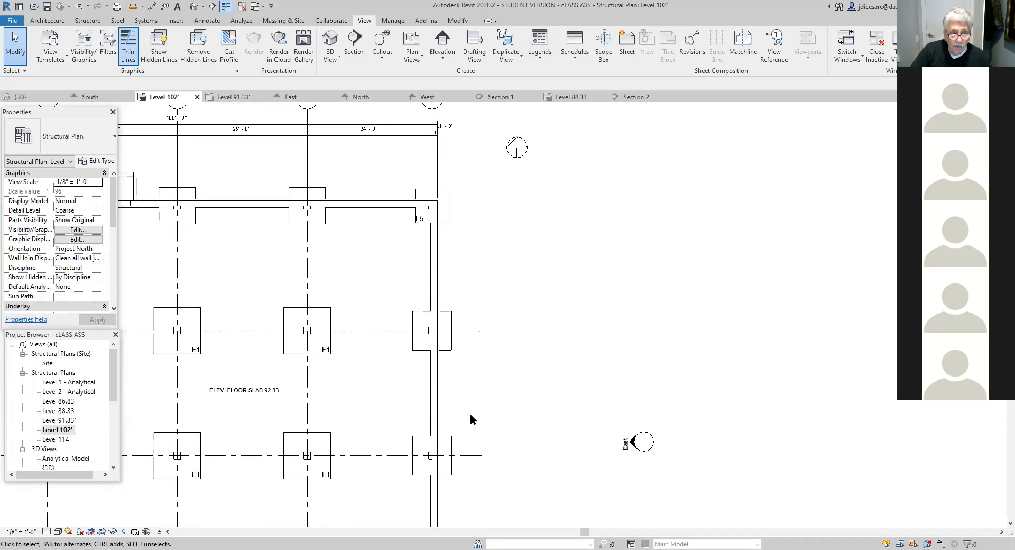
pyautogui.click(201, 21)
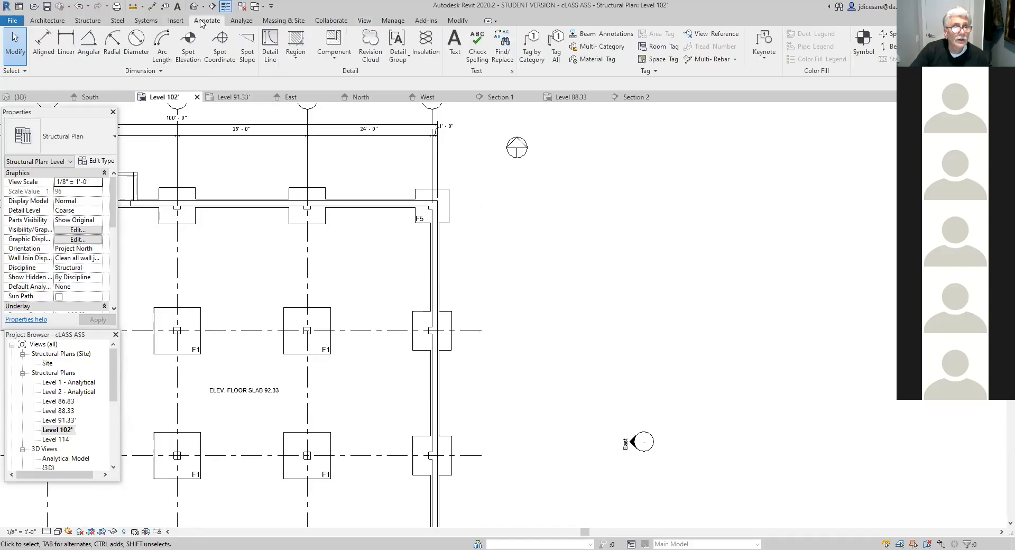
pyautogui.click(44, 47)
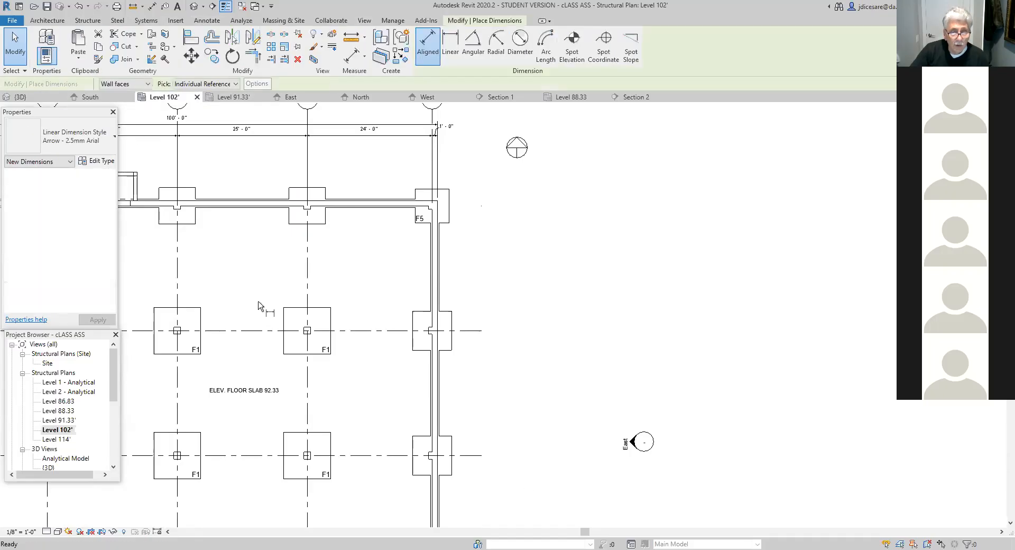
pyautogui.click(476, 457)
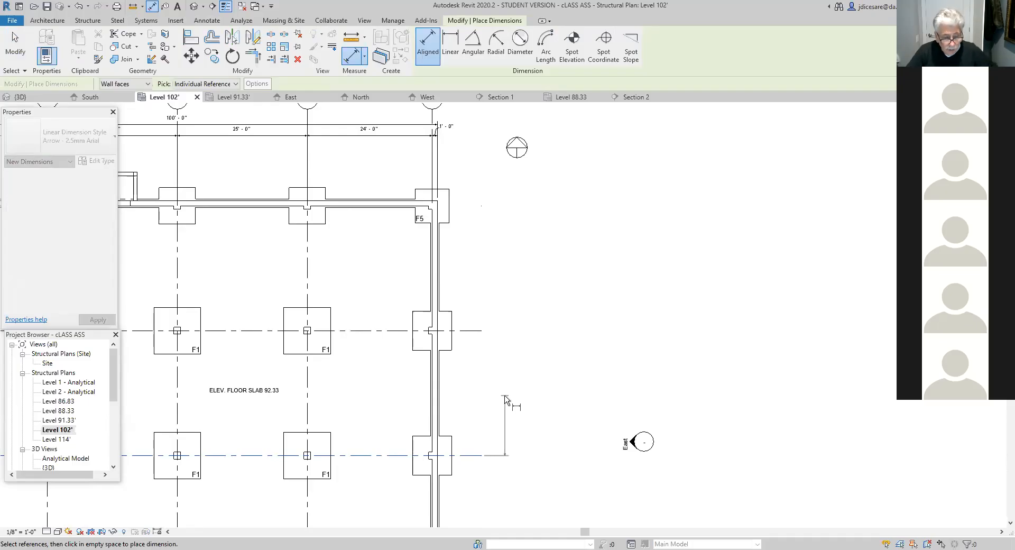
pyautogui.press('Escape')
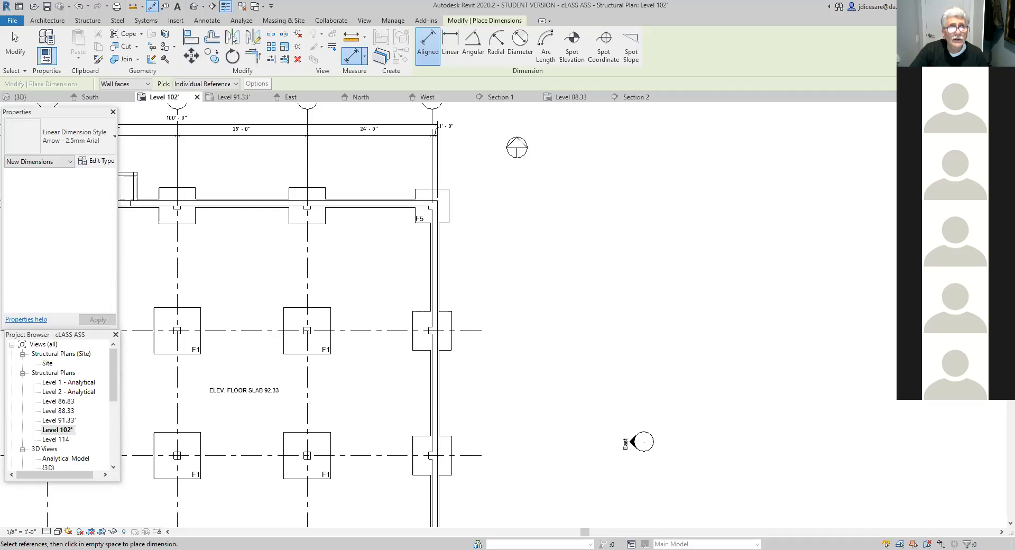
pyautogui.click(87, 20)
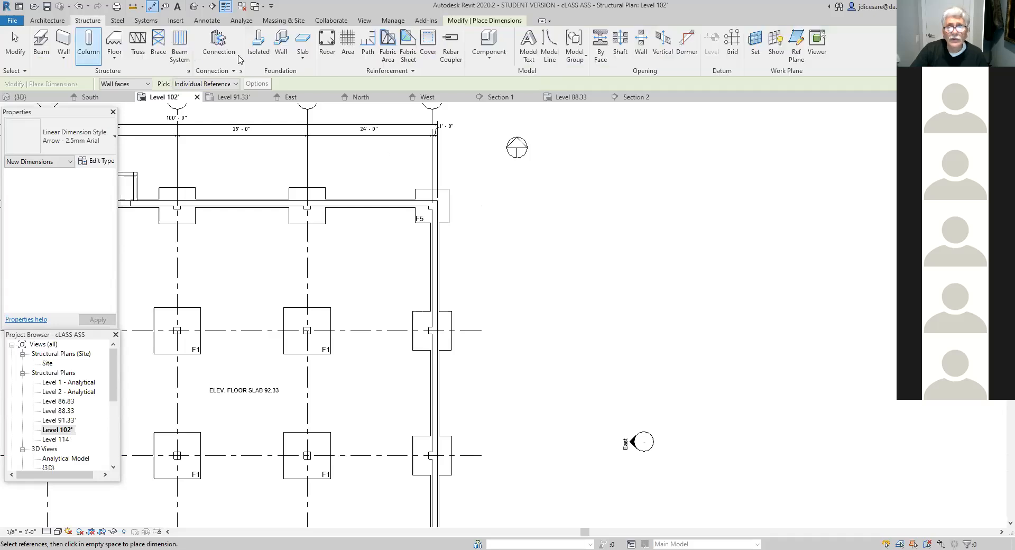
pyautogui.click(731, 45)
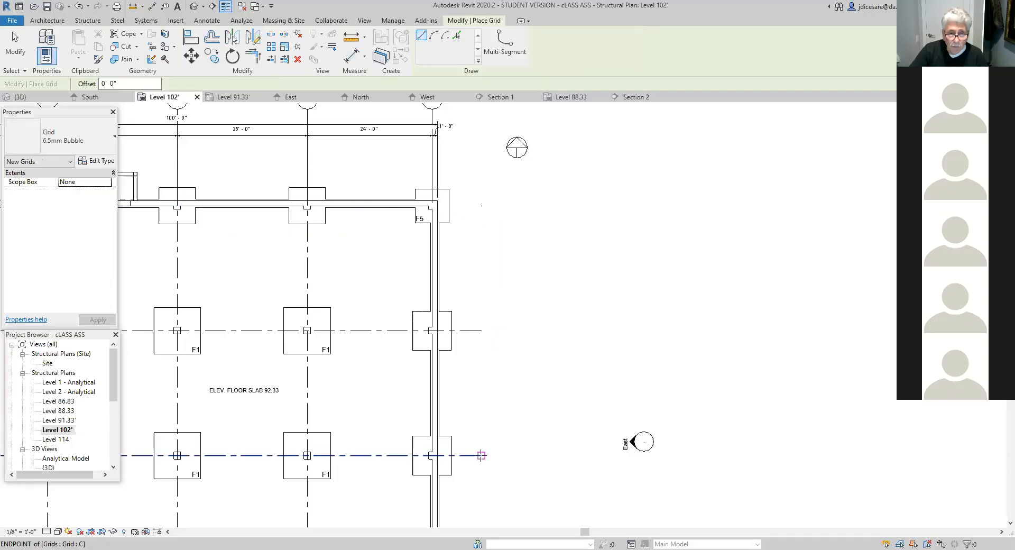
pyautogui.click(483, 402)
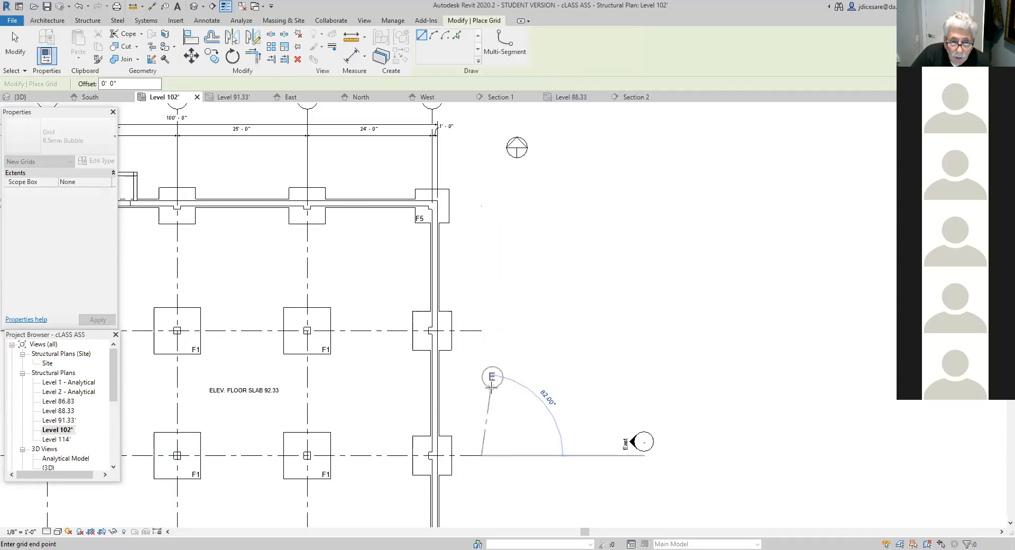
pyautogui.press('Escape')
pyautogui.press('Escape')
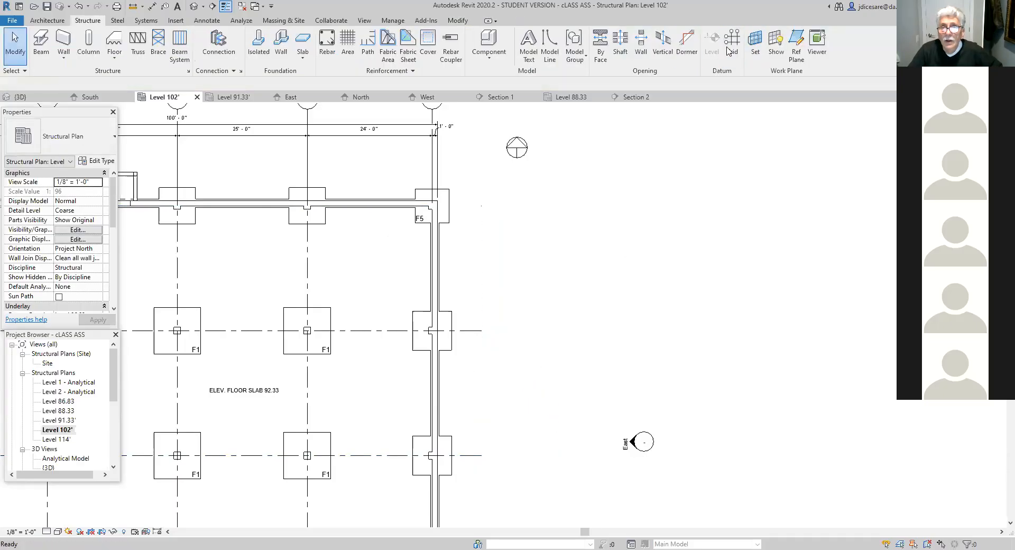
# - Draw a short east-west grid line through the east wall, about 36'-0" south of grid A, with its bubble inside the building
pyautogui.press('g')
pyautogui.press('r')
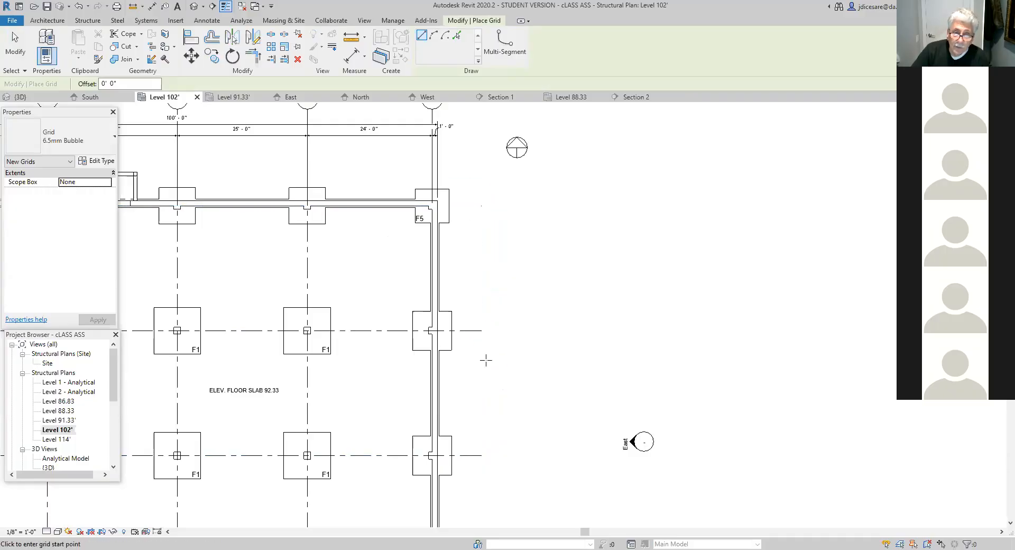
pyautogui.click(480, 393)
pyautogui.click(352, 393)
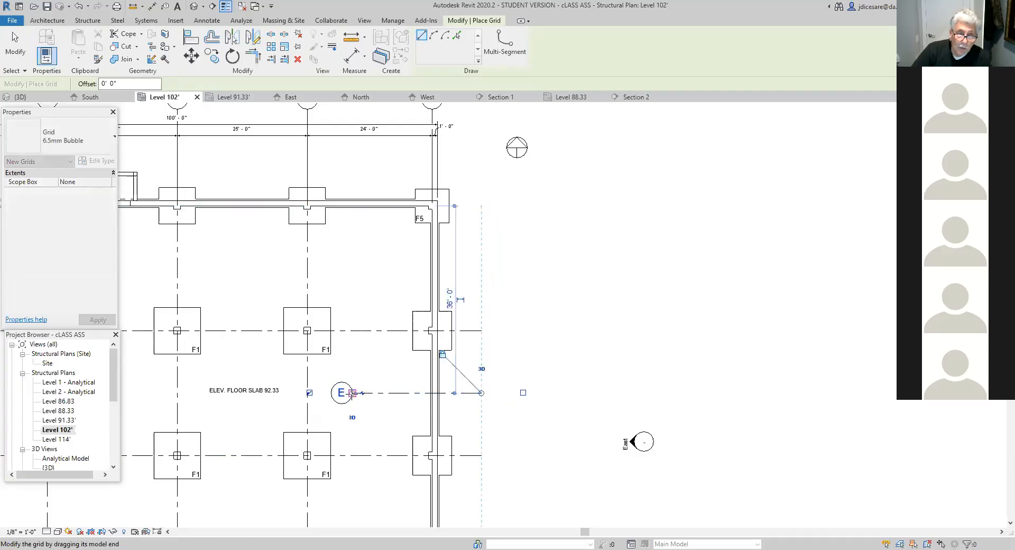
pyautogui.press('Escape')
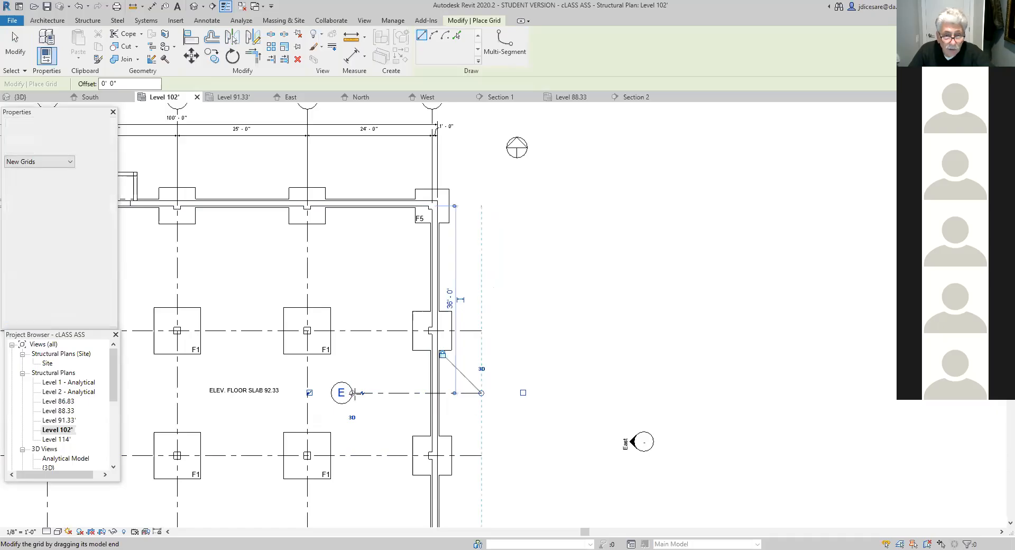
pyautogui.press('Escape')
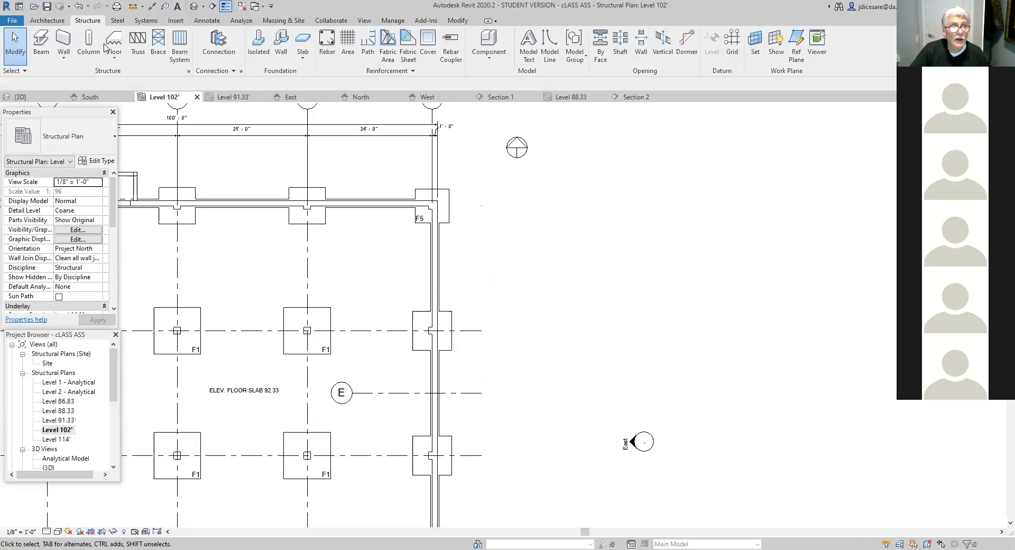
# - Place an aligned dimension between grid line E and grid C, just outside the east wall
pyautogui.click(204, 21)
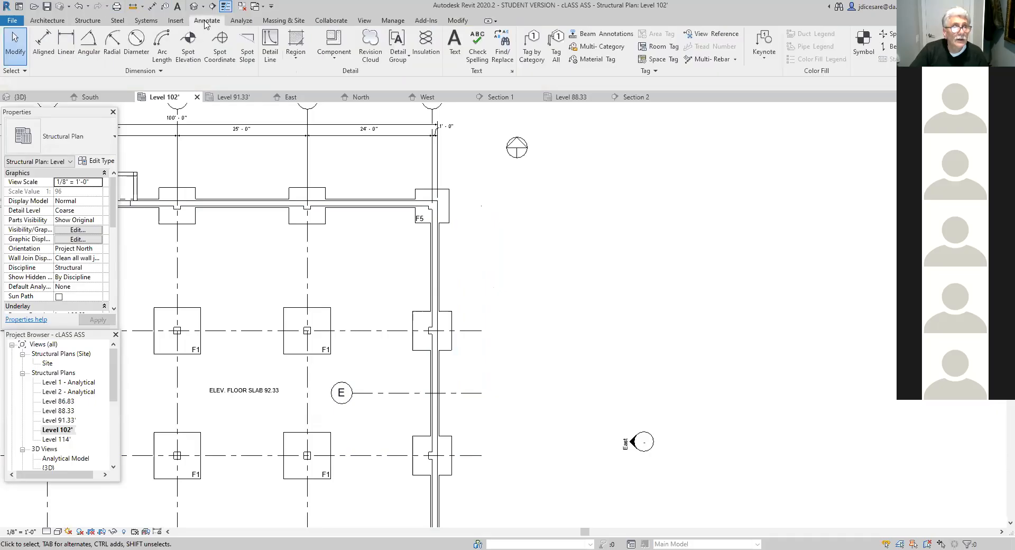
pyautogui.click(66, 49)
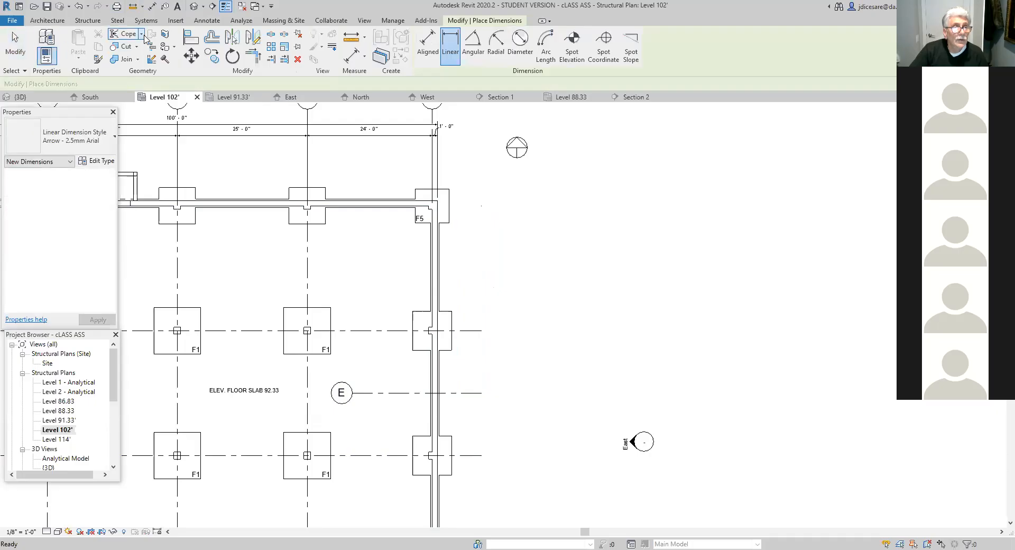
pyautogui.click(427, 43)
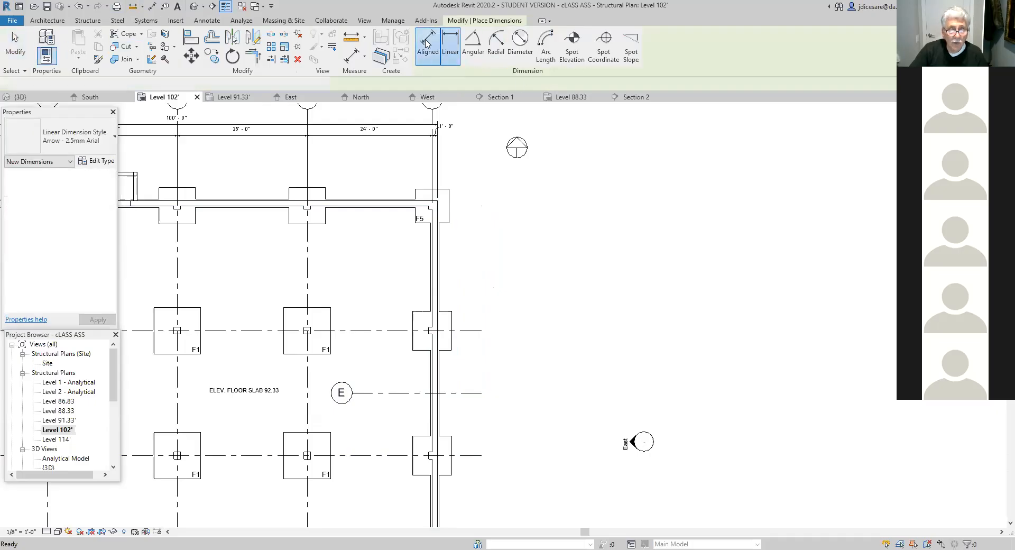
pyautogui.click(474, 393)
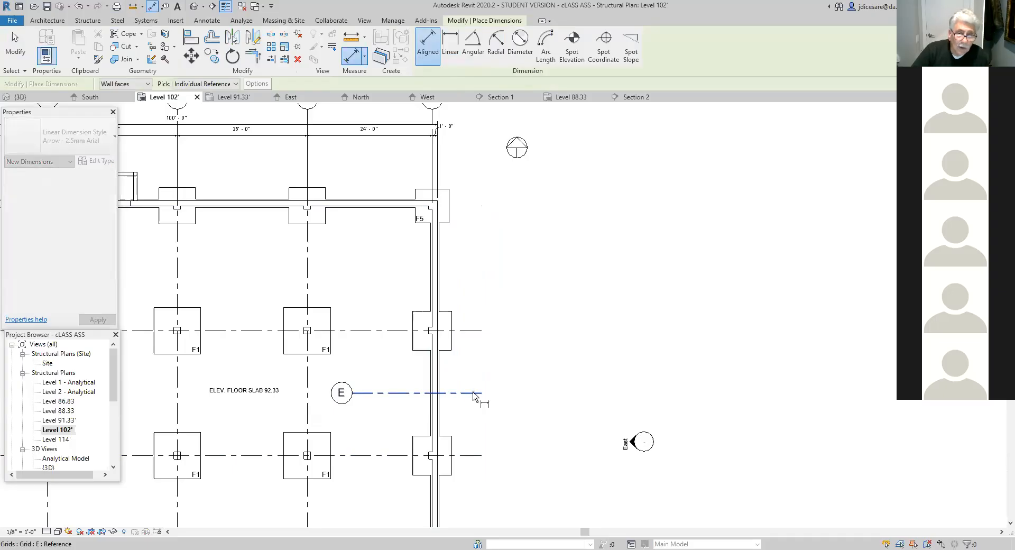
pyautogui.click(468, 457)
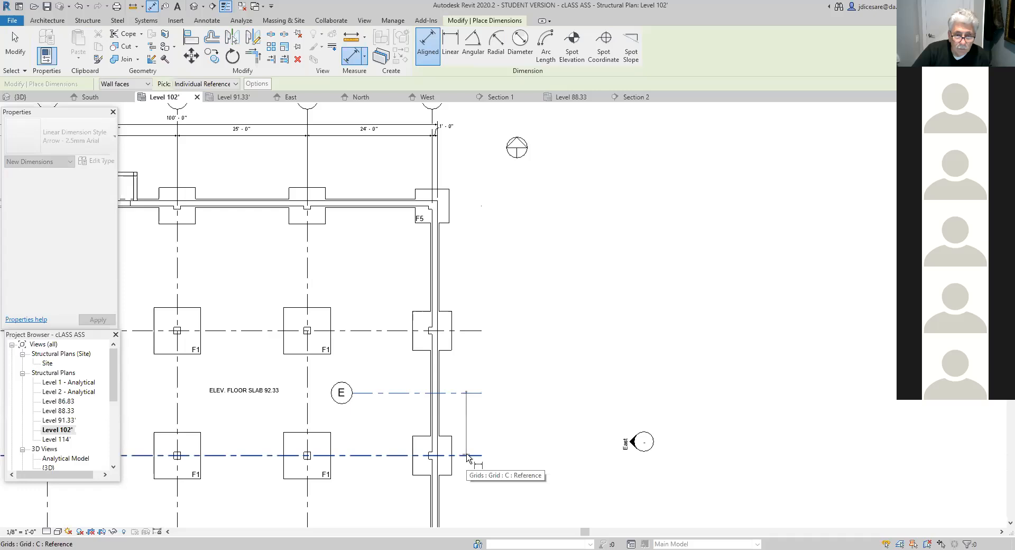
pyautogui.click(467, 455)
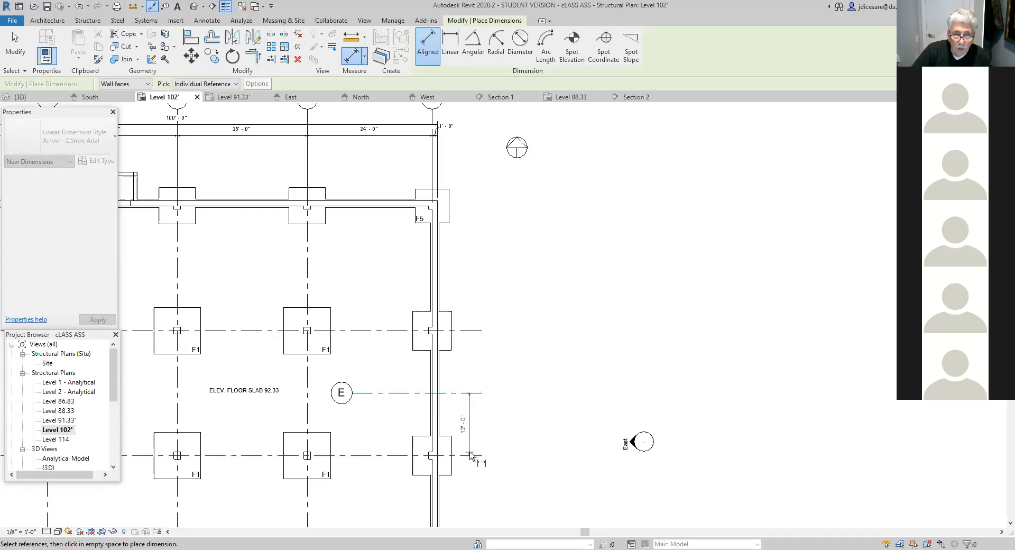
pyautogui.scroll(2, 469, 456)
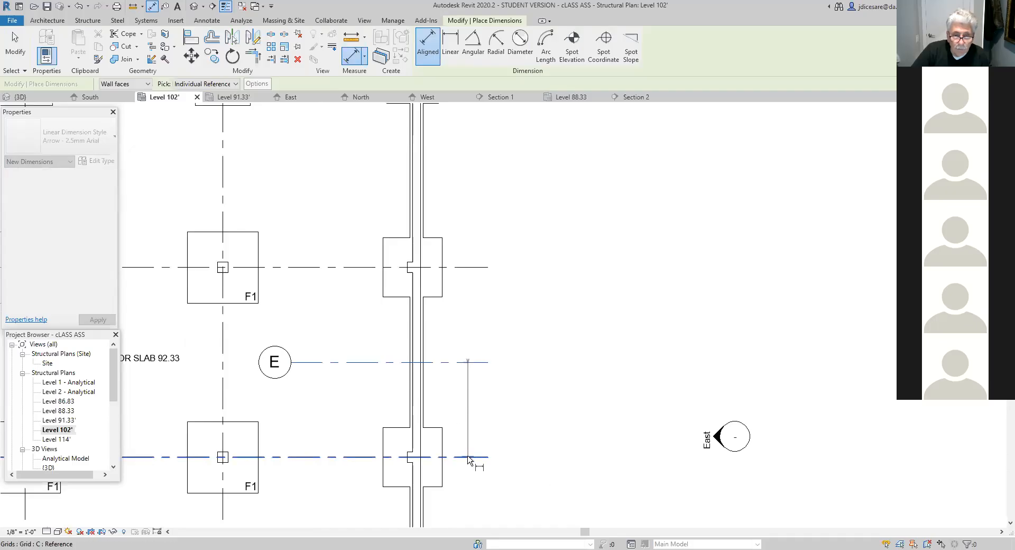
pyautogui.scroll(1, 468, 459)
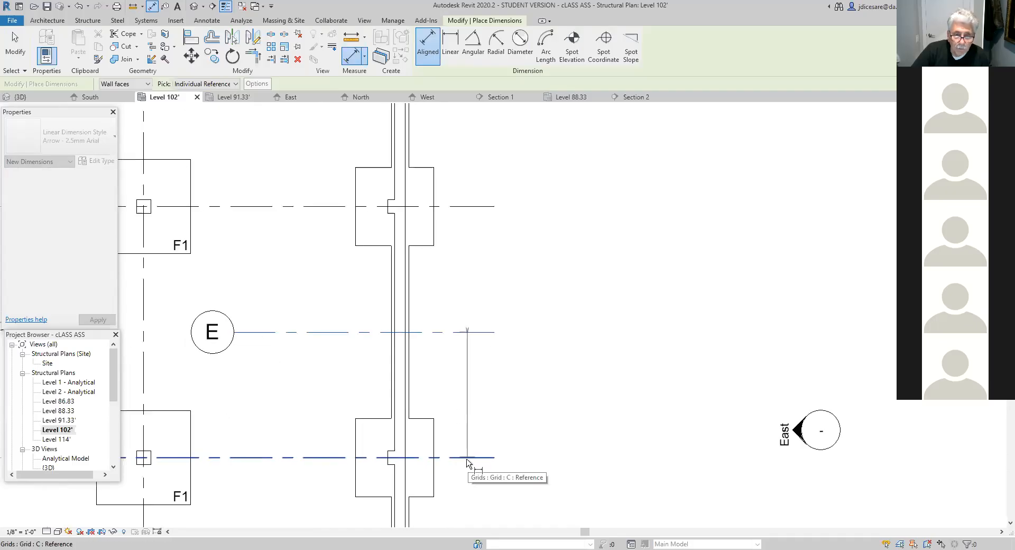
pyautogui.click(467, 458)
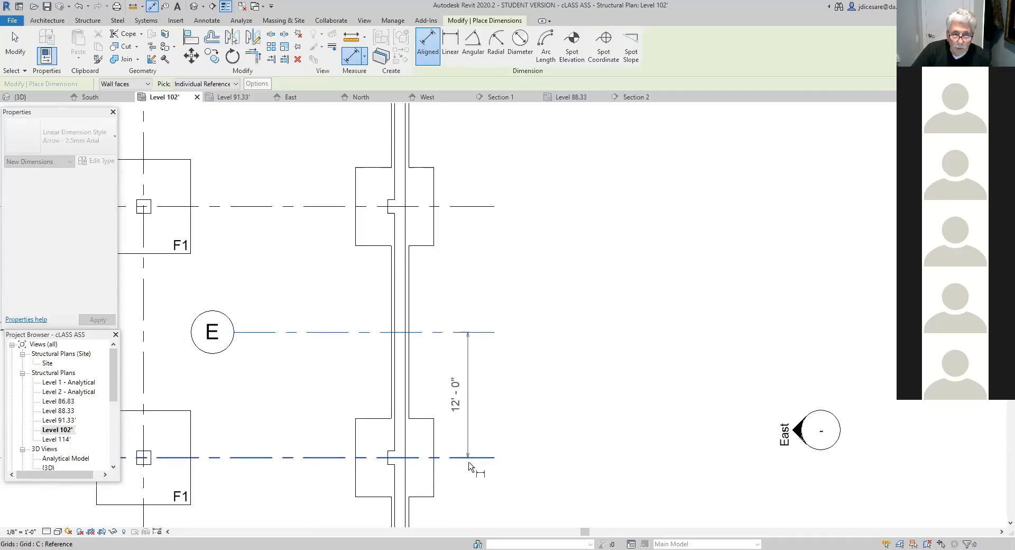
pyautogui.click(466, 483)
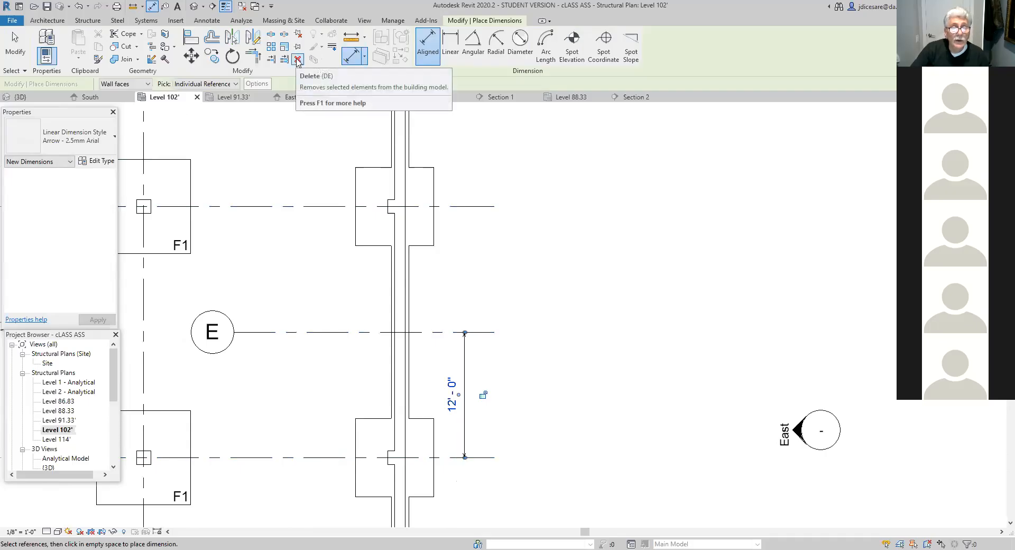
# - Try deleting grid line E together with its dimension, and undo the deletion
pyautogui.click(323, 332)
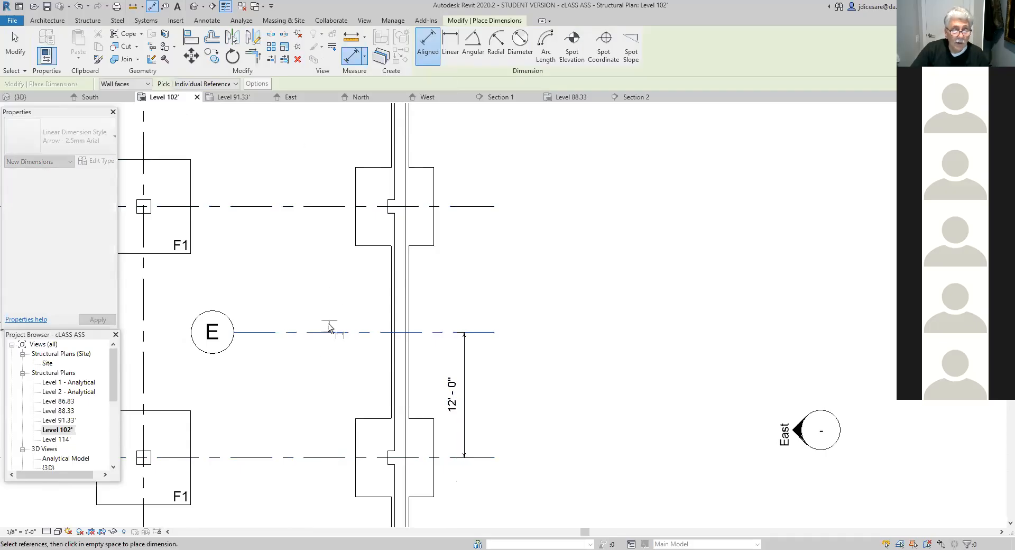
pyautogui.click(297, 60)
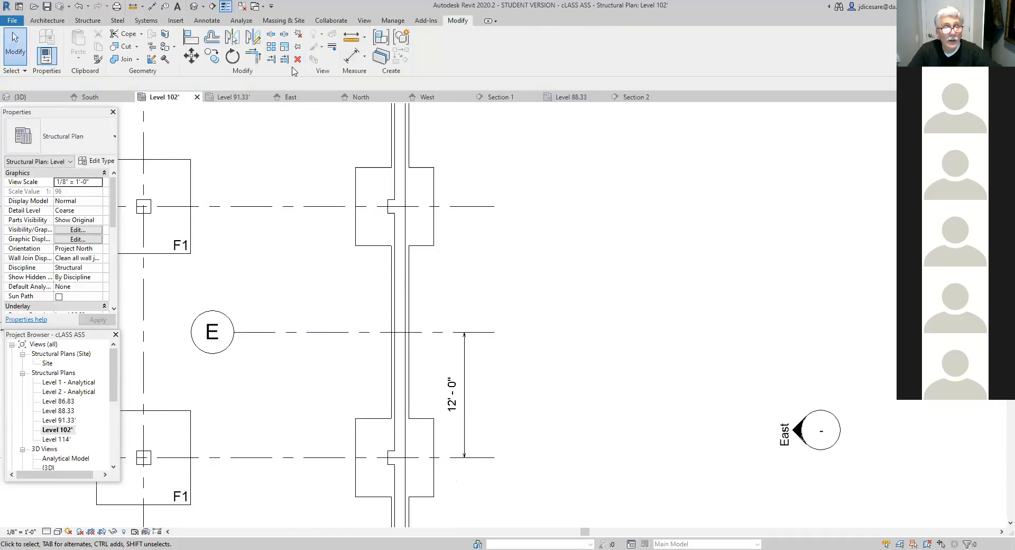
pyautogui.click(327, 333)
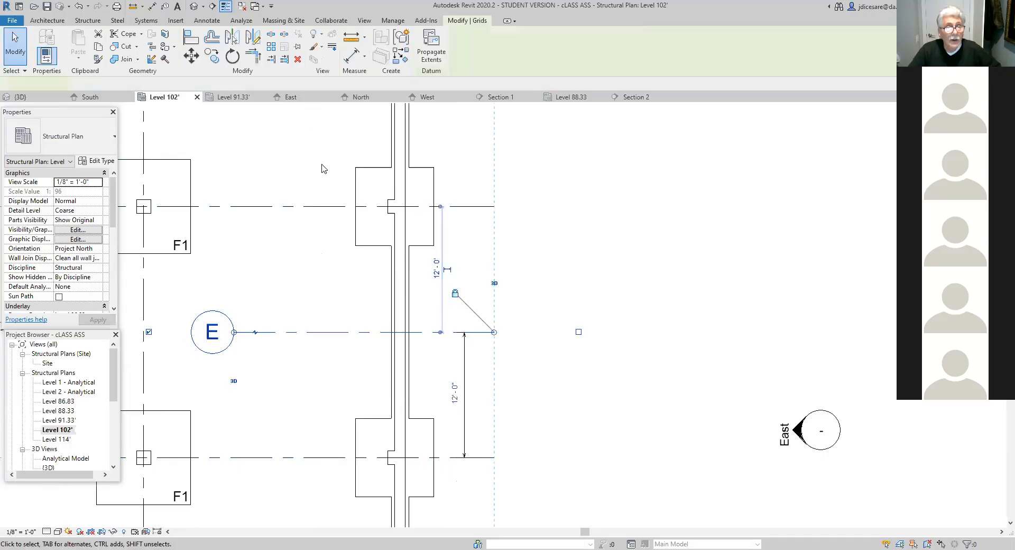
pyautogui.click(297, 60)
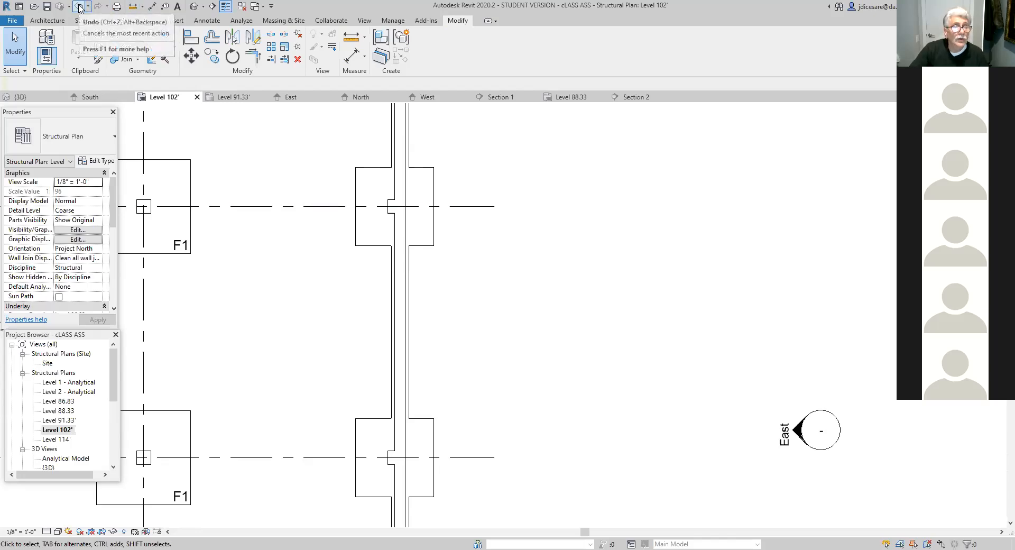
pyautogui.click(79, 7)
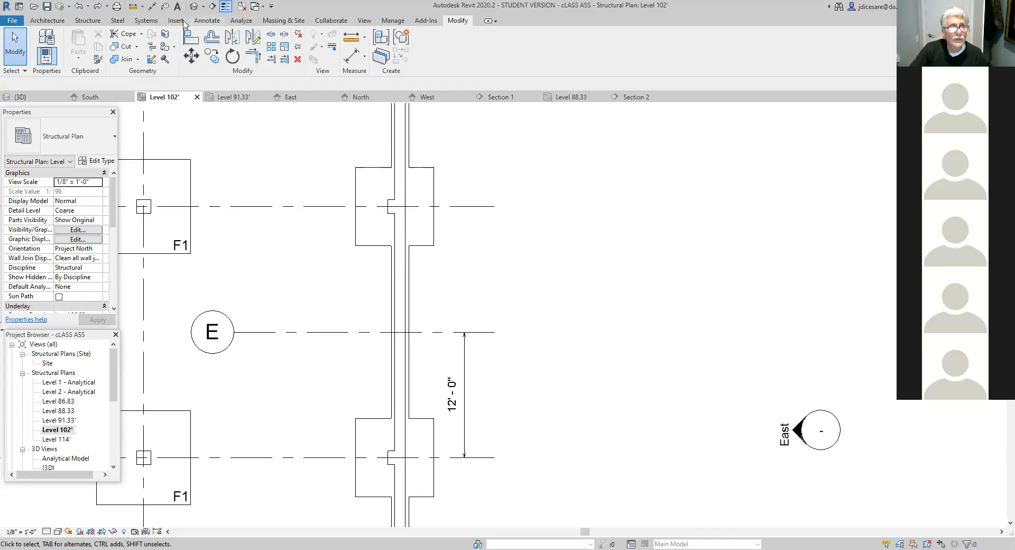
# - Draw a detail line along grid E from its east end to just outside the east wall, and delete grid E
pyautogui.click(207, 20)
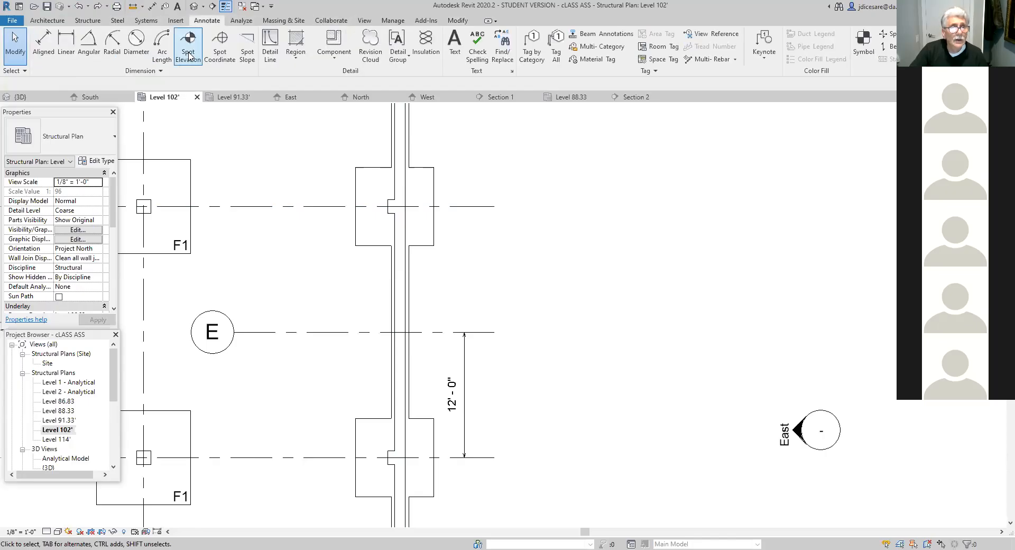
pyautogui.click(270, 53)
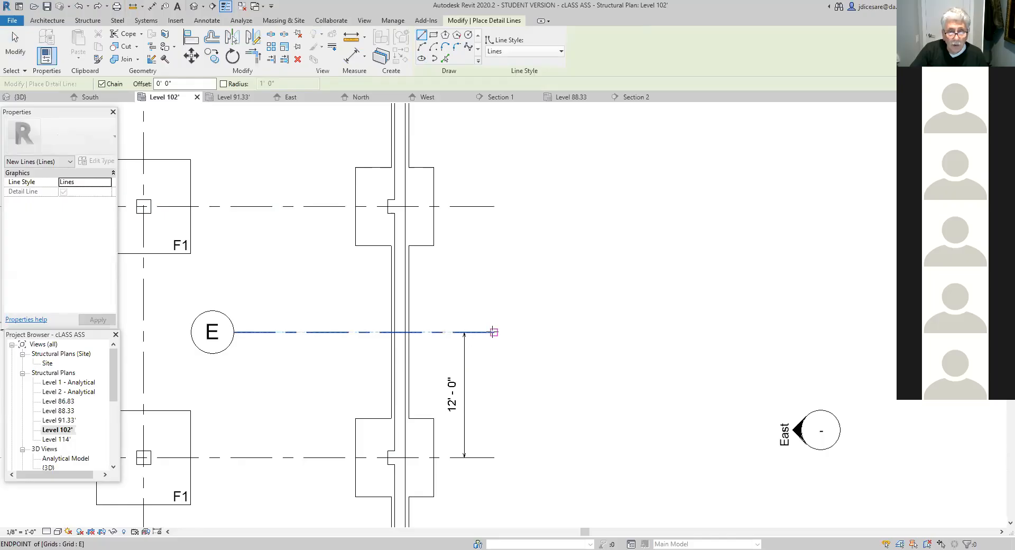
pyautogui.click(494, 332)
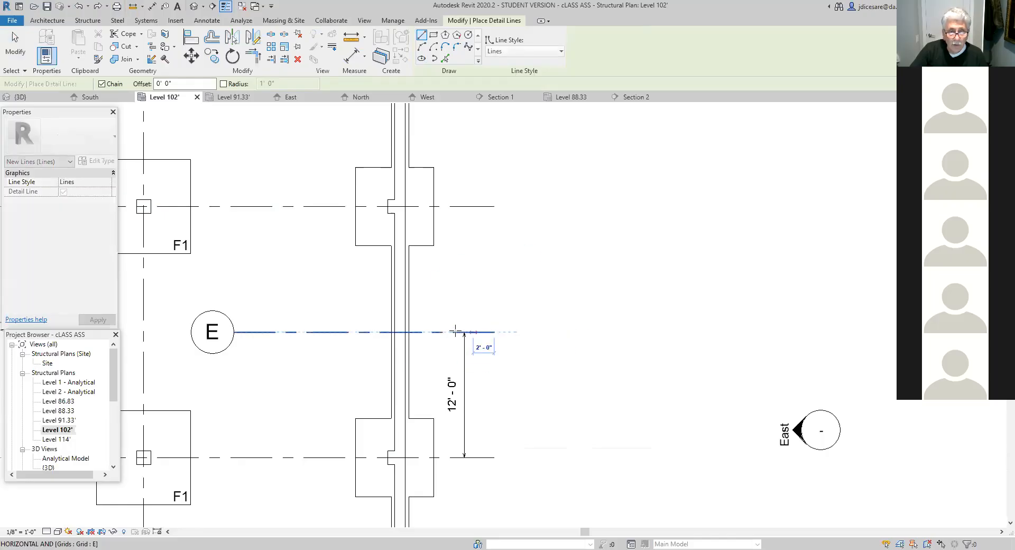
pyautogui.click(421, 332)
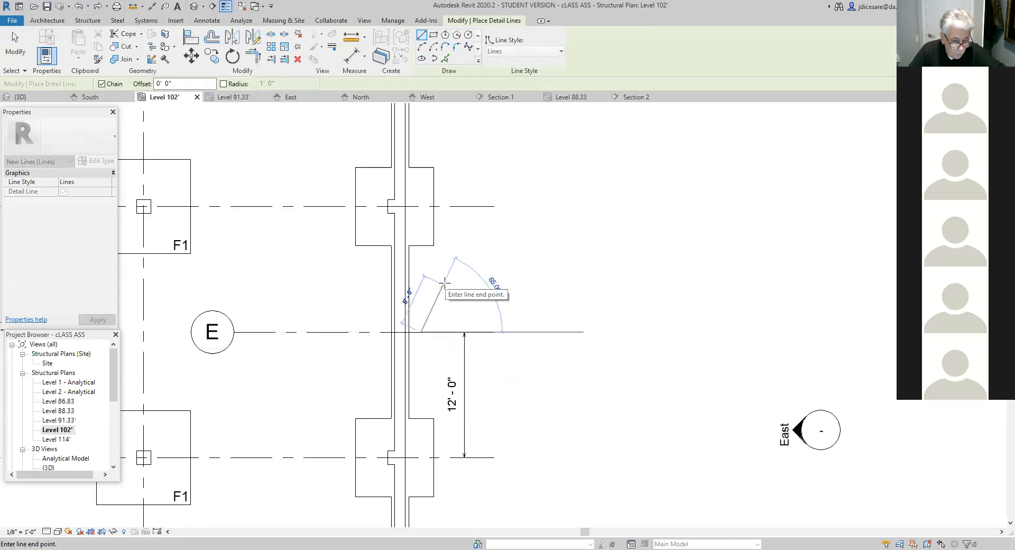
pyautogui.press('Escape')
pyautogui.press('Escape')
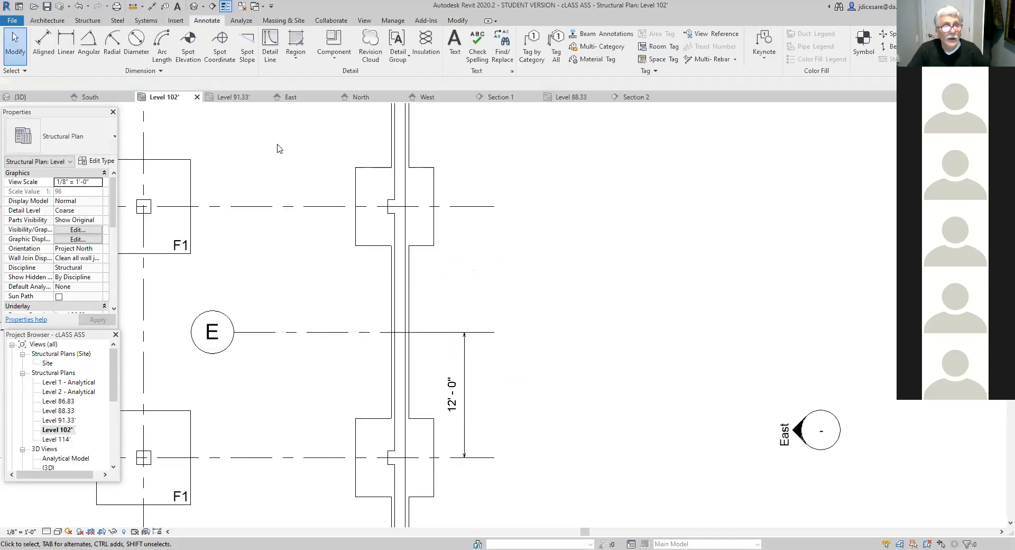
pyautogui.click(273, 333)
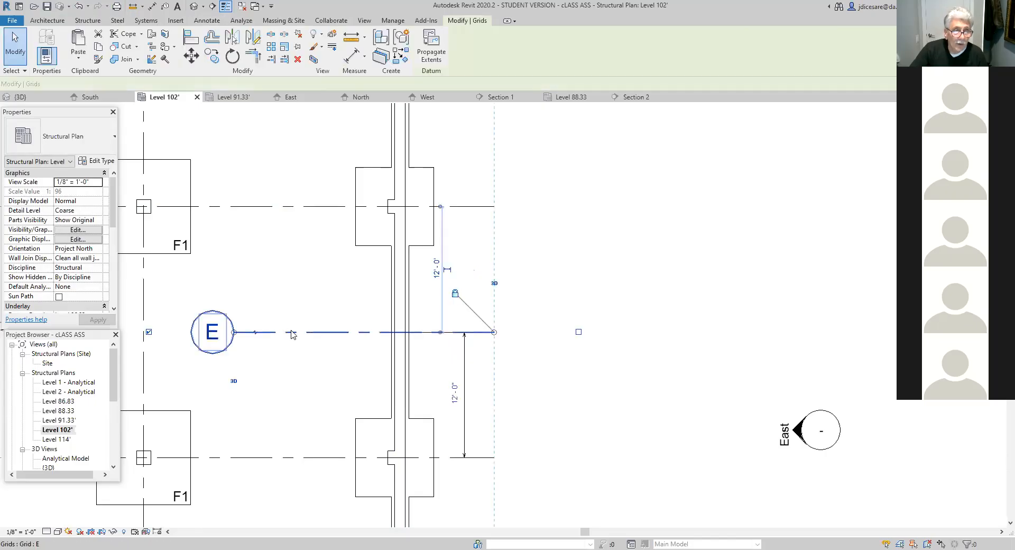
pyautogui.click(298, 62)
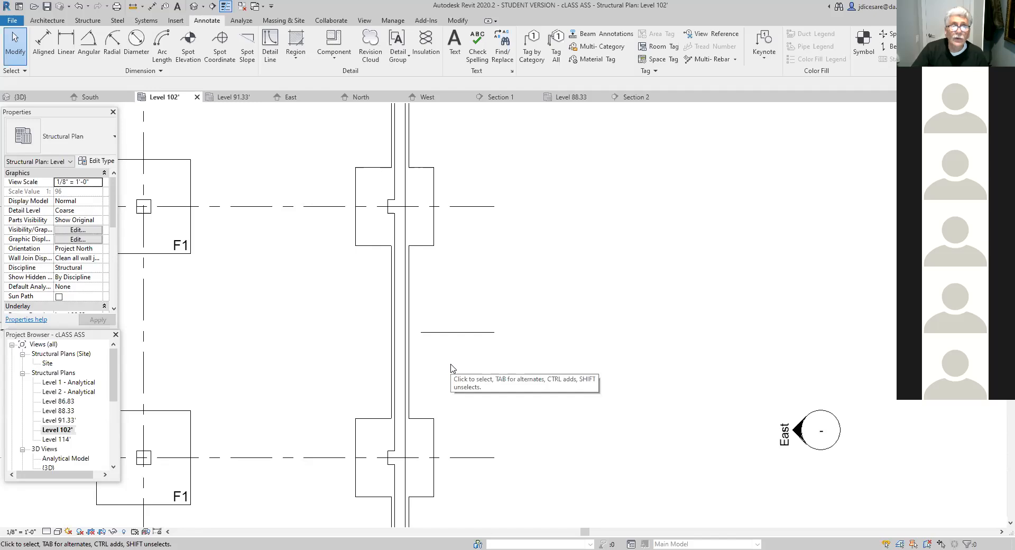
# - Place an aligned dimension between the short detail line outside the east wall and grid line C
pyautogui.click(43, 43)
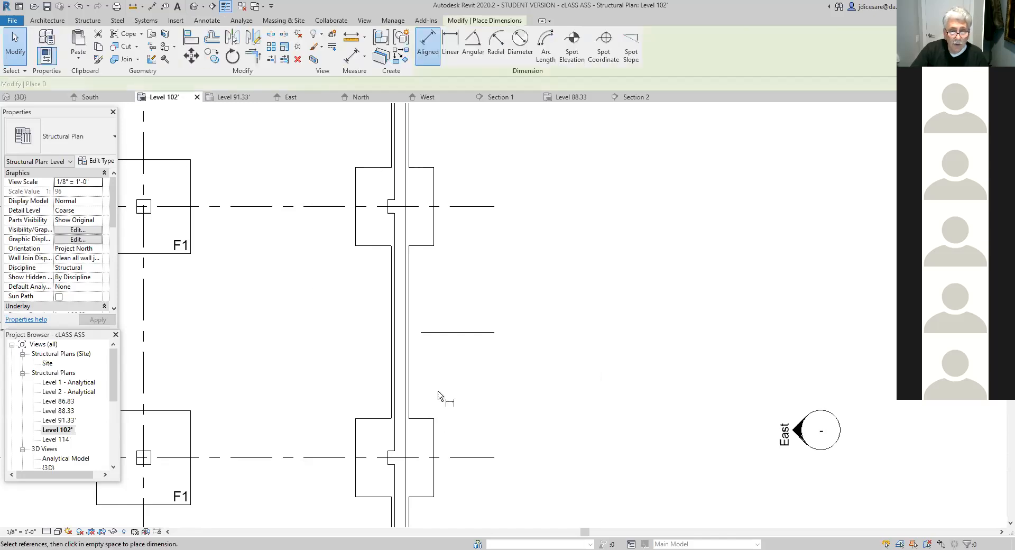
pyautogui.click(475, 334)
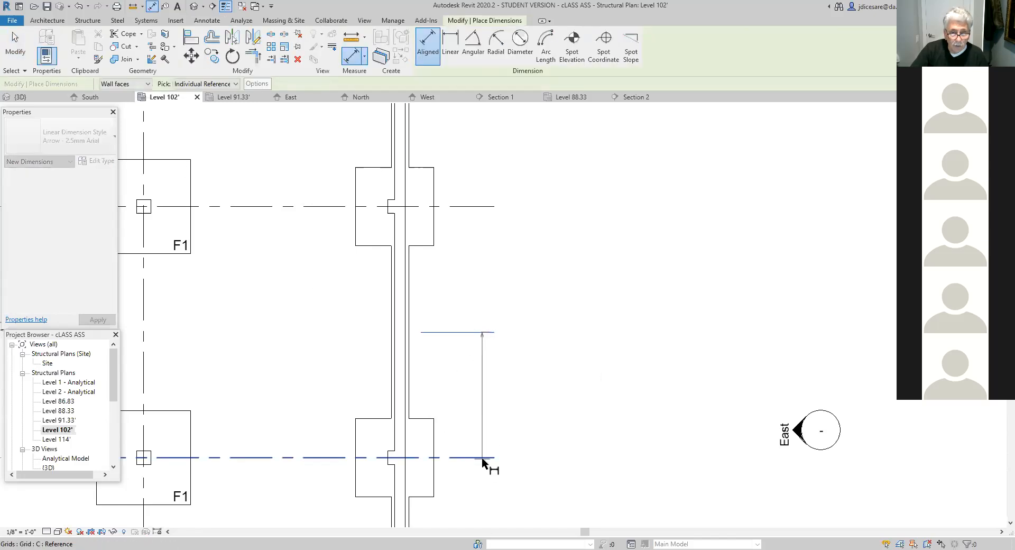
pyautogui.click(478, 458)
pyautogui.click(473, 465)
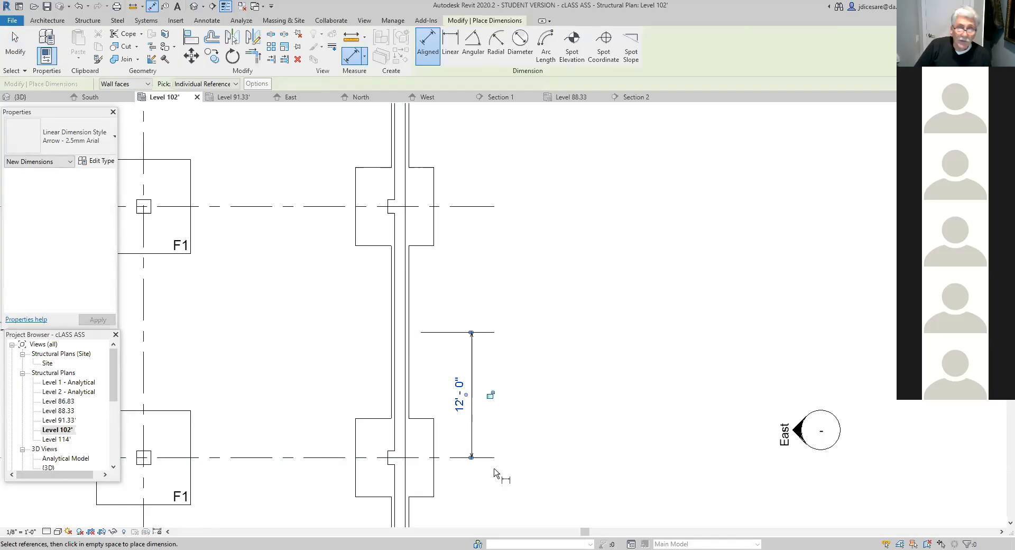
# - Draw a horizontal detail line about 9'-0" long, running east from the building's northeast wall corner
pyautogui.scroll(-2, 612, 276)
pyautogui.moveTo(612, 276); pyautogui.dragTo(582, 540, button='middle')
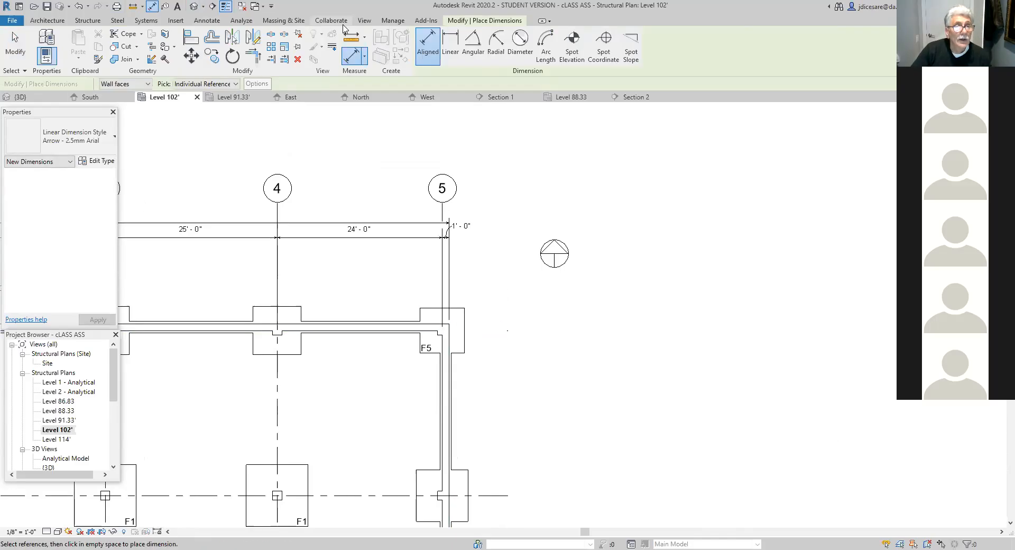
pyautogui.click(201, 21)
pyautogui.click(267, 47)
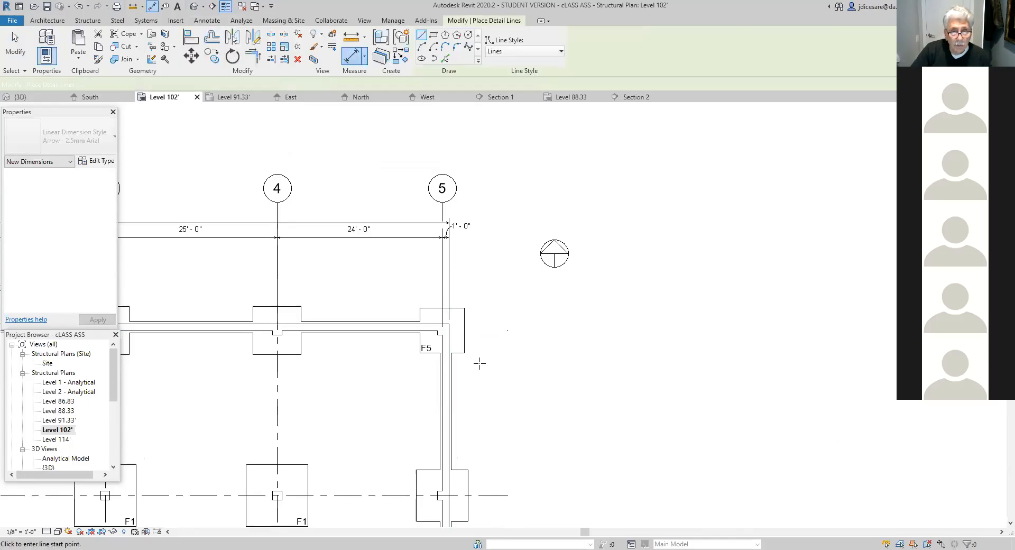
pyautogui.scroll(2, 479, 363)
pyautogui.click(433, 303)
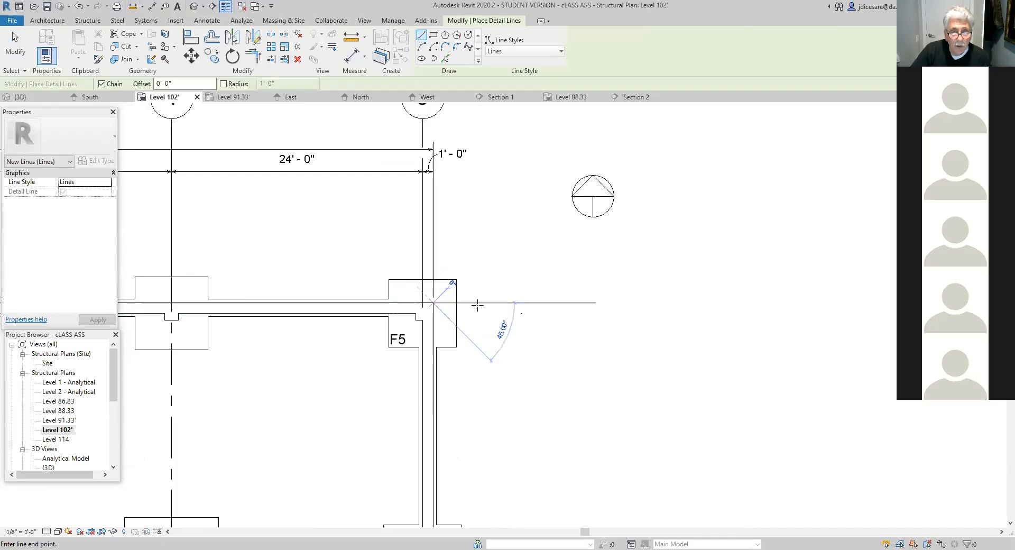
pyautogui.click(526, 303)
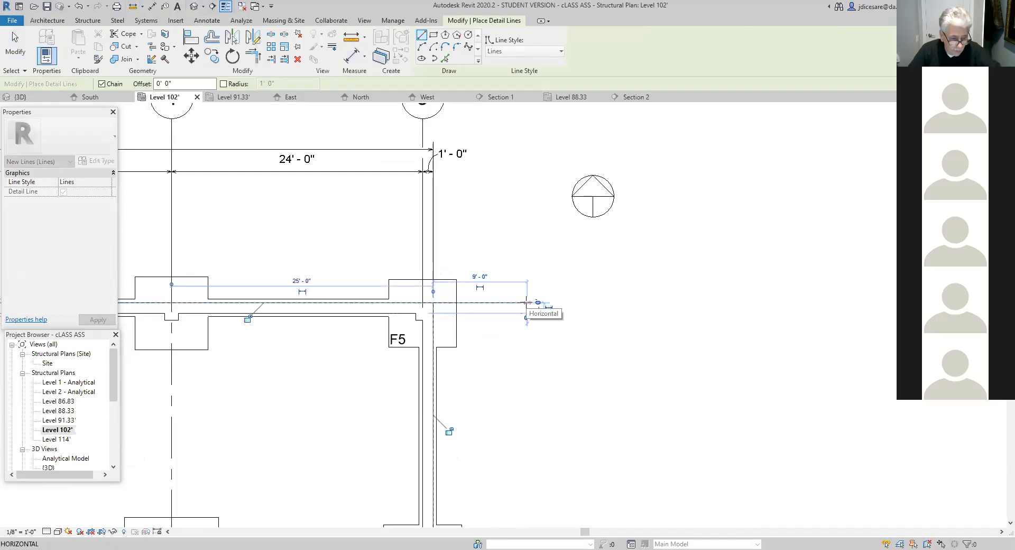
pyautogui.press('Escape')
pyautogui.press('Escape')
# - Shorten the west end of the northeast corner's detail line to leave a small gap off the wall face
pyautogui.scroll(2, 493, 376)
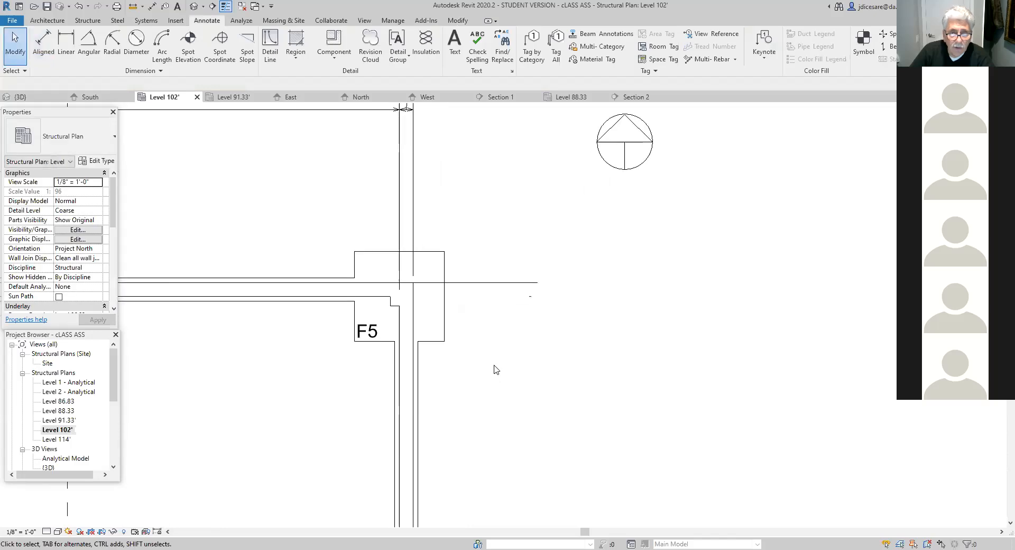
pyautogui.click(423, 284)
pyautogui.moveTo(413, 282); pyautogui.dragTo(423, 284)
pyautogui.click(509, 325)
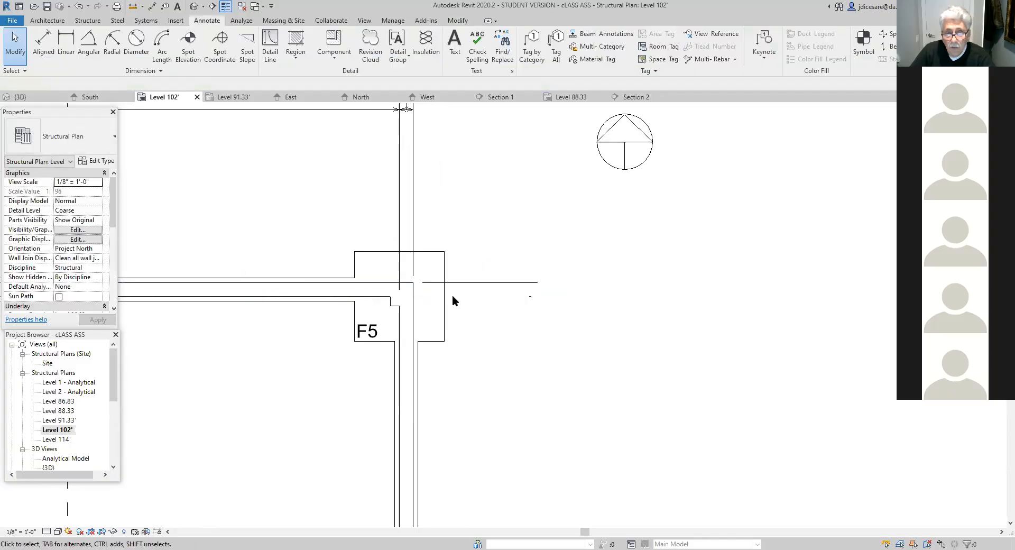
# - Start a text note with a one-segment leader, anchoring its arrowhead on the detail line at the northeast corner
pyautogui.scroll(-1, 501, 359)
pyautogui.moveTo(551, 415); pyautogui.dragTo(562, 252, button='middle')
pyautogui.scroll(-1, 554, 263)
pyautogui.moveTo(553, 335); pyautogui.dragTo(583, 321, button='middle')
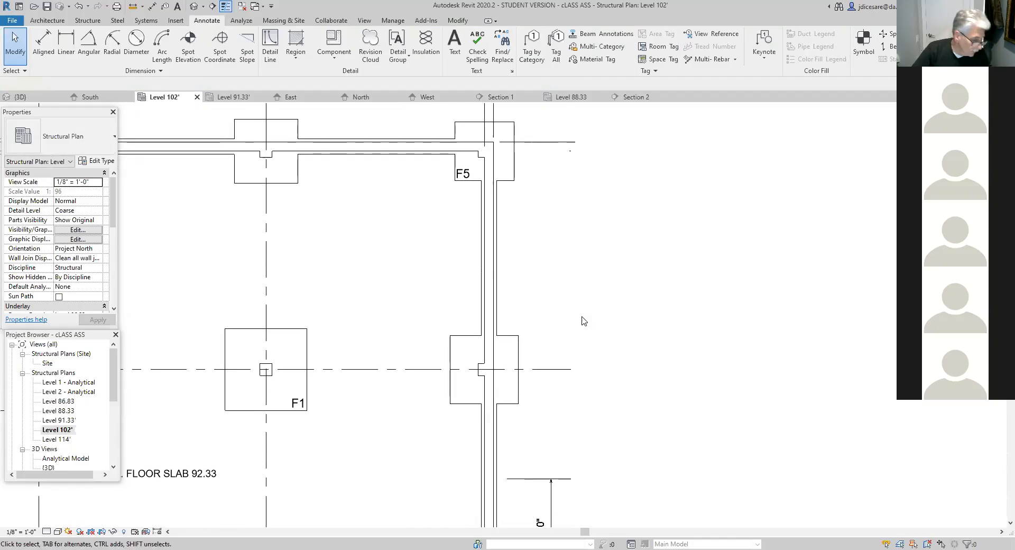
pyautogui.click(454, 55)
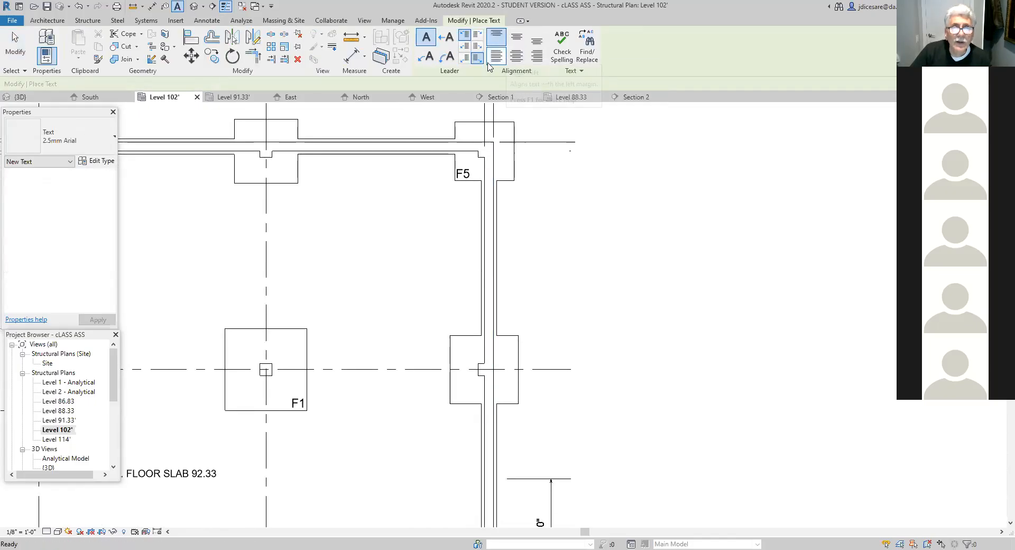
pyautogui.click(449, 38)
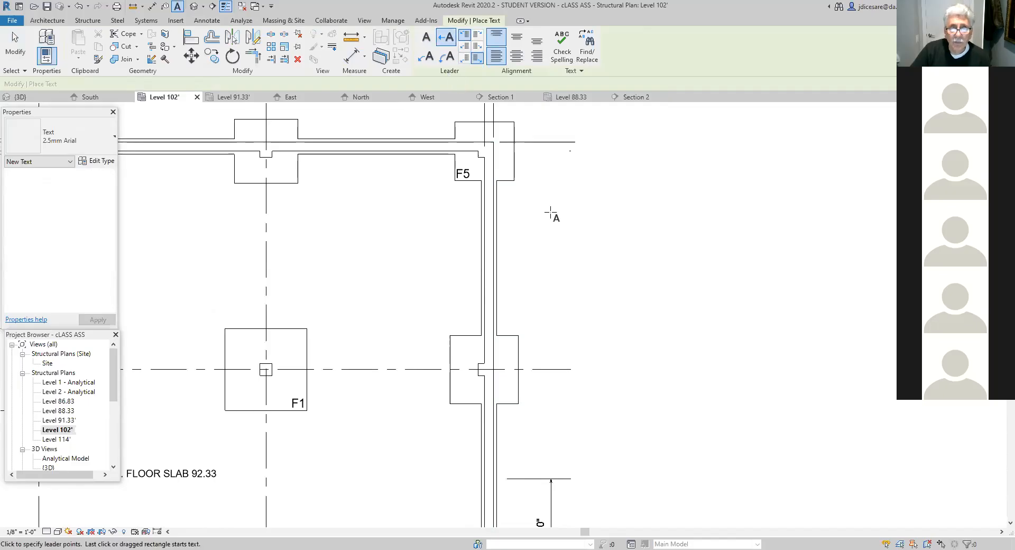
pyautogui.scroll(2, 552, 215)
pyautogui.moveTo(551, 224); pyautogui.dragTo(534, 296, button='middle')
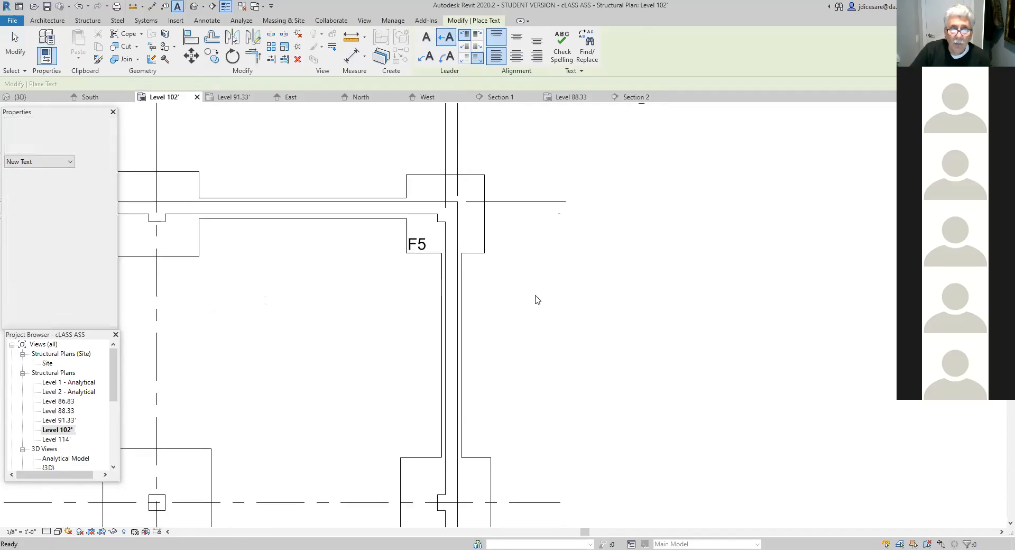
pyautogui.click(553, 202)
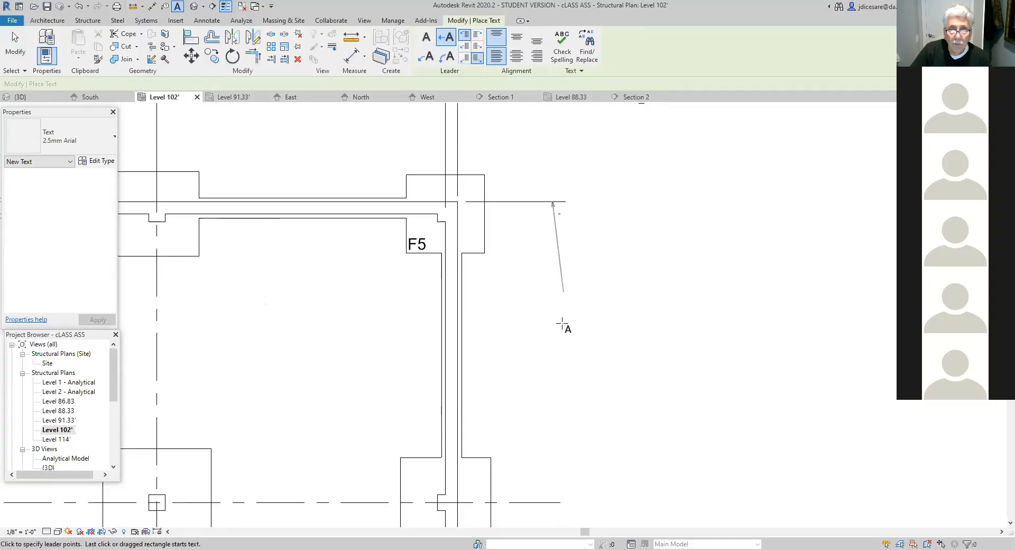
# - Run the leader straight south along the east wall to the southeast wall corner, and leave the note's text empty
pyautogui.moveTo(550, 460); pyautogui.dragTo(580, 270, button='middle')
pyautogui.moveTo(583, 512); pyautogui.dragTo(598, 401, button='middle')
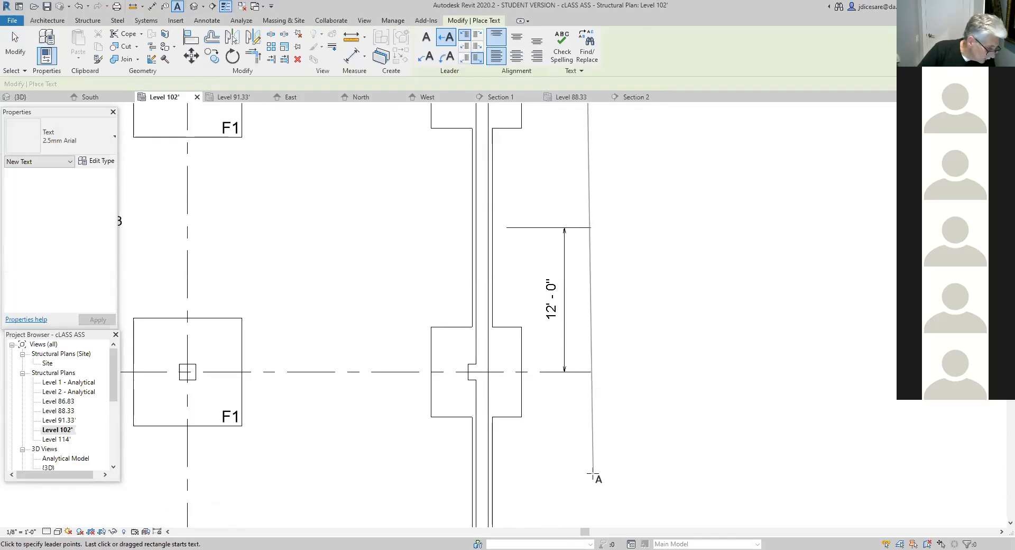
pyautogui.moveTo(600, 483); pyautogui.dragTo(585, 387, button='middle')
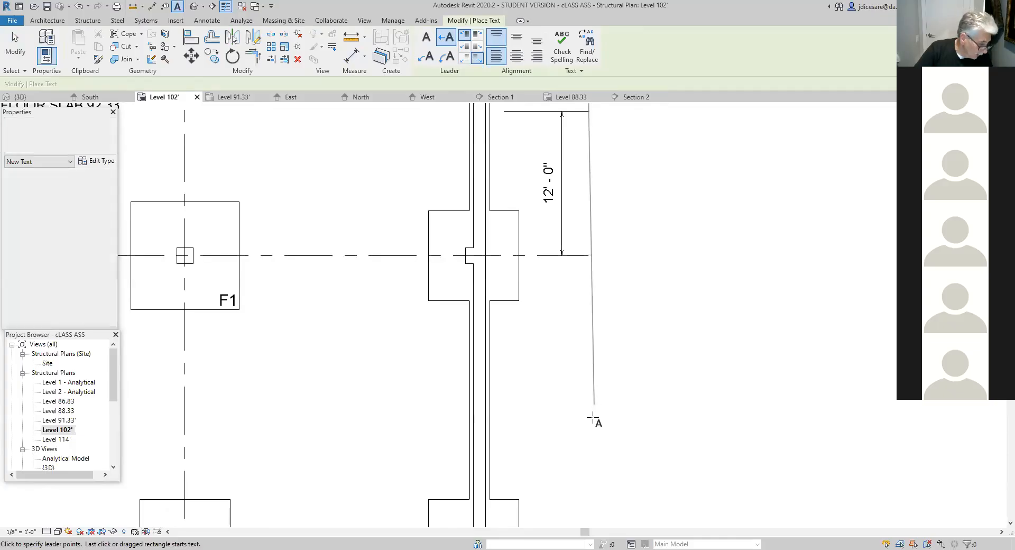
pyautogui.moveTo(593, 500); pyautogui.dragTo(578, 365, button='middle')
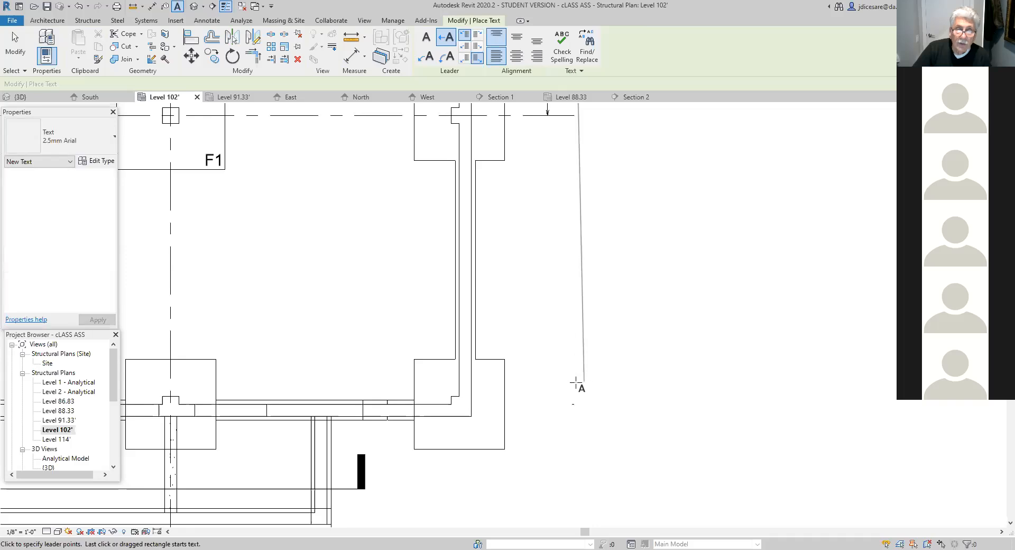
pyautogui.scroll(-1, 584, 390)
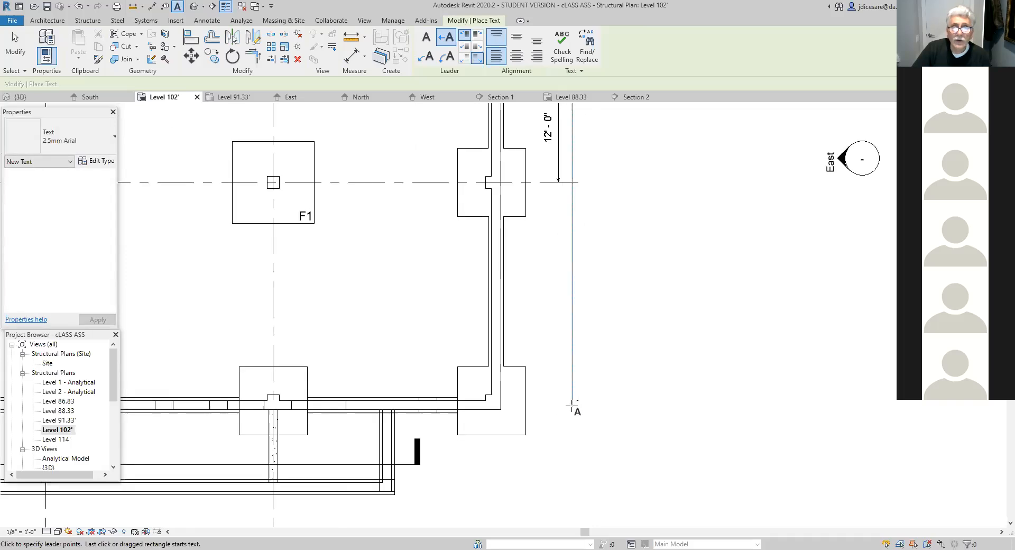
pyautogui.scroll(-5, 573, 406)
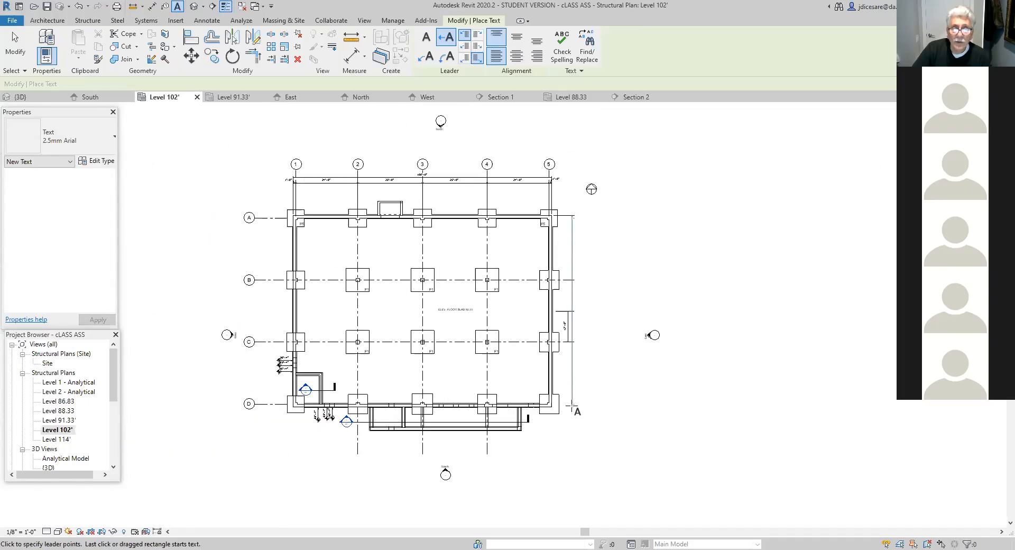
pyautogui.click(573, 406)
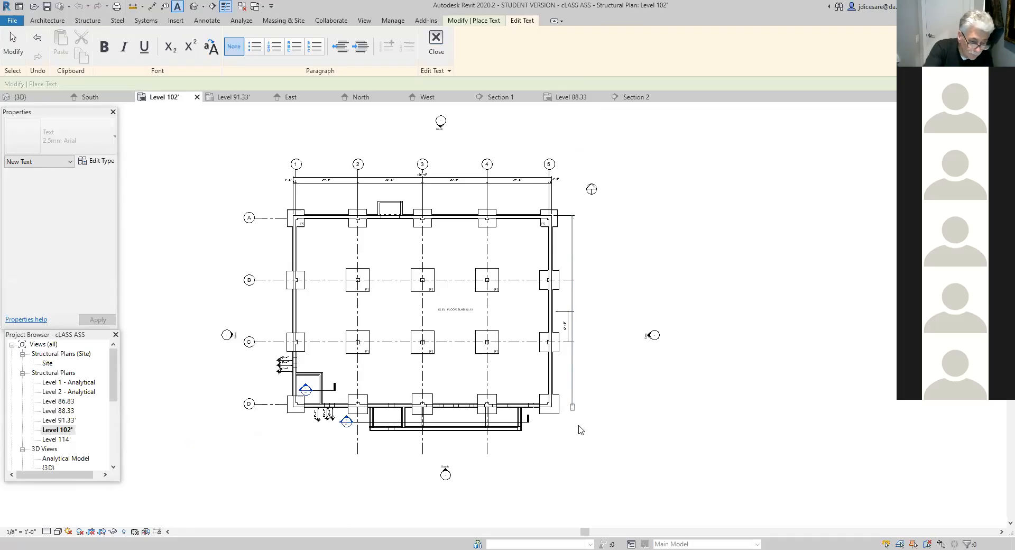
pyautogui.press('Escape')
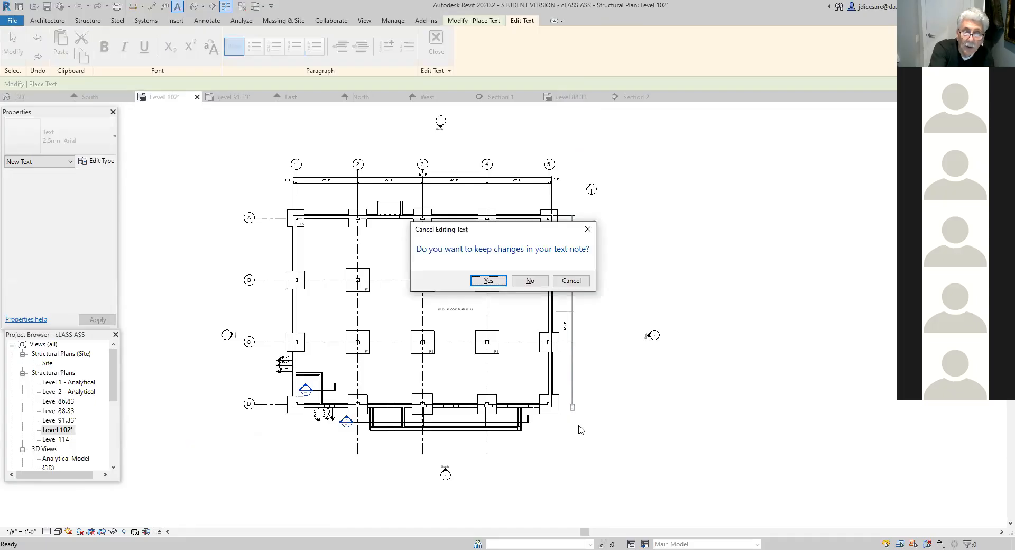
pyautogui.press('Escape')
pyautogui.click(581, 443)
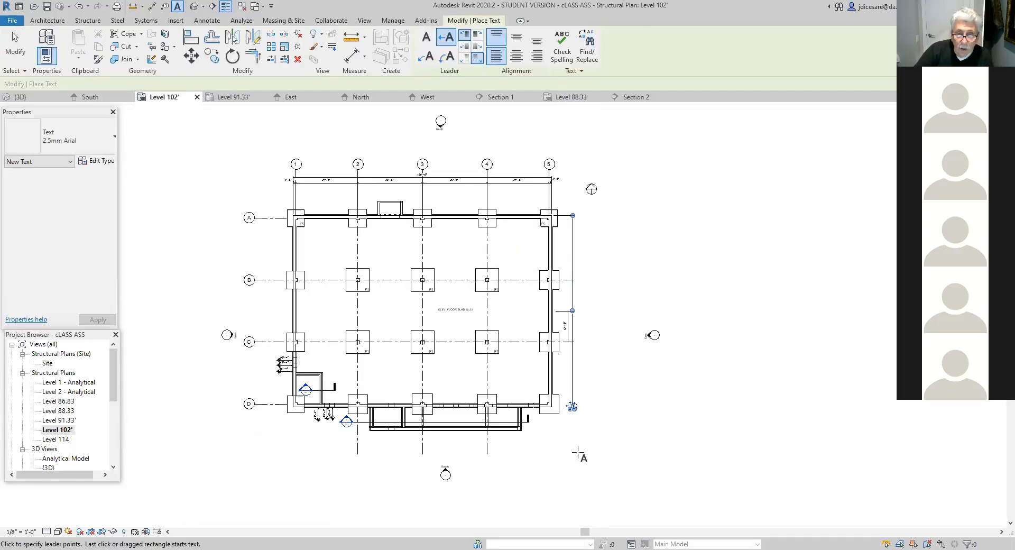
pyautogui.scroll(2, 581, 443)
pyautogui.moveTo(591, 422); pyautogui.dragTo(574, 481, button='middle')
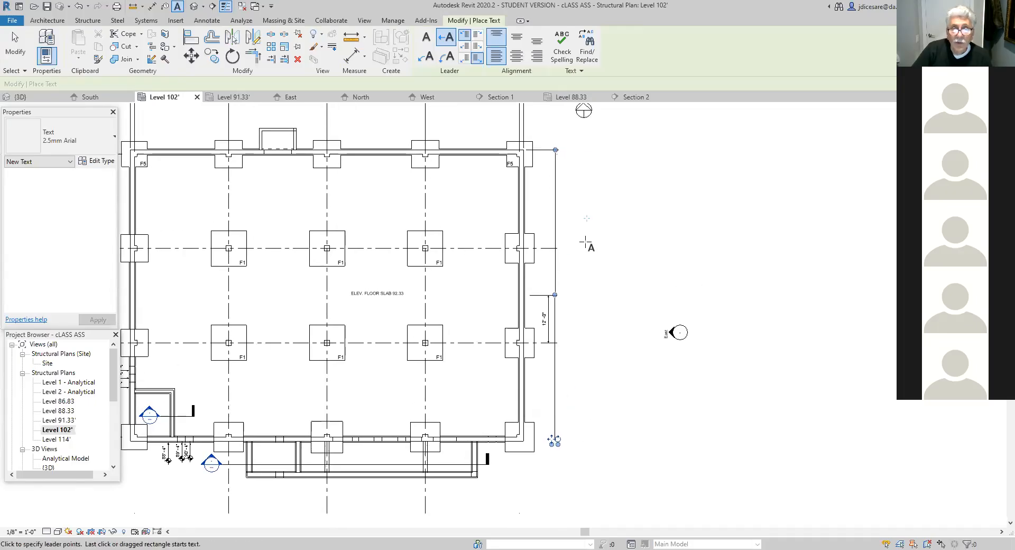
pyautogui.press('Escape')
pyautogui.press('Escape')
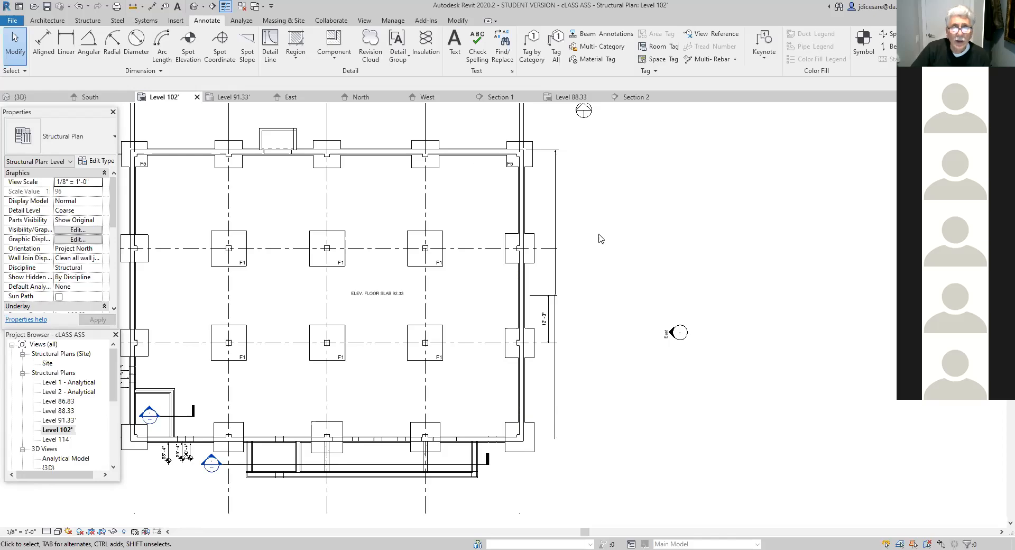
# - Draw a horizontal detail line about 18'-0" long in the empty area southeast of the building
pyautogui.moveTo(610, 305); pyautogui.dragTo(580, 285, button='middle')
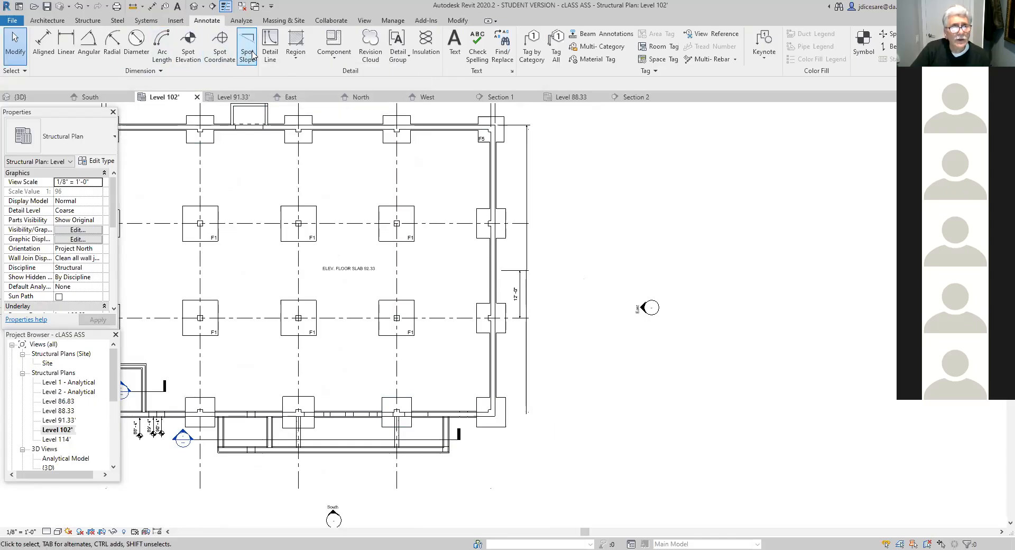
pyautogui.click(270, 46)
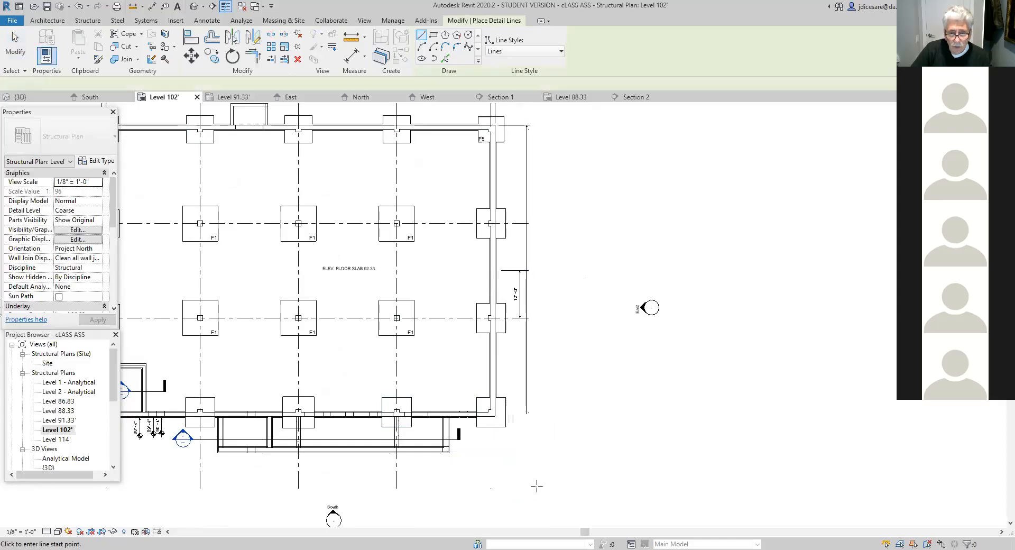
pyautogui.click(516, 486)
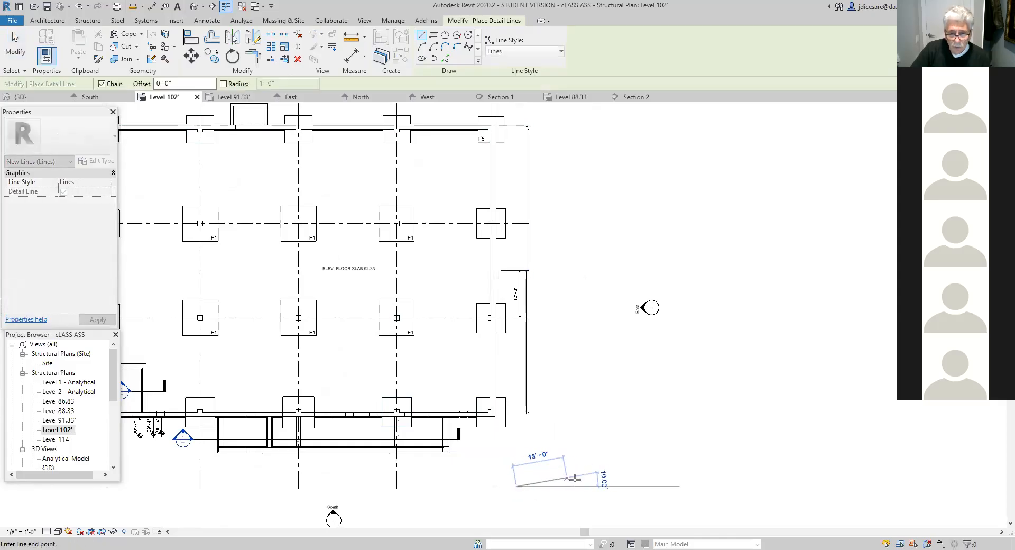
pyautogui.click(587, 485)
pyautogui.press('Escape')
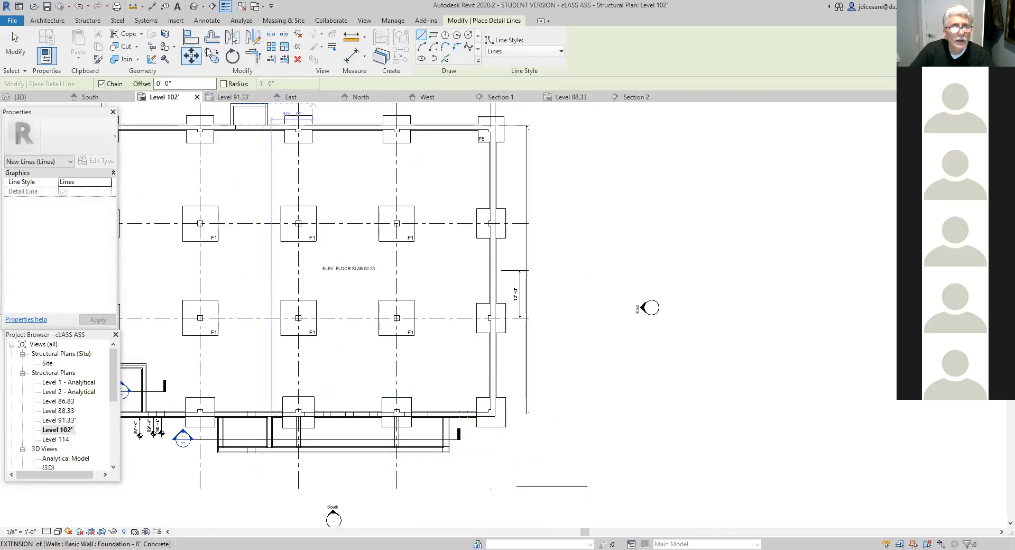
# - Draw a vertical detail line about 14'-6" long, going north from the east end of the horizontal line
pyautogui.click(206, 21)
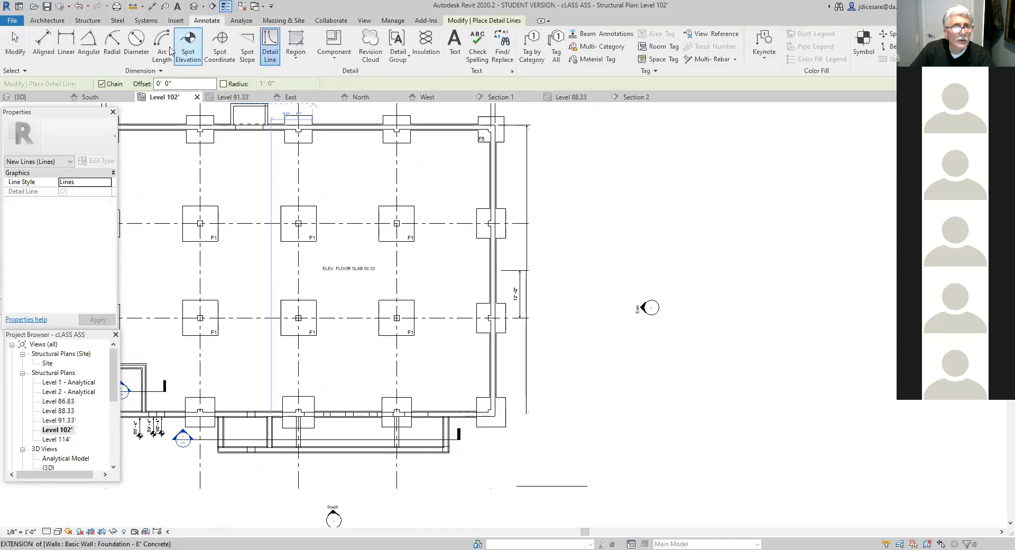
pyautogui.click(268, 50)
pyautogui.click(588, 486)
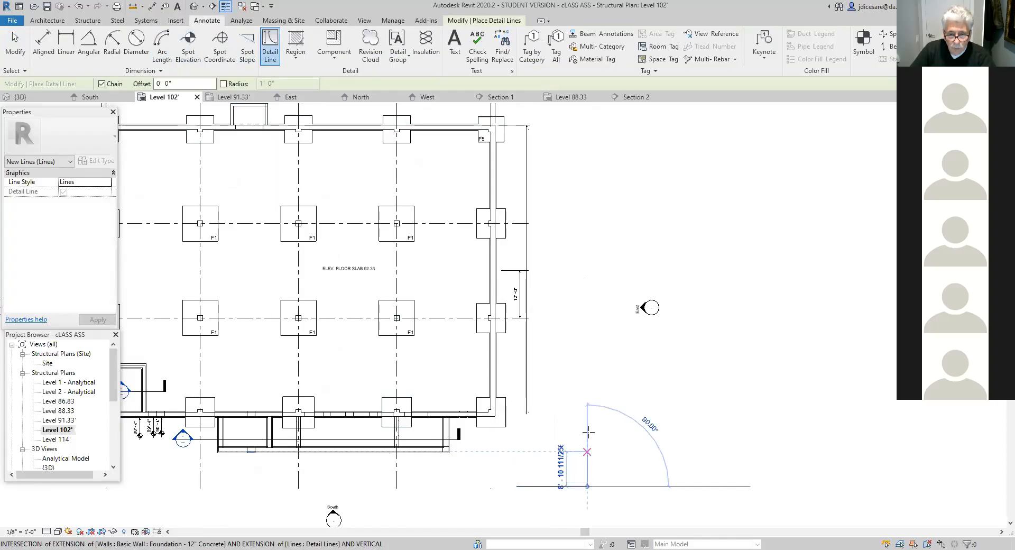
pyautogui.click(588, 429)
pyautogui.press('Escape')
pyautogui.press('Escape')
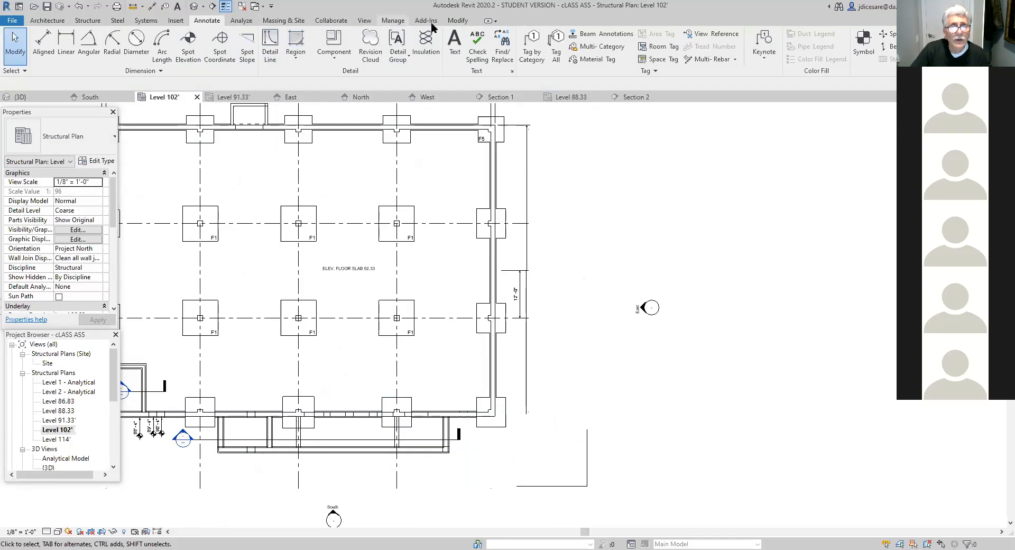
pyautogui.click(457, 22)
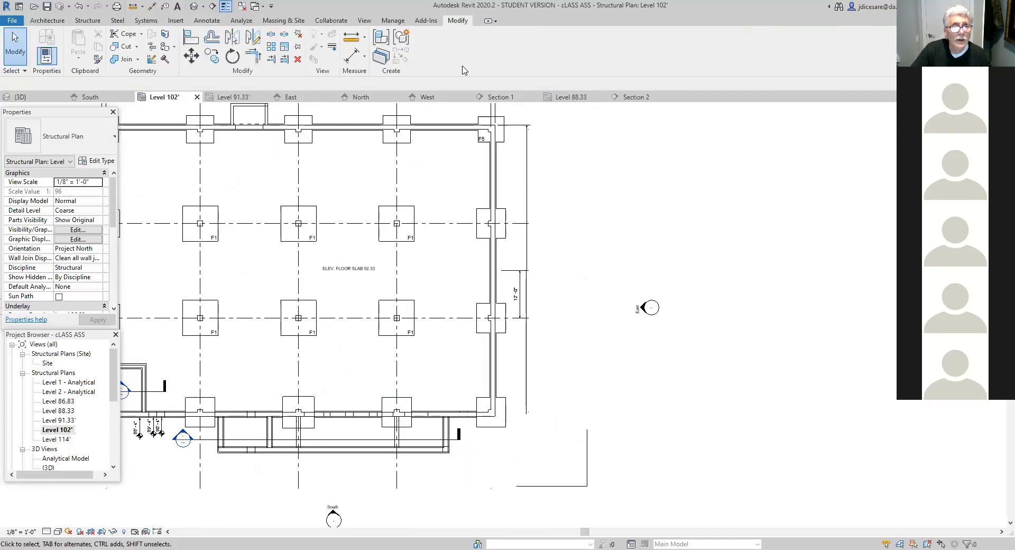
pyautogui.click(588, 462)
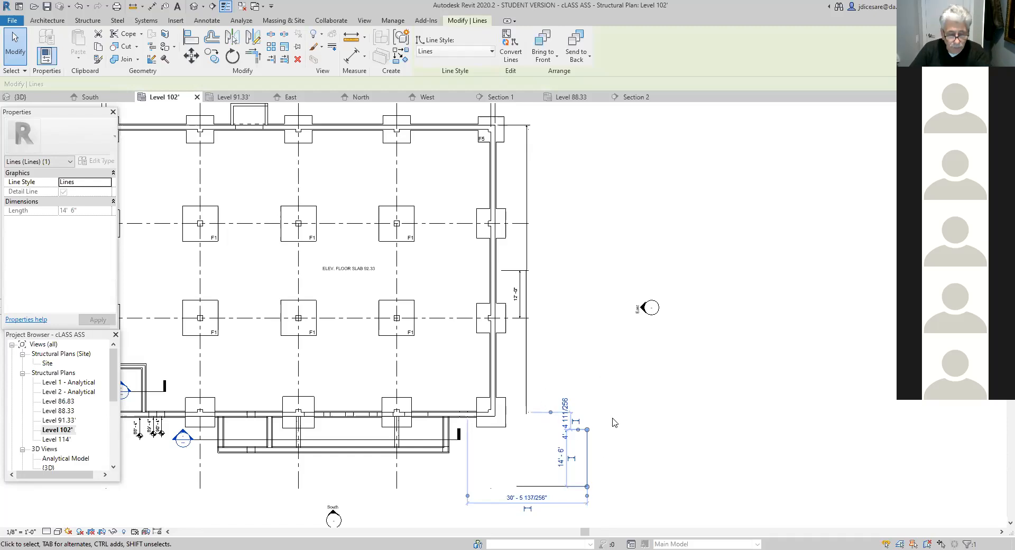
pyautogui.click(602, 449)
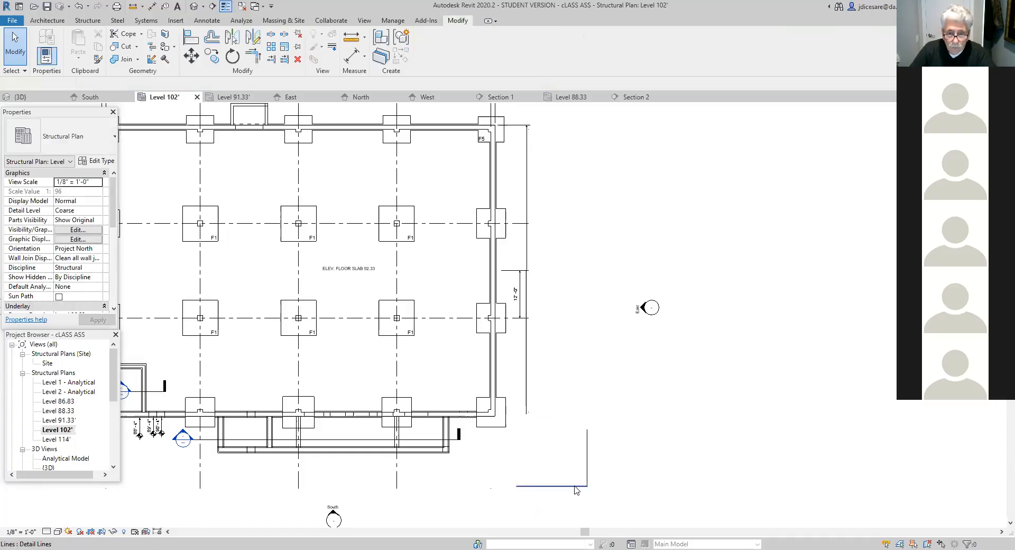
pyautogui.click(576, 486)
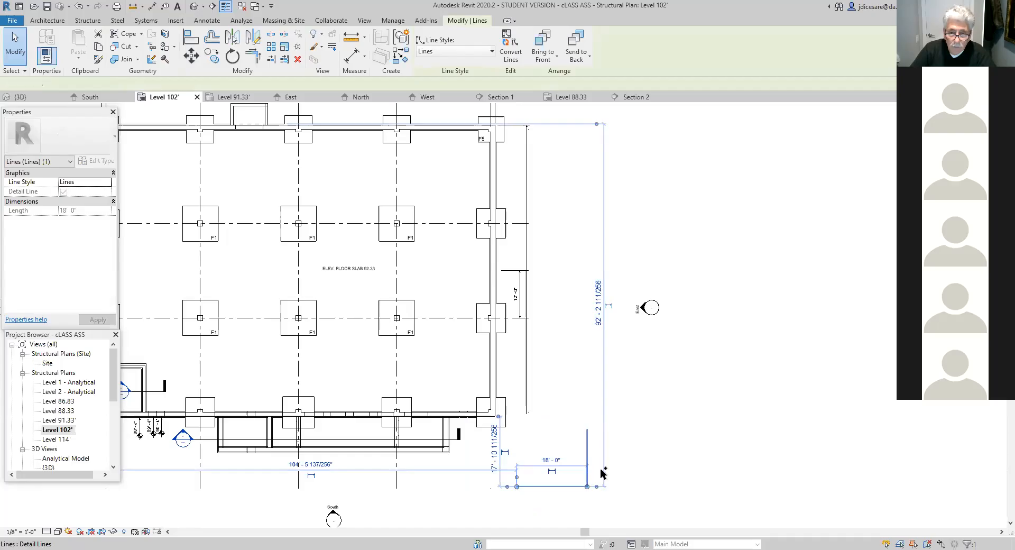
pyautogui.keyDown('ctrl'); pyautogui.click(588, 473); pyautogui.keyUp('ctrl')
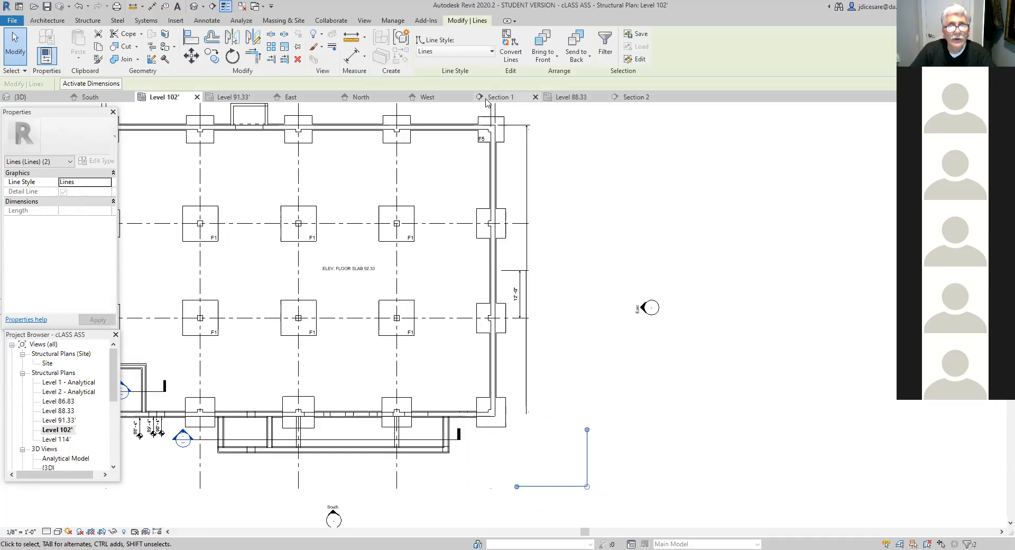
pyautogui.click(566, 191)
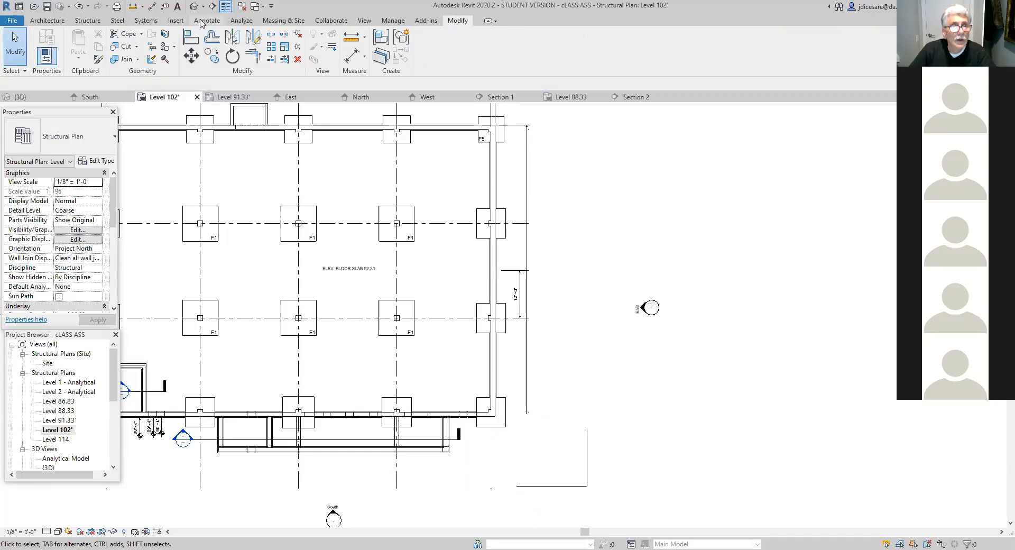
pyautogui.click(208, 21)
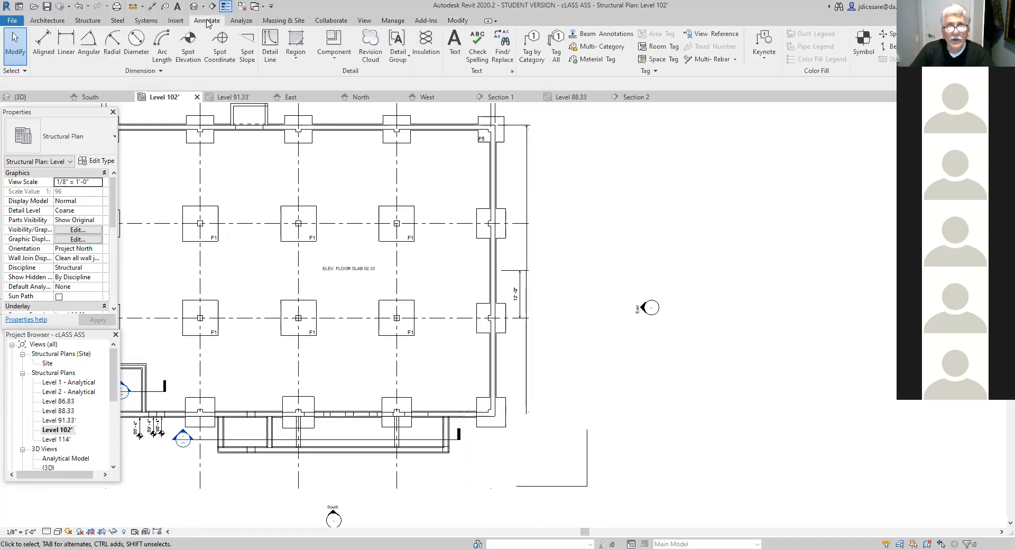
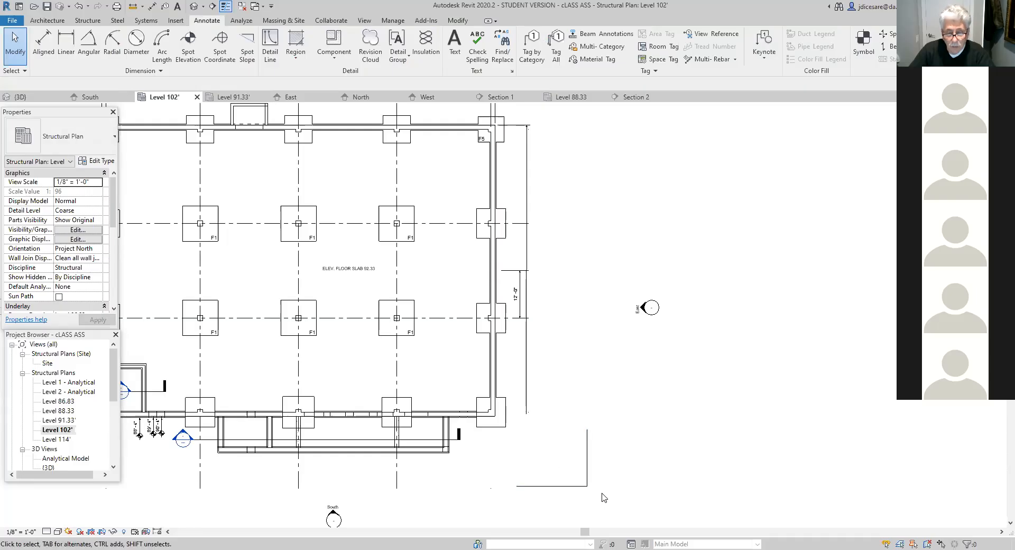
# - Delete the horizontal and vertical detail lines in the empty area southeast of the building
pyautogui.click(563, 485)
pyautogui.click(559, 503)
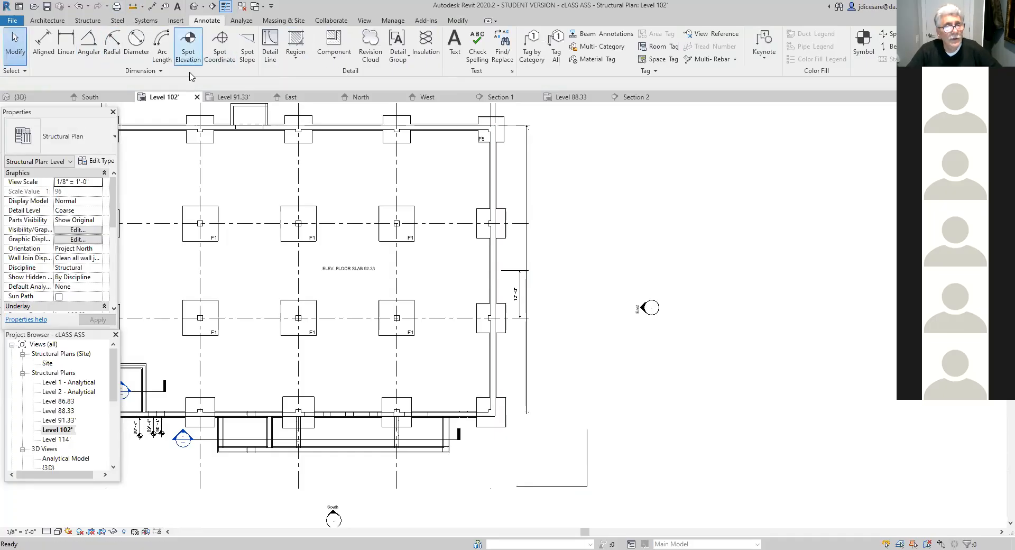
pyautogui.click(587, 465)
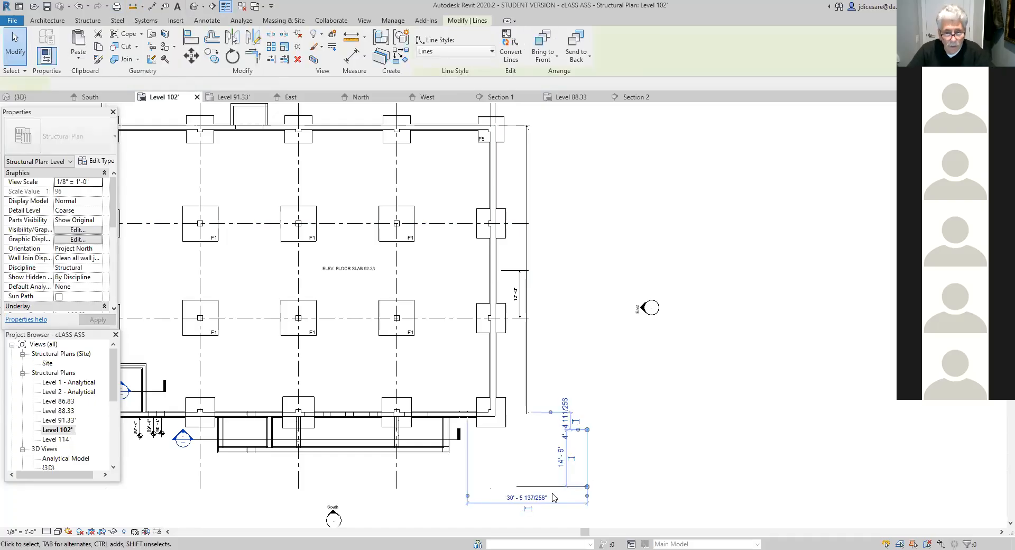
pyautogui.click(598, 502)
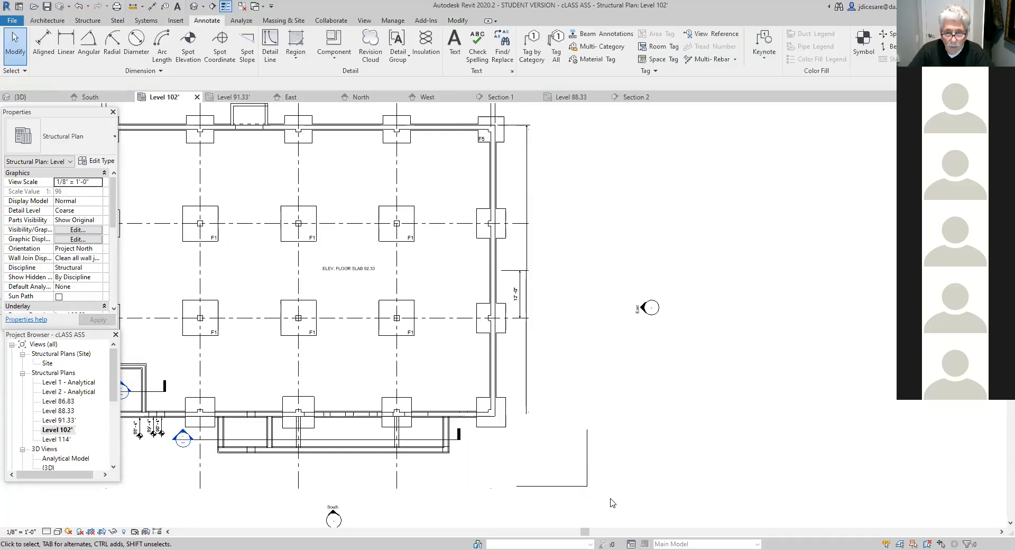
pyautogui.moveTo(633, 507); pyautogui.dragTo(540, 431)
pyautogui.click(540, 456)
pyautogui.moveTo(632, 503); pyautogui.dragTo(507, 432)
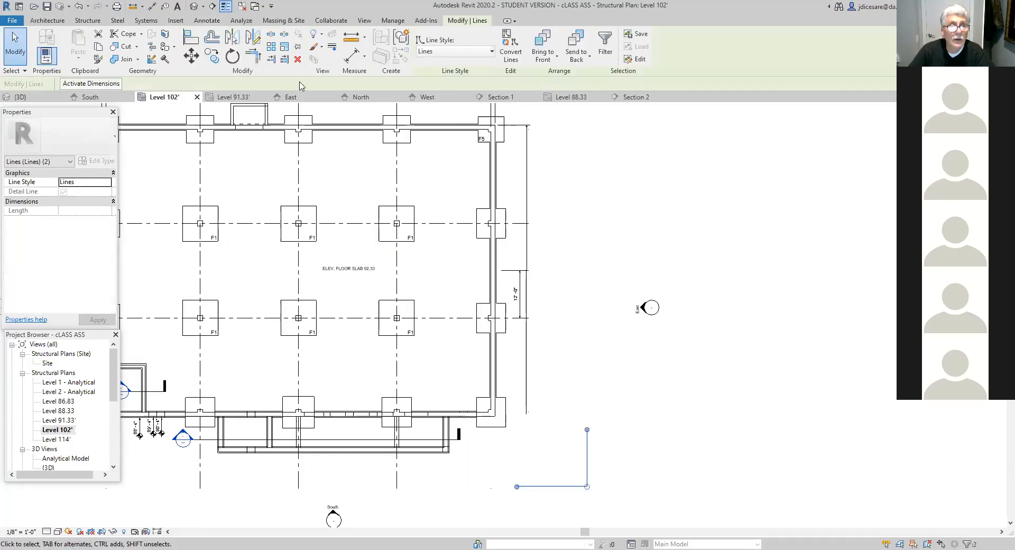
pyautogui.click(297, 60)
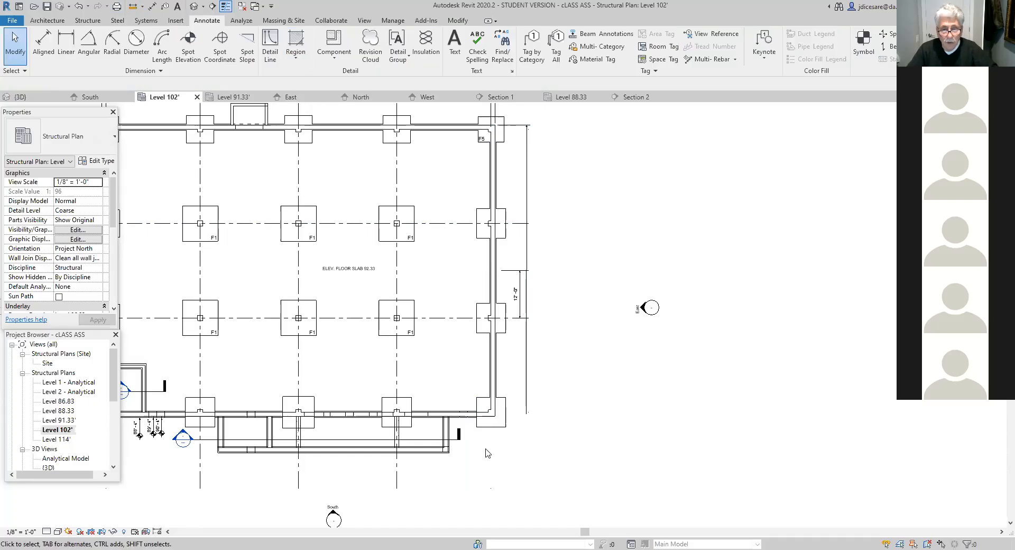
# - Review the Level 102' plan from the southeast corner across the footings, grid lines and overall dimensions
pyautogui.scroll(2, 493, 449)
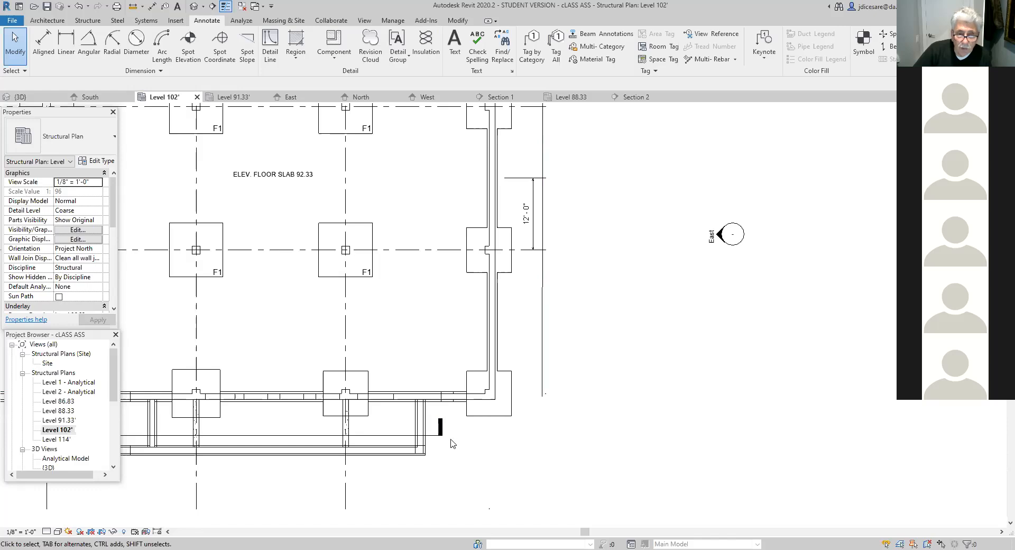
pyautogui.scroll(-2, 521, 444)
pyautogui.scroll(-2, 523, 451)
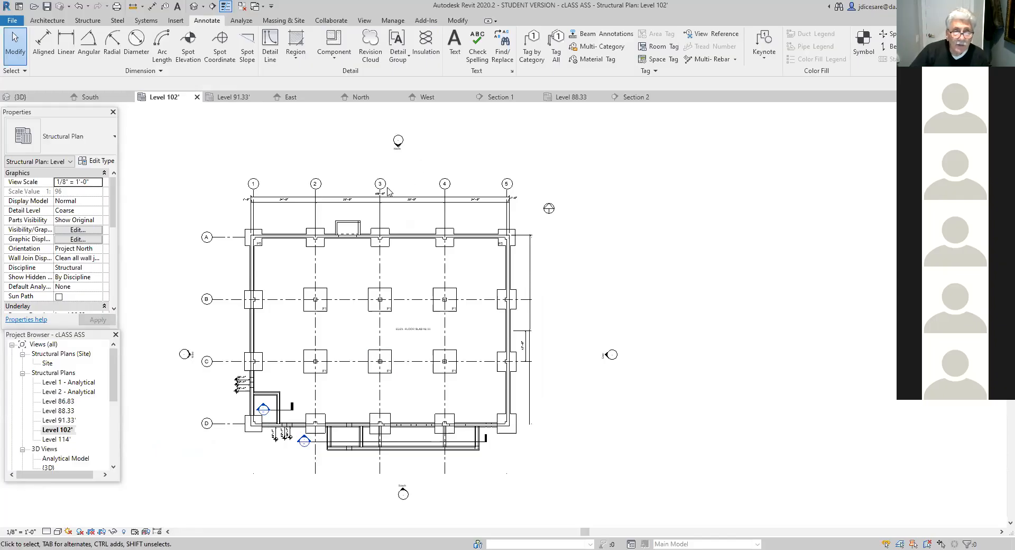
pyautogui.scroll(4, 398, 270)
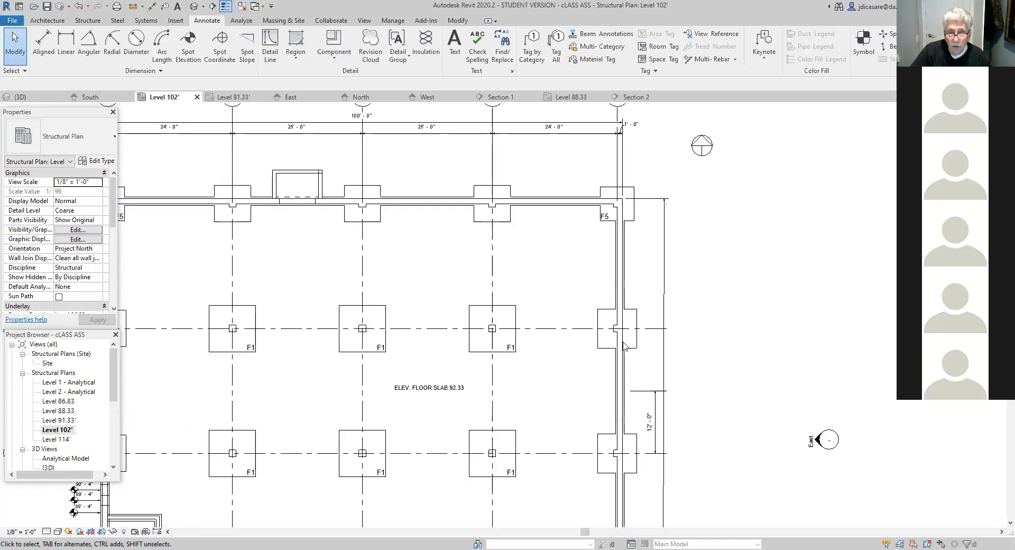
pyautogui.scroll(-2, 573, 489)
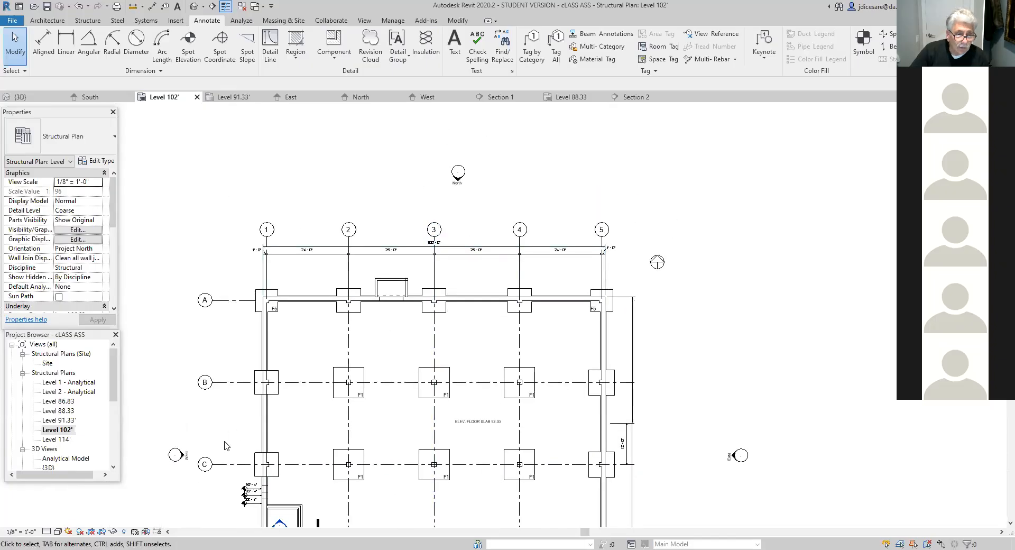
pyautogui.moveTo(385, 503)
pyautogui.mouseDown(button='middle')
pyautogui.moveTo(383, 379)
pyautogui.moveTo(364, 295)
pyautogui.mouseUp(button='middle')
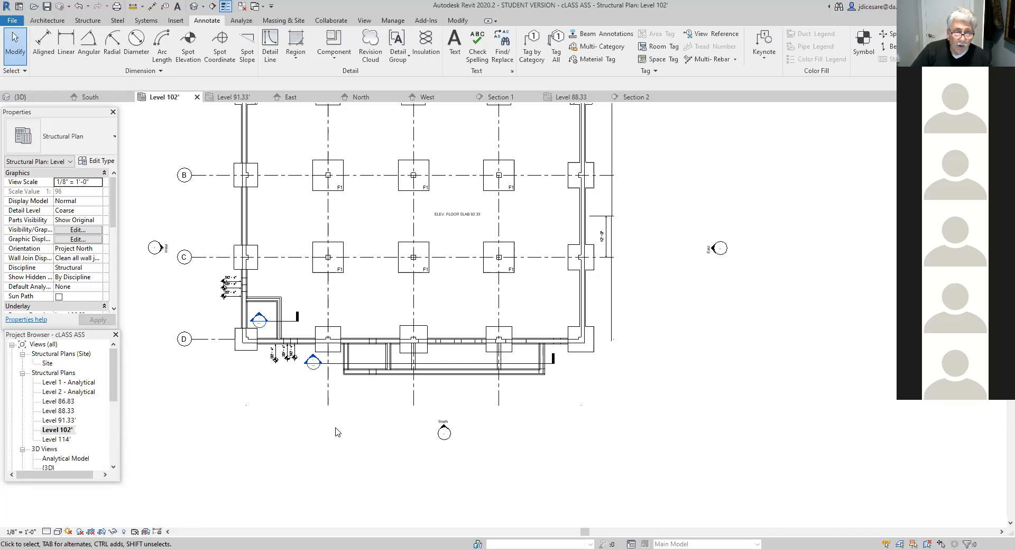
# - Select the cast-in-place stair outside the south wall and examine its outline and the surrounding foundation walls
pyautogui.scroll(3, 373, 359)
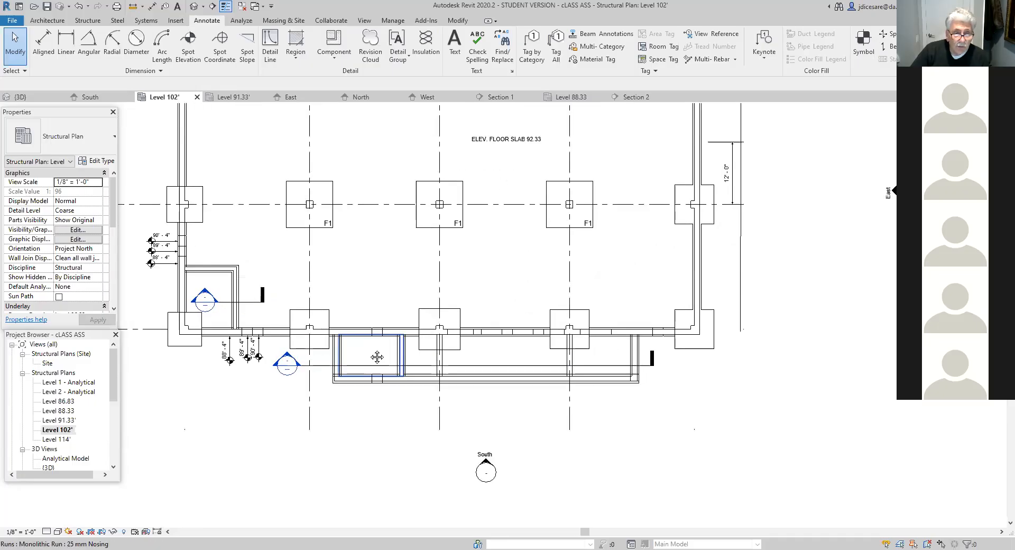
pyautogui.moveTo(373, 359); pyautogui.dragTo(365, 449, button='middle')
pyautogui.scroll(3, 362, 446)
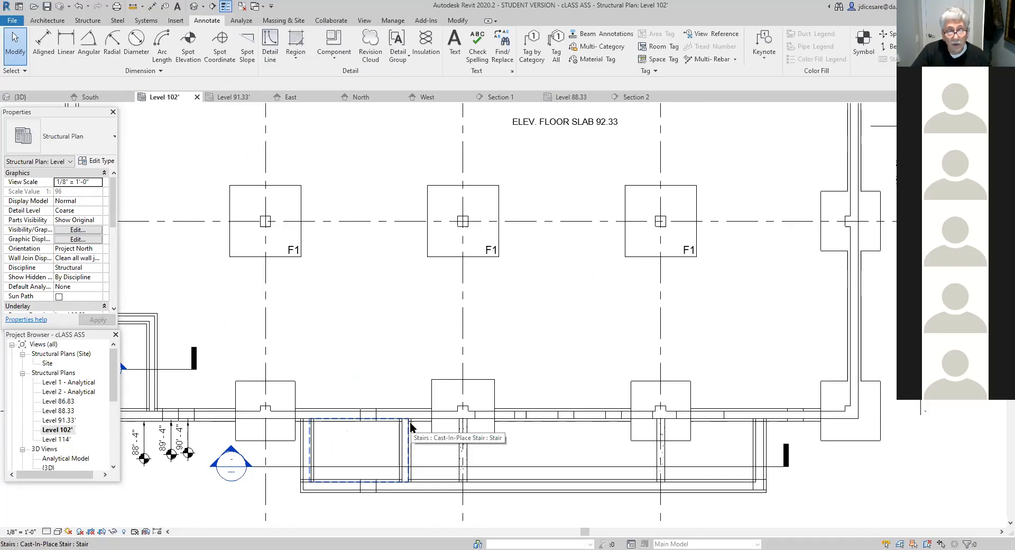
pyautogui.click(347, 439)
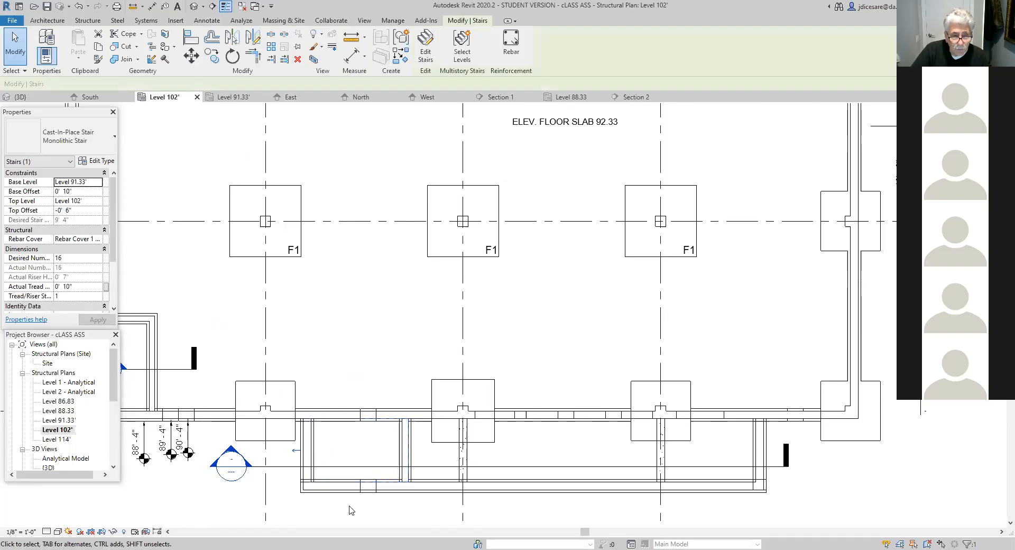
pyautogui.scroll(4, 369, 501)
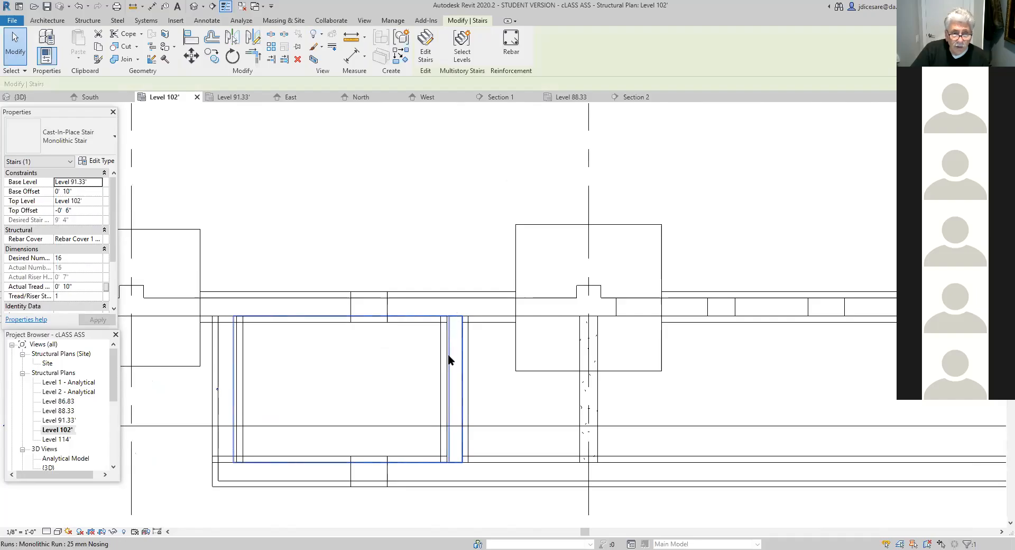
pyautogui.scroll(2, 443, 494)
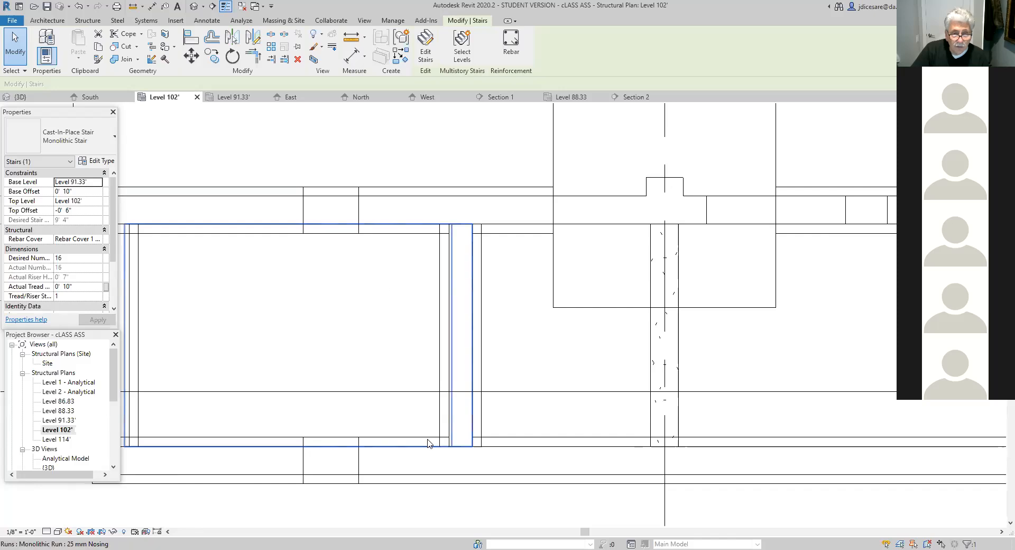
pyautogui.scroll(-2, 429, 443)
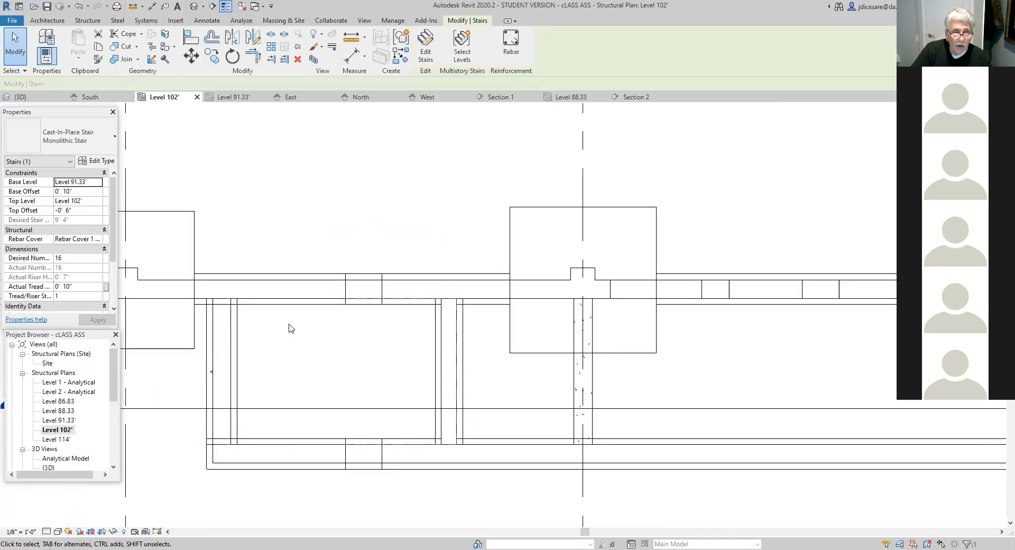
pyautogui.moveTo(485, 362); pyautogui.dragTo(381, 358, button='middle')
pyautogui.scroll(-5, 490, 379)
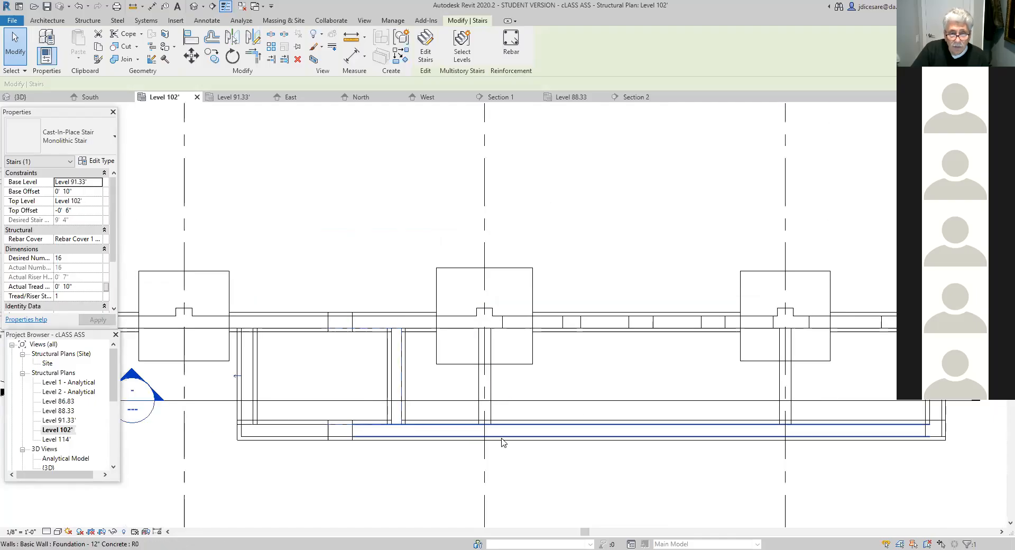
pyautogui.scroll(-4, 579, 478)
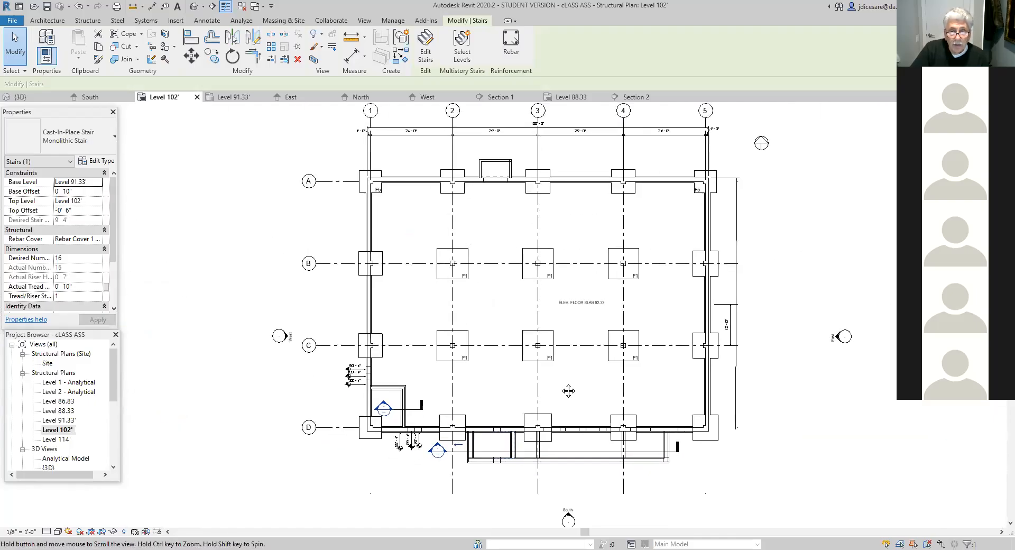
# - Use Linework with the <Invisible lines> style to hide the wall-joint lines at the northeast corner of the small enclosure between grids 2 and 3
pyautogui.scroll(2, 548, 405)
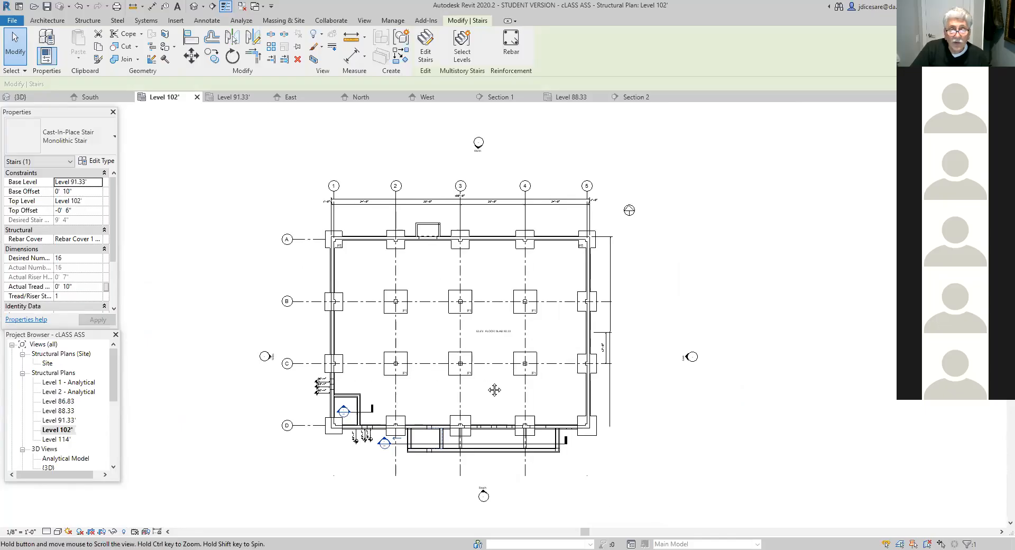
pyautogui.moveTo(489, 386); pyautogui.dragTo(493, 405, button='middle')
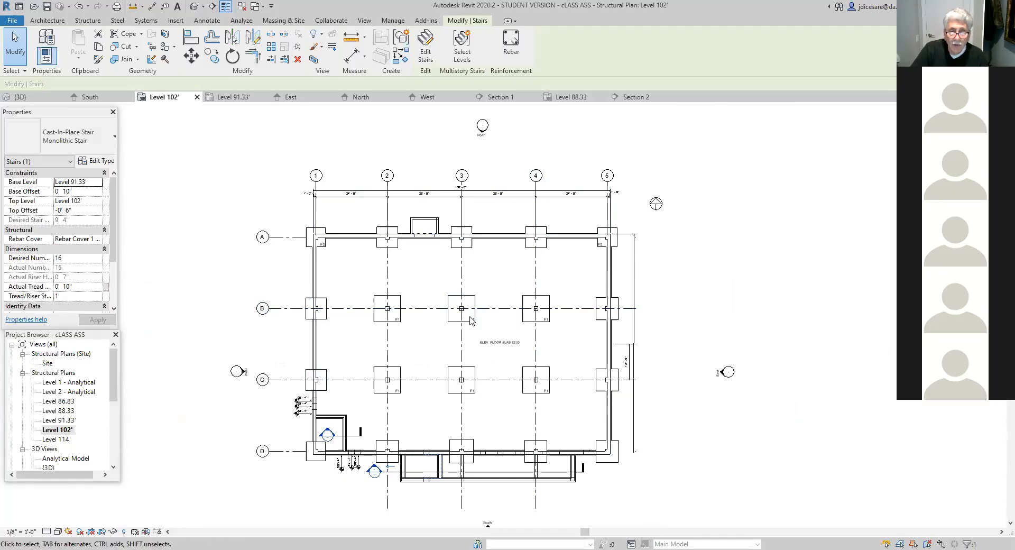
pyautogui.scroll(1, 445, 264)
pyautogui.scroll(3, 443, 265)
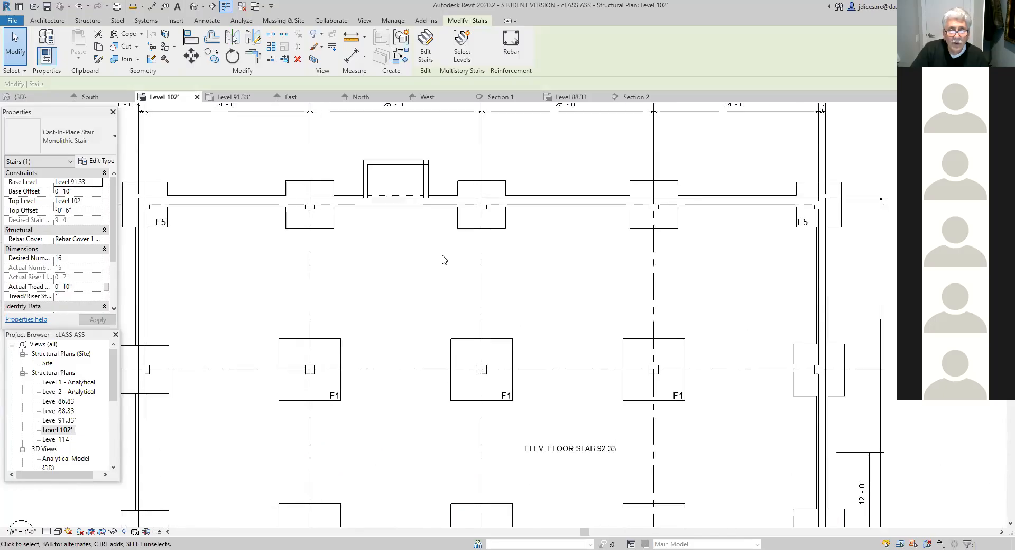
pyautogui.moveTo(388, 258); pyautogui.dragTo(416, 379, button='middle')
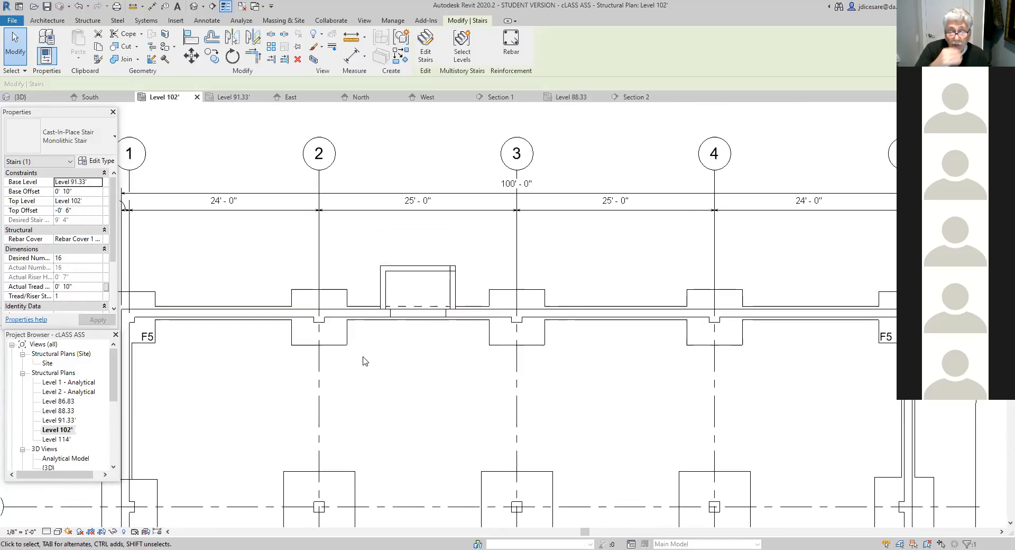
pyautogui.scroll(3, 464, 270)
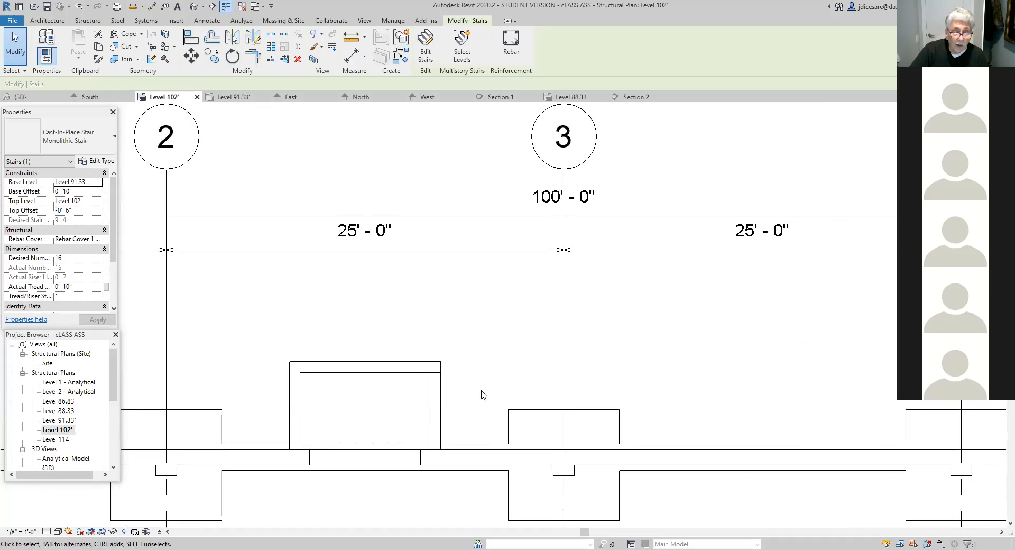
pyautogui.scroll(2, 481, 391)
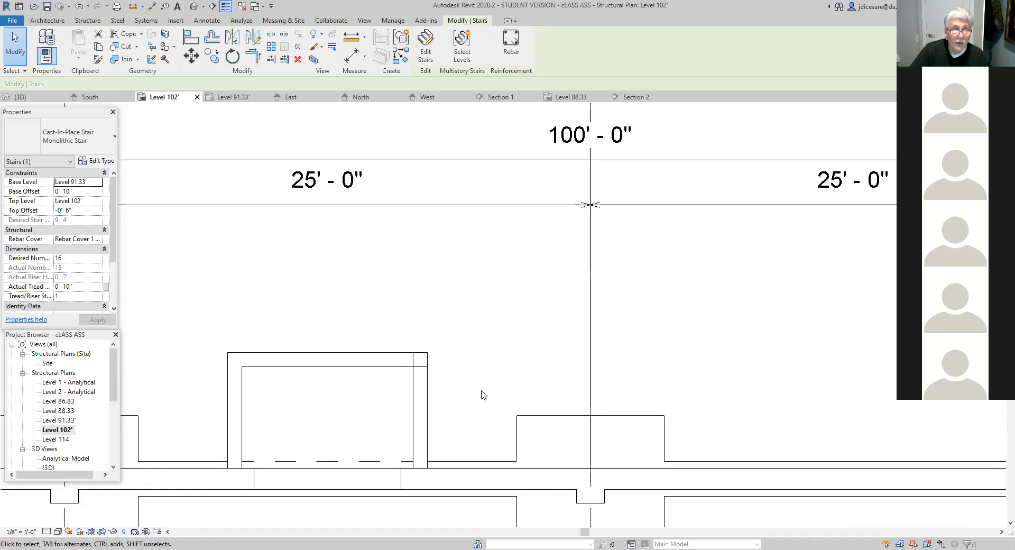
pyautogui.click(332, 46)
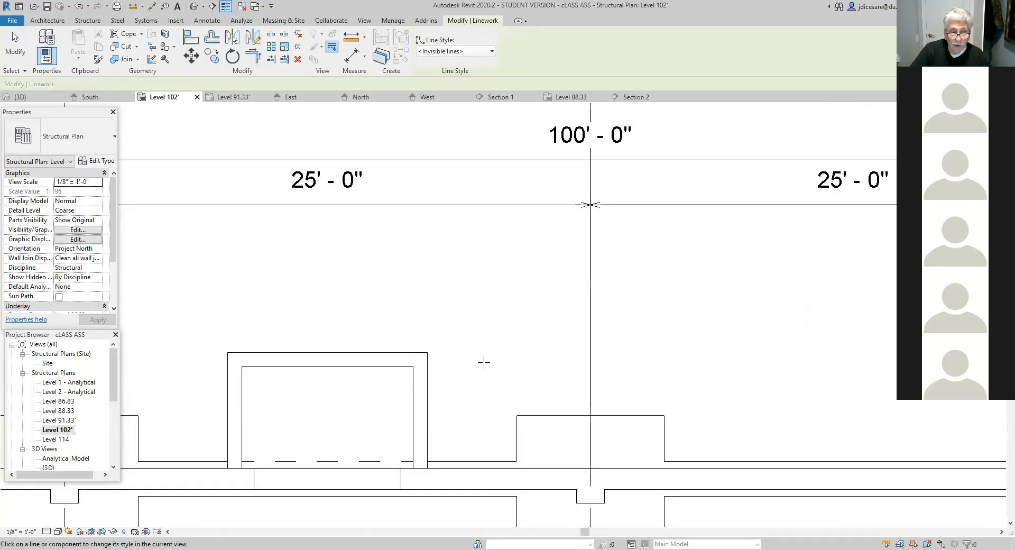
# - Review the north side of the Level 102' plan around the small enclosure, the grid bubbles and the overall dimension strings
pyautogui.scroll(-2, 487, 370)
pyautogui.moveTo(503, 376); pyautogui.dragTo(523, 272, button='middle')
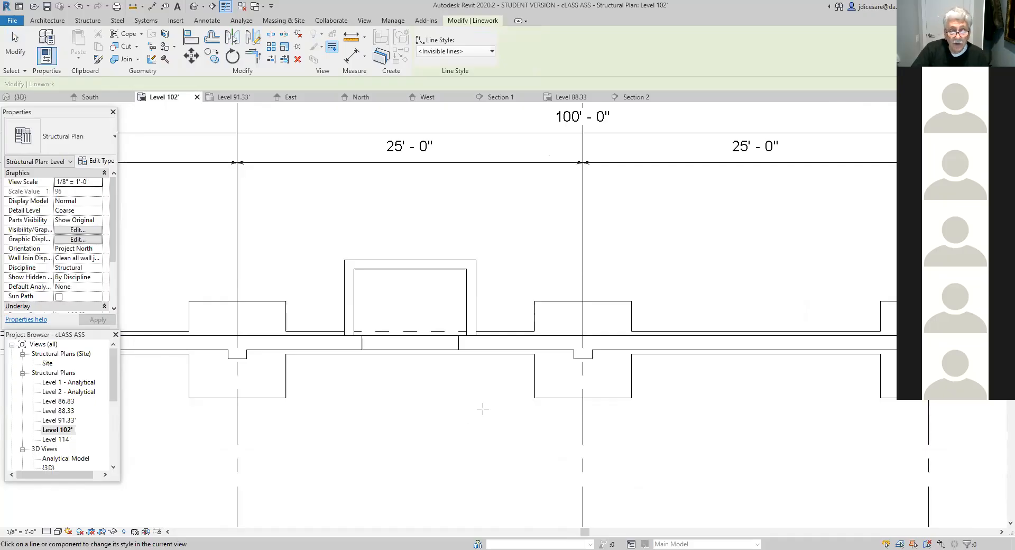
pyautogui.scroll(-5, 476, 412)
pyautogui.moveTo(433, 444); pyautogui.dragTo(427, 358, button='middle')
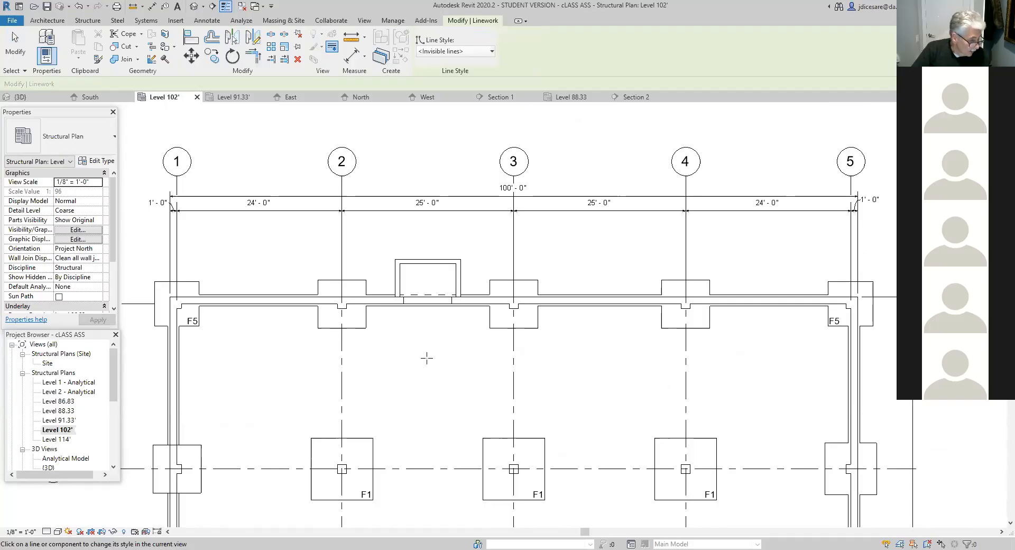
pyautogui.scroll(2, 427, 358)
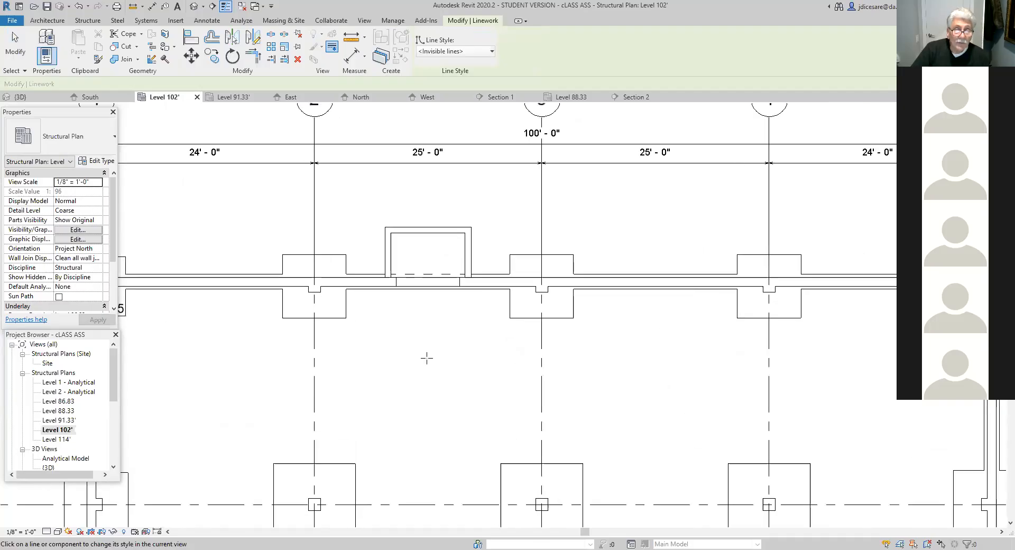
pyautogui.scroll(-5, 427, 358)
pyautogui.moveTo(434, 371); pyautogui.dragTo(424, 525, button='middle')
pyautogui.scroll(2, 399, 403)
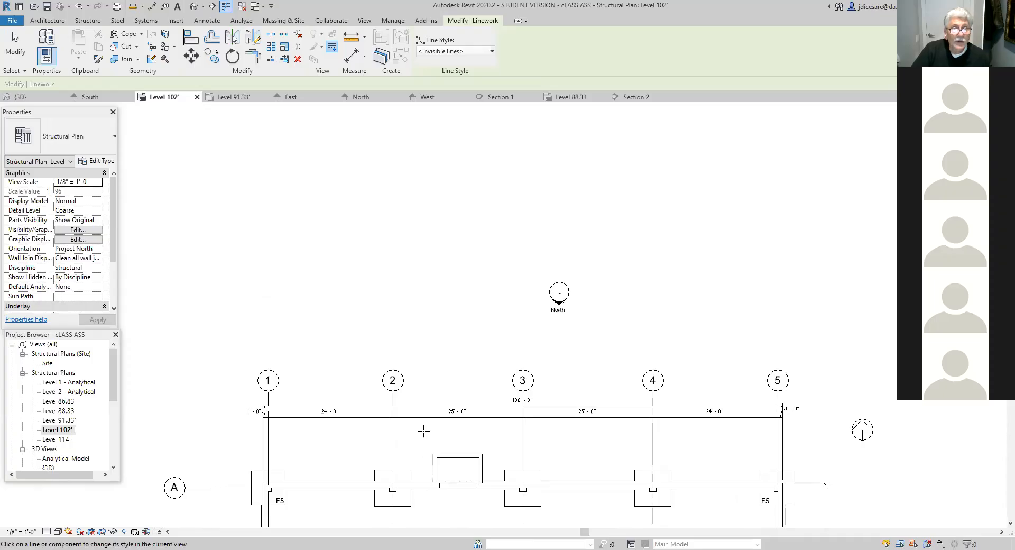
pyautogui.scroll(1, 424, 431)
pyautogui.scroll(1, 410, 429)
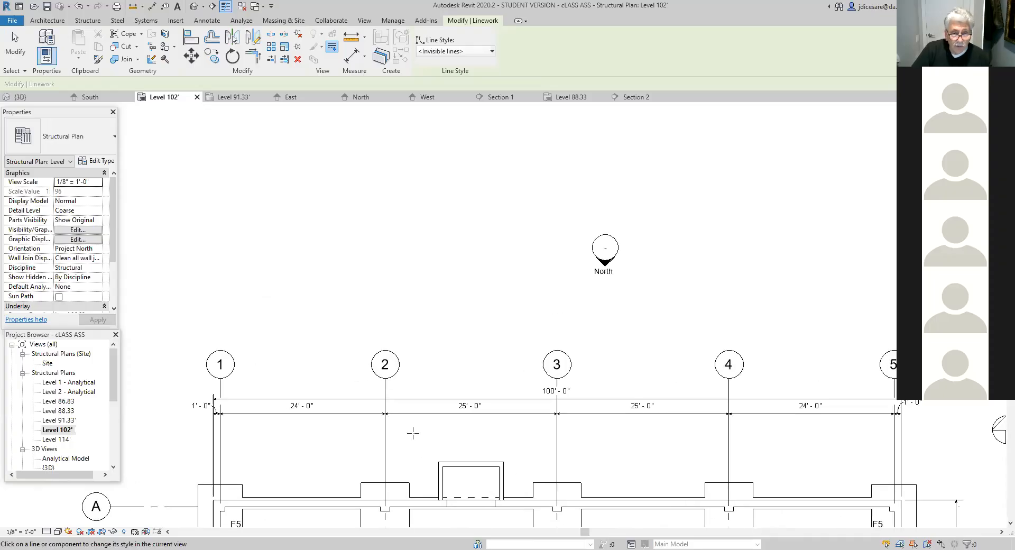
# - Add an aligned dimension from grid 2 to the outer west face of the small north enclosure, placed just above the enclosure
pyautogui.click(205, 21)
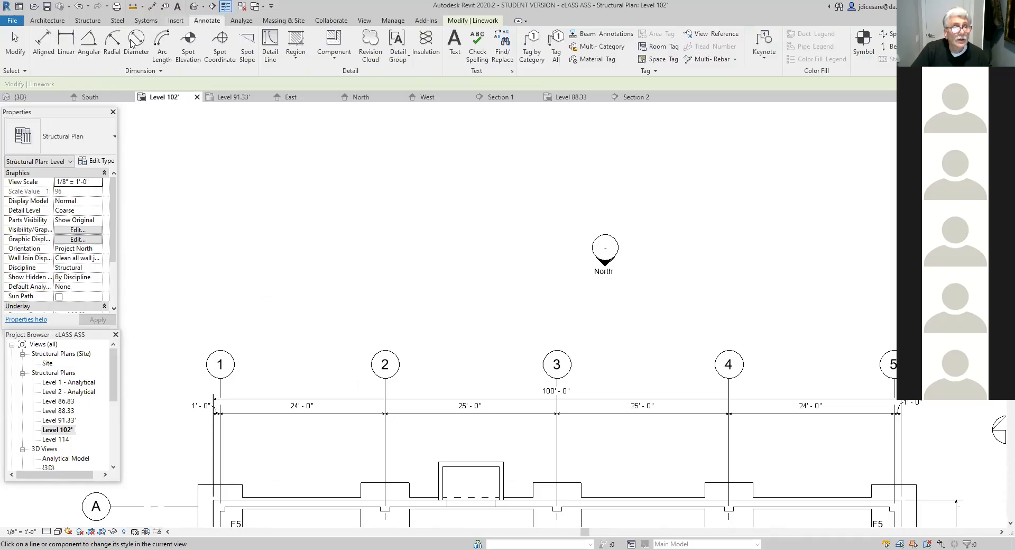
pyautogui.click(66, 46)
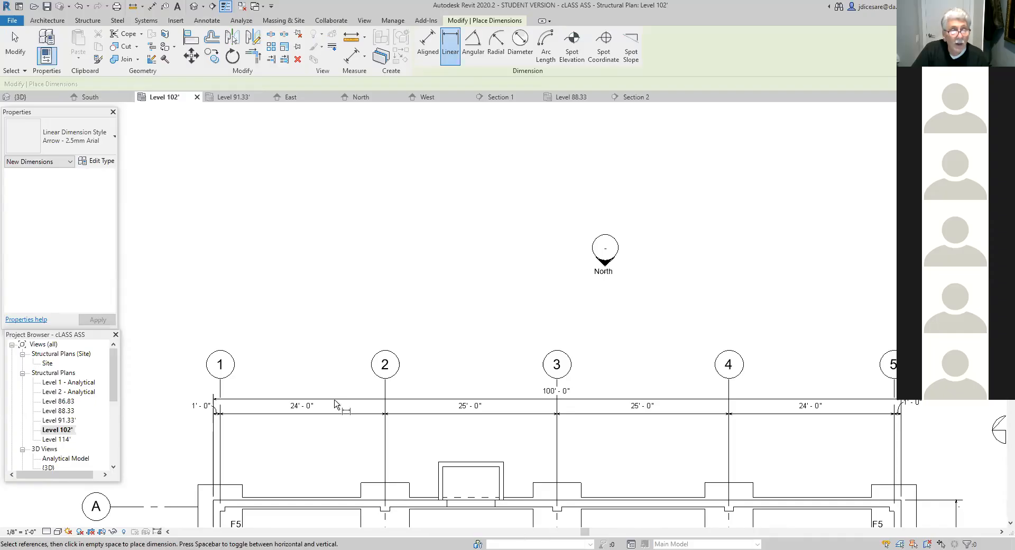
pyautogui.click(423, 45)
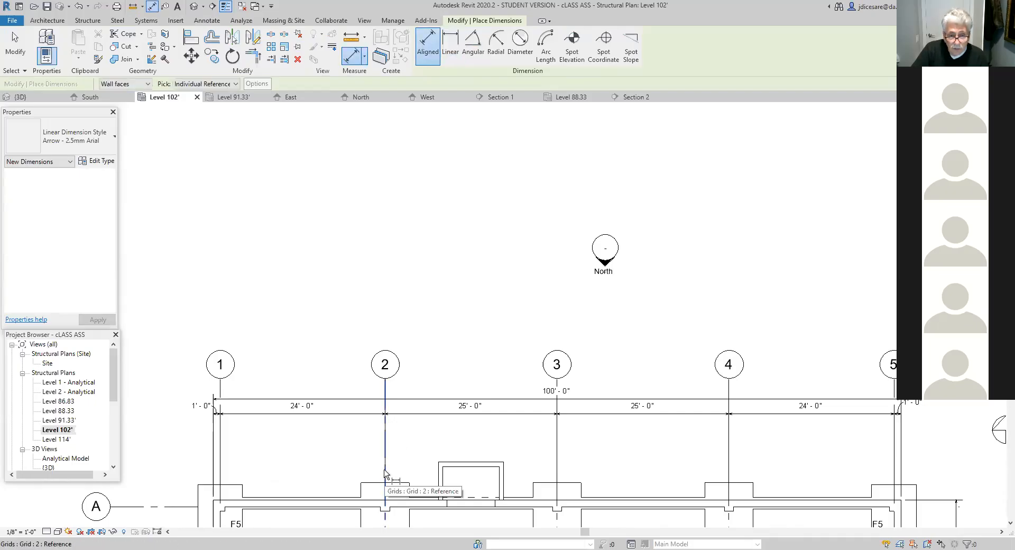
pyautogui.click(384, 473)
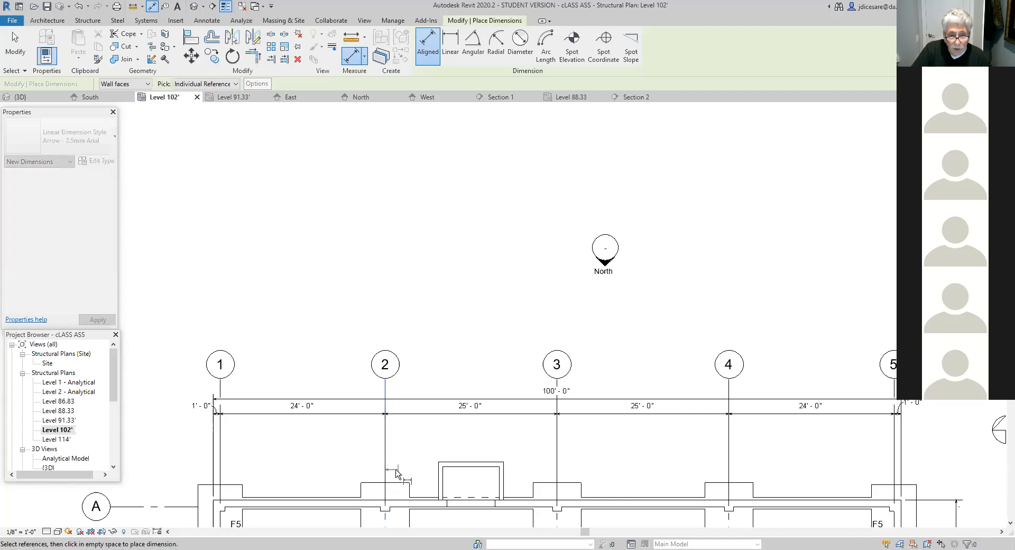
pyautogui.click(440, 475)
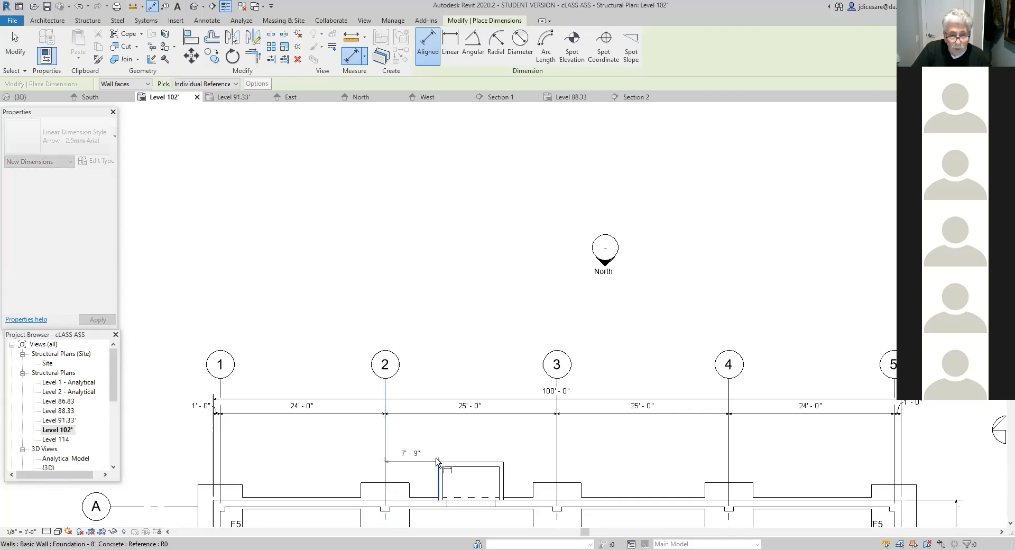
pyautogui.click(442, 443)
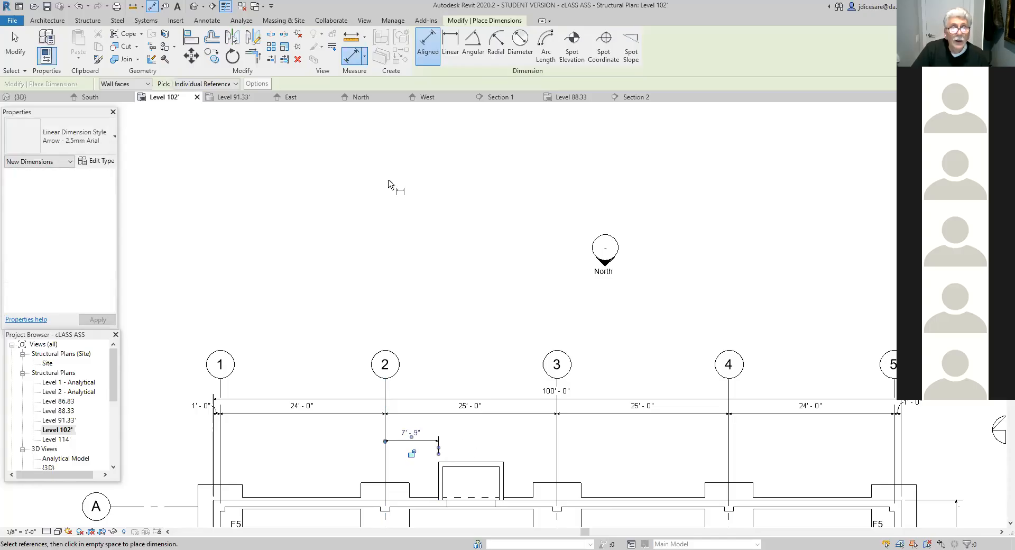
# - Dimension the enclosure's overall width between its outer west and east wall faces, in line with the dimension from grid 2
pyautogui.click(431, 44)
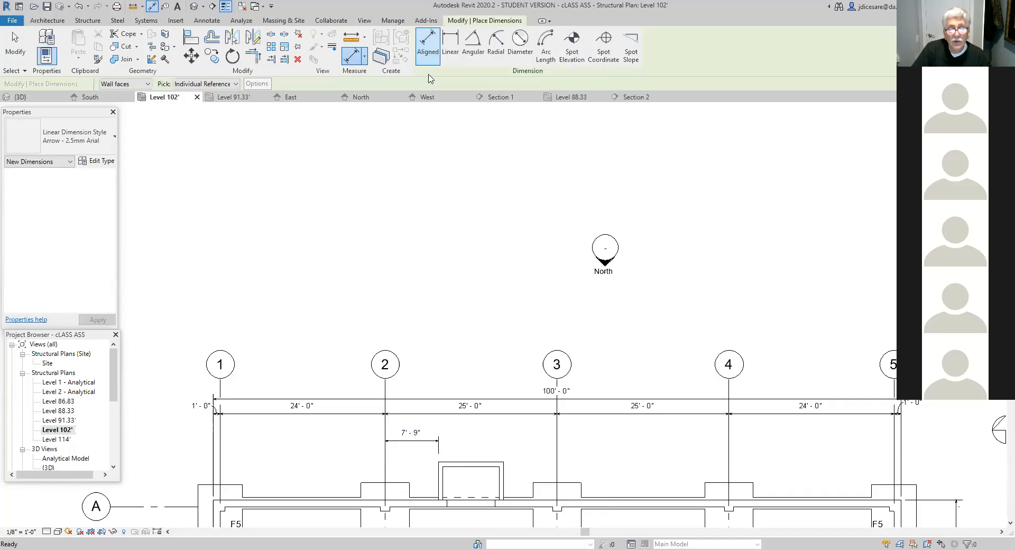
pyautogui.click(443, 470)
pyautogui.click(500, 478)
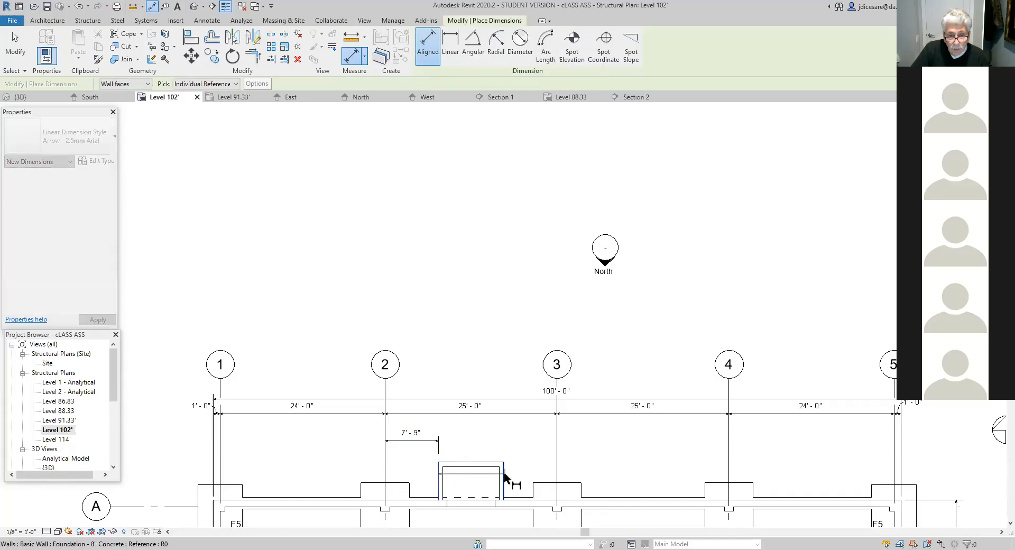
pyautogui.scroll(2, 487, 469)
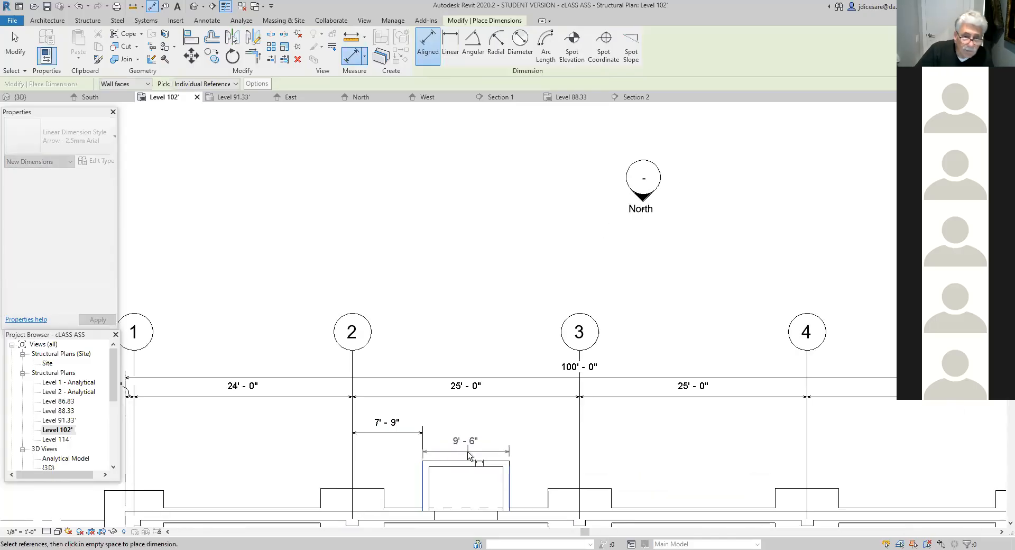
pyautogui.scroll(2, 469, 452)
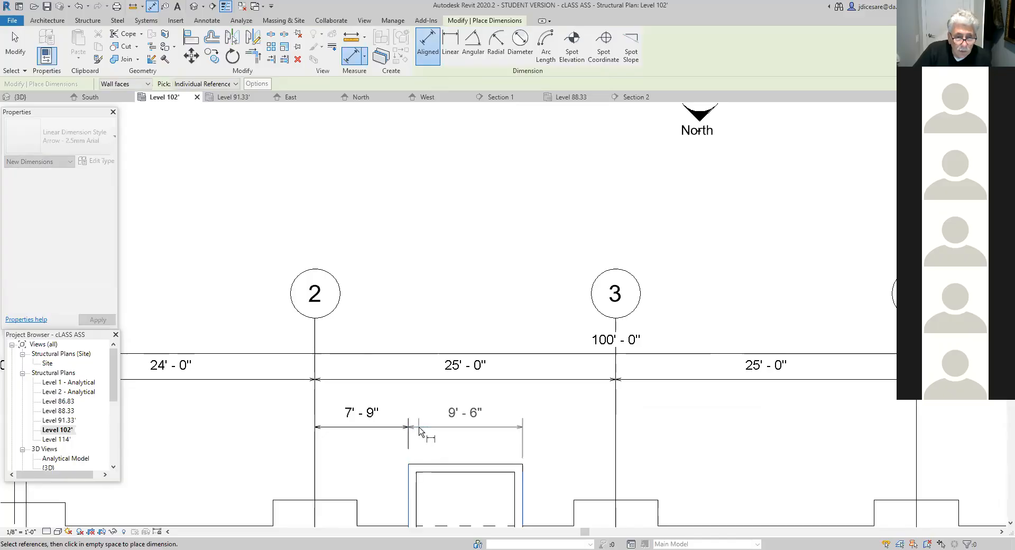
pyautogui.click(553, 430)
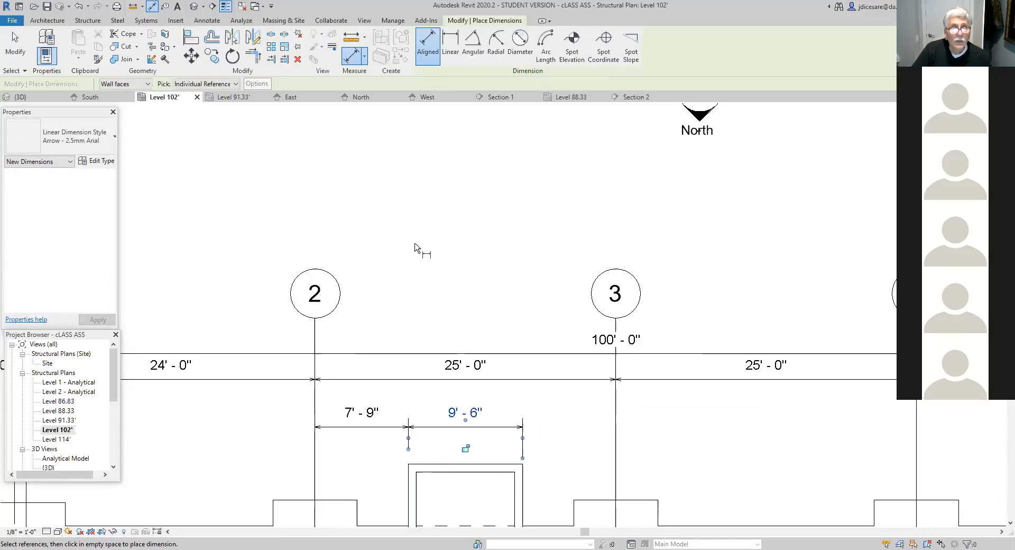
# - Dimension from the enclosure's outer east face to grid 3, aligned with the enclosure's width dimension
pyautogui.click(433, 49)
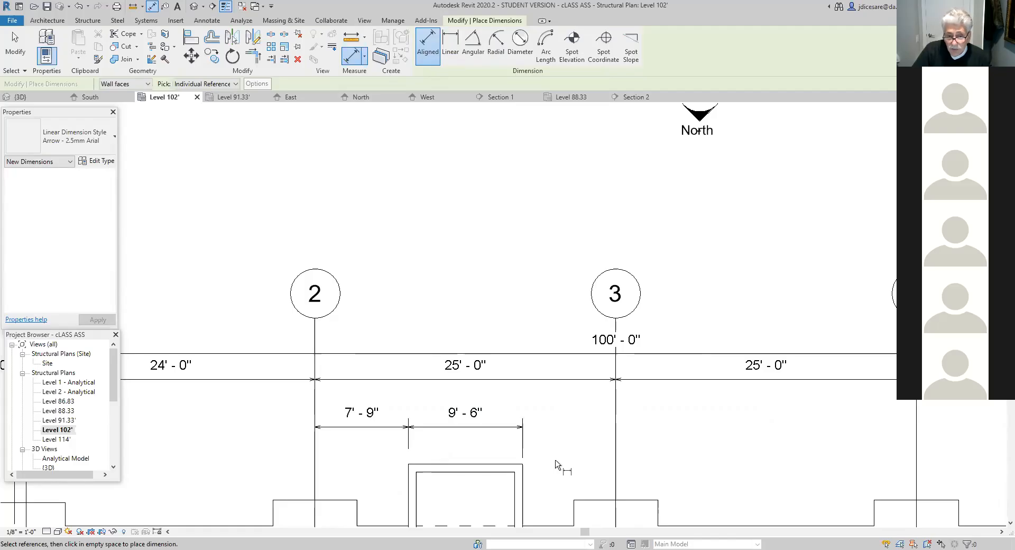
pyautogui.click(524, 489)
pyautogui.click(617, 490)
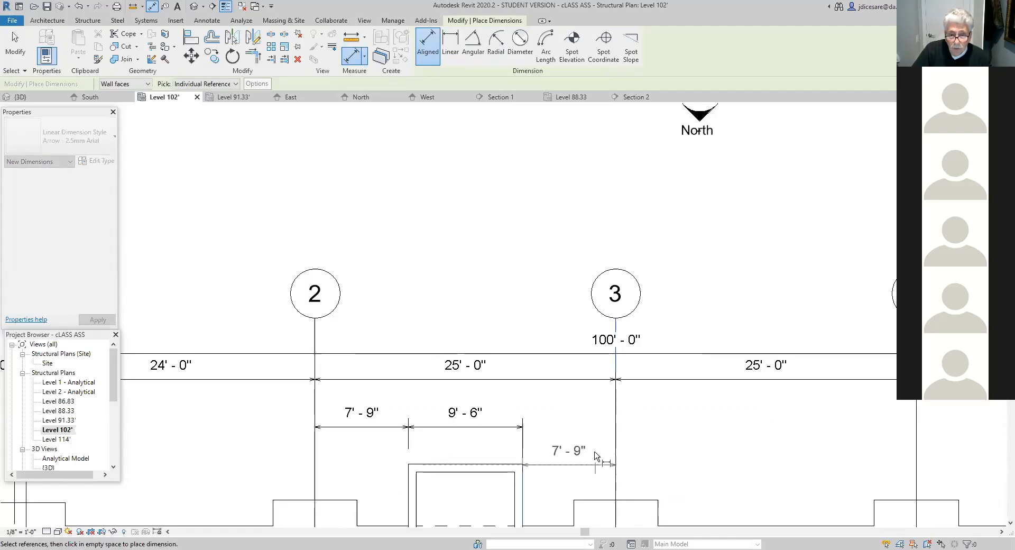
pyautogui.click(640, 431)
# - Dimension the thickness of the enclosure's east wall and move the dimension text outside the wall, toward grid 3
pyautogui.scroll(-2, 668, 467)
pyautogui.moveTo(684, 471); pyautogui.dragTo(685, 436, button='middle')
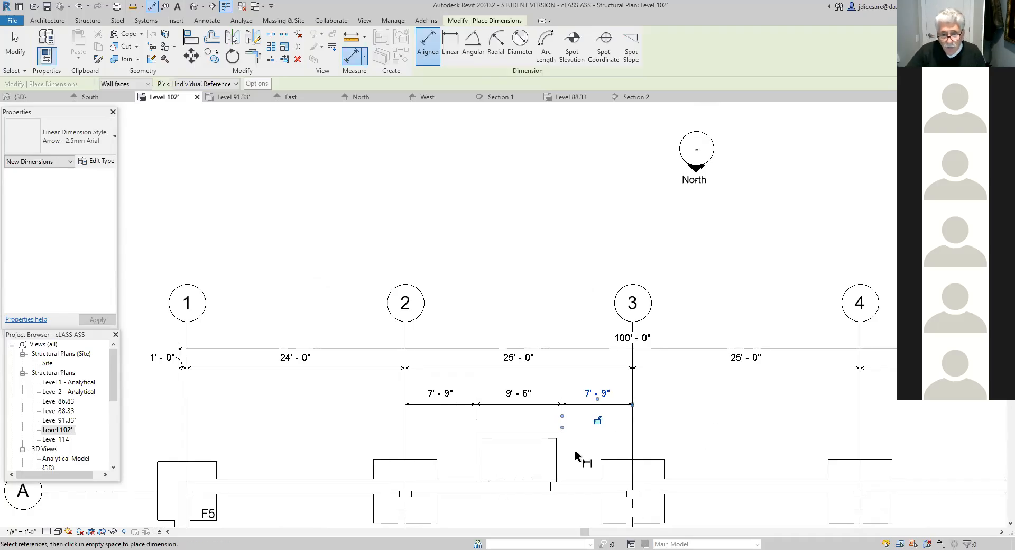
pyautogui.scroll(4, 575, 453)
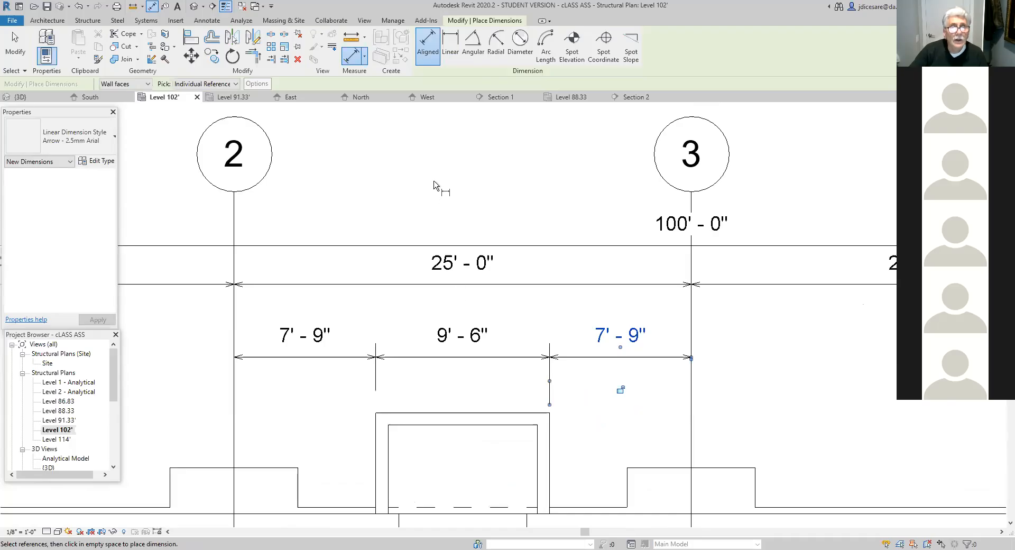
pyautogui.click(539, 451)
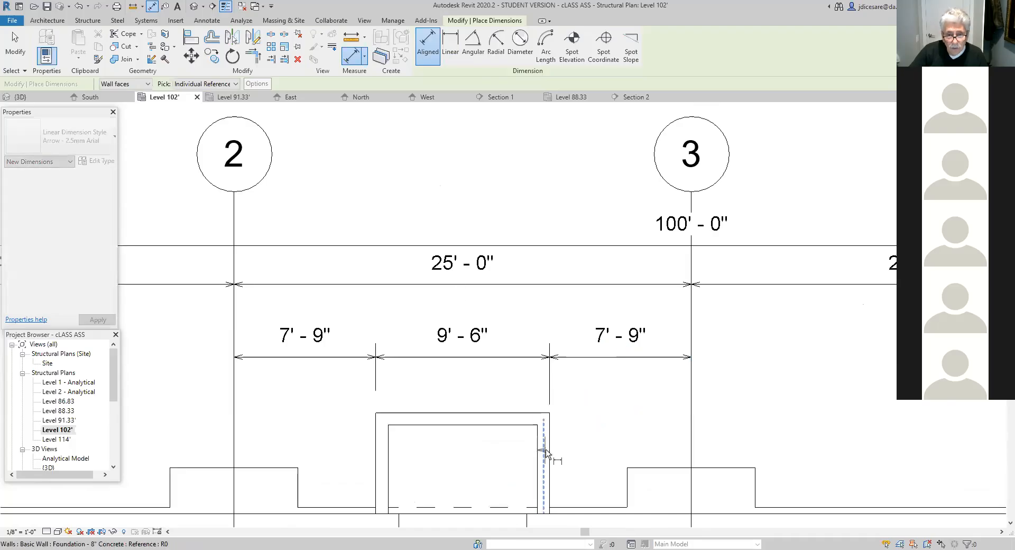
pyautogui.click(550, 453)
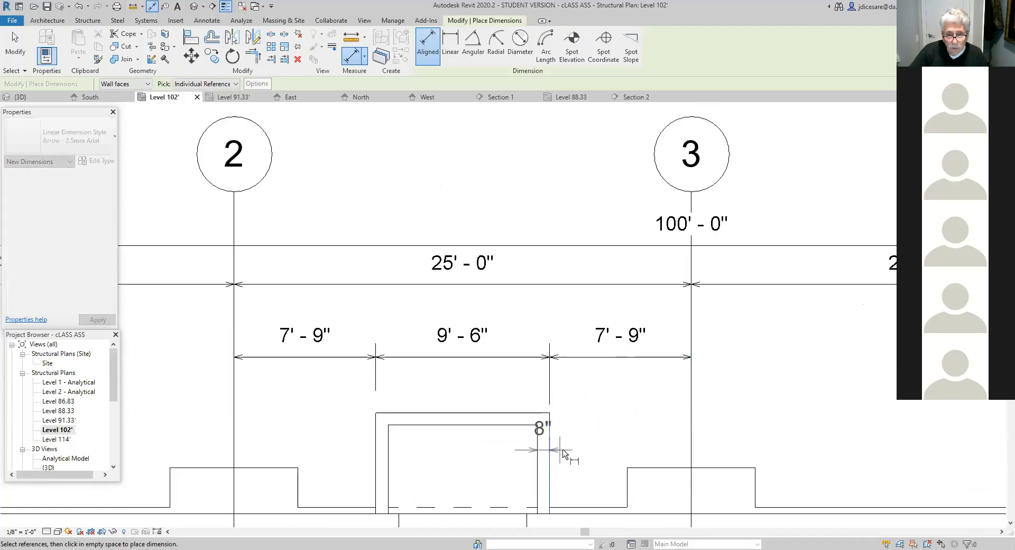
pyautogui.click(589, 454)
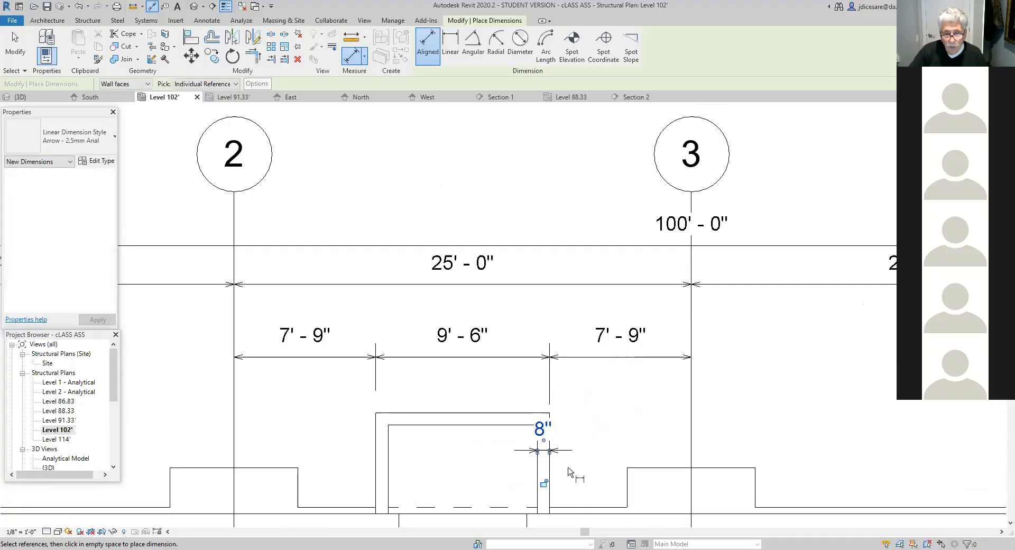
pyautogui.moveTo(543, 444); pyautogui.dragTo(581, 452)
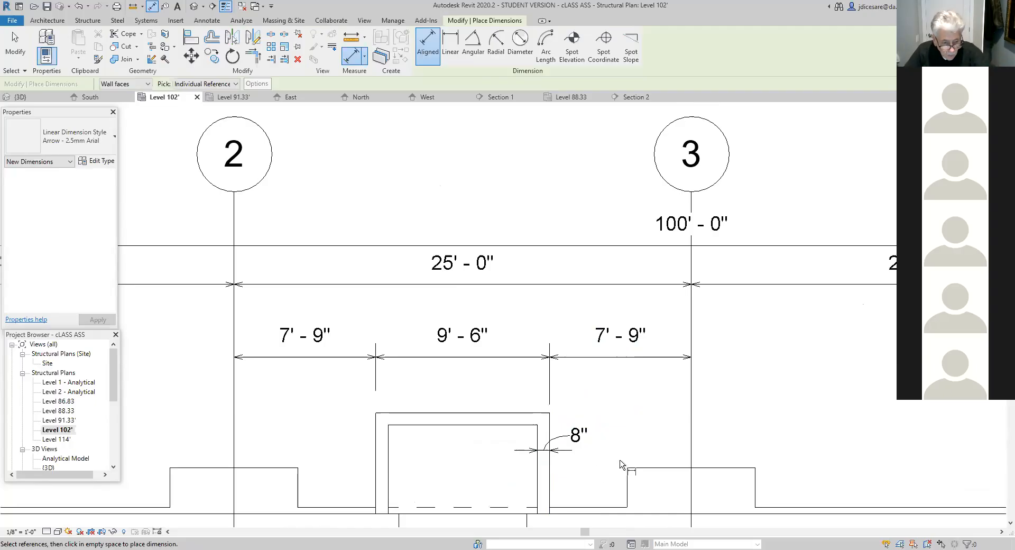
pyautogui.press('Escape')
# - Review the whole Level 102' plan from the north enclosure to the south wall, checking where dimensions have been placed
pyautogui.scroll(-1, 600, 462)
pyautogui.scroll(-5, 601, 461)
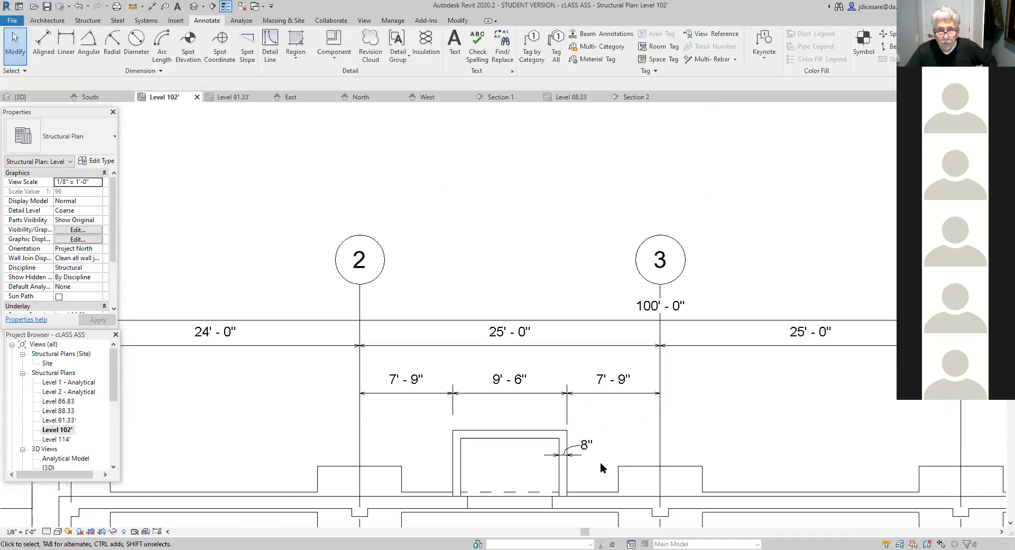
pyautogui.scroll(-2, 582, 470)
pyautogui.moveTo(565, 460); pyautogui.dragTo(551, 412, button='middle')
pyautogui.scroll(1, 554, 458)
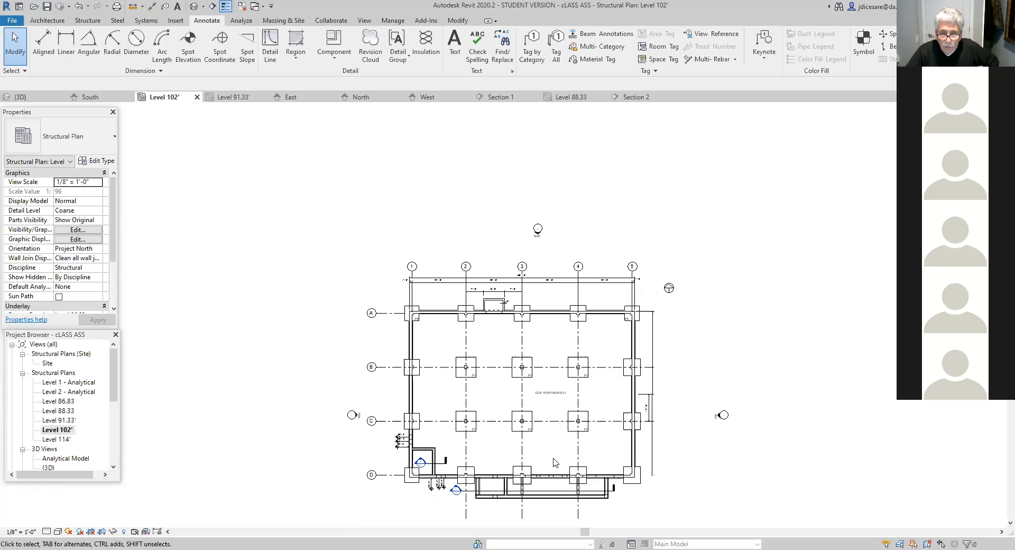
pyautogui.scroll(1, 555, 462)
pyautogui.scroll(1, 546, 453)
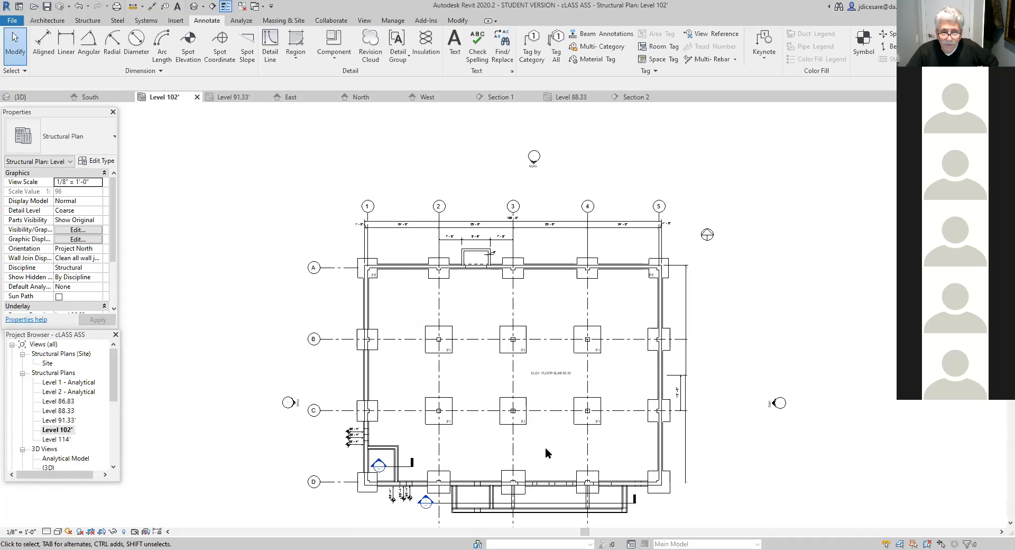
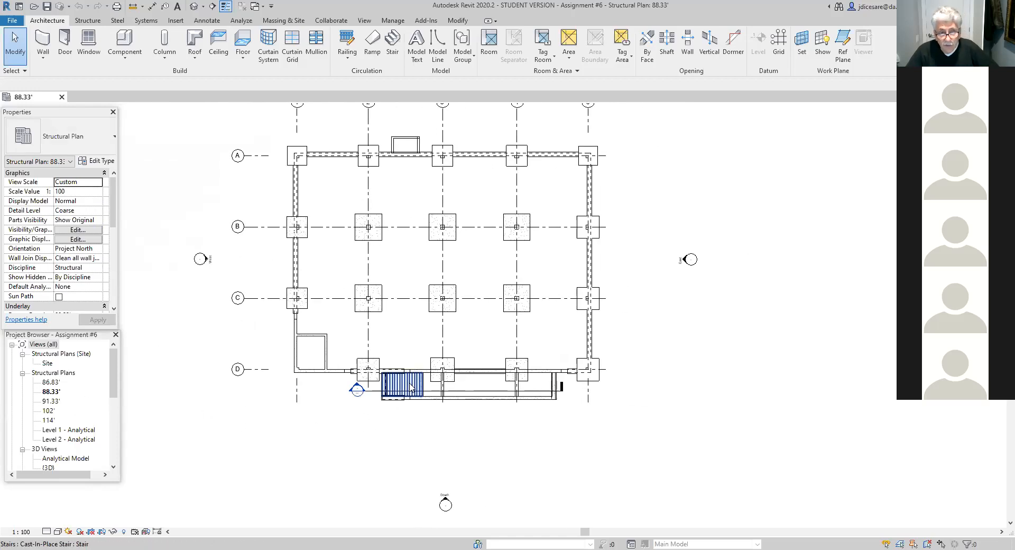
# - Open the 91.33' and 102' structural plans and examine the stair area along grid D on the 102' plan
pyautogui.click(52, 401)
pyautogui.doubleClick(52, 402)
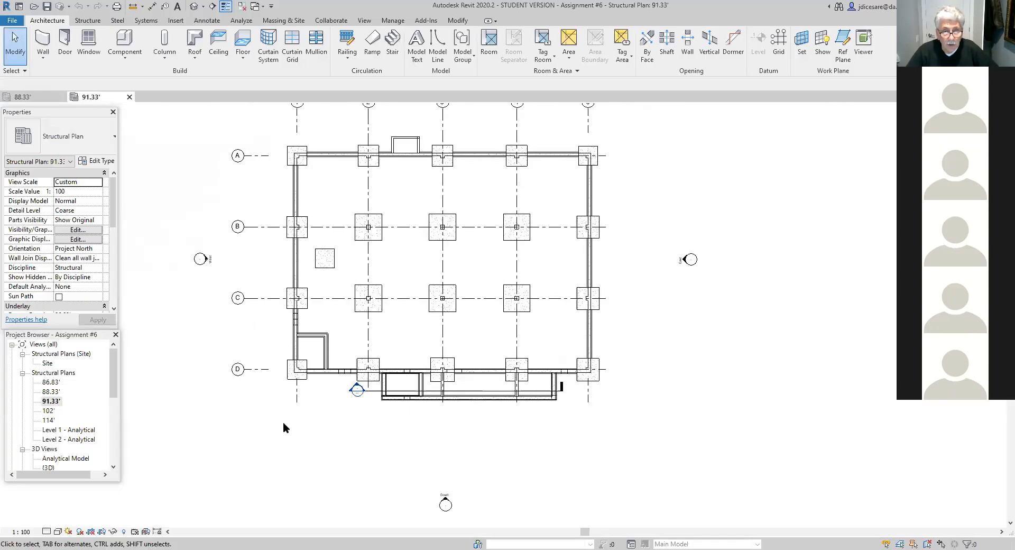
pyautogui.doubleClick(49, 411)
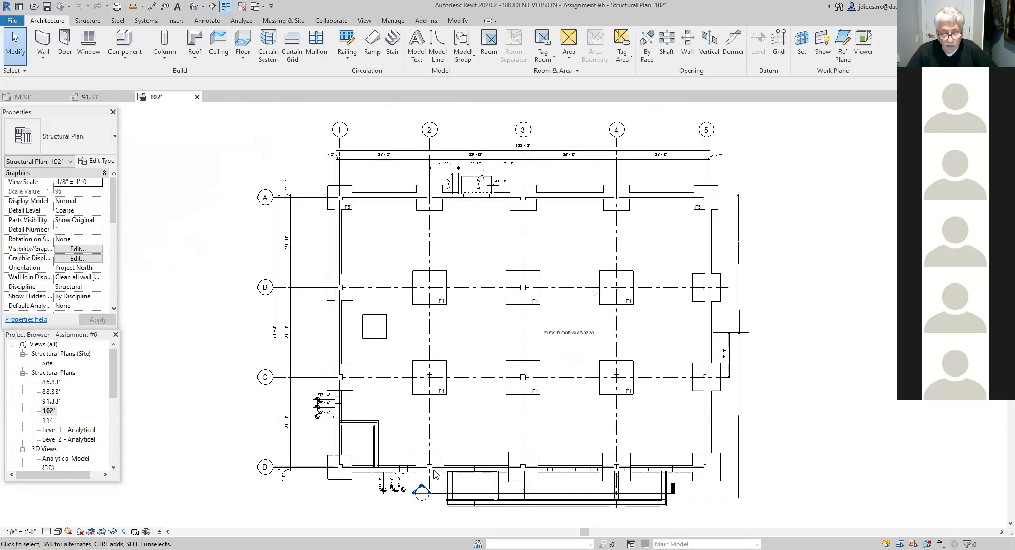
pyautogui.scroll(2, 369, 498)
pyautogui.moveTo(369, 498); pyautogui.dragTo(355, 434, button='middle')
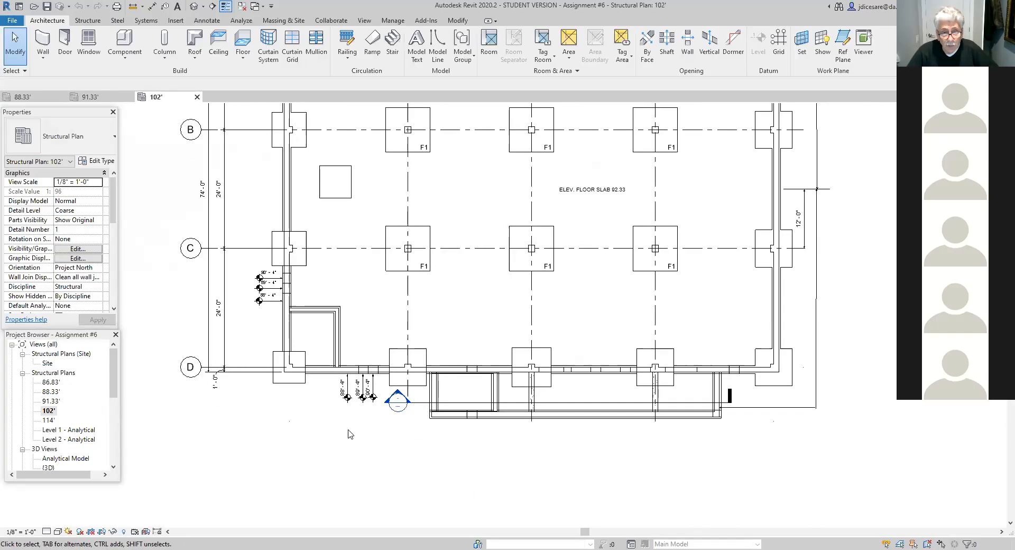
# - Open Section E - E from its marker near grid D and examine the stair, wall openings and stepped footings
pyautogui.doubleClick(398, 398)
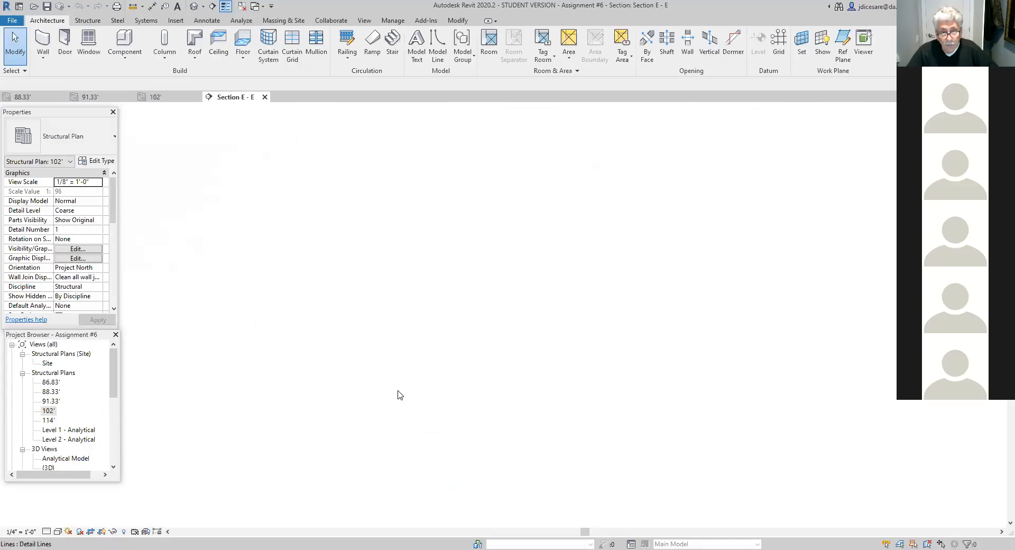
pyautogui.moveTo(359, 485); pyautogui.dragTo(484, 505, button='middle')
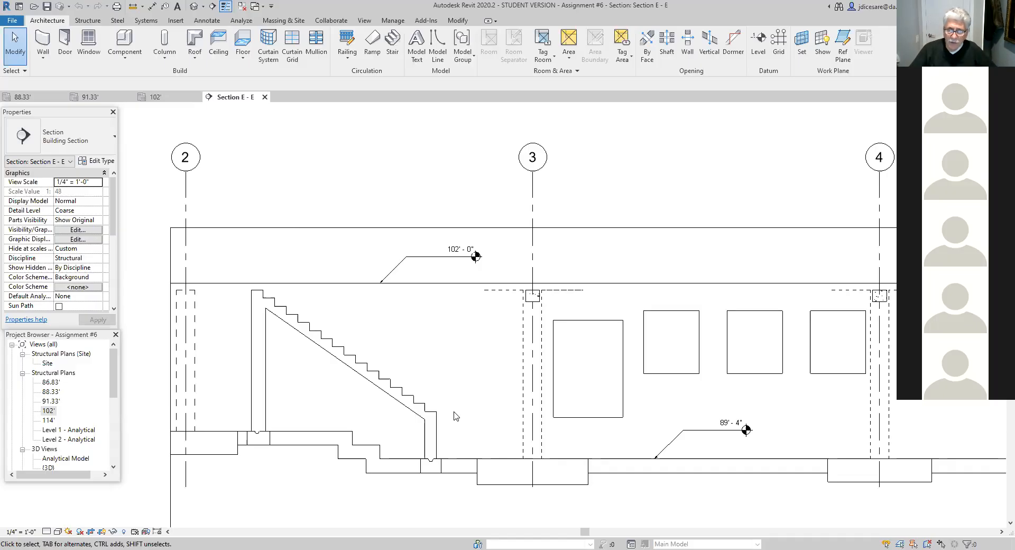
pyautogui.scroll(-3, 453, 416)
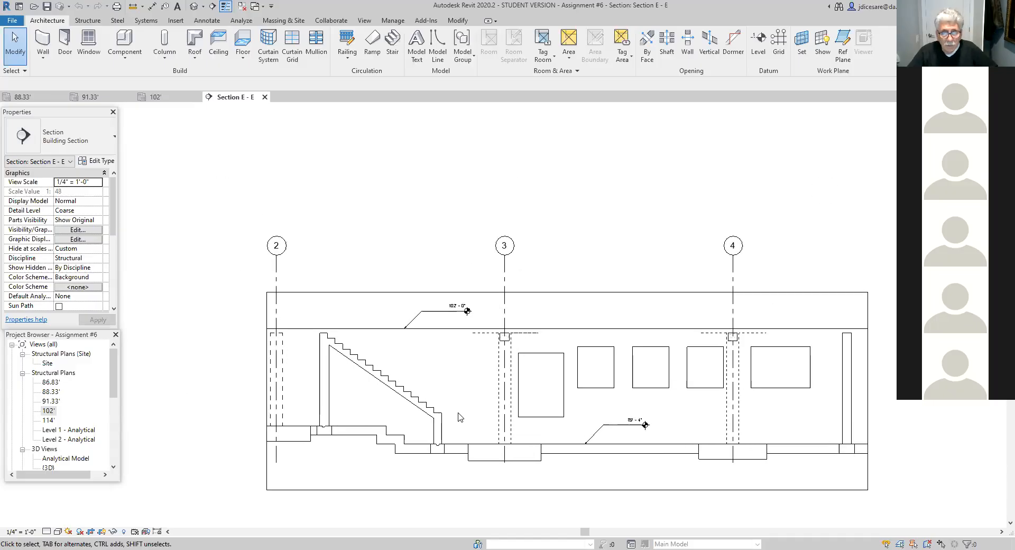
pyautogui.scroll(1, 459, 417)
pyautogui.scroll(1, 459, 417)
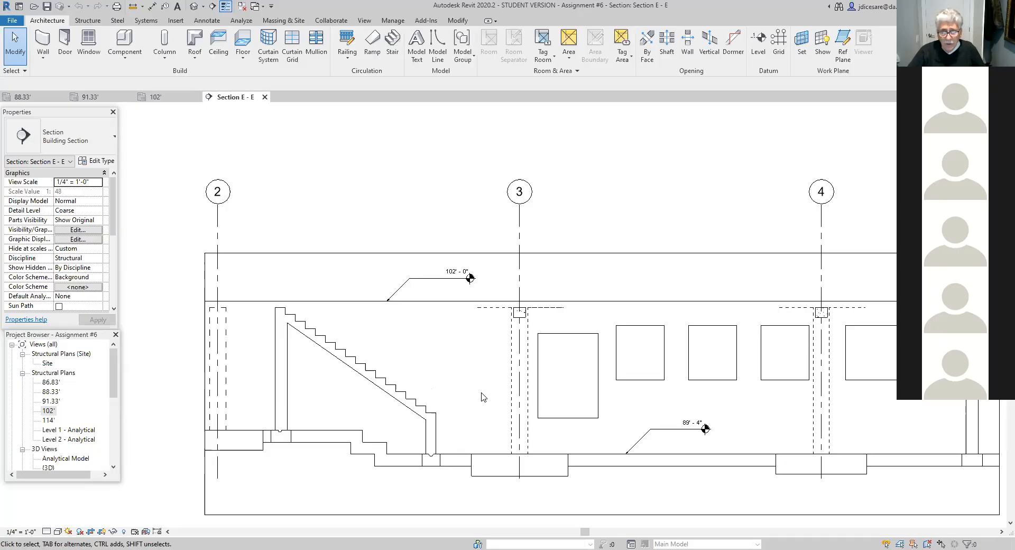
pyautogui.scroll(-2, 482, 398)
pyautogui.moveTo(471, 396); pyautogui.dragTo(429, 394, button='middle')
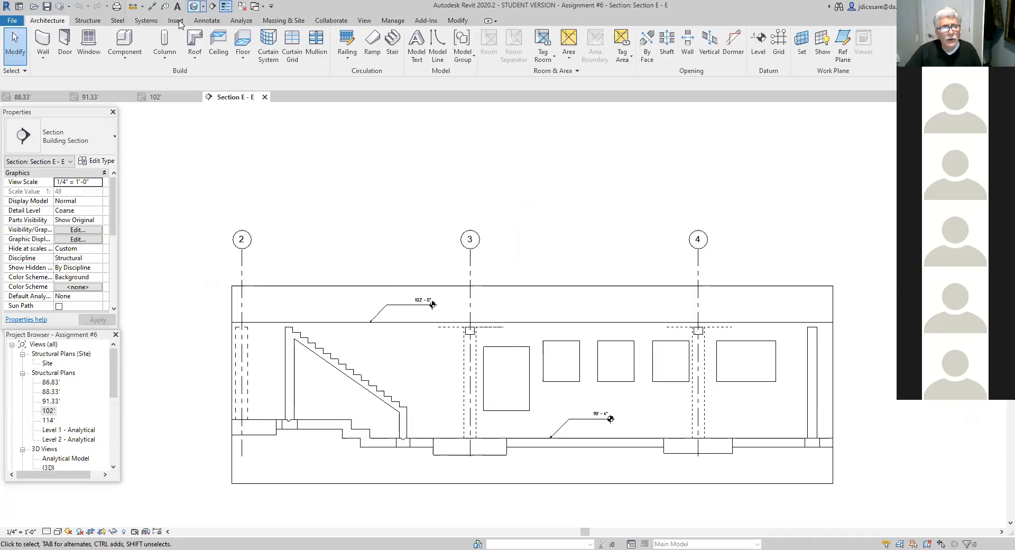
# - Open the default 3D view, reveal hidden elements and unhide the Railings category using the stair railing
pyautogui.click(194, 6)
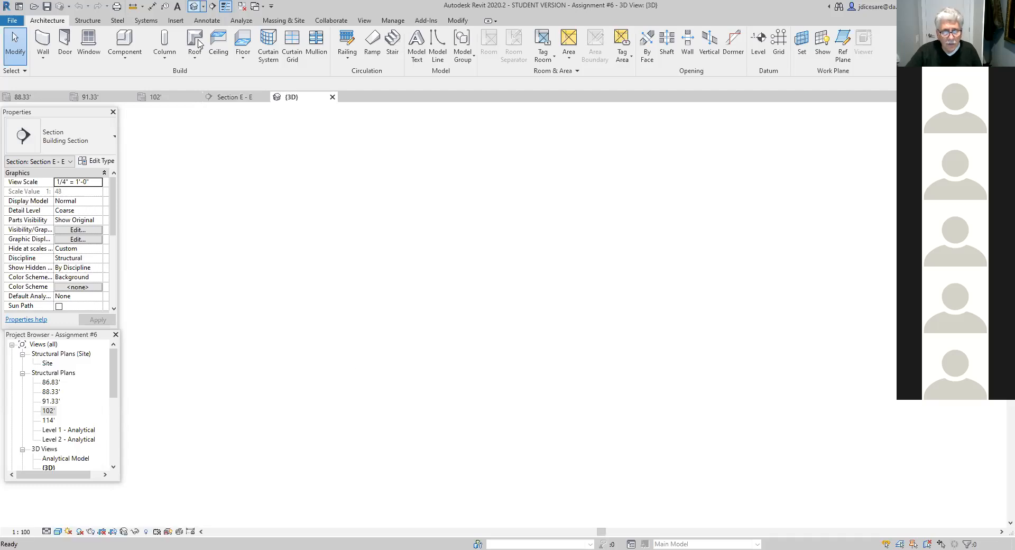
pyautogui.scroll(5, 422, 361)
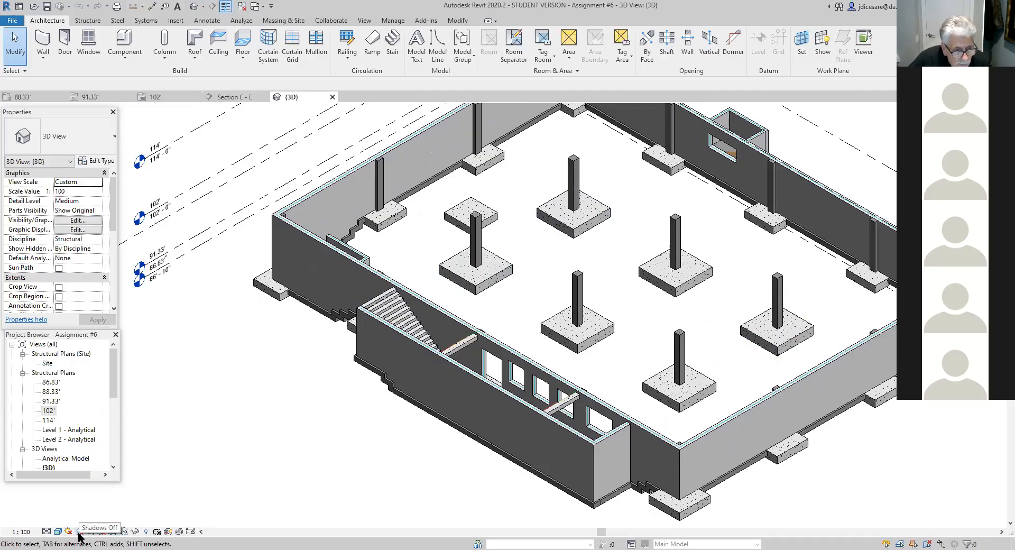
pyautogui.click(145, 532)
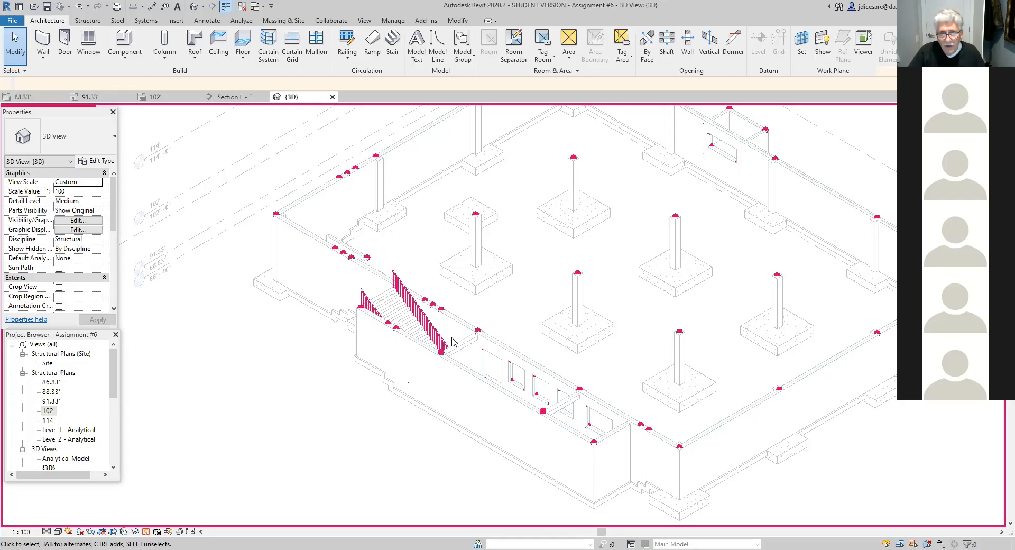
pyautogui.click(416, 308)
pyautogui.rightClick(416, 307)
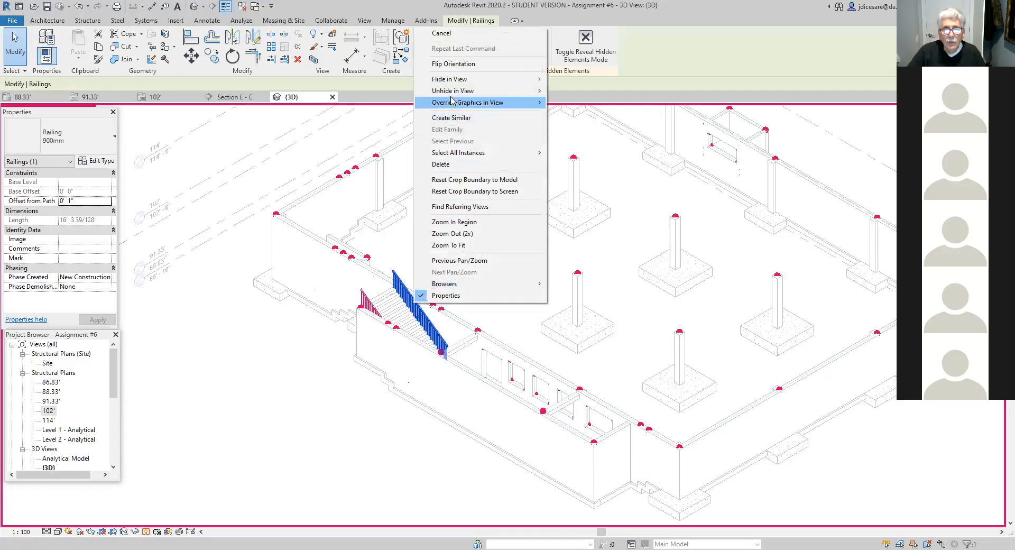
pyautogui.moveTo(535, 91)
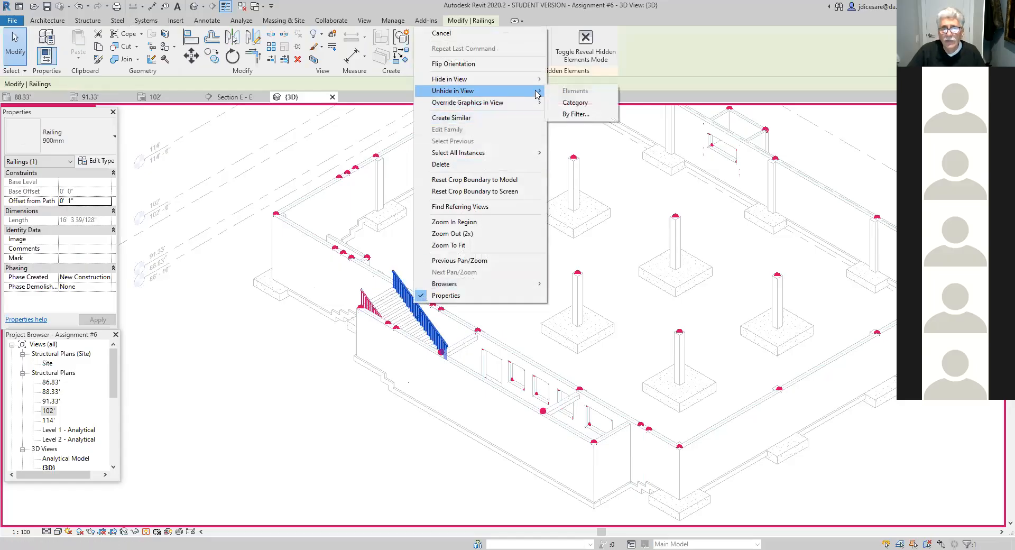
pyautogui.click(576, 103)
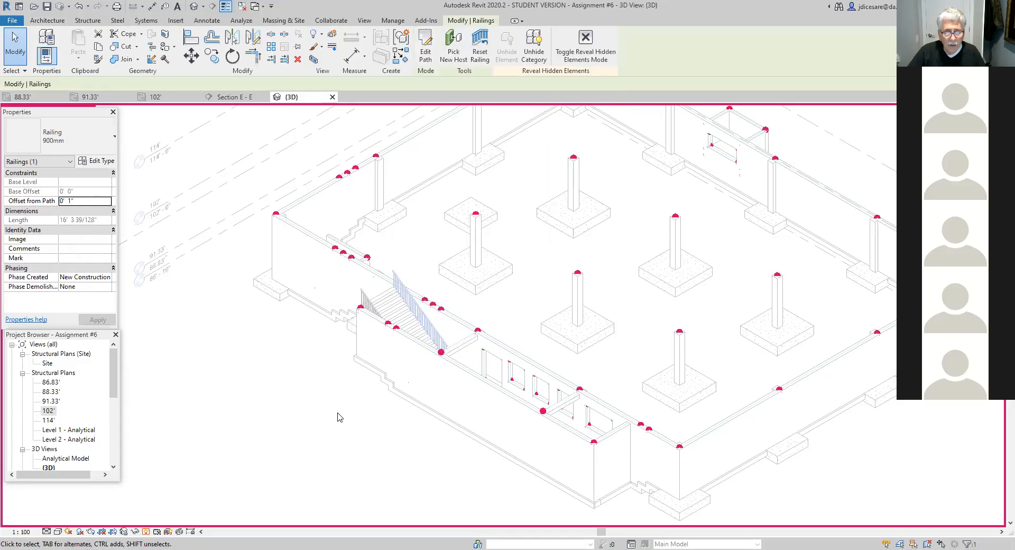
pyautogui.click(146, 532)
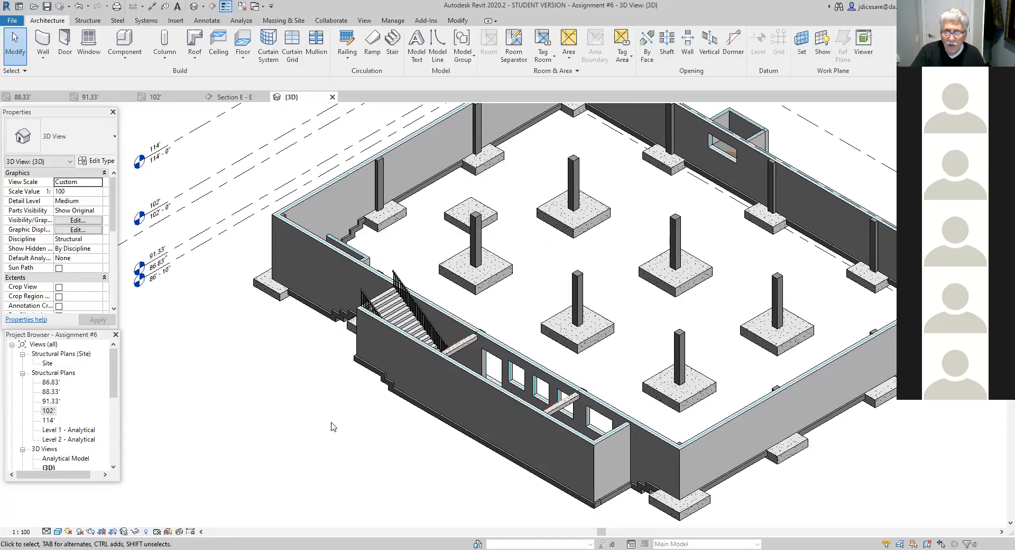
# - Reveal hidden elements in the 3D view again, check the whole model for them, and return to the normal display
pyautogui.click(148, 531)
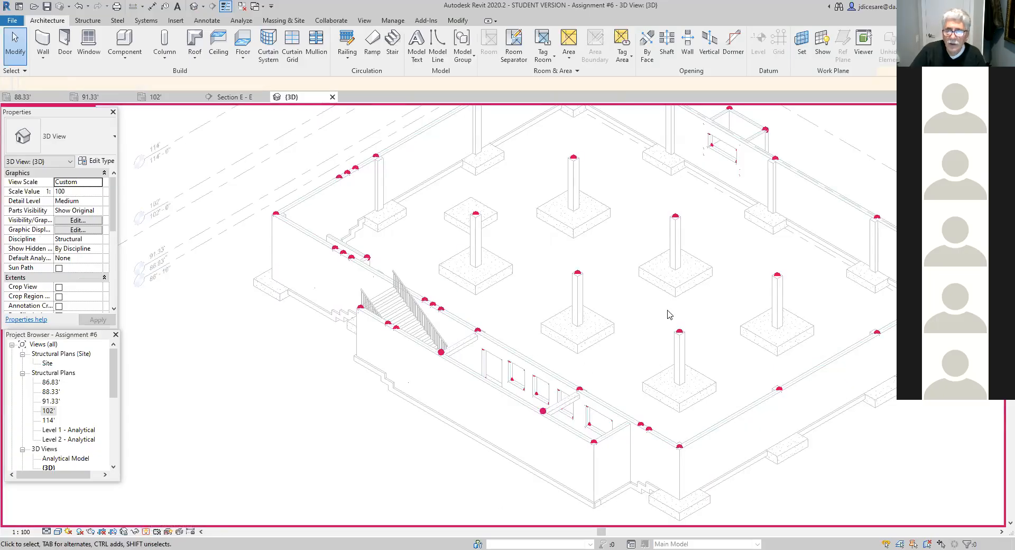
pyautogui.moveTo(681, 344); pyautogui.dragTo(547, 395, button='middle')
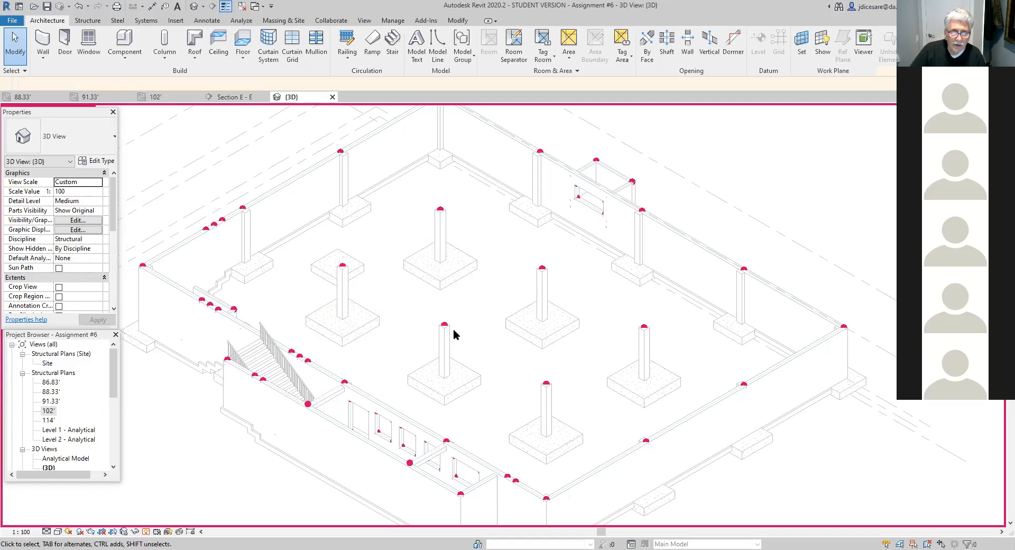
pyautogui.scroll(-2, 211, 414)
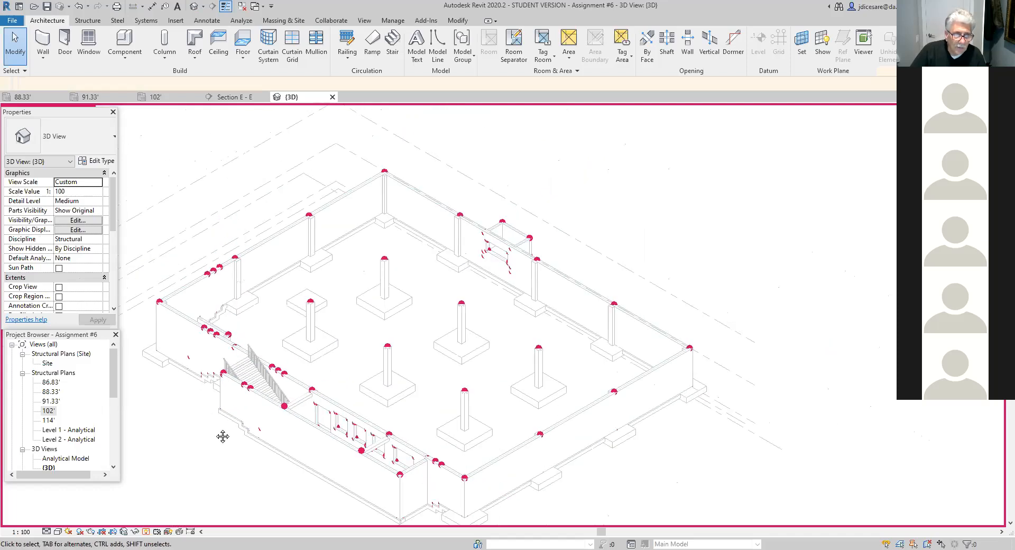
pyautogui.moveTo(223, 436); pyautogui.dragTo(306, 398, button='middle')
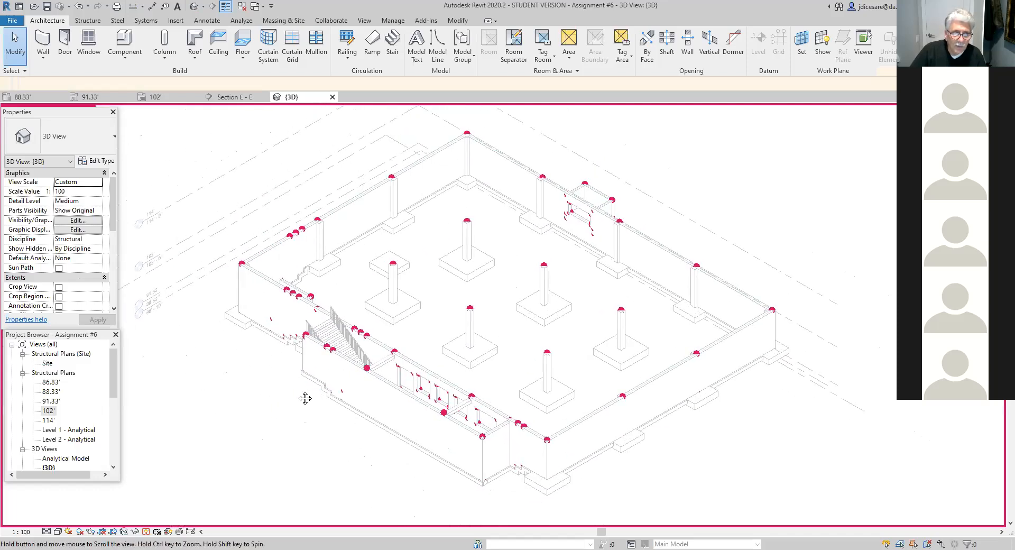
pyautogui.click(147, 533)
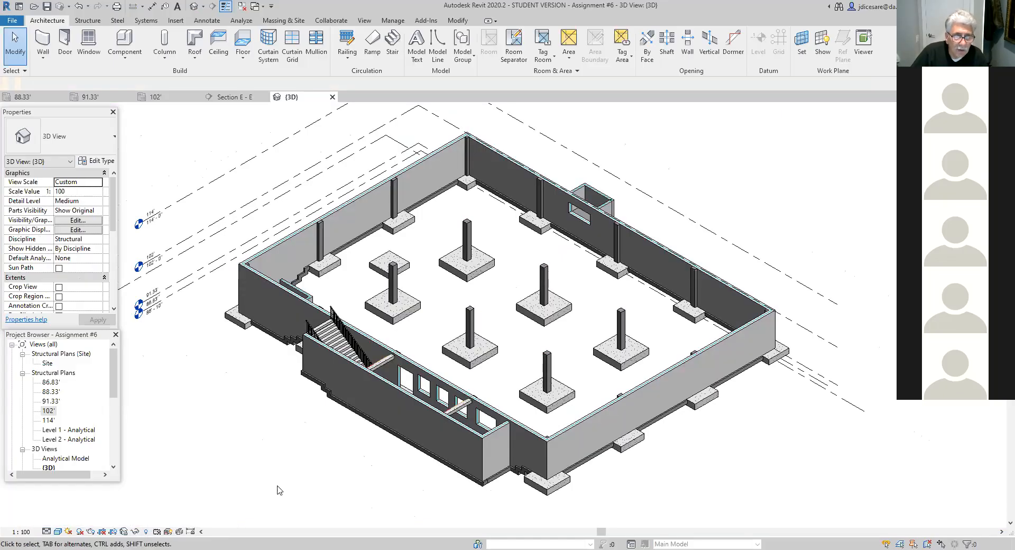
# - Delete both 900mm railings from the exterior stair along the south wall
pyautogui.click(336, 319)
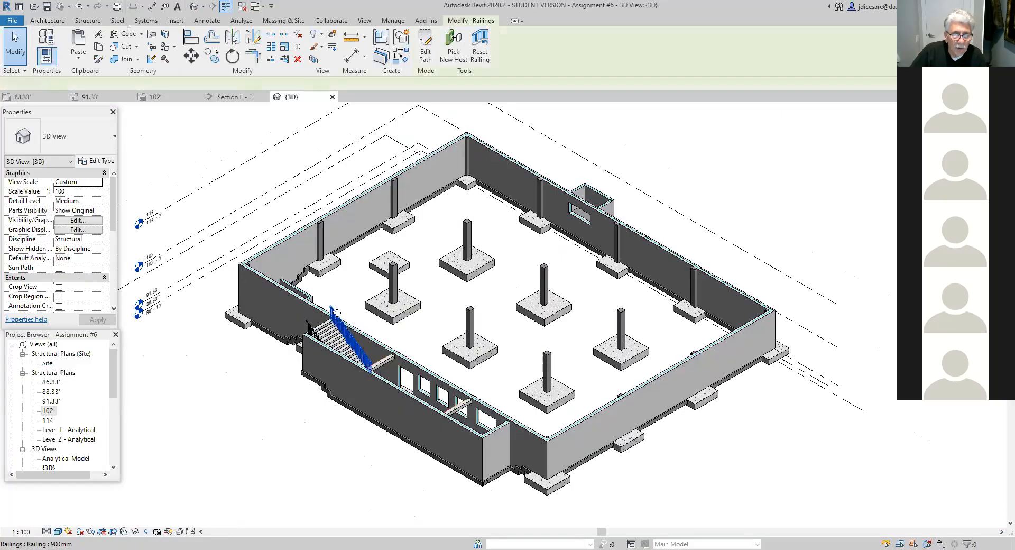
pyautogui.click(299, 59)
pyautogui.click(310, 329)
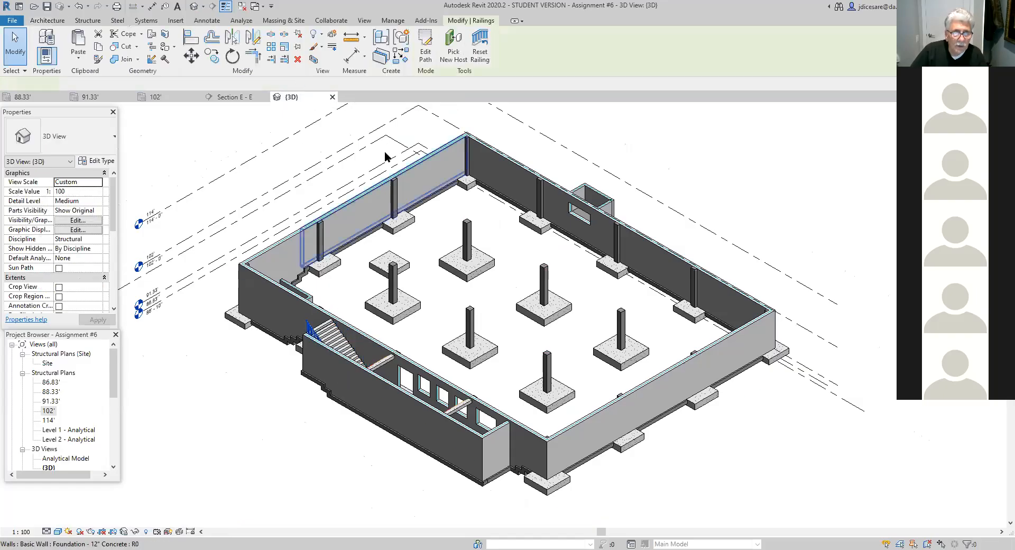
pyautogui.click(297, 58)
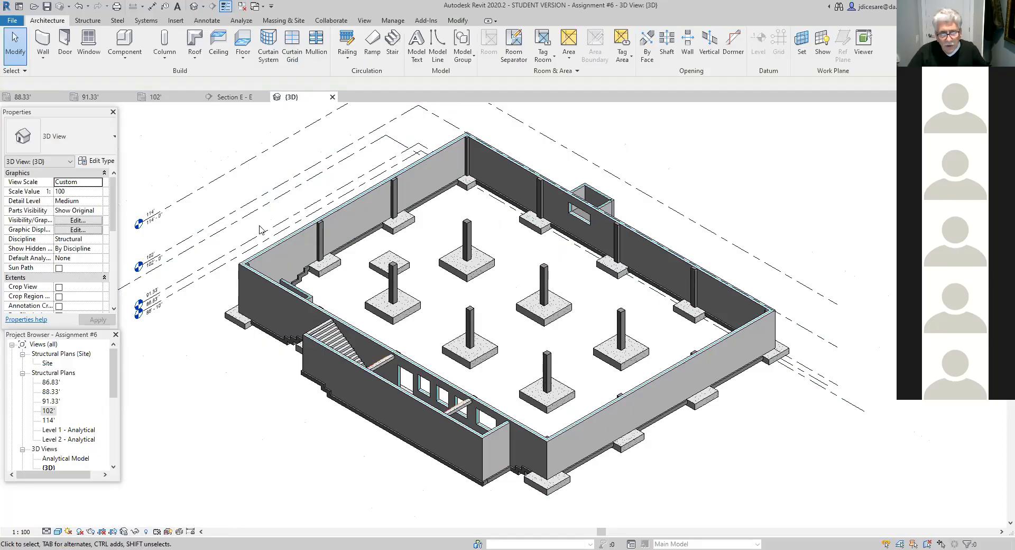
# - Examine the whole foundation model in 3D from the stair side, including walls, columns, footings and wall openings
pyautogui.scroll(2, 419, 506)
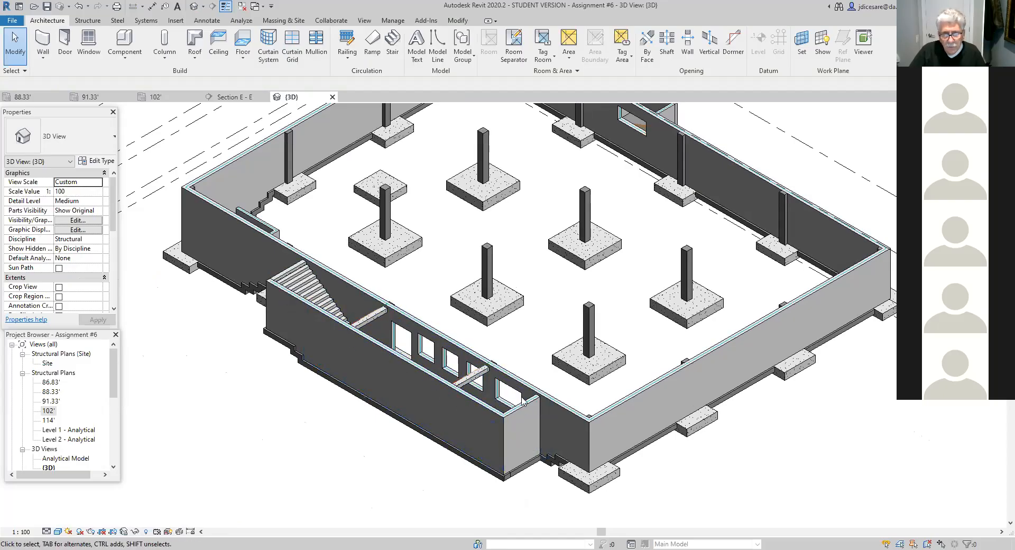
pyautogui.scroll(-2, 381, 459)
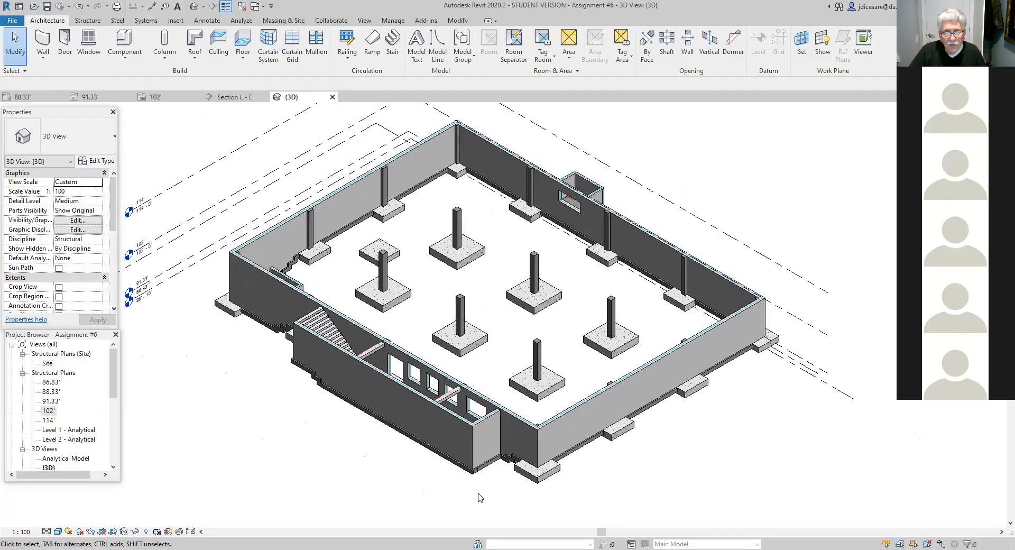
pyautogui.scroll(-2, 600, 499)
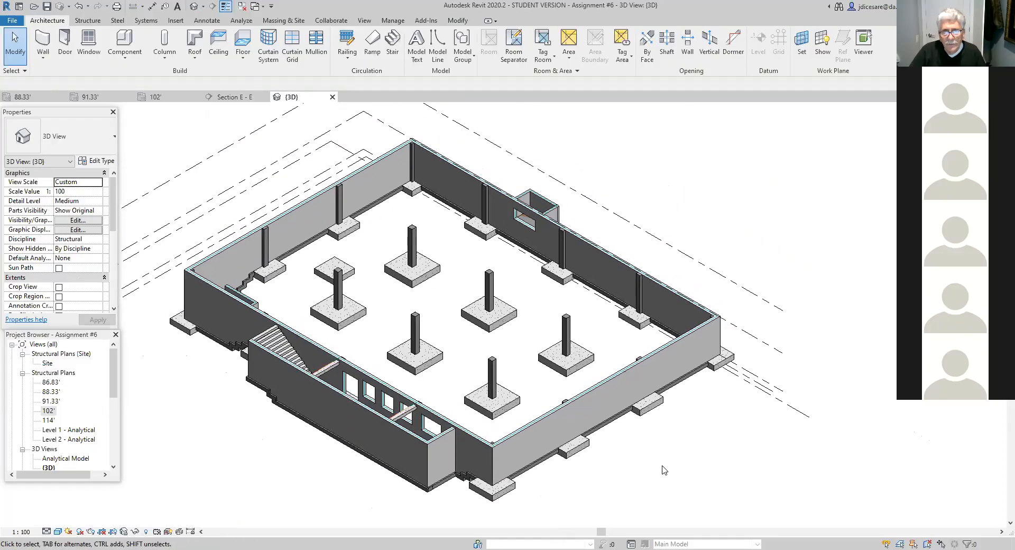
pyautogui.scroll(-2, 613, 485)
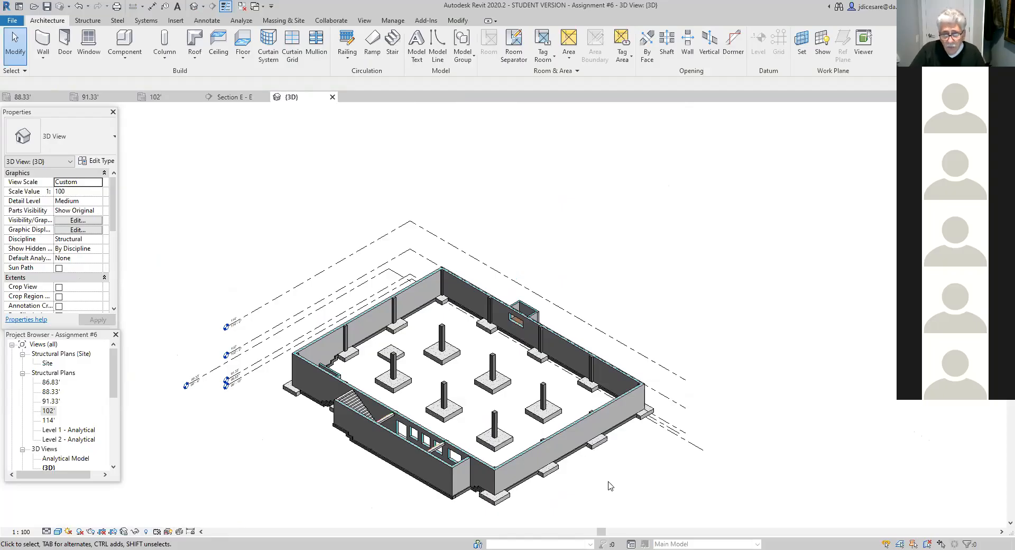
pyautogui.scroll(-3, 614, 487)
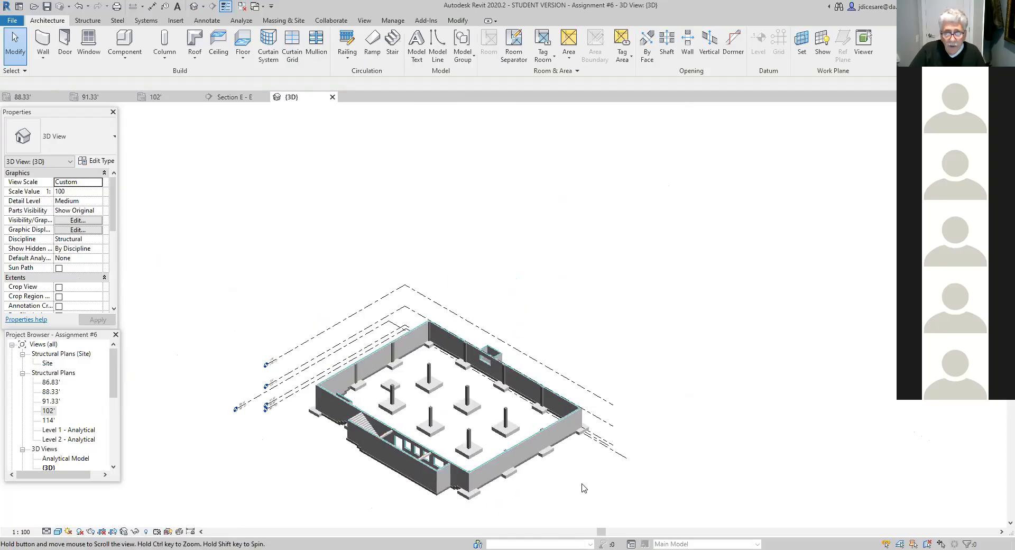
pyautogui.scroll(2, 624, 487)
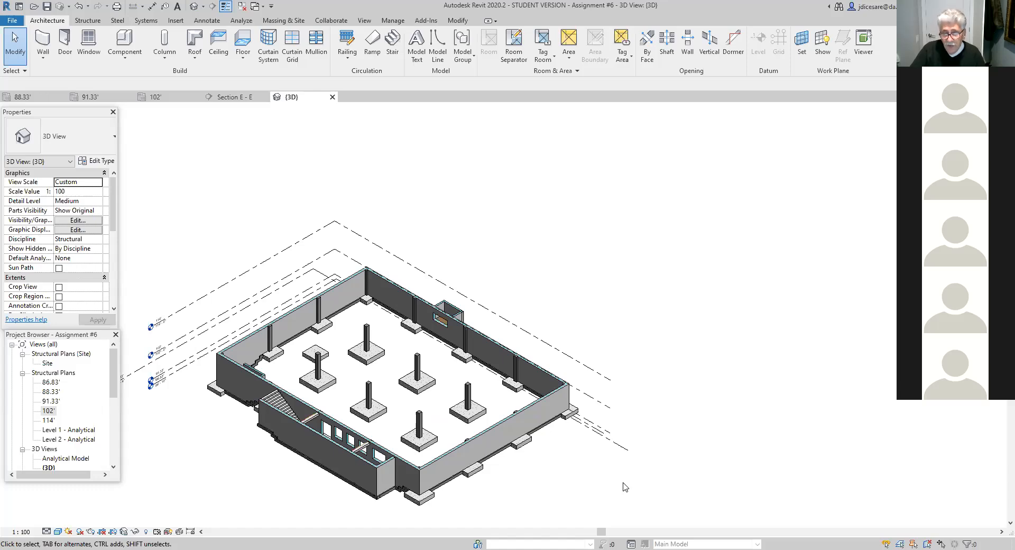
pyautogui.scroll(1, 608, 484)
pyautogui.moveTo(607, 483); pyautogui.dragTo(723, 442, button='middle')
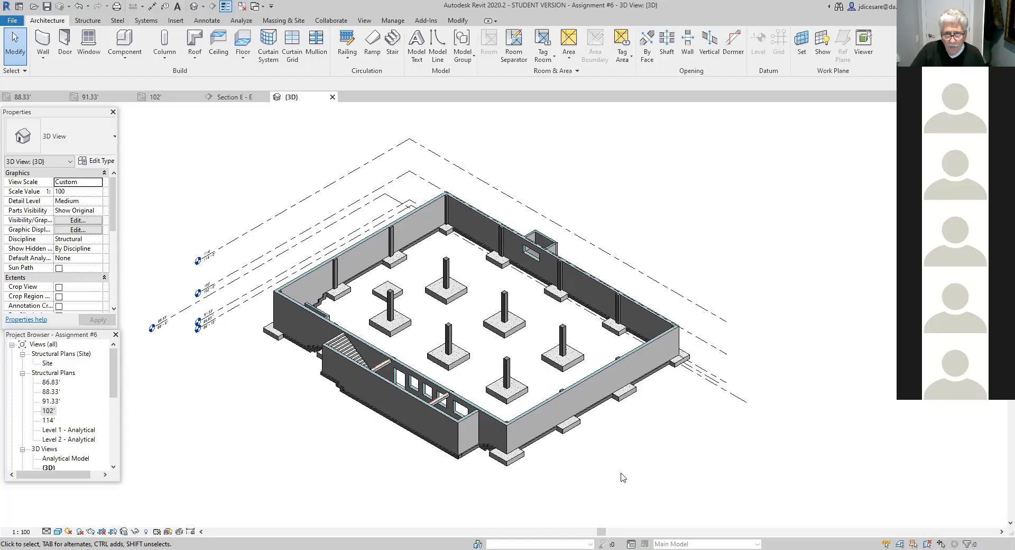
pyautogui.moveTo(559, 490); pyautogui.dragTo(583, 501, button='middle')
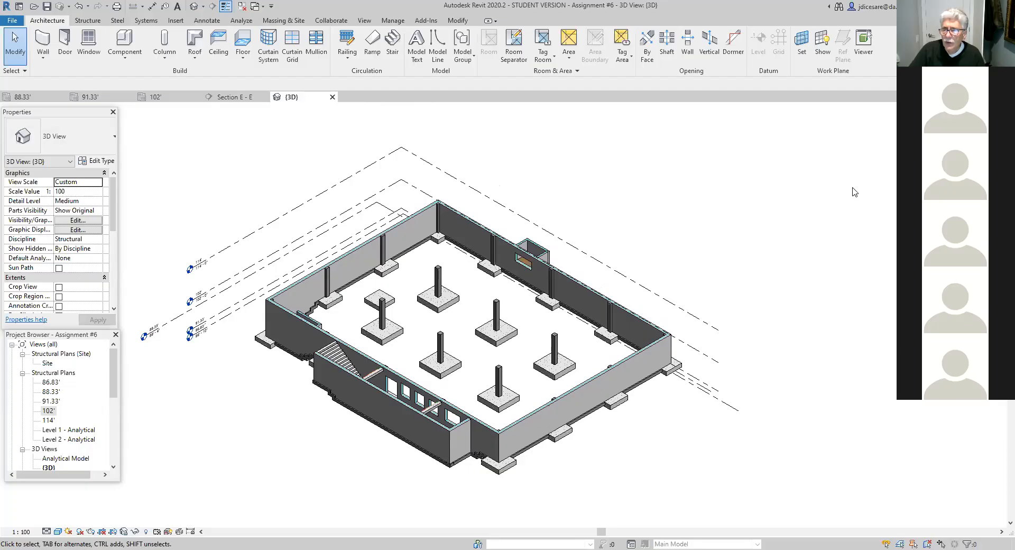
# - Turn the 3D model to view it from the north enclosure side and examine the inner face of the south wall
pyautogui.click(966, 130)
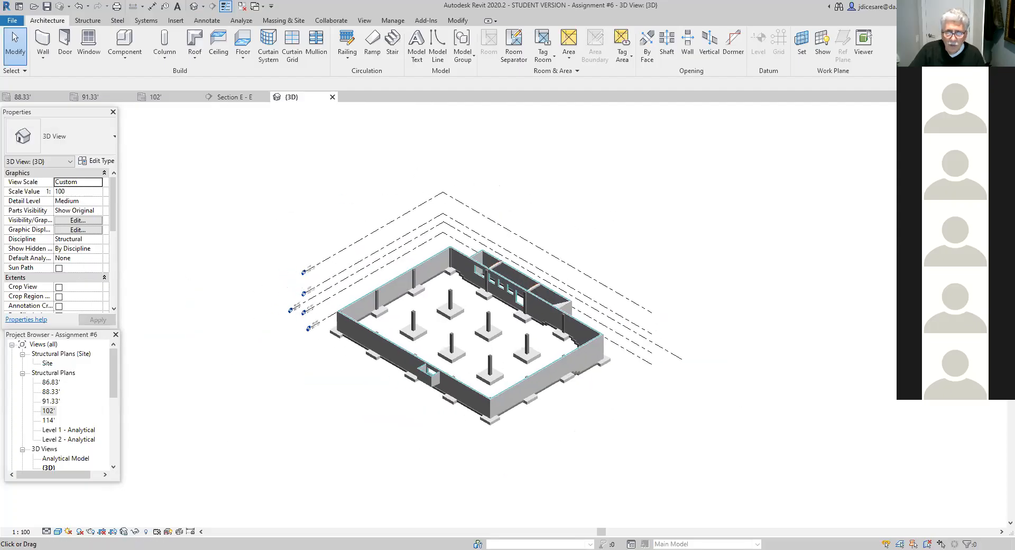
pyautogui.scroll(5, 553, 414)
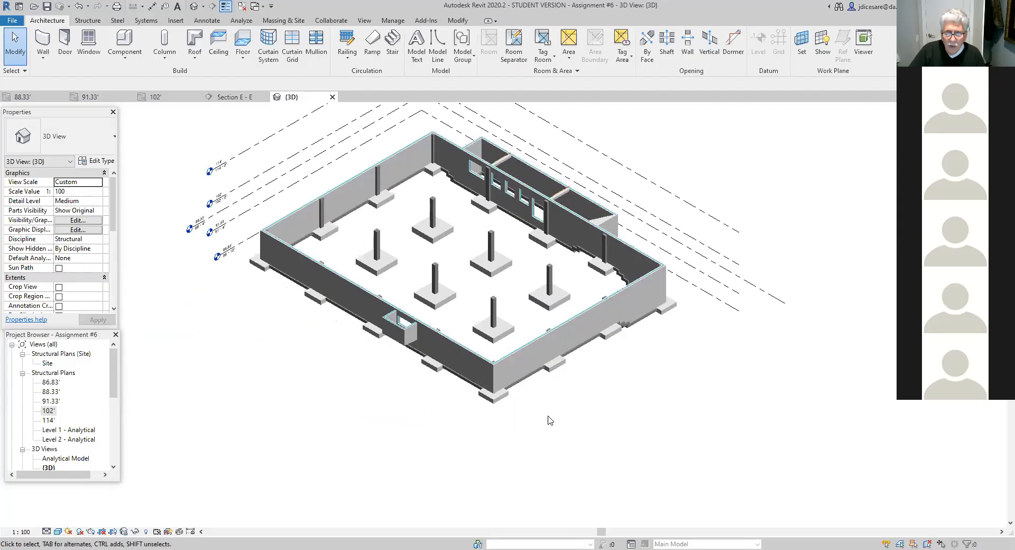
pyautogui.moveTo(551, 430); pyautogui.dragTo(535, 478, button='middle')
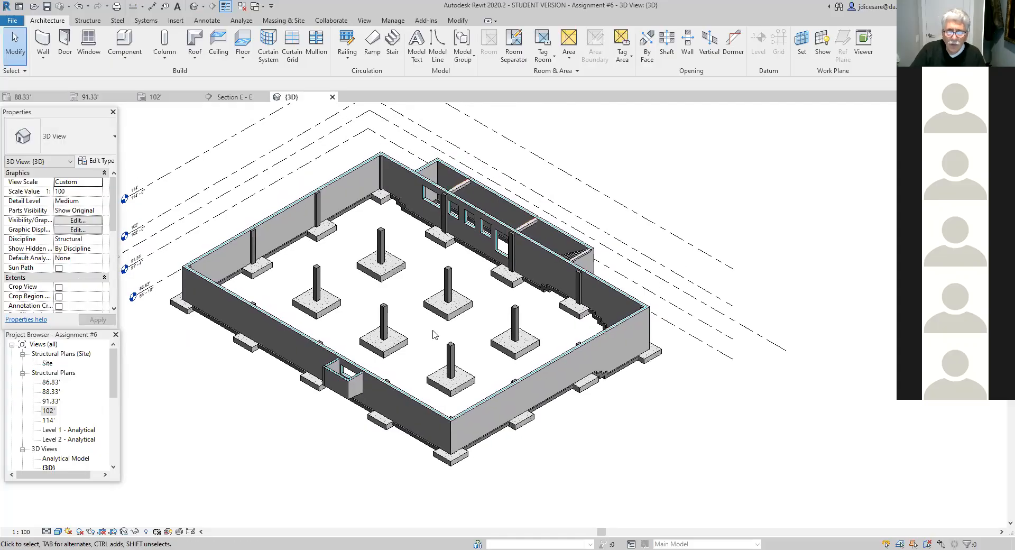
pyautogui.scroll(3, 423, 283)
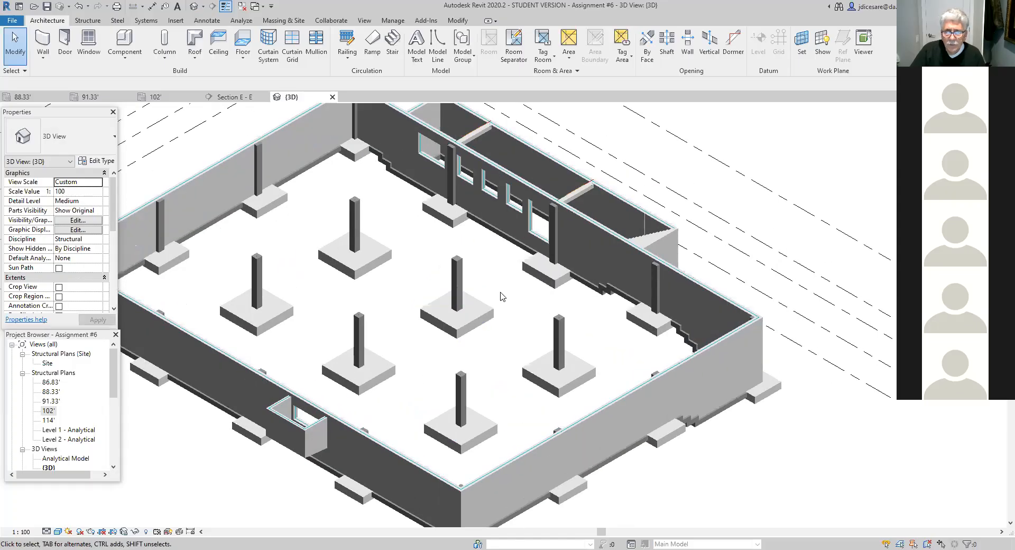
# - Switch from the 3D view to the 102' structural plan
pyautogui.scroll(2, 565, 303)
pyautogui.scroll(-3, 566, 318)
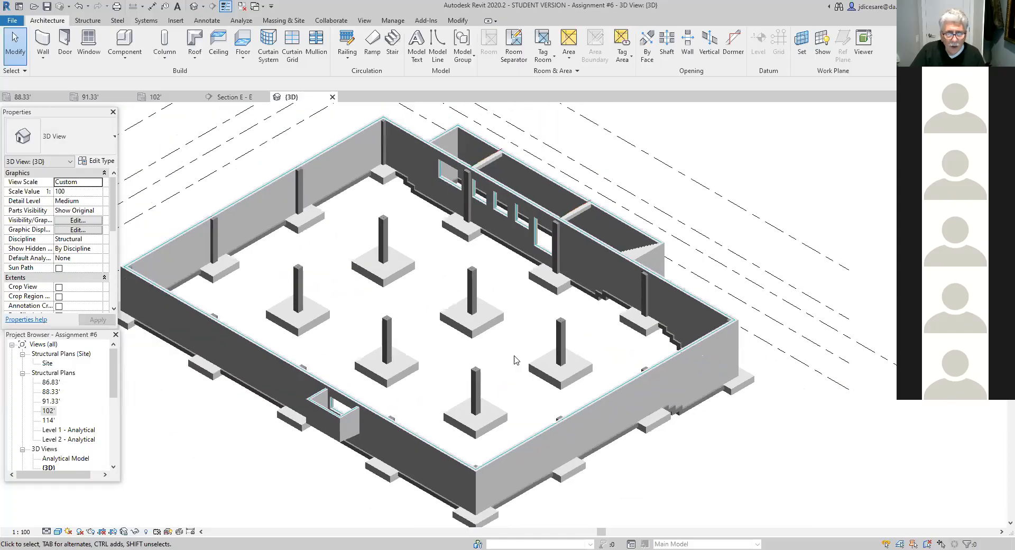
pyautogui.scroll(-3, 516, 359)
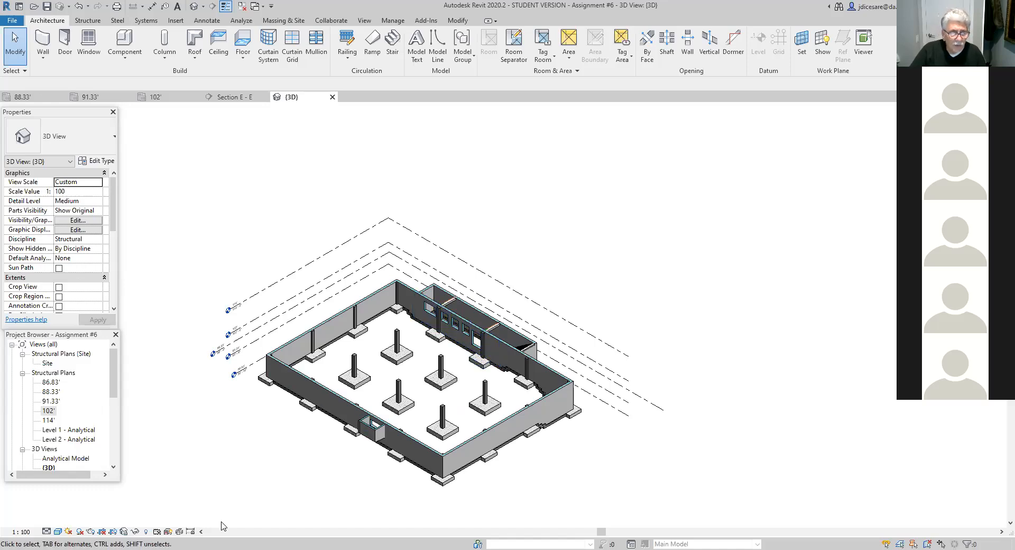
pyautogui.doubleClick(49, 411)
pyautogui.moveTo(487, 299); pyautogui.dragTo(416, 421, button='middle')
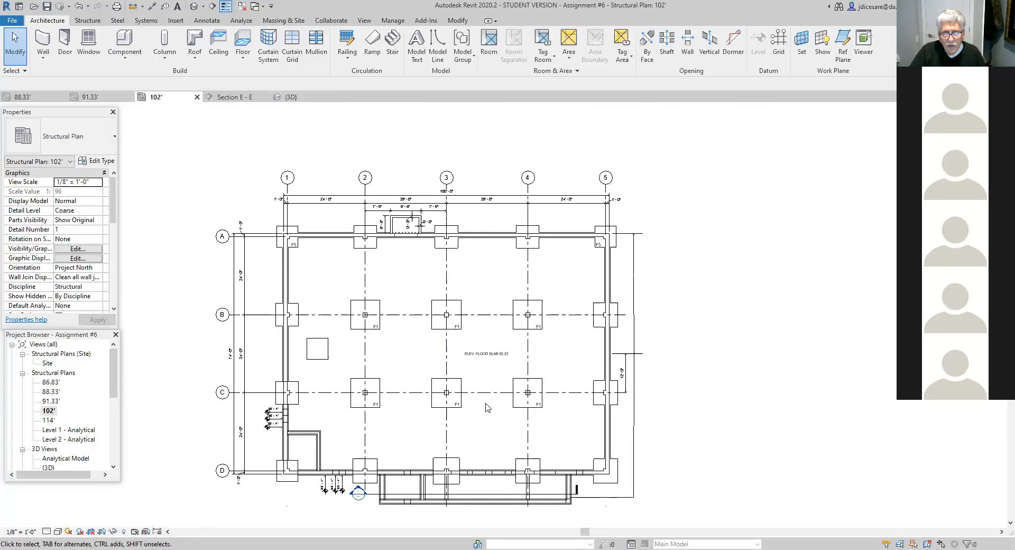
# - Examine the 102' plan, including the corner enclosure near grids D and 1, the stepped footing elevations and the exterior stair
pyautogui.scroll(2, 491, 388)
pyautogui.scroll(-1, 491, 388)
pyautogui.moveTo(509, 430); pyautogui.dragTo(515, 393, button='middle')
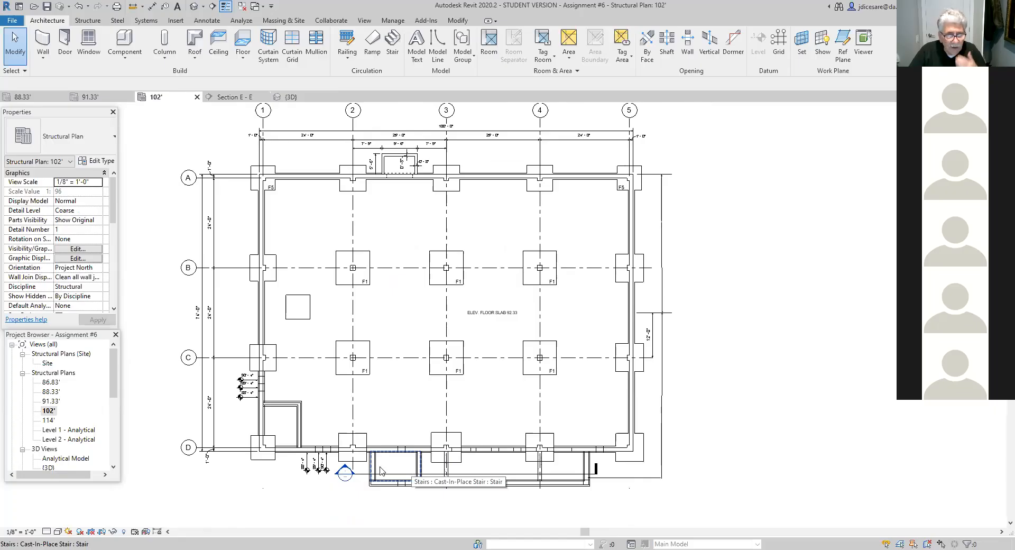
pyautogui.scroll(3, 294, 431)
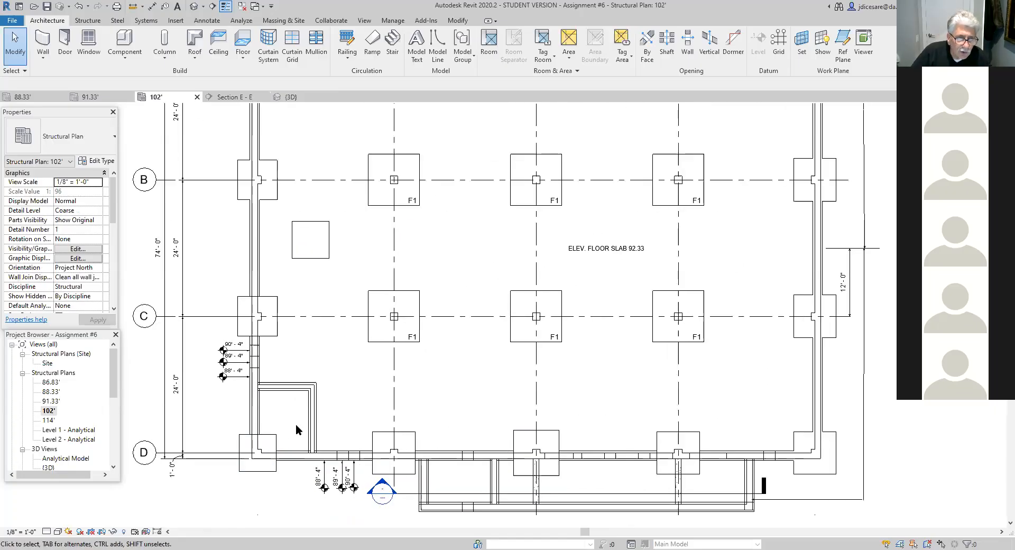
pyautogui.scroll(4, 297, 426)
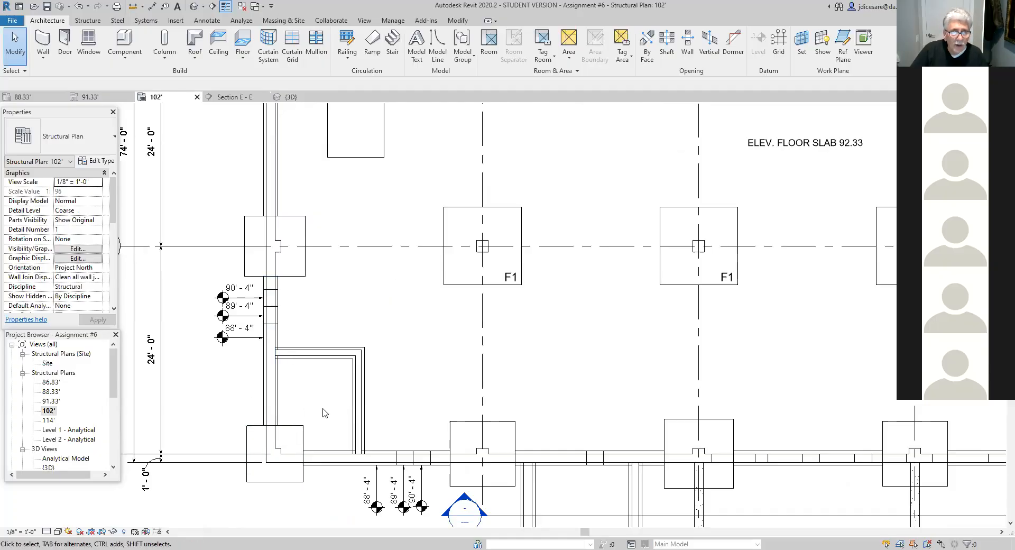
pyautogui.scroll(-3, 325, 412)
pyautogui.moveTo(374, 340); pyautogui.dragTo(324, 181, button='middle')
pyautogui.scroll(-2, 558, 369)
pyautogui.moveTo(558, 417); pyautogui.dragTo(455, 444, button='middle')
pyautogui.scroll(-2, 447, 422)
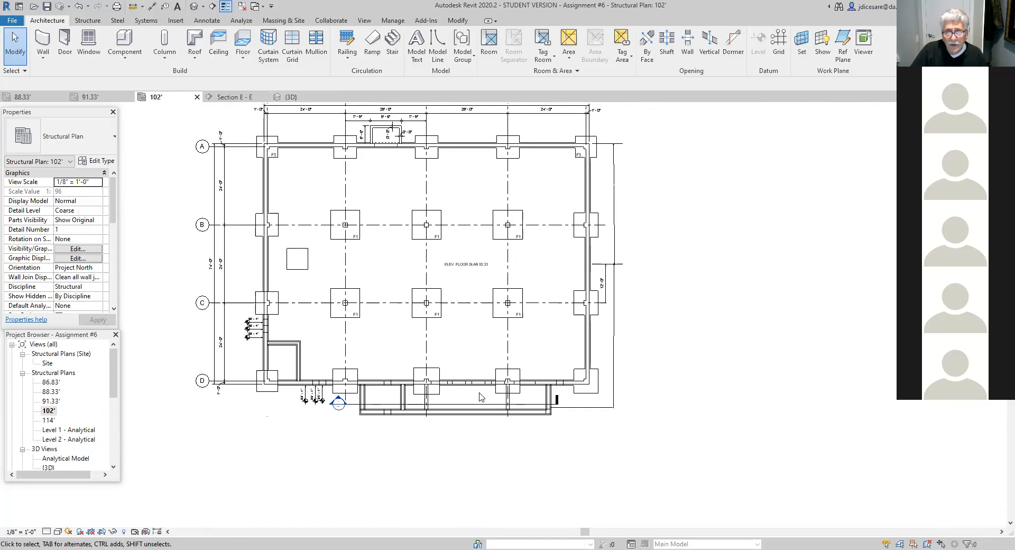
pyautogui.moveTo(542, 396); pyautogui.dragTo(523, 437, button='middle')
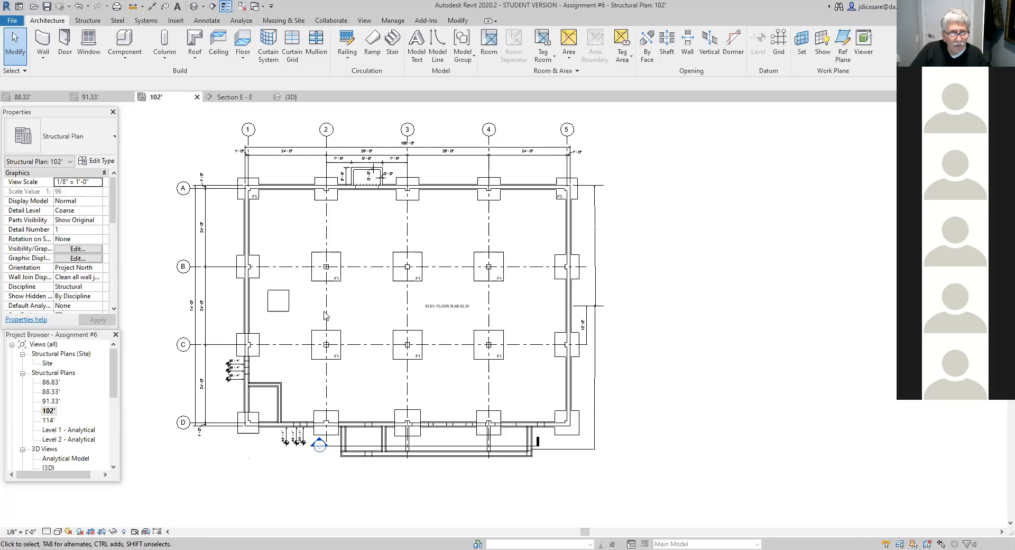
# - Delete the stray F5 rectangular footing between grids B and C, just inside the grid 1 wall
pyautogui.click(284, 313)
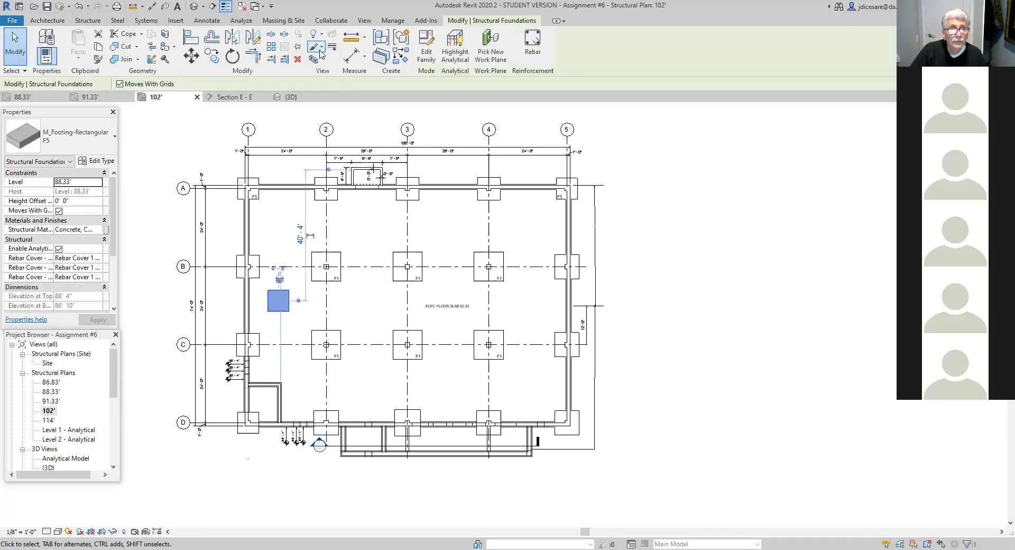
pyautogui.press('Escape')
pyautogui.scroll(-2, 499, 474)
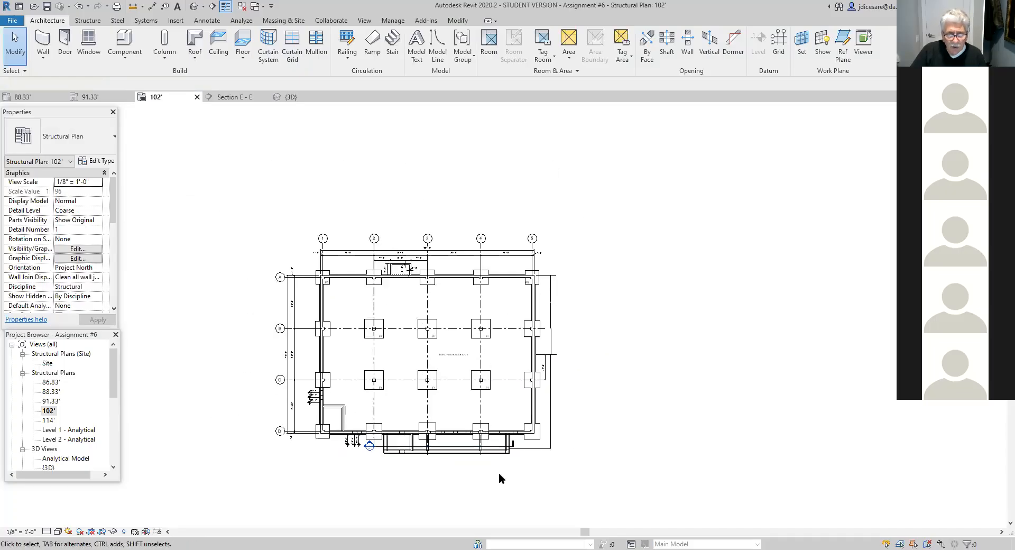
pyautogui.scroll(2, 347, 353)
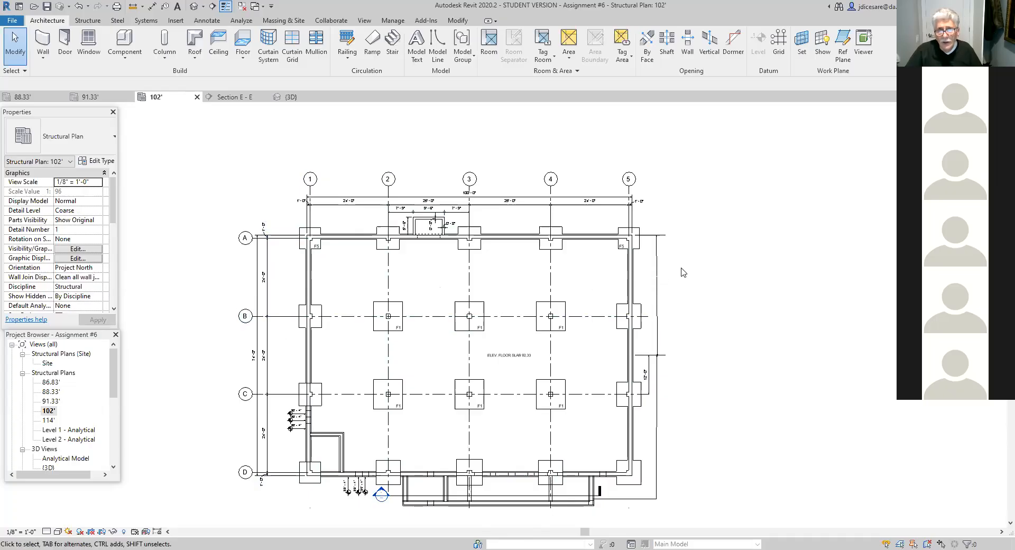
pyautogui.scroll(-2, 687, 277)
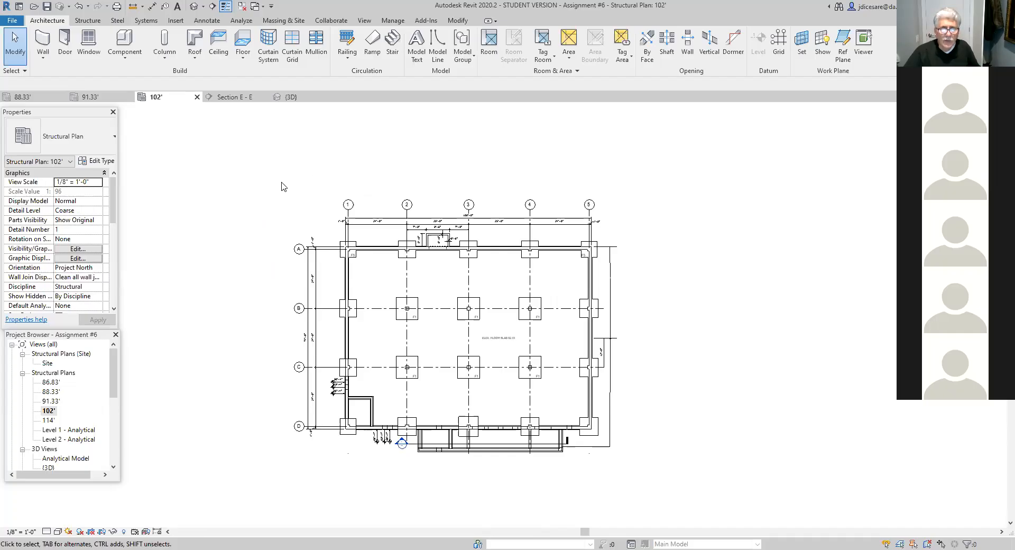
pyautogui.scroll(2, 282, 186)
pyautogui.moveTo(301, 188); pyautogui.dragTo(253, 154, button='middle')
pyautogui.scroll(1, 257, 149)
pyautogui.scroll(-1, 259, 148)
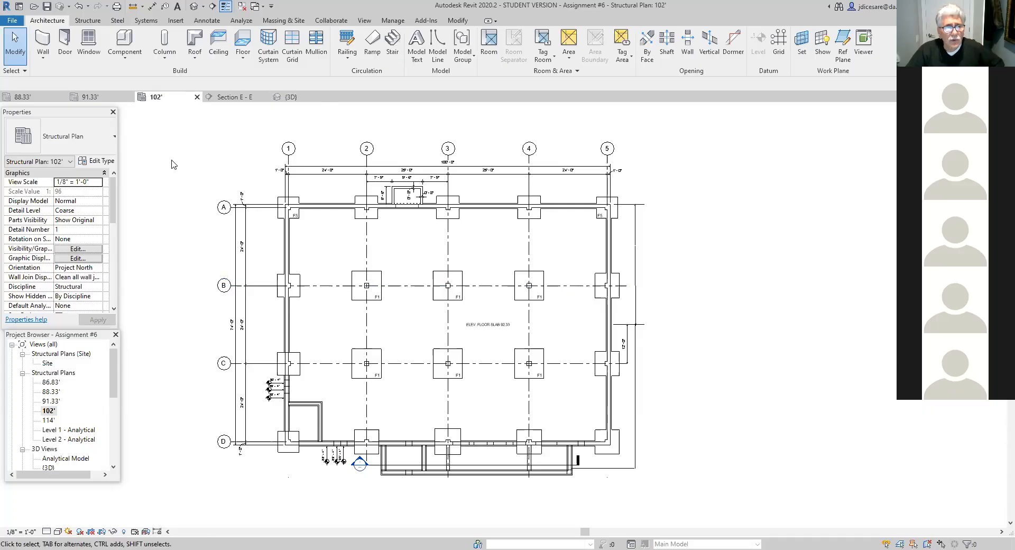
pyautogui.scroll(2, 419, 137)
pyautogui.scroll(-2, 420, 138)
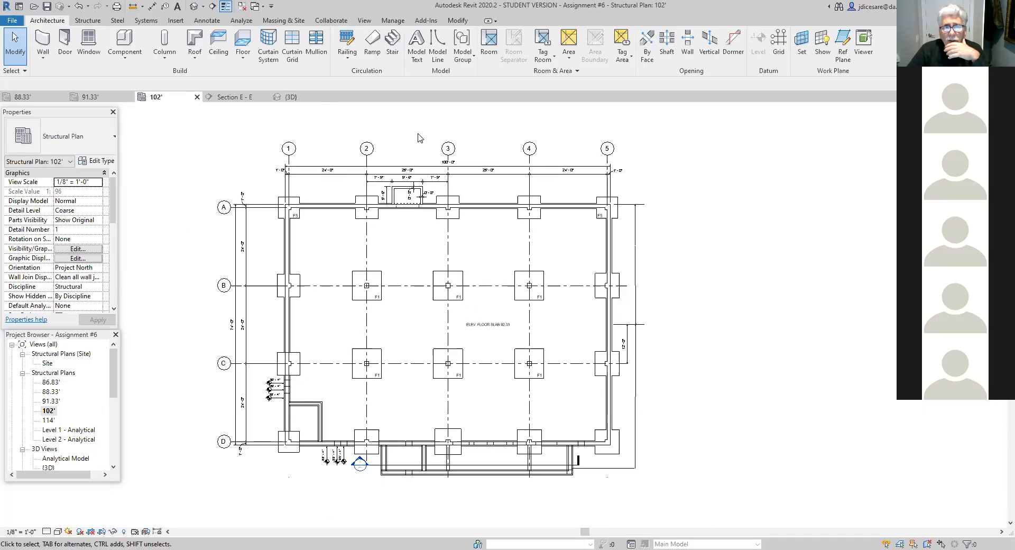
# - Start opening another project and browse to the USB DISK (E:) drive
pyautogui.click(34, 6)
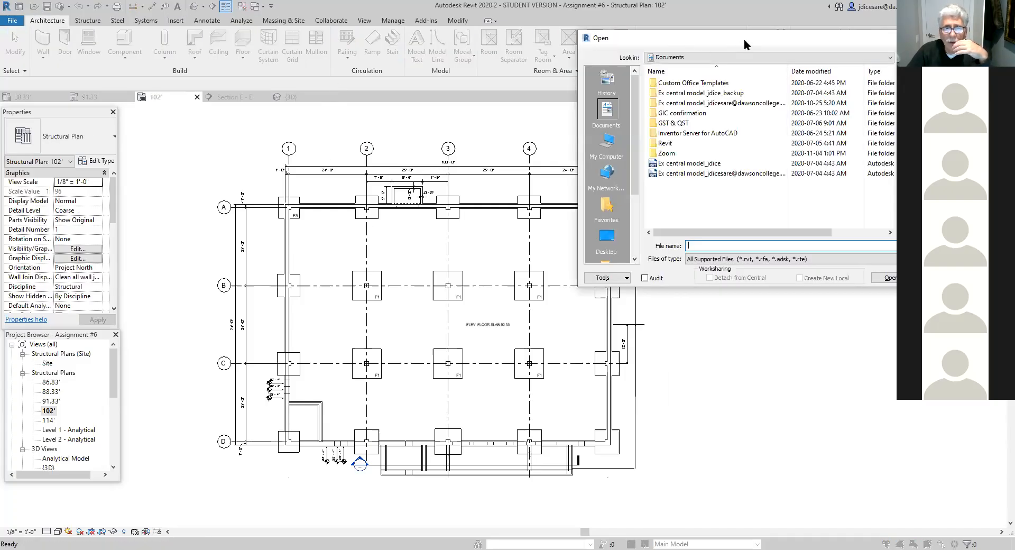
pyautogui.moveTo(746, 44); pyautogui.dragTo(486, 42)
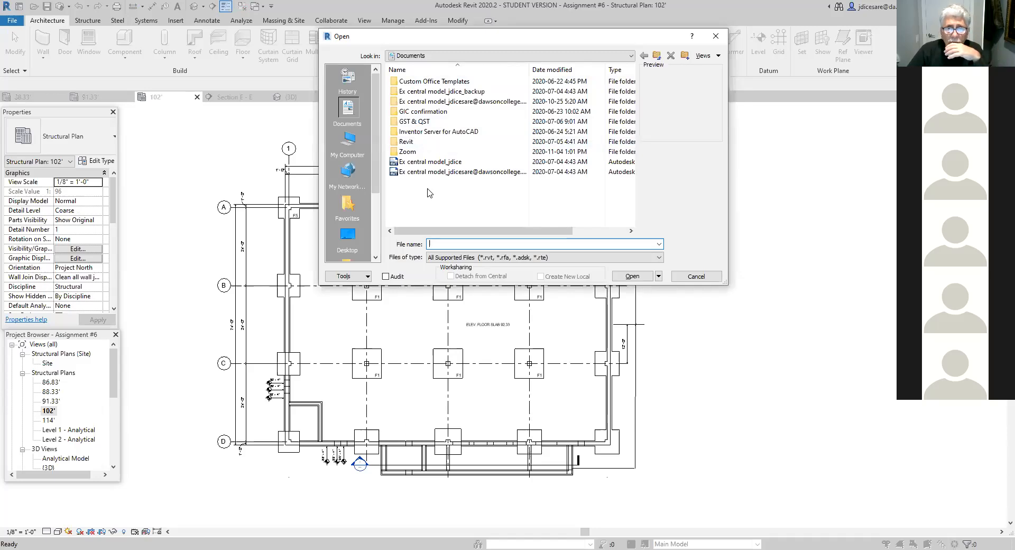
pyautogui.doubleClick(410, 141)
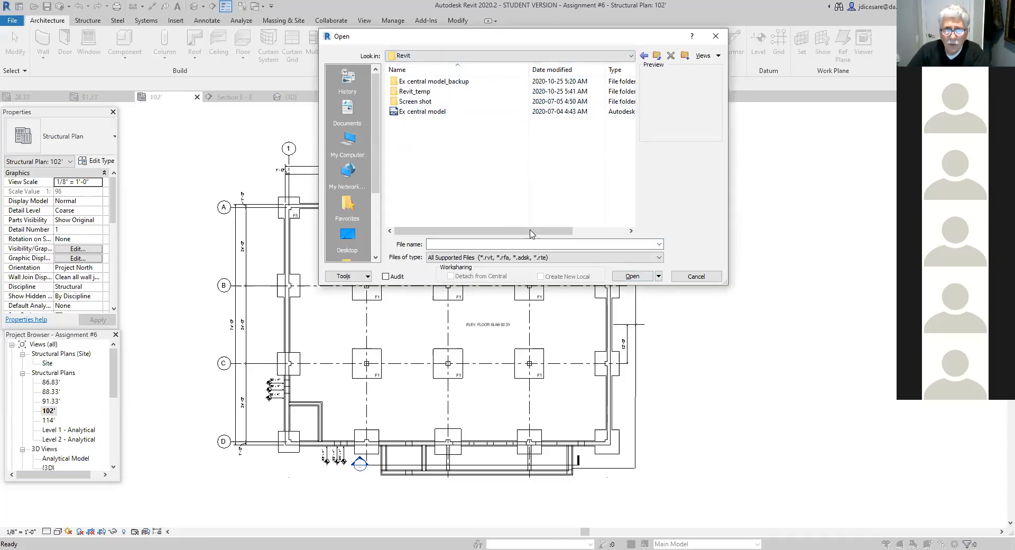
pyautogui.click(657, 55)
pyautogui.click(657, 56)
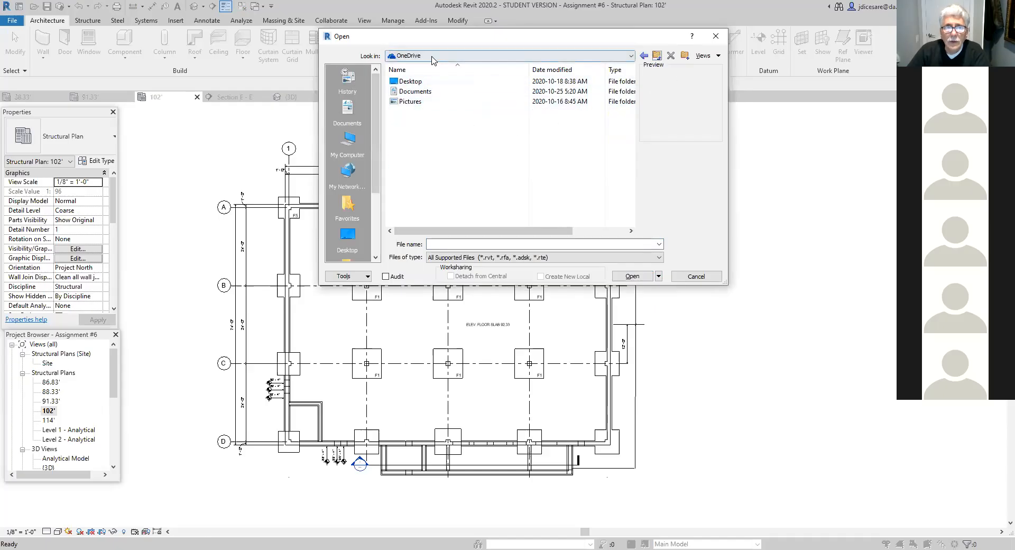
pyautogui.click(632, 56)
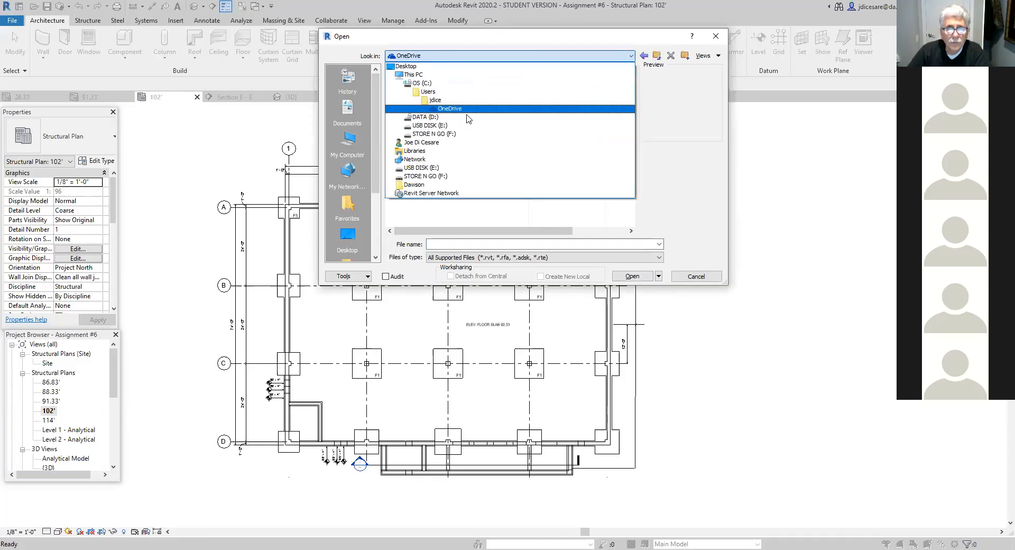
pyautogui.click(435, 126)
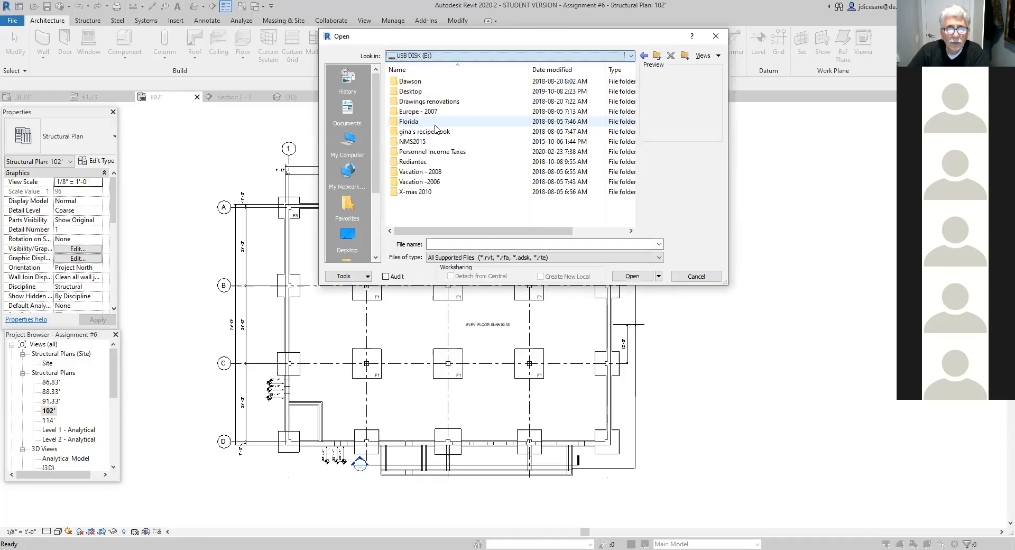
# - Open the project cLASS ASS.0013 from the Rivet dwgs folder under Dawson, Courses, Dwg II
pyautogui.doubleClick(417, 82)
pyautogui.doubleClick(417, 91)
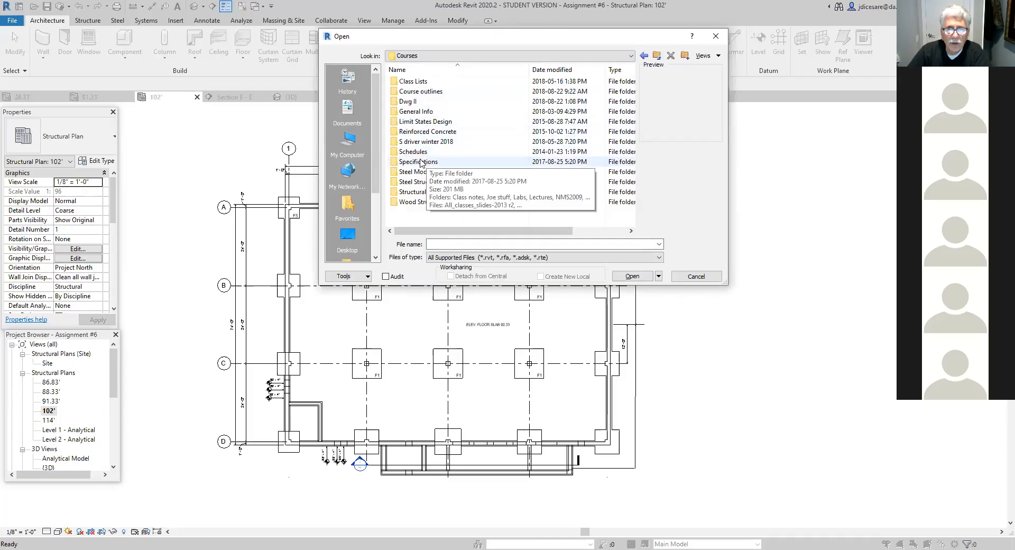
pyautogui.click(409, 101)
pyautogui.doubleClick(409, 102)
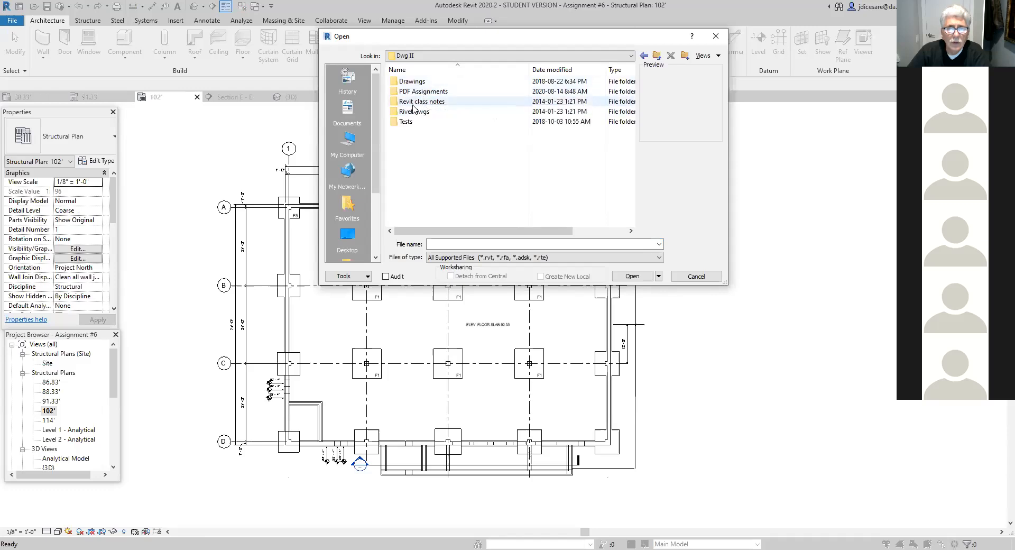
pyautogui.click(411, 111)
pyautogui.doubleClick(411, 111)
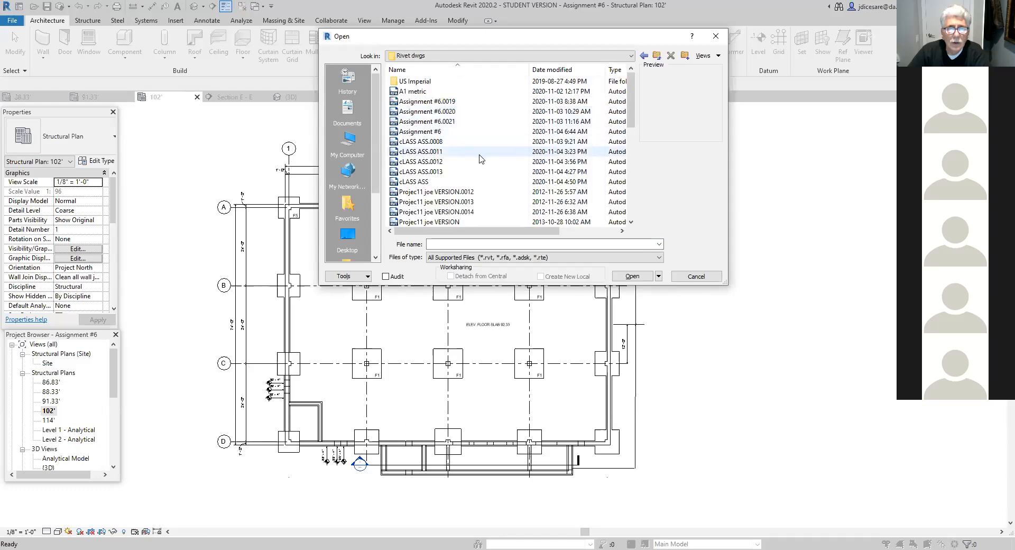
pyautogui.click(427, 175)
pyautogui.doubleClick(428, 173)
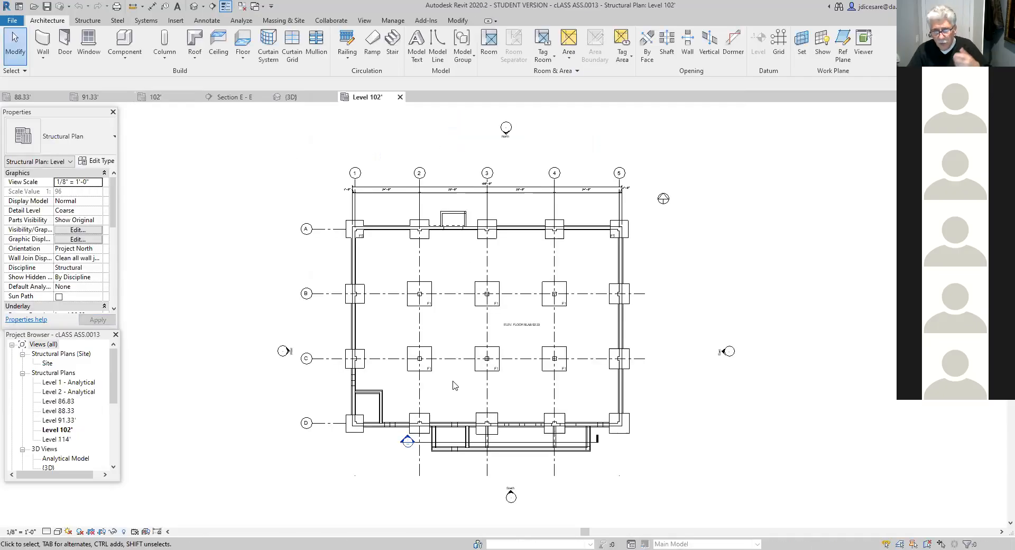
# - Start loading a family and look through the Architectural subfolder of the Canada library's Annotations
pyautogui.scroll(2, 453, 385)
pyautogui.scroll(1, 453, 381)
pyautogui.moveTo(449, 385); pyautogui.dragTo(426, 411, button='middle')
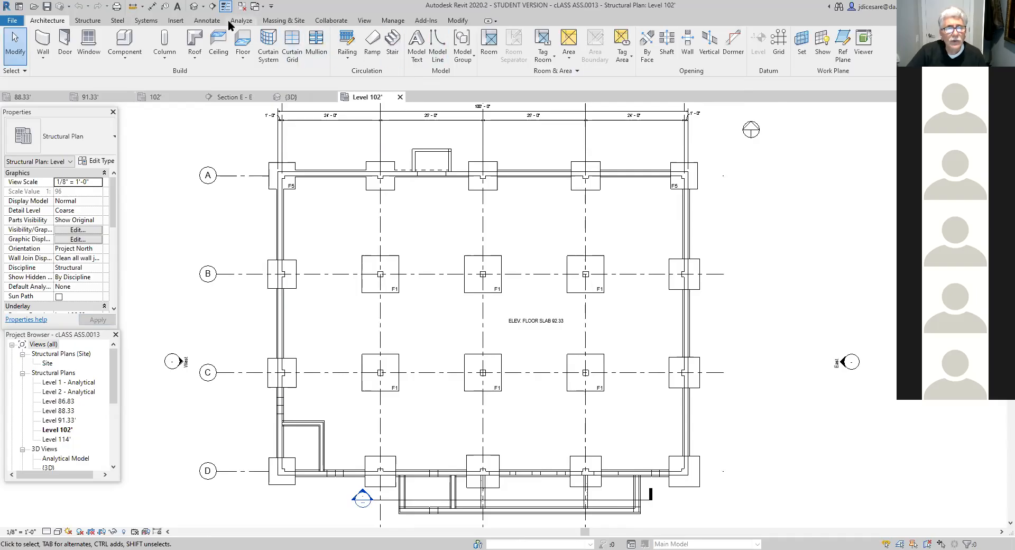
pyautogui.click(177, 21)
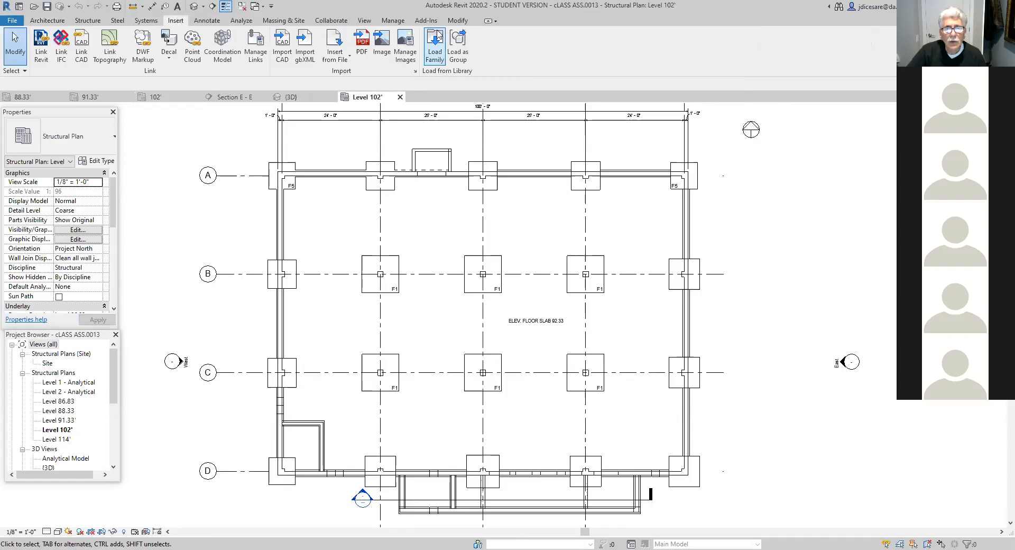
pyautogui.click(434, 47)
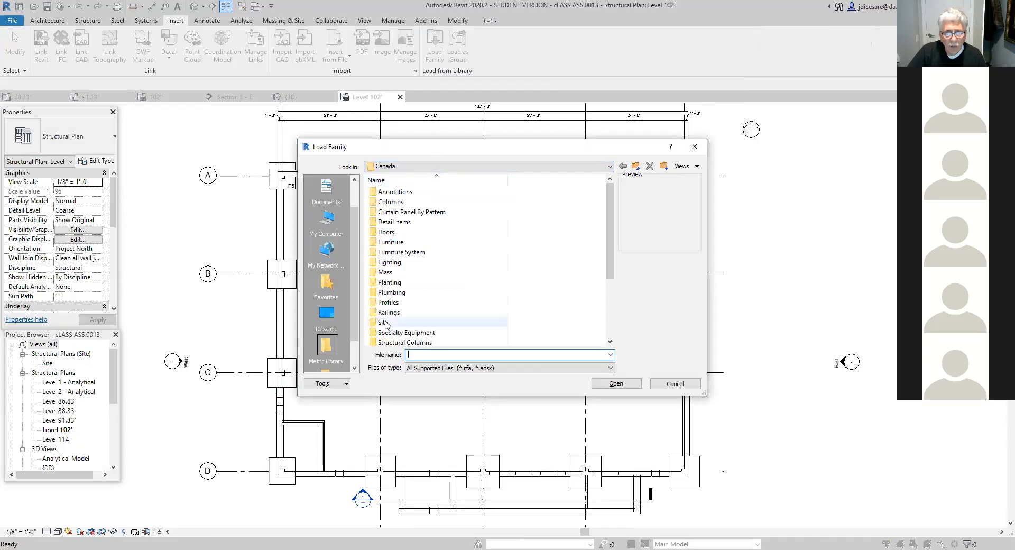
pyautogui.doubleClick(407, 191)
pyautogui.doubleClick(397, 190)
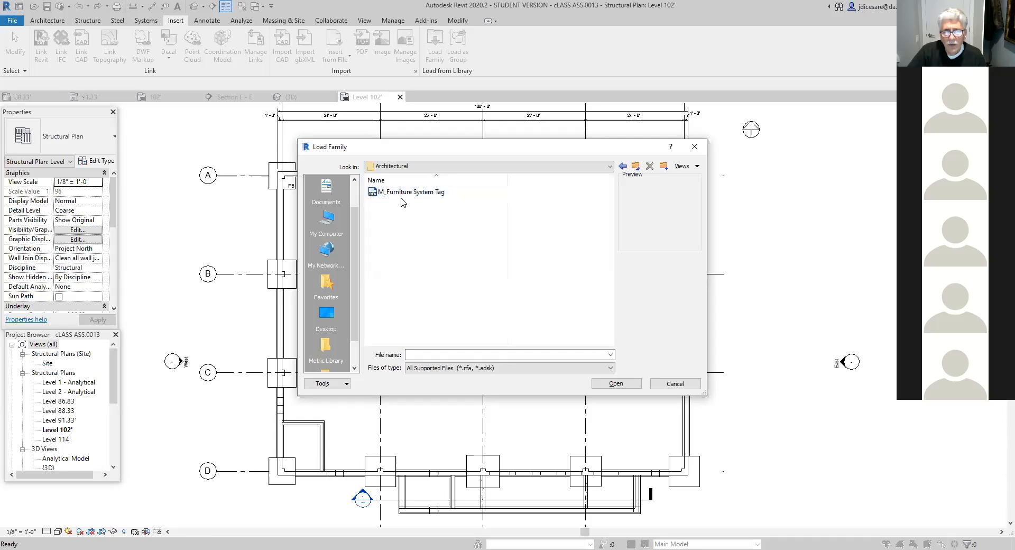
# - Look through the US Imperial library's Titleblocks folder for available sheet sizes, and close the family browser without loading anything
pyautogui.click(636, 167)
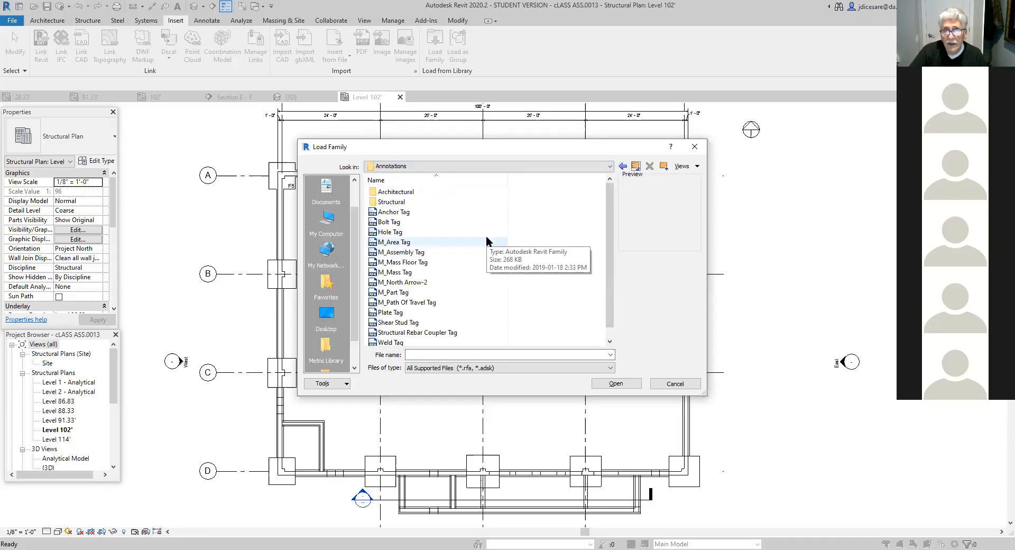
pyautogui.click(636, 167)
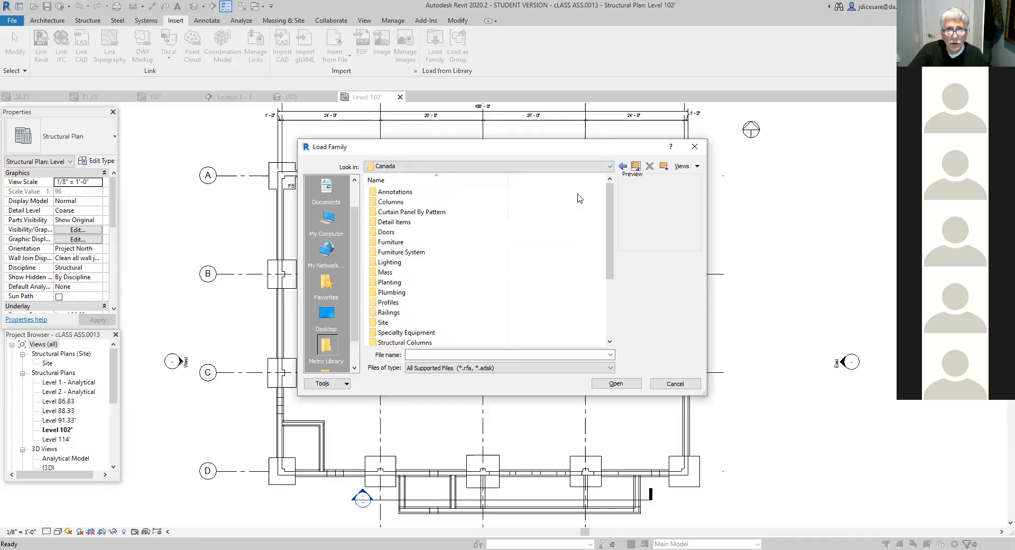
pyautogui.click(636, 167)
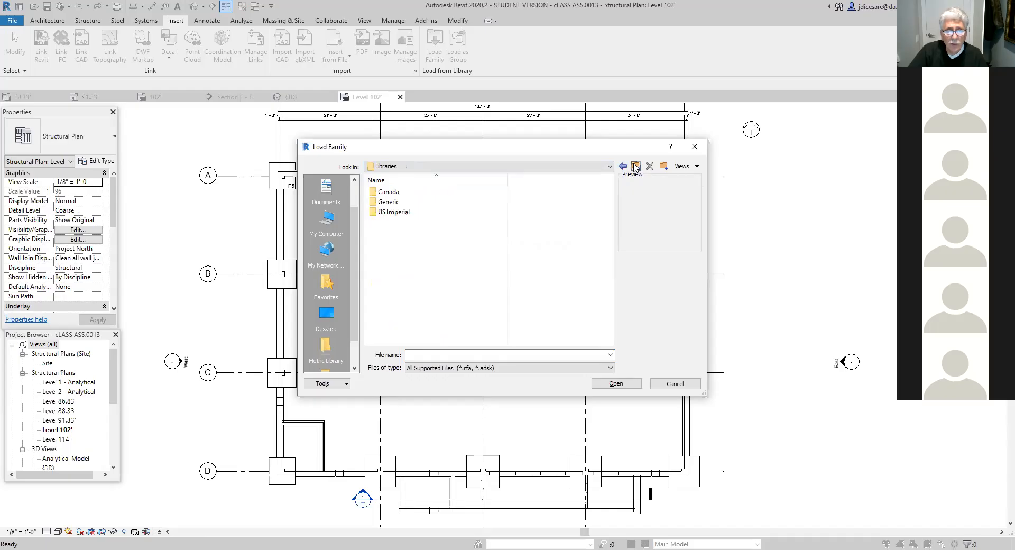
pyautogui.doubleClick(394, 213)
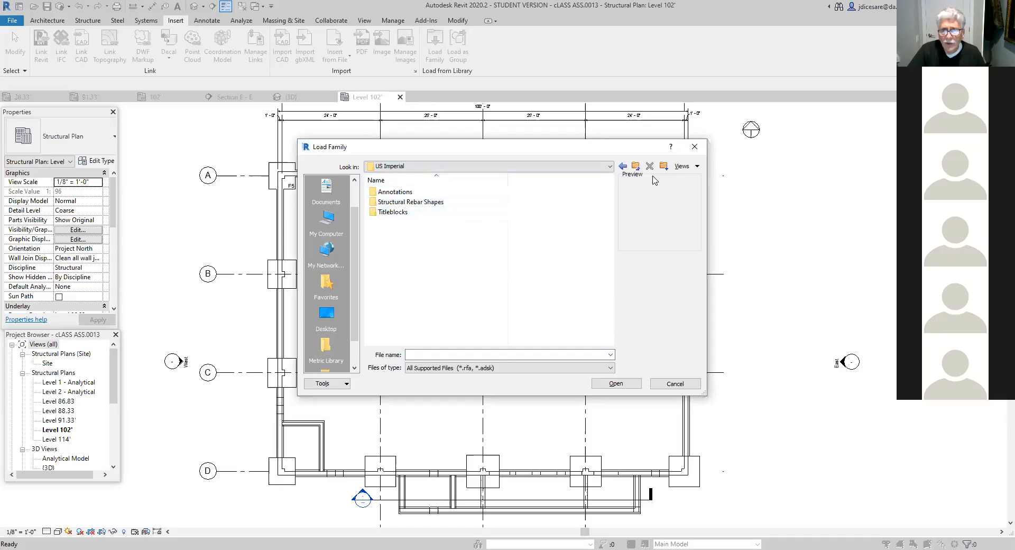
pyautogui.click(398, 212)
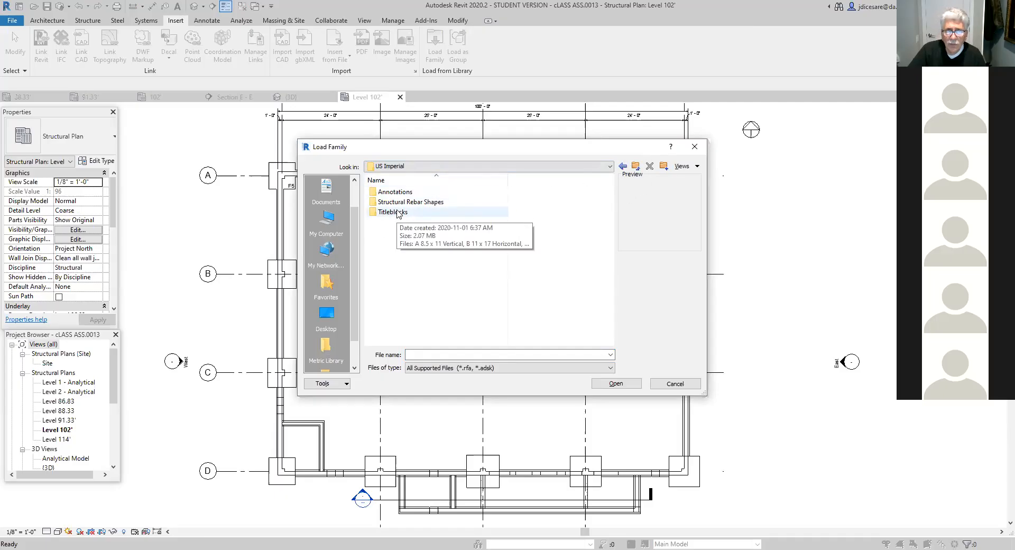
pyautogui.doubleClick(398, 213)
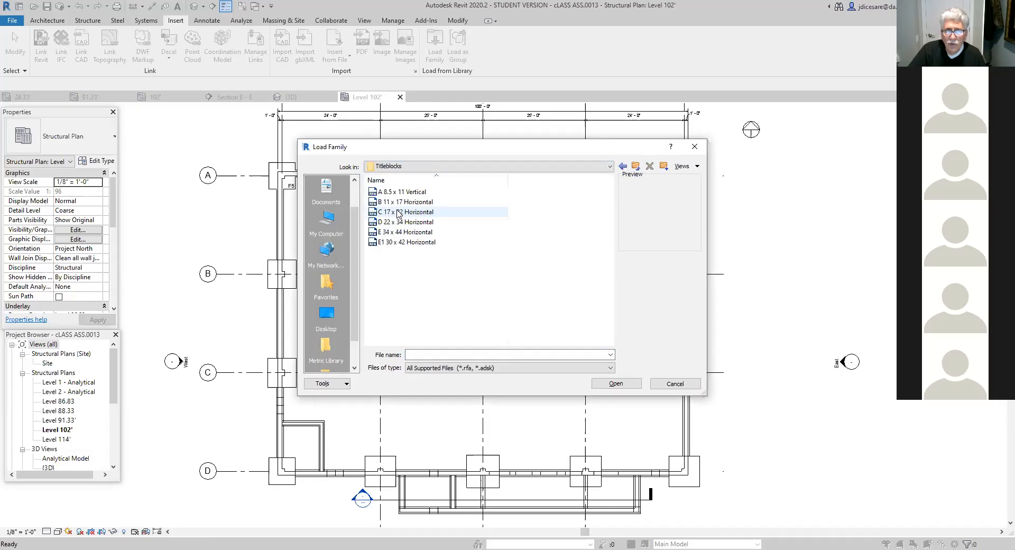
pyautogui.click(637, 167)
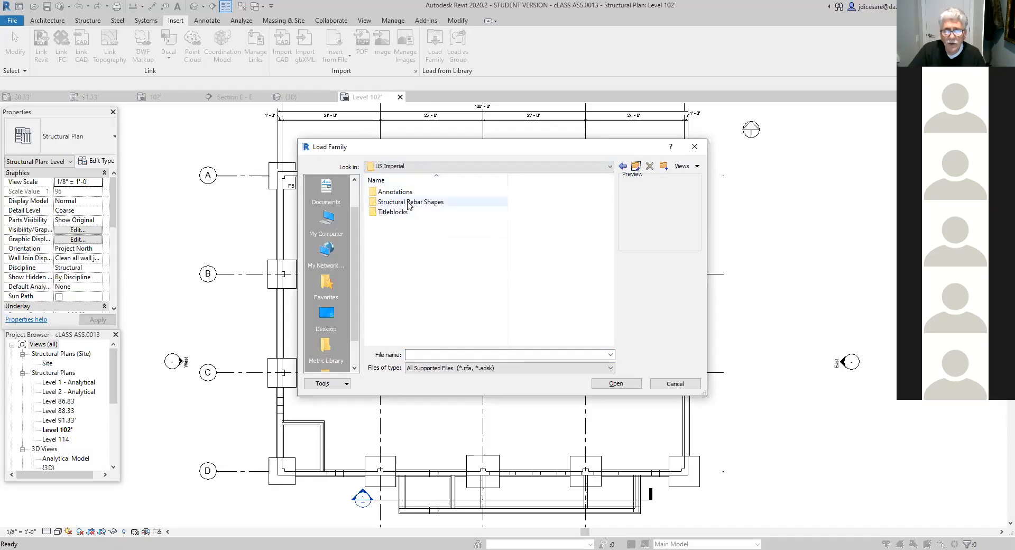
pyautogui.click(694, 149)
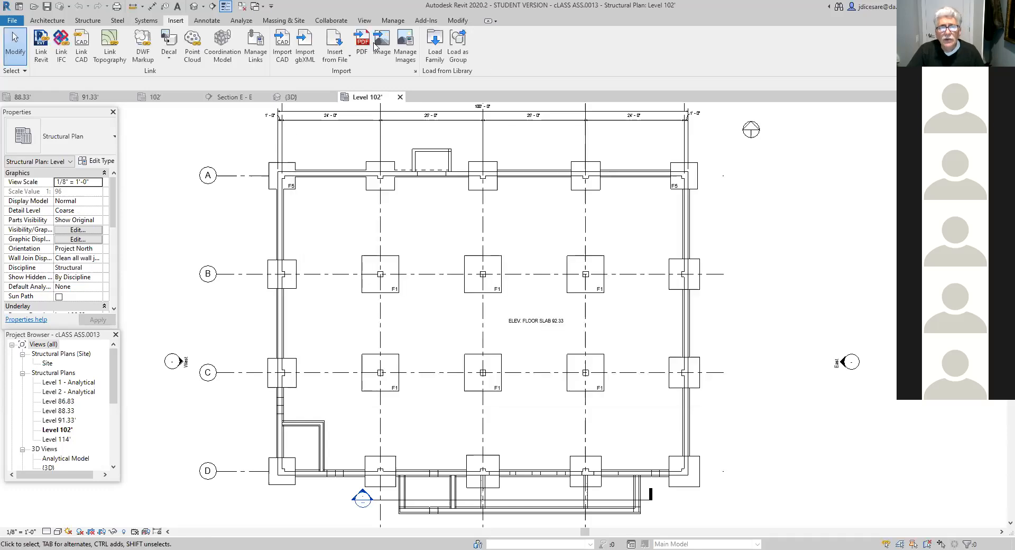
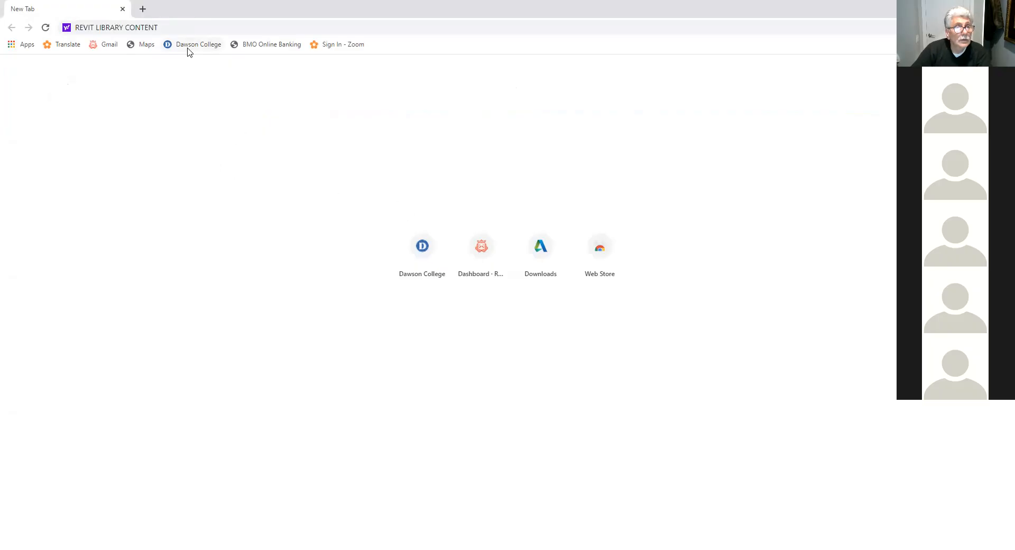
# - Search the web for REVIT LIBRARY CONTENT and open Autodesk's "How to download Revit Content" article
pyautogui.click(173, 25)
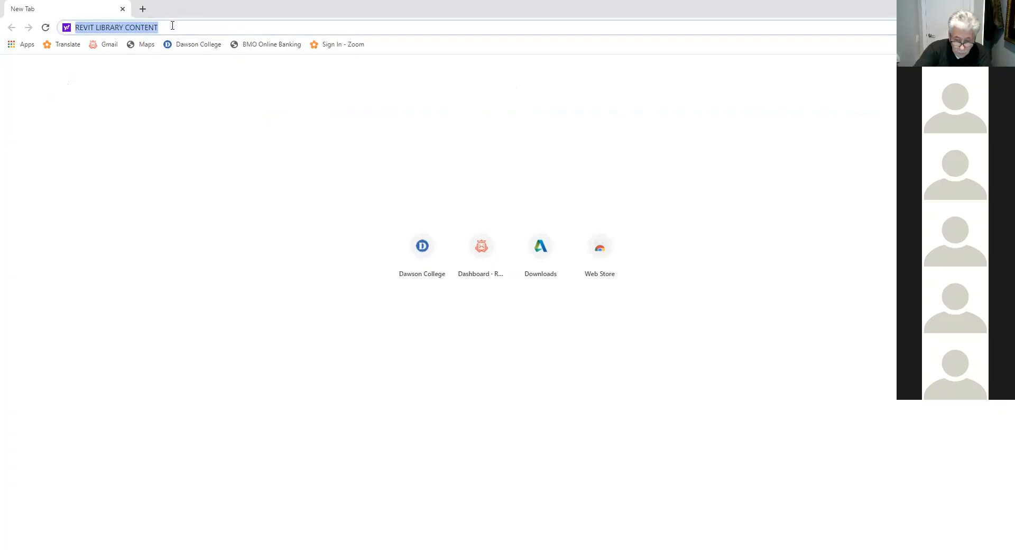
pyautogui.press('Return')
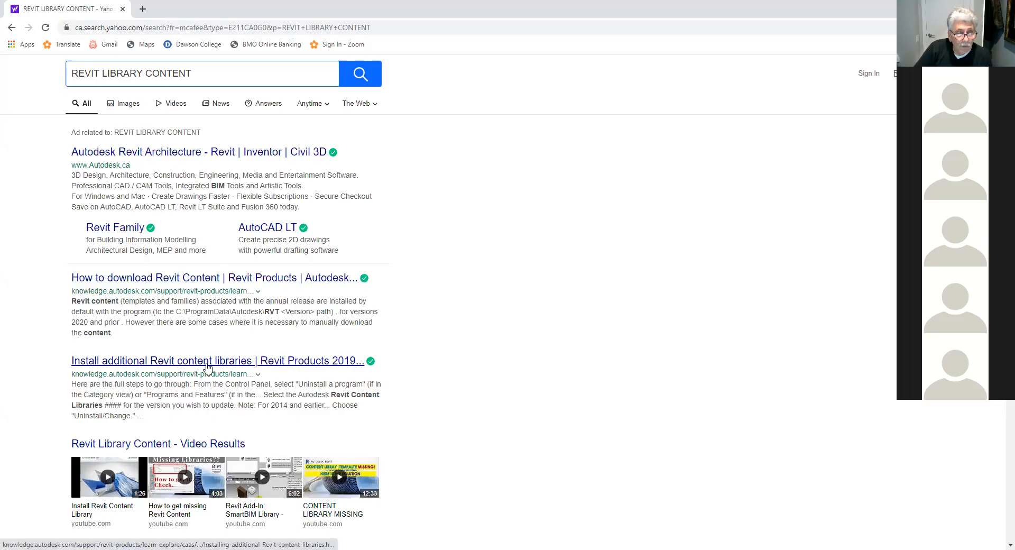
pyautogui.click(180, 280)
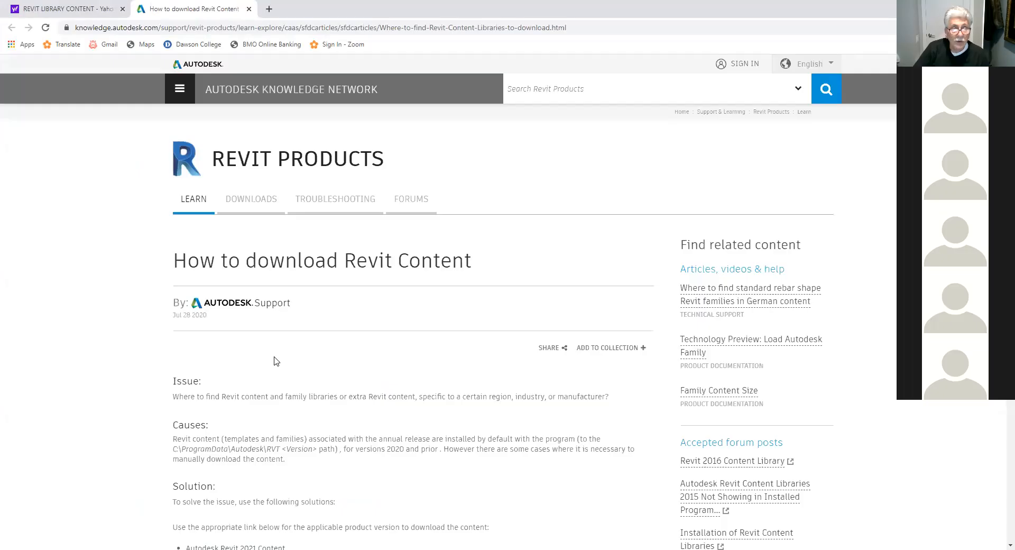
# - Go to the Revit Products downloads page and select version 2020
pyautogui.click(251, 202)
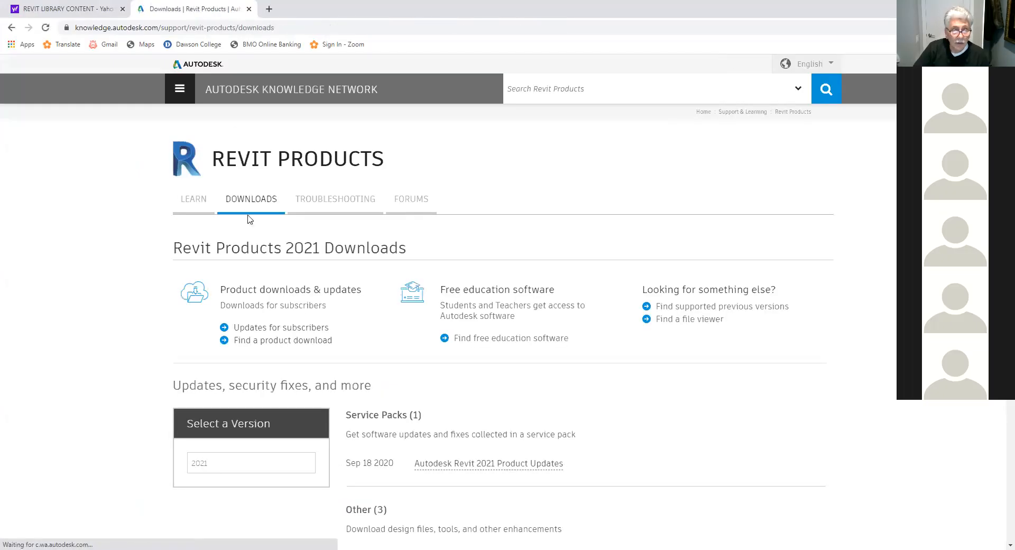
pyautogui.scroll(-2, 472, 379)
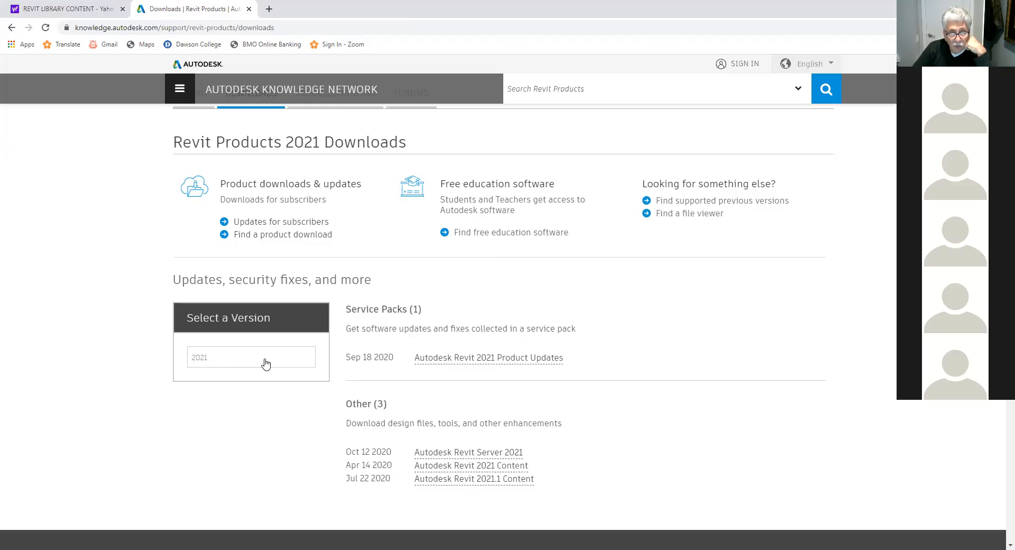
pyautogui.click(290, 360)
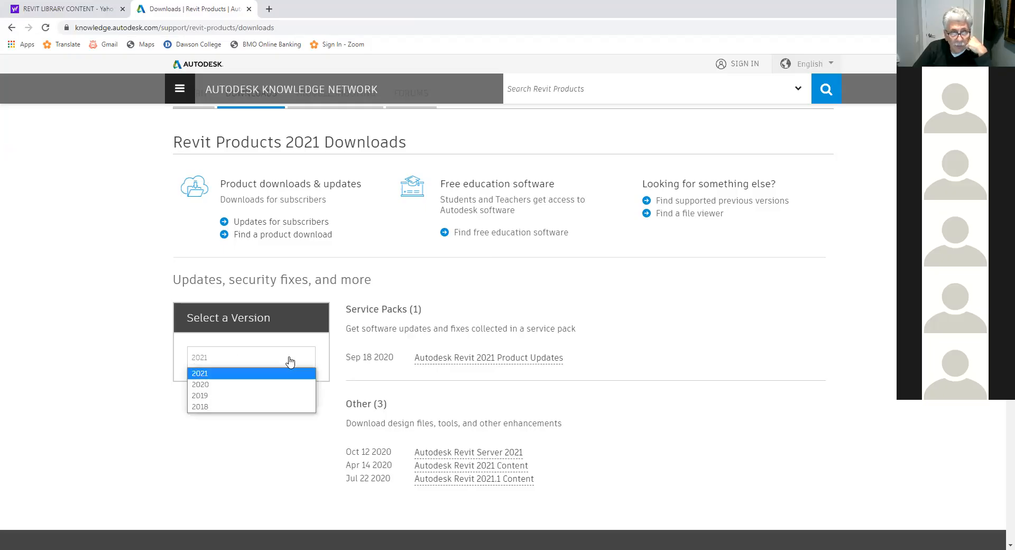
pyautogui.click(204, 384)
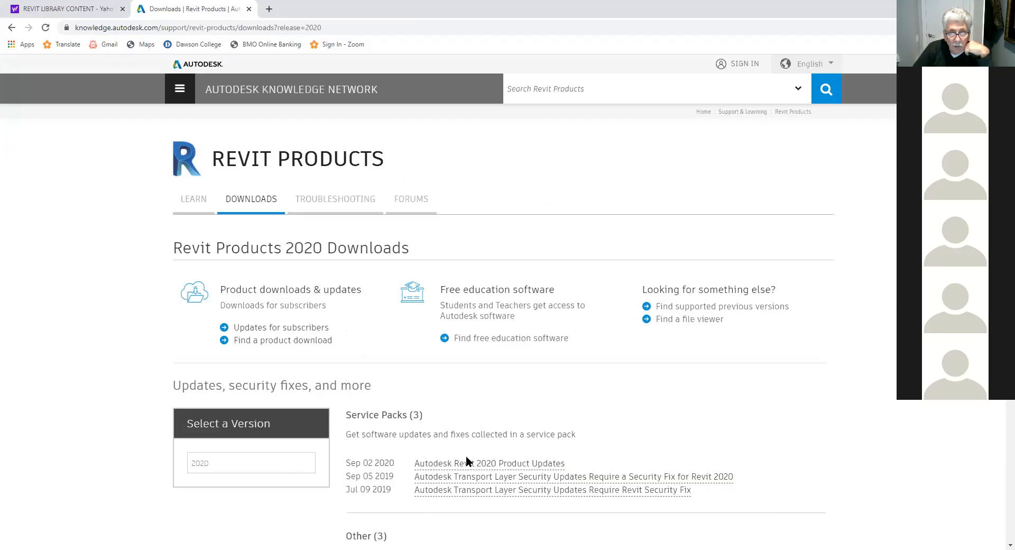
# - Open the Autodesk Revit 2020 Content page from the other downloads for this version
pyautogui.scroll(-2, 608, 464)
pyautogui.scroll(-2, 607, 464)
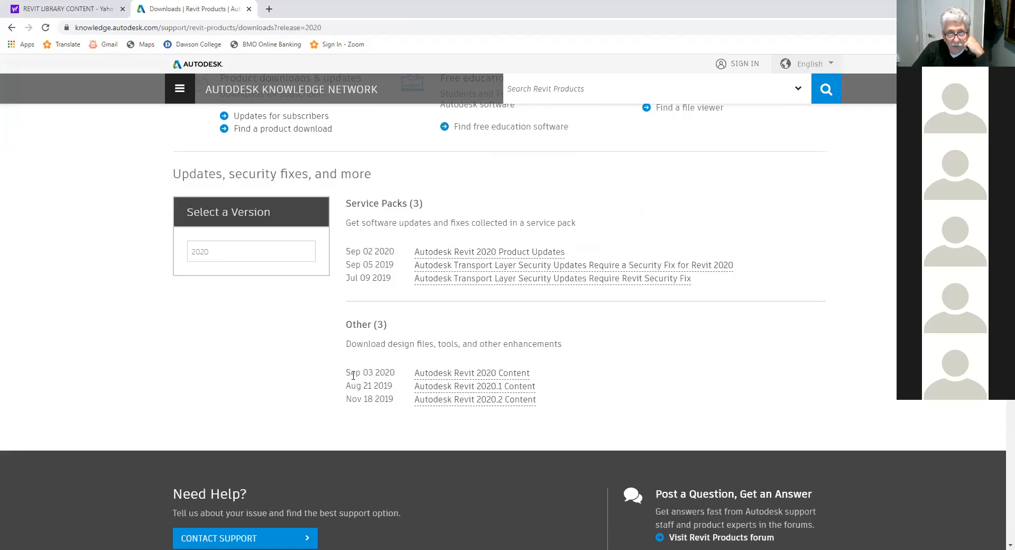
pyautogui.click(432, 373)
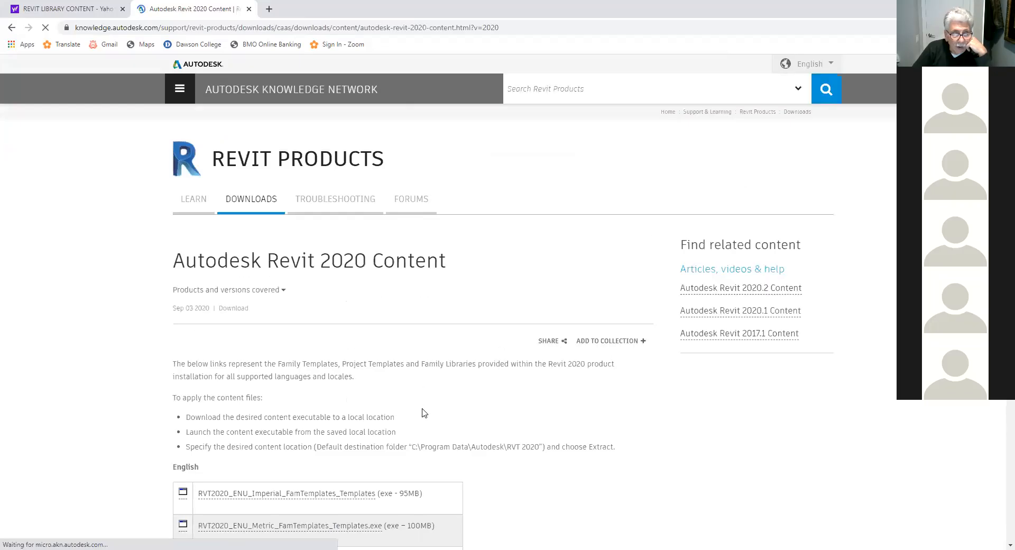
# - Locate the United States Imperial library in the English content list and start downloading RVT2020_USA_Imperial_Libraries.exe
pyautogui.scroll(-2, 462, 407)
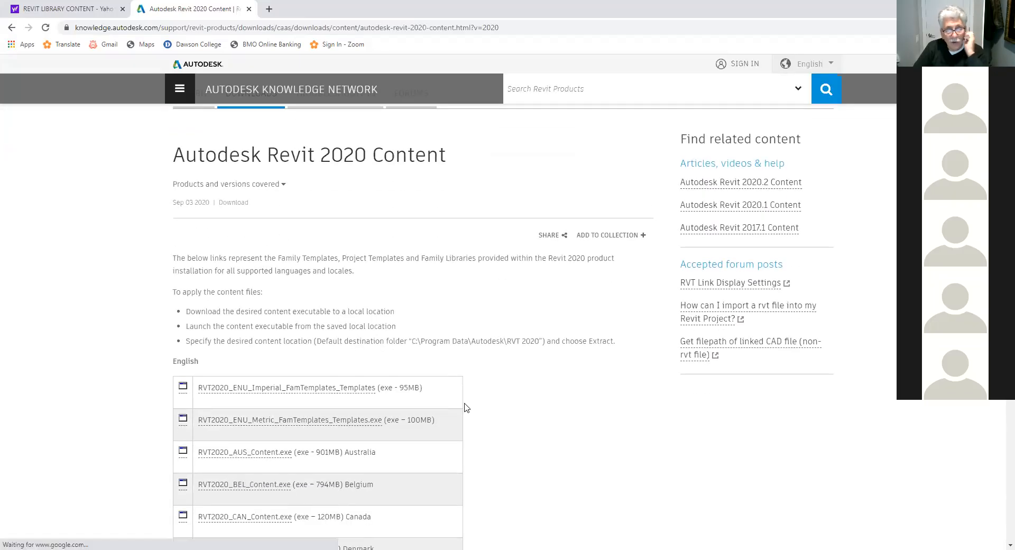
pyautogui.scroll(-2, 522, 386)
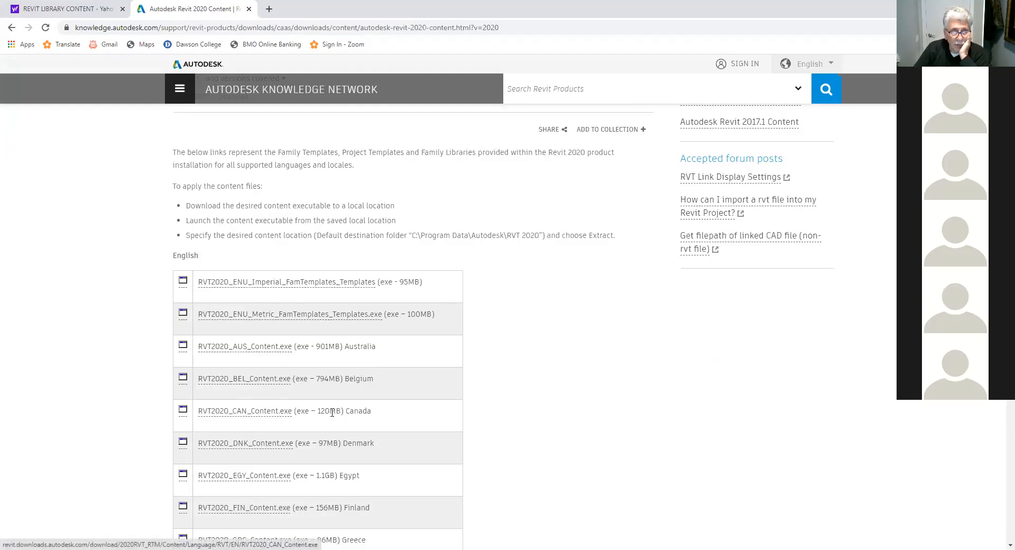
pyautogui.scroll(-2, 334, 413)
pyautogui.scroll(-4, 334, 412)
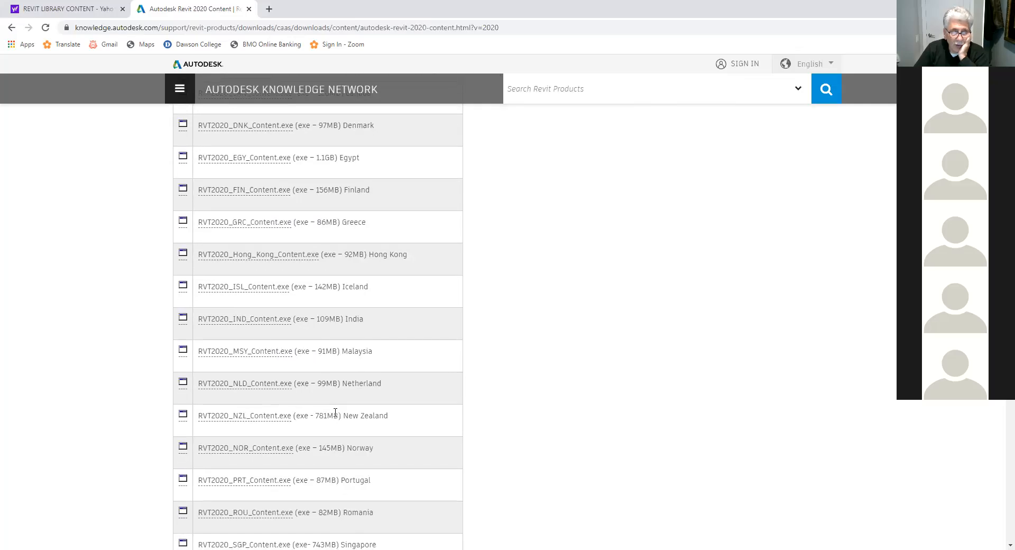
pyautogui.scroll(-2, 335, 412)
pyautogui.scroll(-6, 335, 413)
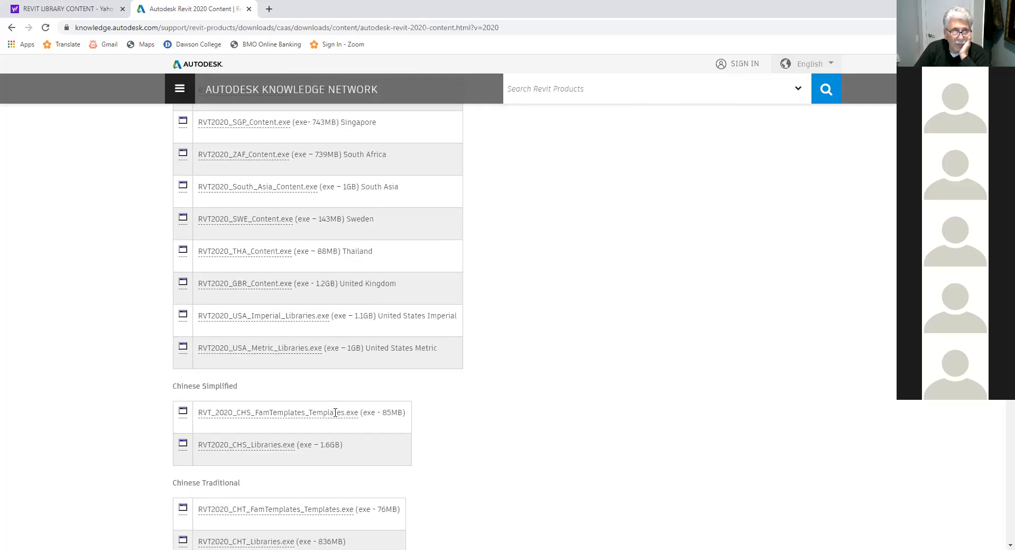
pyautogui.rightClick(245, 319)
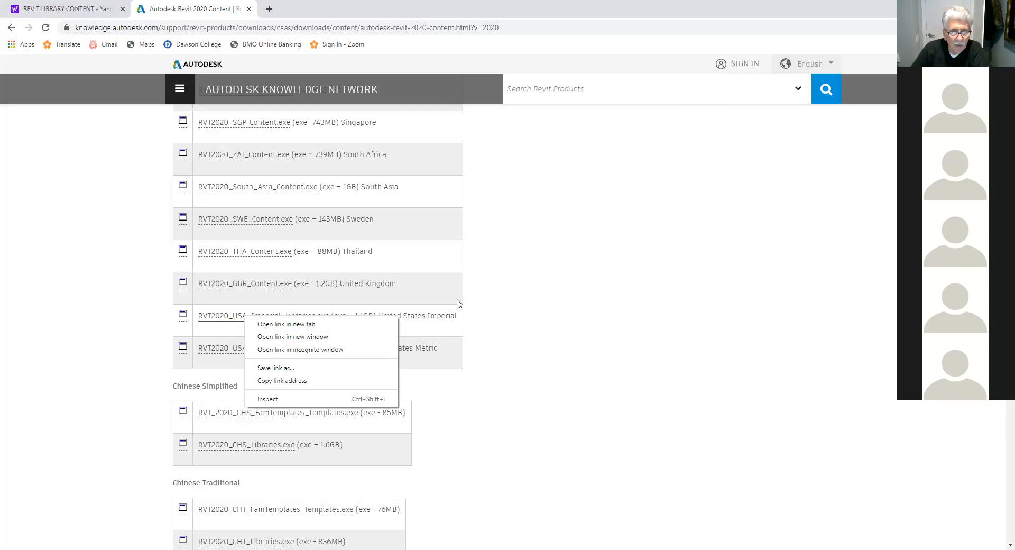
pyautogui.click(553, 334)
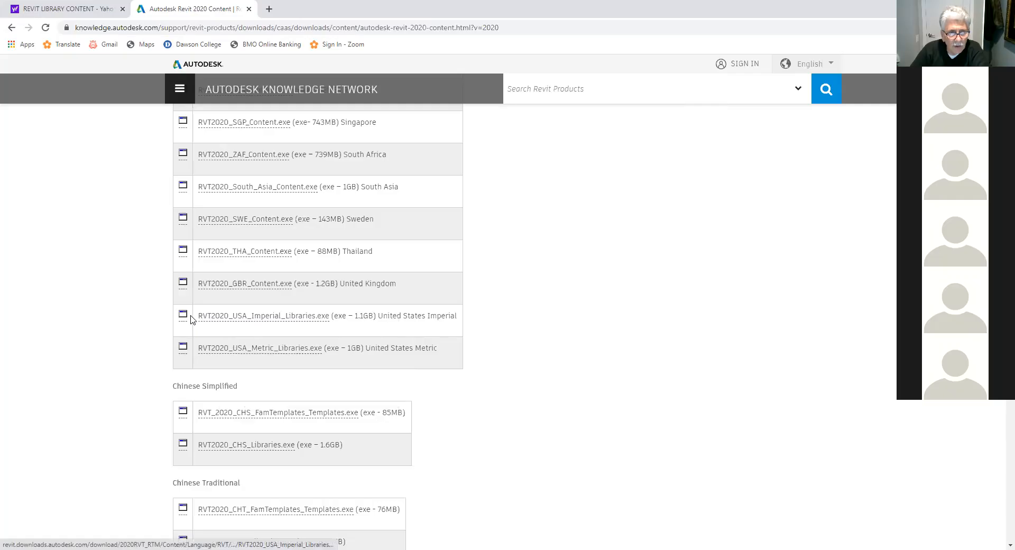
pyautogui.click(209, 316)
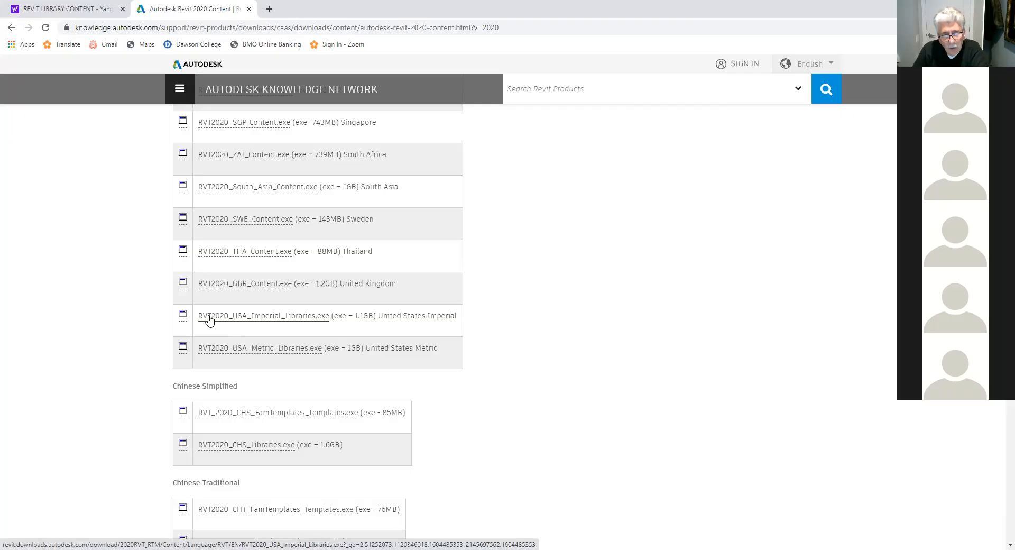
pyautogui.rightClick(208, 319)
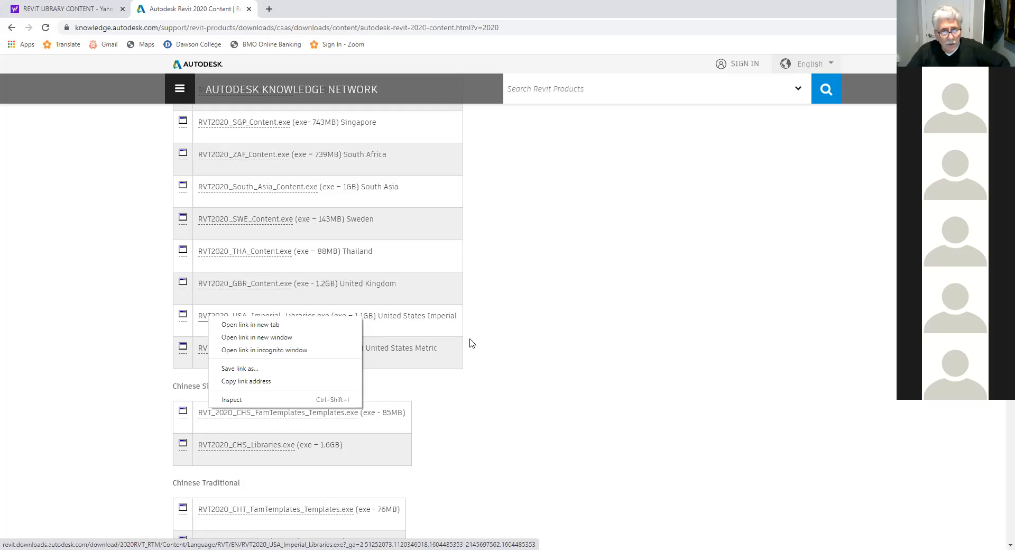
pyautogui.click(462, 21)
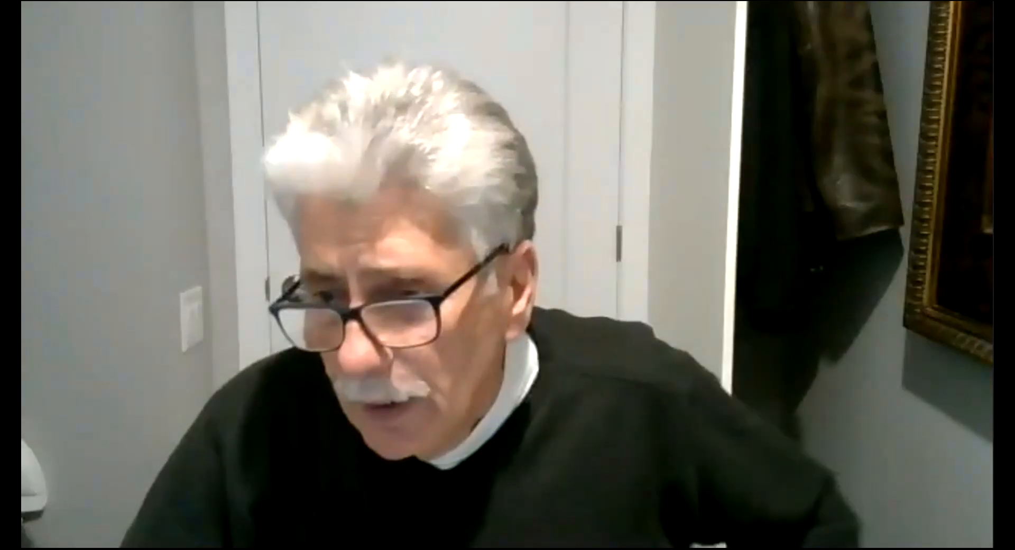